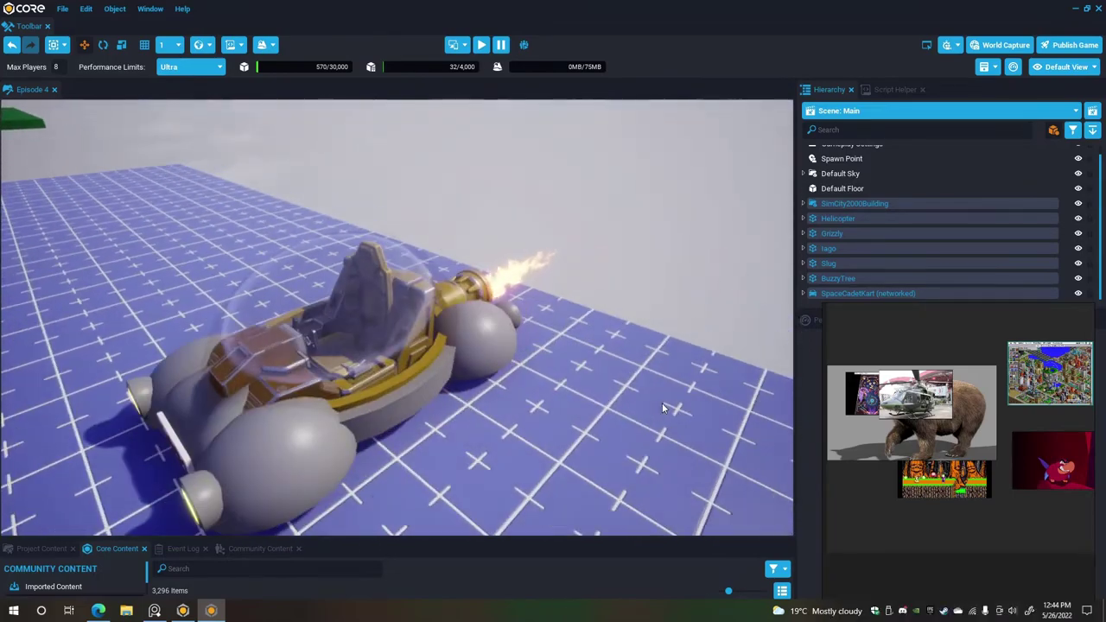
Examine the SpaceCadetKart model from several angles against its pinball reference image.
drag(864, 411, 866, 450)
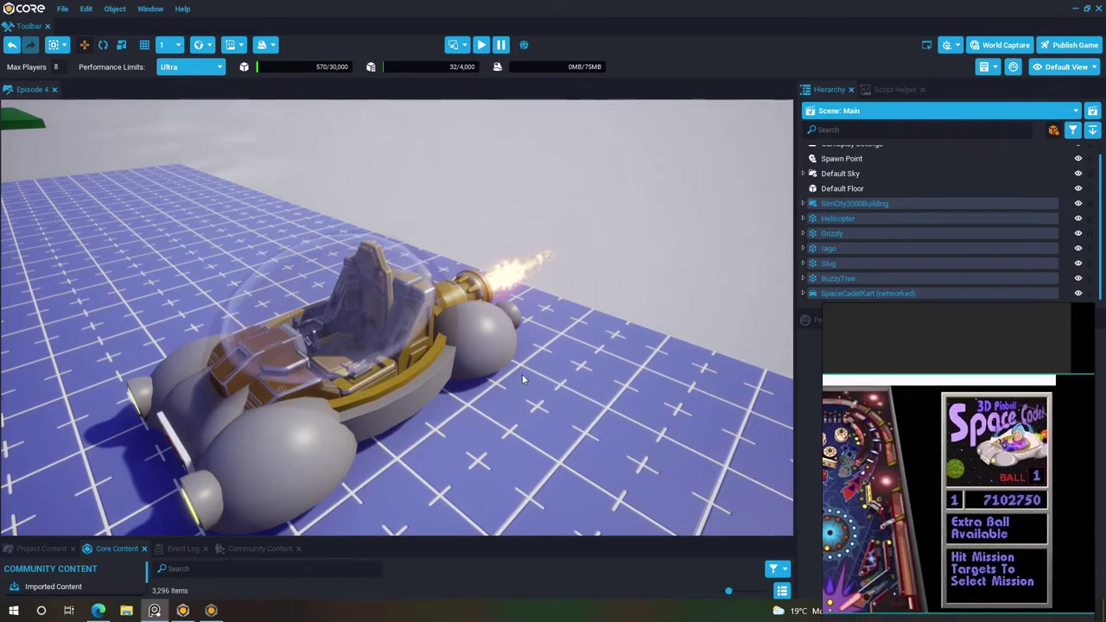
right_drag(521, 375, 596, 353)
key(w)
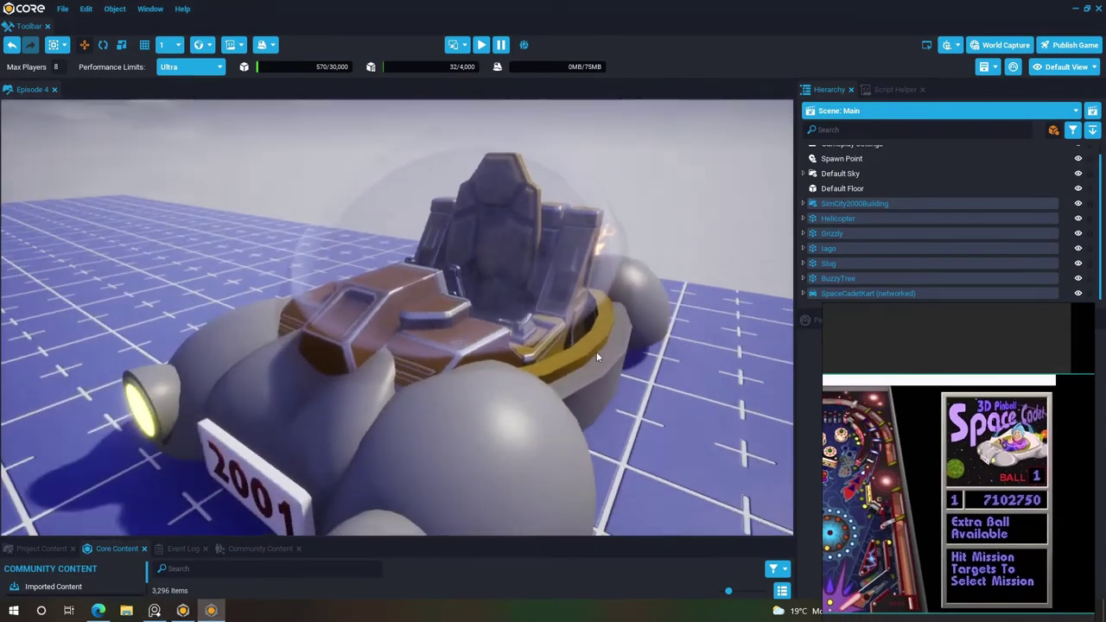
alt+drag(596, 351, 197, 335)
scroll(864, 437, down, 4)
scroll(957, 439, down, 3)
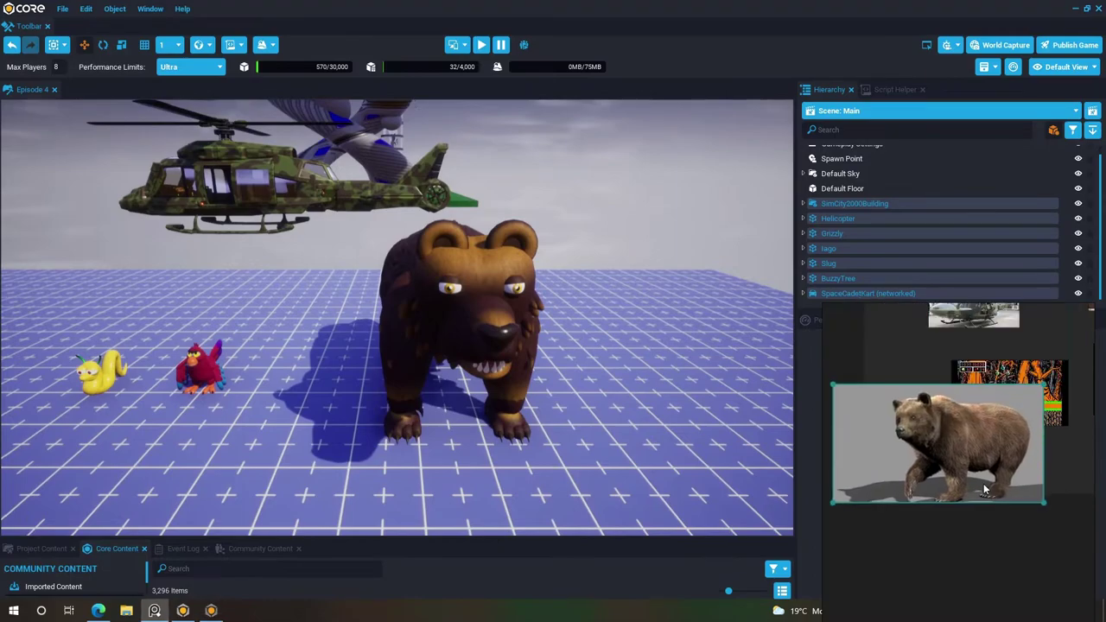
Examine the Grizzly and Iago models up close against their bear and parrot reference images.
alt+drag(443, 303, 311, 306)
alt+drag(510, 316, 434, 325)
click(399, 238)
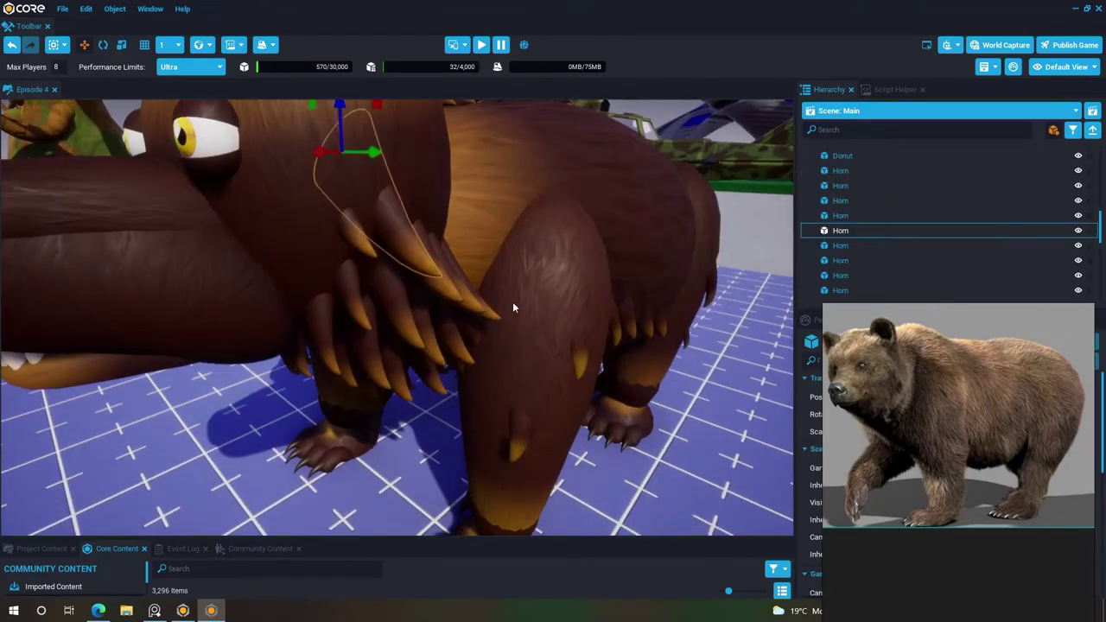
alt+drag(514, 302, 453, 295)
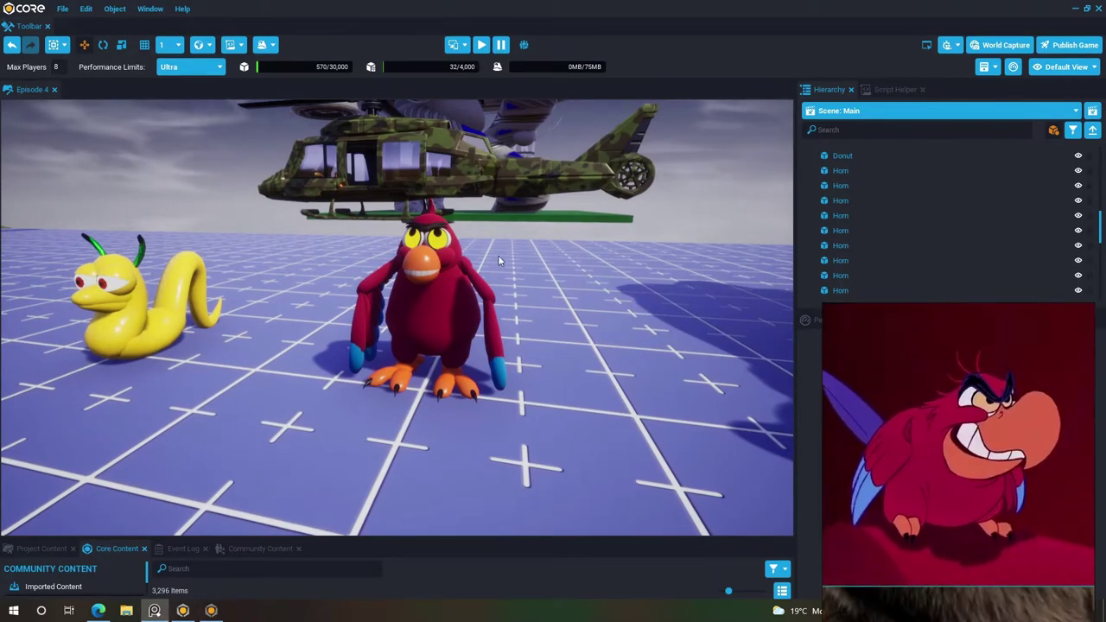
key(w)
right_drag(497, 257, 121, 325)
key(d)
key(w)
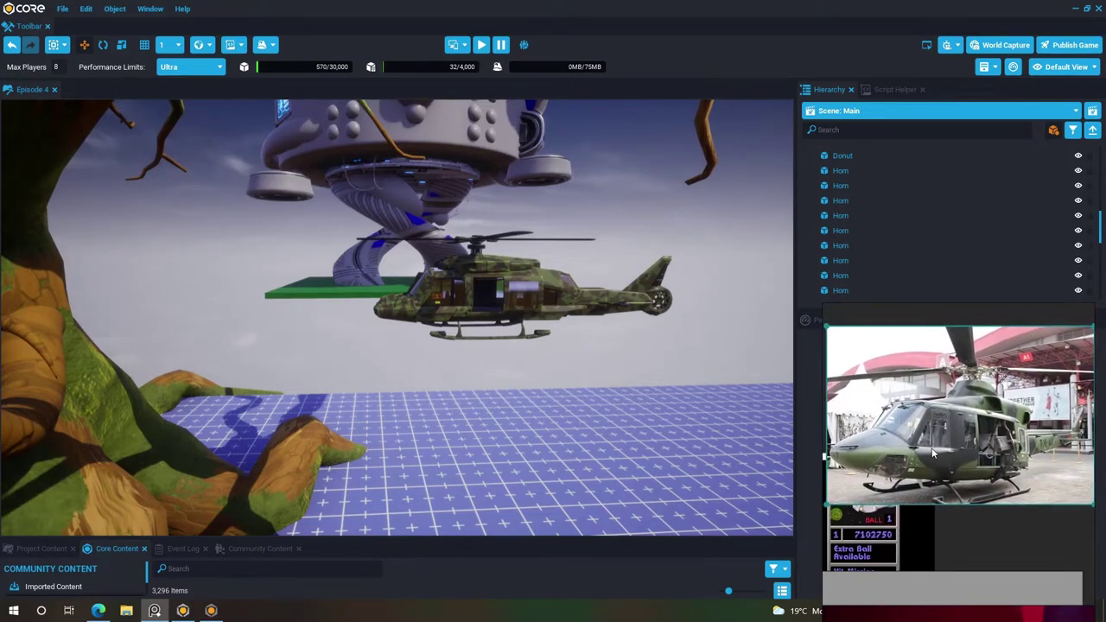
Inspect the helicopter's nose, side panels, cabin and skids, selecting individual parts to see which stock pieces form them.
key(w)
right_drag(617, 360, 644, 374)
key(a)
right_drag(293, 364, 271, 436)
key(w)
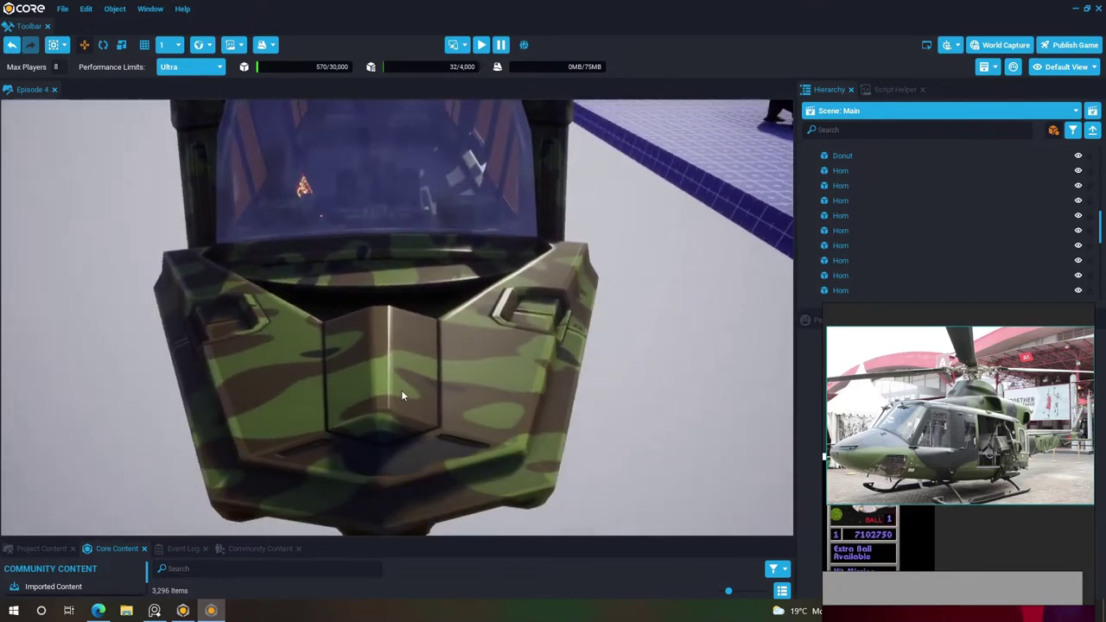
click(410, 387)
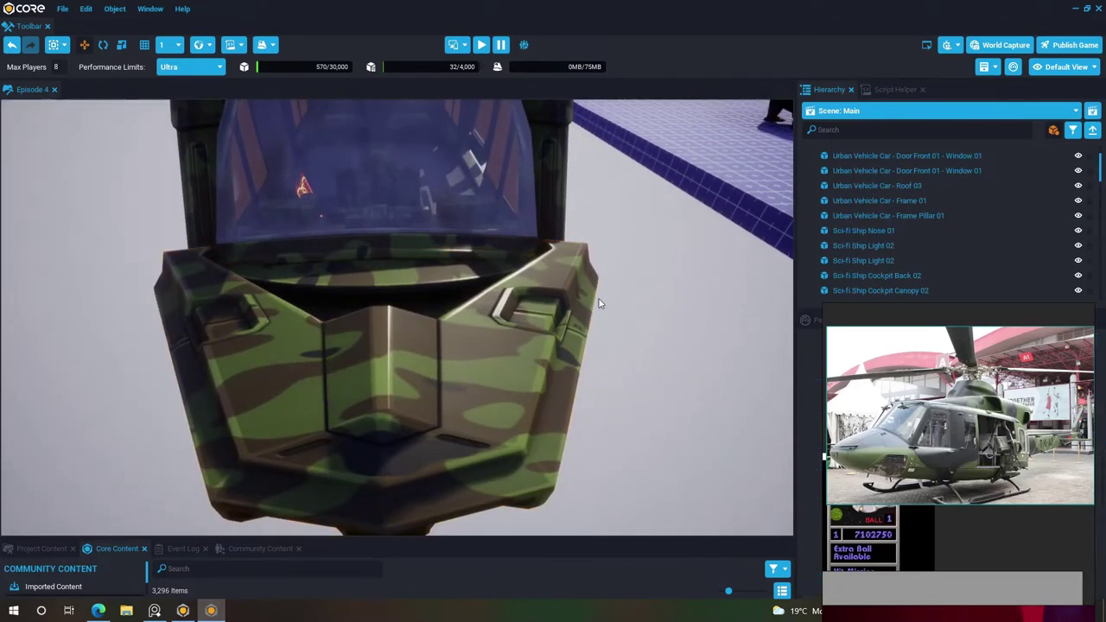
right_drag(600, 303, 251, 239)
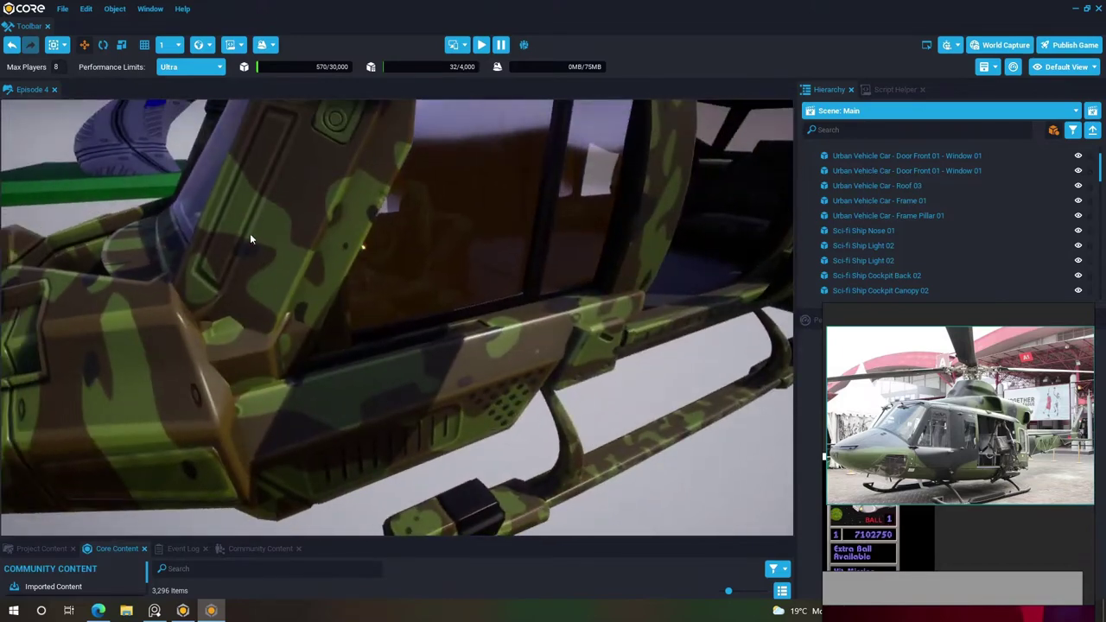
scroll(250, 235, down, 2)
click(247, 226)
right_drag(402, 249, 141, 272)
click(324, 309)
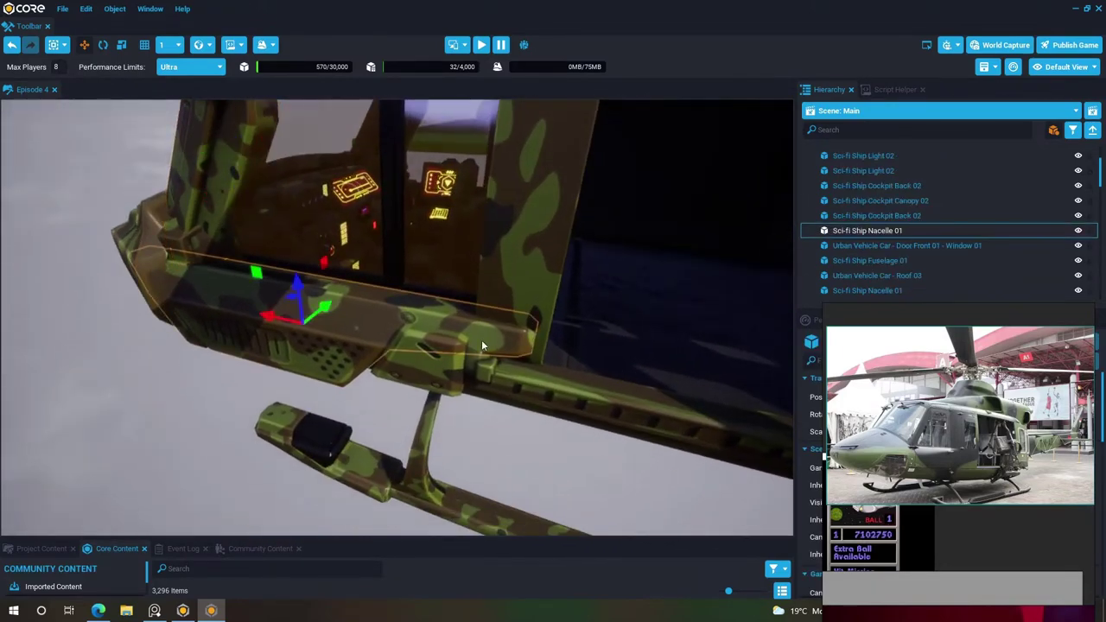
right_drag(482, 345, 539, 372)
click(493, 380)
click(539, 328)
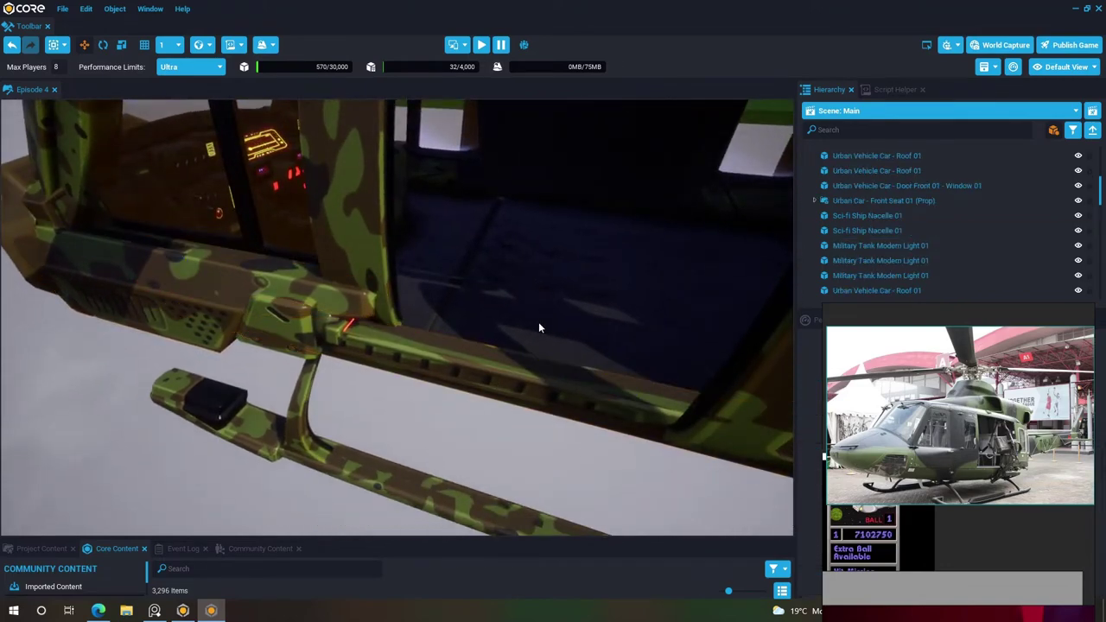
right_drag(539, 327, 540, 238)
scroll(584, 270, up, 3)
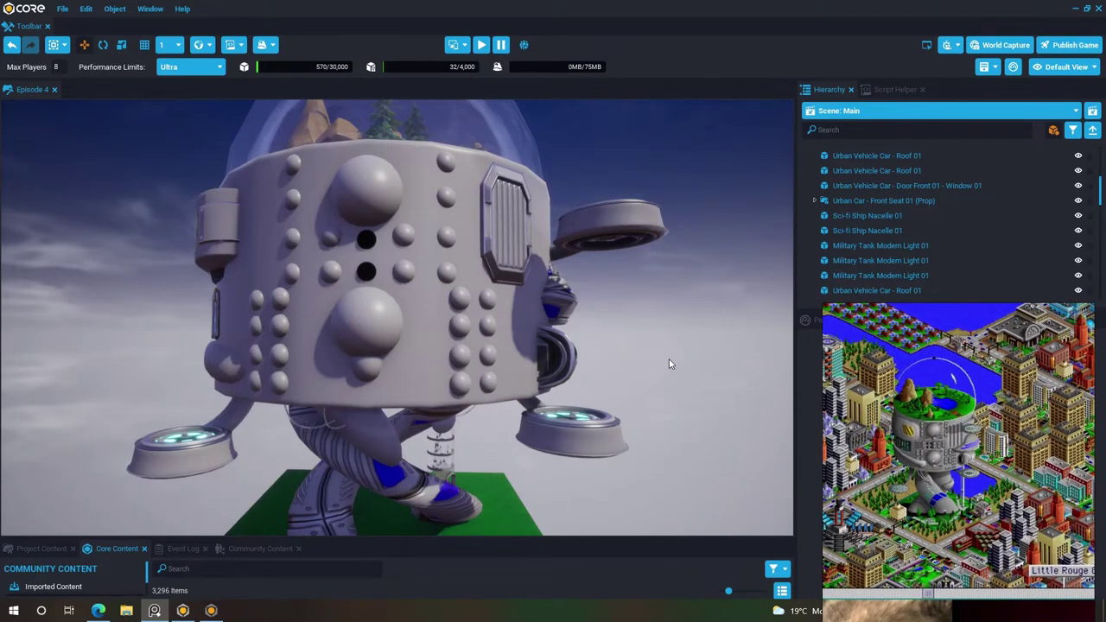
Look over the SimCity2000Building, including its rooftop garden and waterfall, and survey all the models together.
right_drag(668, 359, 235, 415)
key(q)
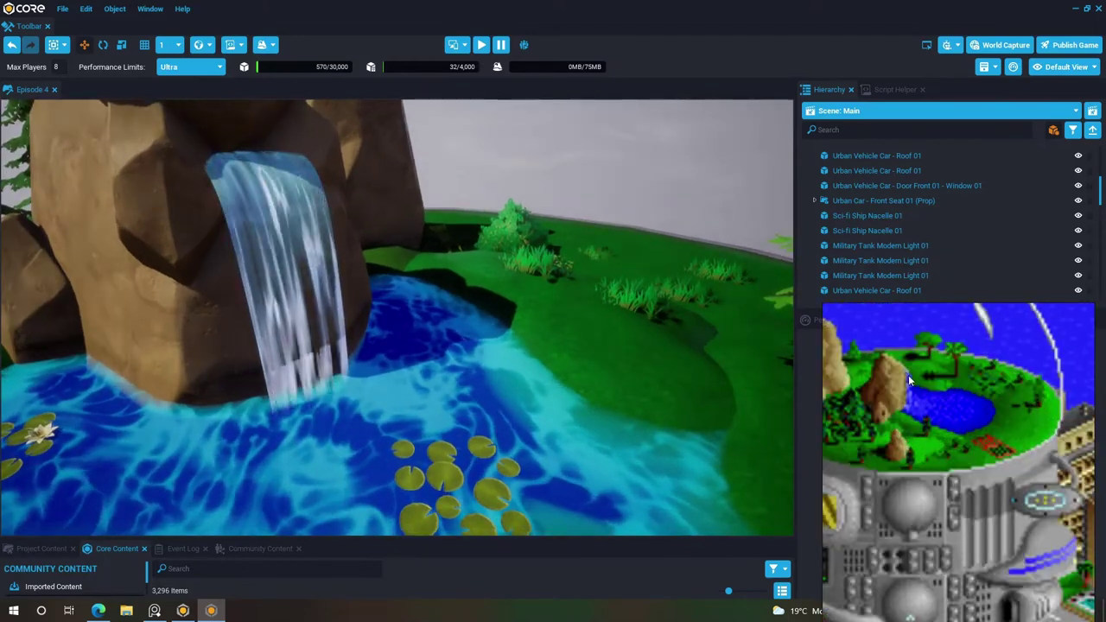
right_drag(454, 315, 663, 200)
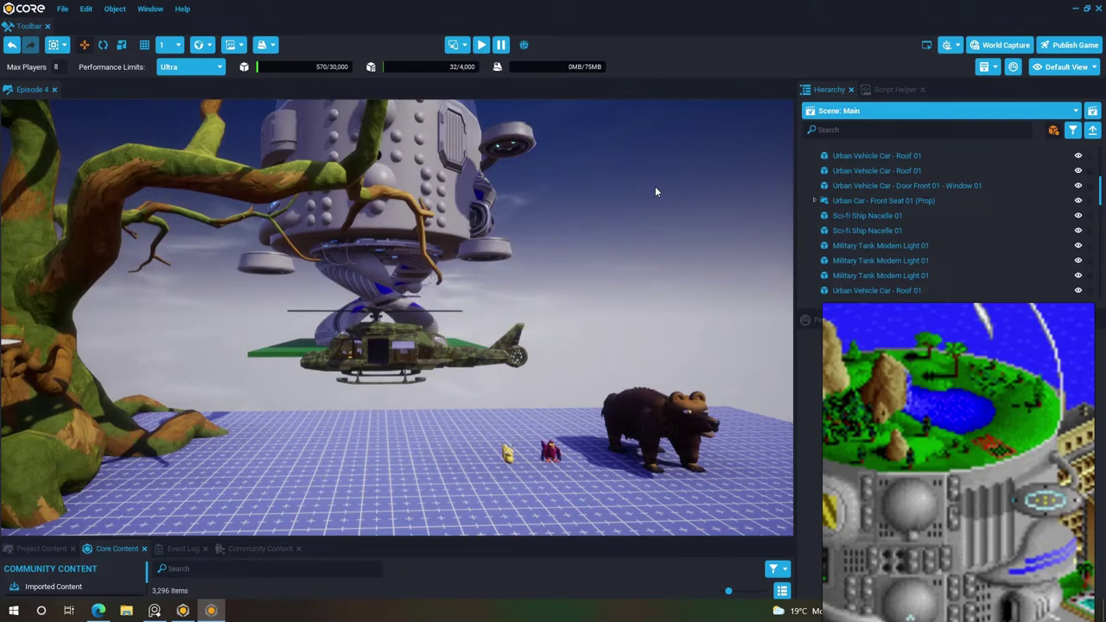
right_drag(410, 320, 437, 337)
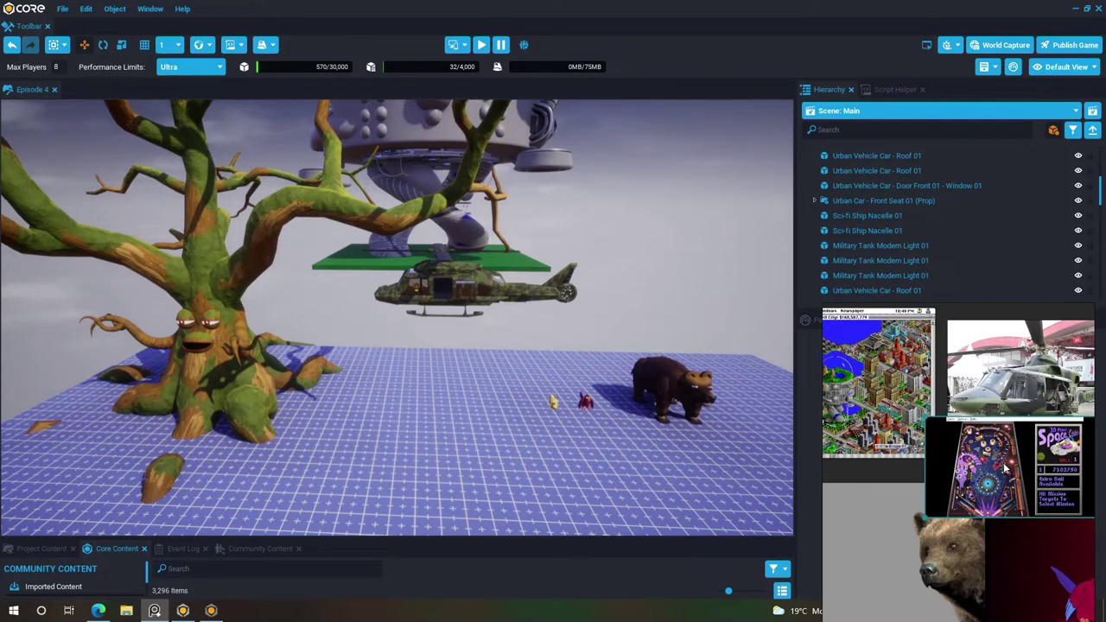
right_drag(536, 391, 559, 406)
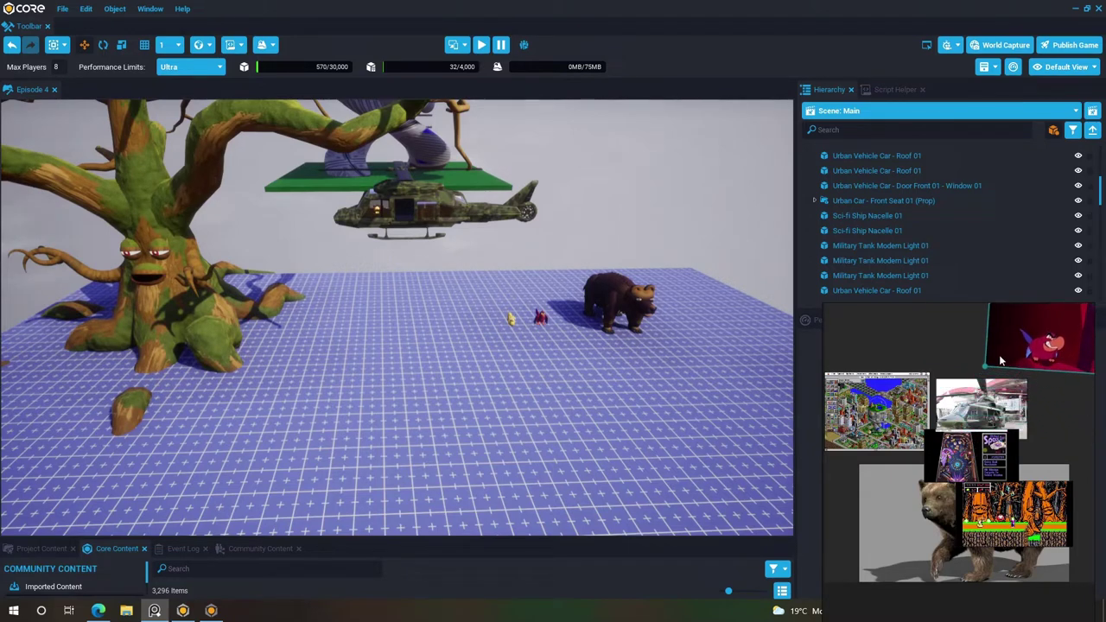
right_drag(777, 388, 509, 349)
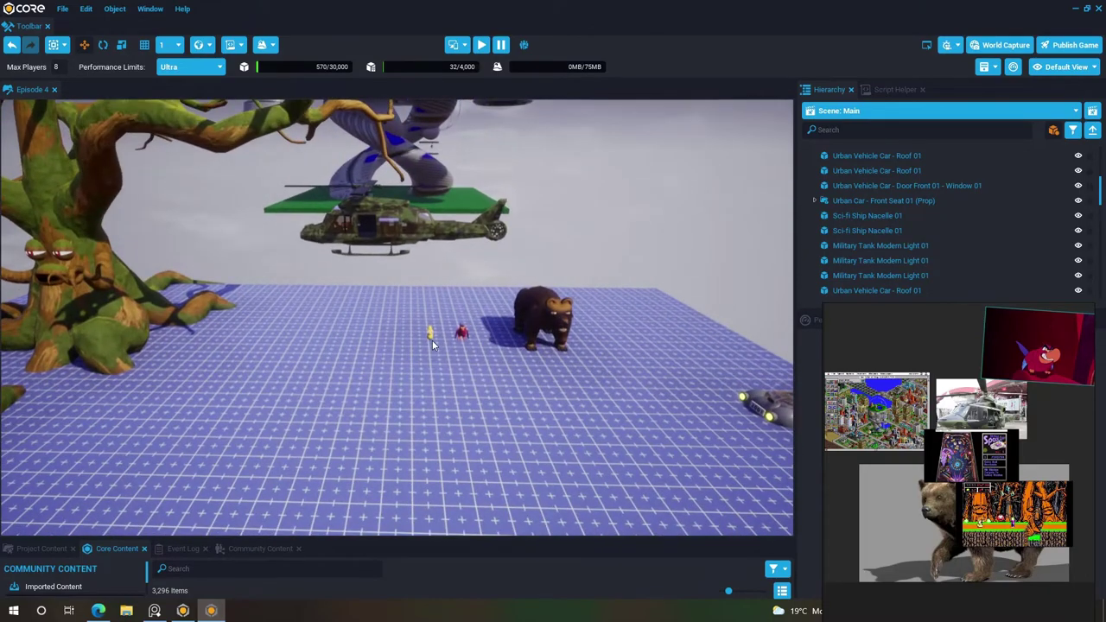
right_drag(432, 339, 465, 336)
Load the recent reference board containing the giraffe photos without saving changes to the current board.
right_click(944, 369)
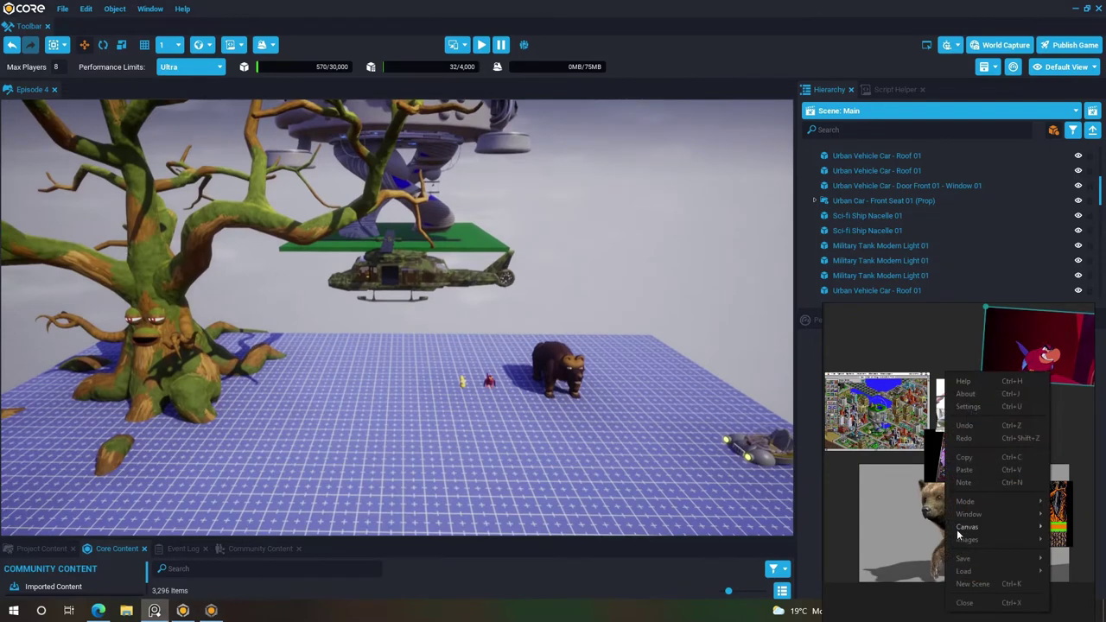
mouse_move(983, 570)
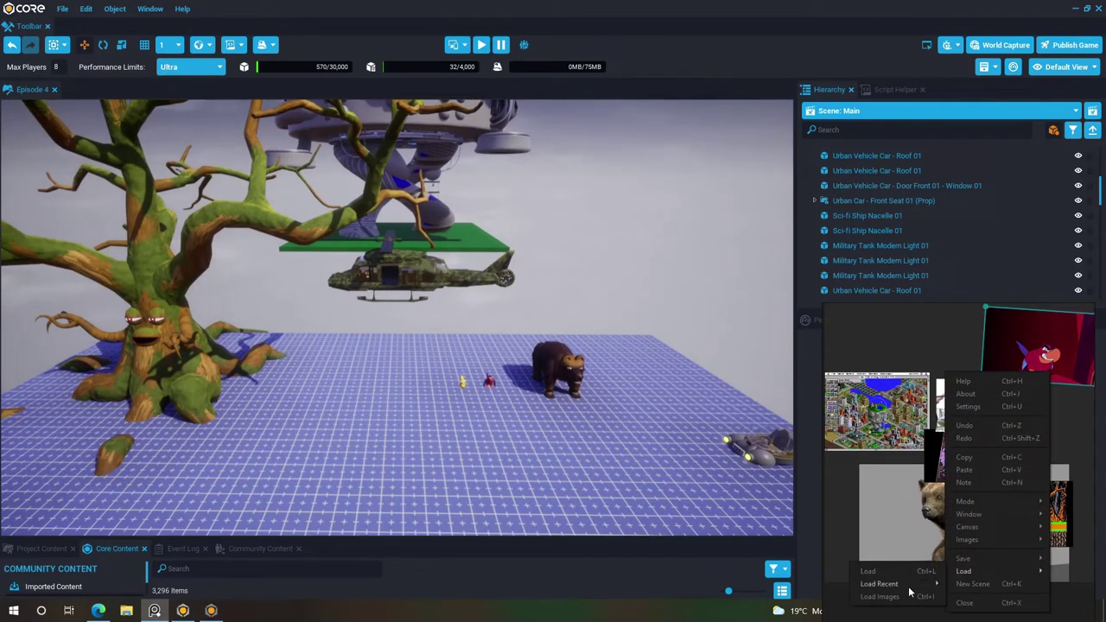
mouse_move(914, 585)
click(1018, 576)
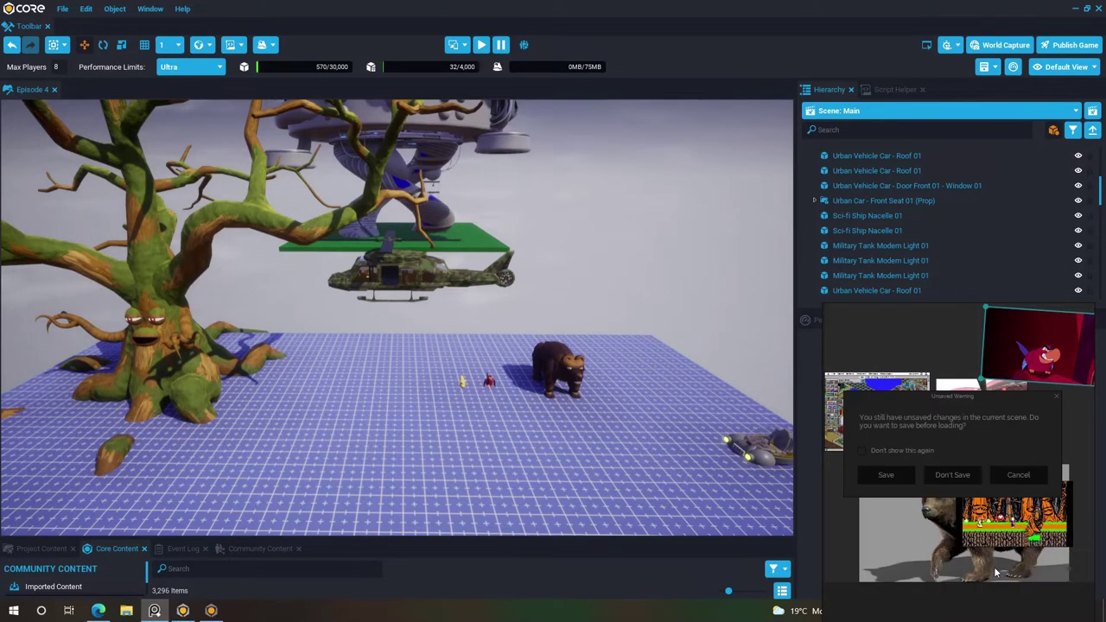
click(954, 477)
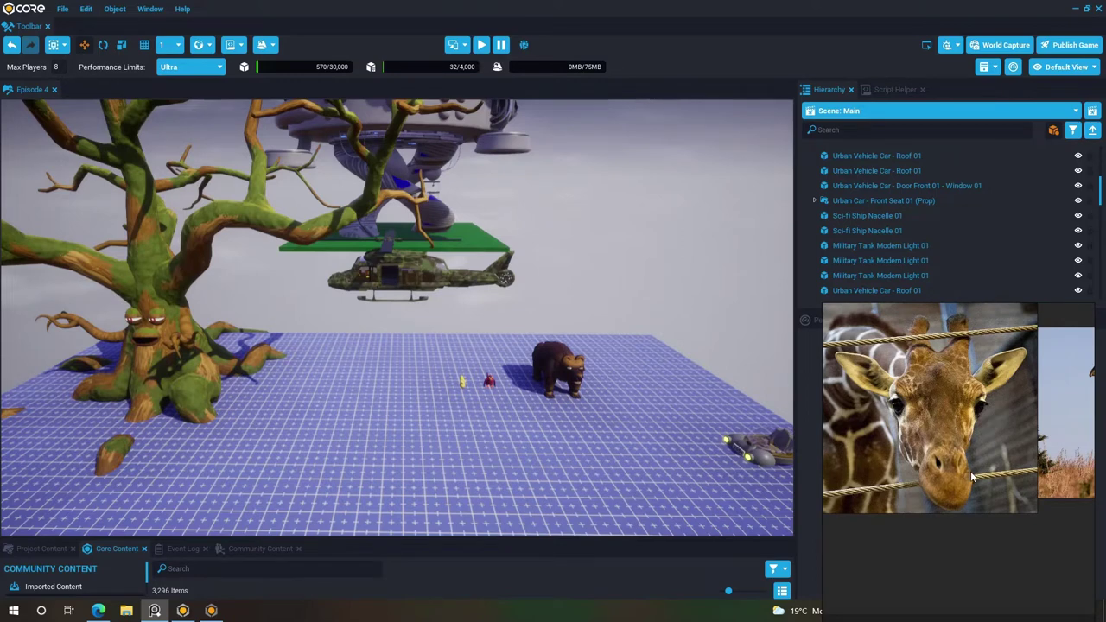
Frame the giraffe face photo in the reference window and enlarge the window to fit it.
scroll(971, 474, up, 1)
right_drag(959, 452, 952, 473)
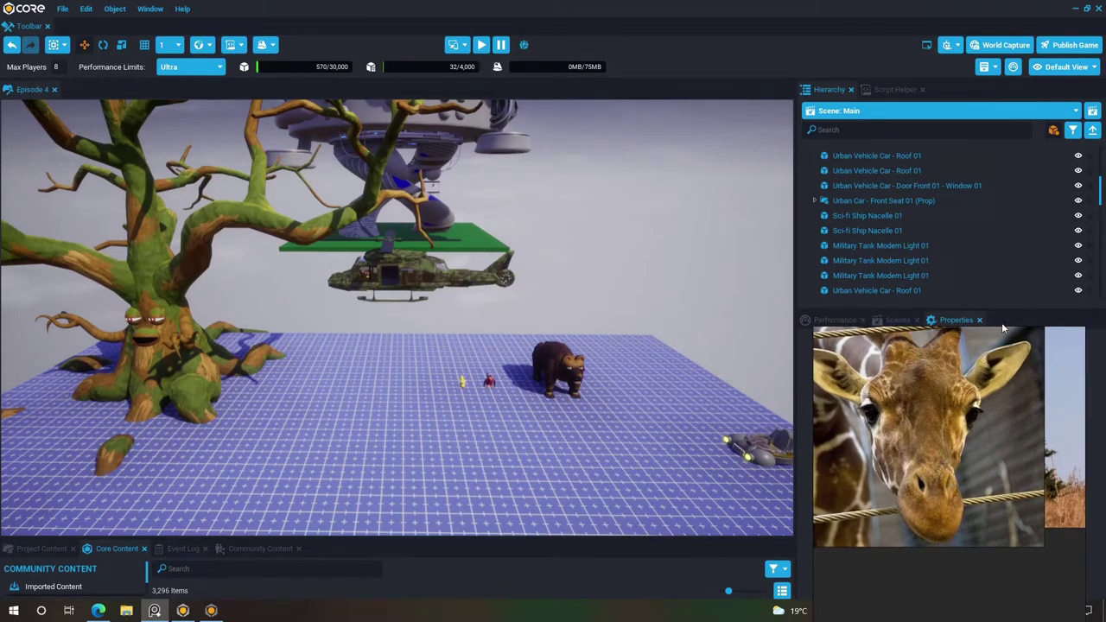
drag(1003, 326, 1009, 288)
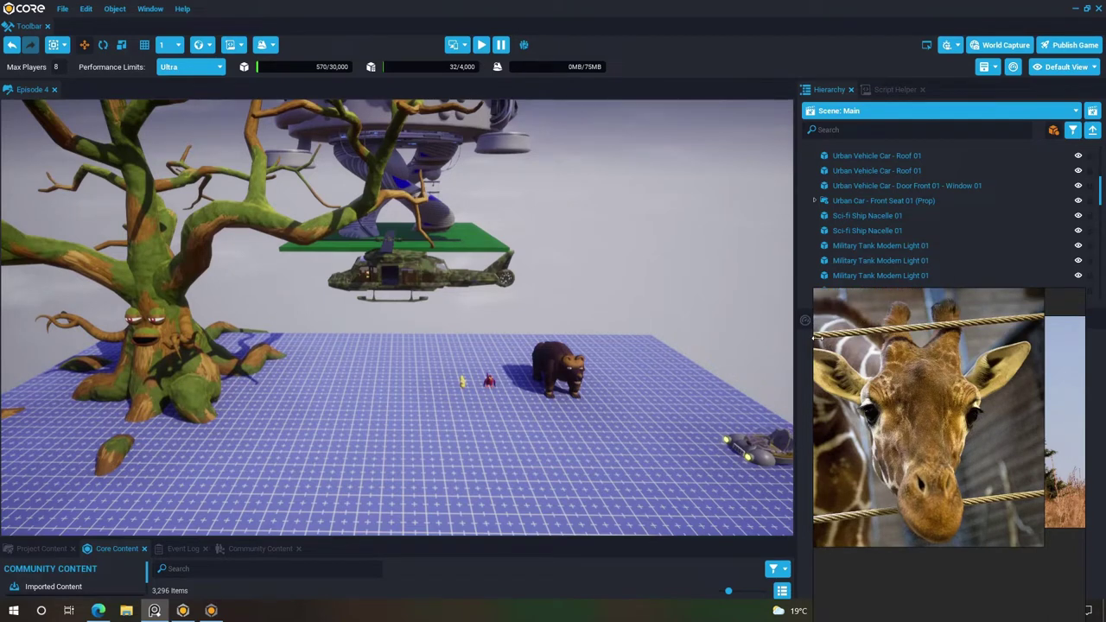
drag(810, 338, 792, 338)
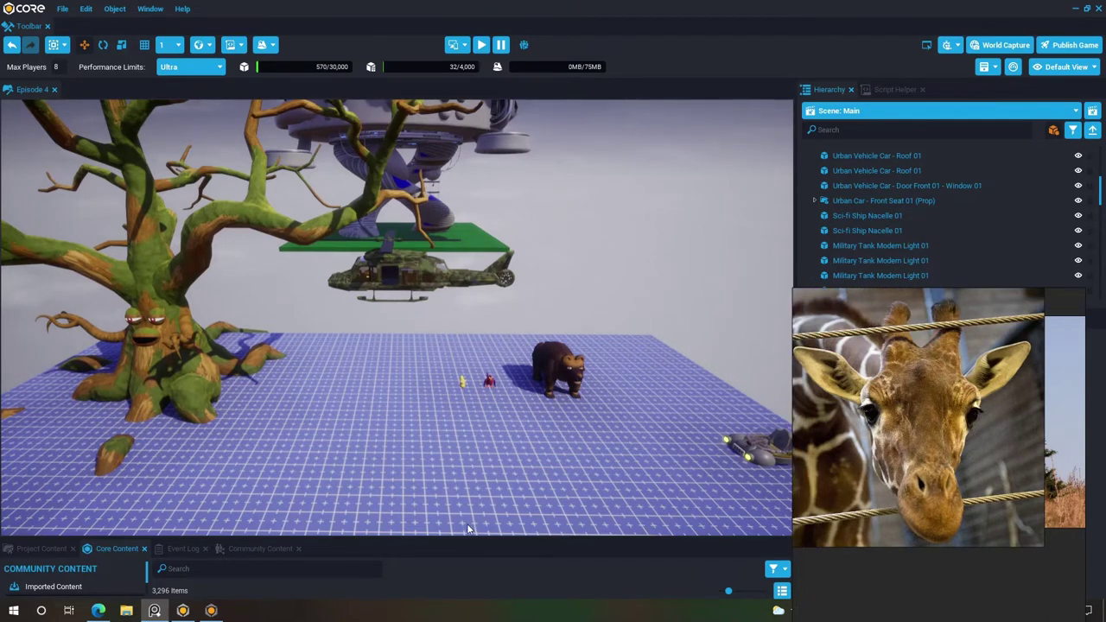
Enlarge the content browser, search Community Content for "giraffe", and clear the search filter.
drag(468, 540, 251, 354)
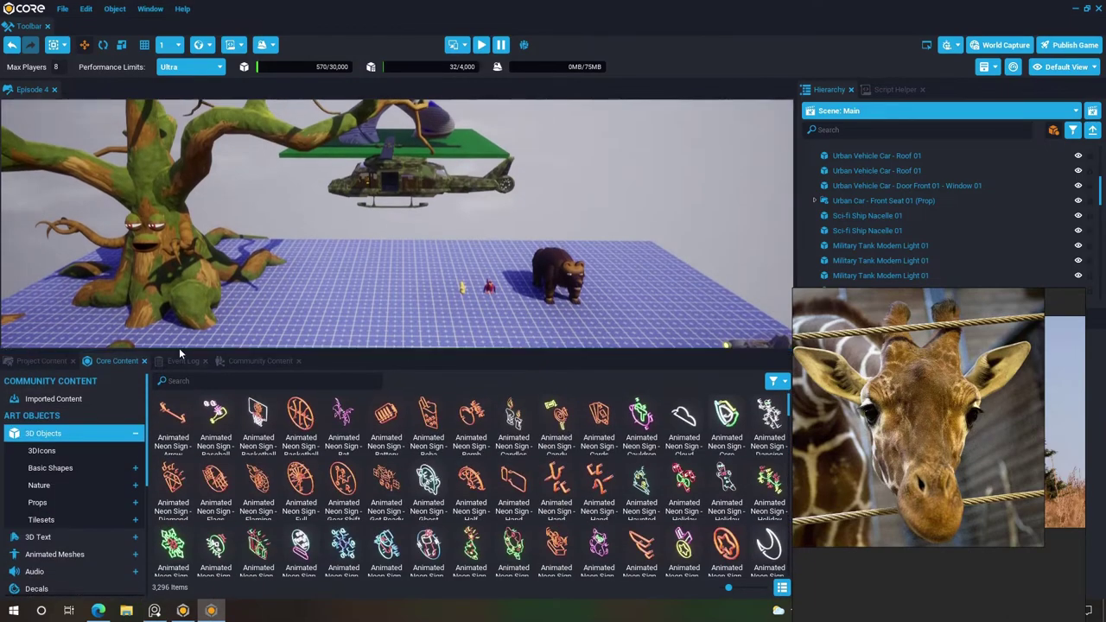
click(240, 363)
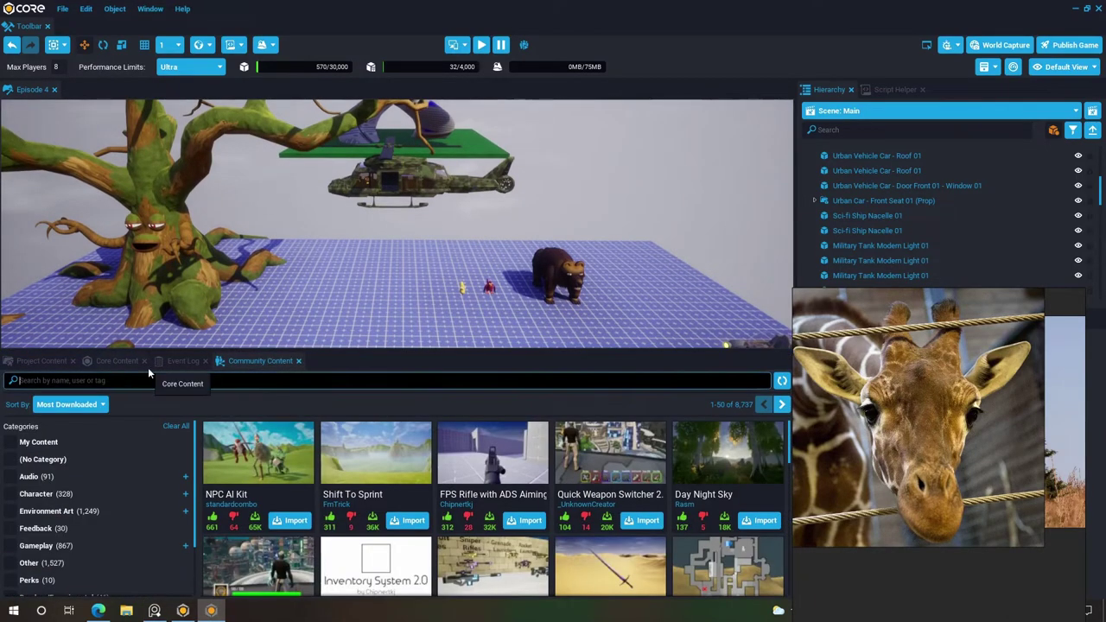
text(giraffe)
key(Return)
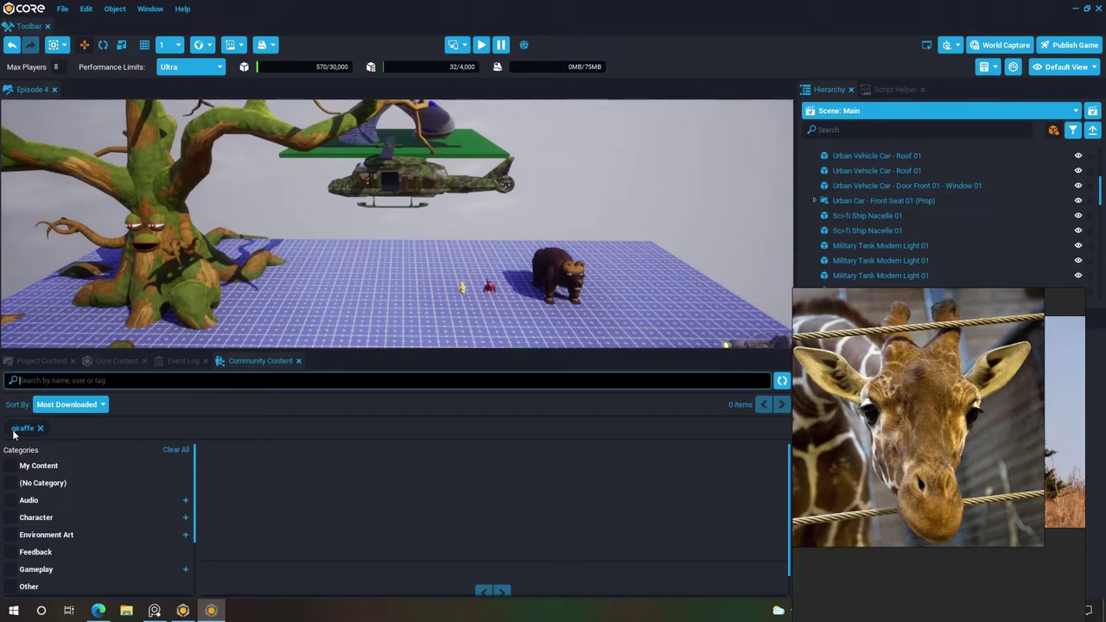
click(39, 428)
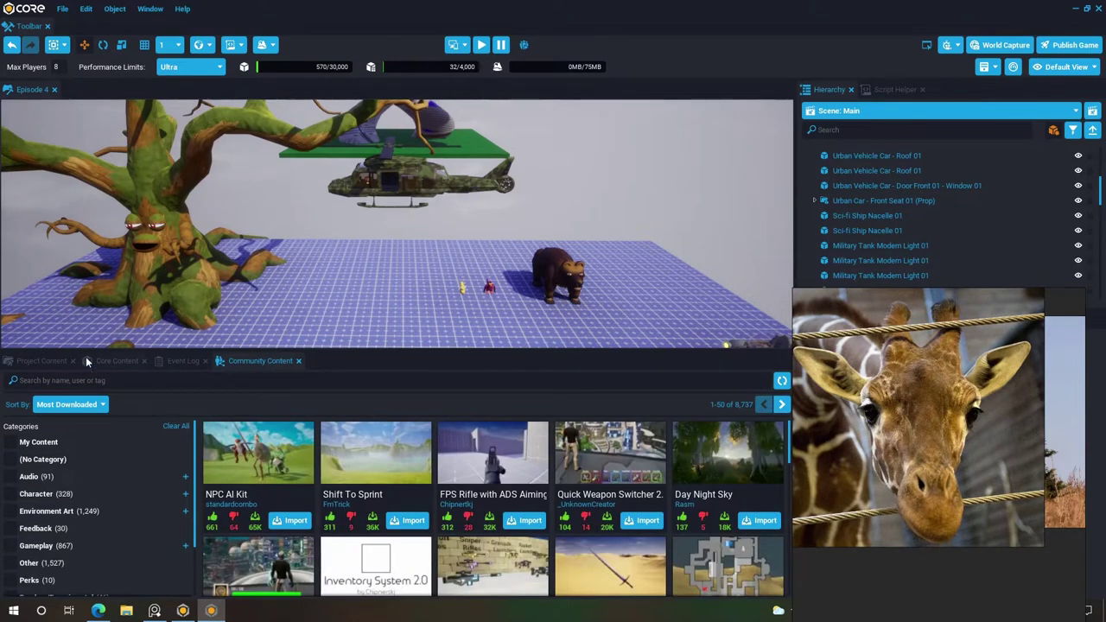
Show the Basic Shapes category in Core Content and adjust the content browser's height below the viewport.
click(118, 361)
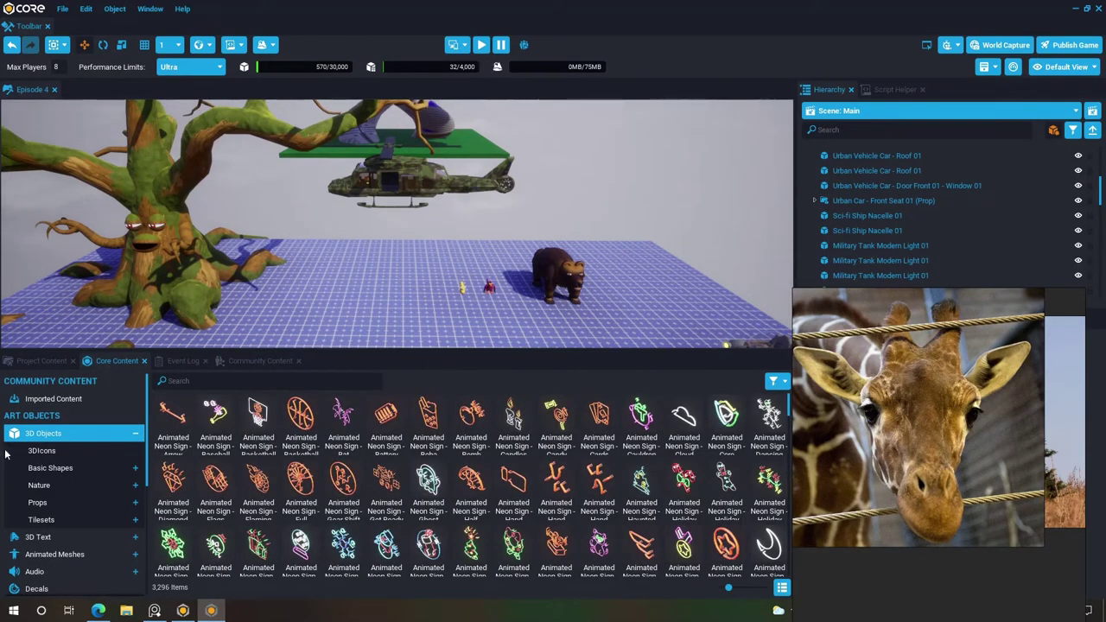
click(48, 468)
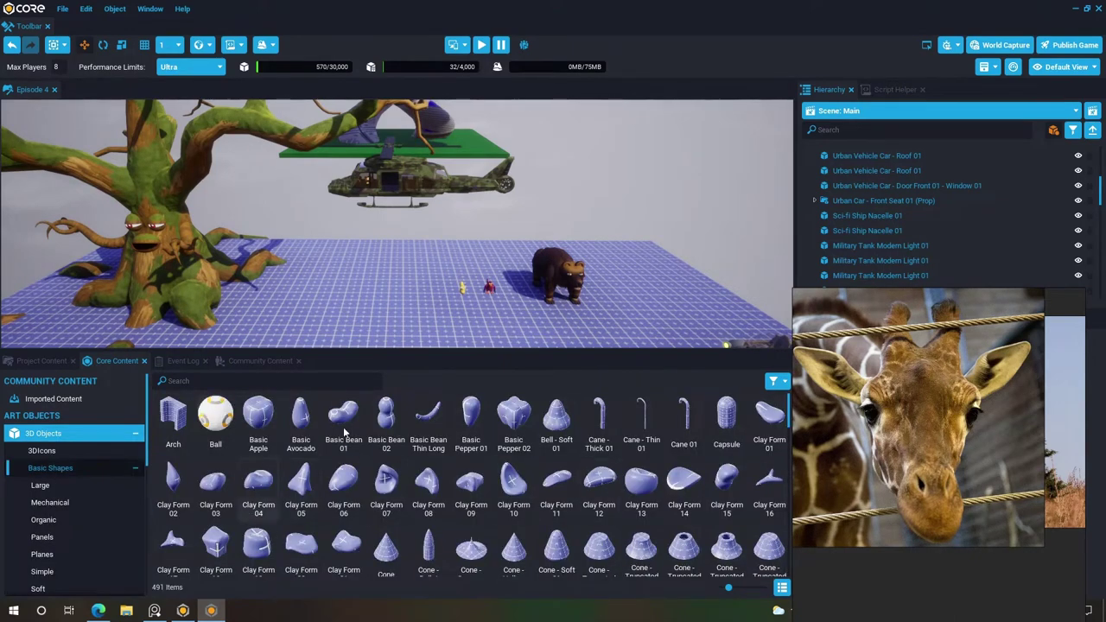
drag(484, 351, 499, 397)
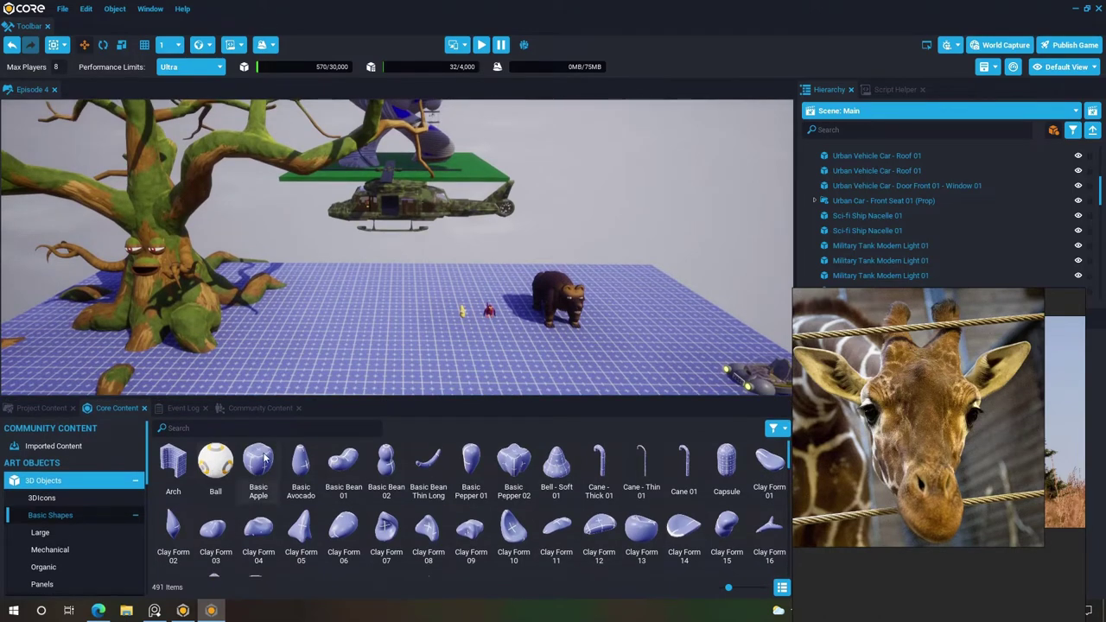
right_drag(456, 374, 439, 292)
key(w)
key(s)
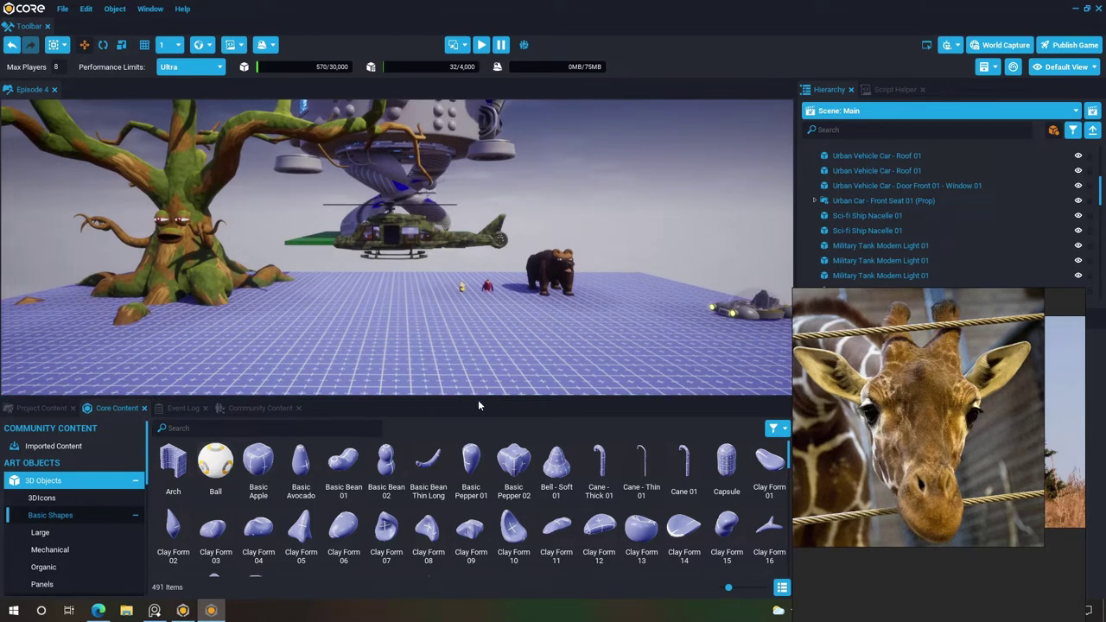
drag(476, 399, 508, 445)
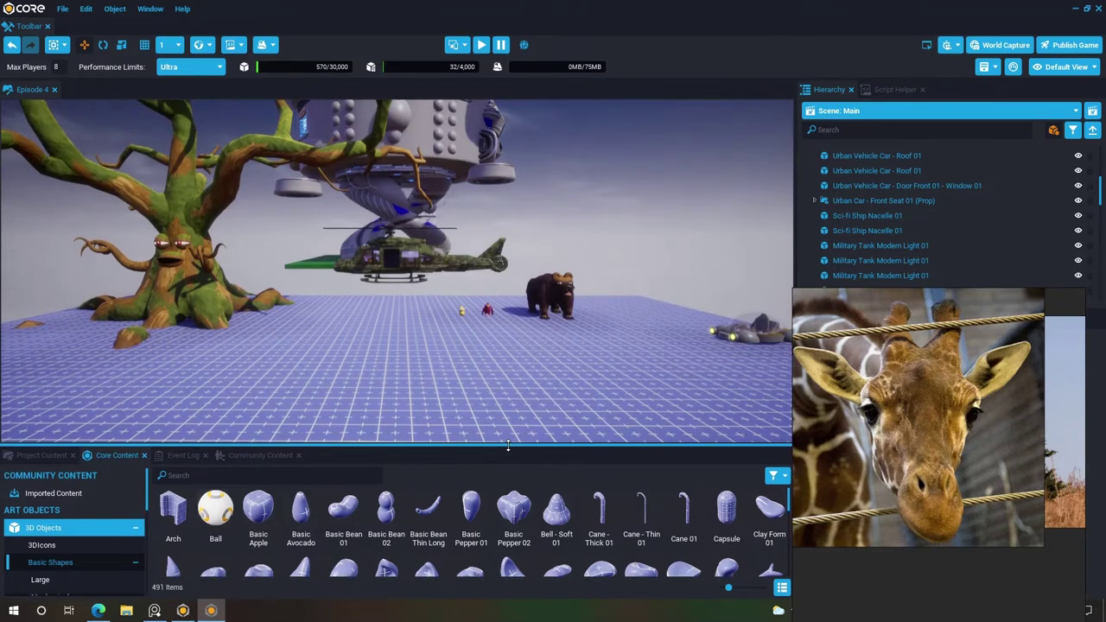
drag(508, 446, 494, 387)
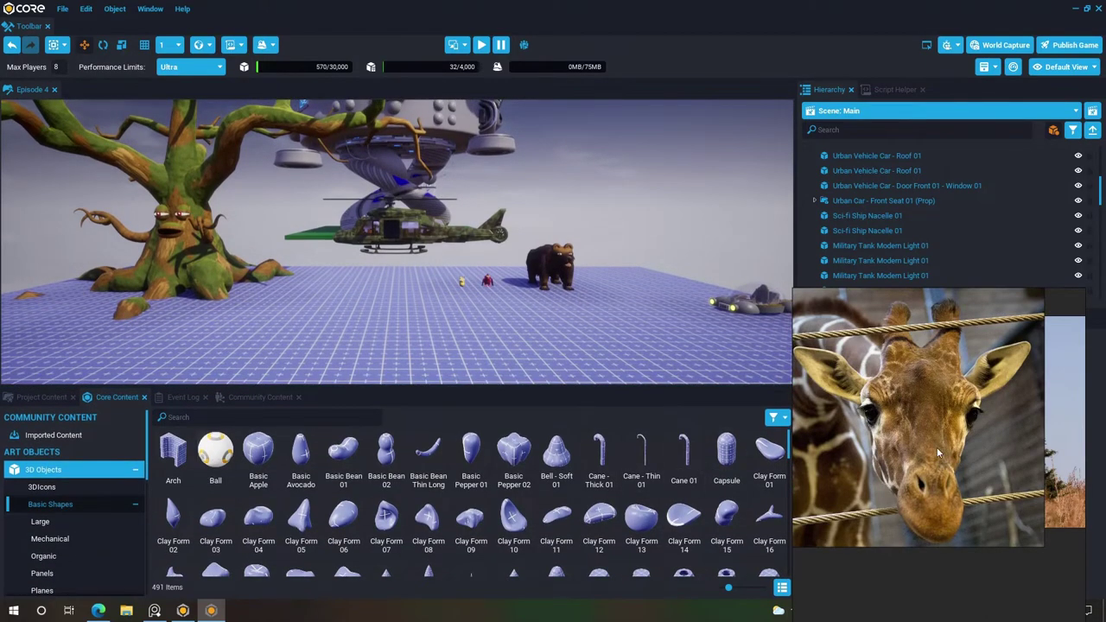
Shrink the reference window to fit the giraffe face photo and place it over the scene viewport.
right_drag(977, 486, 709, 263)
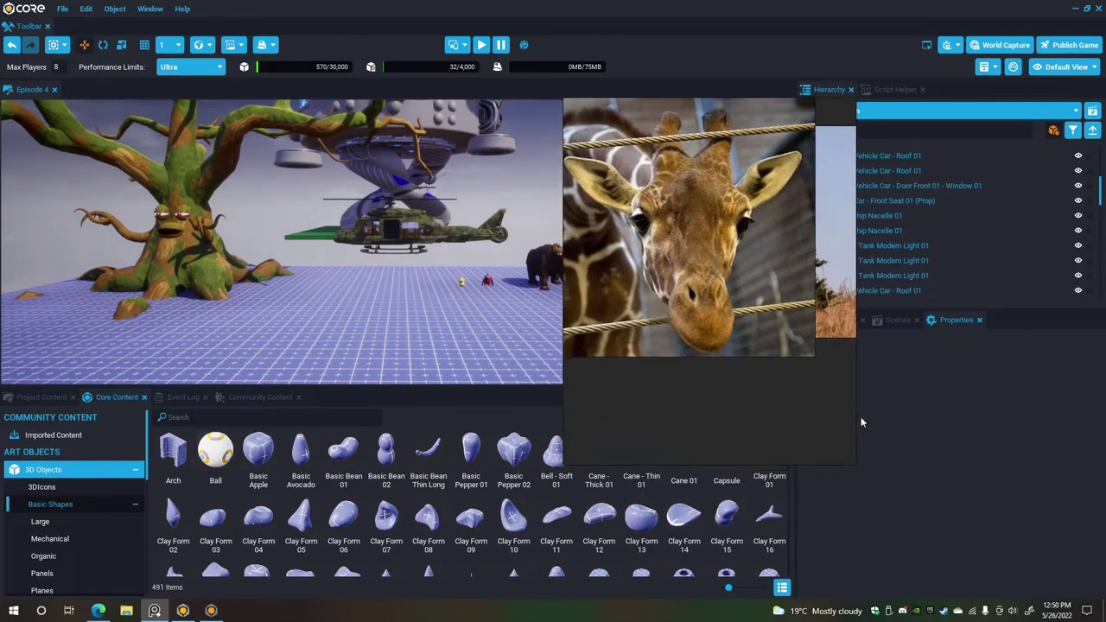
drag(855, 463, 802, 355)
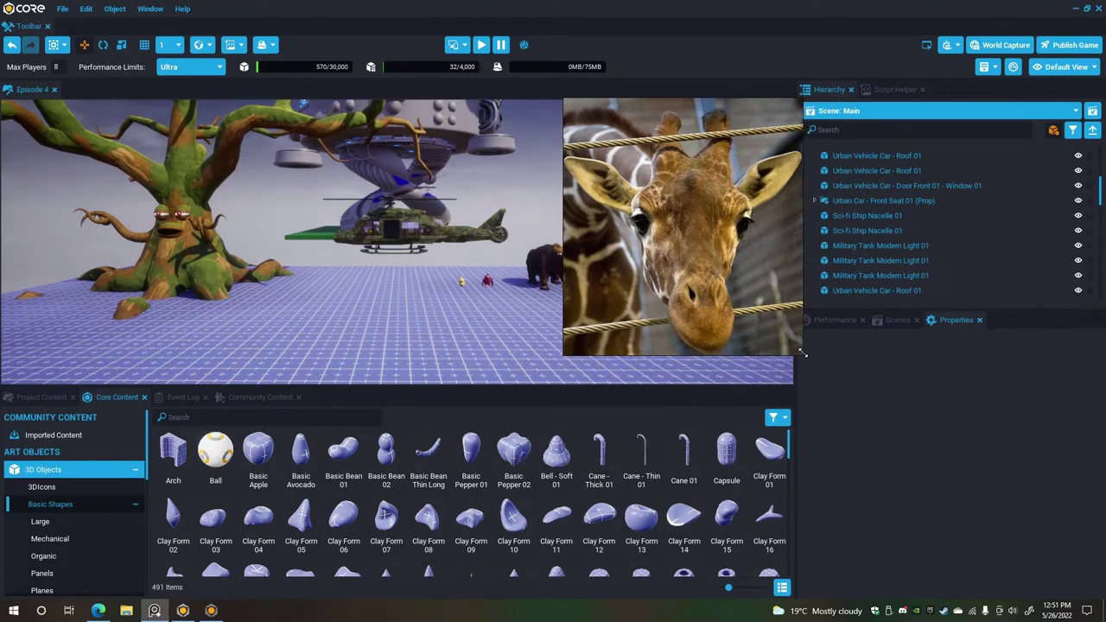
drag(739, 320, 730, 217)
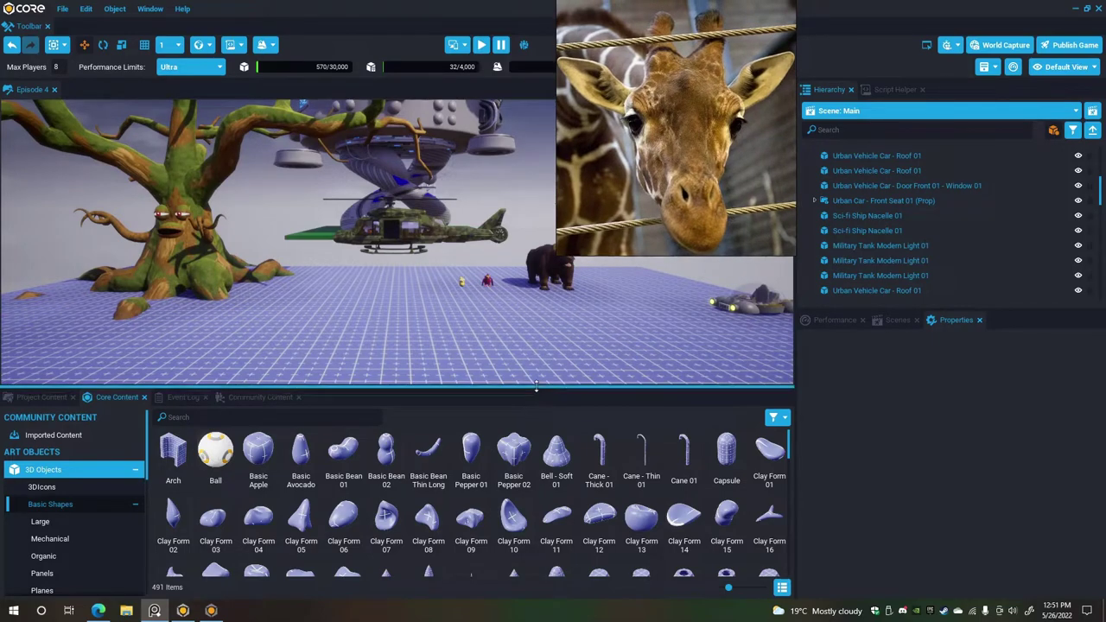
Enlarge the scene viewport by reducing the content browser's height to little more than one row of shapes.
drag(536, 384, 549, 458)
right_drag(503, 413, 404, 415)
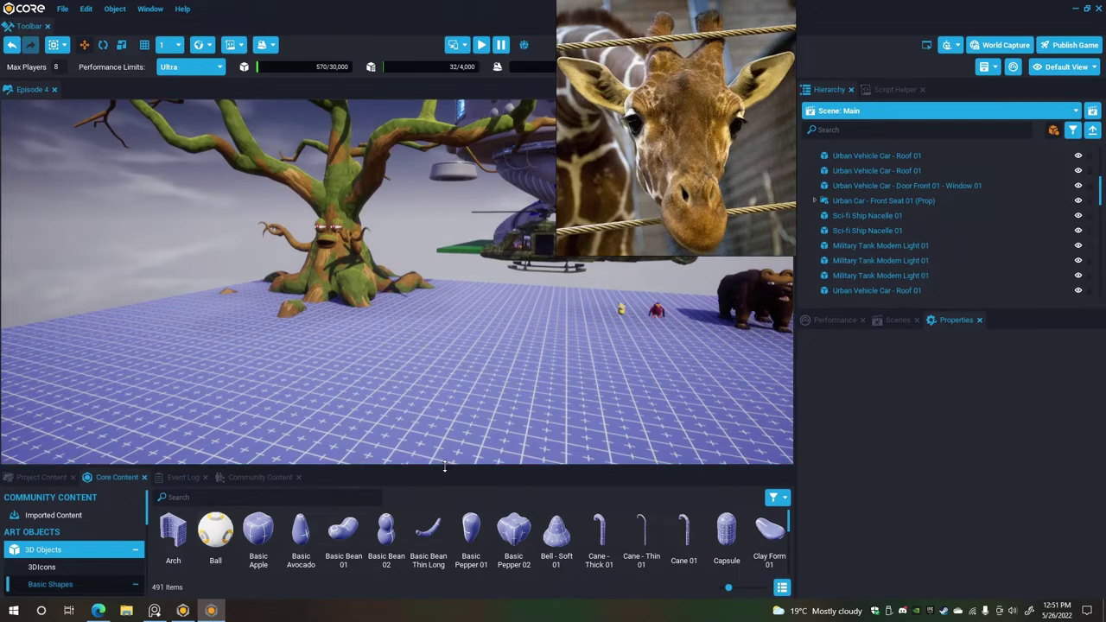
drag(444, 466, 380, 406)
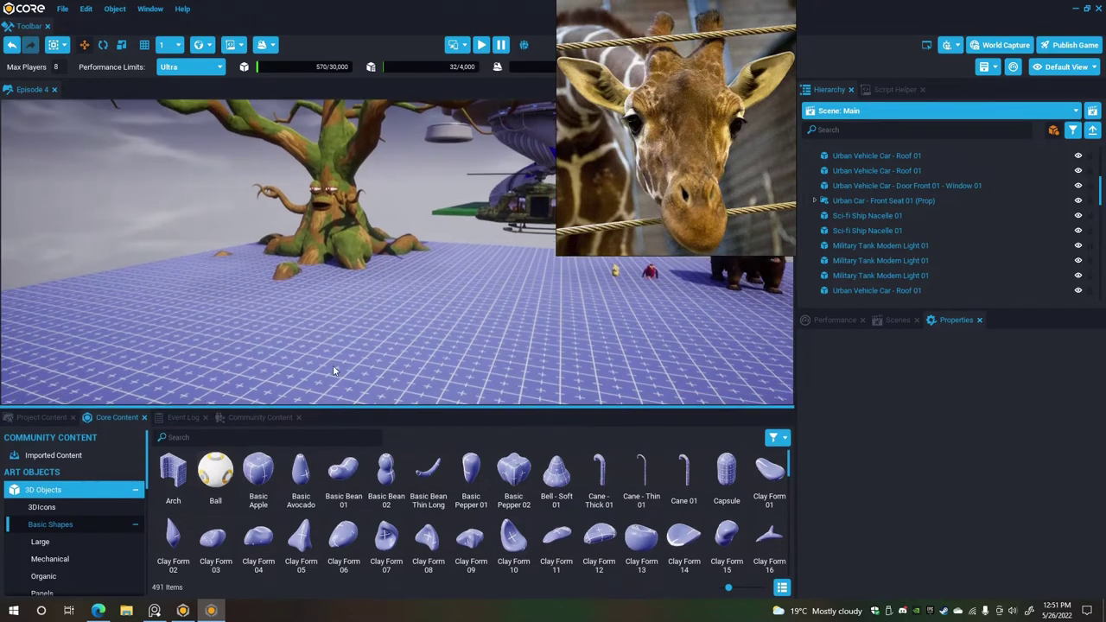
right_drag(334, 367, 442, 367)
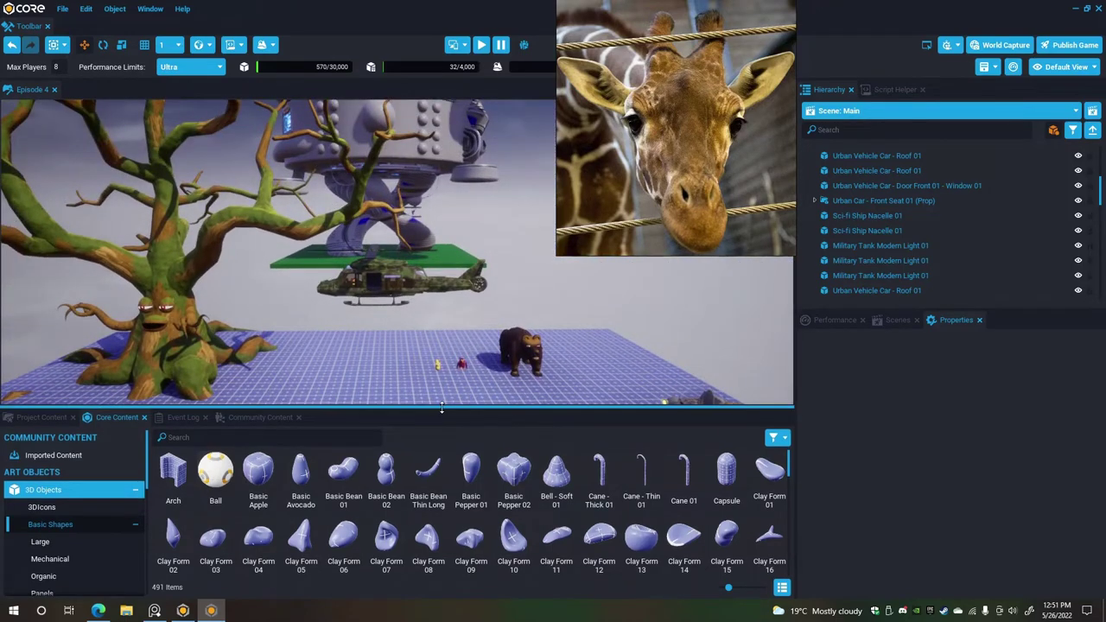
drag(441, 407, 454, 456)
key(q)
right_drag(411, 373, 413, 371)
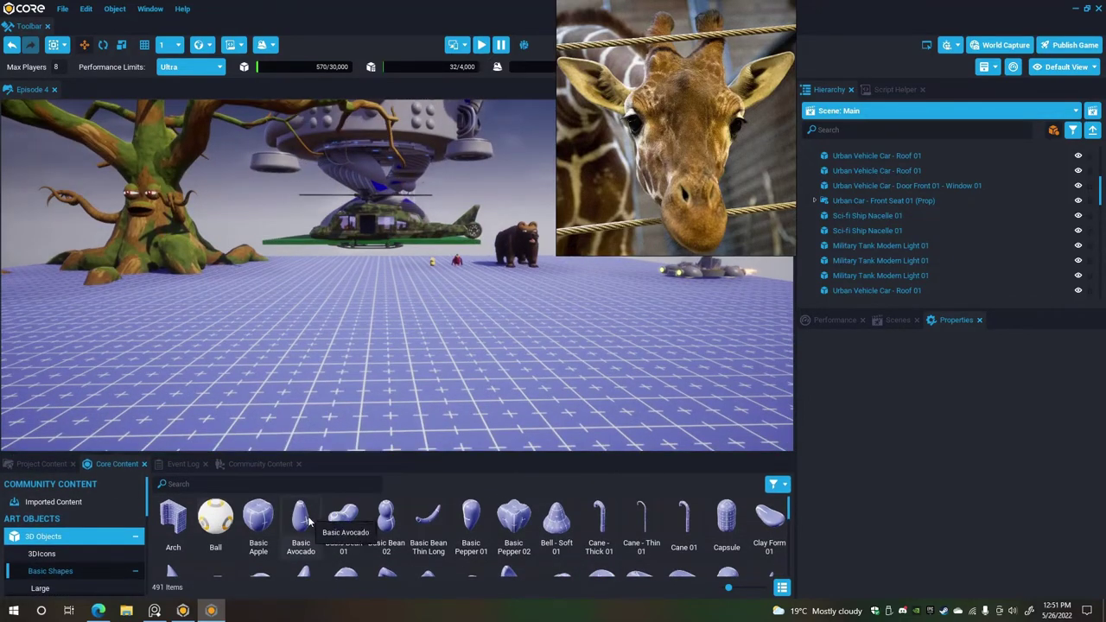
Collapse all groups in the hierarchy and add a Basic Avocado to the scene at the origin.
mouse_move(308, 518)
mouse_down()
mouse_move(821, 354)
mouse_move(289, 553)
mouse_move(309, 519)
mouse_up()
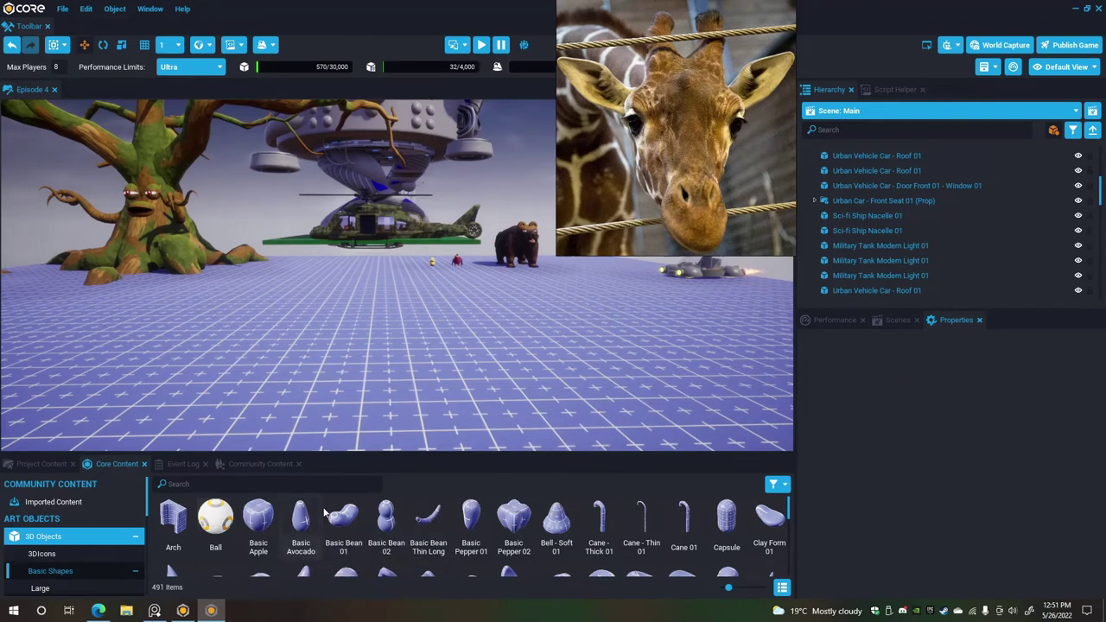
click(1093, 131)
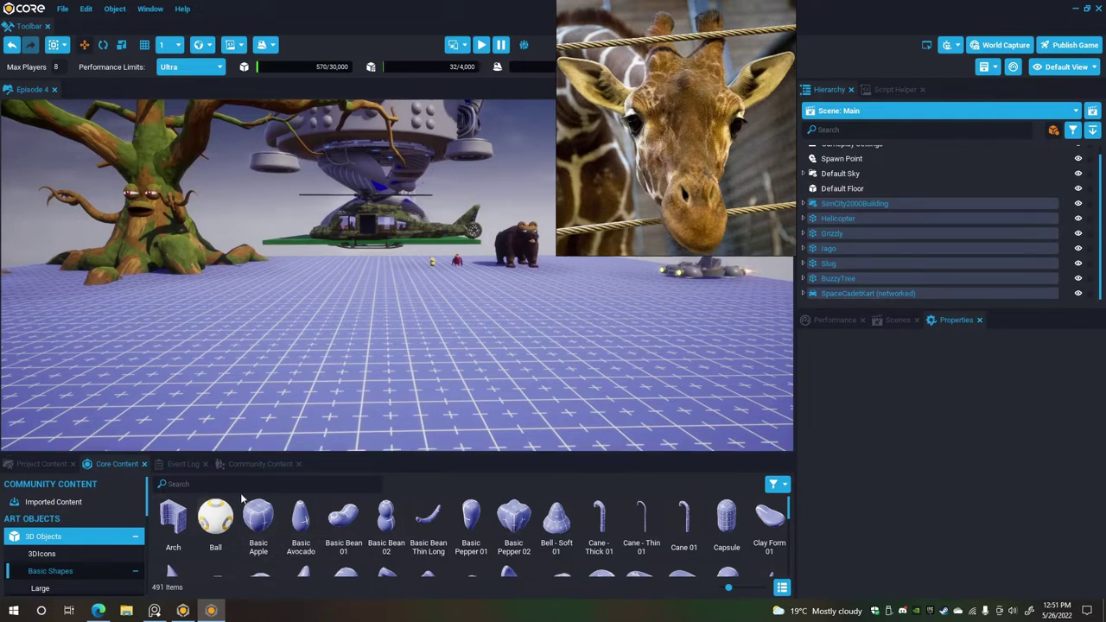
drag(303, 519, 826, 296)
Raise the Basic Avocado above the floor to a Z position of about 366.
right_drag(305, 321, 247, 338)
key(w)
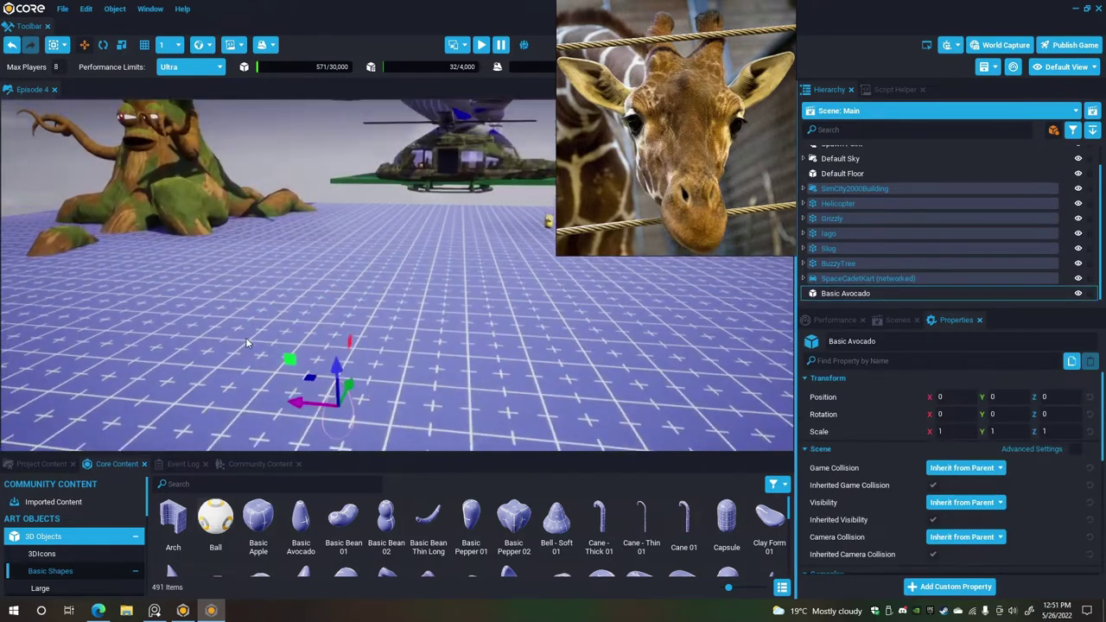
drag(321, 361, 324, 142)
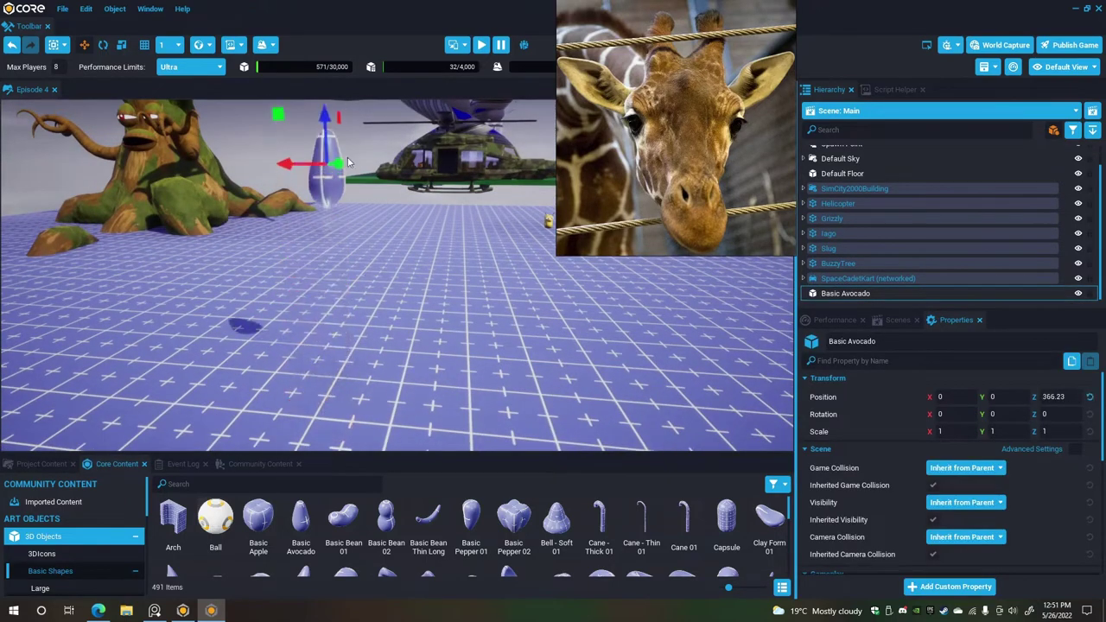
scroll(340, 173, up, 3)
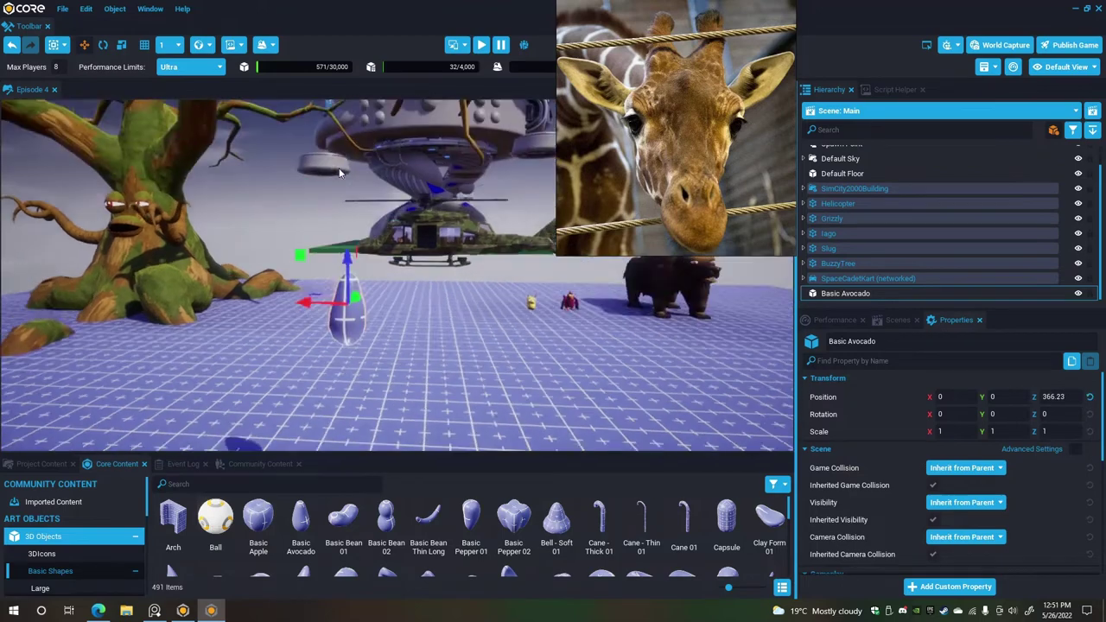
scroll(340, 173, up, 3)
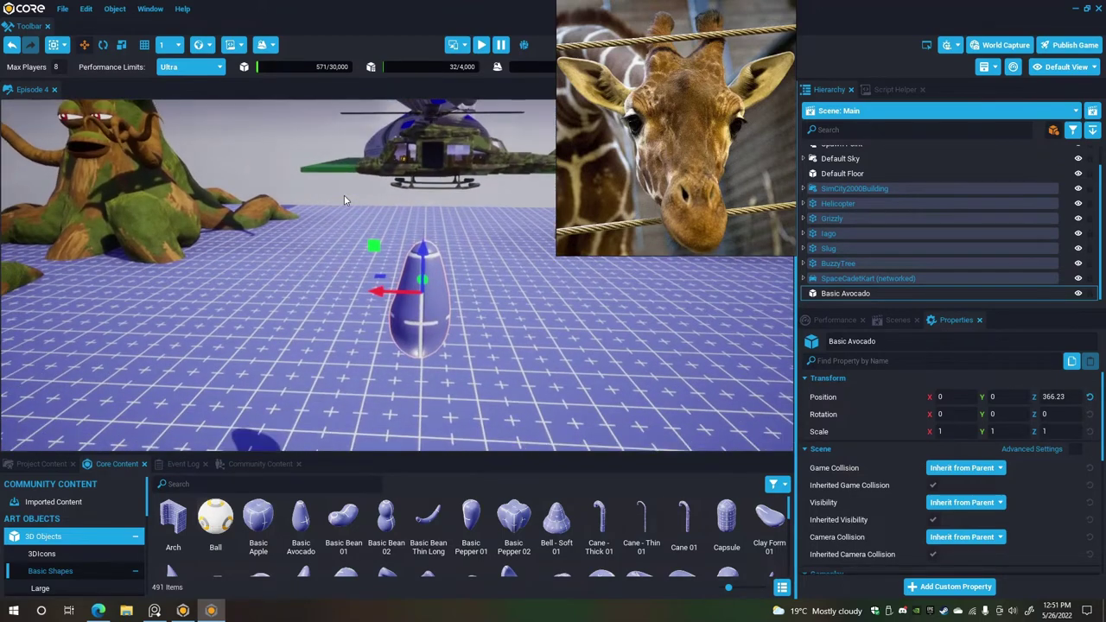
Rotate the Basic Avocado to about 133 in Y so its narrow end points down, and set its Z rotation to 90.
click(102, 45)
drag(444, 265, 374, 324)
click(1056, 414)
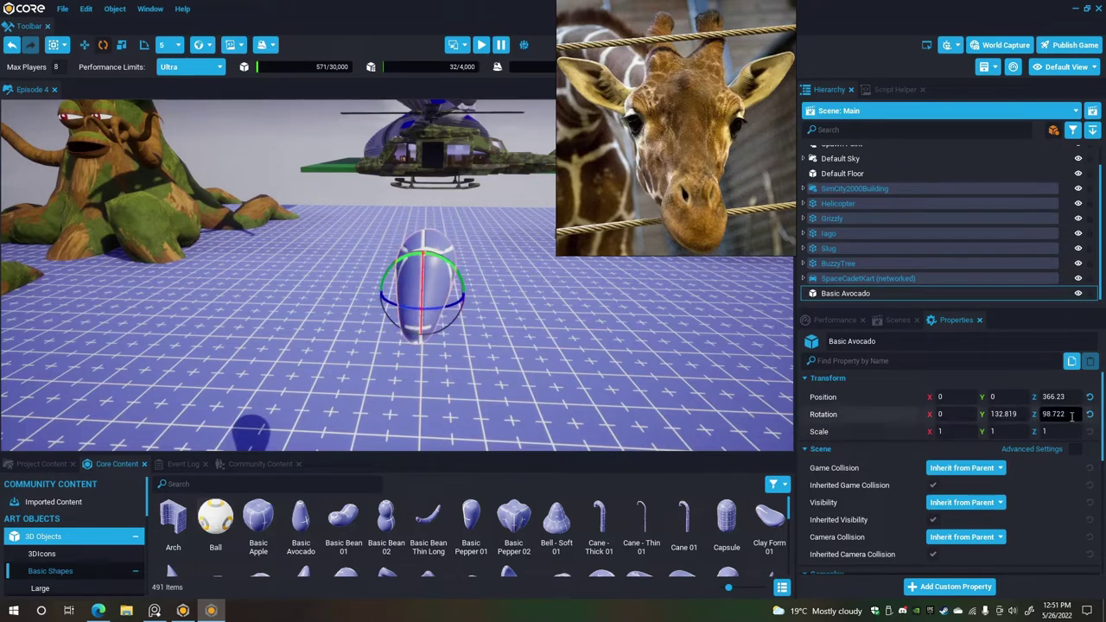
text(90)
key(Return)
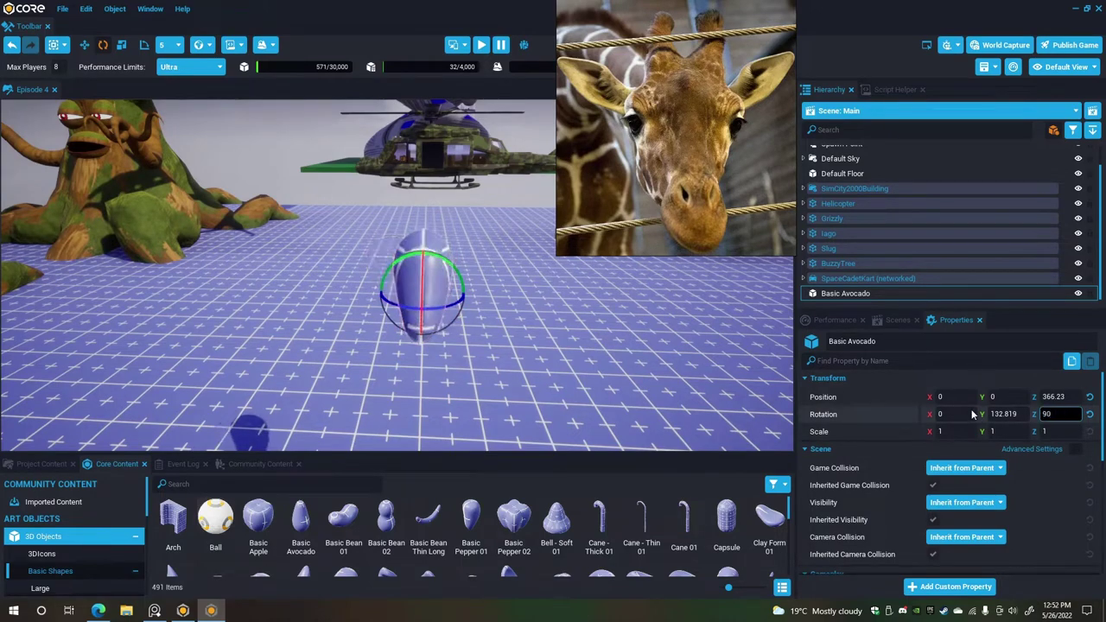
Scale the Basic Avocado up uniformly, widen it along its Y axis as the giraffe's head, and deselect it.
mouse_move(633, 359)
right_down()
mouse_move(640, 338)
mouse_move(424, 342)
mouse_move(632, 349)
right_up()
key(d)
key(a)
key(w)
key(d)
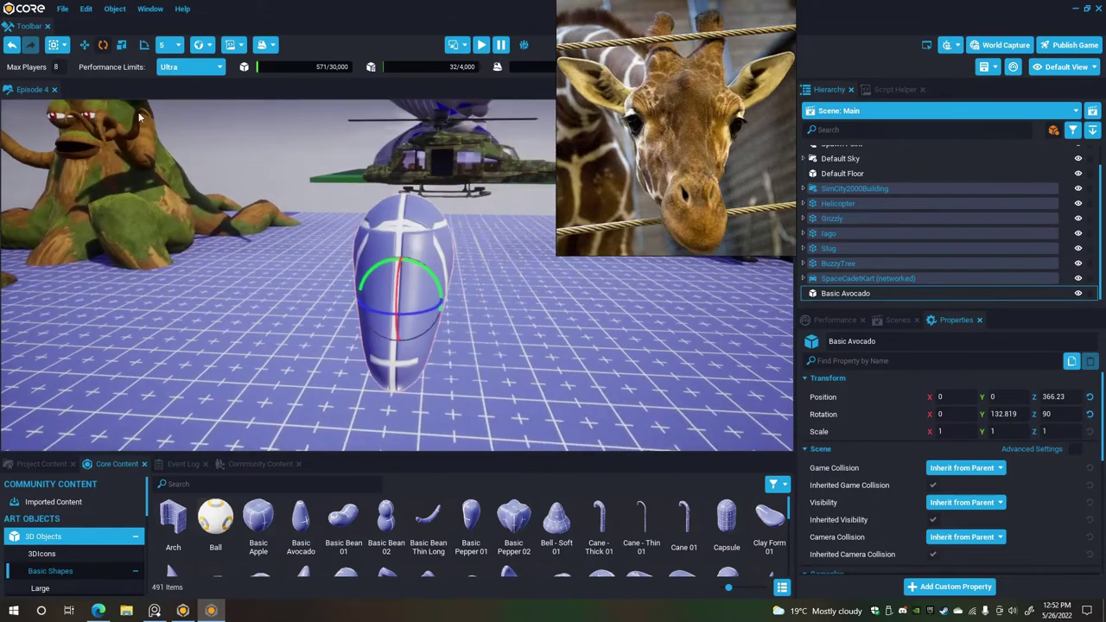
click(123, 45)
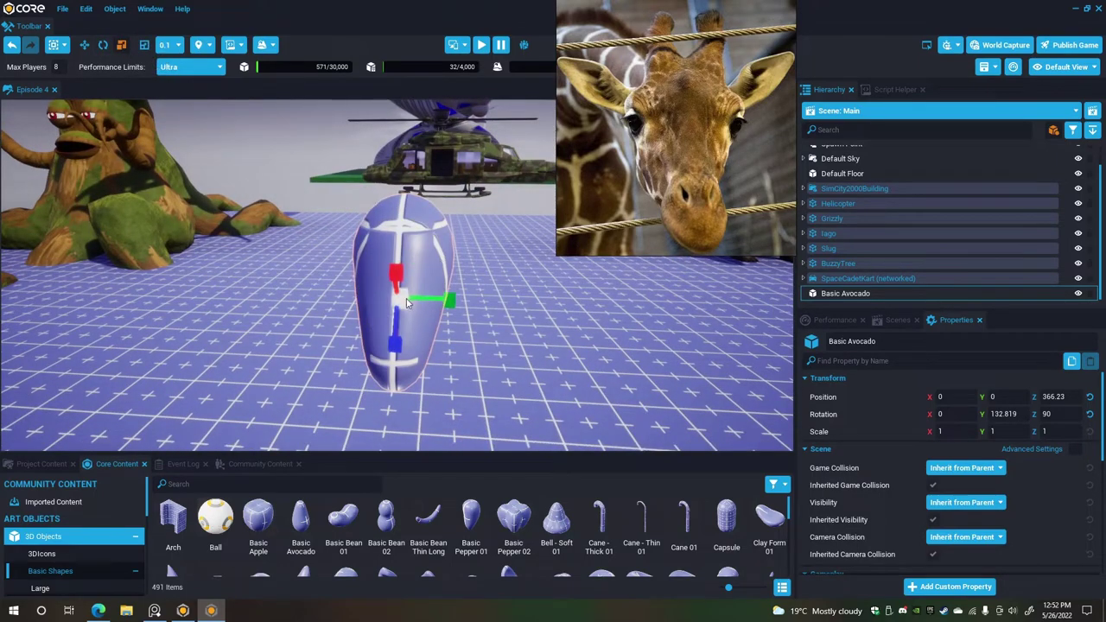
drag(408, 301, 566, 316)
drag(489, 304, 573, 308)
click(606, 309)
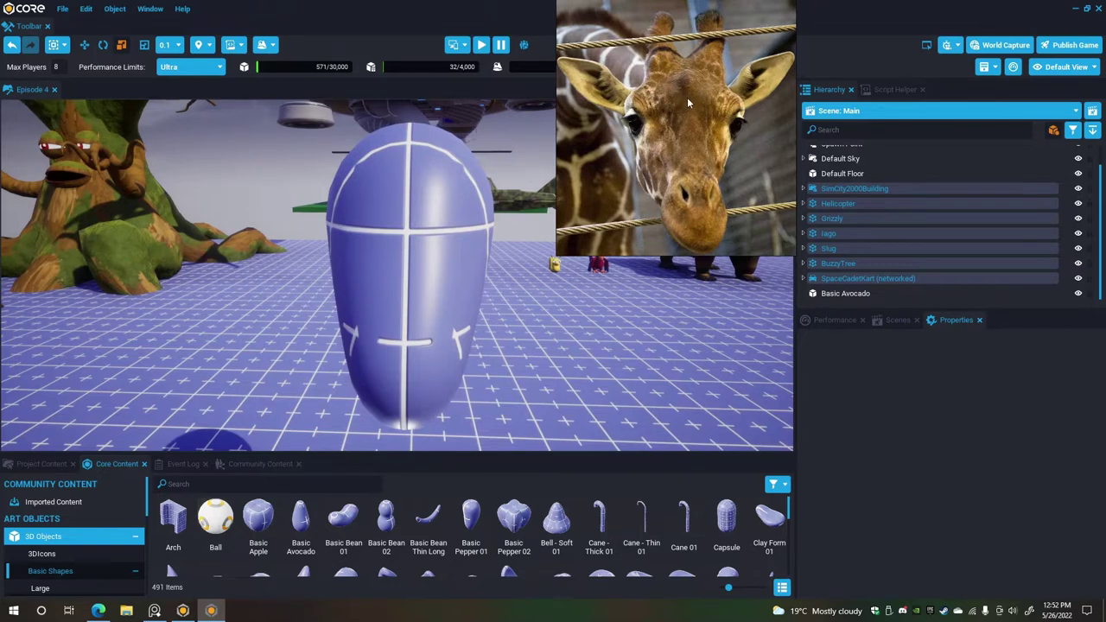
Place a Basic Bean 01 on the upper end of the avocado head at about X 15, Y 24, Z 459.
right_drag(474, 314, 506, 303)
key(d)
key(a)
key(w)
key(s)
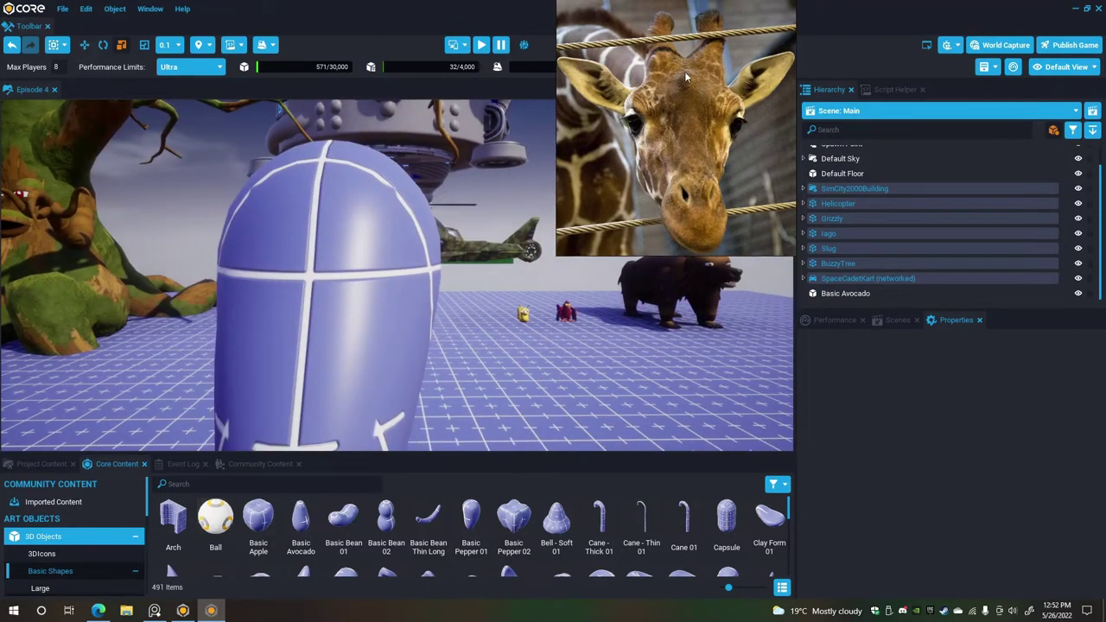
key(s)
right_drag(436, 210, 434, 264)
key(e)
key(a)
key(w)
key(e)
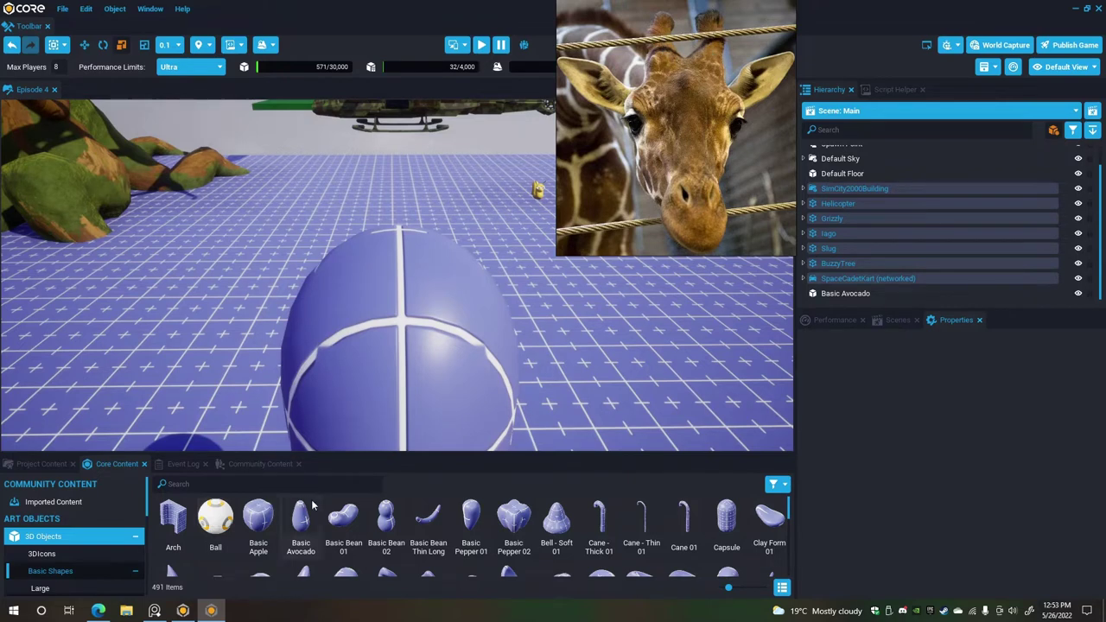
drag(343, 517, 221, 198)
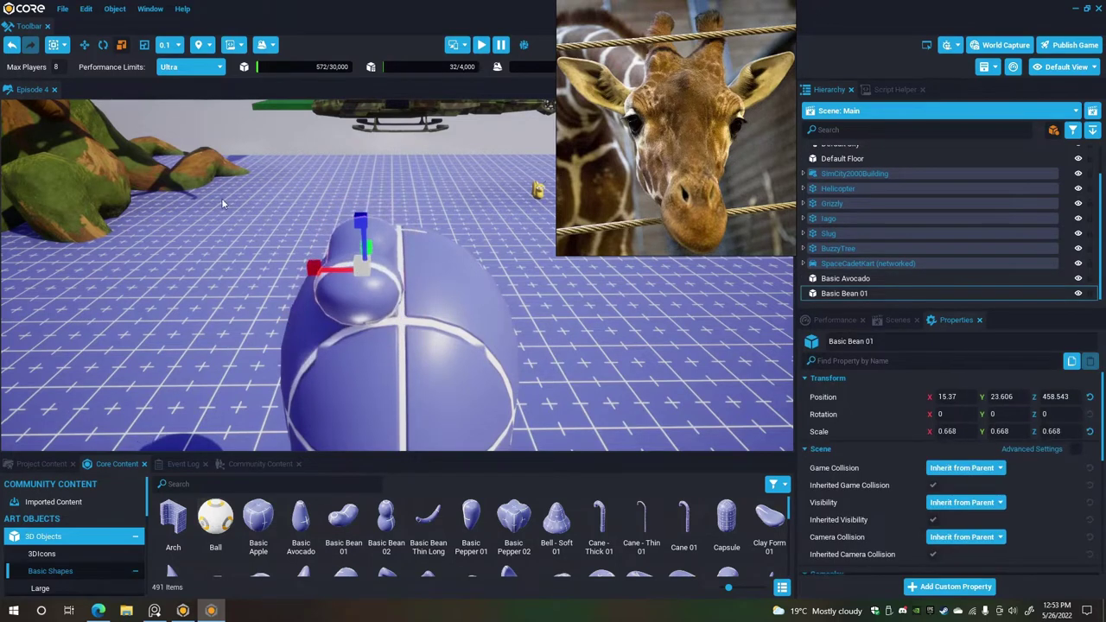
Rotate the Basic Bean 01 to about X -126, Y 12, Z 151 so it tilts up from the avocado head.
key(e)
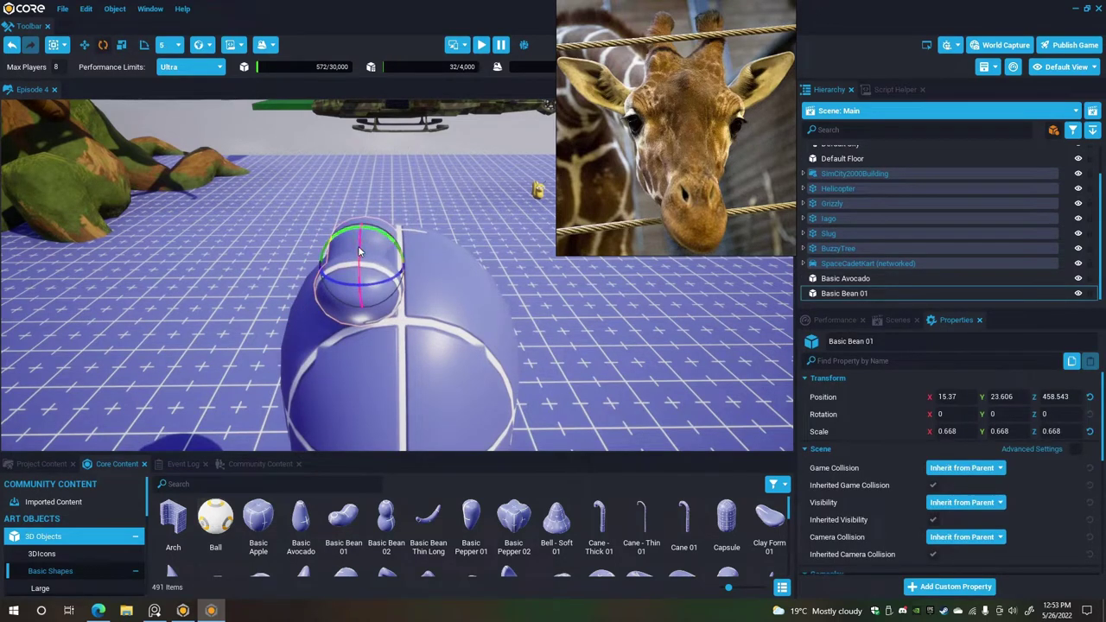
drag(360, 250, 410, 300)
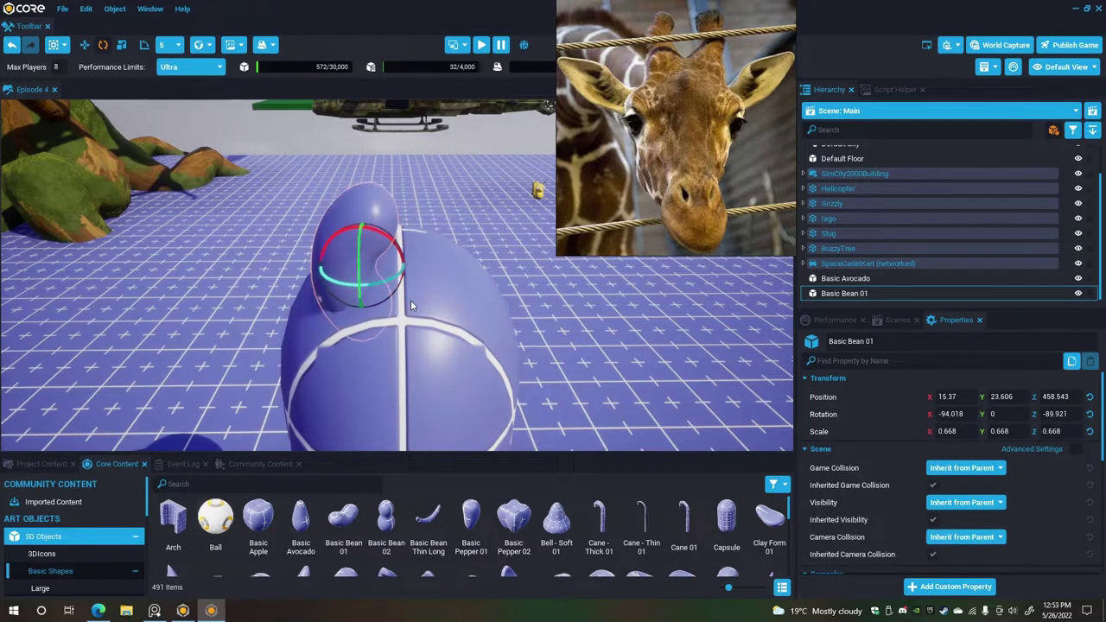
right_drag(411, 246, 155, 269)
key(w)
key(d)
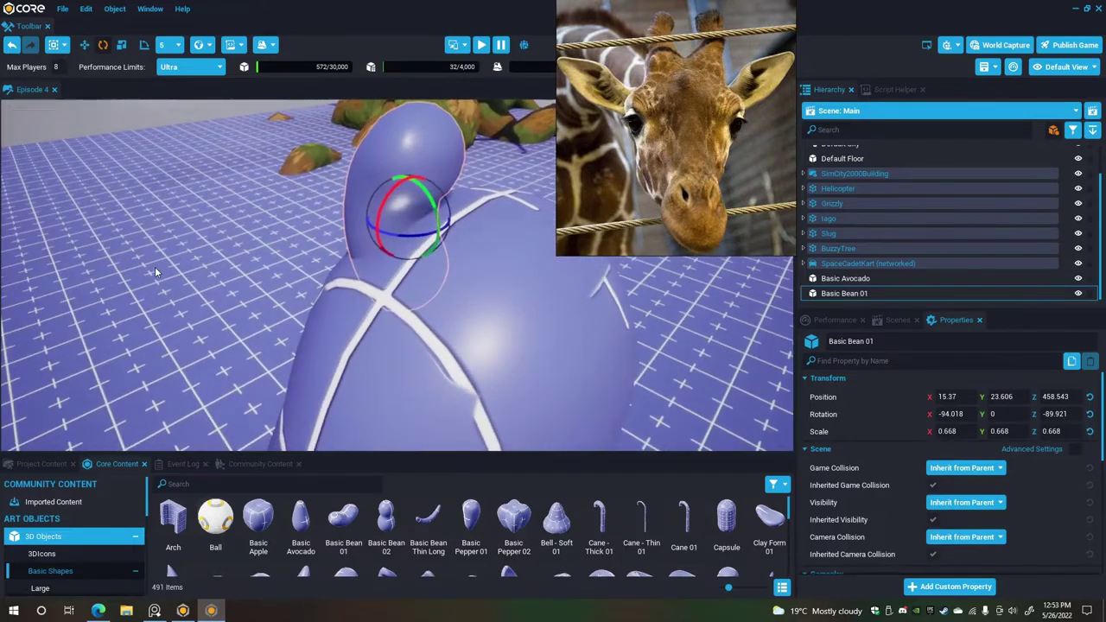
drag(407, 230, 499, 262)
key(a)
right_drag(469, 262, 770, 246)
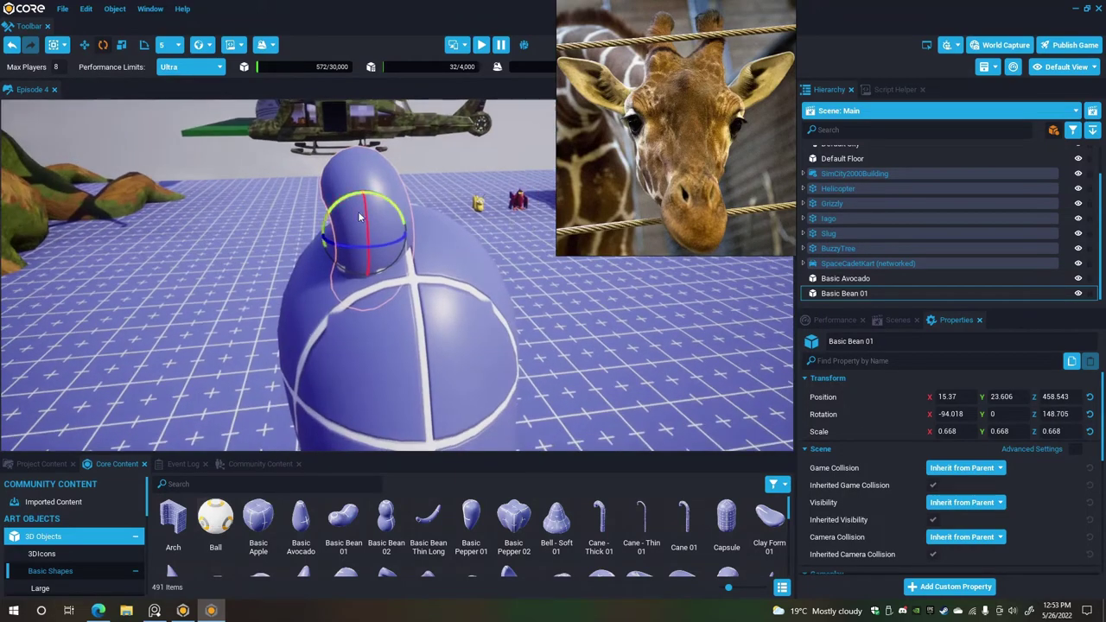
drag(367, 215, 546, 249)
Move the Basic Bean 01 to about X 25, Y 58, Z 454 so it sits partly inside the avocado head.
key(w)
drag(326, 225, 437, 204)
drag(343, 229, 464, 261)
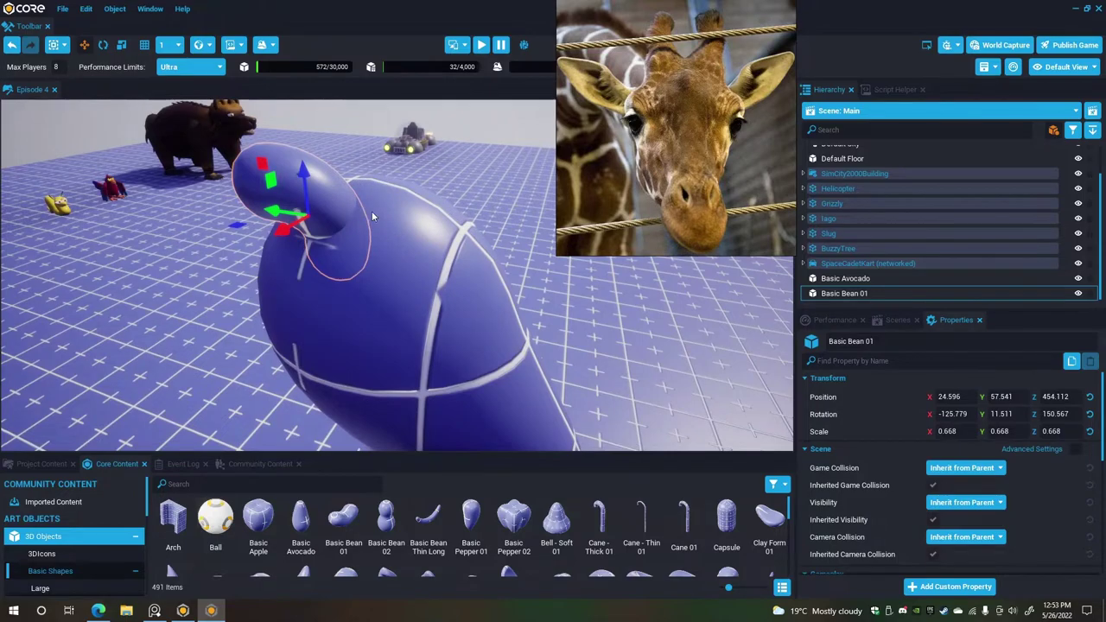
Duplicate the Basic Bean 01 and mirror the copy along the world-space Z axis.
alt+drag(373, 216, 48, 260)
click(856, 293)
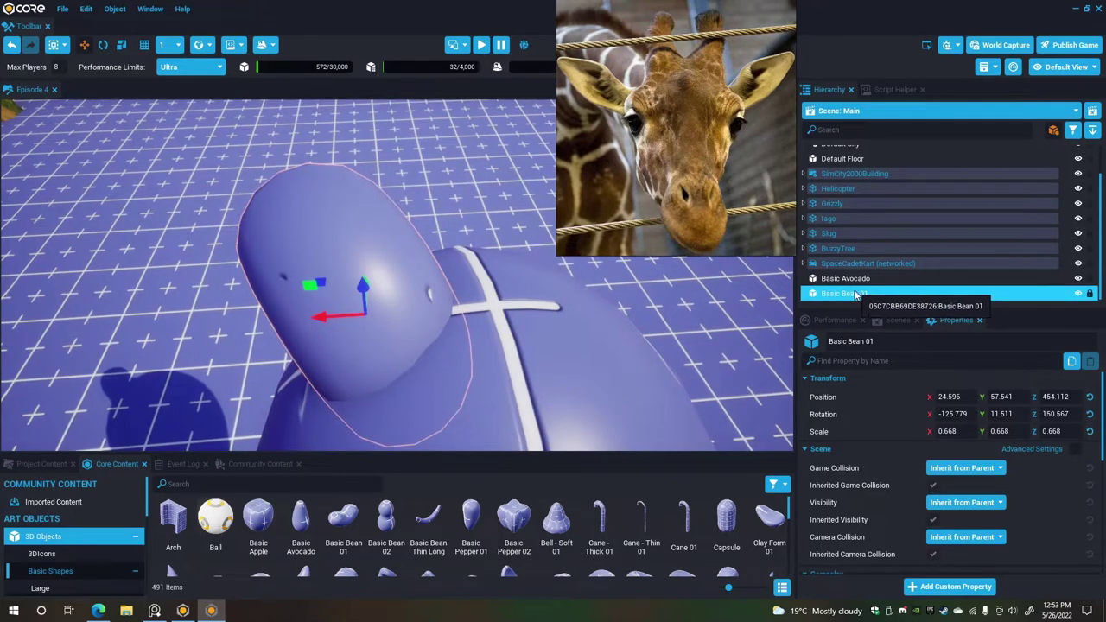
key(ctrl+d)
right_click(422, 287)
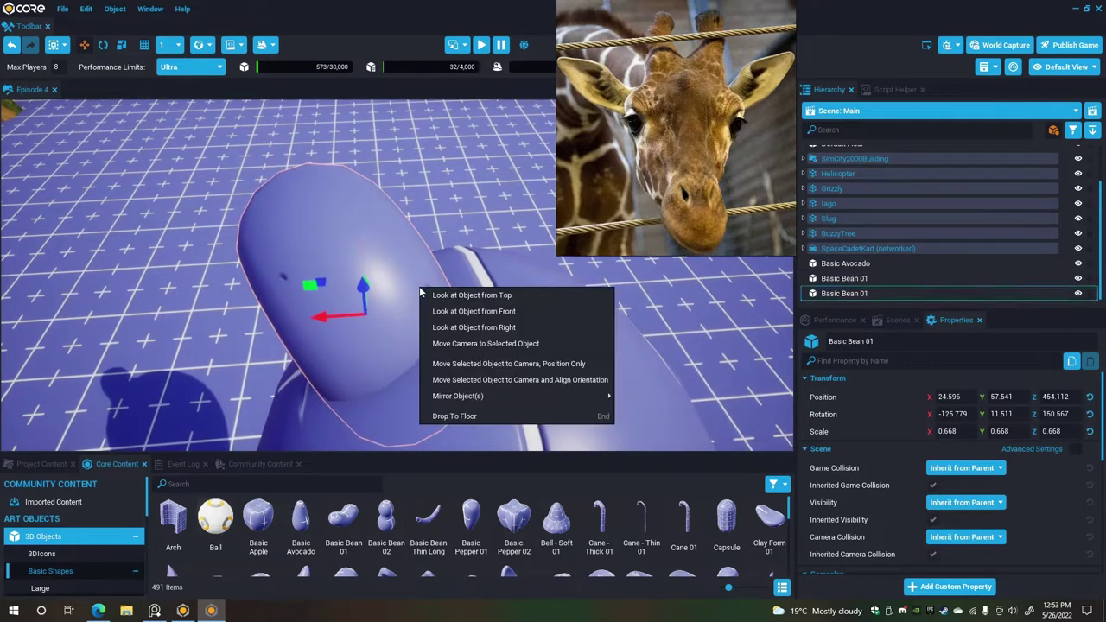
mouse_move(486, 395)
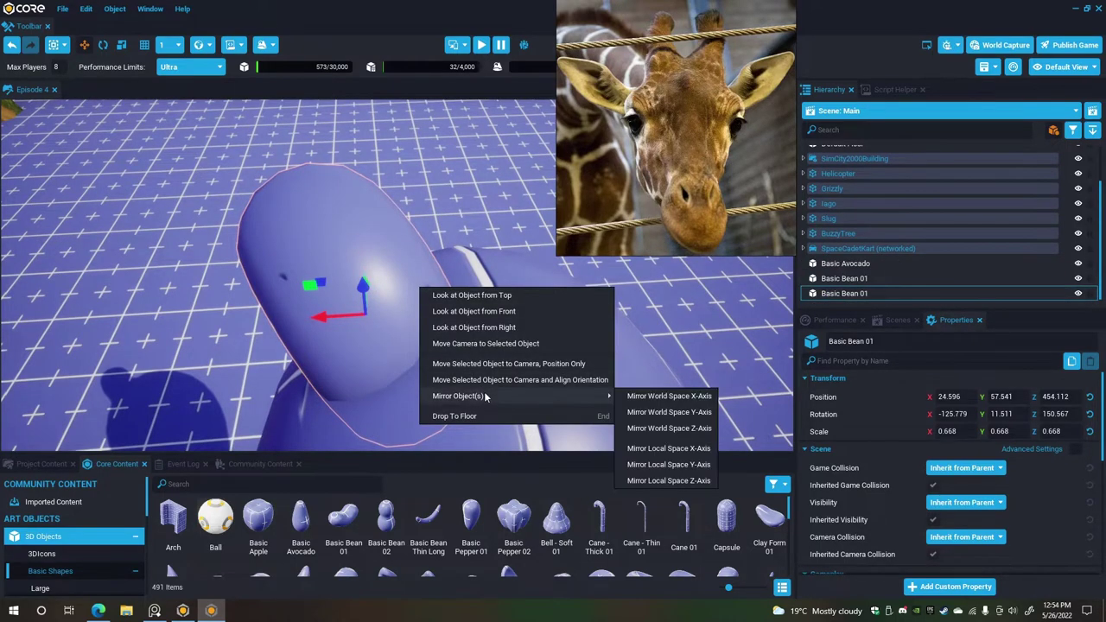
click(662, 429)
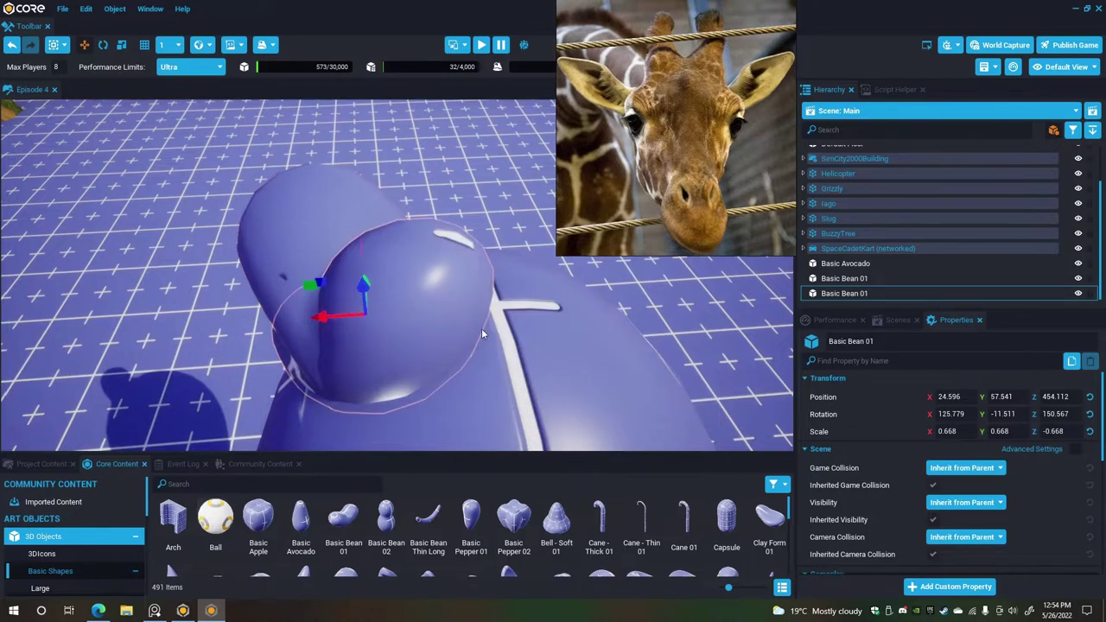
Rotate the duplicated bean to about X -147, Y -6, Z 166 and move it to about X 34, Y 79, Z 472.
click(104, 45)
drag(365, 296, 418, 305)
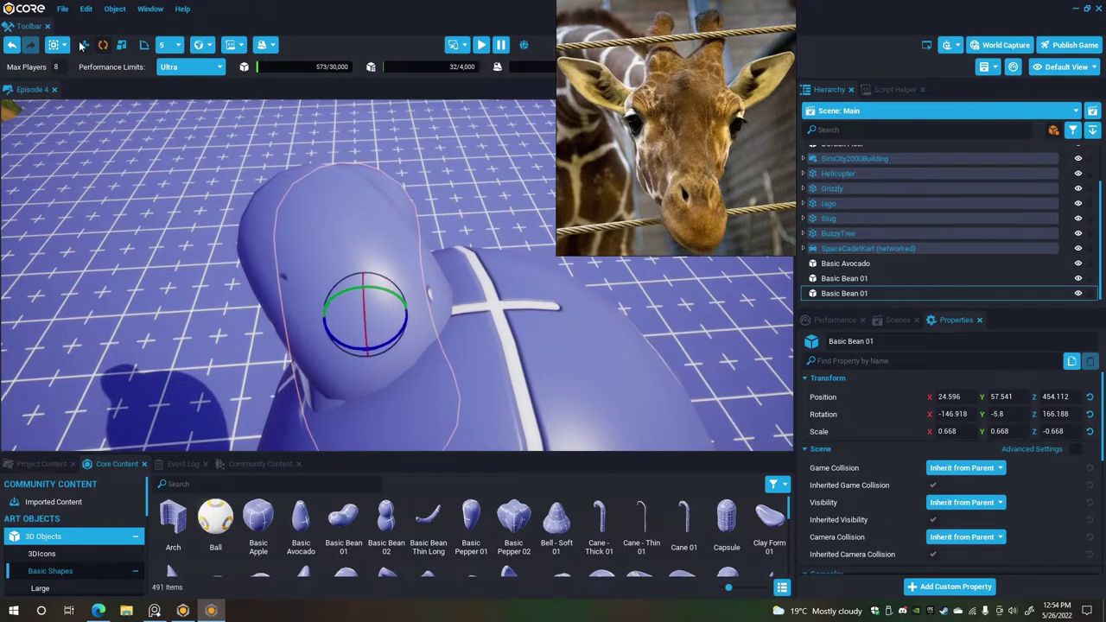
click(83, 45)
drag(359, 286, 404, 248)
drag(261, 281, 229, 286)
right_drag(243, 260, 267, 189)
drag(370, 262, 421, 254)
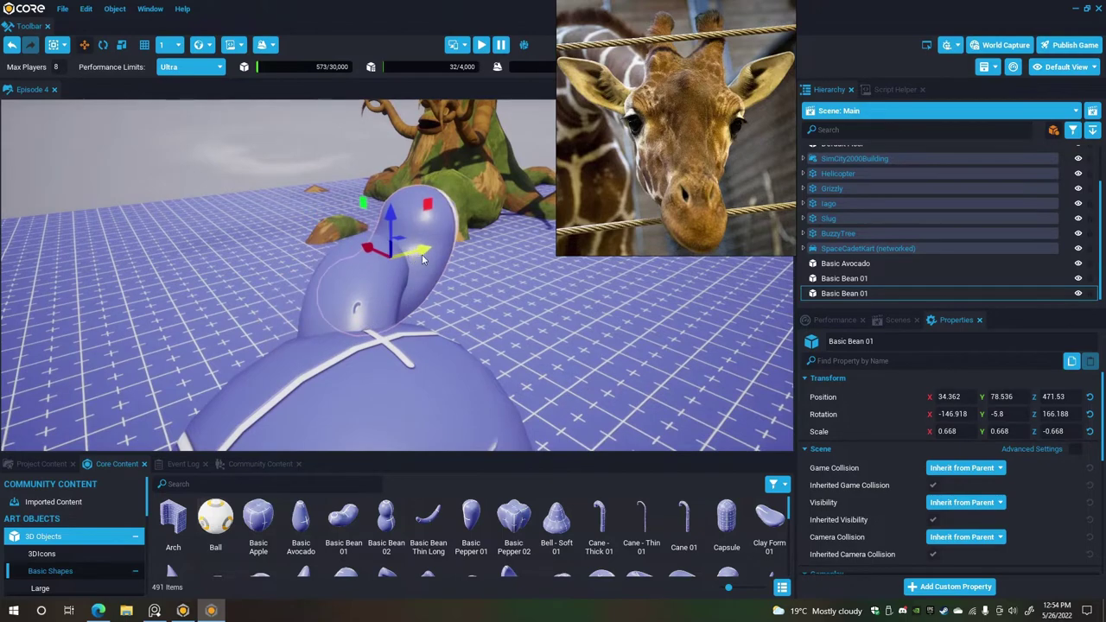
Fine-tune the duplicated bean's position on the first bean, raising it to about Z 478 and shifting it to about X 33.
right_drag(422, 260, 450, 290)
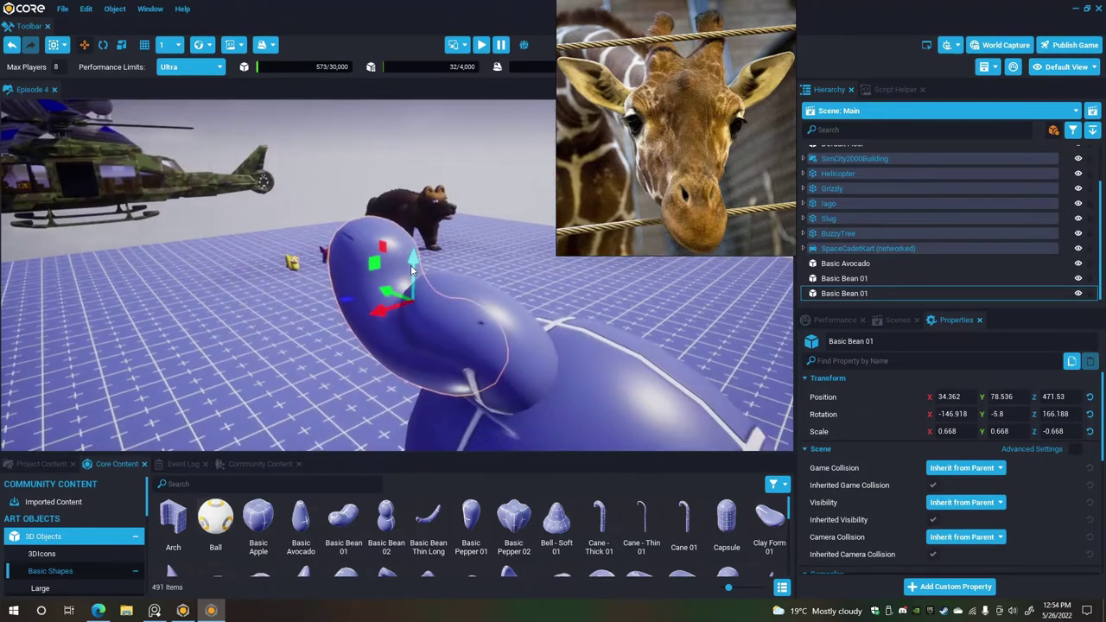
drag(413, 298, 411, 250)
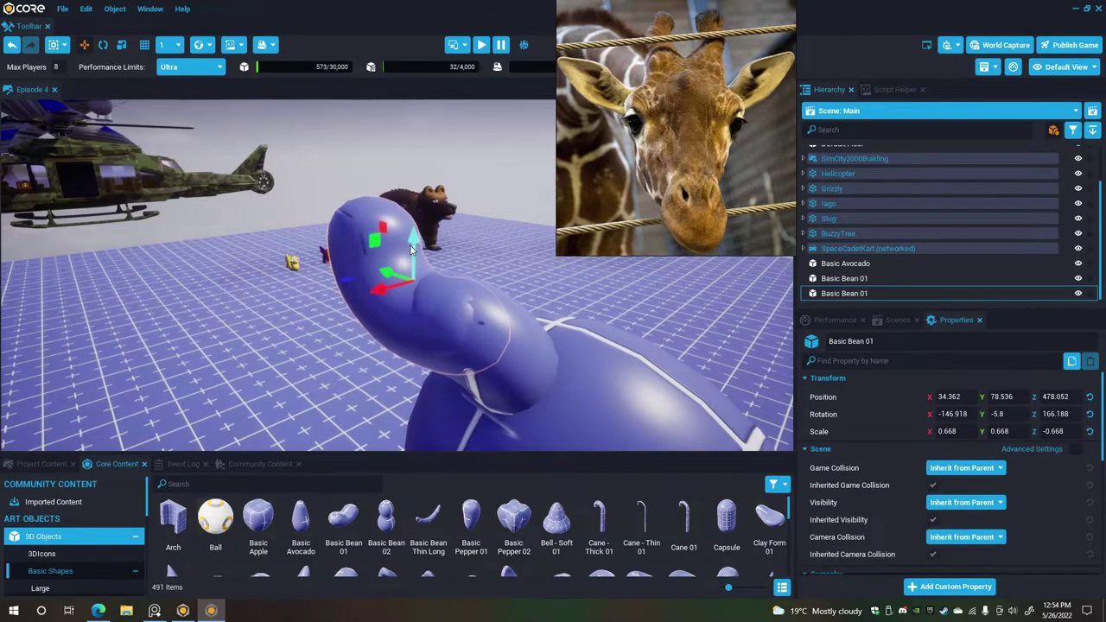
right_drag(417, 255, 398, 264)
drag(403, 277, 408, 274)
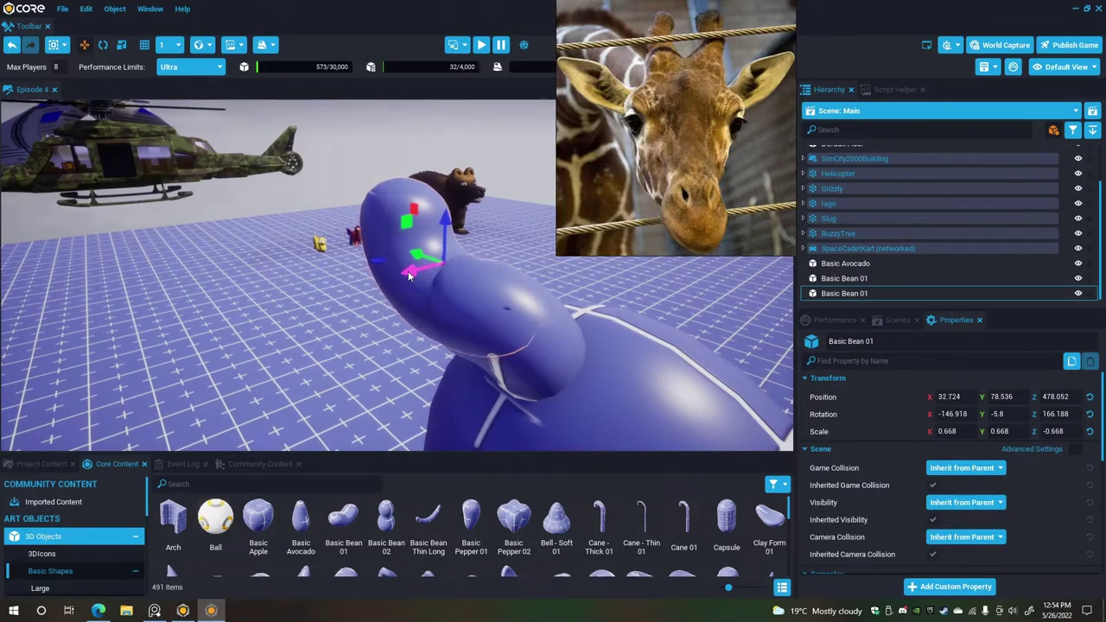
Nudge the duplicated upper bean to about X 34 and Z 481 so it blends with the bean beneath it.
right_drag(503, 345, 102, 357)
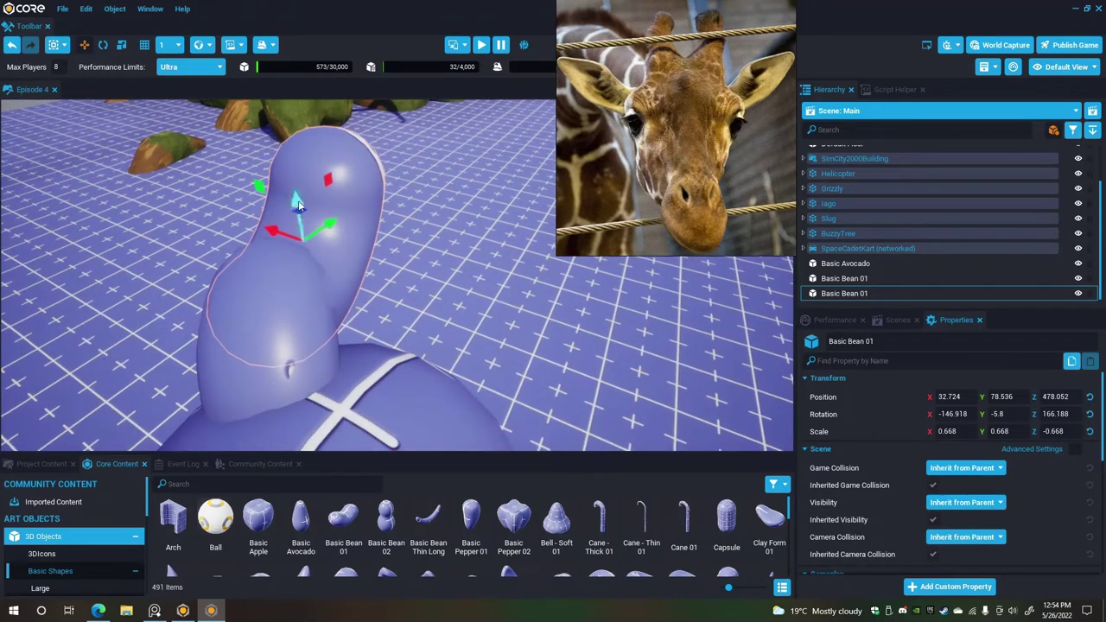
drag(298, 206, 293, 200)
right_drag(298, 204, 292, 282)
drag(248, 281, 244, 283)
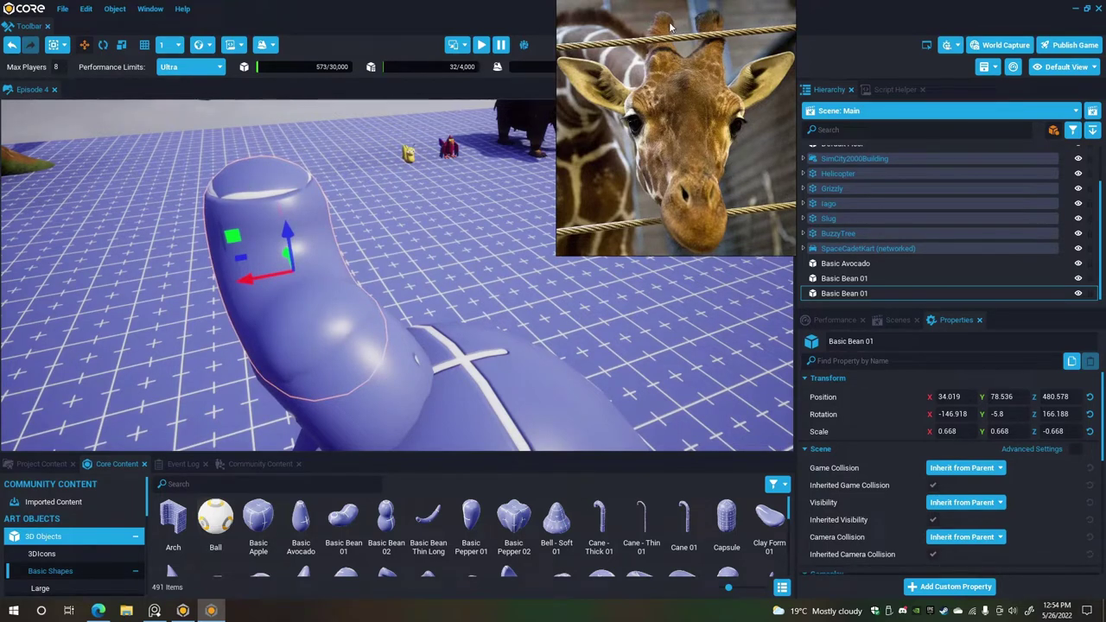
Duplicate both Basic Bean 01 pieces together and wrap the copies in a new merged model with the default name.
right_drag(328, 212, 251, 234)
key(a)
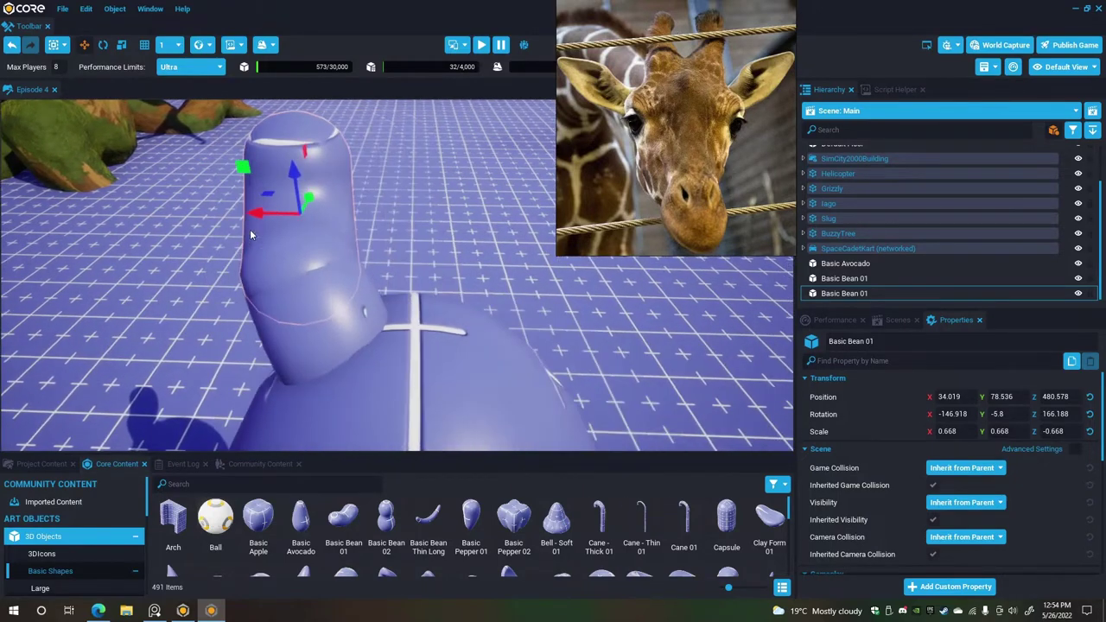
click(851, 278)
shift+click(851, 293)
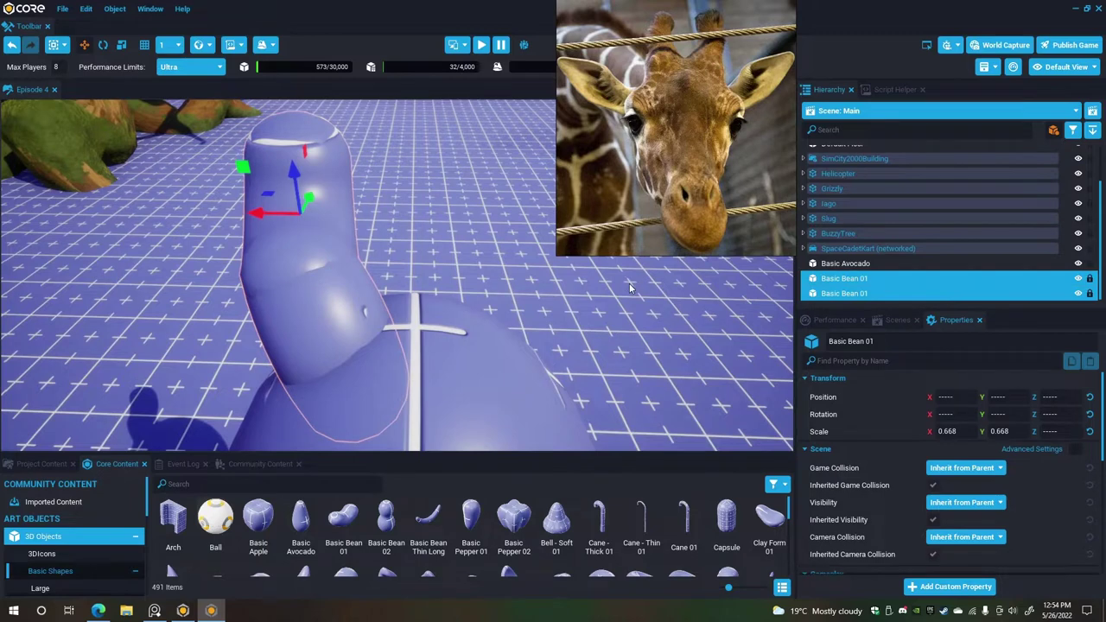
key(ctrl+d)
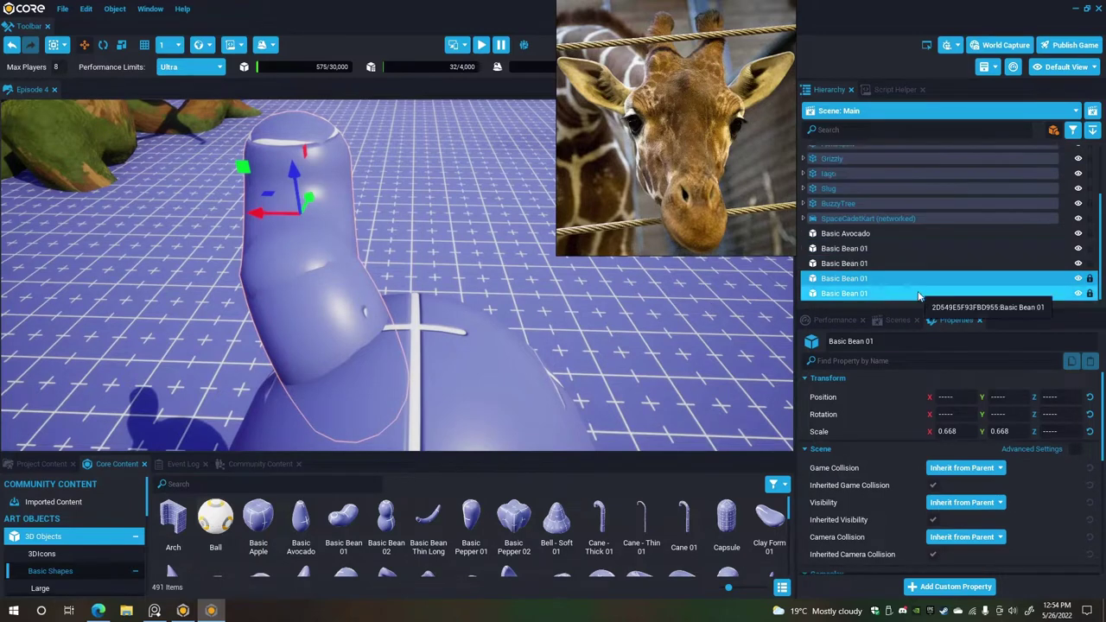
right_click(851, 294)
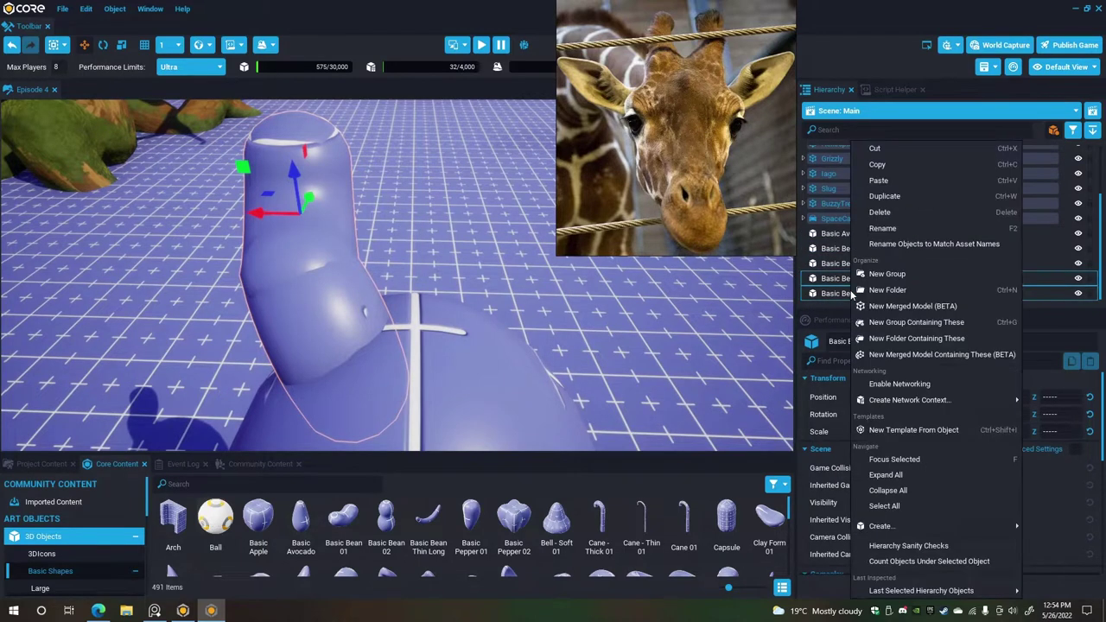
click(951, 354)
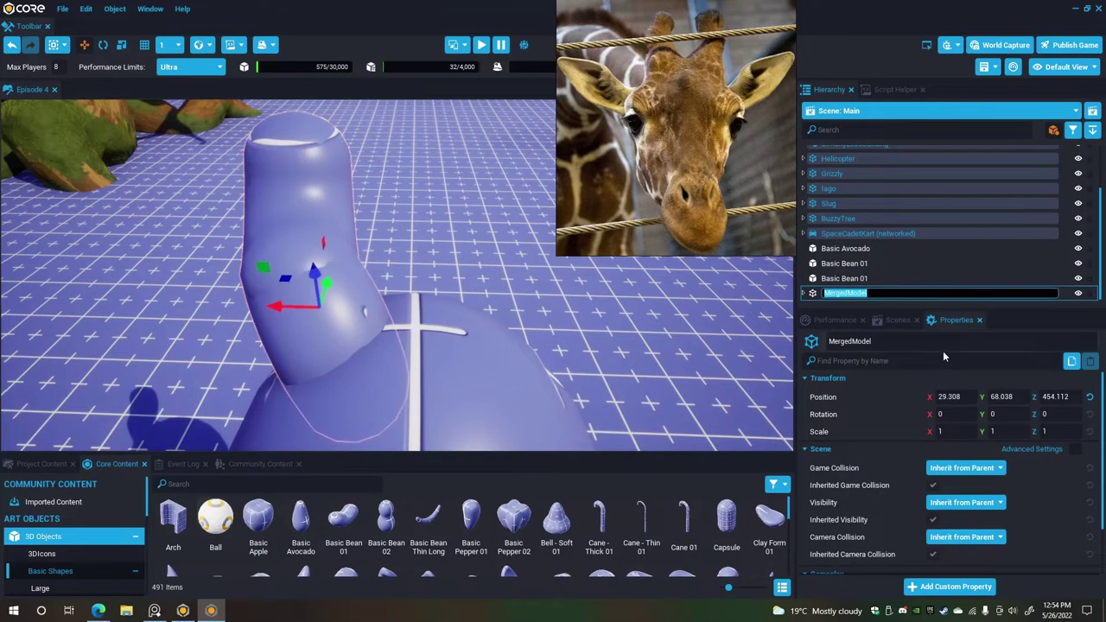
key(Return)
Mirror the merged model along the X axis and set its X position to -29.308 for the opposite horn.
right_click(332, 342)
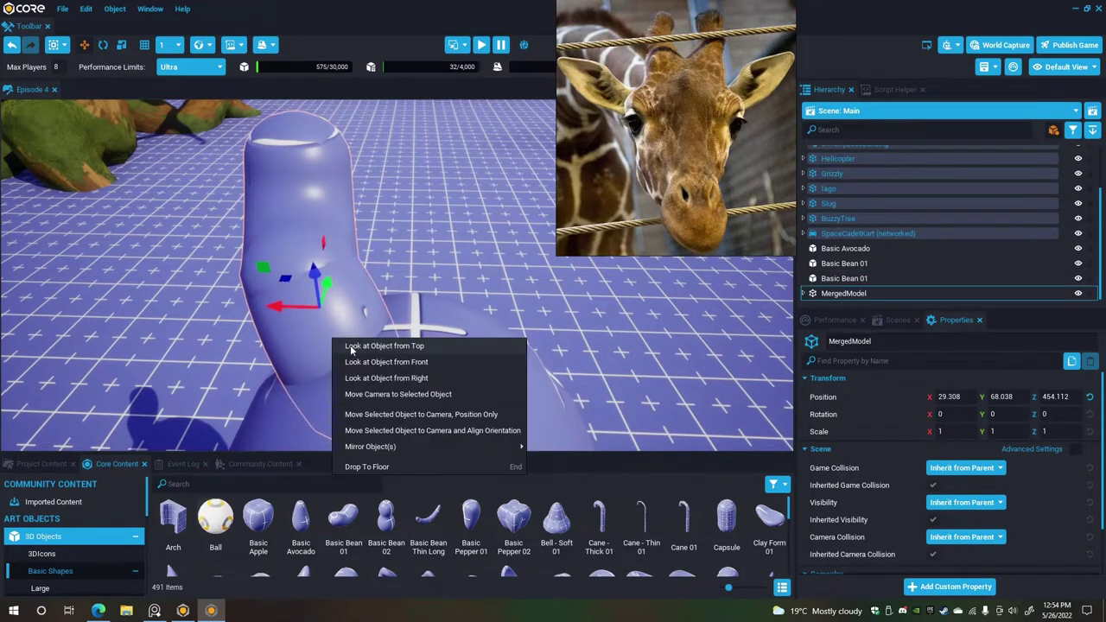
mouse_move(423, 439)
click(580, 452)
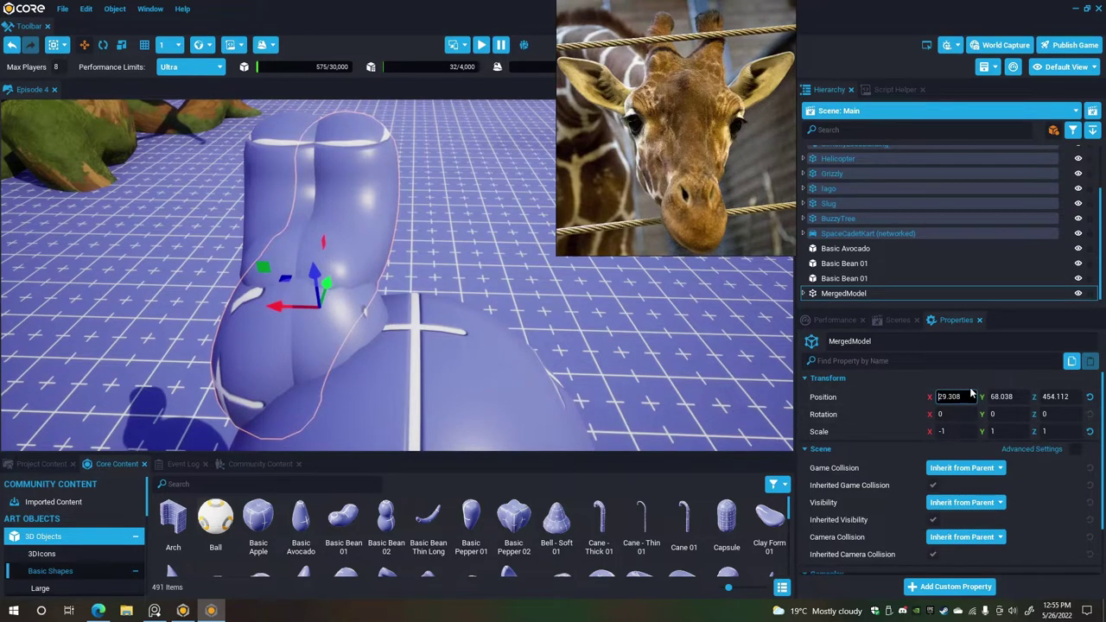
text(-)
key(Return)
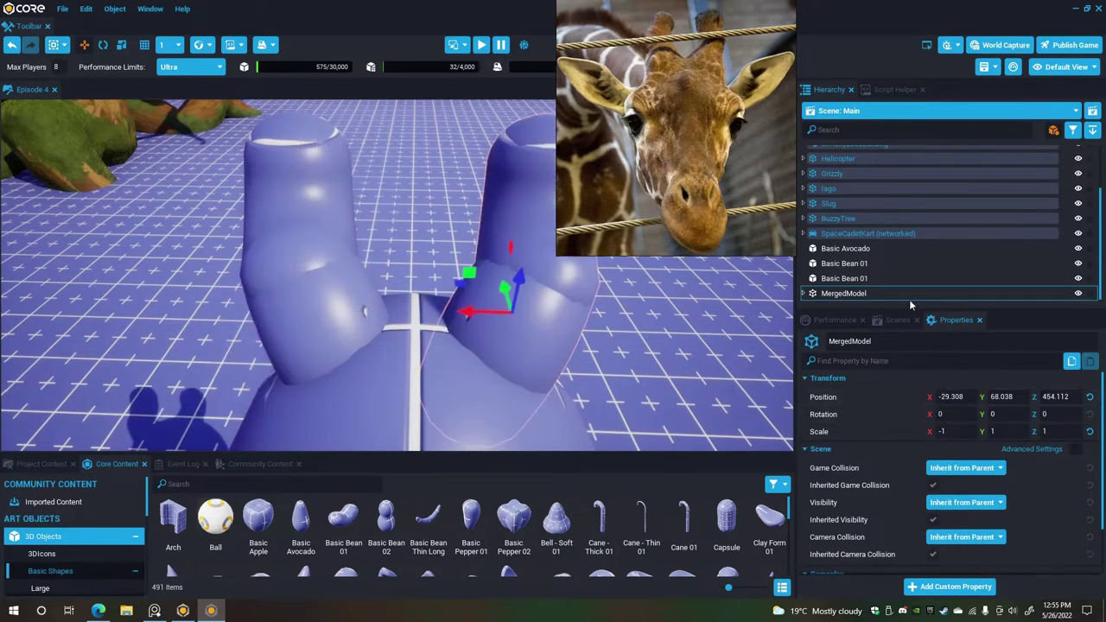
Unwrap the mirrored merged model so its two beans are separate objects.
right_drag(497, 338, 458, 405)
scroll(458, 405, down, 3)
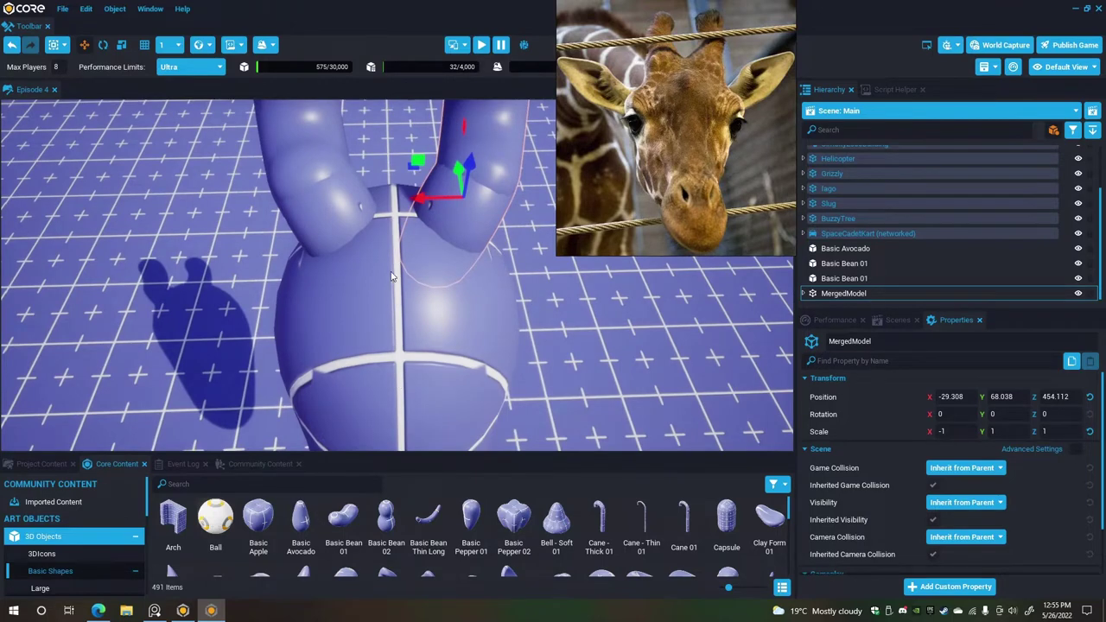
right_drag(397, 246, 386, 162)
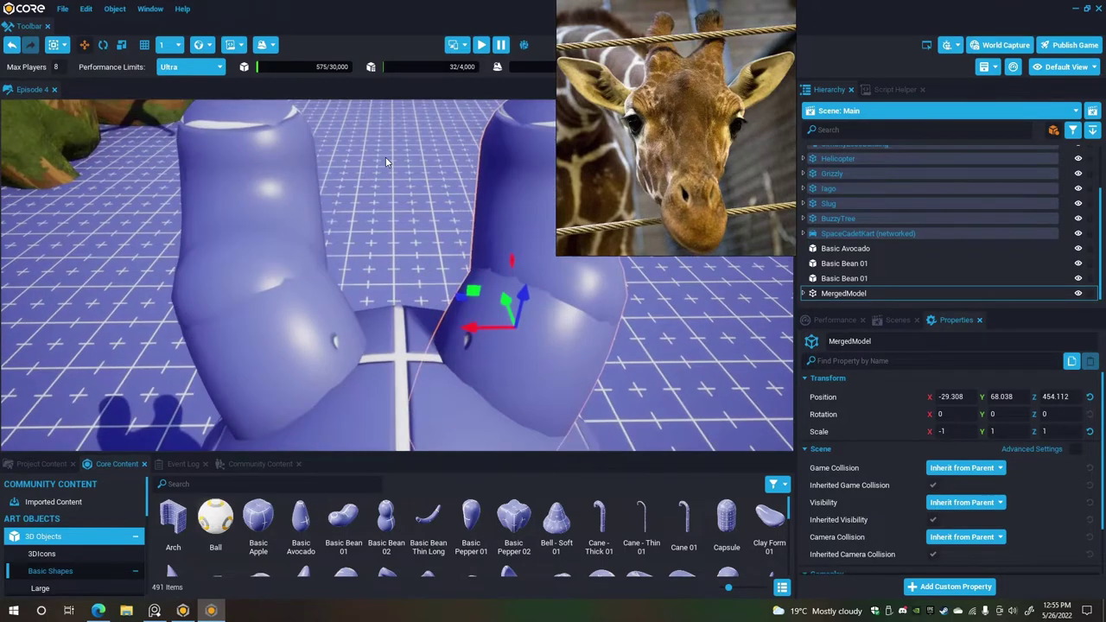
right_click(903, 292)
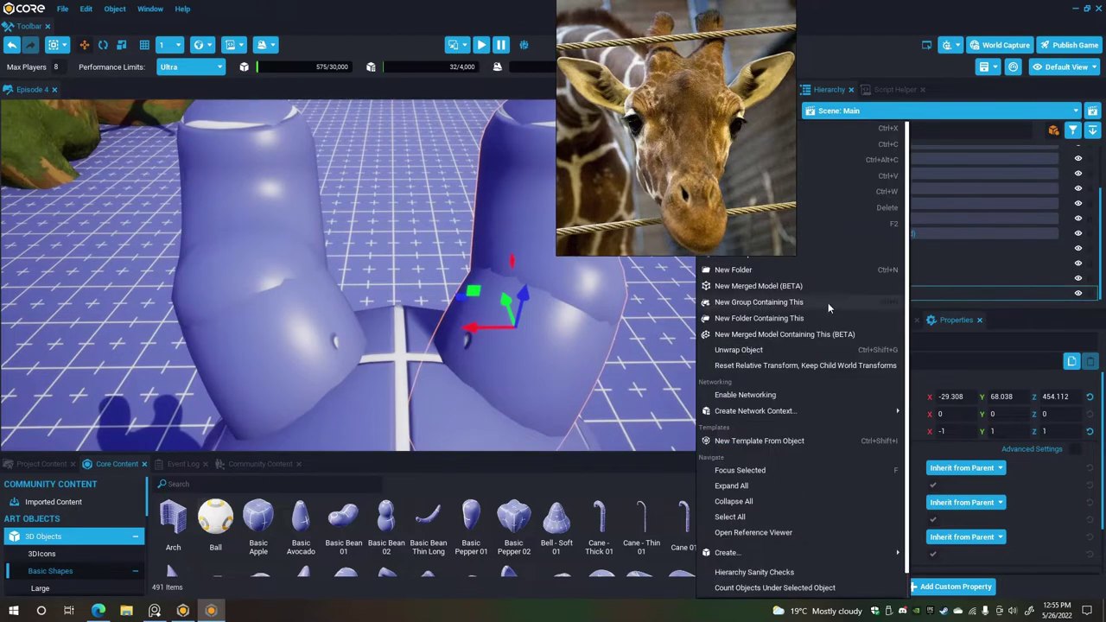
click(765, 353)
Browse the basic shapes and place a Clay Form 15 on the forehead of the avocado head.
scroll(539, 341, down, 4)
right_drag(538, 341, 533, 294)
key(q)
scroll(534, 294, up, 1)
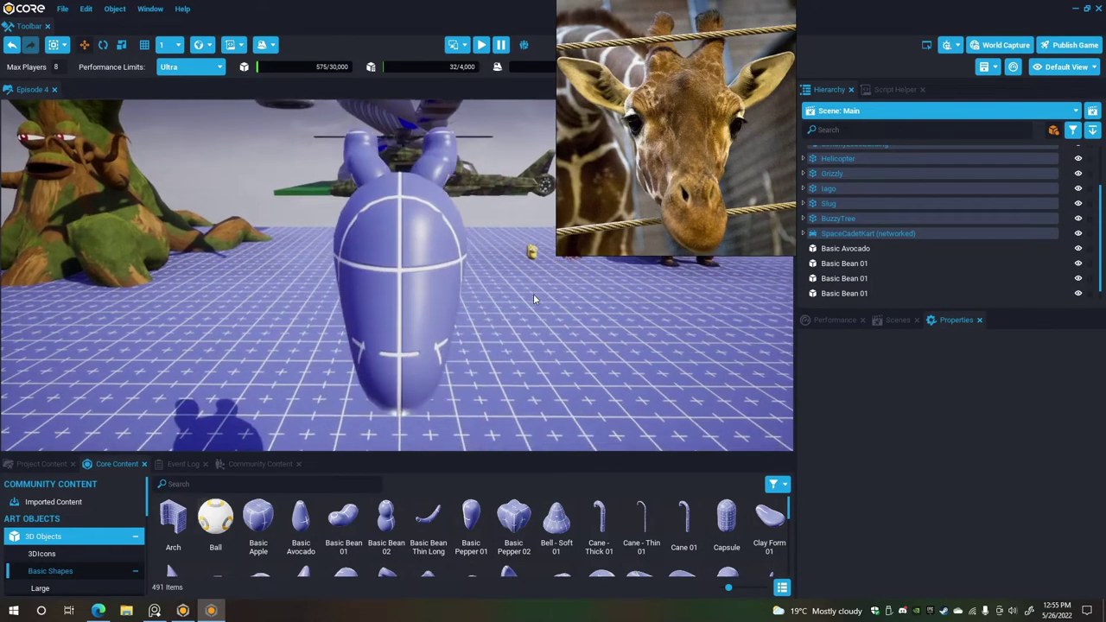
scroll(534, 293, up, 5)
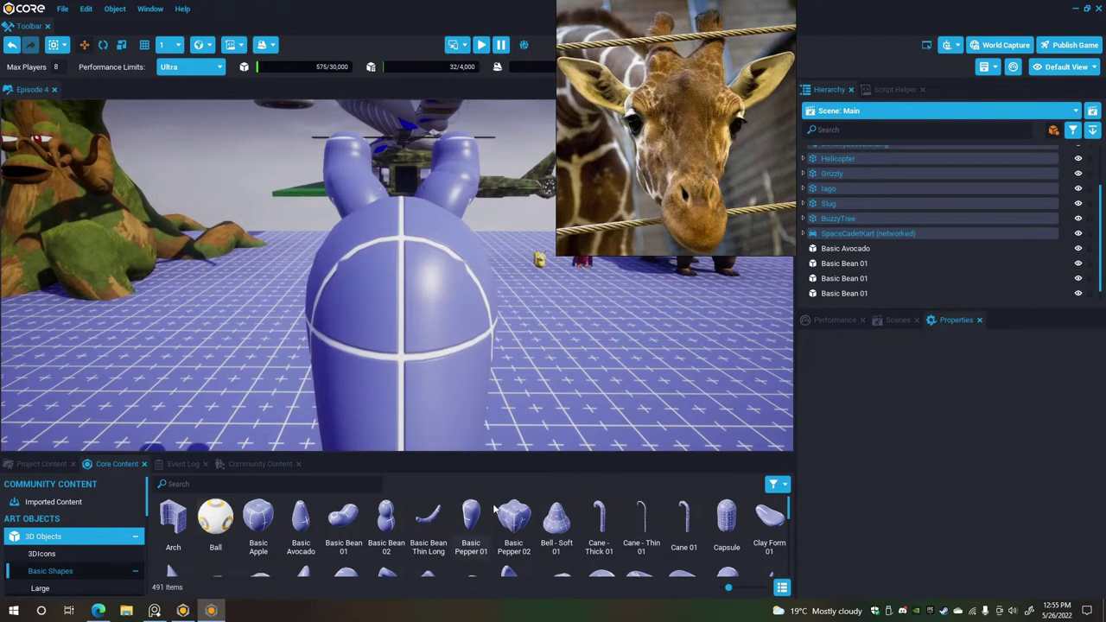
scroll(553, 522, down, 2)
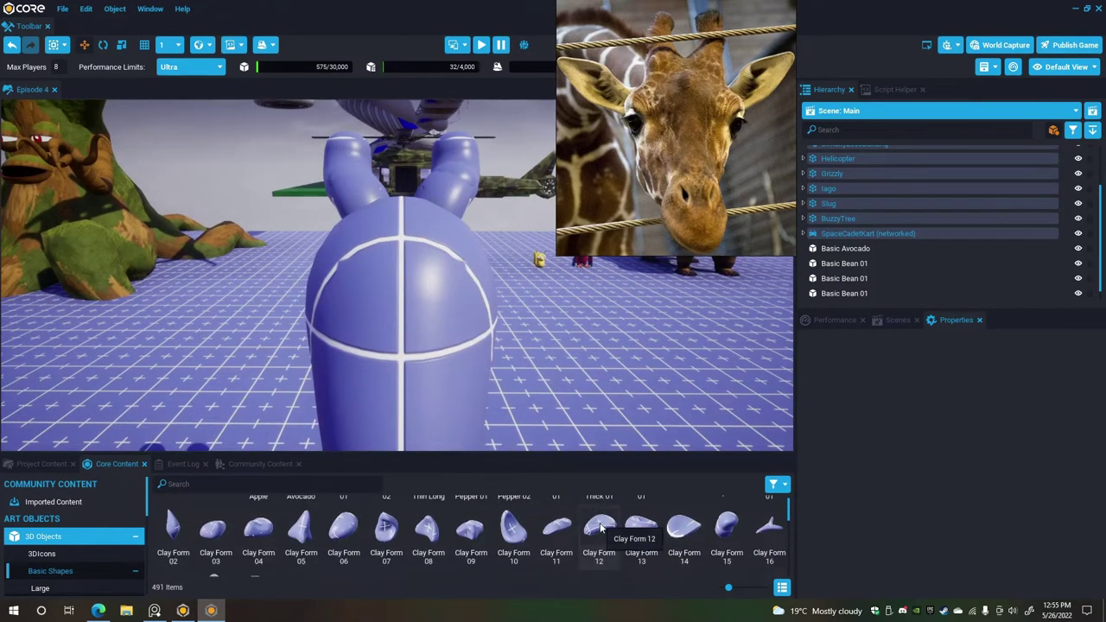
scroll(705, 517, down, 2)
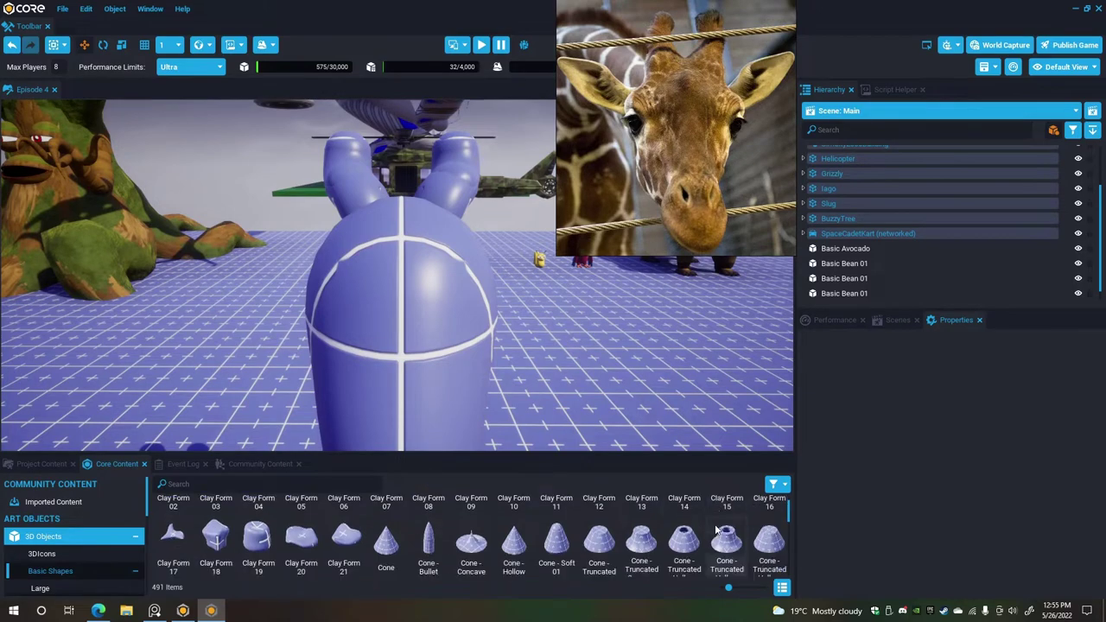
scroll(692, 529, down, 6)
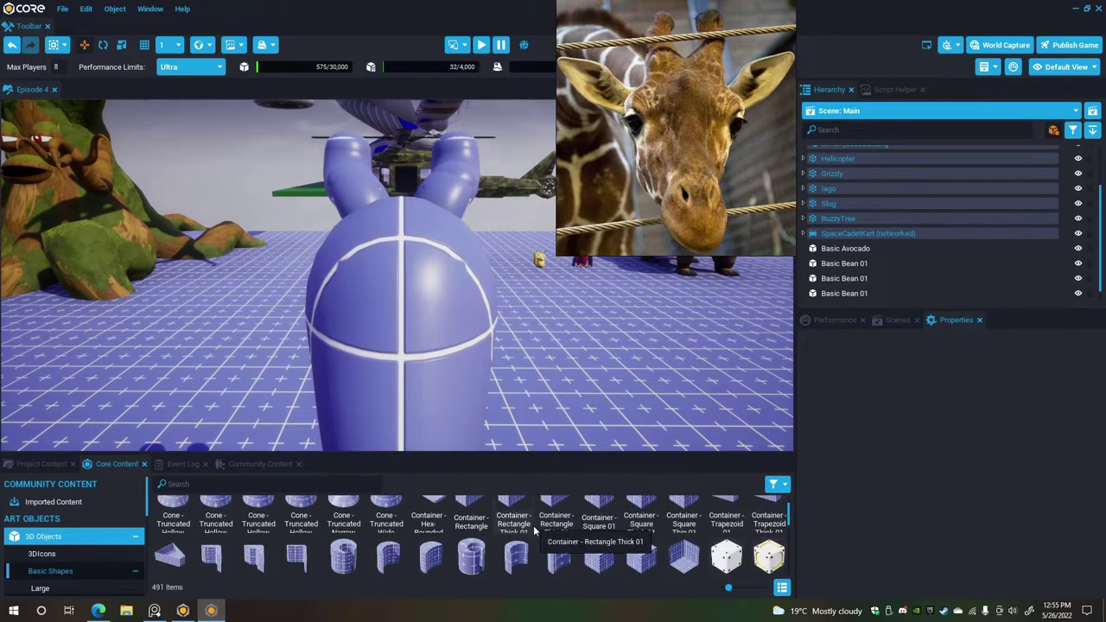
scroll(553, 528, up, 5)
scroll(605, 522, up, 1)
drag(609, 455, 609, 404)
scroll(683, 484, up, 1)
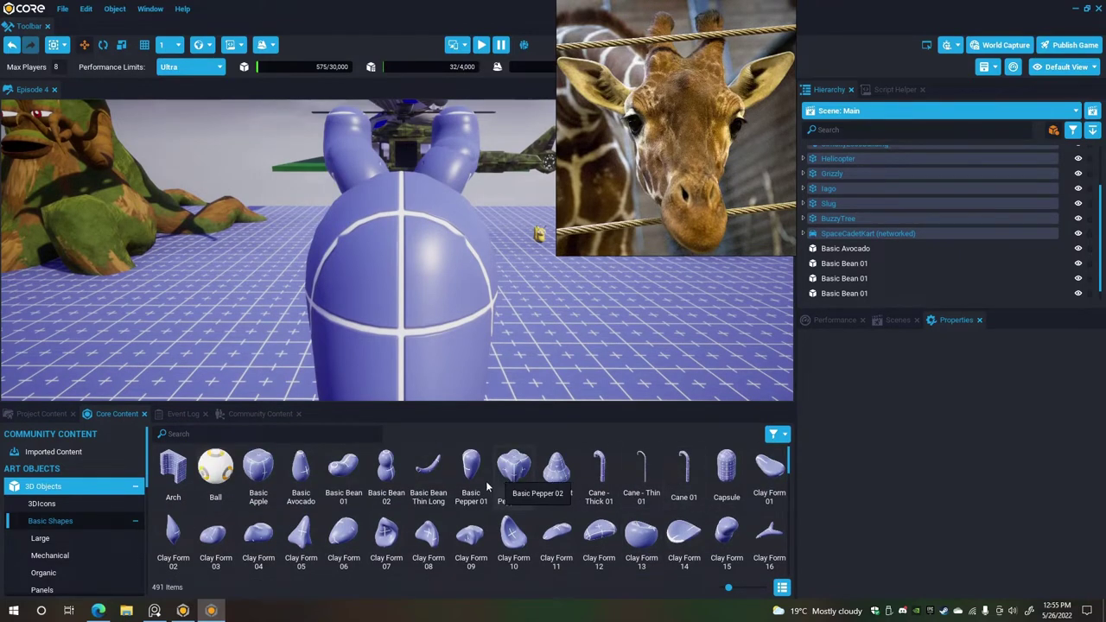
drag(764, 536, 423, 286)
Rotate the Clay Form 15 to about X 13, Y 8, Z -120 and scale it to about 0.529.
click(105, 45)
drag(398, 217, 268, 242)
click(121, 45)
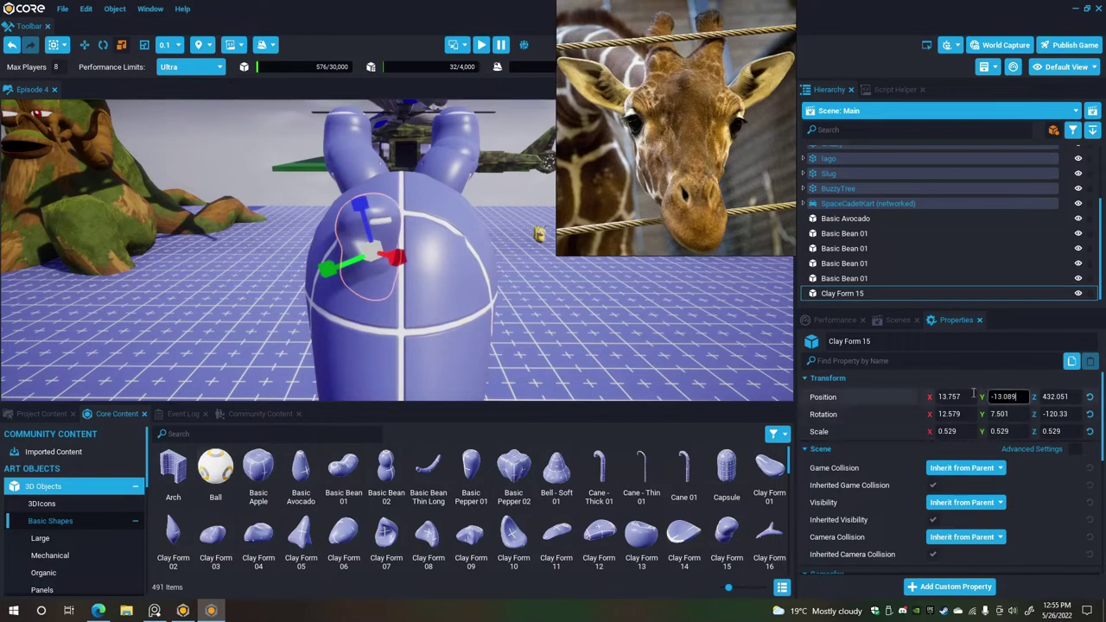
Centre the Clay Form 15 on the head by setting its X and Y positions to 0.
text(0)
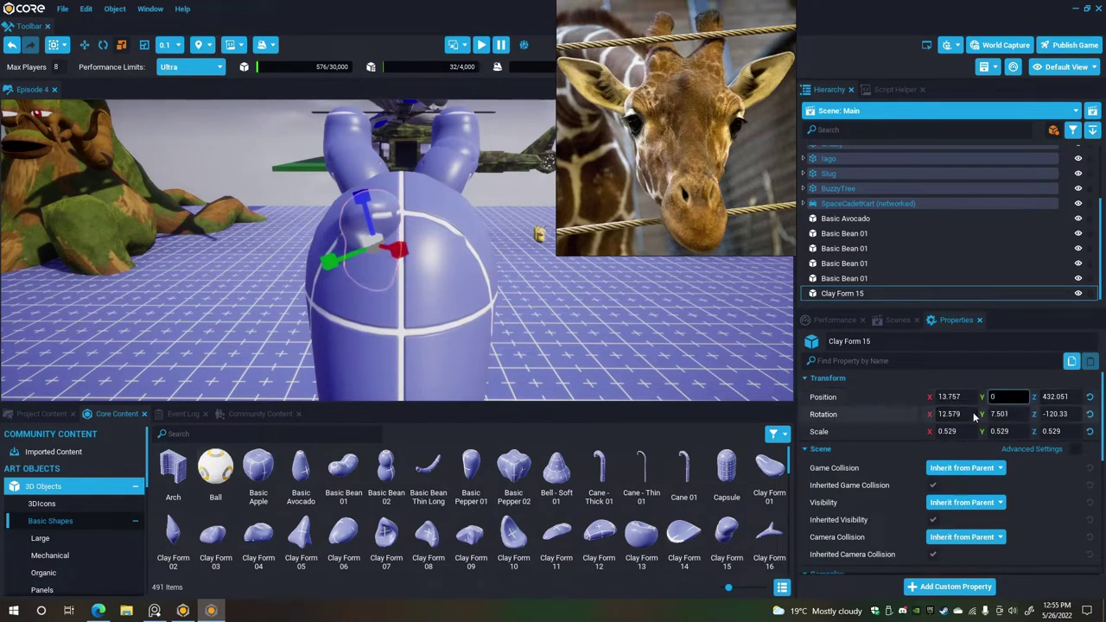
click(949, 396)
text(0)
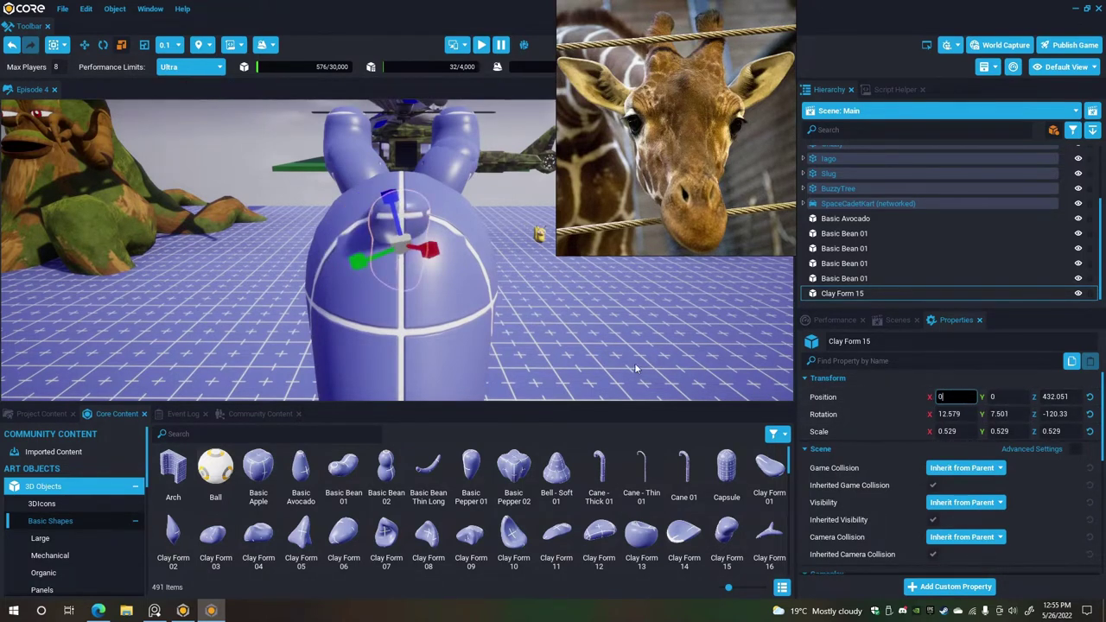
key(Return)
Rotate the Clay Form 15 to about X -23, Y 44, Z 33 so it stands upright on the forehead.
key(e)
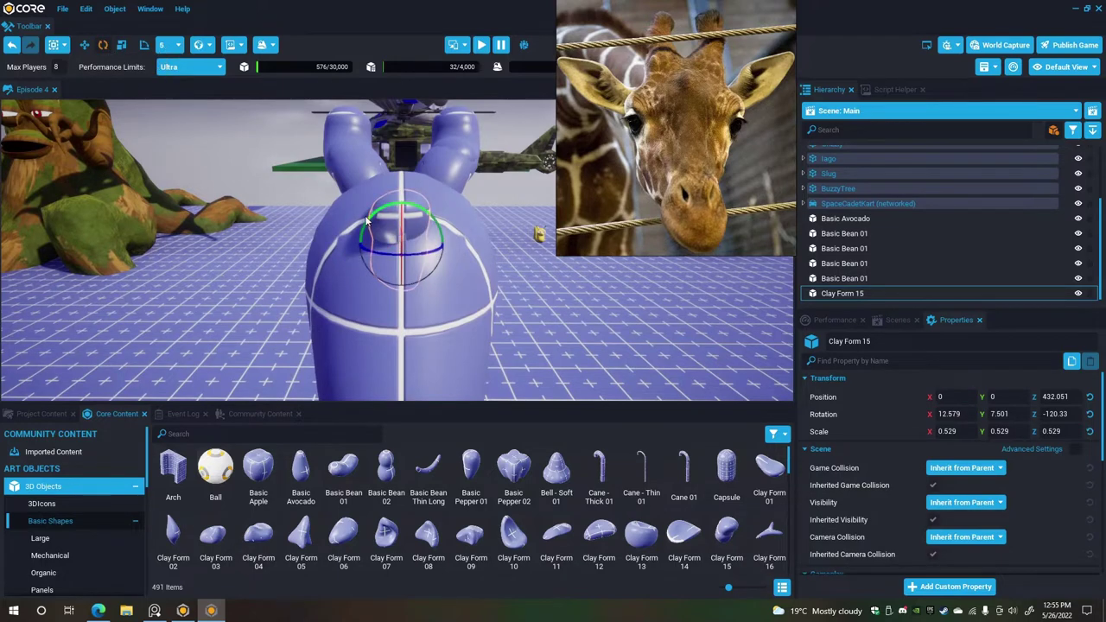
drag(401, 240, 503, 237)
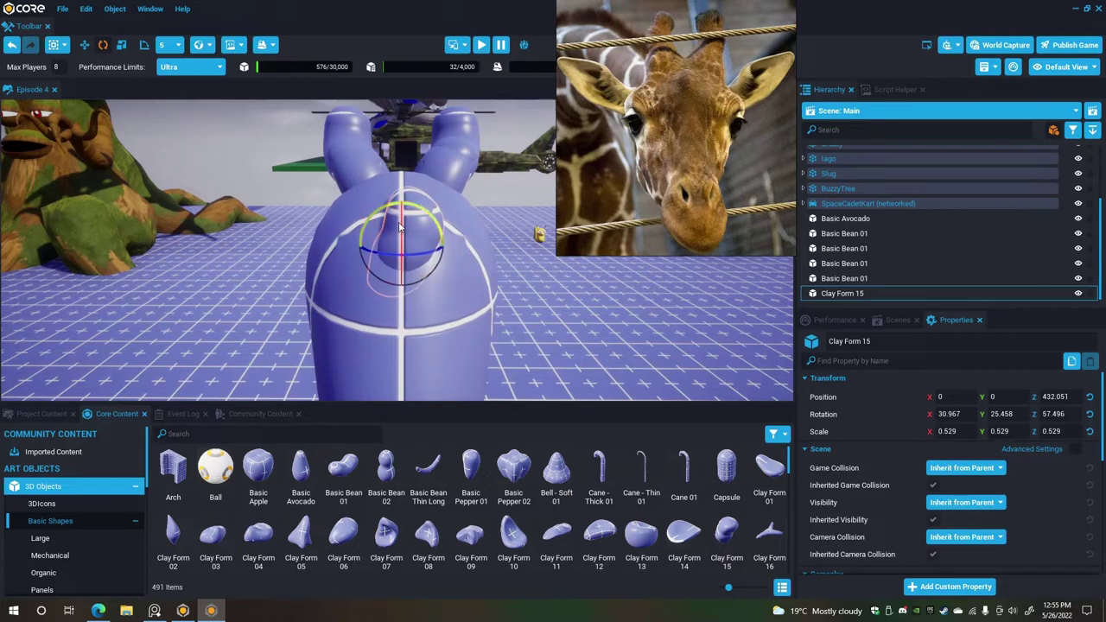
drag(400, 226, 394, 257)
Lower the Clay Form 15 and adjust its position against the forehead, checking it from the side, and deselect it.
click(85, 45)
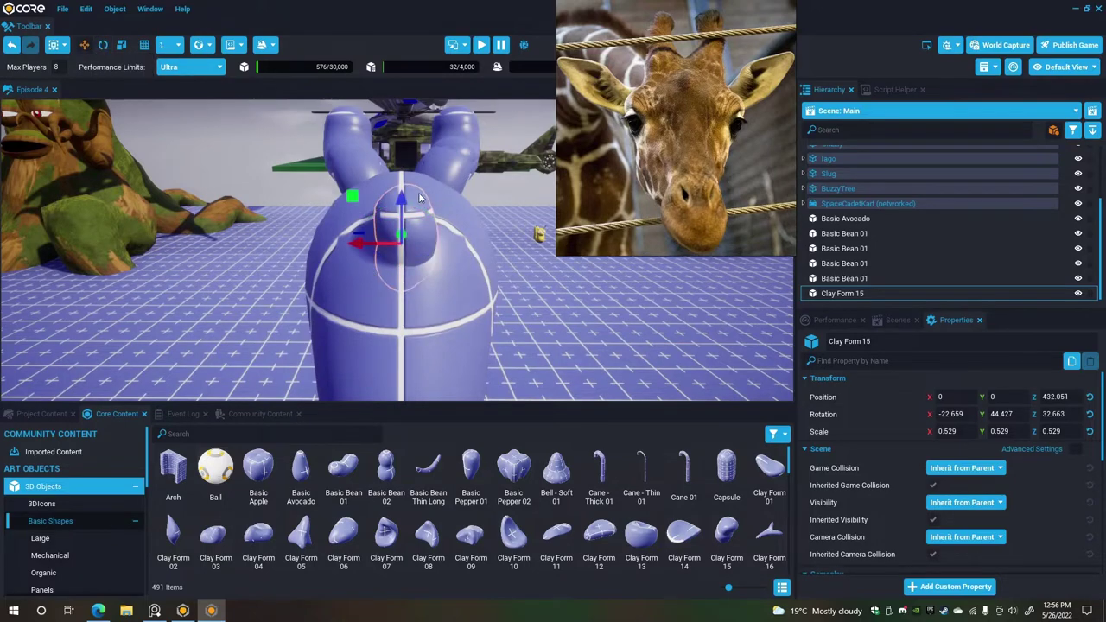
drag(404, 204, 405, 223)
right_drag(406, 241, 287, 238)
key(d)
alt+drag(287, 242, 392, 286)
drag(314, 267, 272, 289)
scroll(310, 268, down, 3)
key(Escape)
Place a Basic Bean Thin Long at the lower end of the avocado head as the mouth.
right_drag(401, 258, 388, 220)
key(q)
alt+drag(388, 220, 572, 384)
key(s)
key(q)
key(w)
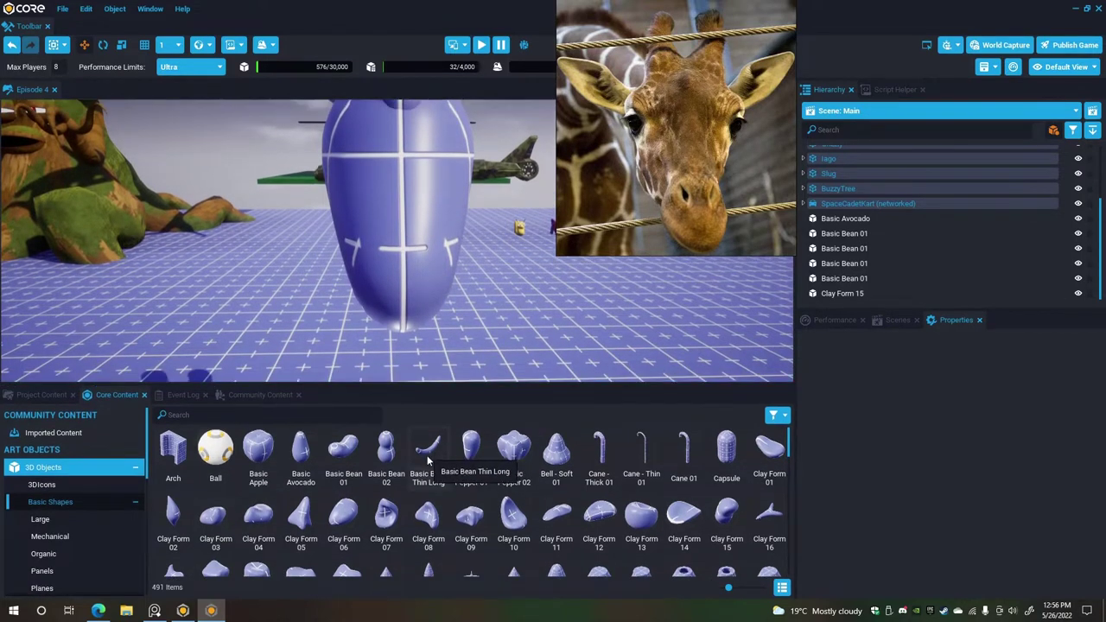
drag(427, 462, 408, 294)
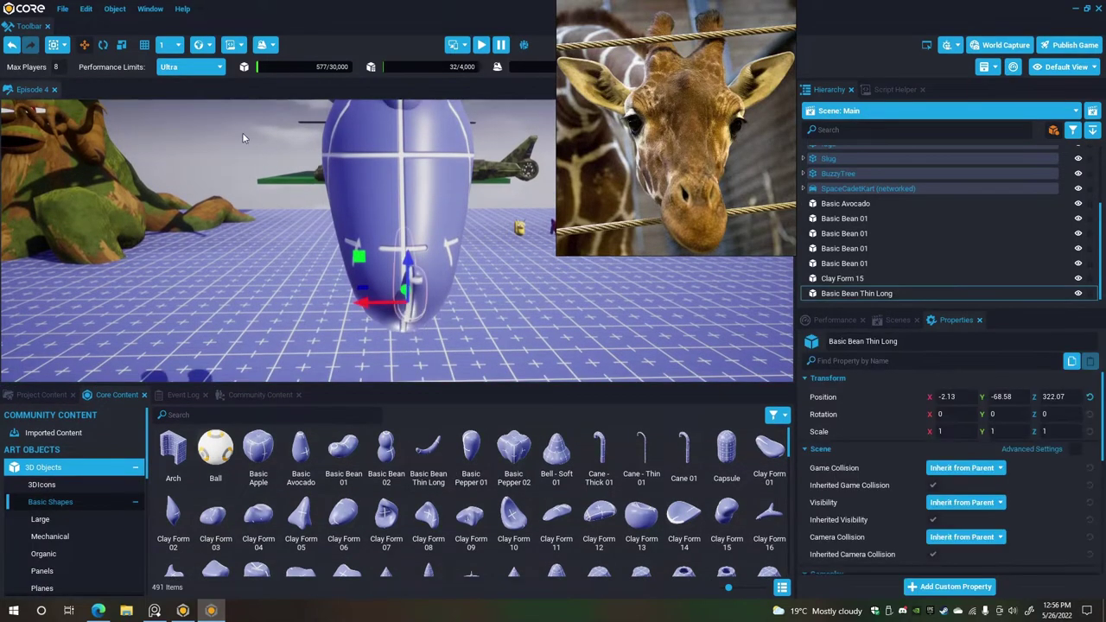
Rotate the Basic Bean Thin Long to Z -90 and about Y 40, and scale it uniformly to about 0.761.
key(e)
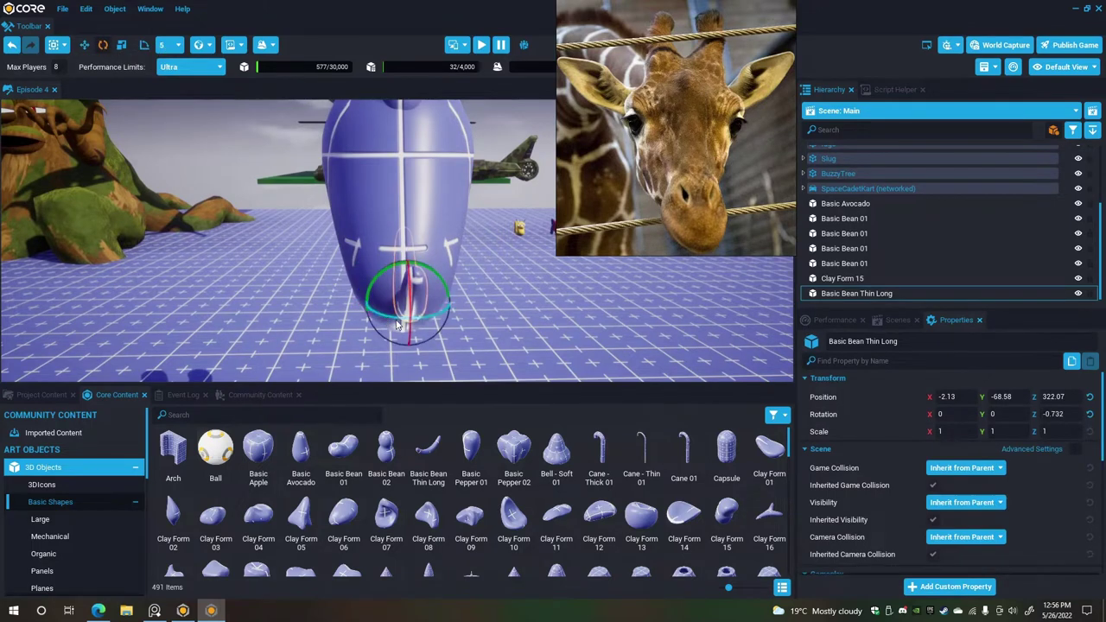
drag(397, 324, 428, 327)
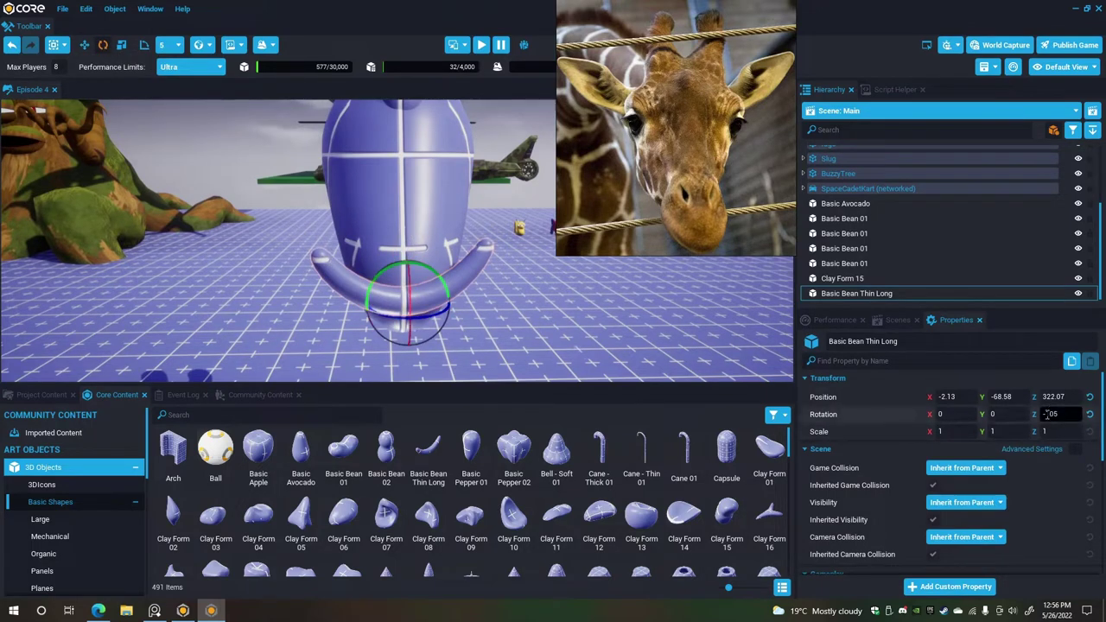
text(-90)
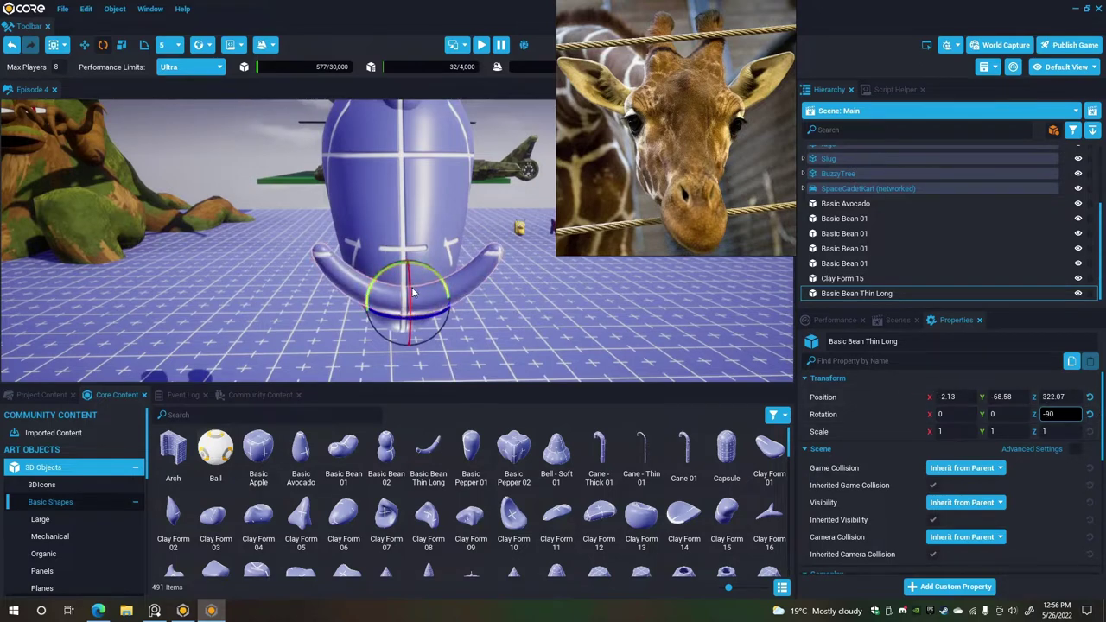
drag(412, 294, 403, 261)
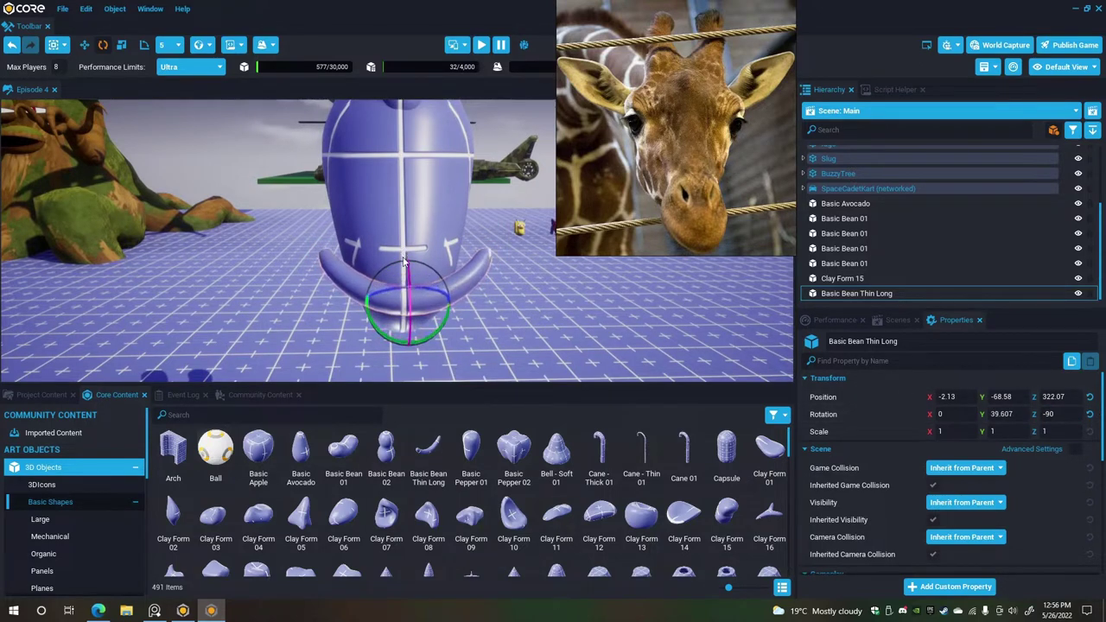
key(r)
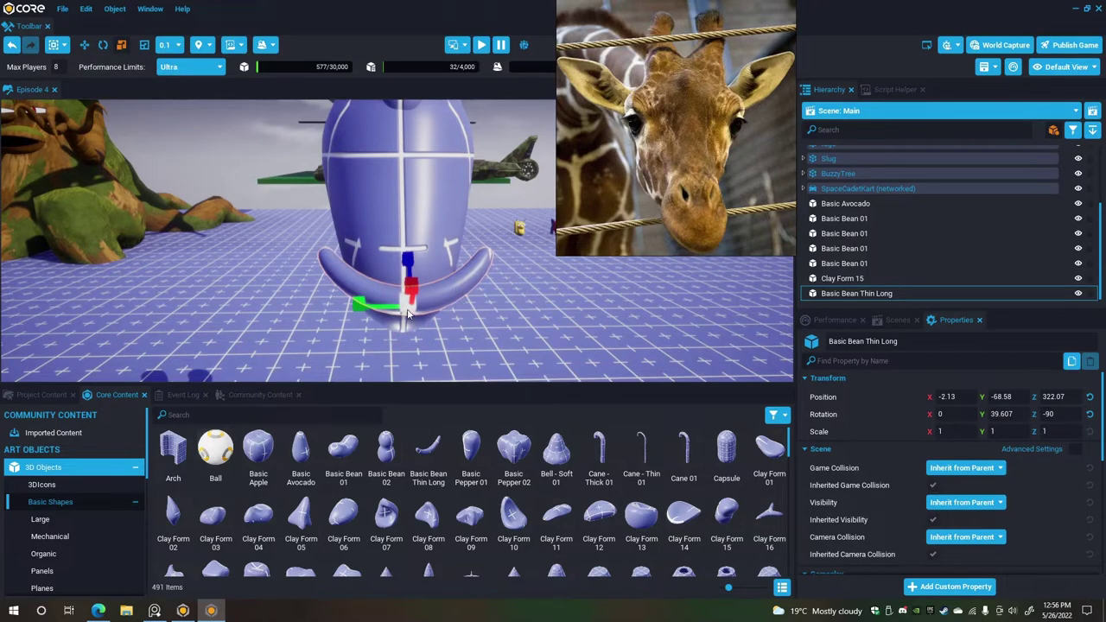
drag(409, 313, 352, 304)
Move the Basic Bean Thin Long into the muzzle at about Y -65, Z 311 and centre it at X 0.
right_drag(353, 304, 205, 247)
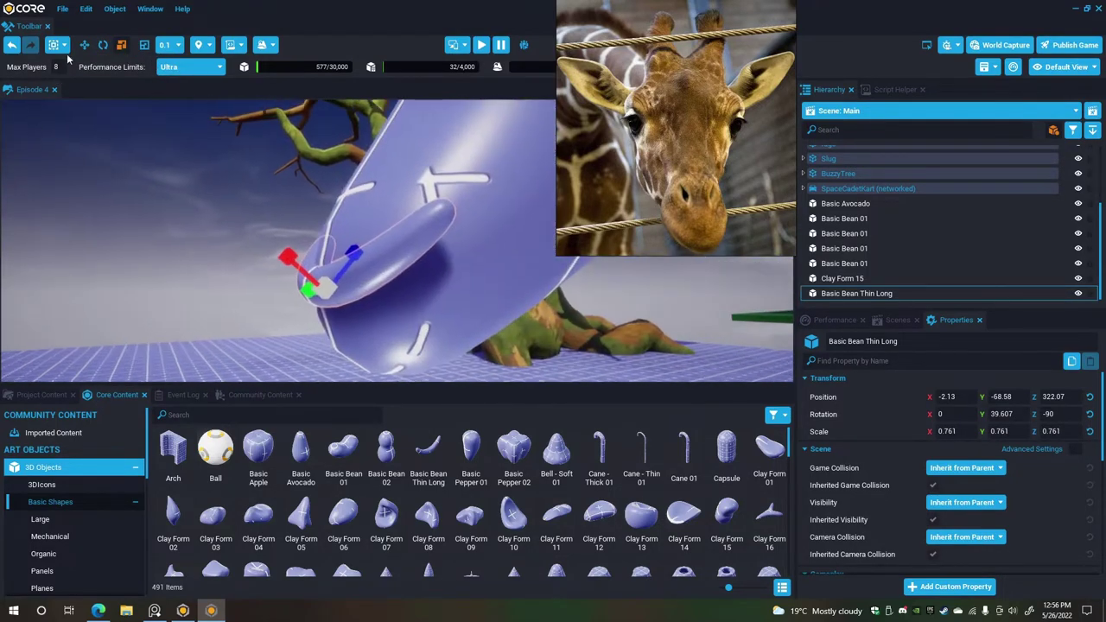
key(w)
drag(330, 257, 686, 345)
right_drag(685, 346, 690, 346)
key(a)
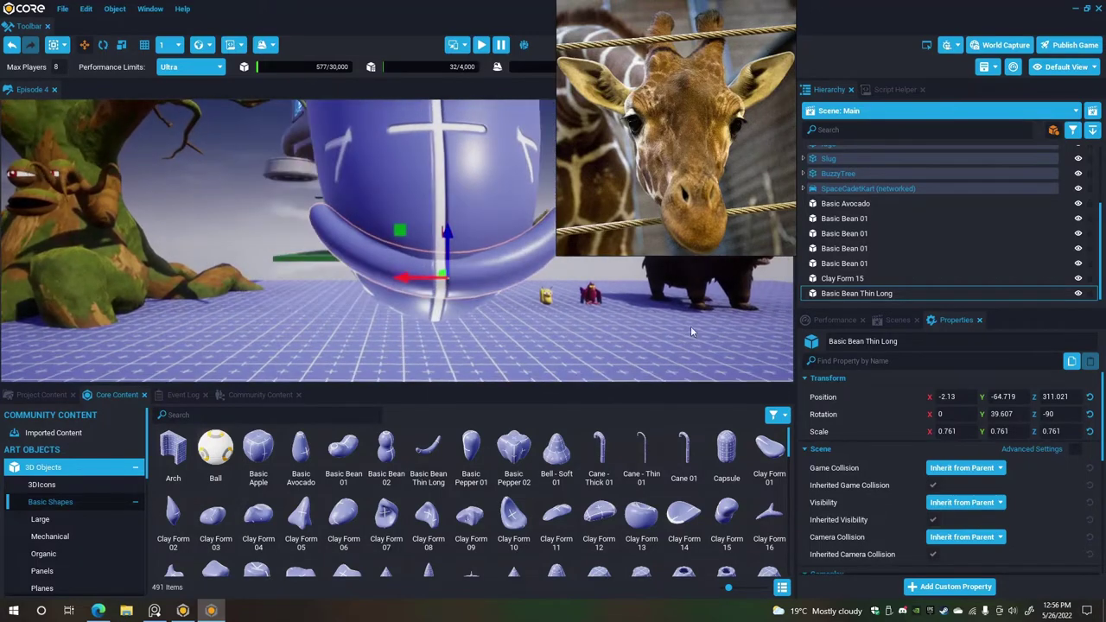
click(949, 396)
text(0)
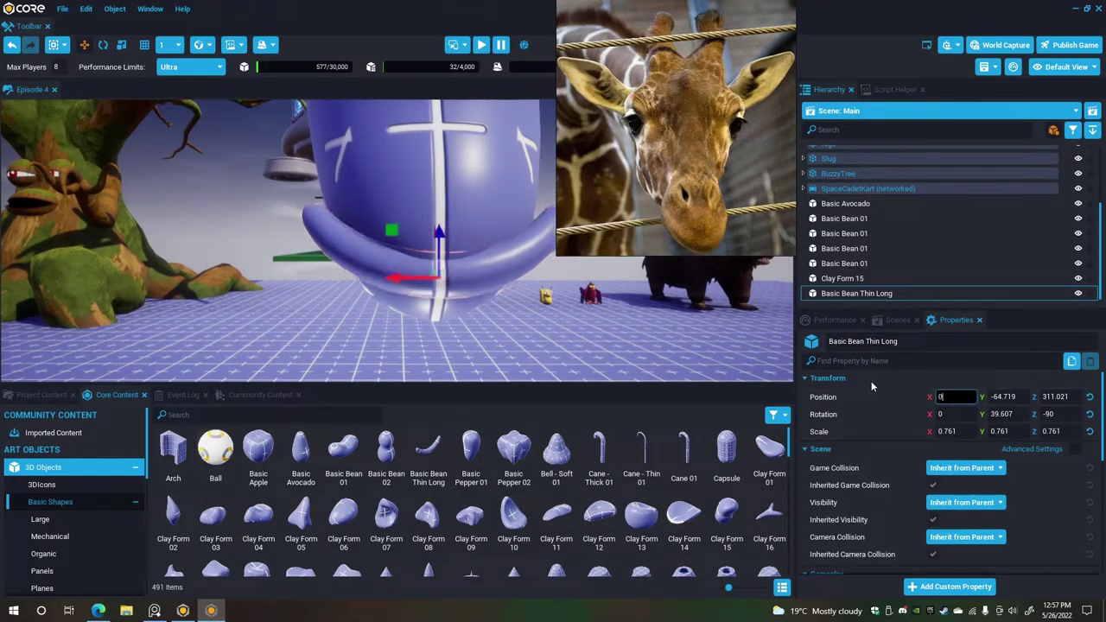
Apply X position 0 to the Basic Bean Thin Long and thin it to a scale of about X 0.655 and Y 0.613.
key(Return)
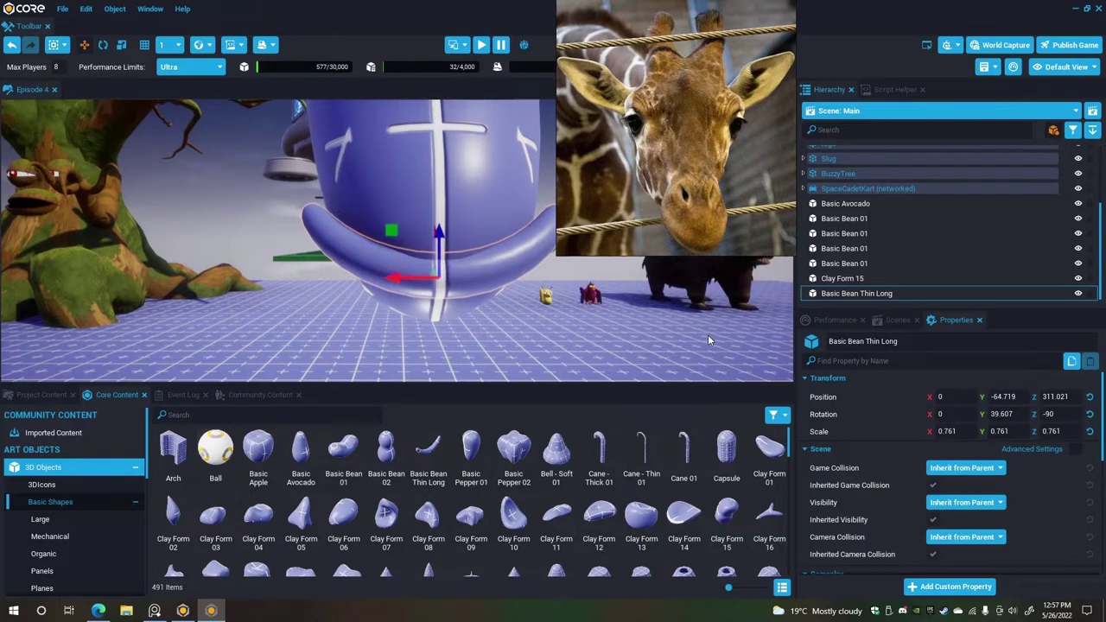
click(102, 44)
click(122, 46)
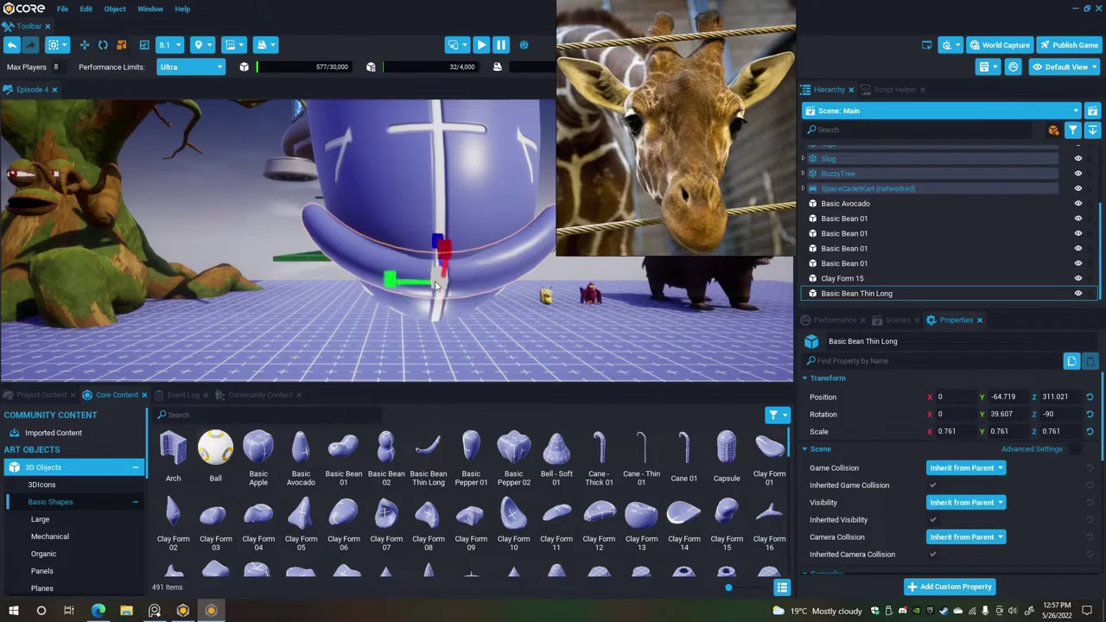
drag(387, 283, 418, 284)
key(a)
right_drag(449, 289, 797, 328)
alt+drag(796, 328, 528, 259)
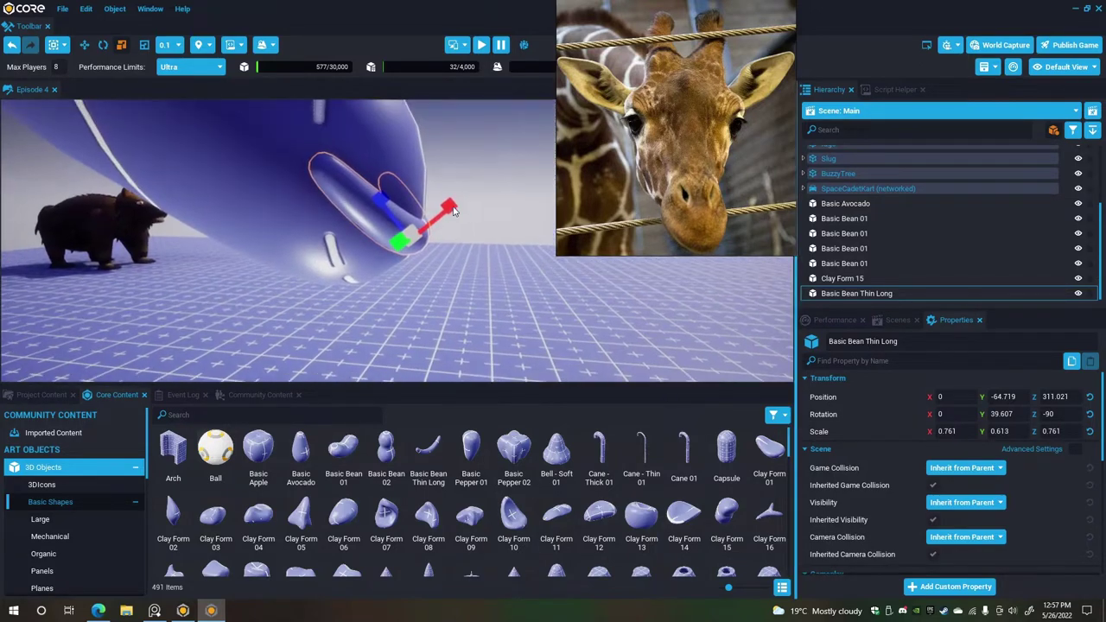
drag(449, 208, 407, 205)
Move the Basic Bean Thin Long into the muzzle at about Y -61, Z 307, and reduce its X scale to about 0.527.
key(w)
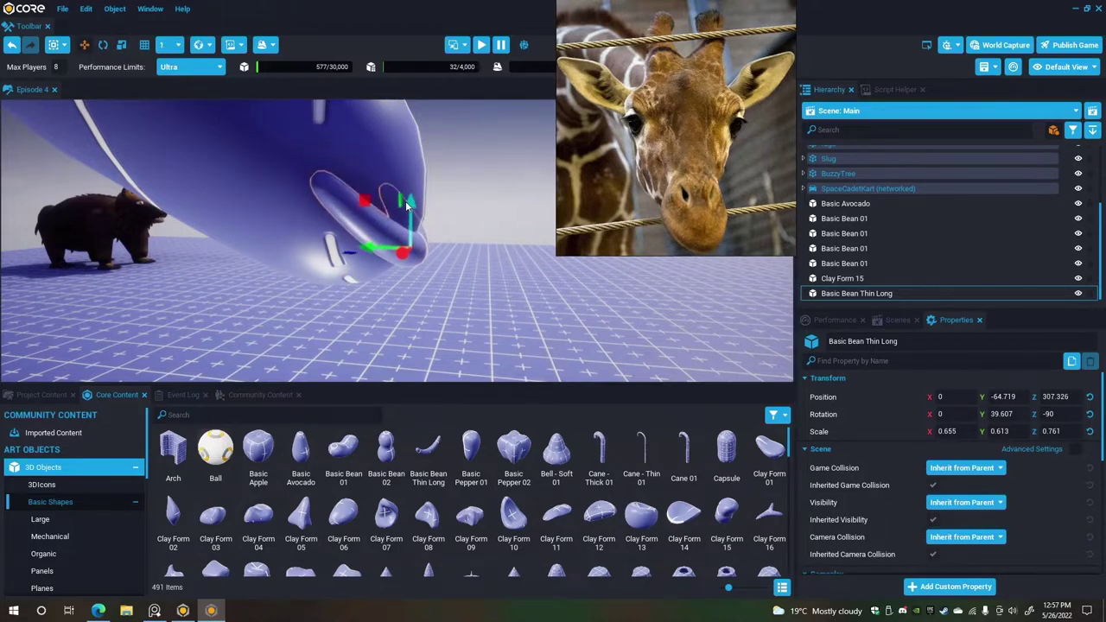
drag(386, 253, 373, 253)
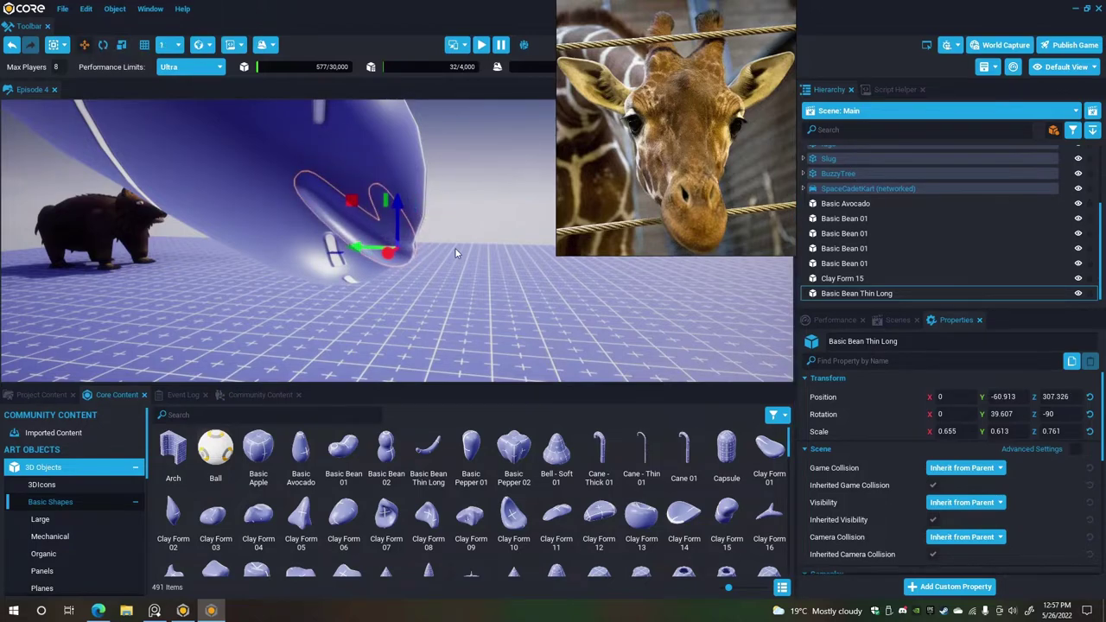
key(d)
right_drag(455, 253, 536, 253)
key(a)
key(a)
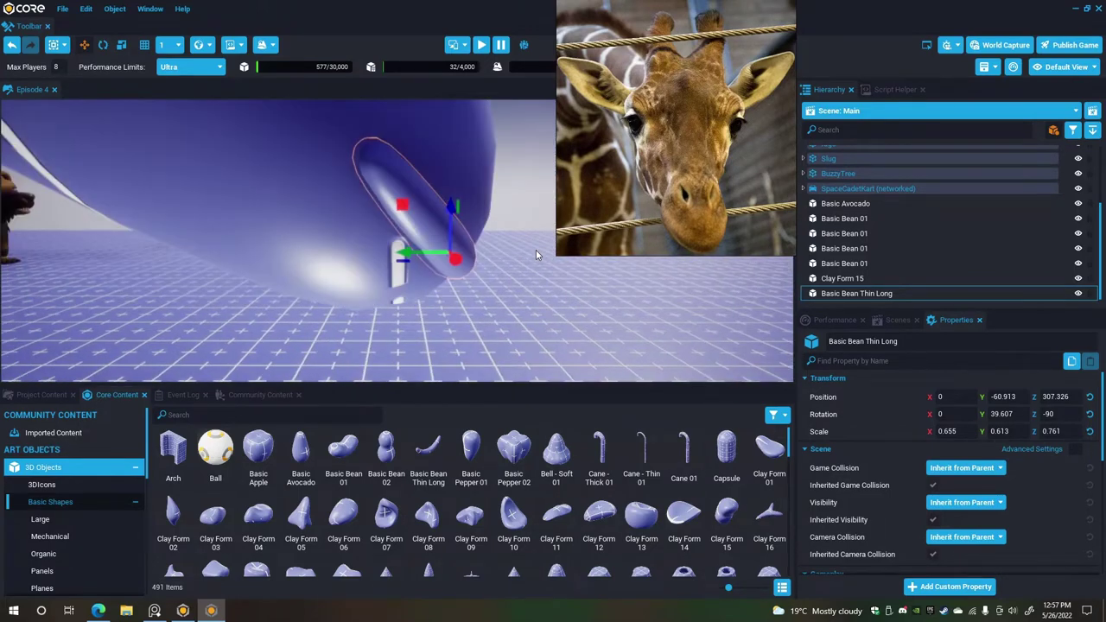
scroll(536, 250, up, 2)
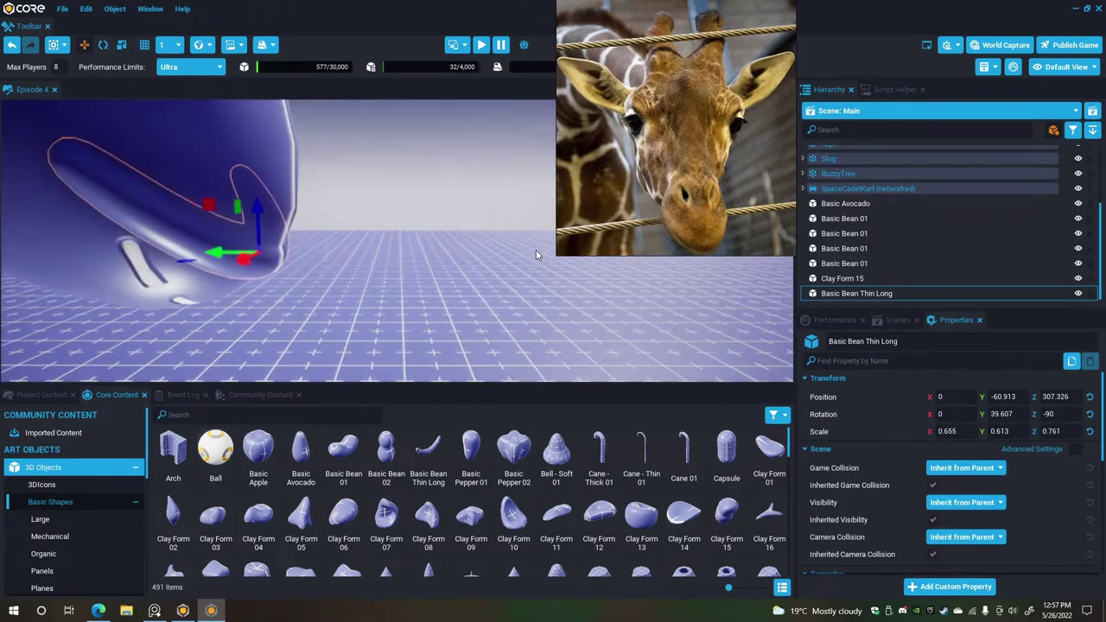
click(120, 45)
drag(296, 230, 266, 234)
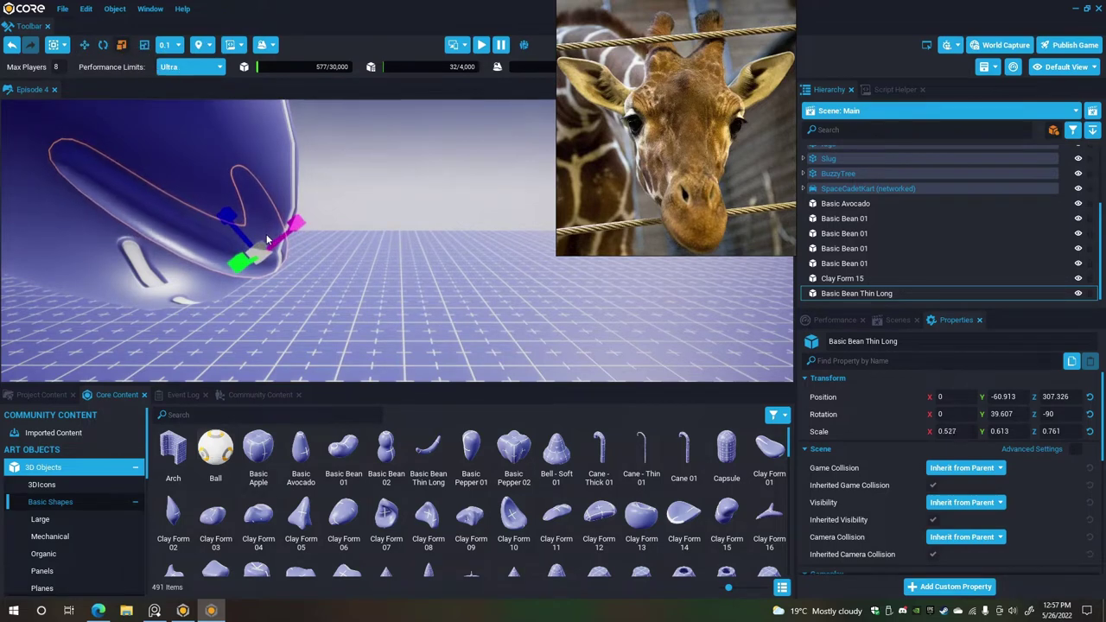
Duplicate the Basic Bean Thin Long and offset it along its local axis to about Y -58, Z 305.
click(84, 45)
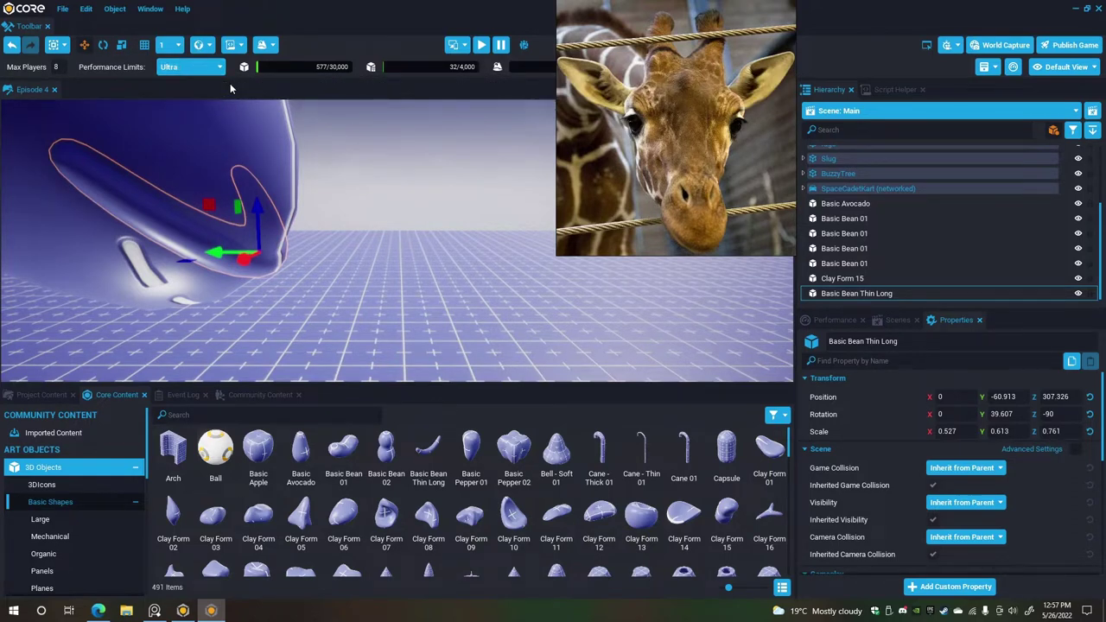
key(l)
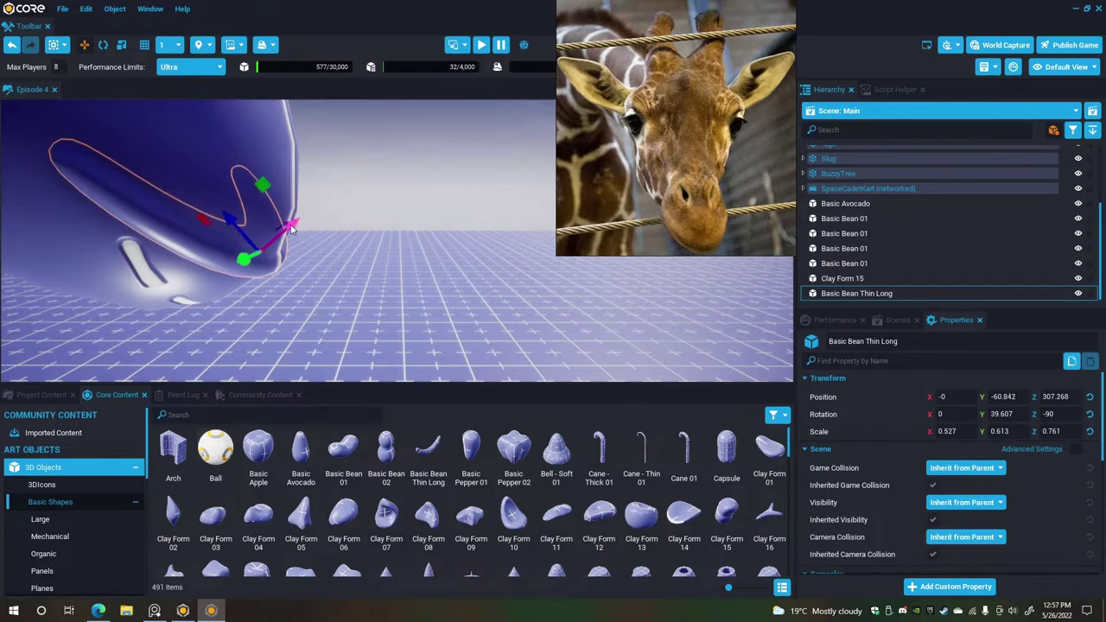
mouse_move(292, 228)
mouse_down()
mouse_move(275, 231)
mouse_move(279, 243)
mouse_up()
key(ctrl+w)
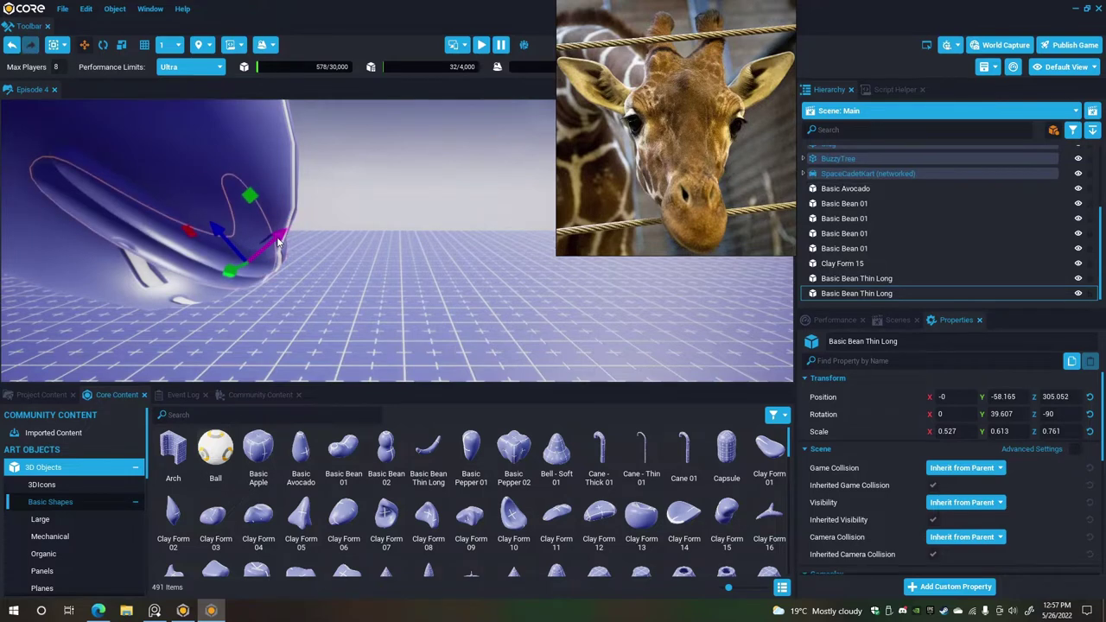
Tilt the duplicated mouth bean slightly in side view and deselect it.
click(104, 46)
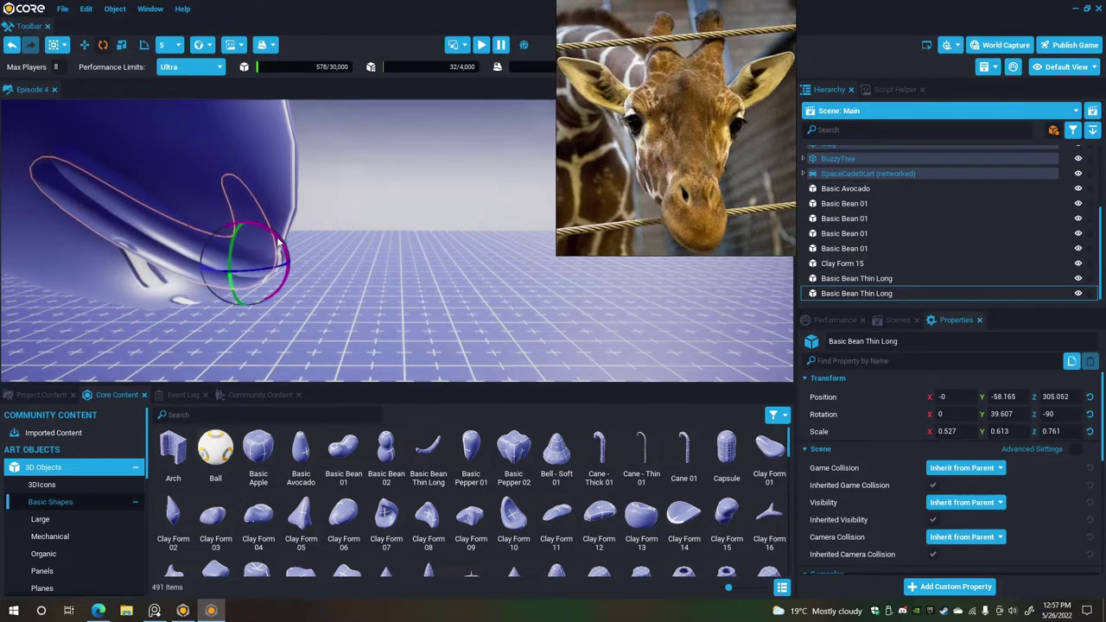
drag(279, 244, 298, 220)
click(359, 228)
right_drag(298, 220, 18, 203)
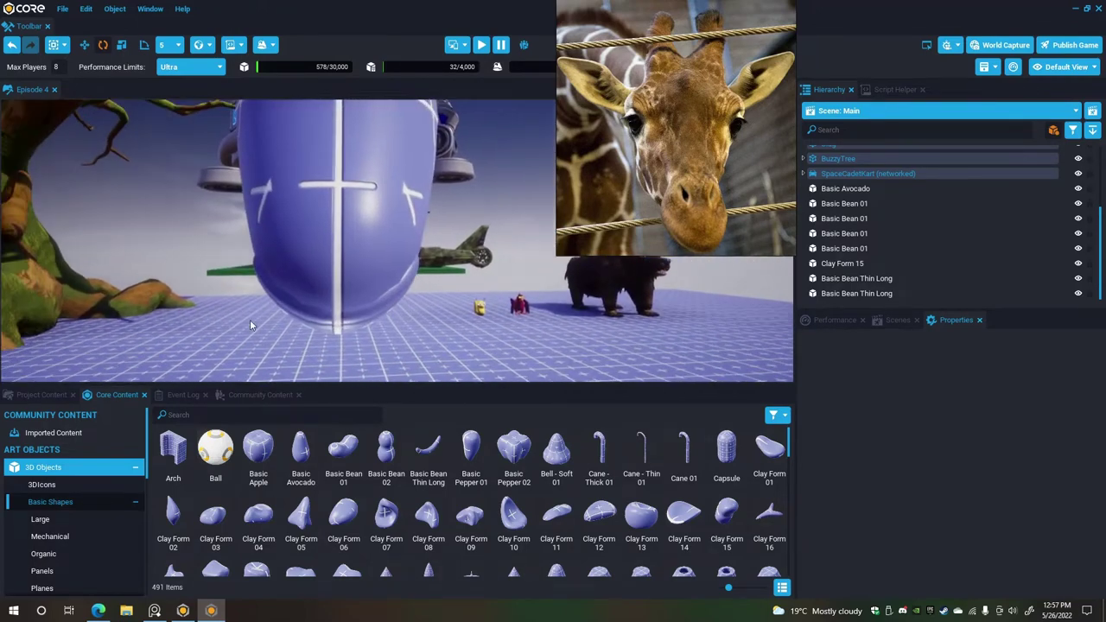
Browse the Basic Shapes library for a form that could serve as the giraffe's nostril.
scroll(621, 480, down, 5)
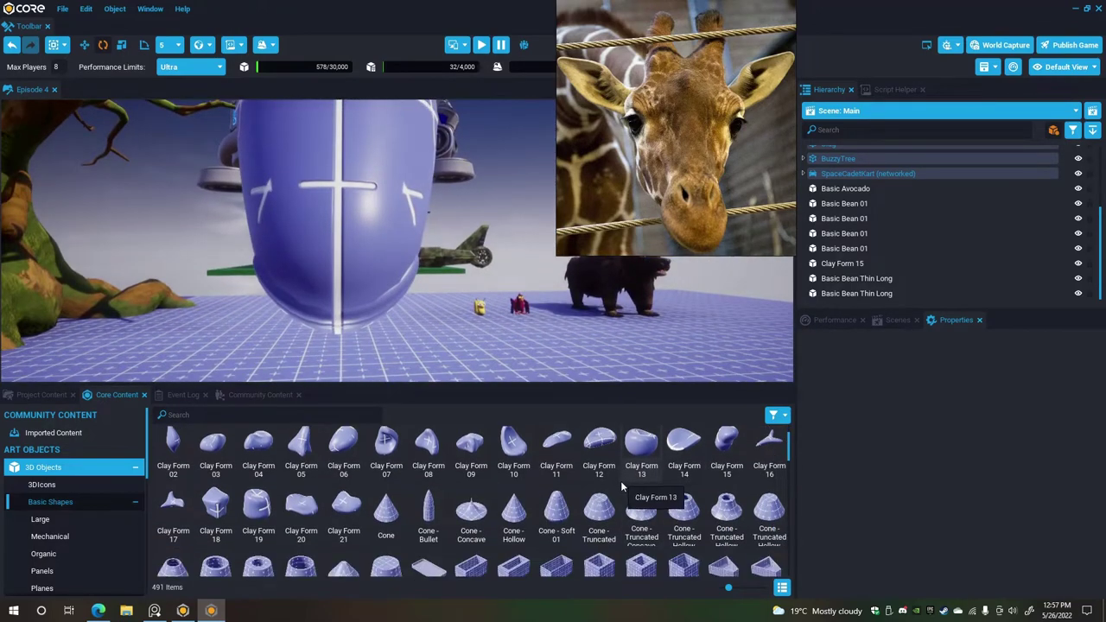
scroll(616, 491, down, 4)
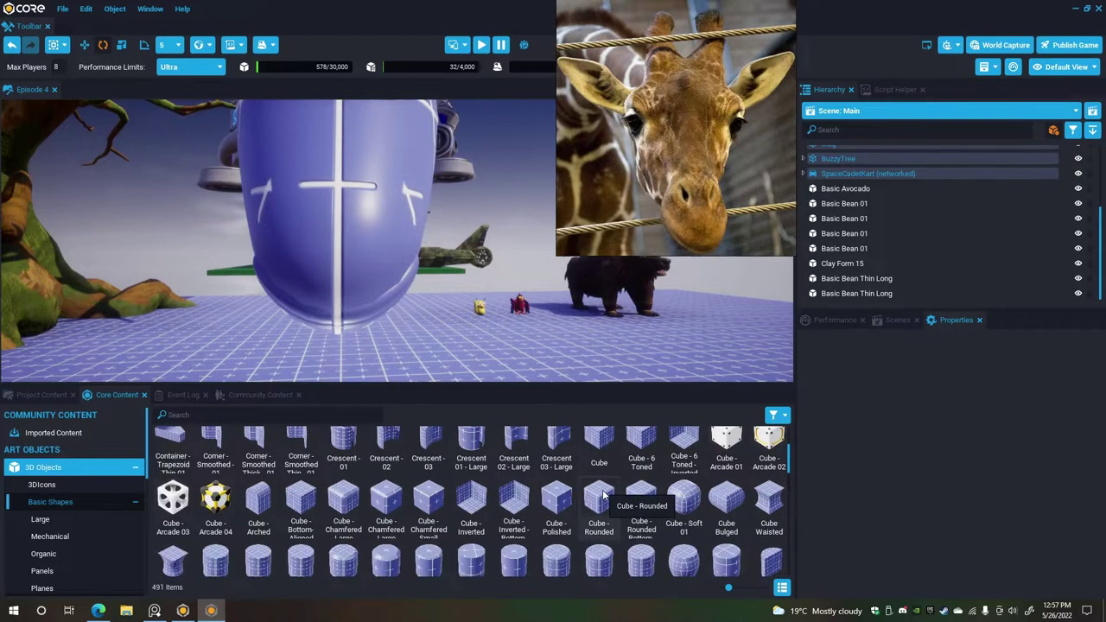
scroll(603, 494, down, 10)
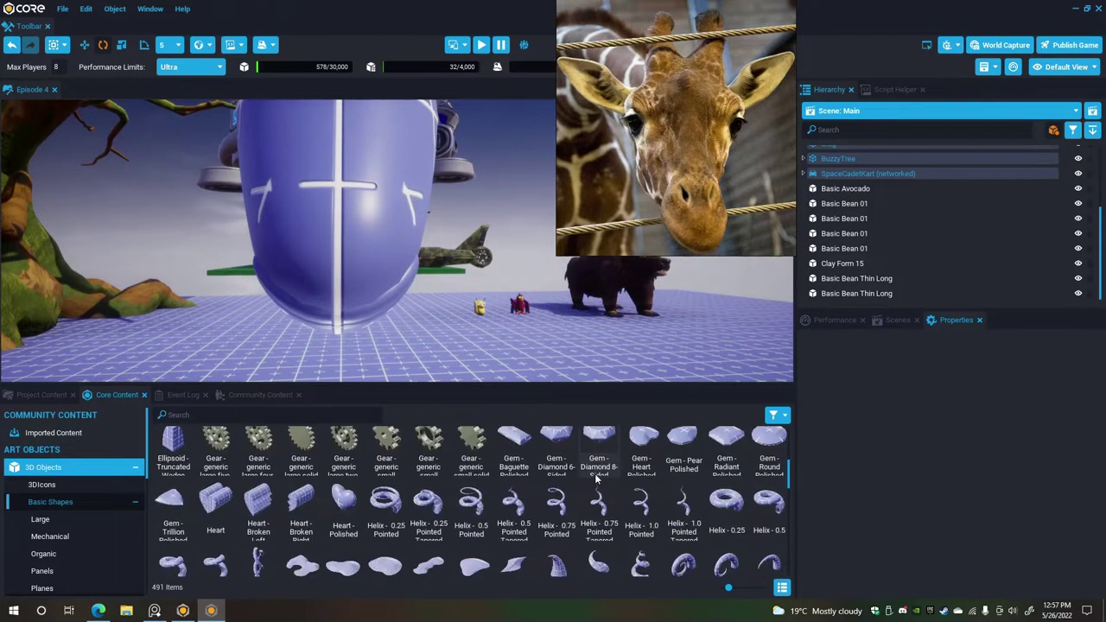
scroll(596, 473, down, 3)
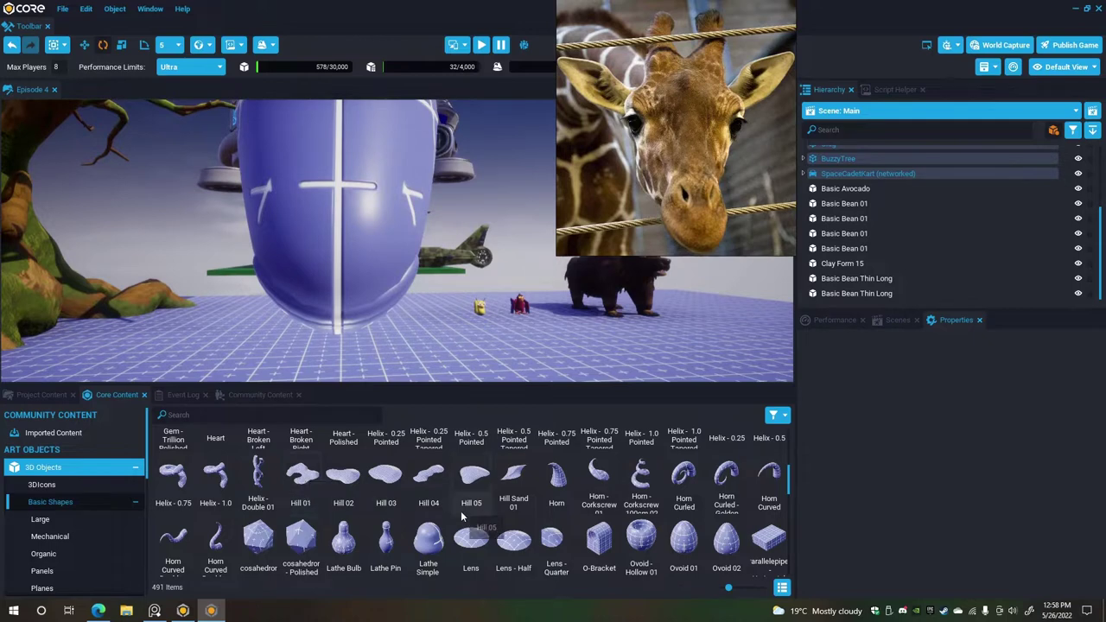
scroll(461, 510, down, 8)
scroll(550, 513, down, 1)
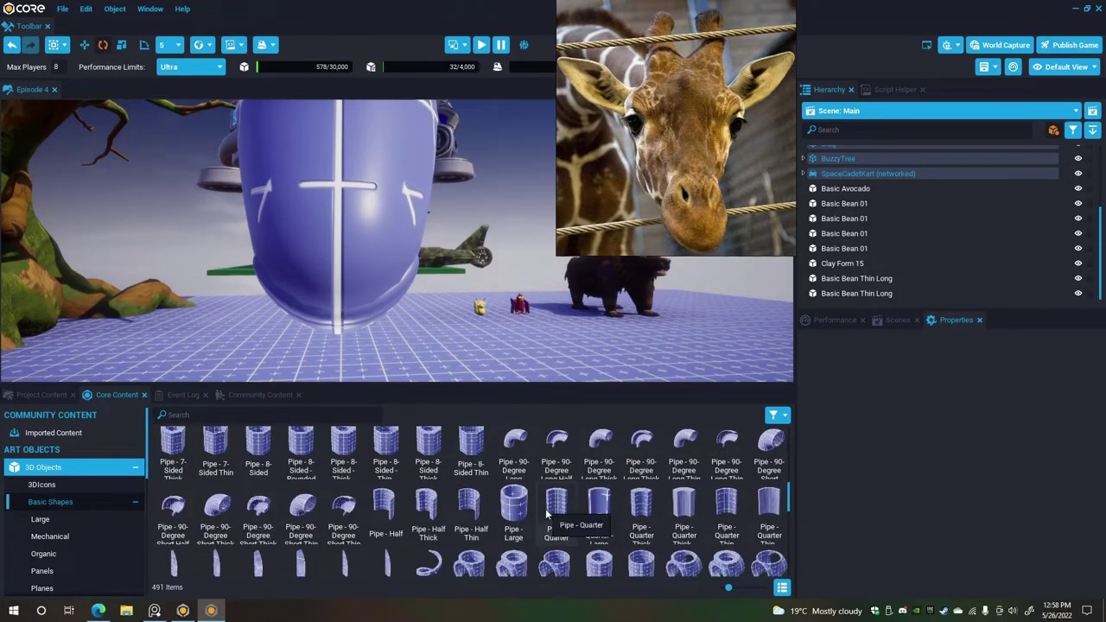
scroll(539, 515, down, 2)
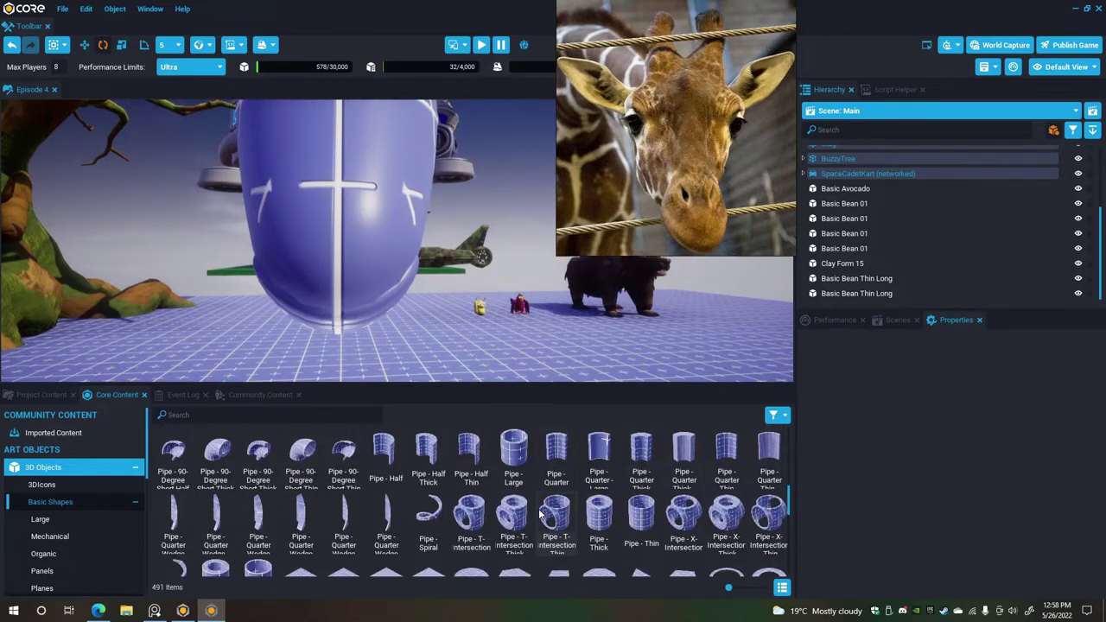
scroll(539, 515, down, 4)
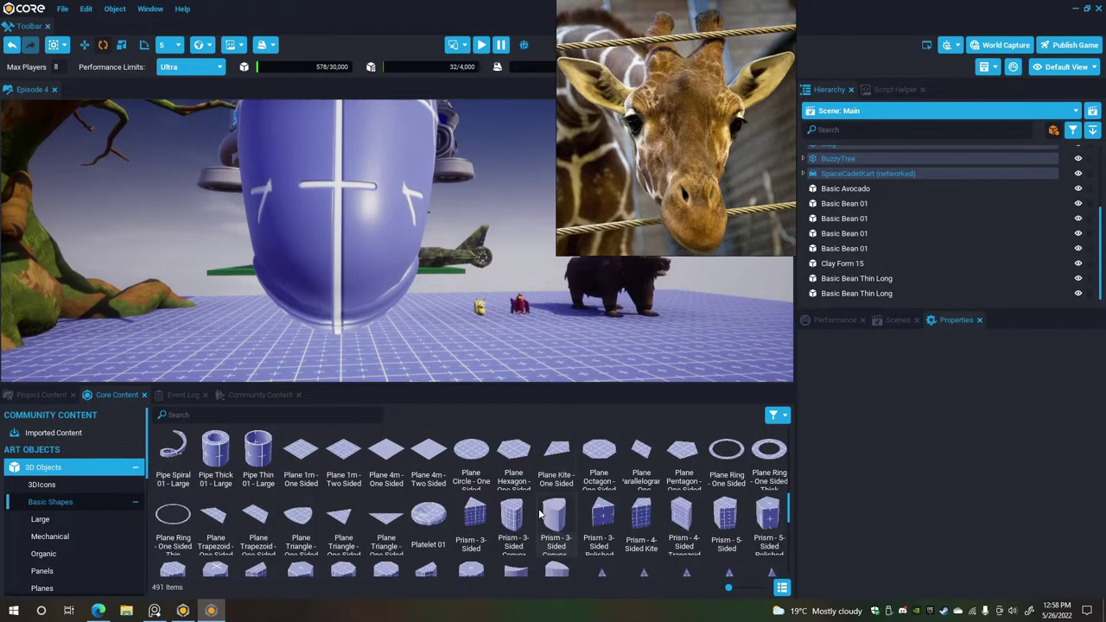
scroll(534, 515, down, 2)
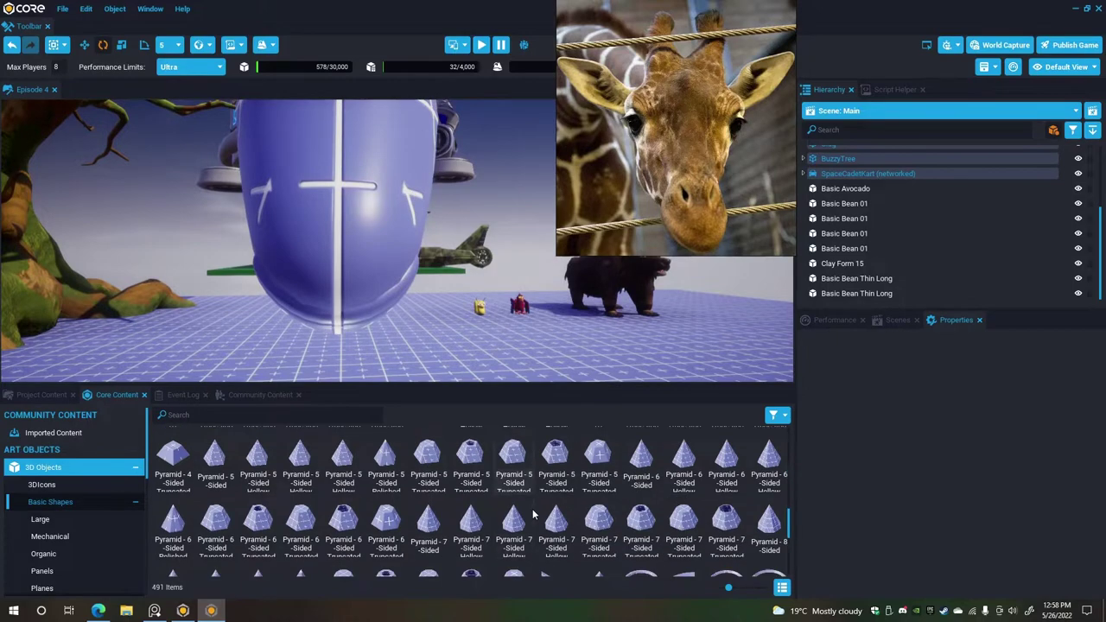
scroll(527, 511, down, 10)
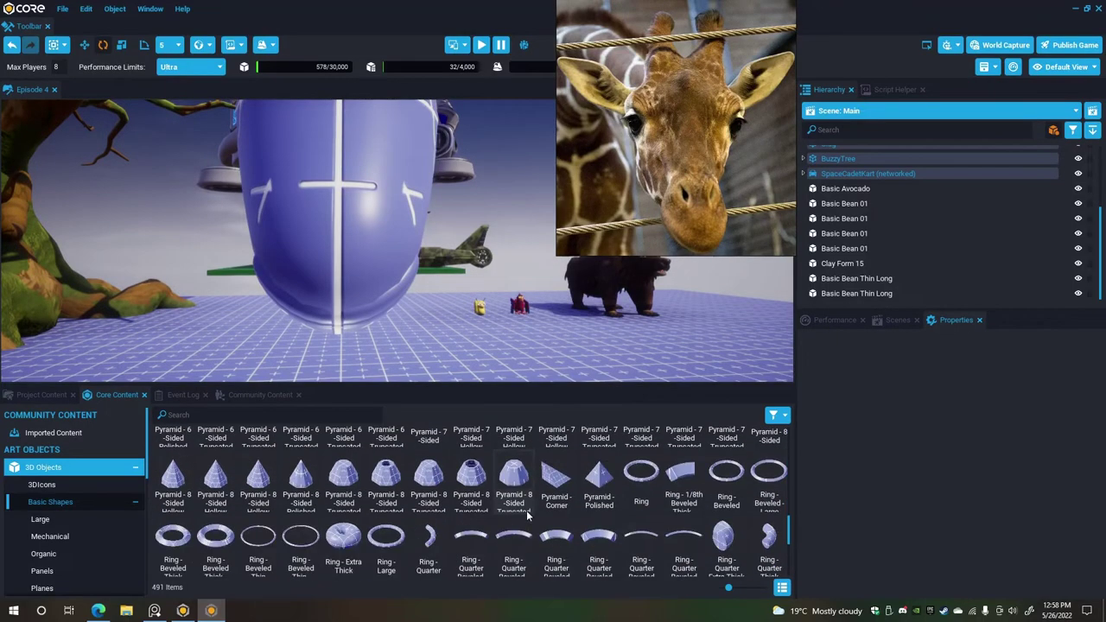
scroll(526, 512, down, 5)
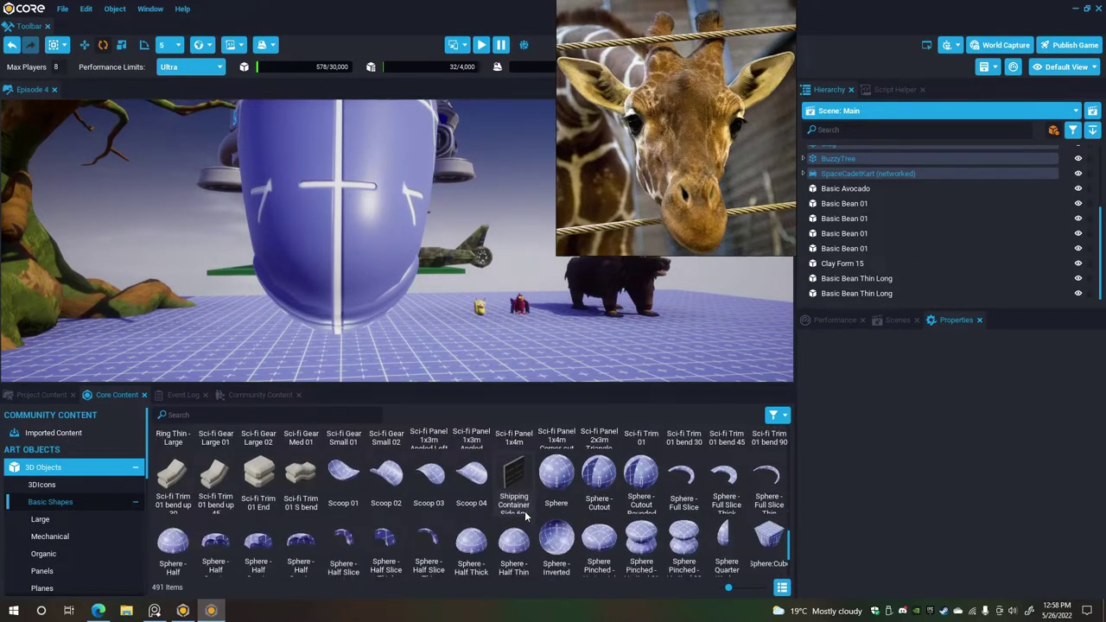
mouse_move(789, 557)
mouse_down()
mouse_move(788, 579)
mouse_move(789, 561)
mouse_up()
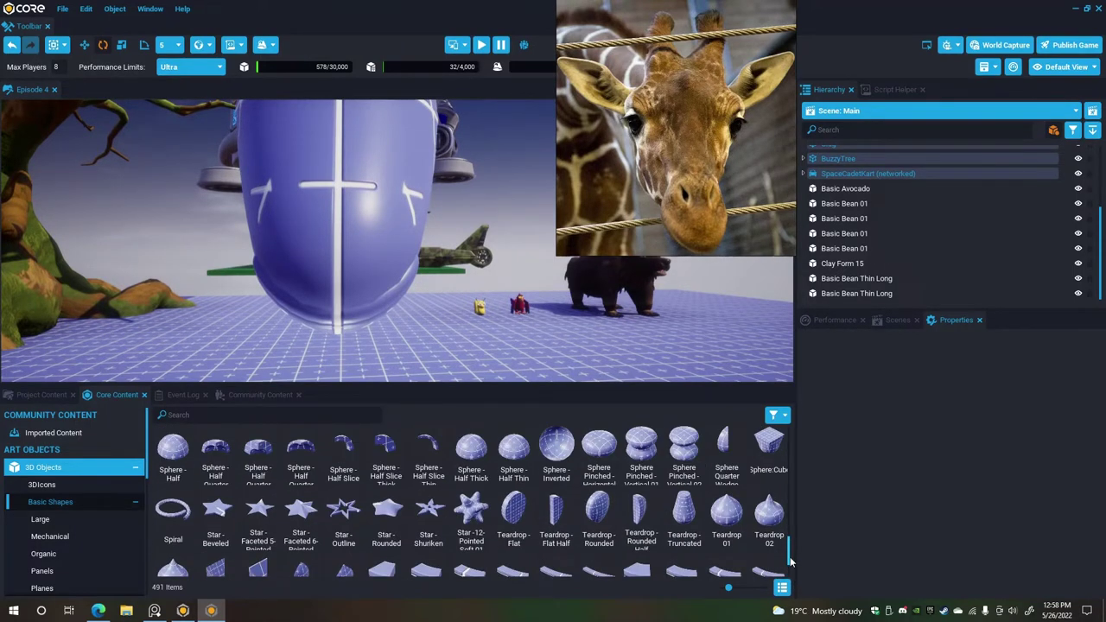
drag(789, 561, 786, 470)
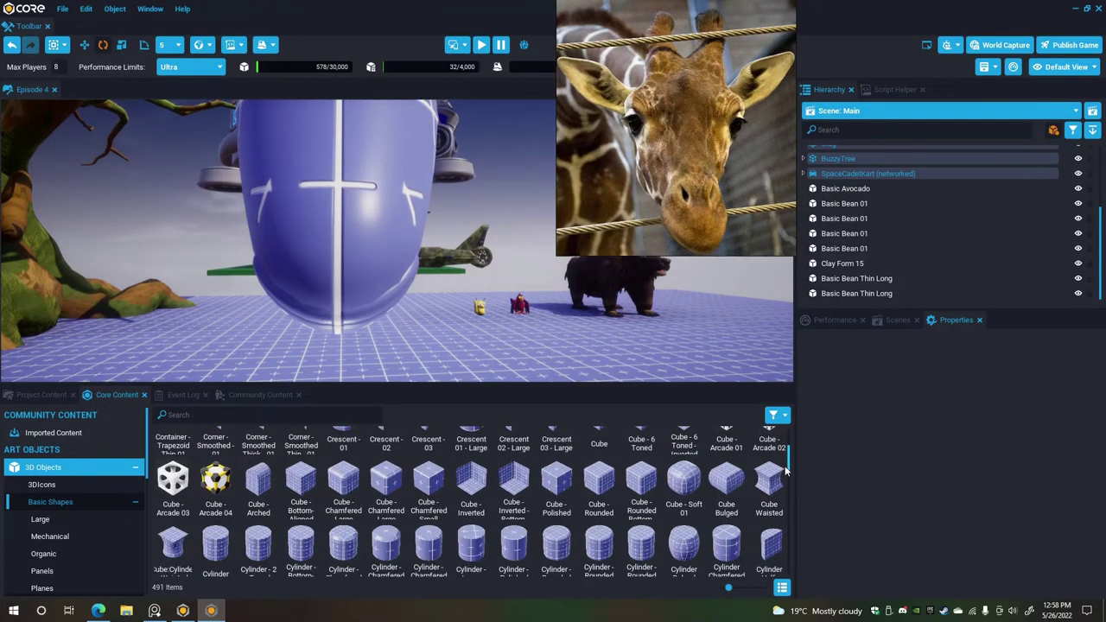
scroll(578, 496, down, 1)
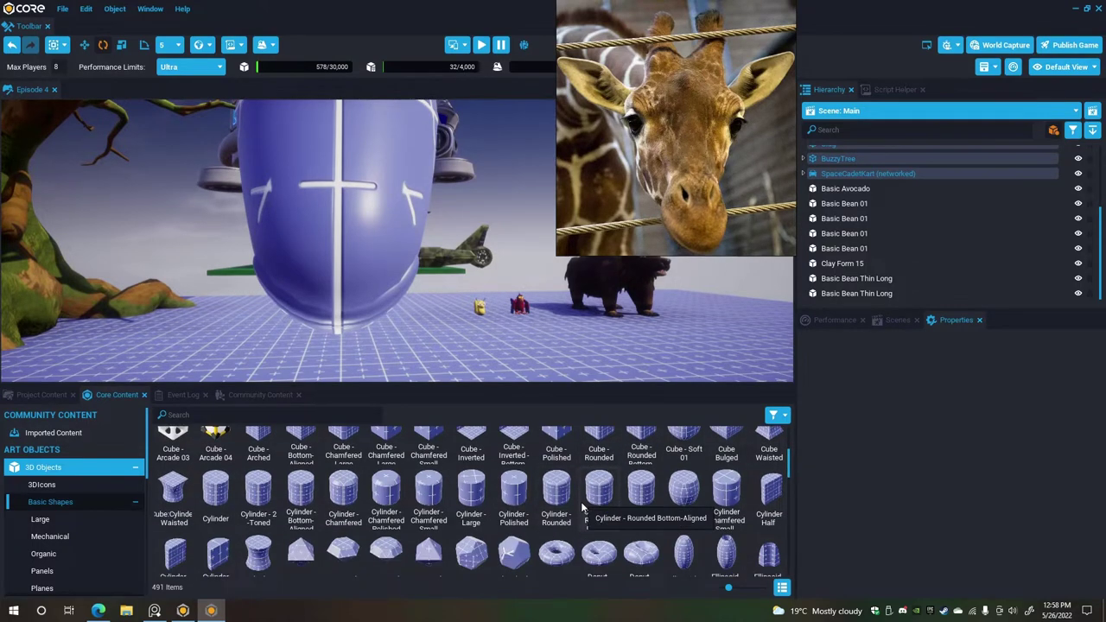
scroll(580, 501, up, 2)
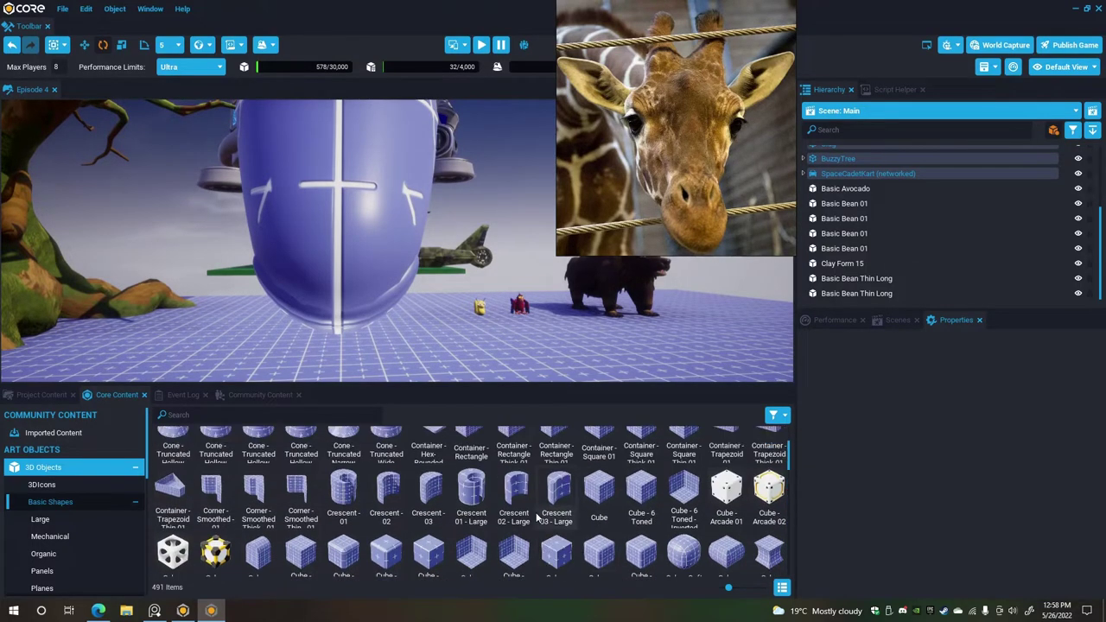
scroll(537, 517, up, 5)
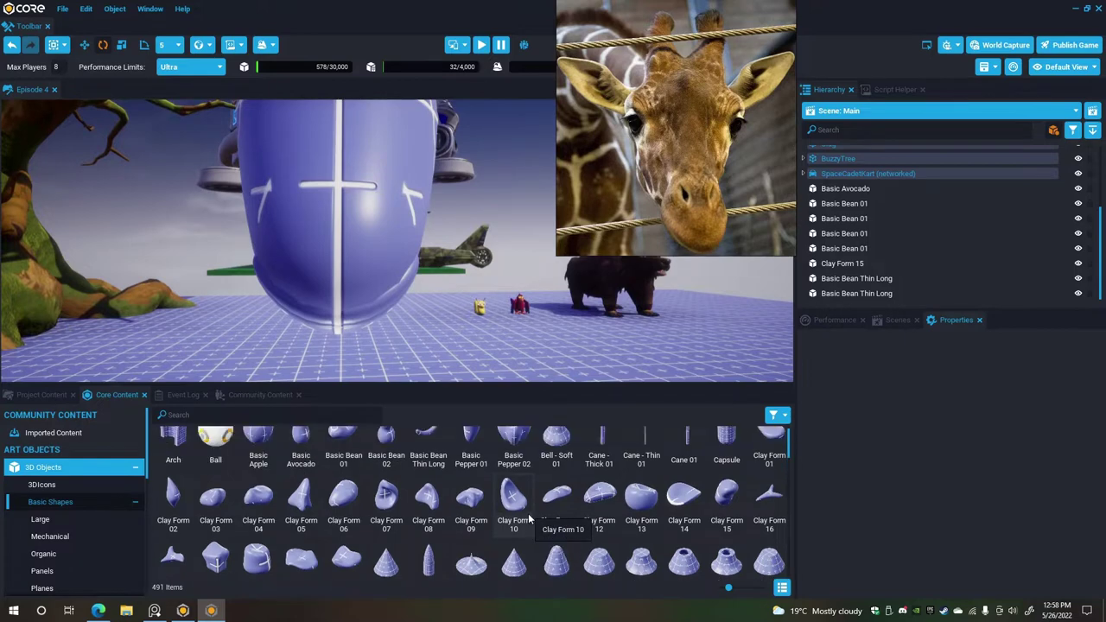
scroll(529, 516, up, 1)
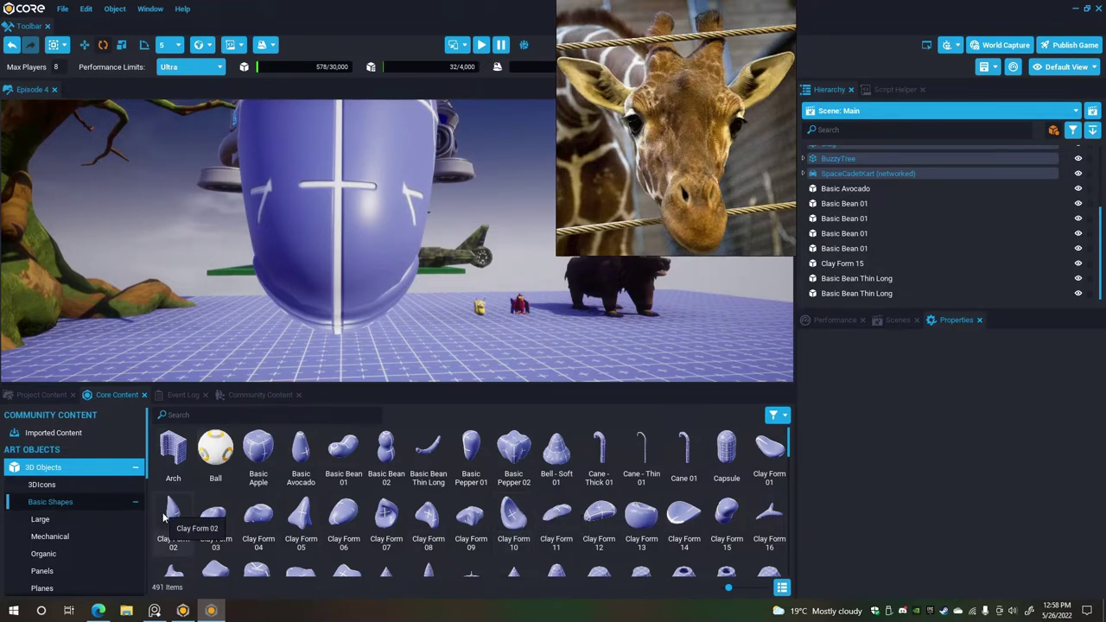
Place a Clay Form 02 on the front of the muzzle and scale it uniformly to about 0.398.
drag(175, 516, 206, 181)
click(128, 49)
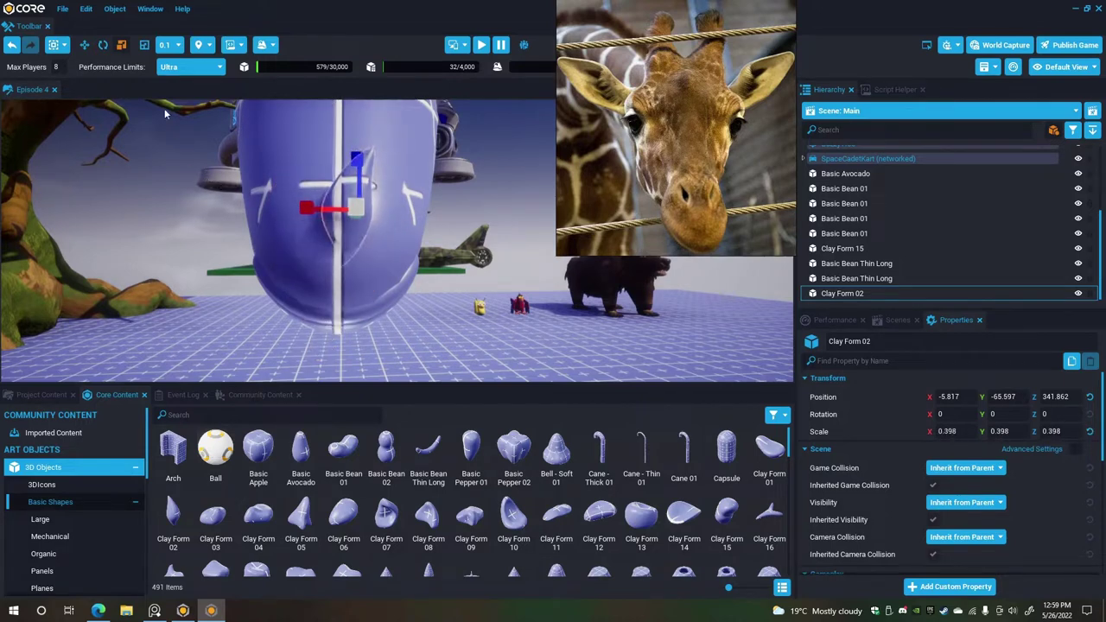
click(85, 46)
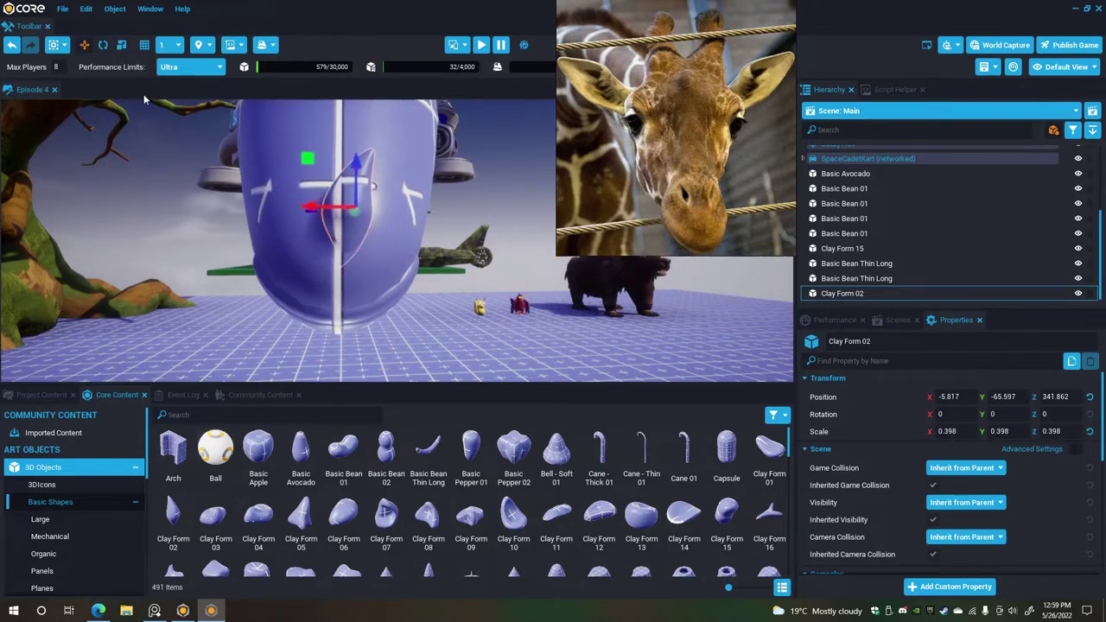
Rotate the Clay Form 02 to about X 14 and shrink it uniformly to about 0.23.
click(102, 45)
drag(358, 192, 352, 180)
right_drag(352, 180, 438, 207)
key(q)
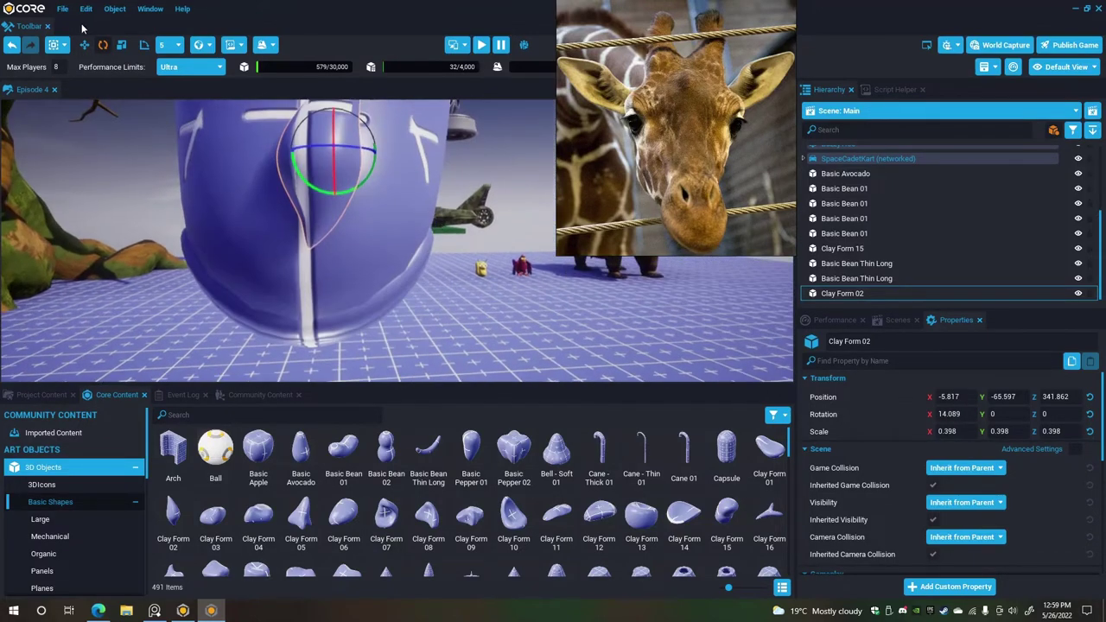
click(121, 45)
drag(336, 156, 187, 97)
Move the Clay Form 02 beside the muzzle's centre line to about X -12, Y -63, Z 338, and rotate it to about X 17, Z -3.
click(85, 46)
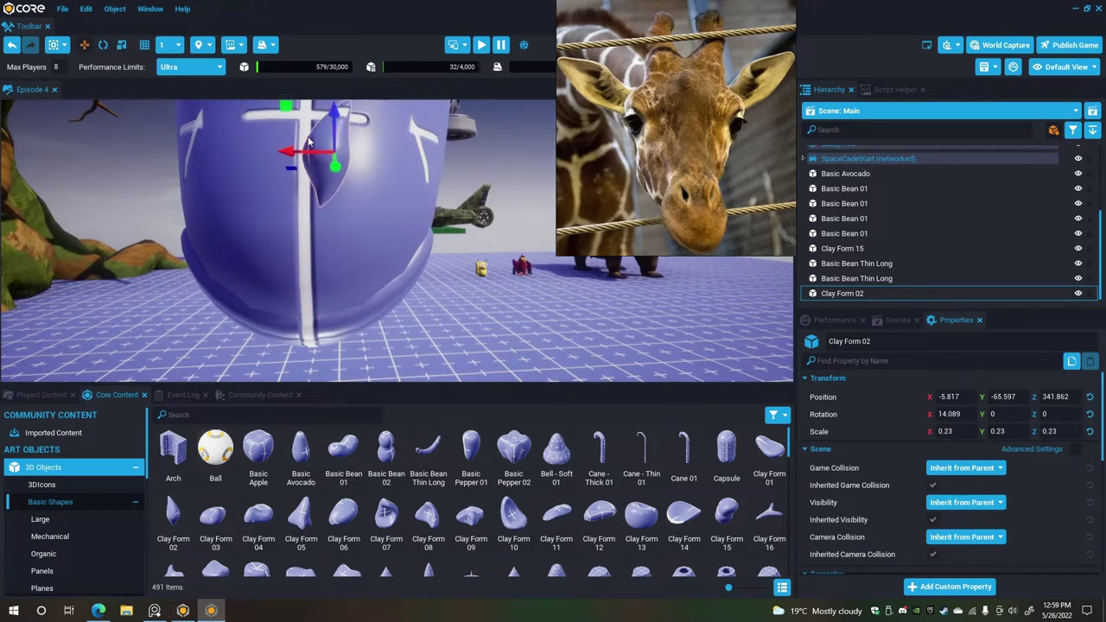
drag(304, 151, 364, 178)
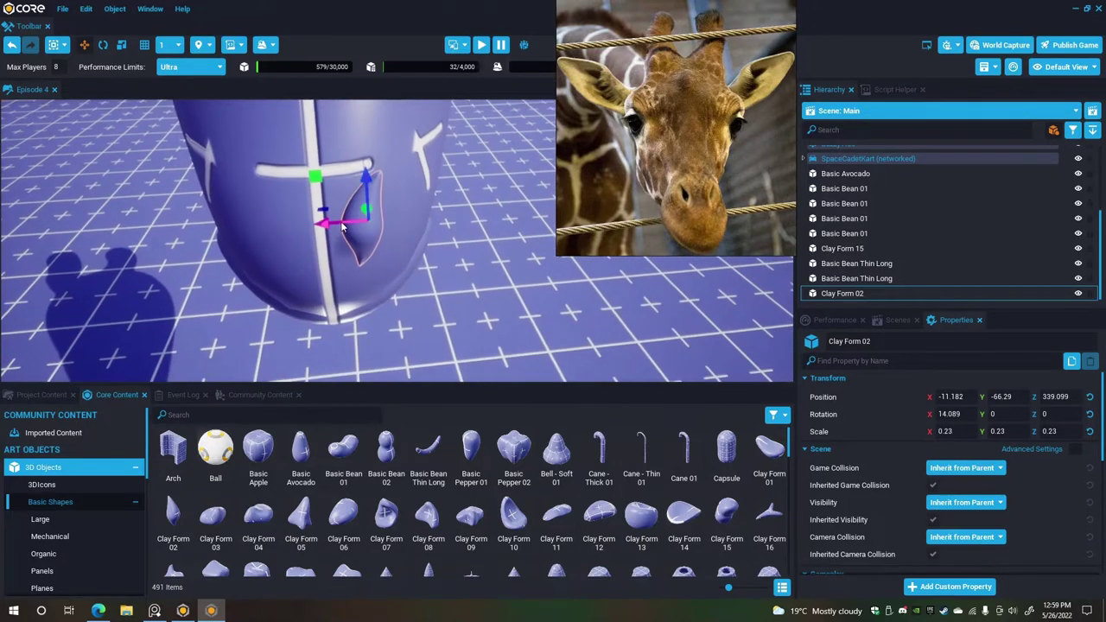
drag(338, 225, 199, 214)
drag(334, 202, 459, 202)
key(e)
right_drag(459, 201, 443, 164)
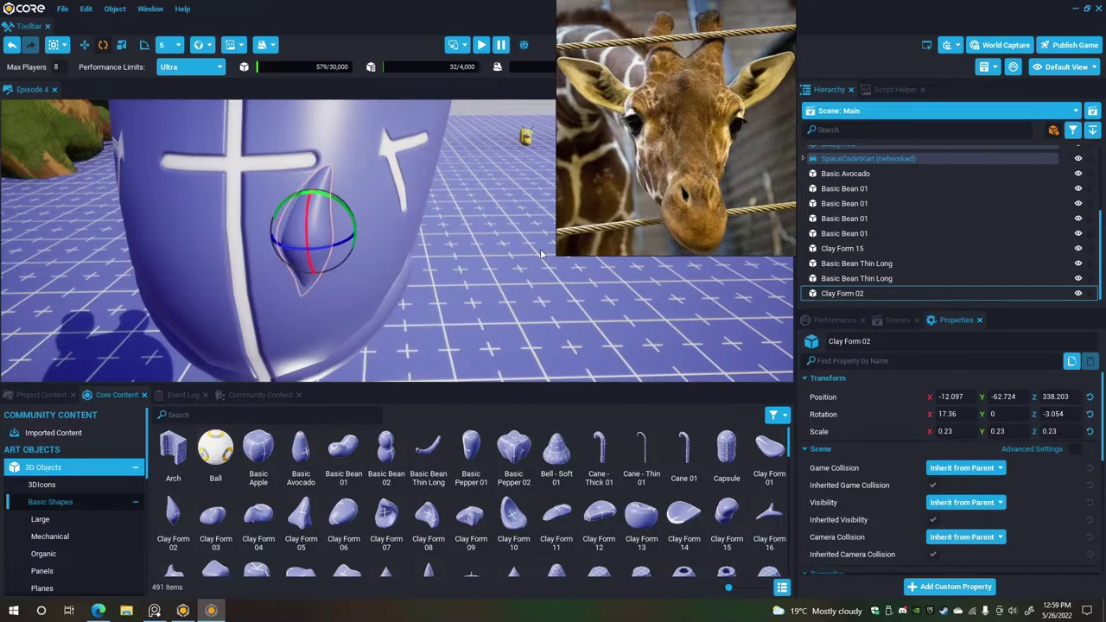
Deselect the nostril and check its placement on the giraffe's head from the front.
click(476, 286)
key(s)
right_drag(476, 286, 495, 247)
key(a)
key(d)
key(w)
key(s)
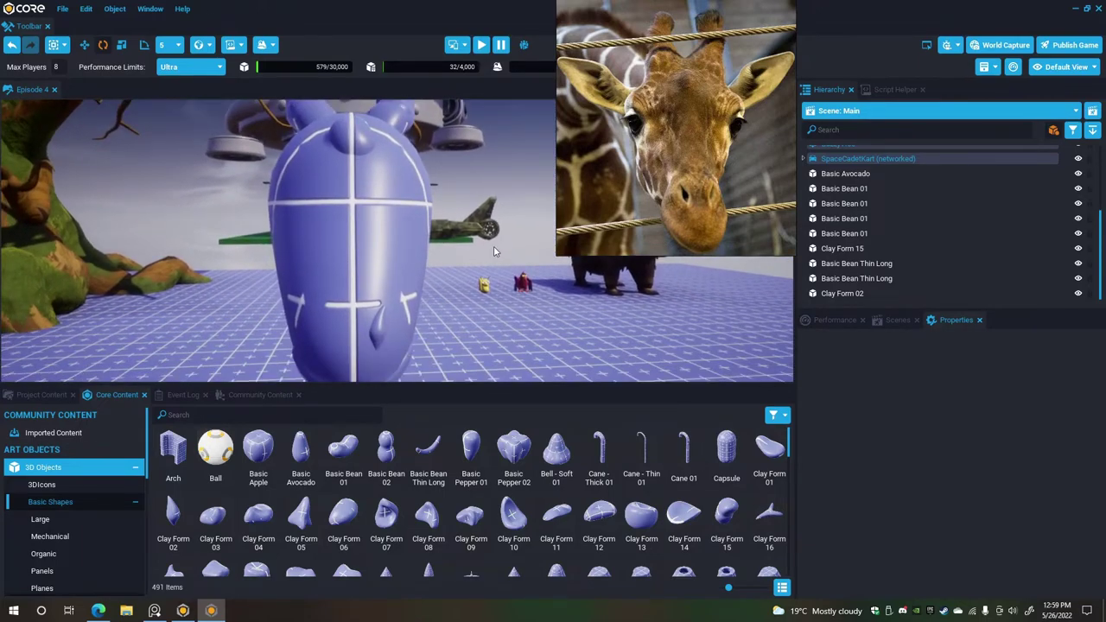
Find the cactus materials and apply Desert Cactus 03 to the Basic Avocado head.
right_drag(357, 247, 334, 218)
click(334, 218)
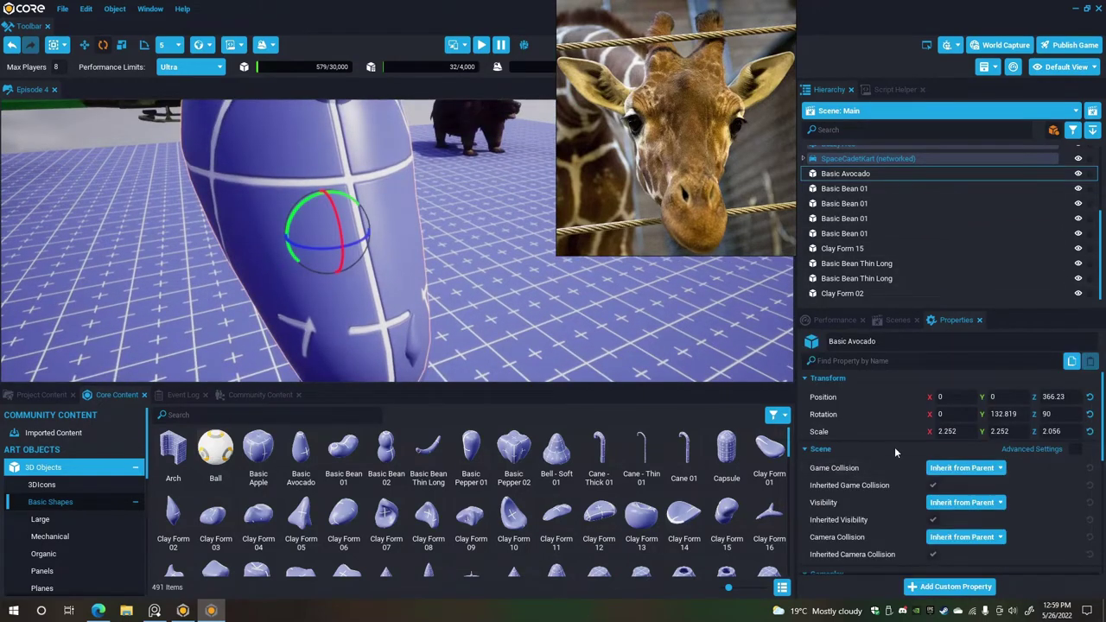
scroll(927, 475, down, 3)
scroll(927, 474, down, 4)
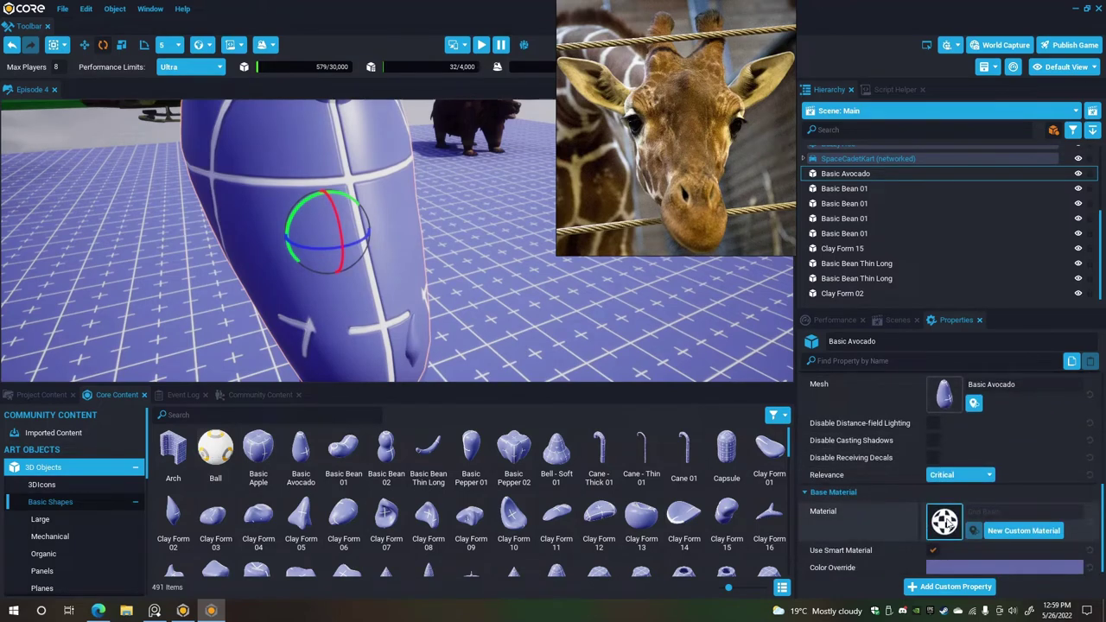
click(945, 521)
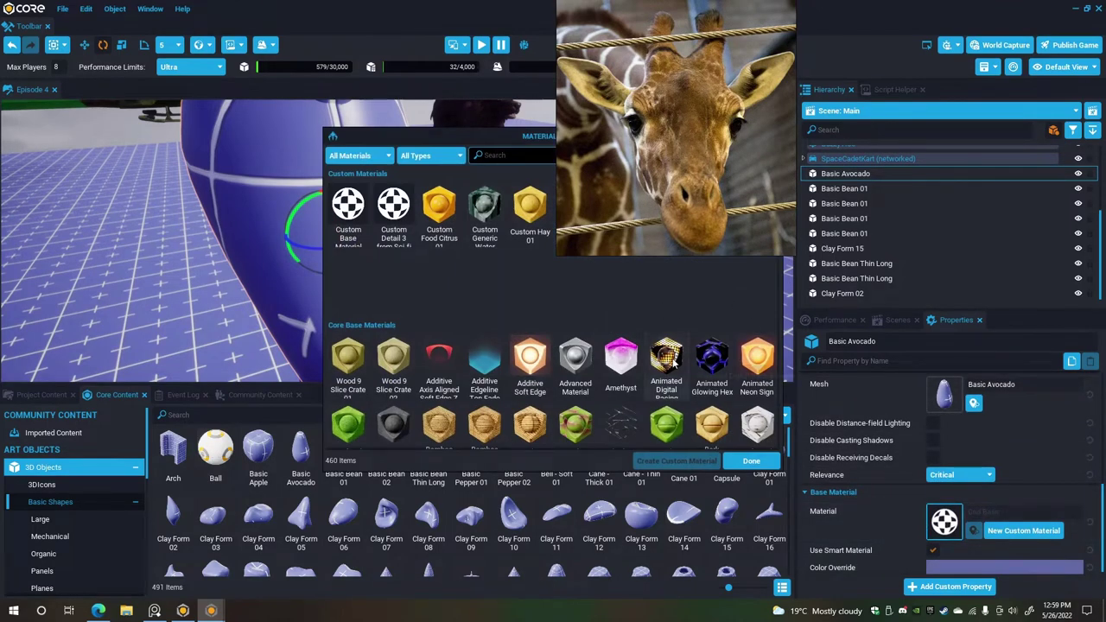
text(c)
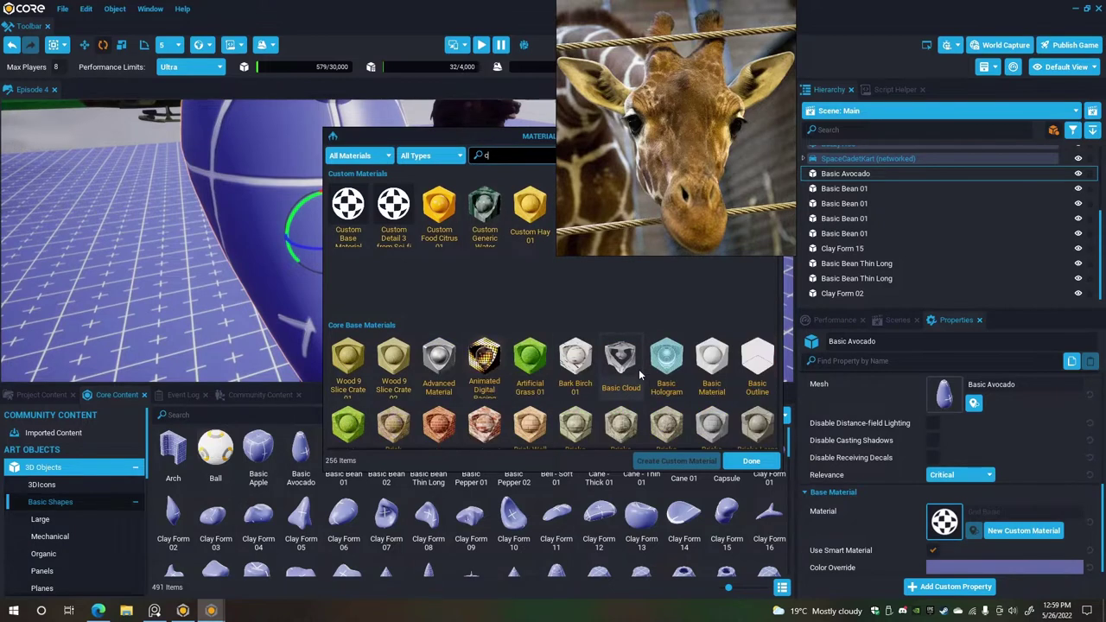
text(actus)
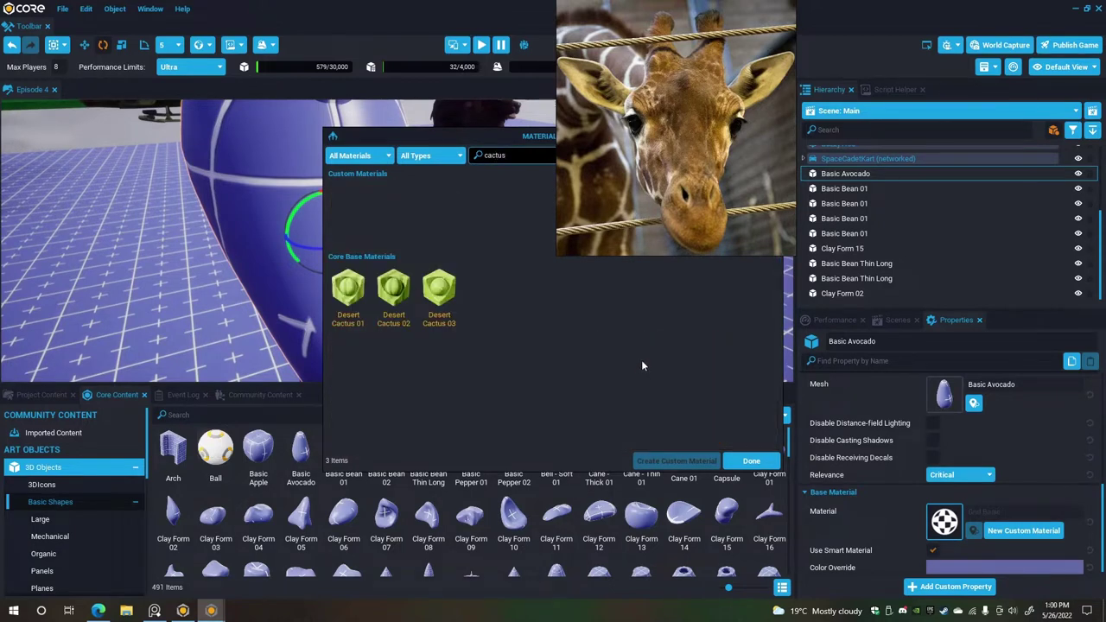
click(439, 290)
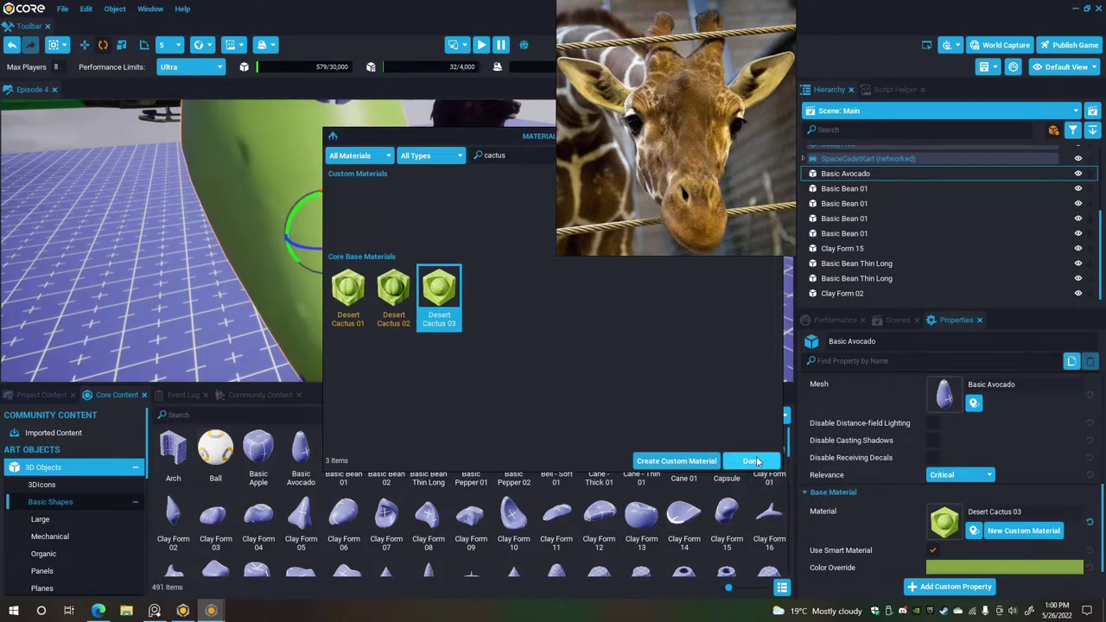
click(756, 462)
Turn off Use Smart Material for the head, create a custom material from Desert Cactus 03 and open it for editing.
right_drag(557, 285, 681, 294)
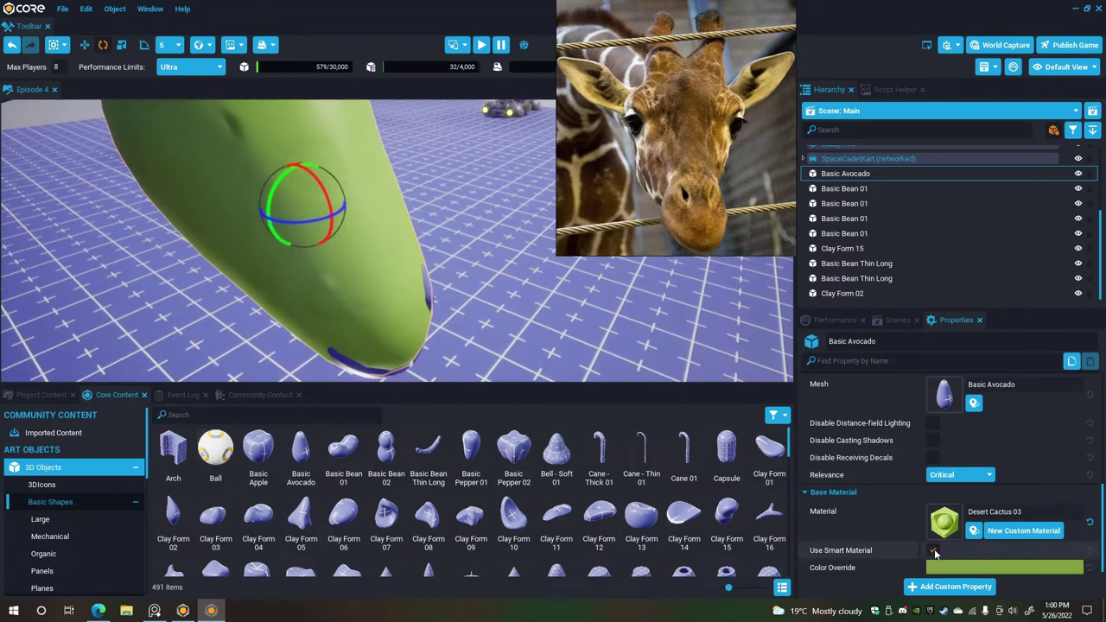
click(935, 553)
click(1023, 534)
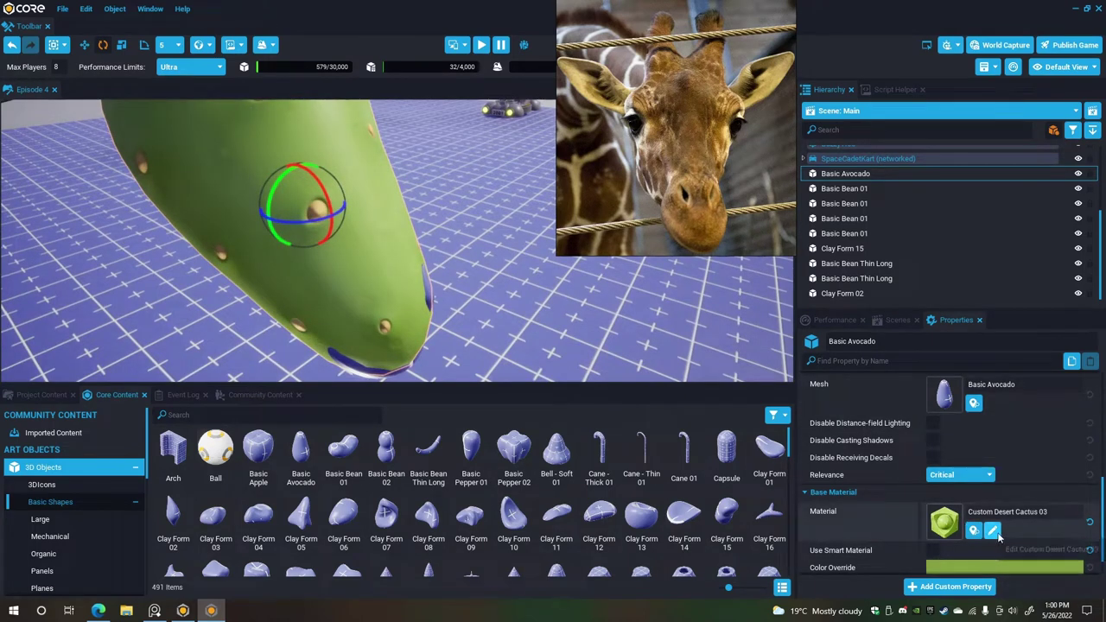
click(992, 531)
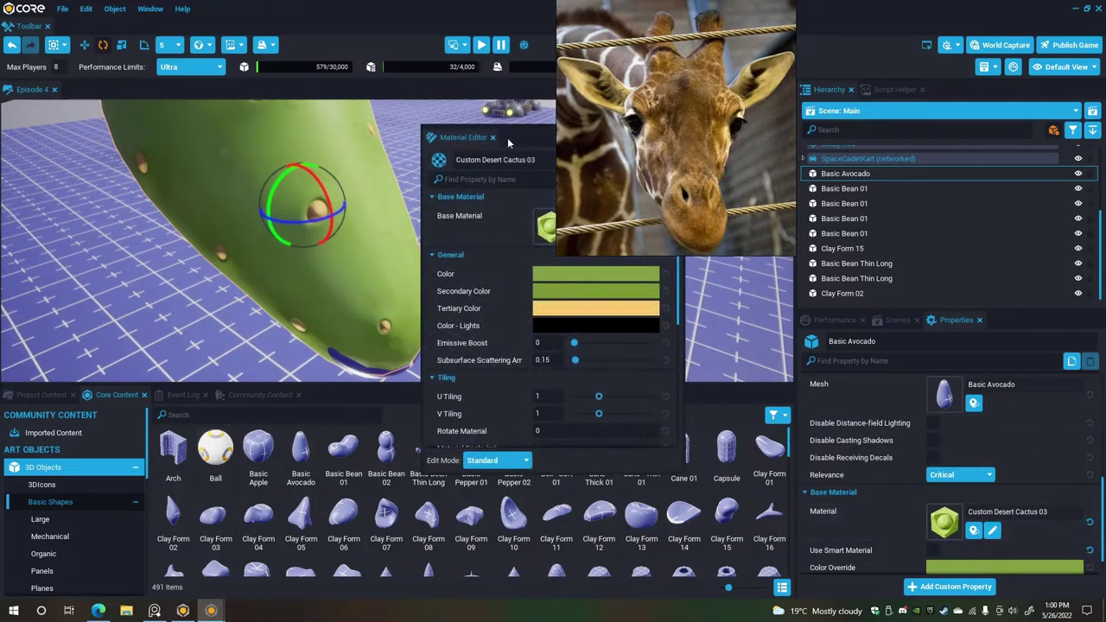
drag(507, 142, 860, 202)
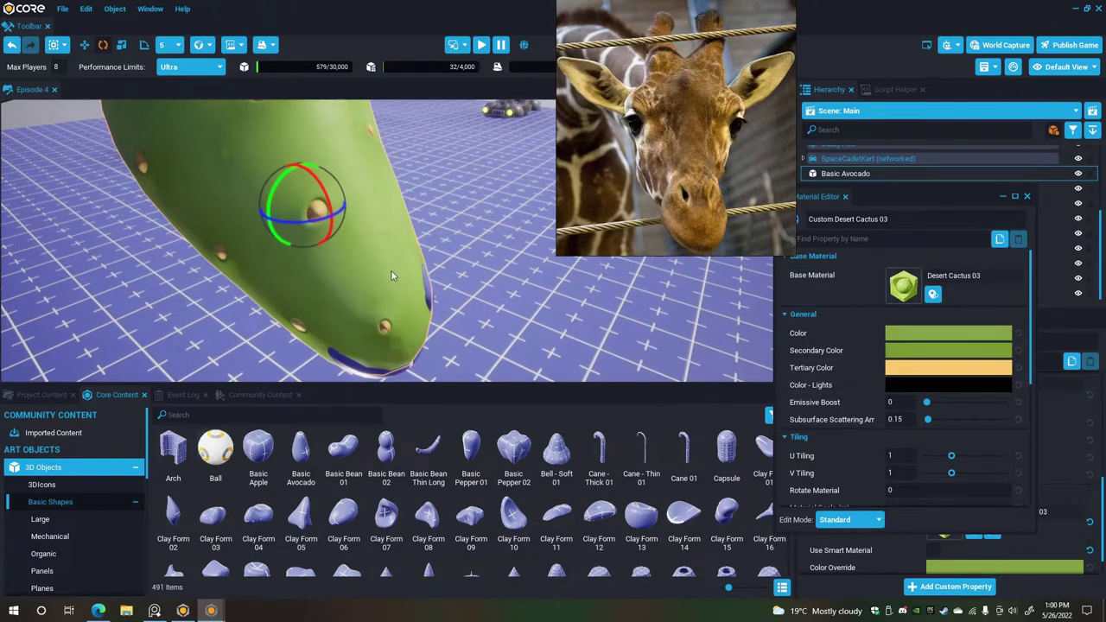
Set the custom cactus material's Tertiary Color to a dark brownish gold.
right_drag(393, 273, 377, 258)
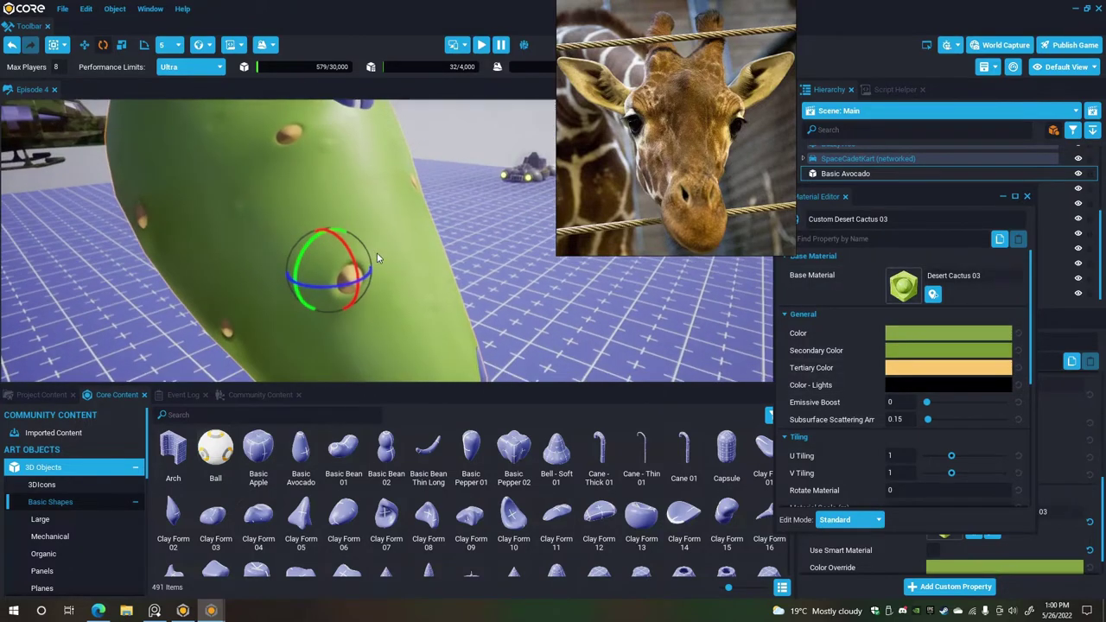
click(931, 385)
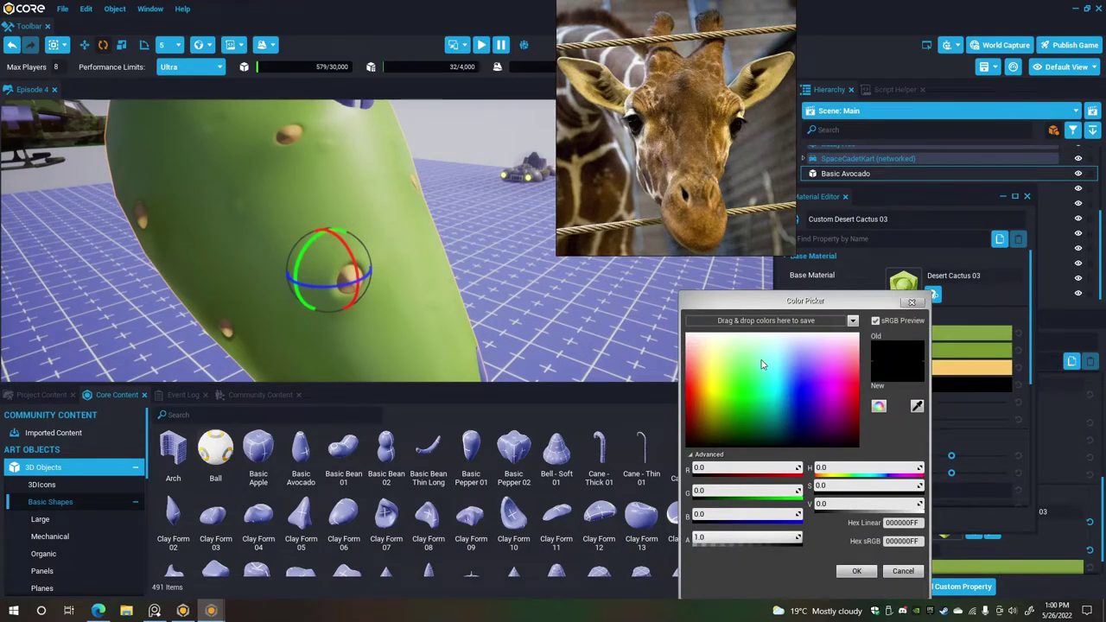
click(915, 303)
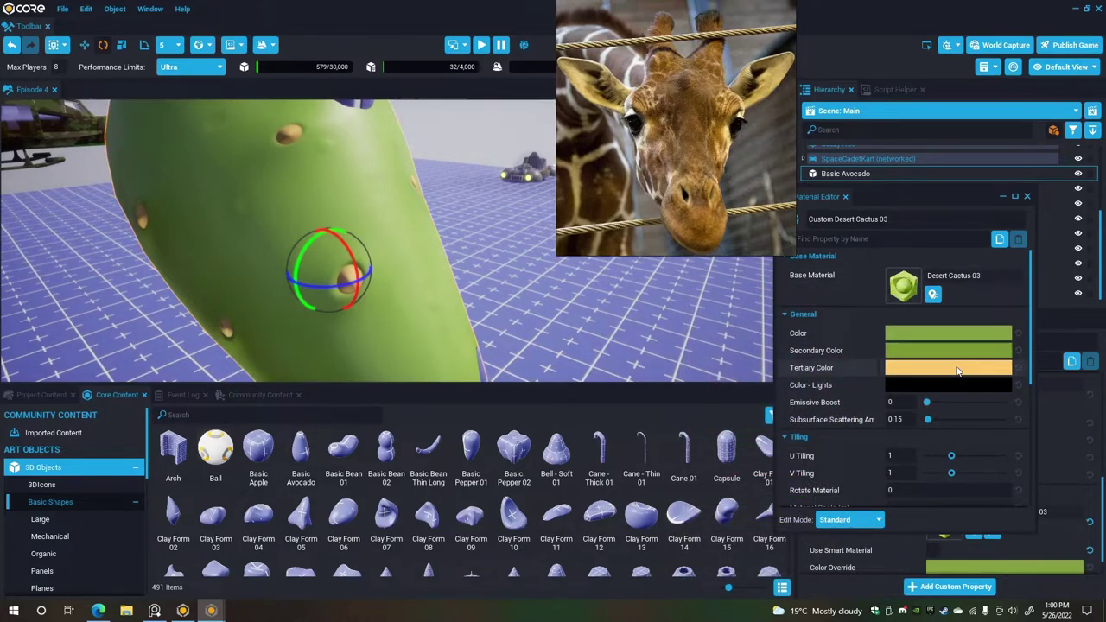
click(957, 370)
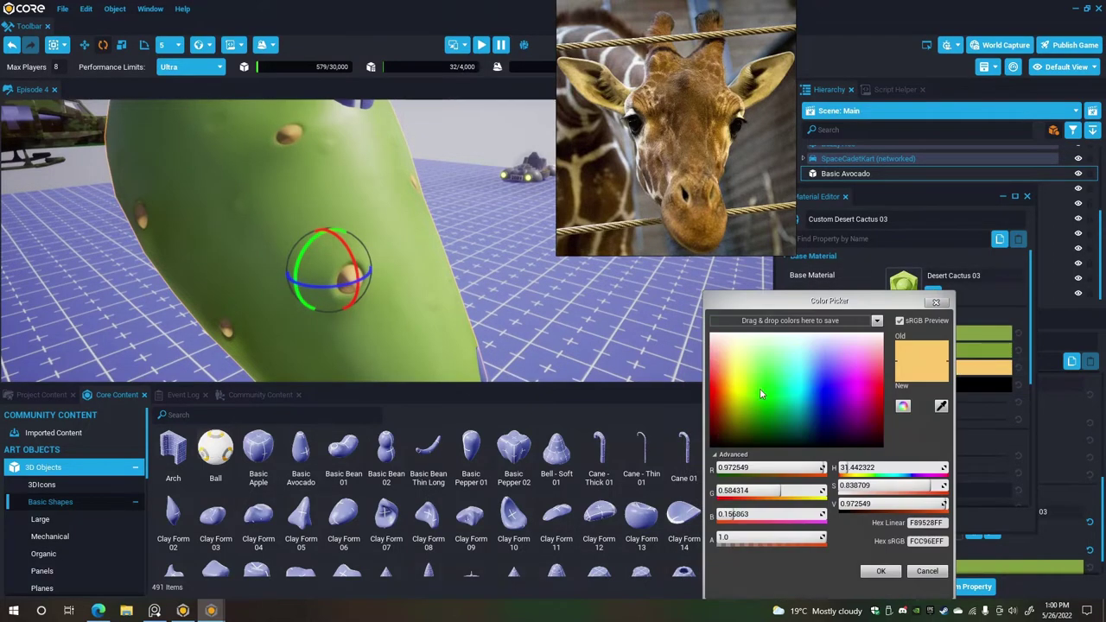
click(724, 404)
drag(724, 404, 727, 430)
click(880, 572)
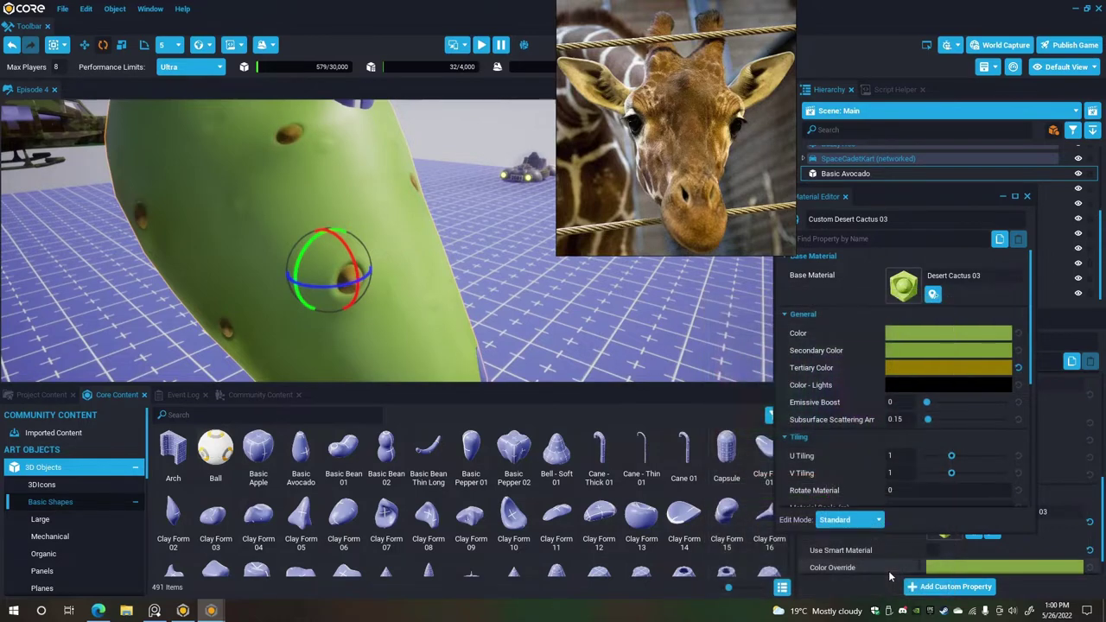
Set the custom cactus material's Secondary Color to an orange-brown, about hex sRGB B78200.
click(919, 352)
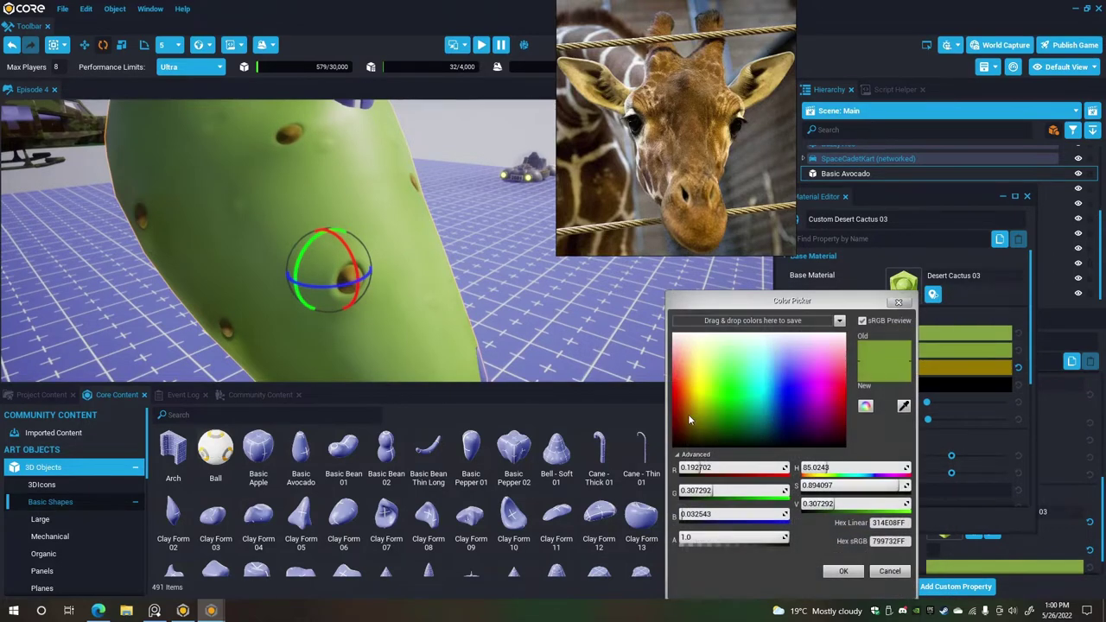
drag(688, 414, 686, 420)
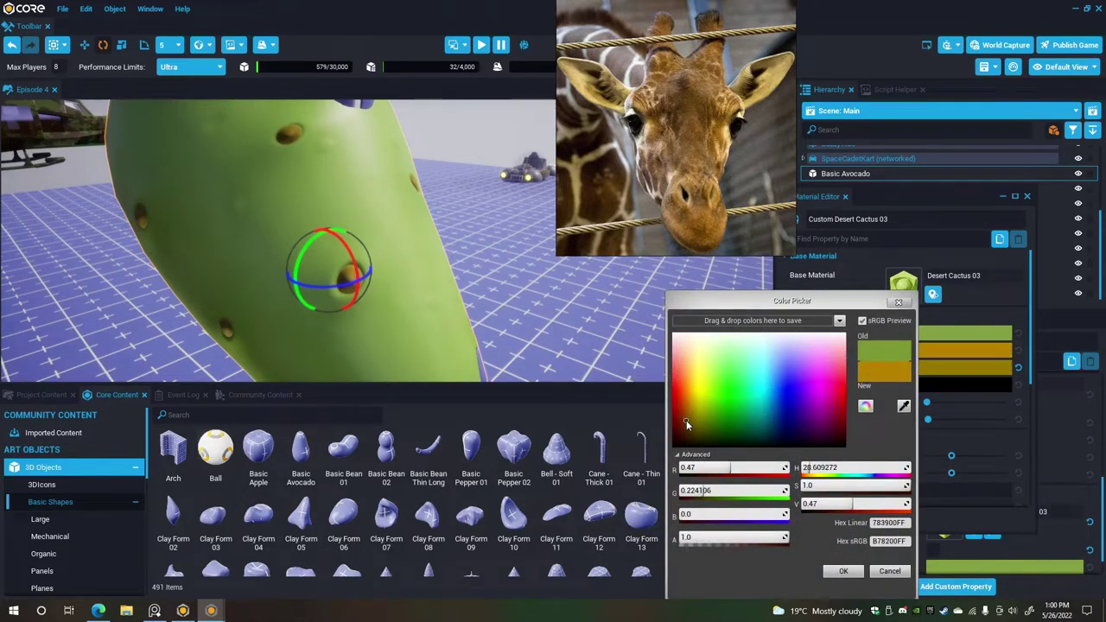
click(843, 571)
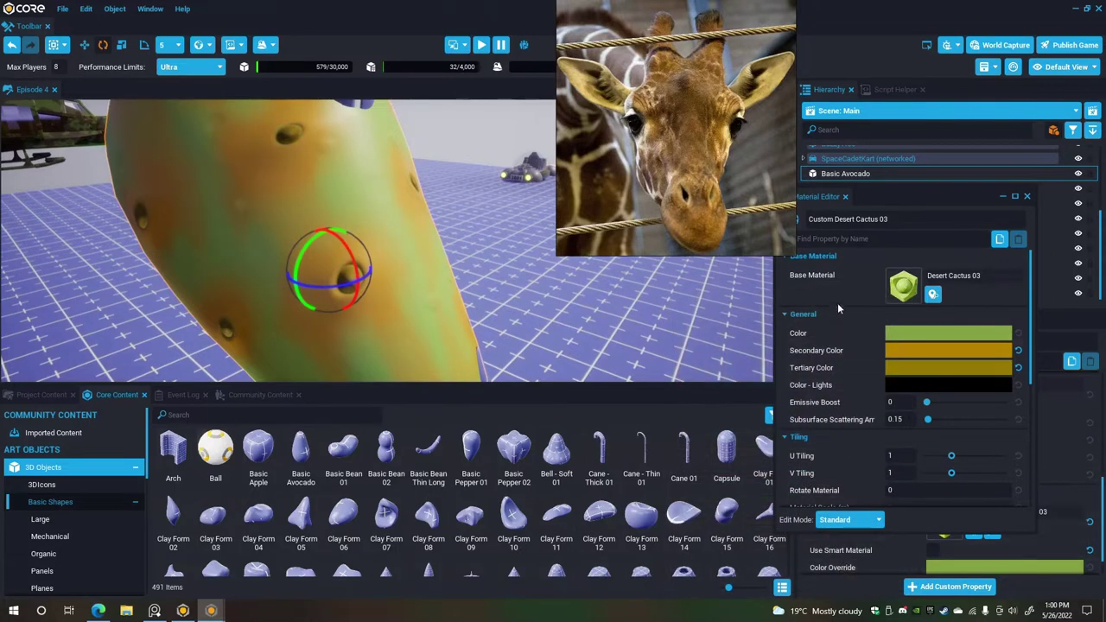
Set the custom cactus material's main Color to a light cream yellow and check the whole head.
click(932, 334)
drag(717, 372, 703, 374)
click(864, 573)
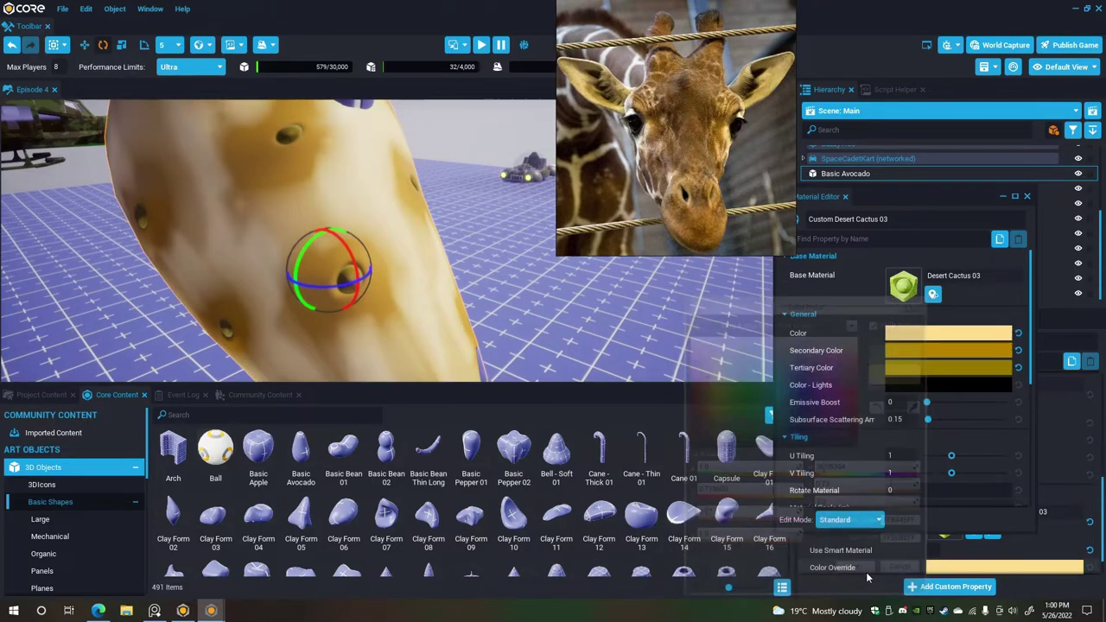
key(s)
right_drag(460, 277, 298, 247)
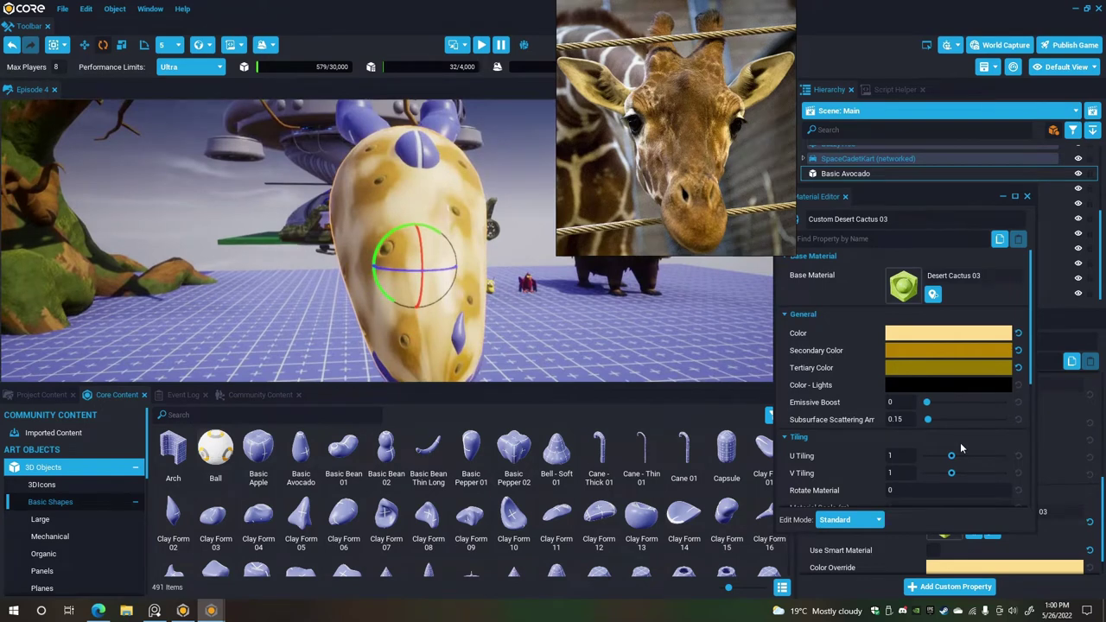
Try other tiling values on the head's custom material and return U Tiling and V Tiling to 1.
scroll(957, 447, down, 1)
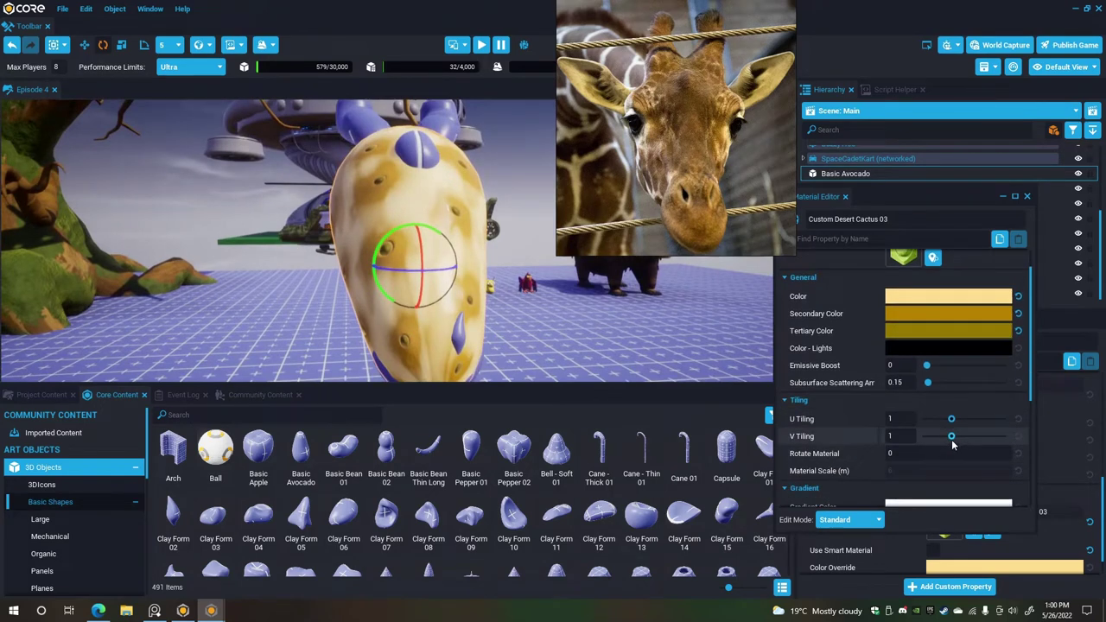
drag(952, 438, 883, 436)
text(1)
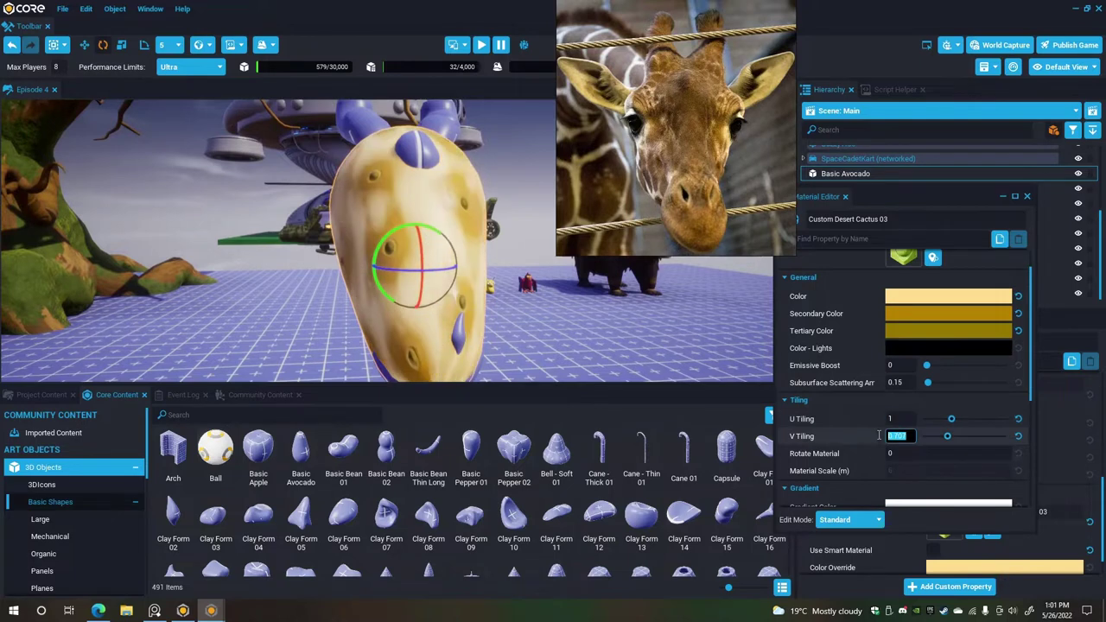
text(11)
key(Return)
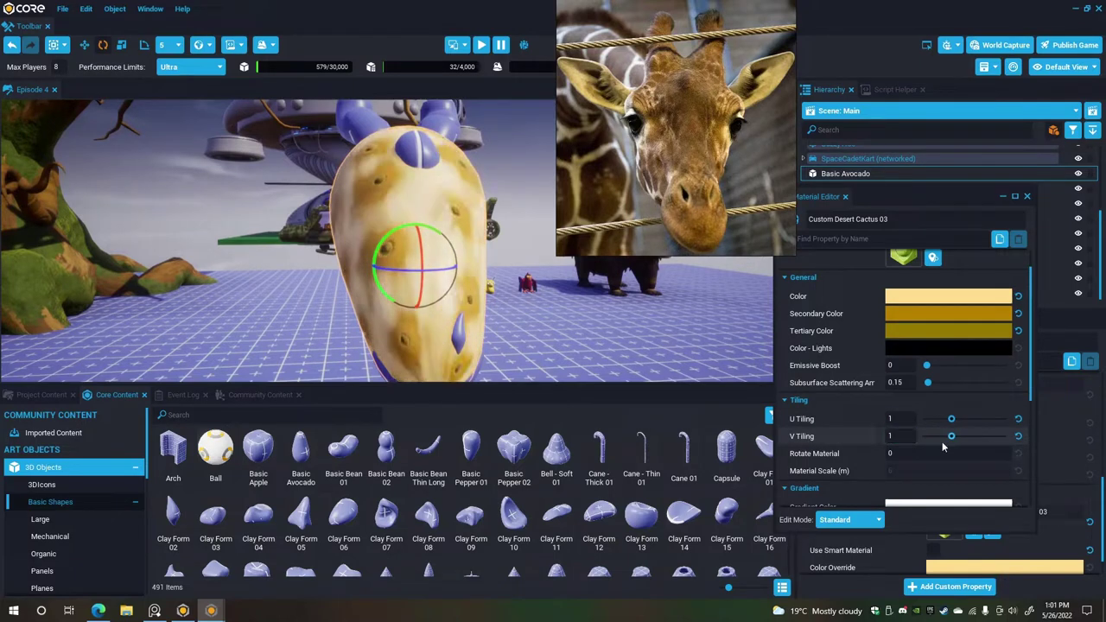
Examine the custom material's tiling, gradient, mesh-based and advanced properties.
scroll(944, 446, down, 1)
scroll(1033, 554, down, 2)
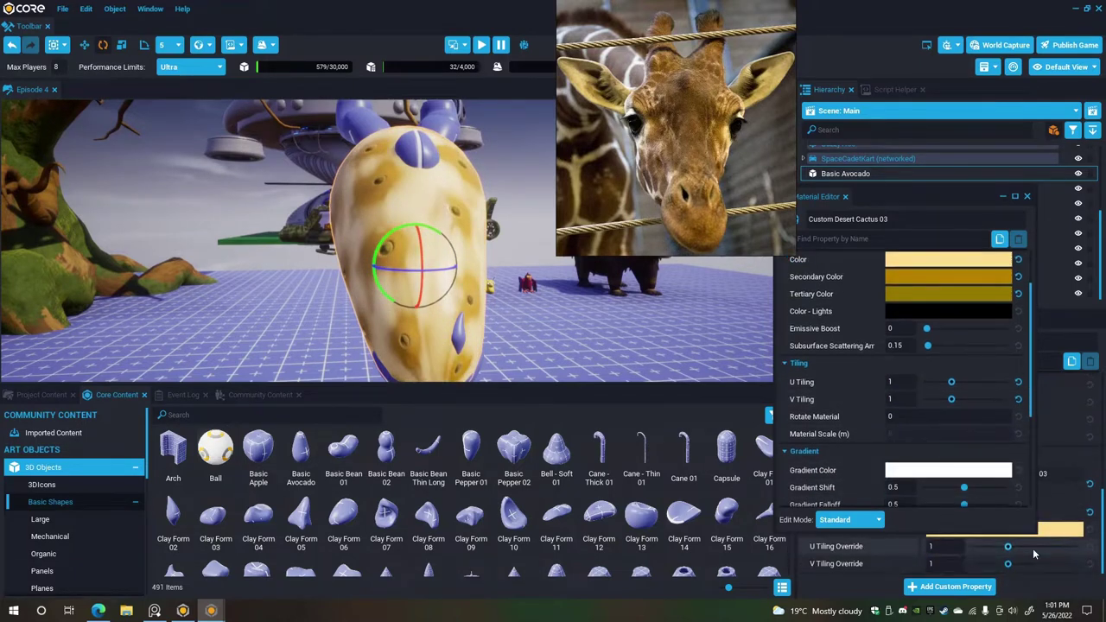
scroll(909, 414, down, 1)
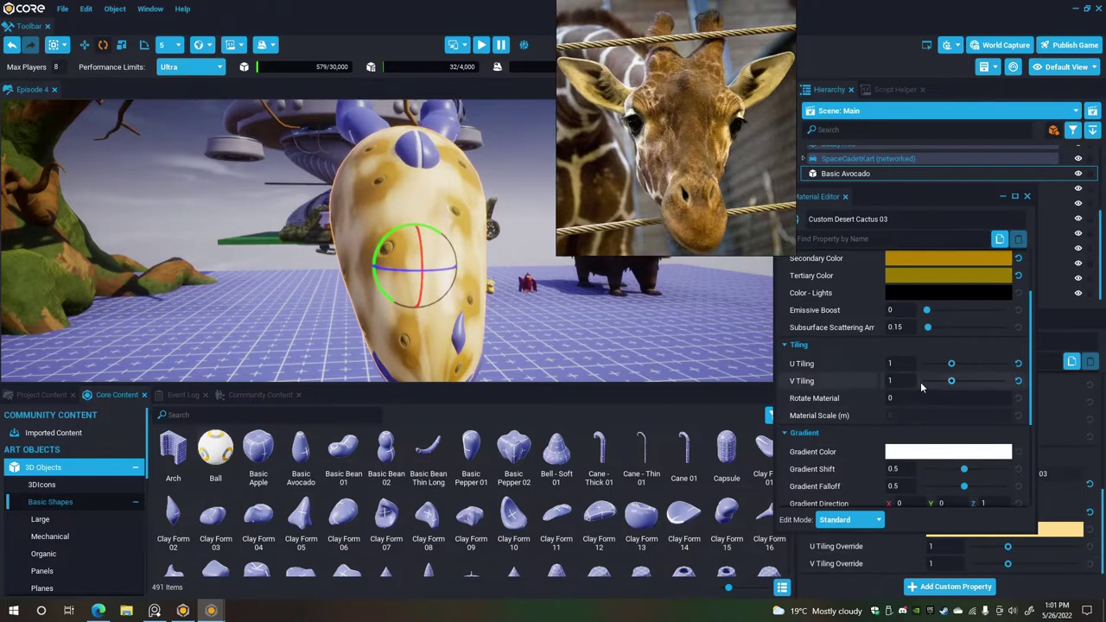
scroll(937, 407, down, 2)
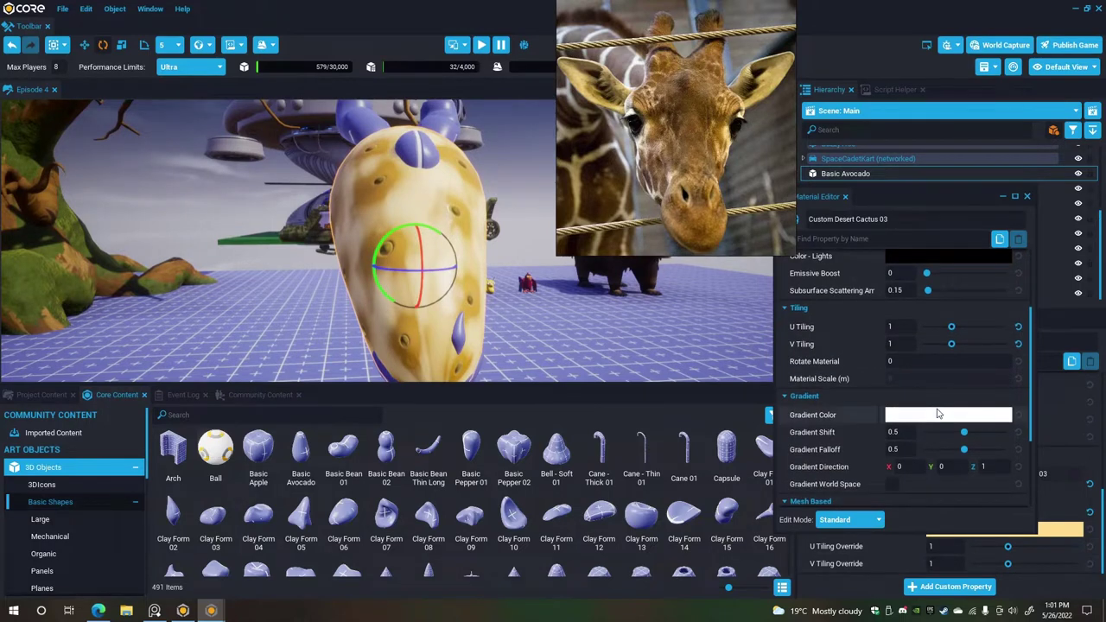
scroll(938, 414, down, 3)
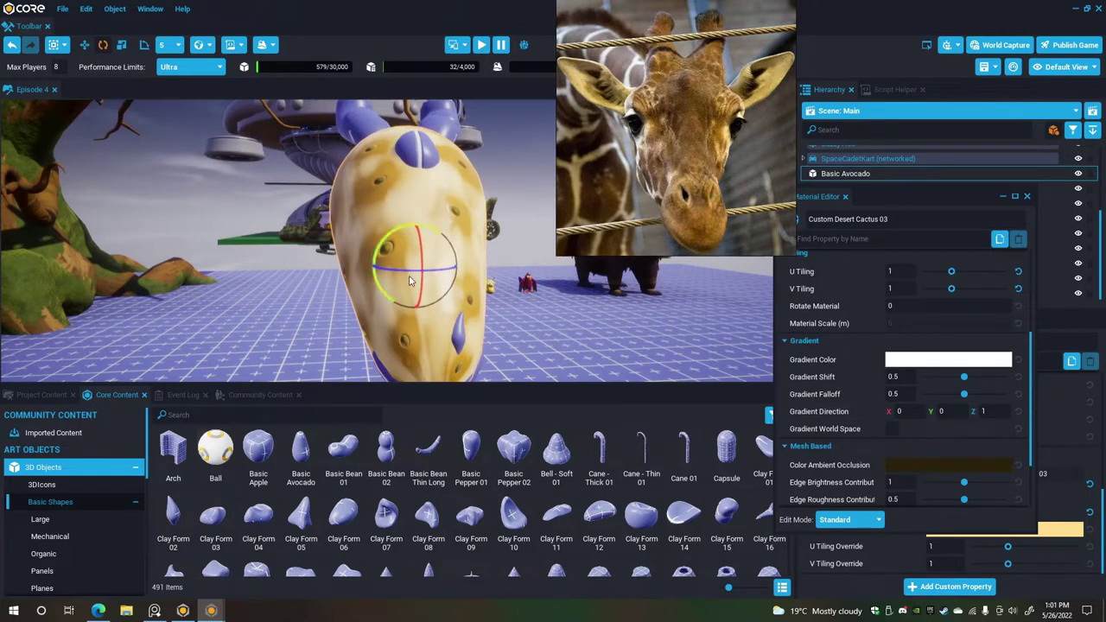
scroll(921, 454, down, 1)
scroll(919, 449, down, 1)
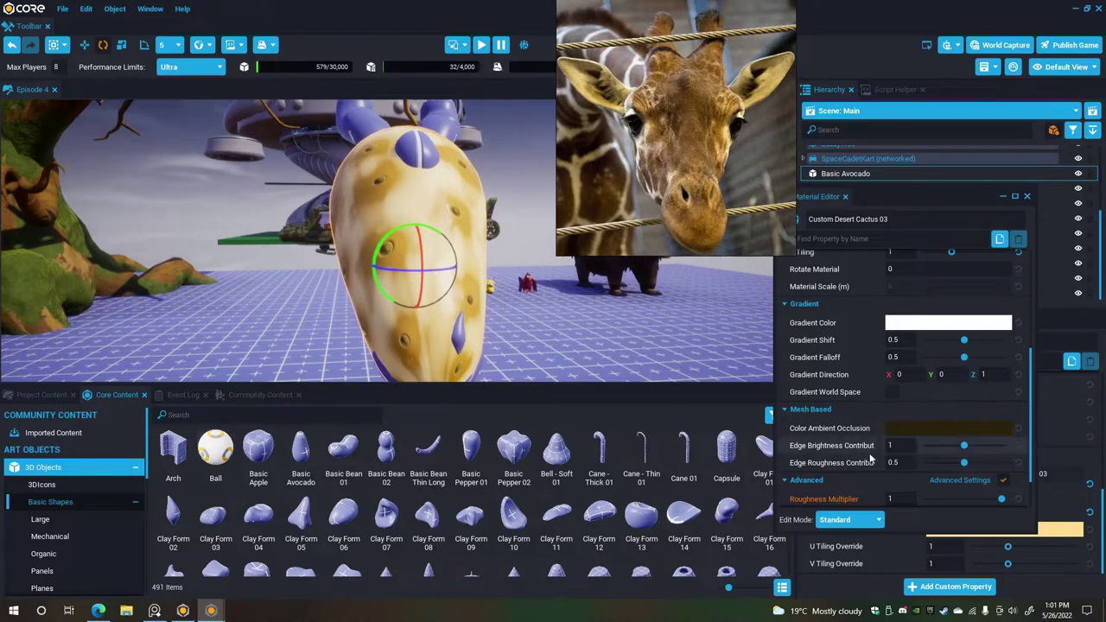
scroll(871, 453, down, 1)
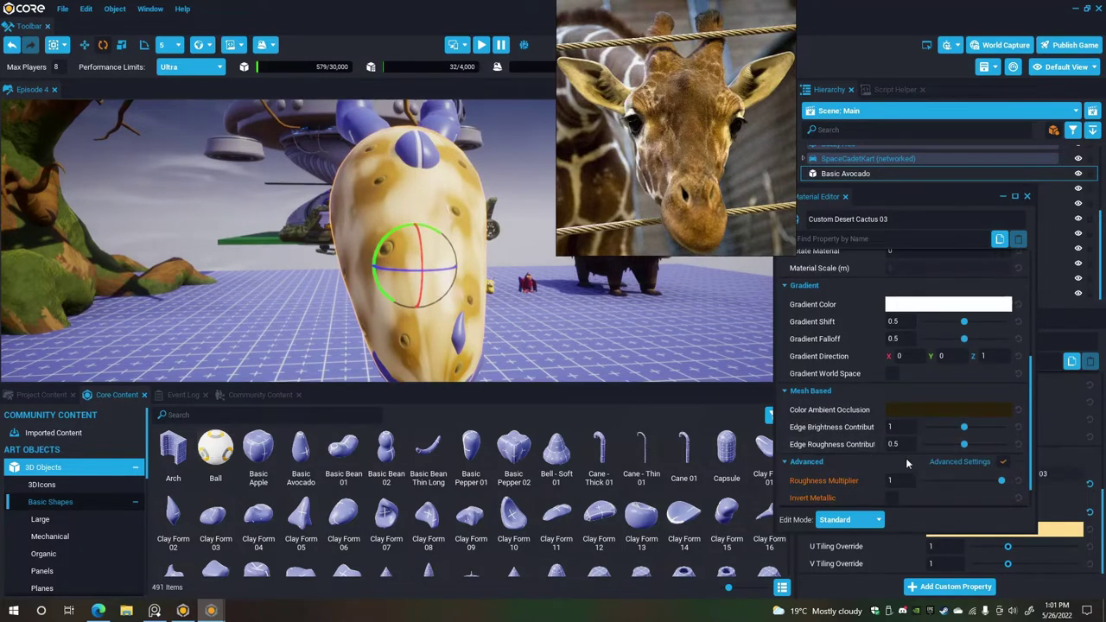
scroll(905, 458, down, 1)
scroll(891, 408, down, 1)
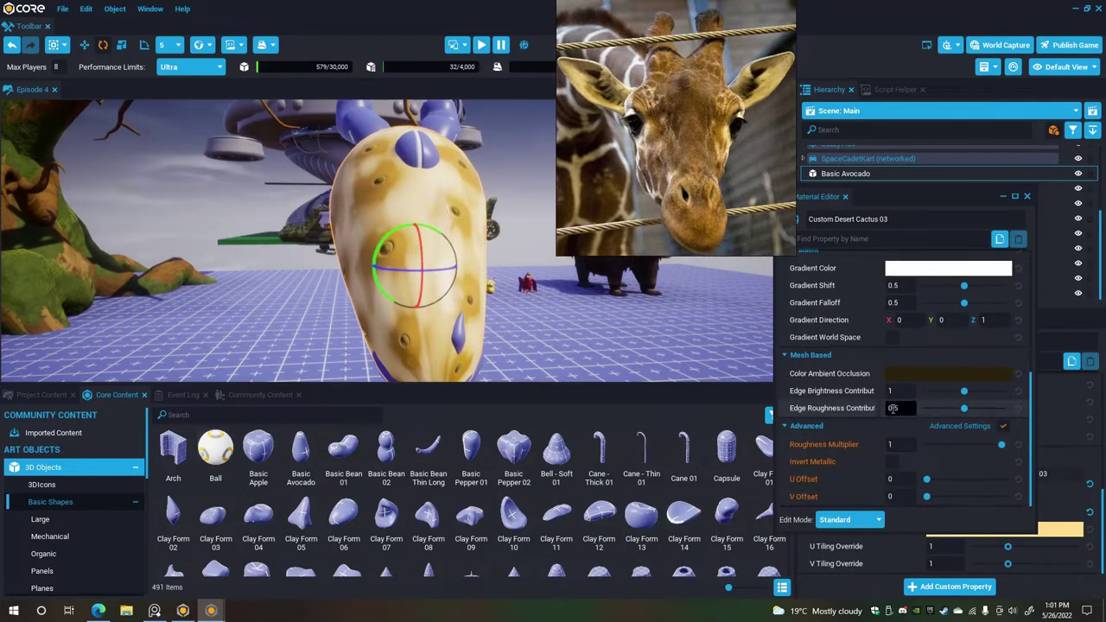
Test Invert Metallic on the head's material, leave it off, and try a slightly lower Roughness Multiplier.
click(893, 461)
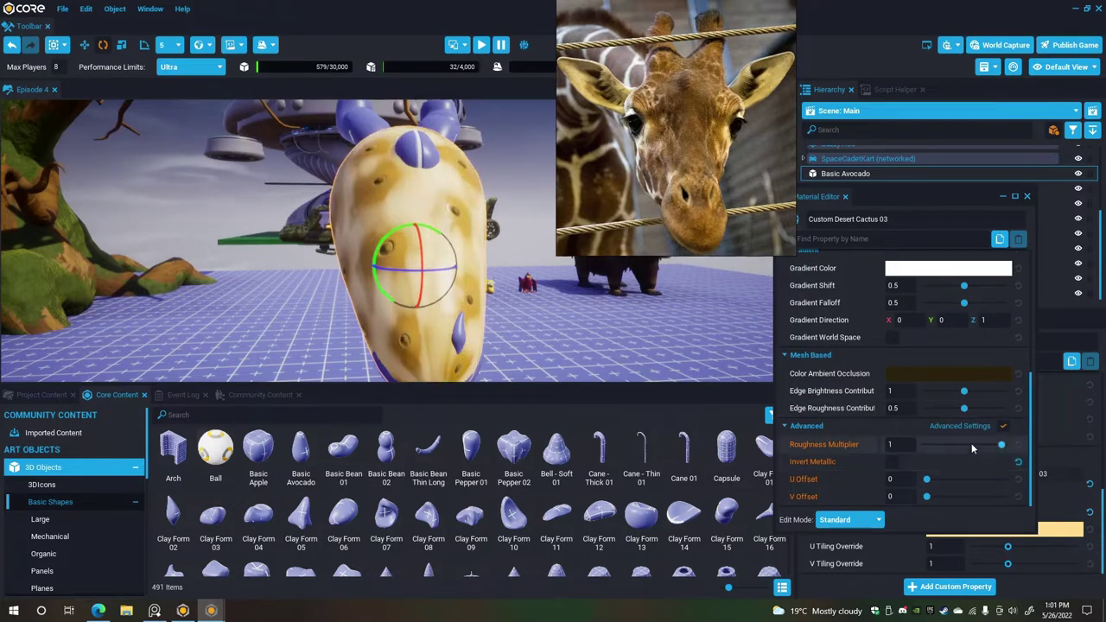
drag(1002, 445, 977, 447)
scroll(899, 432, up, 3)
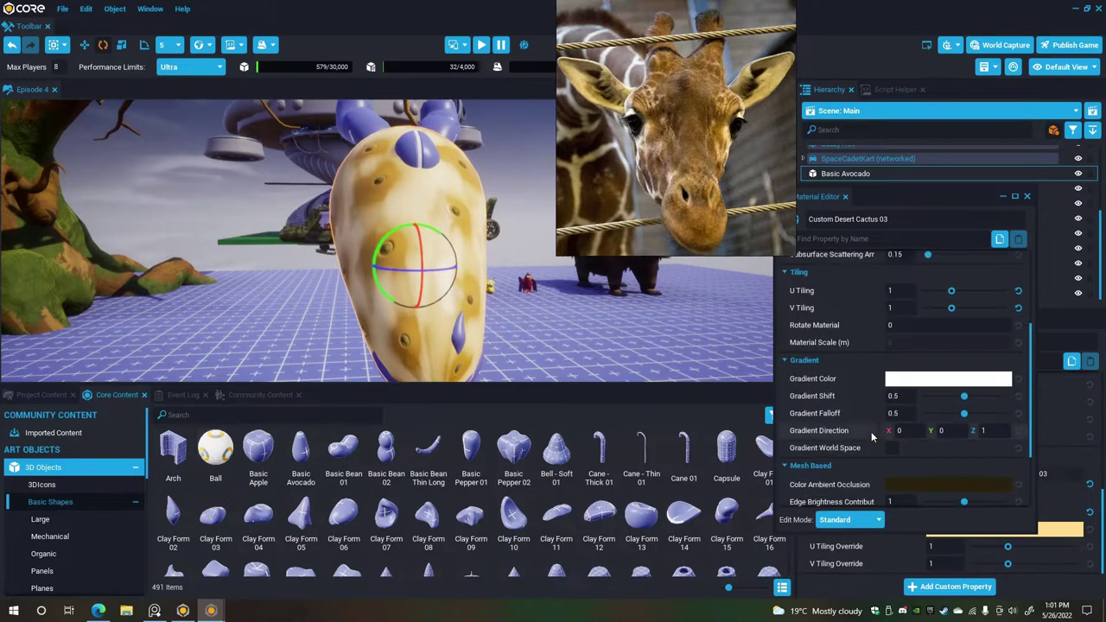
scroll(869, 430, up, 2)
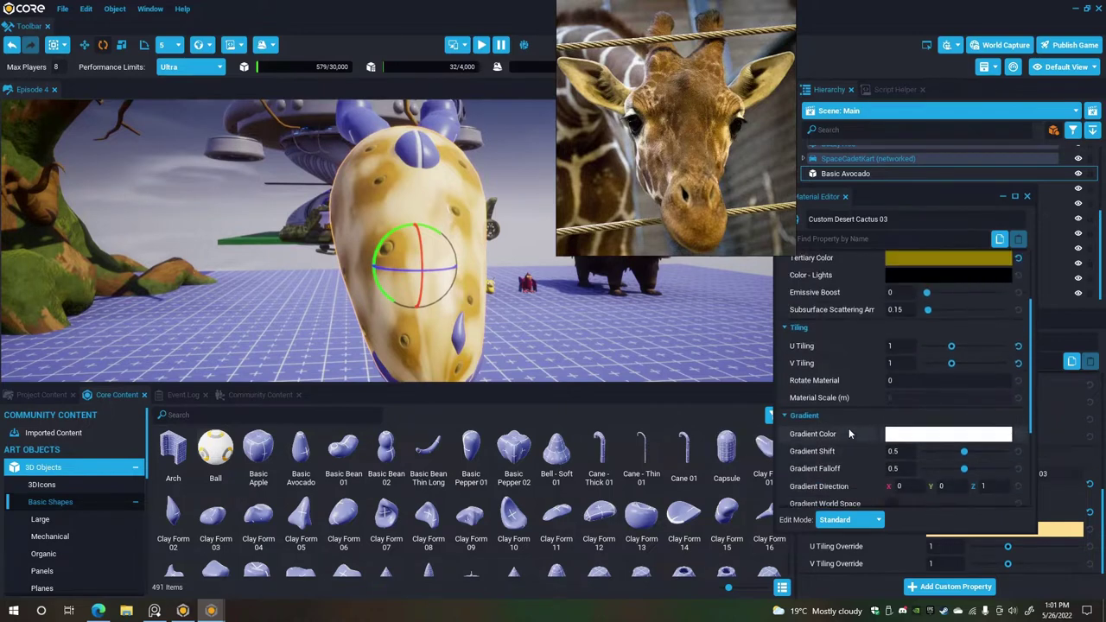
scroll(849, 428, up, 4)
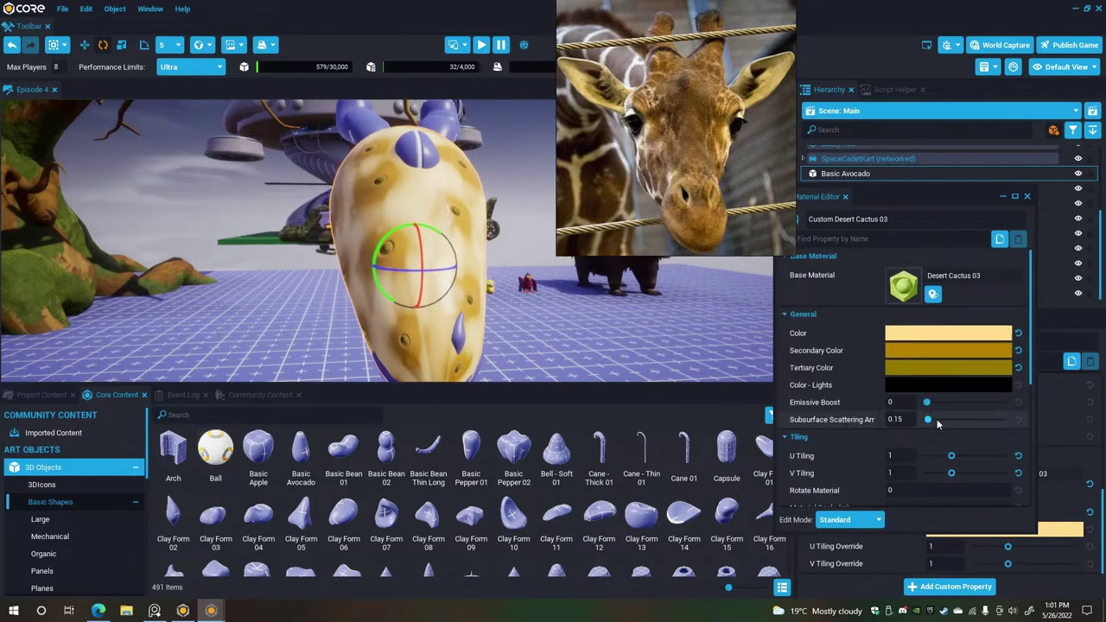
Set the custom material's Subsurface Scattering to 0 and match its Tertiary Color to the golden-brown Secondary Color, sRGB hex B78200.
mouse_move(928, 420)
mouse_down()
mouse_move(939, 420)
mouse_move(921, 421)
mouse_move(929, 420)
mouse_up()
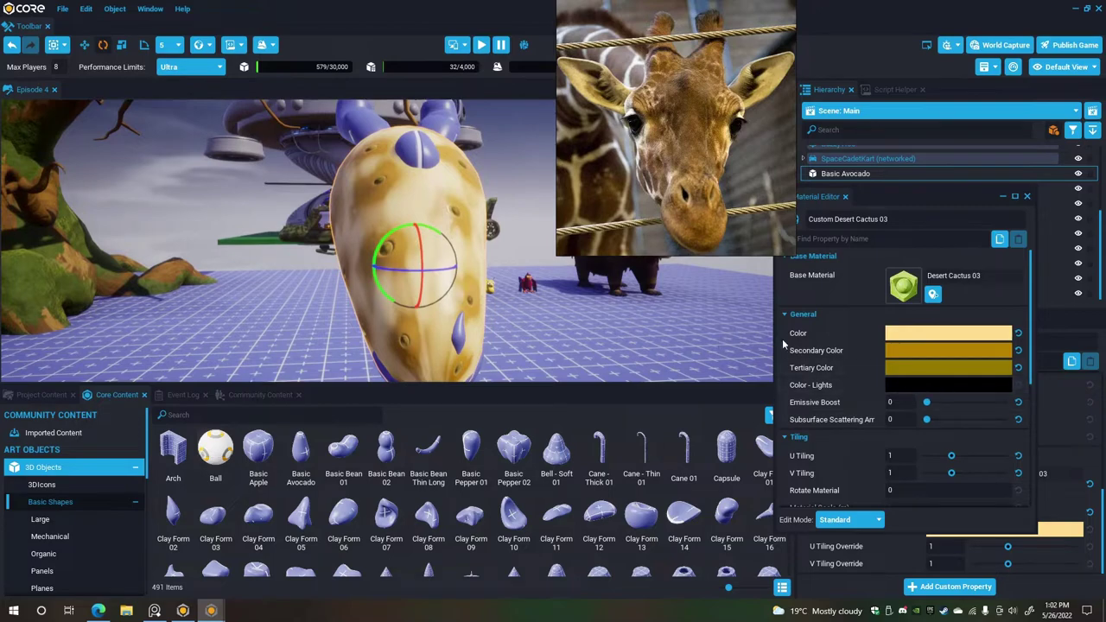
click(913, 351)
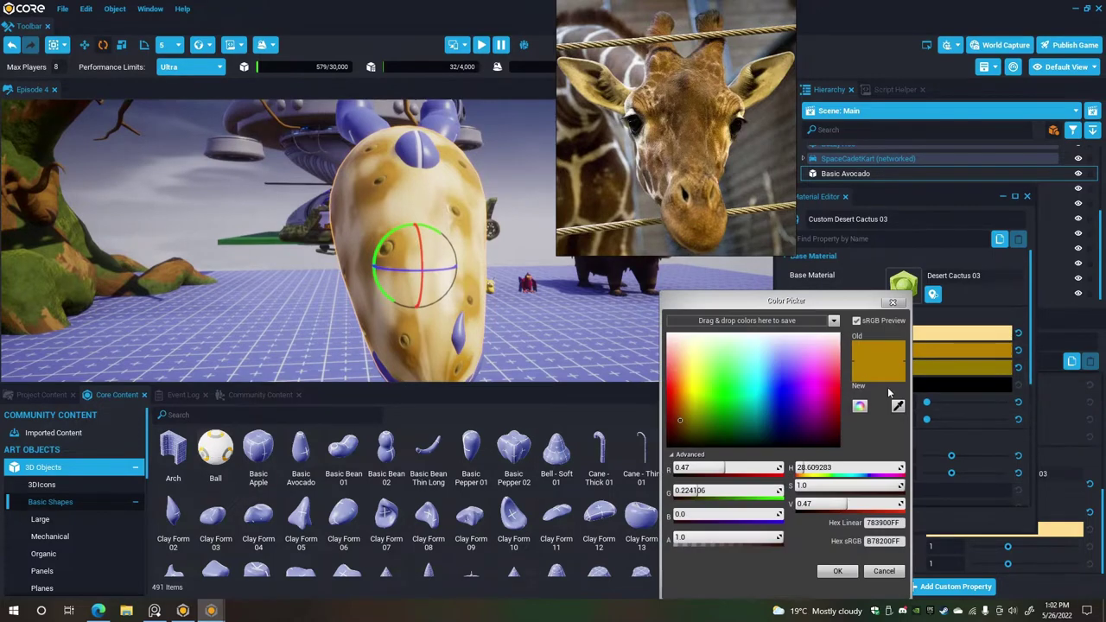
drag(881, 379, 761, 318)
drag(882, 375, 825, 330)
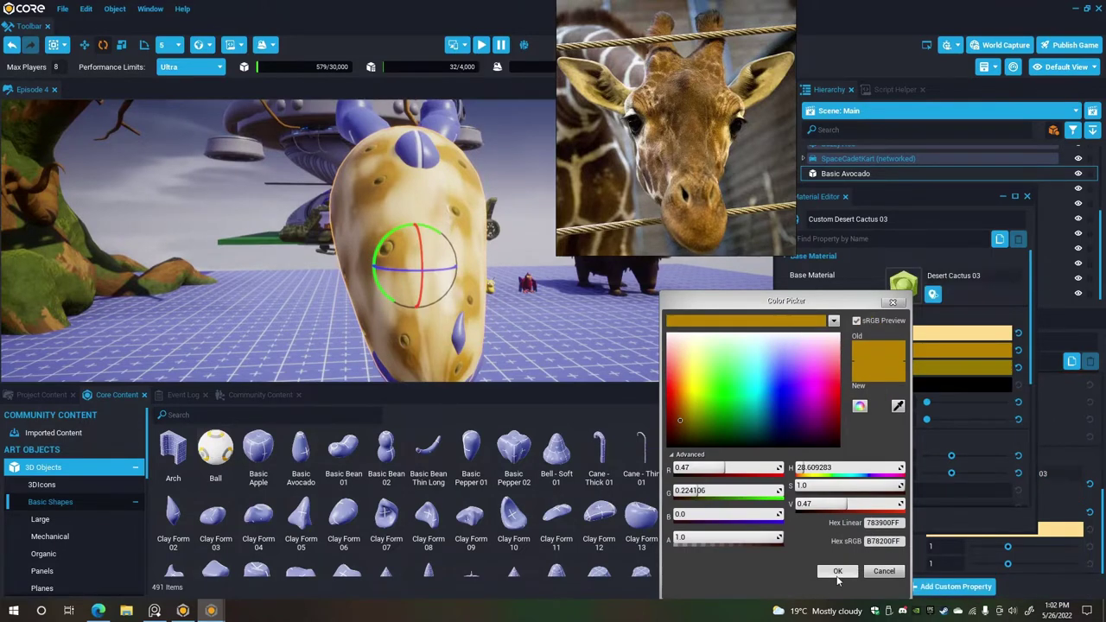
click(836, 571)
click(964, 368)
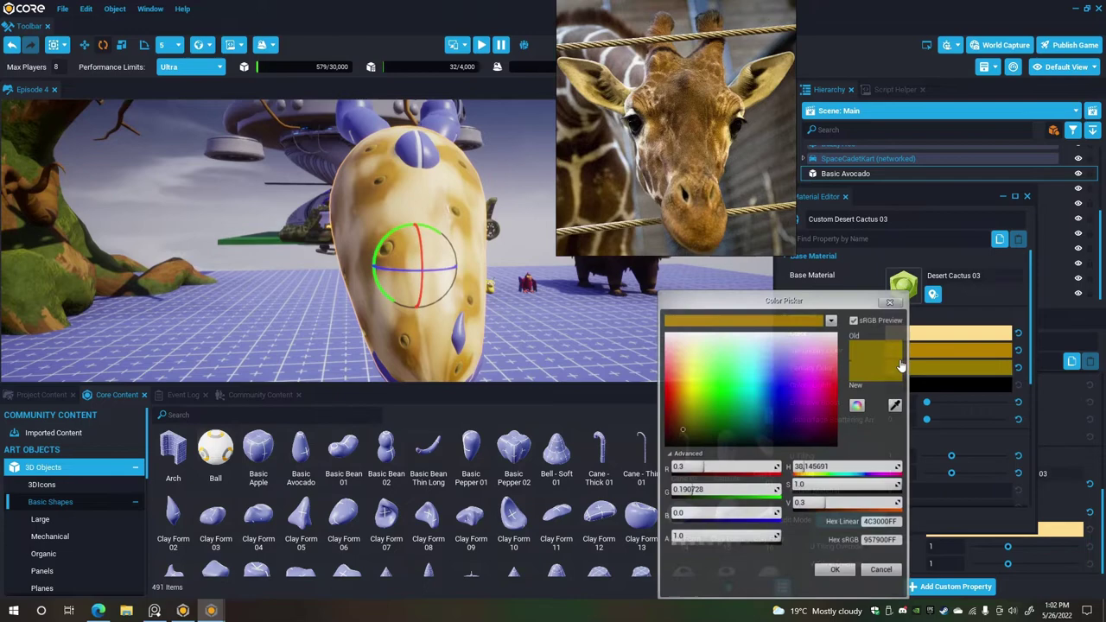
click(765, 323)
click(837, 571)
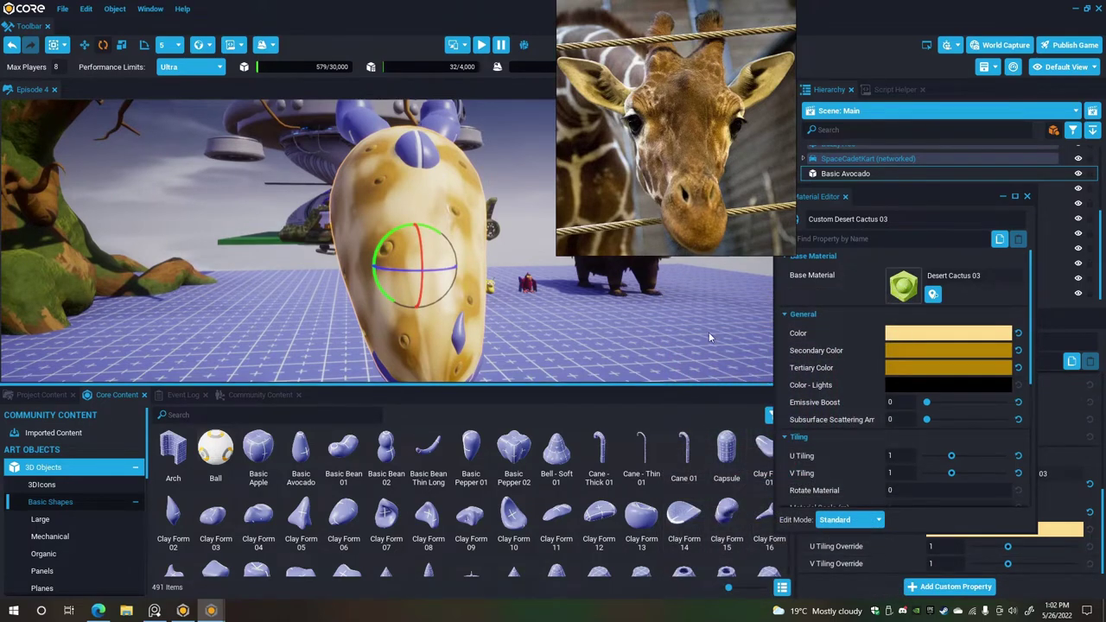
Darken the Tertiary Color to a deep brown, sRGB hex 5B3500, and save that brown as a colour swatch.
click(951, 369)
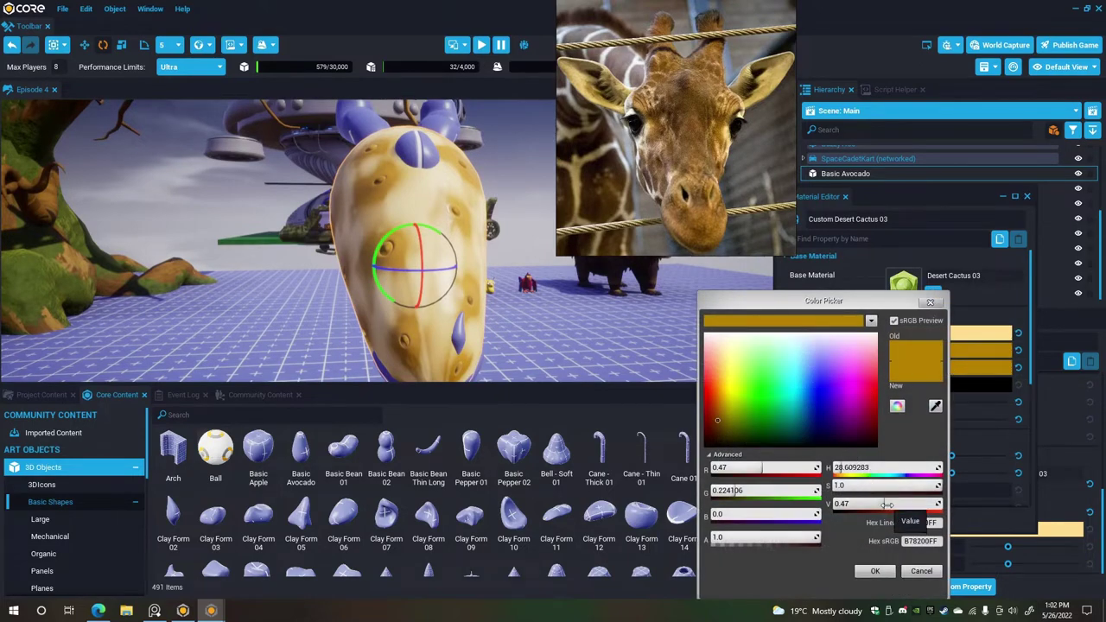
drag(886, 505, 853, 505)
drag(734, 467, 744, 467)
drag(862, 504, 843, 504)
click(874, 572)
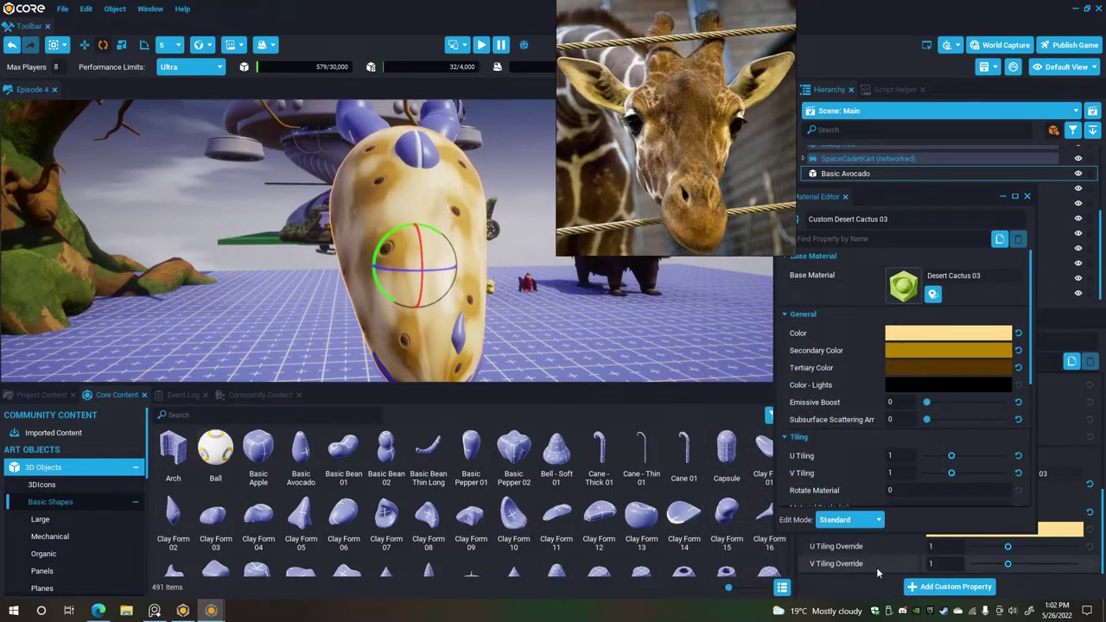
click(944, 368)
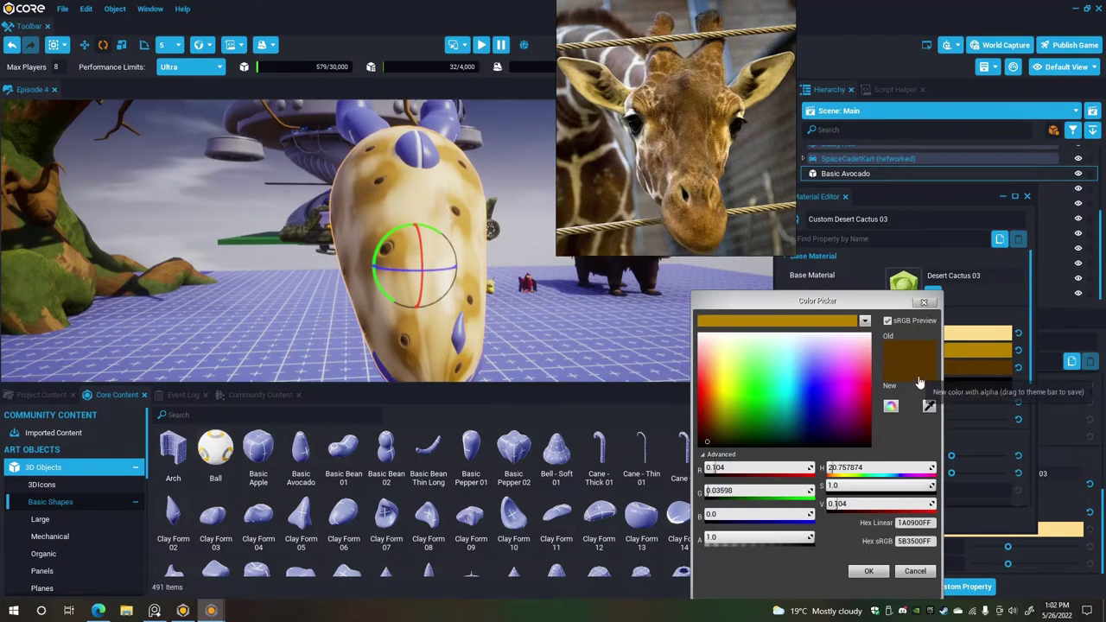
drag(917, 375, 866, 325)
click(868, 571)
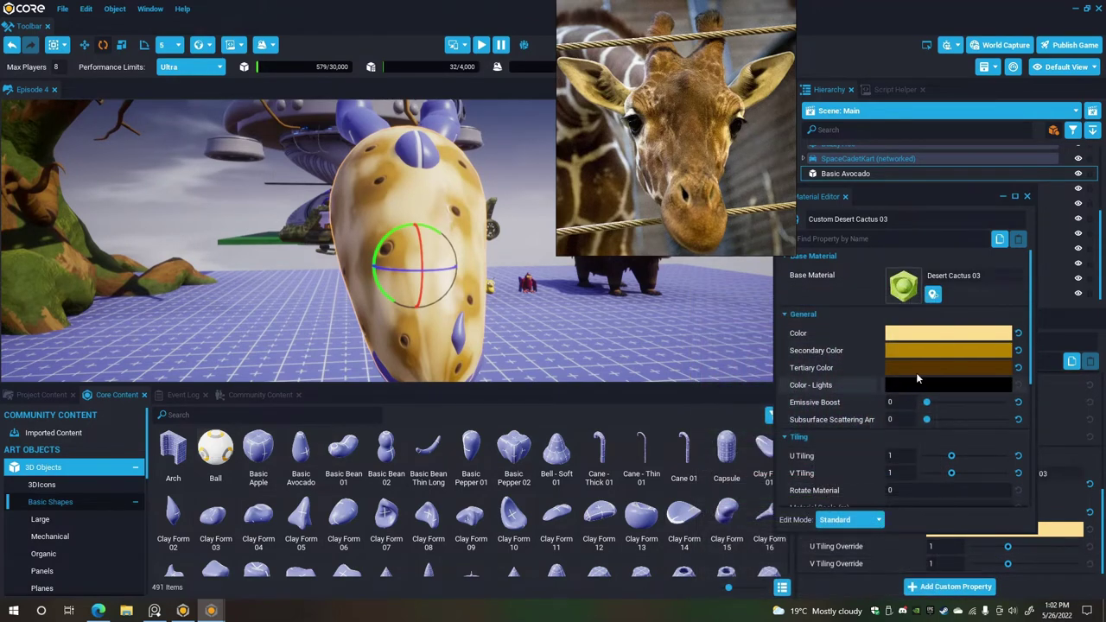
Apply the saved deep brown, sRGB hex 5B3500, to the Secondary Color, check the head and close the material editor.
click(915, 350)
click(787, 332)
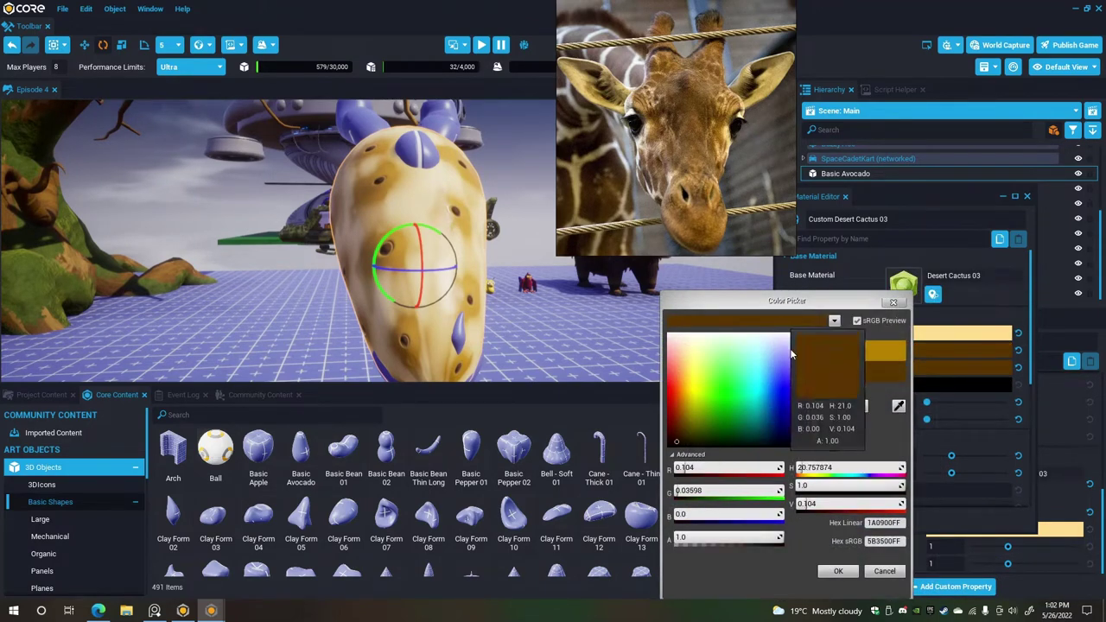
click(840, 573)
right_drag(514, 337, 492, 309)
alt+drag(493, 316, 545, 344)
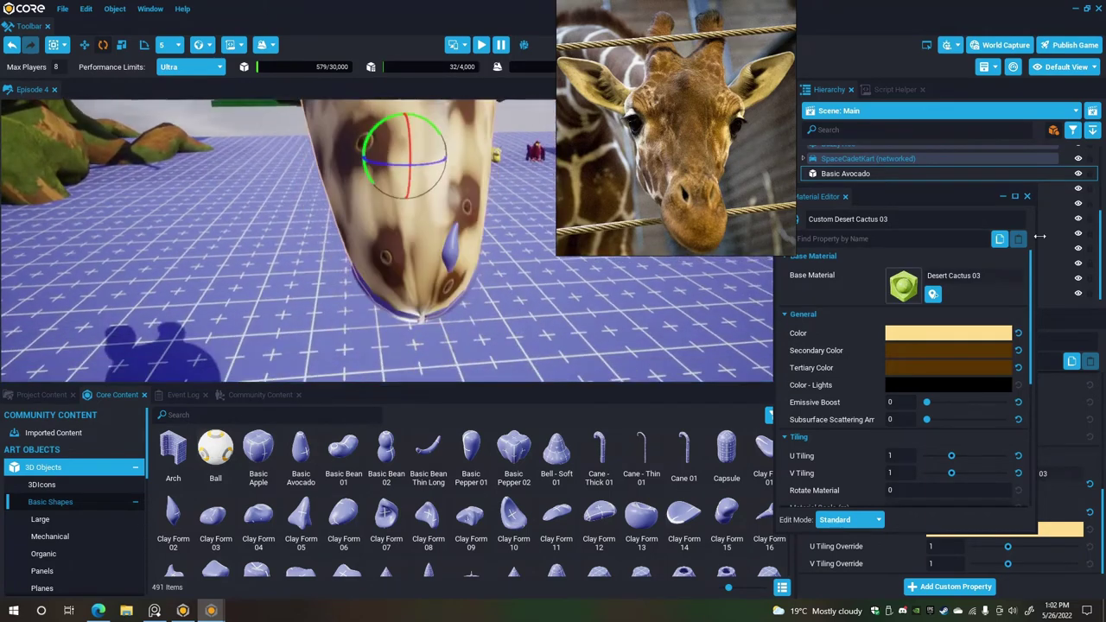
click(1028, 197)
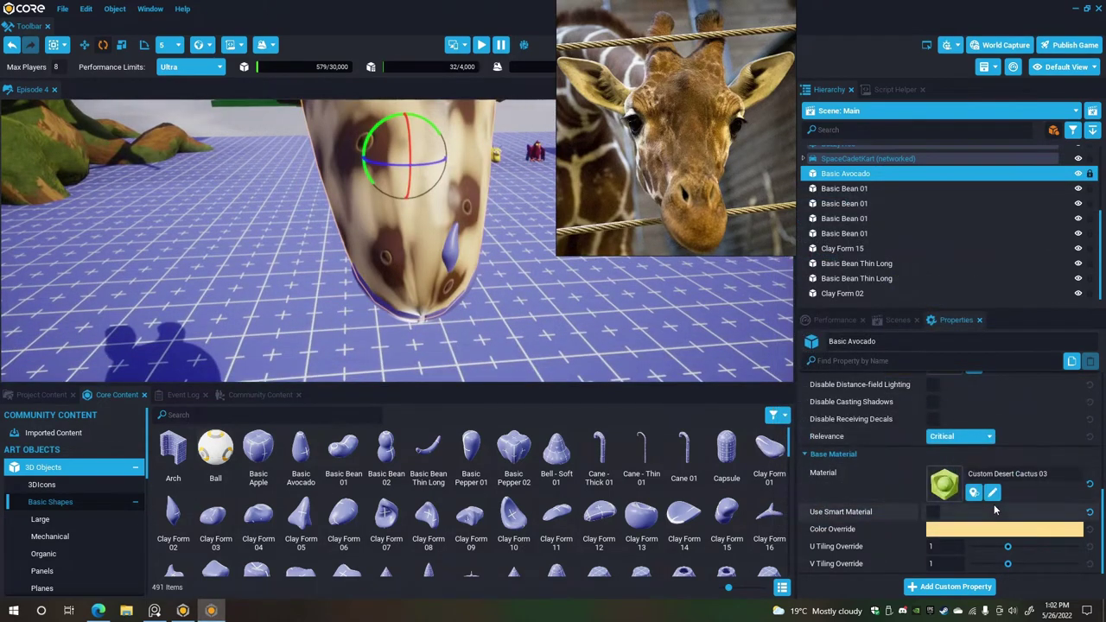
Try different U and V Tiling Override values on the head, including U at 13, and return both to 1.
drag(1008, 547, 1002, 563)
key(s)
right_drag(692, 313, 692, 316)
drag(1003, 550, 922, 546)
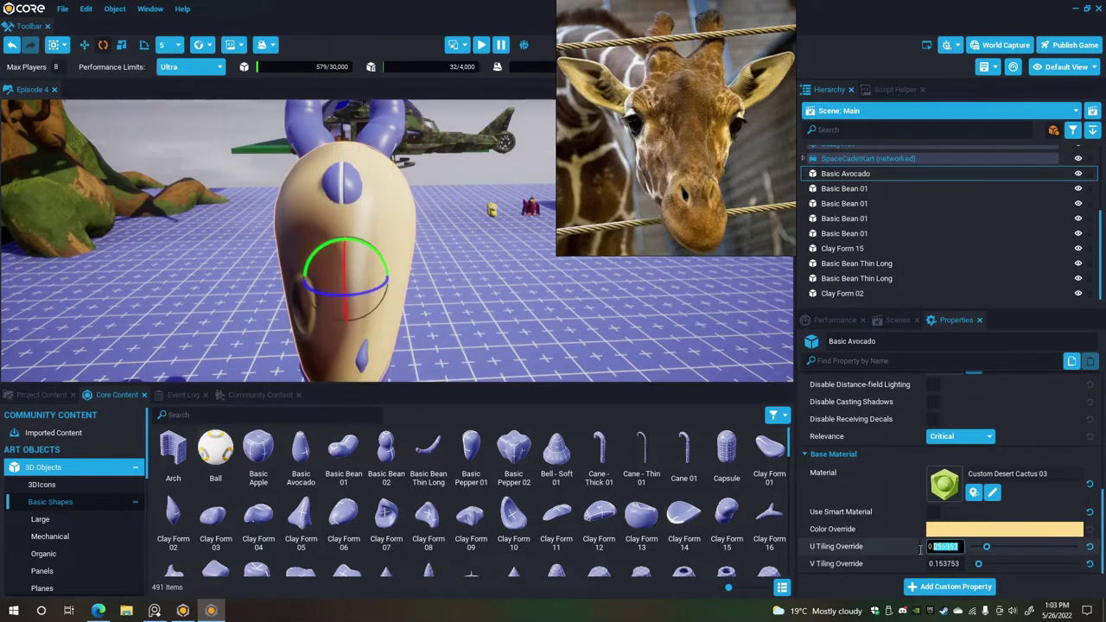
text(13)
click(957, 564)
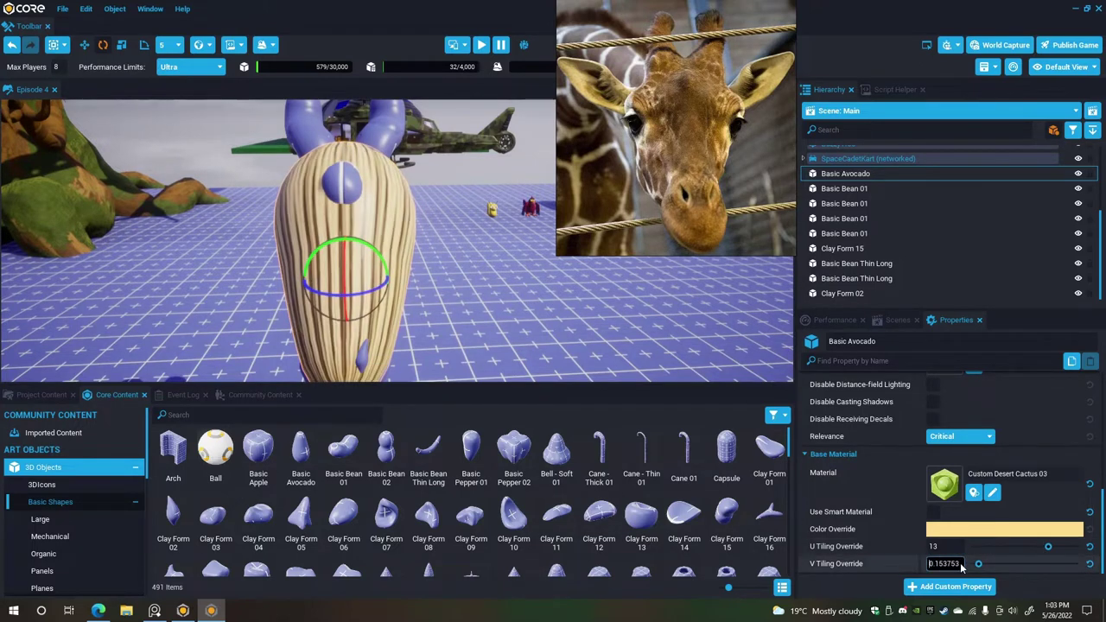
text(14)
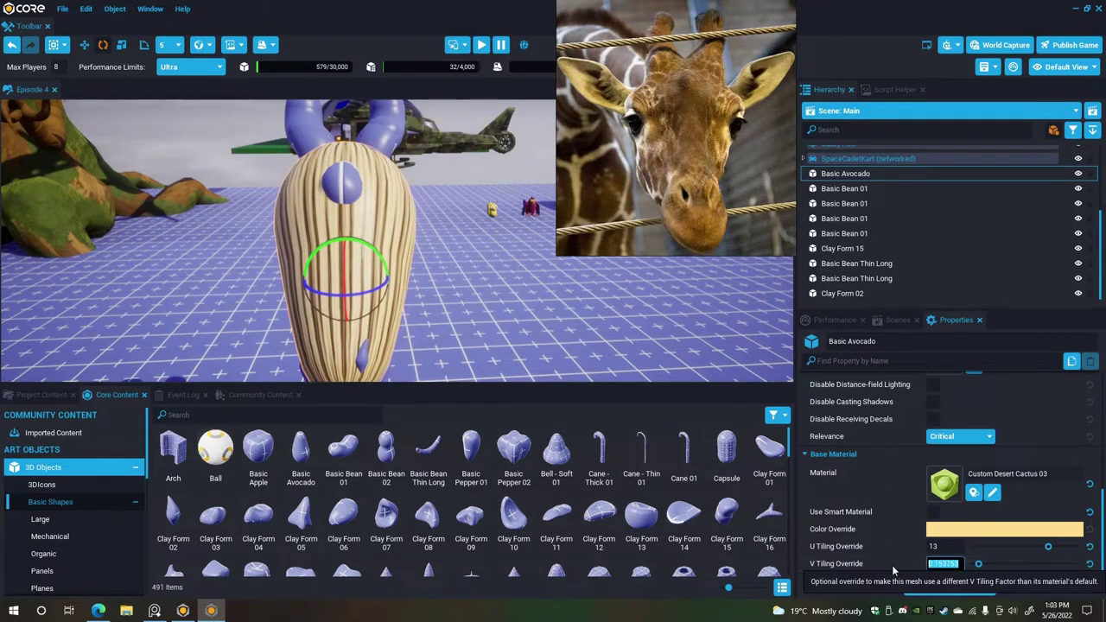
text(1)
click(956, 547)
text(1)
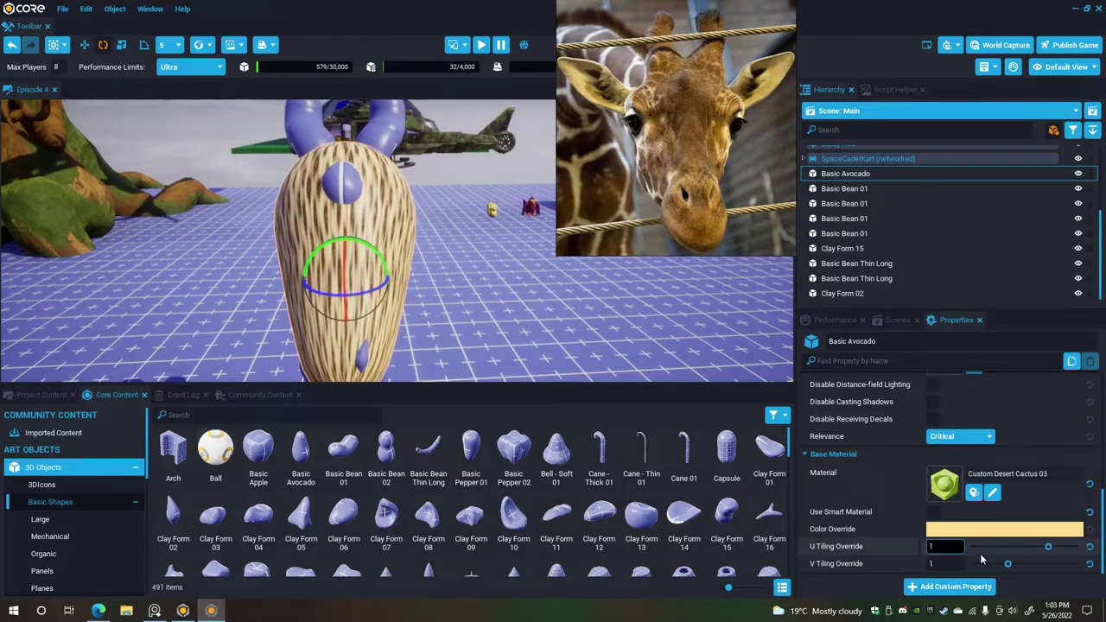
key(Return)
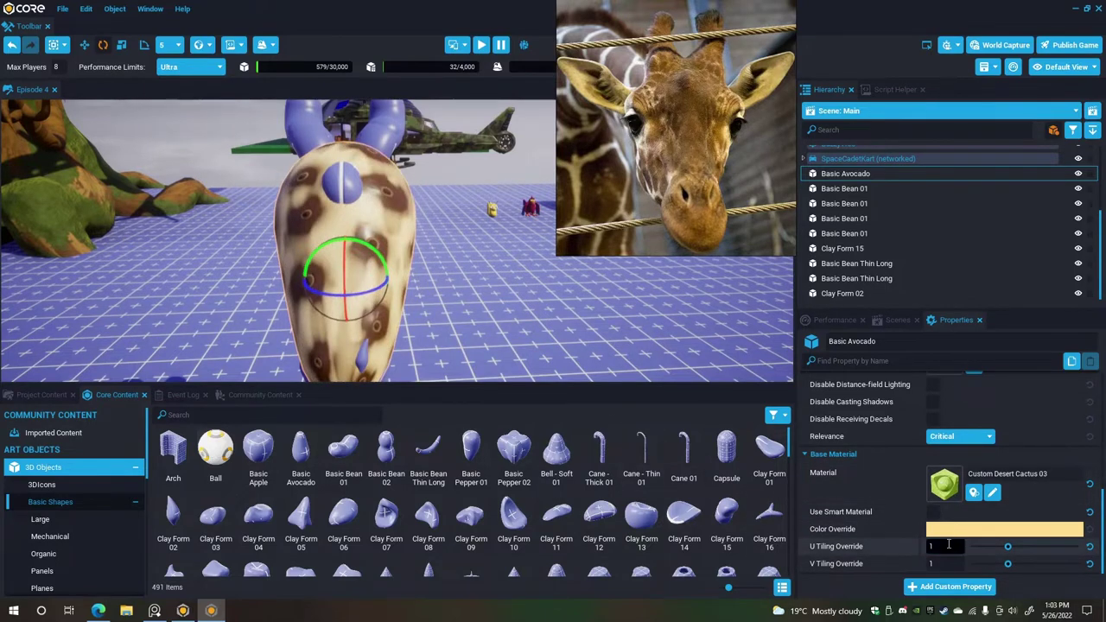
Set the head's U Tiling Override and V Tiling Override to 0.8.
text(.8)
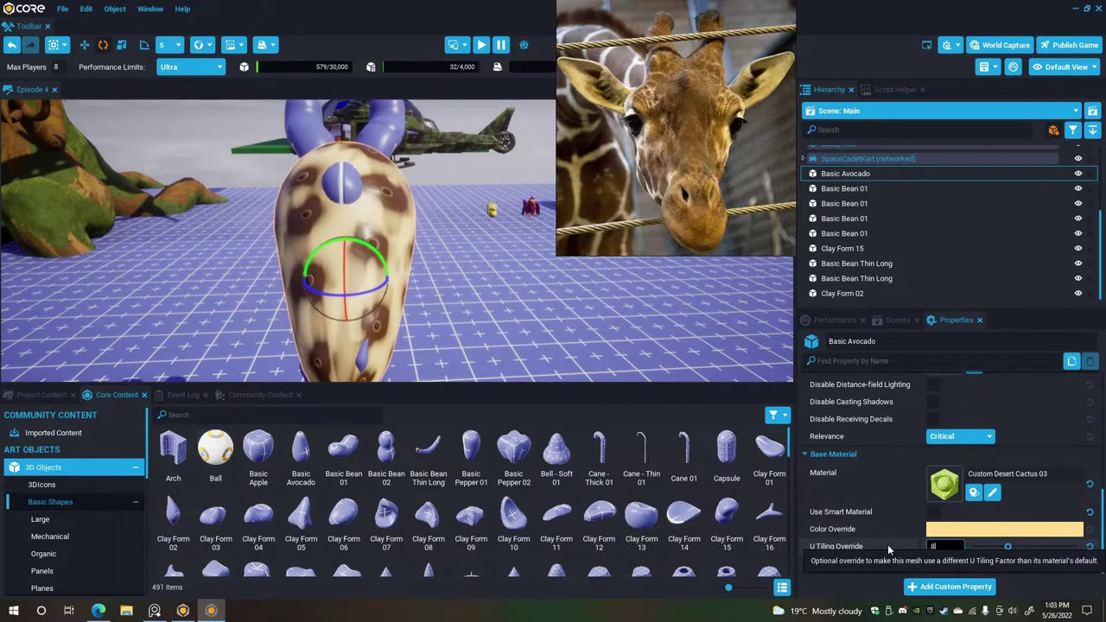
click(955, 565)
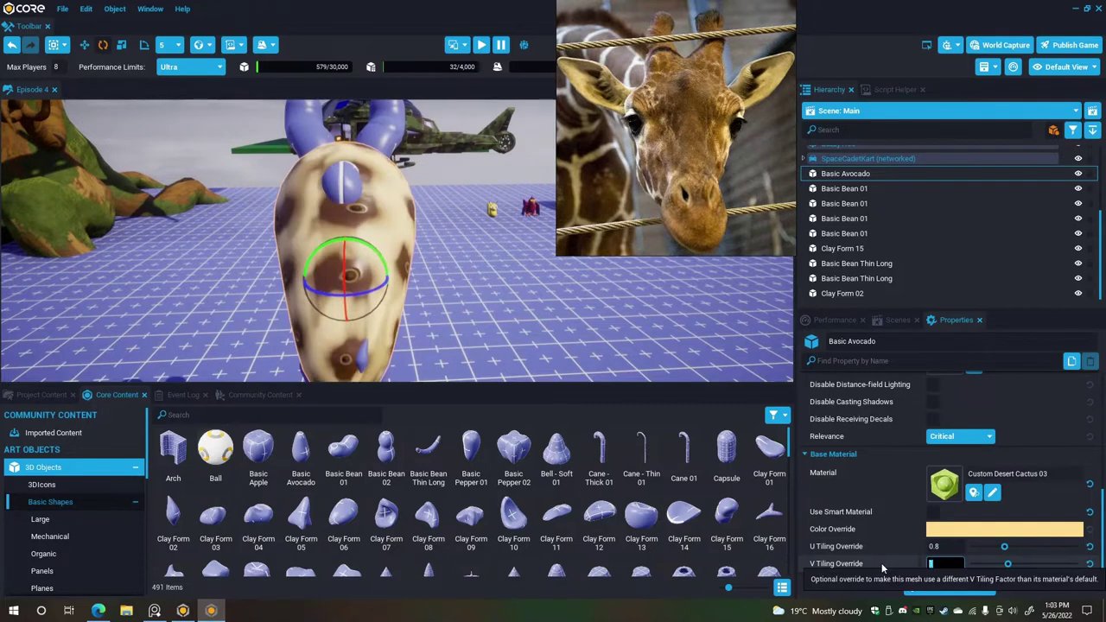
text(0.8)
key(Return)
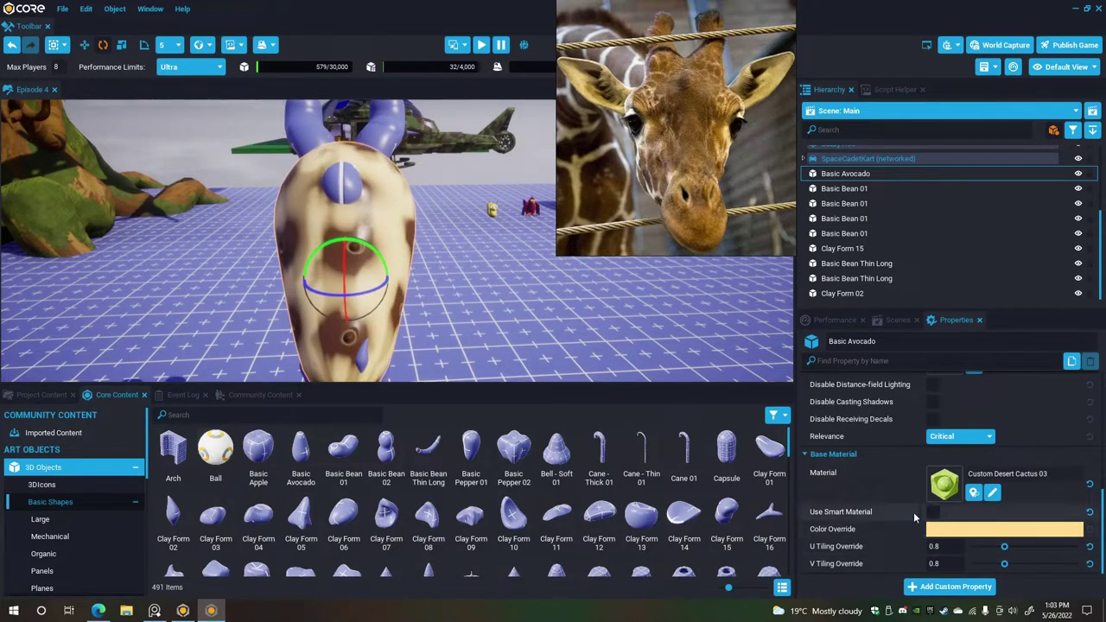
Examine the brown spot pattern on the head from several distances and compare it with the giraffe photo.
mouse_move(390, 307)
right_down()
mouse_move(346, 315)
mouse_move(390, 307)
right_up()
key(d)
alt+drag(388, 302, 508, 333)
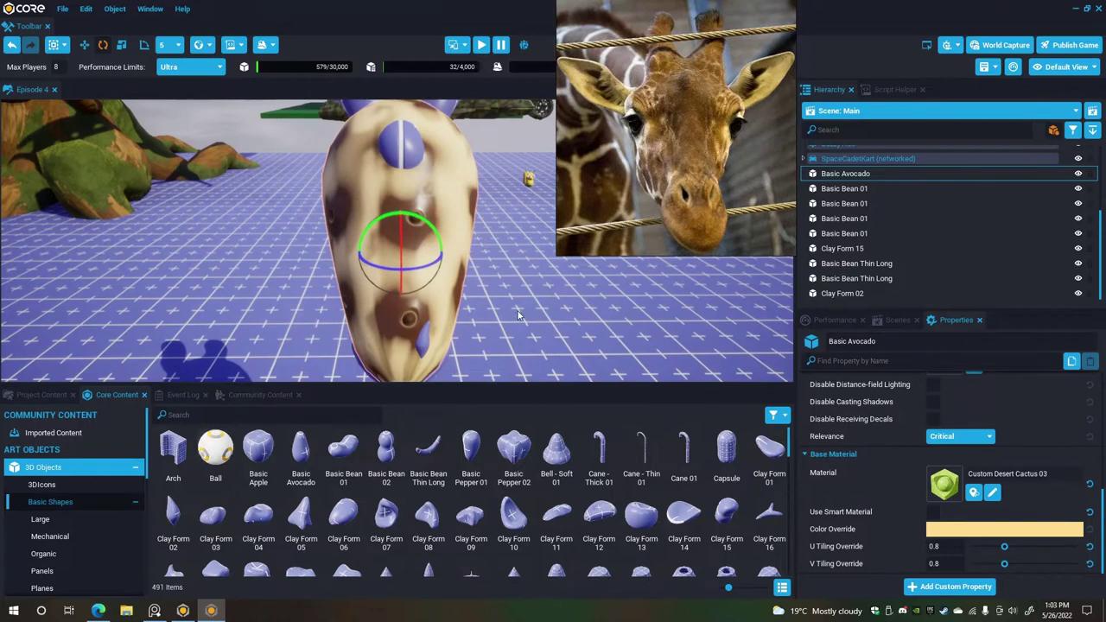
key(s)
right_drag(519, 311, 523, 289)
key(q)
click(510, 284)
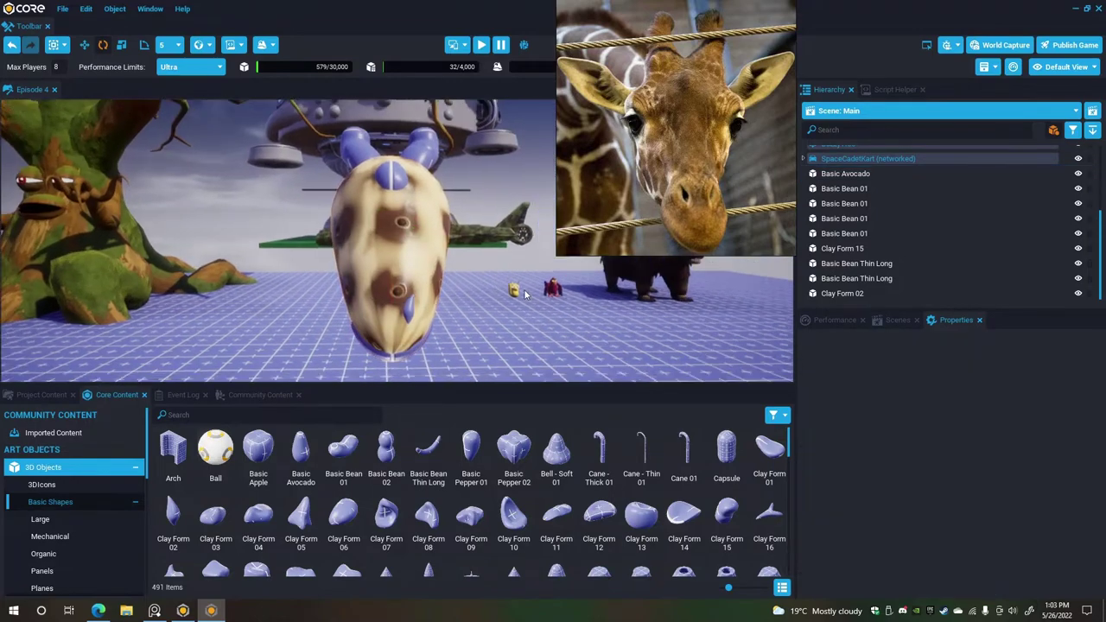
alt+drag(525, 294, 506, 316)
scroll(507, 316, up, 3)
scroll(507, 316, up, 3)
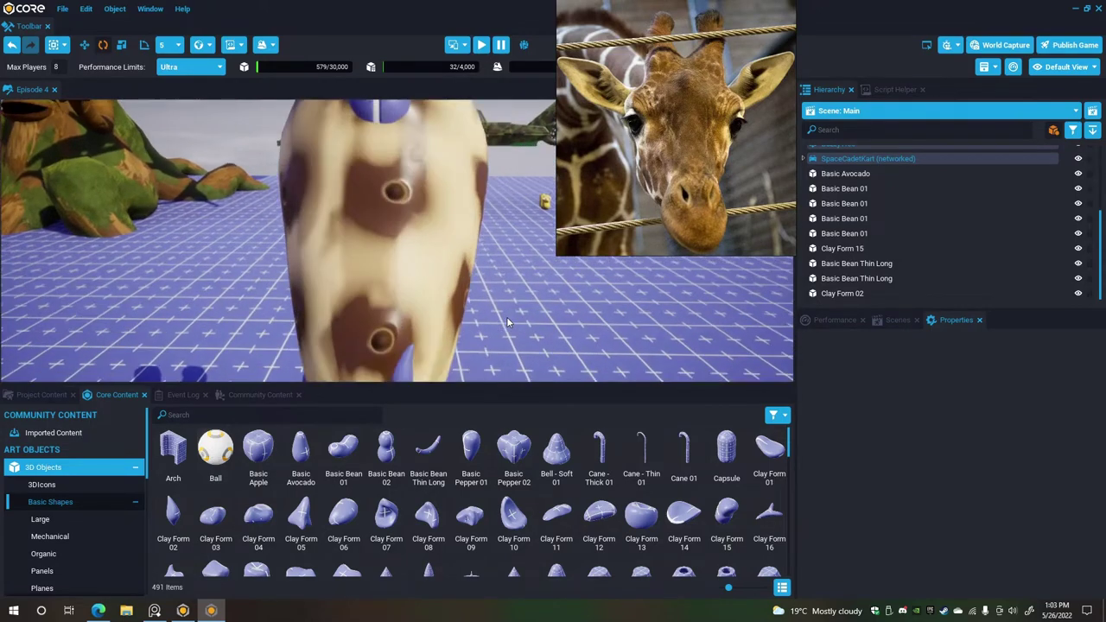
scroll(506, 316, up, 2)
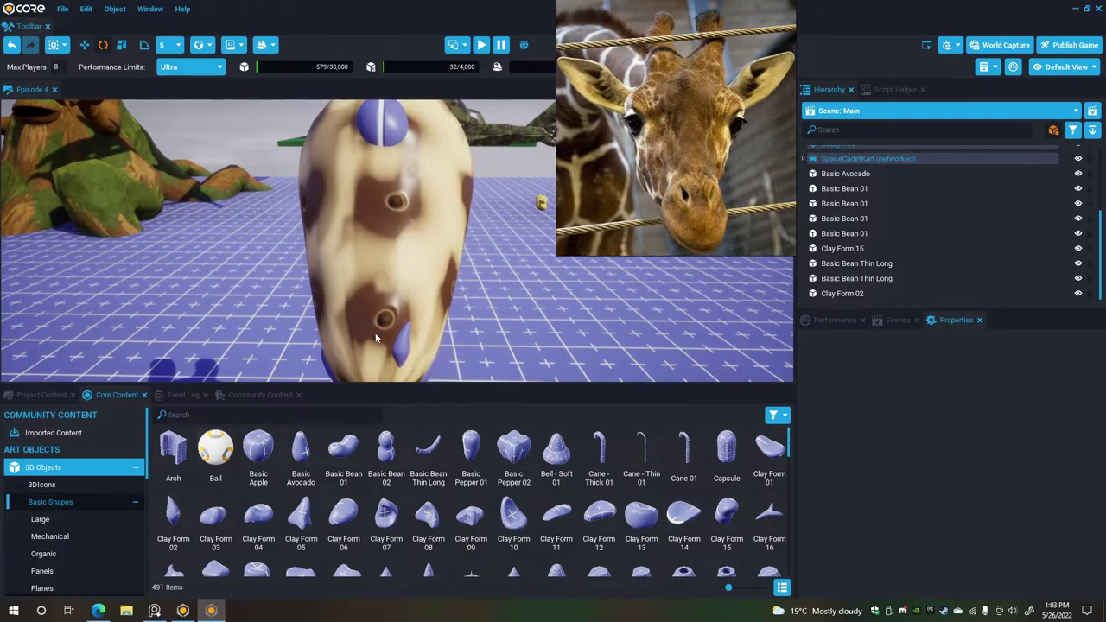
Set the head's U Tiling Override back to 1.
click(370, 300)
click(937, 550)
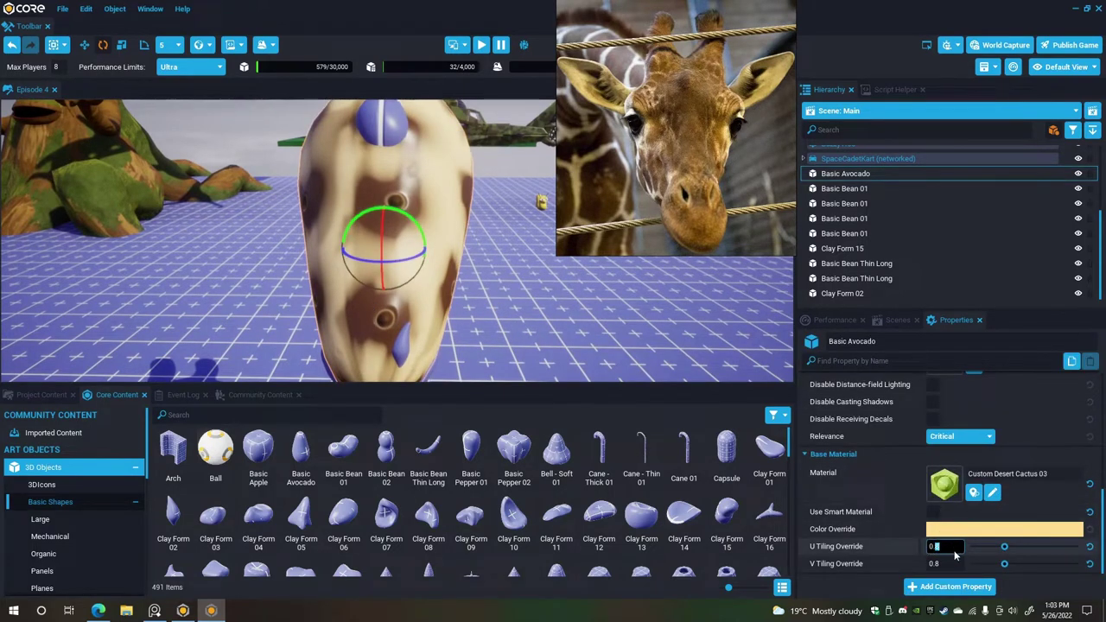
text(1)
key(Return)
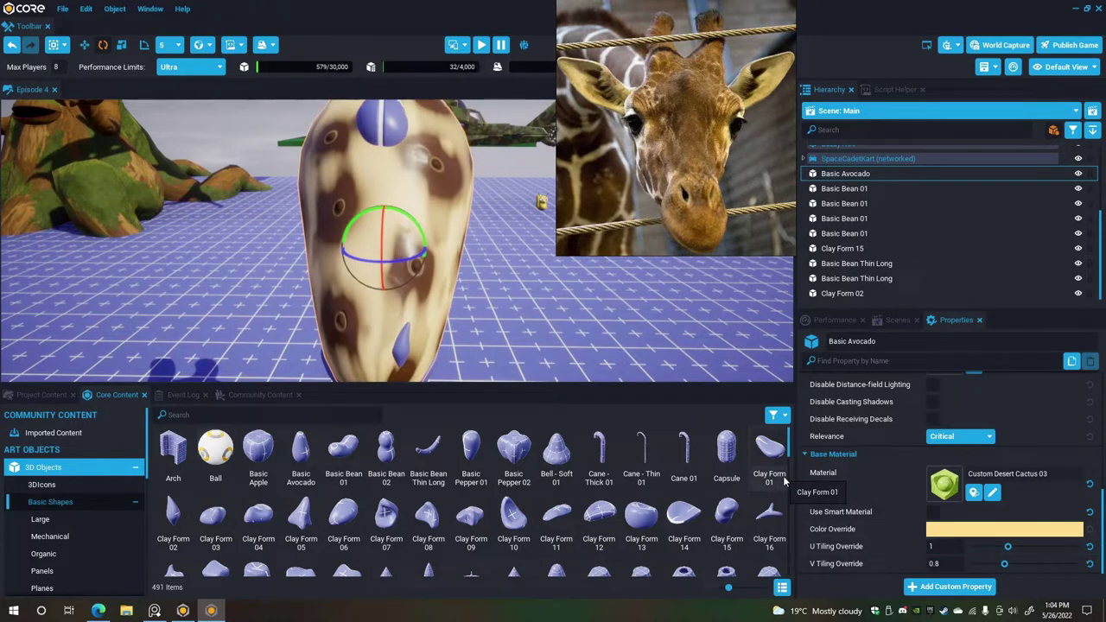
Inspect the placement of the spots on the snout and the upper head from near and far.
click(526, 297)
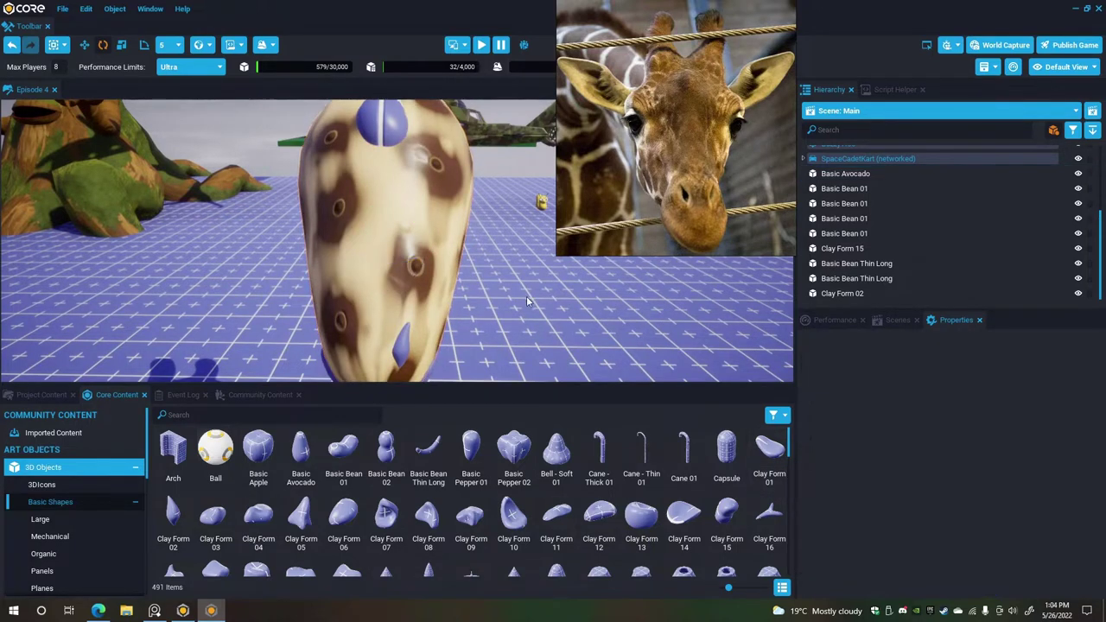
right_drag(437, 291, 610, 287)
alt+drag(610, 286, 423, 292)
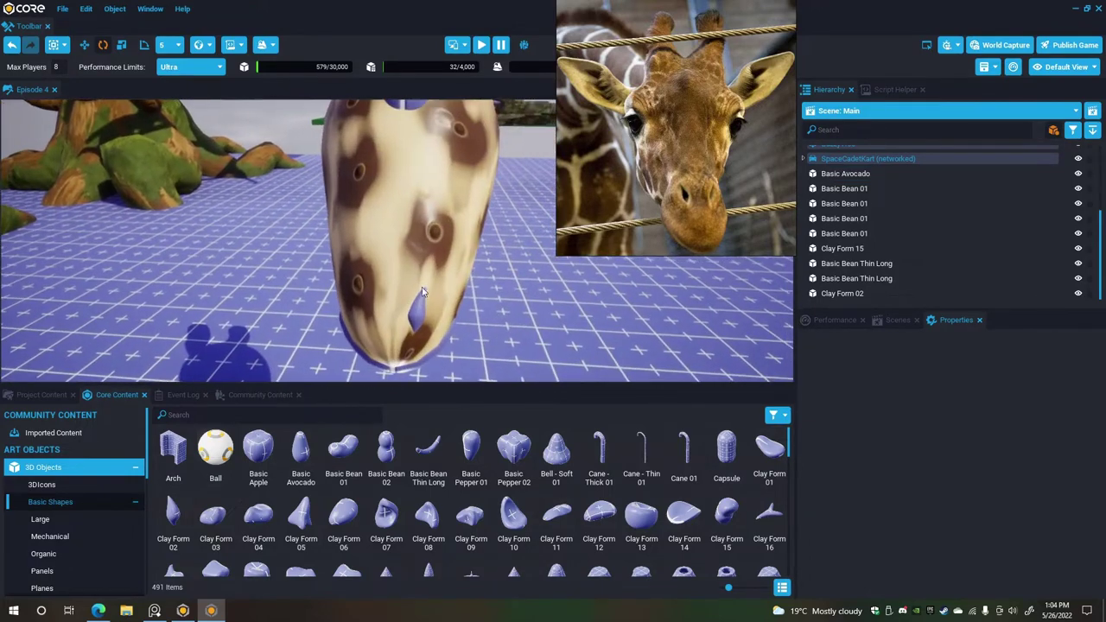
click(436, 248)
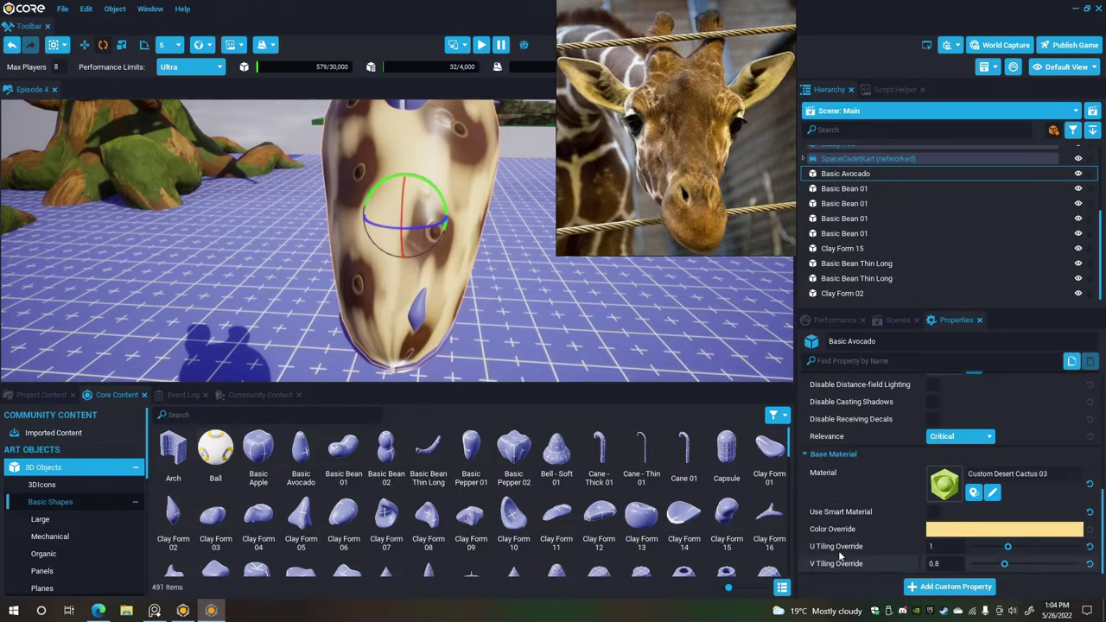
right_drag(554, 343, 556, 330)
scroll(556, 330, down, 4)
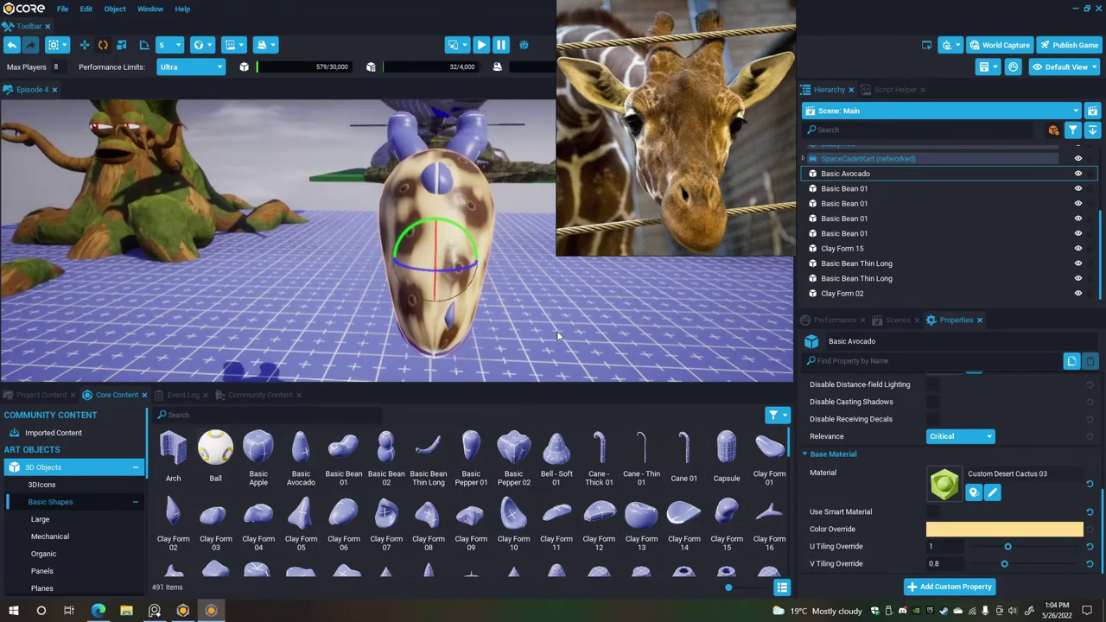
scroll(558, 332, up, 3)
click(561, 337)
mouse_move(547, 287)
right_down()
mouse_move(560, 251)
mouse_move(563, 273)
right_up()
Revert the head's Material, V Tiling Override and Use Smart Material settings to their defaults.
click(447, 304)
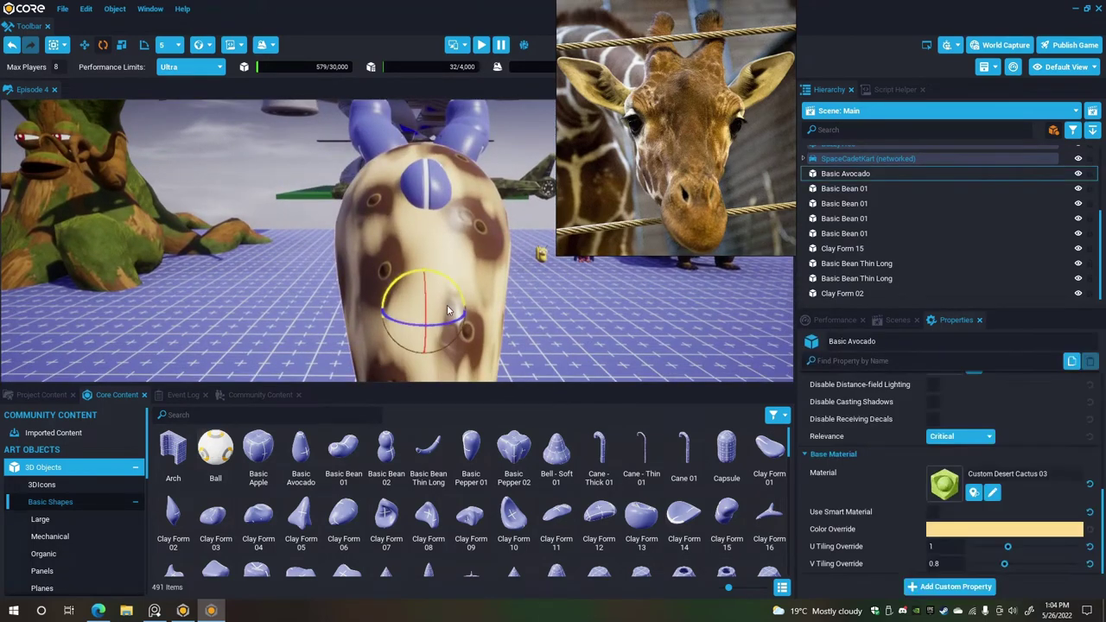
click(1089, 484)
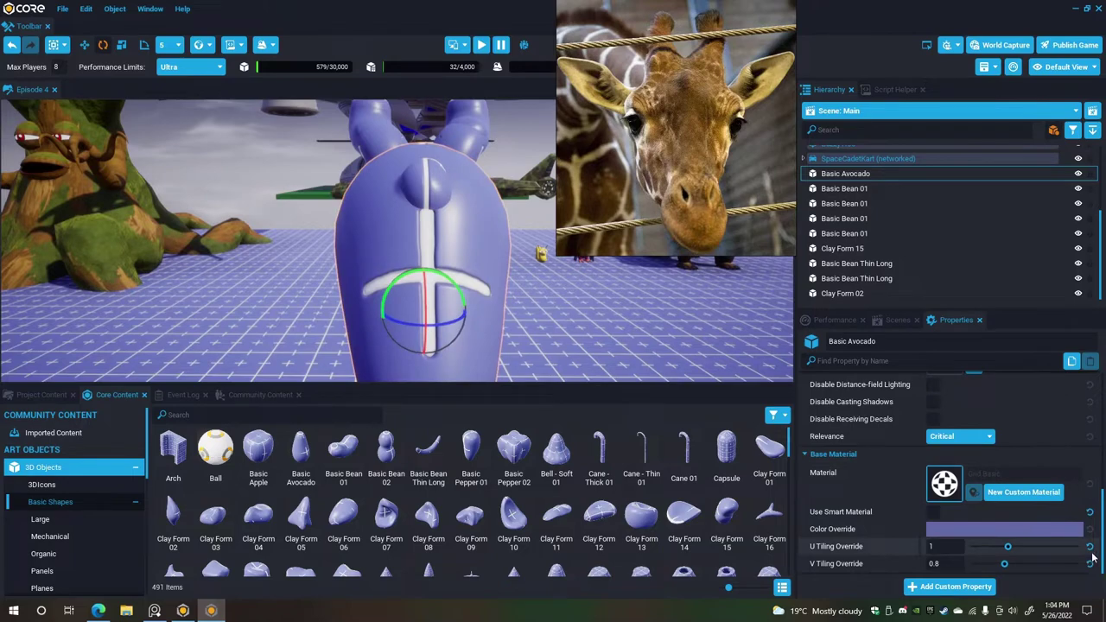
click(1089, 563)
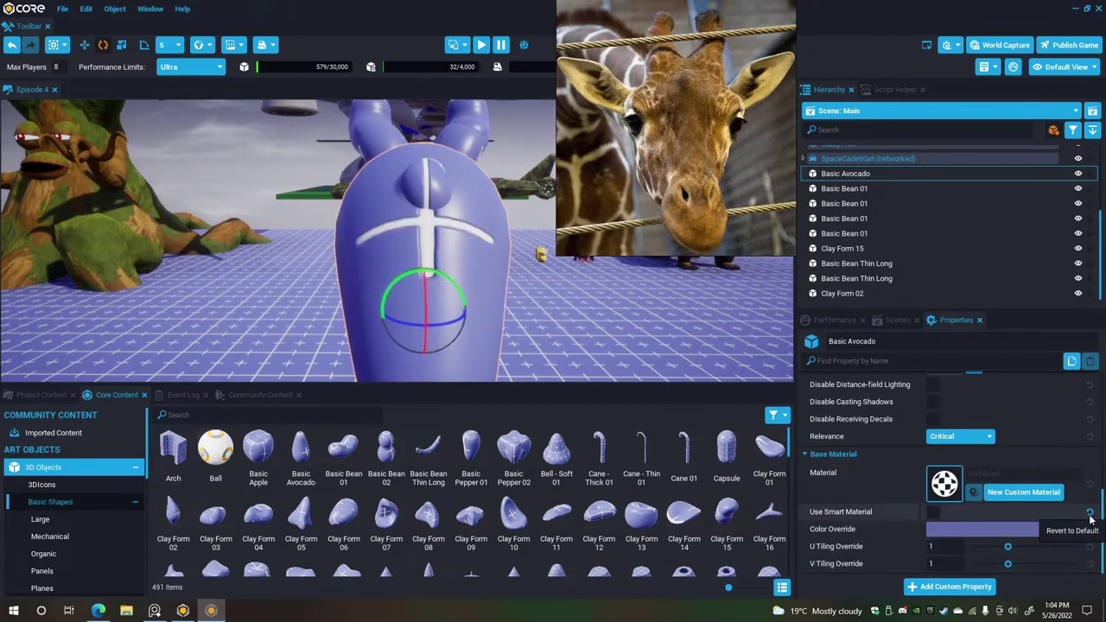
click(1089, 513)
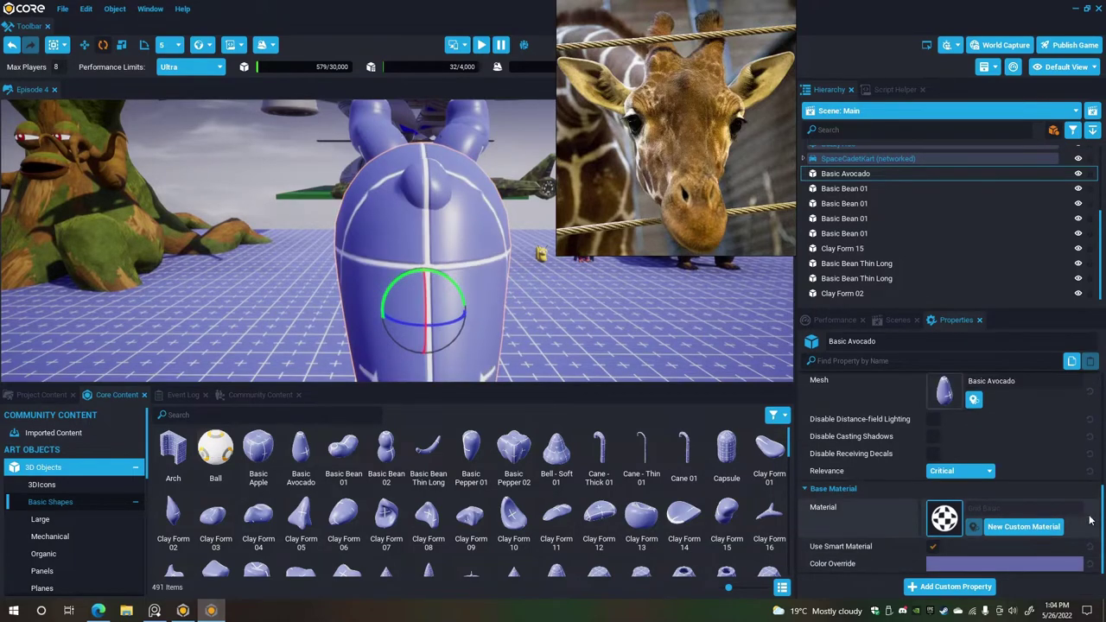
mouse_move(558, 337)
right_down()
mouse_move(575, 351)
mouse_move(550, 293)
mouse_move(557, 319)
right_up()
click(575, 351)
scroll(550, 293, up, 3)
scroll(557, 320, up, 3)
scroll(557, 319, down, 2)
scroll(557, 320, up, 1)
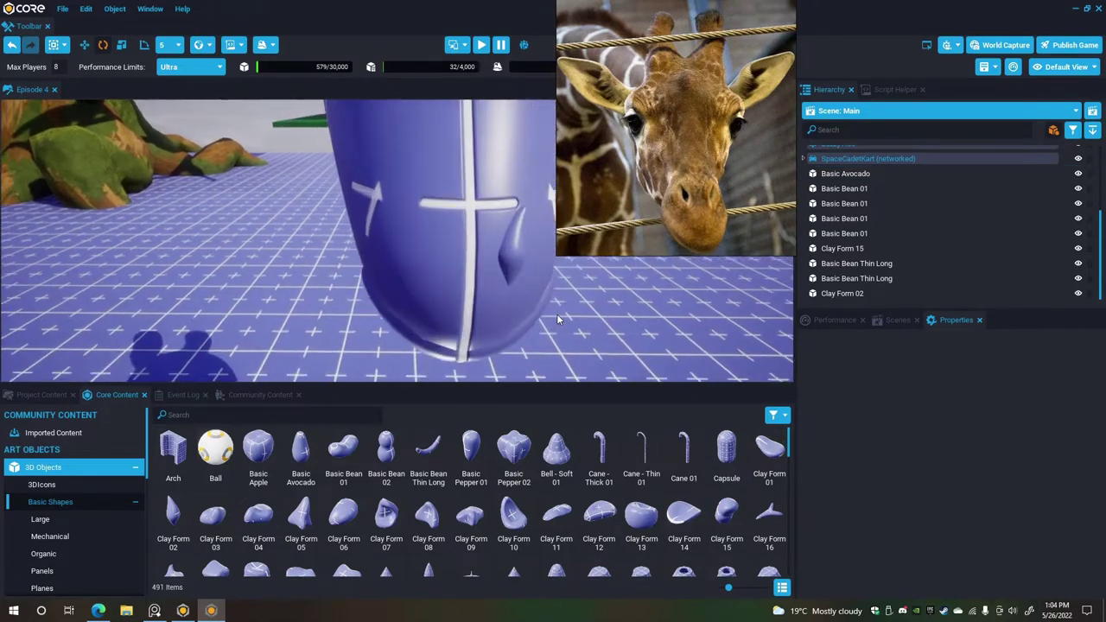
Duplicate the existing Clay Form 02 nostril on the snout and mirror the copy along the world-space X-axis.
drag(179, 513, 429, 254)
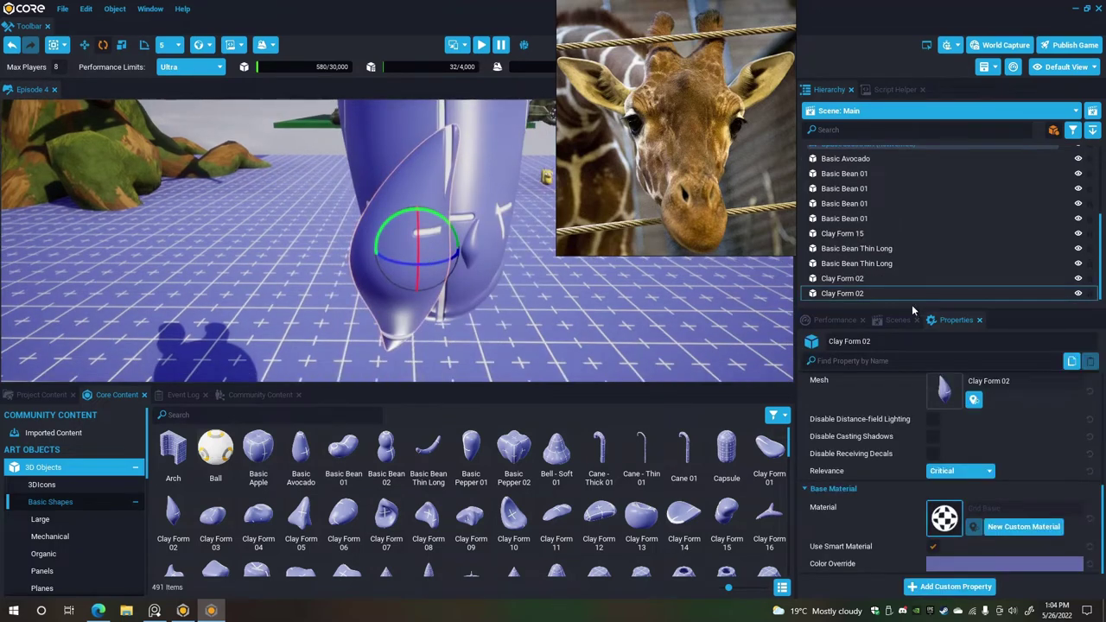
key(Delete)
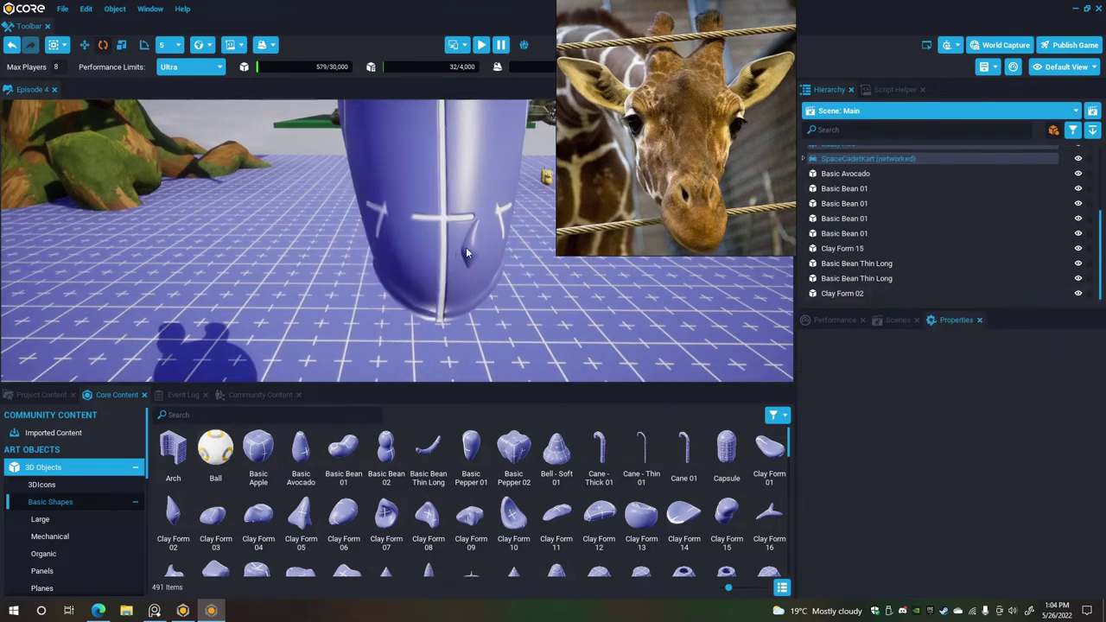
click(466, 247)
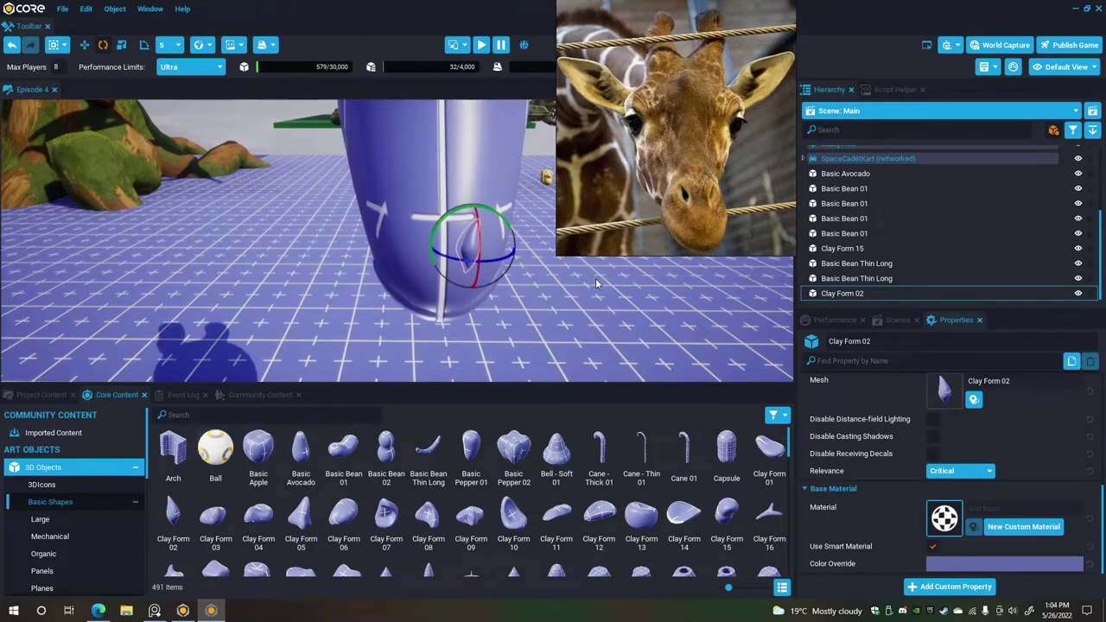
key(ctrl+d)
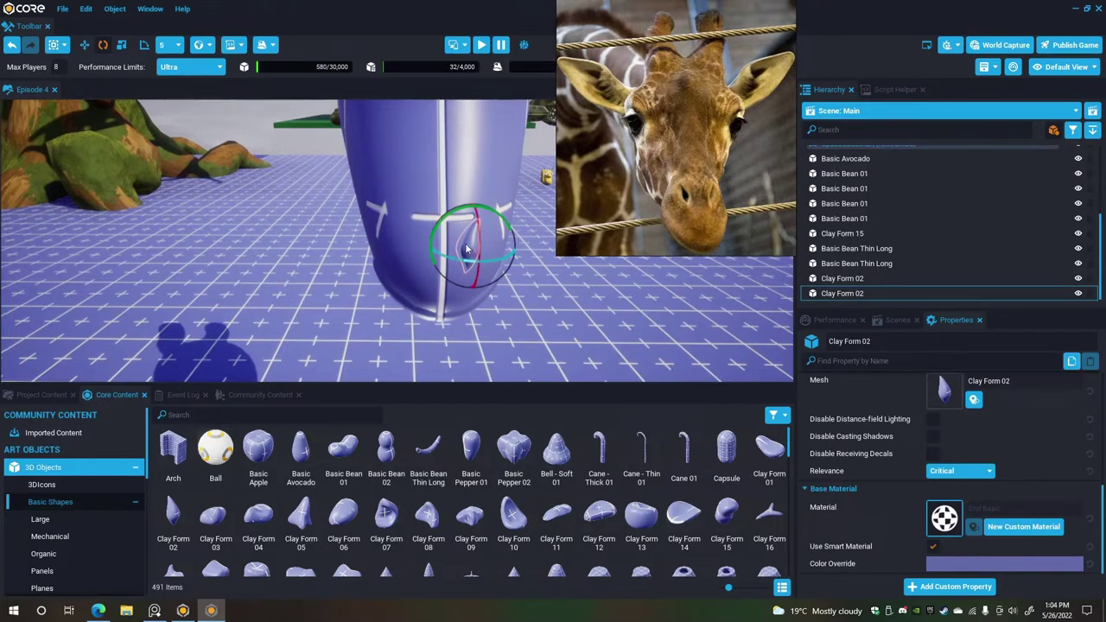
key(f)
right_click(323, 344)
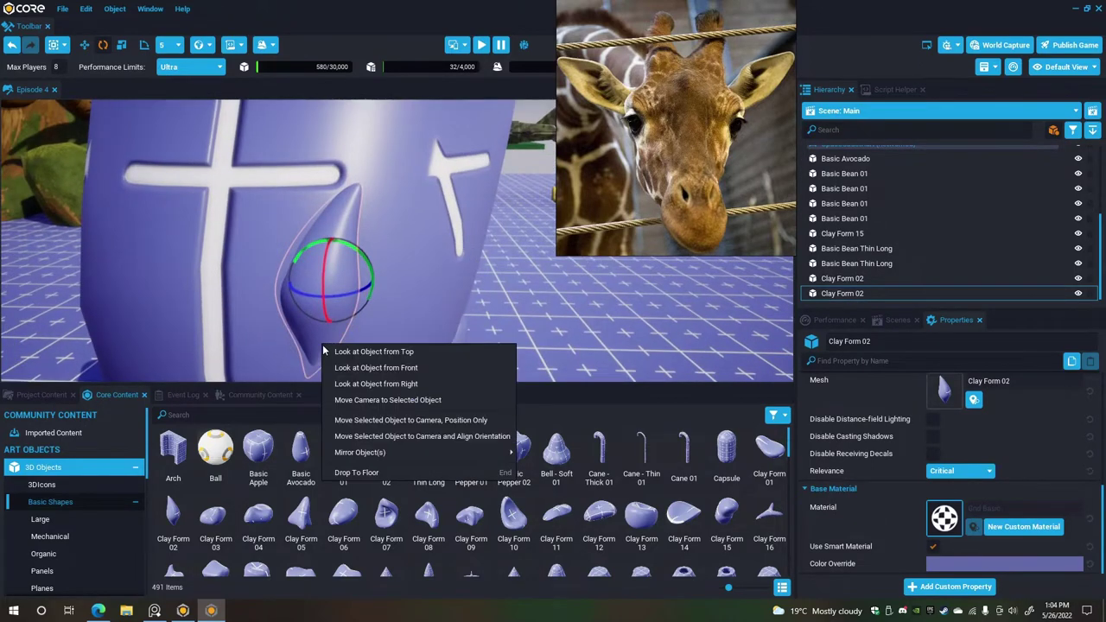
mouse_move(372, 453)
click(571, 452)
Set the mirrored nostril's Position X to 12.097 so it sits on the opposite side of the snout.
scroll(948, 401, down, 5)
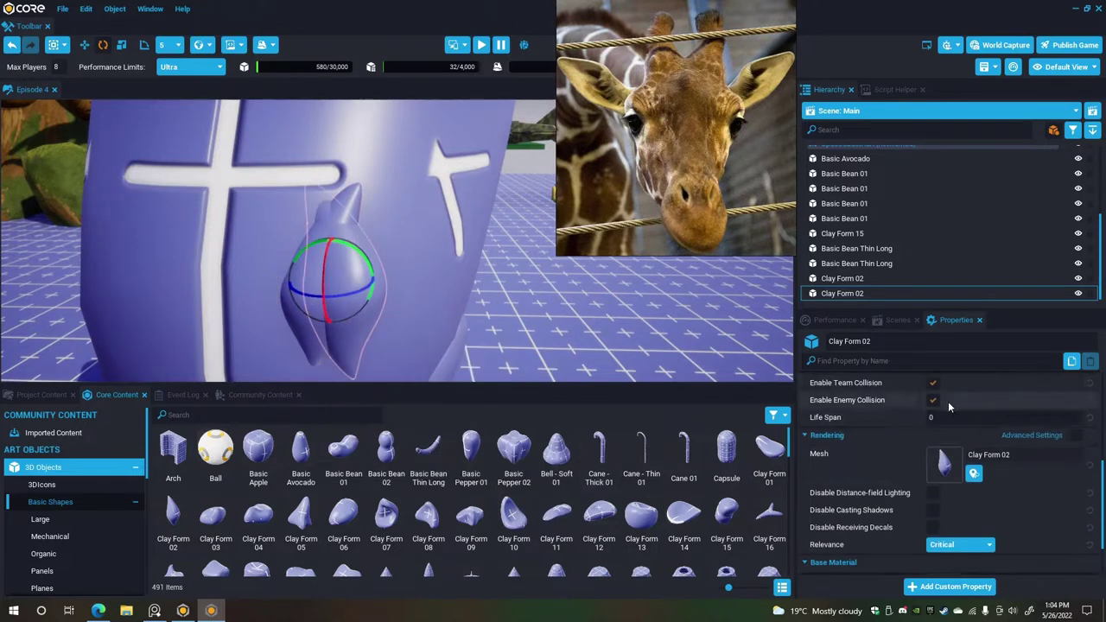
scroll(948, 405, up, 5)
click(951, 396)
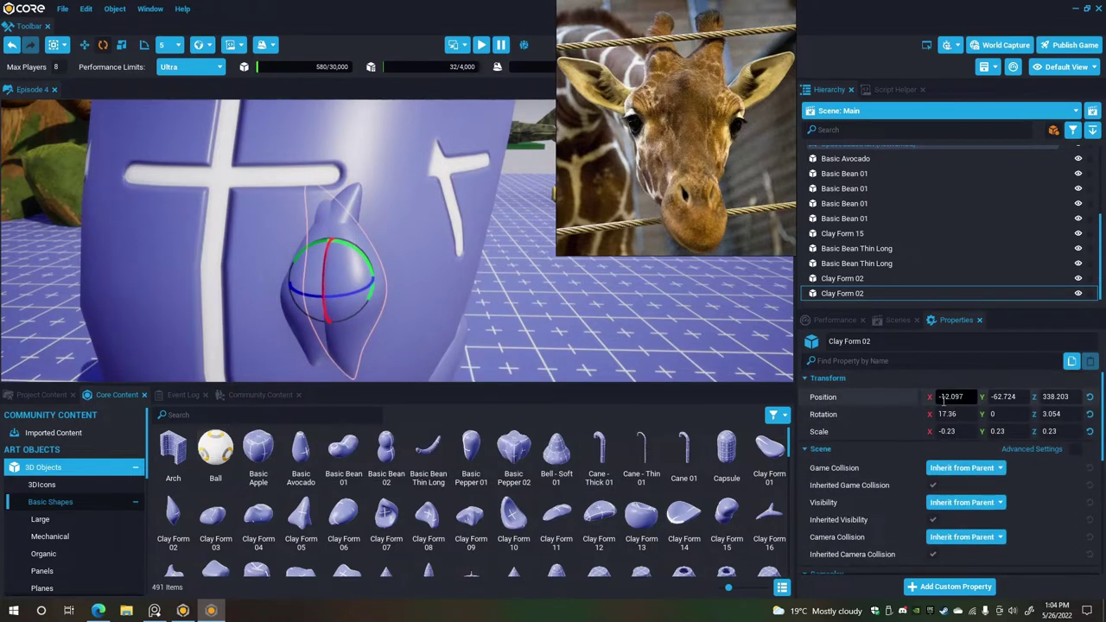
key(Delete)
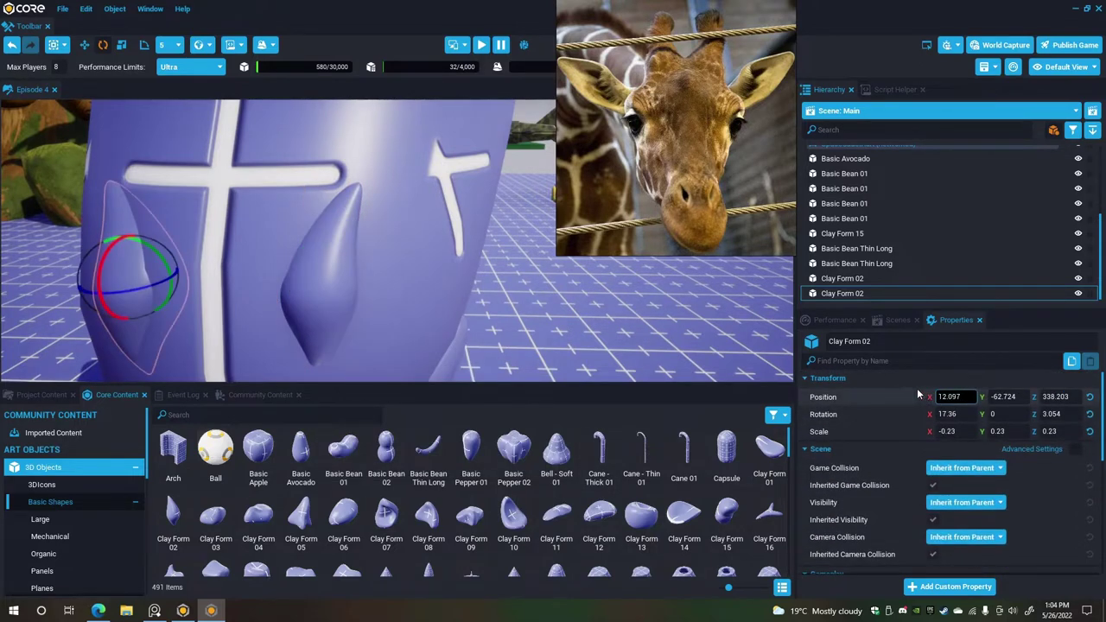
key(Return)
key(Escape)
scroll(337, 257, down, 8)
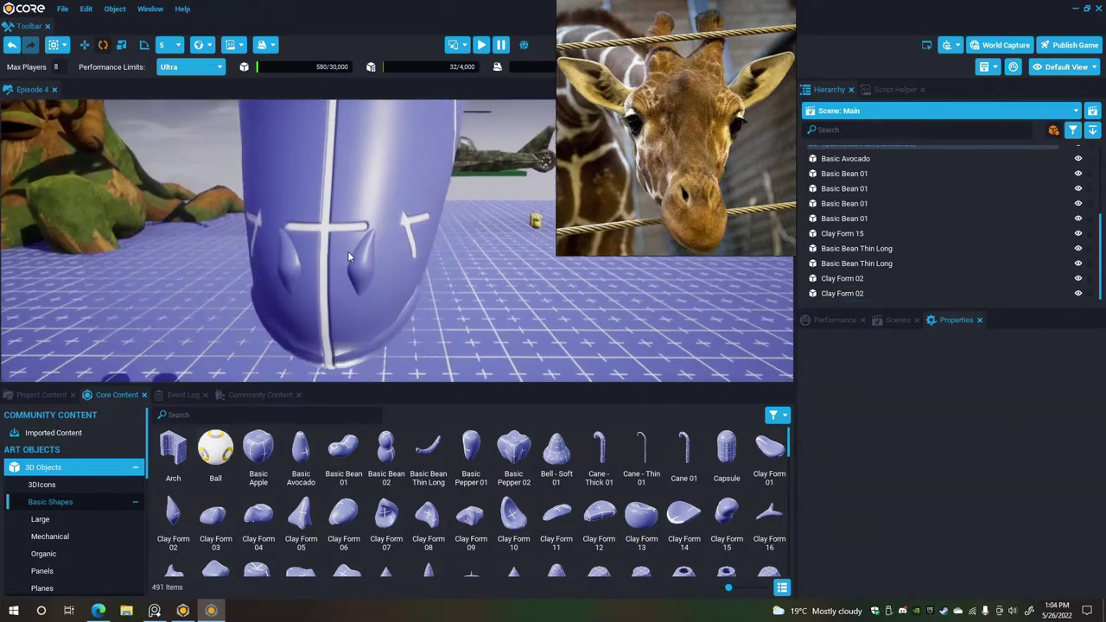
mouse_move(384, 257)
right_down()
mouse_move(362, 233)
mouse_move(370, 241)
right_up()
right_drag(376, 255, 400, 255)
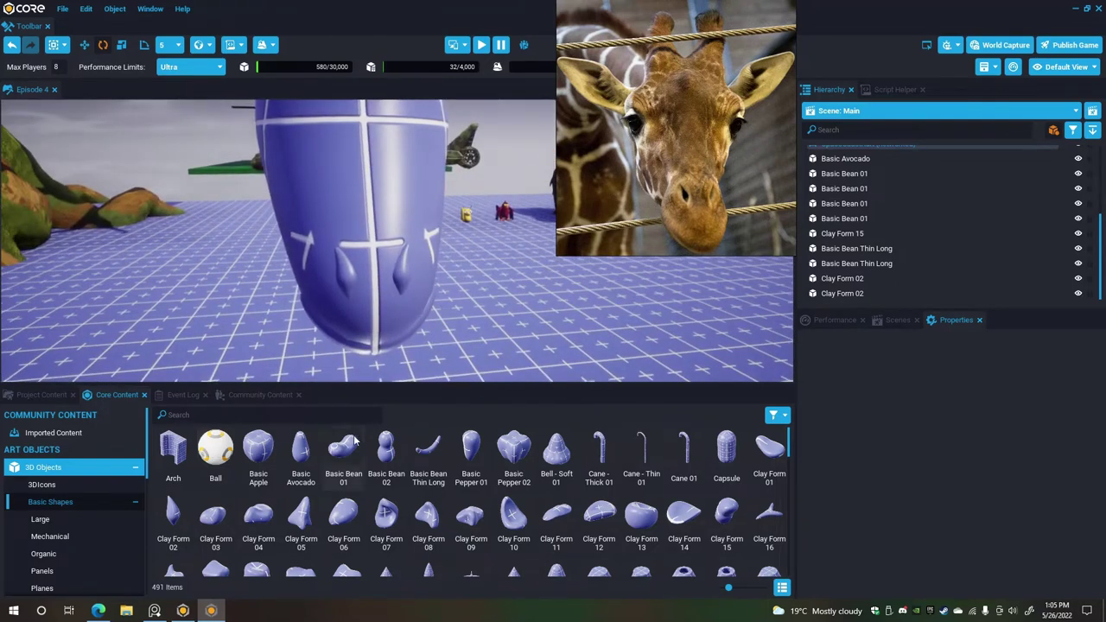
Place a Basic Bean 01 on the front of the snout and set its Z rotation to 90.
drag(343, 447, 299, 239)
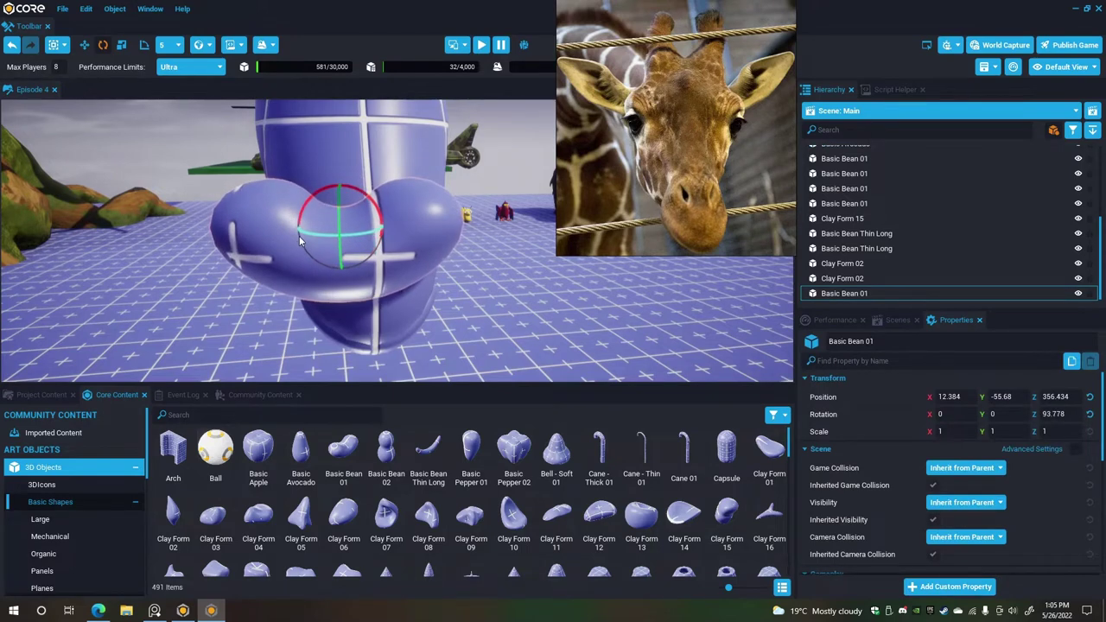
click(1055, 414)
text(90)
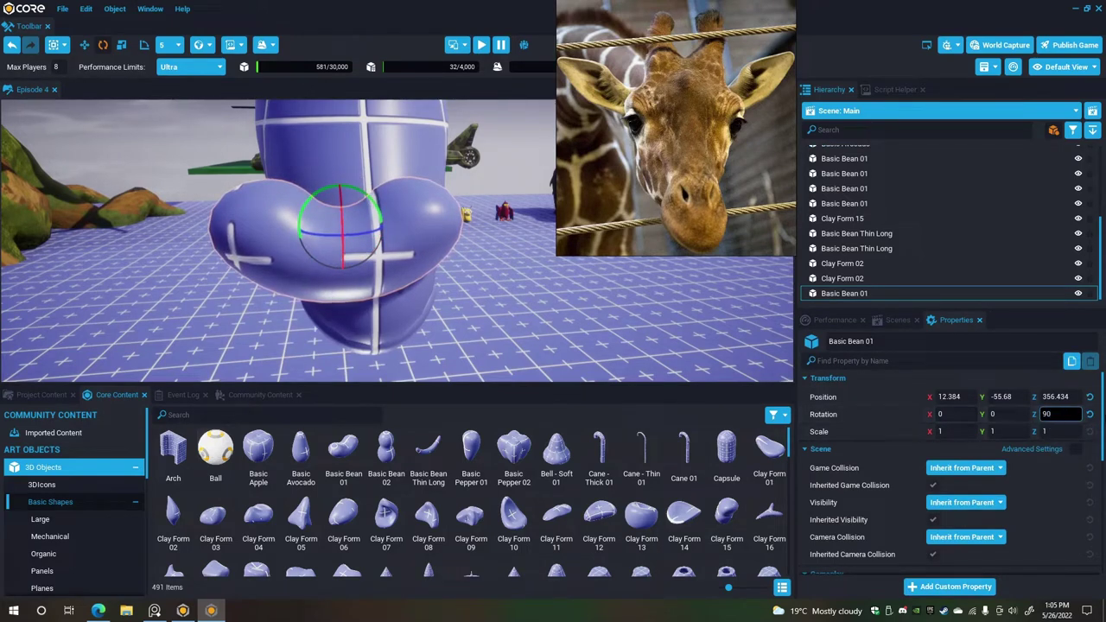
key(Return)
Mirror the new bean along the world-space Z-axis and scale it down uniformly to about 0.273.
right_click(421, 260)
mouse_move(462, 372)
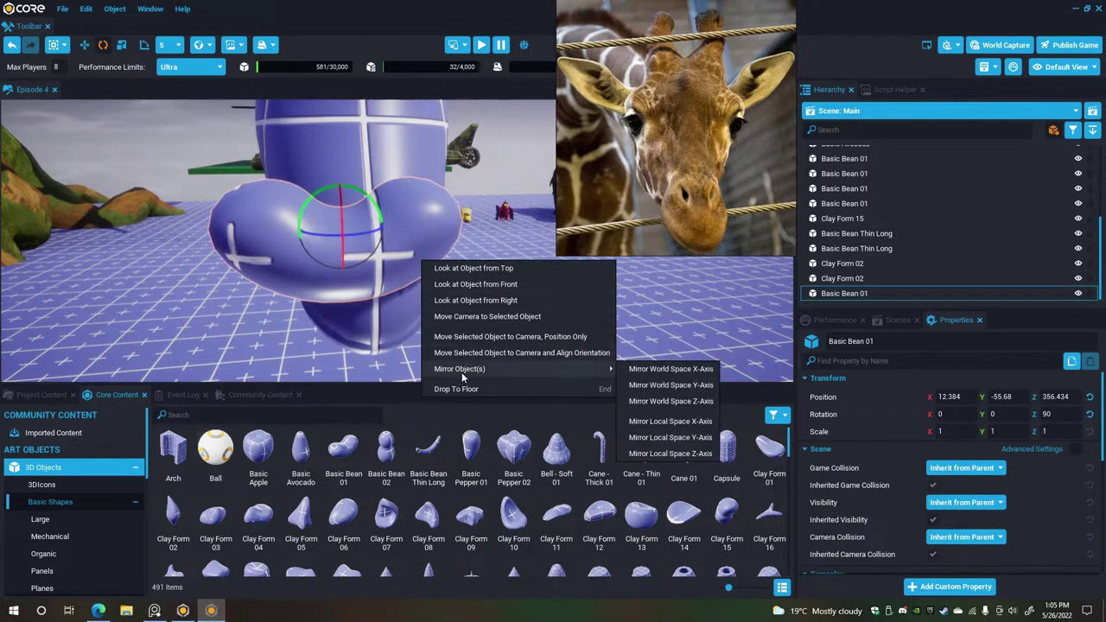
click(682, 401)
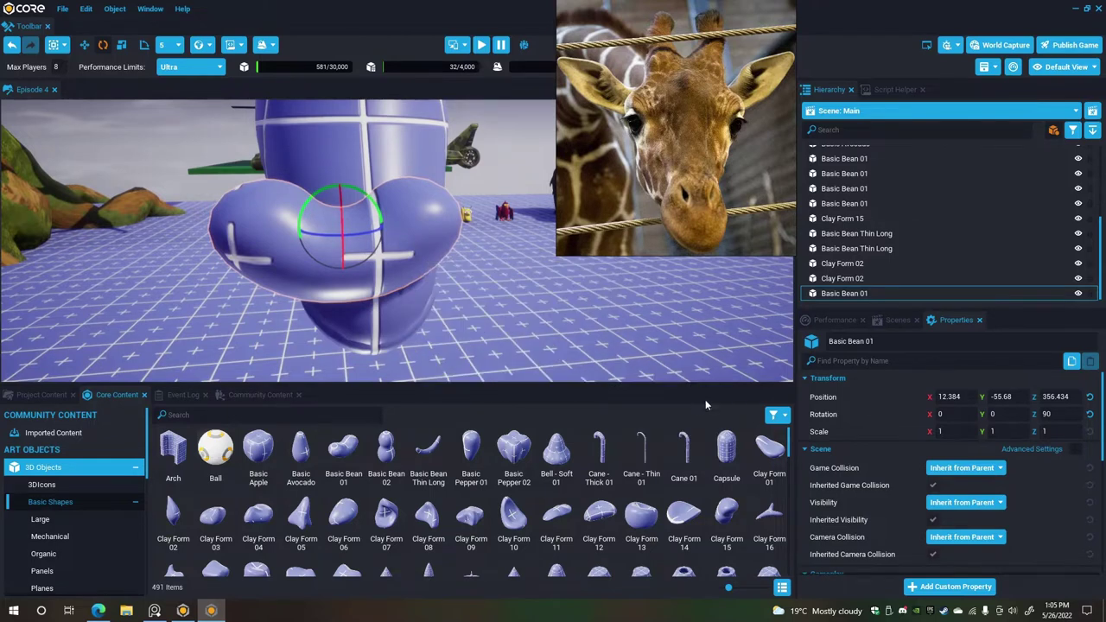
click(119, 47)
drag(339, 230, 174, 206)
Lower the bean to just above one nostril, push it into the snout and rotate it to about 121.6 degrees around Z.
key(w)
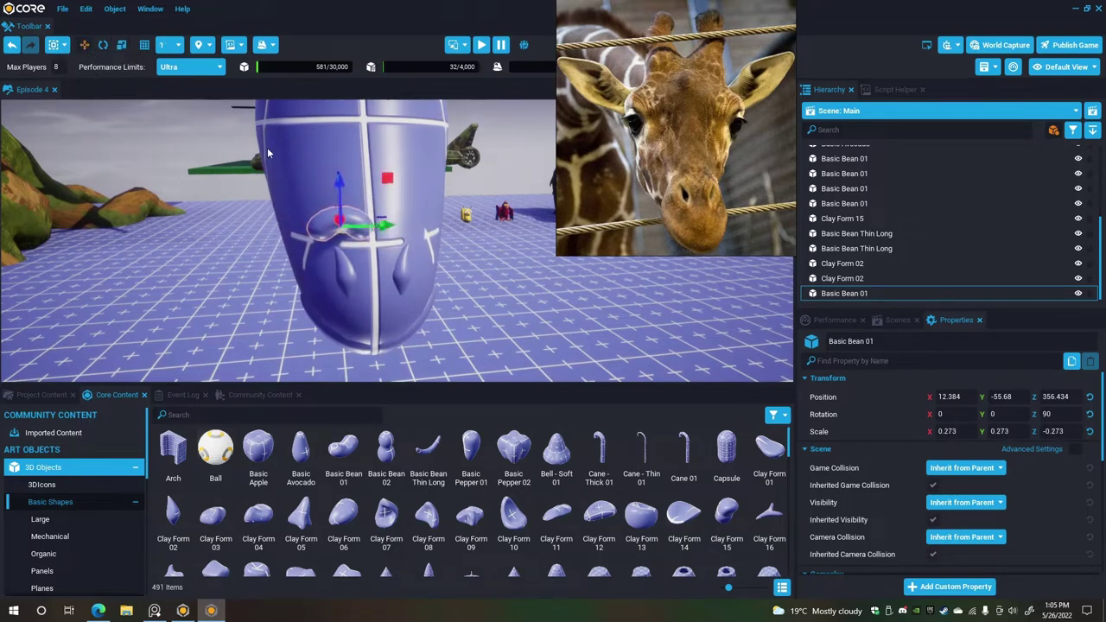
drag(336, 178, 410, 246)
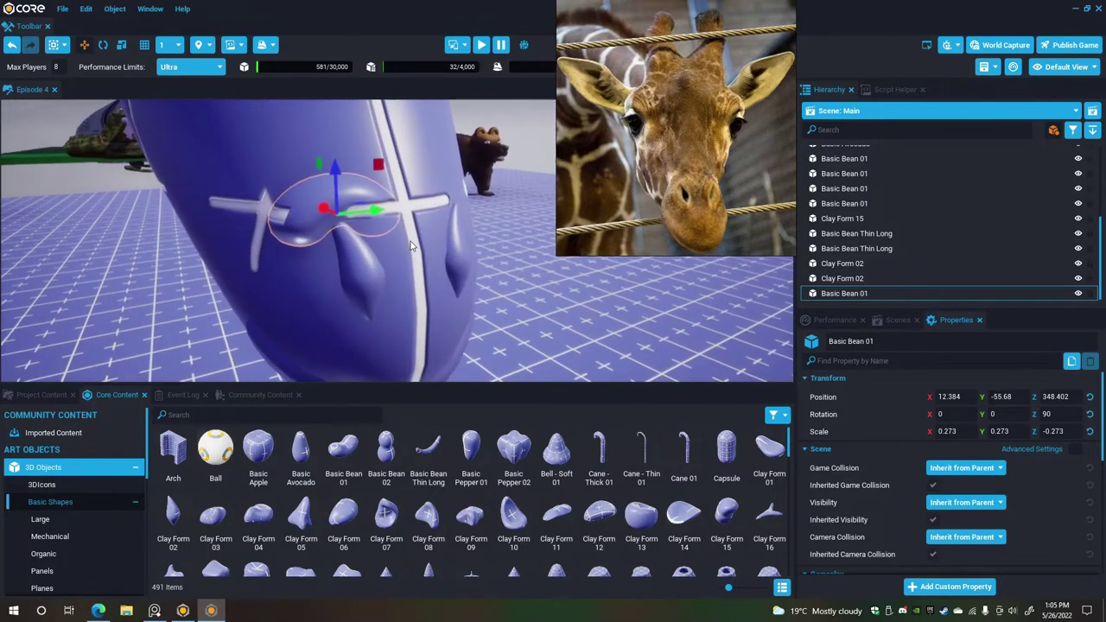
drag(326, 214, 309, 228)
click(109, 48)
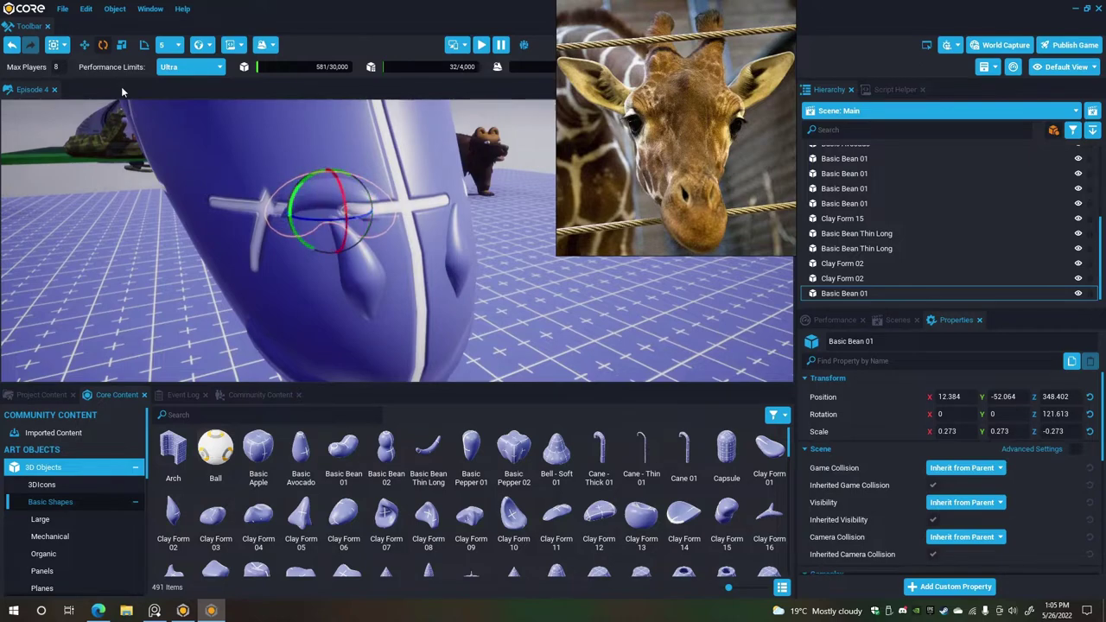
Shift the bean along the snout surface to about X 13.306, Y -53.562, Z 346.219.
click(86, 48)
scroll(321, 192, up, 5)
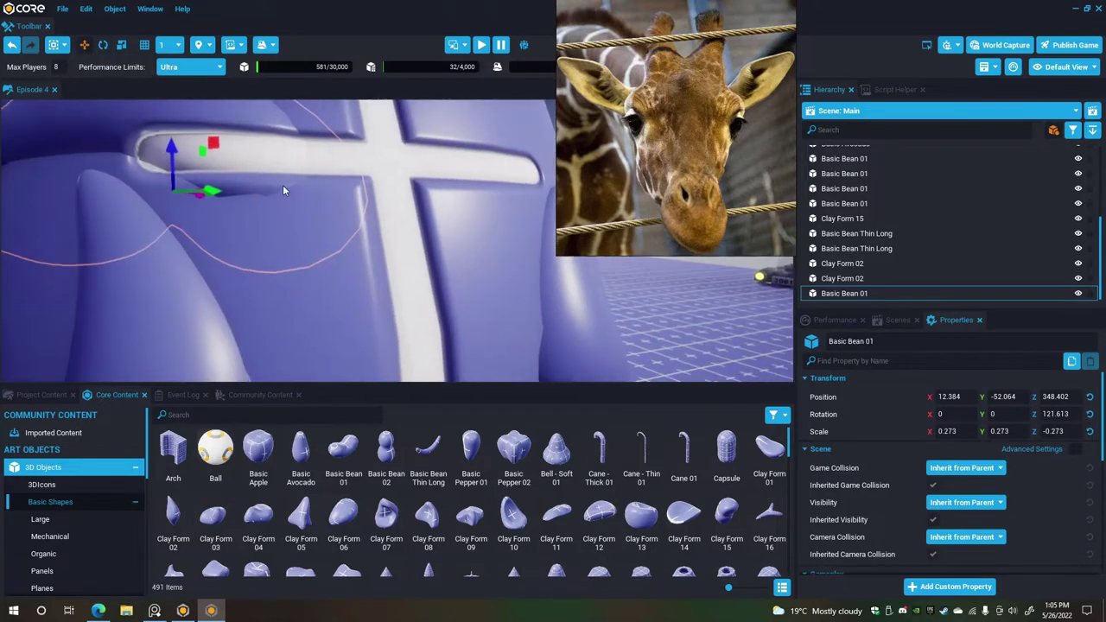
alt+drag(283, 185, 255, 282)
scroll(257, 284, down, 3)
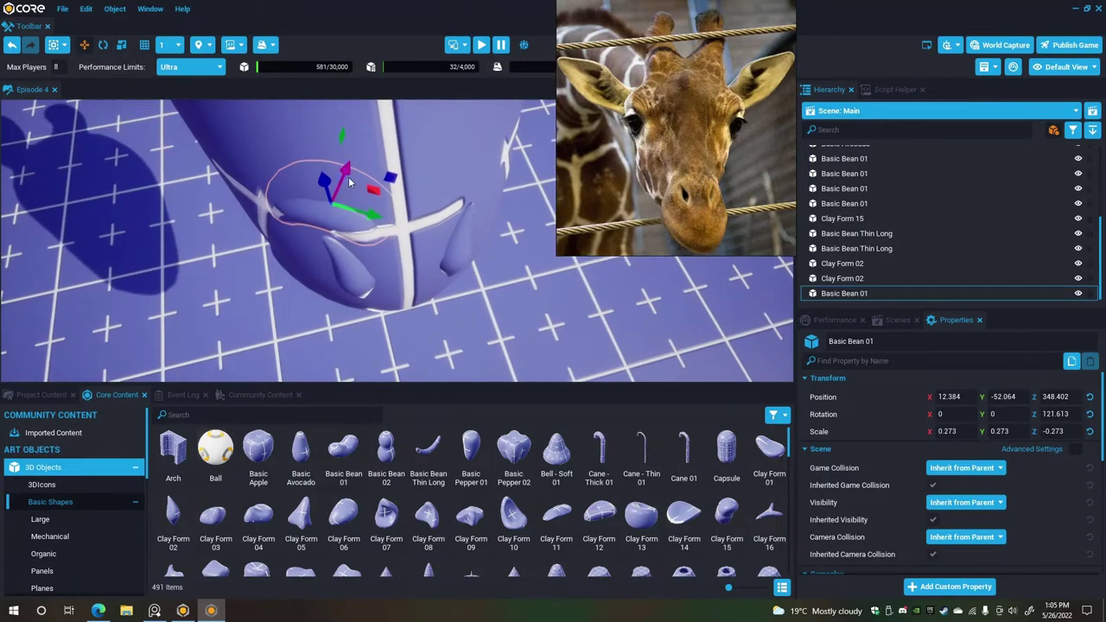
drag(349, 180, 364, 71)
right_drag(365, 71, 363, 97)
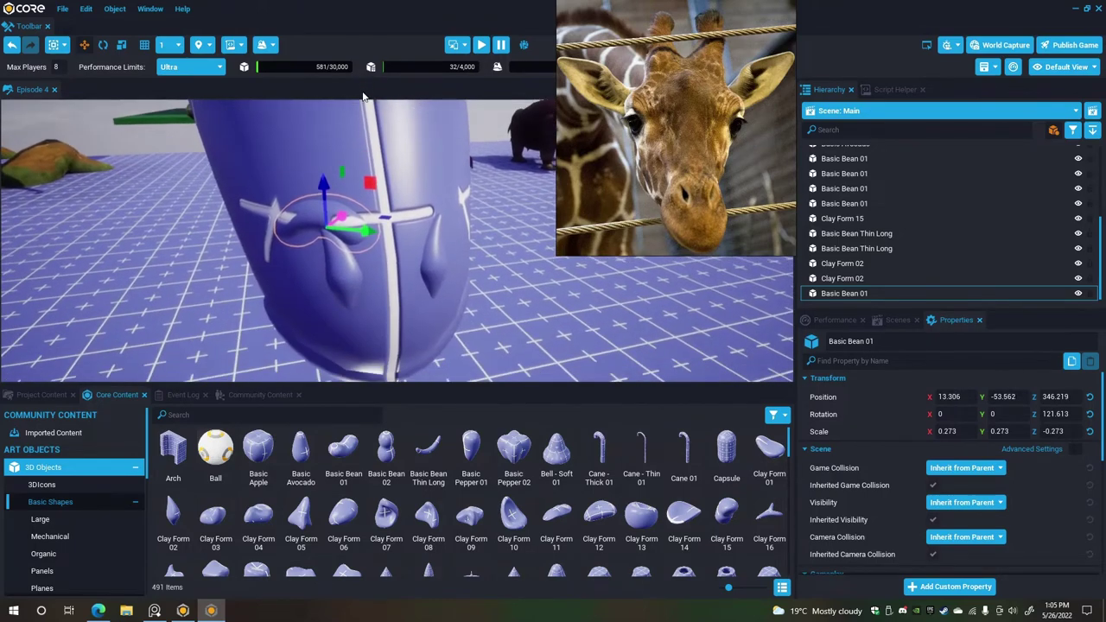
Examine from the front how the bean sits above the nostril.
click(365, 108)
key(s)
right_drag(412, 185, 340, 190)
key(w)
key(d)
key(a)
key(w)
key(d)
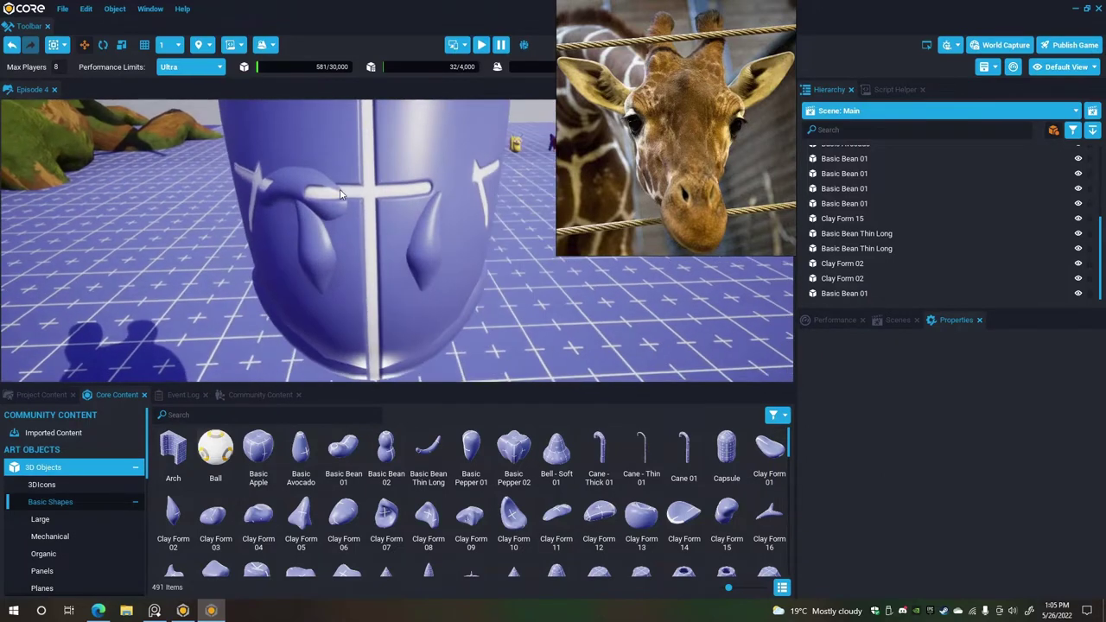
Duplicate the bean above the nostril and mirror the copy along the world-space X-axis.
click(831, 294)
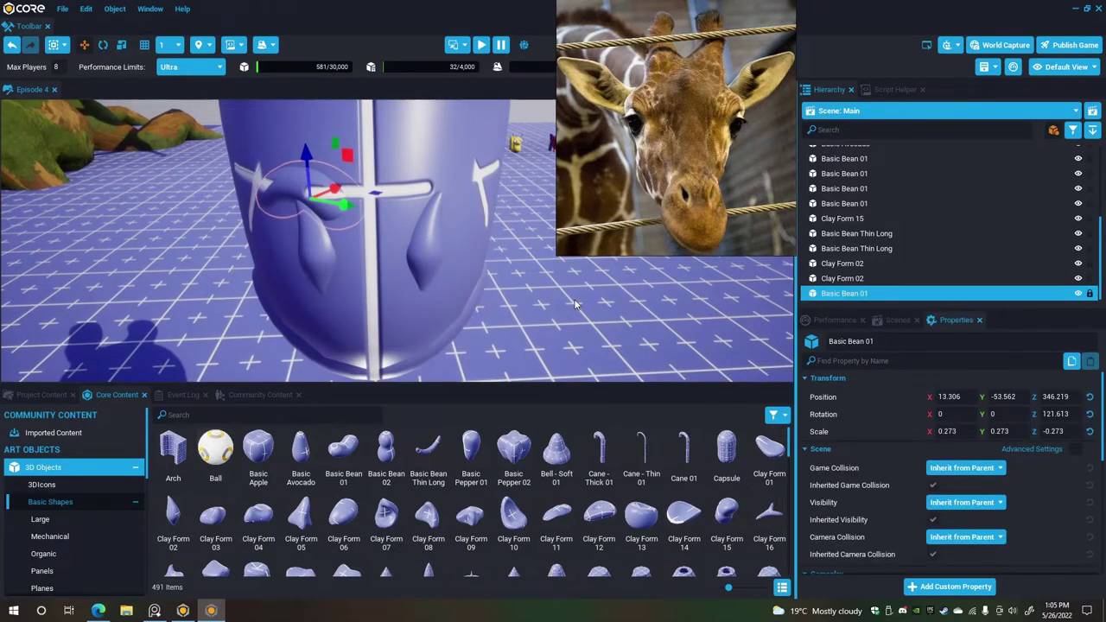
key(ctrl+d)
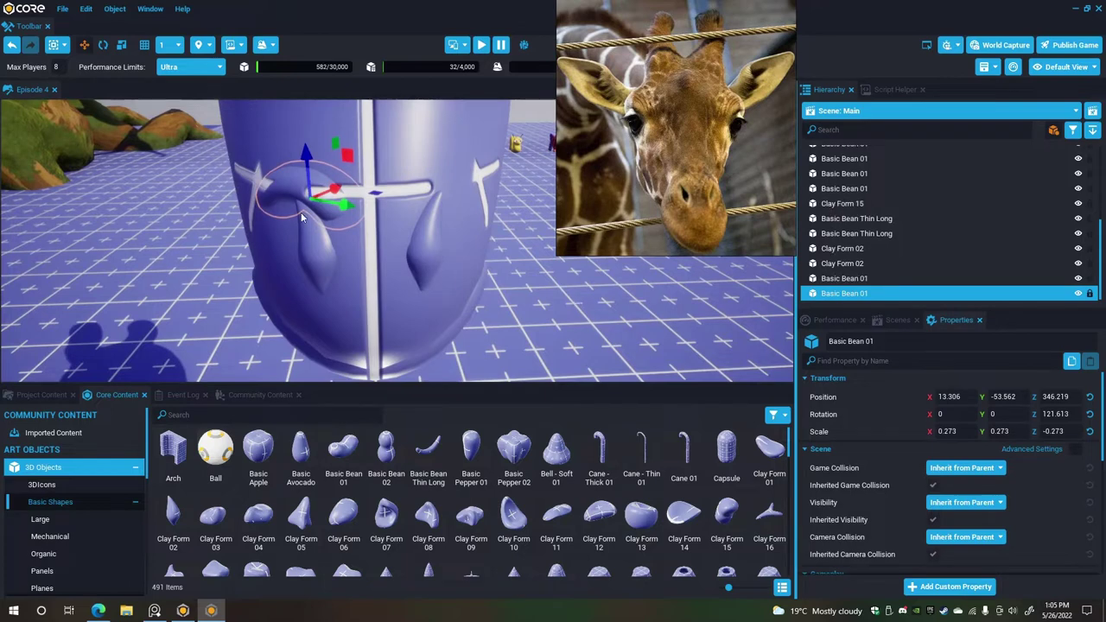
right_click(366, 189)
mouse_move(415, 299)
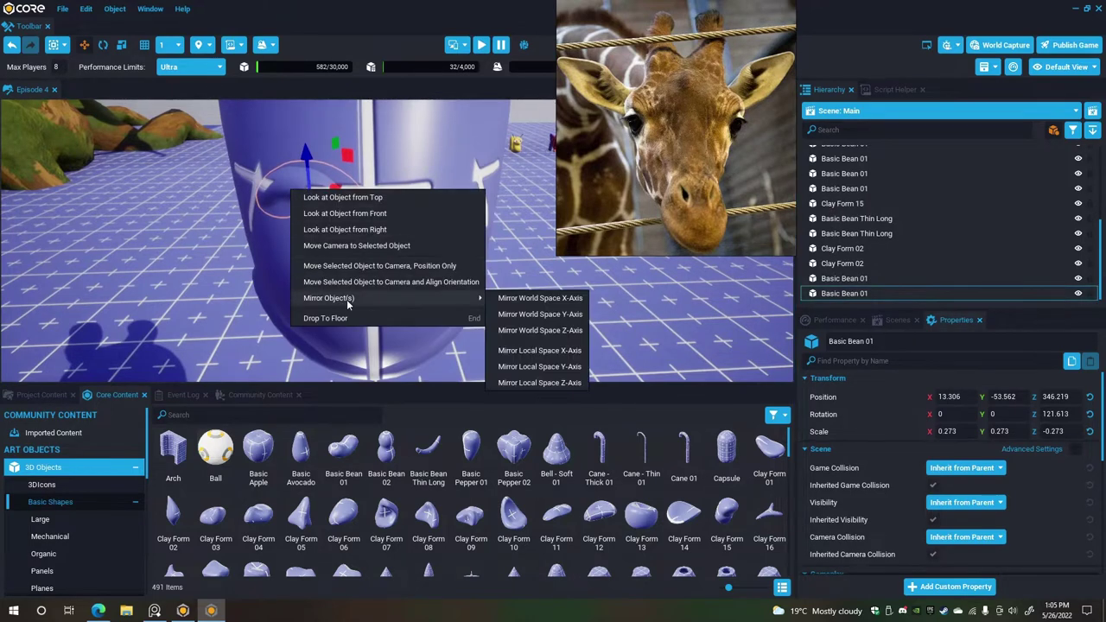
click(539, 298)
Set the mirrored bean's Position X to -13.306 to place it above the opposite nostril.
click(944, 397)
drag(941, 398, 956, 396)
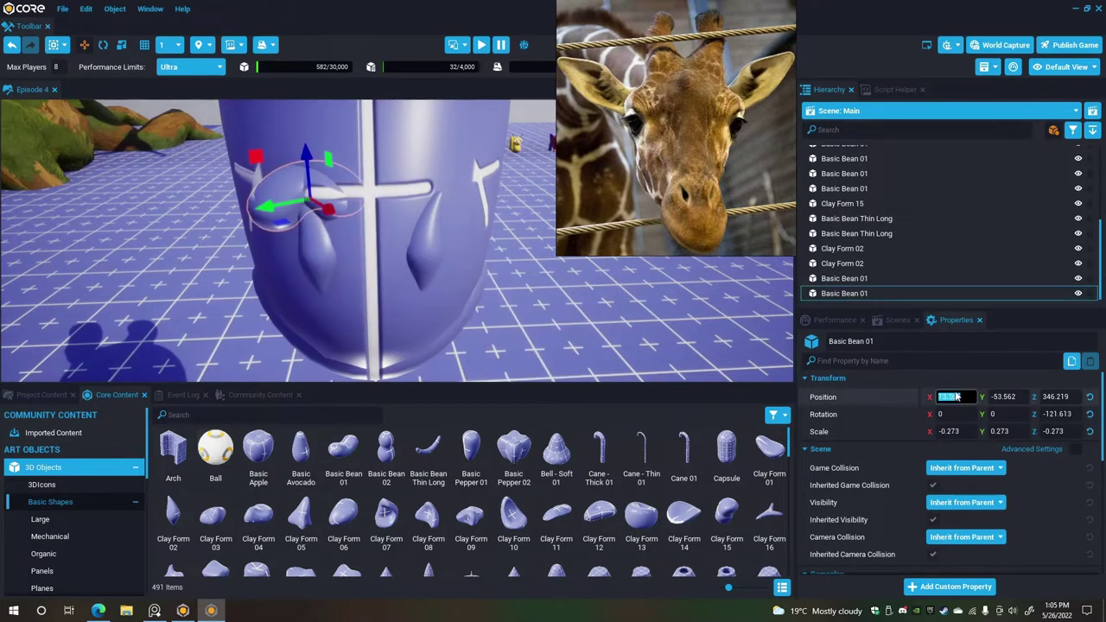
text(-13.306)
key(Return)
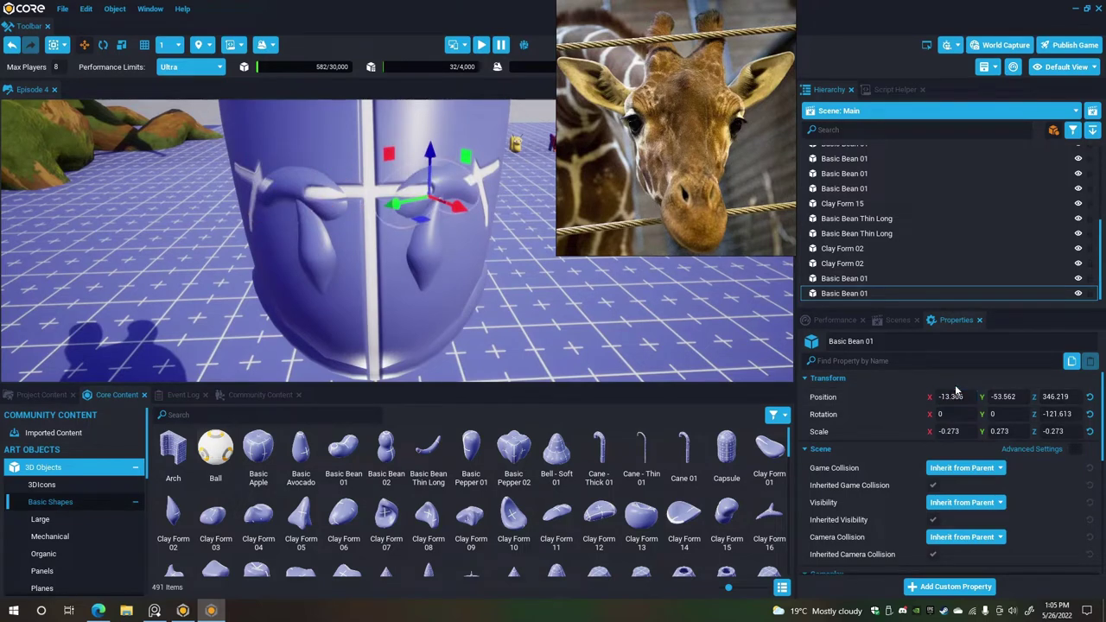
click(705, 370)
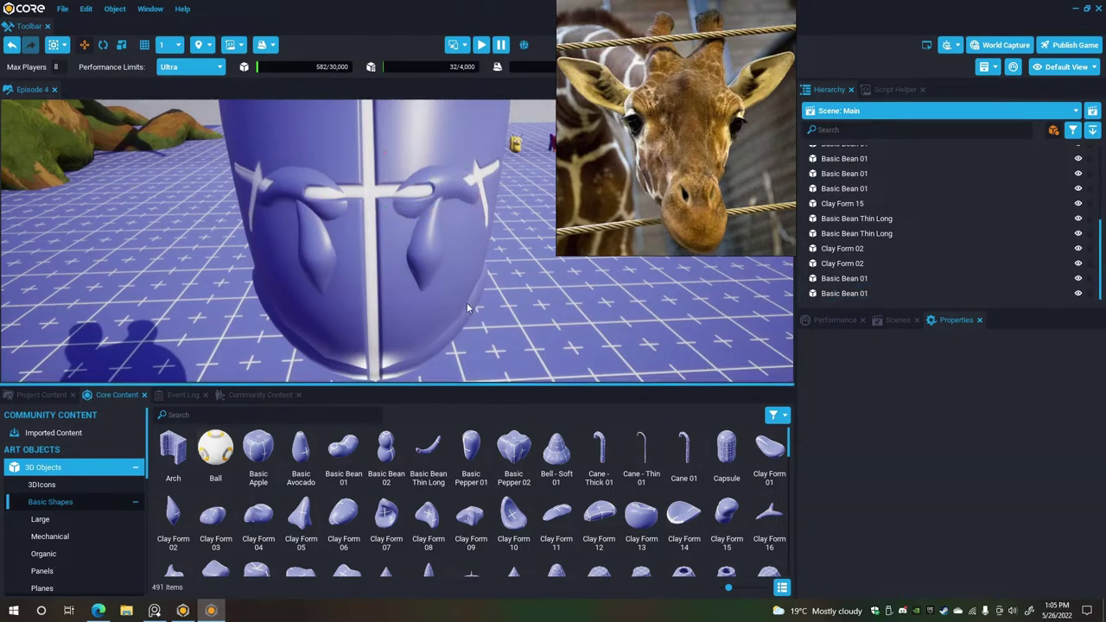
Duplicate the bean above the nostril and set the copy's Rotation Z to 90.
right_drag(467, 303, 464, 294)
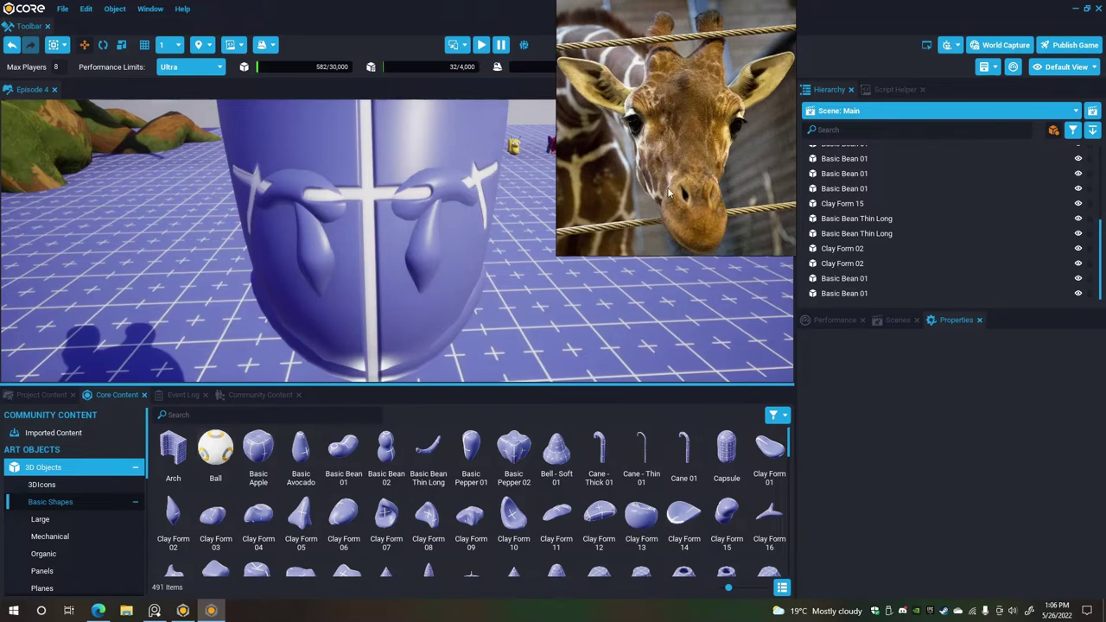
right_drag(667, 192, 378, 170)
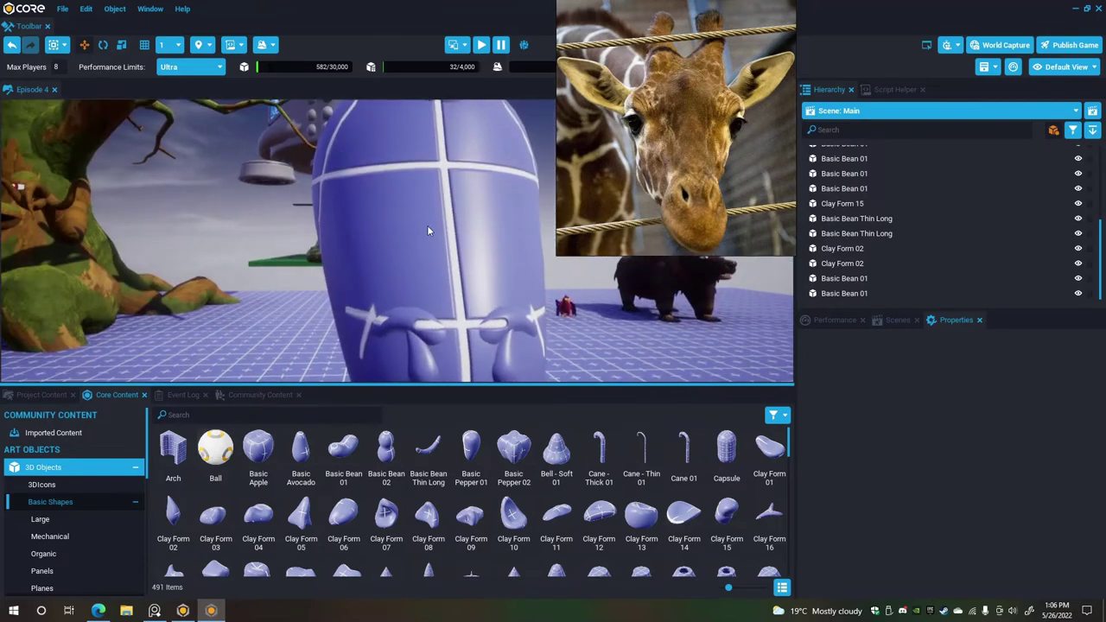
right_drag(427, 231, 450, 247)
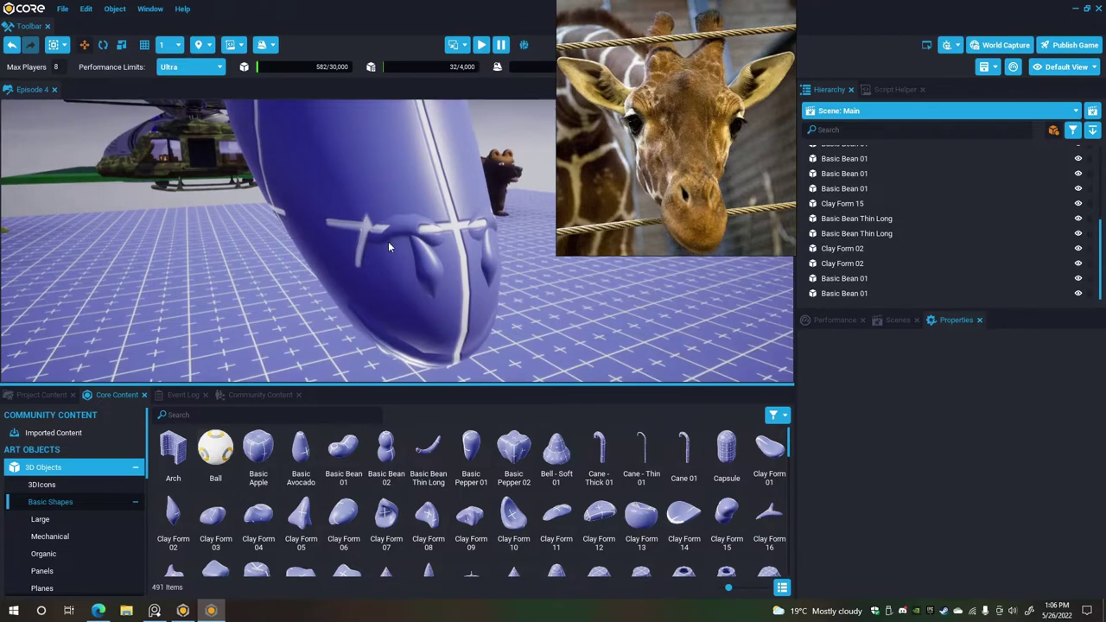
right_drag(380, 233, 260, 197)
click(260, 196)
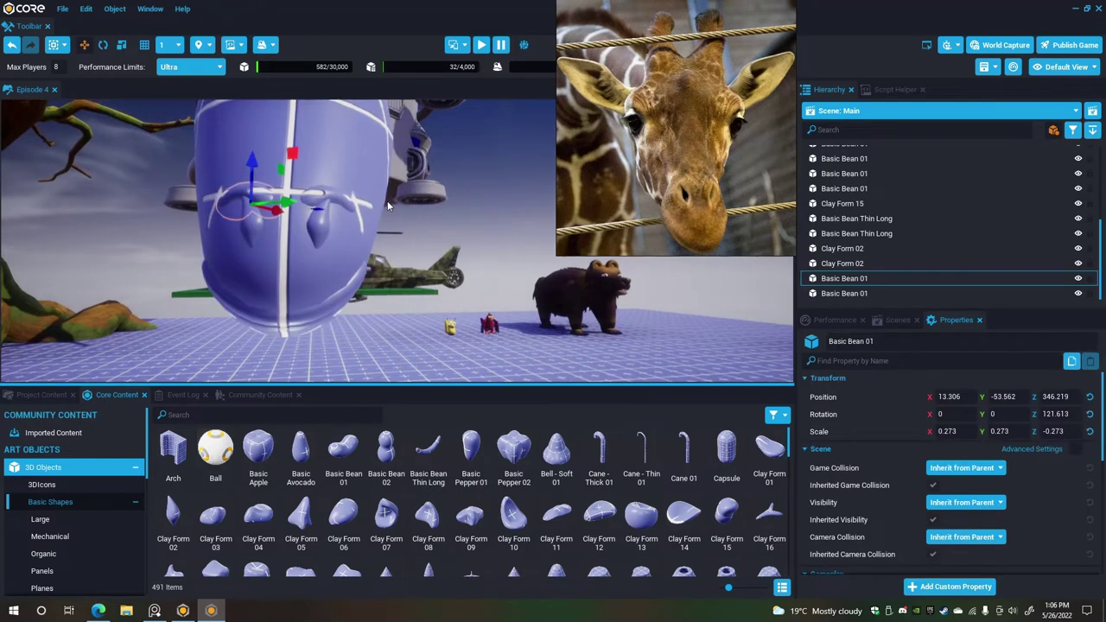
key(ctrl+w)
drag(1073, 417, 931, 386)
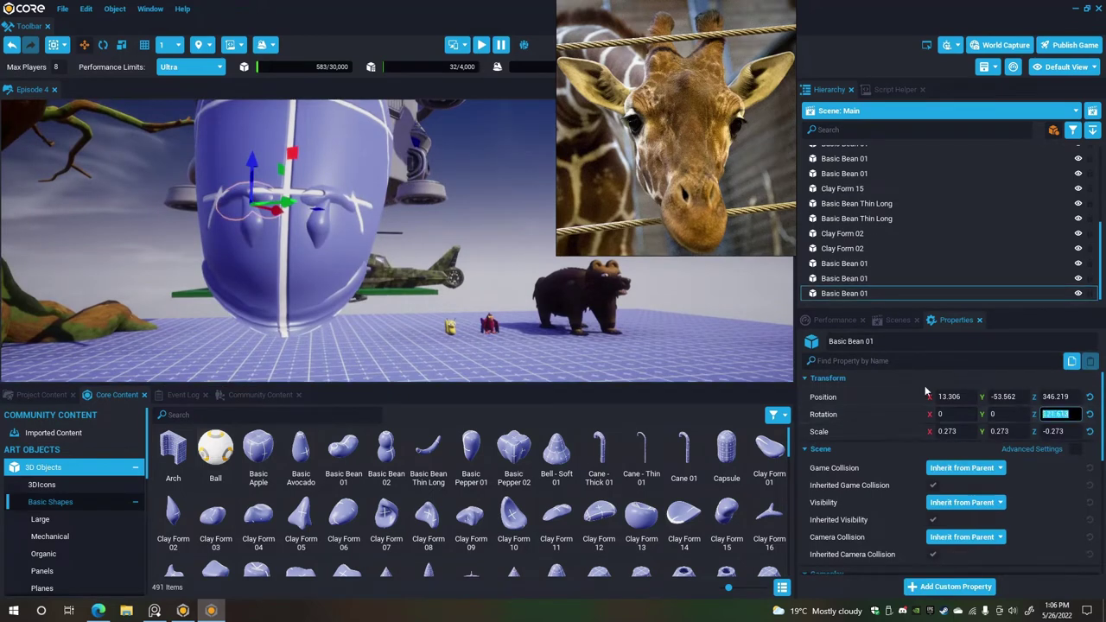
text(0)
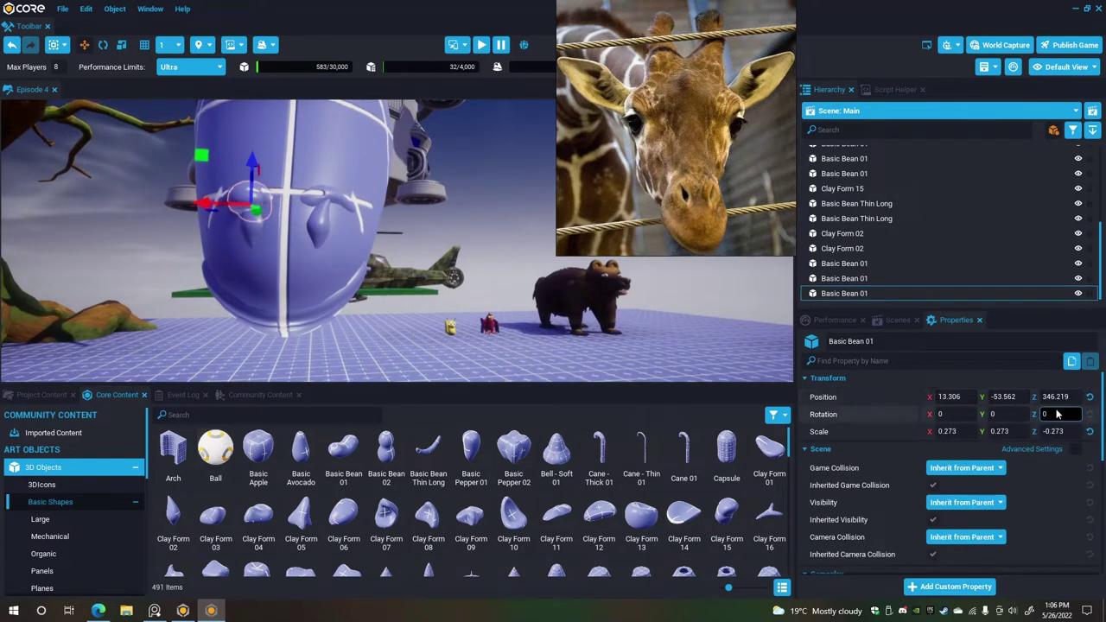
drag(1059, 415, 982, 403)
text(90)
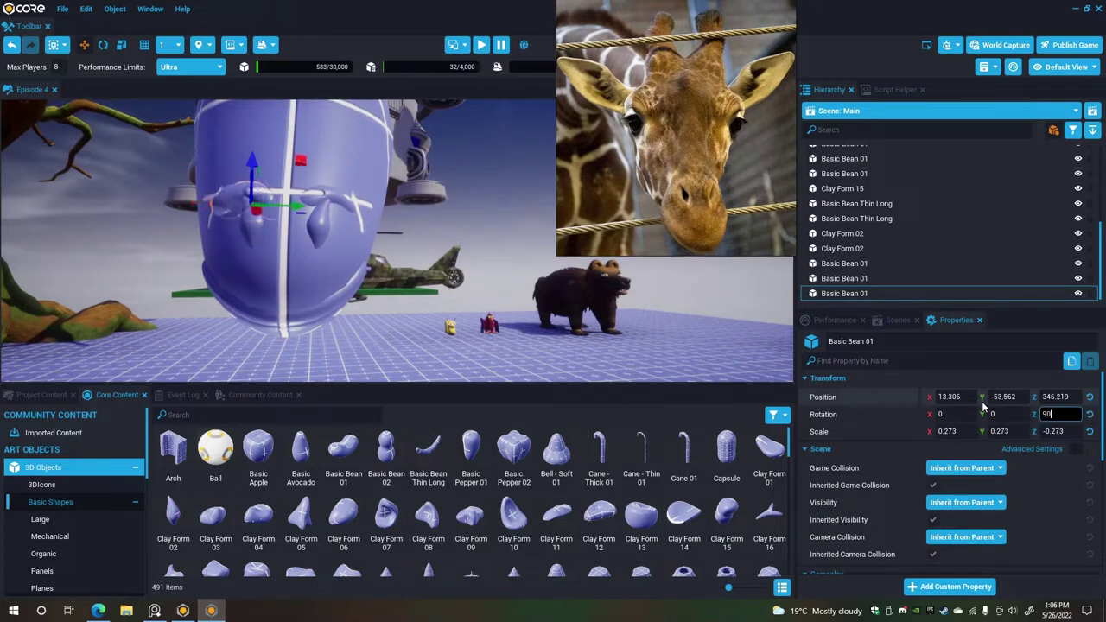
key(Return)
Mirror the bean copy along the Z-axis, making its Z scale 0.273.
right_click(221, 205)
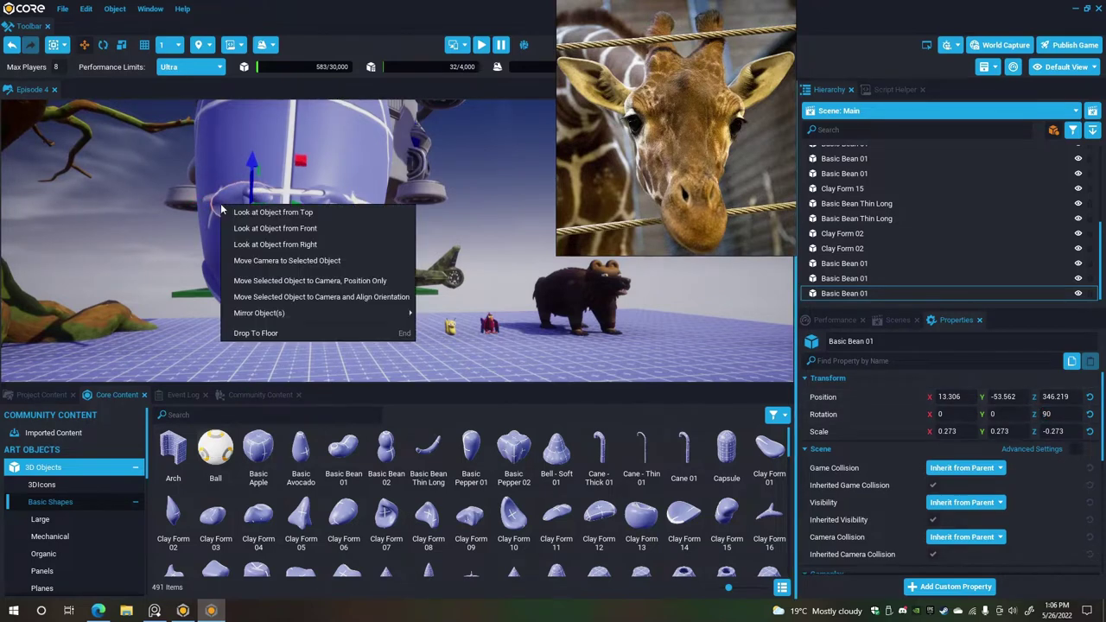
mouse_move(301, 316)
click(488, 346)
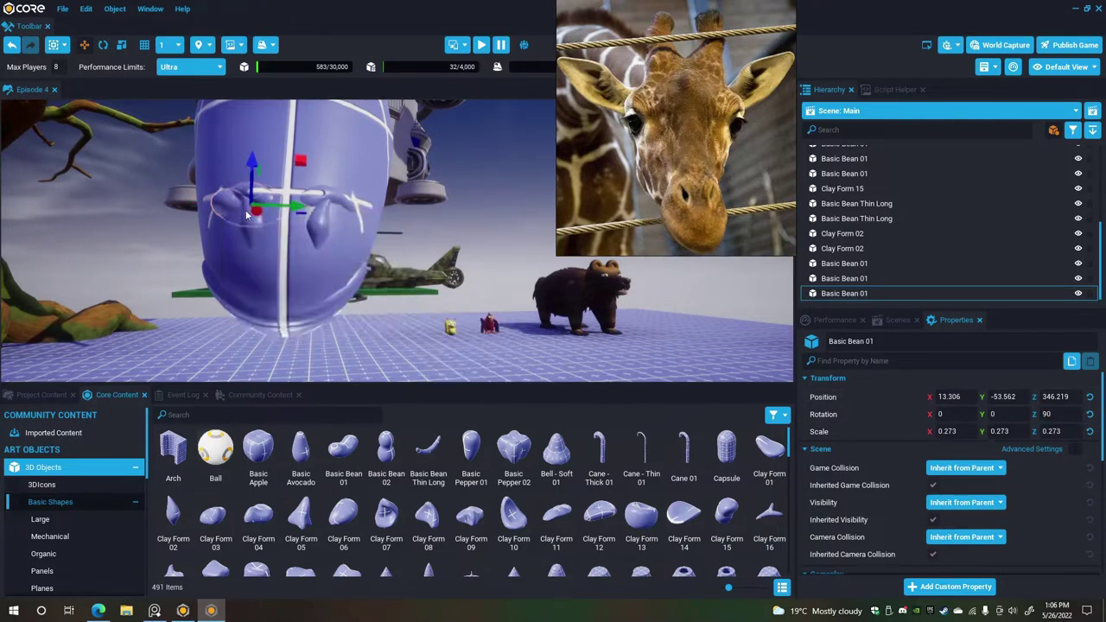
Move the bean copy beneath the snout to about Y -21.633, Z 300.228 and center it with Position X 0.
drag(266, 288, 123, 281)
drag(212, 279, 280, 275)
key(w)
right_drag(257, 245, 519, 149)
key(a)
key(q)
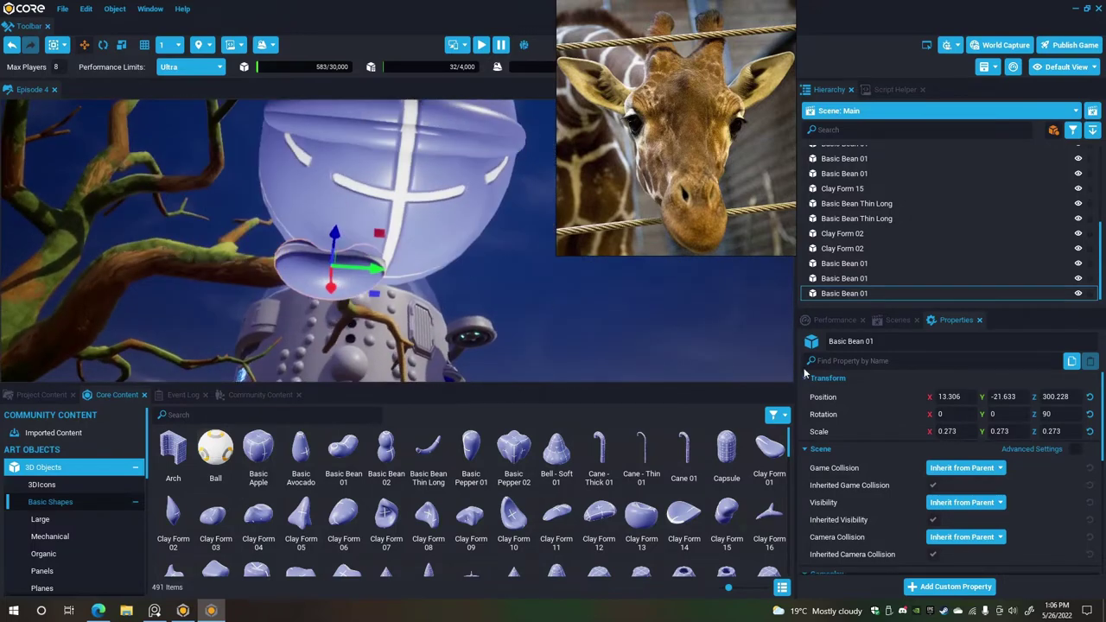
drag(963, 398, 845, 378)
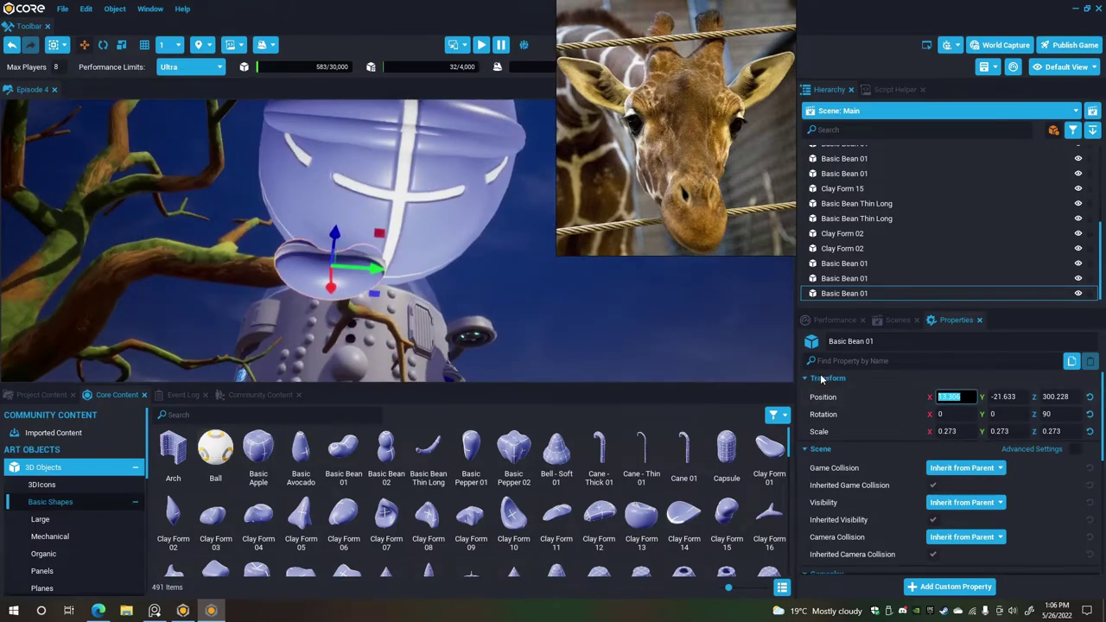
text(0)
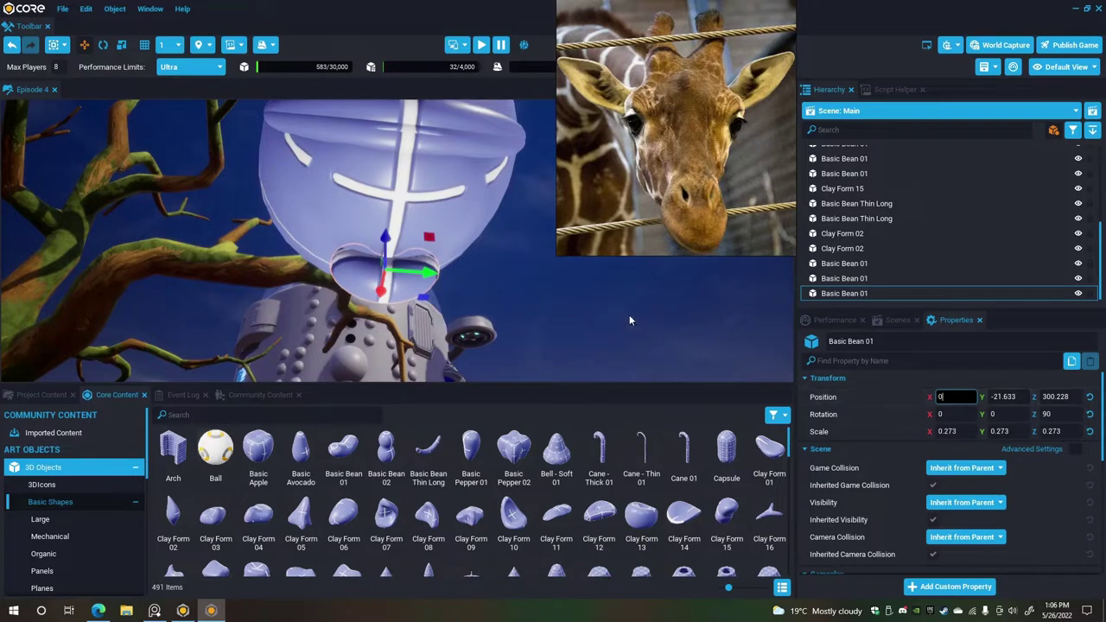
key(Return)
Widen the bean beneath the snout to a scale of about X 0.256, Y 0.488, Z 0.296.
click(120, 44)
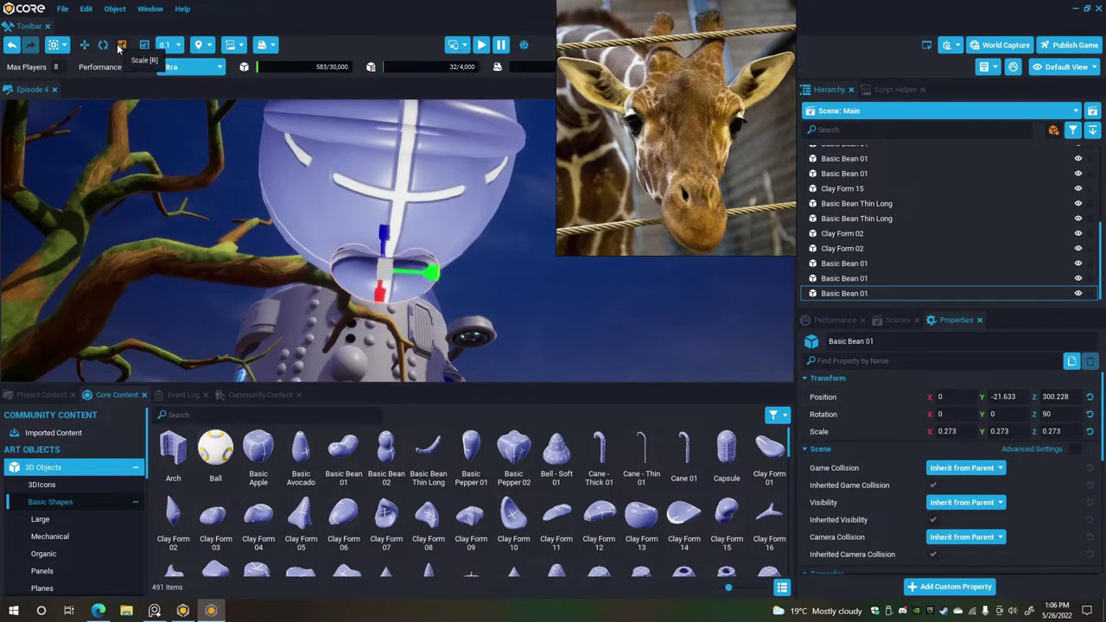
drag(392, 272, 472, 282)
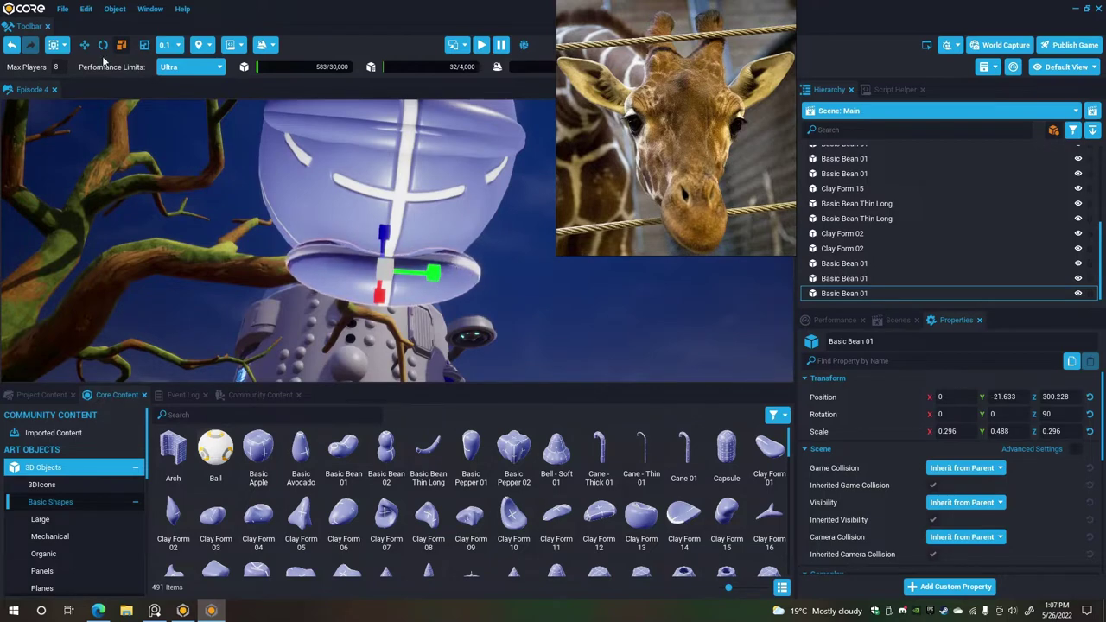
alt+drag(388, 296, 719, 307)
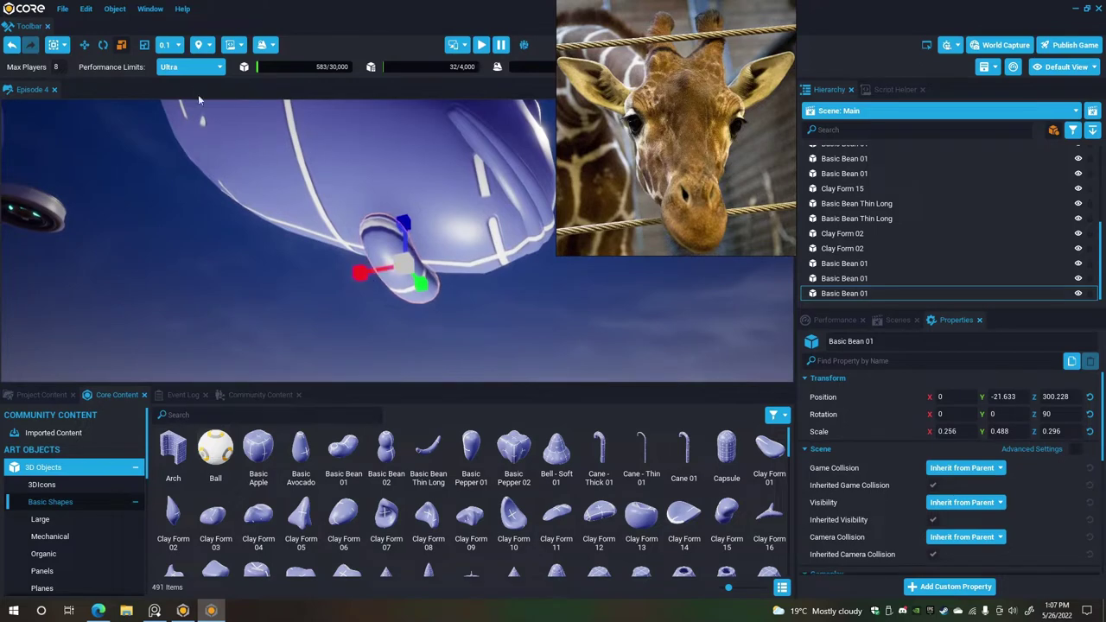
Tilt the widened bean to about Rotation Y 26.969 and raise it into the snout at about Z 309.29.
click(102, 44)
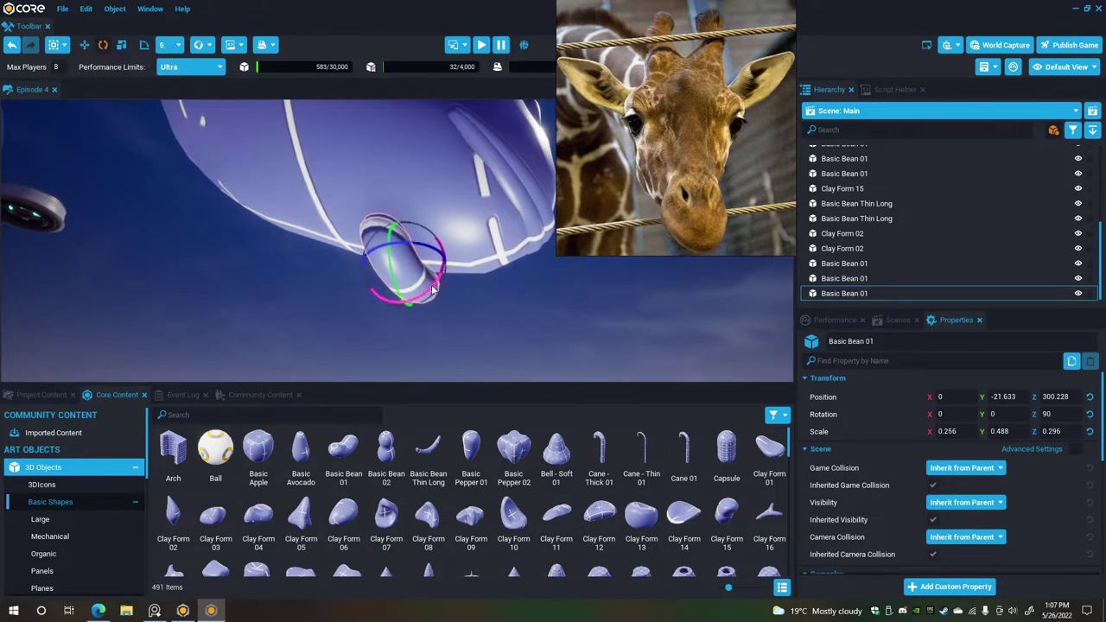
drag(430, 287, 413, 296)
click(84, 44)
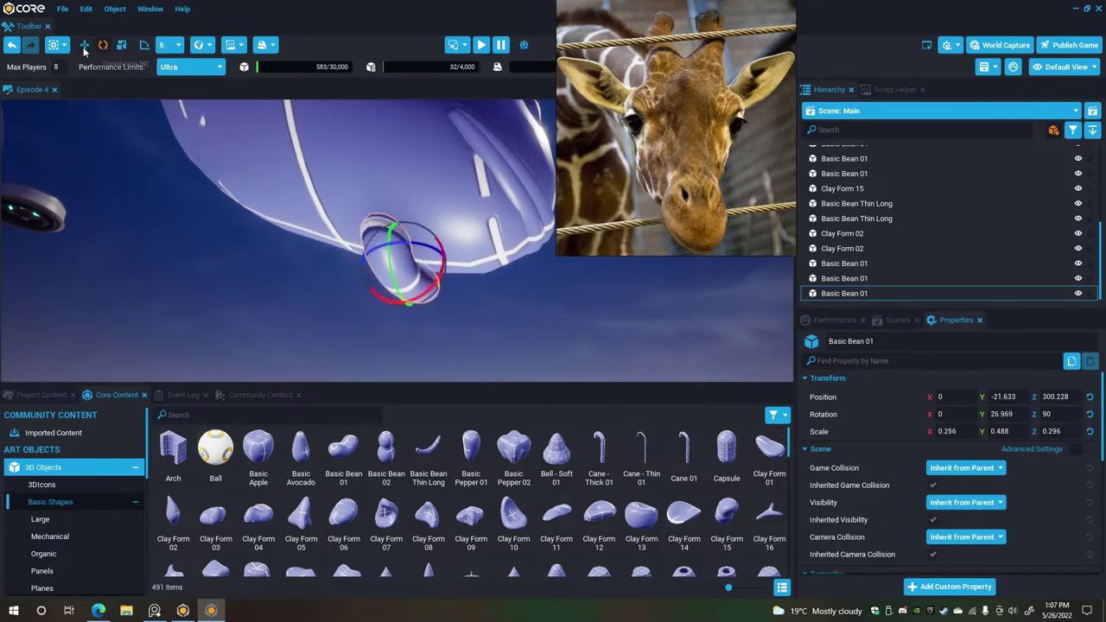
key(t)
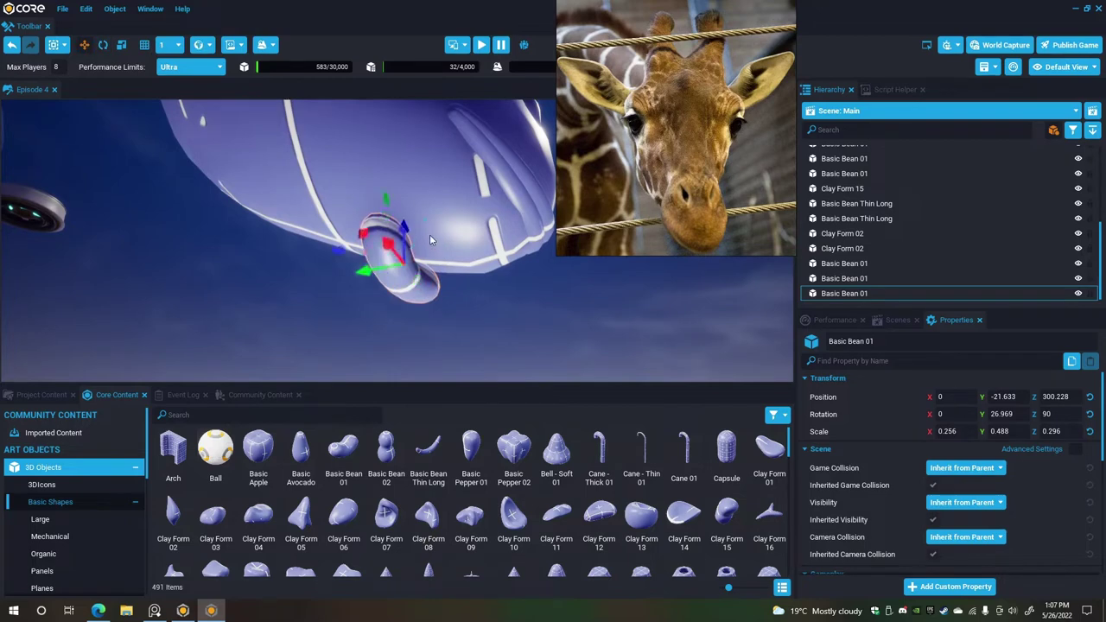
drag(406, 229, 414, 201)
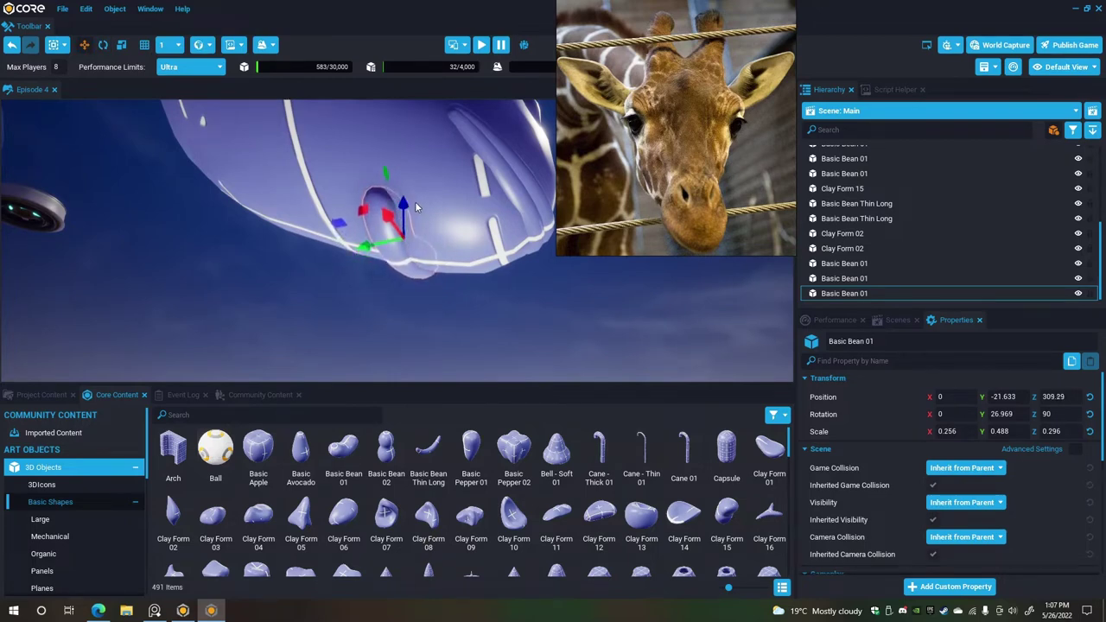
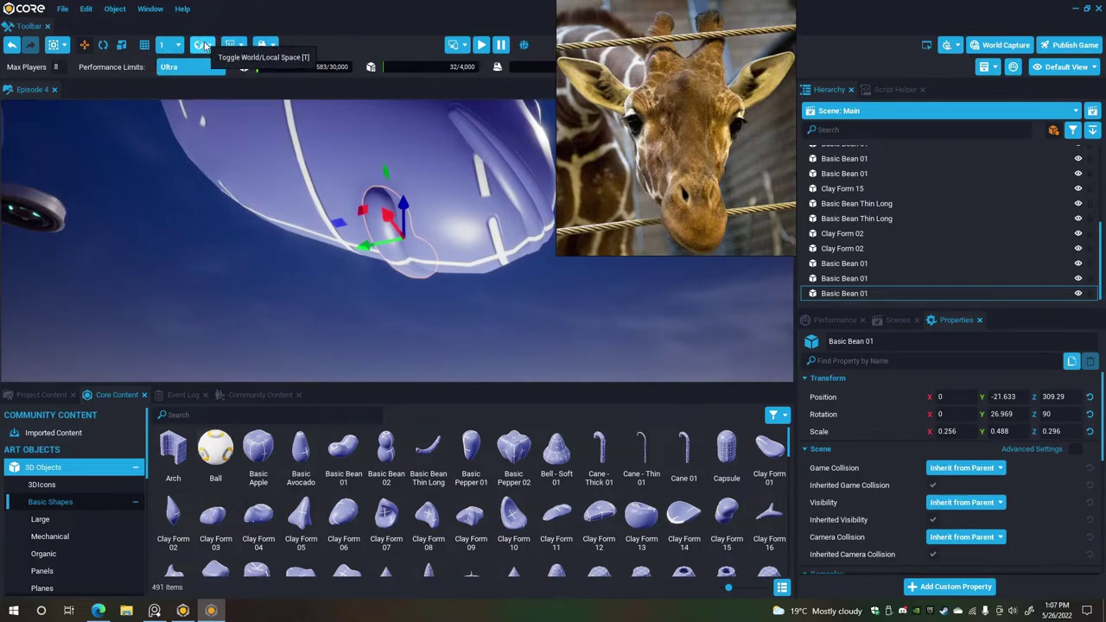
Rotate the bean further in side view to fit the underside of the snout.
right_drag(358, 153, 488, 217)
click(104, 47)
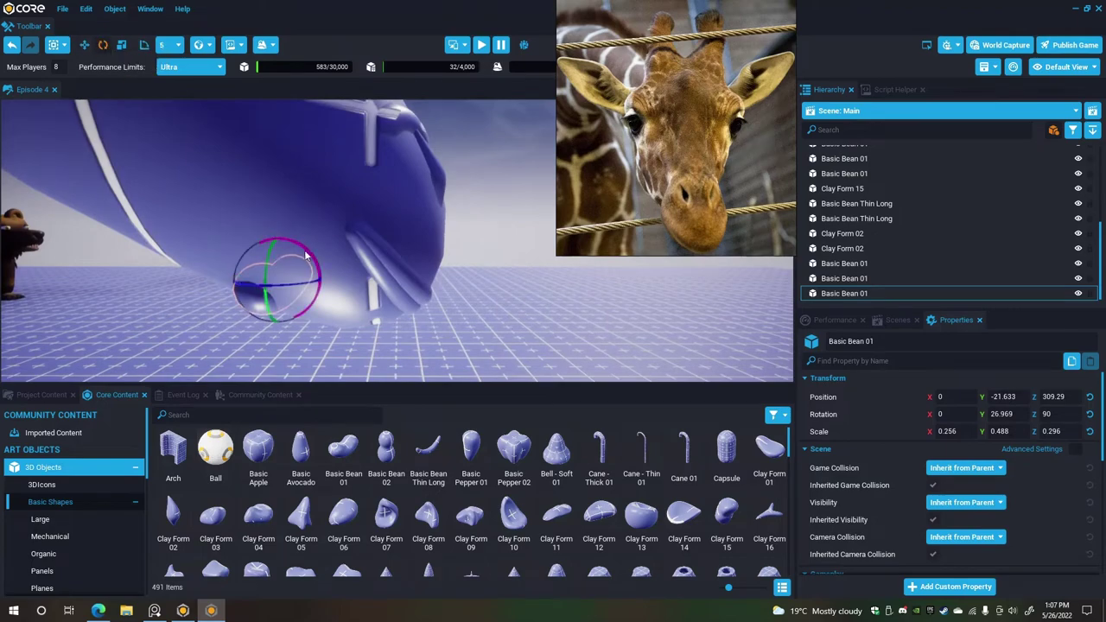
drag(307, 255, 282, 224)
click(84, 44)
right_drag(282, 226, 342, 238)
click(342, 239)
Search the core content for "sphe" and place a Sphere on the front of the giraffe's head.
alt+drag(341, 238, 58, 226)
right_drag(58, 227, 57, 255)
key(a)
key(e)
key(w)
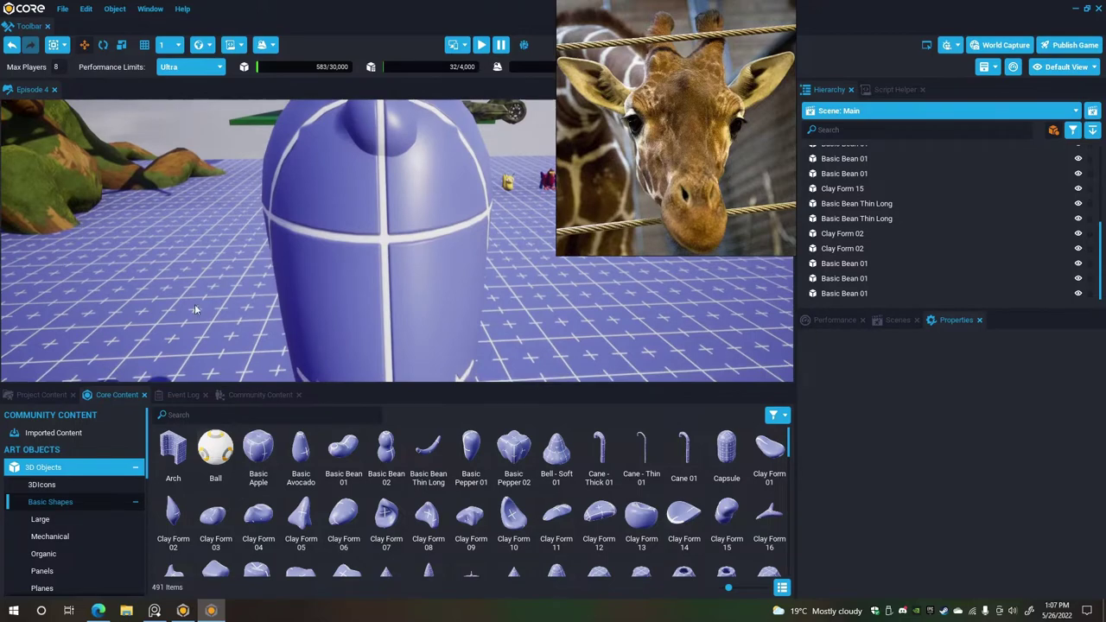
click(205, 415)
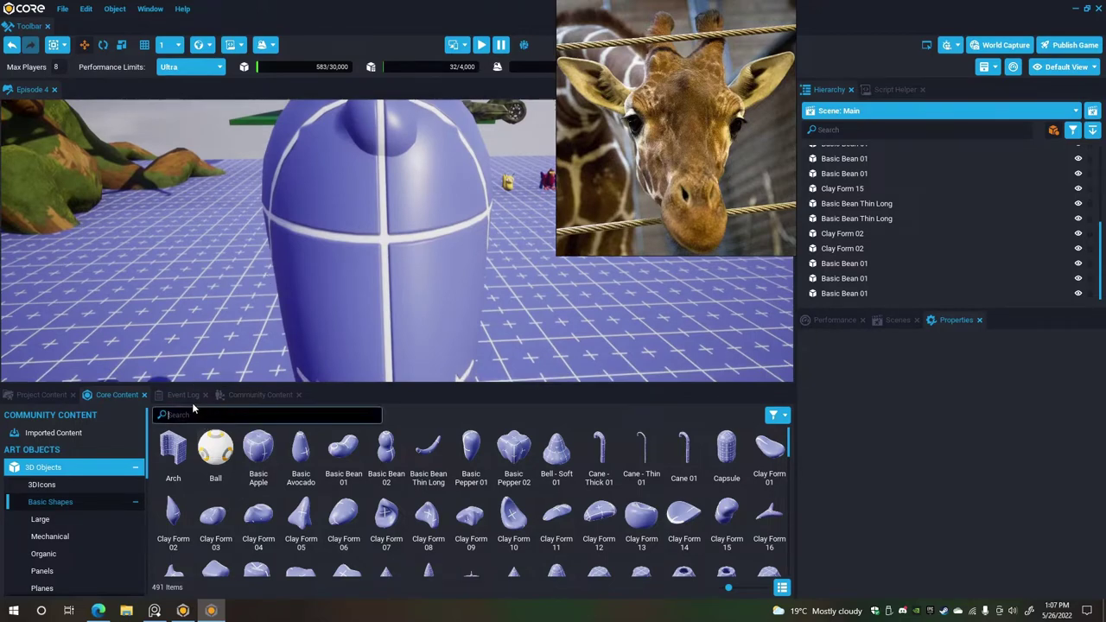
text(sphe)
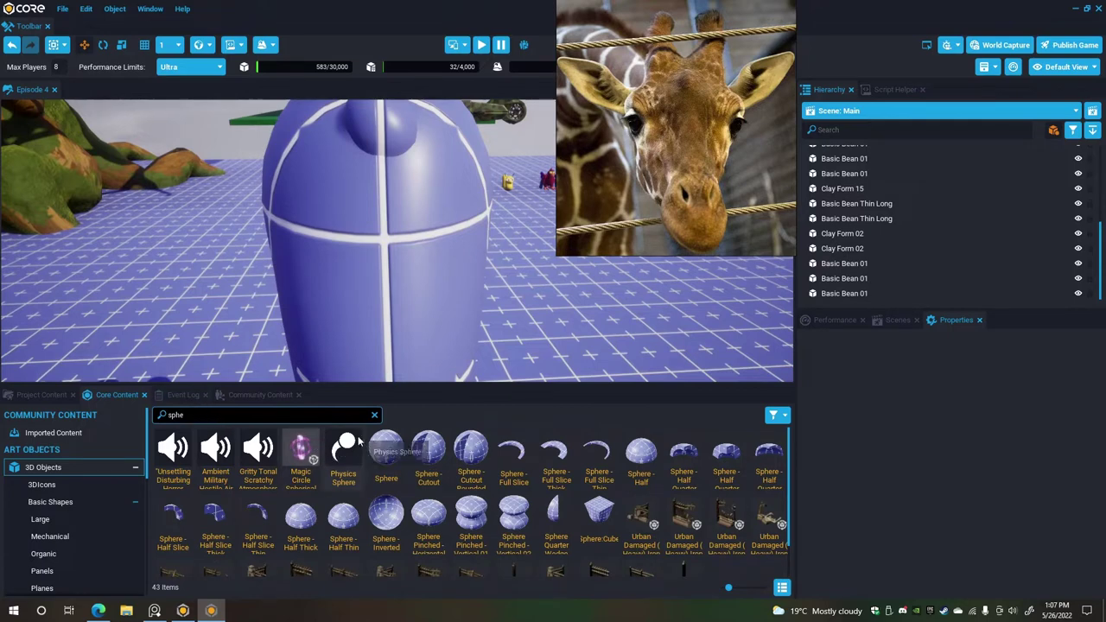
drag(388, 449, 354, 277)
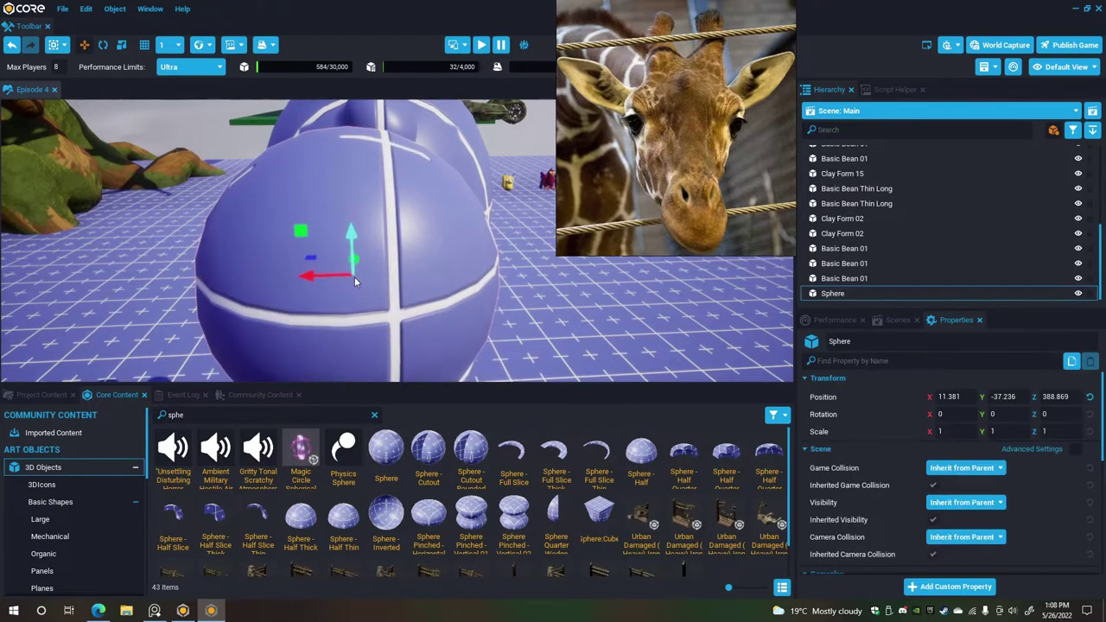
Scale the sphere down uniformly to about 0.331.
click(166, 45)
click(130, 53)
click(122, 45)
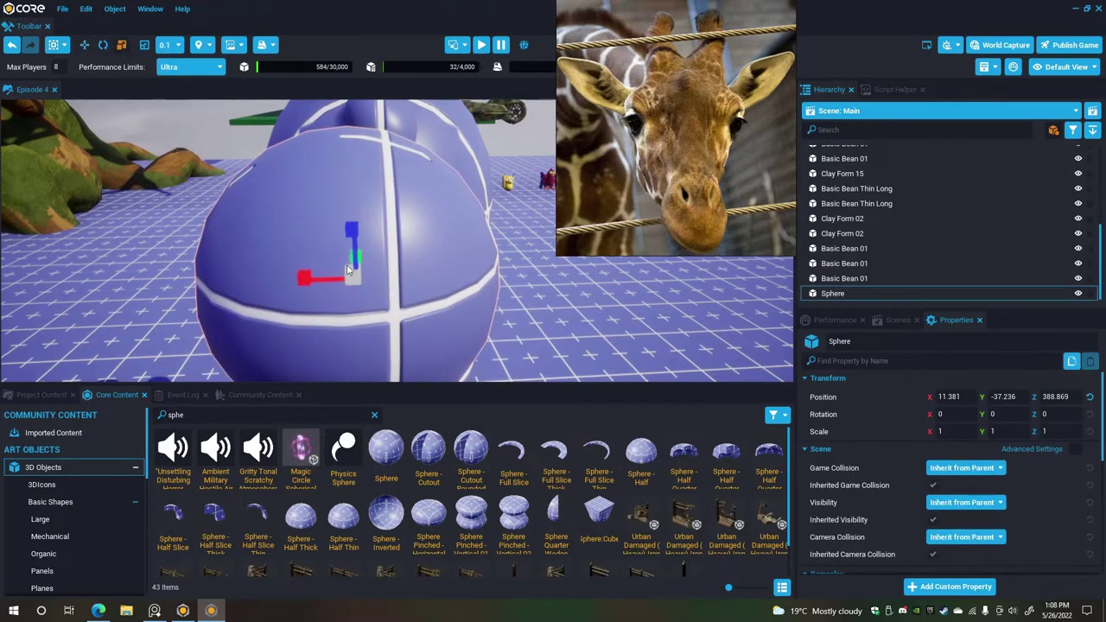
drag(352, 279, 186, 245)
Move the sphere to the side of the head as an eye, at about X 32.889, Y -6.656, Z 413.632.
click(86, 45)
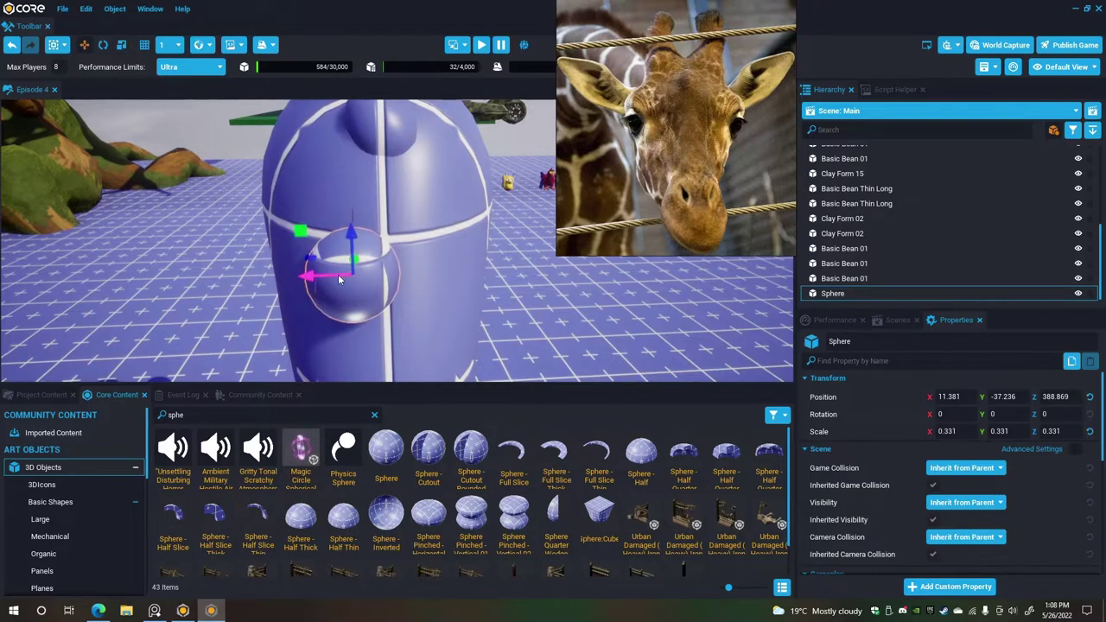
drag(338, 274, 309, 274)
right_drag(310, 274, 574, 262)
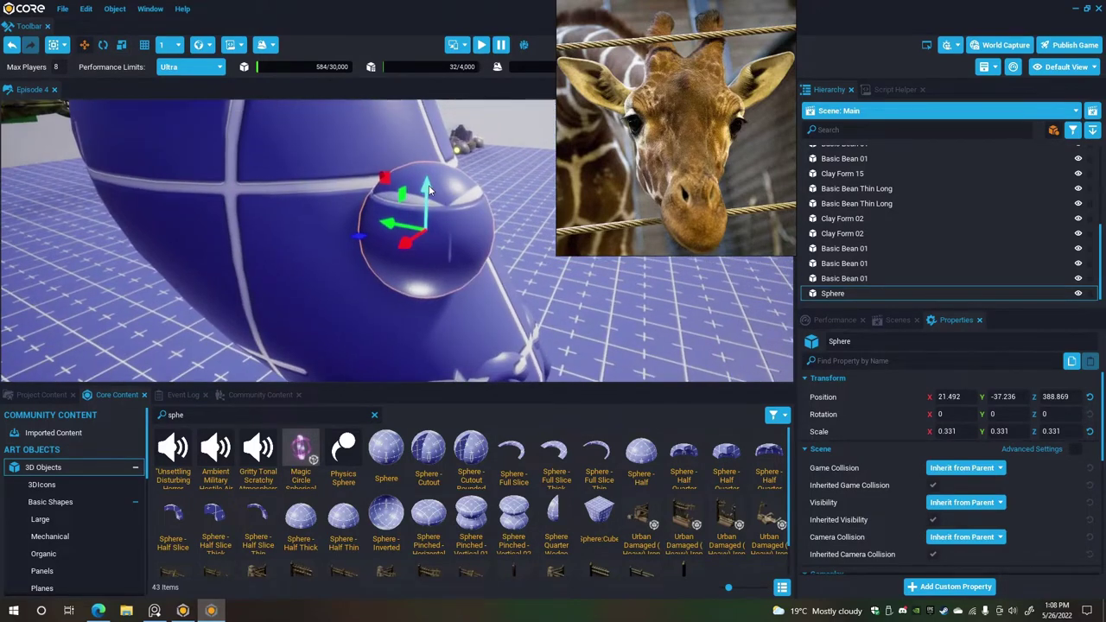
drag(425, 187, 441, 105)
right_drag(441, 106, 250, 172)
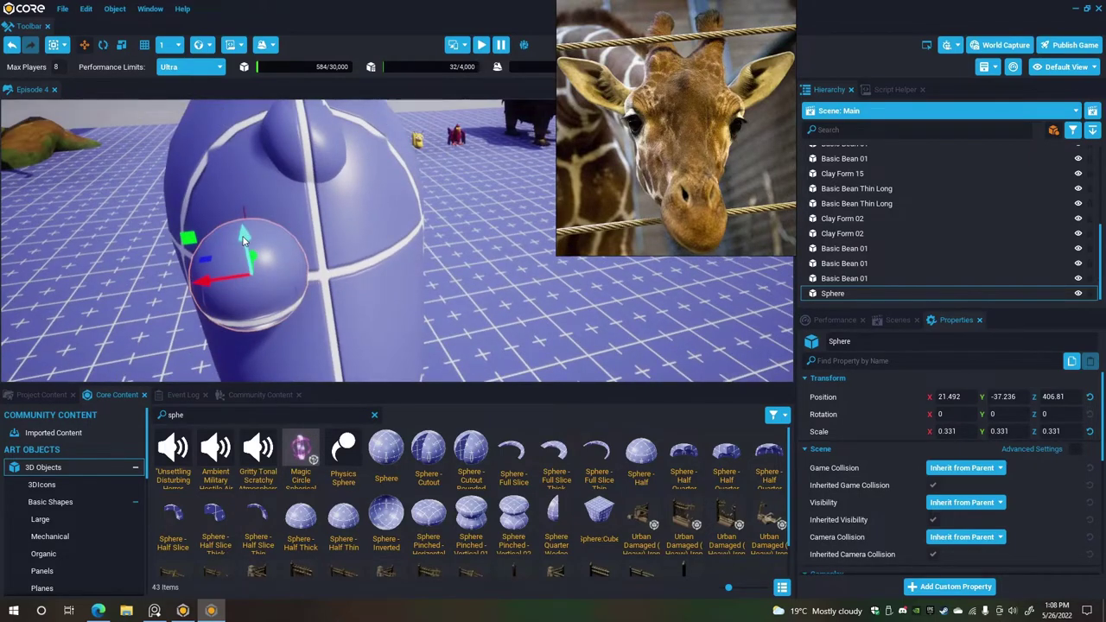
drag(244, 240, 560, 286)
drag(445, 232, 315, 222)
alt+drag(399, 218, 147, 235)
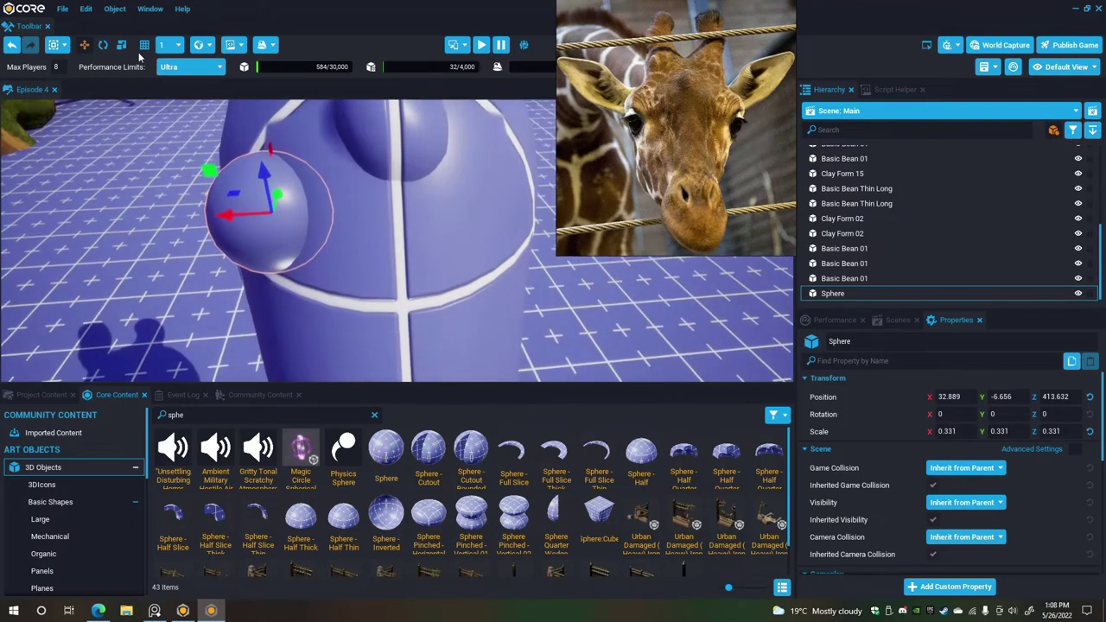
Enlarge the eye sphere uniformly to about 0.363 and sink it into the head at about X 30.095, Y -1.871.
click(121, 45)
drag(276, 221, 295, 217)
right_drag(296, 217, 390, 194)
click(85, 45)
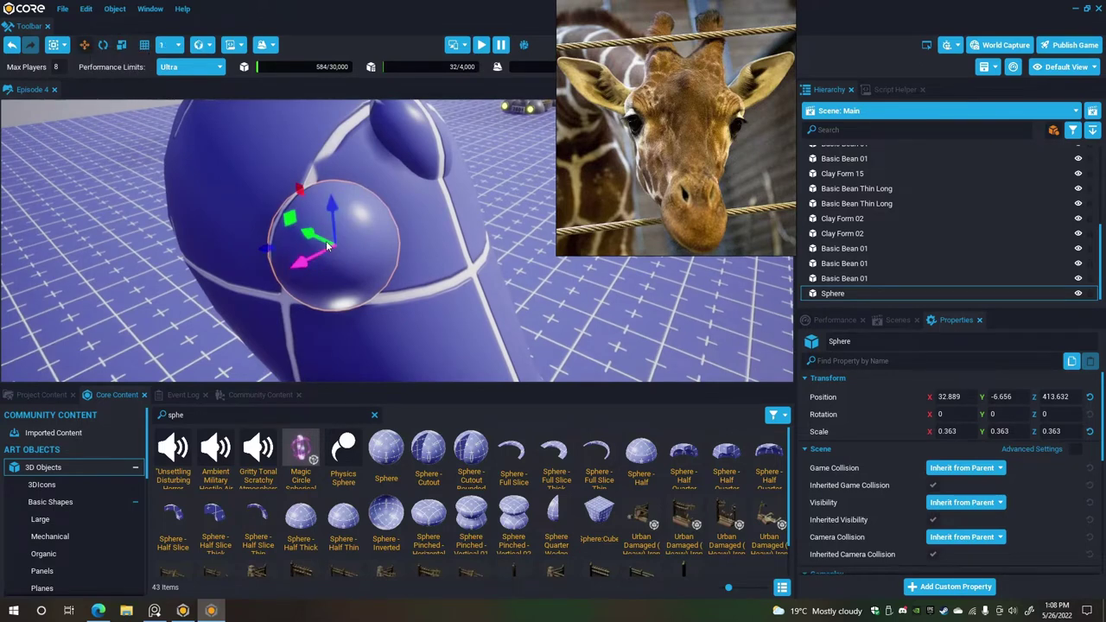
drag(313, 259, 310, 227)
right_drag(311, 226, 135, 227)
key(w)
key(s)
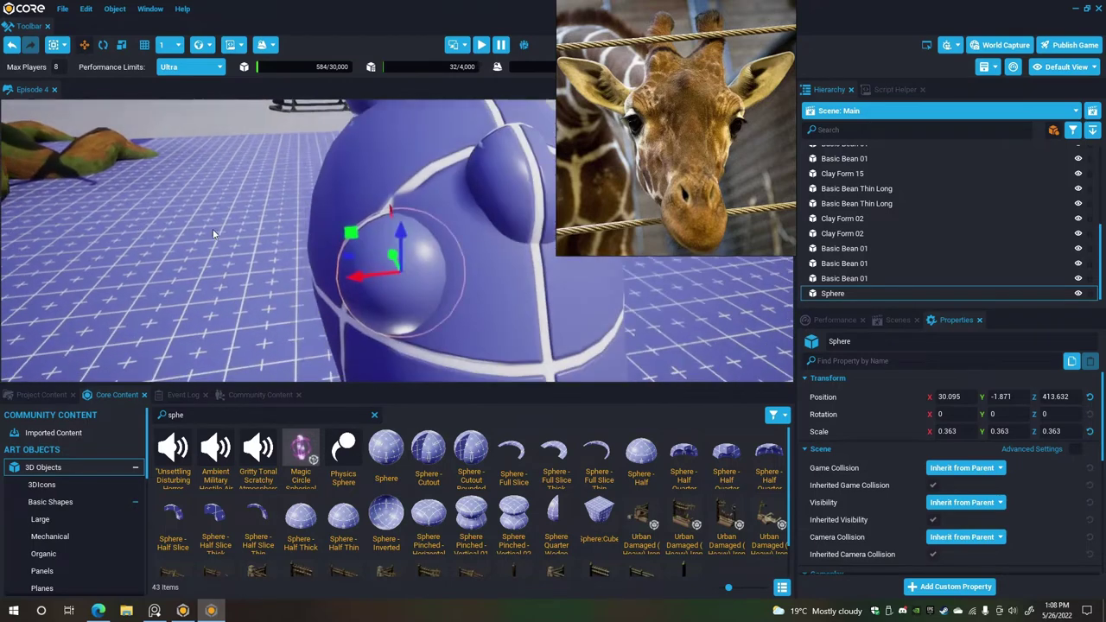
Duplicate the eye sphere in place and change the copy's mesh to Sphere - Half Thin.
click(851, 296)
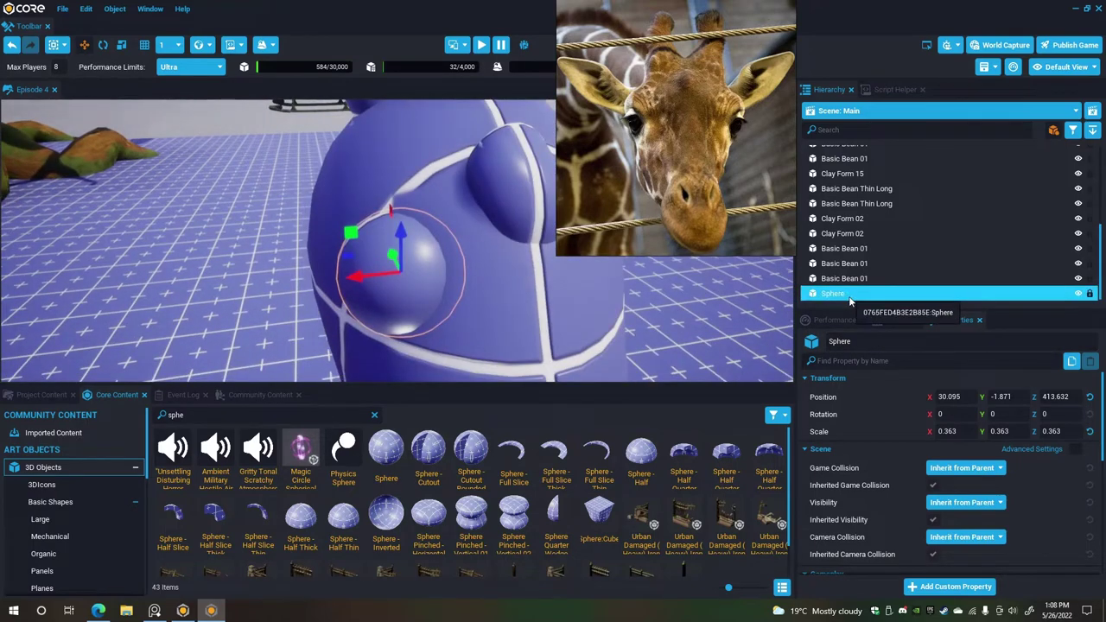
key(ctrl+w)
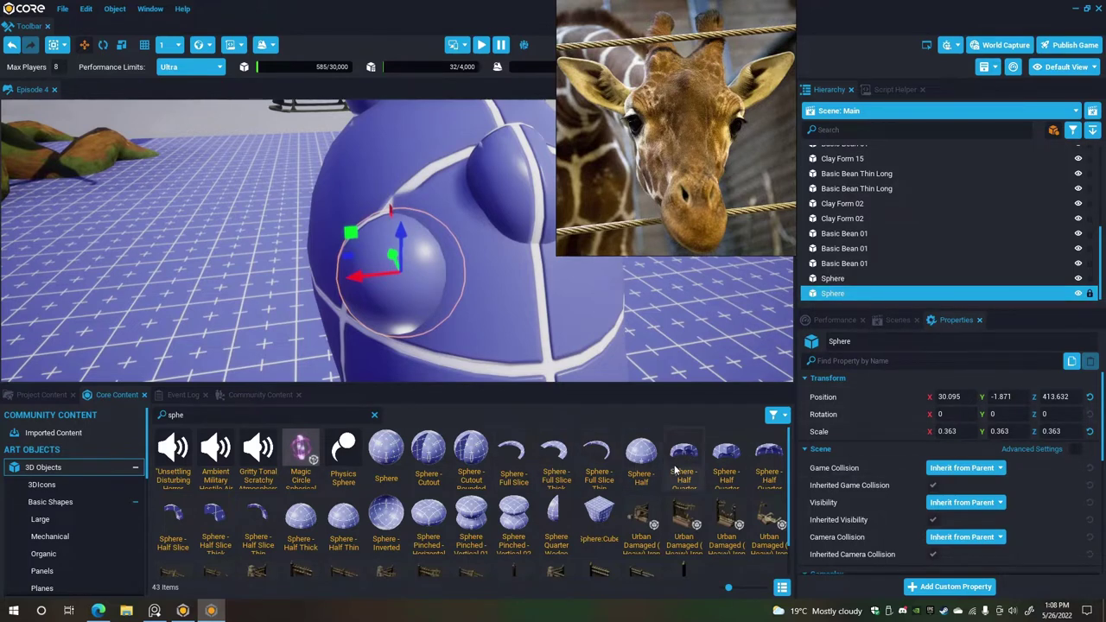
scroll(995, 479, down, 6)
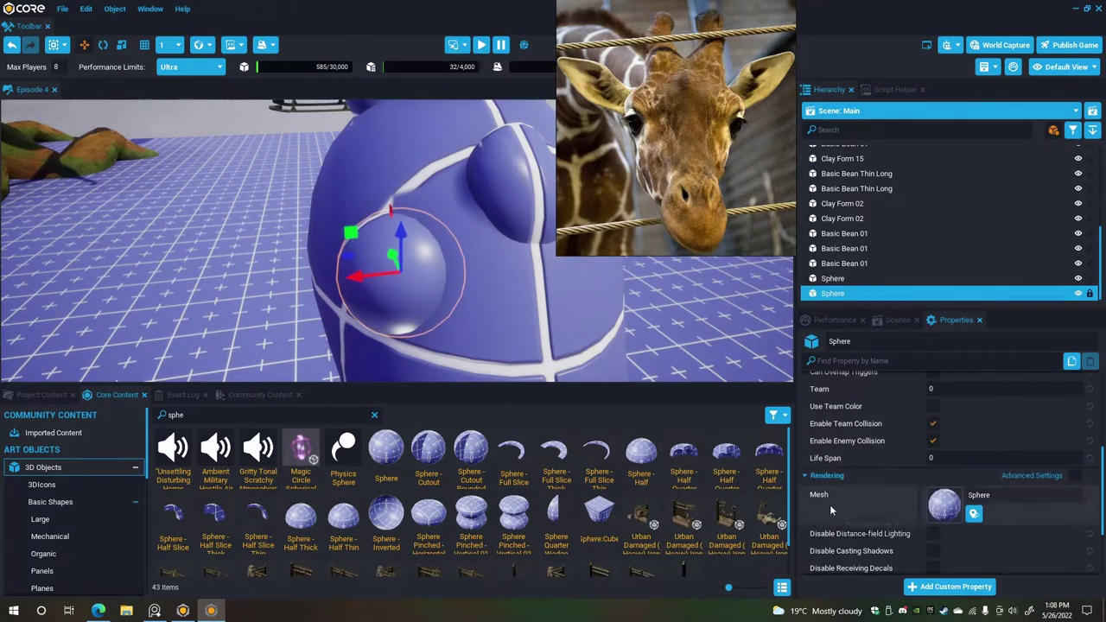
click(344, 522)
drag(344, 522, 943, 506)
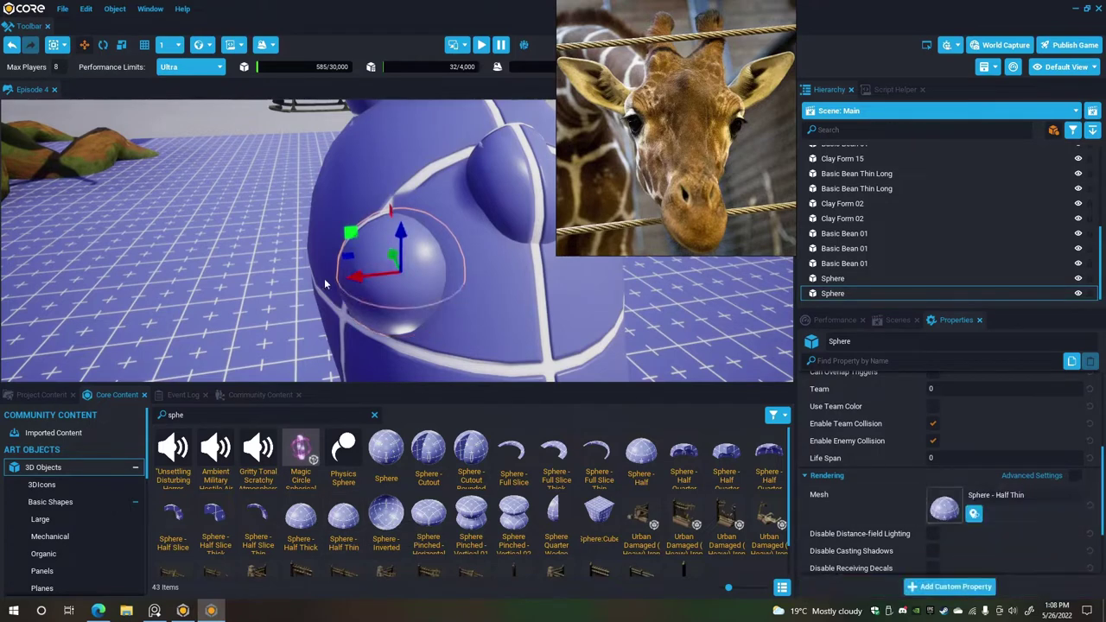
Scale the half-sphere up slightly beyond the eye and tilt it to form the upper eyelid.
click(122, 44)
drag(406, 270, 414, 267)
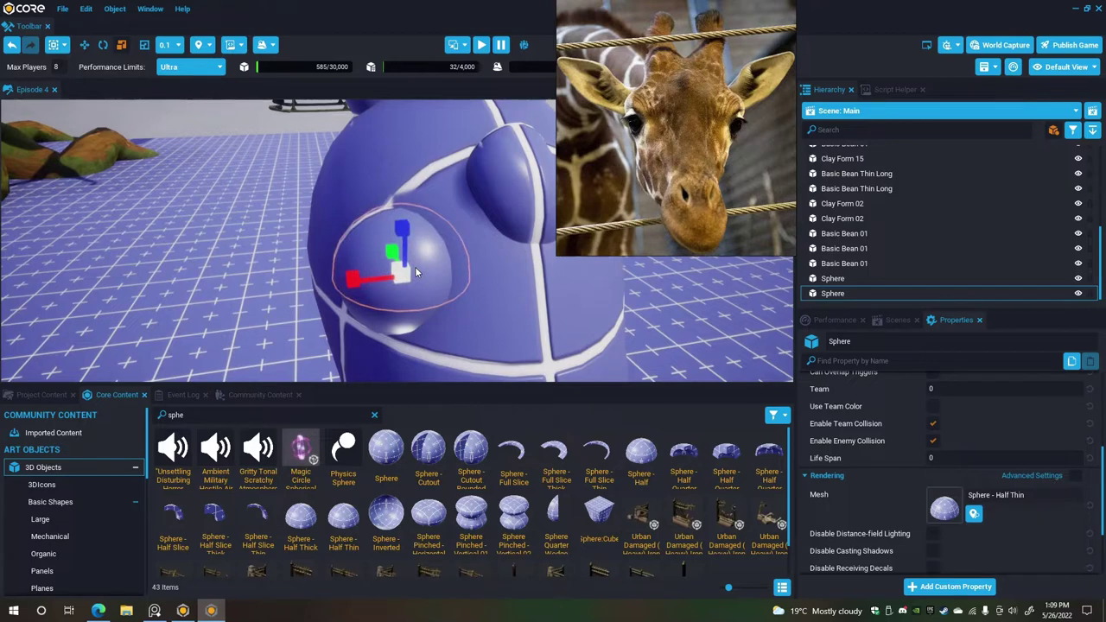
click(104, 45)
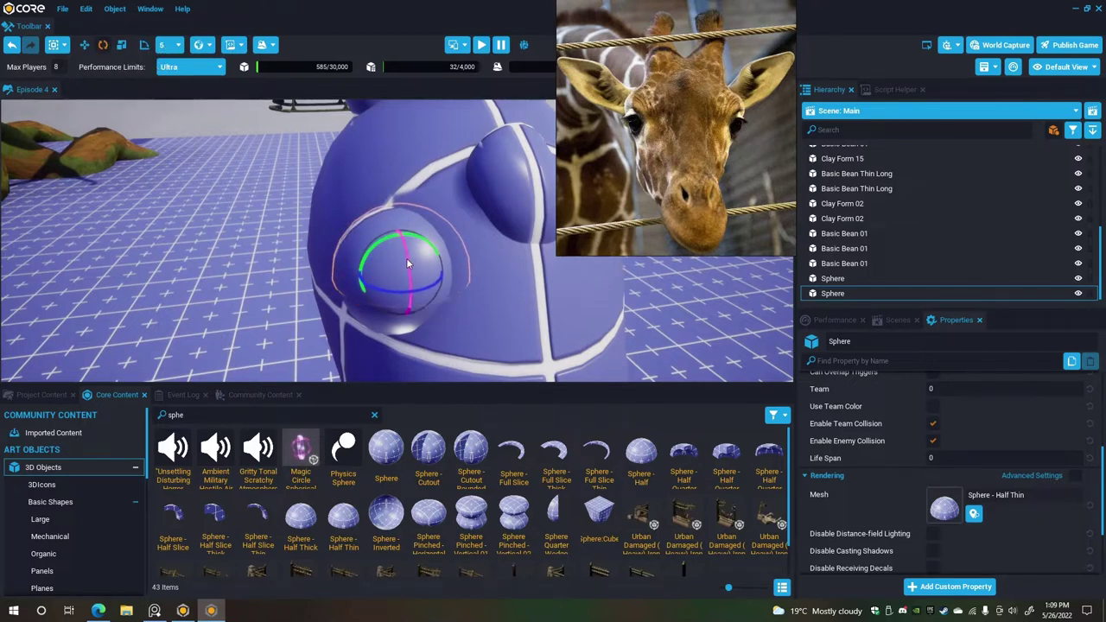
drag(400, 243, 397, 244)
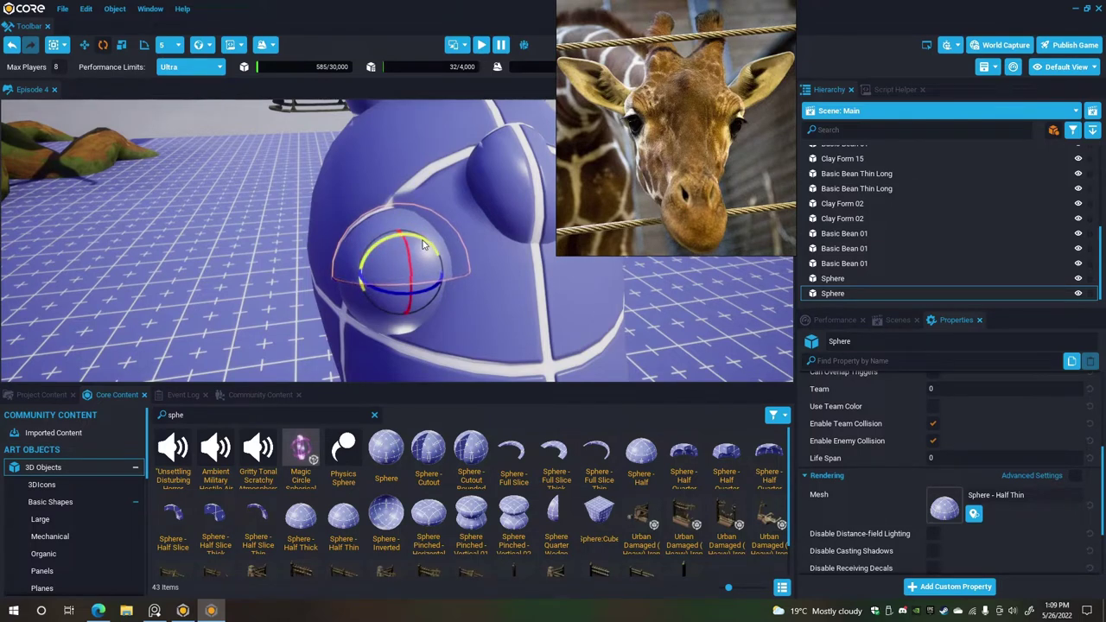
right_drag(403, 211, 403, 212)
alt+drag(401, 207, 445, 253)
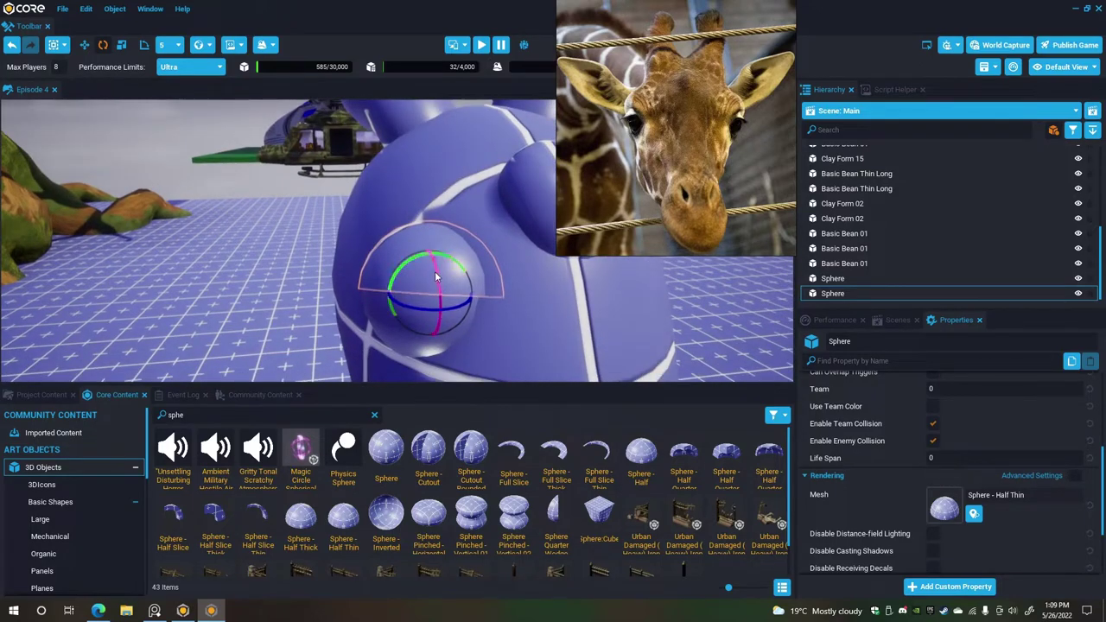
drag(436, 275, 437, 269)
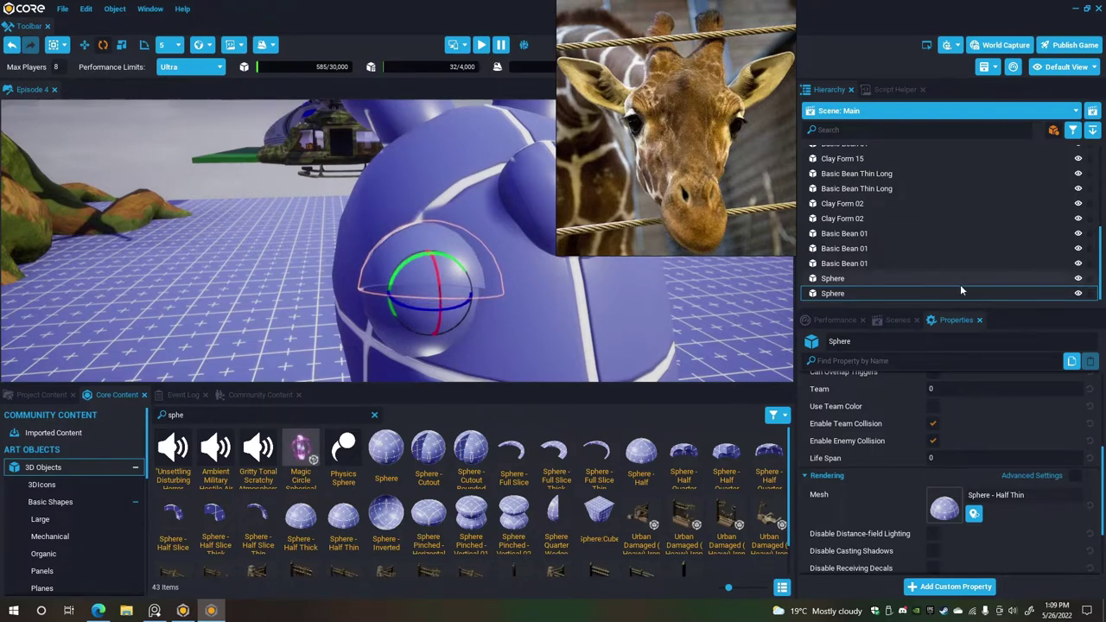
Duplicate the upper eyelid and mirror the copy along the world Z axis as a lower eyelid.
click(855, 294)
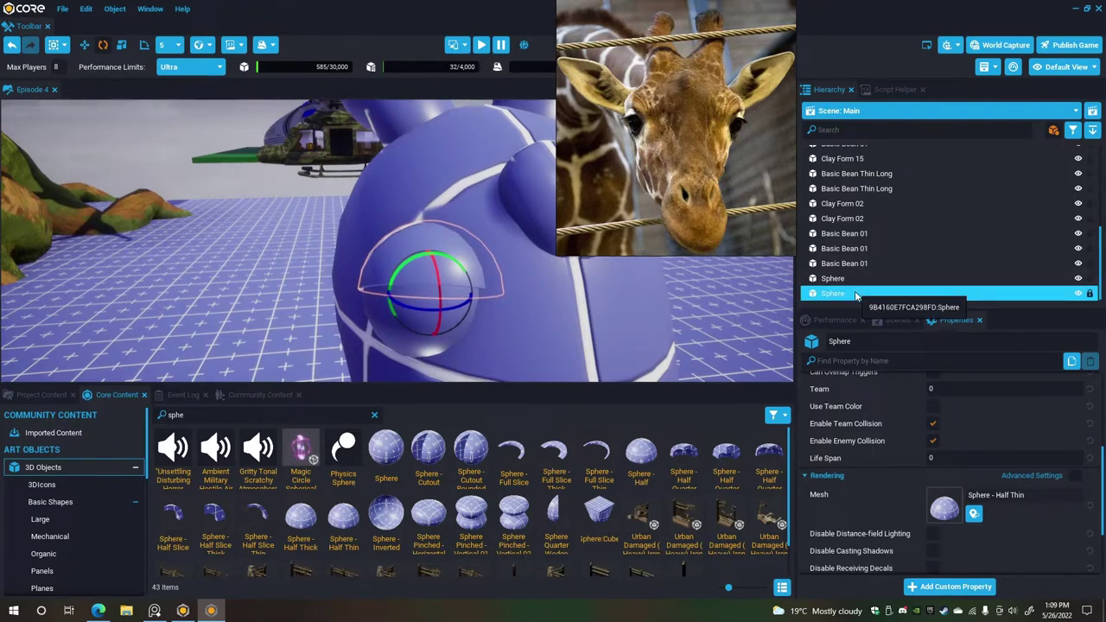
key(ctrl+w)
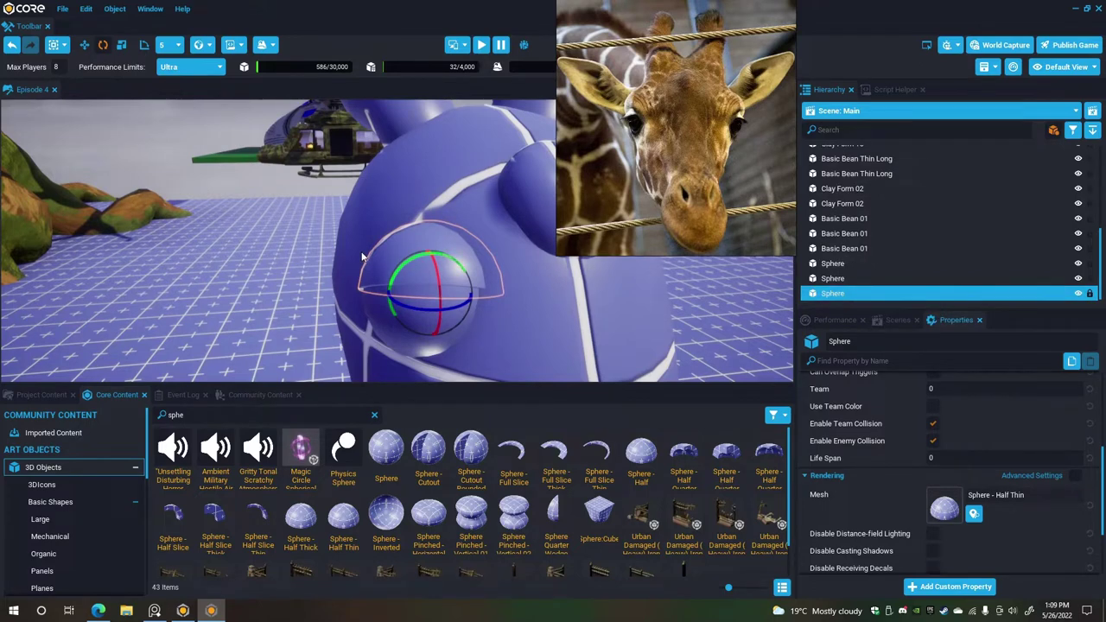
right_click(394, 259)
mouse_move(533, 368)
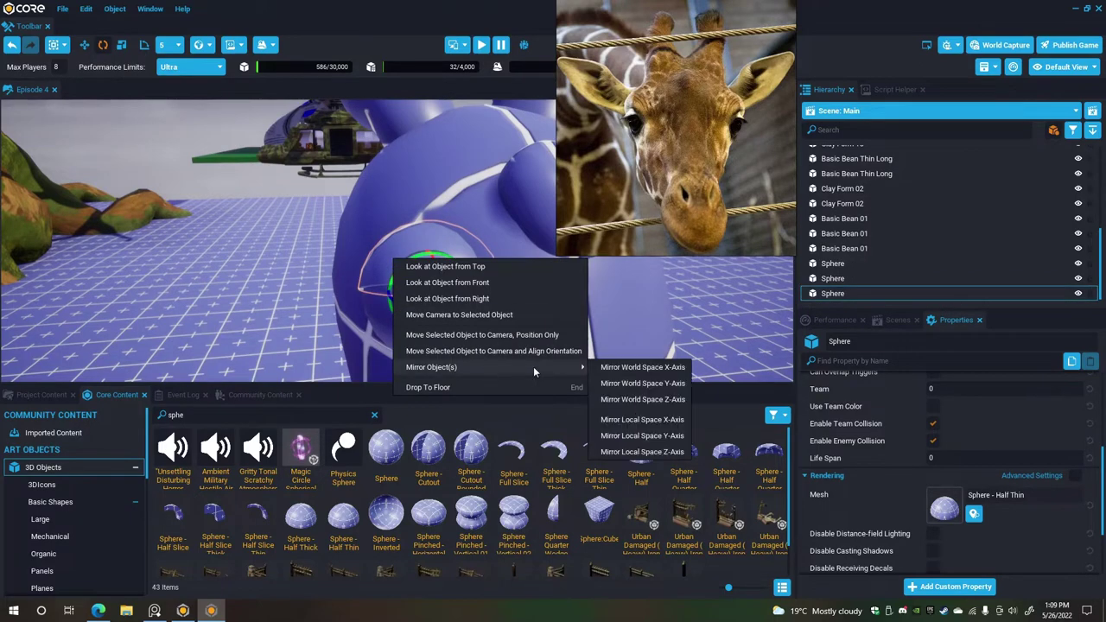
click(643, 398)
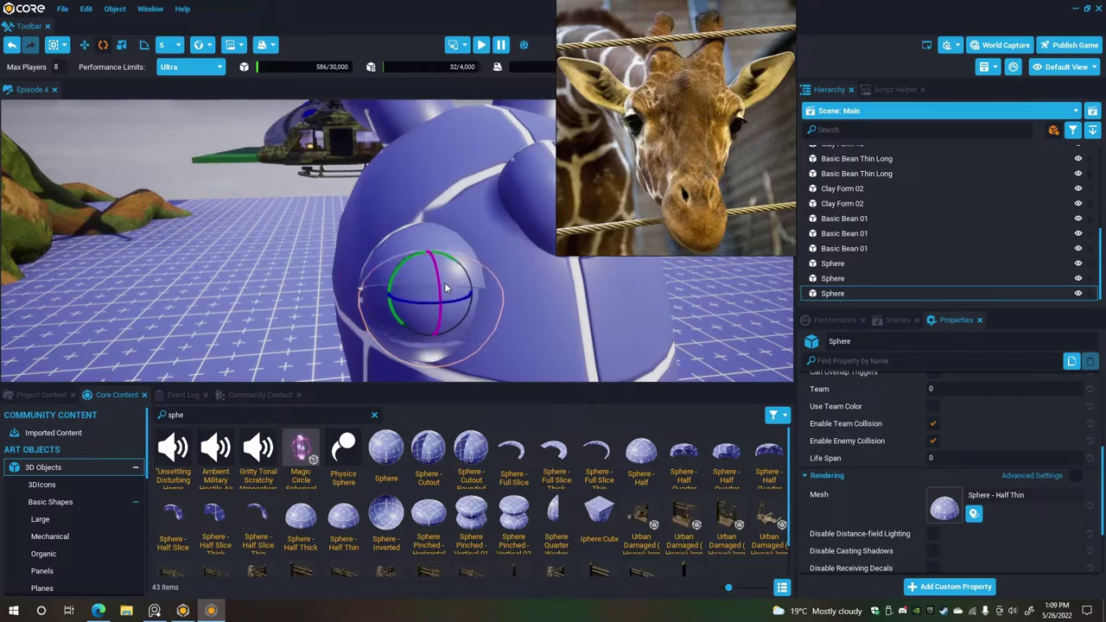
Adjust the lower eyelid's height and scale it down slightly to fit closely around the underside of the eye.
right_drag(444, 282, 724, 297)
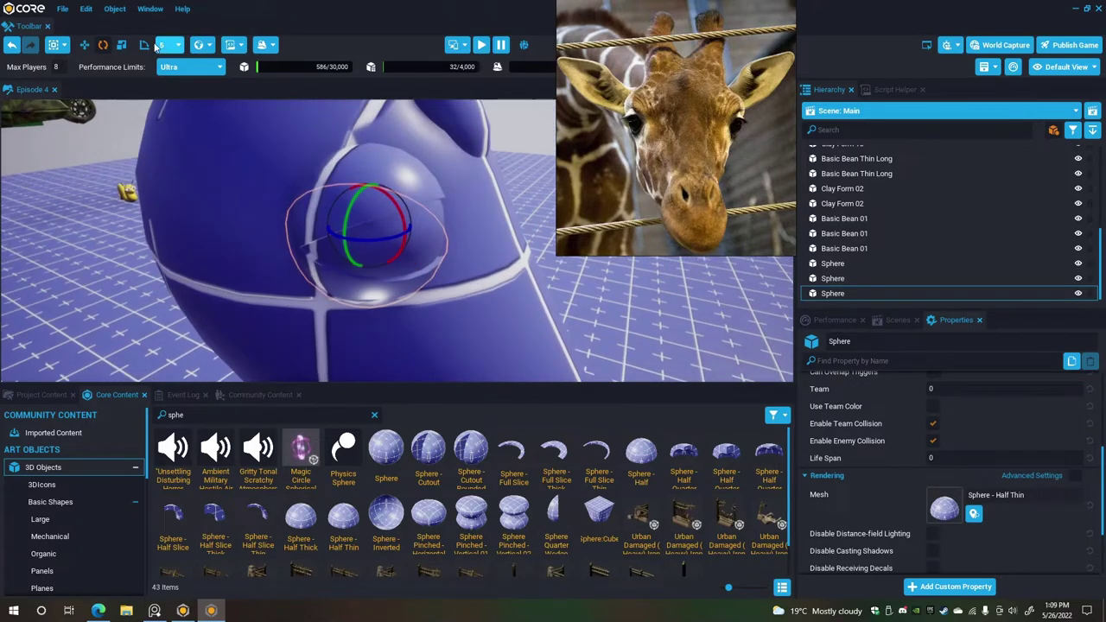
click(121, 44)
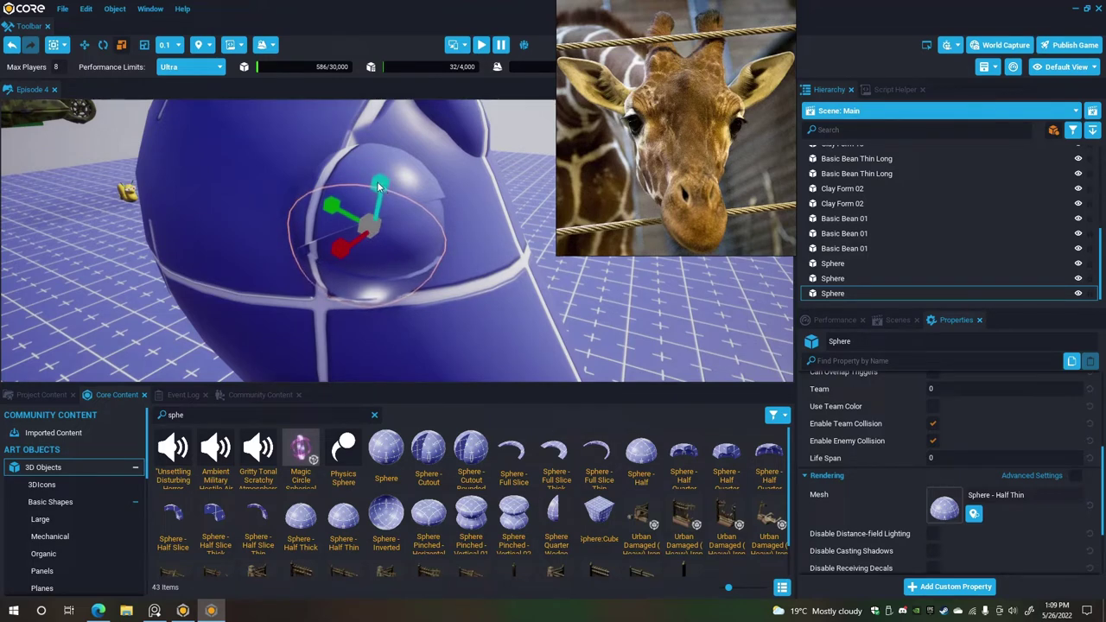
drag(378, 186, 392, 221)
click(86, 47)
click(124, 44)
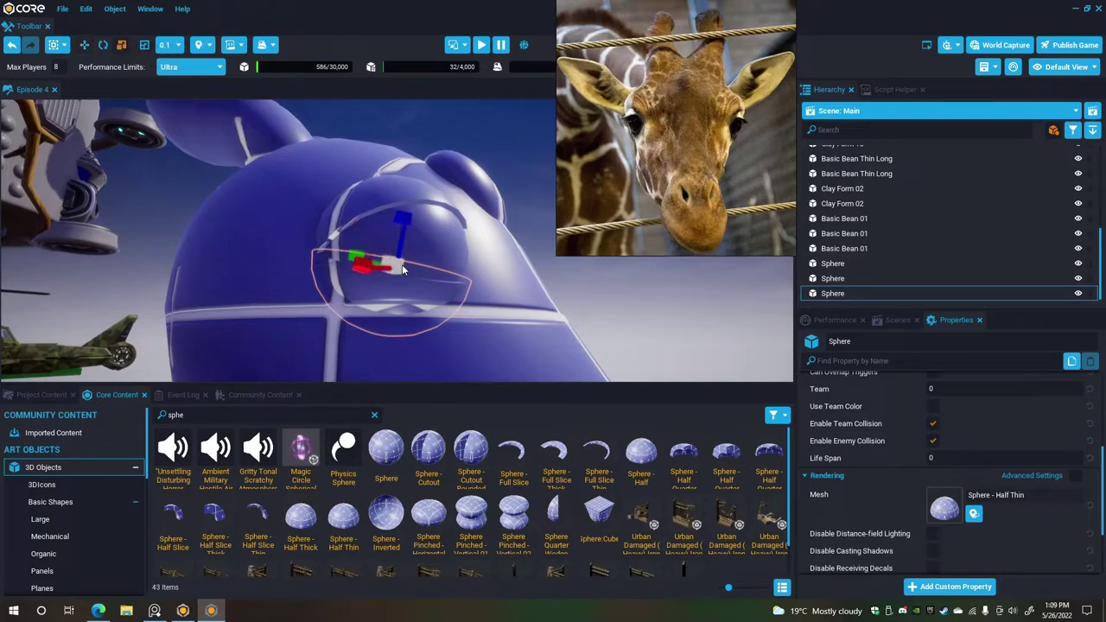
drag(404, 268, 384, 267)
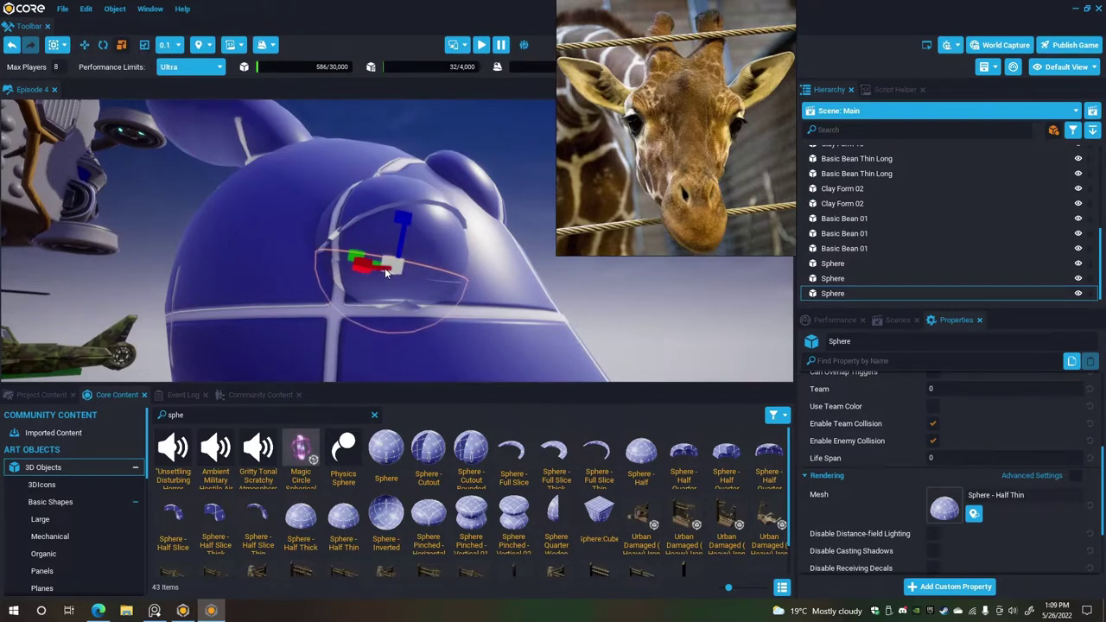
right_drag(474, 267, 389, 292)
click(494, 298)
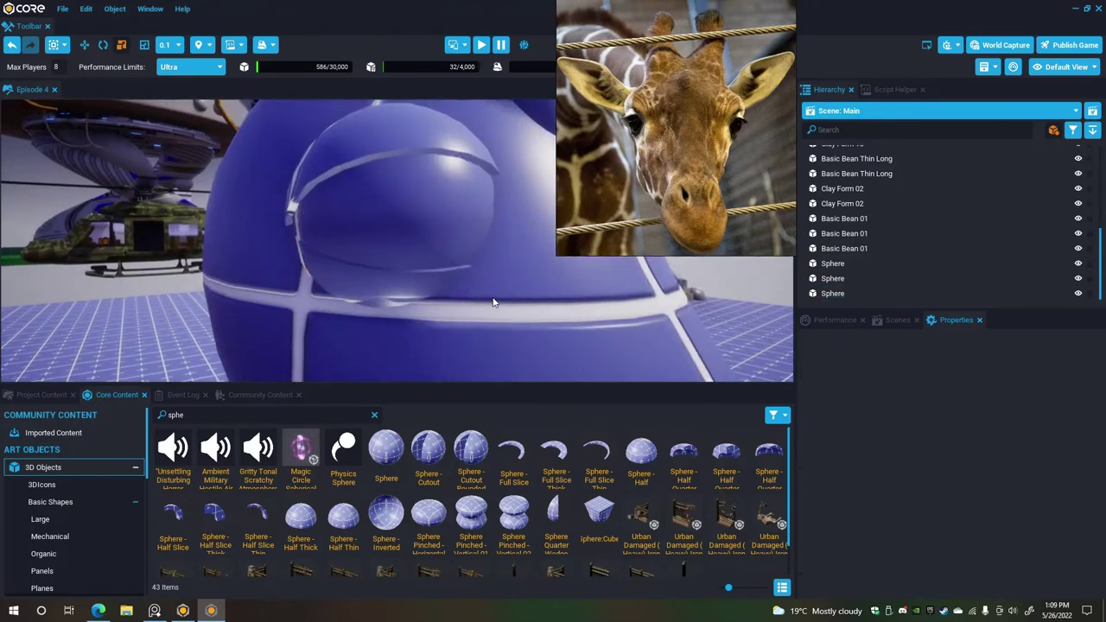
right_drag(494, 298, 574, 166)
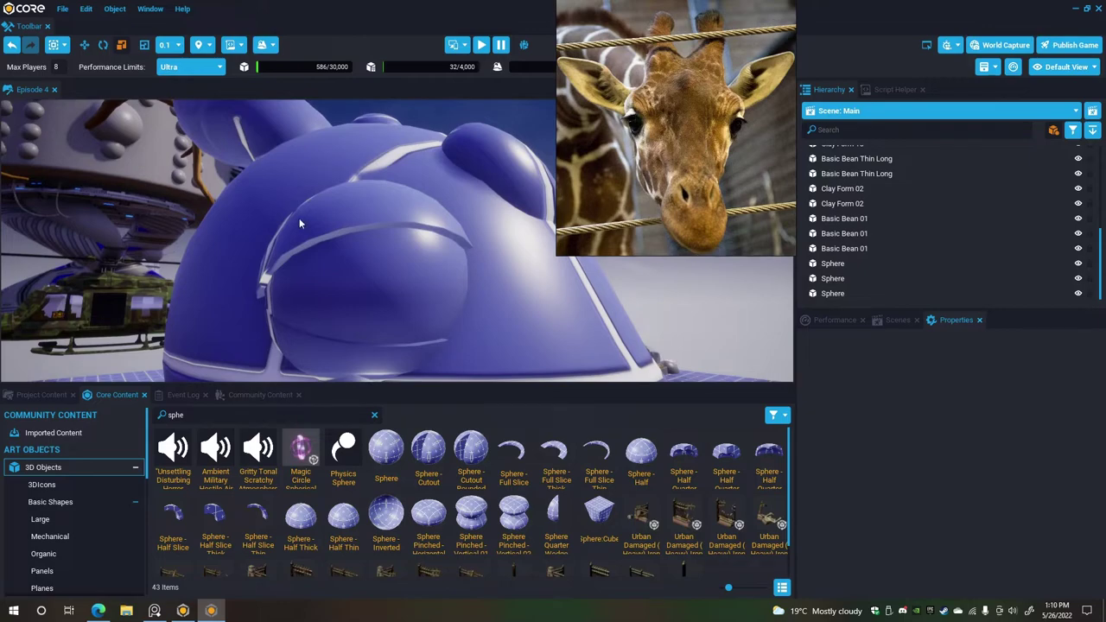
right_drag(348, 225, 250, 292)
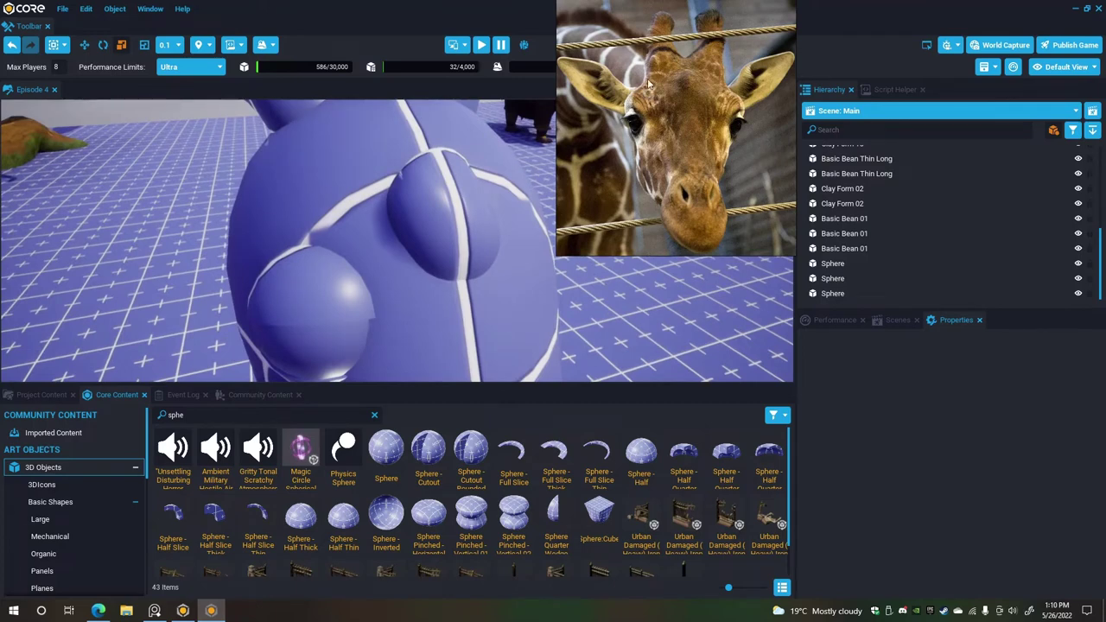
Duplicate the upper eyelid half-sphere and scale the copy up uniformly to make a larger outer fold.
click(324, 284)
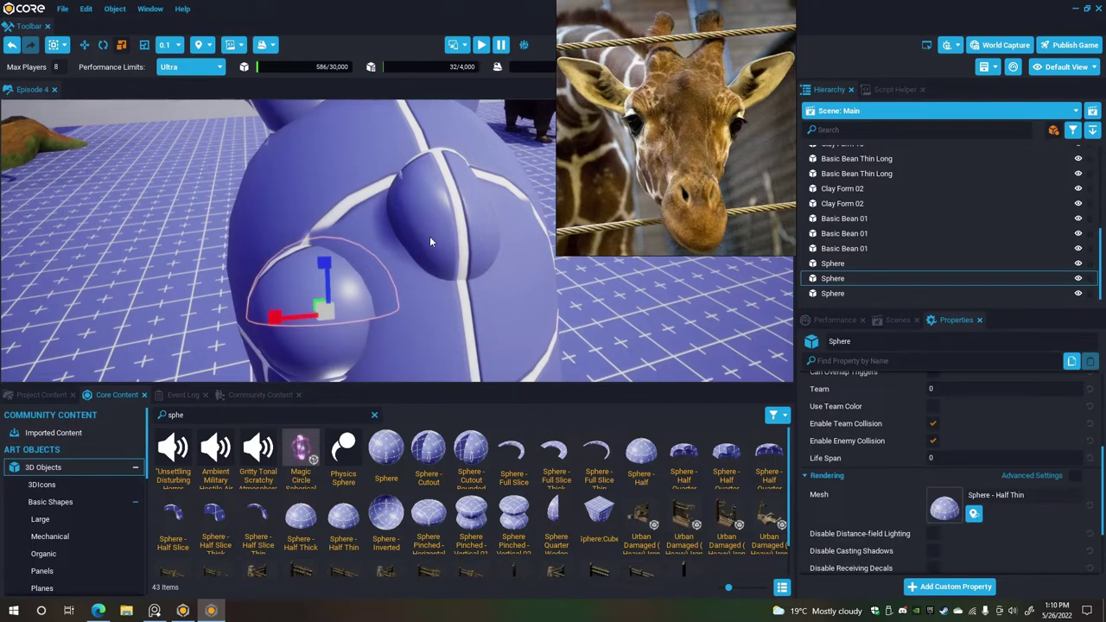
key(ctrl+w)
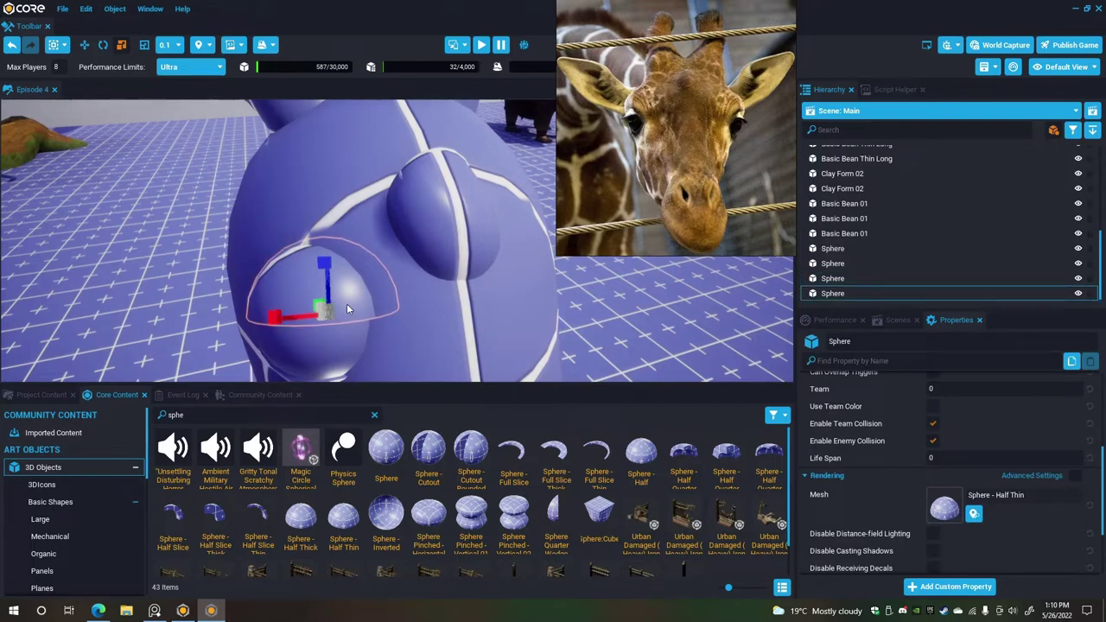
drag(329, 308, 369, 310)
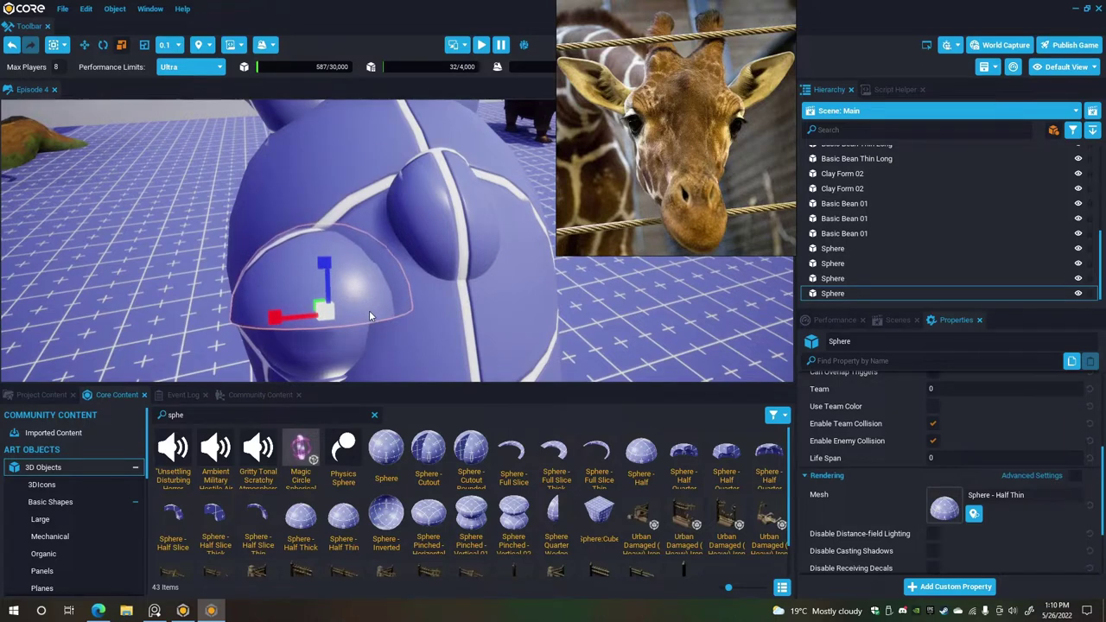
Move the enlarged eyelid copy upward and back into the head so it forms a fold above the upper eyelid.
click(87, 46)
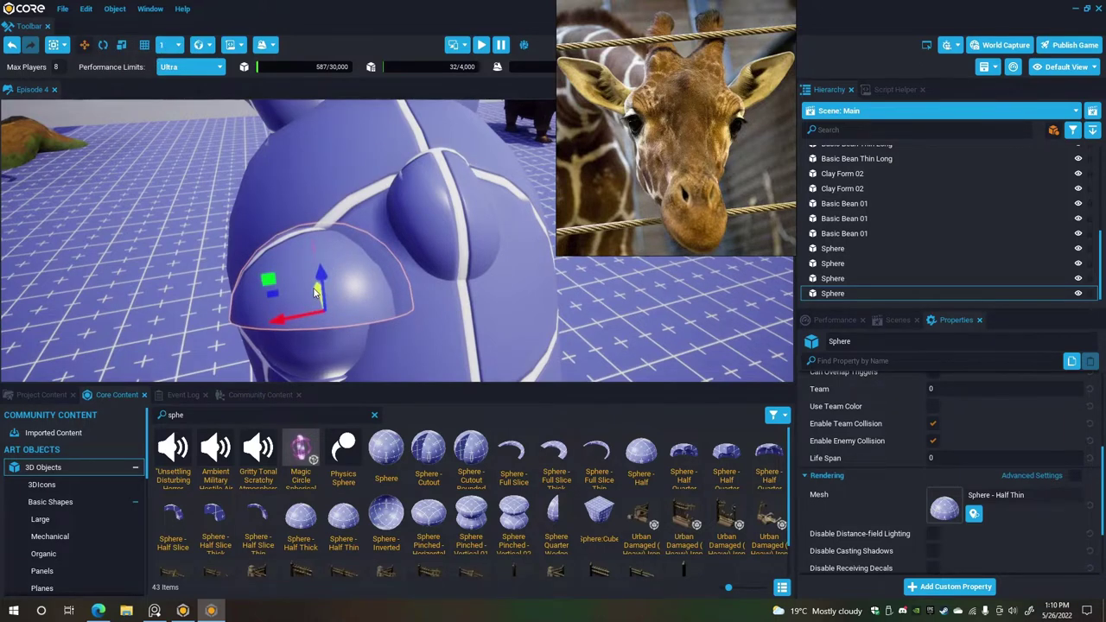
mouse_move(315, 293)
mouse_down()
mouse_move(308, 273)
mouse_move(317, 281)
mouse_move(299, 301)
mouse_up()
drag(327, 260, 327, 257)
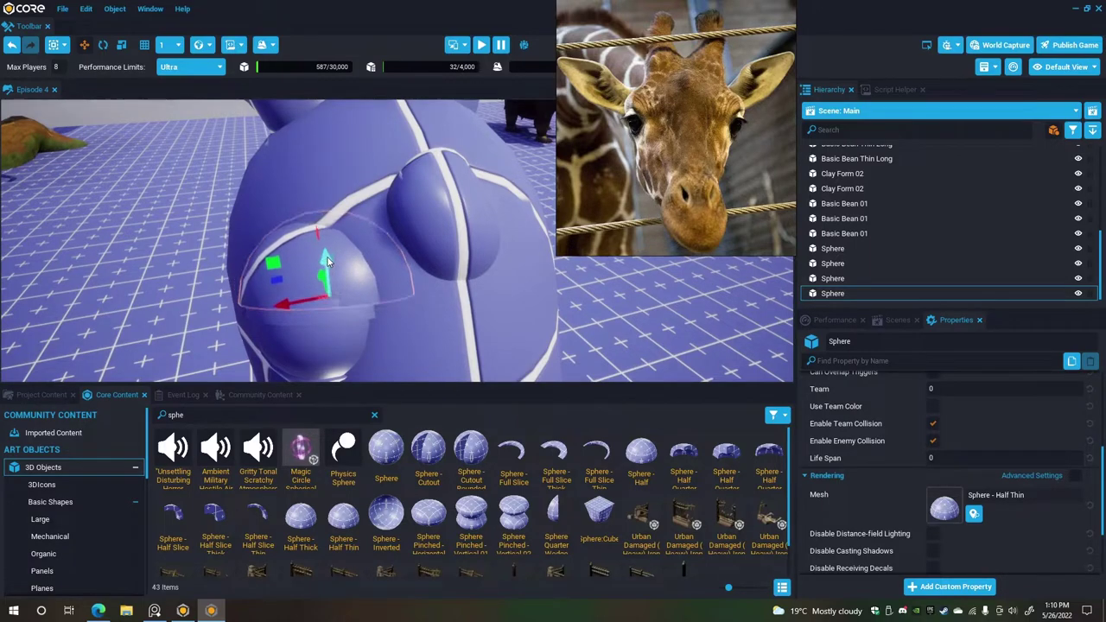
drag(303, 299, 516, 294)
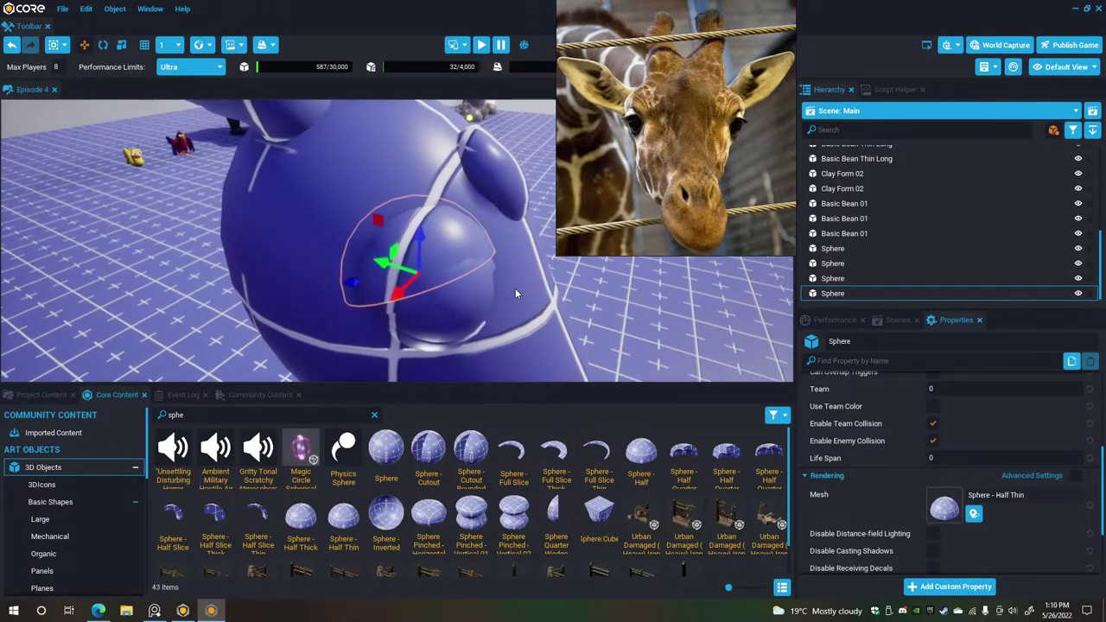
scroll(516, 289, up, 2)
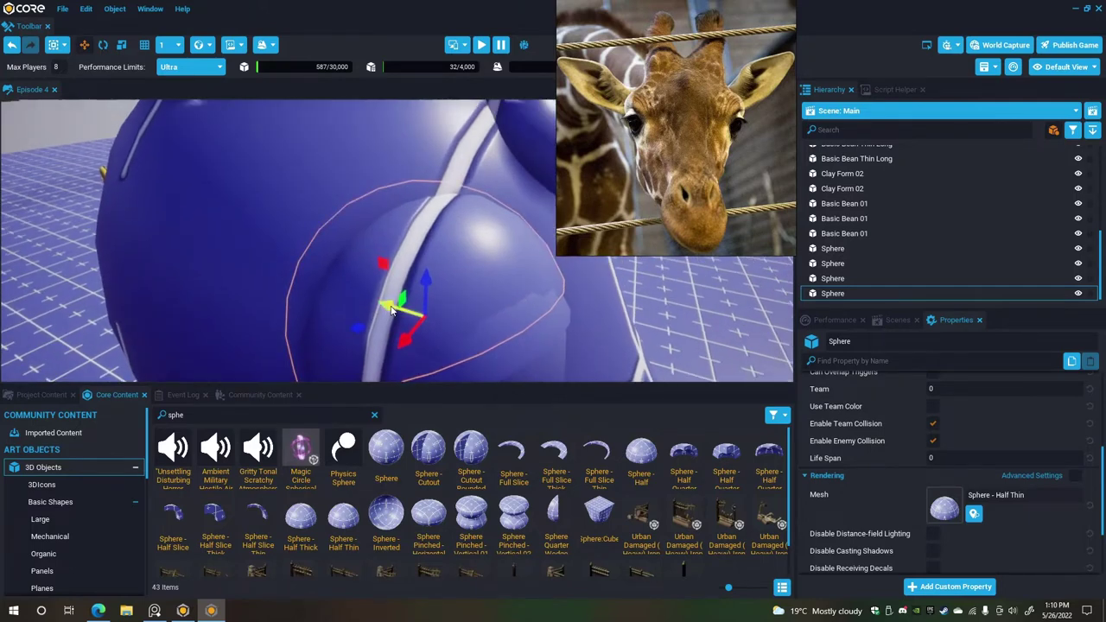
drag(391, 311, 103, 258)
scroll(103, 257, down, 3)
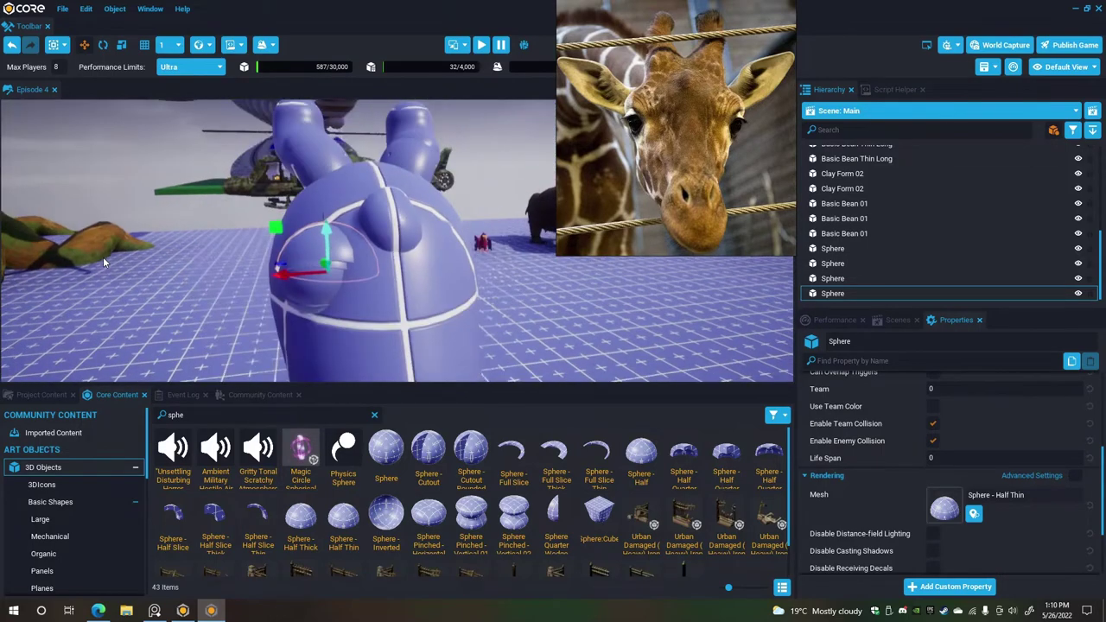
click(103, 258)
Rotate the outer eyelid fold slightly to follow the head's curve, then deselect it and check the eye from several angles.
alt+drag(296, 289, 408, 321)
scroll(256, 292, down, 4)
scroll(255, 294, up, 2)
click(409, 321)
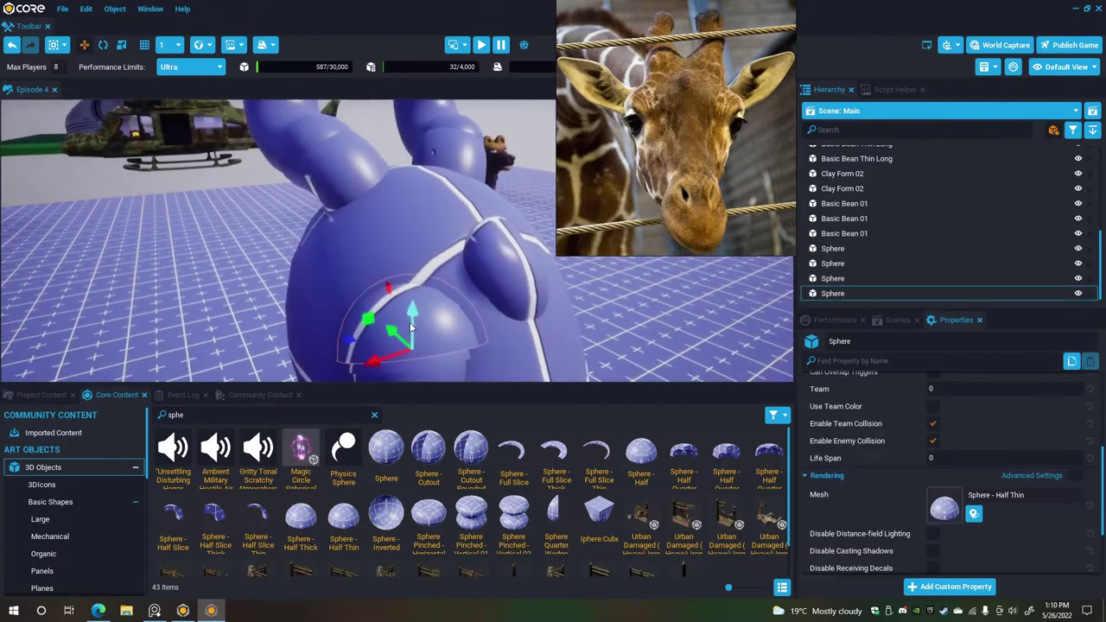
click(107, 48)
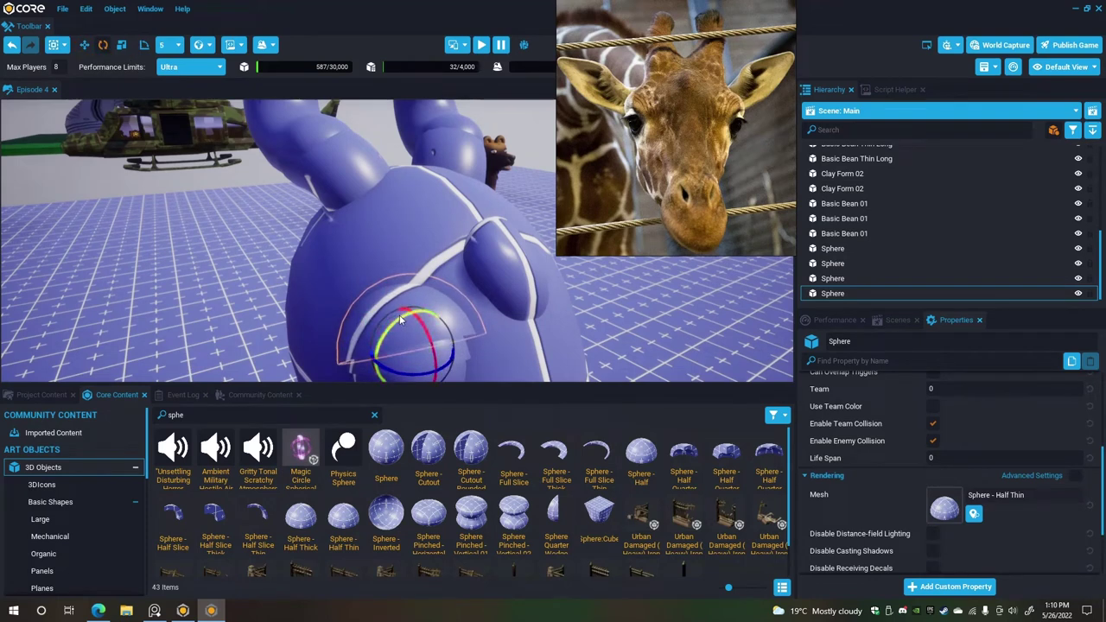
drag(401, 319, 441, 277)
key(Escape)
right_drag(441, 280, 432, 252)
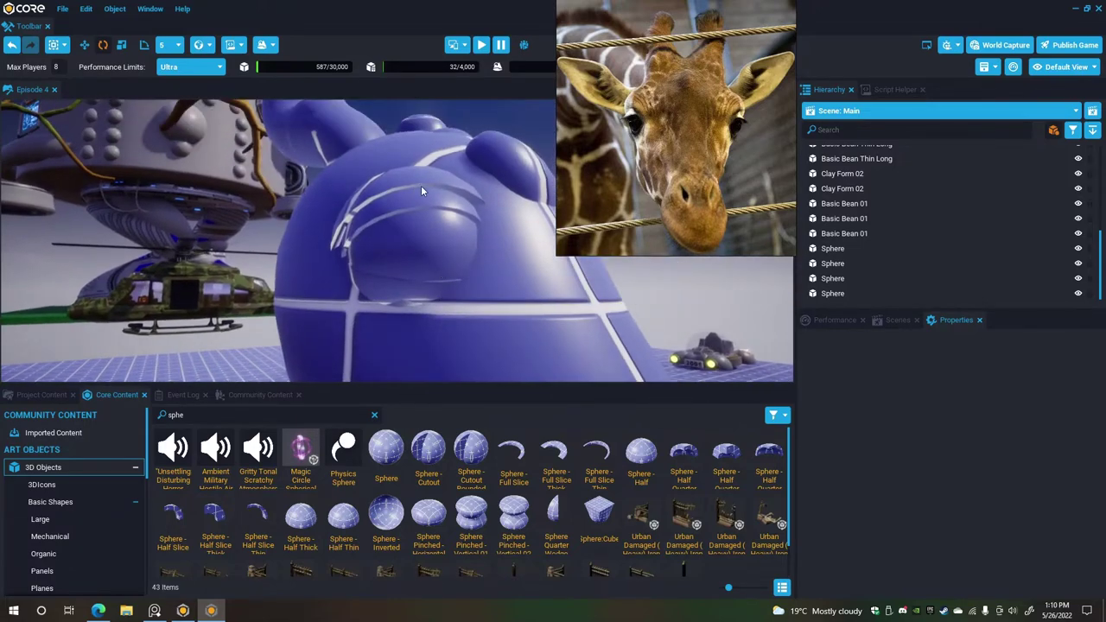
alt+drag(420, 185, 295, 211)
right_drag(296, 215, 33, 264)
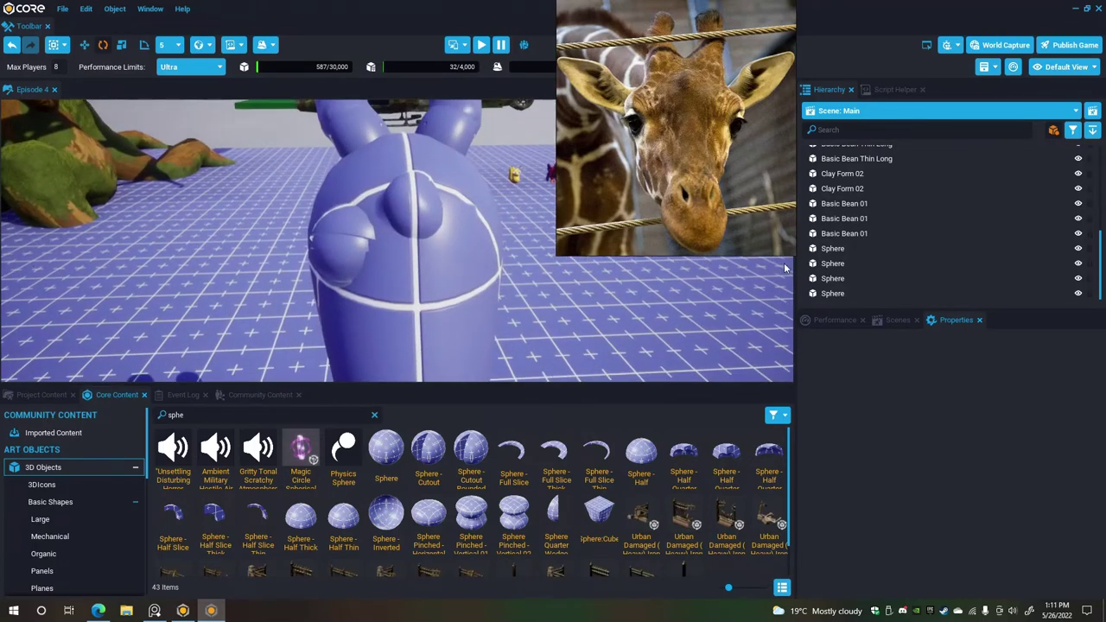
Select the four sphere pieces that form the finished eye and duplicate them.
click(855, 295)
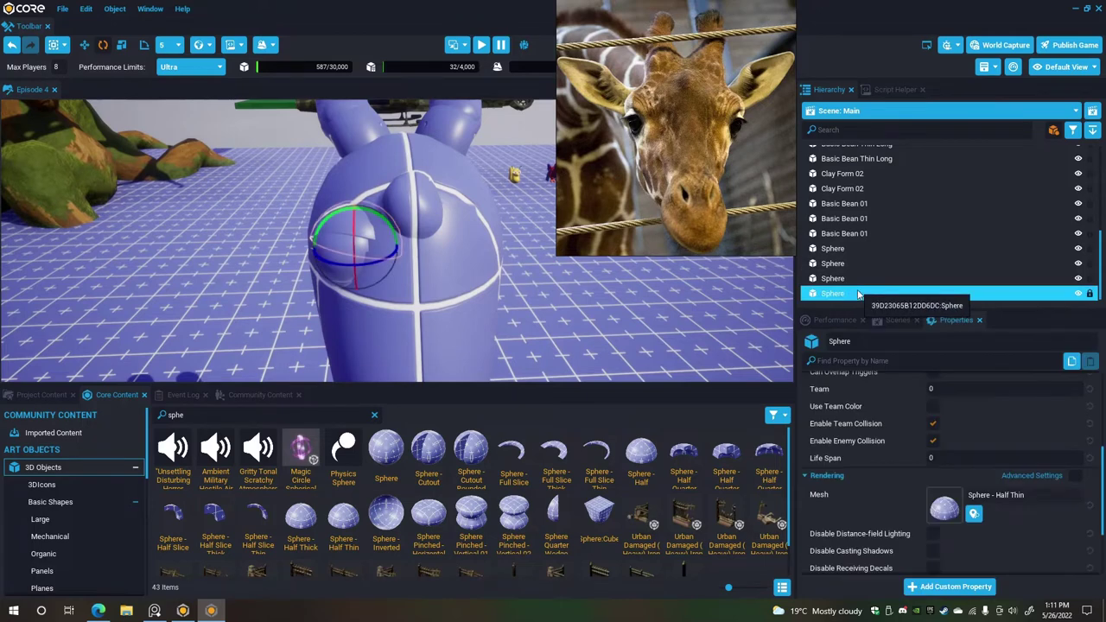
key(shift+Up)
key(shift+Up)
key(shift+Up)
key(shift+Up)
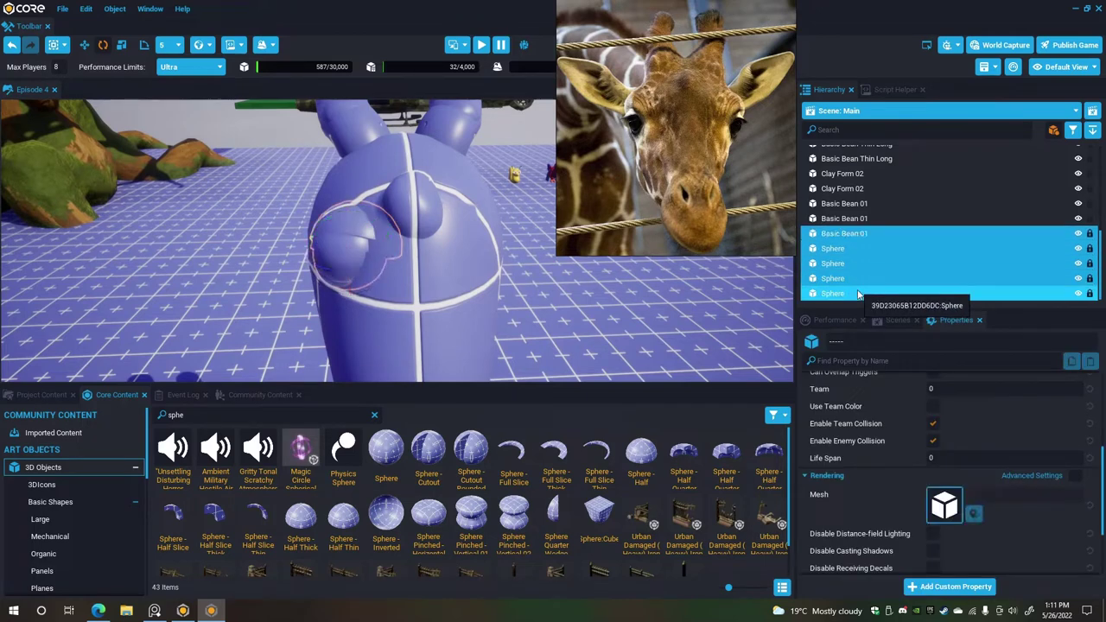
key(shift+Down)
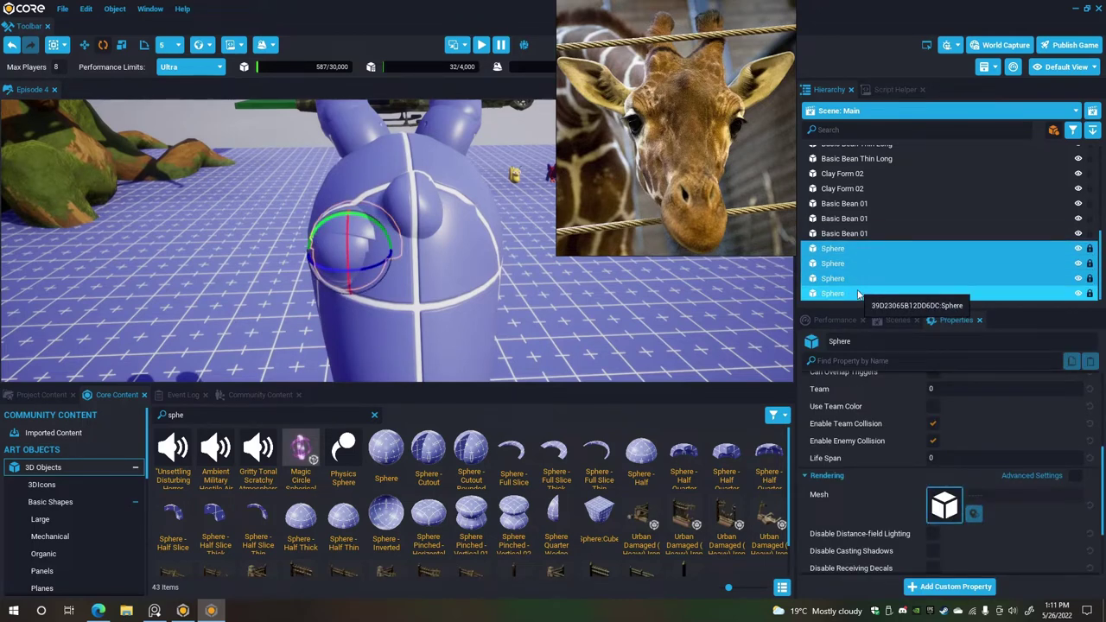
key(ctrl+w)
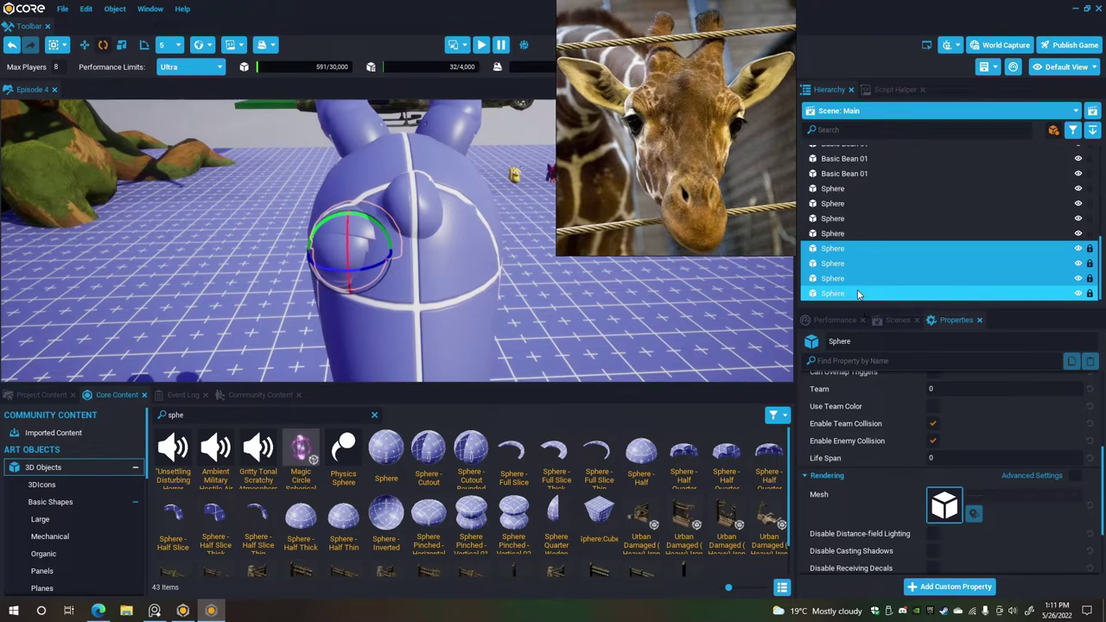
Wrap the four duplicated eye spheres in a new merged model, keeping its default name.
right_click(861, 291)
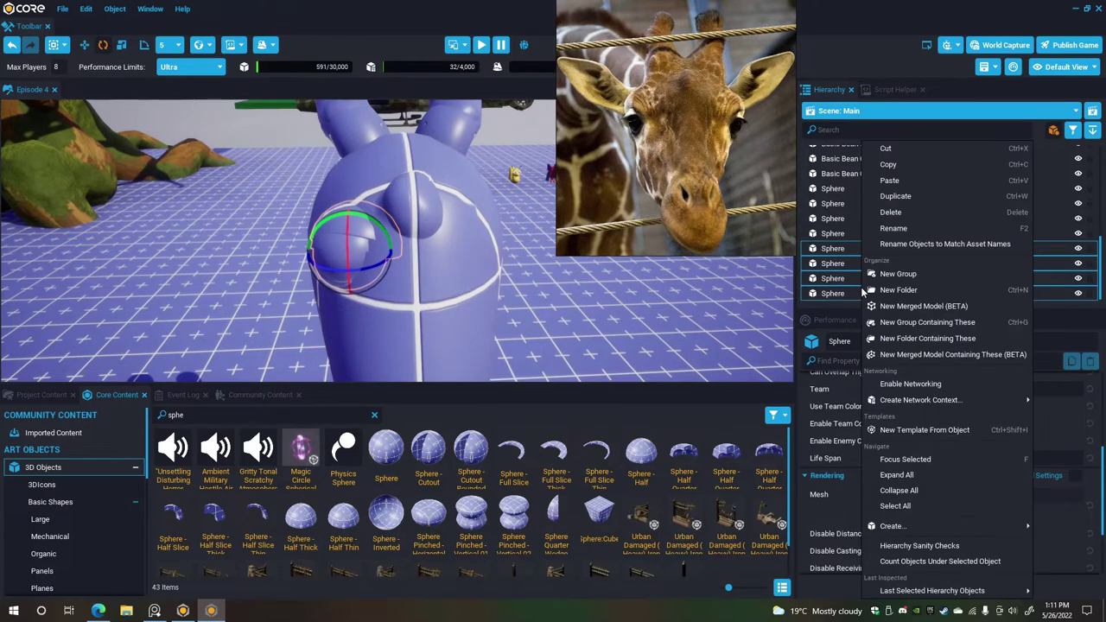
click(923, 354)
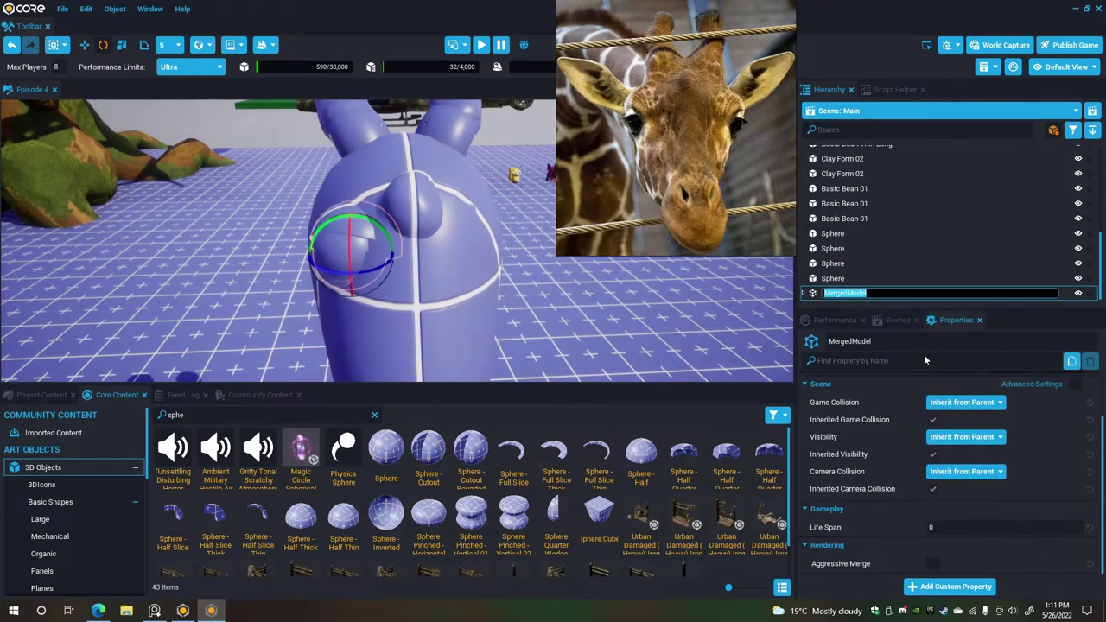
key(Return)
Mirror the merged eye copy along the world space X-axis.
click(334, 213)
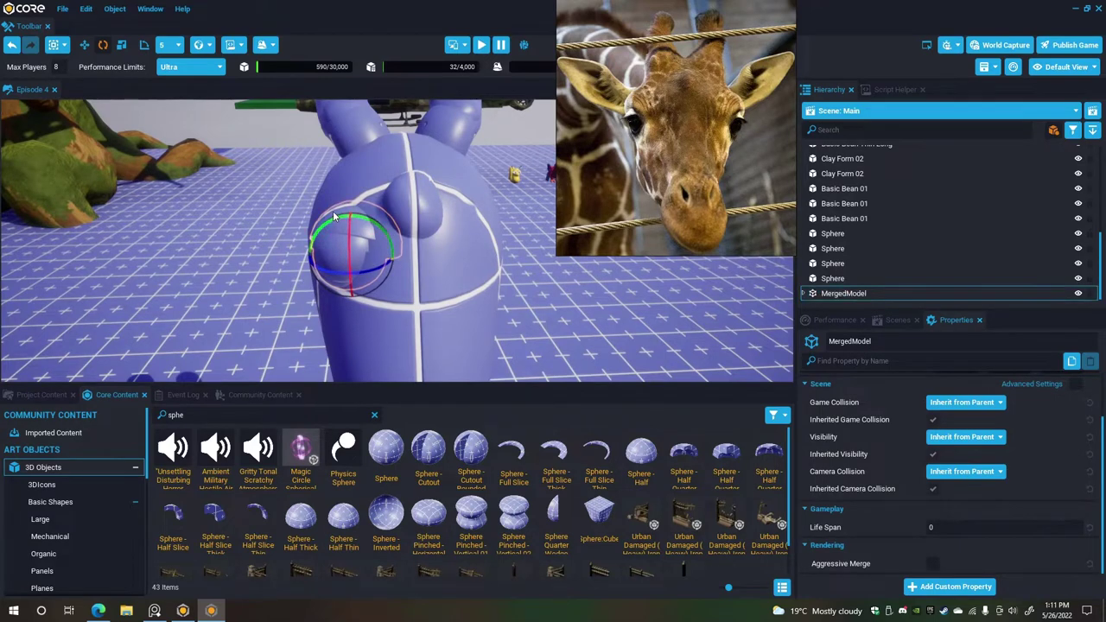
right_click(333, 216)
mouse_move(418, 319)
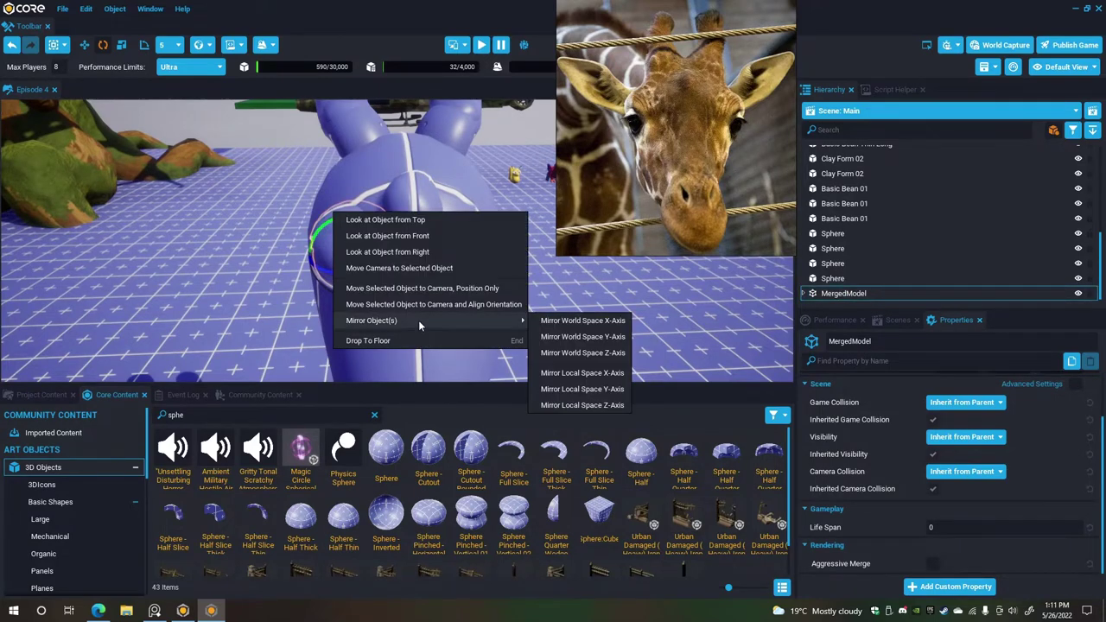
click(587, 319)
Set the merged eye's X position to -29.4 to place it on the opposite side of the head, and deselect it.
click(946, 396)
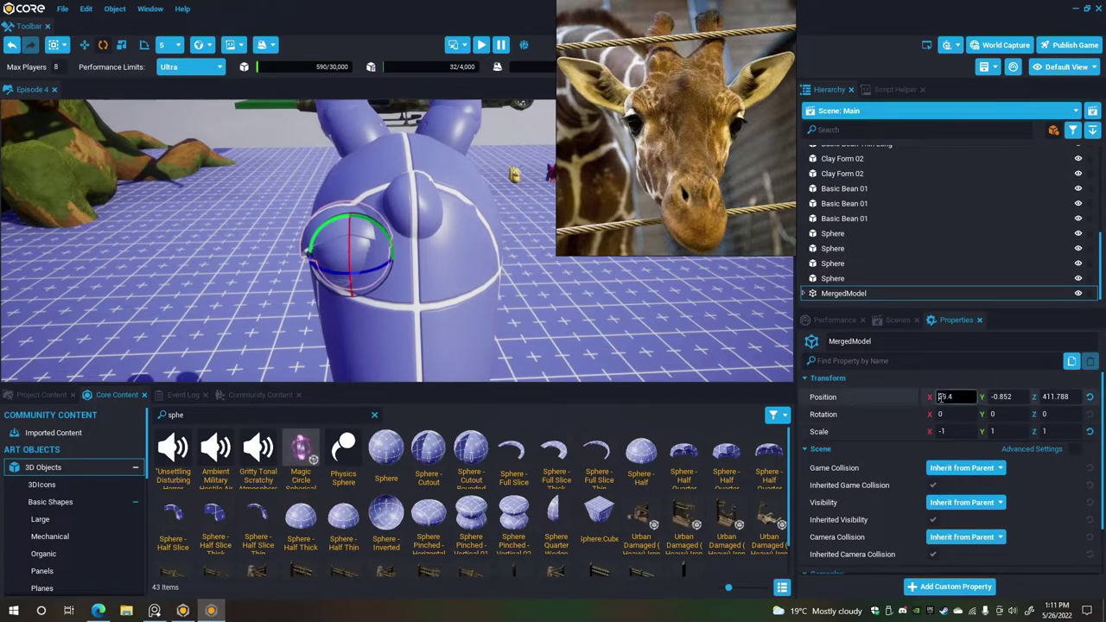
click(1003, 396)
text(-)
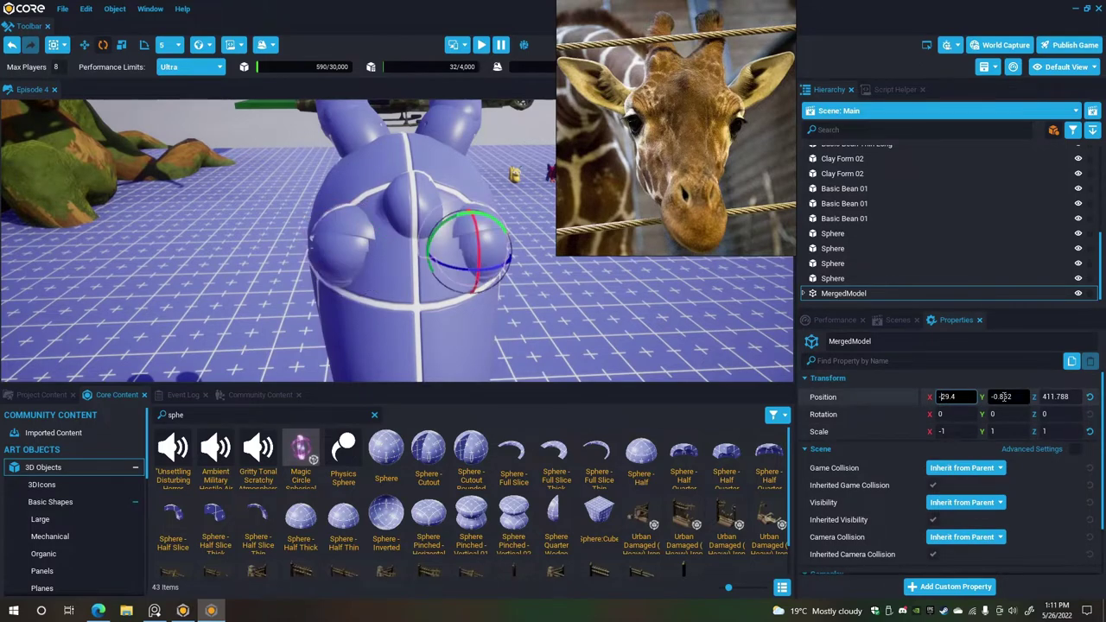
click(851, 382)
click(610, 325)
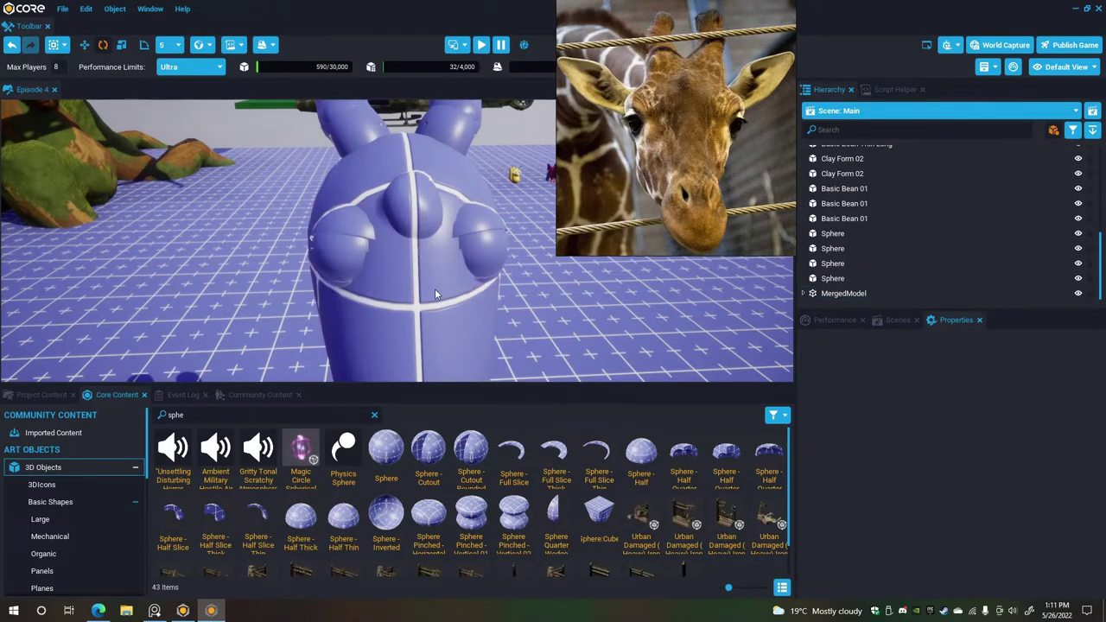
Narrow the giraffe head by scaling the Basic Avocado along its Y axis.
scroll(434, 289, down, 5)
alt+drag(425, 265, 420, 236)
scroll(418, 244, up, 5)
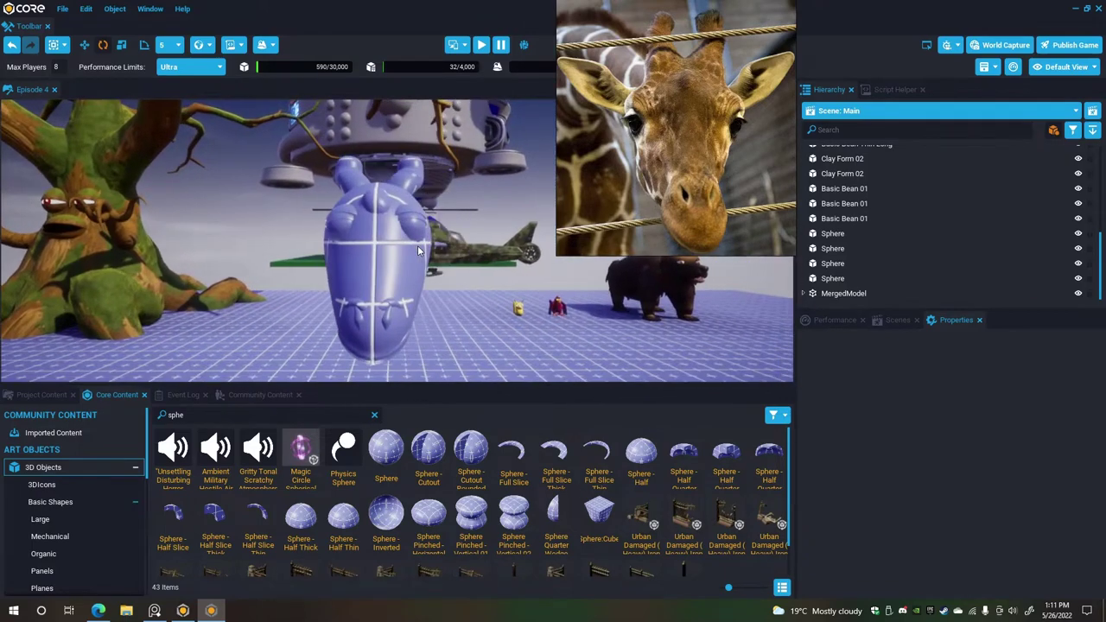
right_drag(415, 280, 413, 285)
middle_drag(414, 286, 412, 289)
click(446, 259)
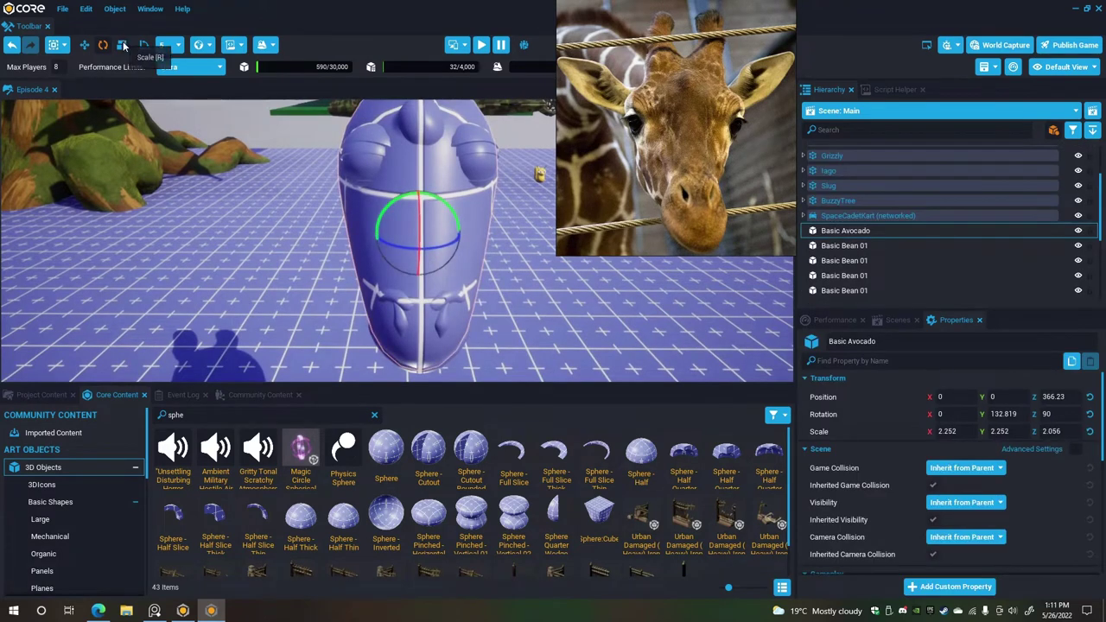
key(w)
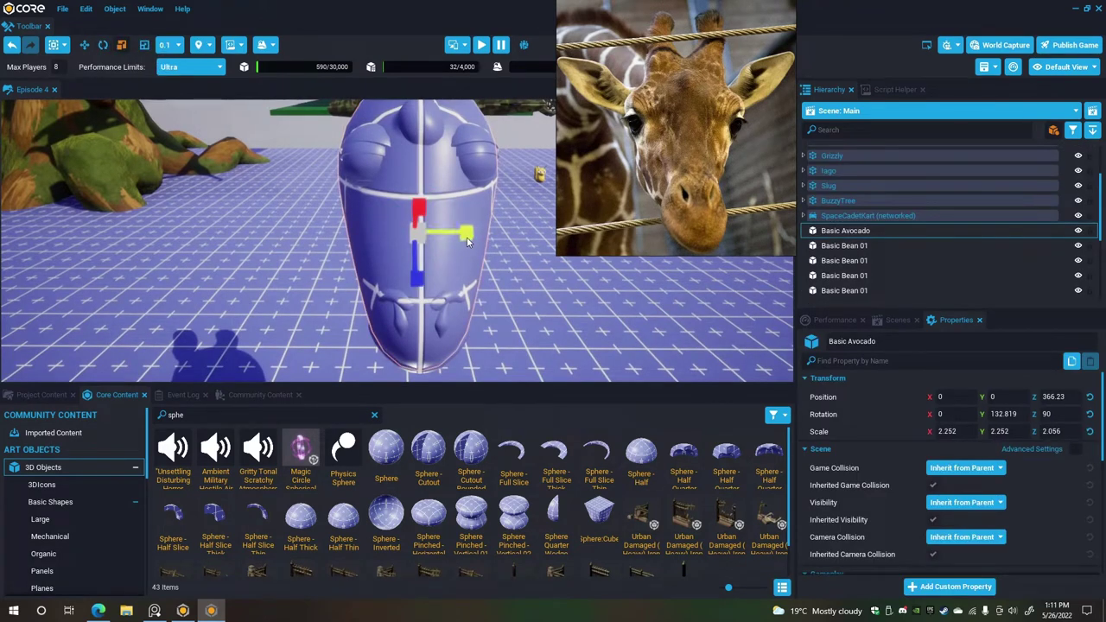
drag(466, 241, 499, 251)
scroll(499, 251, up, 4)
Shorten the two Basic Bean Thin Long mouth pieces by scaling them along Y to about 0.588 and 0.592.
click(500, 251)
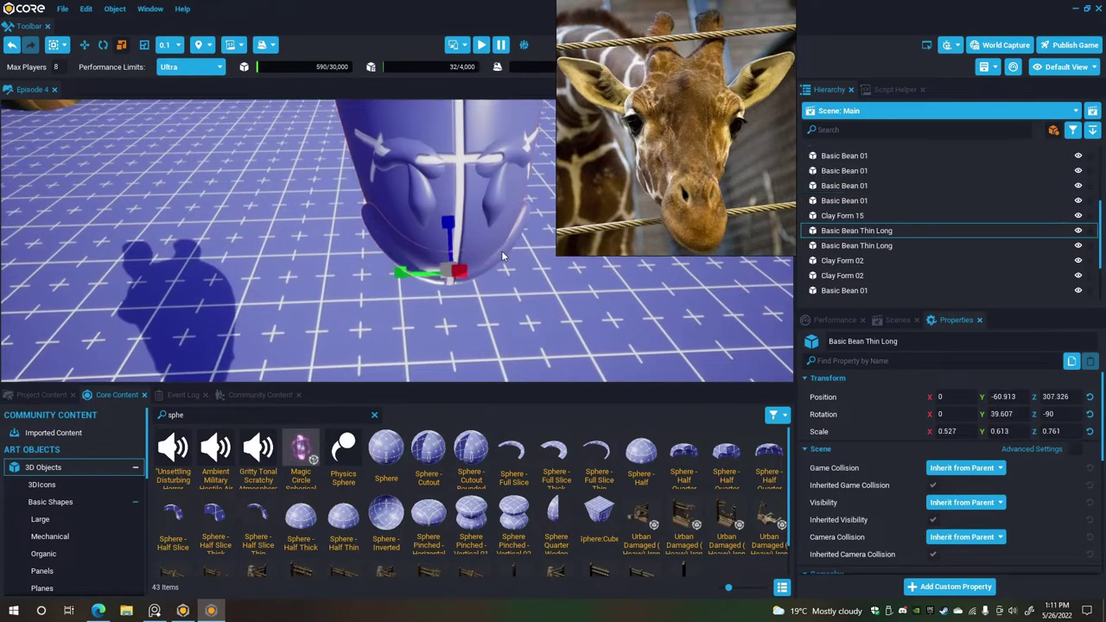
drag(400, 276, 413, 202)
middle_drag(413, 200, 412, 199)
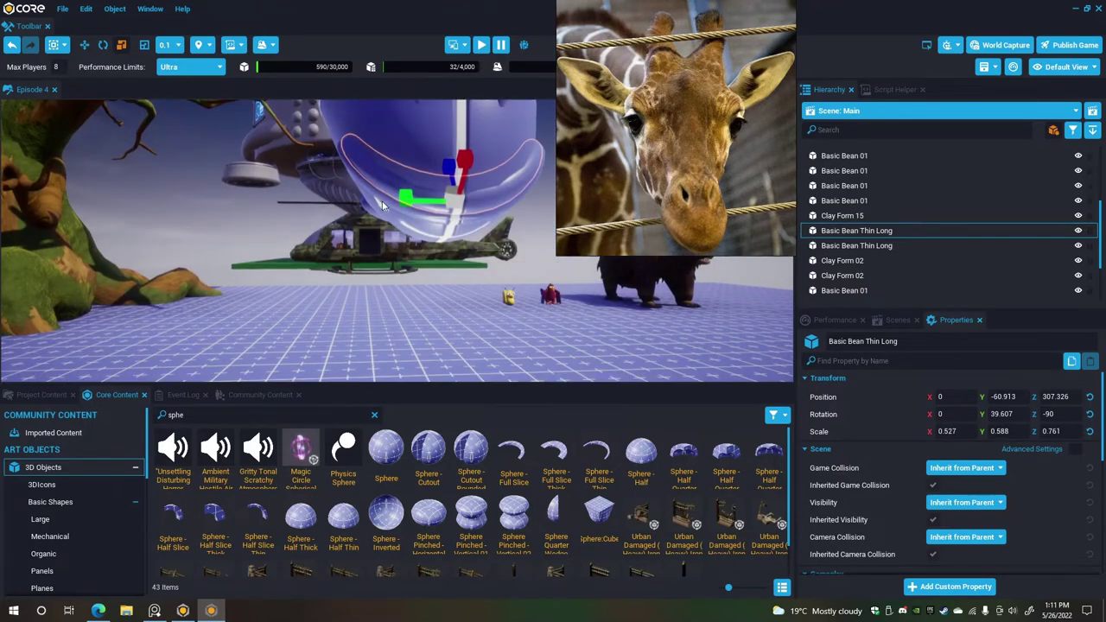
click(385, 206)
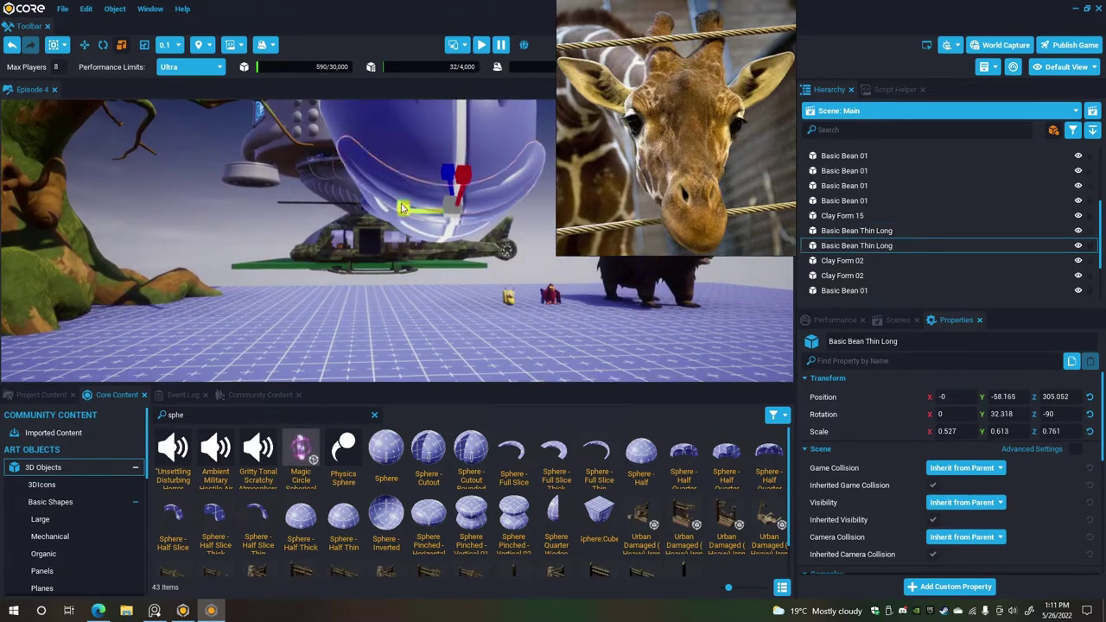
drag(401, 208, 405, 208)
right_drag(360, 199, 510, 186)
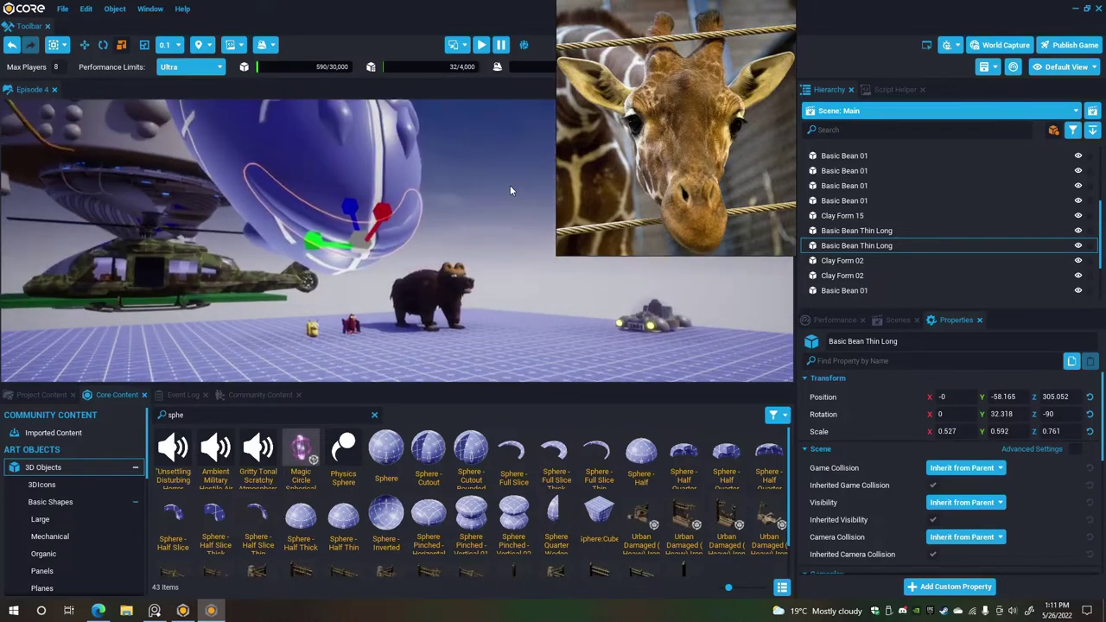
click(509, 187)
Examine the head's underside and front, including the bean under the chin, to check the fit after narrowing.
right_drag(373, 201, 288, 153)
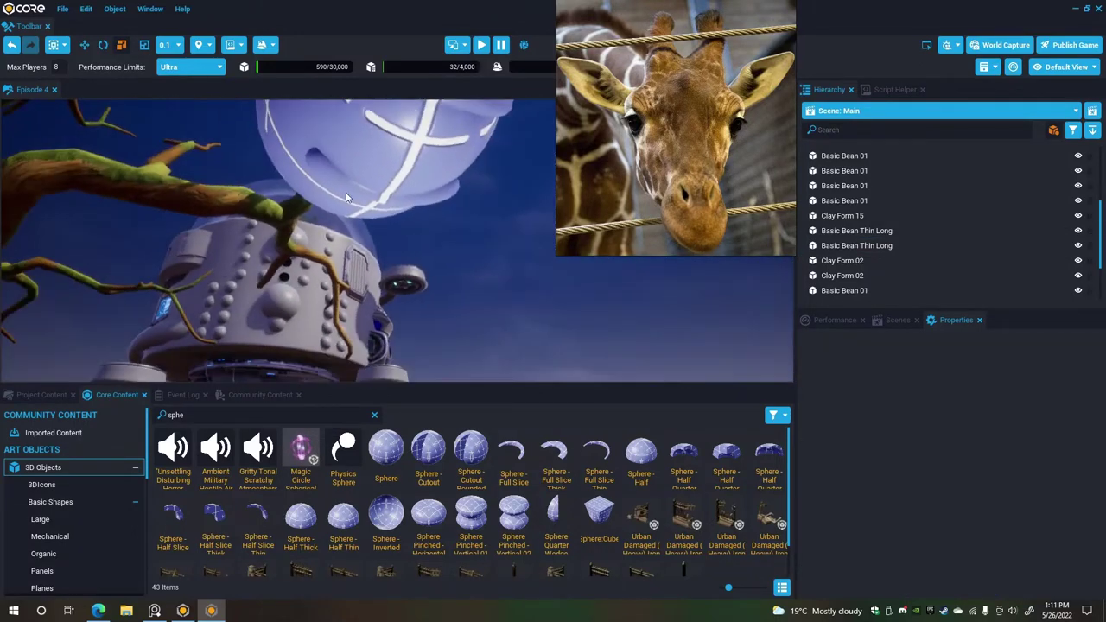
click(369, 193)
right_drag(369, 192, 368, 240)
click(367, 239)
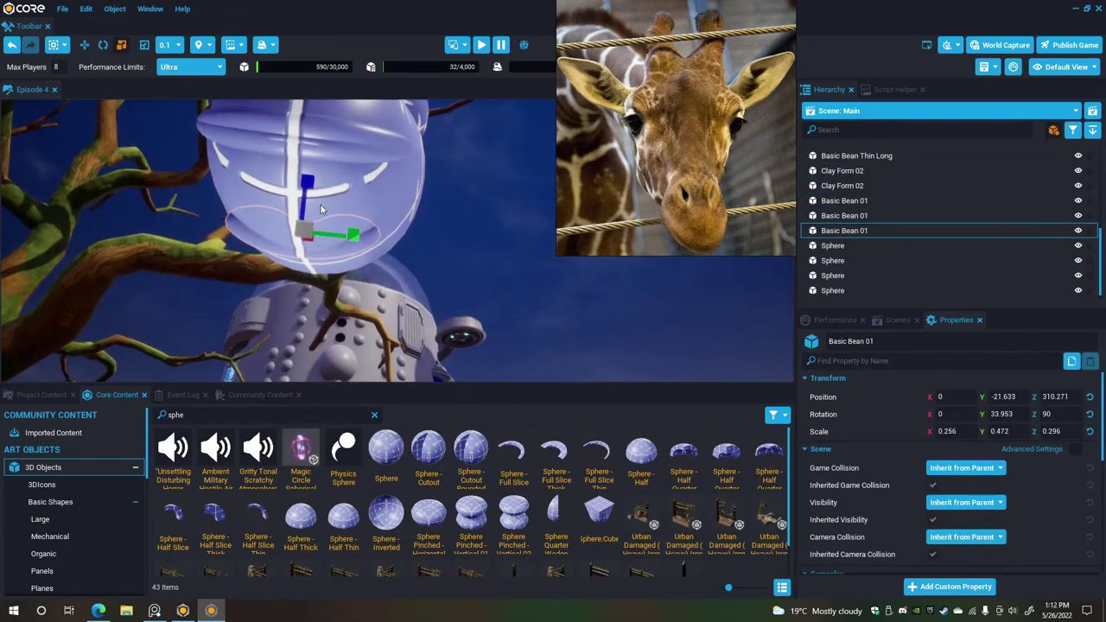
right_drag(338, 199, 376, 283)
key(Escape)
key(s)
key(w)
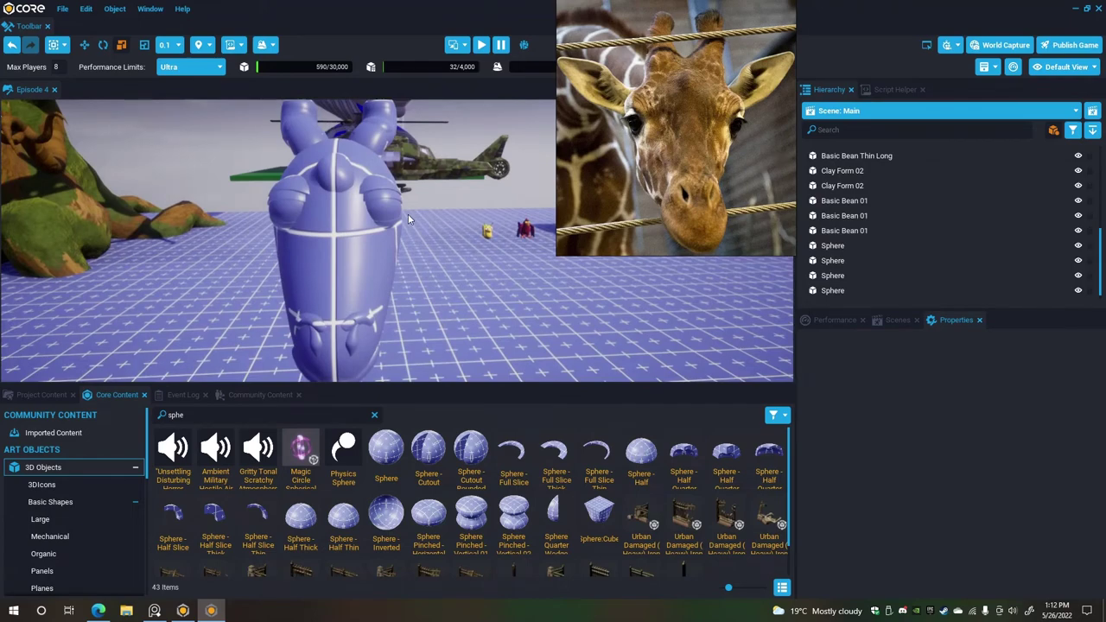
Put the first horn's two Basic Bean 01 pieces, listed directly below the Basic Avocado, into a new group.
right_drag(394, 257, 400, 312)
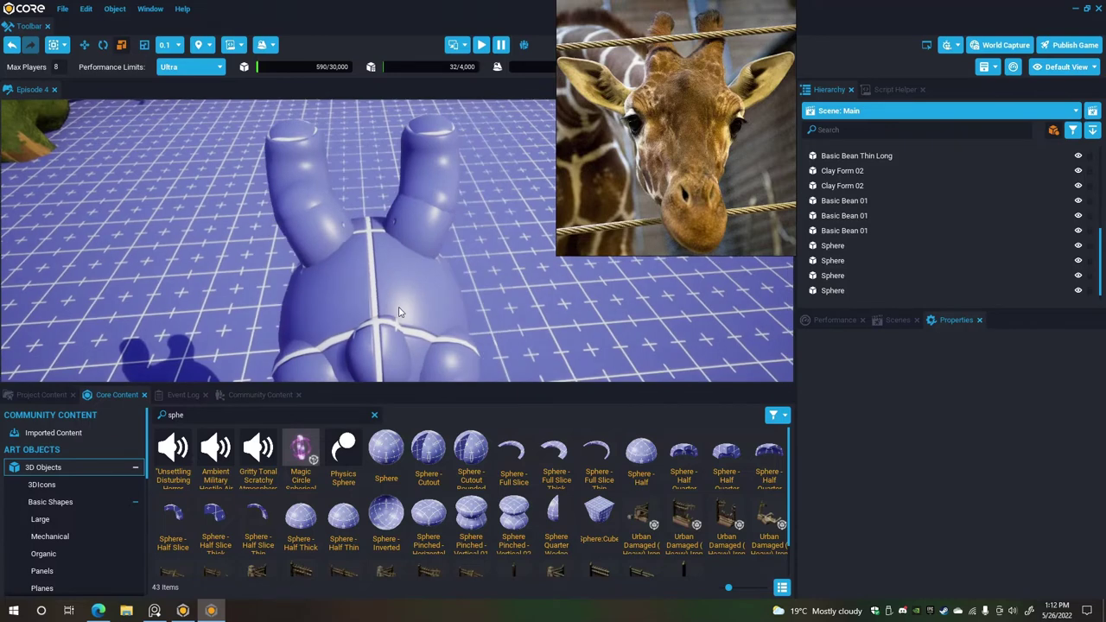
click(311, 184)
click(856, 216)
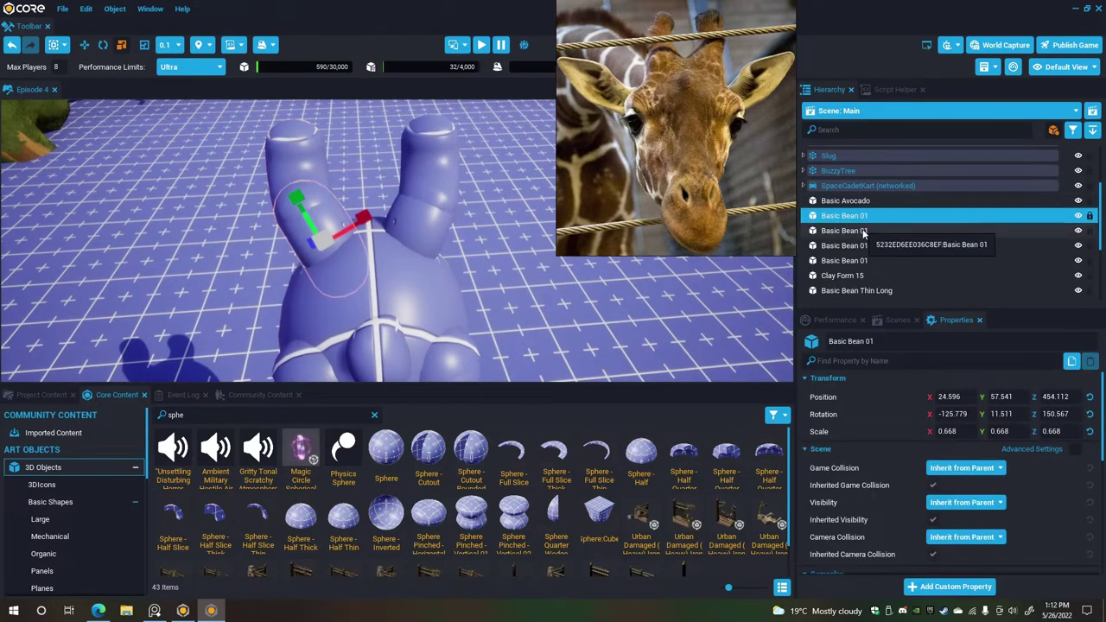
ctrl+click(855, 231)
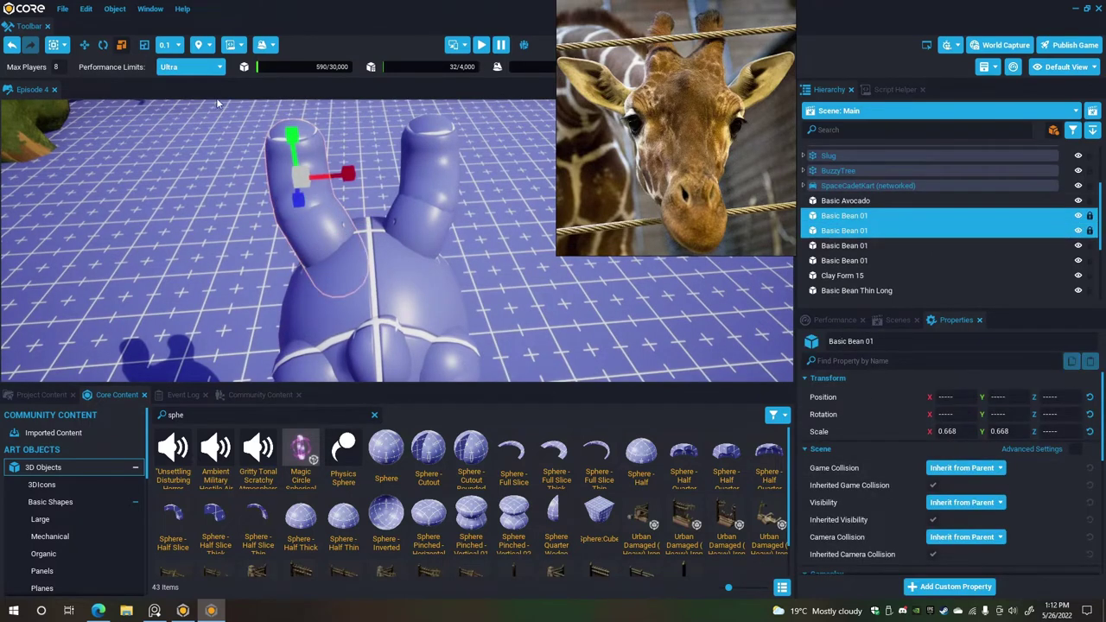
click(85, 45)
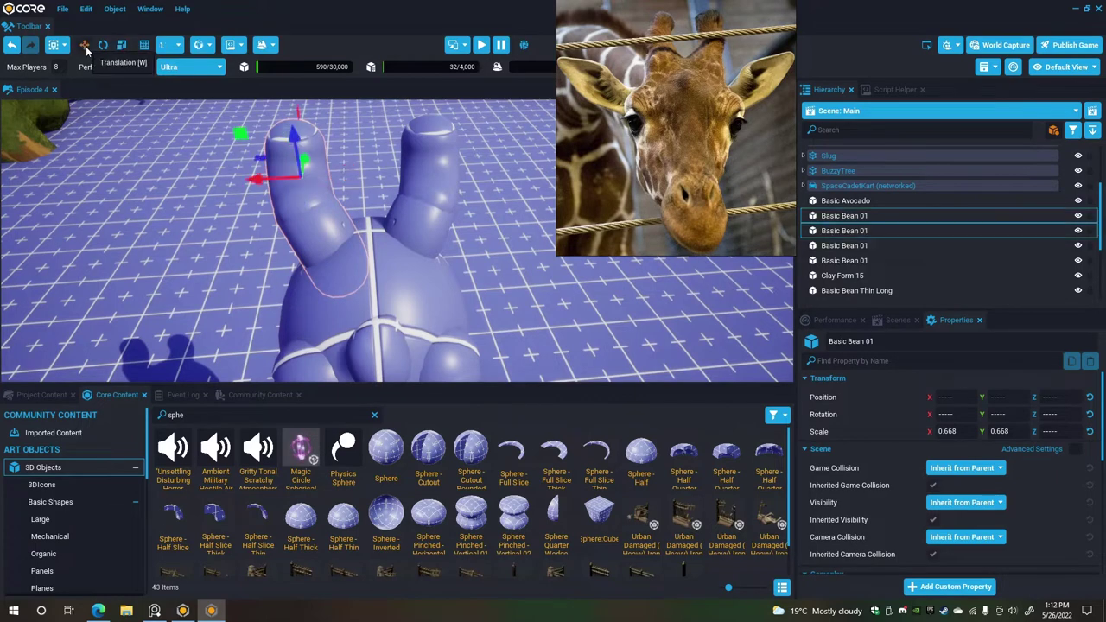
right_click(873, 230)
click(955, 322)
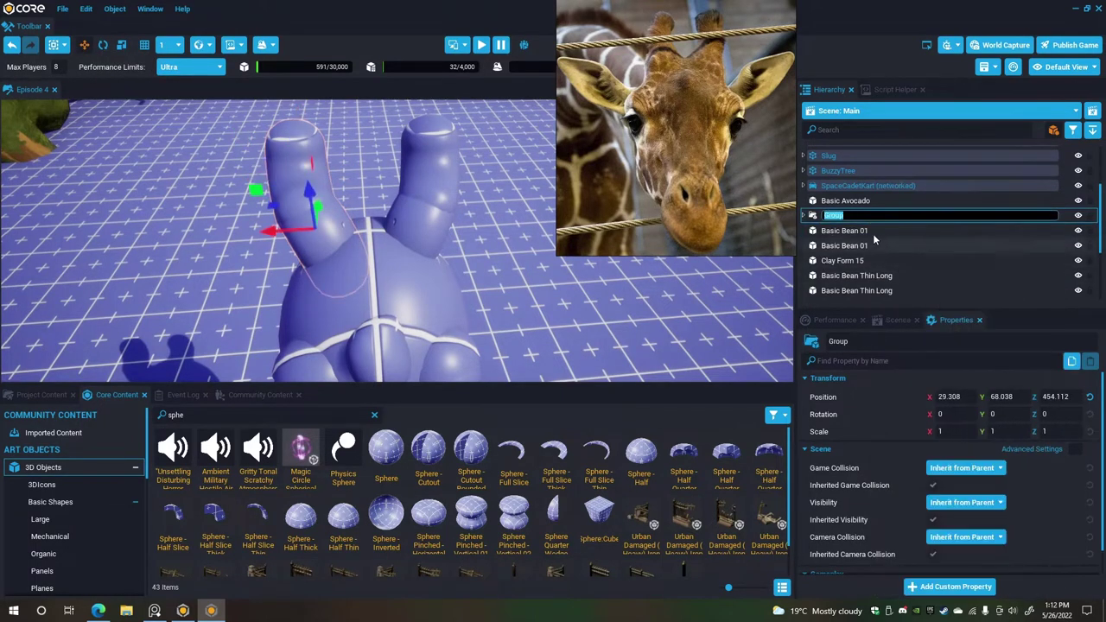
Put the other horn's two Basic Bean 01 pieces into a second new group.
click(872, 231)
ctrl+click(868, 245)
right_click(866, 246)
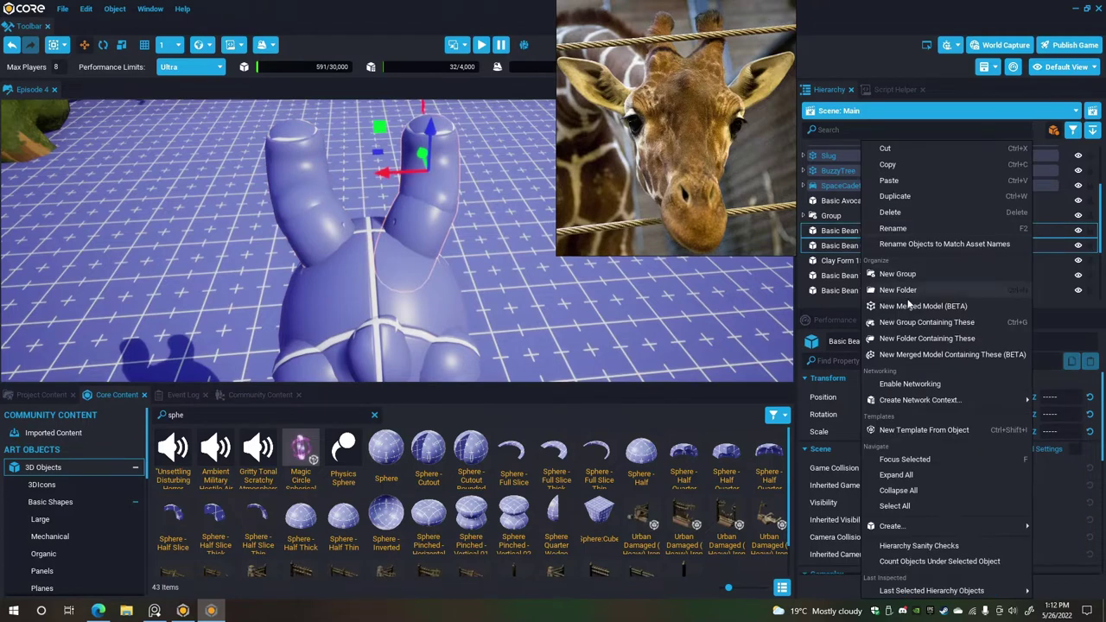
click(927, 324)
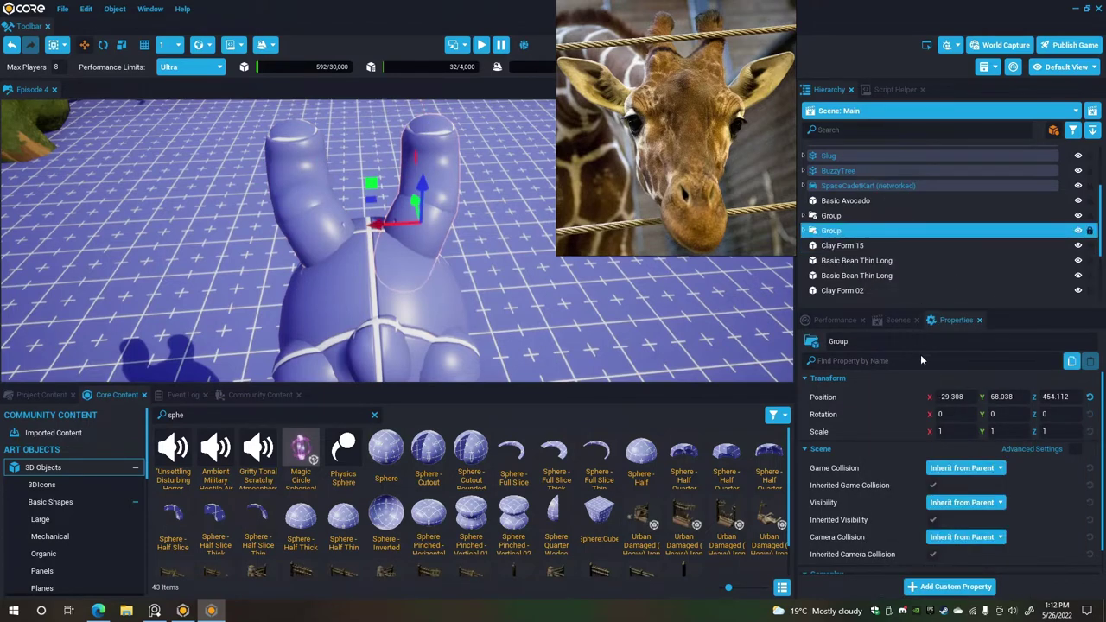
Spread the horns apart by setting the second group's X position to -32 and the first group's to 32.
click(945, 396)
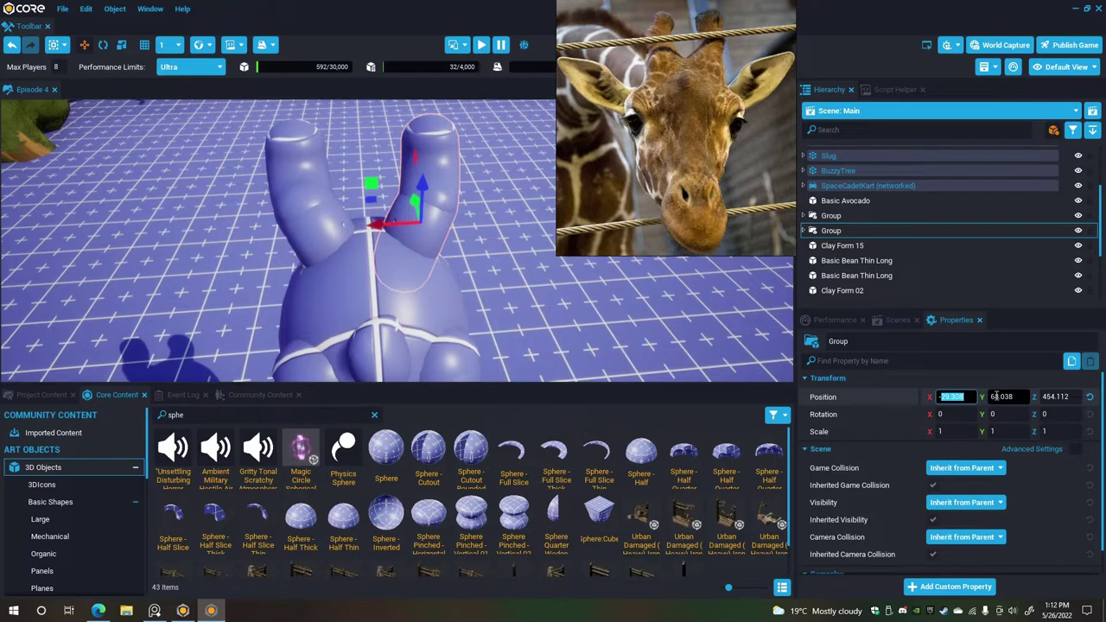
text(-32)
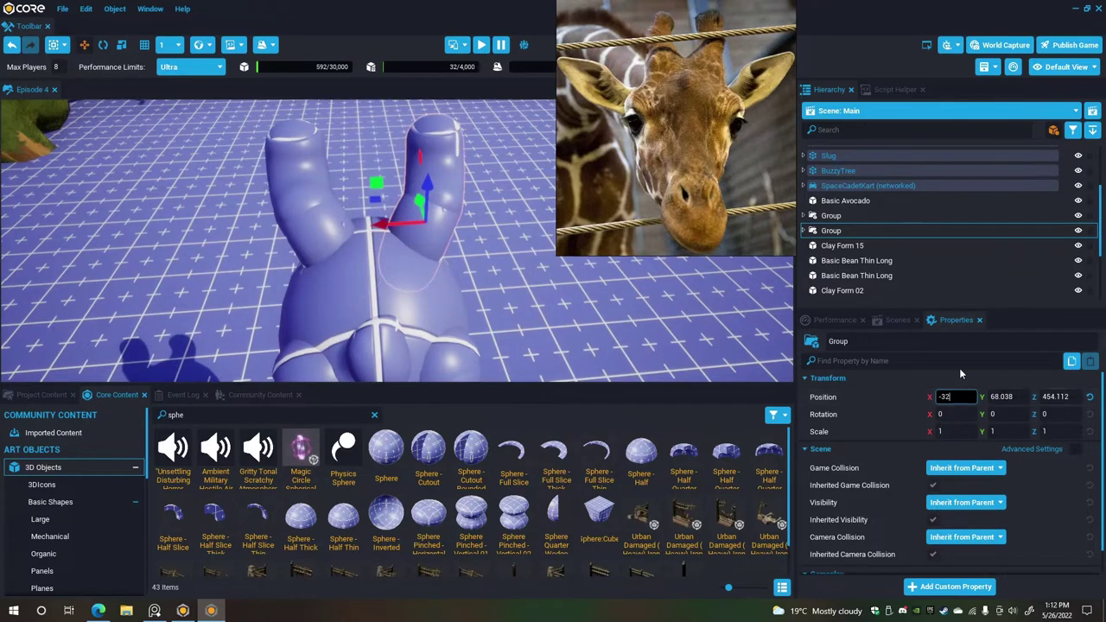
click(849, 219)
drag(963, 398, 929, 390)
text(32)
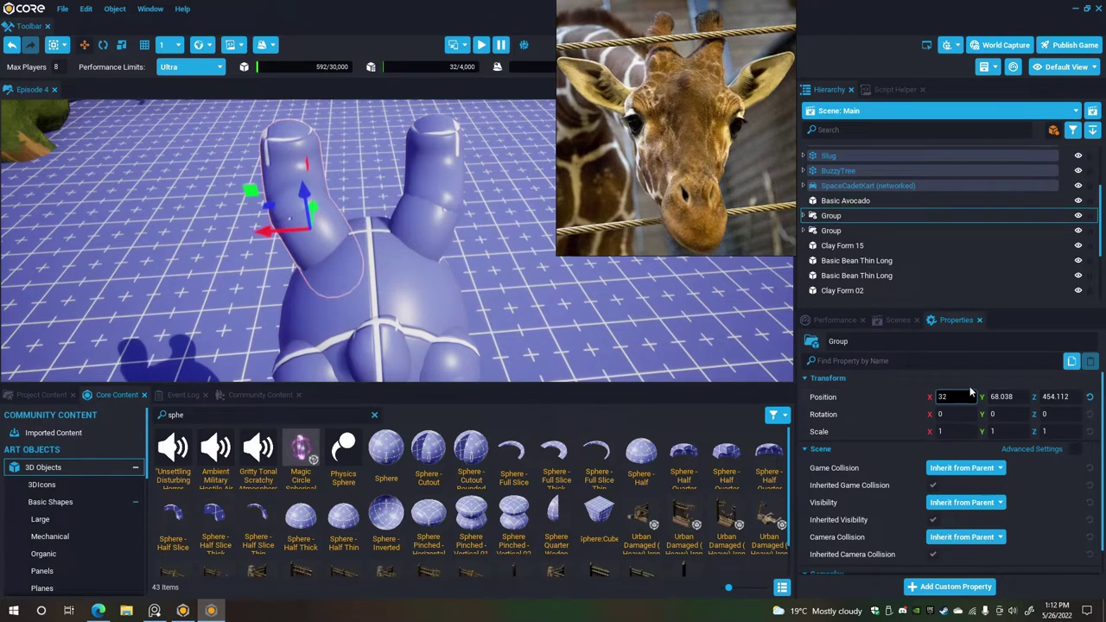
Unwrap both horn groups so their beans return to the scene's top level.
right_click(851, 216)
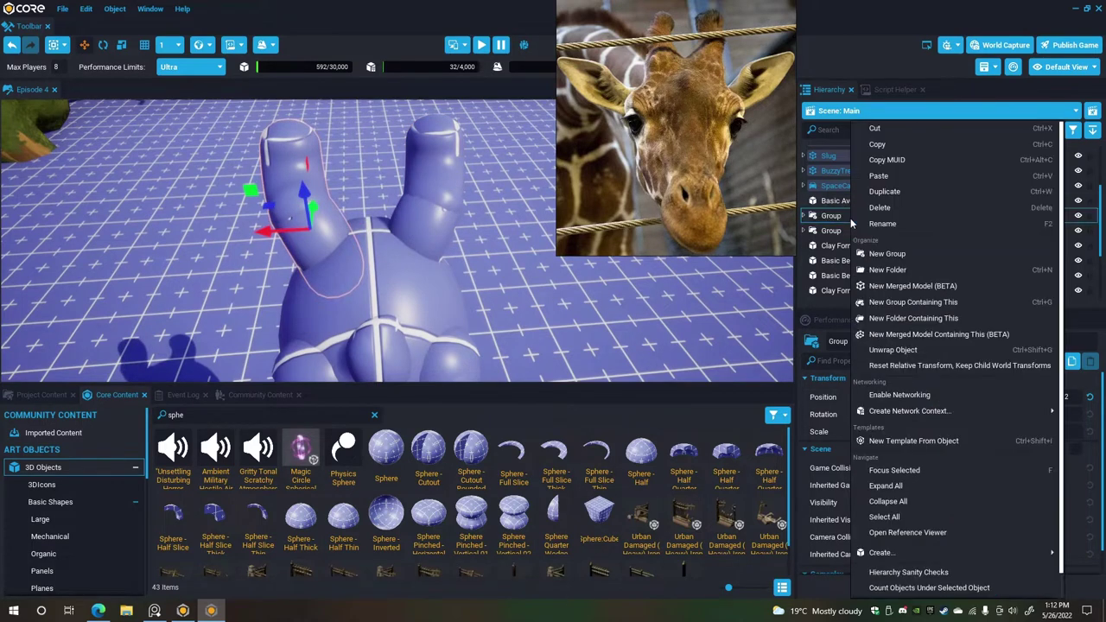
click(895, 349)
click(861, 246)
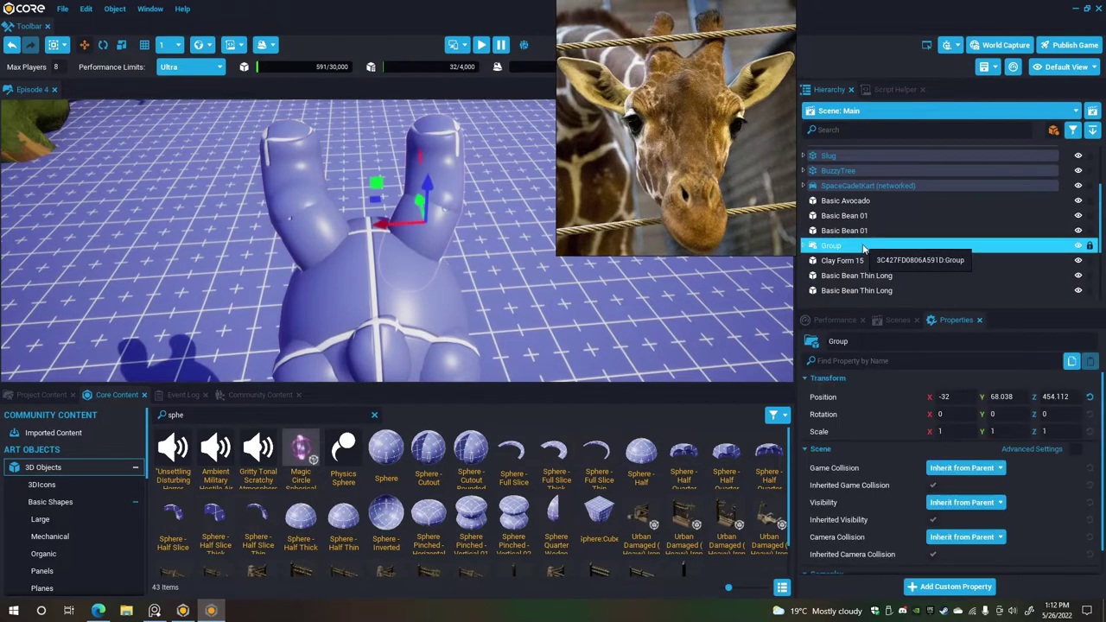
right_click(864, 250)
click(903, 351)
View the head from the front and clear the asset search to list all the basic shapes.
right_drag(441, 212, 410, 189)
key(q)
key(w)
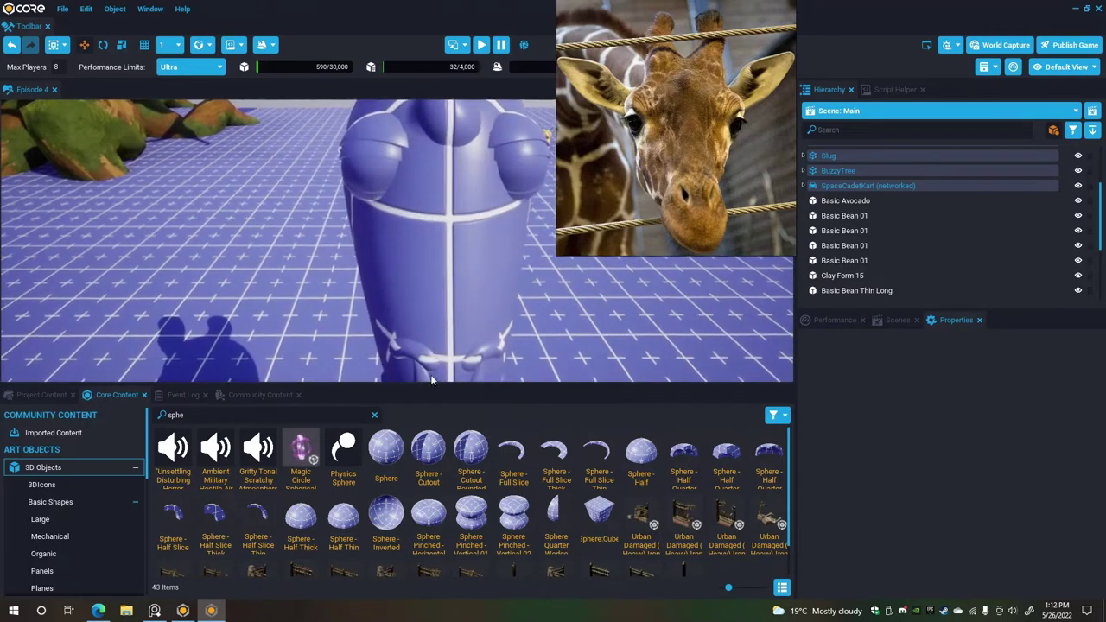
click(374, 415)
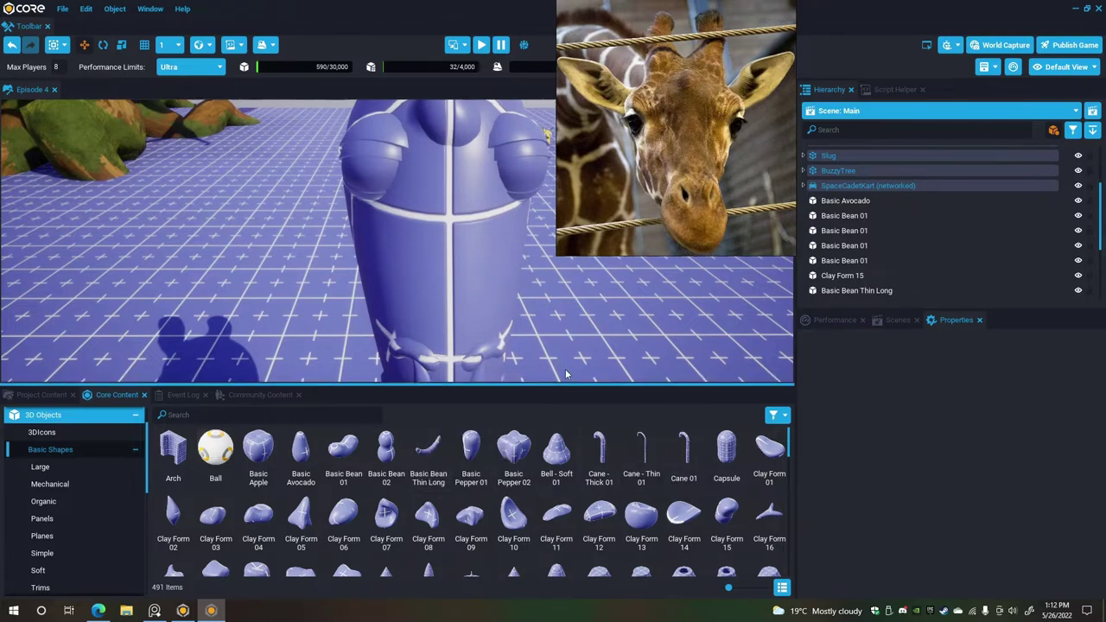
Browse the full list of basic shapes for pieces suited to the giraffe's ears.
scroll(510, 514, down, 1)
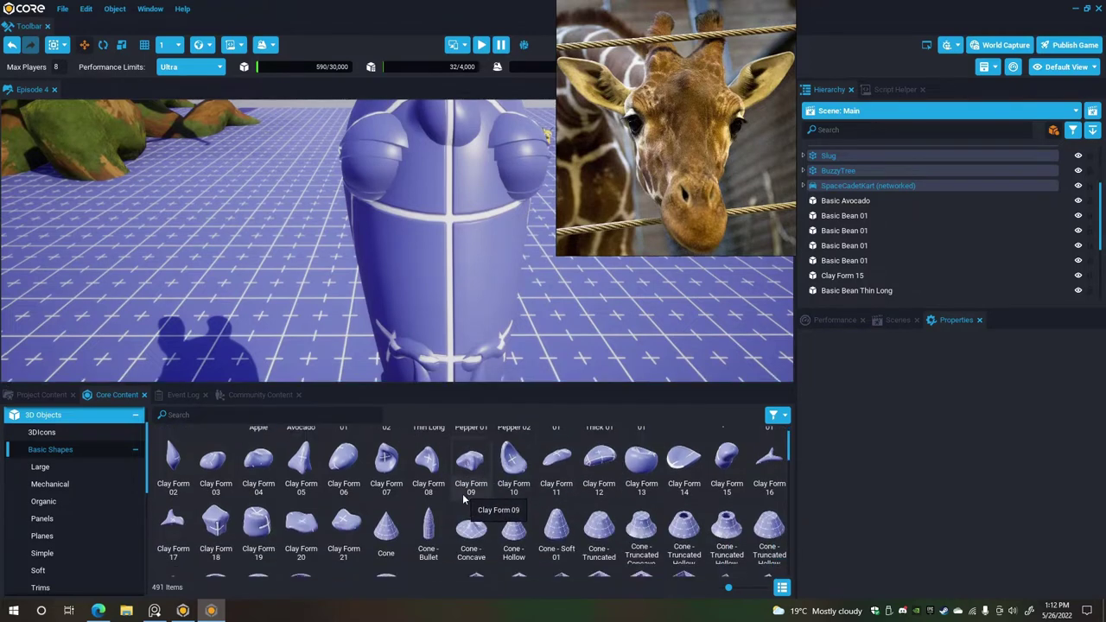
scroll(493, 277, down, 3)
mouse_move(493, 276)
right_down()
mouse_move(508, 236)
mouse_move(481, 290)
mouse_move(466, 292)
mouse_move(477, 263)
right_up()
scroll(478, 263, up, 3)
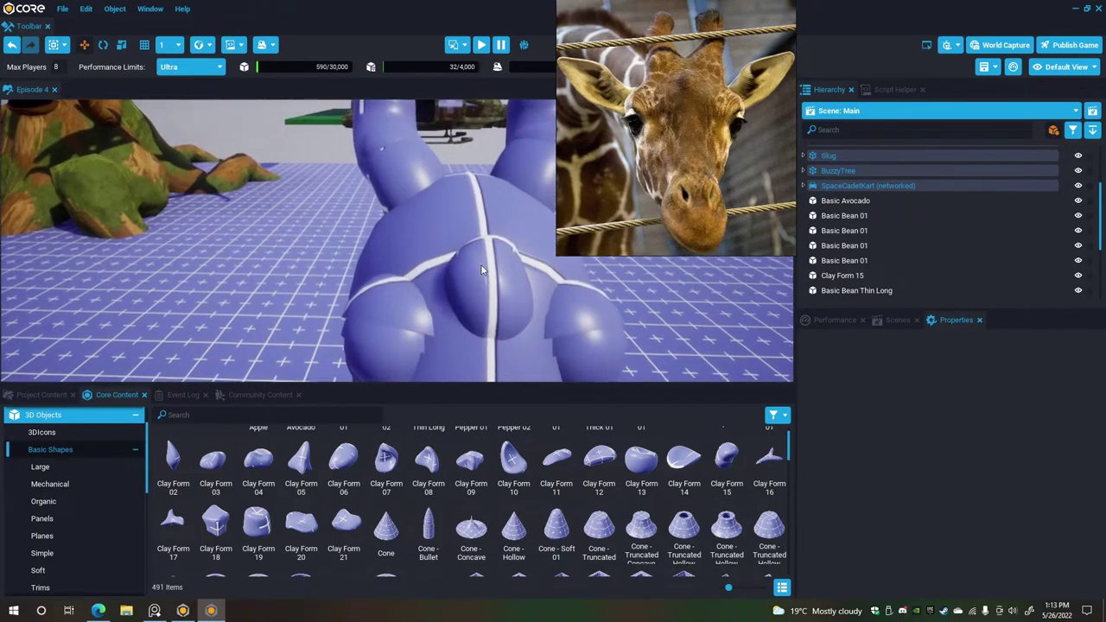
scroll(481, 265, down, 2)
scroll(482, 270, up, 5)
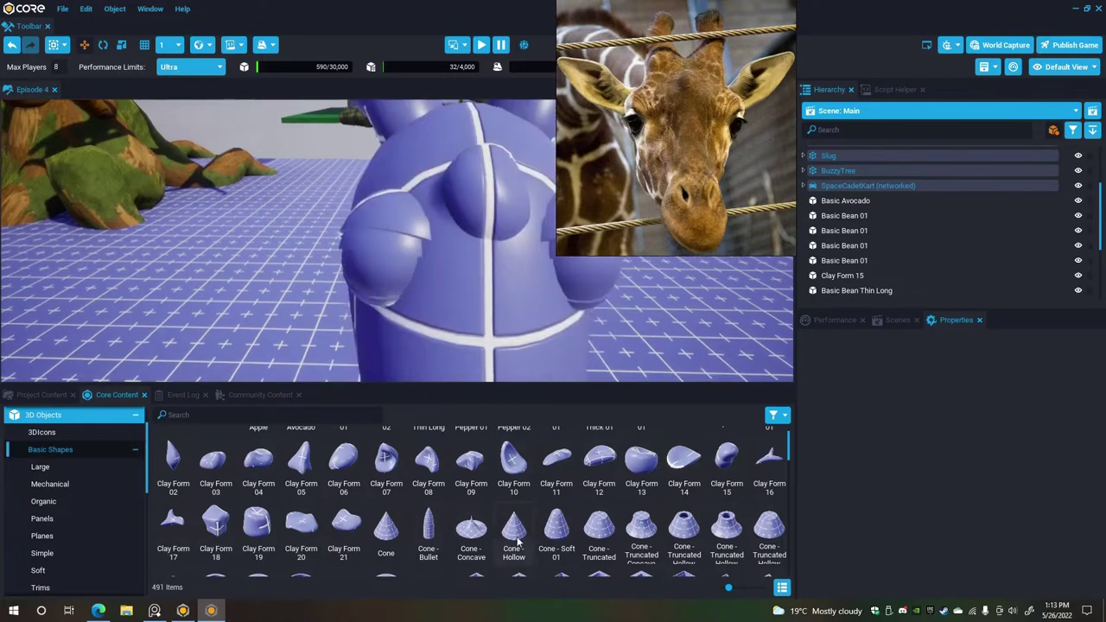
scroll(517, 540, up, 2)
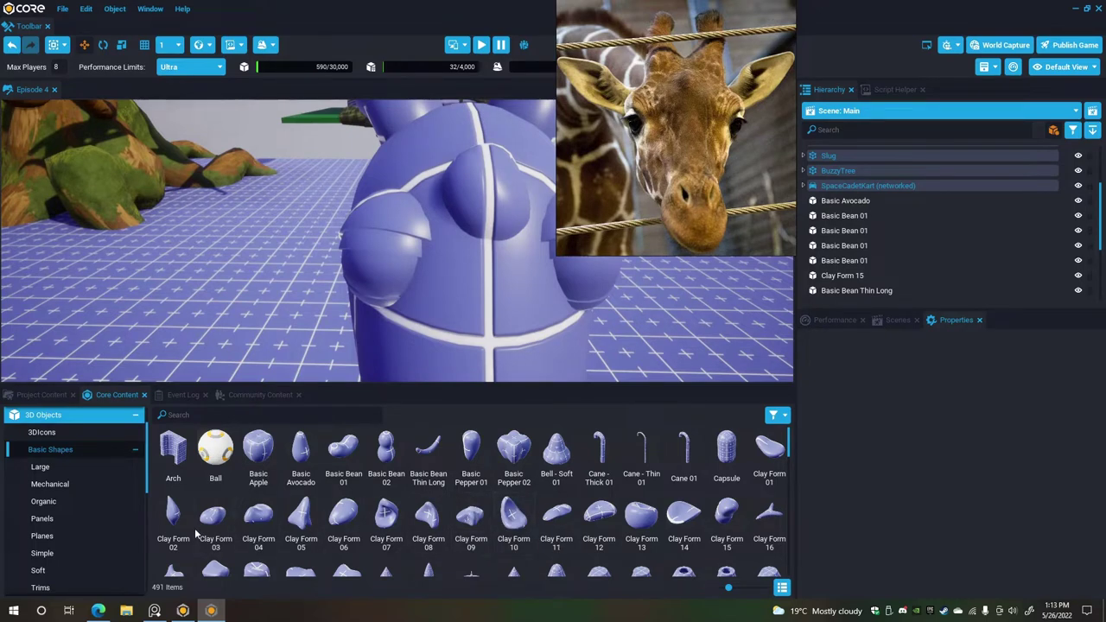
scroll(181, 518, down, 1)
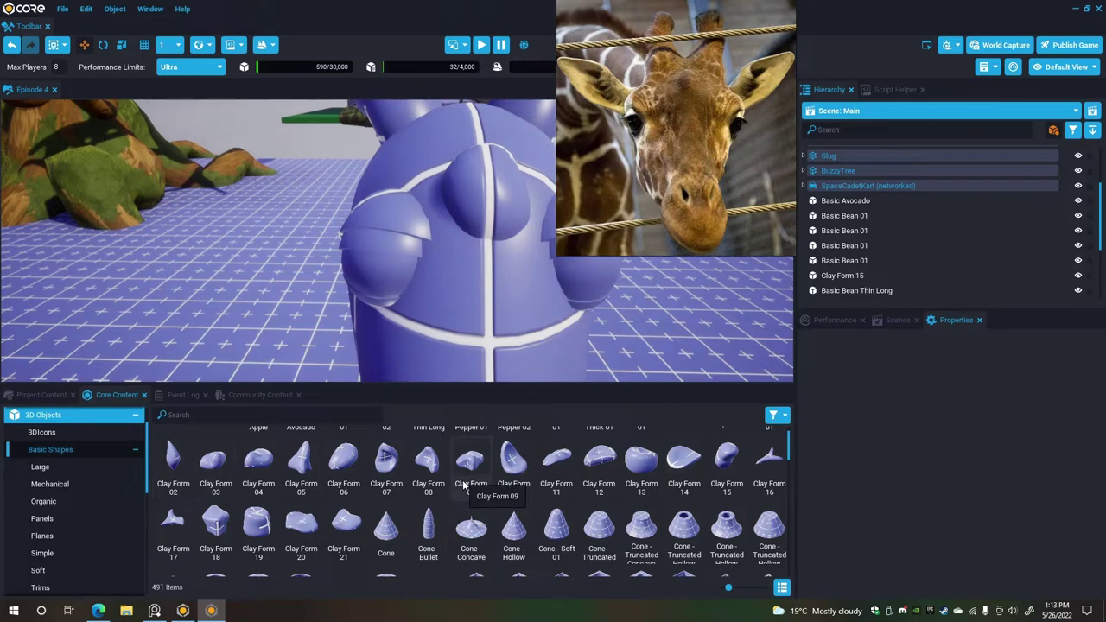
scroll(531, 493, down, 1)
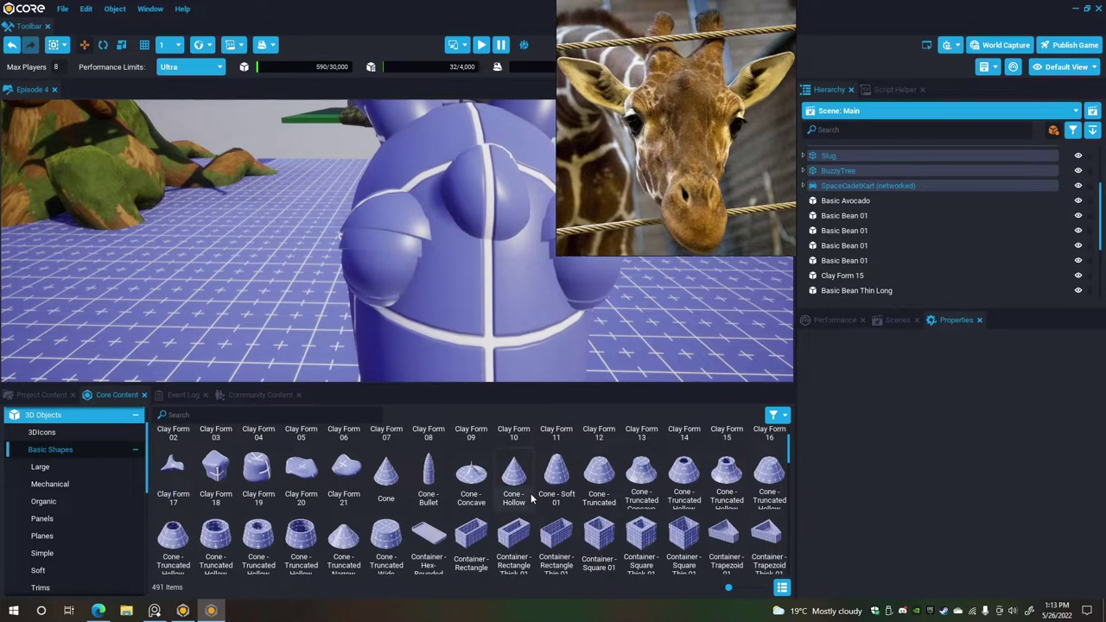
scroll(531, 496, down, 2)
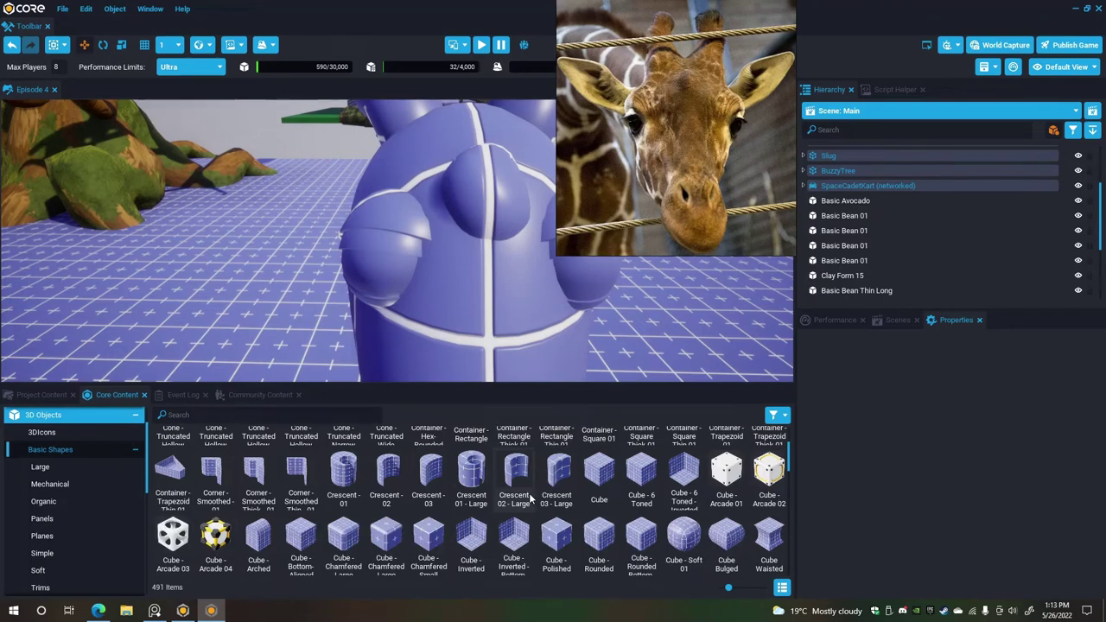
scroll(530, 497, down, 4)
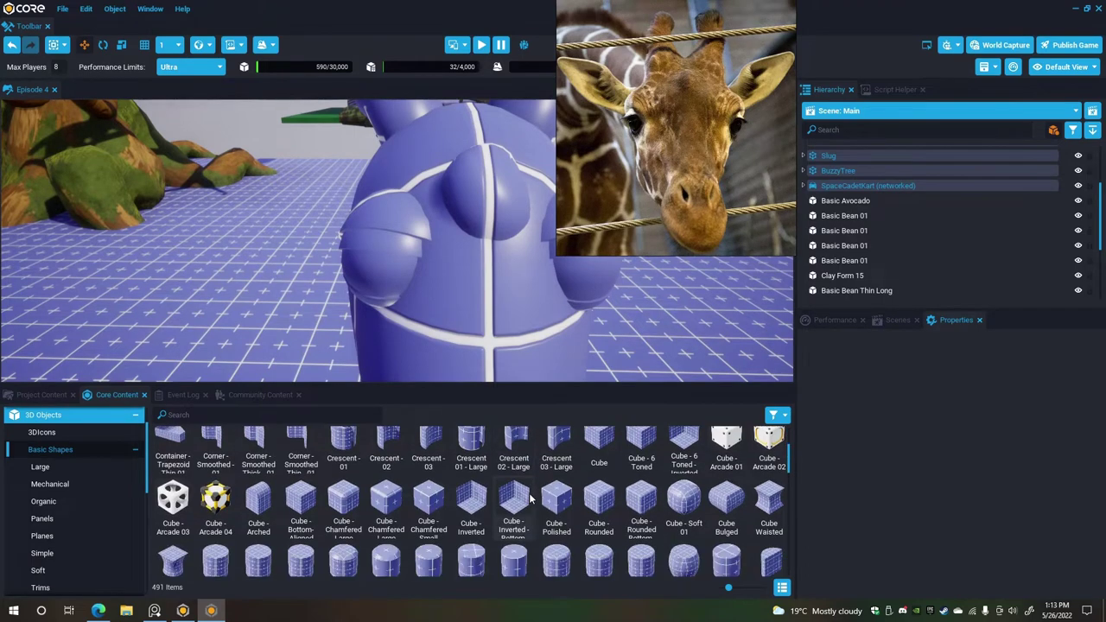
scroll(531, 497, down, 2)
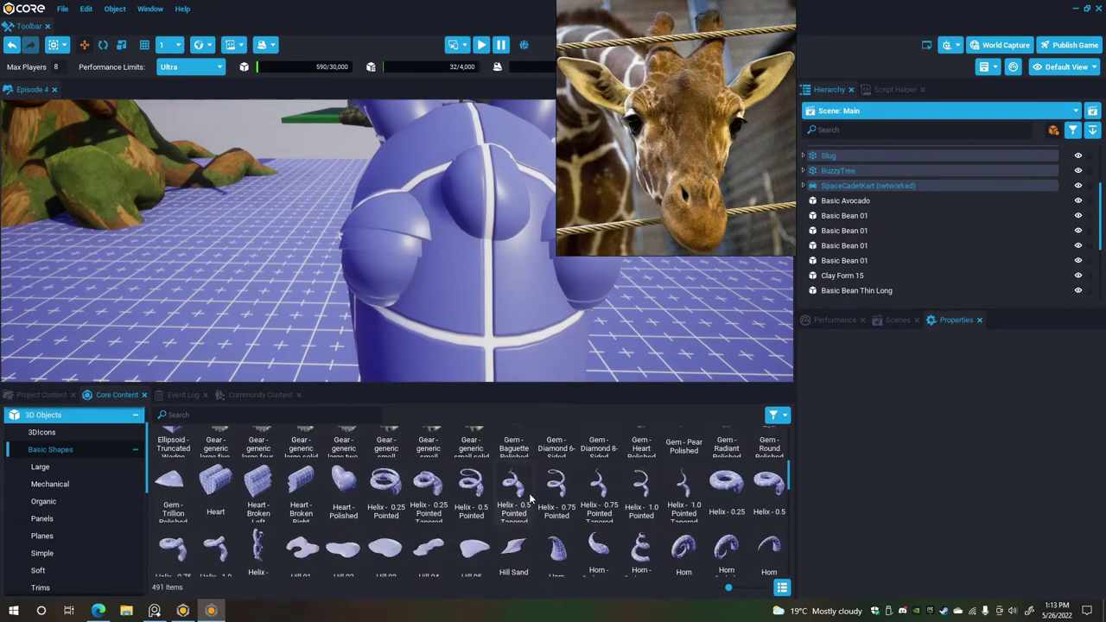
scroll(530, 497, down, 4)
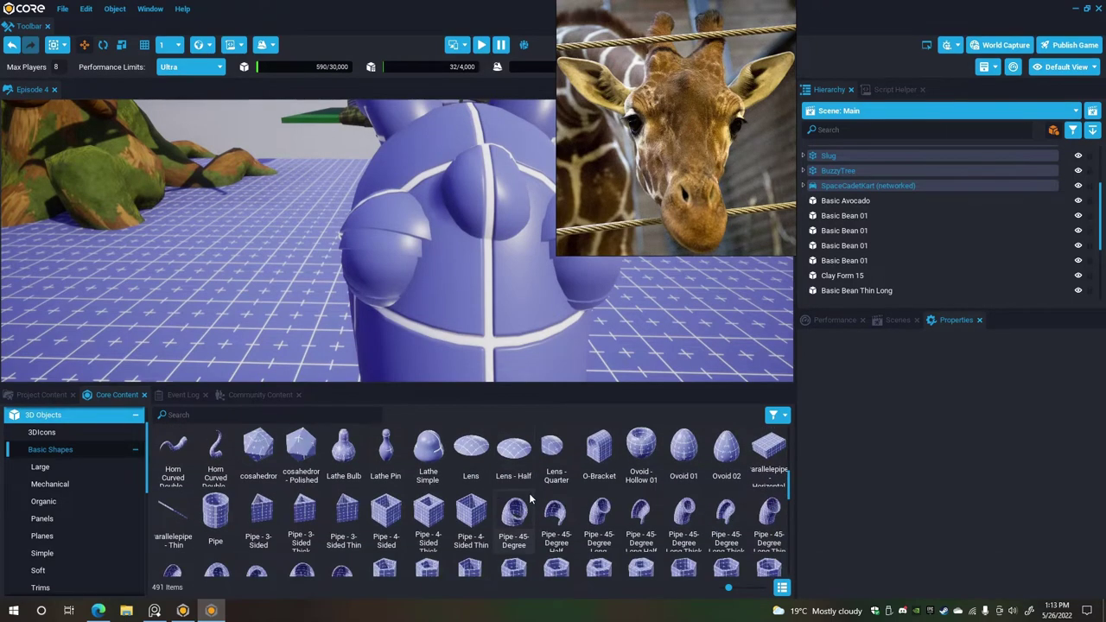
scroll(530, 498, down, 3)
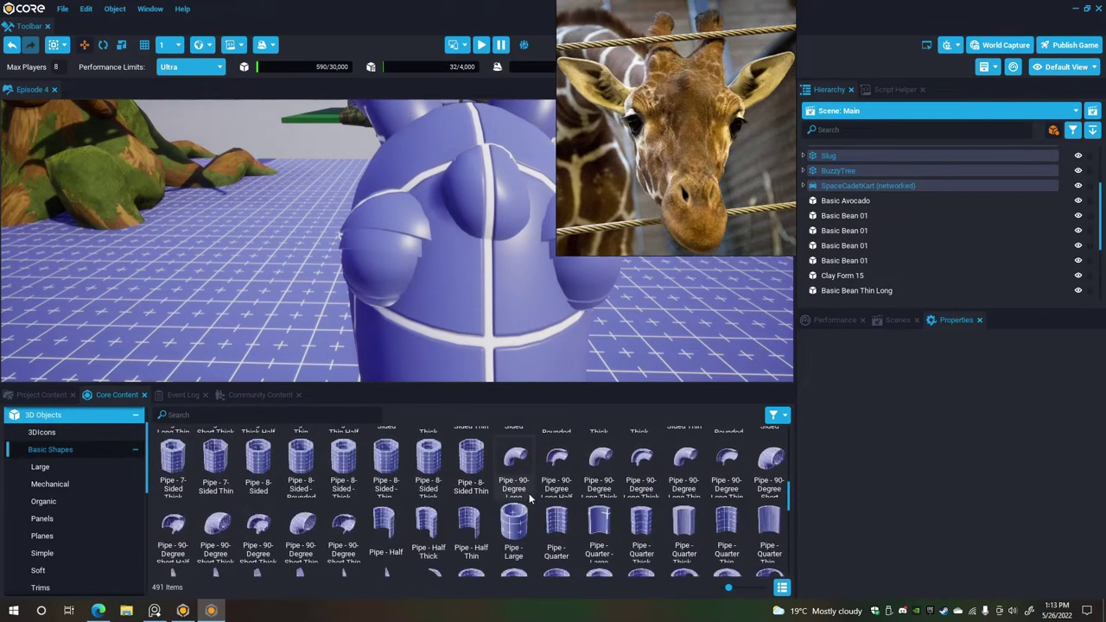
scroll(533, 521, down, 4)
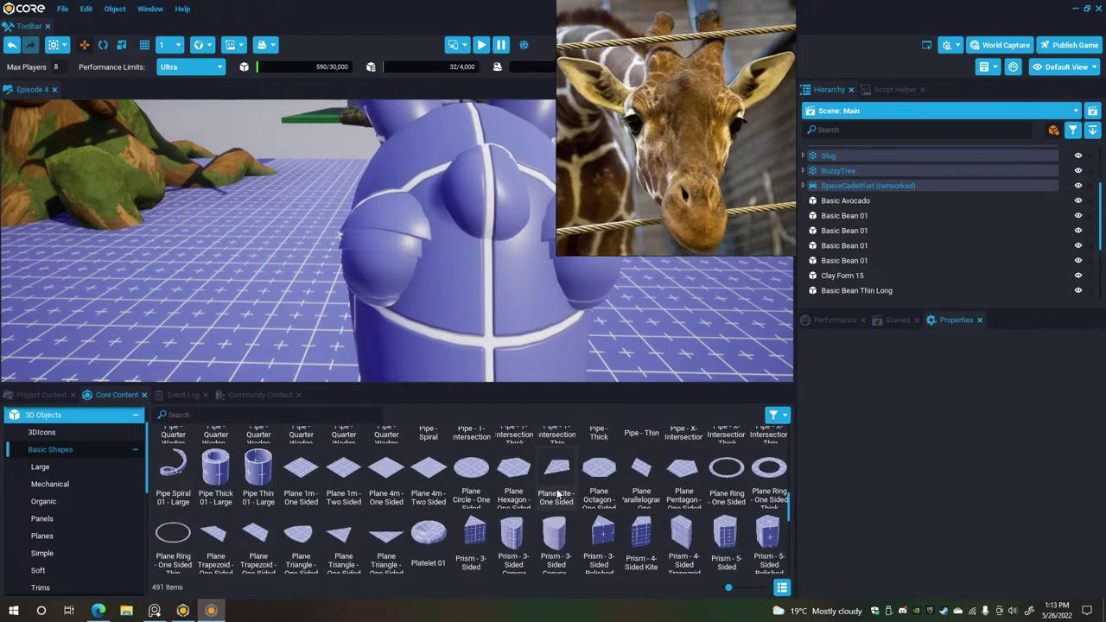
scroll(558, 492, down, 3)
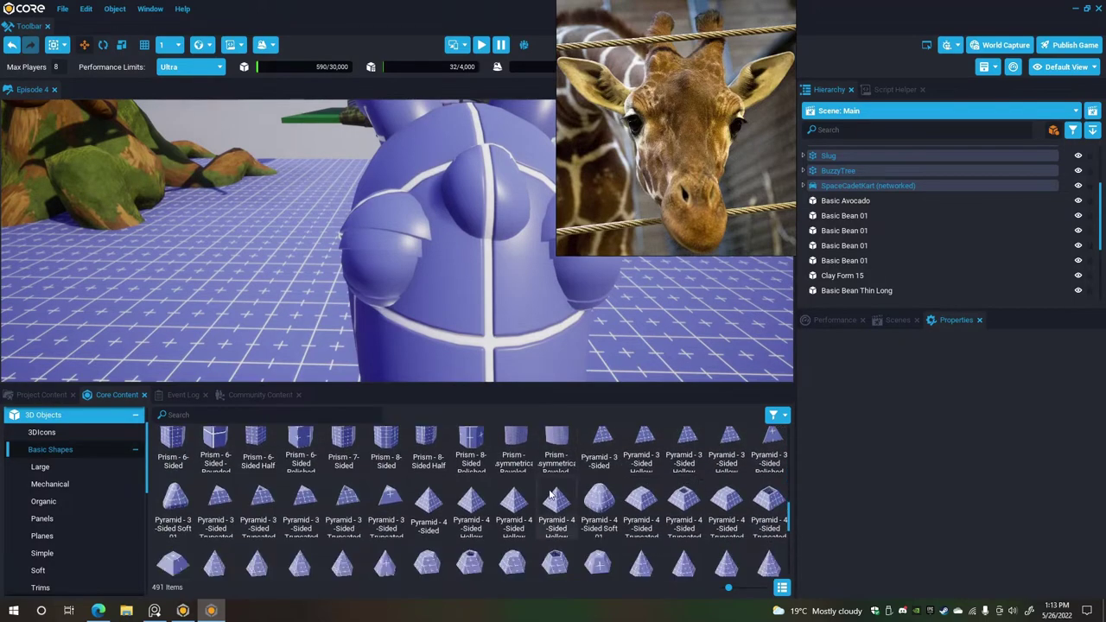
scroll(550, 494, down, 5)
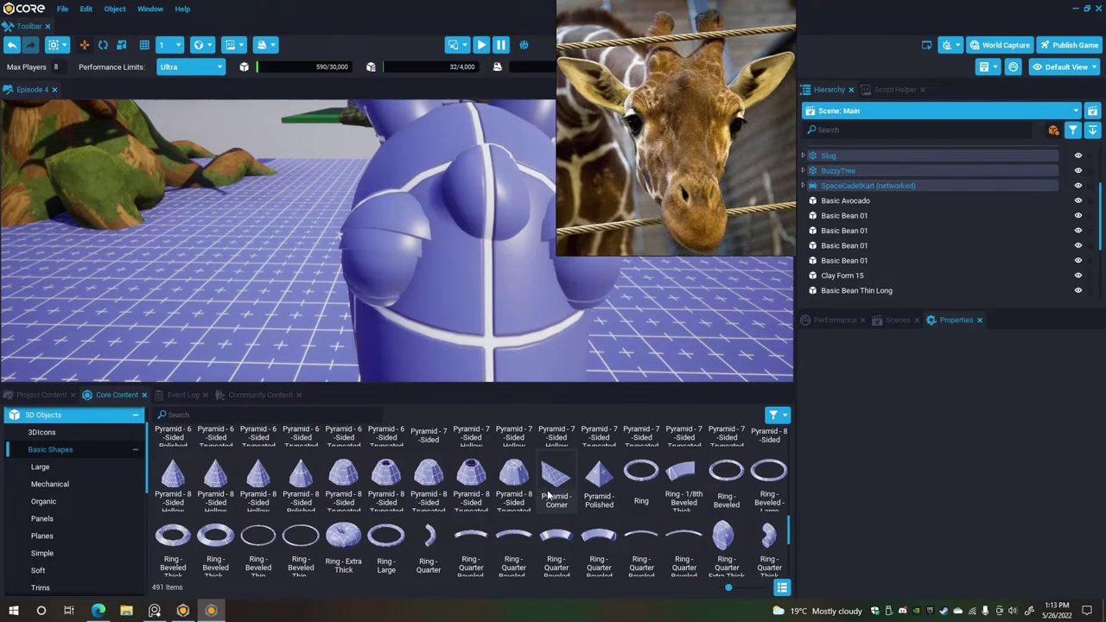
scroll(586, 484, down, 1)
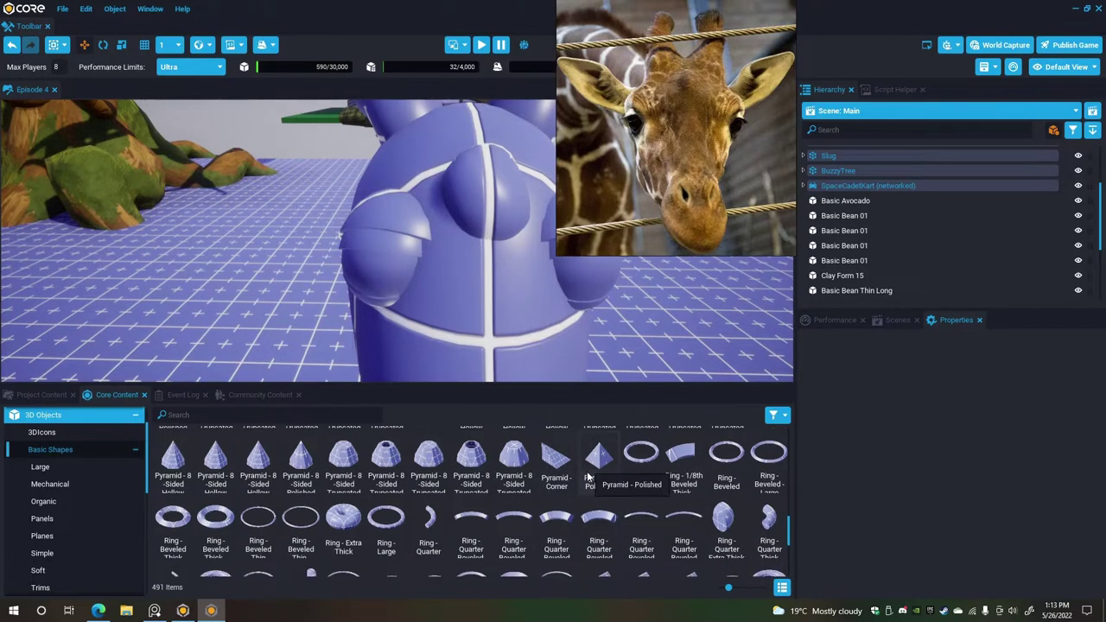
scroll(587, 481, down, 4)
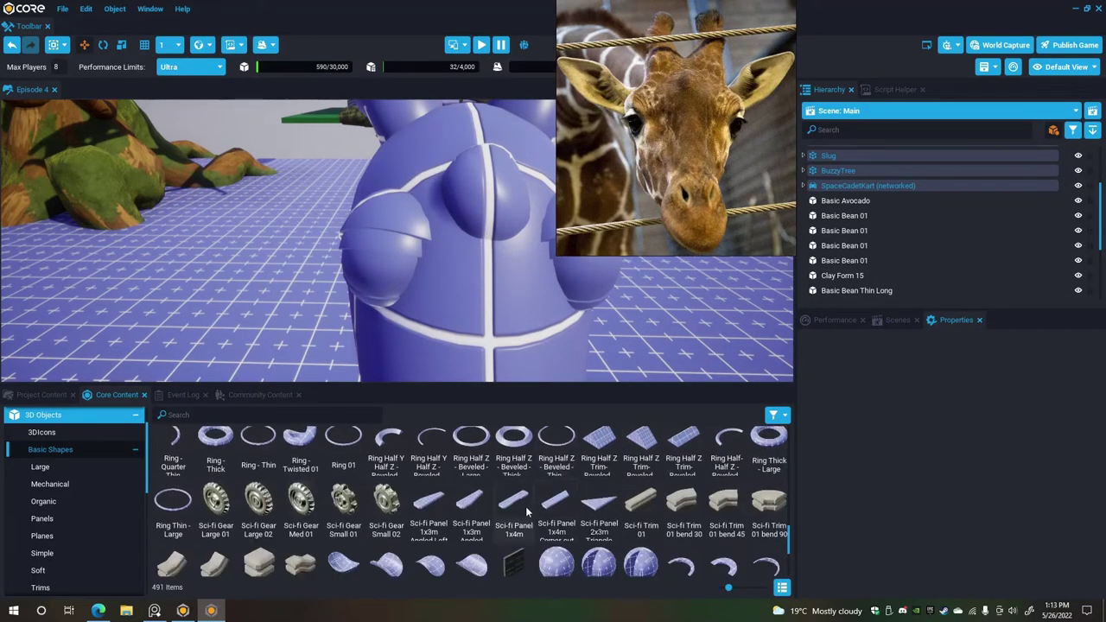
scroll(546, 424, down, 2)
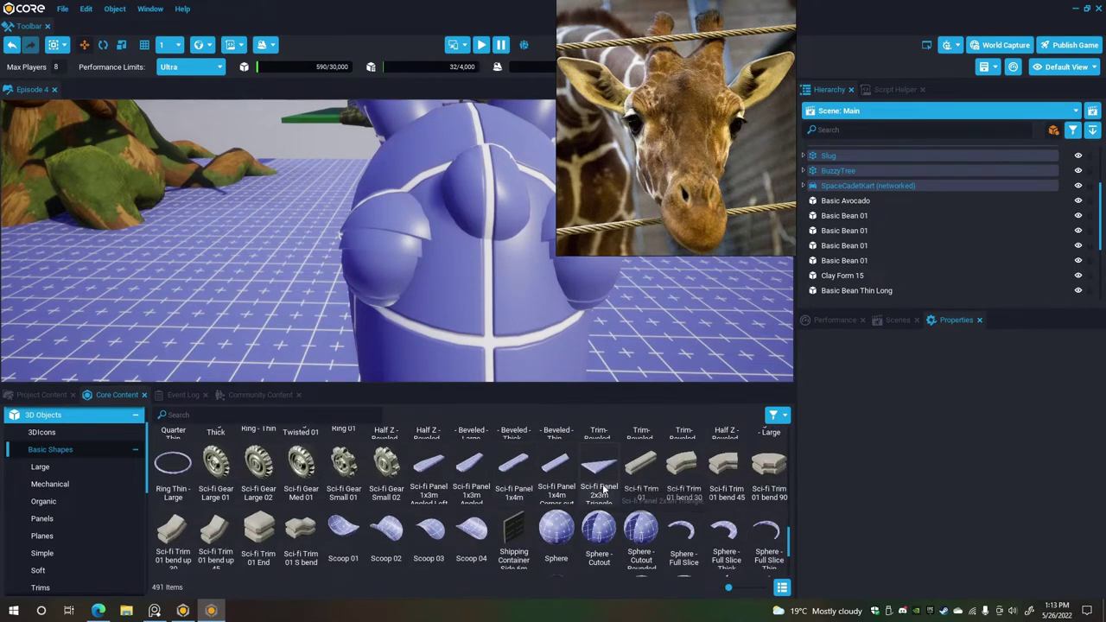
scroll(605, 488, down, 2)
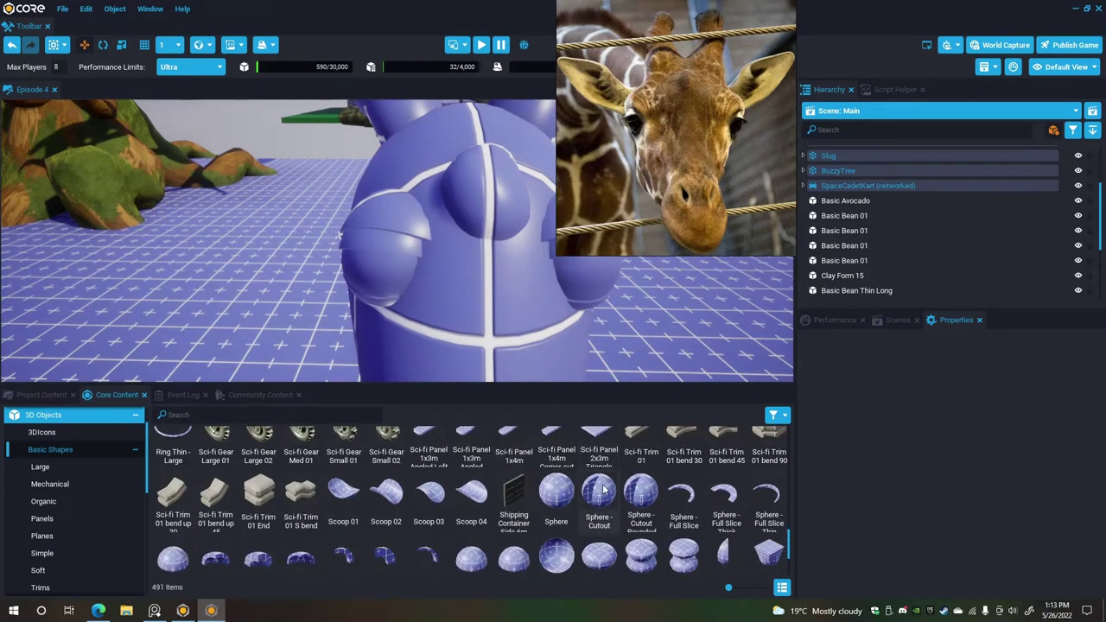
scroll(603, 489, down, 1)
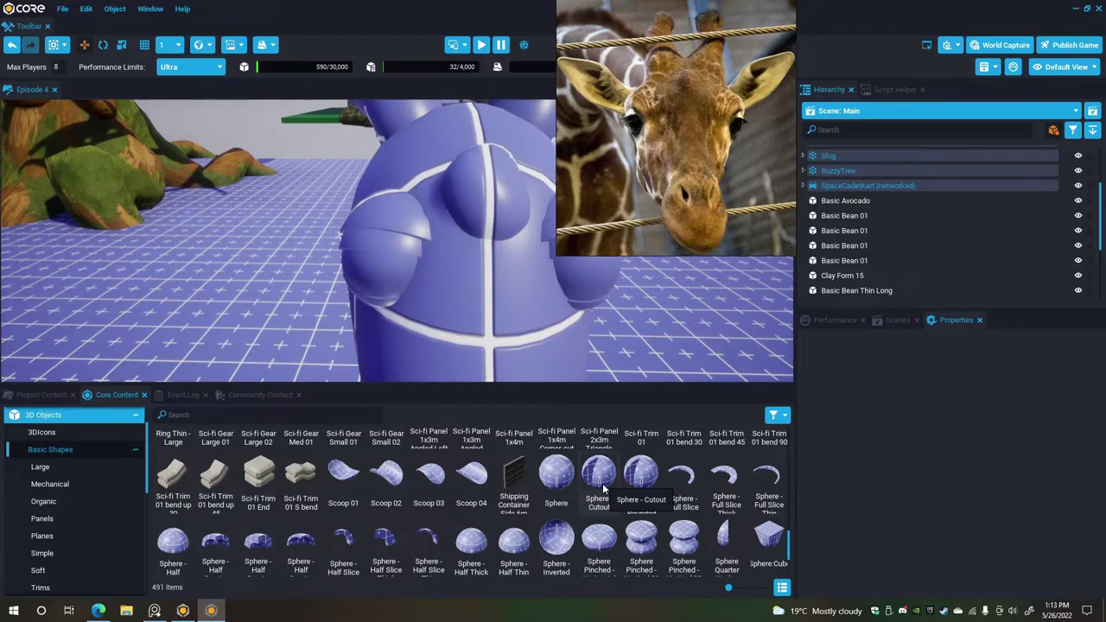
scroll(603, 489, down, 6)
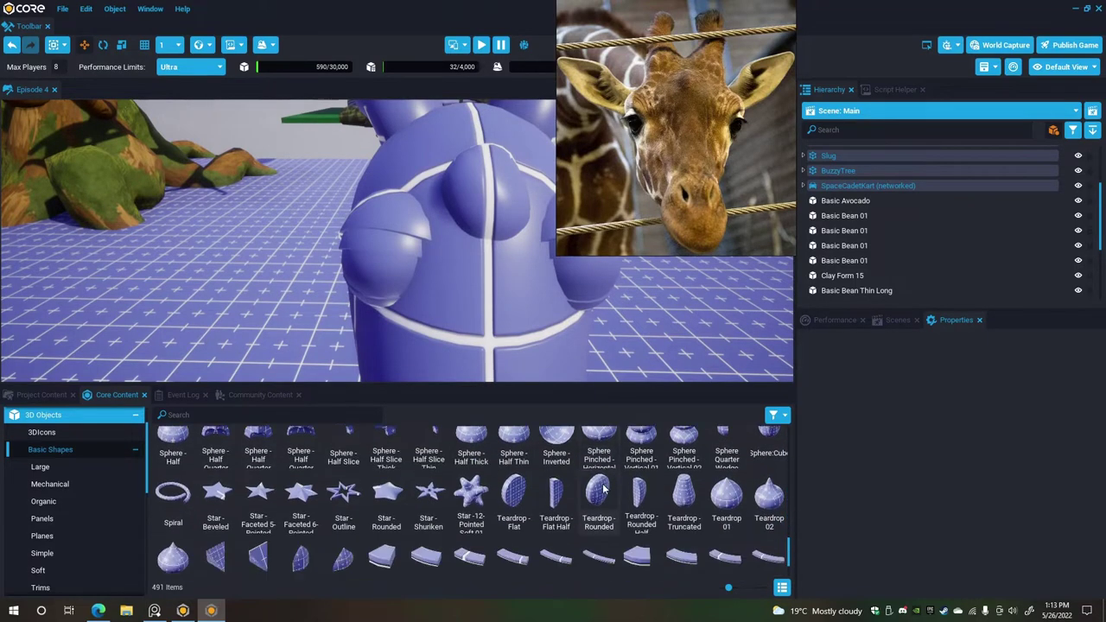
scroll(603, 489, down, 6)
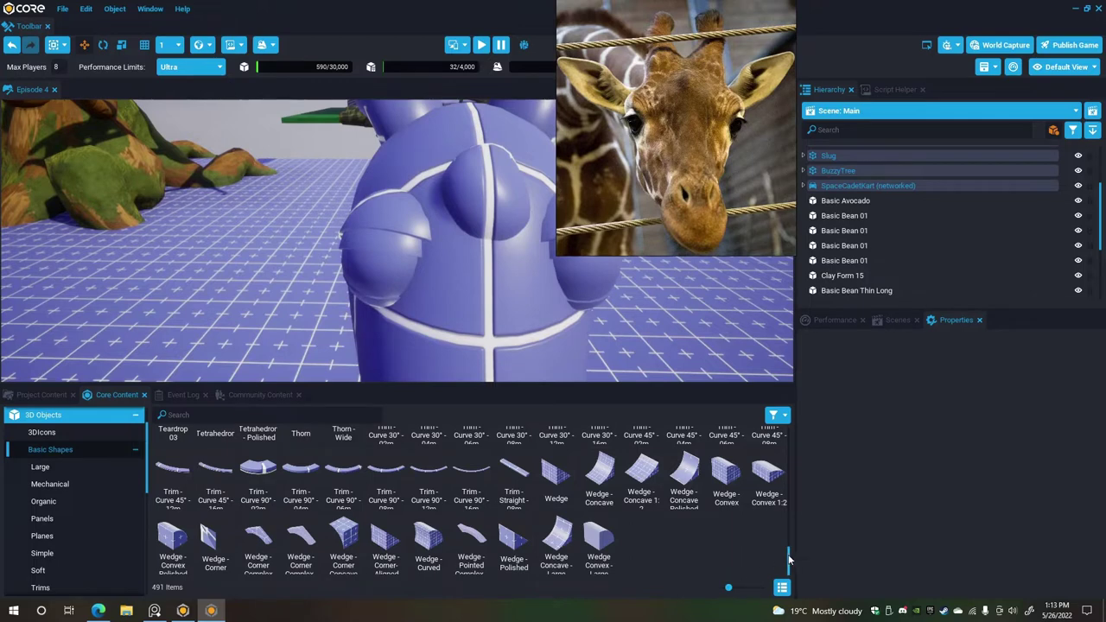
drag(788, 560, 739, 443)
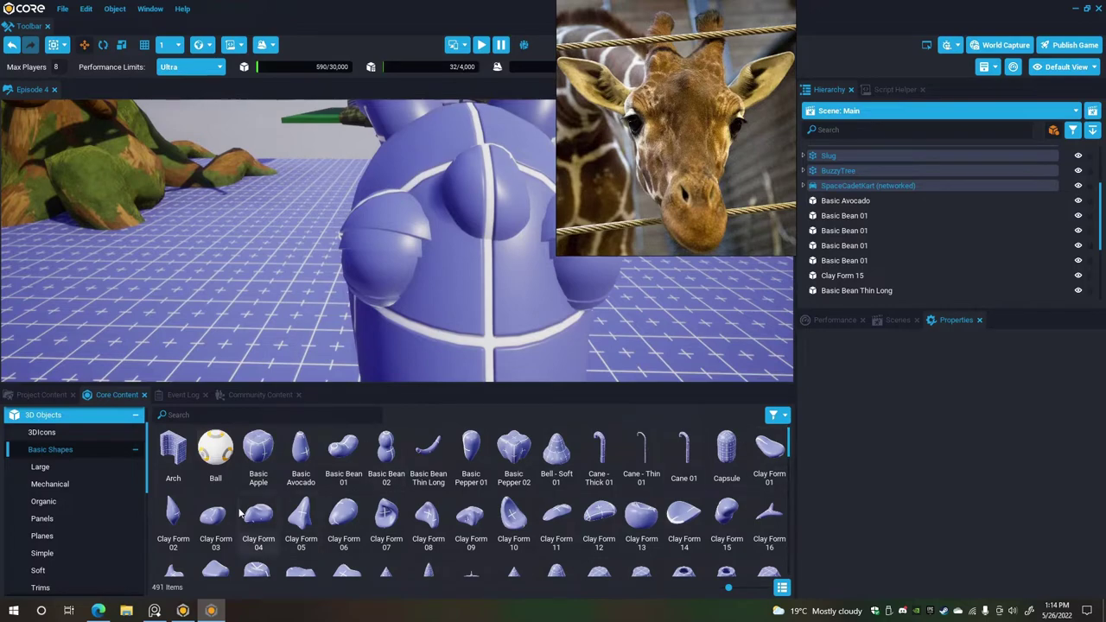
Place a Clay Form 02 on the side of the head as an ear and flatten its Y scale to about 0.35.
mouse_move(481, 252)
right_down()
mouse_move(488, 198)
mouse_move(485, 246)
right_up()
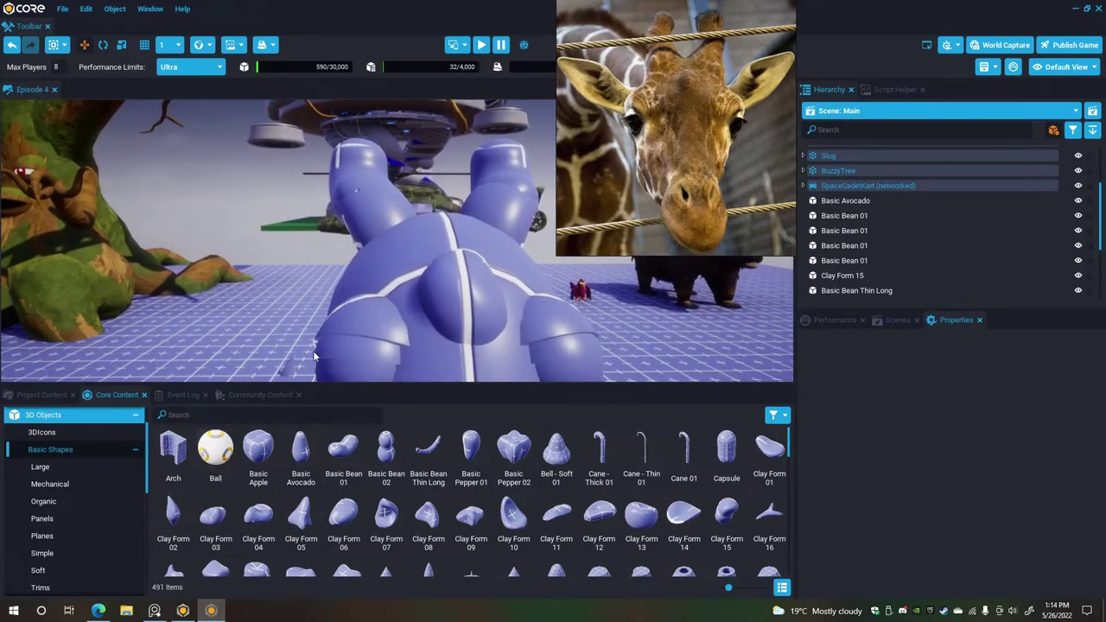
drag(314, 352, 512, 241)
right_drag(512, 241, 110, 251)
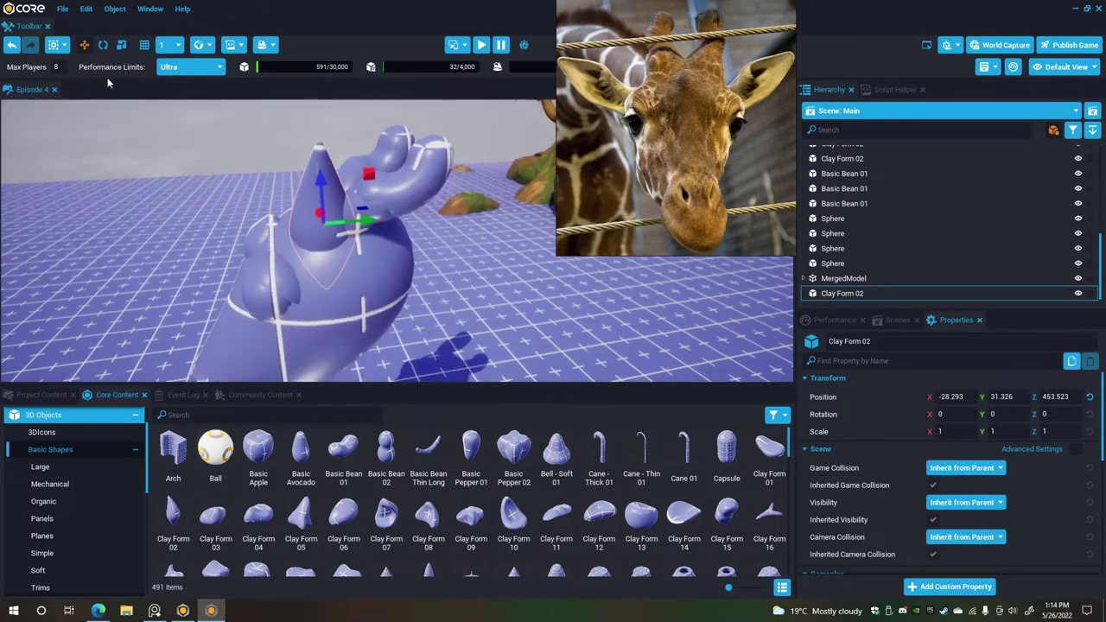
key(r)
drag(370, 226, 319, 222)
right_drag(287, 204, 175, 112)
Tilt the ear outward to about 34° on Y and shift it sideways to X about -66.
click(103, 45)
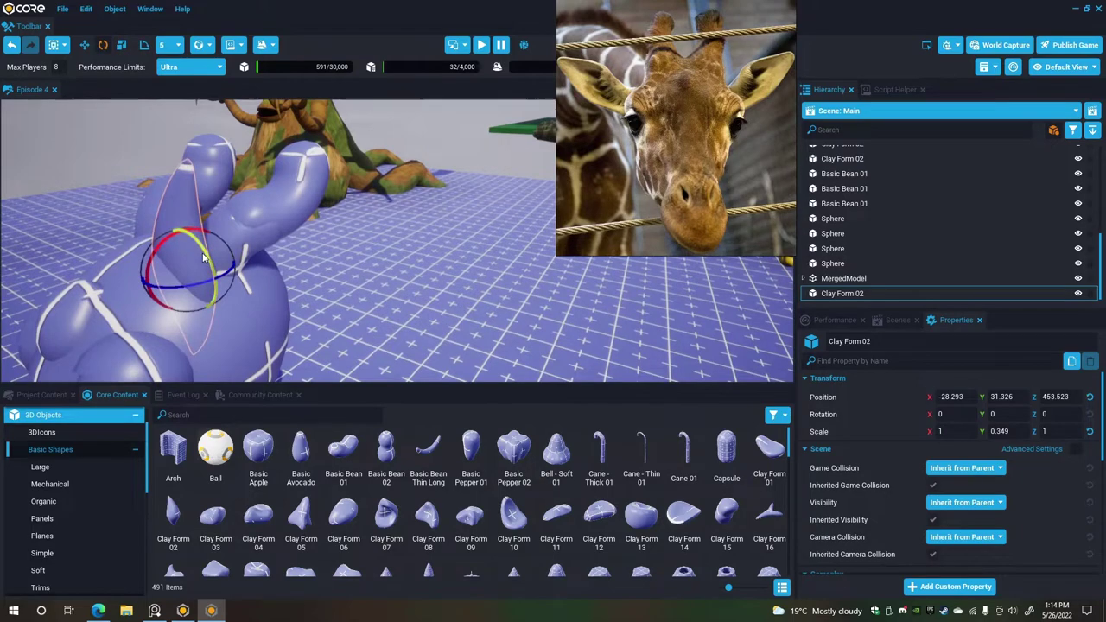
drag(203, 257, 228, 296)
click(87, 46)
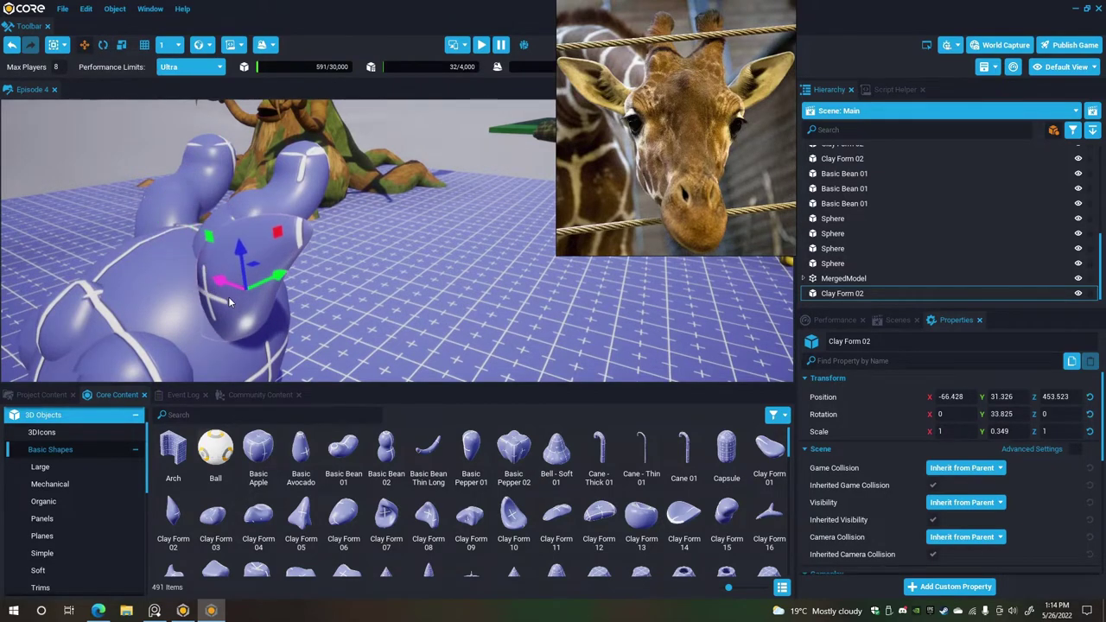
Lower the ear to Z about 446.5 and move it back to Y about 37.5 so it sits against the head.
right_drag(228, 297, 292, 229)
key(s)
key(w)
key(q)
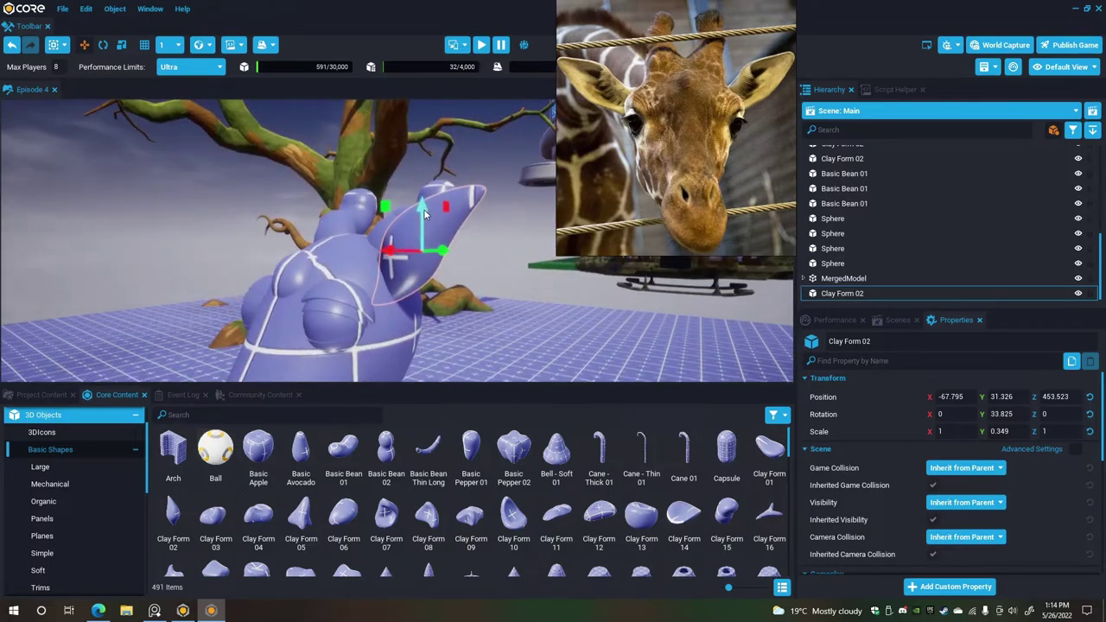
drag(424, 210, 261, 229)
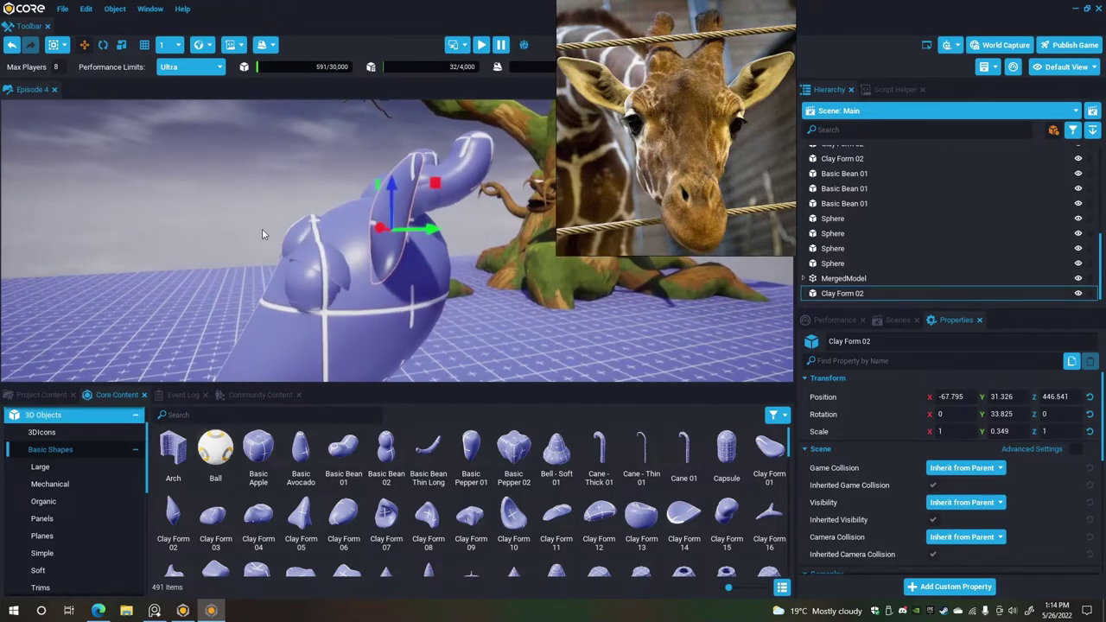
drag(434, 231, 280, 245)
click(461, 264)
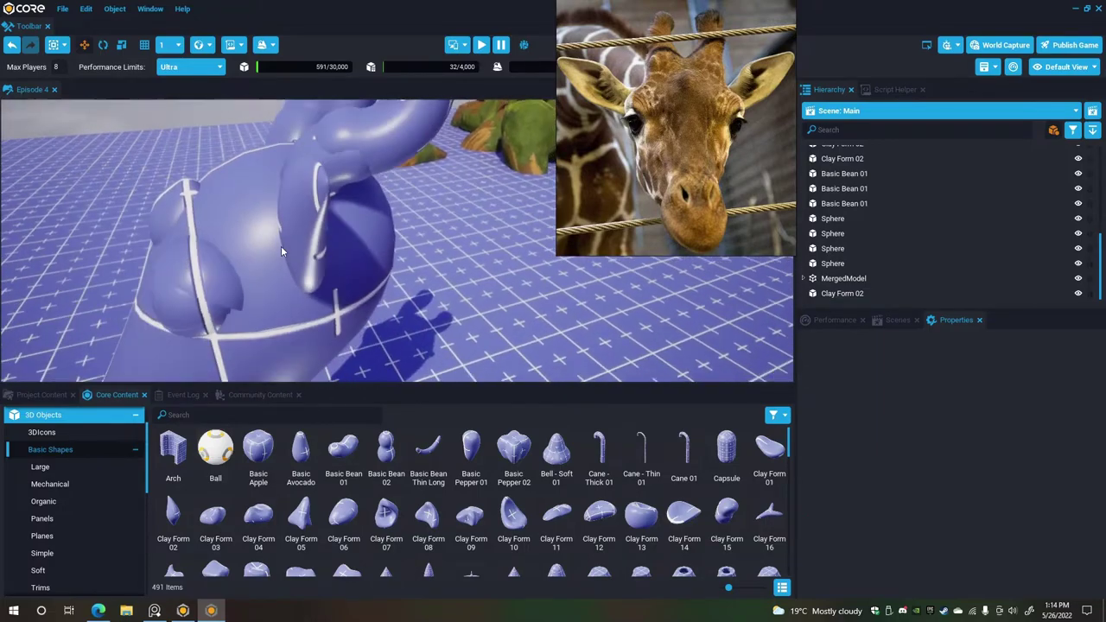
Adjust the Clay Form 02 ear's thickness slightly along its Y scale.
click(294, 243)
click(121, 45)
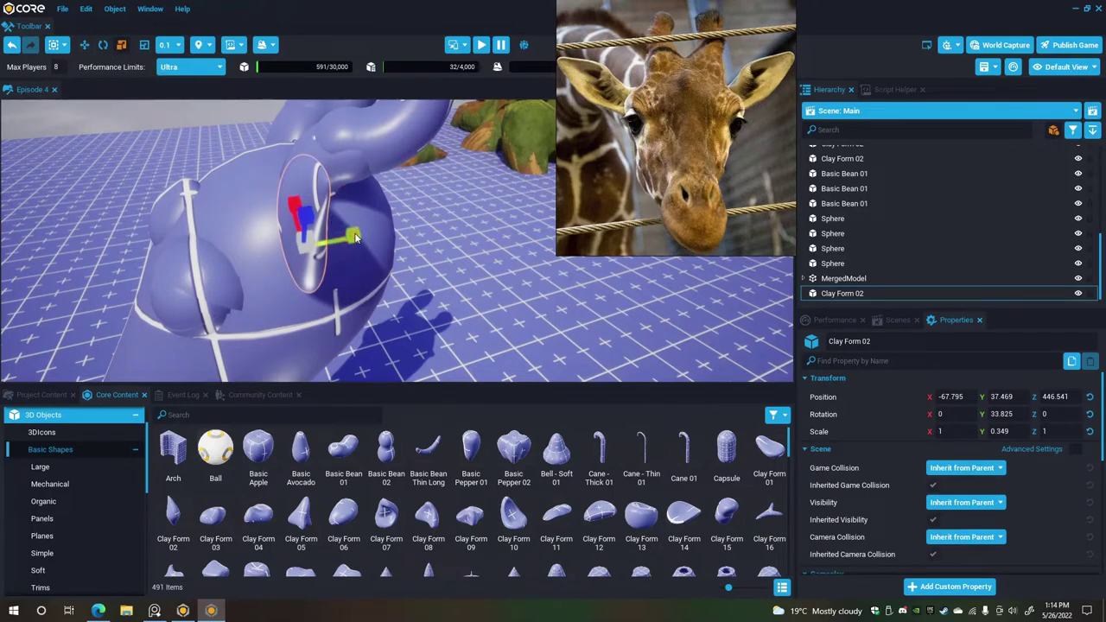
drag(354, 236, 349, 238)
alt+drag(173, 241, 471, 243)
key(Escape)
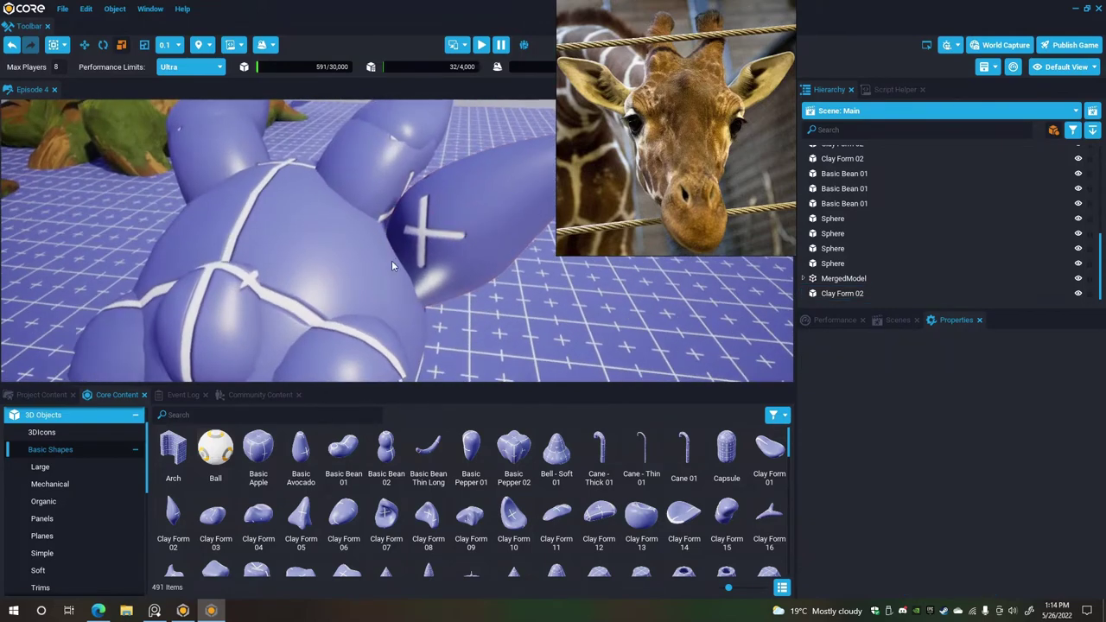
Place a Basic Bean Thin Long on the ear as its rim and rotate it to about -130° on X.
right_drag(391, 260, 437, 259)
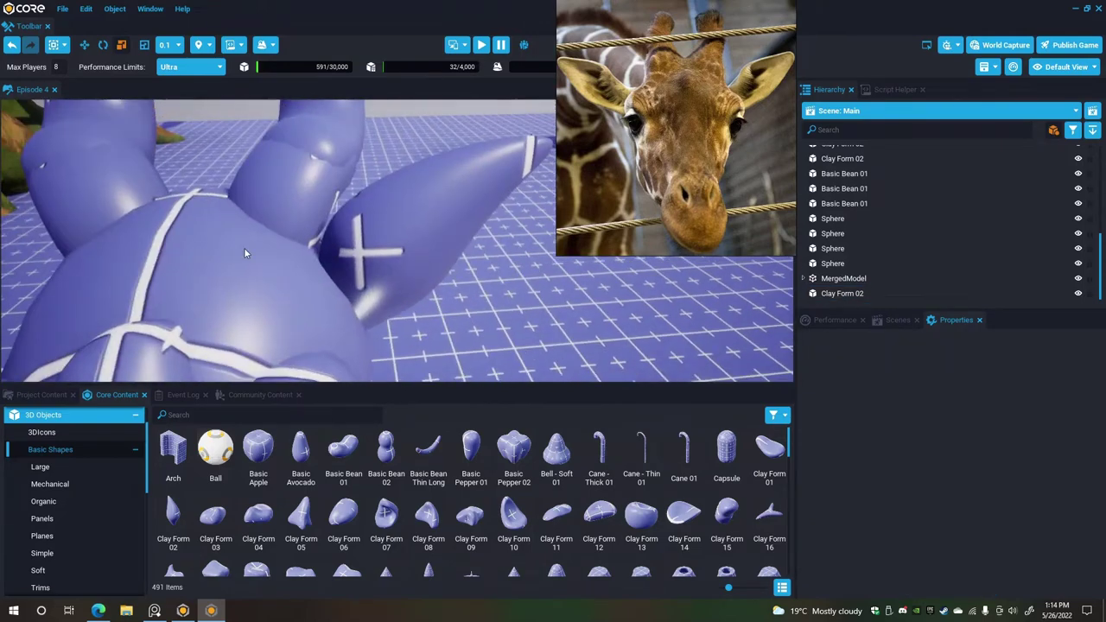
right_drag(301, 236, 307, 237)
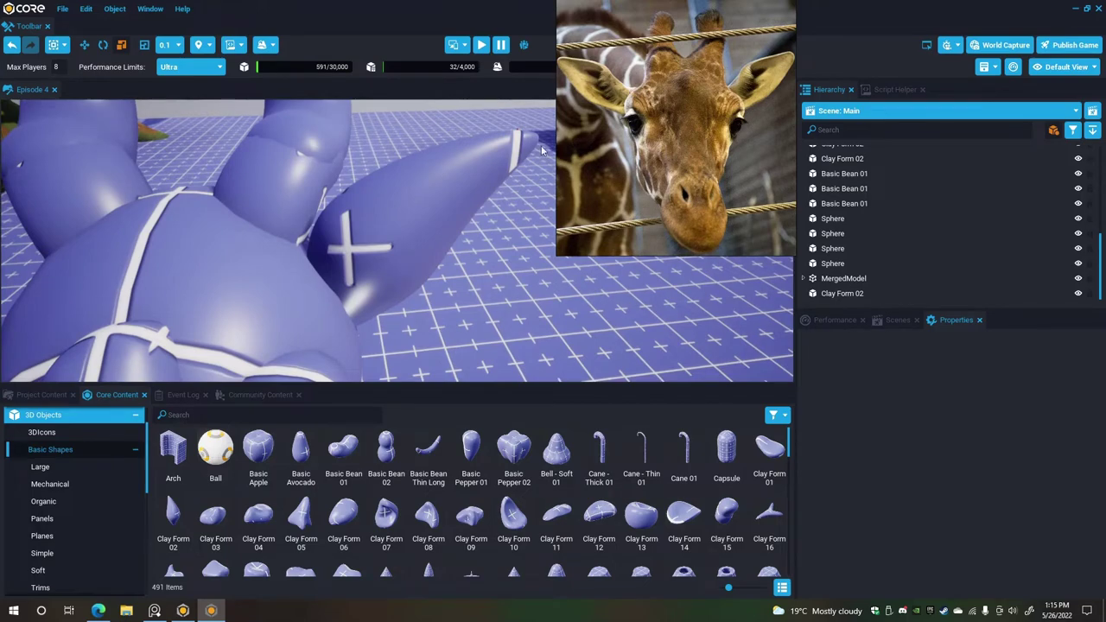
right_drag(404, 218, 414, 241)
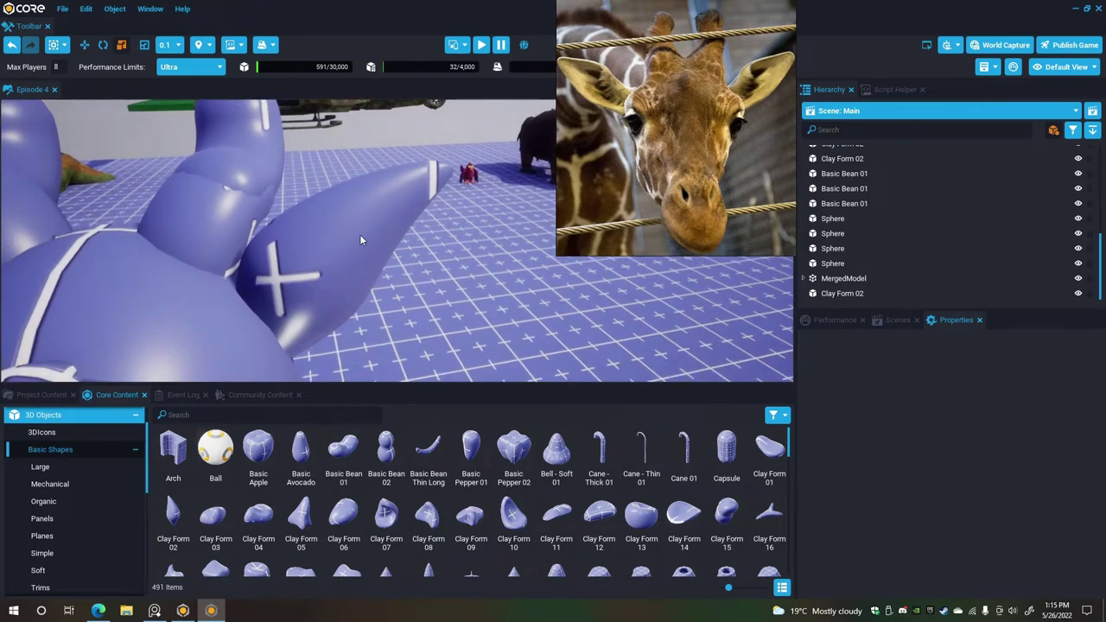
right_drag(316, 263, 251, 288)
drag(427, 456, 339, 298)
click(103, 44)
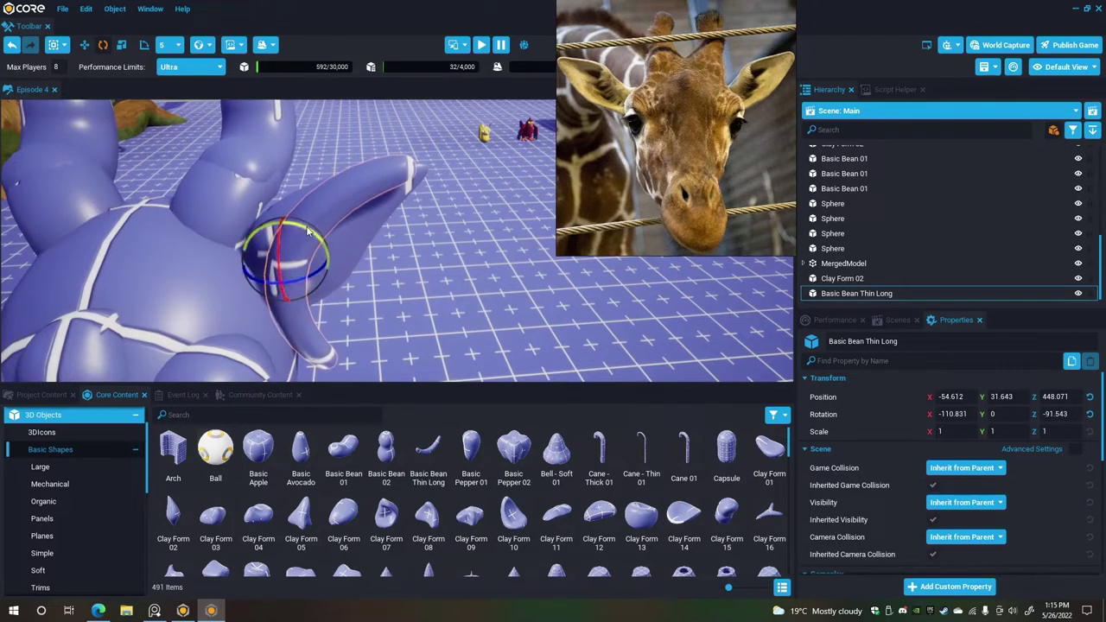
drag(306, 229, 276, 198)
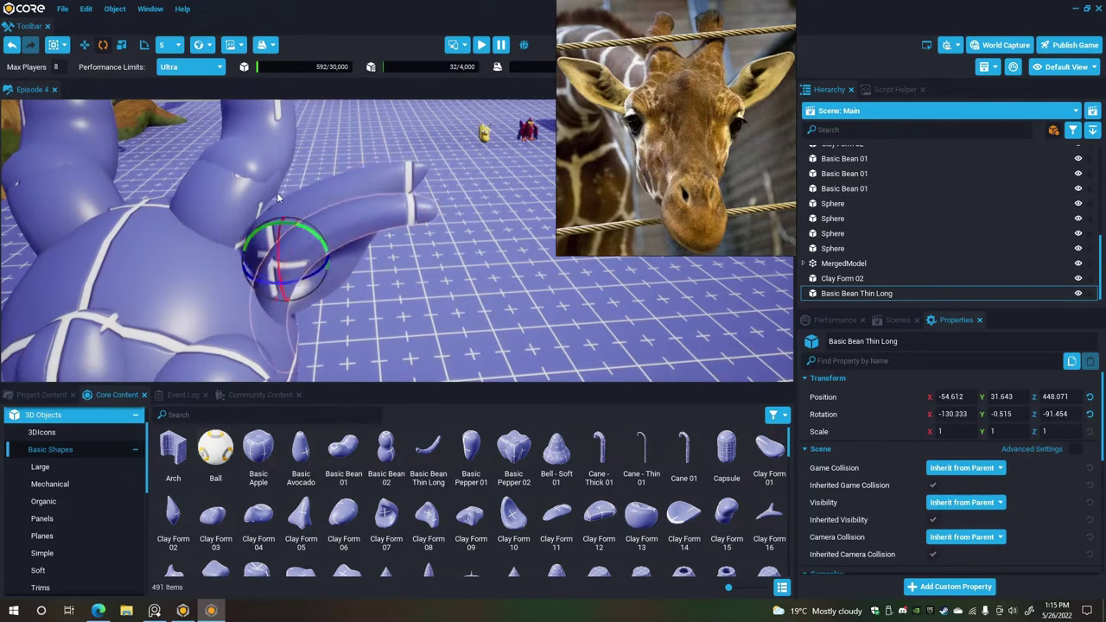
Scale the Basic Bean Thin Long down to about 0.71 on X and Y and 0.45 on Z.
click(121, 45)
drag(301, 265, 228, 260)
drag(326, 291, 296, 275)
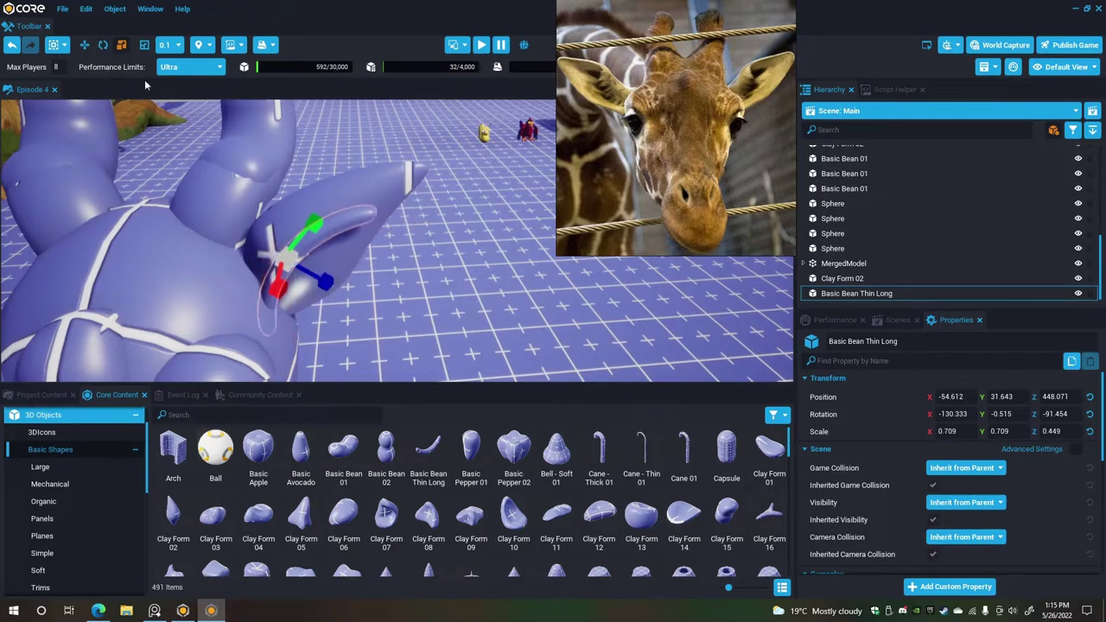
Rotate the bean to about -150.6° on X and move it along the ear's upper edge to about X -61, Y 35, Z 469.
click(102, 45)
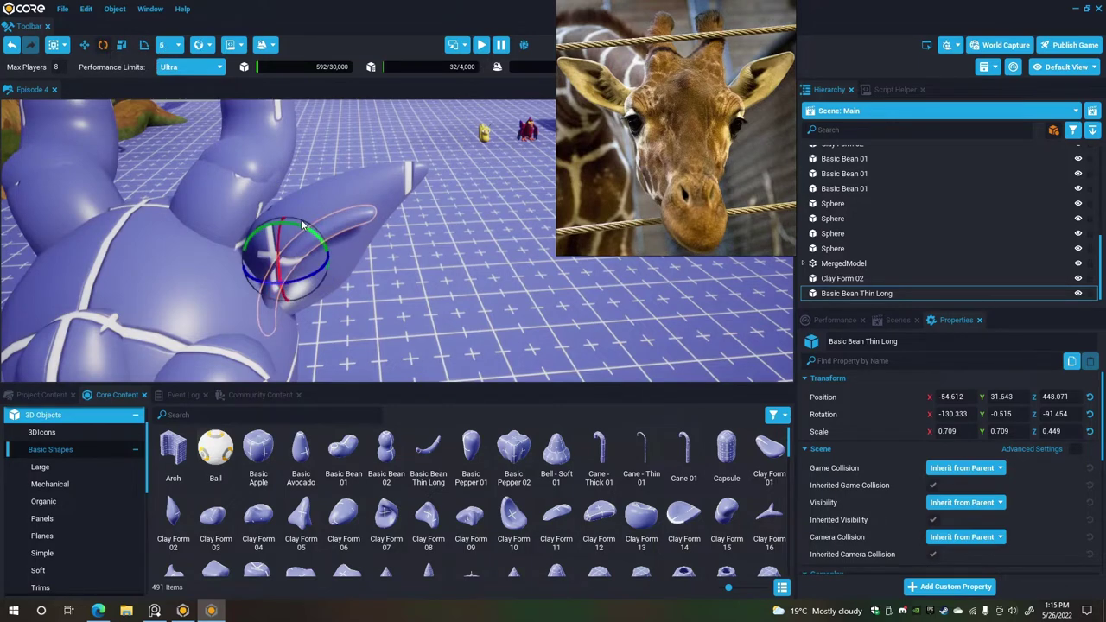
drag(305, 229, 268, 214)
key(w)
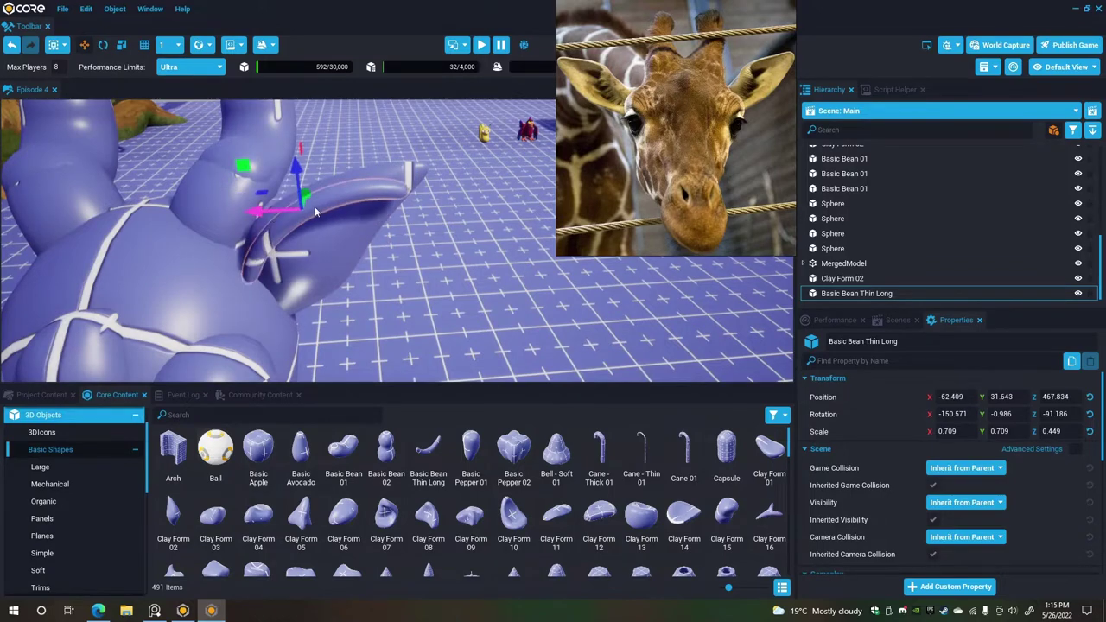
right_drag(314, 206, 261, 222)
drag(300, 201, 304, 191)
right_drag(372, 226, 478, 204)
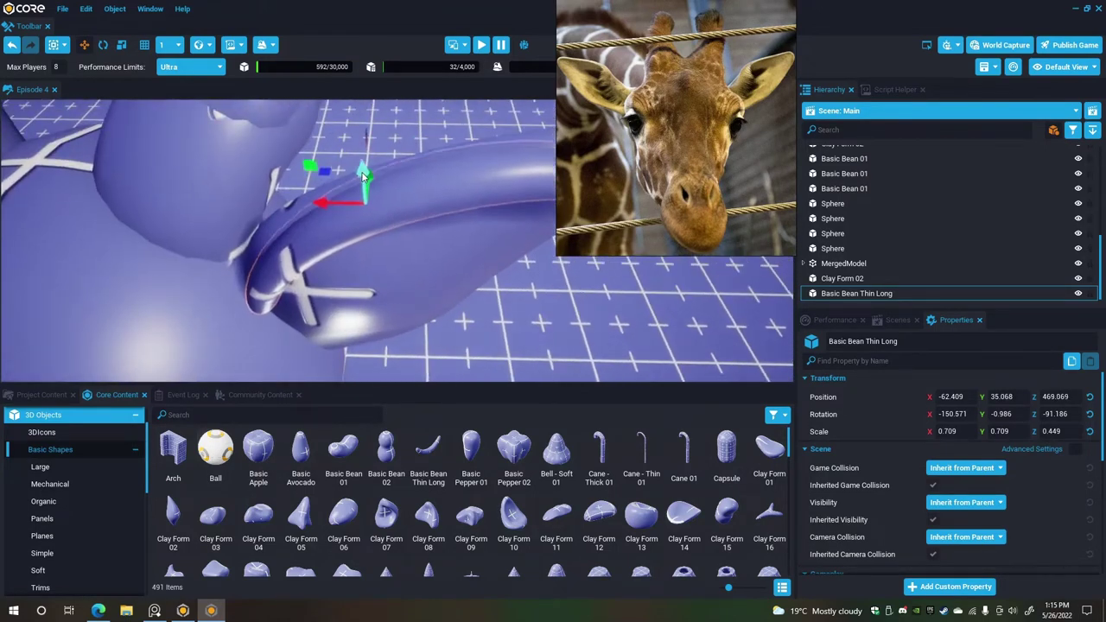
drag(340, 204, 329, 205)
right_drag(329, 205, 380, 132)
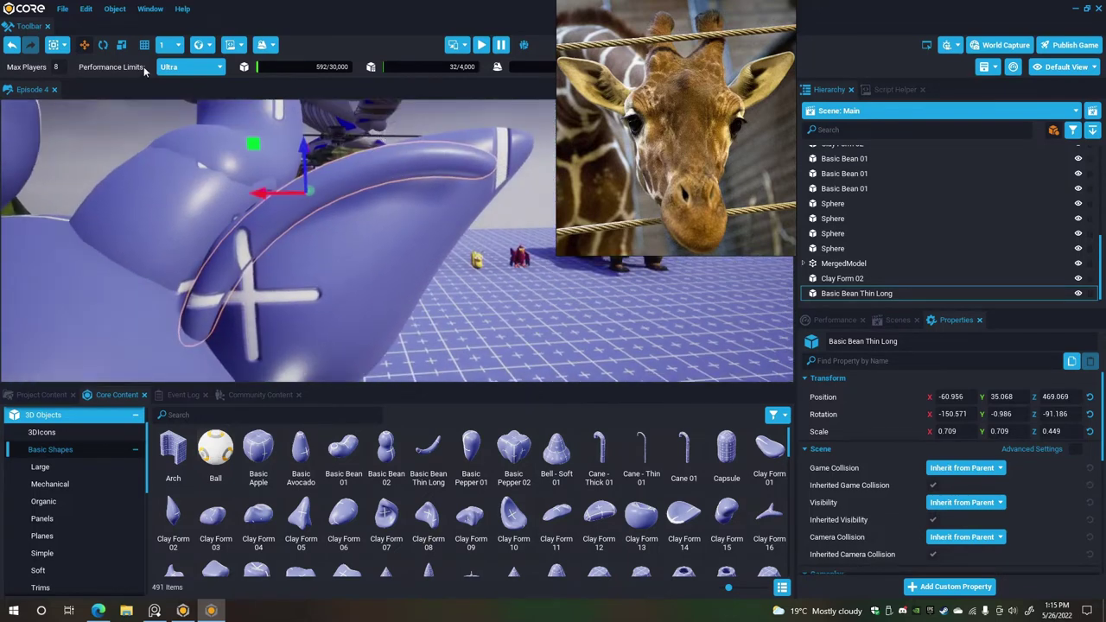
Lengthen the ear-rim bean to about 0.92 on Y scale and thin it to about 0.60 on X scale.
click(123, 45)
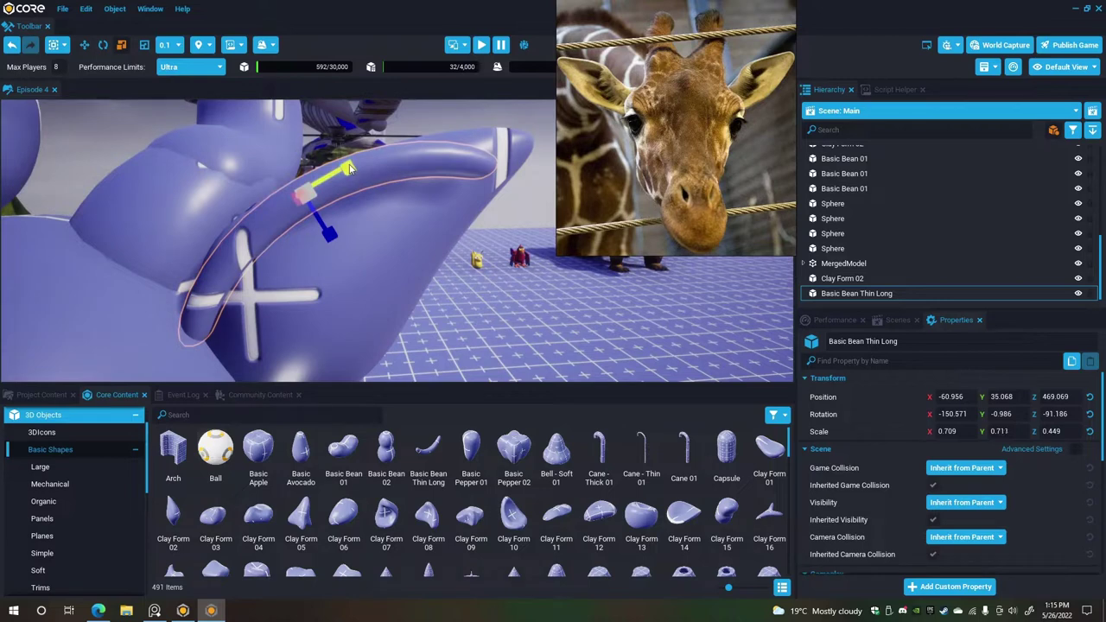
drag(348, 169, 570, 247)
click(680, 265)
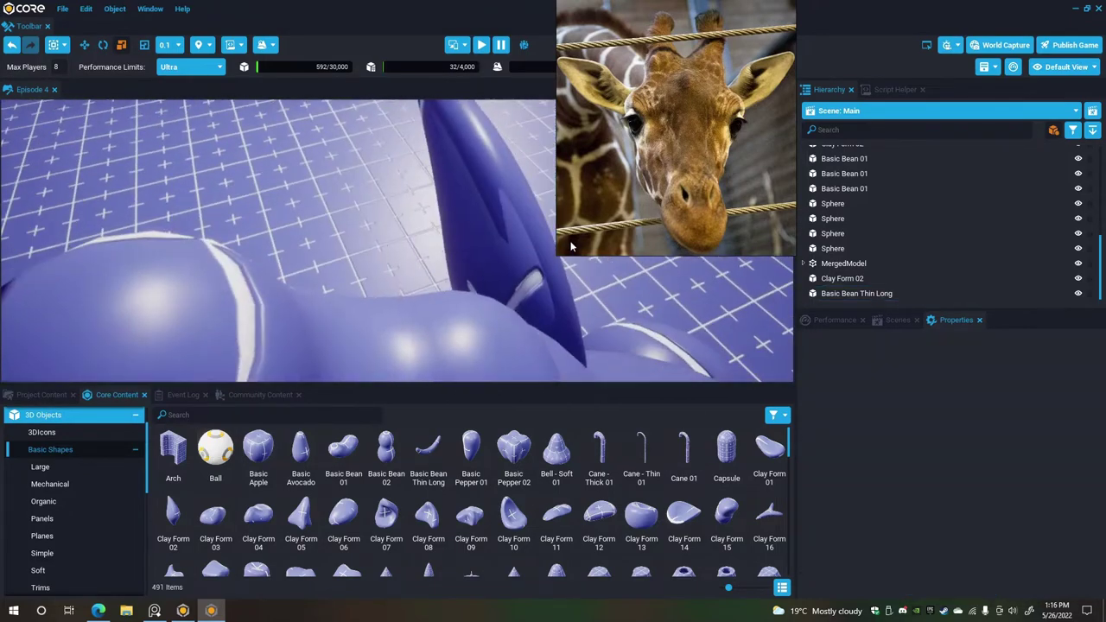
right_drag(570, 247, 391, 289)
click(391, 288)
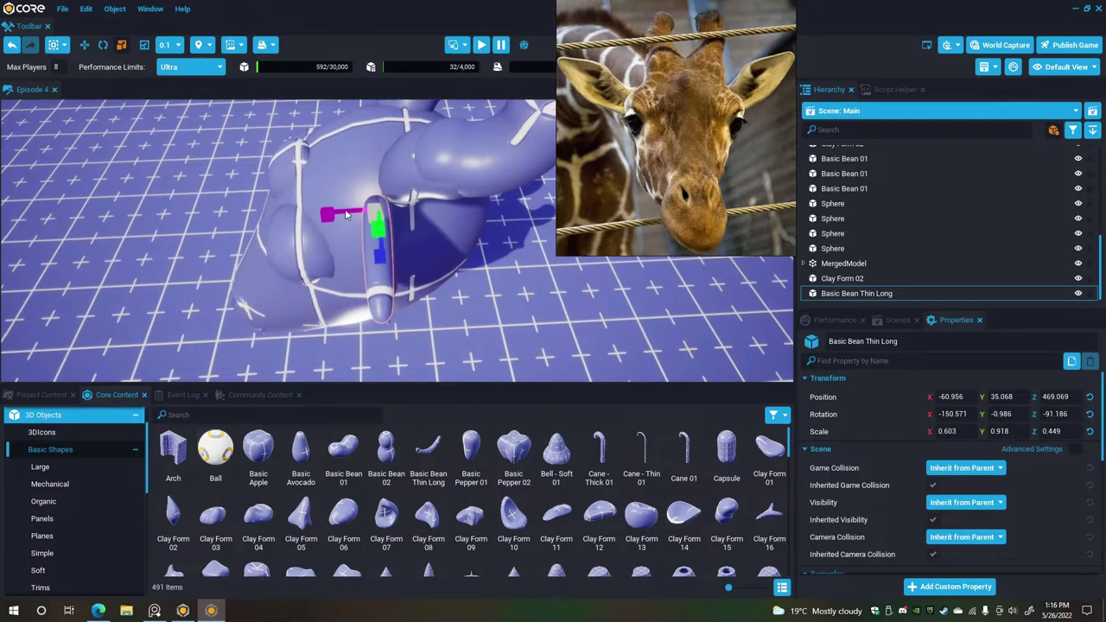
Shift the ear-rim bean to Y about 34.5 and turn it to about -93.9° on Z to follow the ear.
click(84, 44)
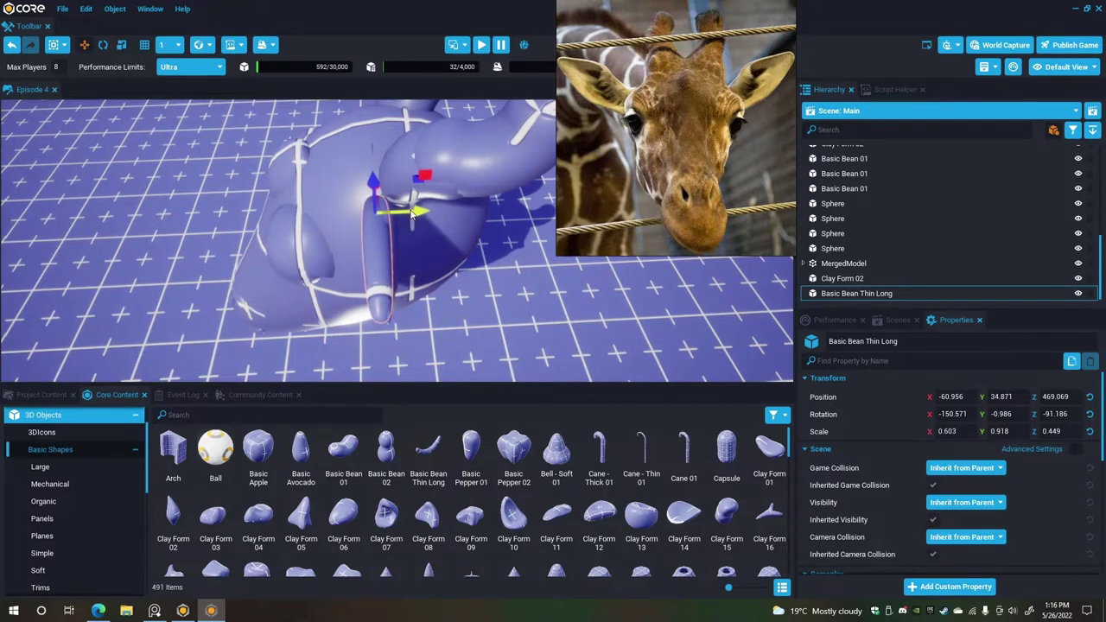
drag(411, 211, 410, 211)
mouse_move(411, 213)
right_down()
mouse_move(377, 235)
mouse_move(420, 230)
right_up()
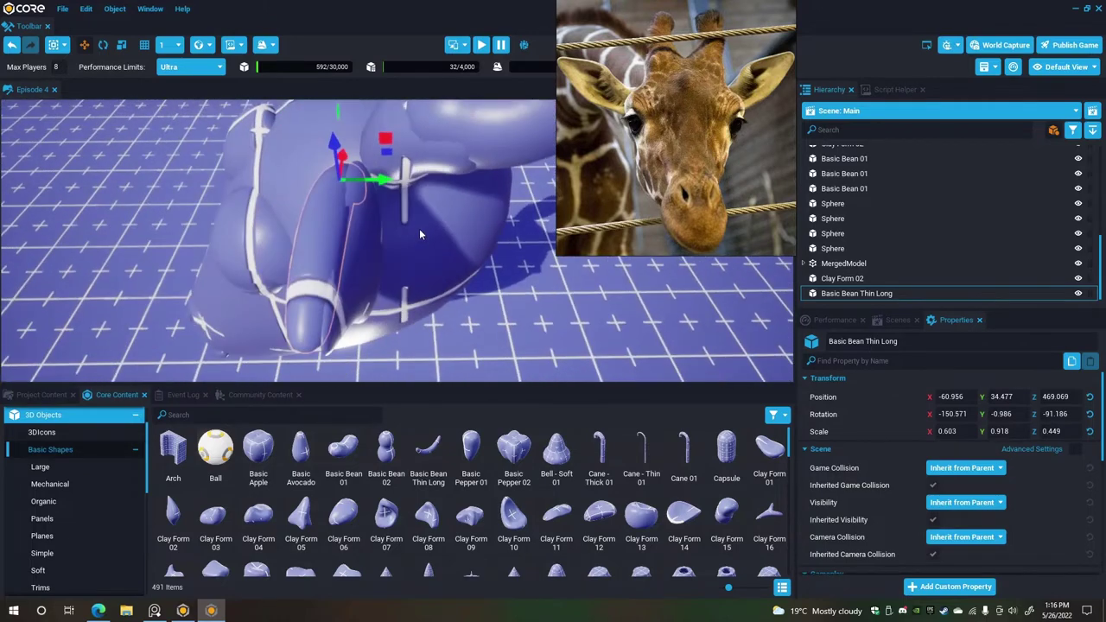
click(103, 44)
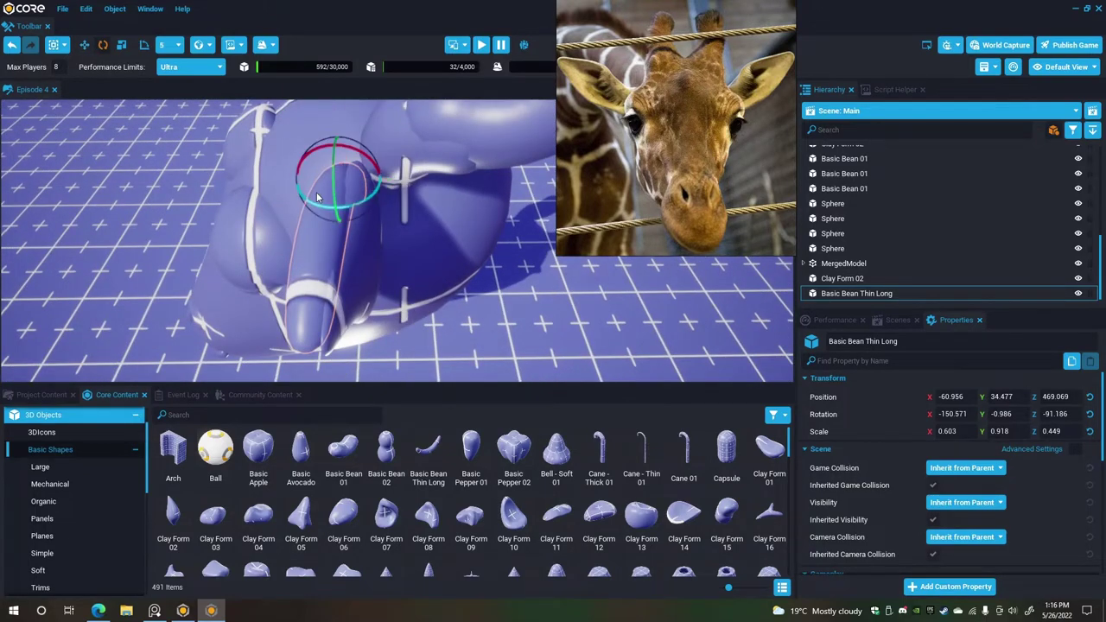
drag(316, 202, 318, 203)
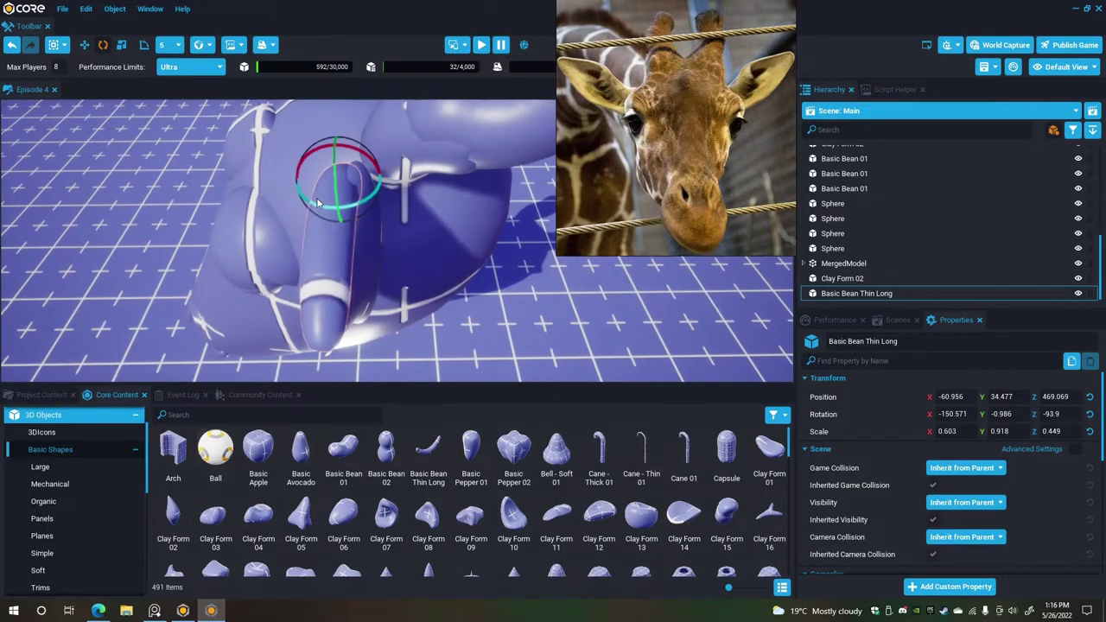
Examine the ear with its rim from the front and close up against the reference photo.
scroll(312, 241, up, 1)
key(Escape)
alt+drag(312, 245, 304, 185)
scroll(338, 199, down, 3)
right_drag(305, 186, 314, 187)
key(q)
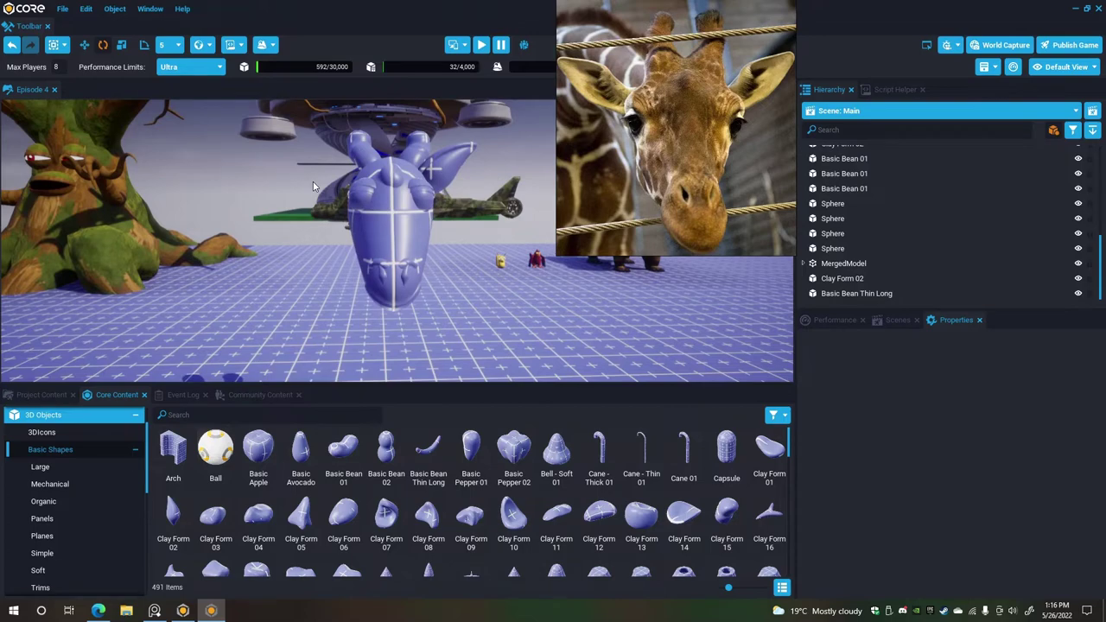
drag(313, 181, 372, 208)
drag(320, 266, 330, 222)
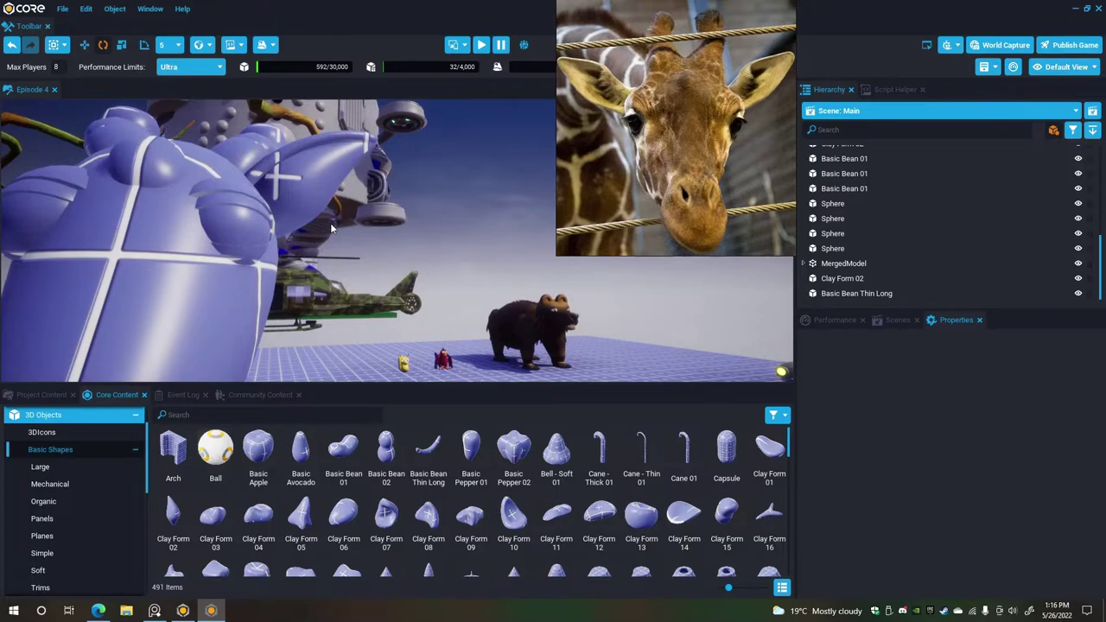
drag(331, 227, 87, 286)
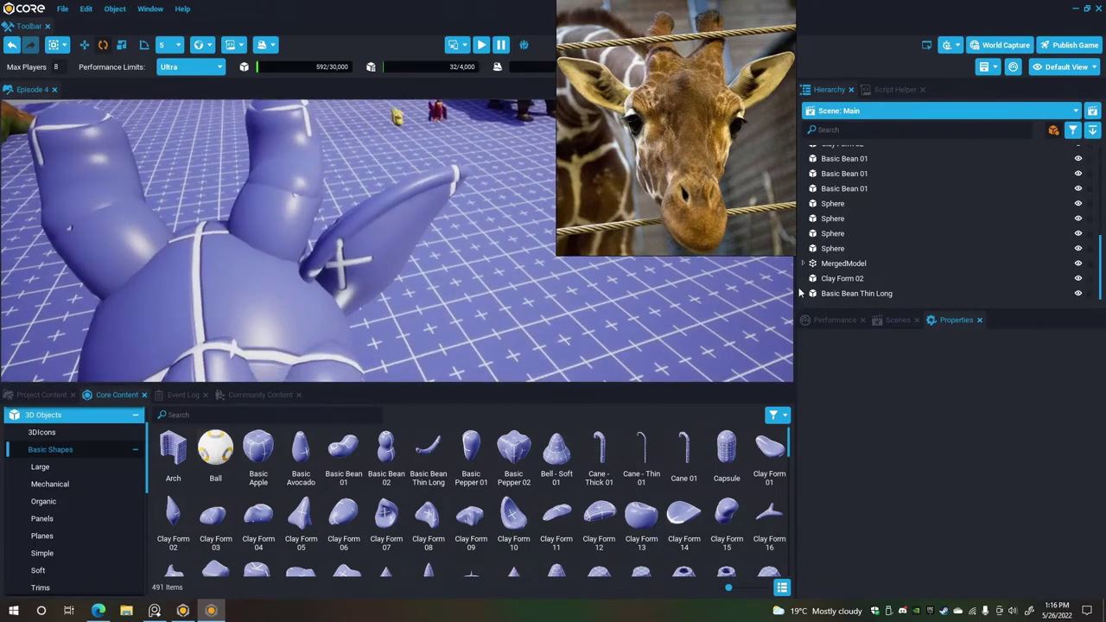
Rotate the ear's Clay Form 02 and Basic Bean Thin Long together slightly outward and reposition both against the head.
click(842, 279)
shift+click(855, 293)
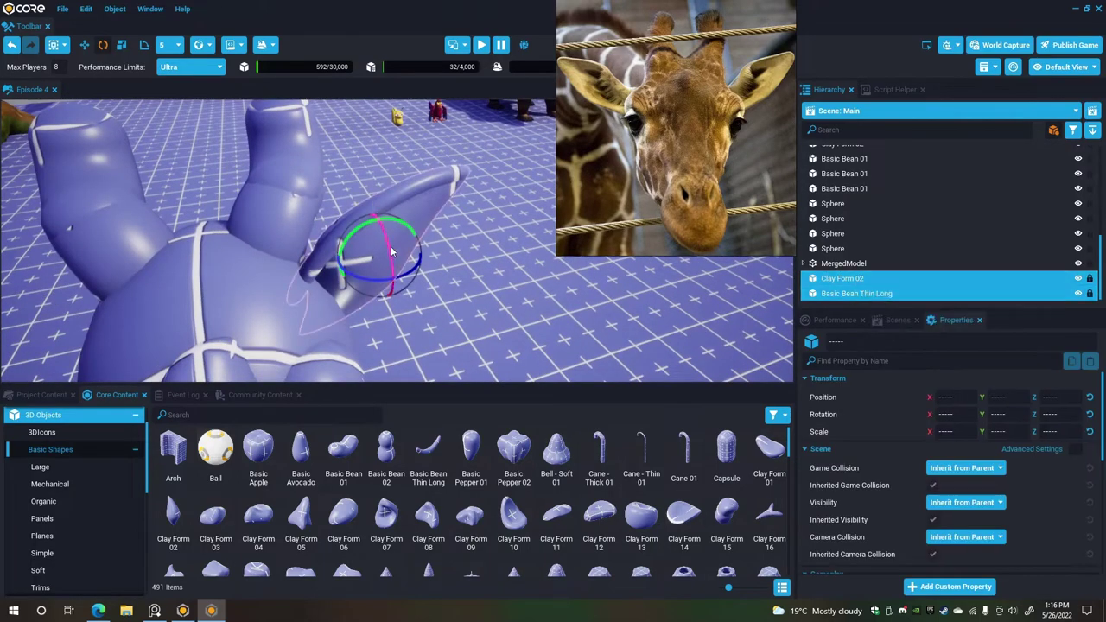
drag(391, 284, 382, 289)
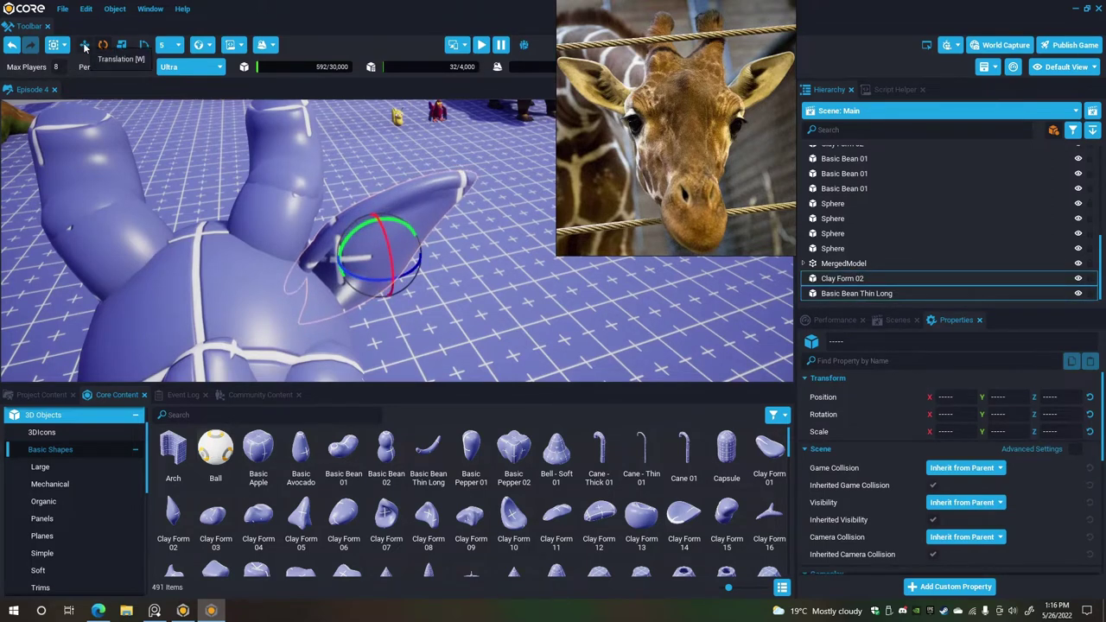
click(85, 46)
drag(368, 237, 375, 247)
alt+drag(290, 256, 343, 261)
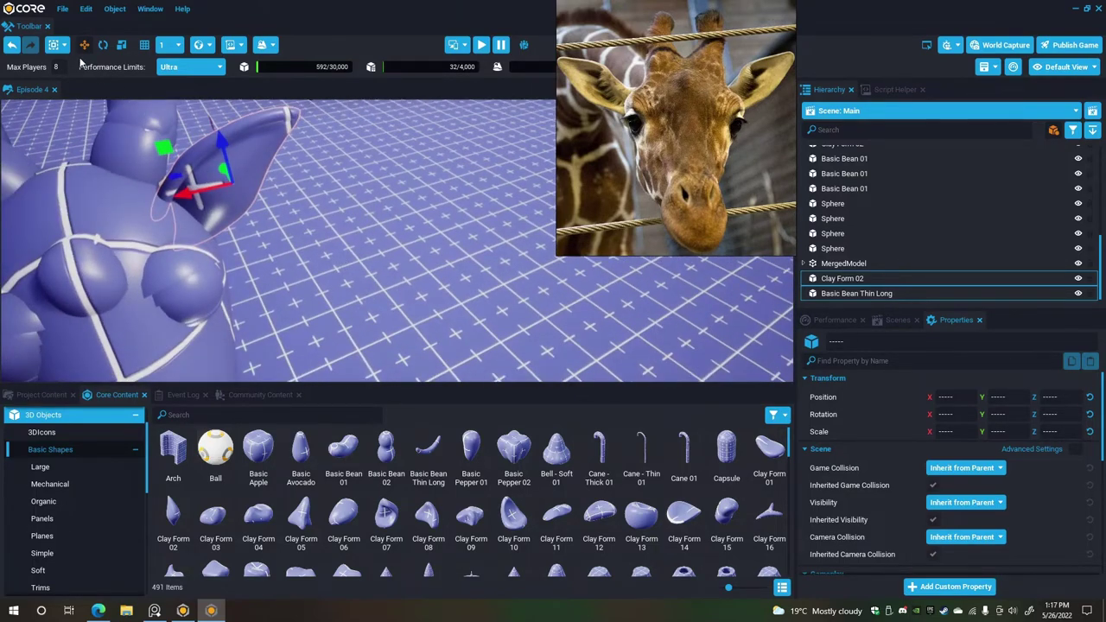
drag(200, 197, 164, 157)
click(316, 203)
scroll(178, 171, down, 5)
right_drag(165, 161, 124, 167)
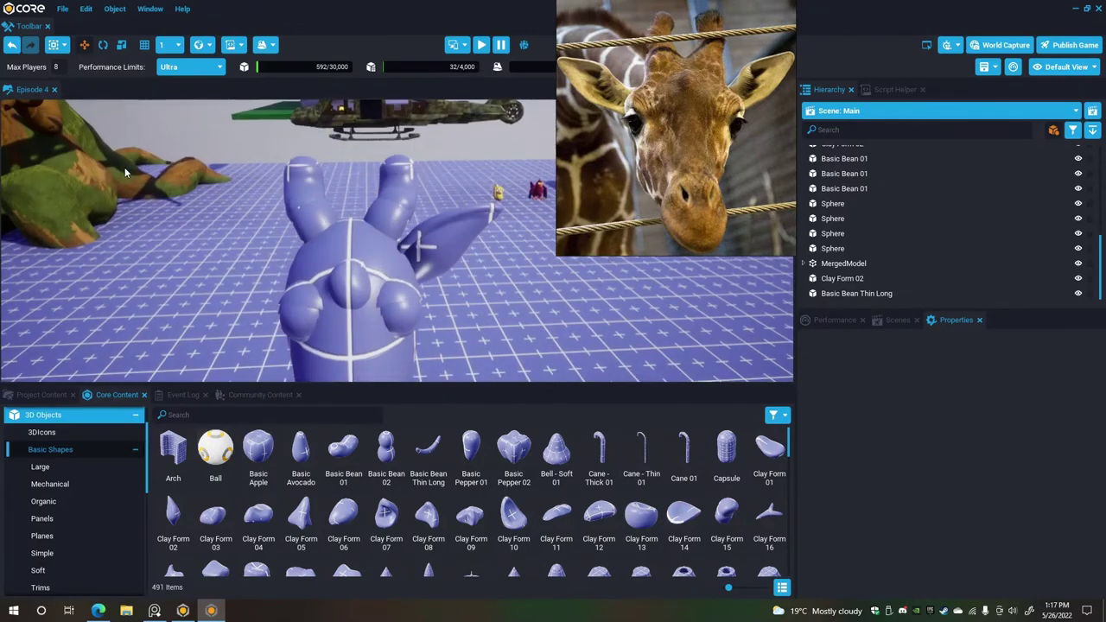
Unwrap the existing MergedModel so its spheres become separate objects in the scene.
click(854, 264)
right_click(856, 263)
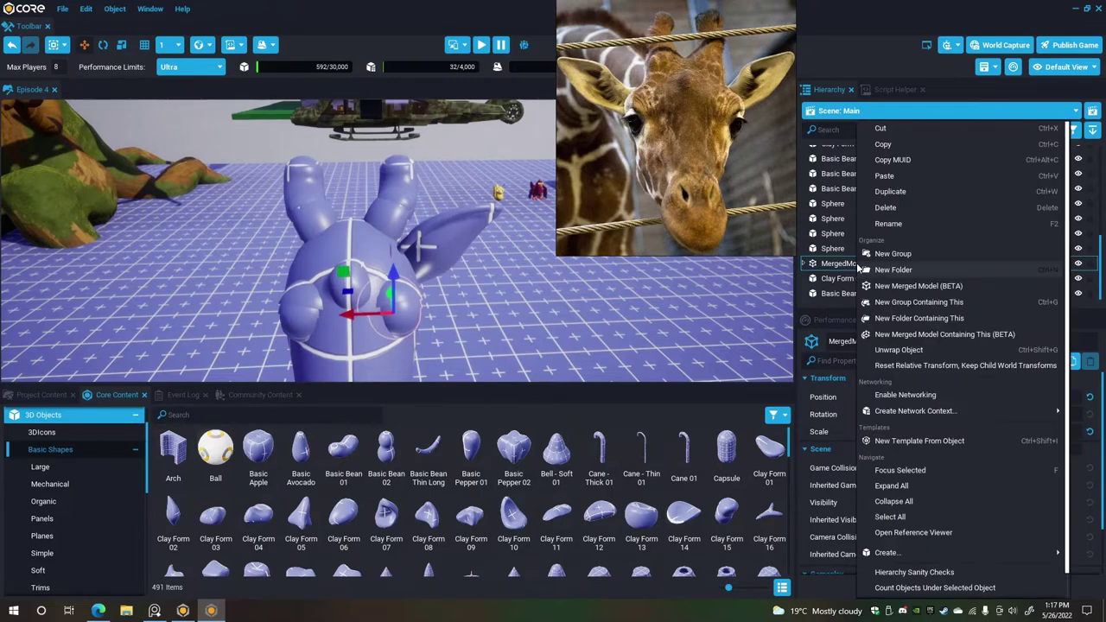
click(916, 352)
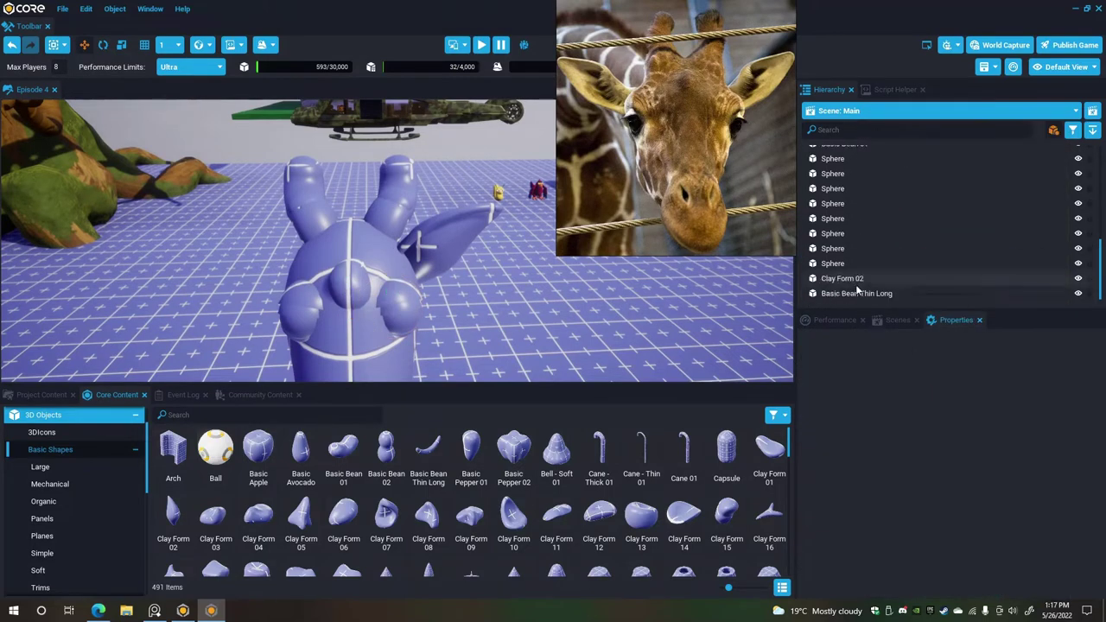
Duplicate the Clay Form 02 and Basic Bean Thin Long ear pieces and combine the copies into a new merged model.
click(871, 277)
shift+click(864, 293)
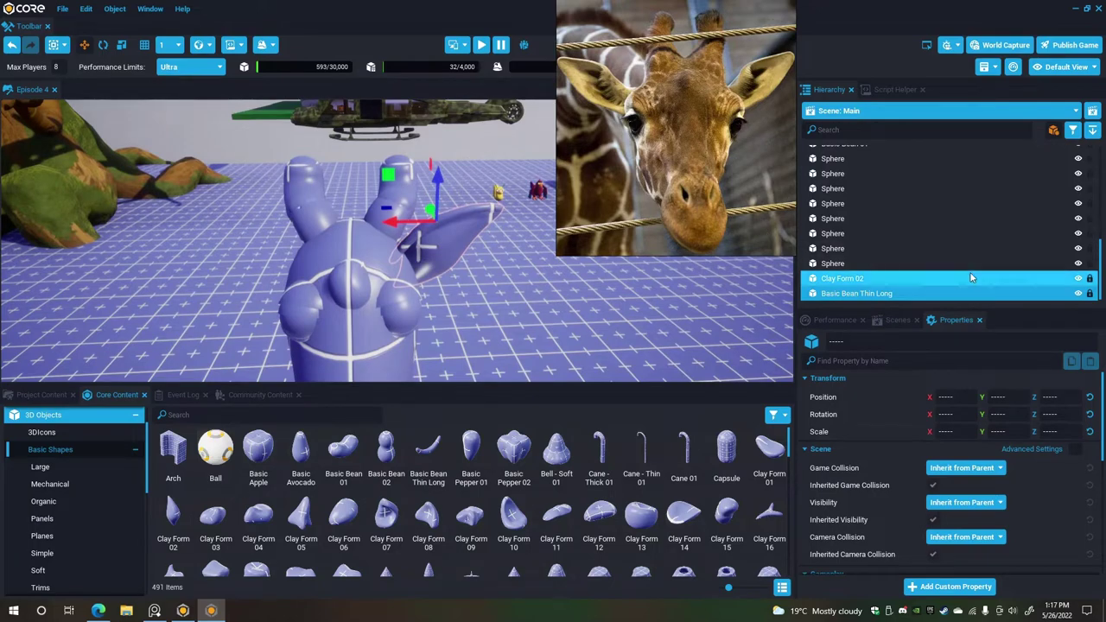
key(ctrl+w)
right_click(862, 289)
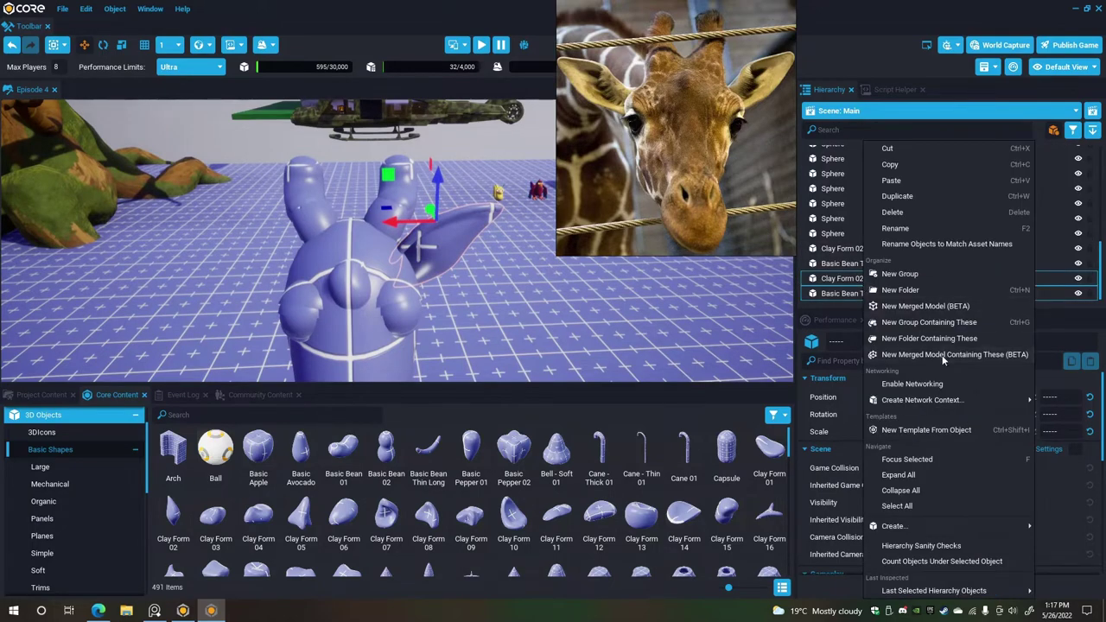
click(941, 354)
key(Return)
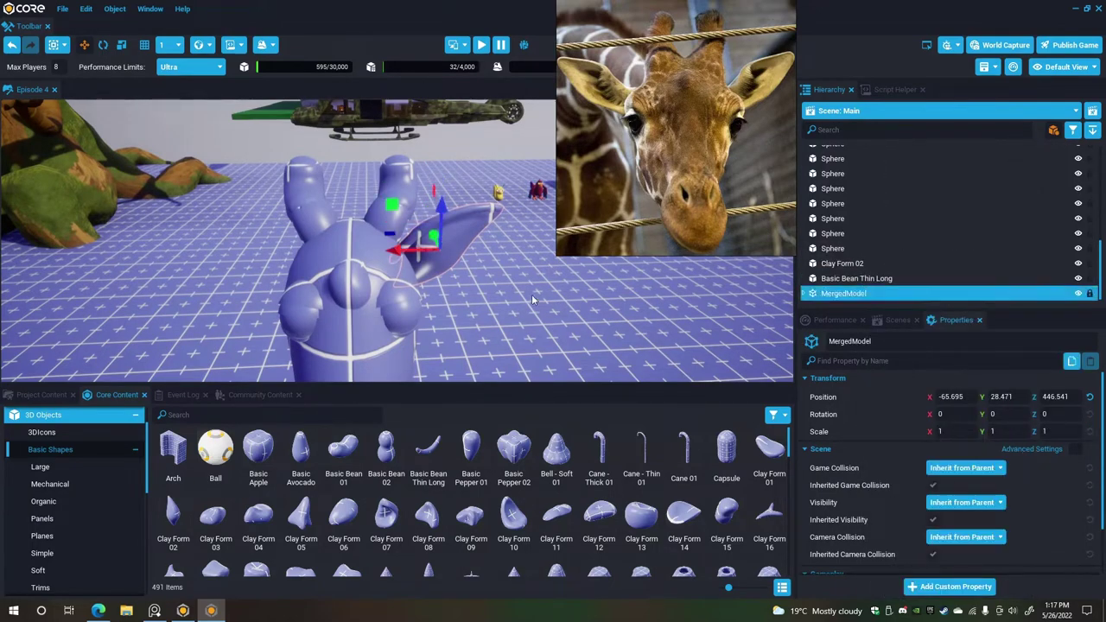
Mirror the merged ear copy across the world X-axis, positioned at X 65.695 on the opposite side of the head, and unwrap it.
right_click(420, 277)
mouse_move(484, 379)
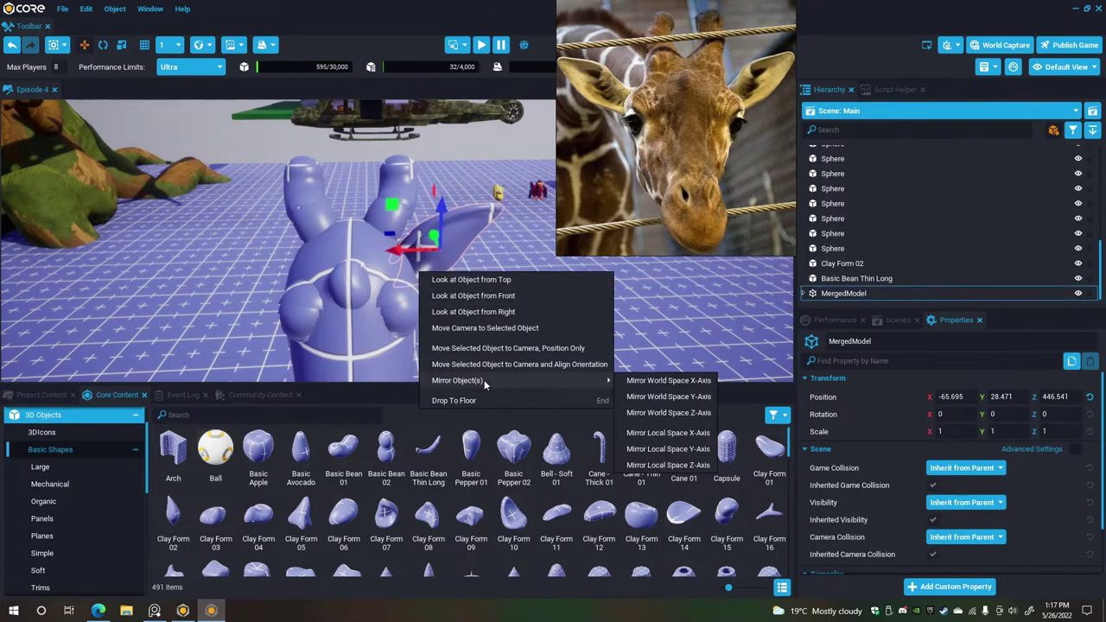
click(667, 381)
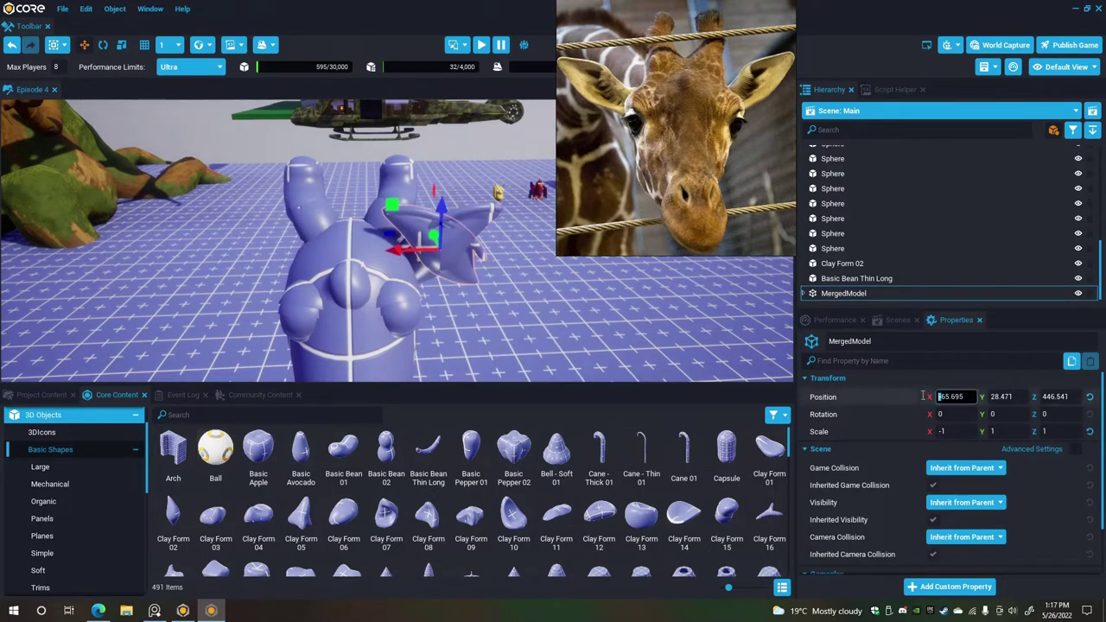
key(BackSpace)
key(Return)
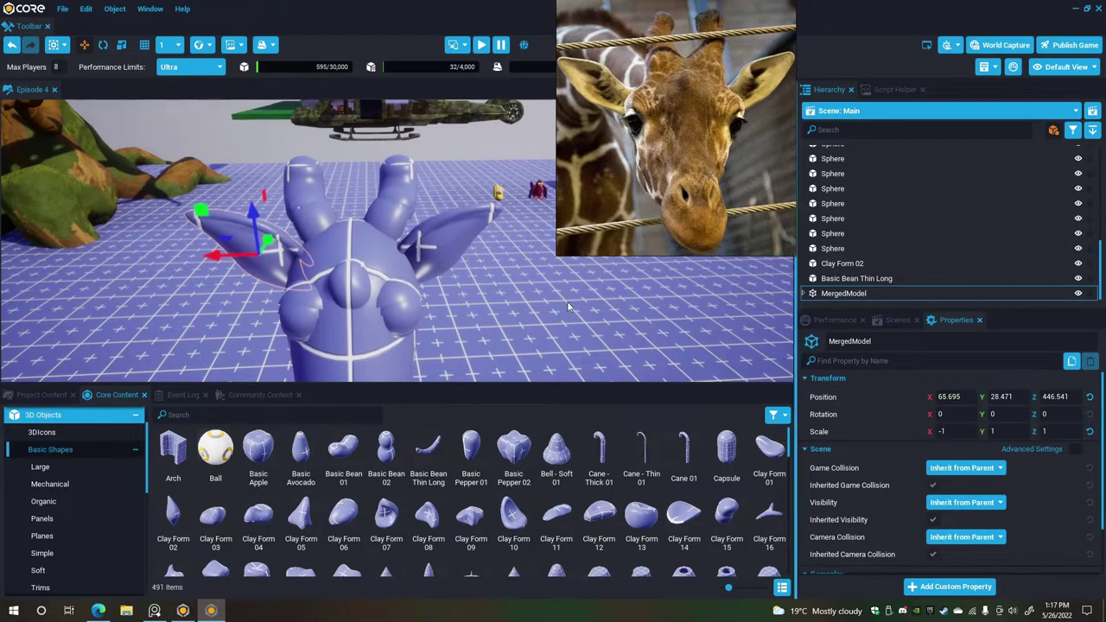
right_click(842, 293)
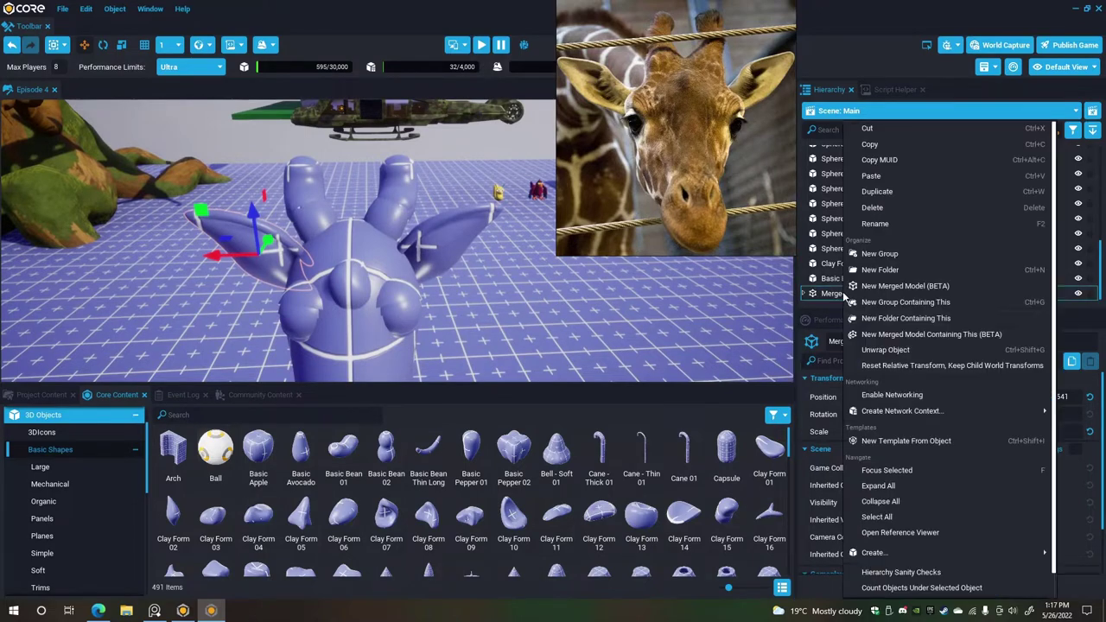
click(872, 350)
Examine the giraffe head from the side, checking the ears, eyes and muzzle in profile.
key(s)
right_drag(434, 277, 525, 233)
key(a)
alt+drag(525, 235, 450, 240)
key(d)
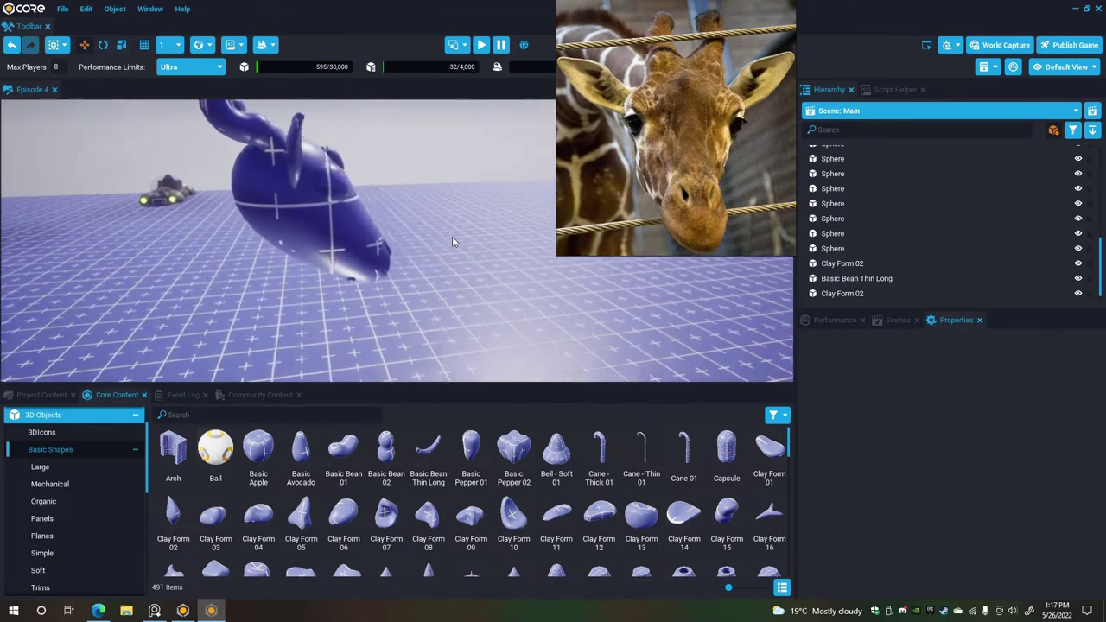
key(a)
right_drag(452, 239, 443, 234)
key(d)
alt+drag(443, 240, 404, 232)
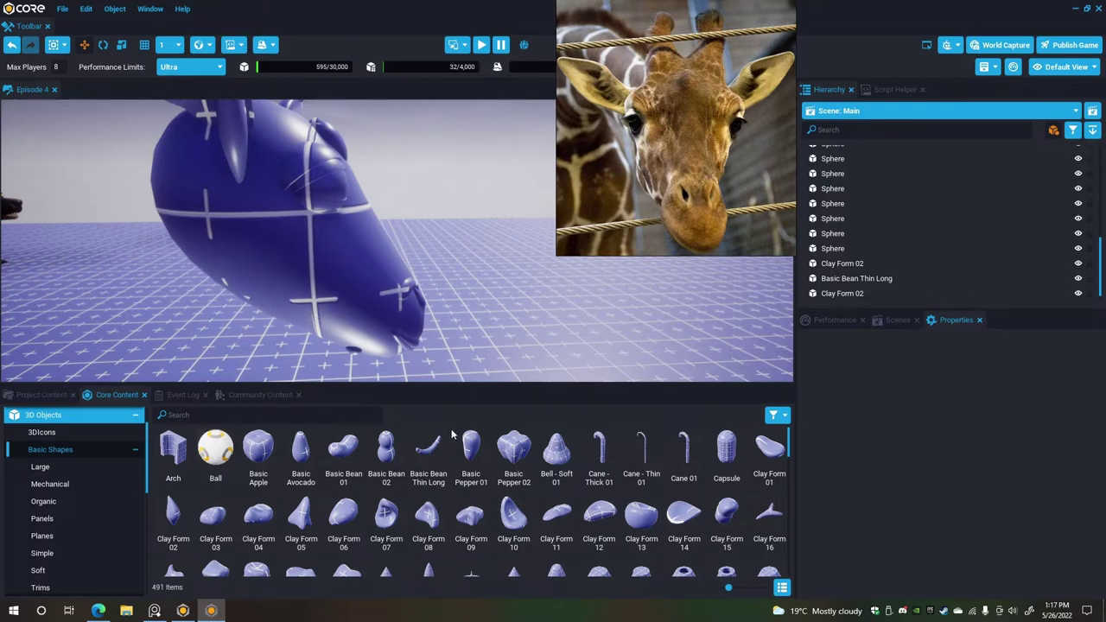
Add a Clay Form 13 as the giraffe's cheek, scale its X to about 0.586 and sink it into the head near X 26.276, Z 367.29.
scroll(582, 533, down, 1)
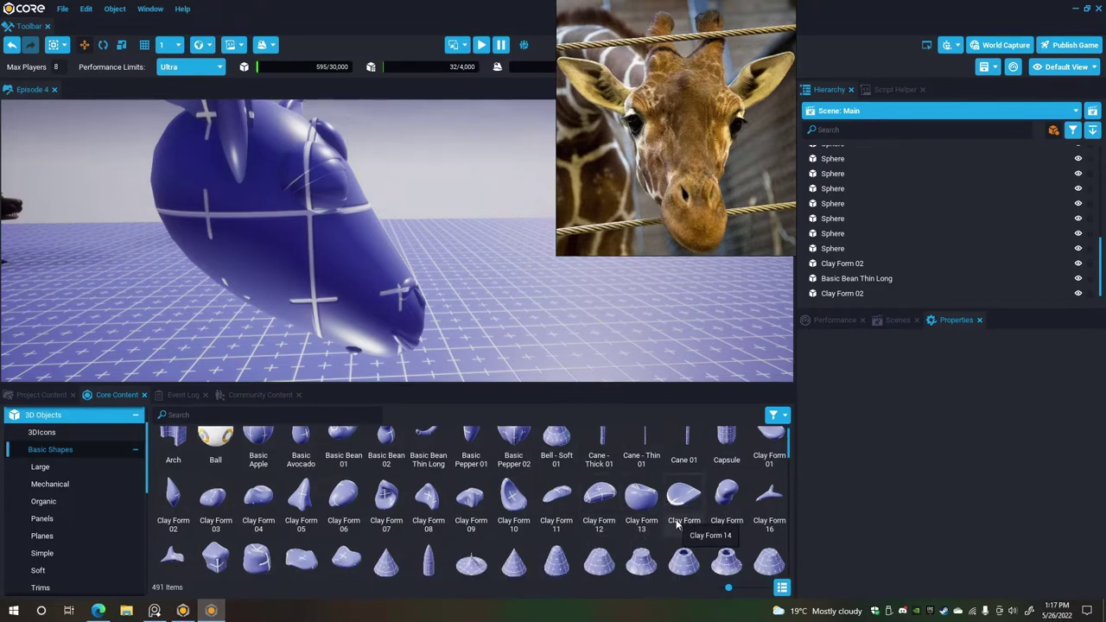
drag(678, 525, 302, 259)
right_drag(406, 271, 146, 279)
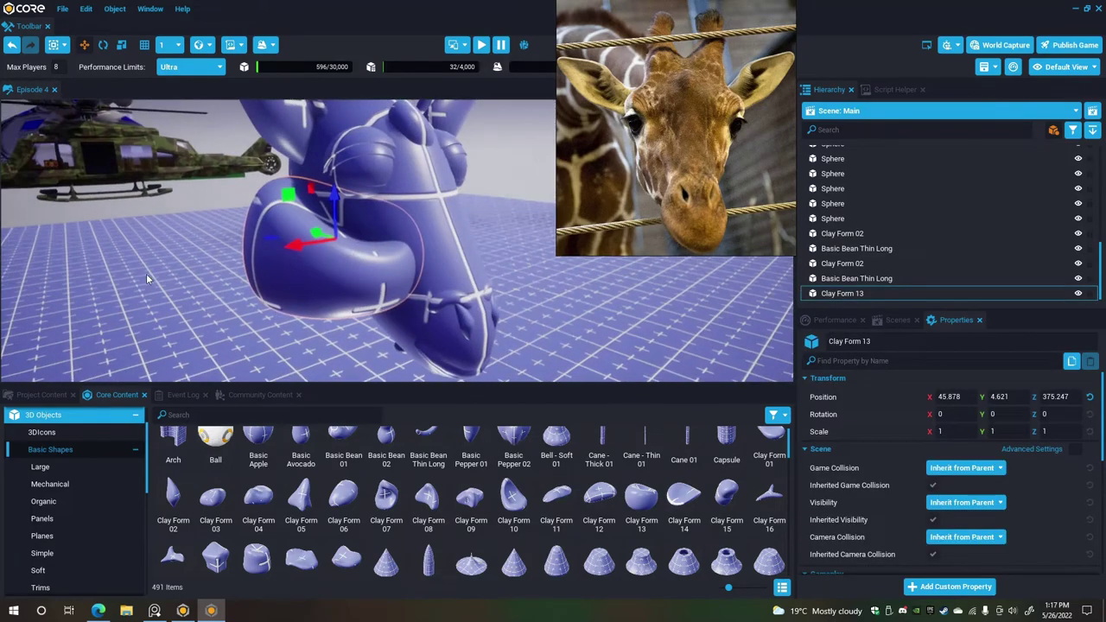
click(122, 45)
drag(292, 250, 328, 248)
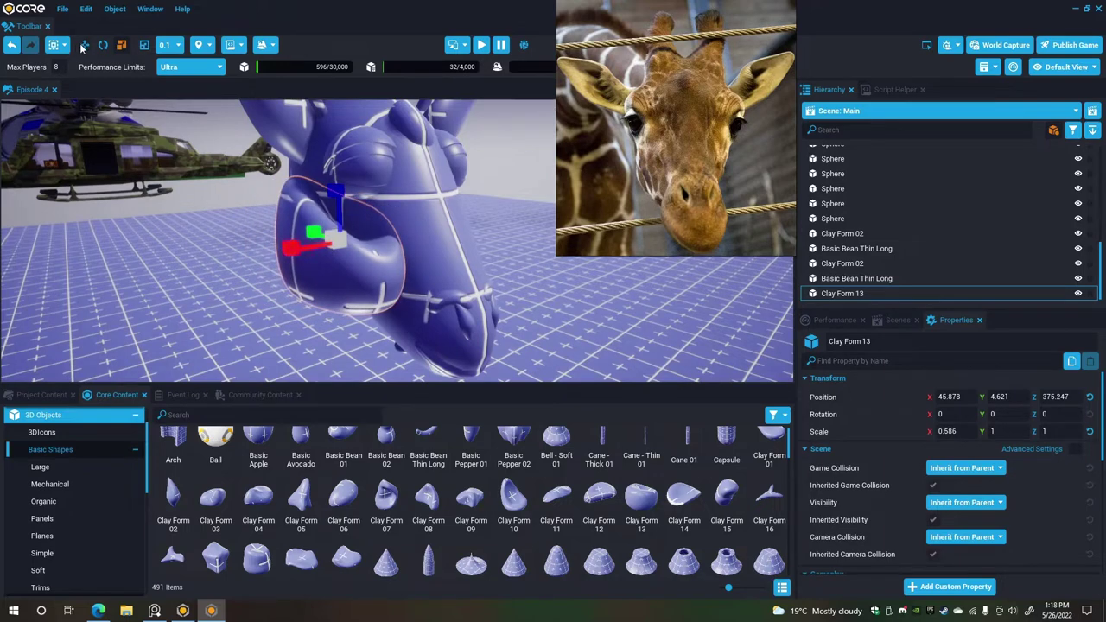
click(84, 45)
drag(295, 246, 325, 254)
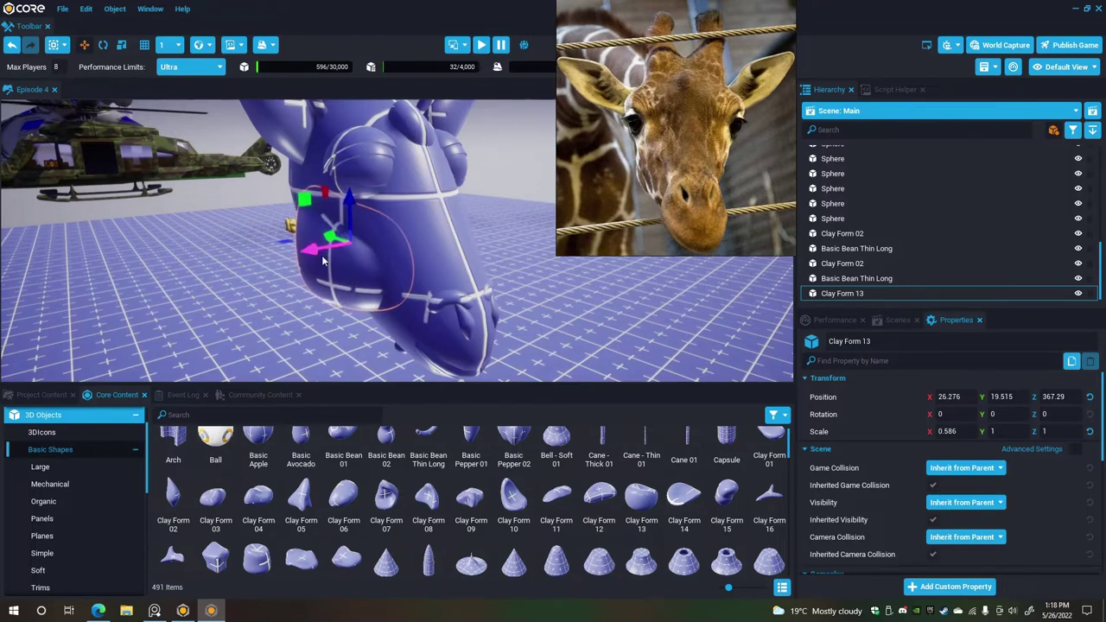
Rotate the Clay Form 13 cheek about X to roughly -11.3 degrees so it follows the jaw line, and check its fit.
right_drag(529, 257, 533, 257)
scroll(533, 256, down, 3)
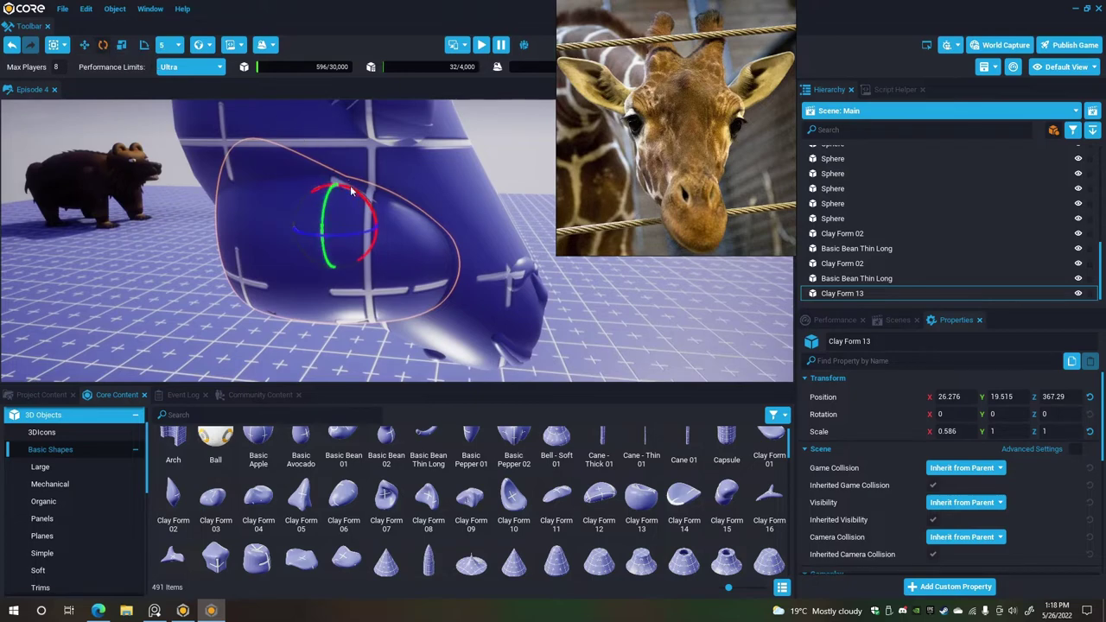
drag(360, 200, 365, 208)
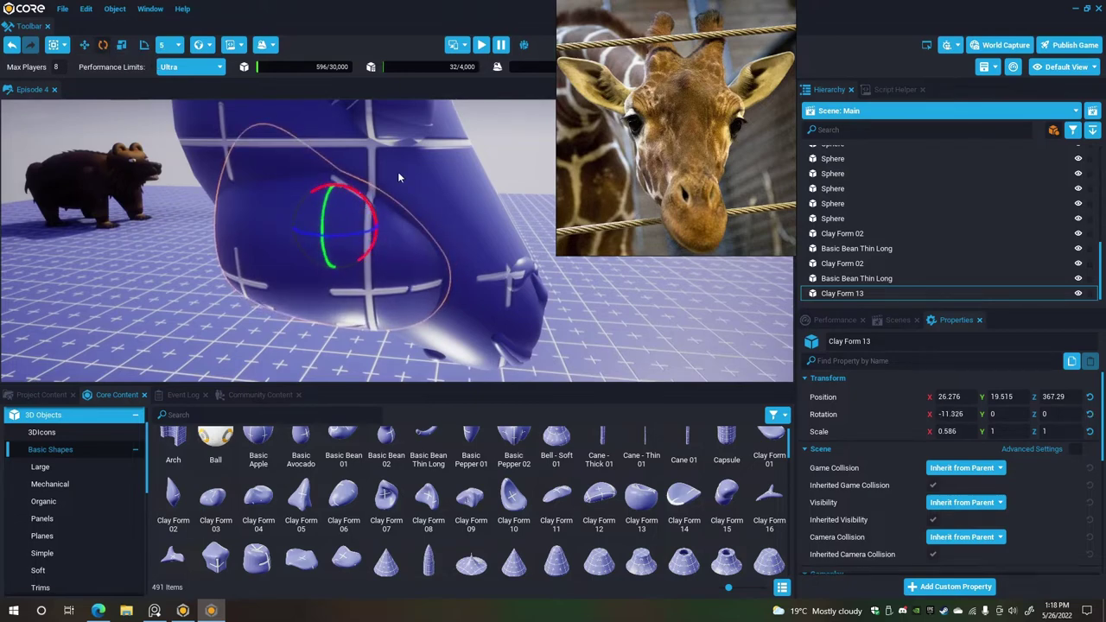
scroll(430, 178, down, 3)
alt+drag(430, 178, 469, 173)
scroll(295, 158, up, 2)
key(Escape)
scroll(469, 172, up, 4)
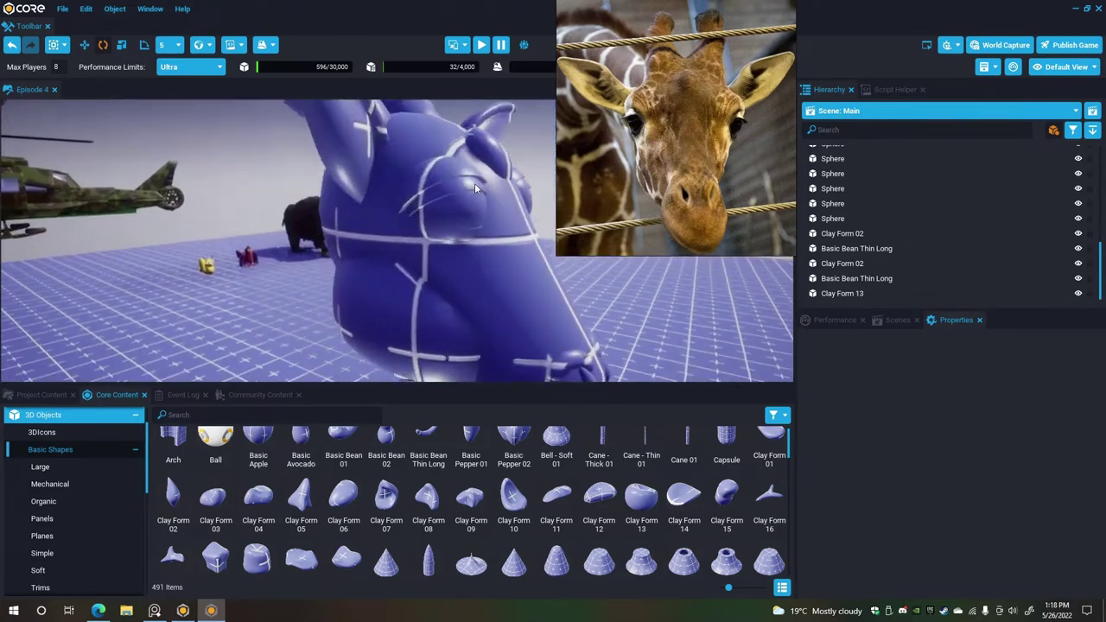
right_drag(474, 183, 490, 202)
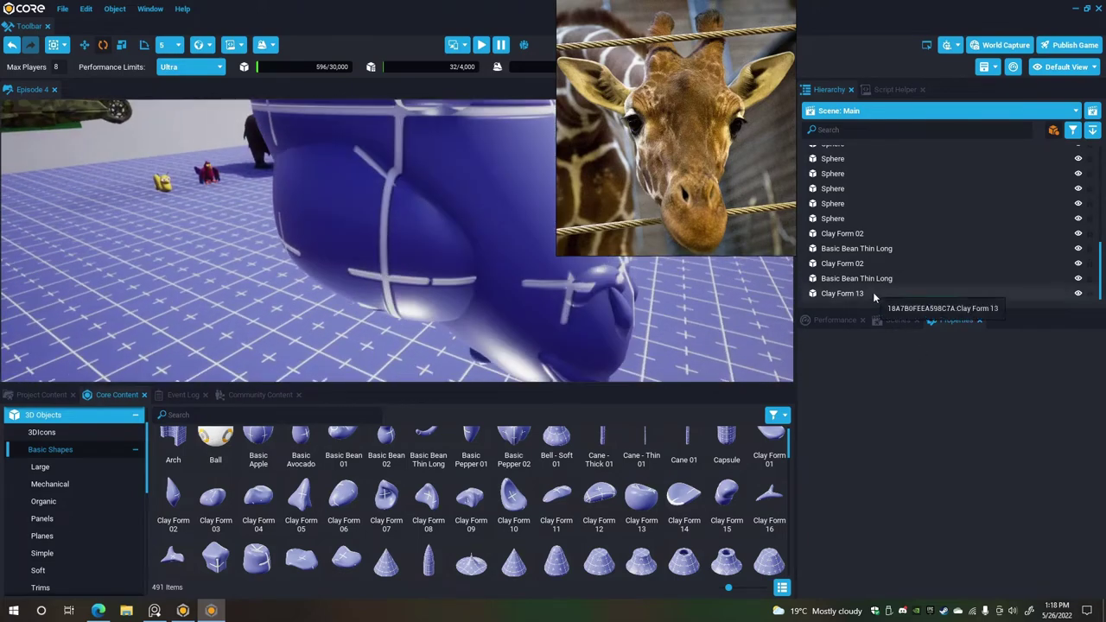
Duplicate the Clay Form 13 cheek, mirror the copy across the world X-axis and set its X position to -26.276.
click(842, 292)
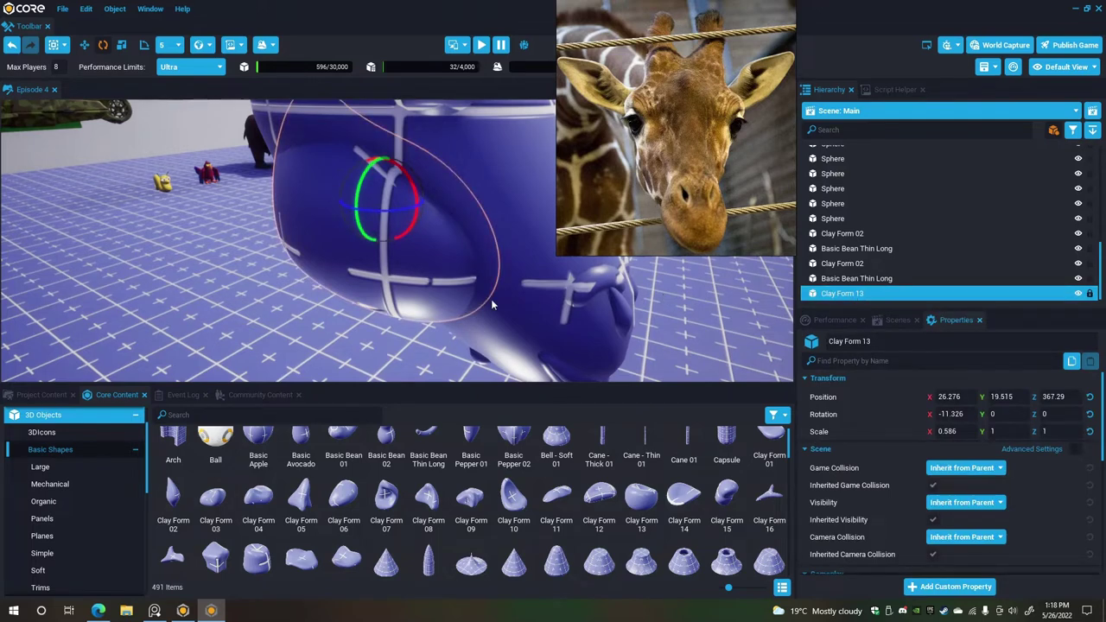
key(ctrl+w)
right_click(443, 289)
mouse_move(513, 402)
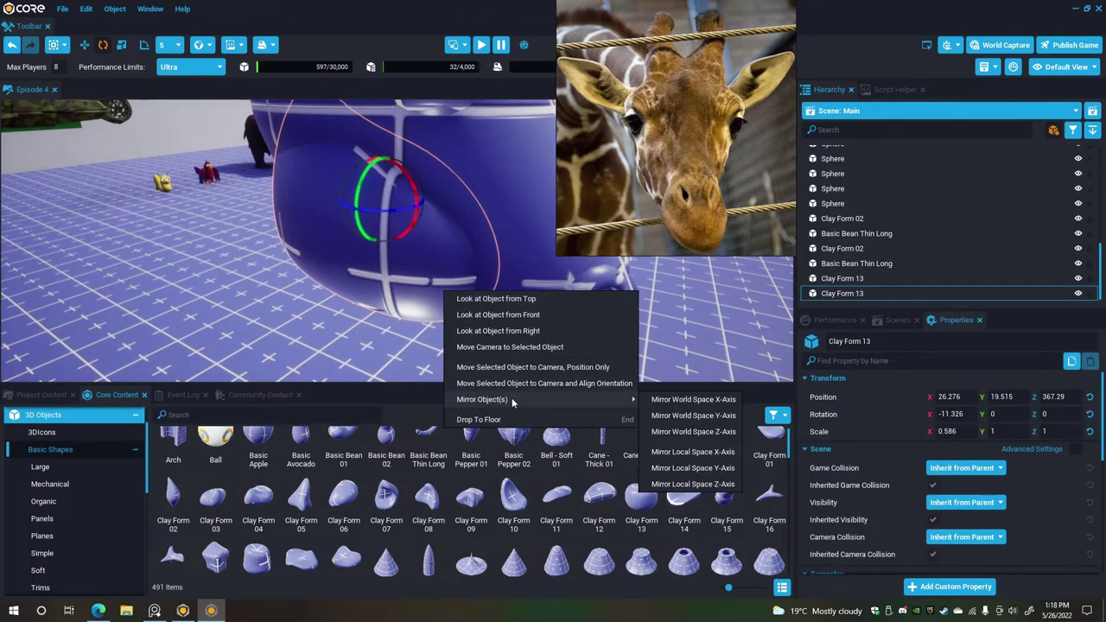
click(700, 399)
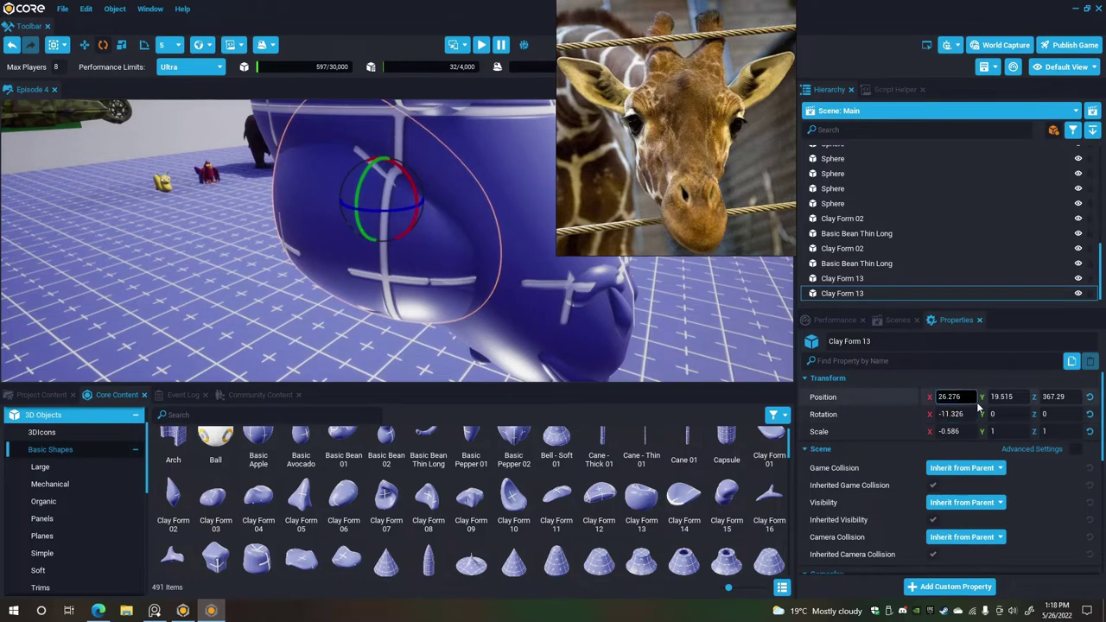
text(-)
key(Return)
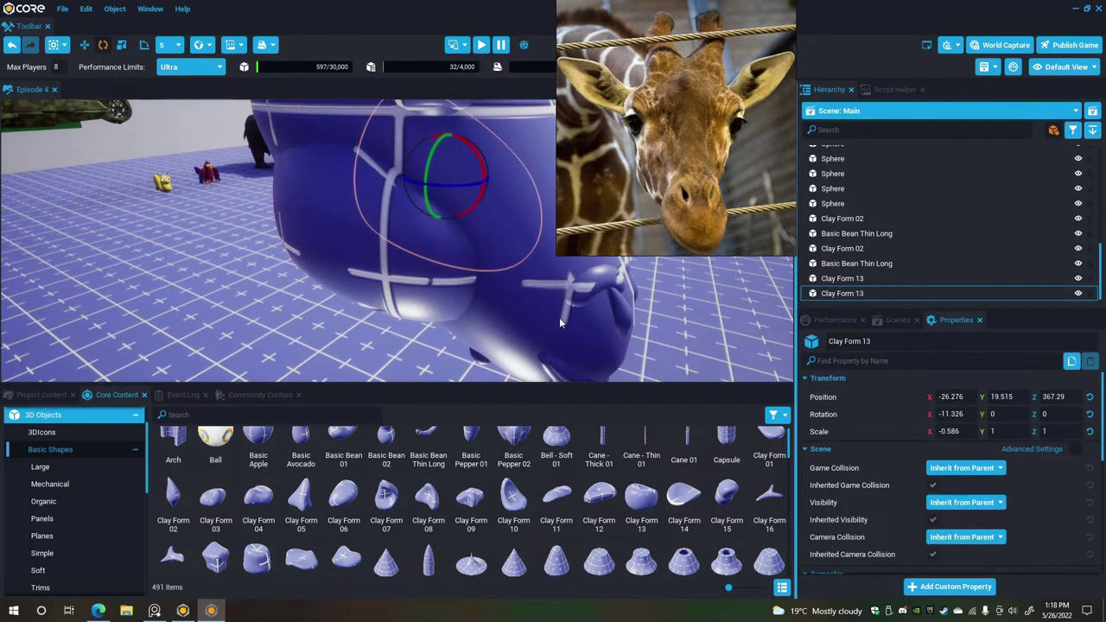
key(Escape)
alt+drag(559, 318, 360, 274)
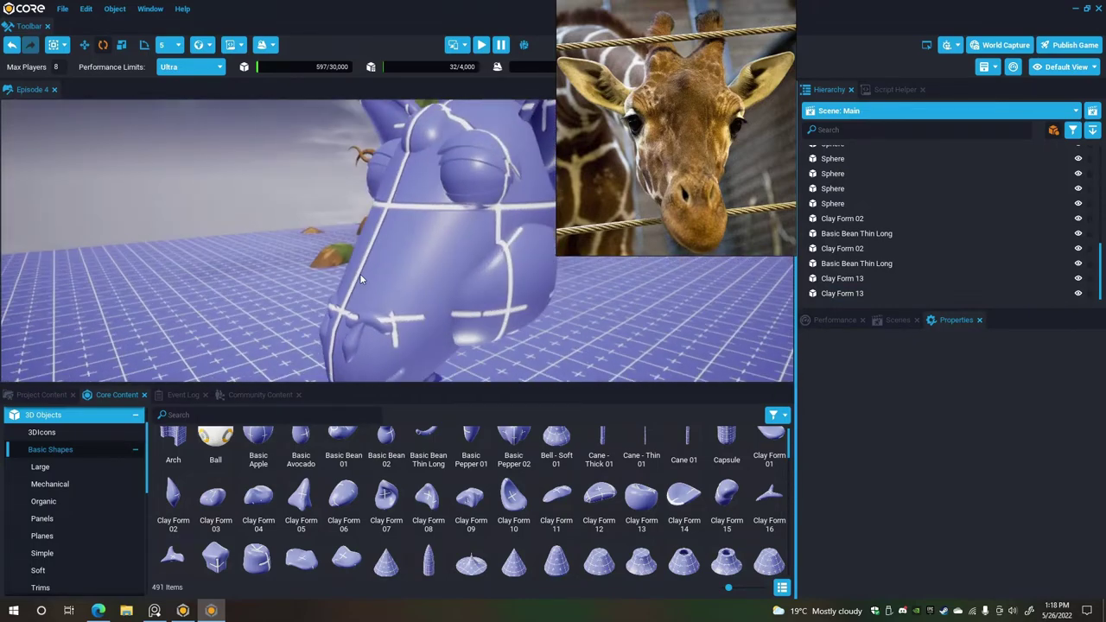
Add a Clay Form 15 on one horn's tip, scaled uniformly to about 0.341 and positioned near X 40.726, Y 96.148, Z 493.303.
right_drag(362, 278, 416, 325)
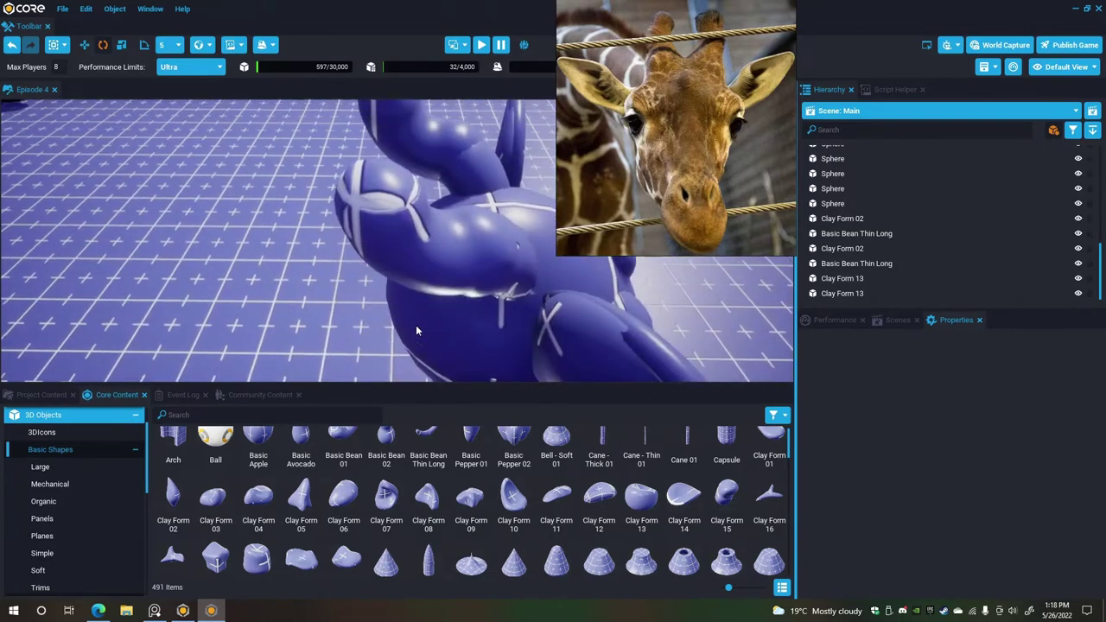
scroll(502, 492, up, 1)
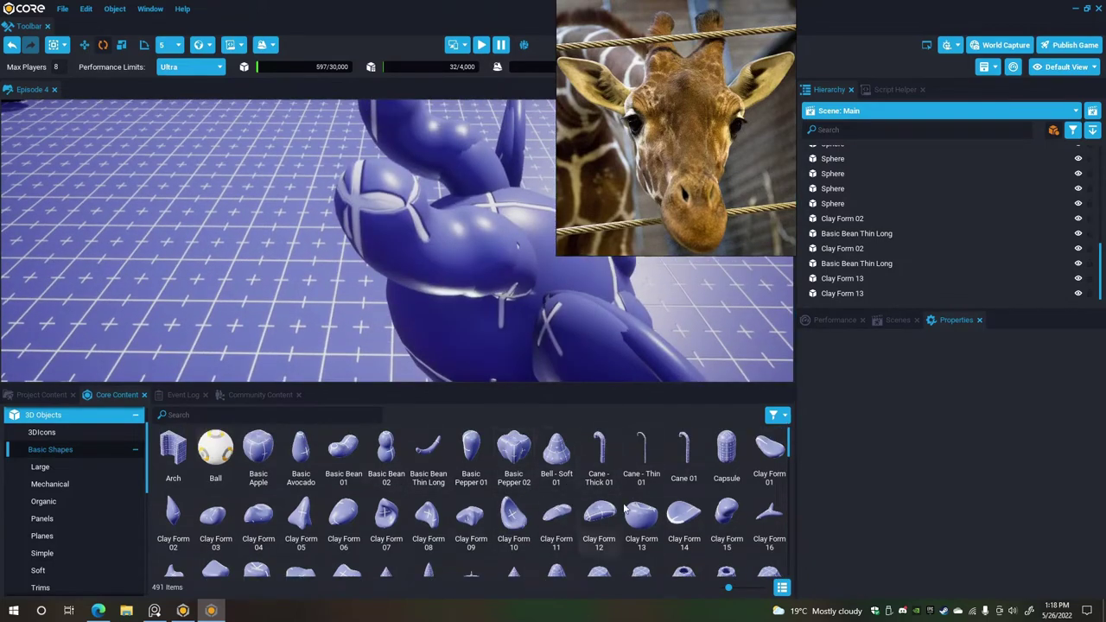
drag(735, 519, 180, 178)
click(122, 44)
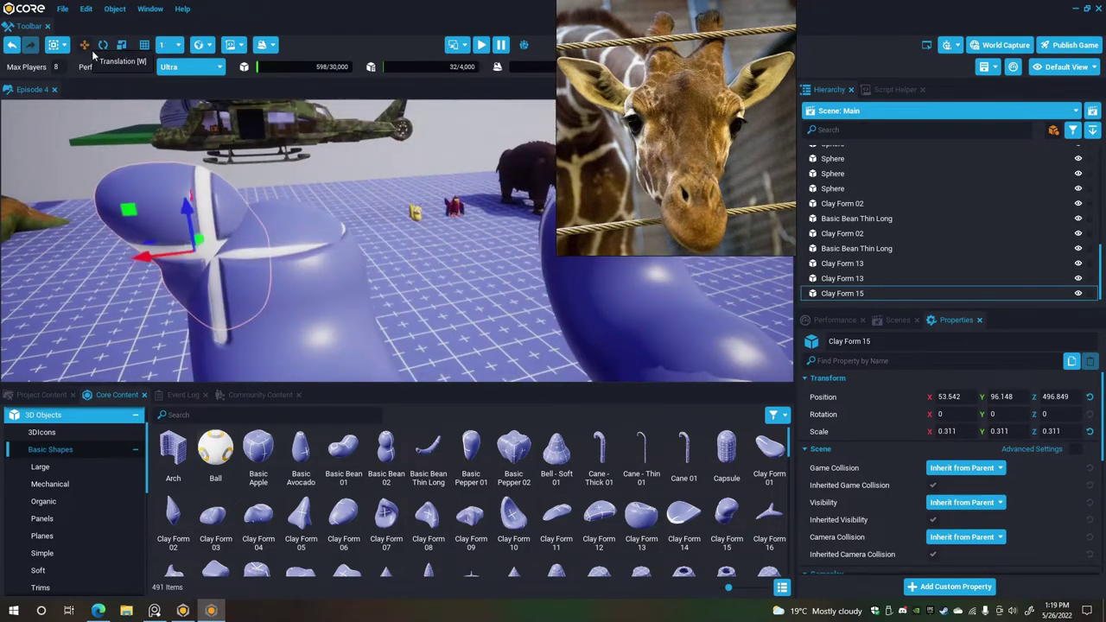
drag(168, 256, 269, 231)
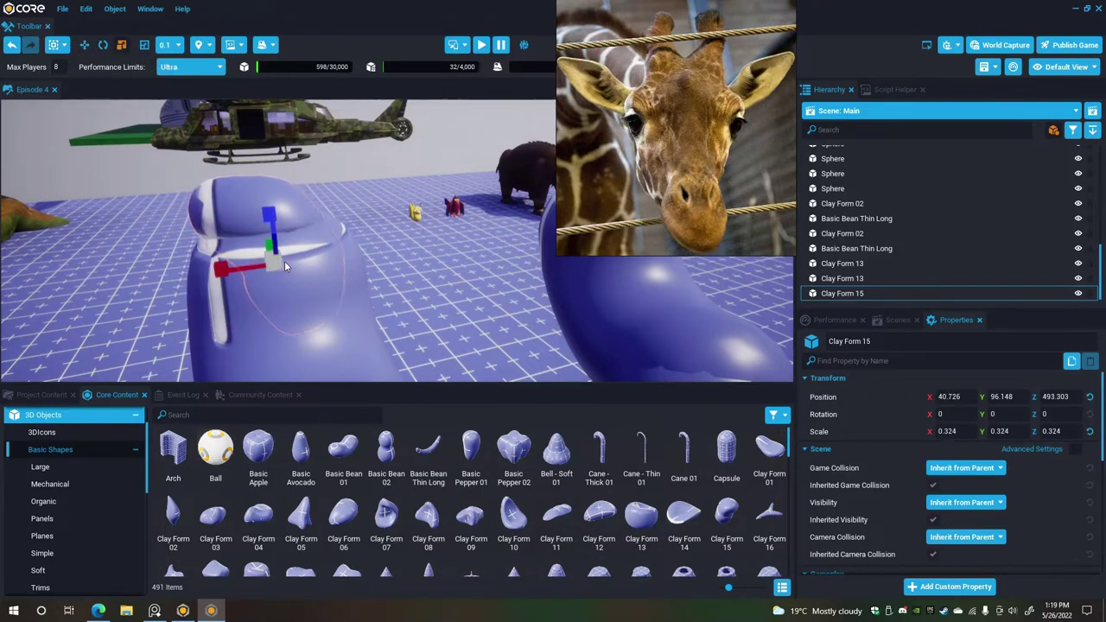
drag(285, 261, 293, 261)
alt+drag(302, 201, 439, 207)
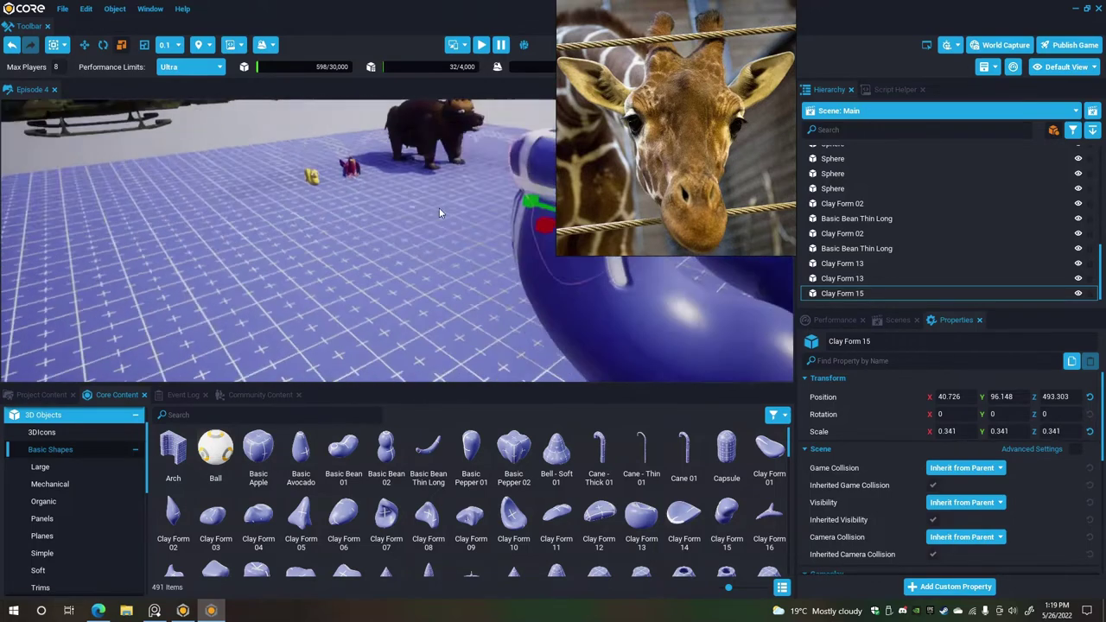
Duplicate the Clay Form 15 horn tip, mirror the copy across the world X-axis and set its X position to -40.726.
right_drag(439, 207, 272, 273)
right_drag(362, 278, 387, 278)
click(892, 295)
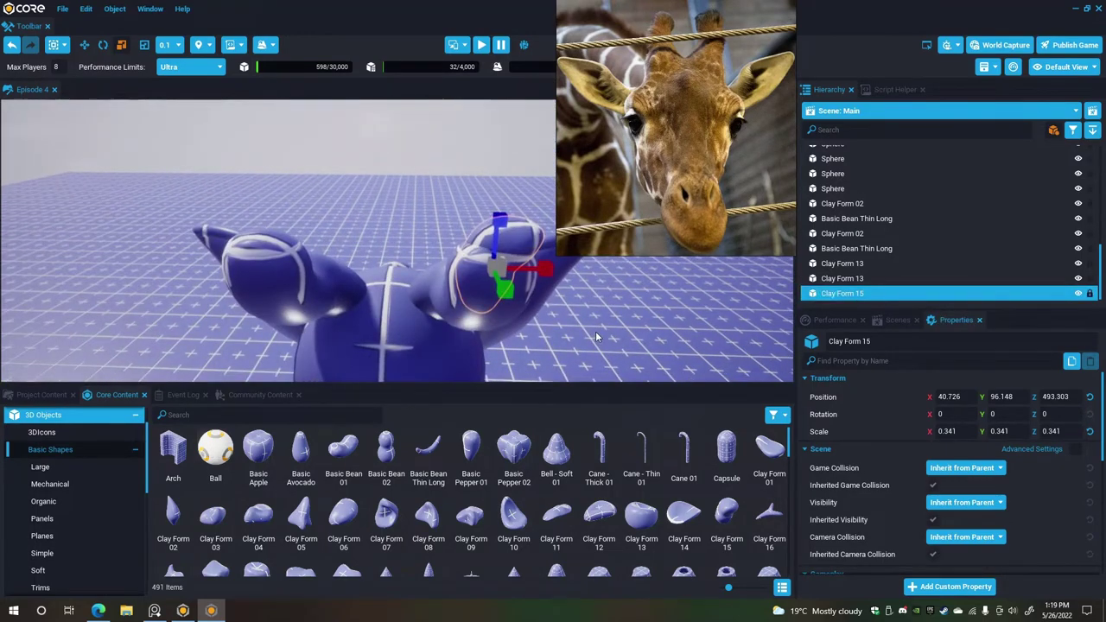
right_click(525, 239)
mouse_move(596, 345)
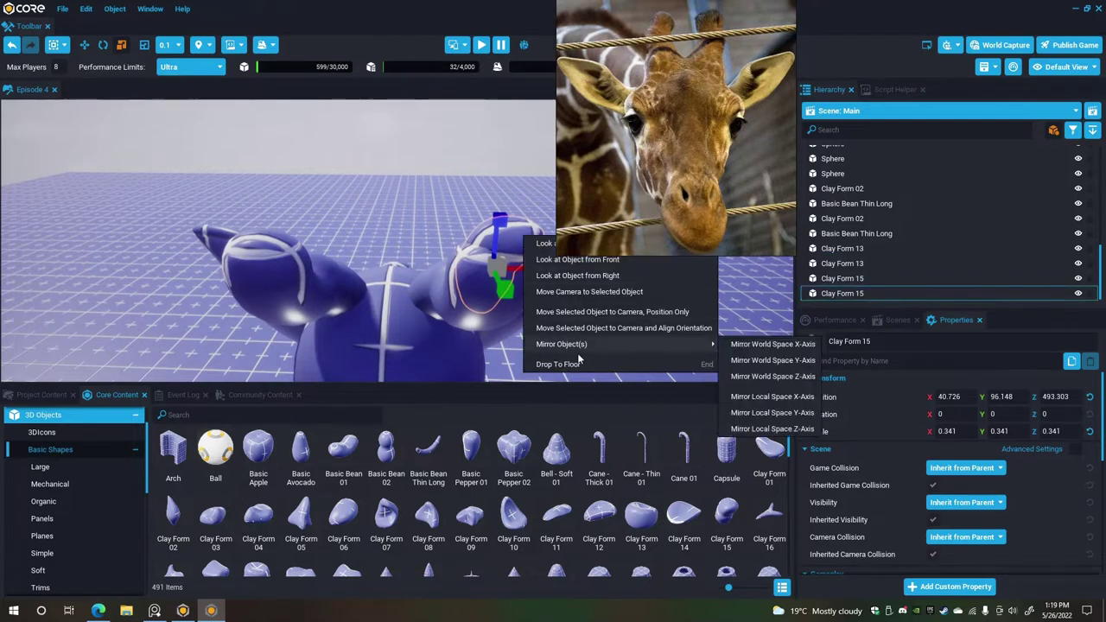
click(800, 344)
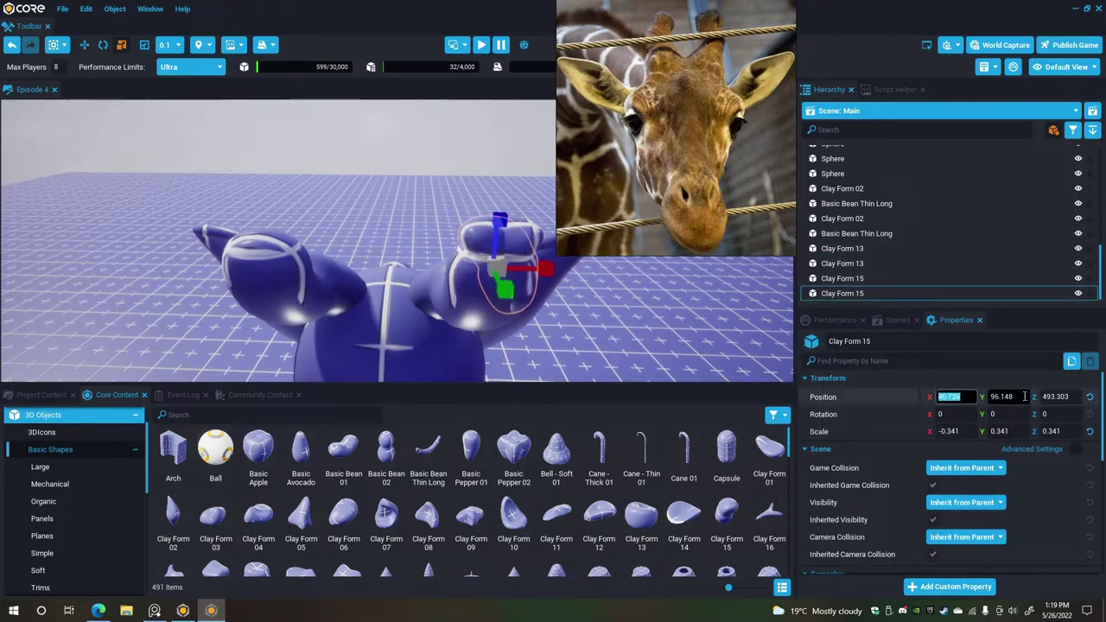
text(-)
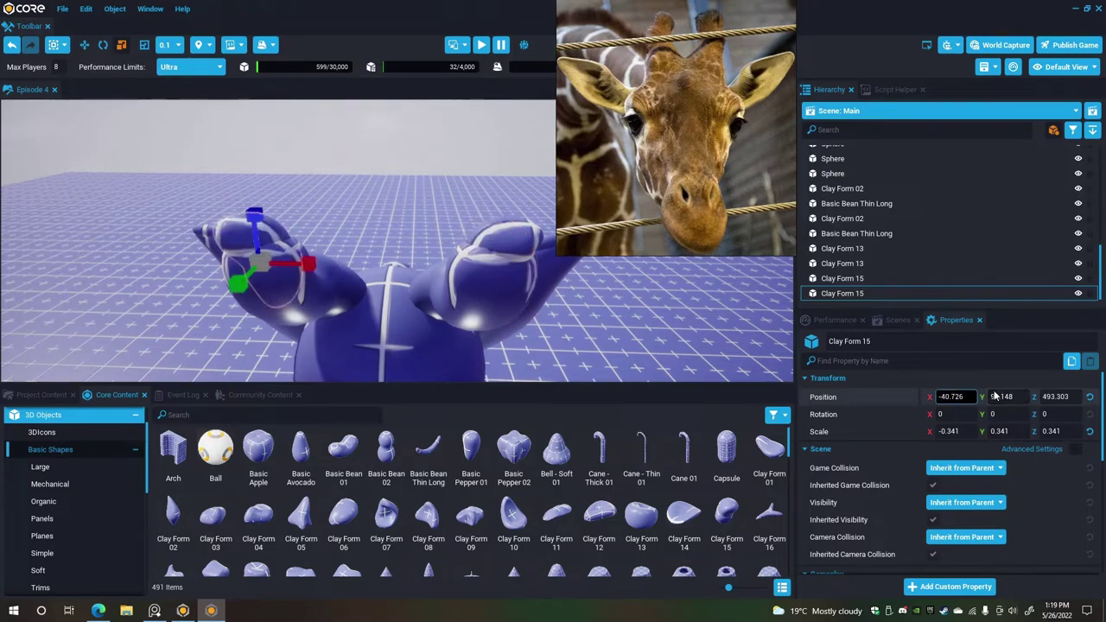
right_drag(461, 312, 197, 246)
key(Escape)
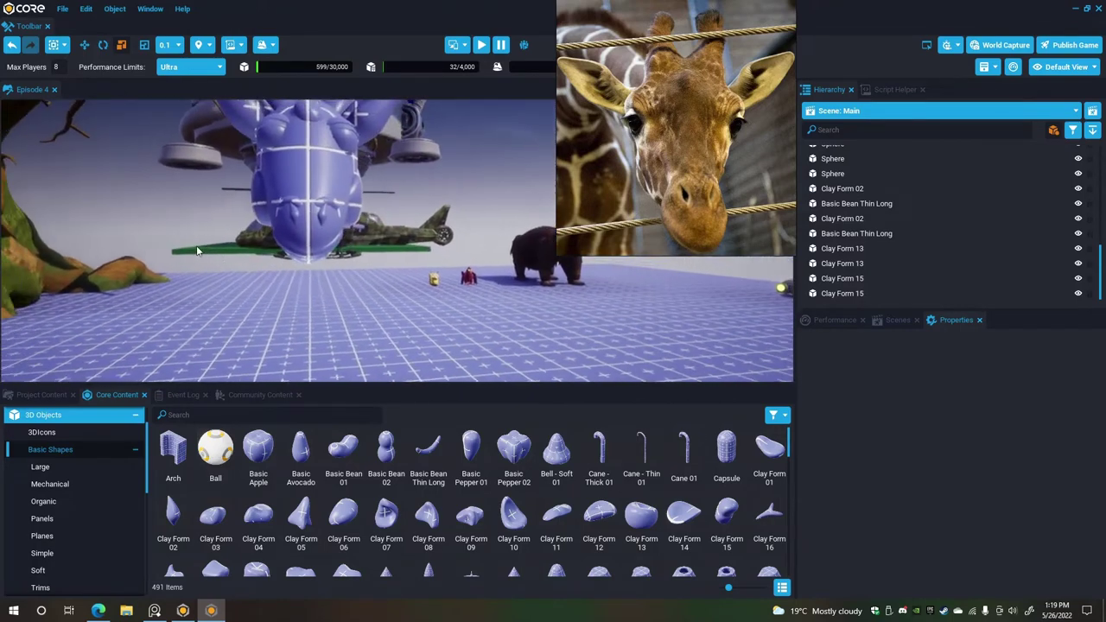
Examine the giraffe head from below, the side and the front, checking the jaw, muzzle, ears and horns against the reference photo.
mouse_move(197, 251)
mouse_down()
mouse_move(178, 246)
mouse_move(292, 252)
mouse_move(244, 269)
mouse_move(211, 259)
mouse_up()
right_drag(210, 259, 219, 229)
drag(219, 228, 483, 224)
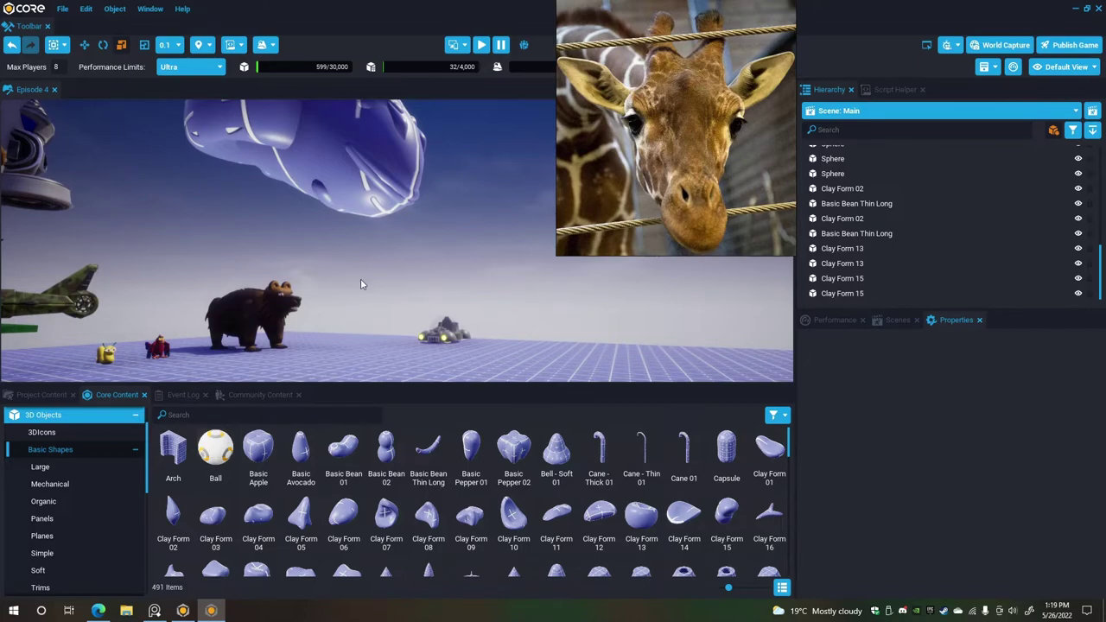
right_drag(361, 280, 654, 259)
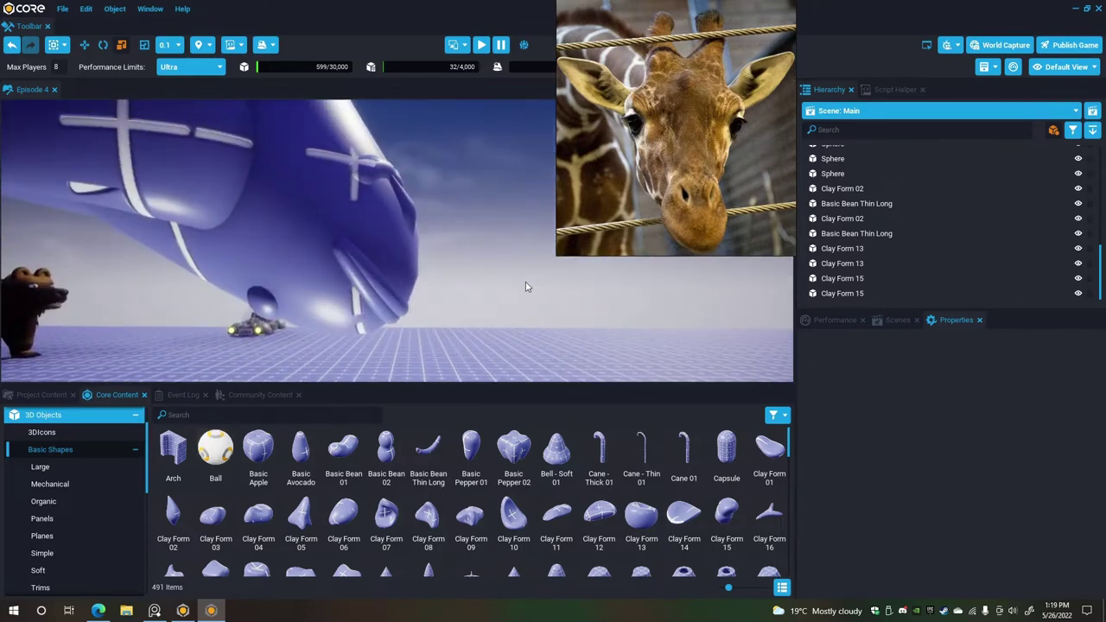
right_drag(528, 287, 409, 270)
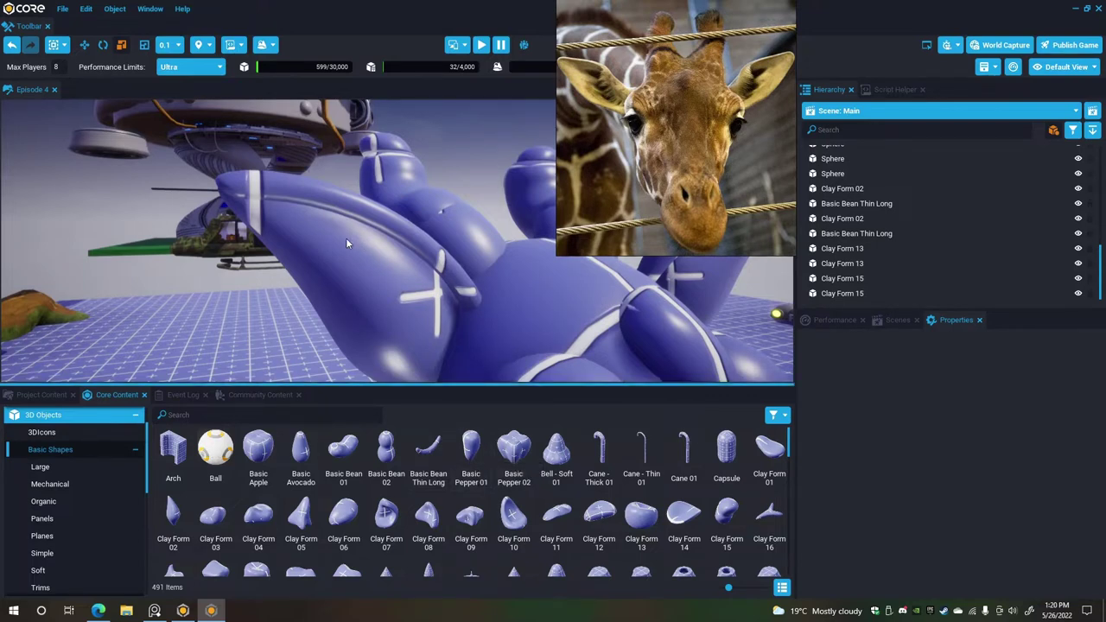
right_drag(425, 306, 126, 316)
alt+drag(126, 320, 534, 308)
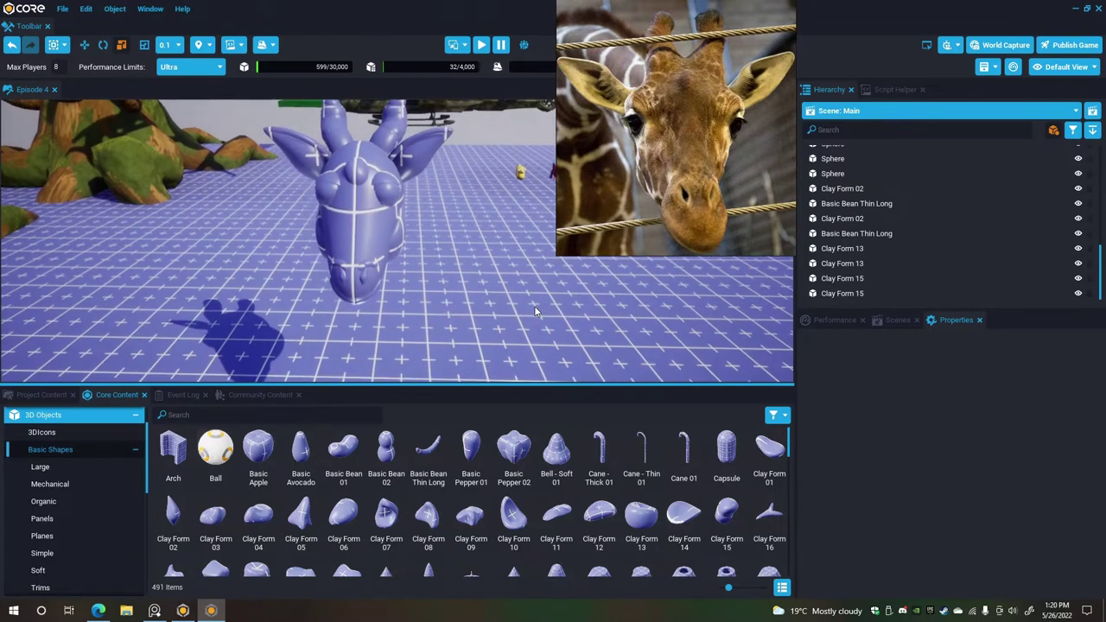
key(a)
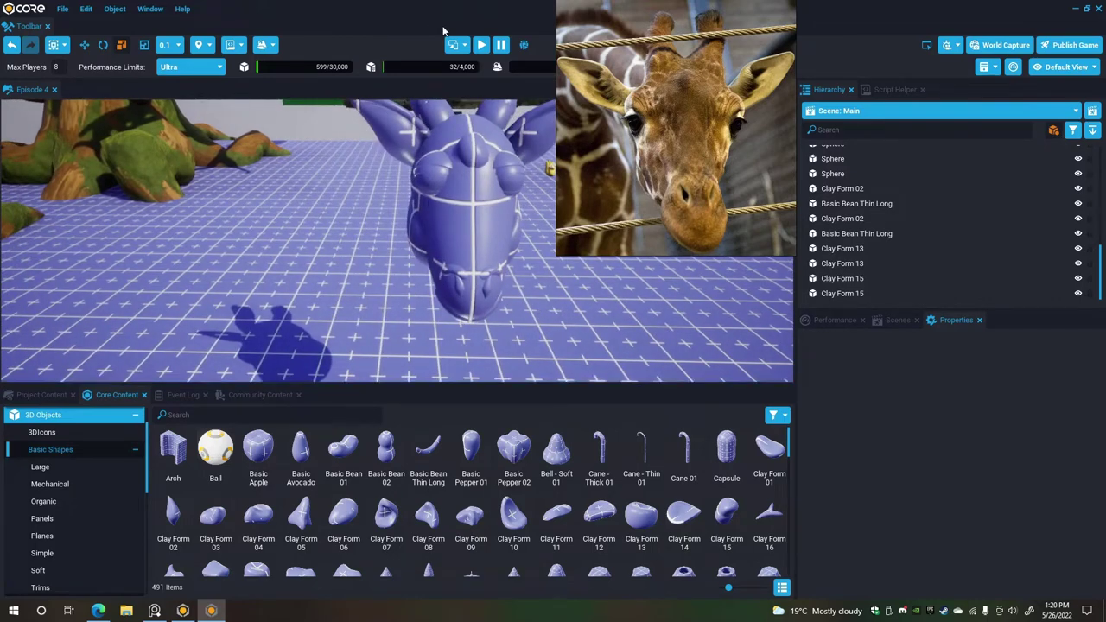
right_drag(509, 236, 324, 259)
key(w)
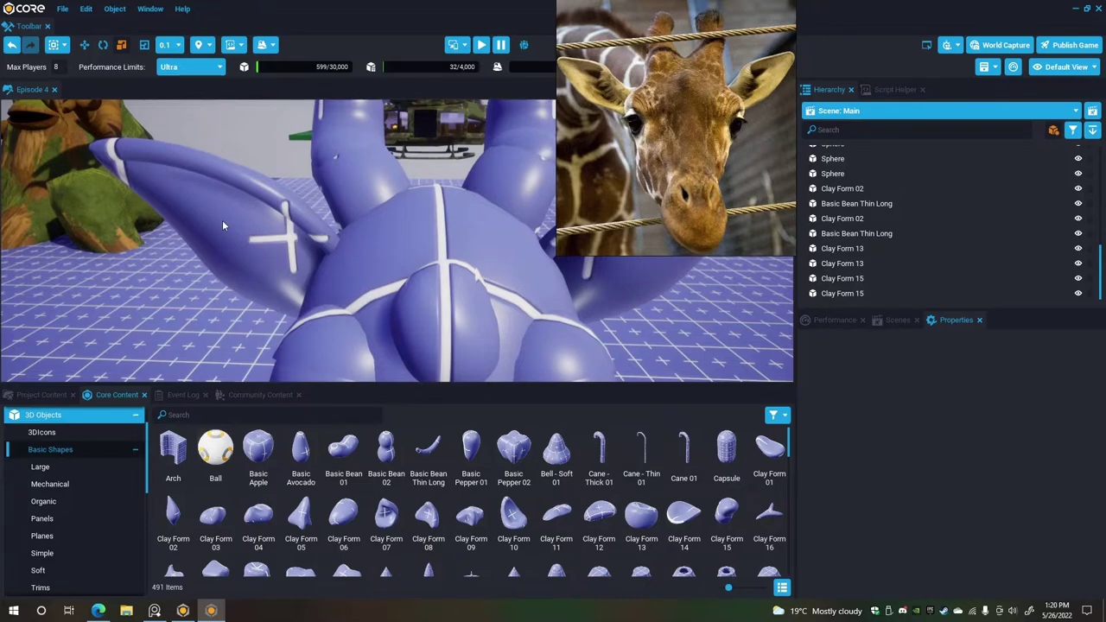
key(s)
right_drag(222, 219, 391, 247)
key(d)
key(d)
key(s)
key(a)
key(e)
key(d)
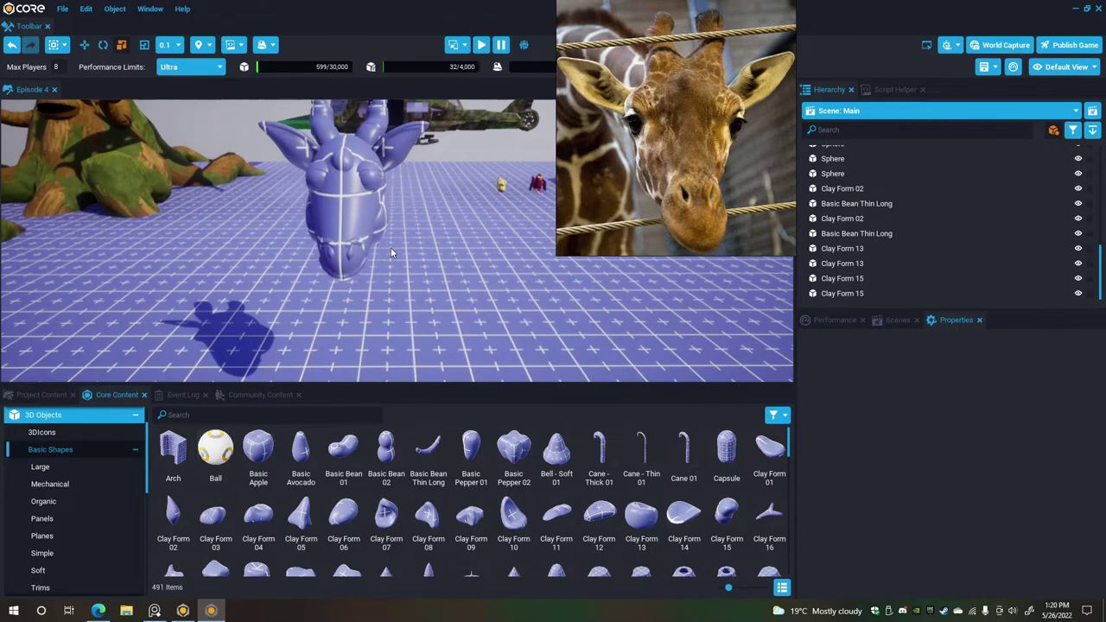
key(e)
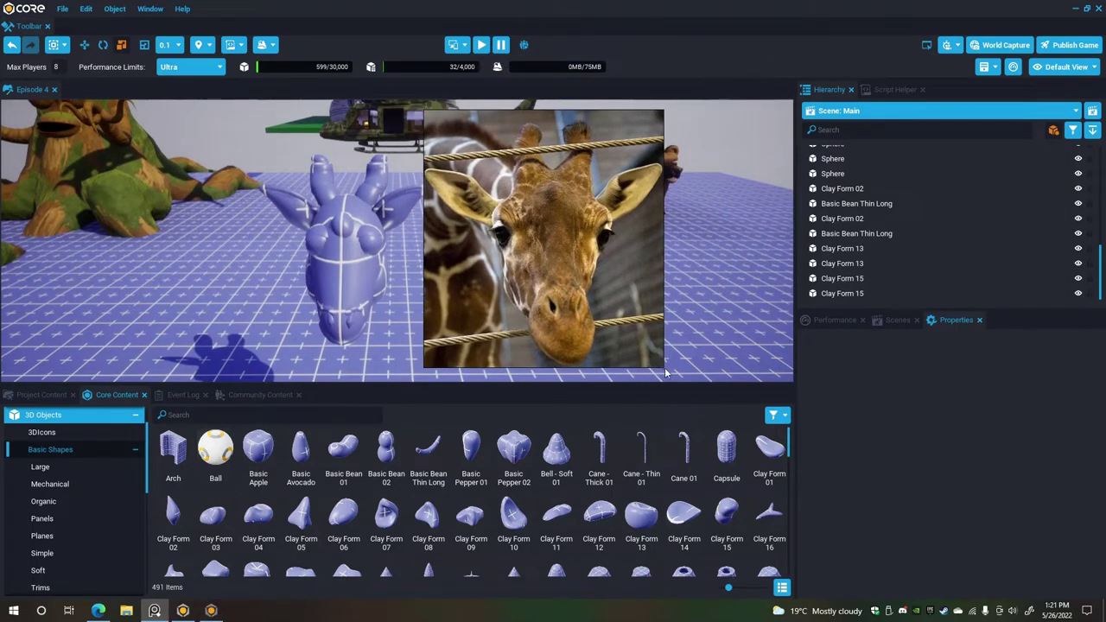
Reframe the floating reference window to show only the photo of two full-body giraffes, and place it over the viewport's upper part.
drag(659, 366, 998, 369)
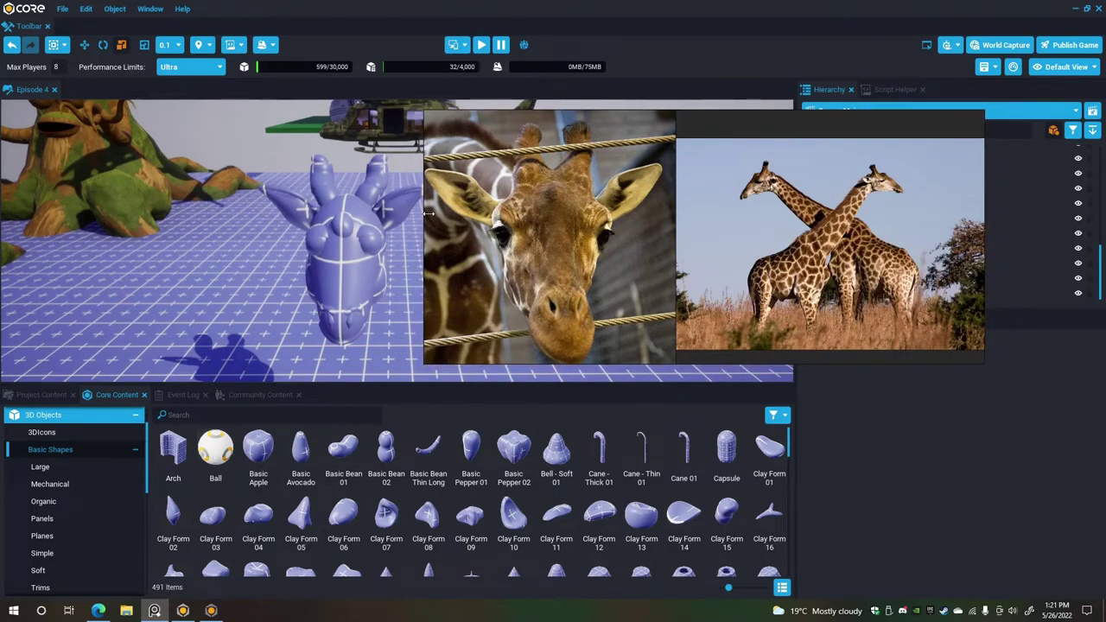
drag(426, 209, 673, 223)
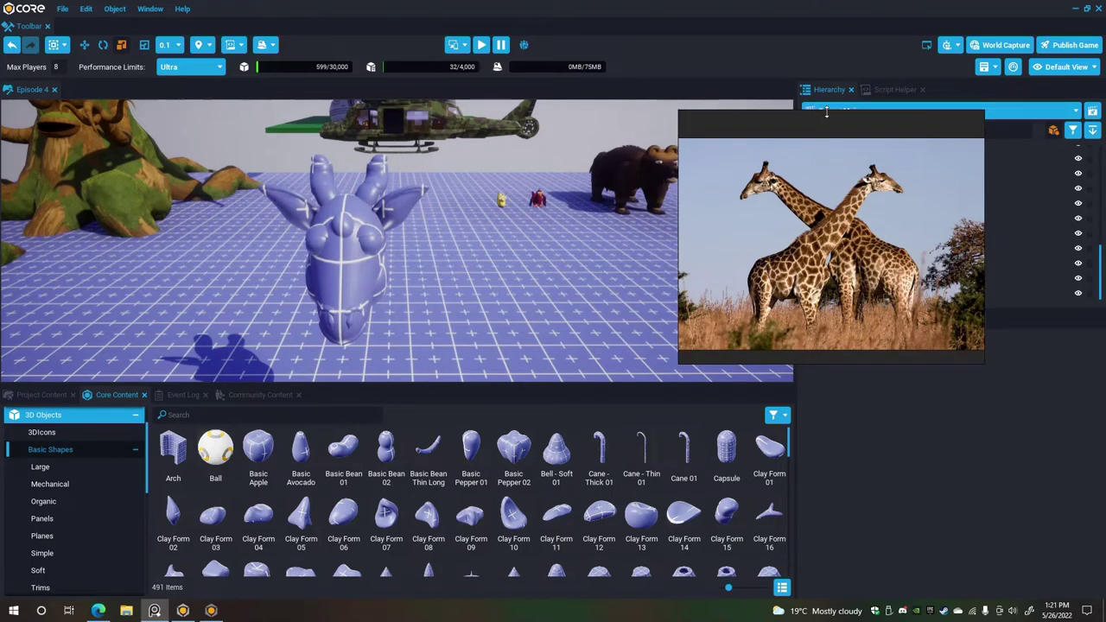
drag(809, 113, 834, 144)
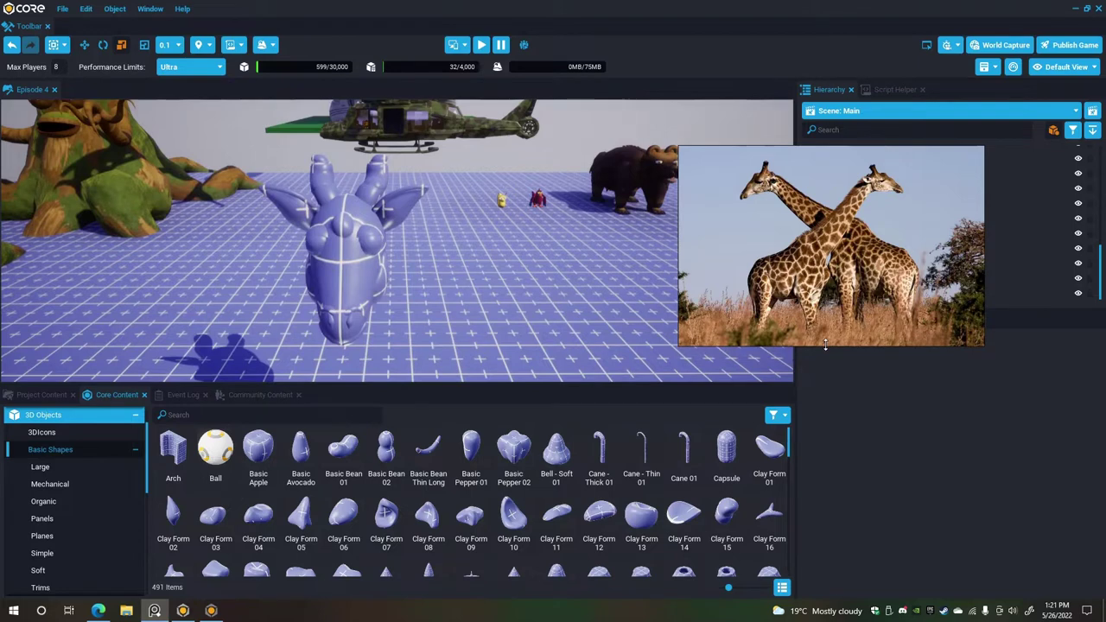
drag(846, 316, 668, 166)
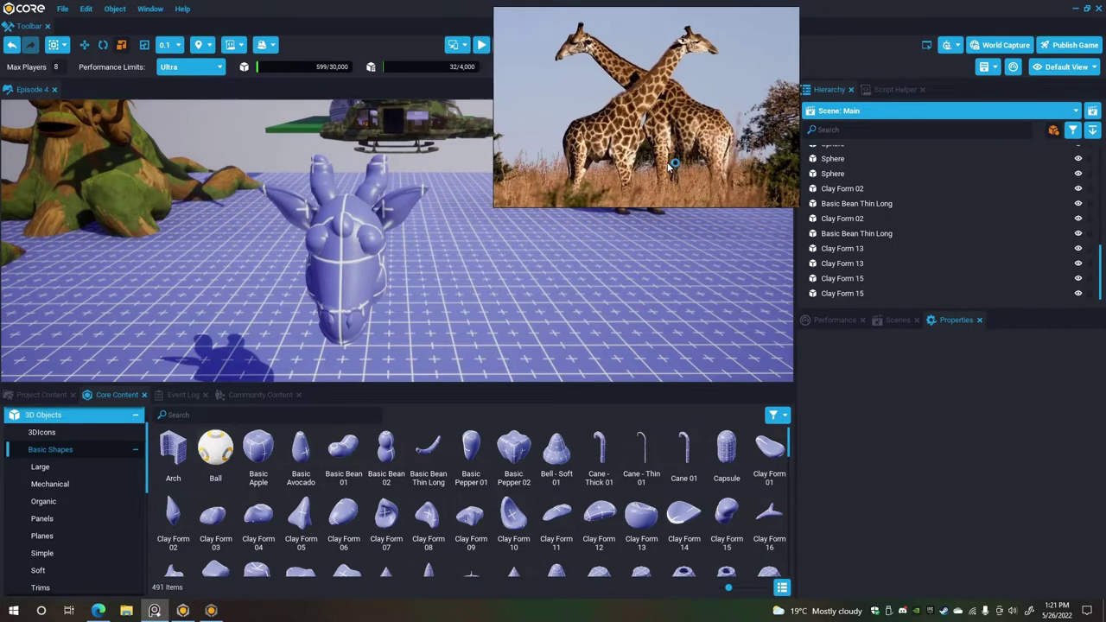
Examine the giraffe head from the front, below and both sides against the full-body reference photo.
right_drag(415, 314, 421, 283)
drag(430, 385, 436, 483)
key(q)
right_drag(392, 395, 374, 381)
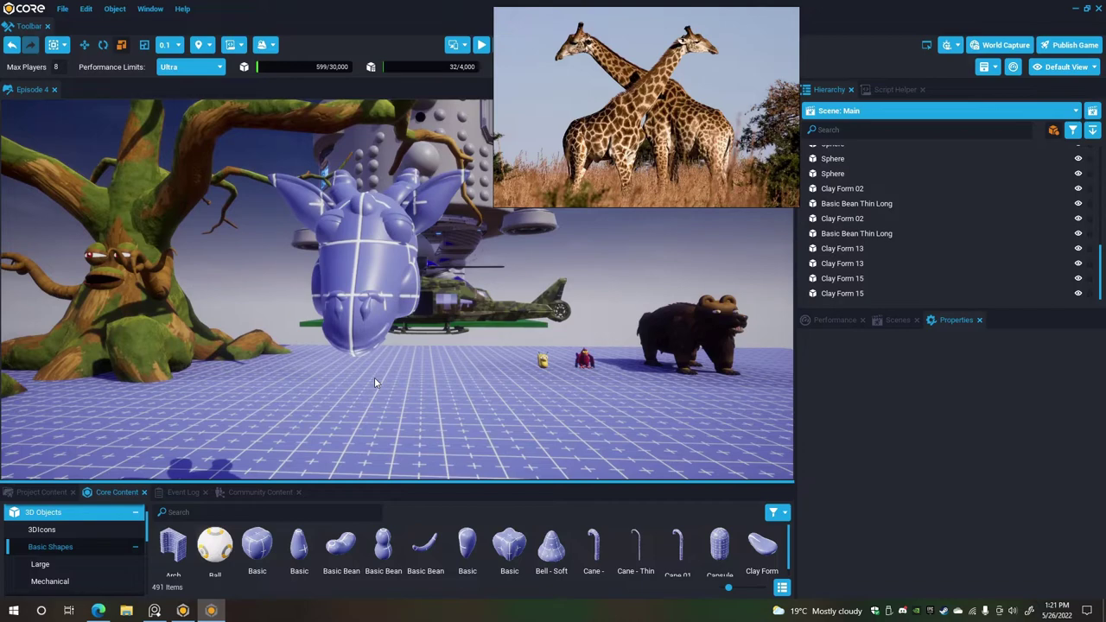
key(w)
right_drag(343, 345, 543, 362)
key(e)
right_drag(543, 367, 417, 359)
scroll(427, 317, down, 2)
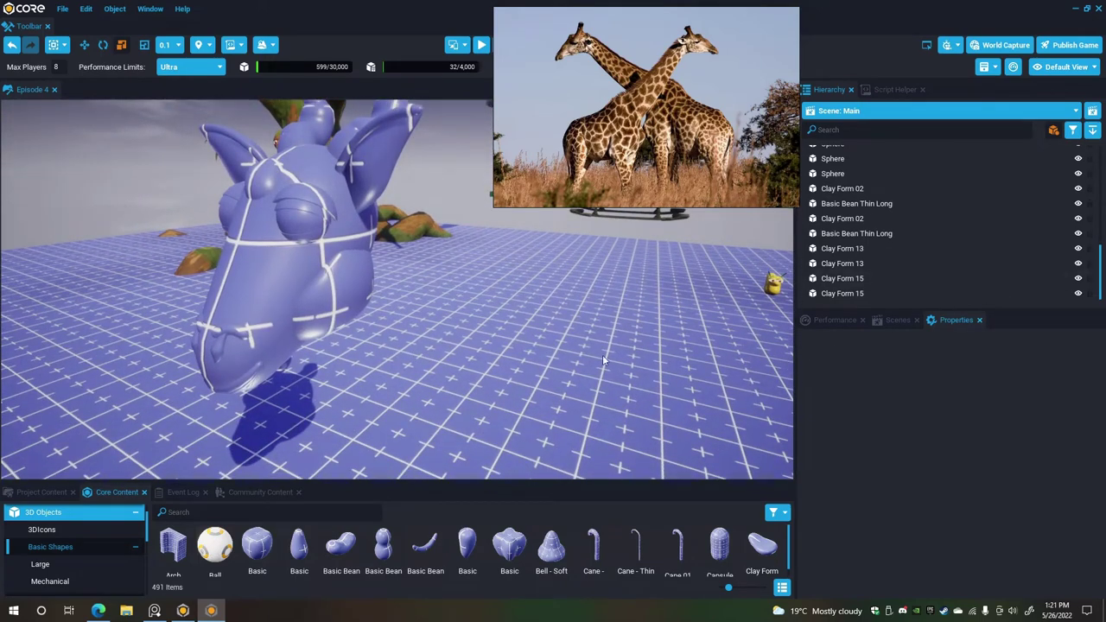
right_drag(483, 363, 342, 319)
key(w)
key(d)
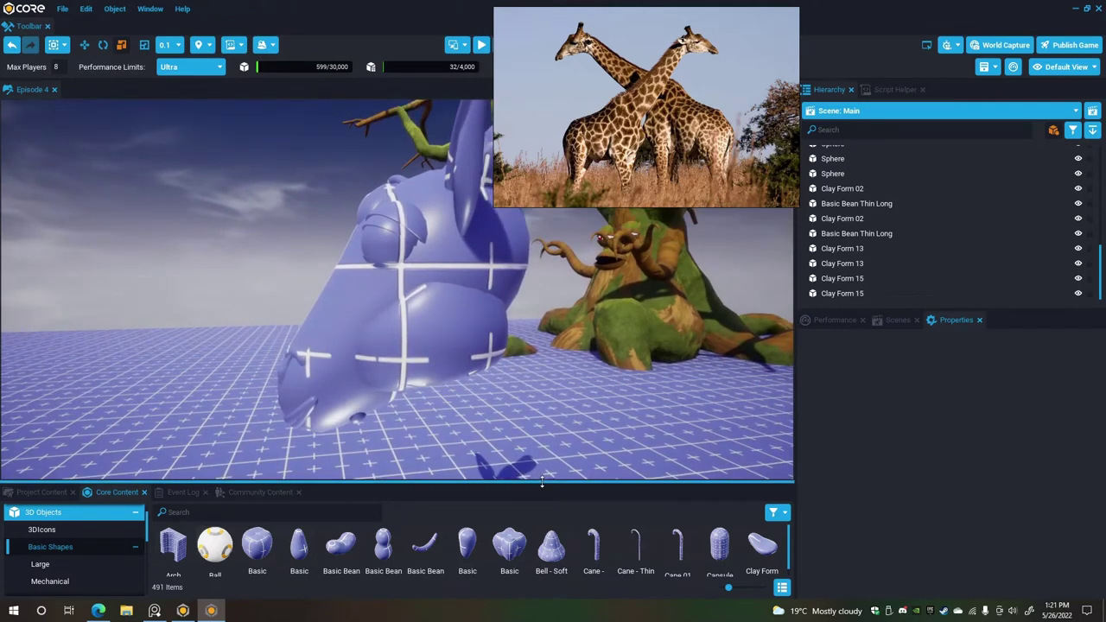
Add a Basic Avocado for the neck at the world origin, scaled to X 2.795, Y 2.795, Z 6.845.
drag(546, 481, 522, 389)
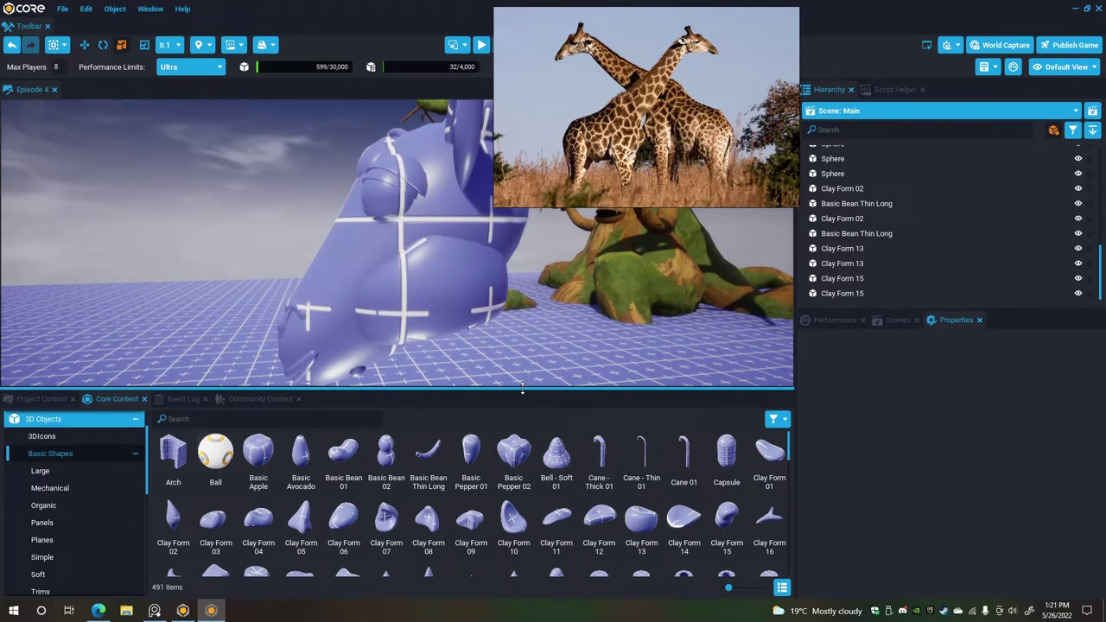
drag(522, 389, 521, 449)
drag(297, 516, 846, 297)
key(f)
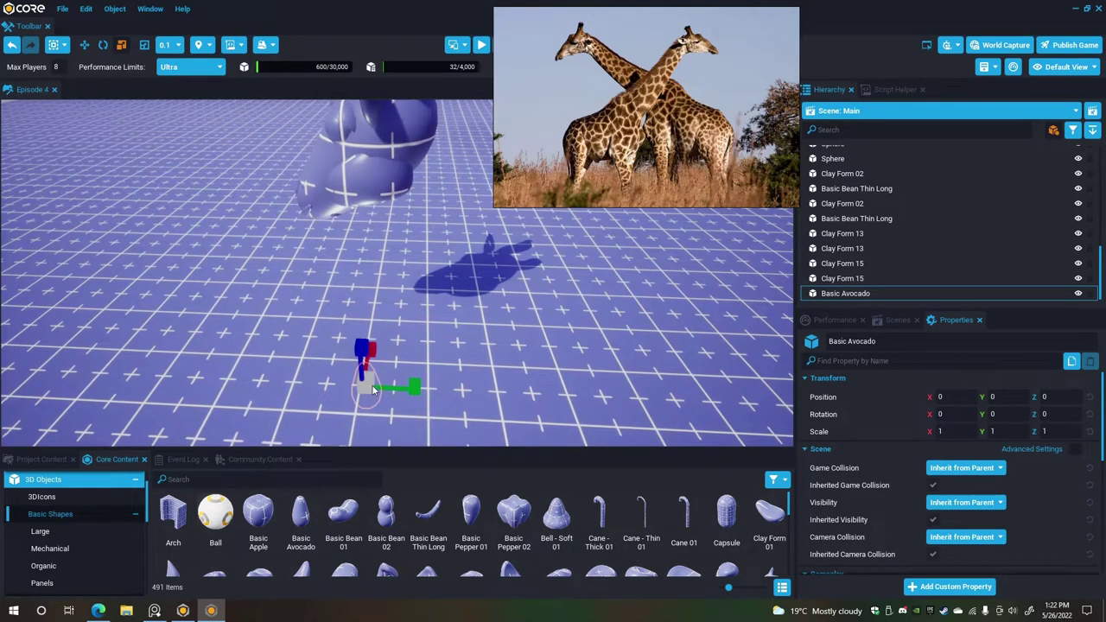
drag(363, 354, 360, 313)
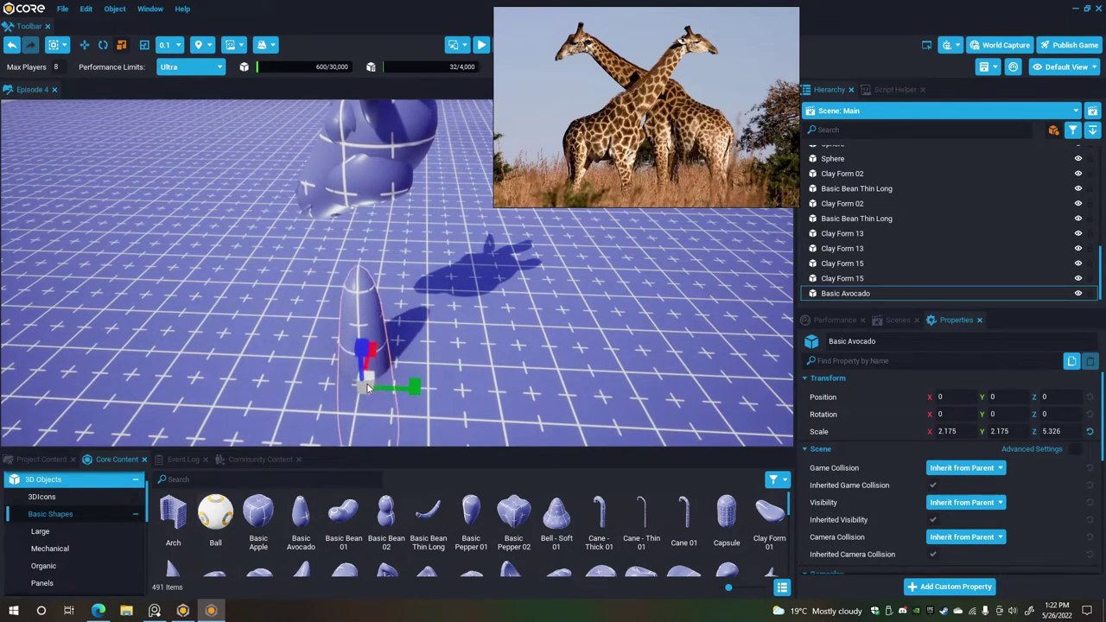
drag(367, 383, 332, 248)
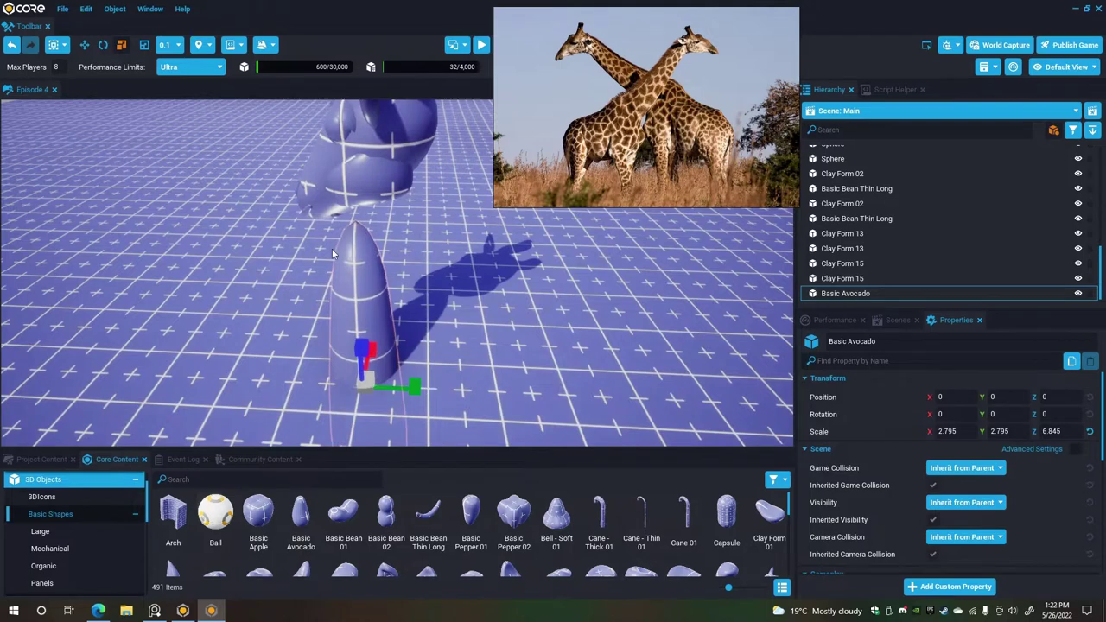
Tilt the neck avocado to X rotation -29.967 and move it behind the head to Y 195.294, Z 185.219.
click(101, 47)
drag(393, 361, 364, 354)
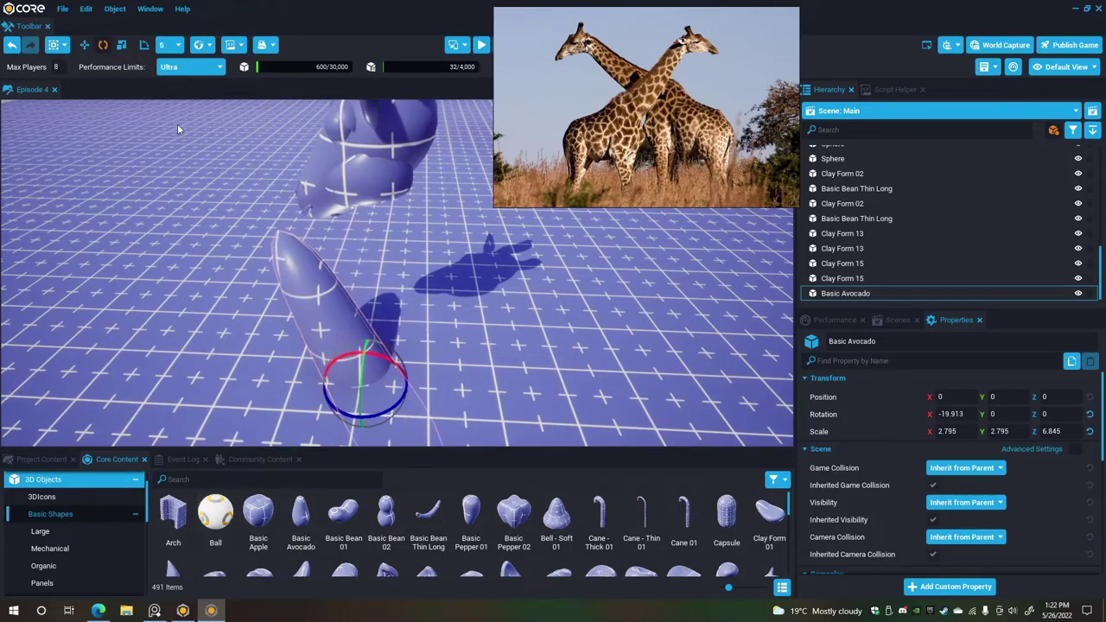
click(83, 45)
drag(402, 388, 515, 288)
click(103, 45)
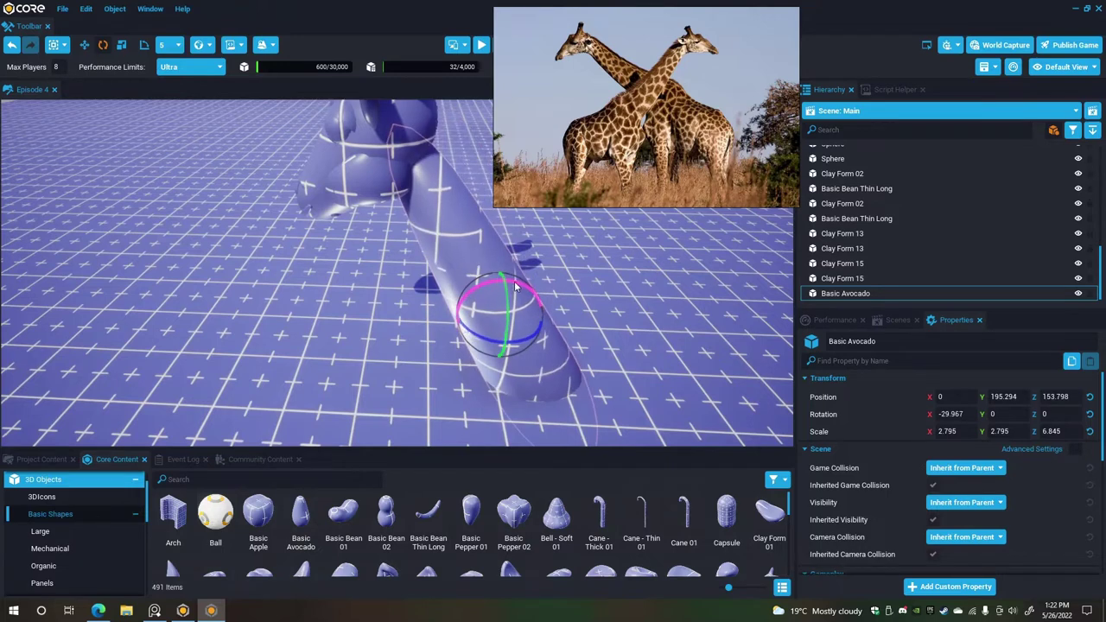
click(84, 45)
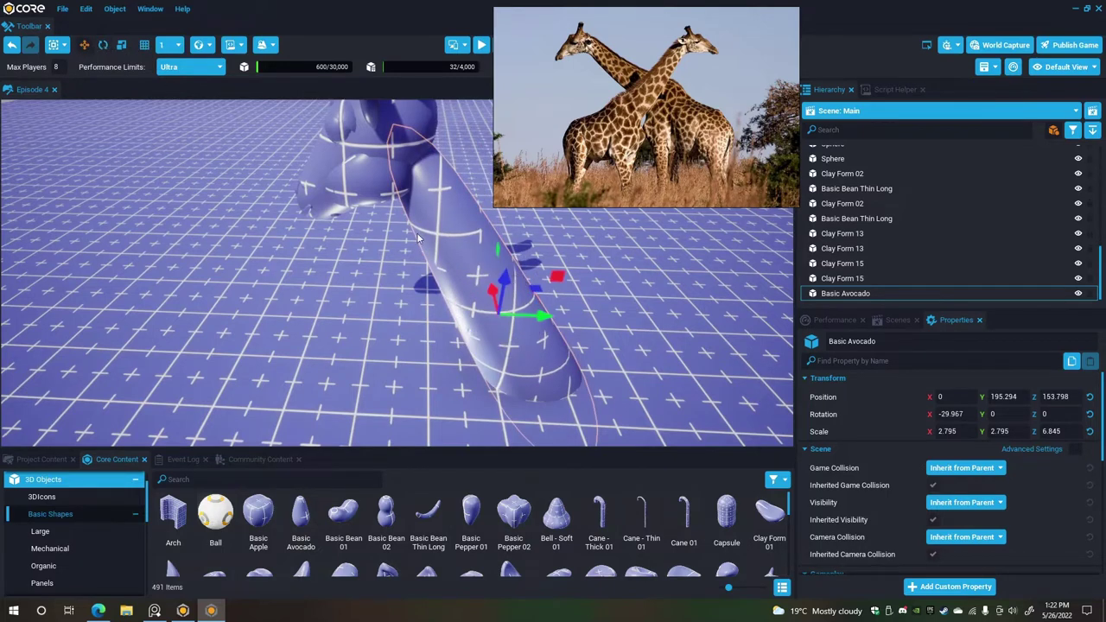
drag(507, 282, 513, 264)
Reframe the floating reference window to crop out the face close-up and keep only the two full-body giraffes.
right_drag(594, 240, 622, 211)
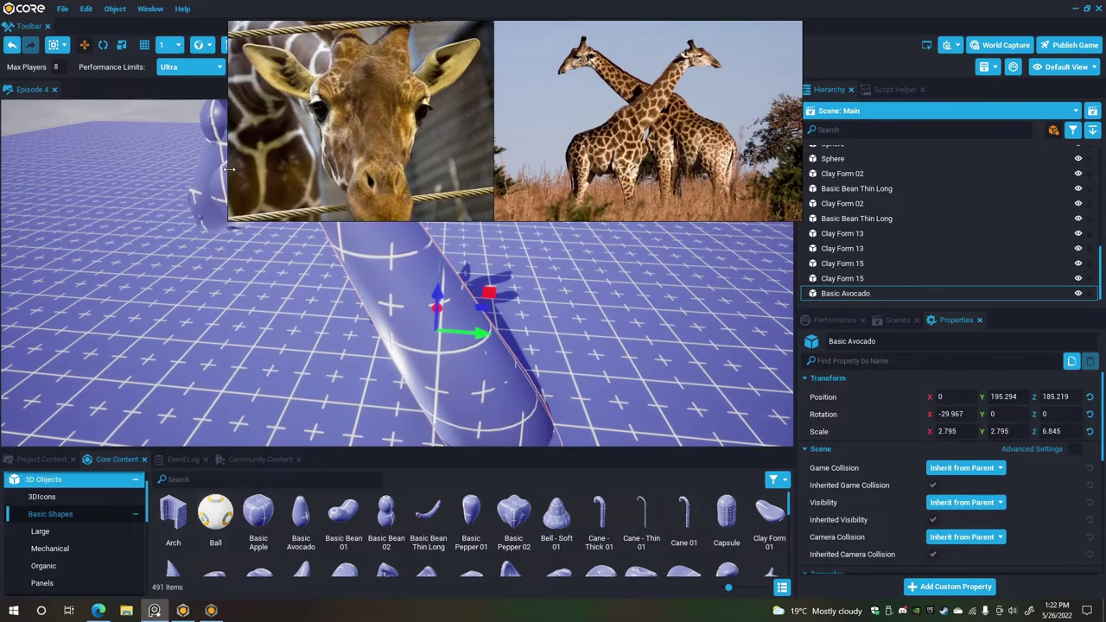
drag(229, 172, 513, 181)
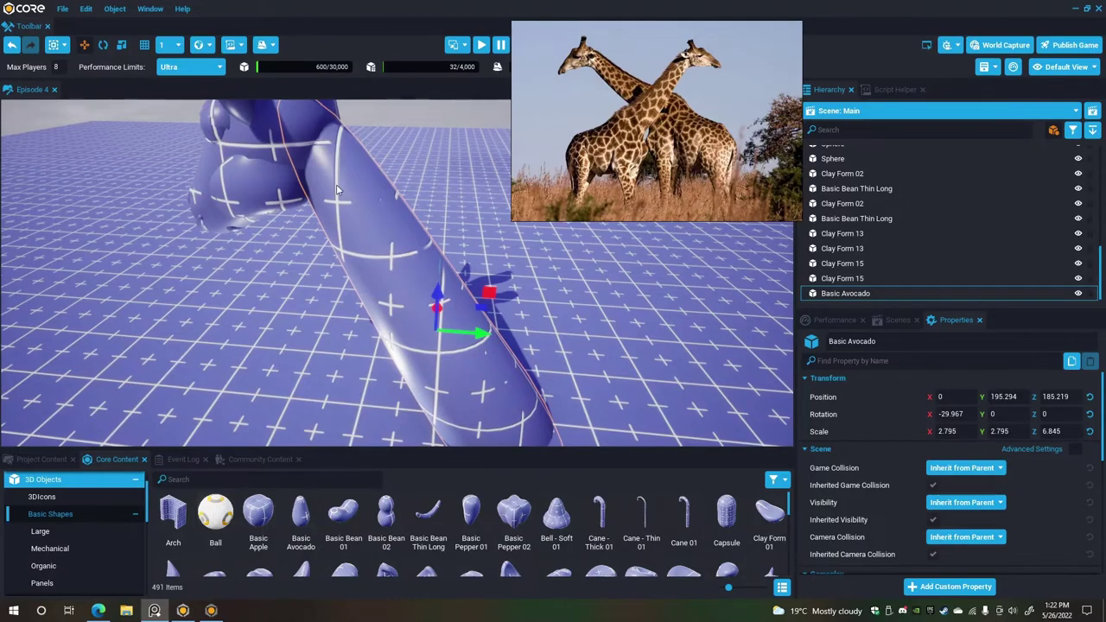
right_drag(336, 186, 56, 168)
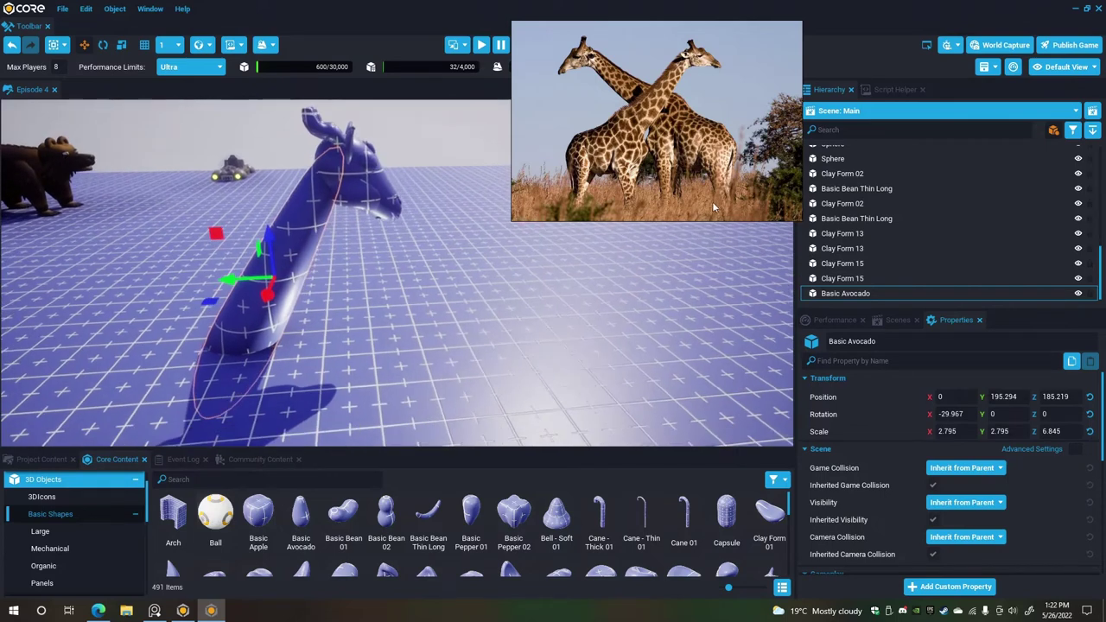
Select all giraffe parts from the first Basic Avocado to the neck piece and raise them well above the floor.
scroll(891, 221, up, 10)
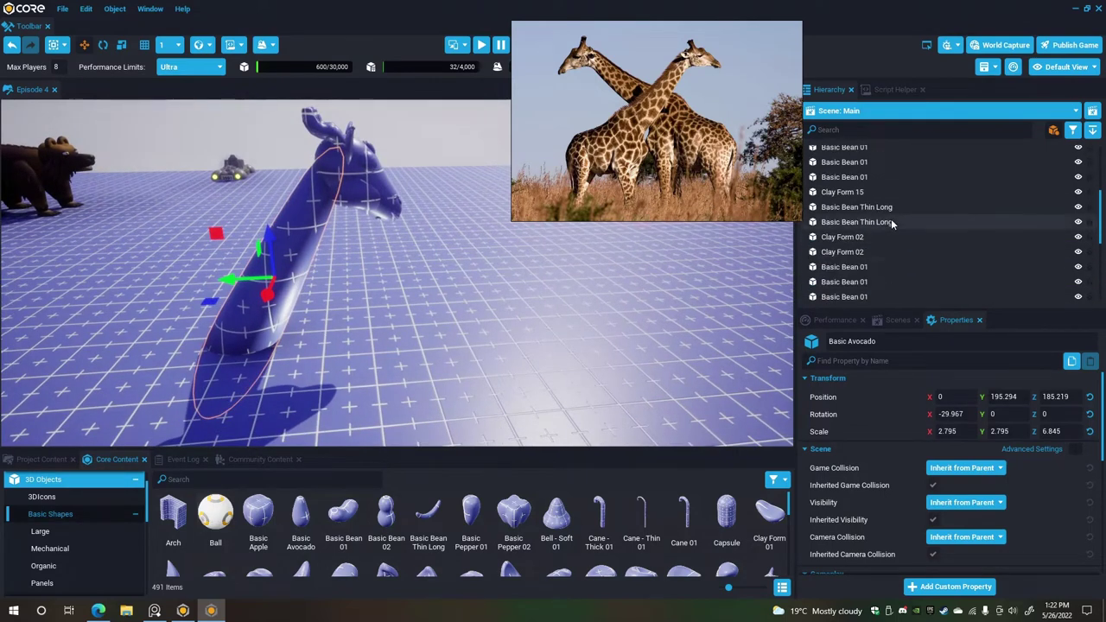
scroll(892, 223, up, 6)
click(889, 230)
scroll(907, 245, down, 13)
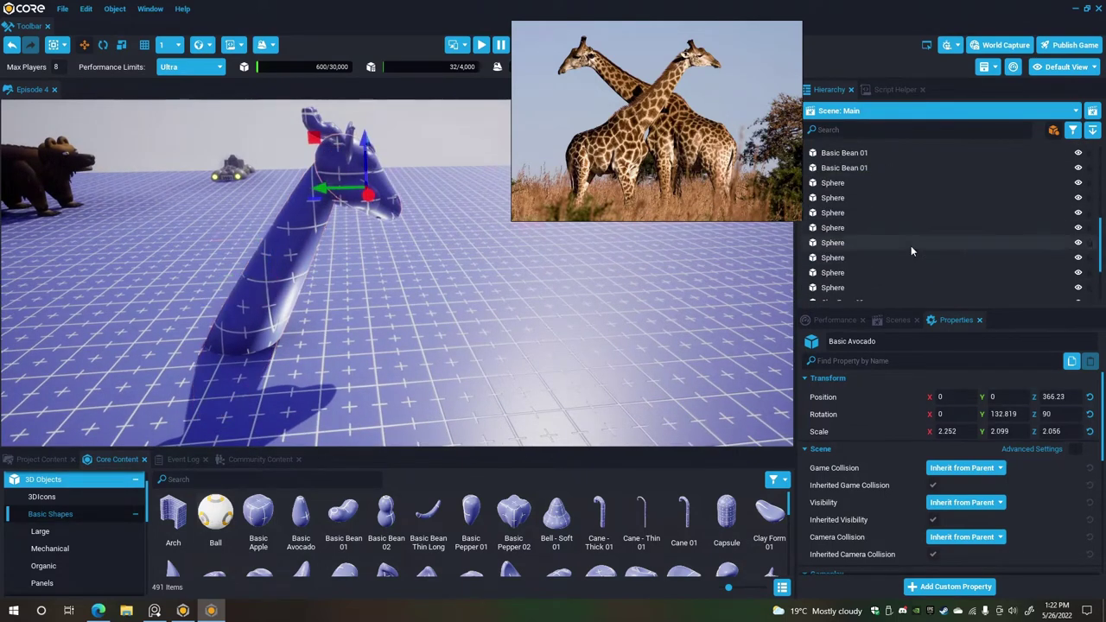
scroll(908, 248, down, 4)
shift+click(902, 294)
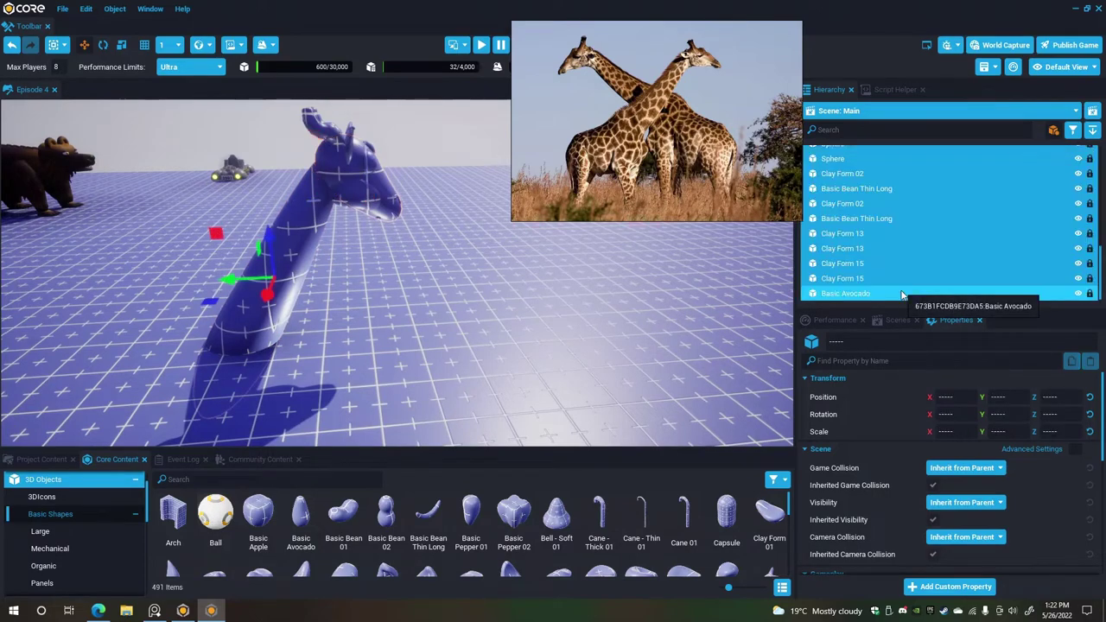
drag(274, 242, 249, 101)
right_drag(367, 185, 342, 159)
drag(354, 205, 342, 149)
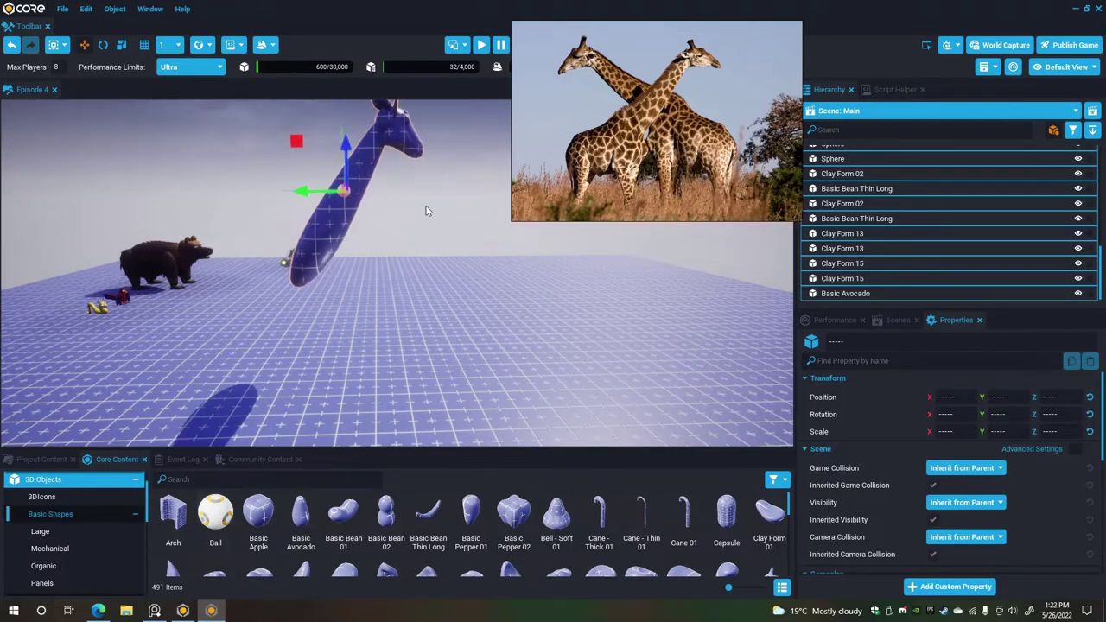
Fine-tune the height of the selected head and neck against the surrounding models, putting the neck piece at Z 690.365.
key(d)
right_drag(427, 211, 2, 185)
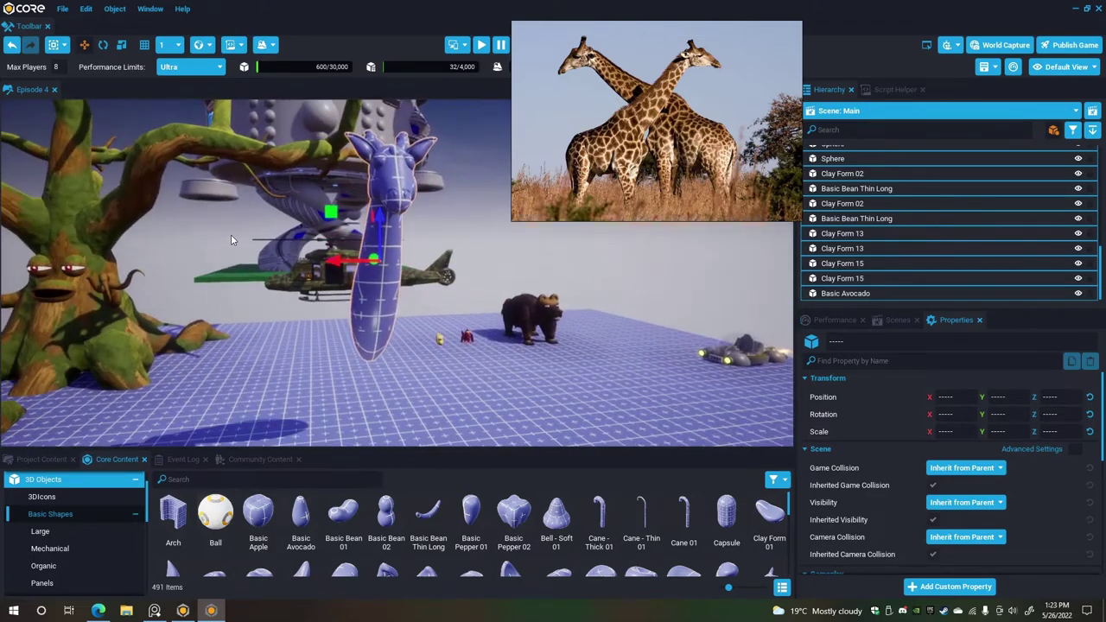
right_drag(231, 240, 176, 242)
drag(363, 287, 364, 283)
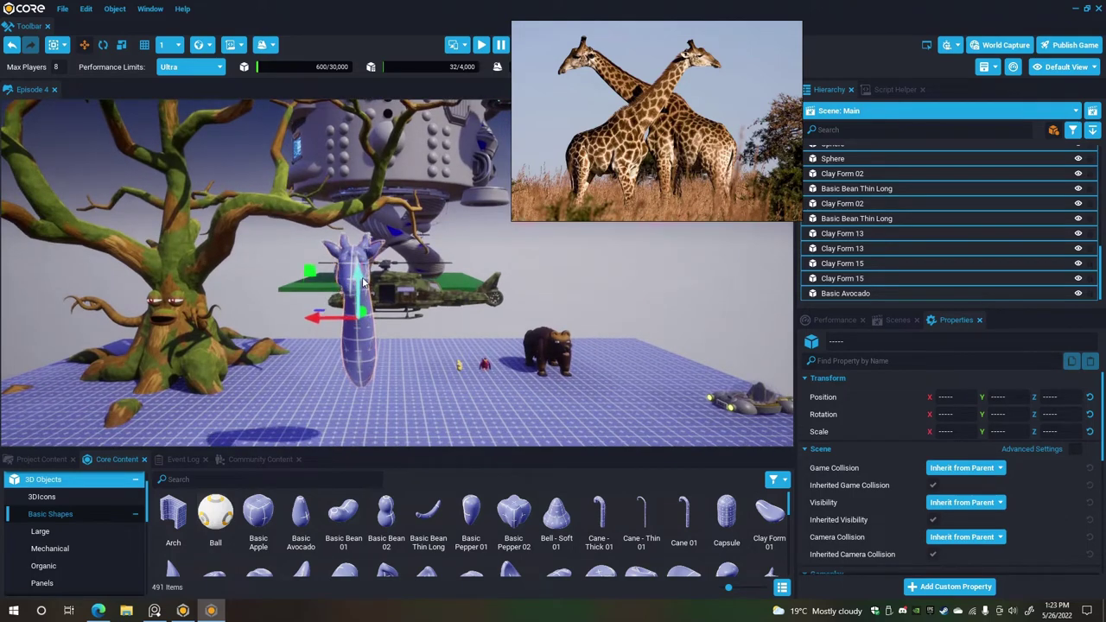
right_drag(363, 282, 341, 250)
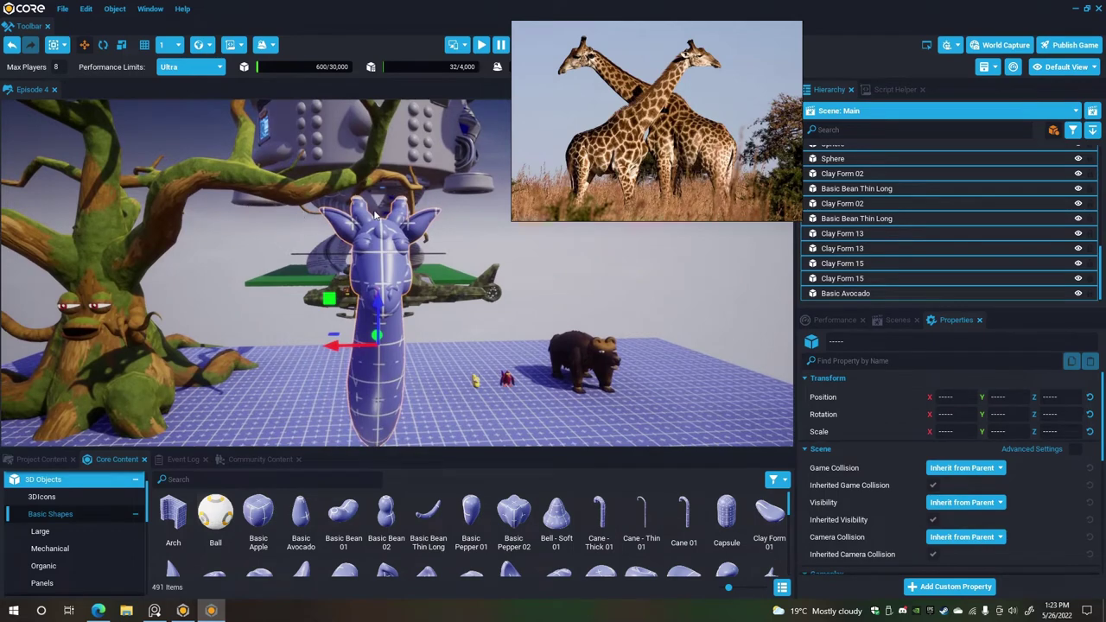
right_drag(355, 188, 160, 215)
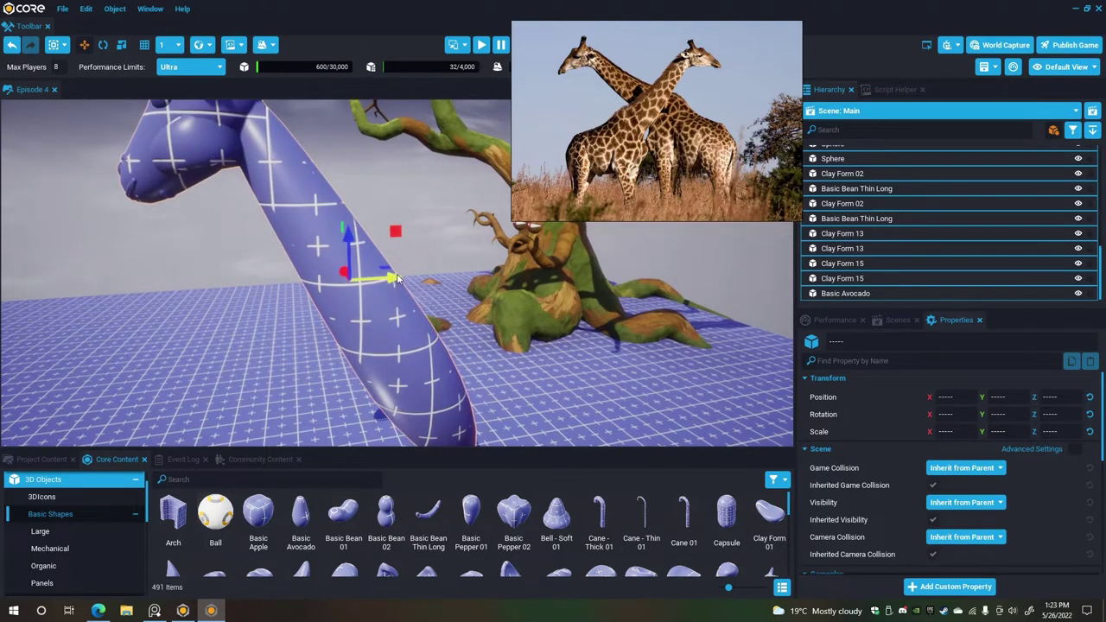
Thicken the neck avocado from front to back by setting its Y scale to about 3.769, checking its side profile.
click(407, 333)
right_drag(418, 296, 365, 205)
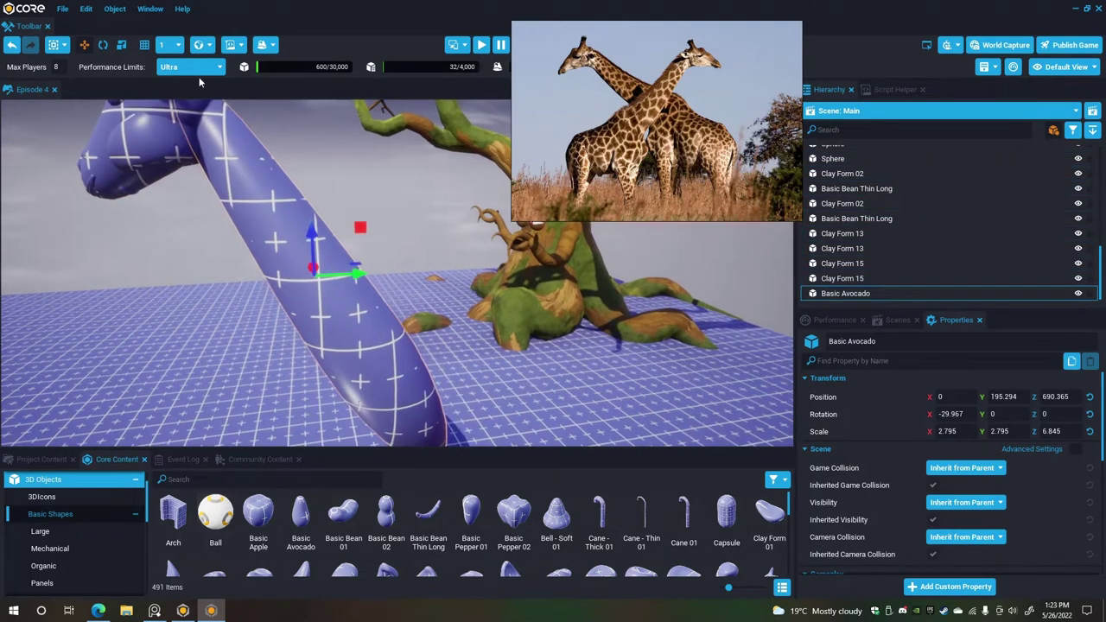
click(123, 45)
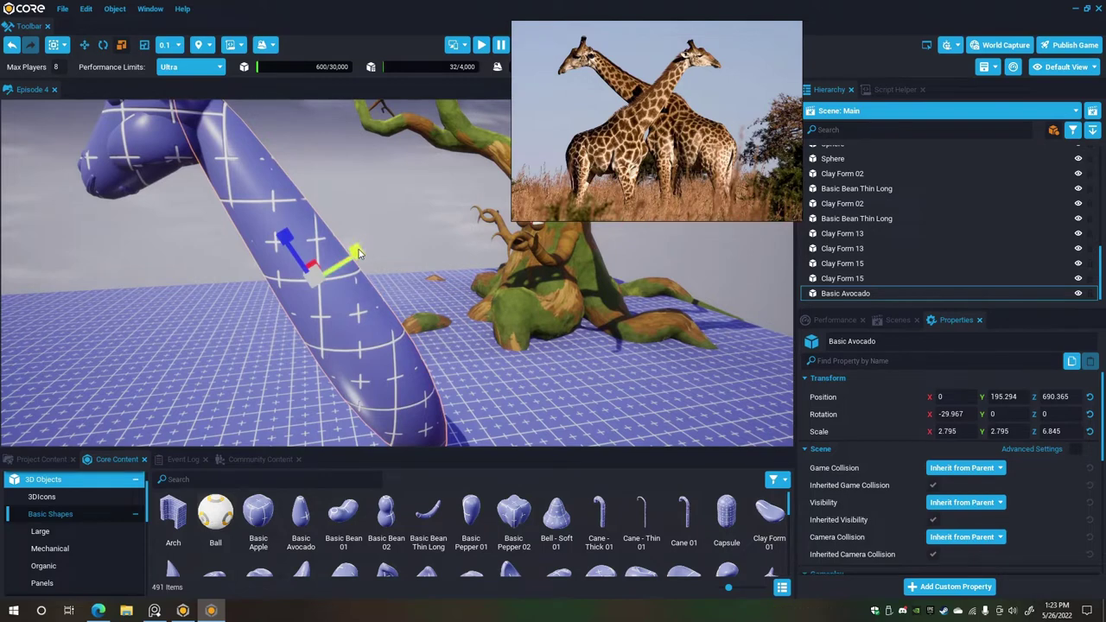
drag(359, 253, 374, 250)
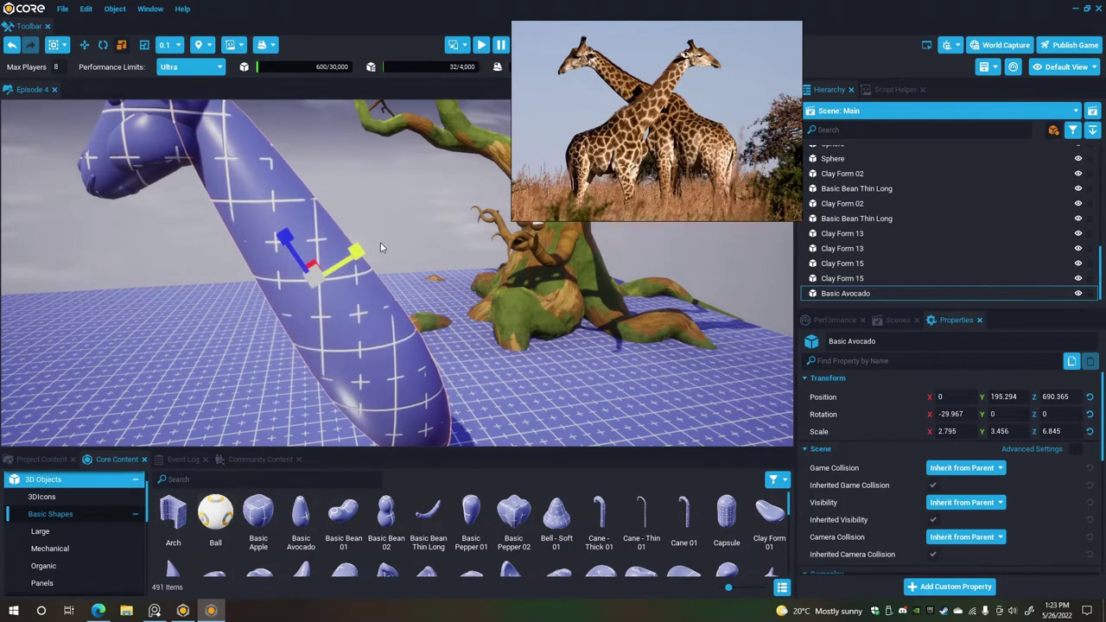
right_drag(384, 197, 115, 217)
alt+drag(115, 222, 435, 205)
scroll(435, 205, down, 2)
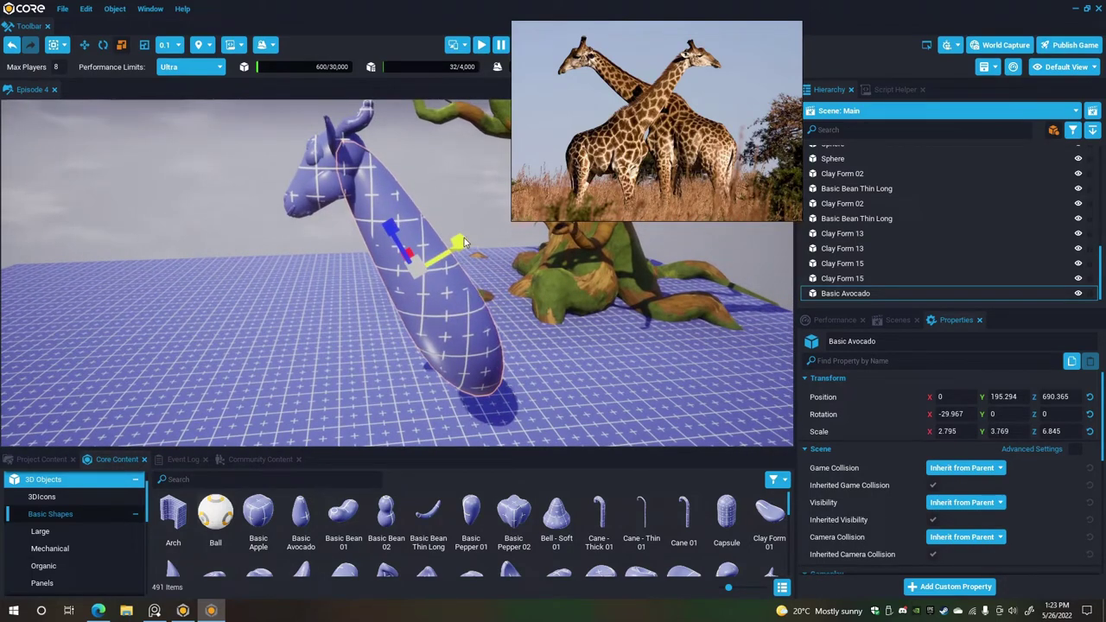
alt+drag(464, 238, 206, 236)
click(422, 252)
Add a Basic Pepper 01 near the neck's base and set its position to X 0, Y 0, keeping Z 431.672.
scroll(636, 238, down, 3)
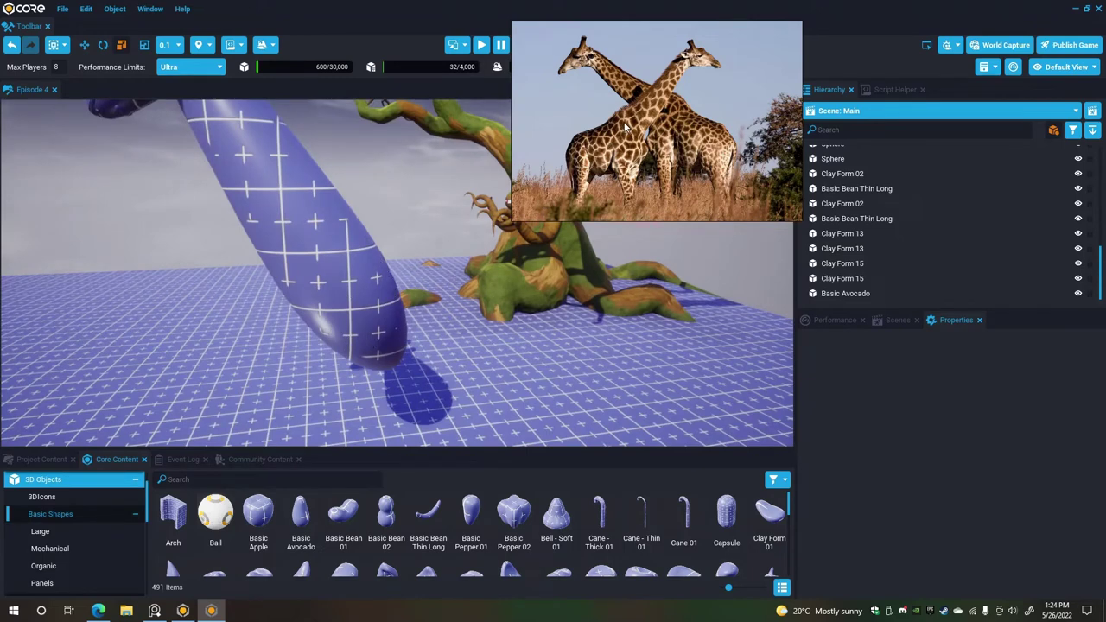
alt+drag(294, 261, 333, 324)
scroll(332, 323, down, 1)
middle_drag(332, 324, 333, 322)
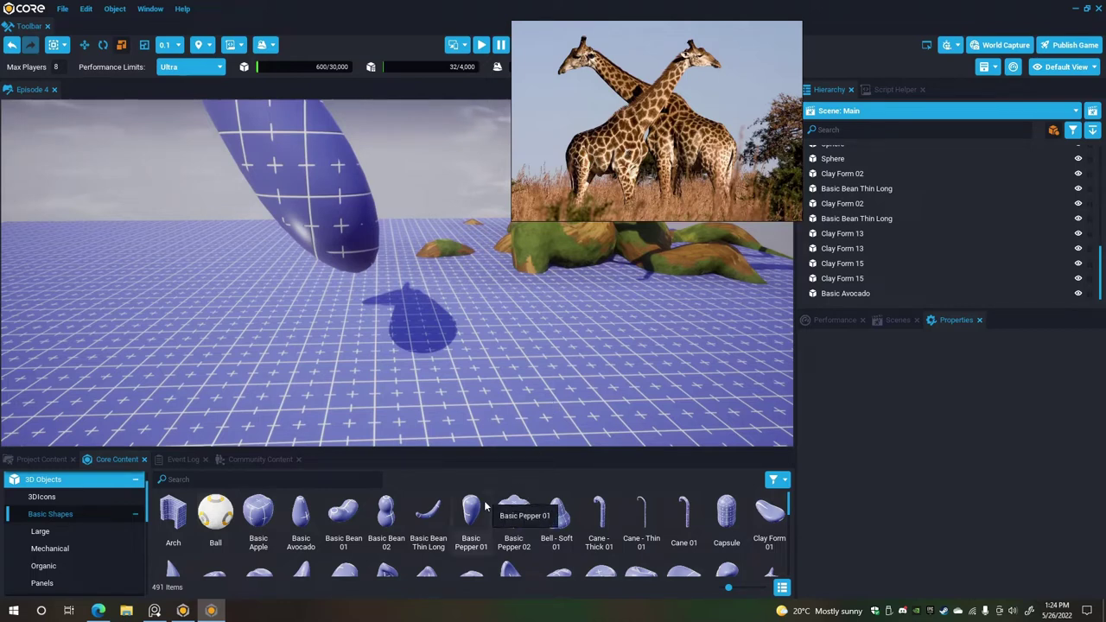
drag(473, 510, 421, 359)
drag(369, 232, 376, 232)
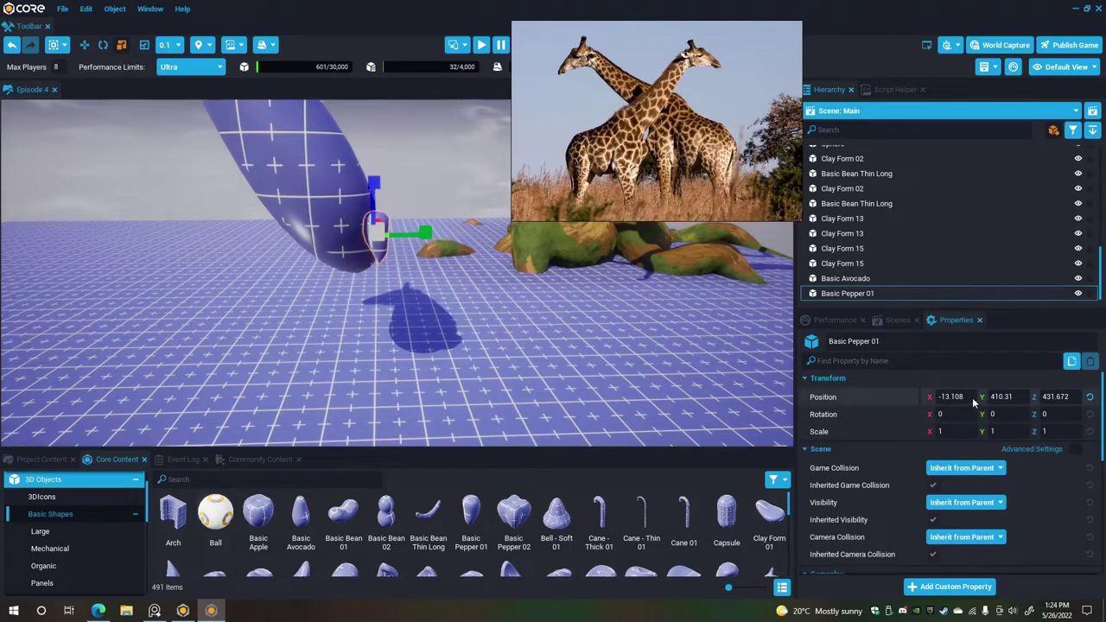
text(0)
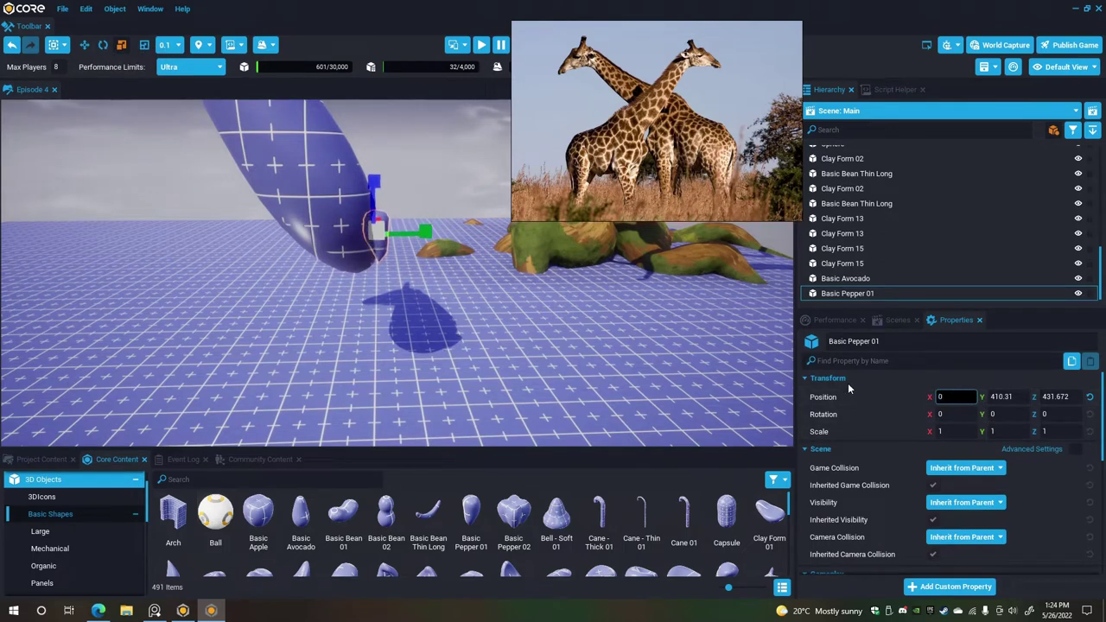
click(1010, 400)
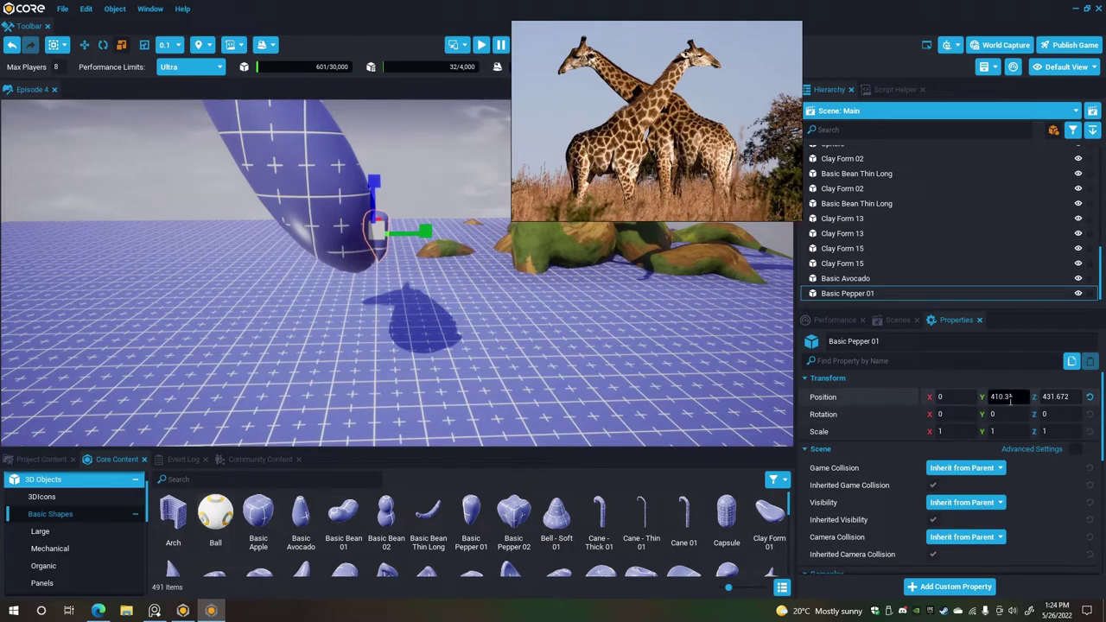
text(0)
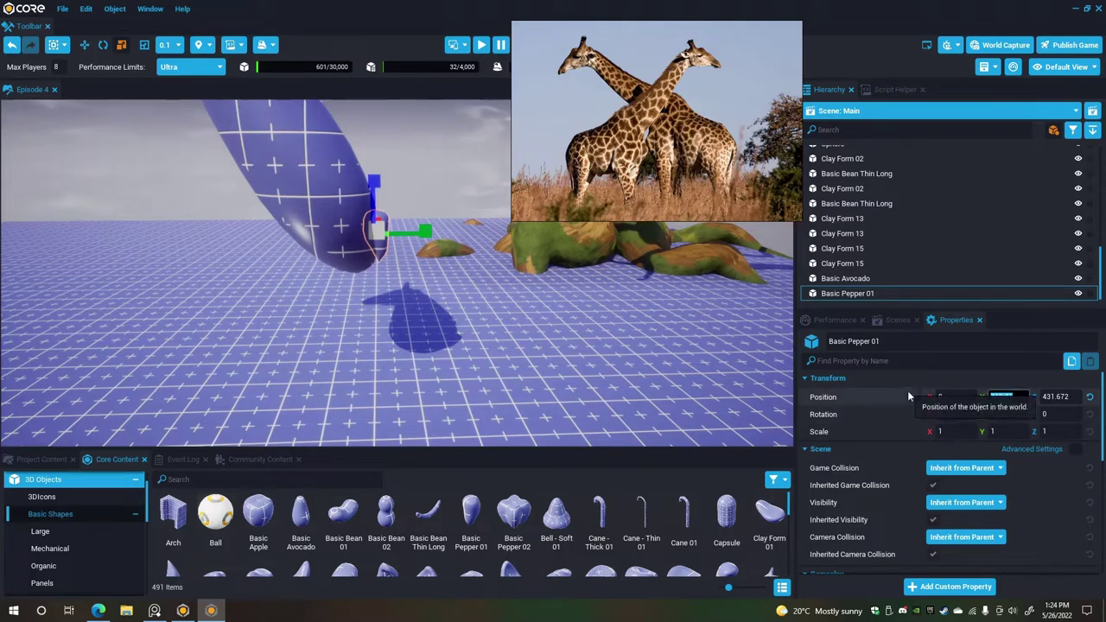
key(Return)
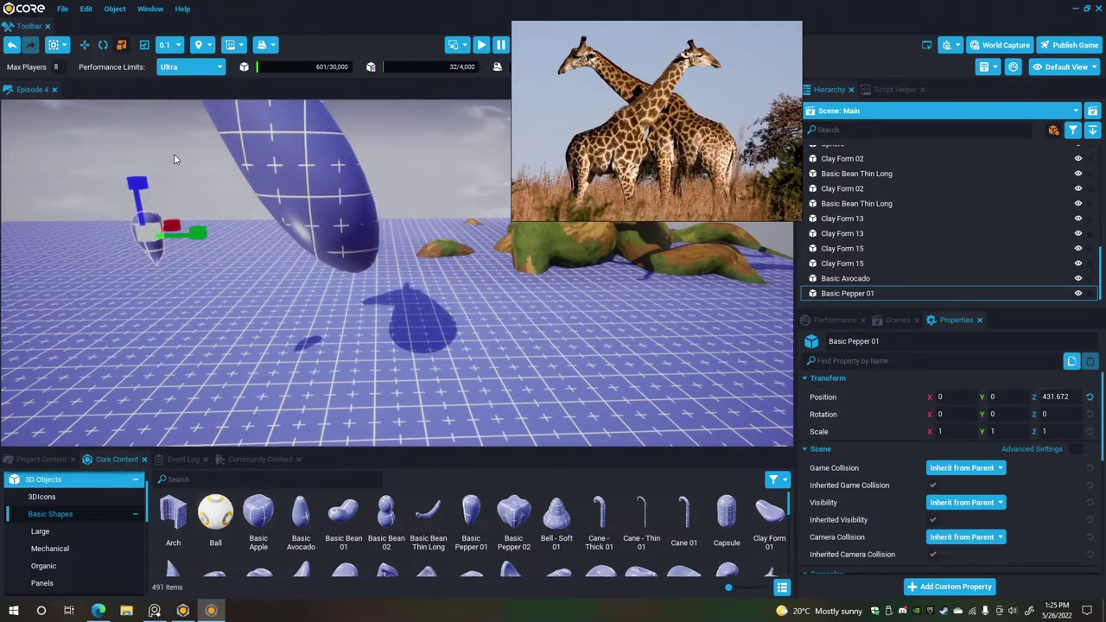
Lay the Basic Pepper 01 horizontally with an X rotation of -91.718 and enlarge it uniformly to scale 3.627.
click(103, 45)
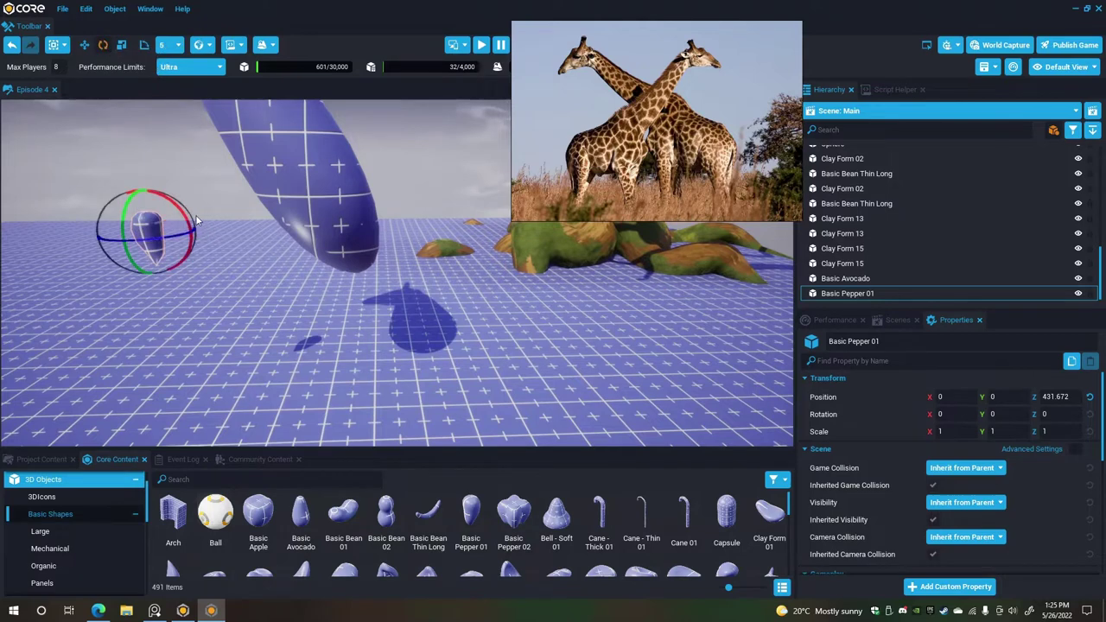
drag(187, 222, 148, 157)
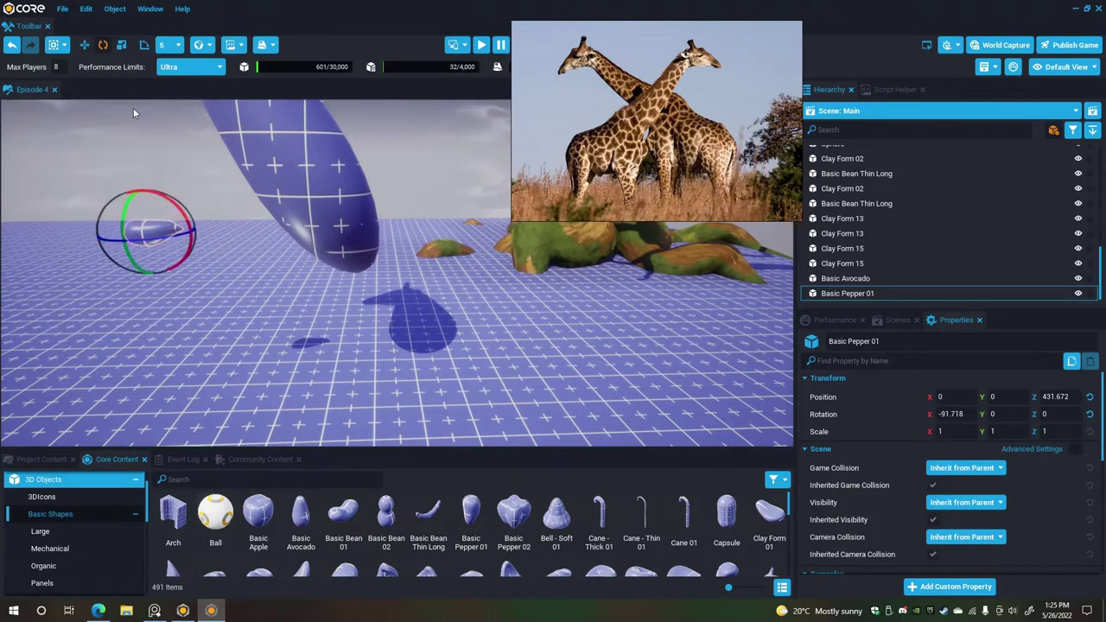
click(122, 46)
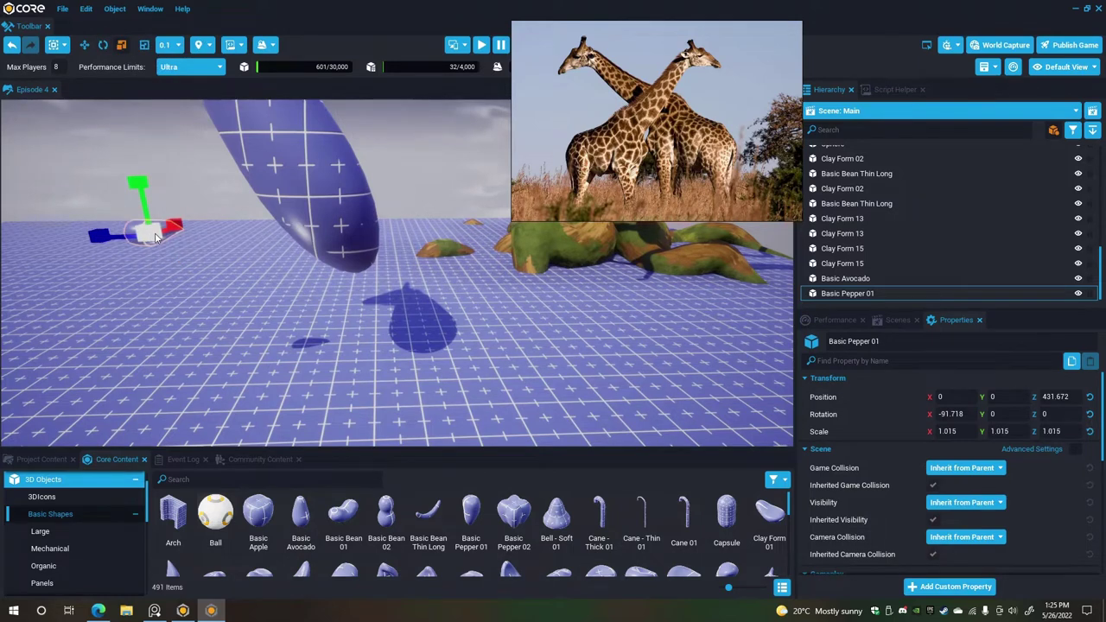
drag(155, 236, 683, 257)
Move the pepper along the Y axis to 461.674 so its blunt end meets the neck's base.
click(84, 44)
drag(233, 242, 444, 249)
key(w)
right_drag(444, 249, 381, 195)
Enlarge the pepper body to scale 6.728 in Y and Z, with its width narrowed to an X scale of 5.674.
click(122, 45)
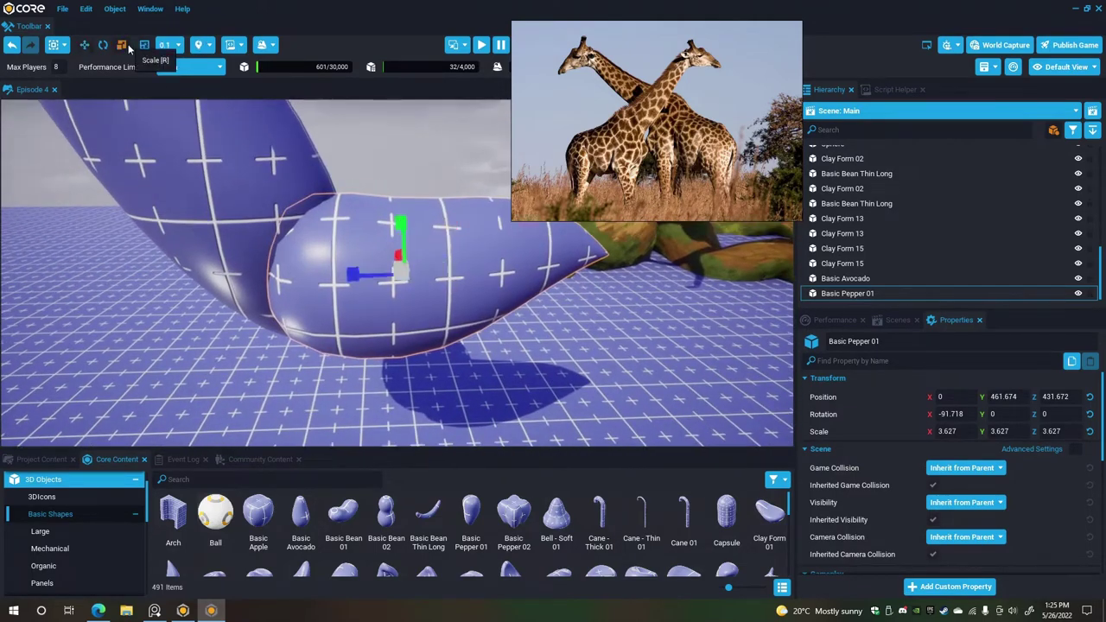
drag(398, 268, 490, 272)
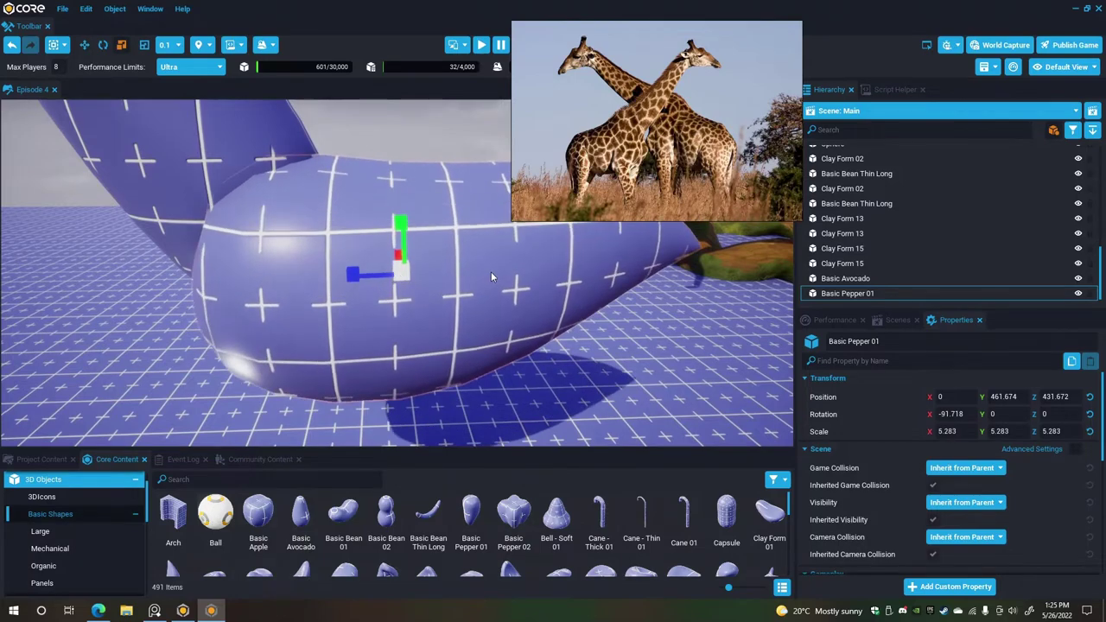
key(d)
right_drag(488, 272, 16, 292)
key(s)
drag(420, 288, 198, 300)
Examine the giraffe's body and neck from several angles, comparing their proportions with the reference photo and surrounding models.
scroll(765, 293, down, 5)
scroll(578, 279, down, 4)
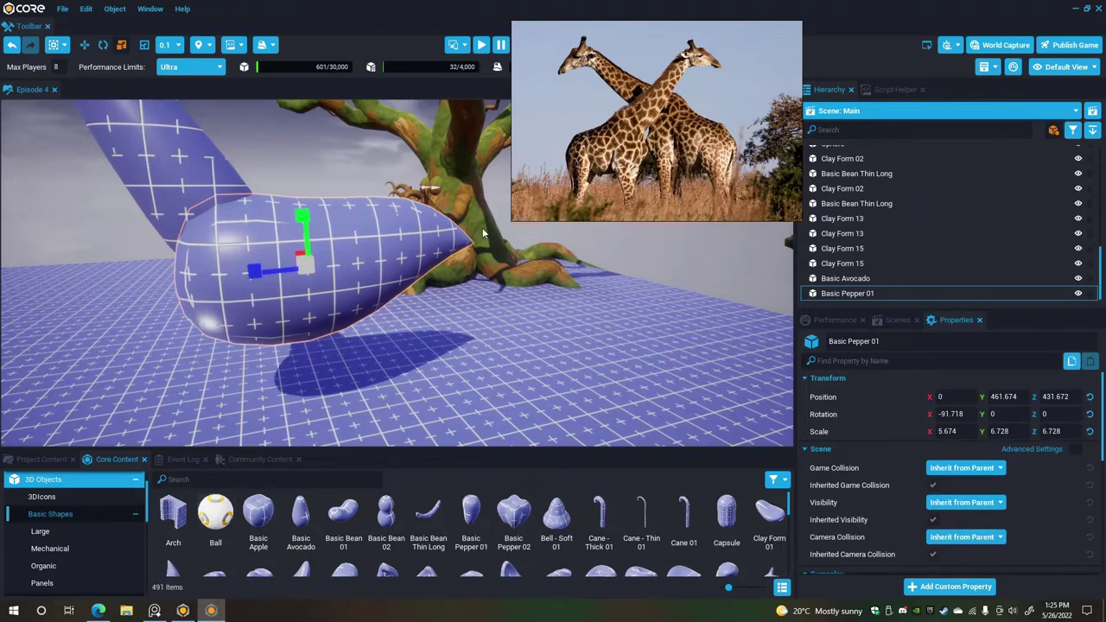
right_drag(441, 262, 409, 220)
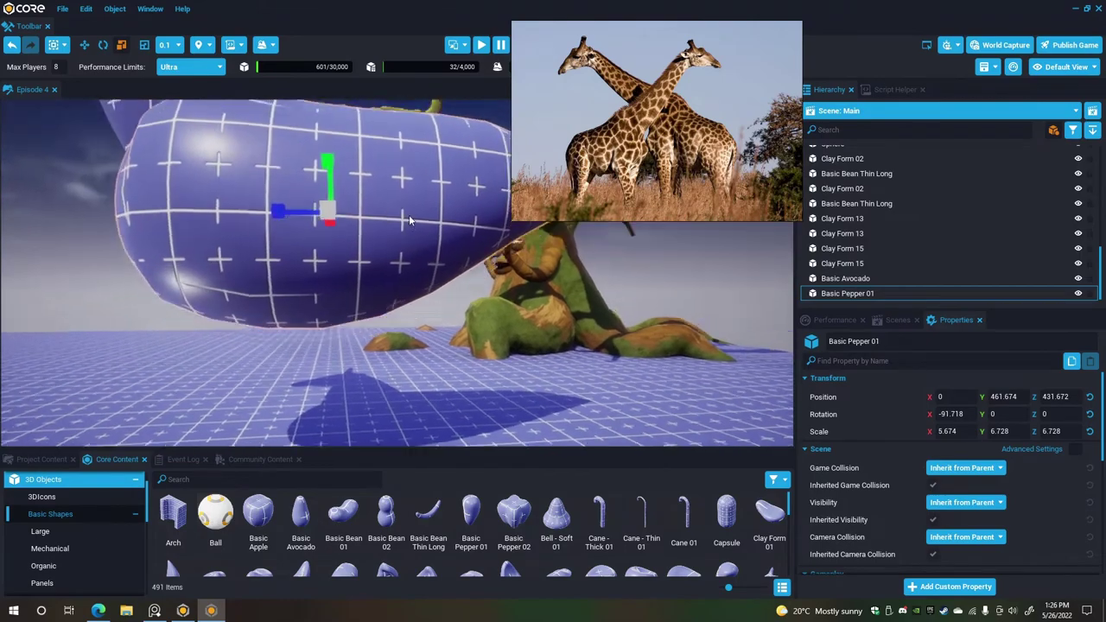
alt+drag(409, 214, 326, 334)
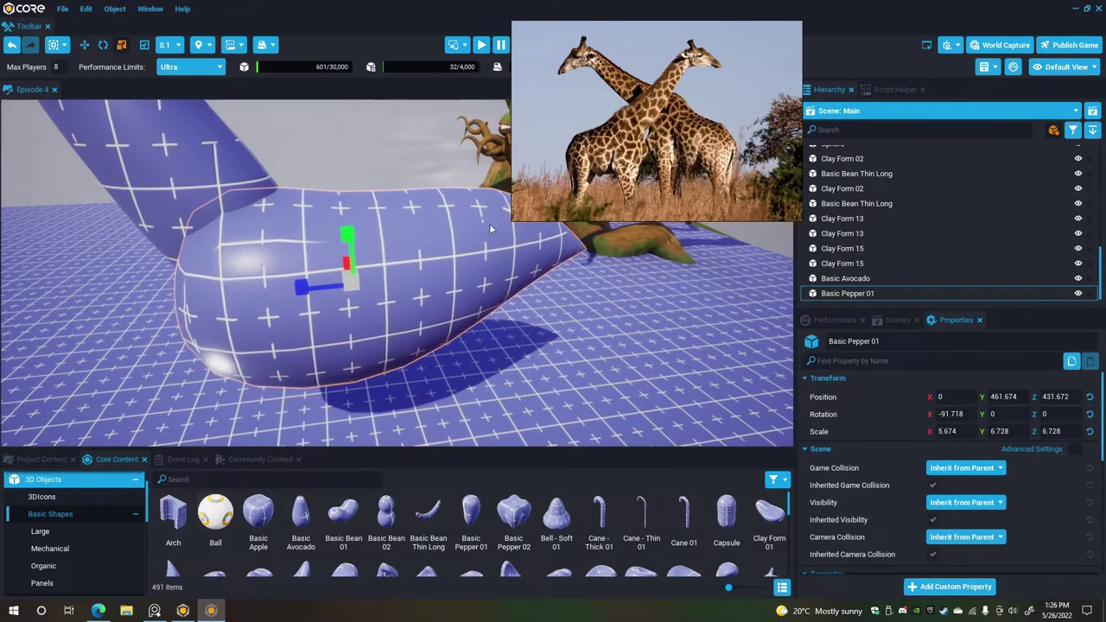
alt+drag(570, 251, 511, 257)
click(342, 267)
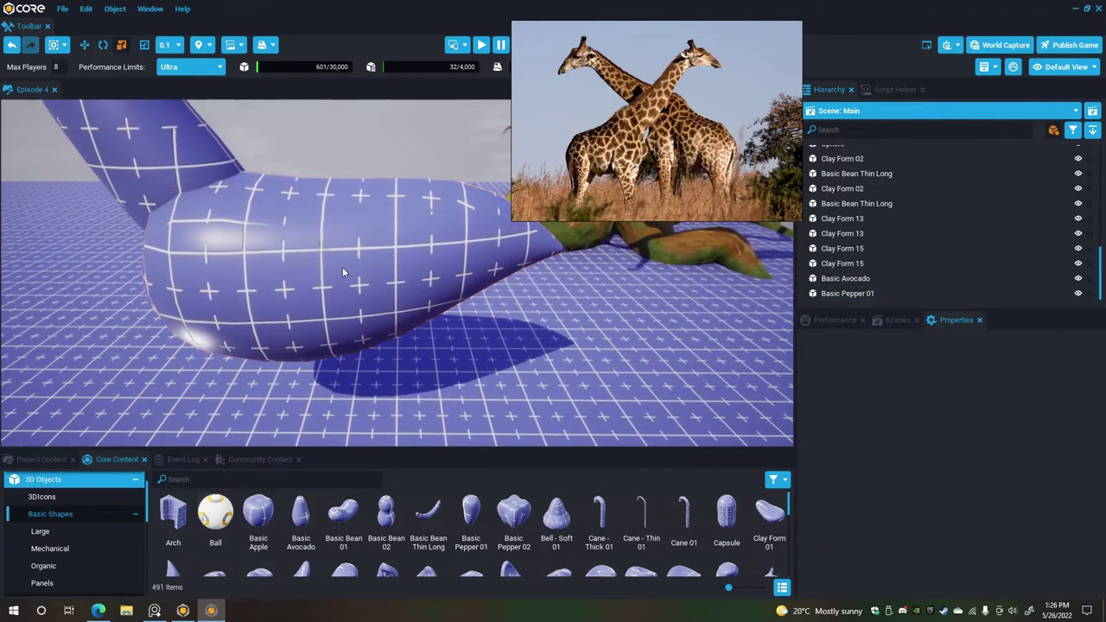
alt+drag(342, 267, 406, 300)
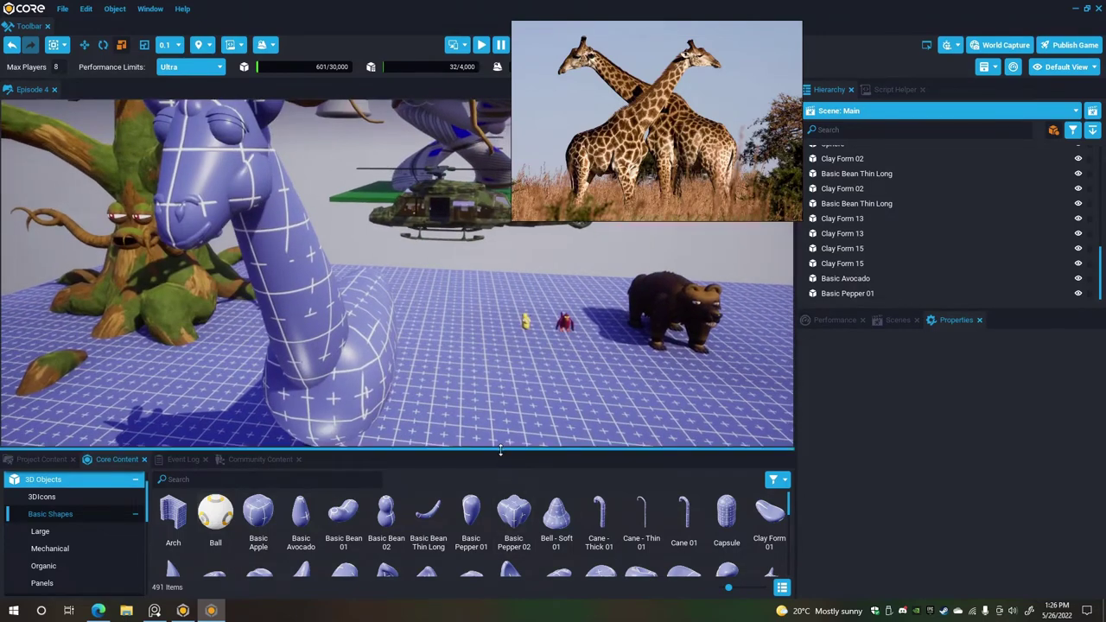
drag(504, 449, 513, 539)
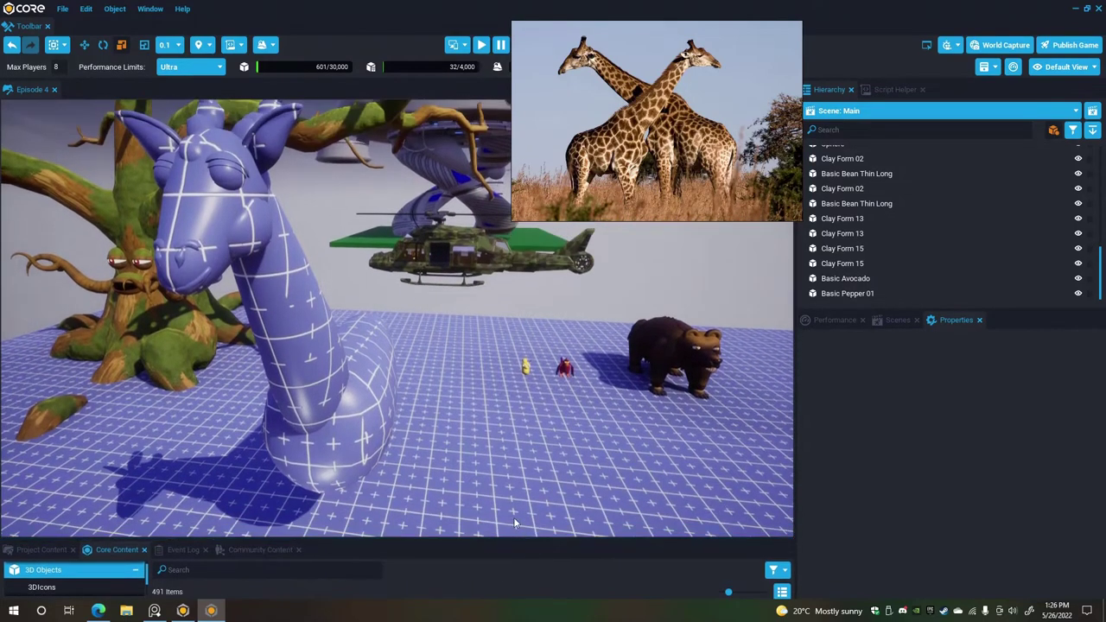
alt+drag(512, 445, 431, 451)
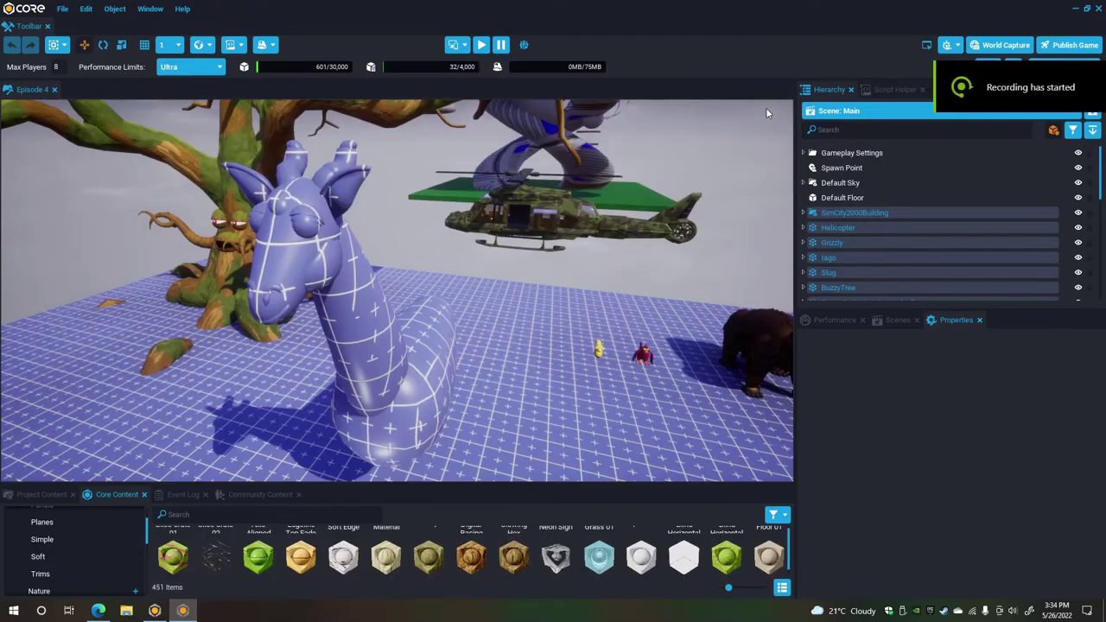
alt+drag(451, 341, 198, 341)
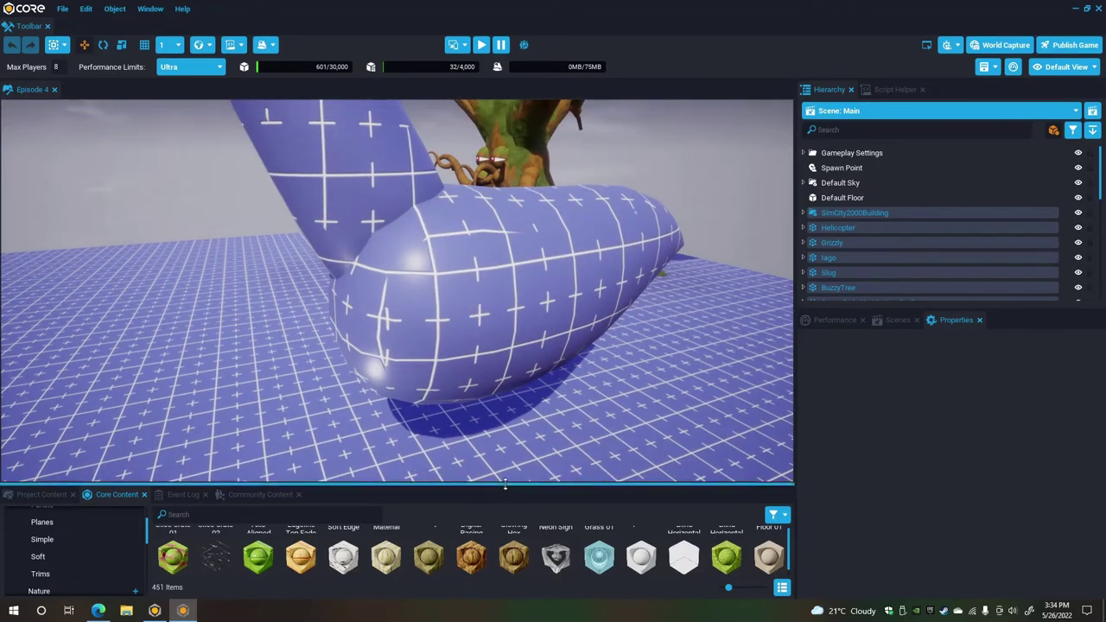
Enlarge the content library and show the Basic Shapes from the beginning of the list.
drag(504, 484, 484, 386)
scroll(105, 468, up, 5)
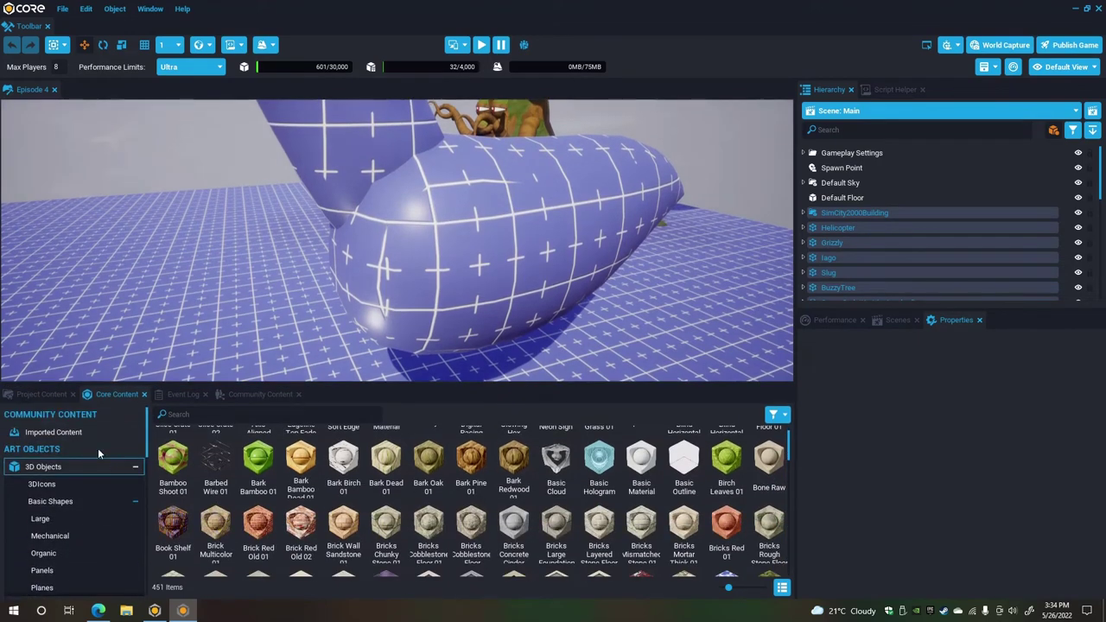
click(68, 503)
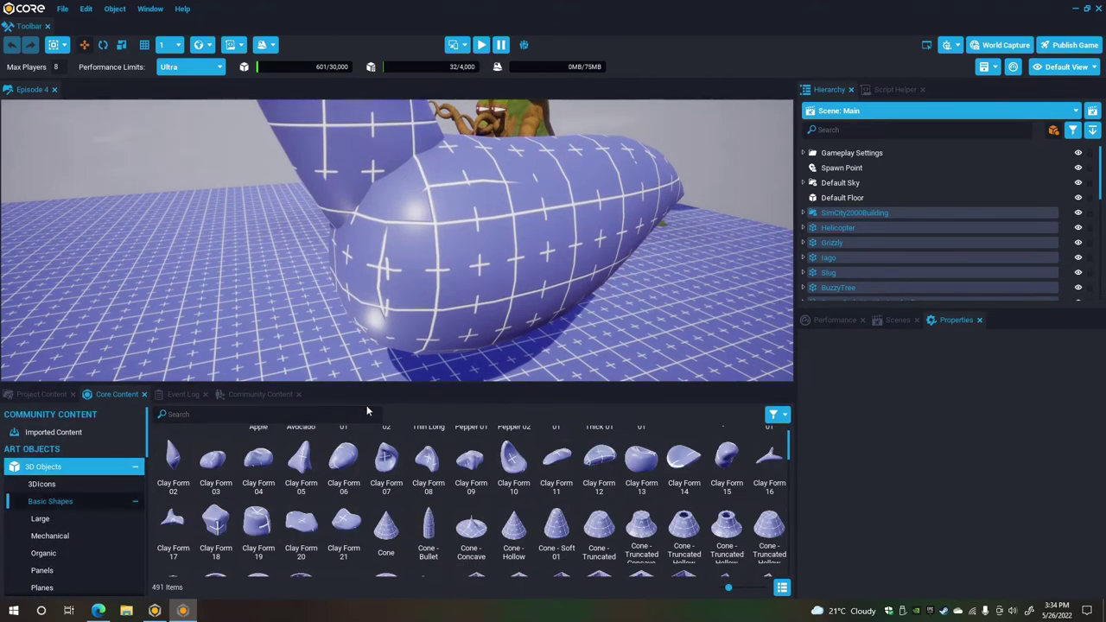
scroll(273, 481, up, 2)
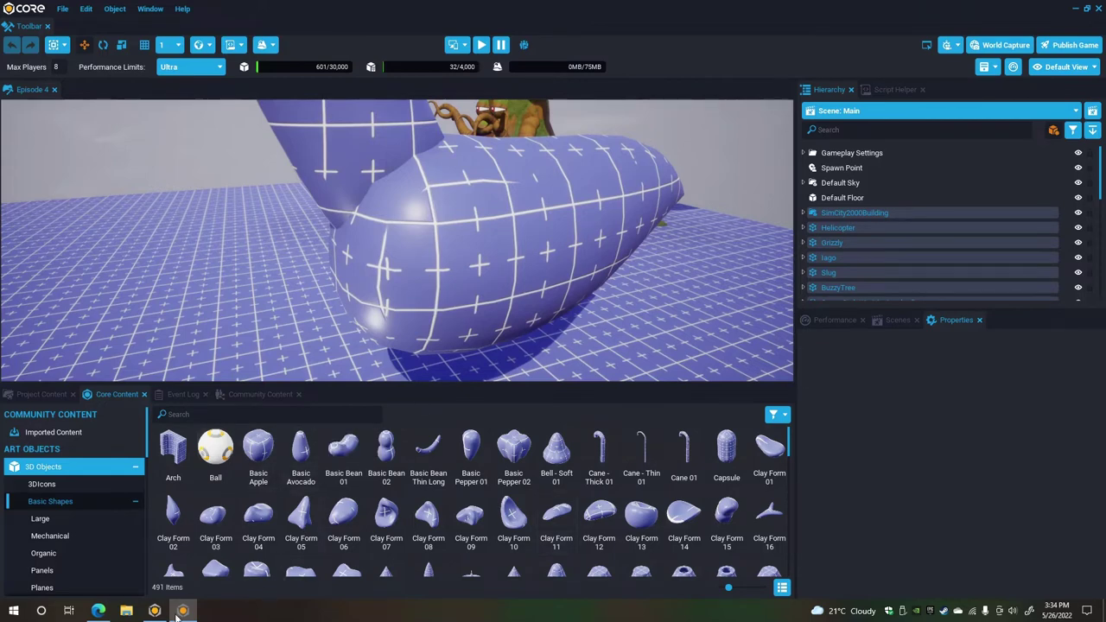
Open PureRef above the editor and load the recent reference scene episode4.pur.
click(1076, 9)
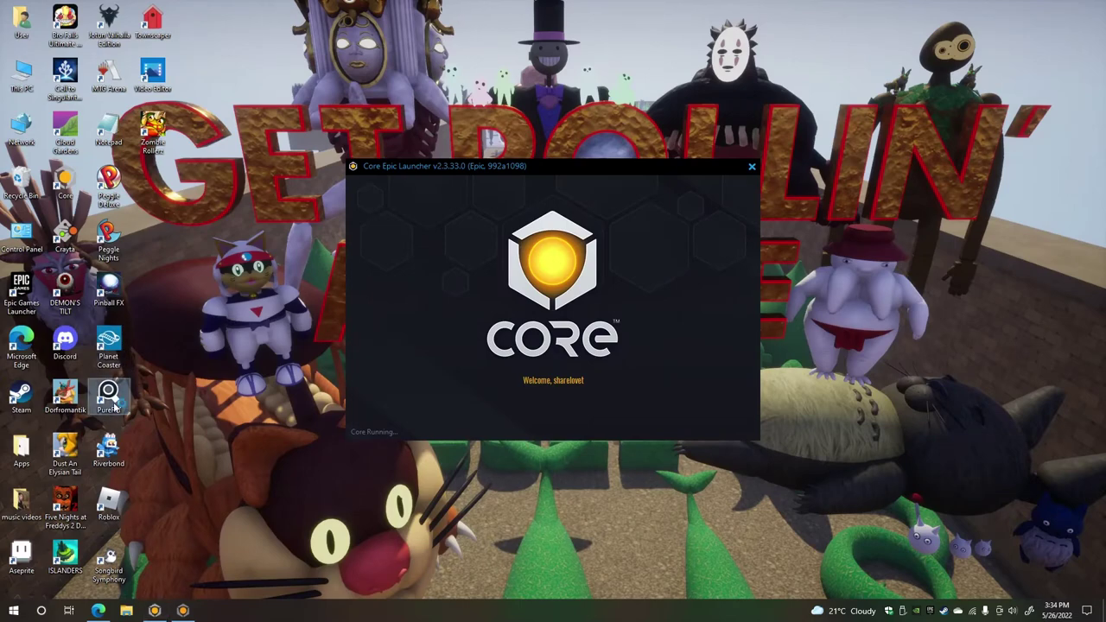
click(184, 607)
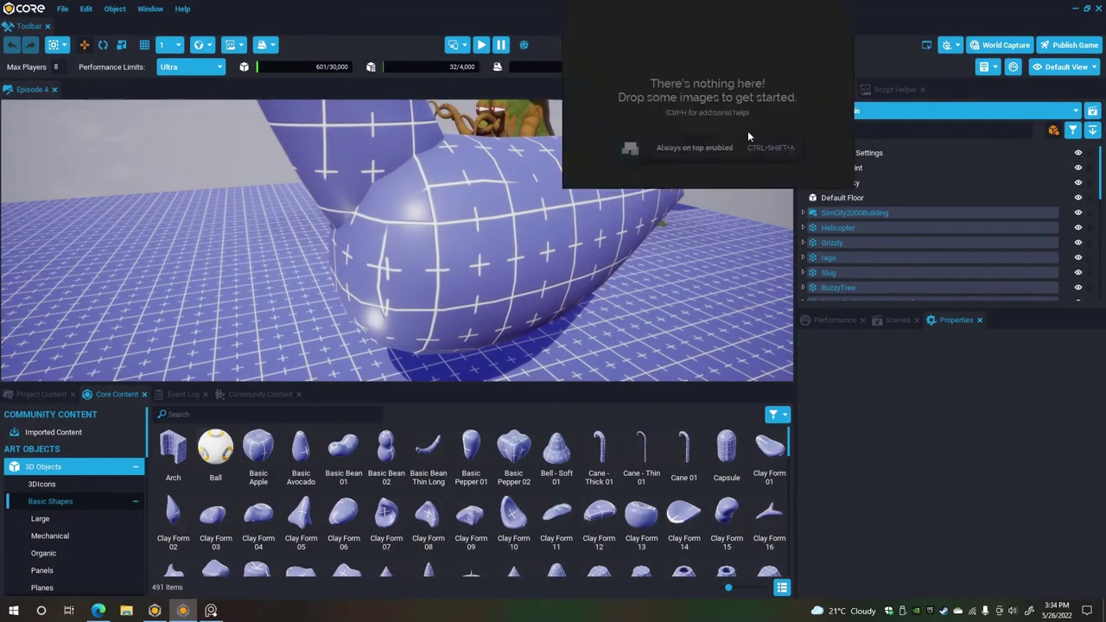
right_click(702, 108)
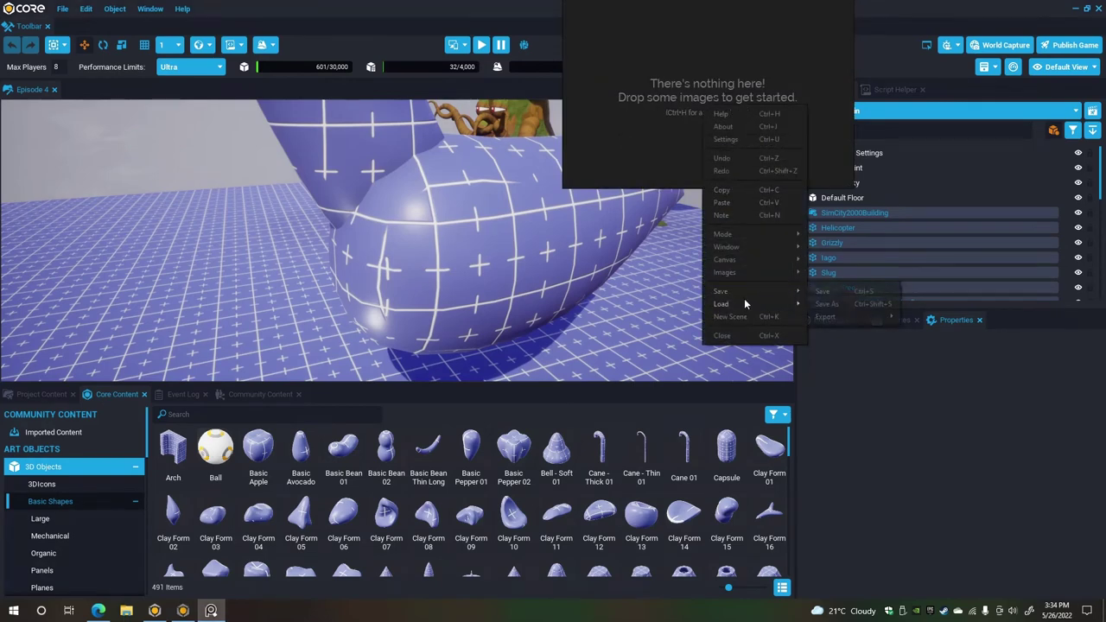
mouse_move(772, 303)
mouse_move(864, 318)
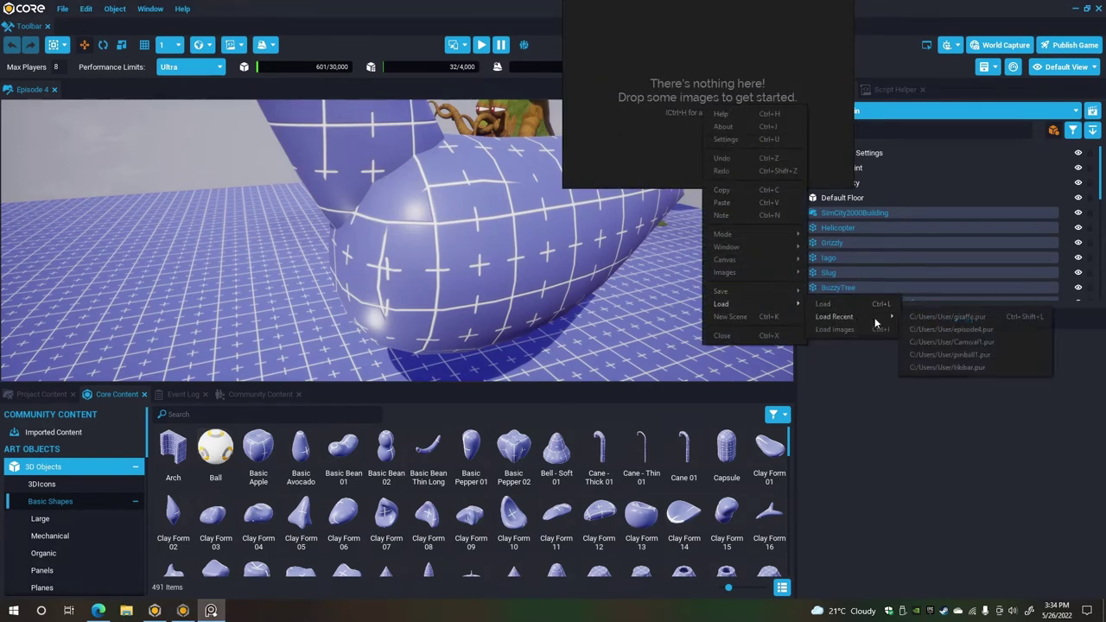
click(953, 329)
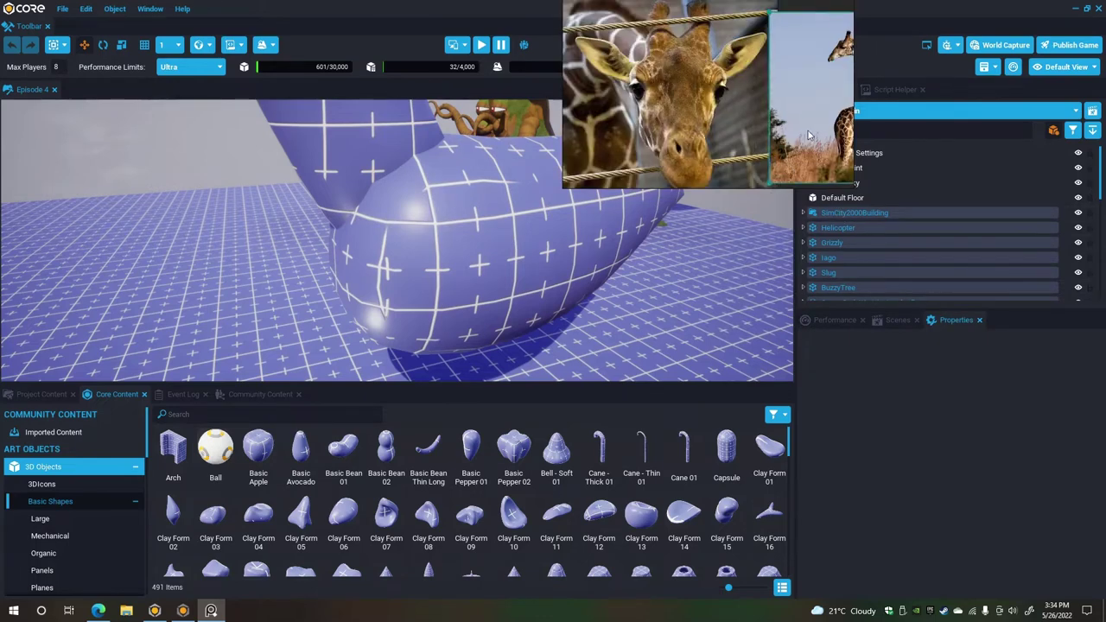
Frame the reference window on the photo of two crossed giraffes and place it above the viewport's upper edge.
drag(797, 136, 620, 134)
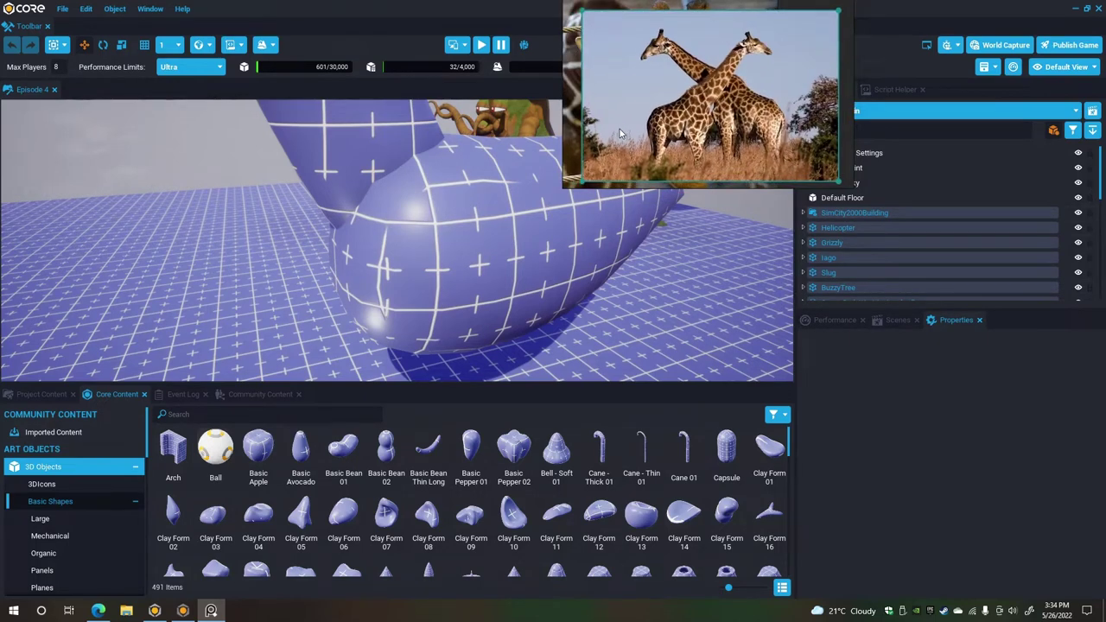
drag(854, 187, 836, 179)
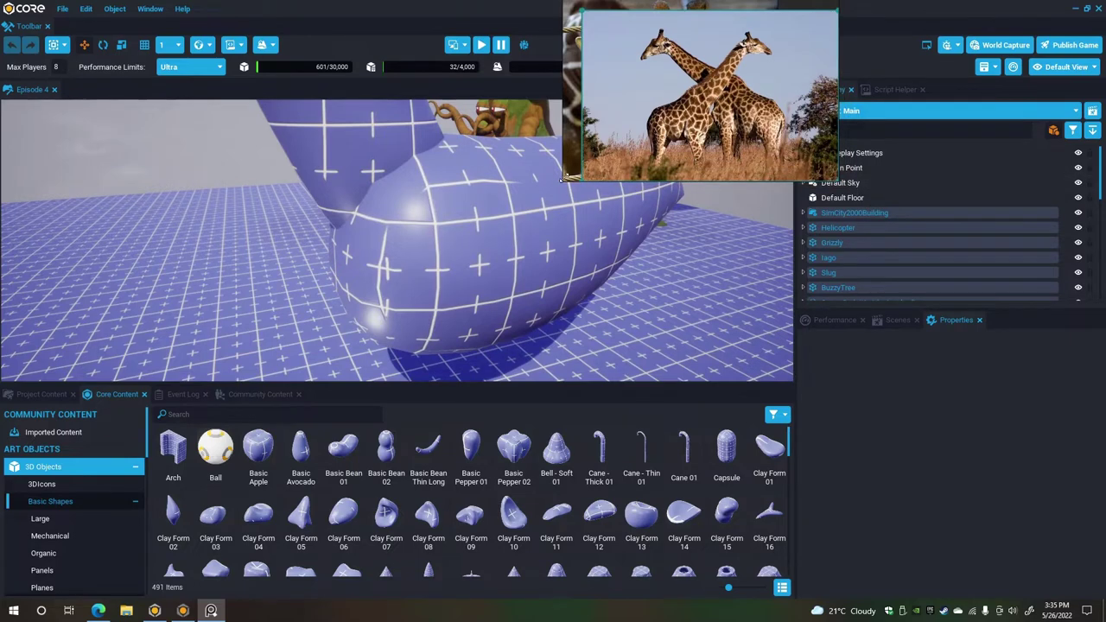
drag(563, 179, 582, 180)
drag(633, 47, 635, 97)
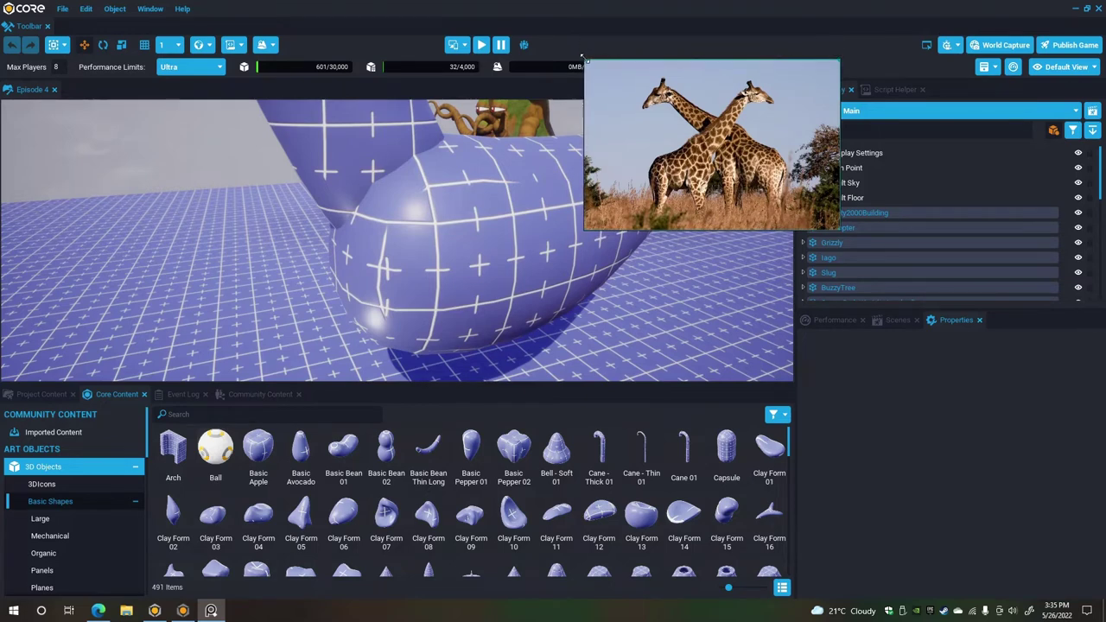
drag(686, 124, 642, 50)
Add a Basic Avocado beside the front of the body and turn it upside down with an X rotation of 177.932.
right_drag(482, 174, 537, 343)
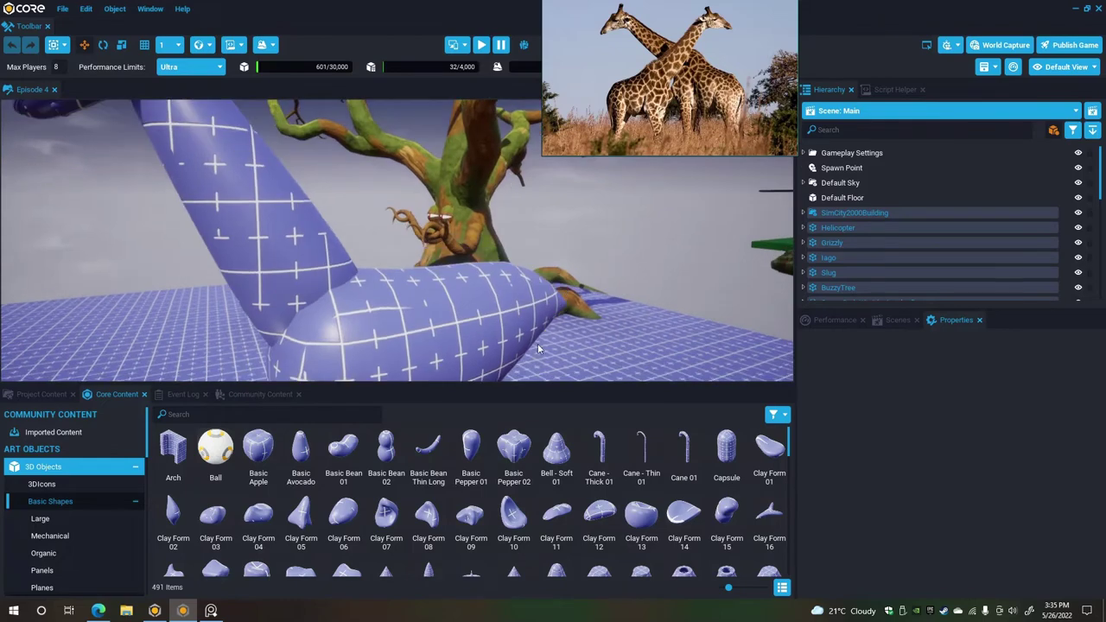
drag(546, 383, 546, 429)
right_drag(498, 333, 385, 337)
drag(313, 495, 317, 303)
click(105, 48)
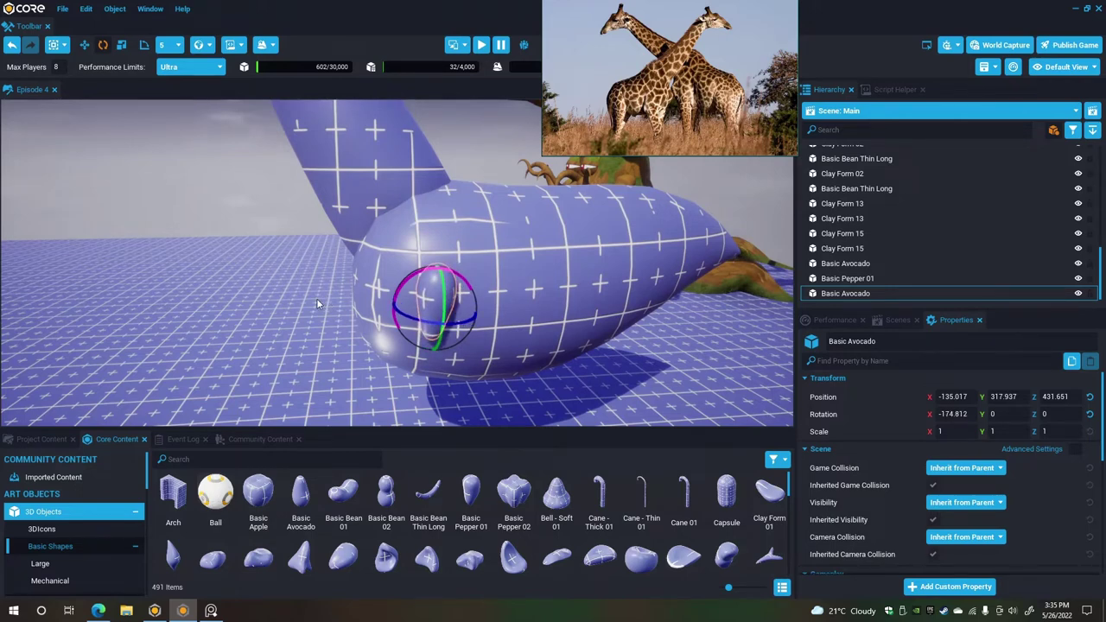
drag(317, 298, 310, 298)
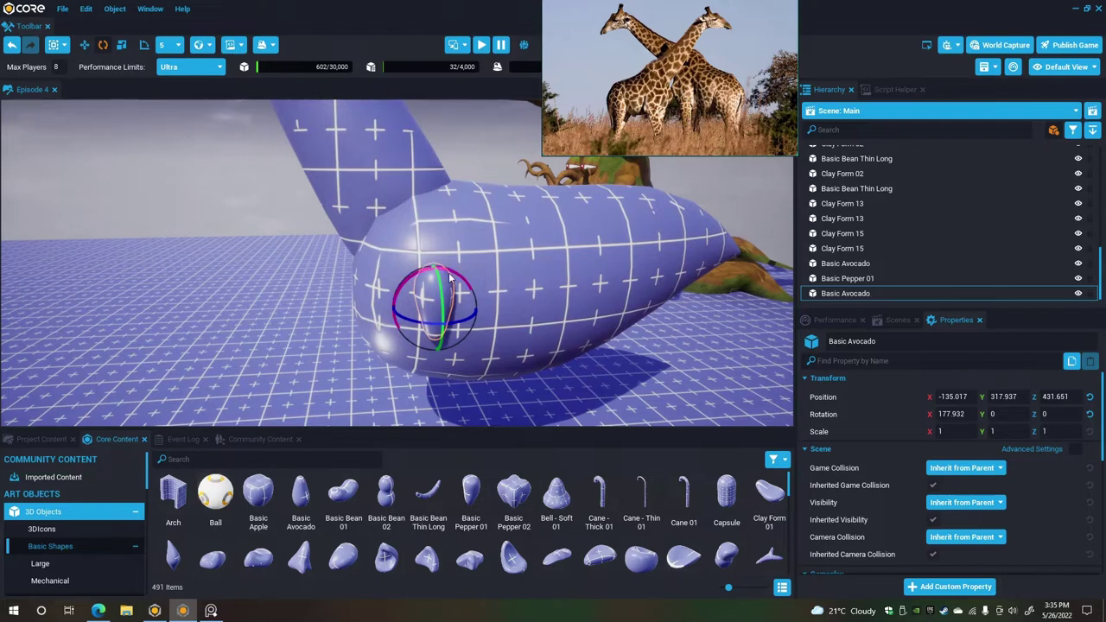
Enlarge the new avocado to scale 3.286 in Y and Z, and thin it to an X scale of 2.446.
click(123, 45)
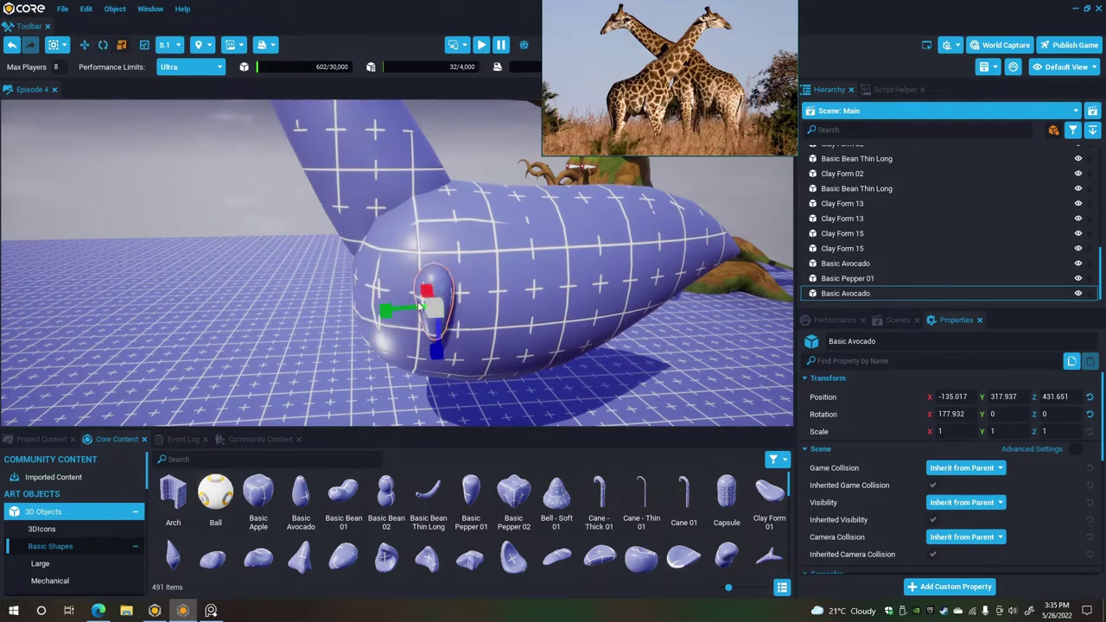
drag(432, 309, 689, 283)
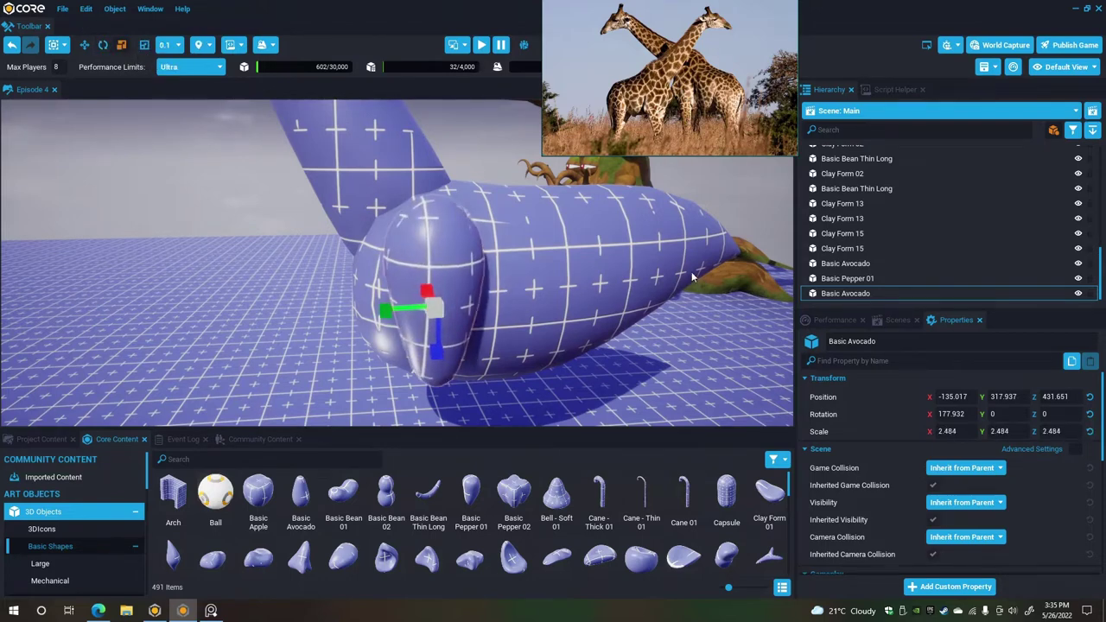
right_drag(674, 283, 513, 262)
drag(486, 268, 550, 269)
right_drag(513, 273, 705, 258)
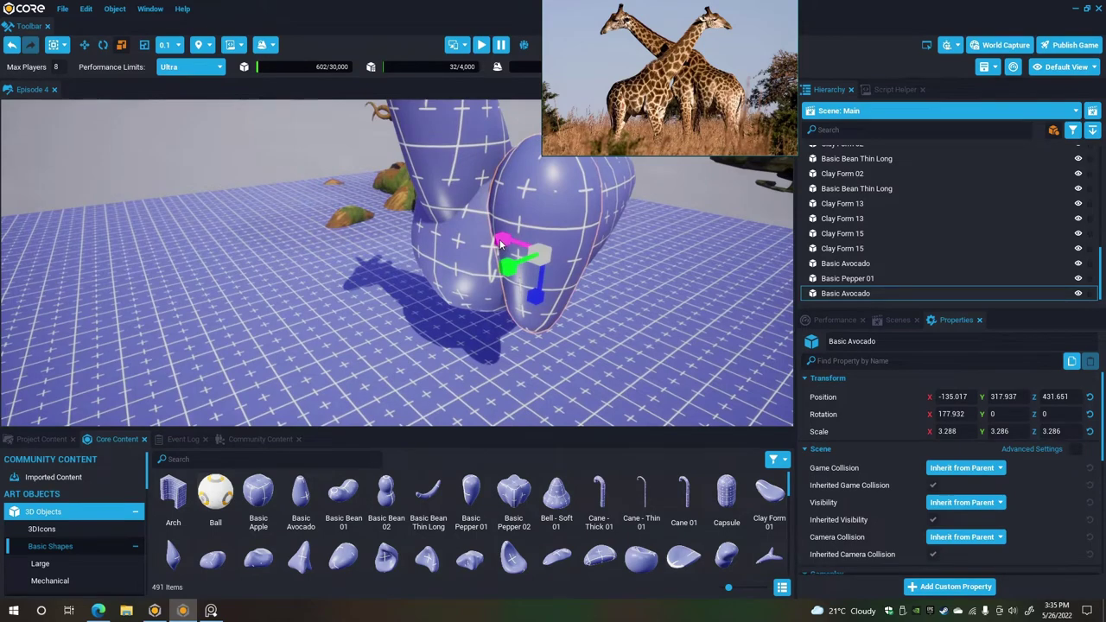
drag(499, 245, 466, 225)
Lower the shoulder avocado to Z 369.29 and tilt it to an X rotation of 169.98 against the body.
click(84, 45)
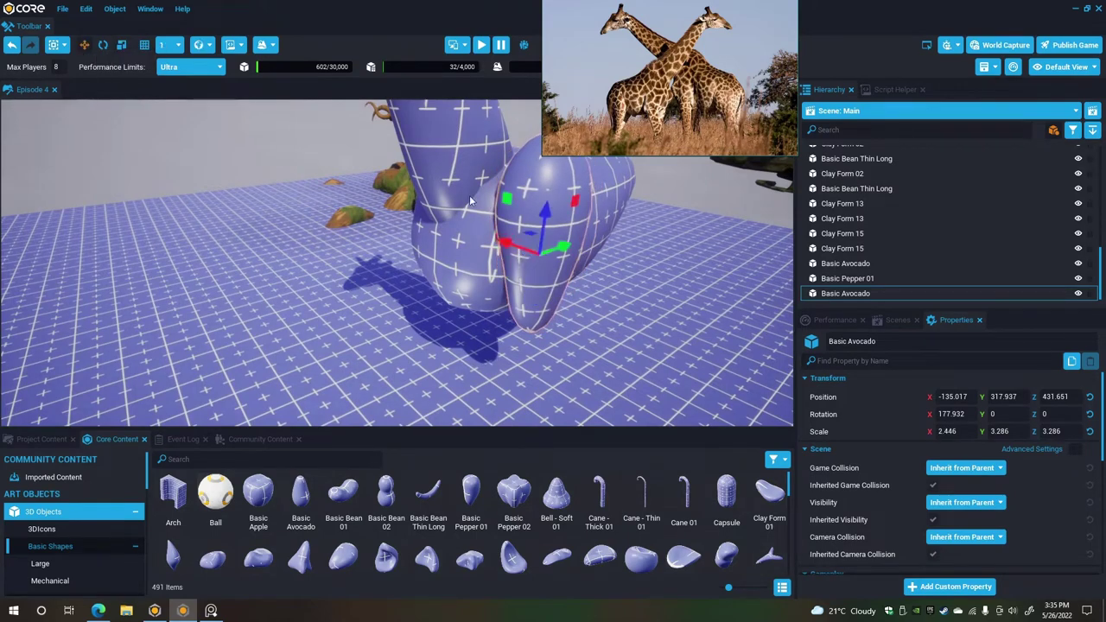
drag(542, 225, 542, 257)
right_drag(542, 257, 440, 266)
click(105, 46)
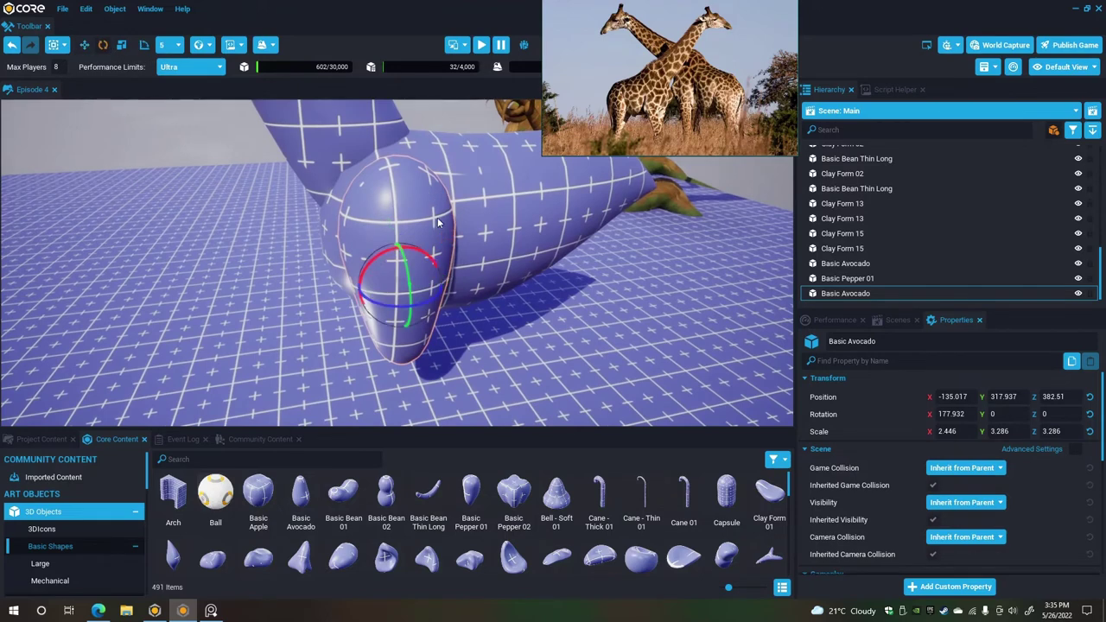
drag(416, 253, 415, 254)
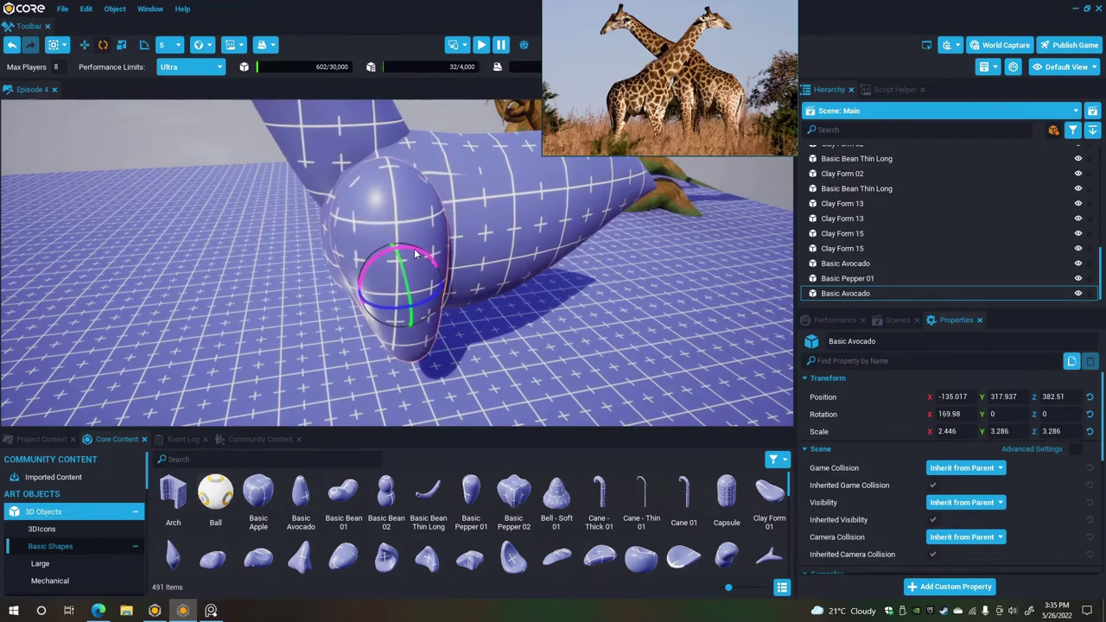
click(83, 44)
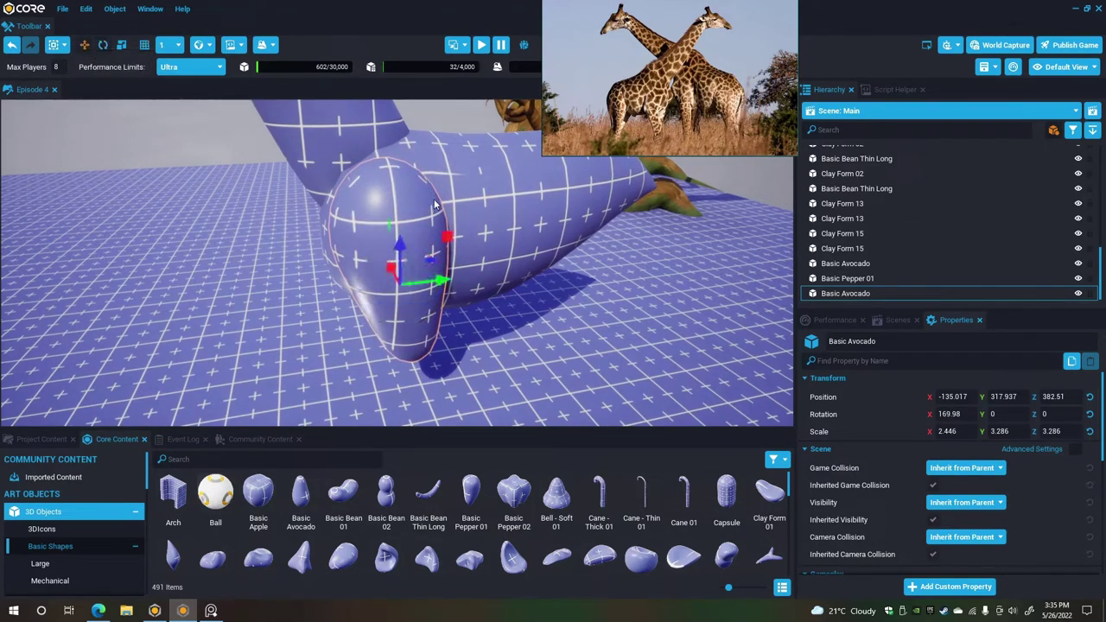
drag(410, 232, 402, 256)
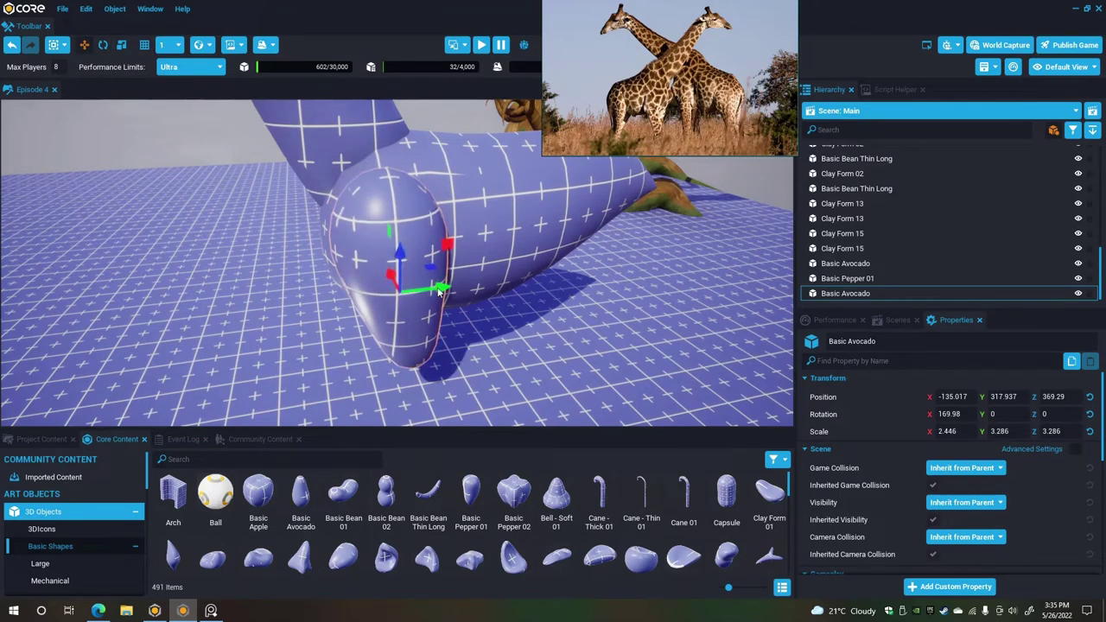
Shift the shoulder avocado against the front of the body to X -106.917 and Y 339.681.
drag(439, 289, 459, 295)
right_drag(545, 242, 670, 265)
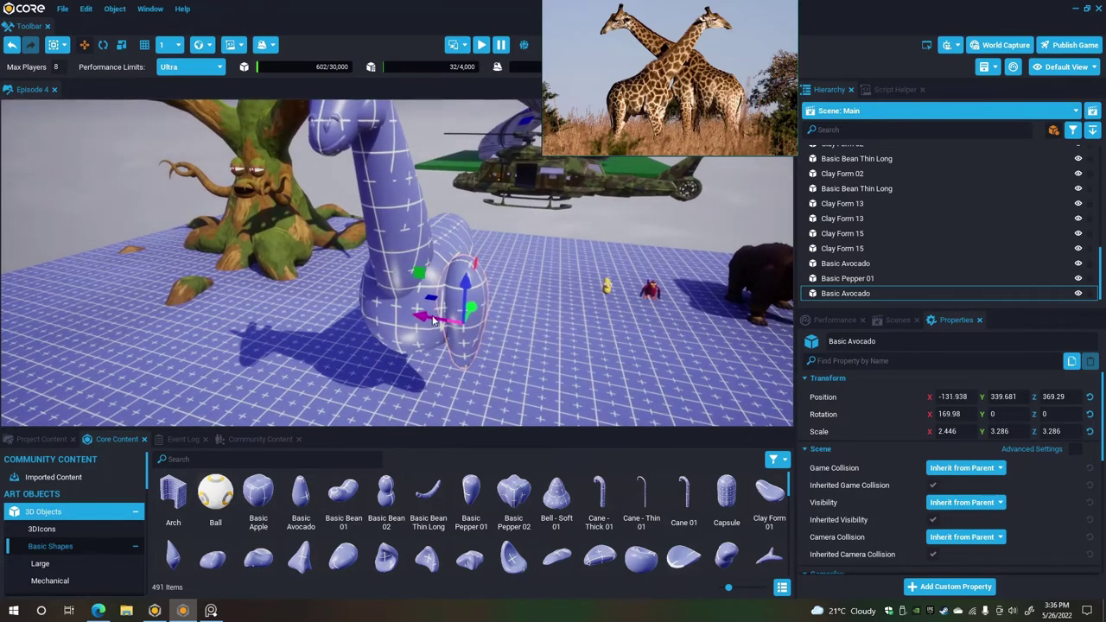
drag(433, 320, 424, 318)
right_drag(424, 318, 533, 321)
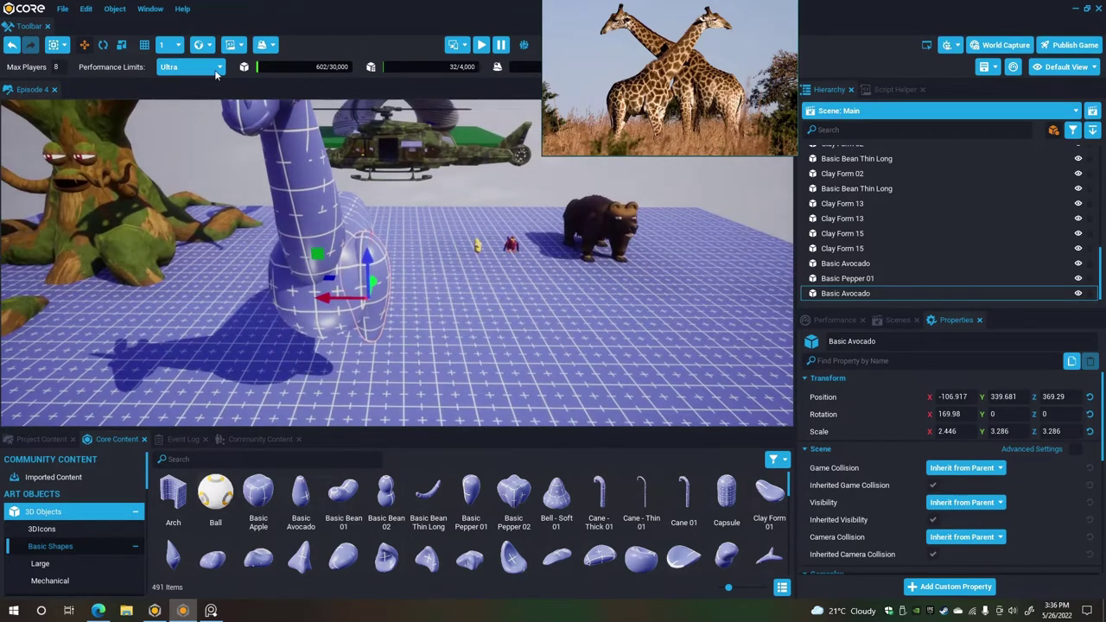
Tilt the shoulder avocado to a rotation of X 166.967, Y -5.374 and Z 0.282 so it follows the body.
click(104, 44)
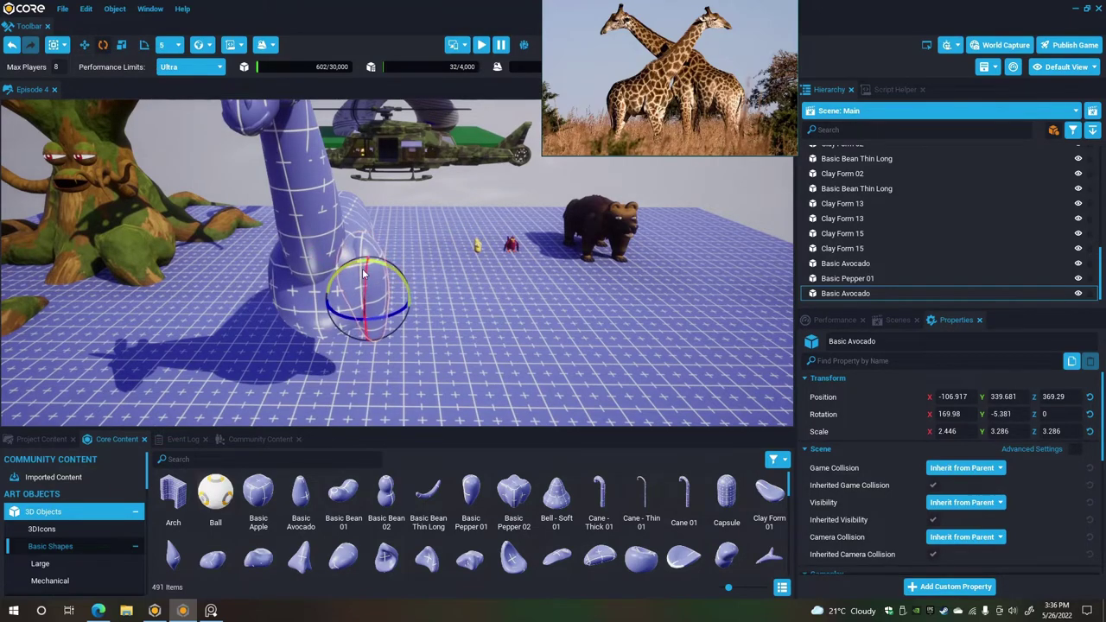
right_drag(365, 277, 194, 262)
key(d)
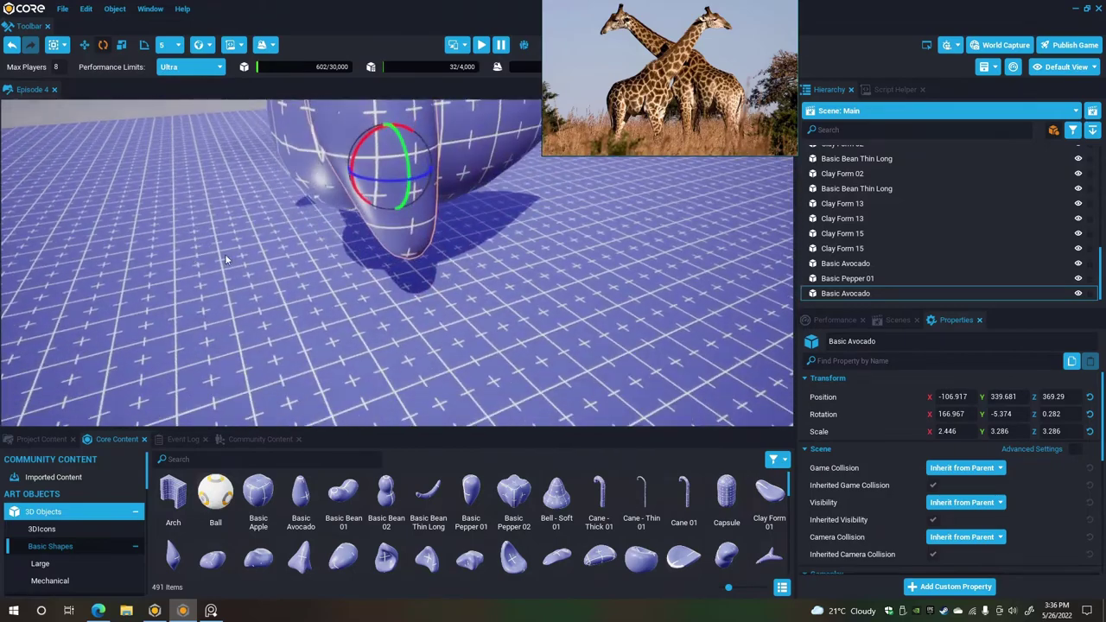
click(261, 248)
right_drag(419, 247, 402, 306)
click(402, 306)
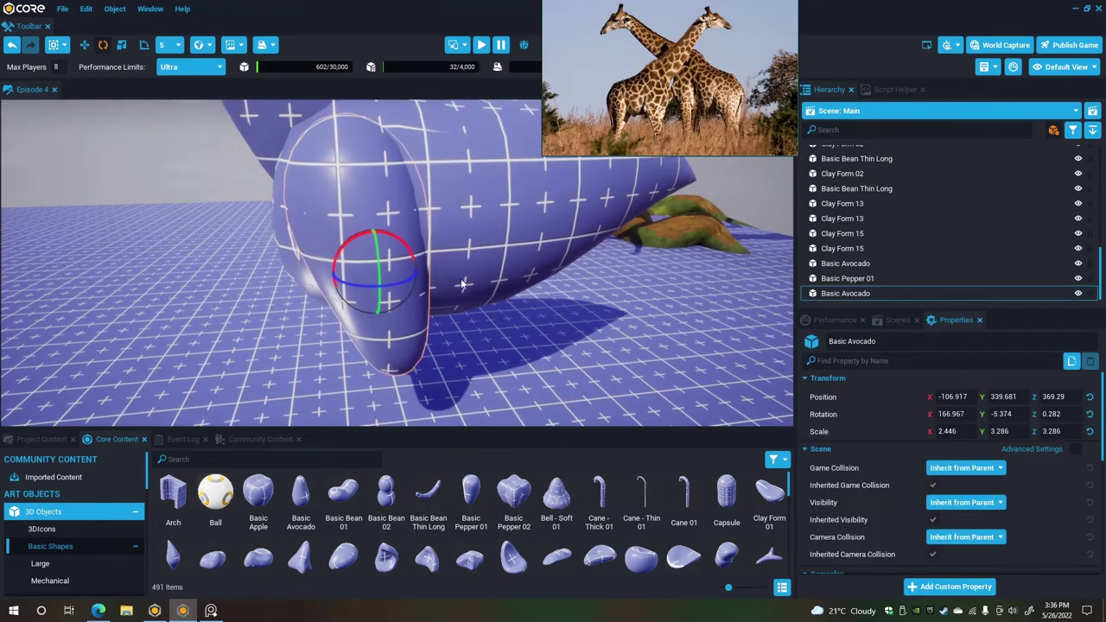
Duplicate the shoulder avocado and shrink the copy uniformly to a scale of 1.45, 1.947, 1.947.
key(ctrl+w)
click(122, 46)
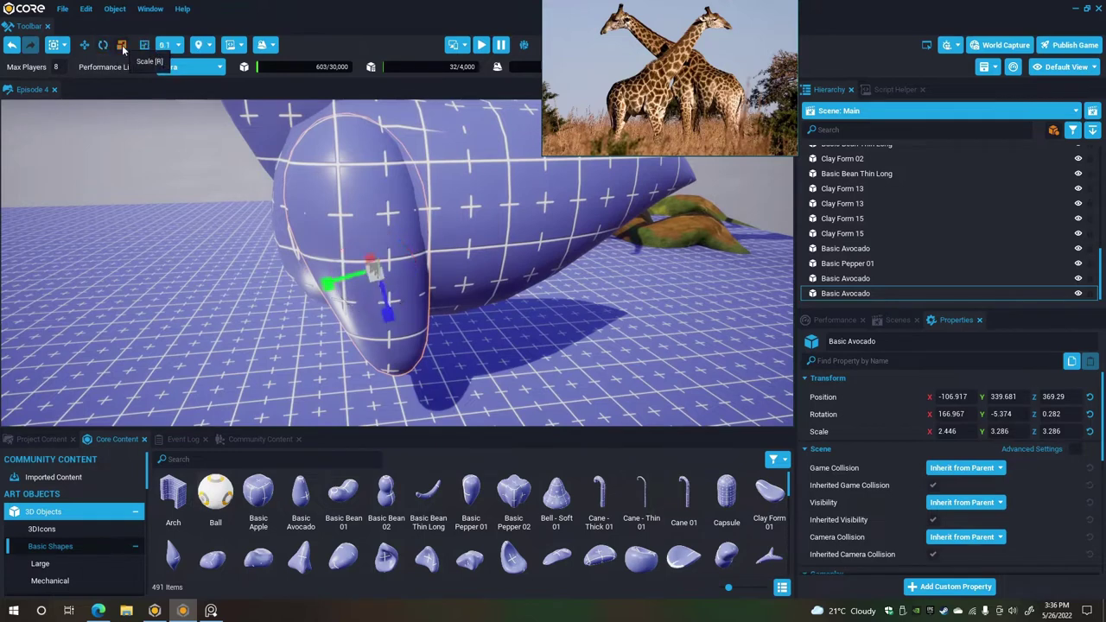
drag(387, 288, 343, 274)
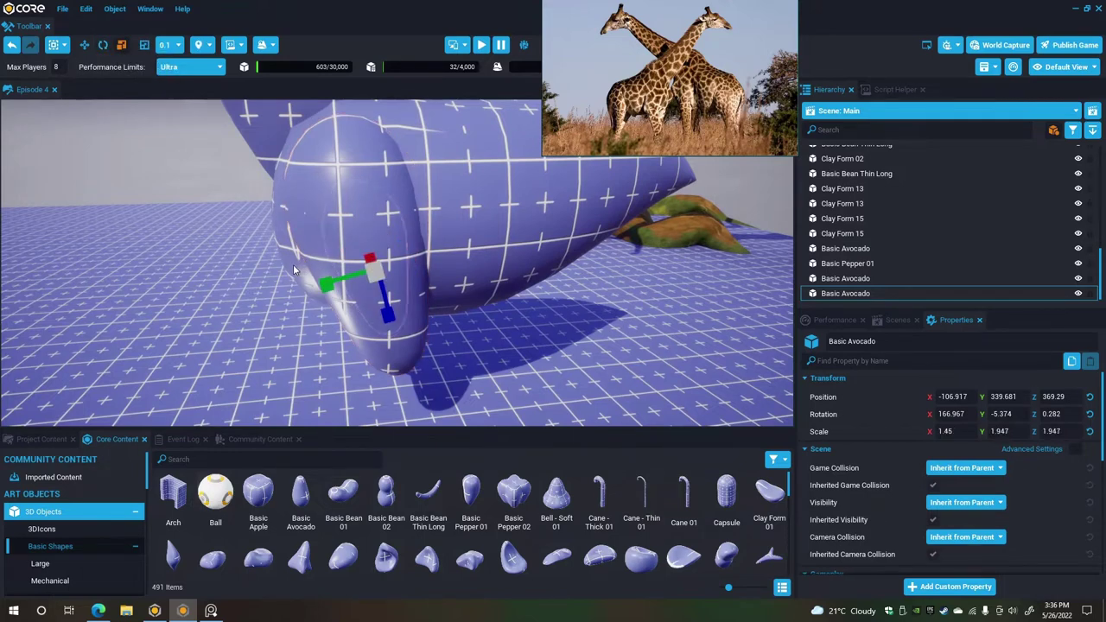
Rotate the smaller avocado to X -158.419 and place it below the shoulder at X -125.339, Z 215.967.
click(102, 46)
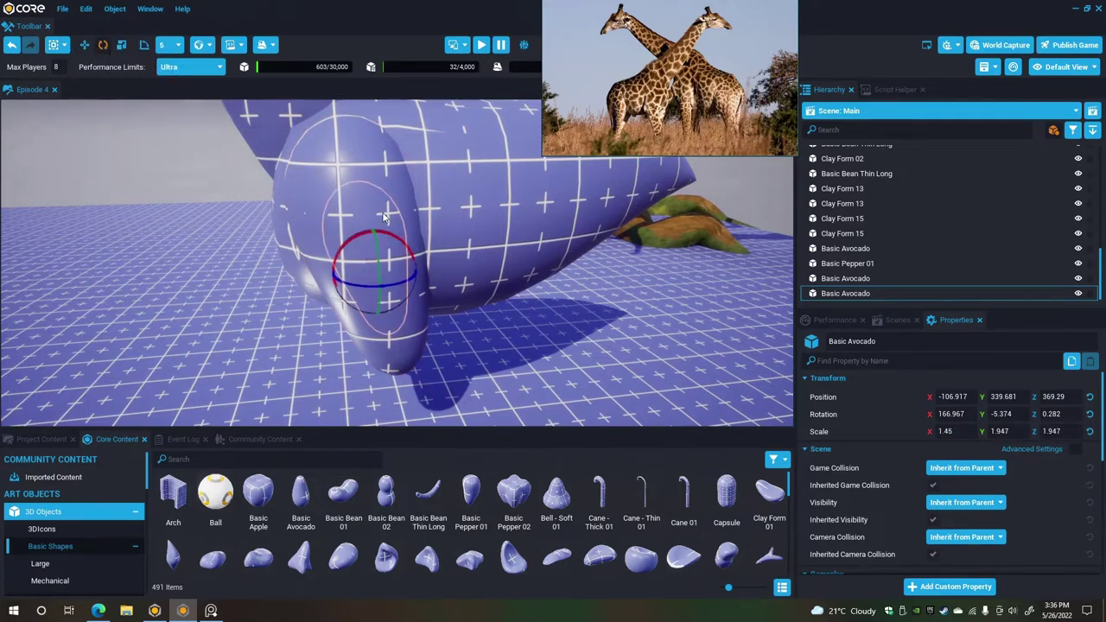
drag(413, 279, 421, 354)
click(83, 45)
right_drag(398, 354, 178, 349)
right_drag(536, 351, 371, 350)
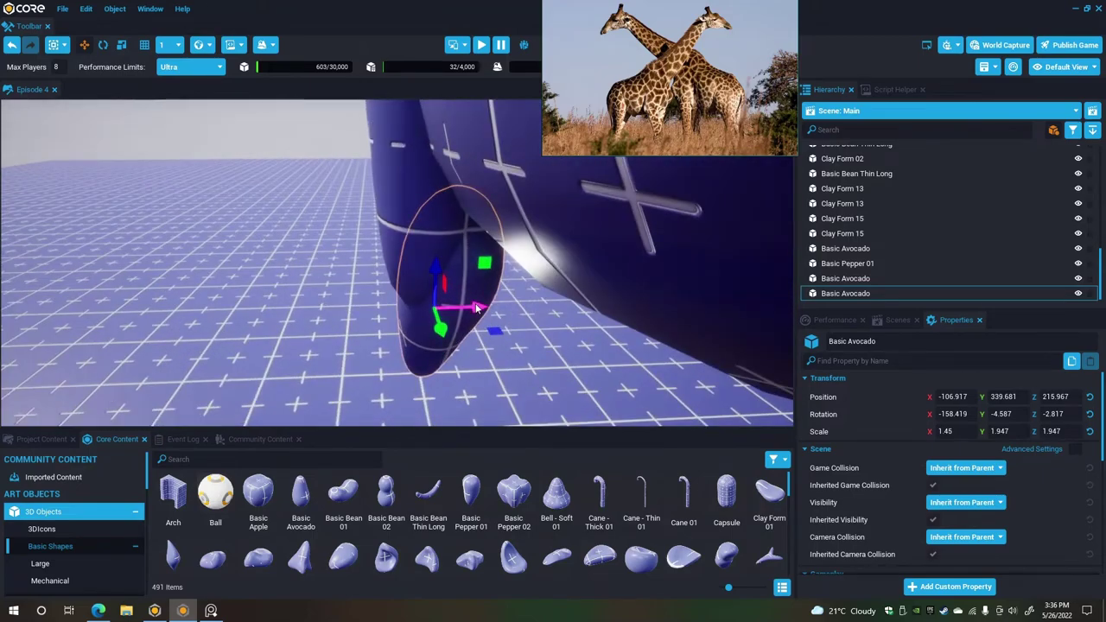
drag(477, 309, 449, 292)
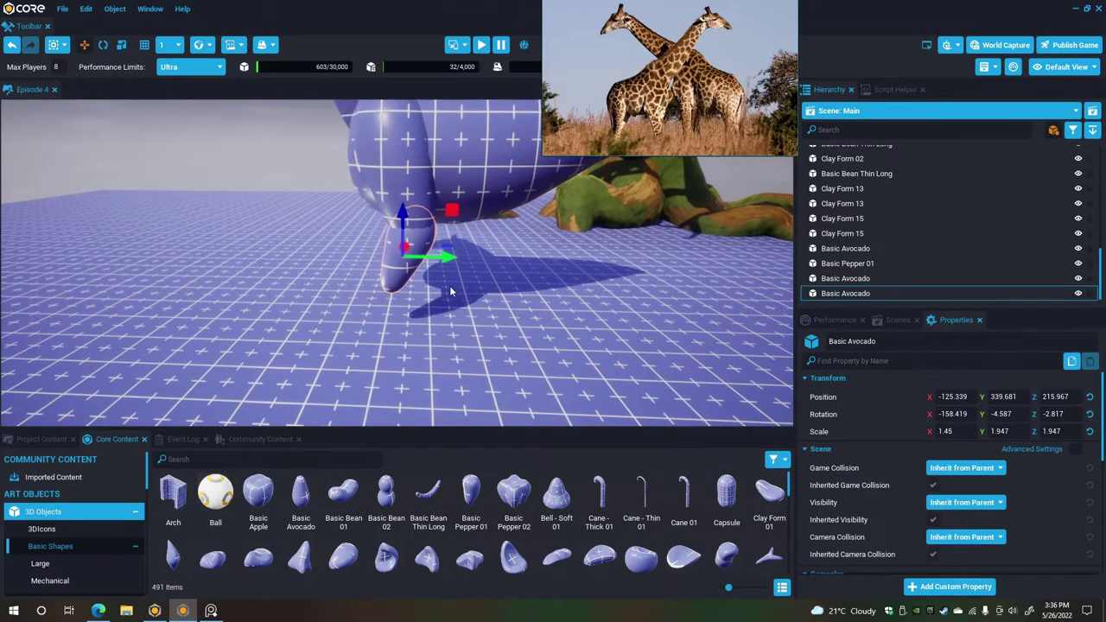
Lengthen the upper leg avocado below the shoulder to a Z scale of 2.401.
scroll(450, 292, up, 4)
click(123, 46)
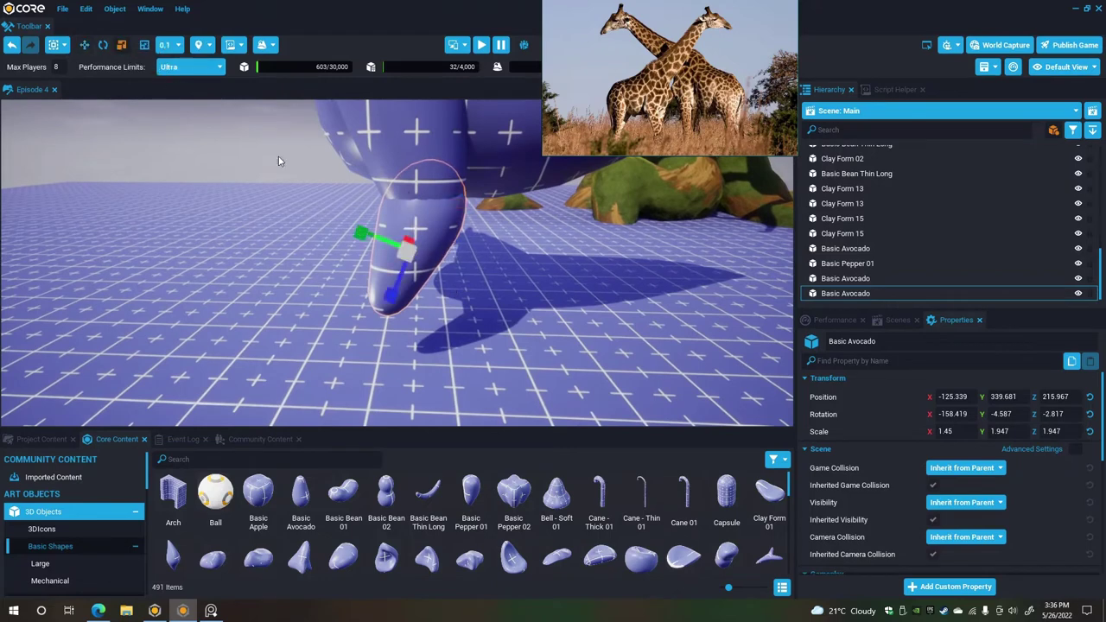
drag(388, 298, 386, 305)
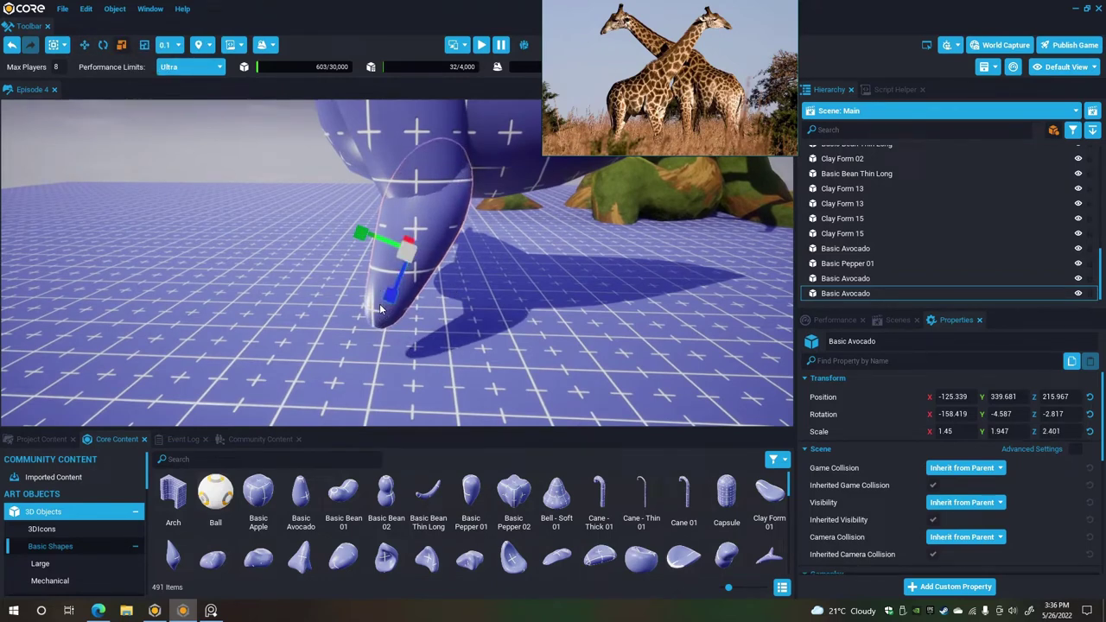
Reposition the upper leg avocado to X -118.225, Y 334.91, Z 198.355 and adjust its rotation to -158.723, 1.601, -2.809.
click(85, 46)
drag(405, 222, 407, 238)
drag(450, 271, 446, 271)
key(d)
right_drag(482, 259, 361, 309)
drag(361, 299, 358, 300)
right_drag(358, 299, 441, 278)
click(104, 46)
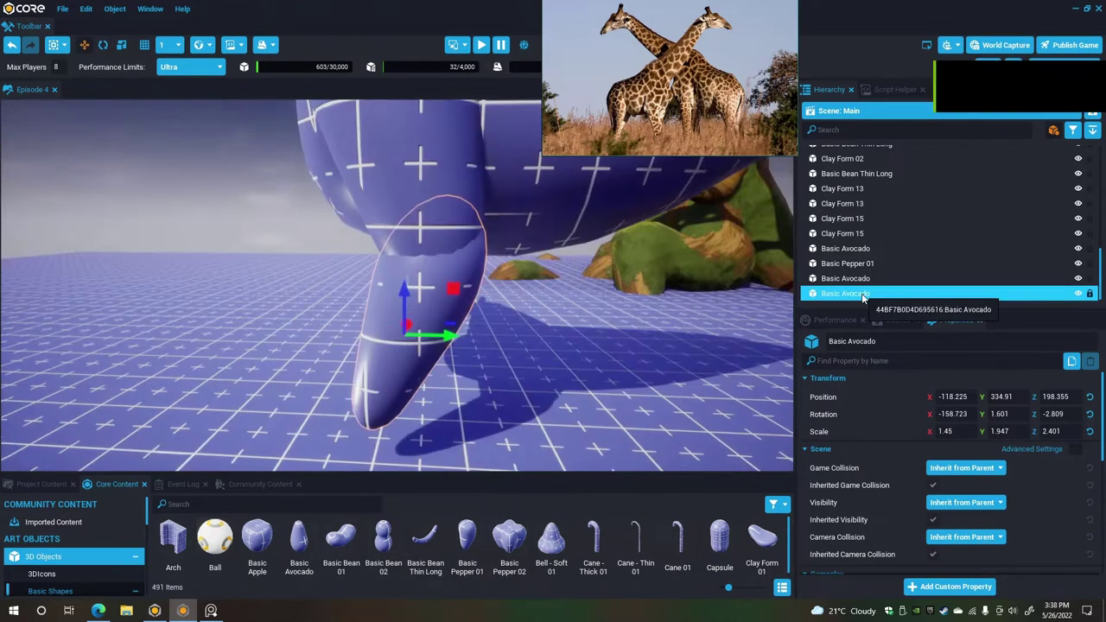
click(864, 293)
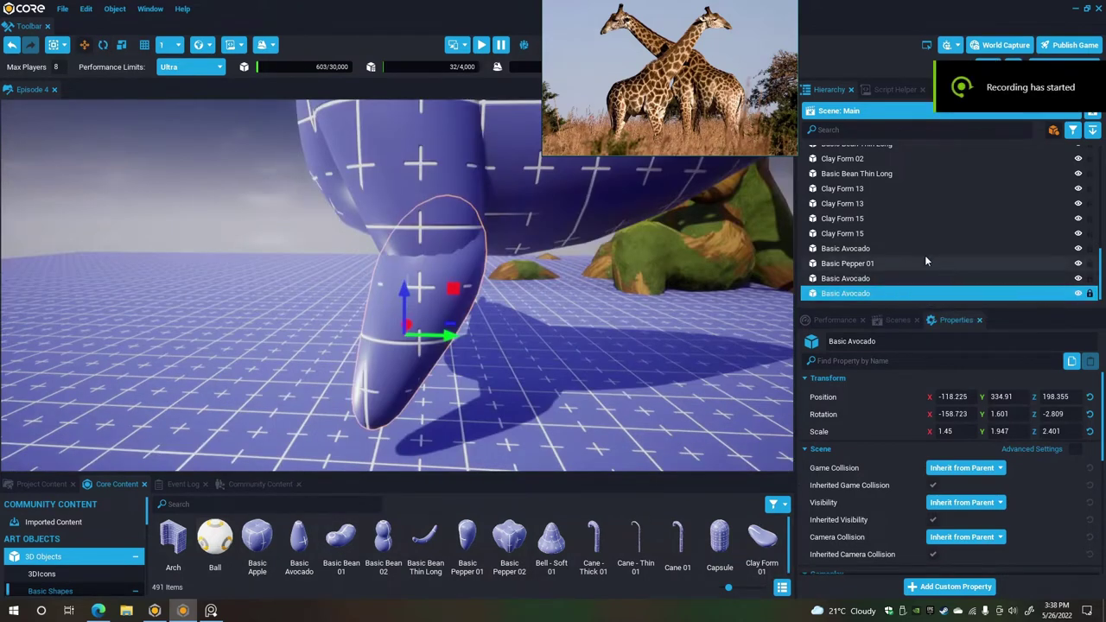
click(121, 45)
click(177, 45)
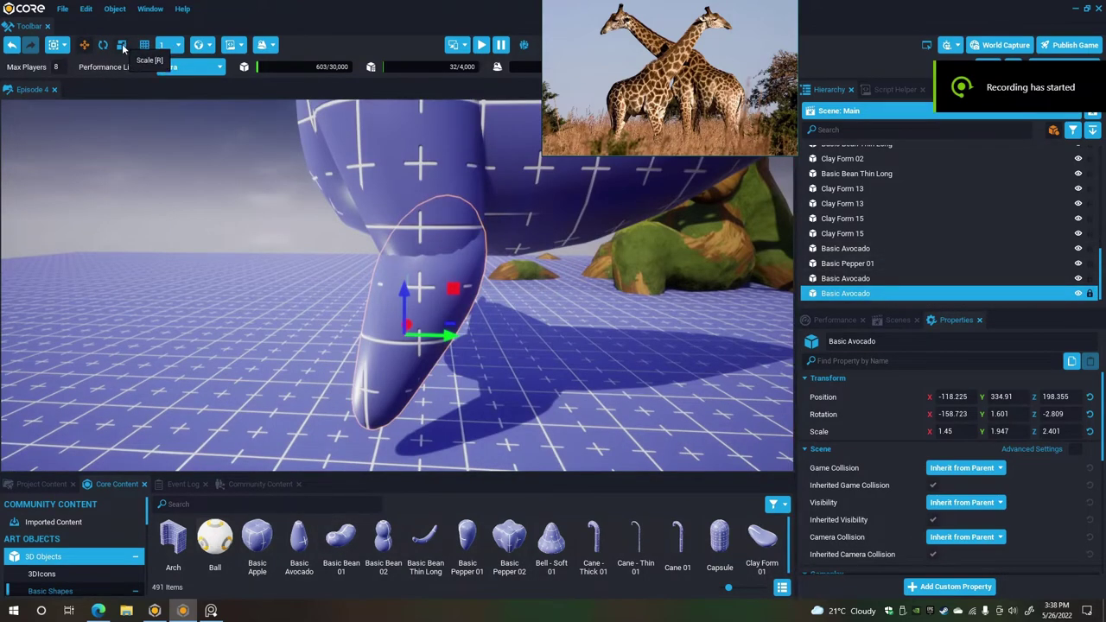
click(164, 69)
drag(414, 339, 322, 306)
key(ctrl+z)
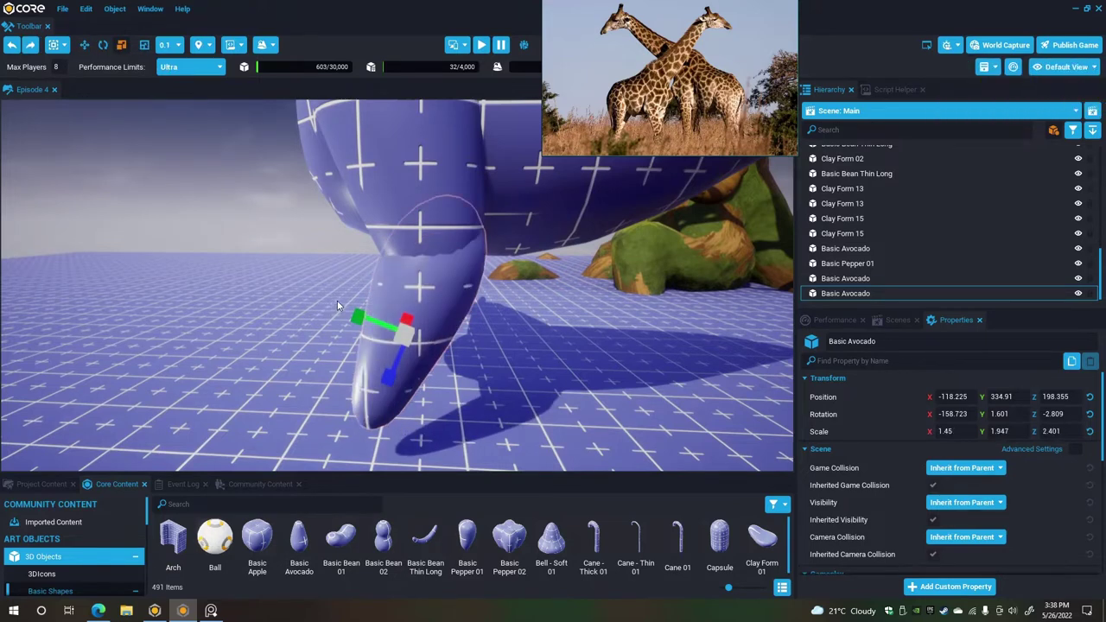
Duplicate the upper leg avocado and shrink the copy uniformly to a scale of 0.842, 1.132, 1.04.
click(861, 294)
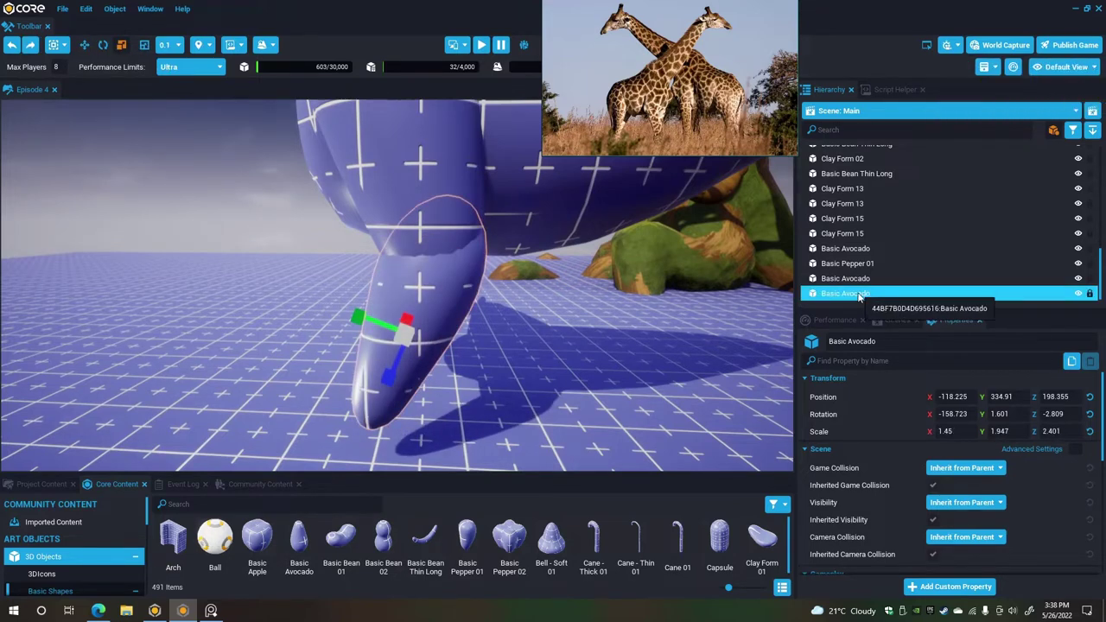
key(ctrl+w)
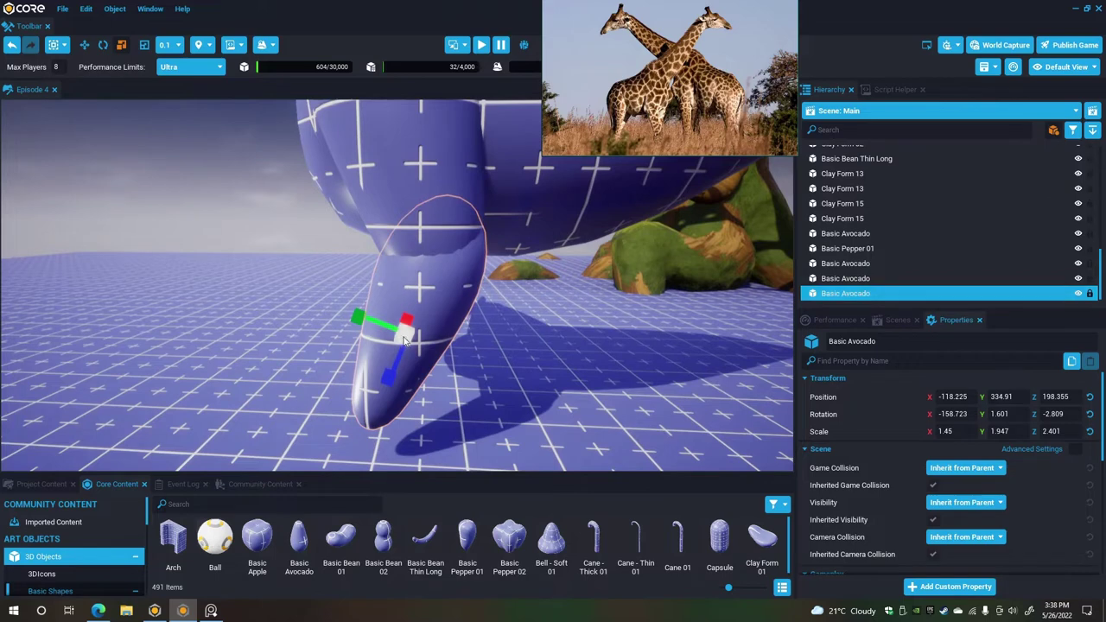
drag(403, 340, 356, 333)
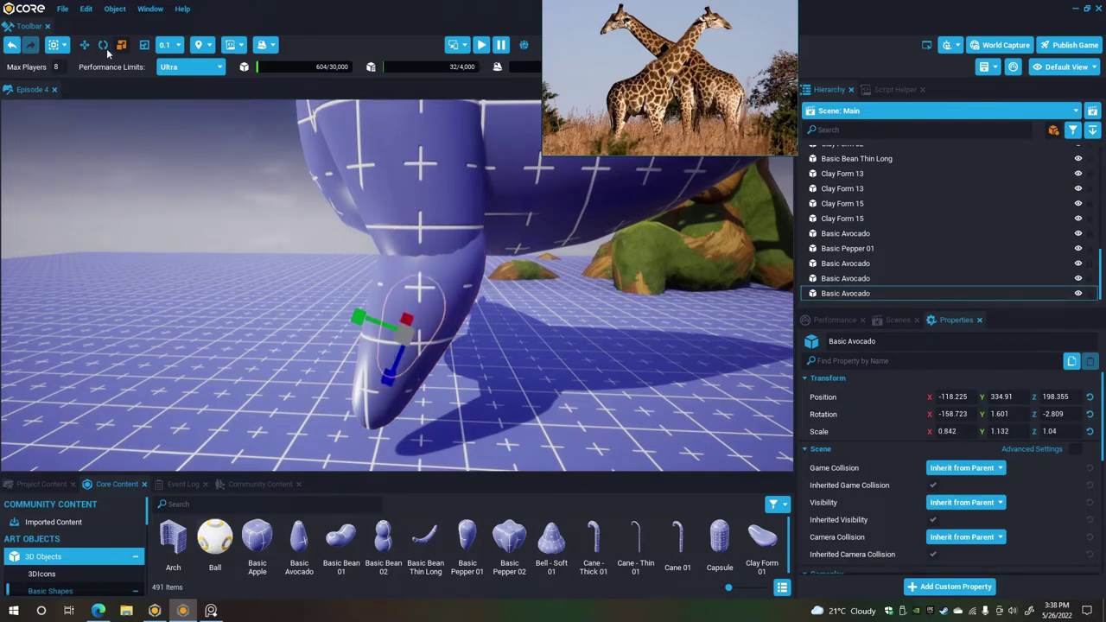
Rotate the small avocado to X 176.977 and lower it to the leg's lower end at Y 313.443, Z 96.376.
click(103, 46)
drag(432, 311, 643, 411)
click(84, 45)
alt+drag(363, 402, 77, 380)
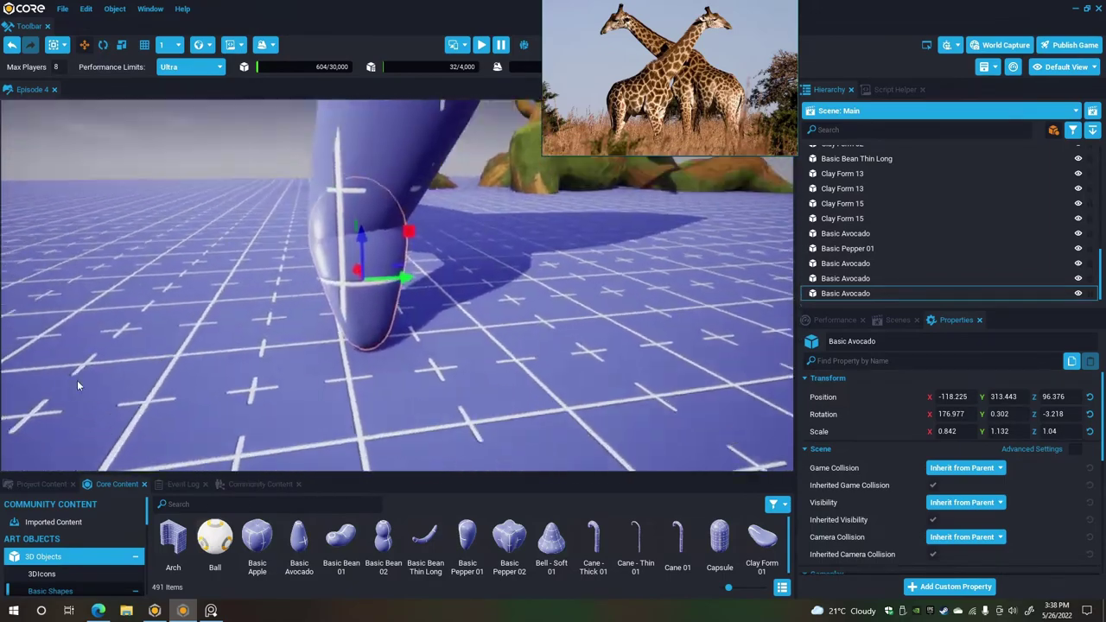
right_drag(77, 381, 77, 375)
Tilt the lower leg avocado to an X rotation of -175.868 and align it with the upper leg at Y 309.798.
click(103, 46)
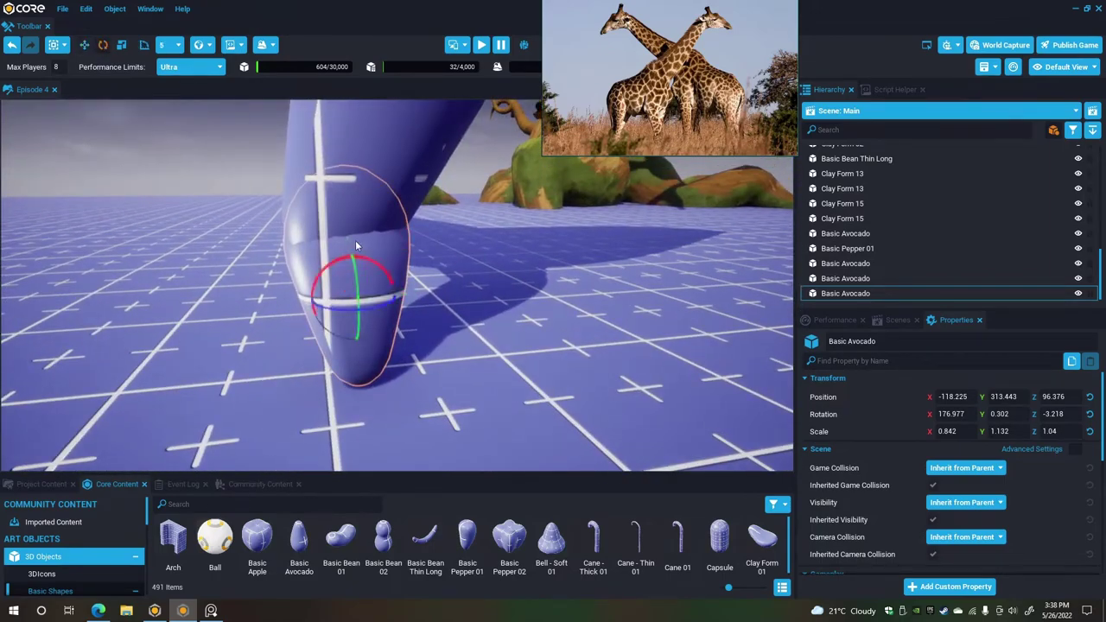
drag(366, 266, 385, 311)
key(w)
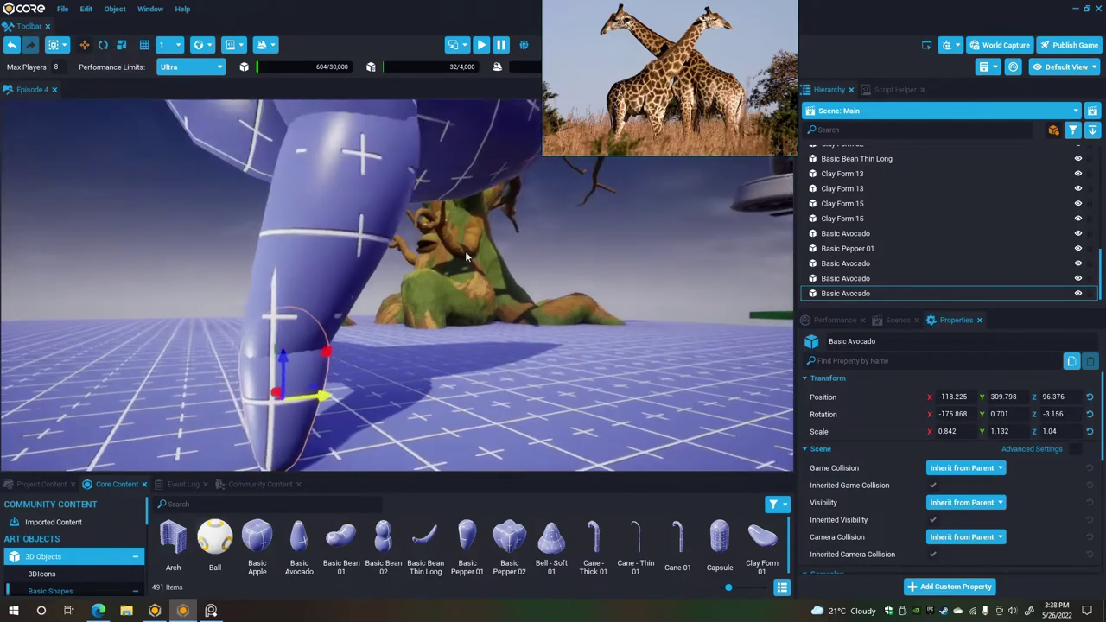
scroll(466, 251, down, 2)
right_drag(467, 249, 404, 326)
key(w)
key(e)
key(s)
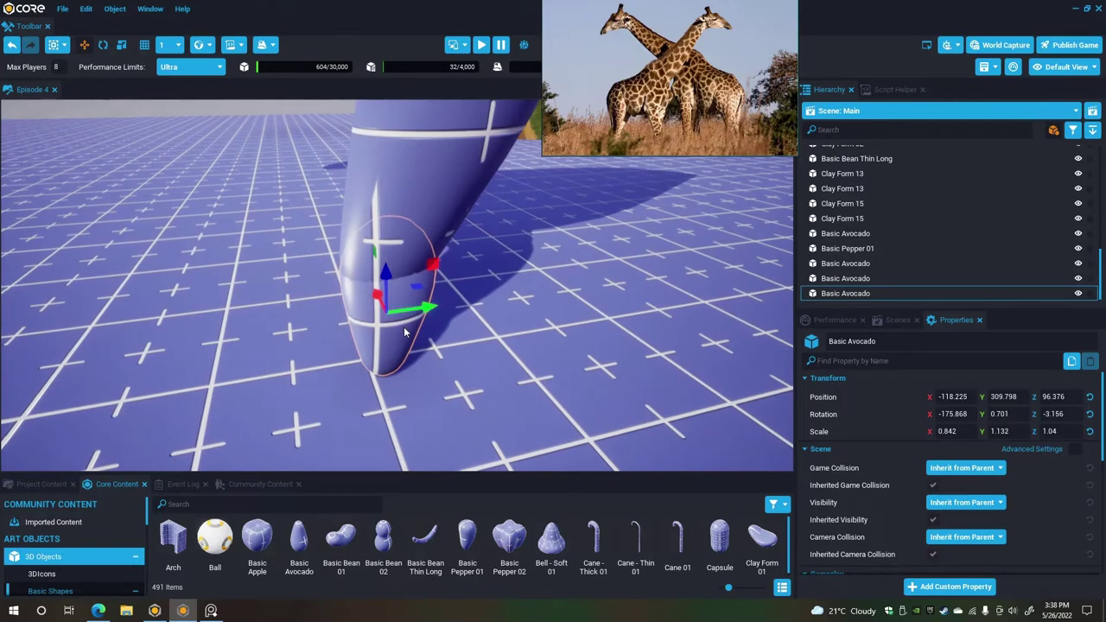
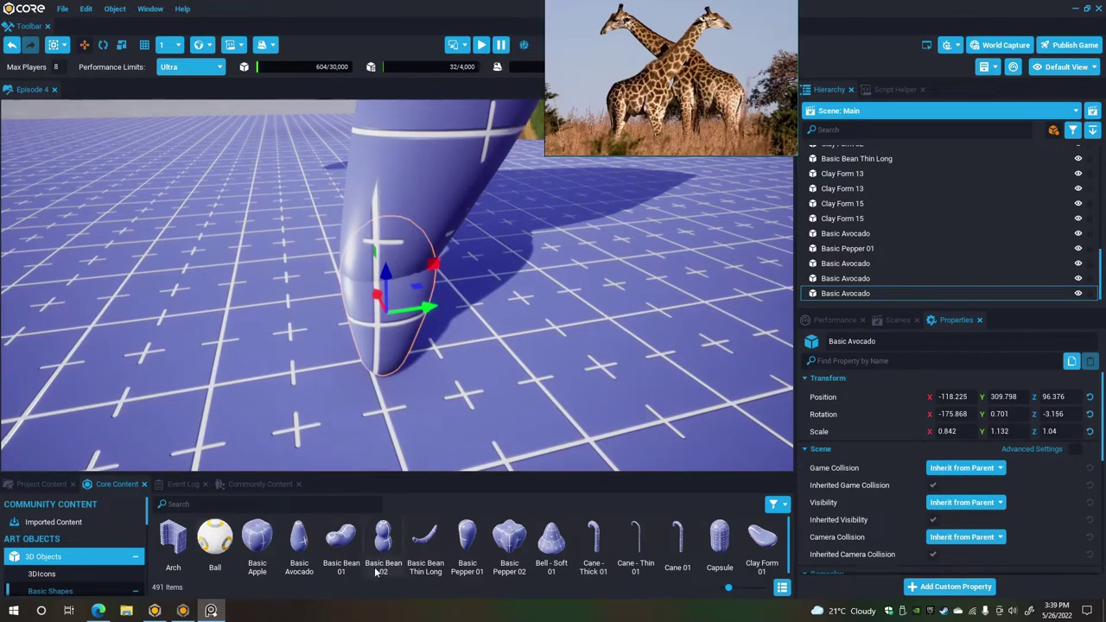
Add a Clay Form 06 shape on the ground beside the lower end of the leg as the foot.
scroll(680, 546, down, 1)
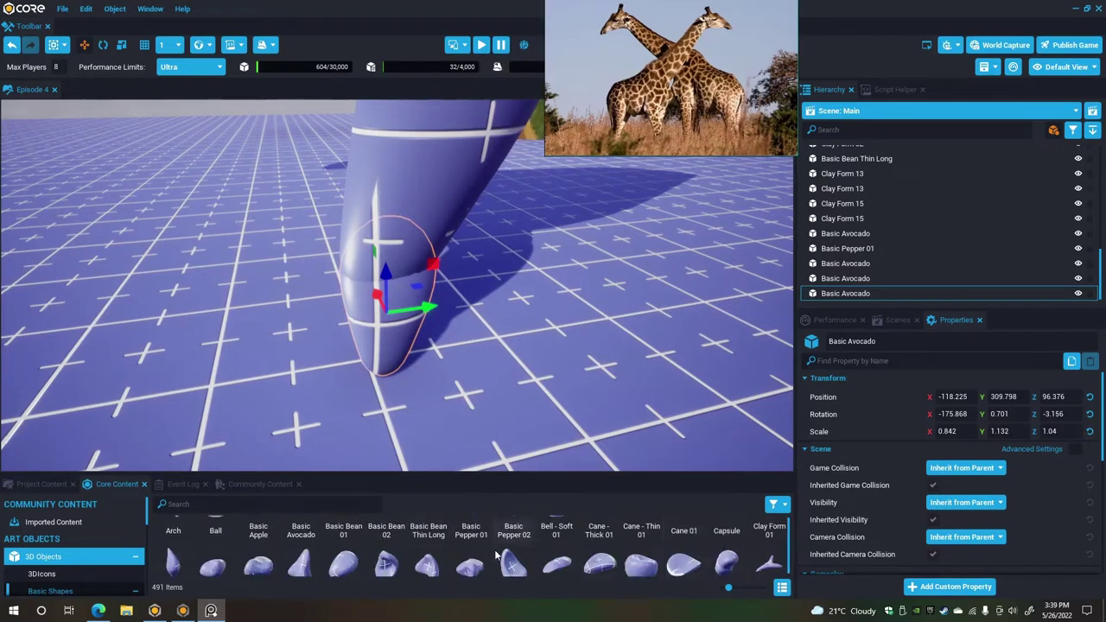
drag(547, 476, 545, 309)
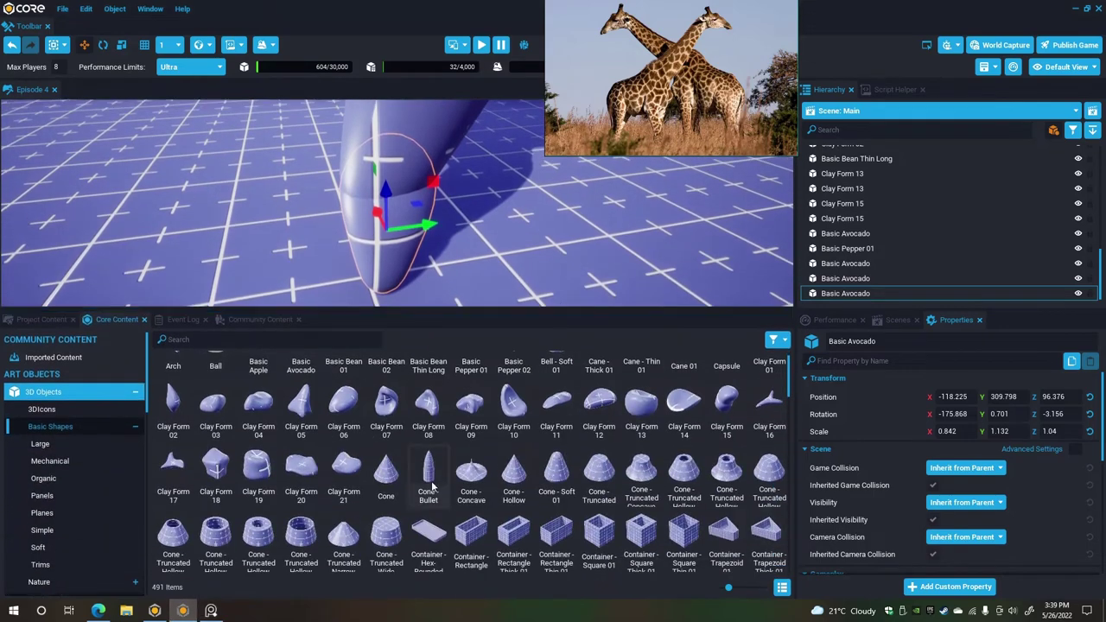
scroll(481, 501, up, 1)
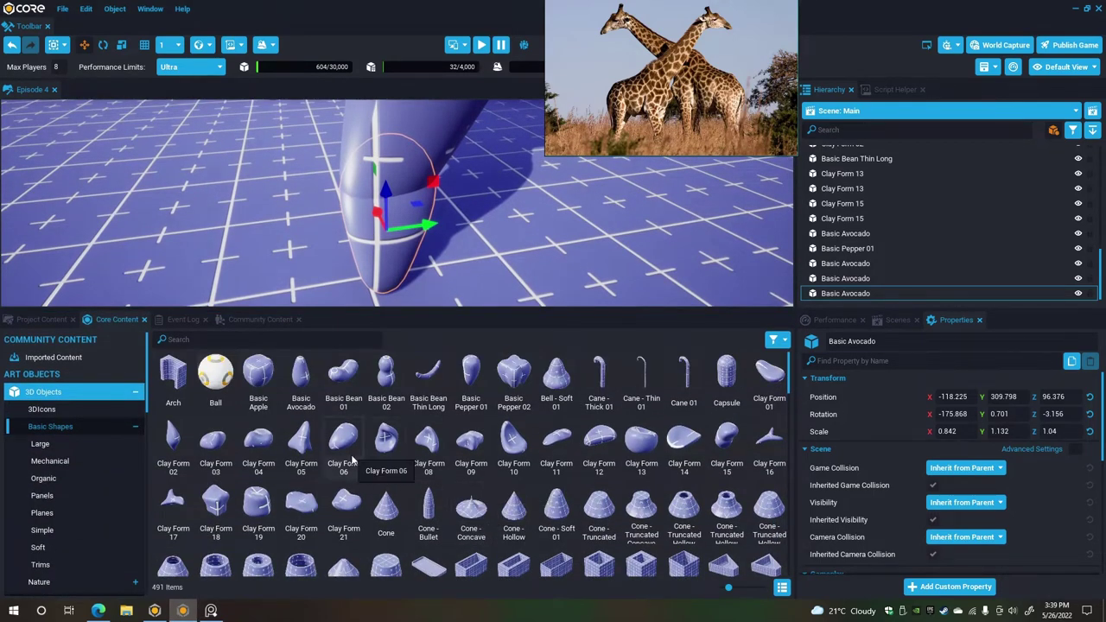
drag(348, 458, 293, 279)
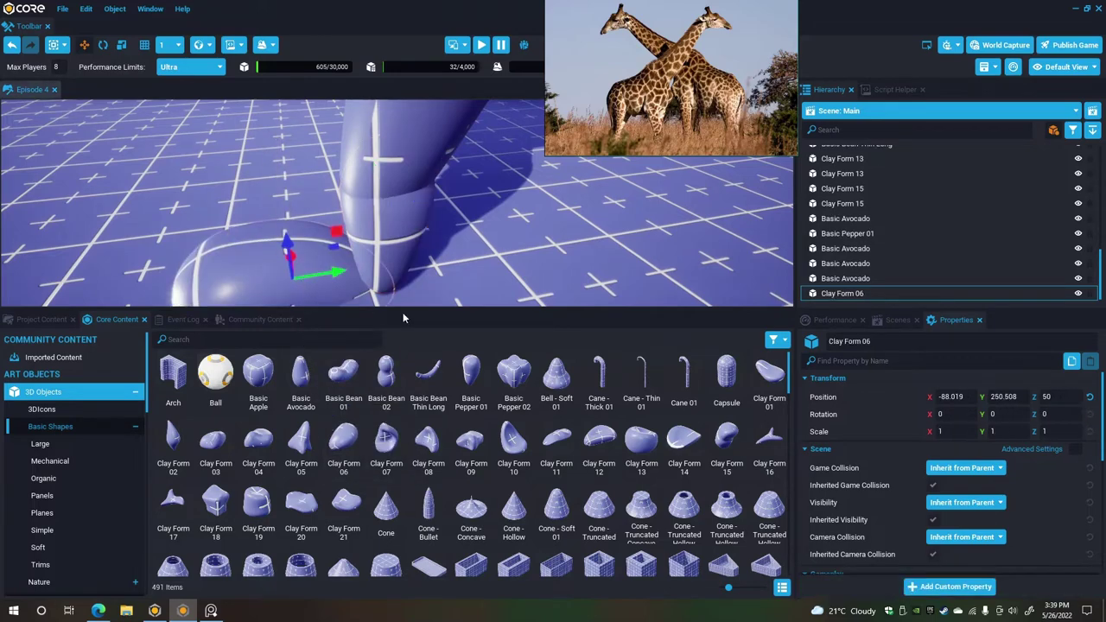
drag(415, 311, 438, 506)
key(a)
right_drag(300, 459, 531, 470)
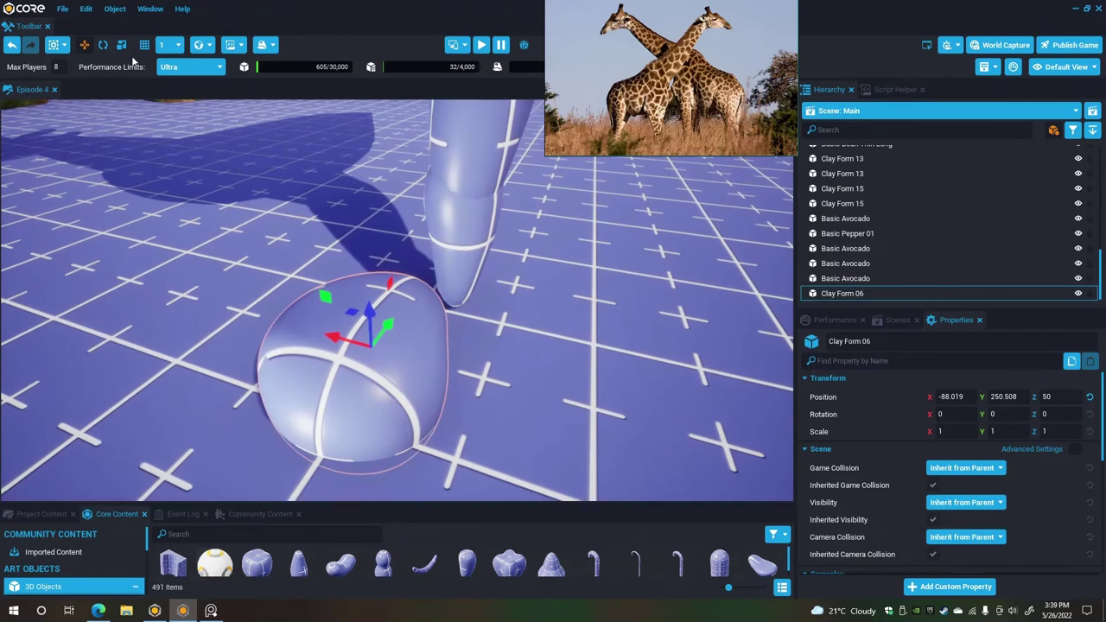
Shrink the foot's clay form uniformly to 0.613 and turn it around to a Z rotation of -179.205.
key(r)
drag(380, 349, 240, 268)
click(104, 48)
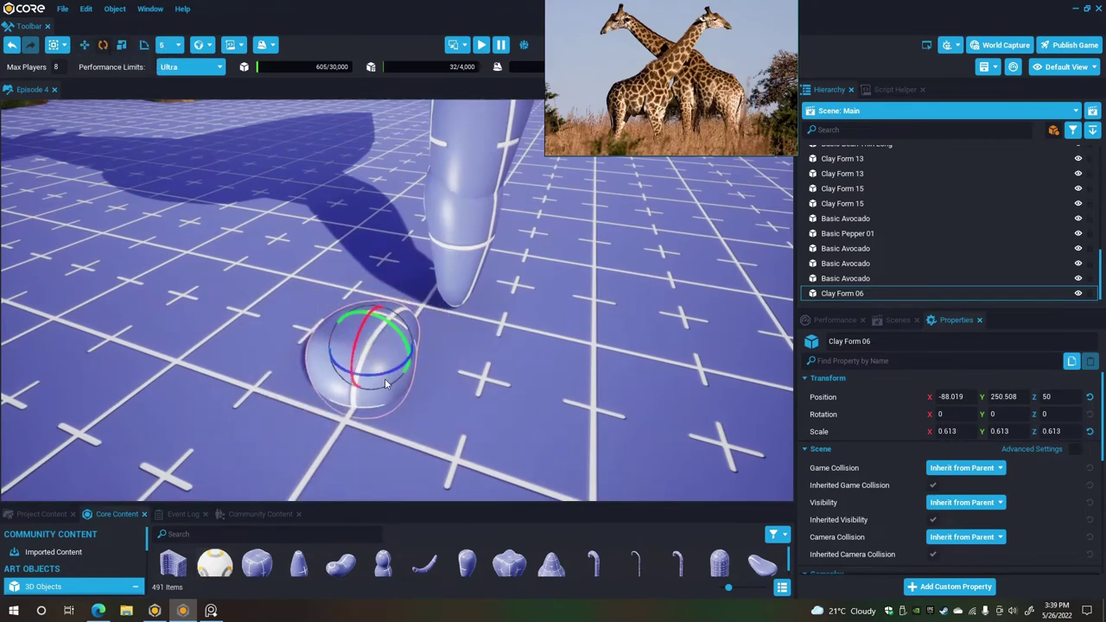
drag(384, 377, 232, 383)
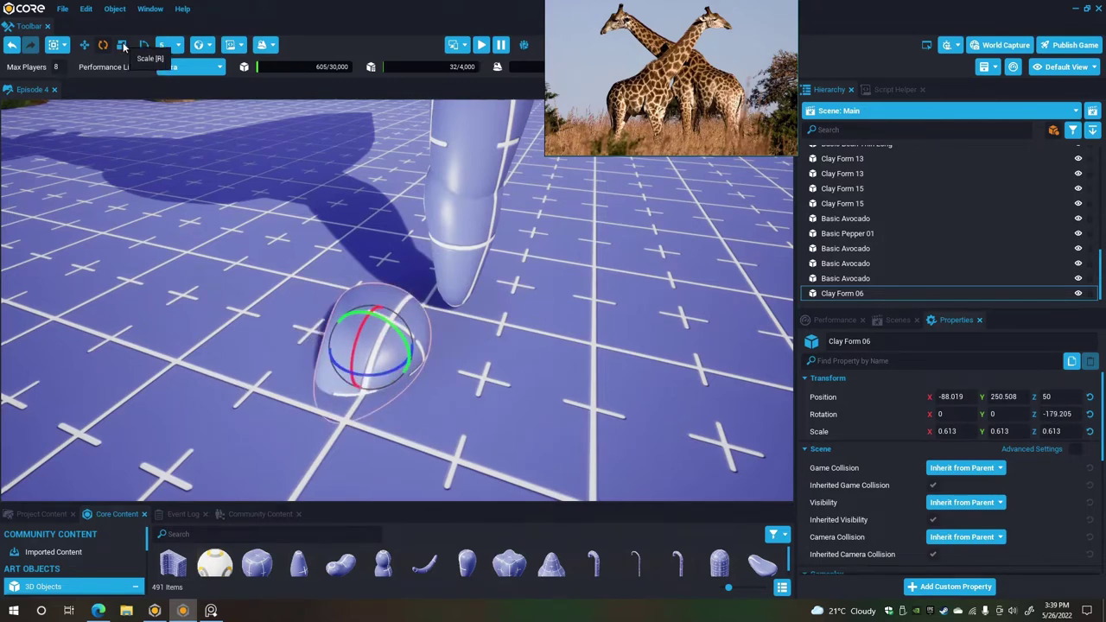
Flatten the foot's clay form to a Z scale of 0.276 and narrow it to an X scale of 0.515.
click(121, 45)
drag(372, 307, 361, 317)
drag(419, 369, 411, 366)
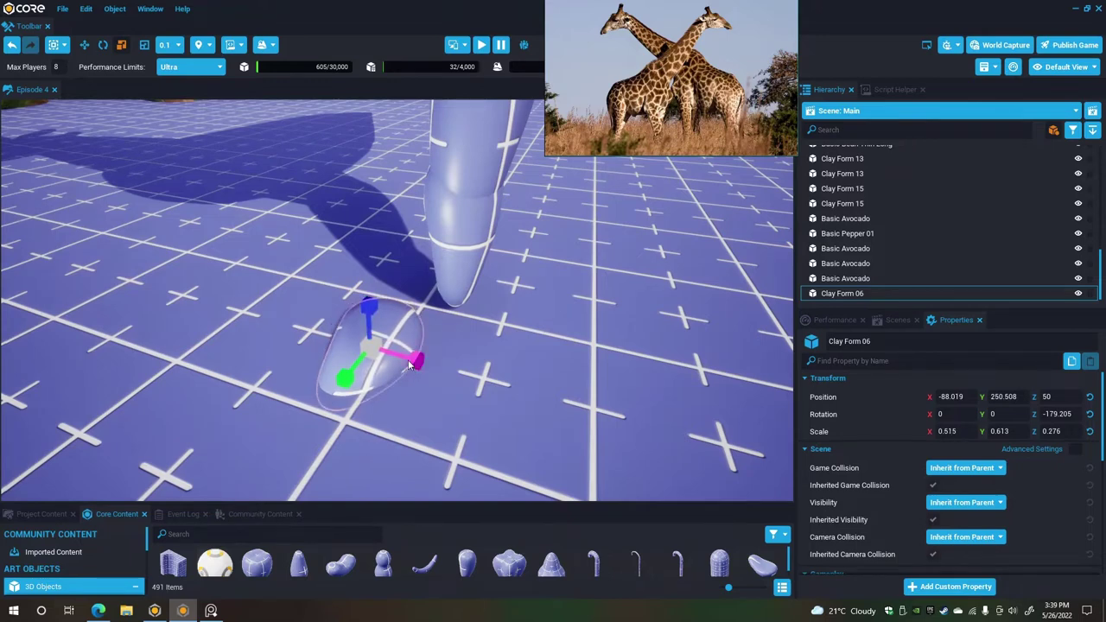
Move the foot's clay form under the lower leg and center it at X -125.354, Y 291.859.
click(84, 45)
drag(388, 325, 433, 321)
scroll(391, 322, up, 5)
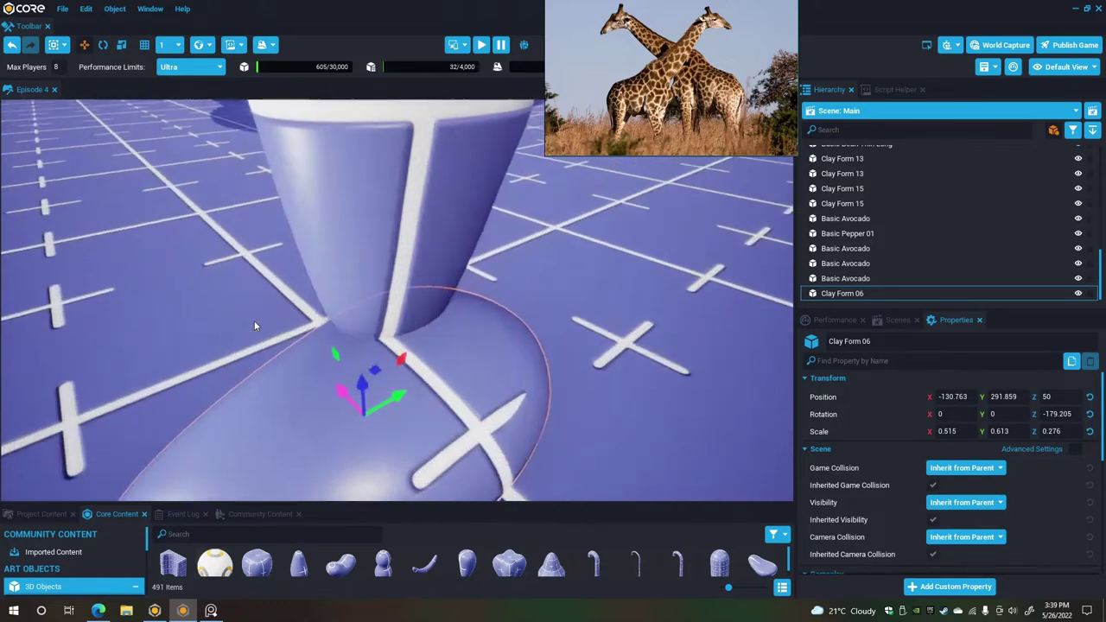
alt+drag(254, 326, 286, 361)
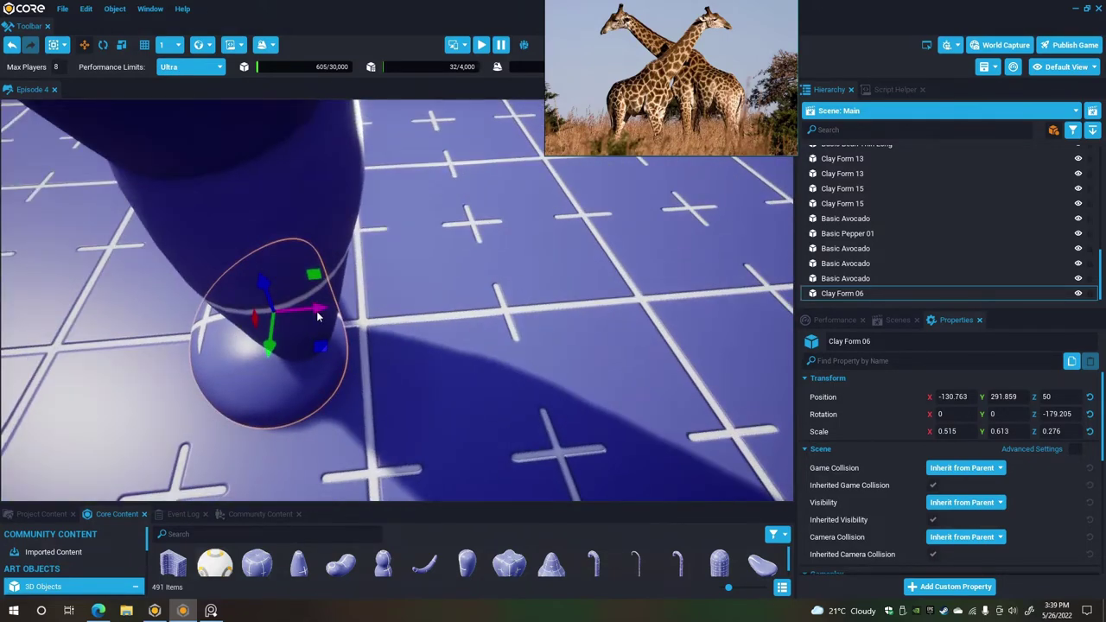
drag(317, 317, 333, 317)
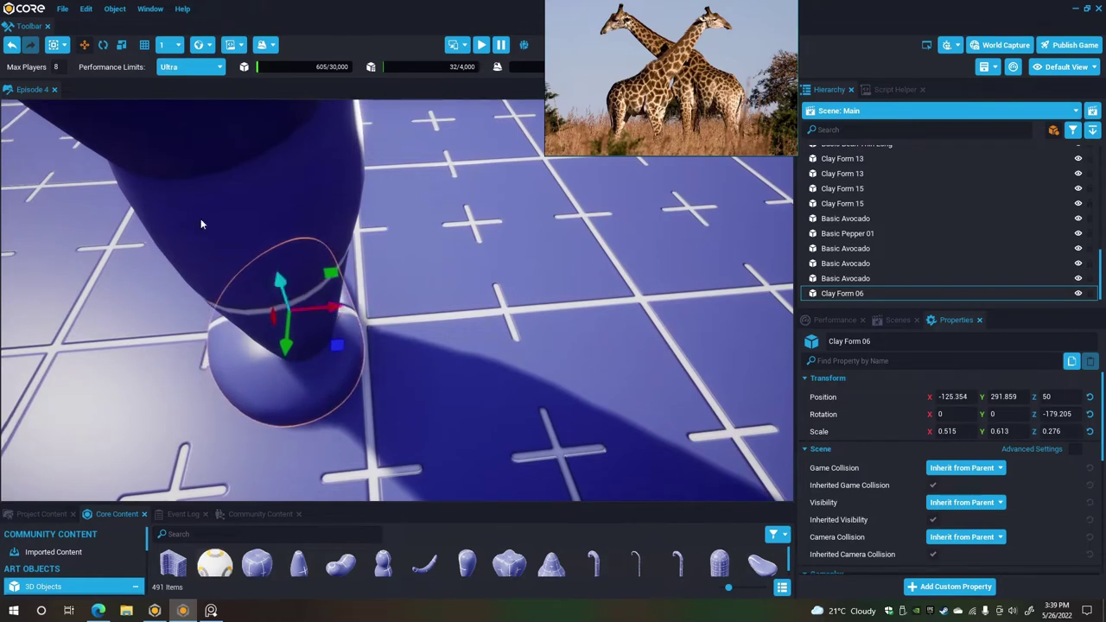
Rotate the foot's clay form to a Z rotation of 165.661 and shift it to X -128.389.
click(104, 46)
drag(270, 337, 277, 346)
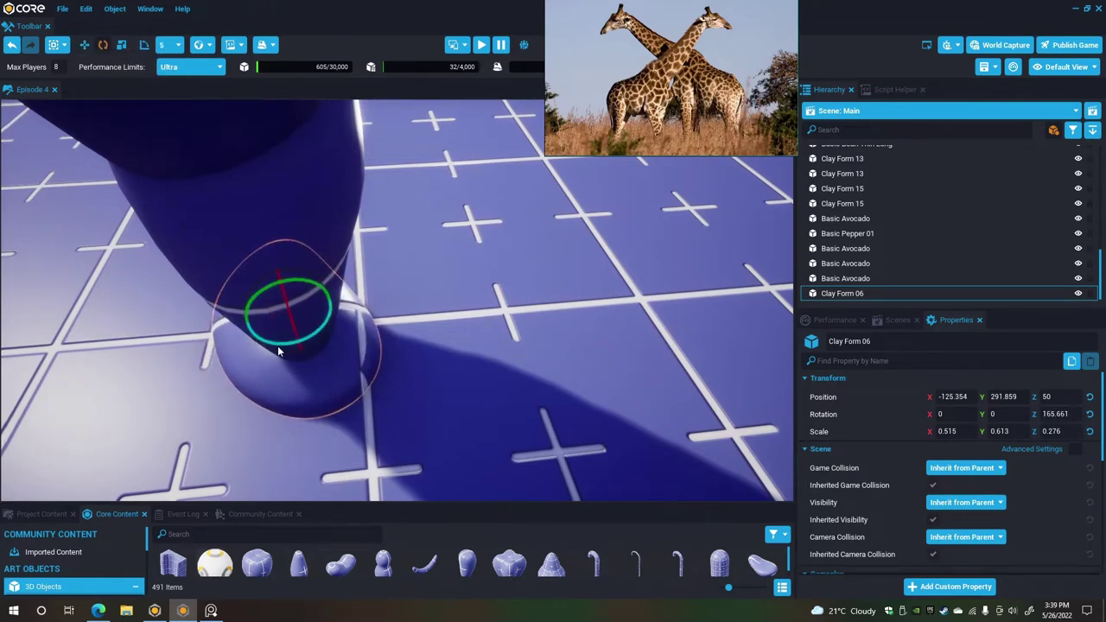
click(83, 45)
drag(335, 313, 327, 313)
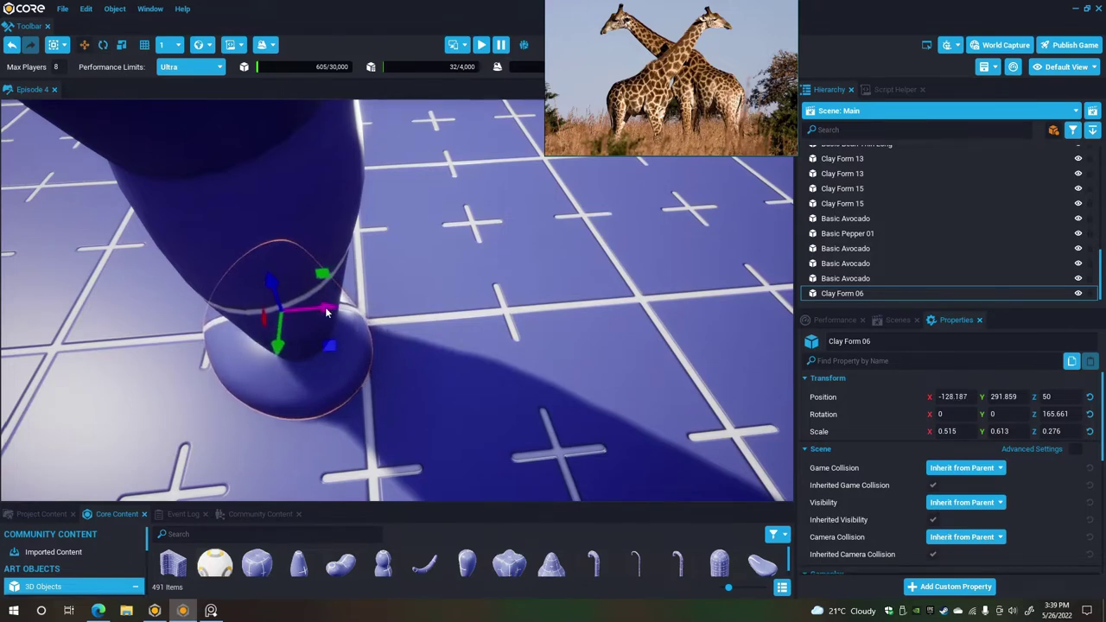
Duplicate the foot's clay form, mirror the copy across the world X-axis and place it beside the original at X -110.232.
click(854, 295)
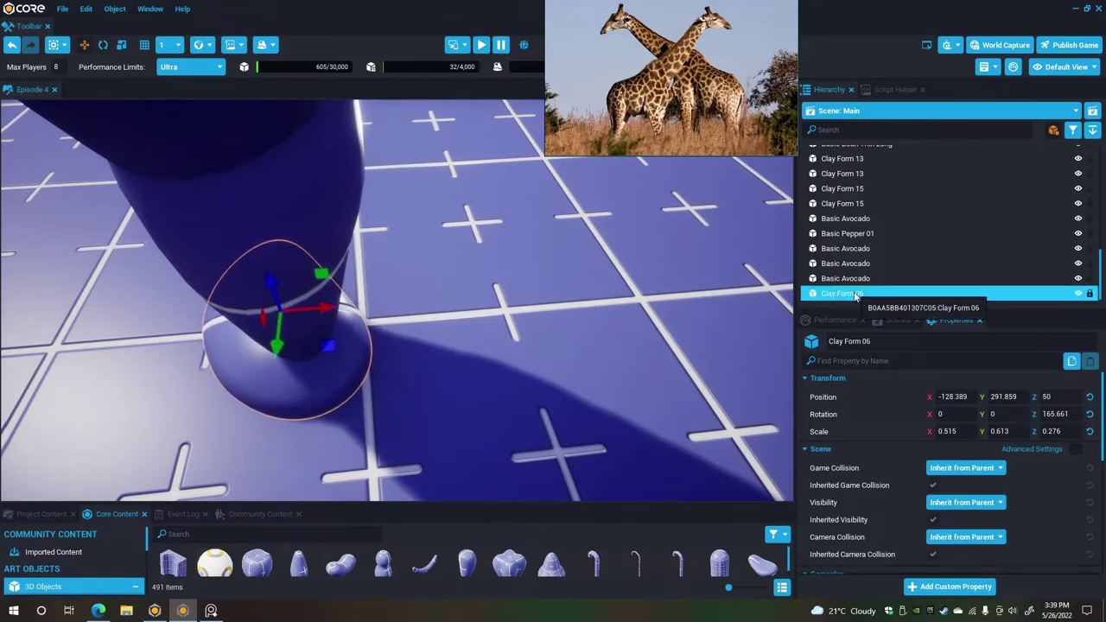
key(ctrl+w)
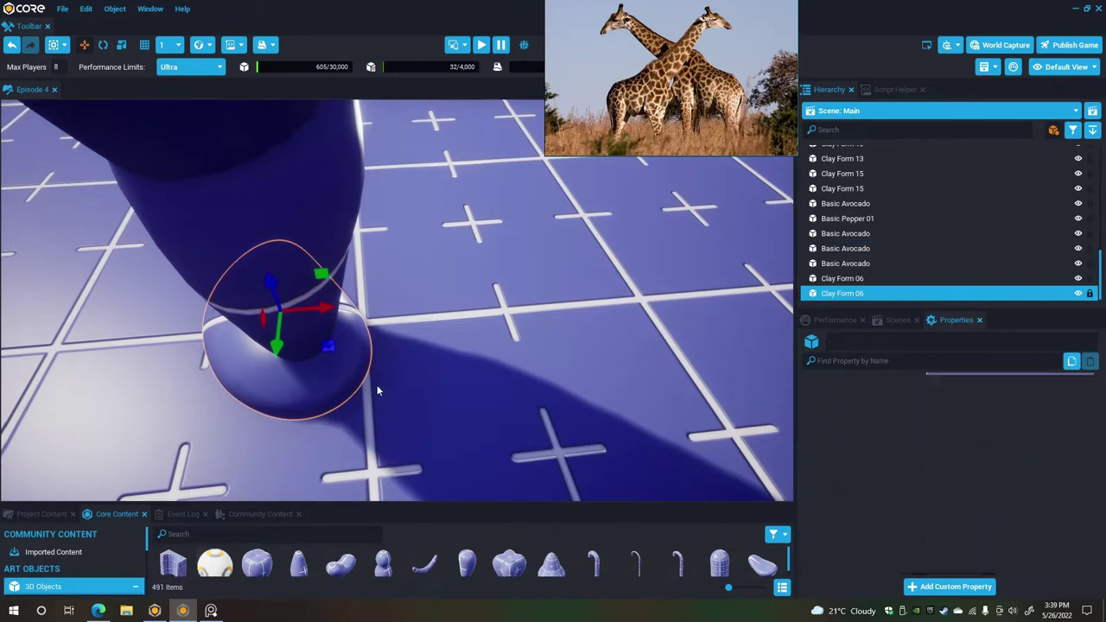
right_click(319, 390)
mouse_move(484, 499)
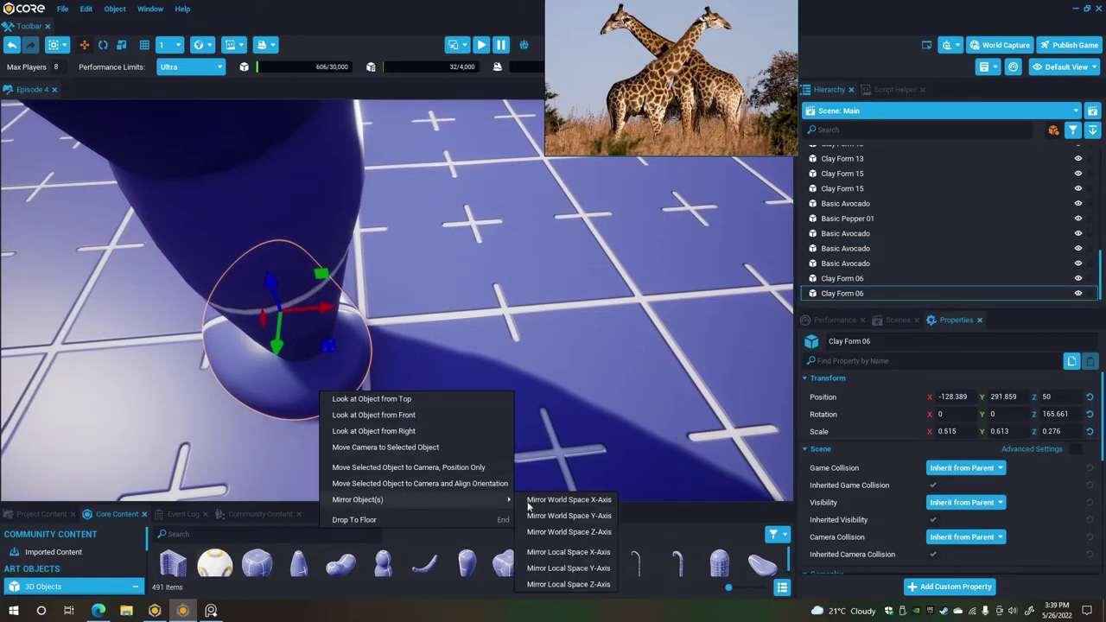
click(568, 500)
drag(323, 318, 373, 311)
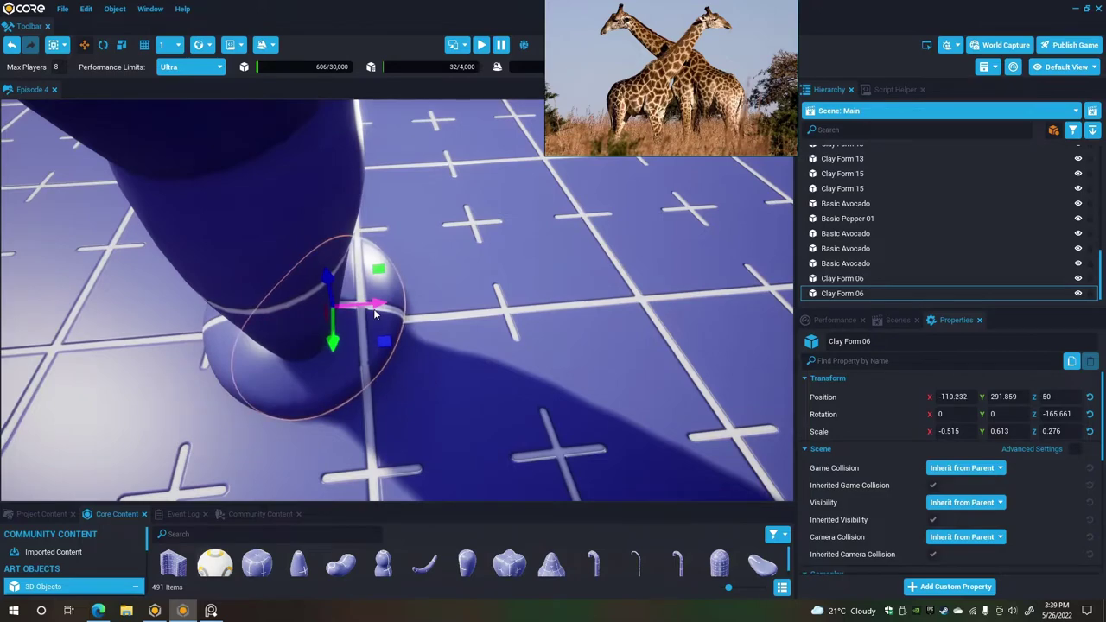
alt+drag(280, 363, 629, 321)
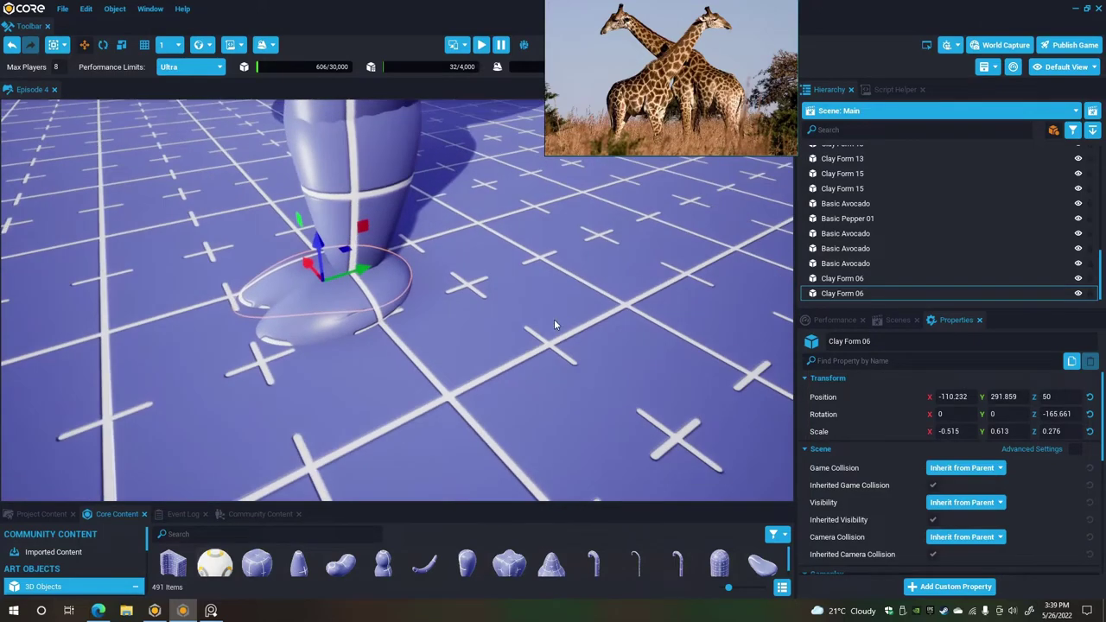
click(555, 324)
Add a Clay Form 19 shape over the foot at the lower end of the leg.
alt+drag(281, 336, 529, 338)
right_drag(529, 340, 282, 328)
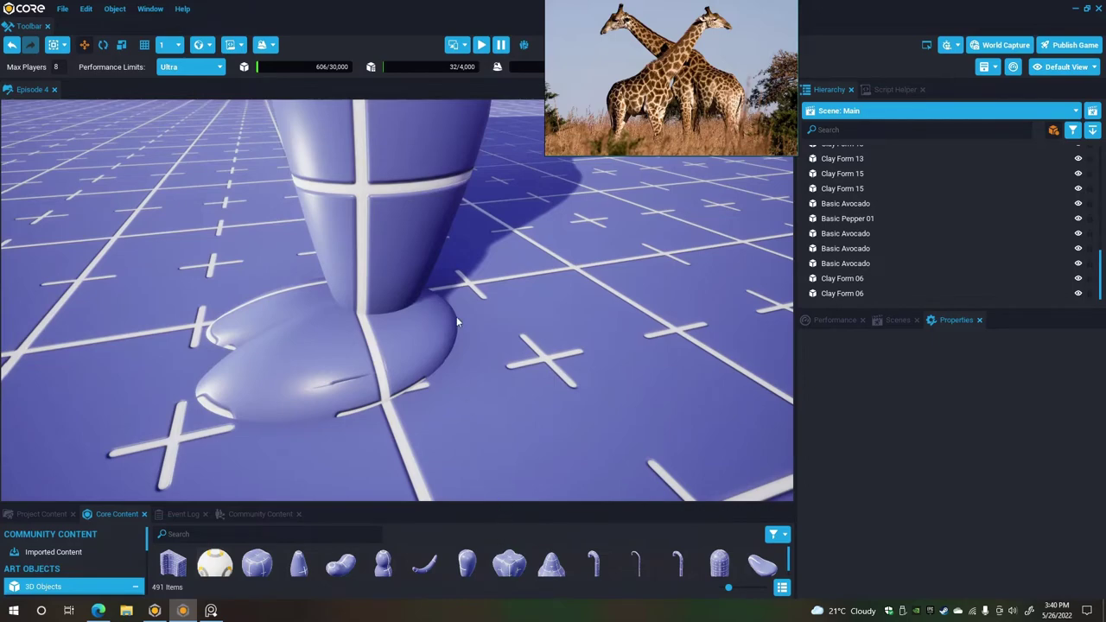
right_drag(457, 316, 453, 285)
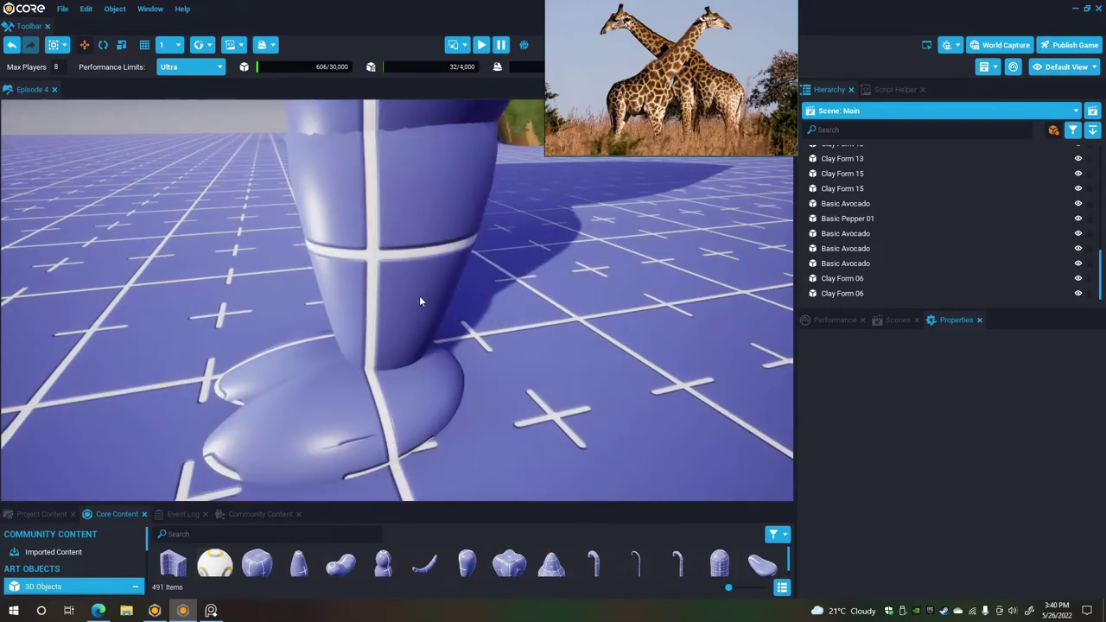
drag(526, 503, 524, 424)
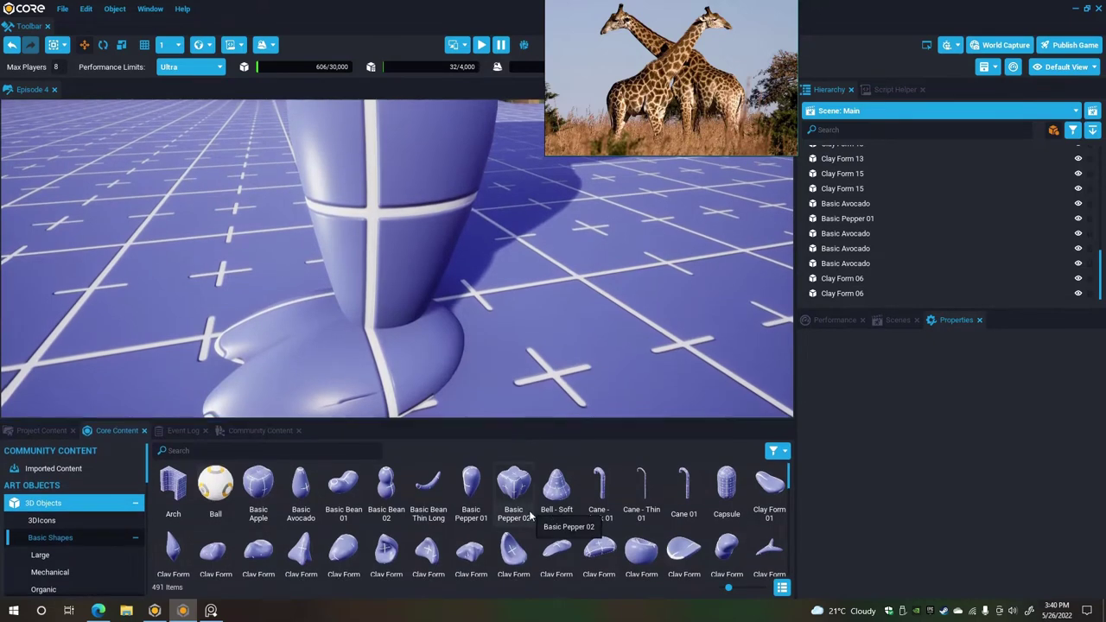
scroll(529, 513, down, 2)
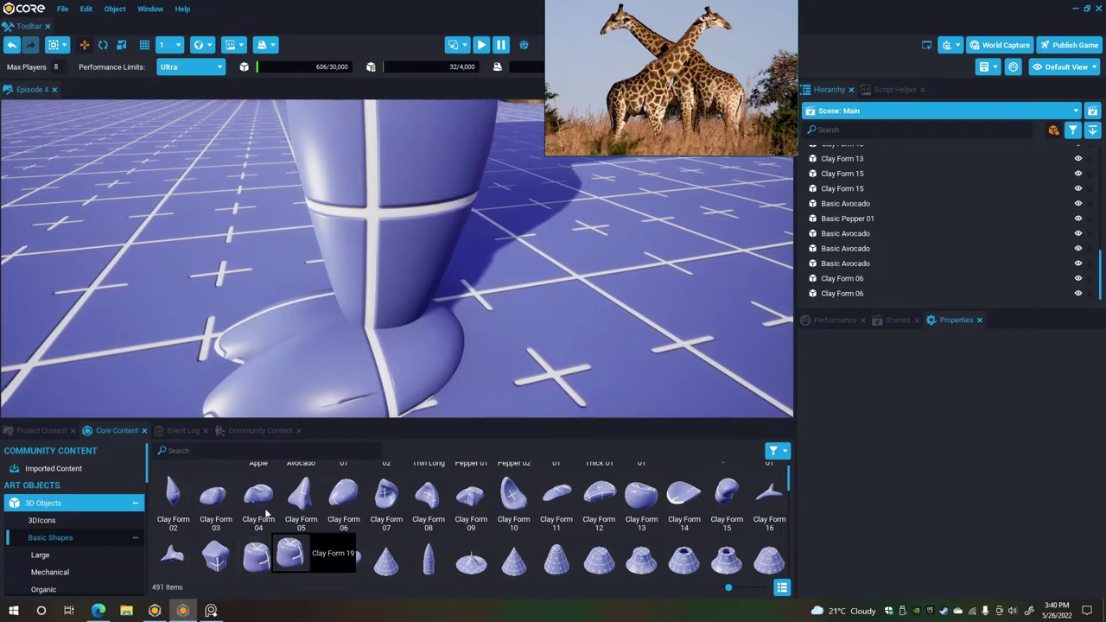
scroll(335, 355, up, 3)
drag(334, 353, 384, 334)
alt+drag(384, 334, 556, 356)
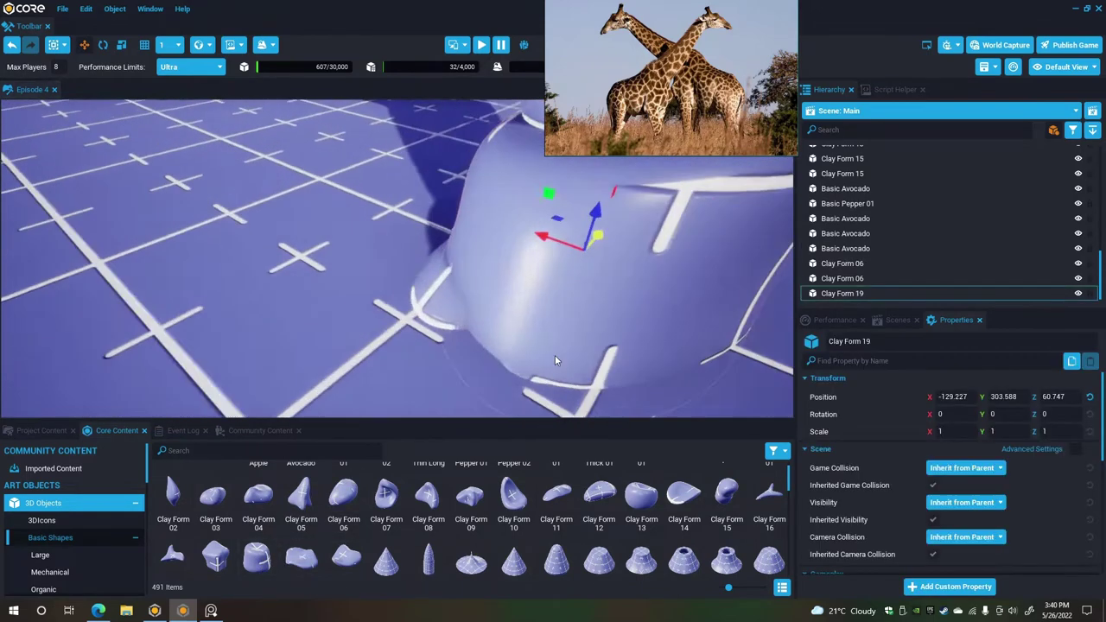
Shrink the Clay Form 19 uniformly to 0.555 and rotate it to Y -2.919, Z 178.1.
scroll(598, 355, down, 4)
click(124, 45)
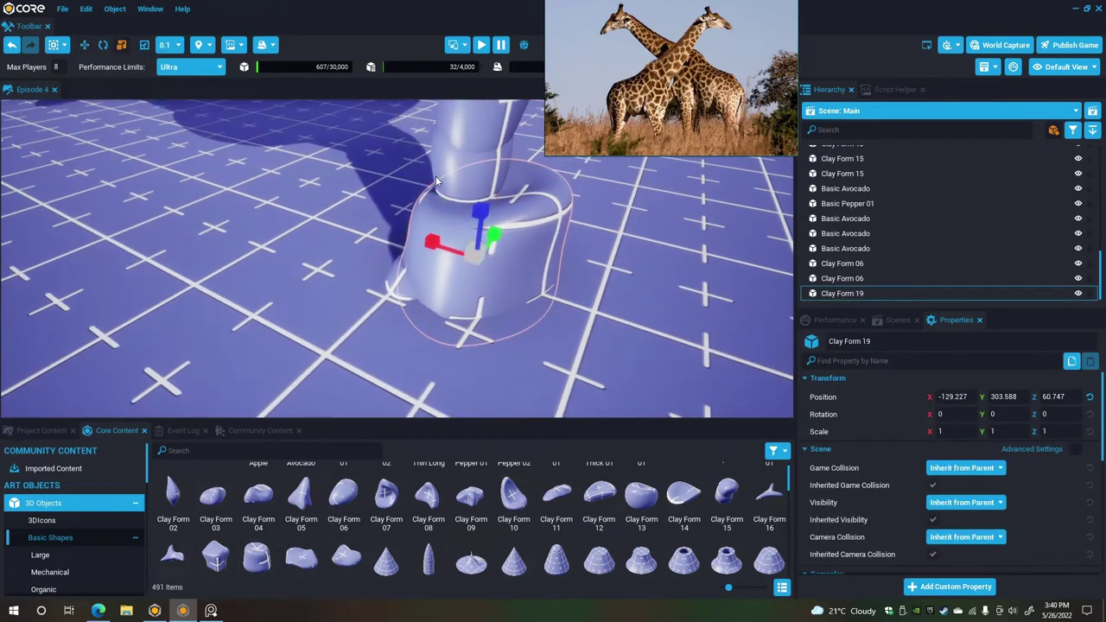
drag(476, 256, 393, 246)
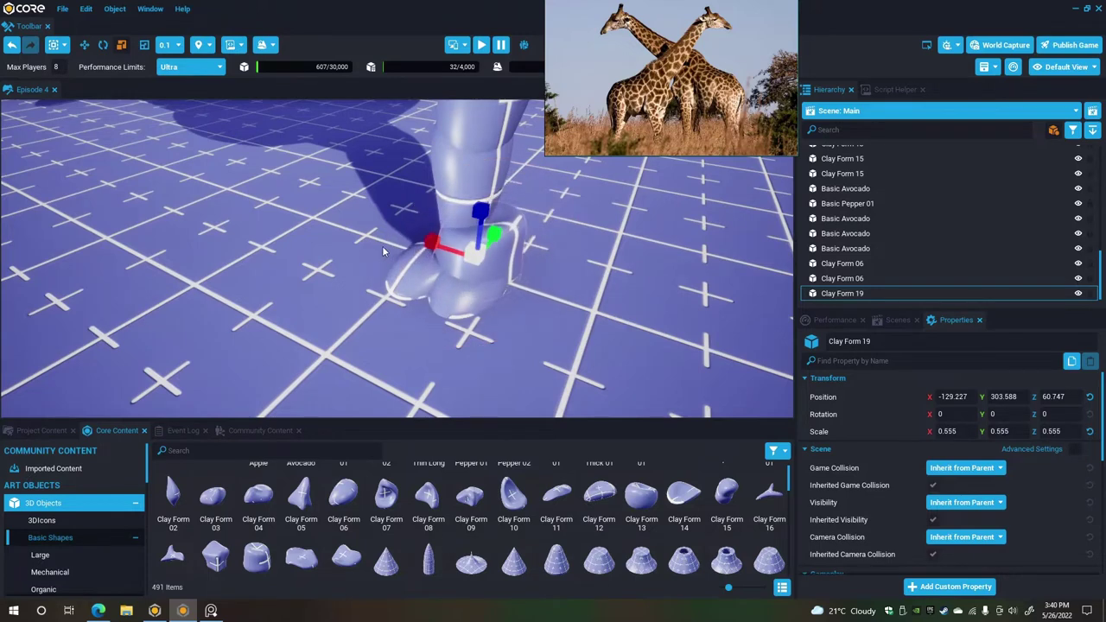
alt+drag(512, 259, 571, 260)
scroll(571, 261, up, 2)
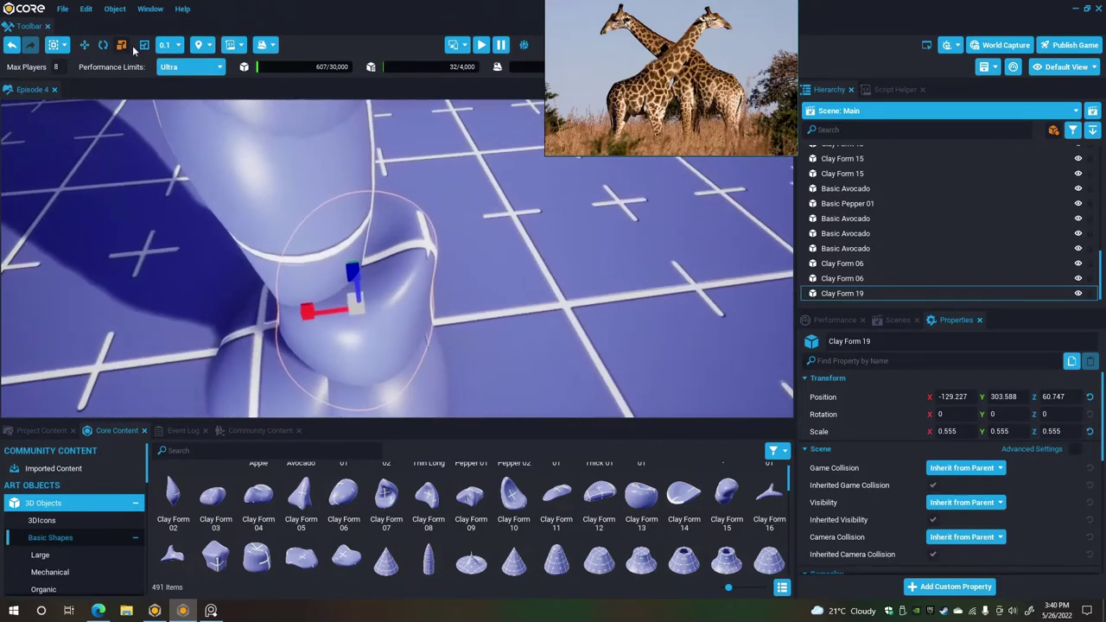
click(103, 45)
drag(380, 339, 253, 334)
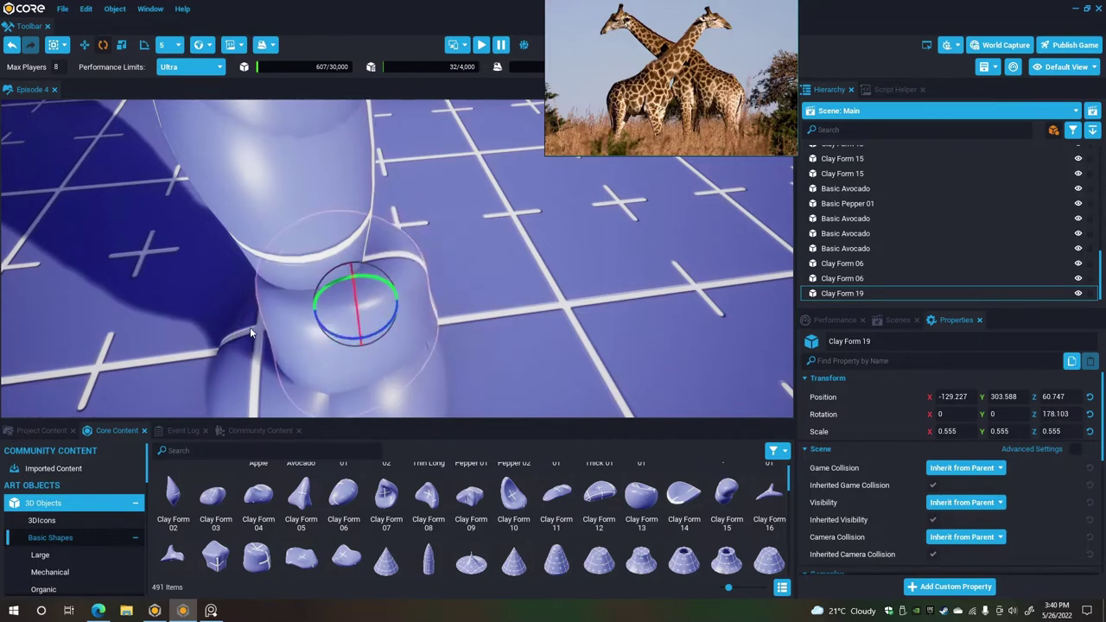
drag(391, 291, 294, 314)
Shrink the Clay Form 19 uniformly to 0.385 and position it between leg and foot at X -119.43, Y 306.671, Z 66.52.
click(85, 44)
right_drag(294, 315, 48, 315)
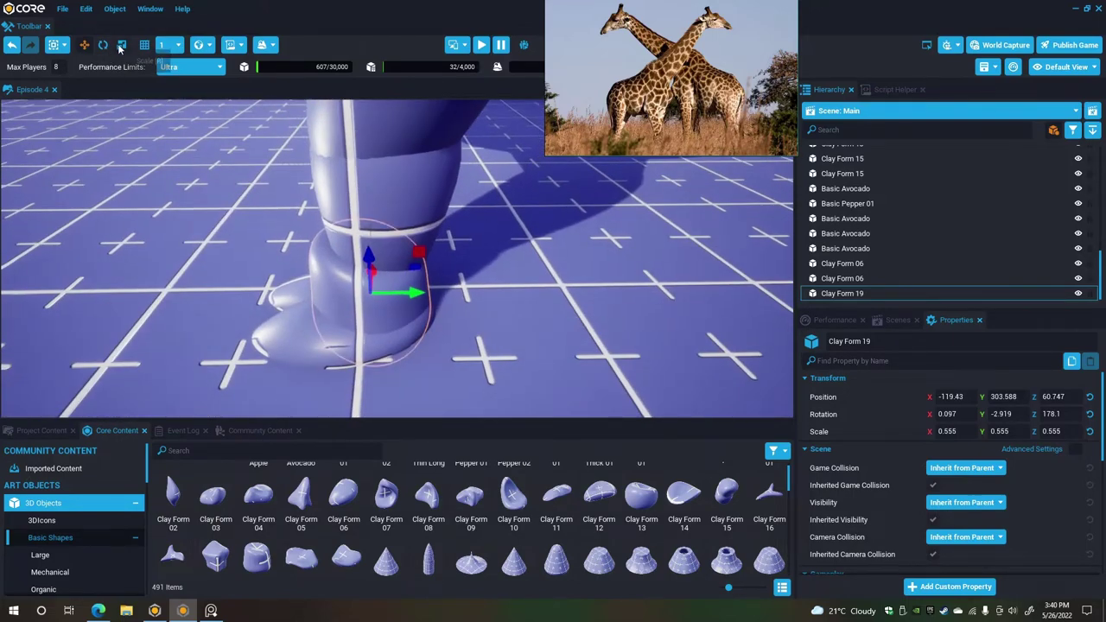
click(121, 45)
drag(374, 300, 264, 243)
click(85, 45)
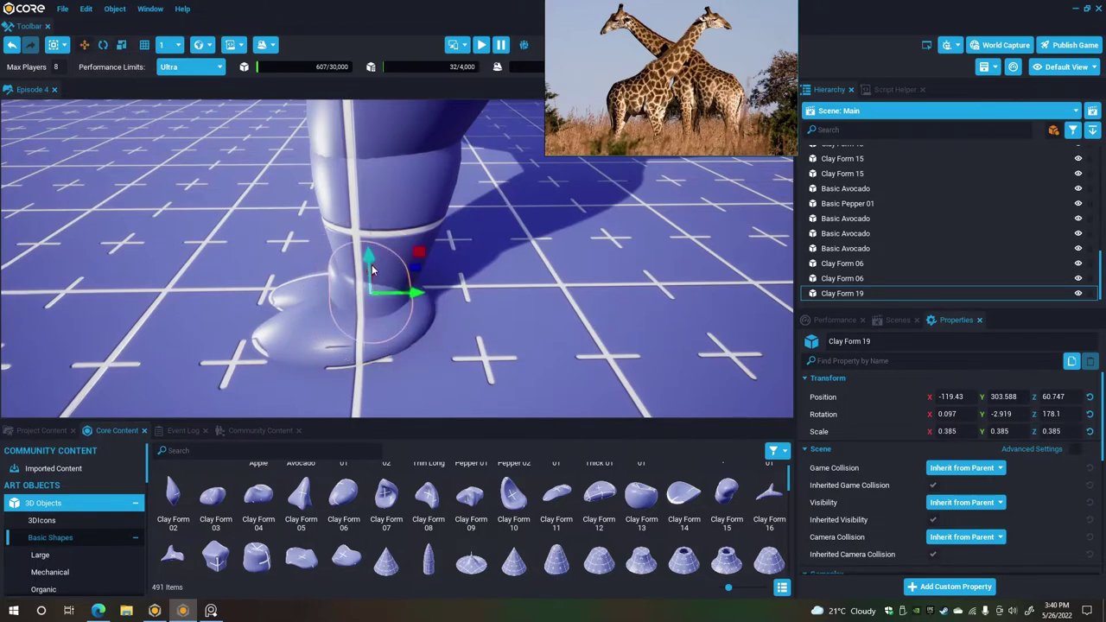
drag(371, 265, 408, 286)
key(d)
right_drag(408, 286, 159, 269)
key(a)
right_drag(355, 259, 221, 275)
key(s)
Select the leg's three Basic Avocados, both Clay Form 06 shapes and the Clay Form 19, and duplicate them together.
click(461, 277)
key(s)
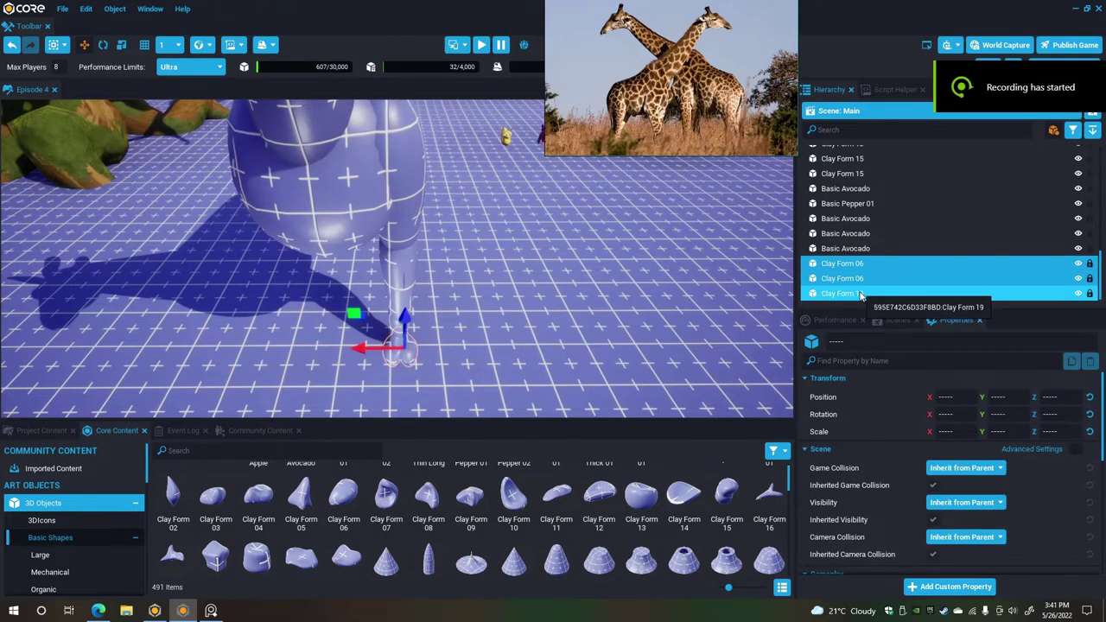
click(861, 295)
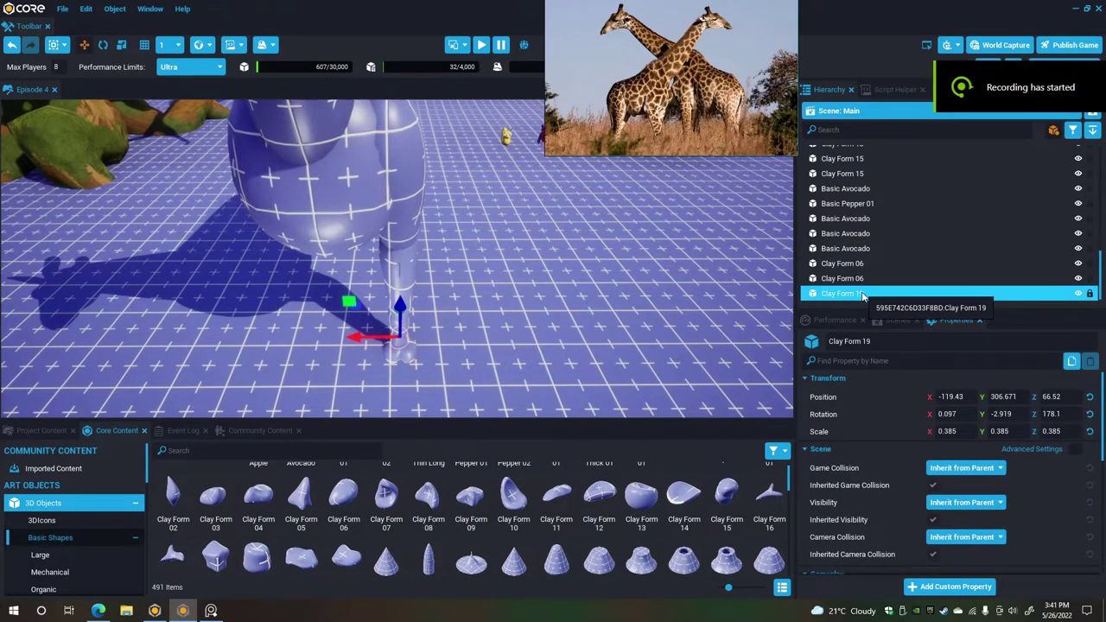
key(shift+Up)
key(shift+Up)
key(shift+Up)
key(shift+Up)
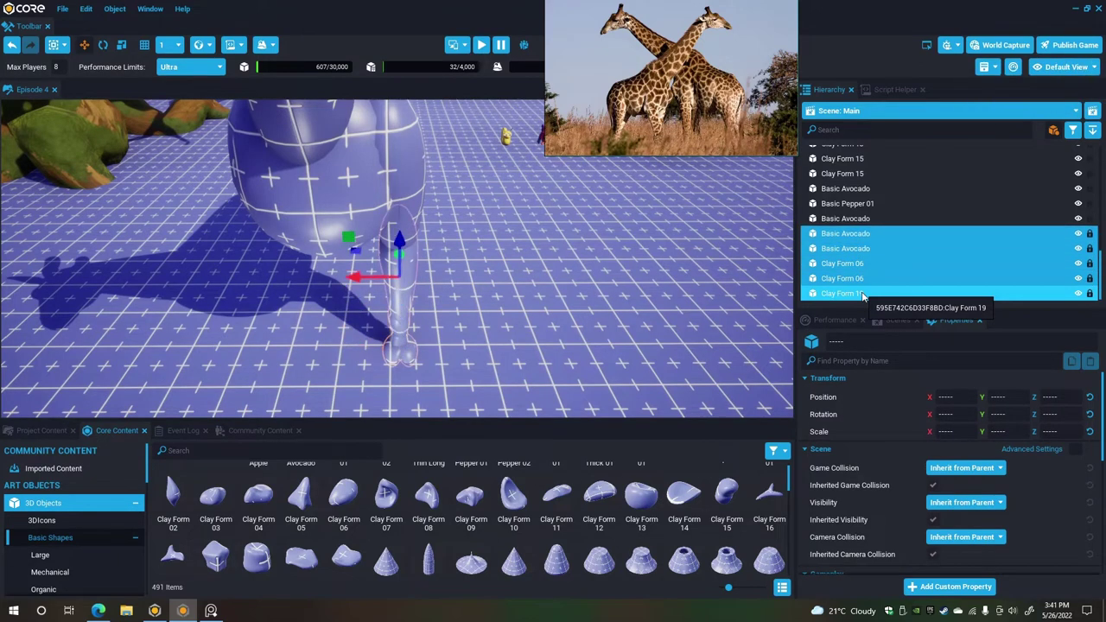
key(shift+Up)
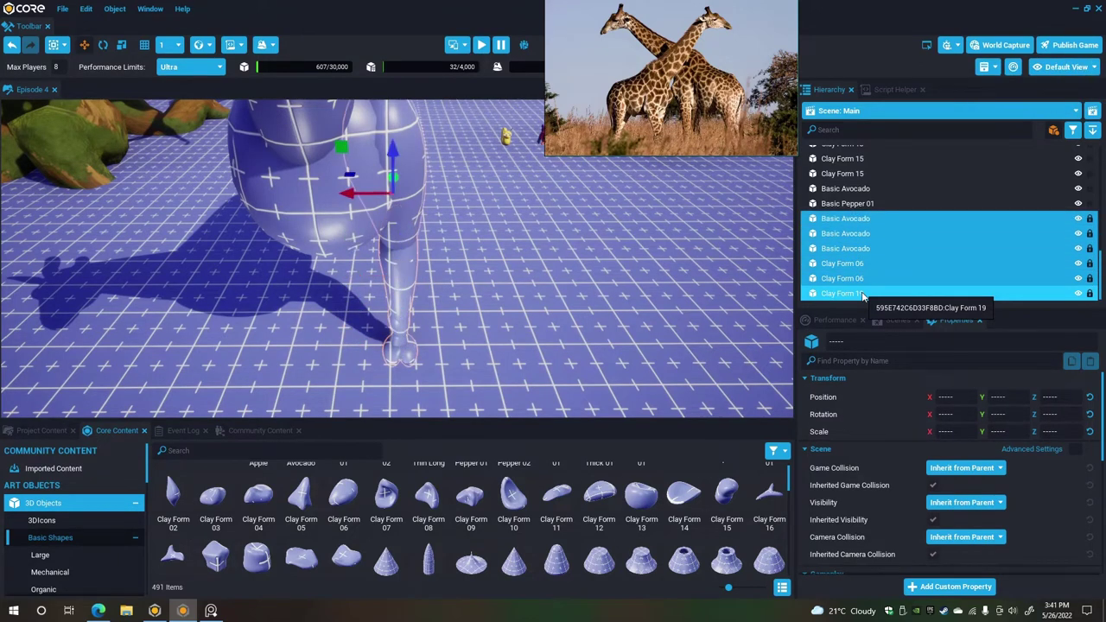
key(shift+Up)
key(shift+Down)
key(ctrl+w)
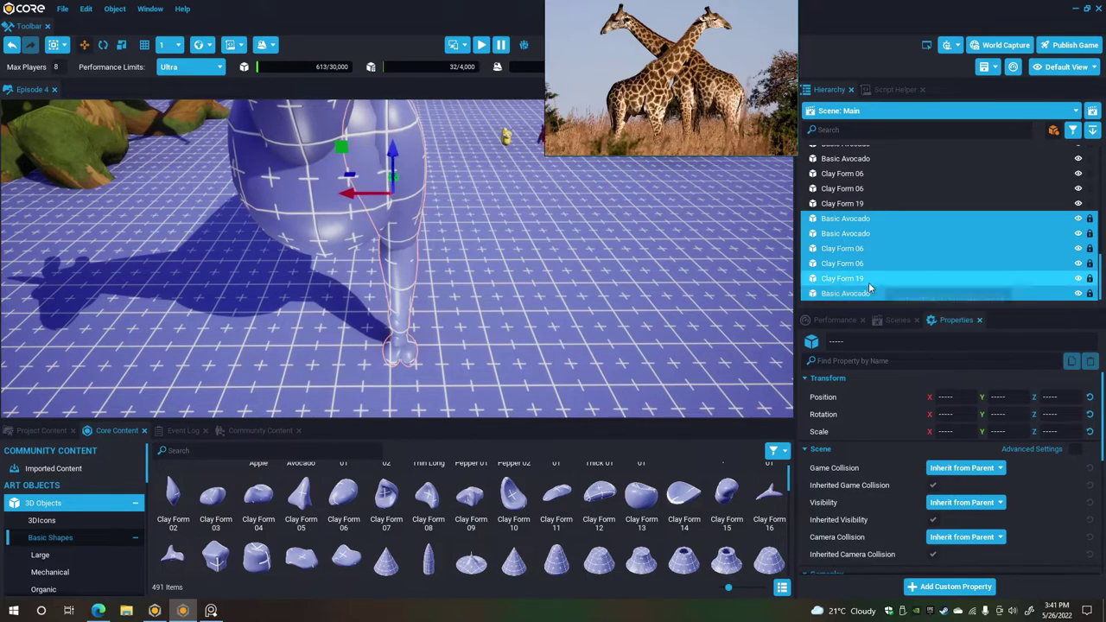
Merge the duplicated leg and foot shapes into a single model, keeping the default name.
right_click(870, 287)
click(911, 358)
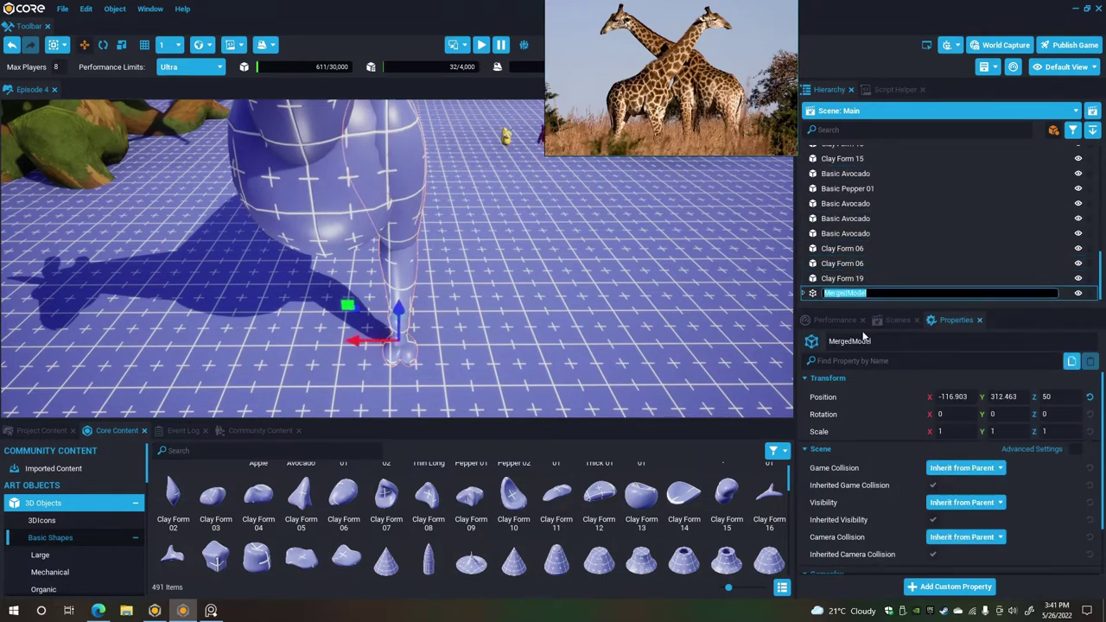
key(Return)
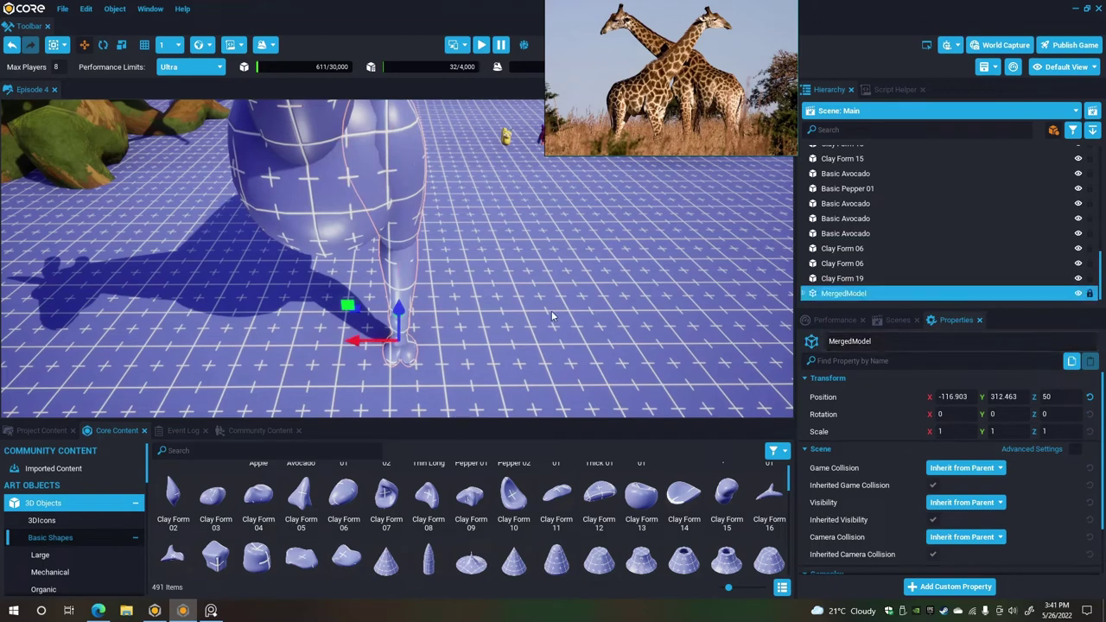
Mirror the merged leg across the world X-axis and set its X position to 116.903 on the body's opposite side.
right_click(406, 206)
mouse_move(447, 313)
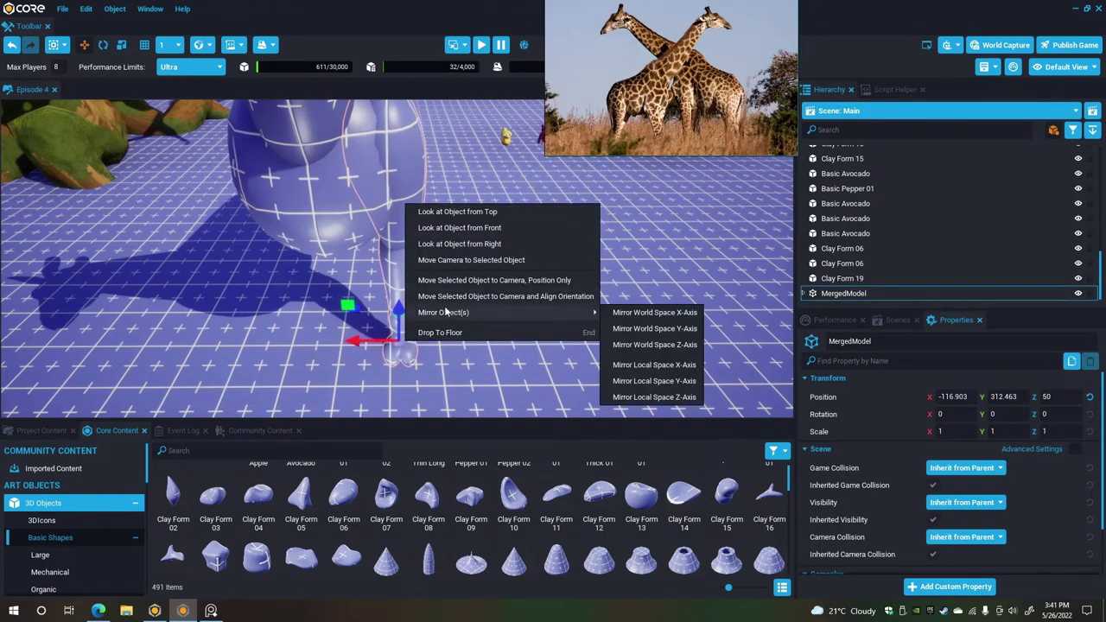
click(655, 315)
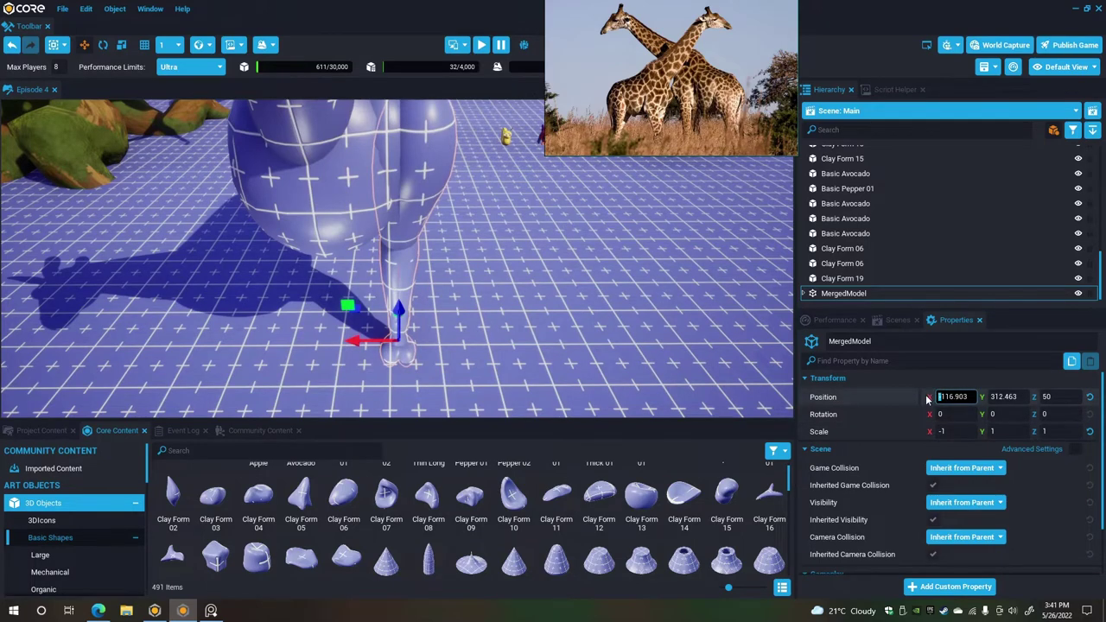
key(Return)
right_drag(584, 359, 519, 320)
alt+drag(518, 320, 687, 290)
right_drag(688, 291, 469, 300)
alt+drag(469, 304, 623, 362)
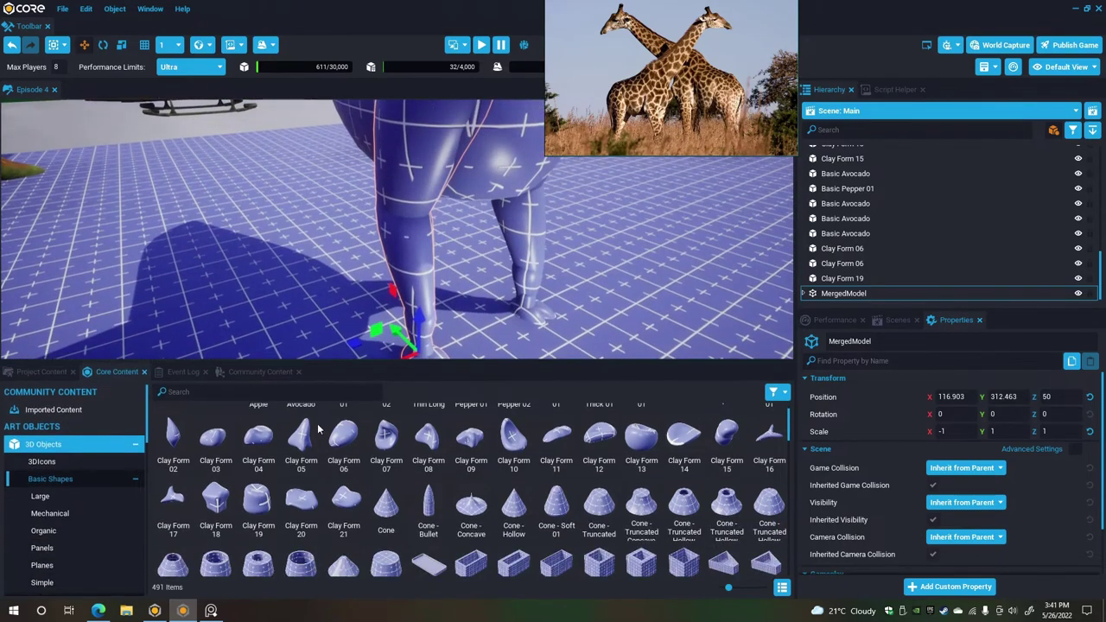
Browse the Materials category of the core content for materials.
scroll(97, 474, down, 5)
scroll(83, 518, down, 6)
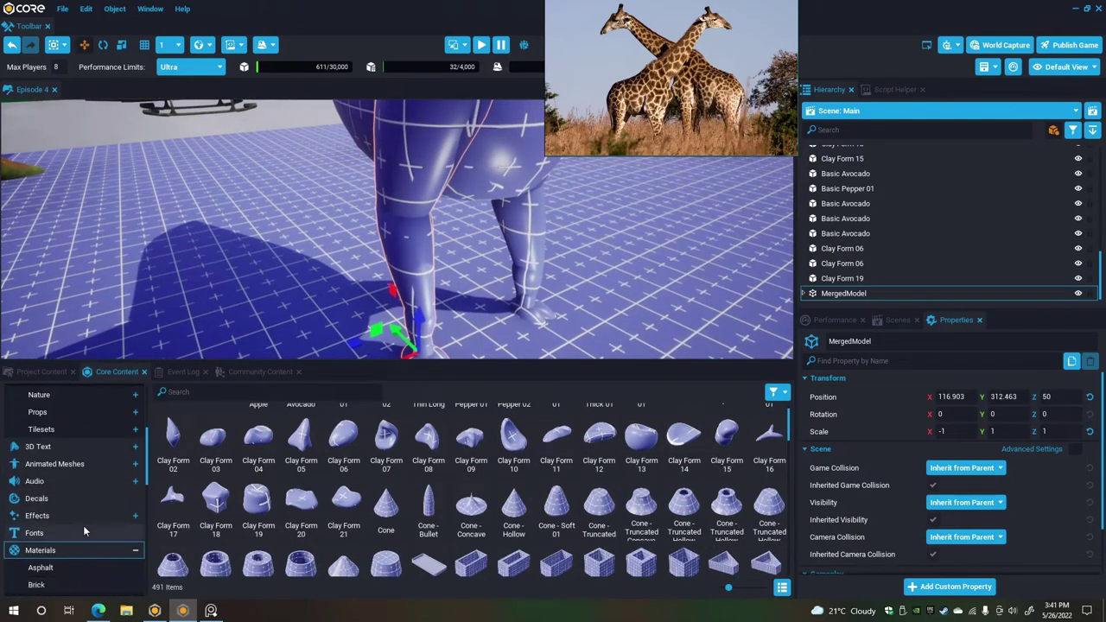
scroll(63, 557, down, 2)
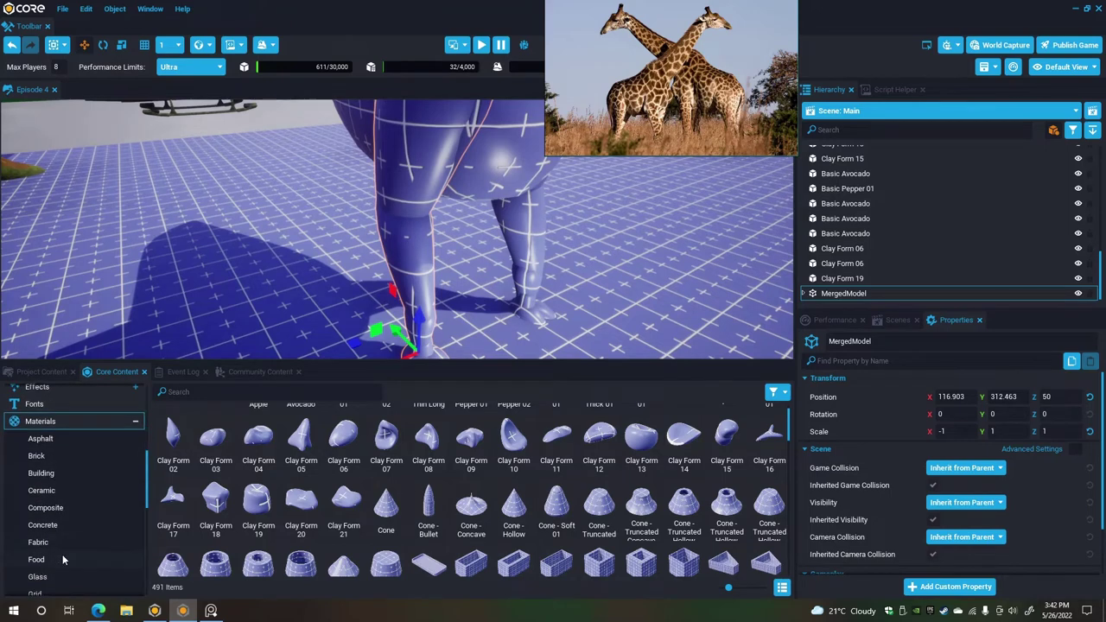
click(61, 403)
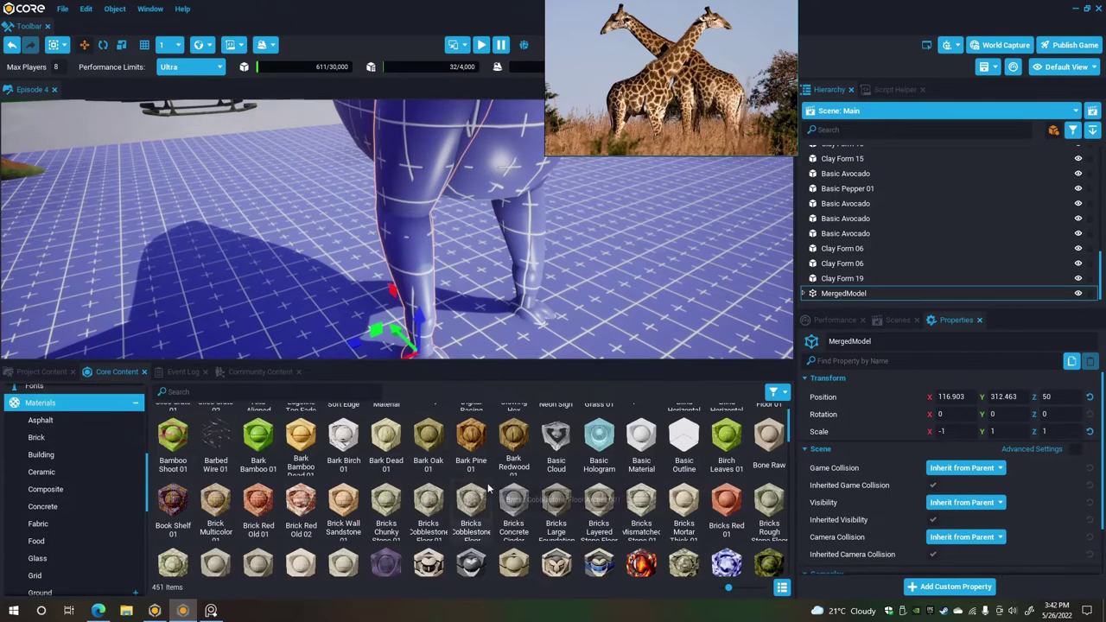
scroll(634, 536, down, 1)
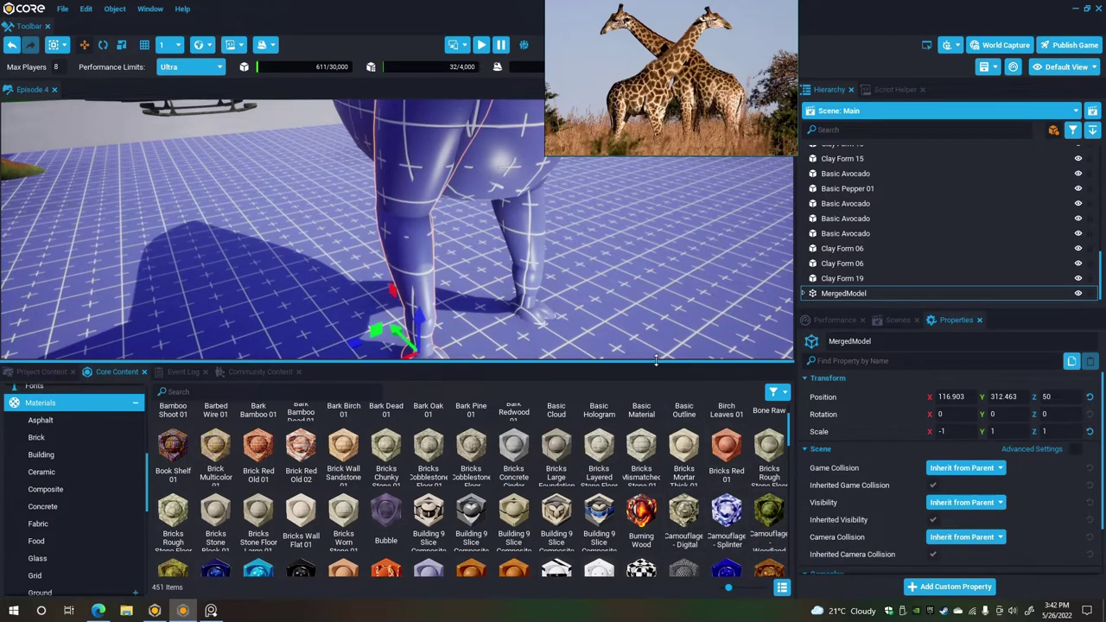
drag(656, 363, 670, 526)
Duplicate the mirrored front leg and move the copy along Y to the rear of the body, at about Y 740.5.
right_drag(371, 393, 246, 372)
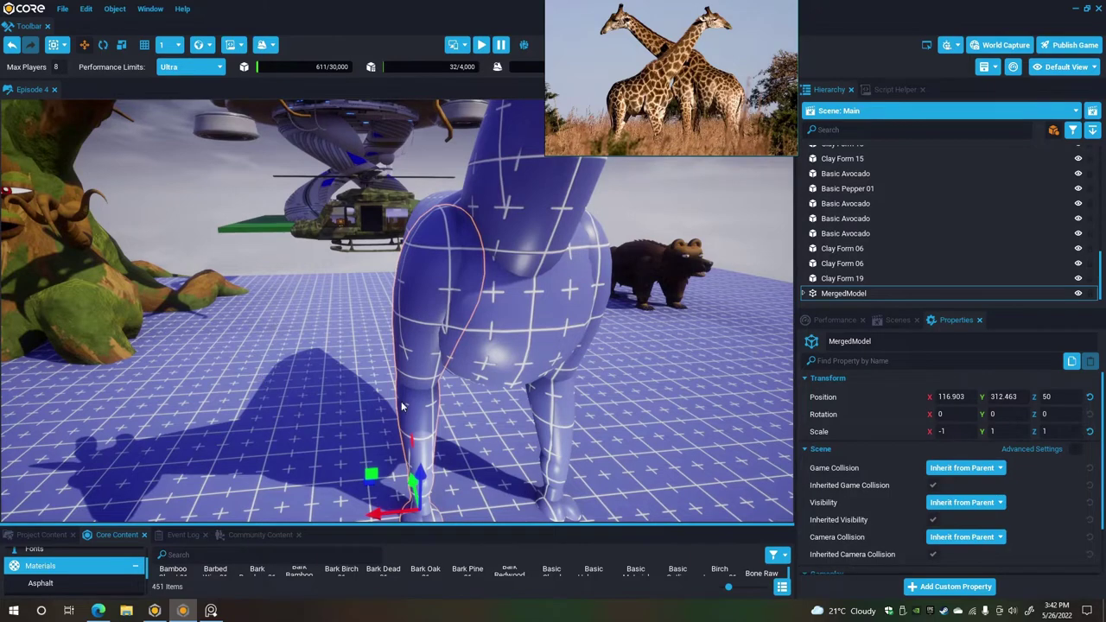
alt+drag(401, 401, 808, 444)
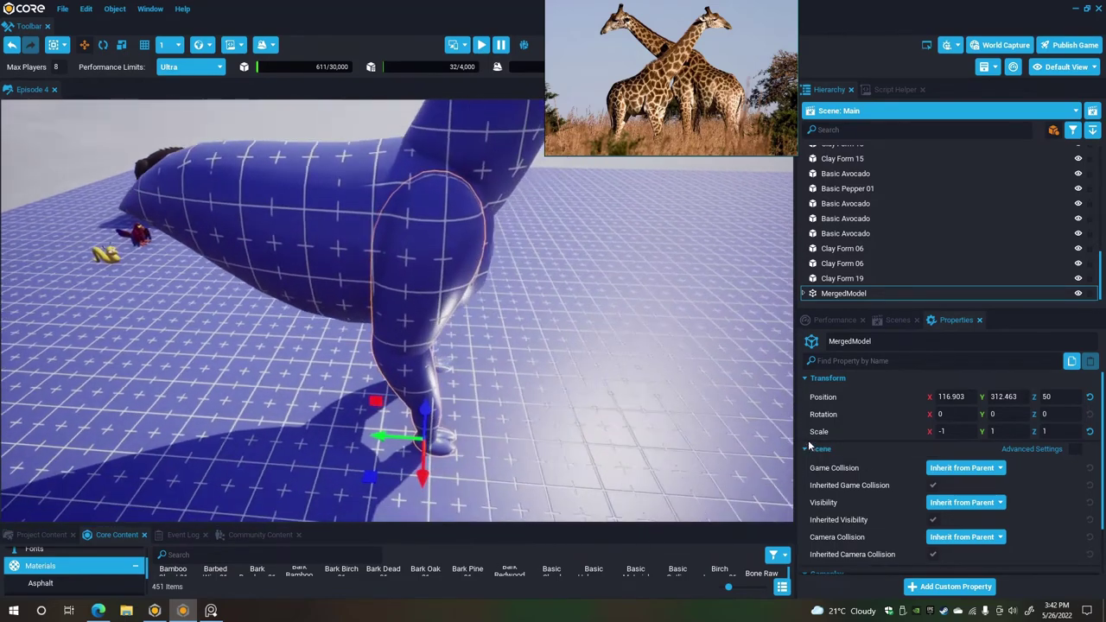
click(845, 295)
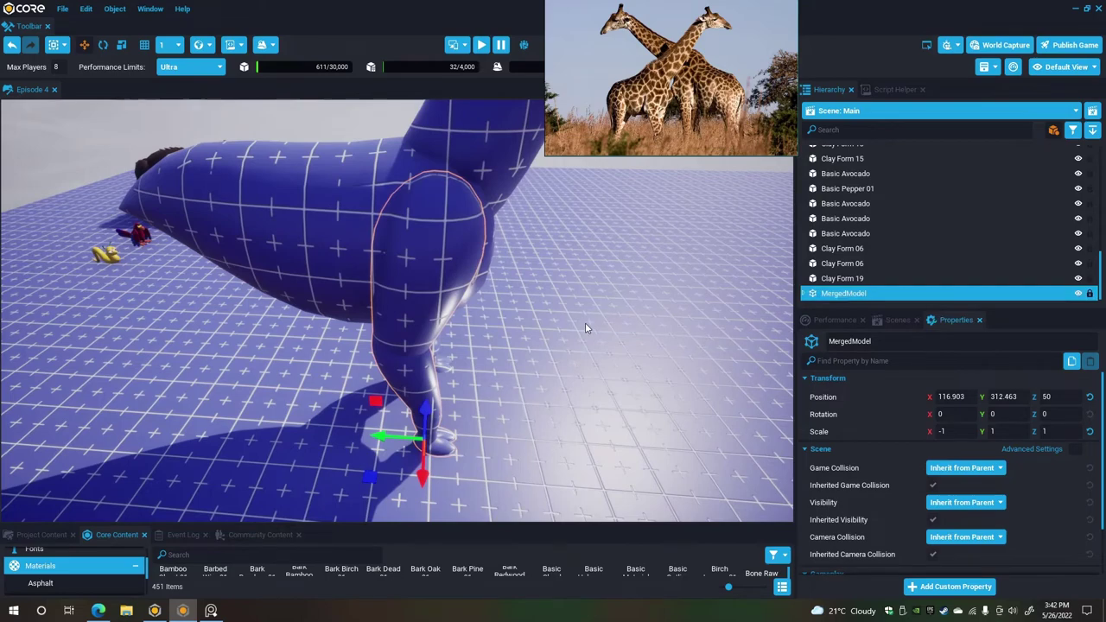
key(ctrl+d)
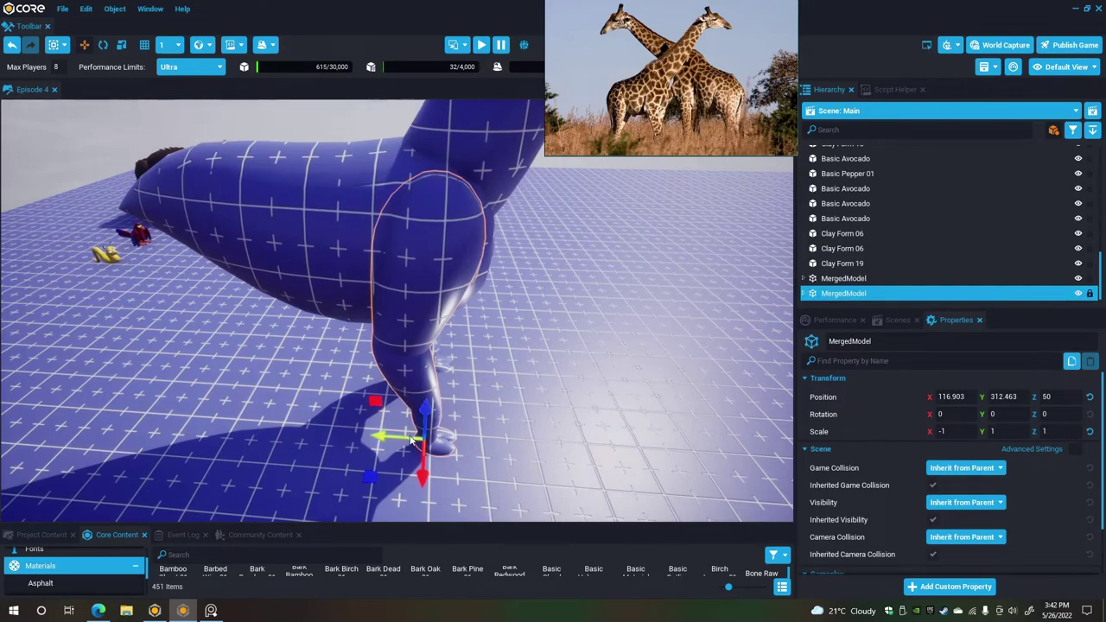
drag(413, 440, 210, 422)
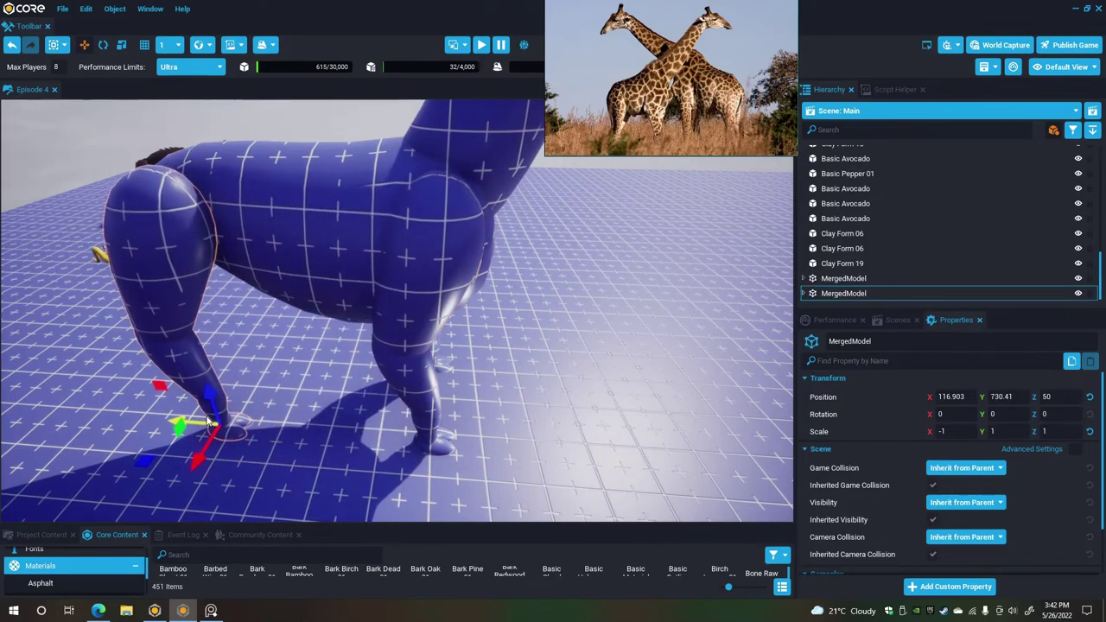
key(f)
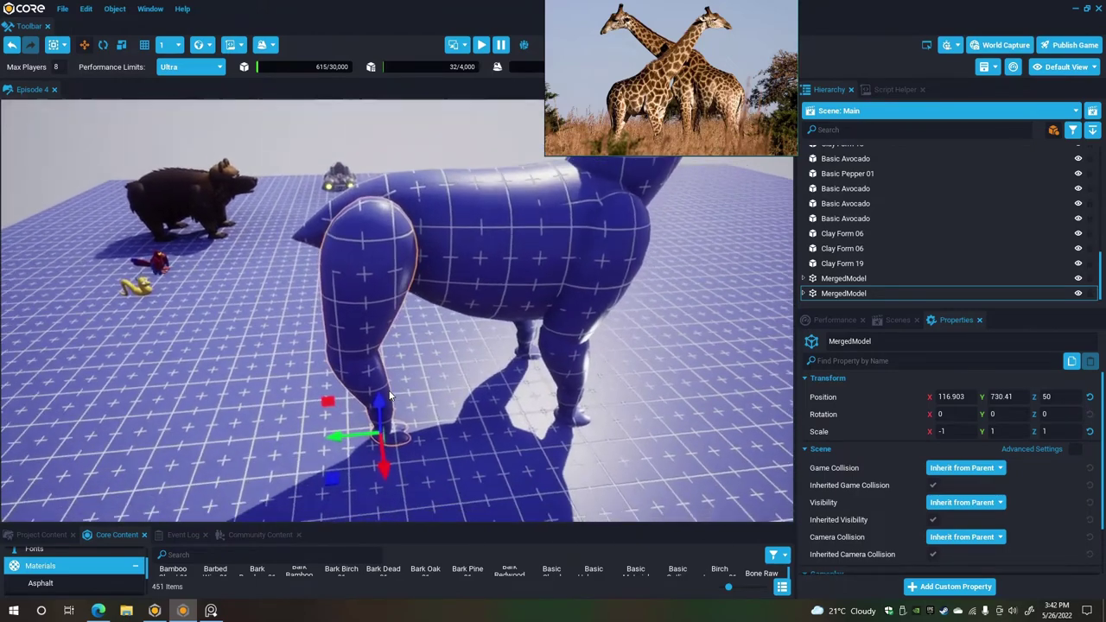
drag(358, 421, 353, 420)
right_drag(352, 421, 332, 363)
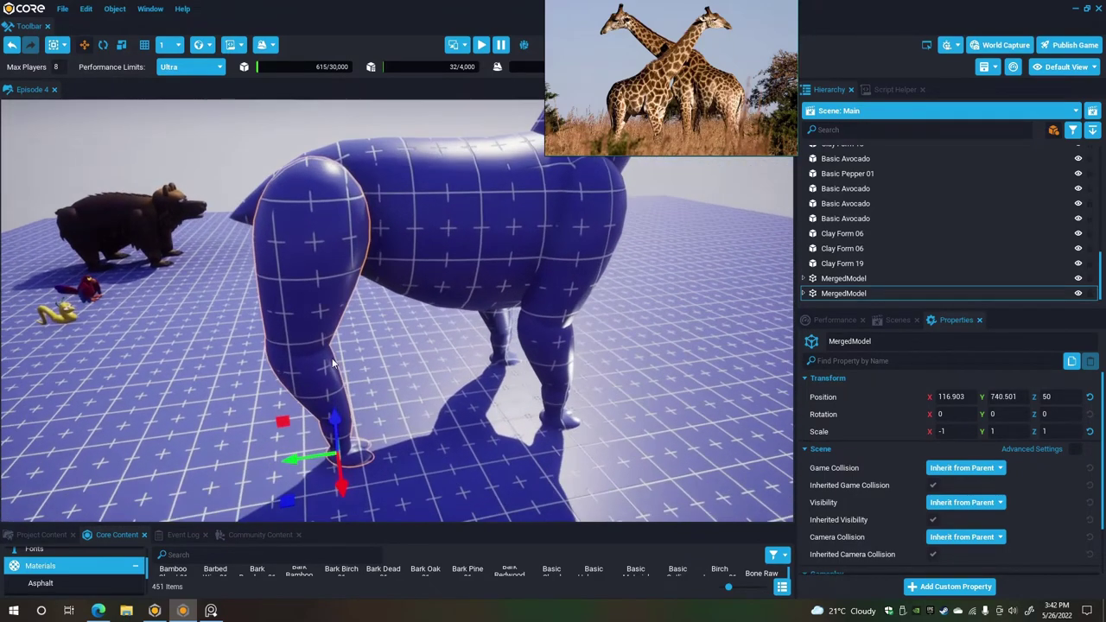
Select the upper thigh's Basic Avocado inside the rear merged leg and scale it uniformly.
double_click(311, 309)
right_drag(311, 310, 306, 308)
click(123, 47)
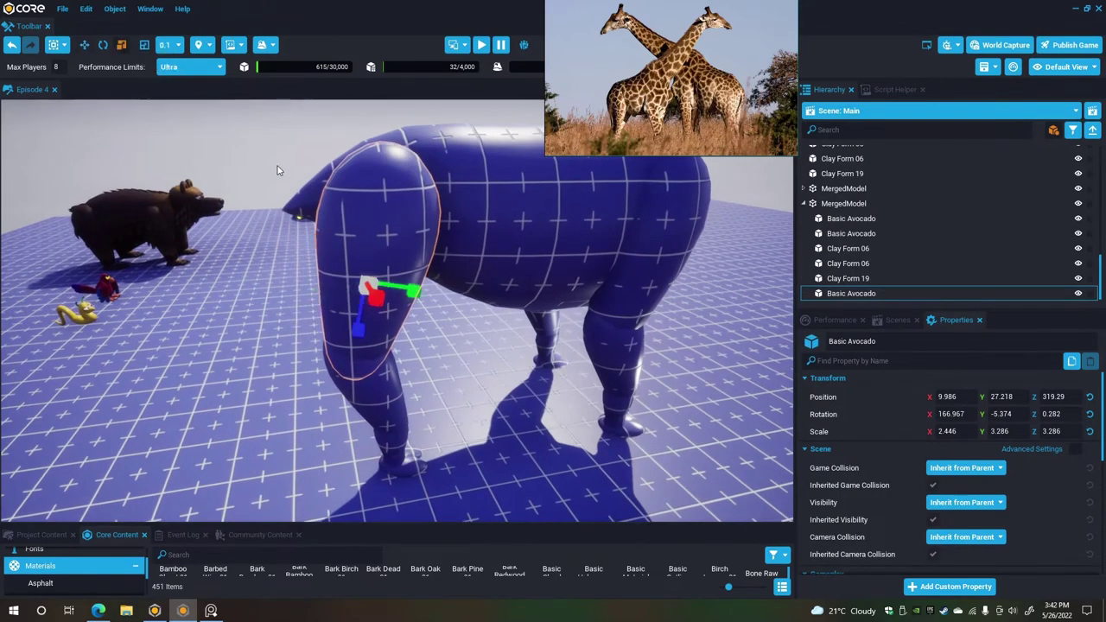
drag(379, 286, 388, 281)
Reposition the whole rear merged leg against the body at about X 103.95, Y 729.61.
right_drag(449, 294, 330, 304)
click(843, 203)
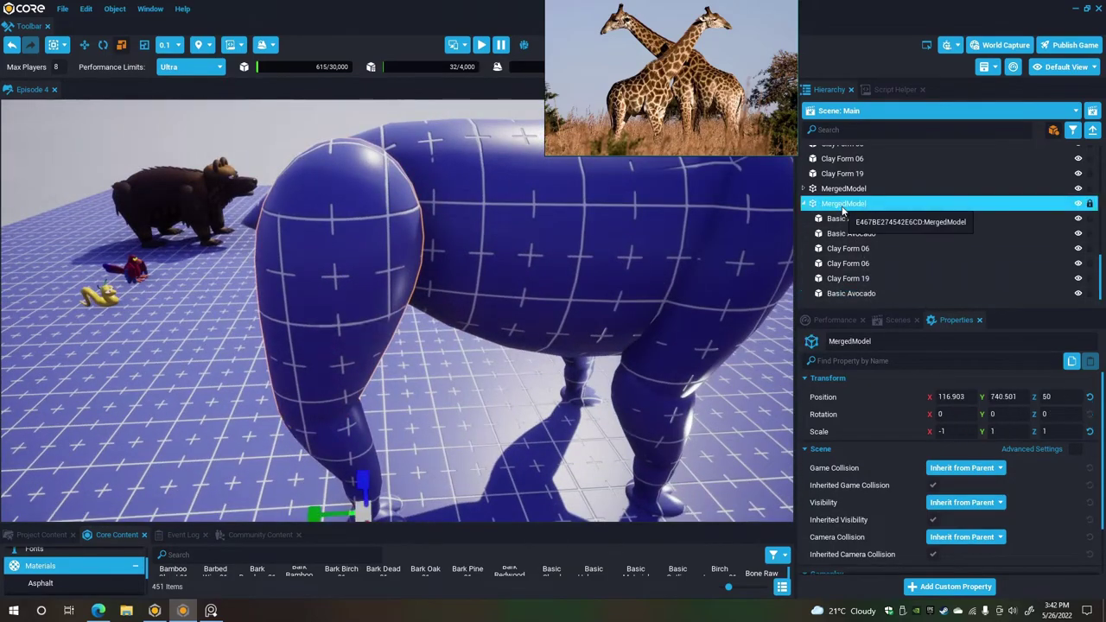
click(84, 47)
right_drag(390, 286, 373, 356)
drag(350, 459, 355, 430)
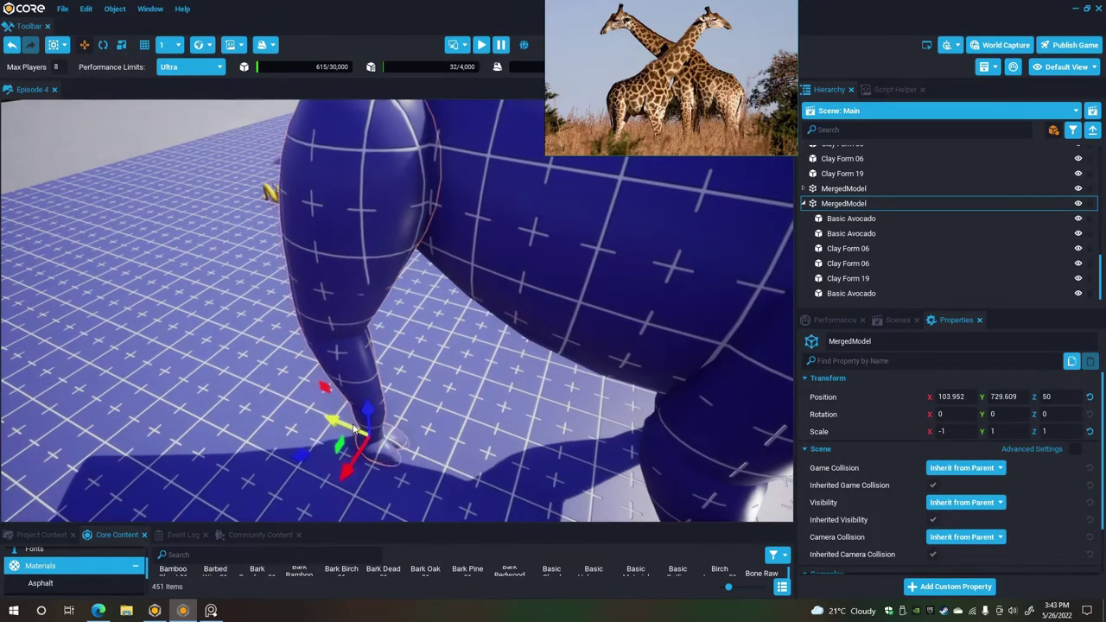
Scale the rear merged leg down uniformly to about 0.948, keeping it mirrored in X.
right_drag(371, 414, 292, 277)
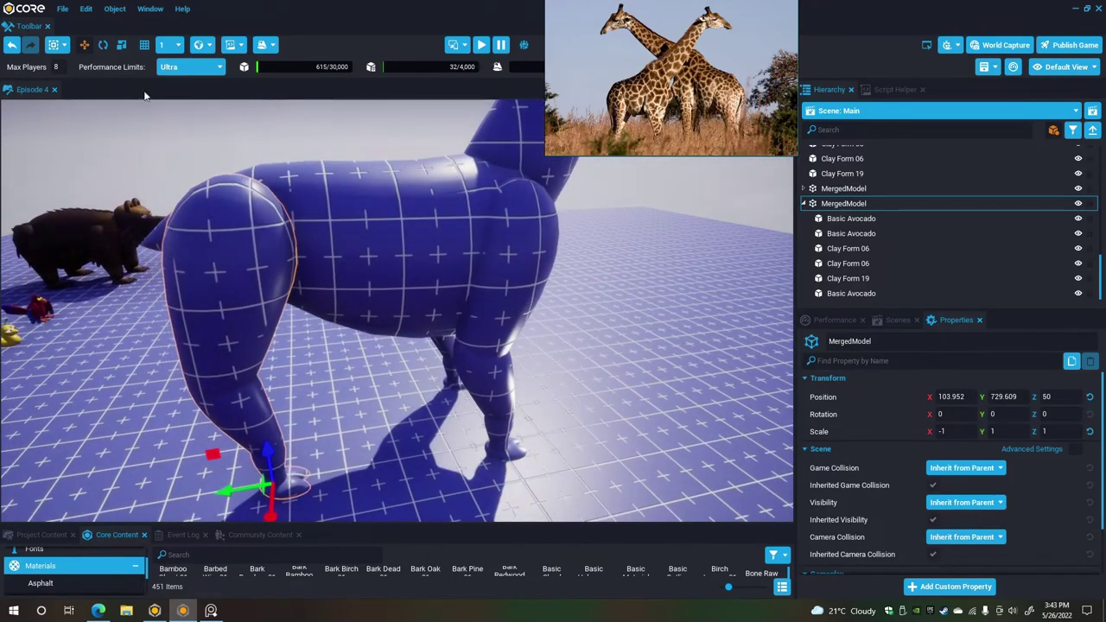
click(122, 47)
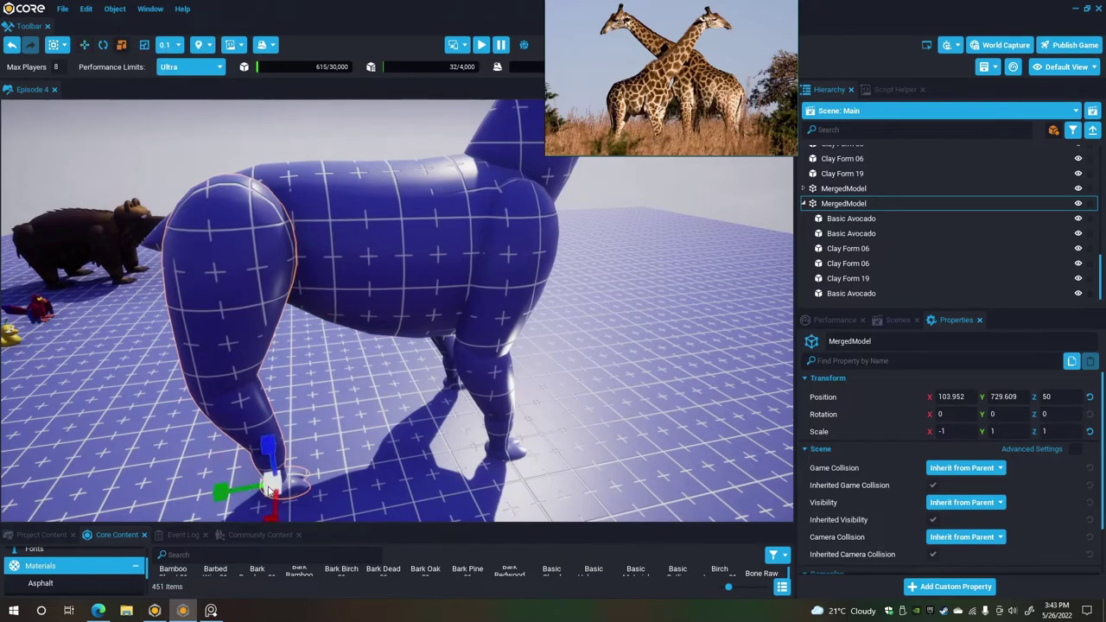
drag(277, 490, 264, 487)
Tilt the Basic Pepper 01 body to an X rotation of about -83.28 and raise it to about Z 443.
right_drag(411, 386, 453, 338)
click(428, 340)
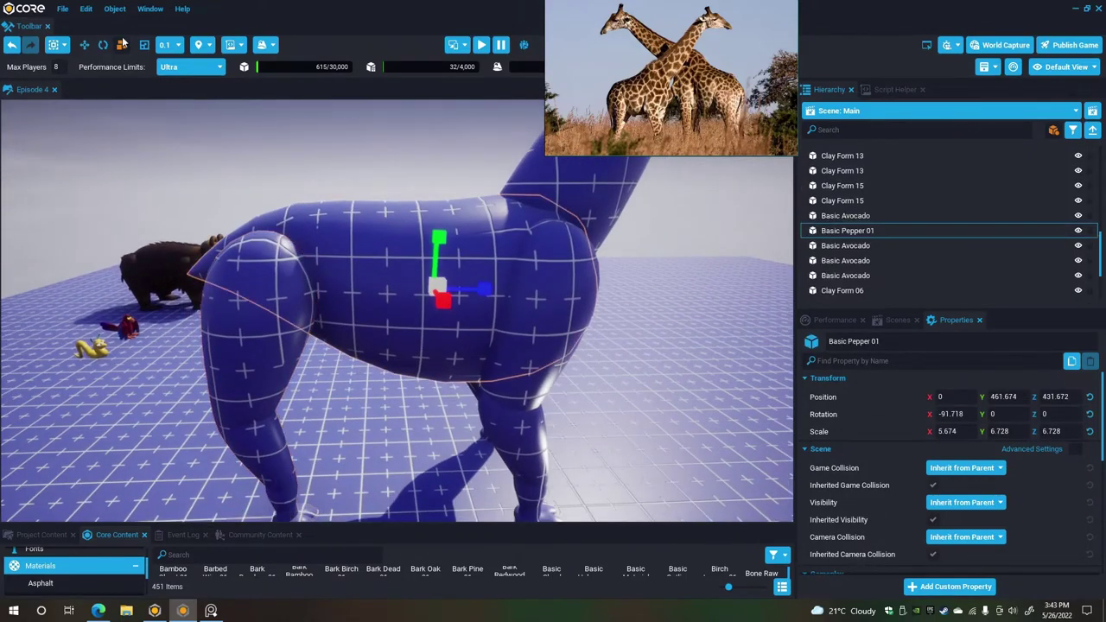
key(e)
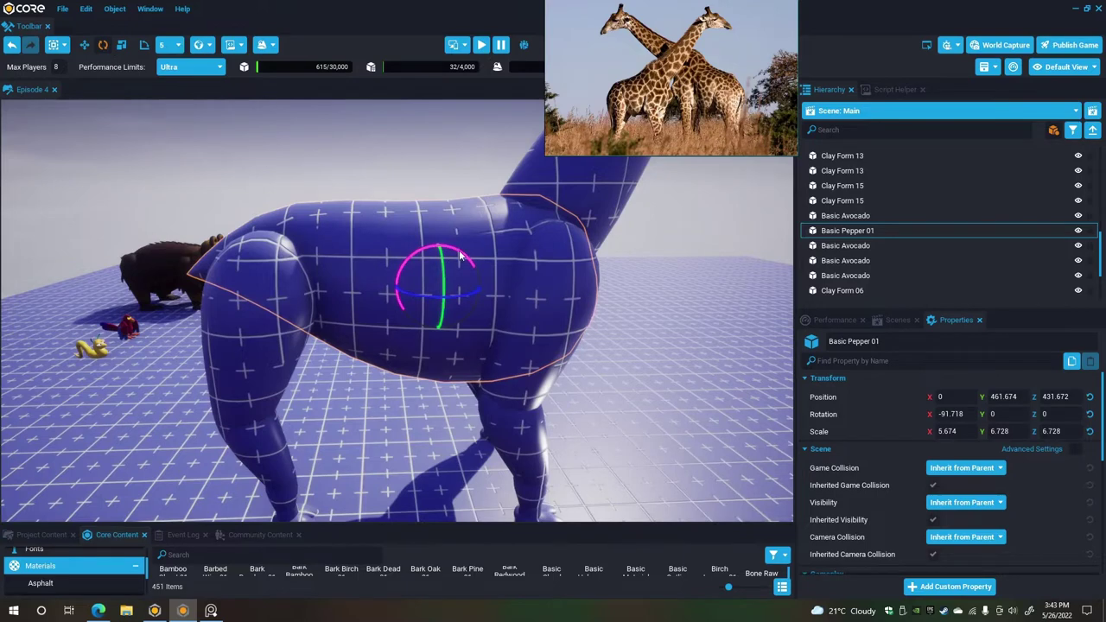
drag(460, 255, 455, 250)
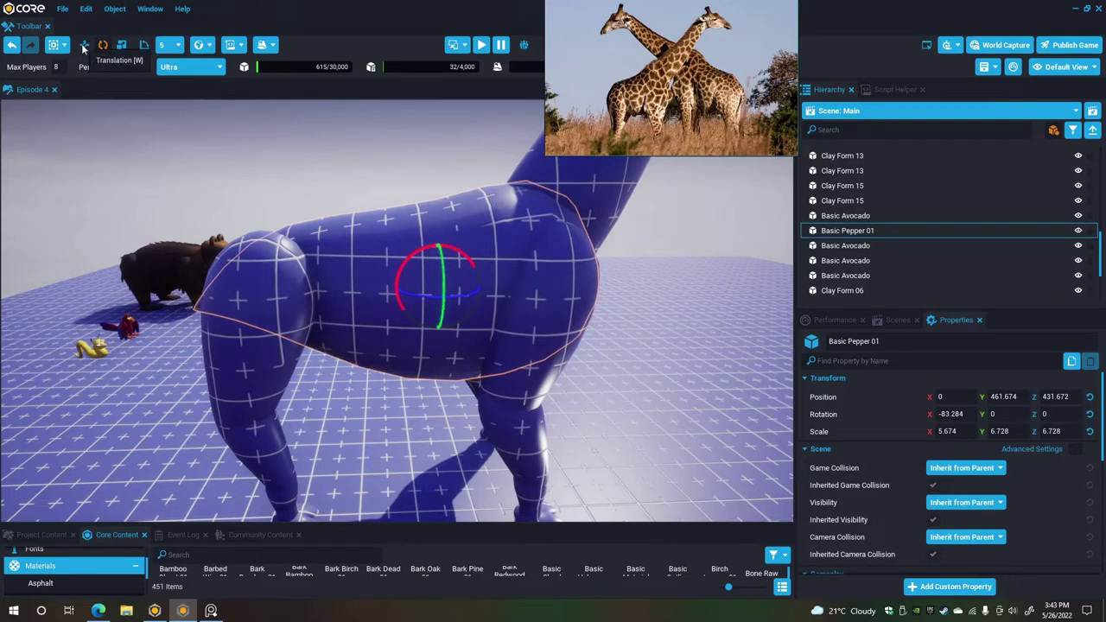
click(84, 45)
drag(443, 246, 539, 292)
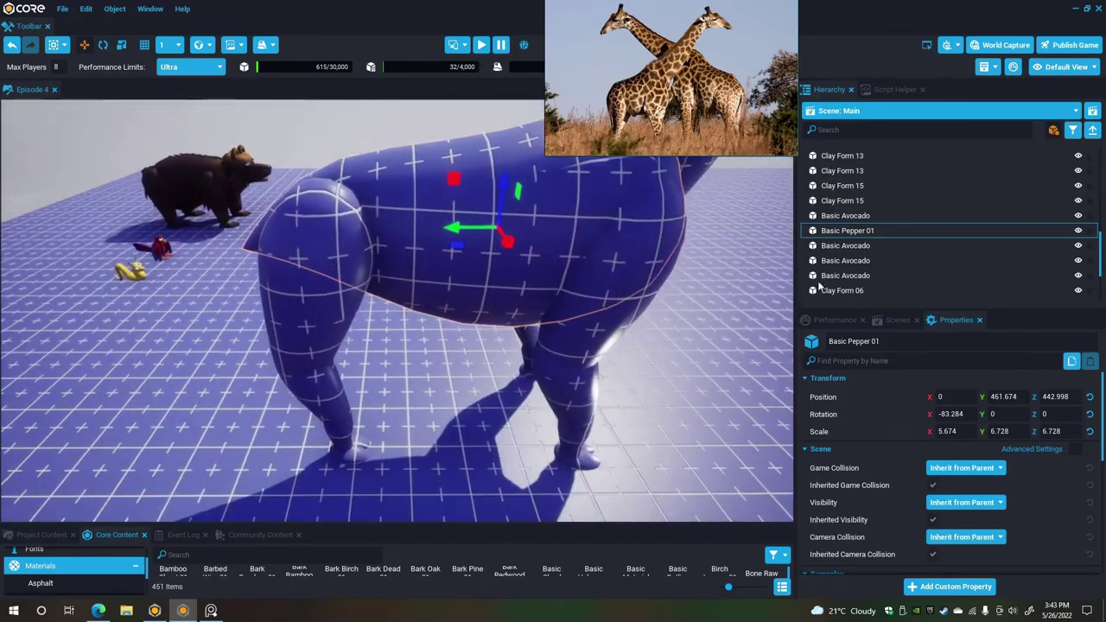
Move the rear merged leg further back along the body to about Y 759.98.
alt+drag(410, 259, 777, 270)
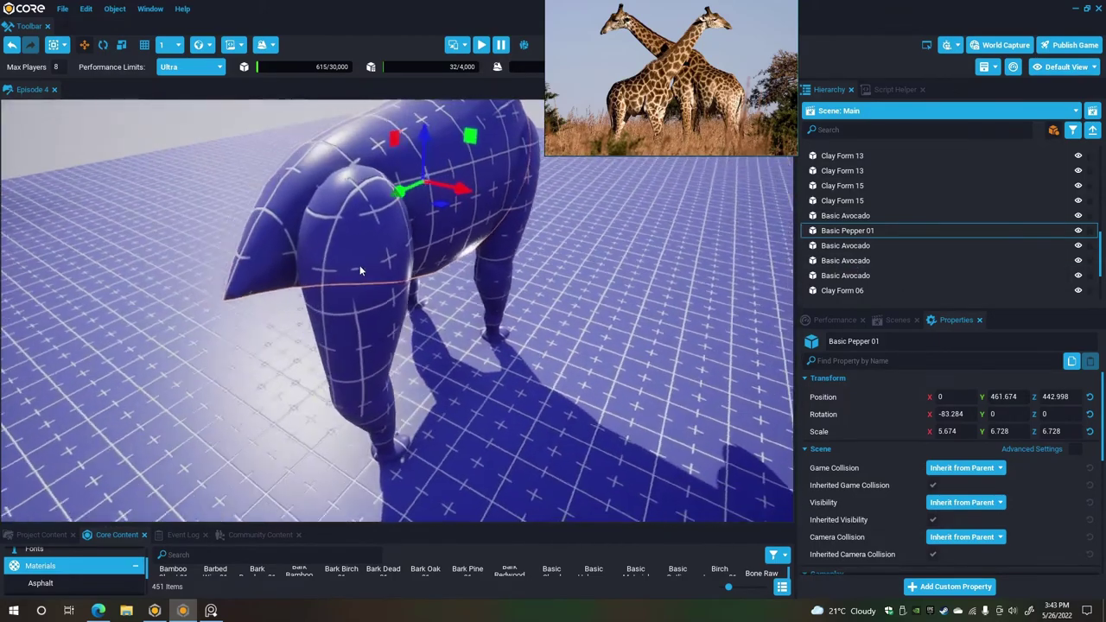
alt+drag(360, 265, 121, 263)
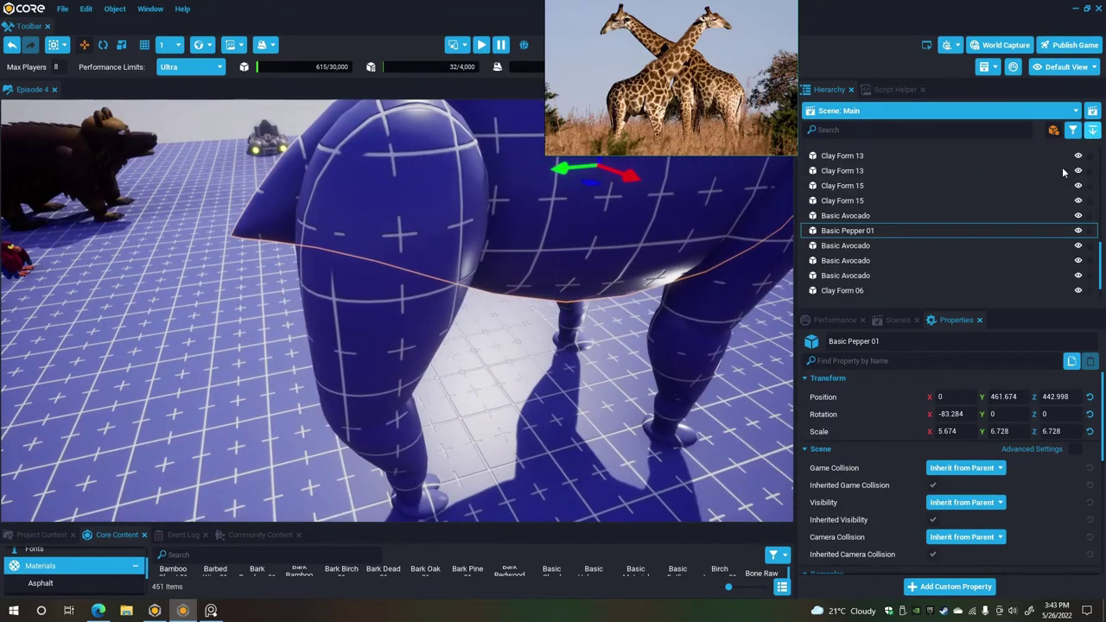
scroll(927, 247, down, 3)
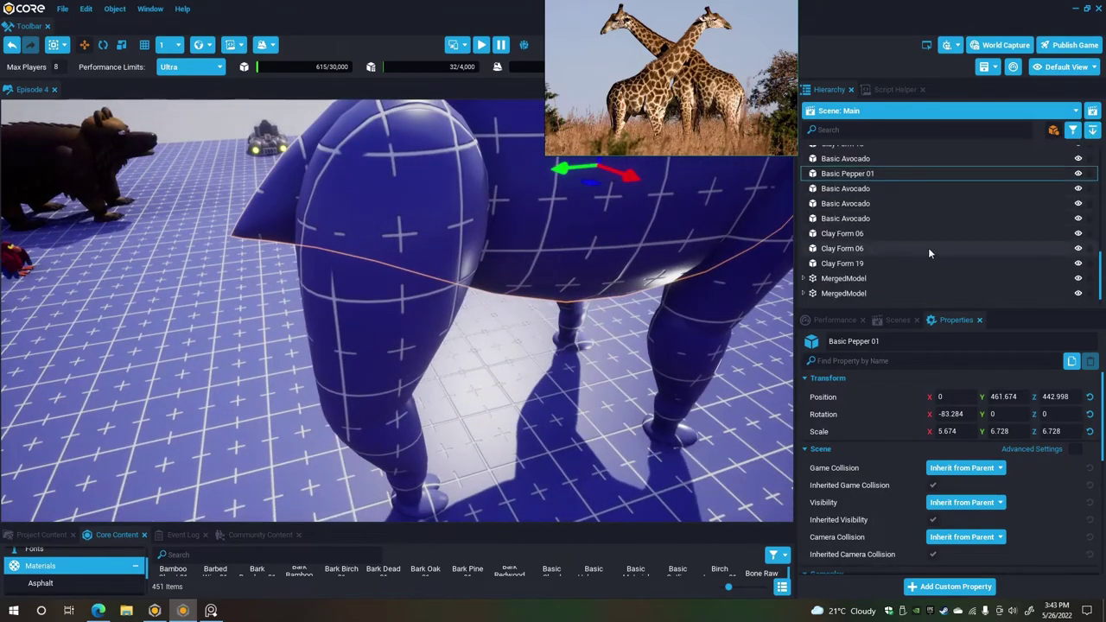
double_click(843, 293)
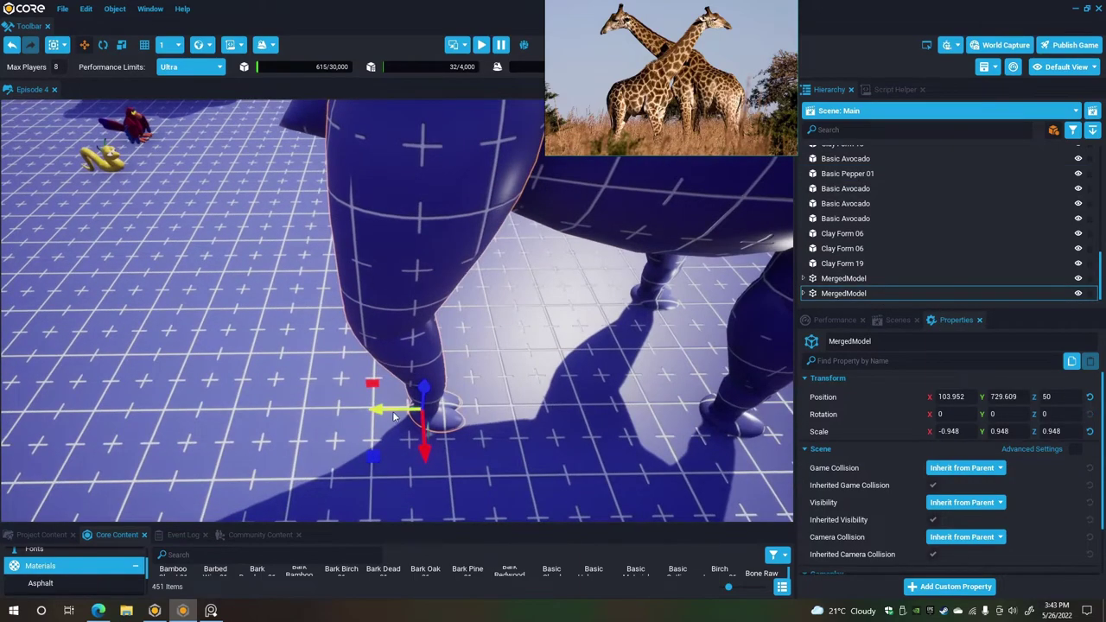
drag(393, 417, 369, 413)
scroll(351, 350, down, 6)
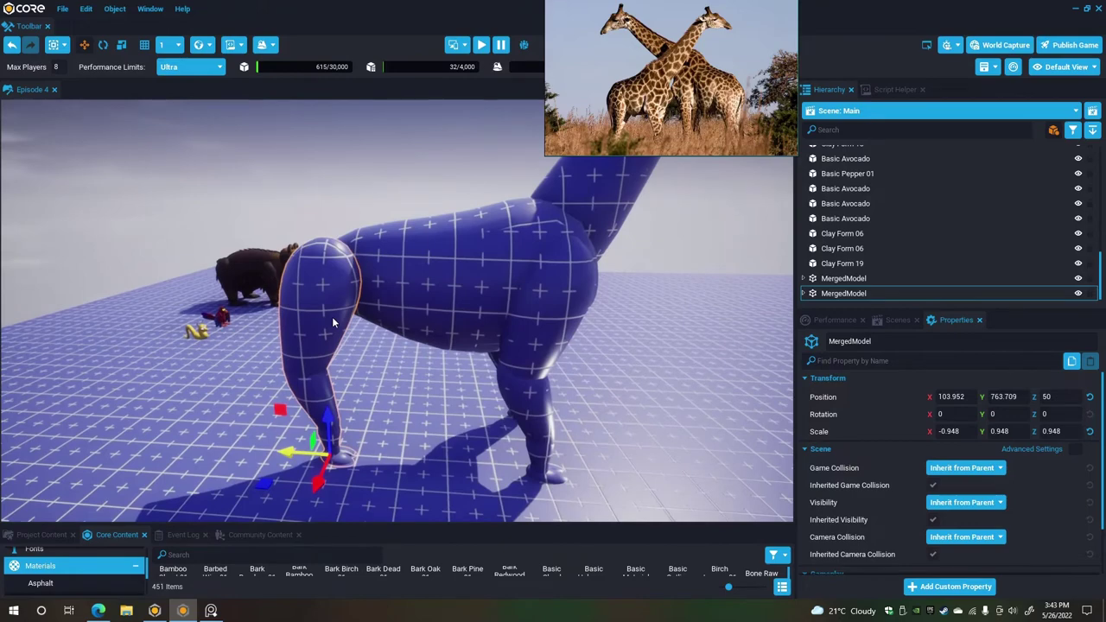
right_drag(331, 316, 320, 303)
key(a)
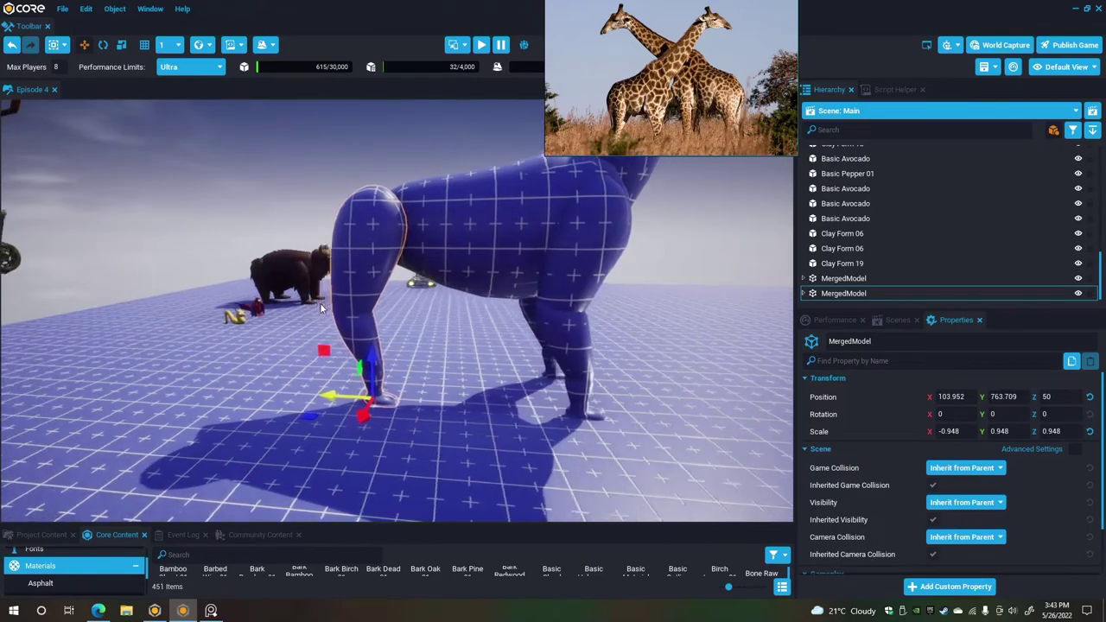
key(w)
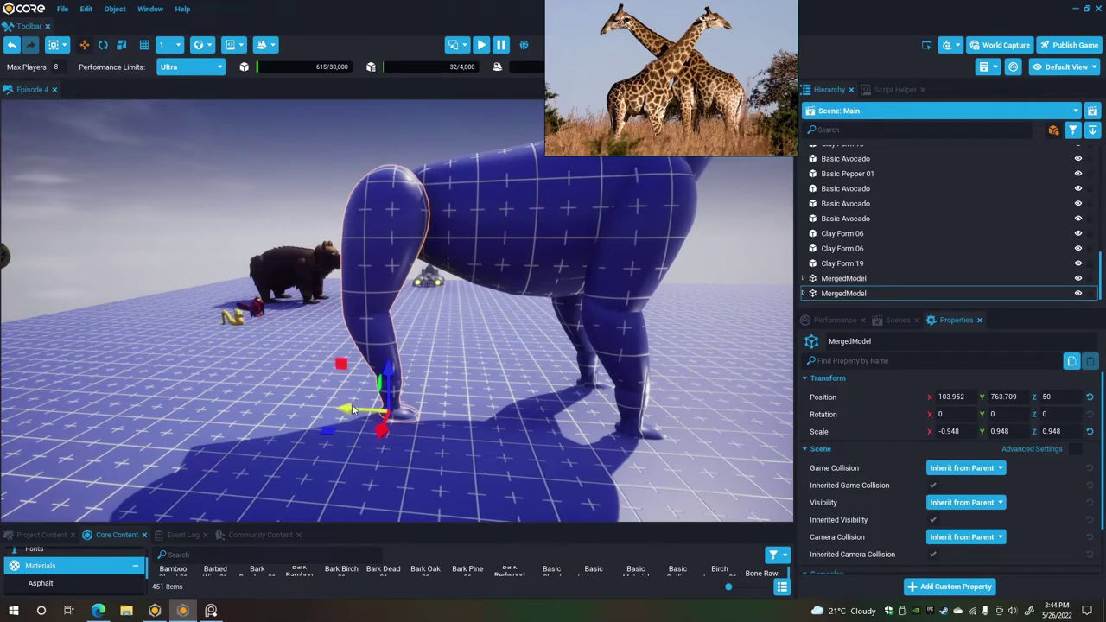
drag(353, 410, 356, 410)
Shorten the Basic Pepper 01 body to a Z scale of about 6.057 and shift it forward to about Y 441.
key(e)
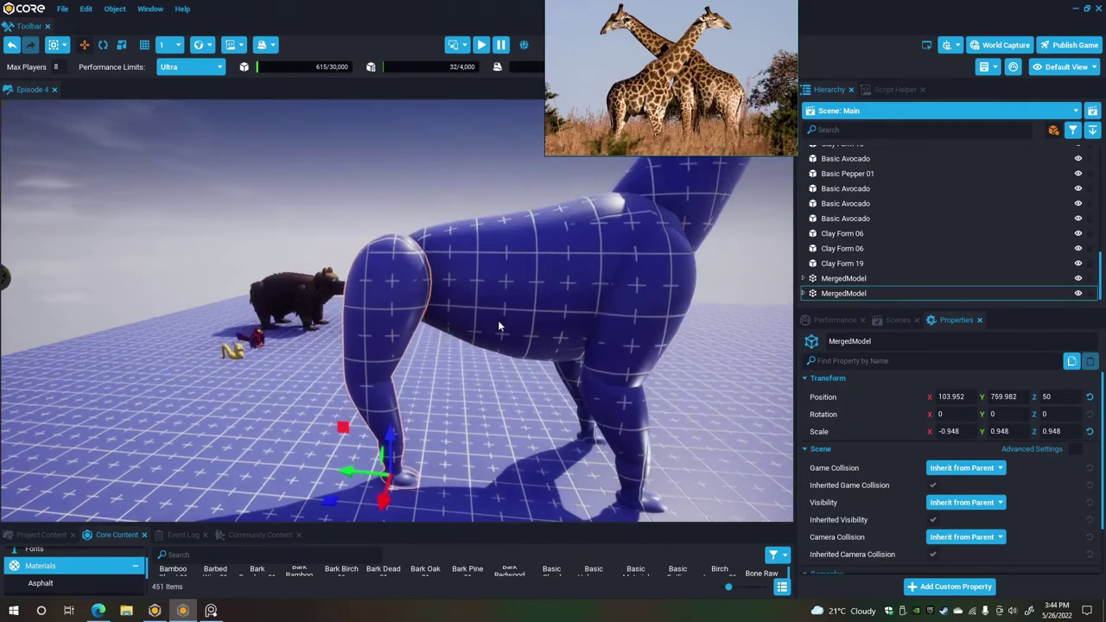
click(538, 317)
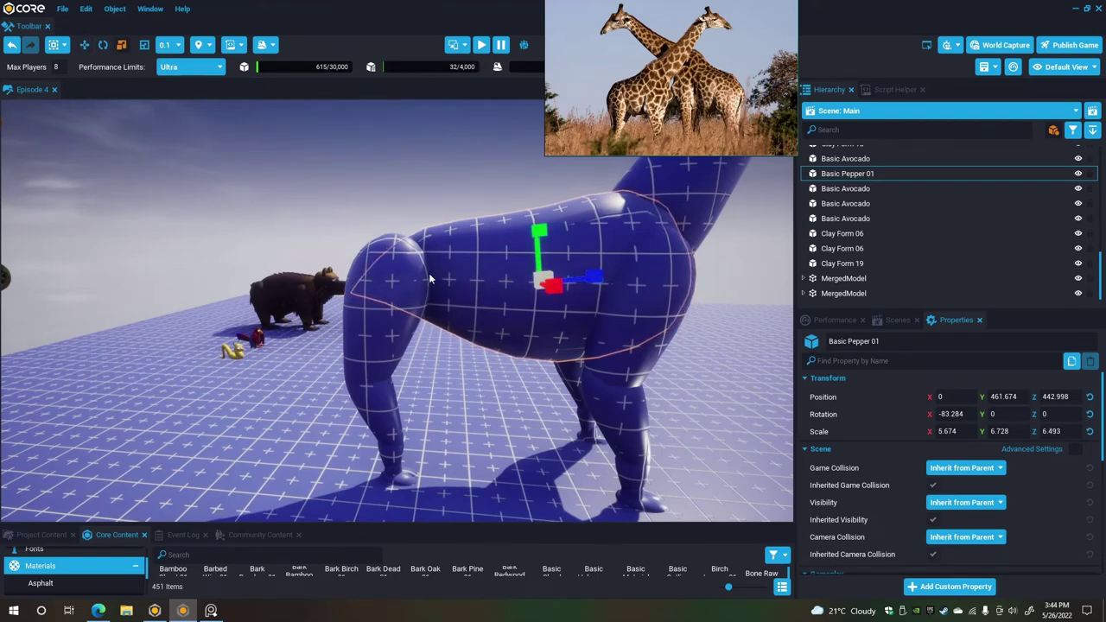
scroll(429, 273, up, 3)
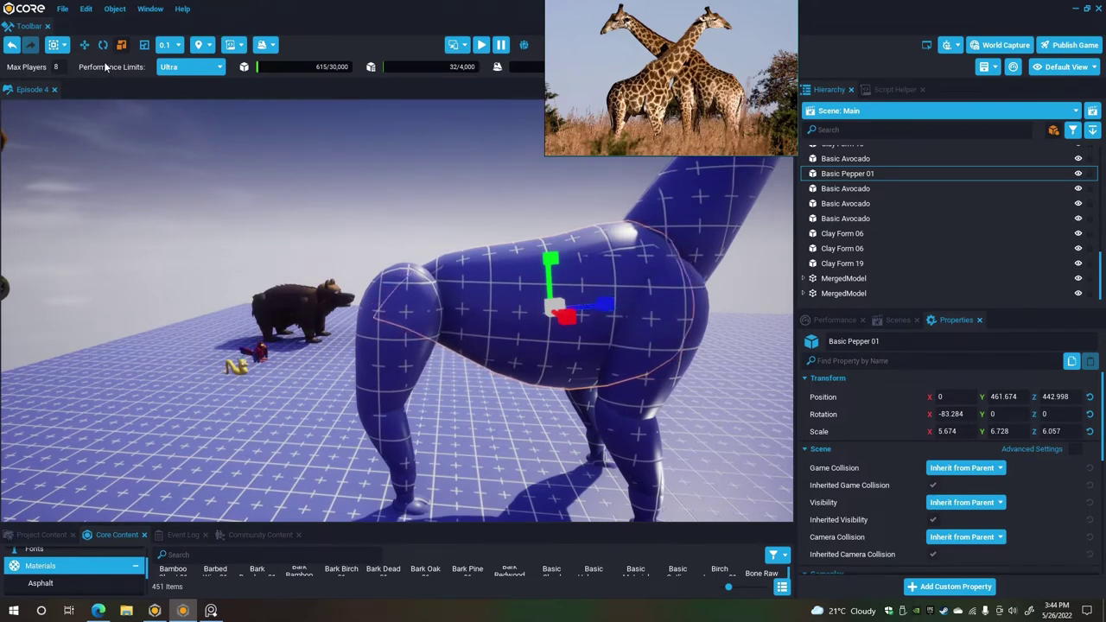
click(85, 47)
drag(512, 309, 524, 310)
Move the rear merged leg forward to about Y 702.5 so it meets the shortened body.
key(d)
right_drag(524, 310, 434, 307)
alt+drag(435, 306, 358, 373)
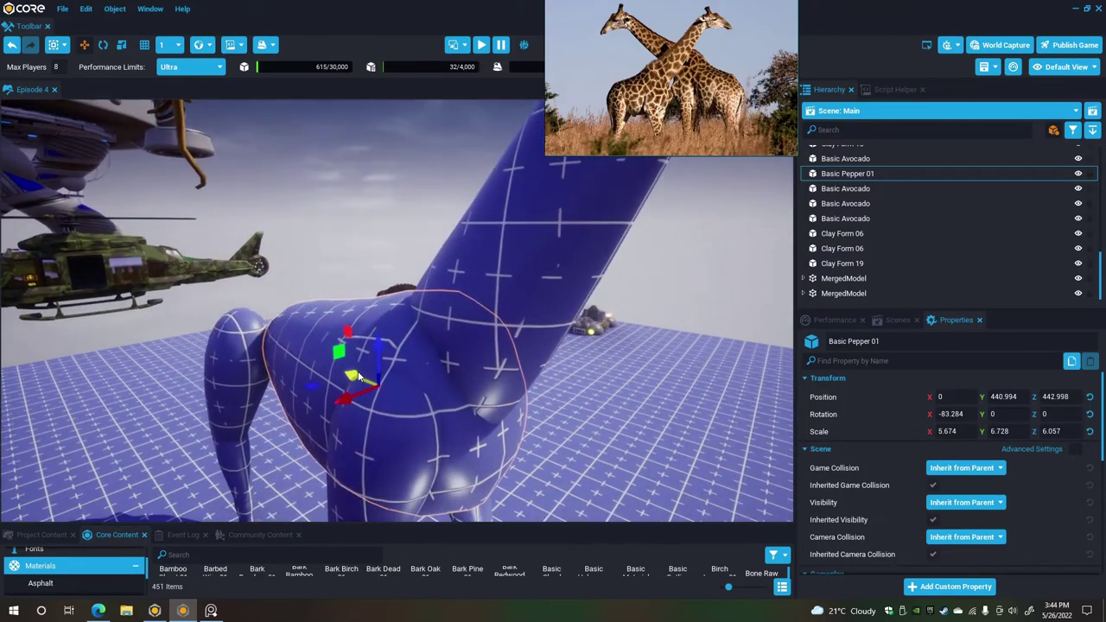
click(844, 293)
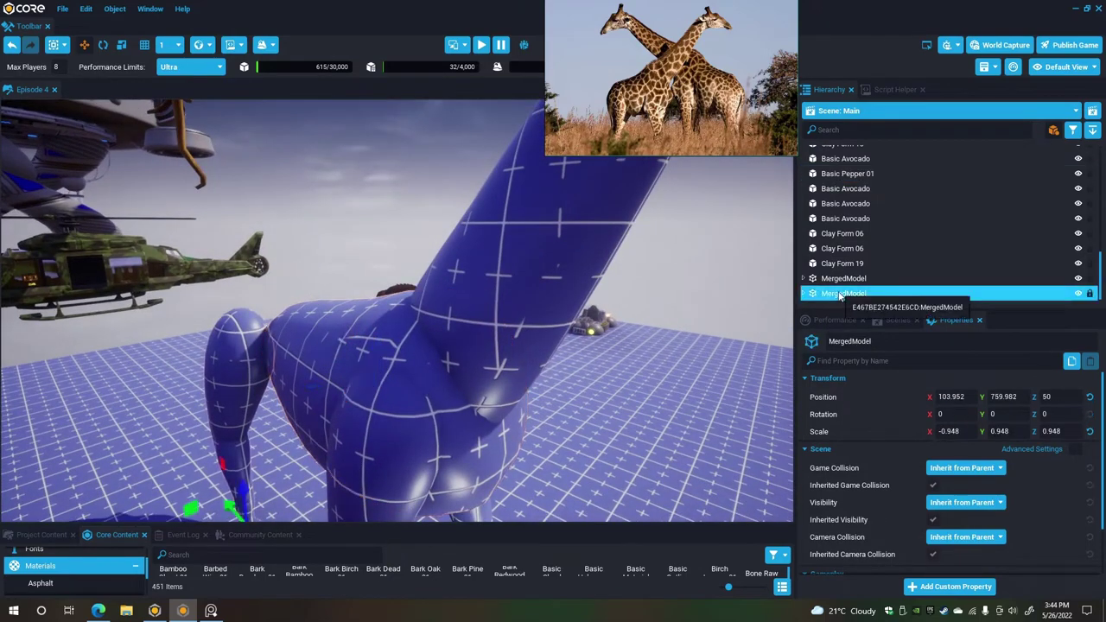
key(f)
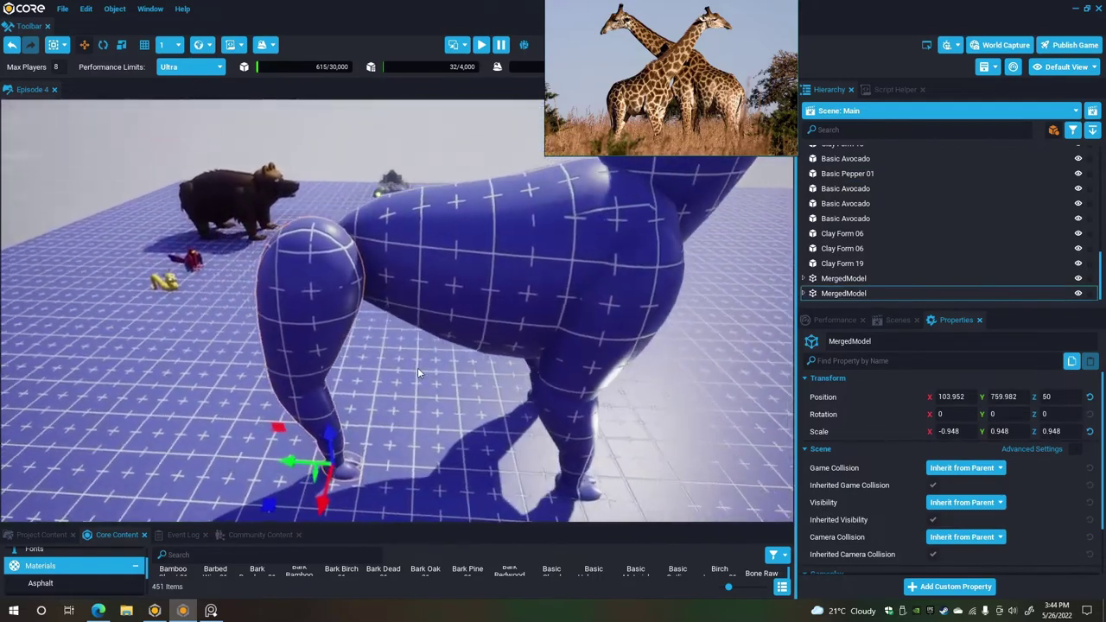
drag(322, 467, 639, 457)
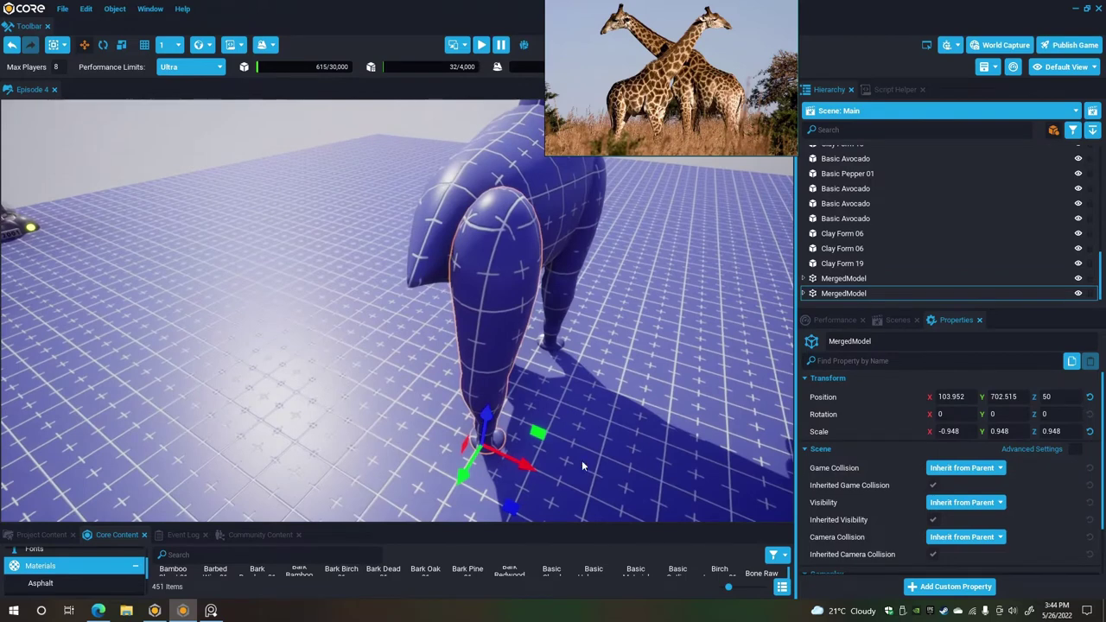
Move the selected hind leg to about X 96 and Y 715 so it fits against the giraffe's hindquarters.
drag(477, 465, 472, 471)
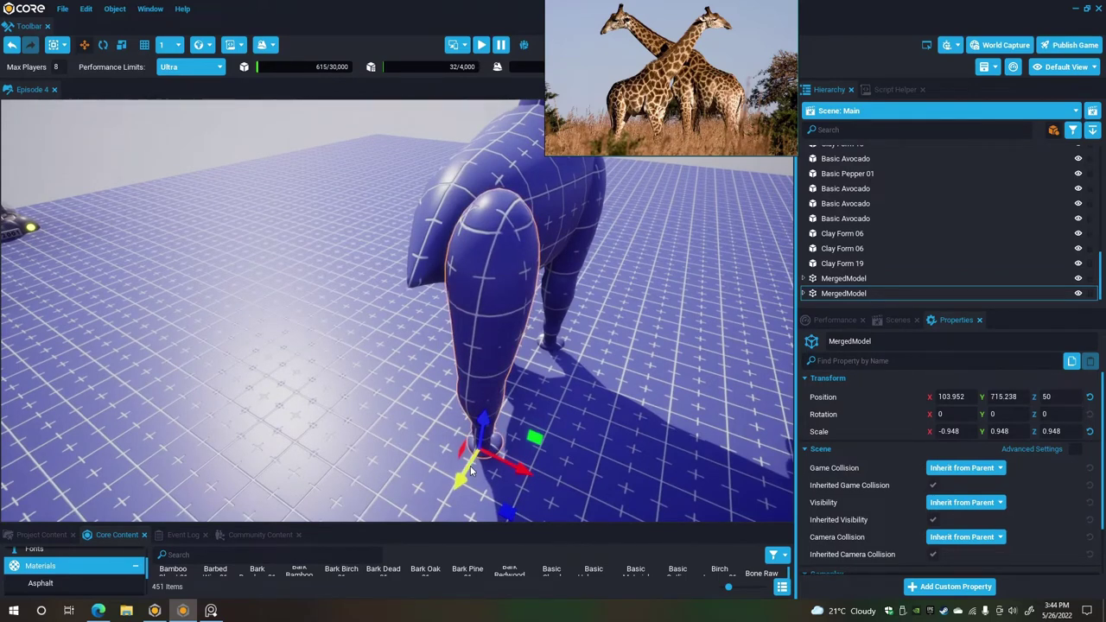
drag(508, 467, 505, 465)
key(d)
right_drag(509, 461, 206, 448)
key(w)
key(s)
mouse_move(557, 448)
alt+mouse_down()
mouse_move(281, 451)
mouse_move(542, 441)
alt+mouse_up()
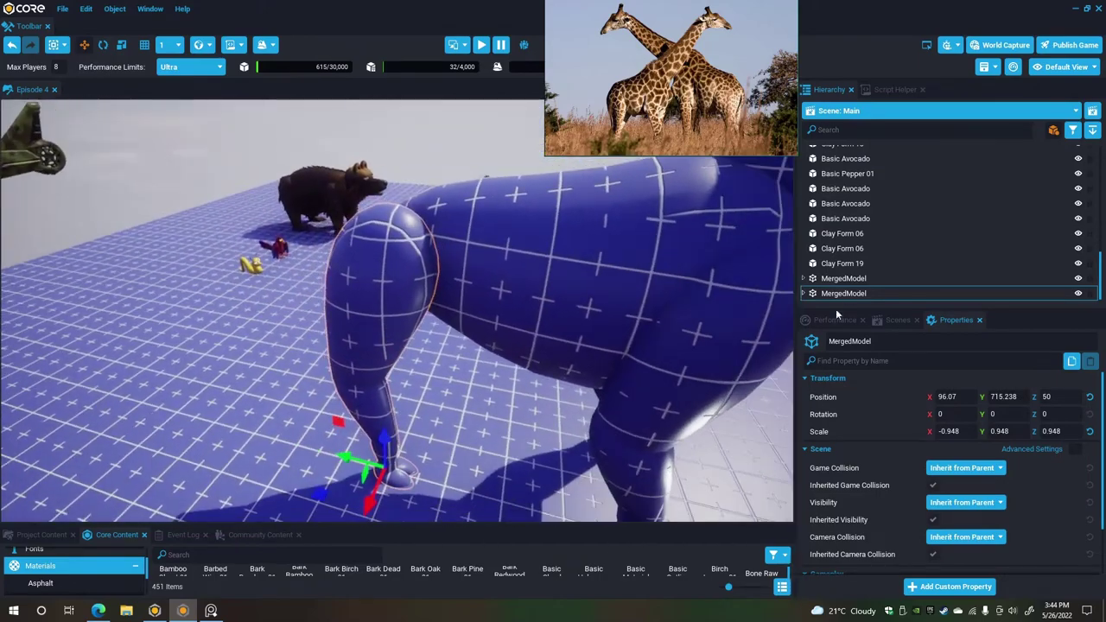
Duplicate the hind leg, mirror the copy on the world X-axis and set its X position to -96.07.
click(843, 293)
key(ctrl+w)
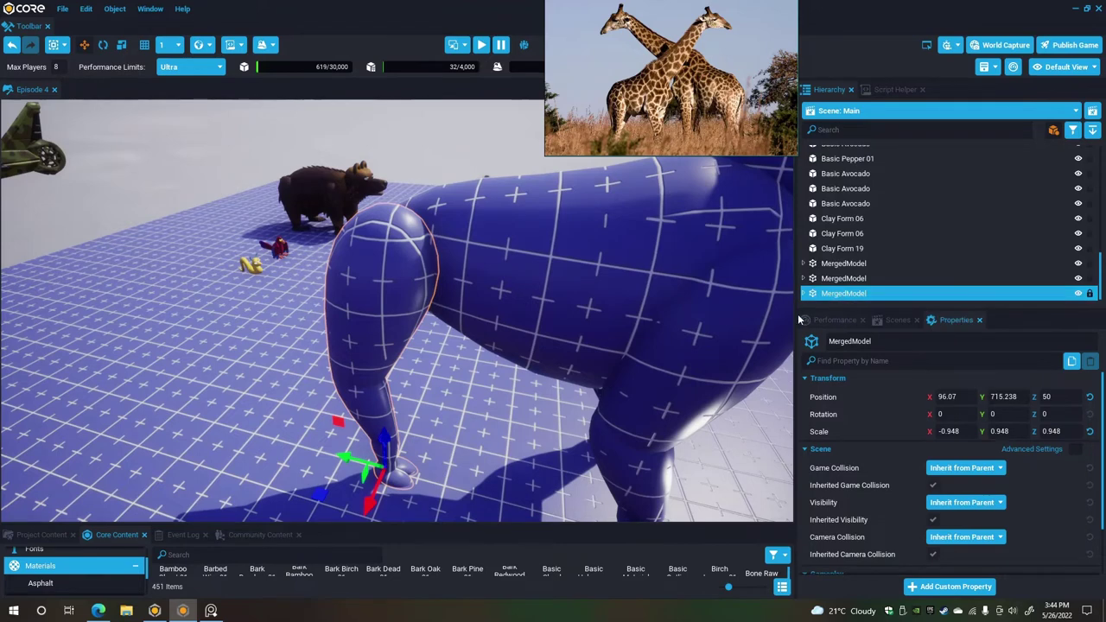
right_click(379, 325)
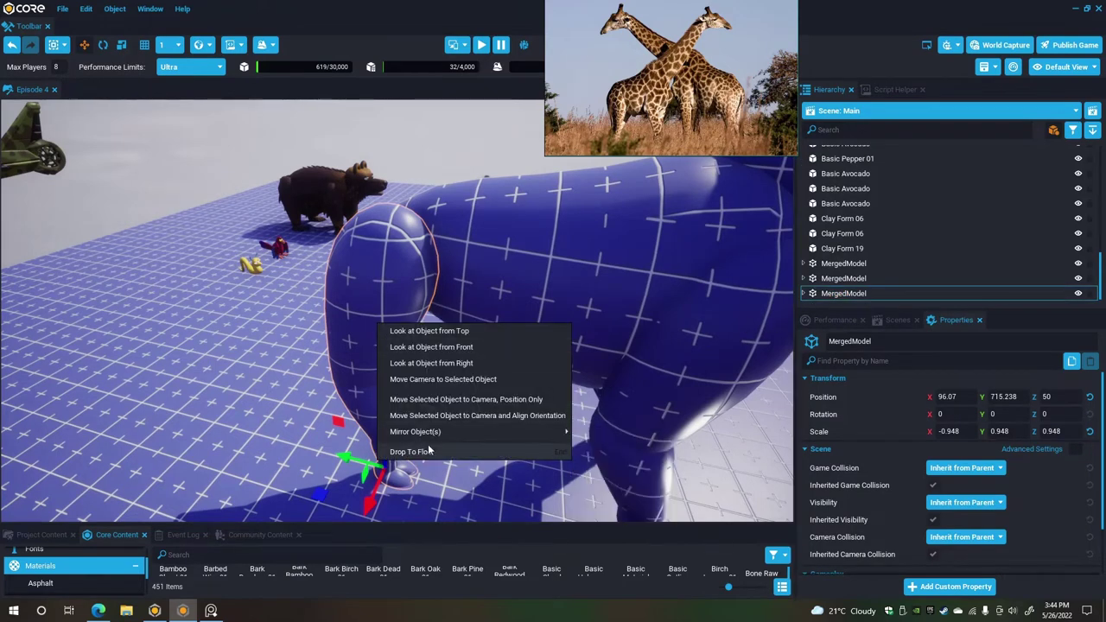
mouse_move(462, 432)
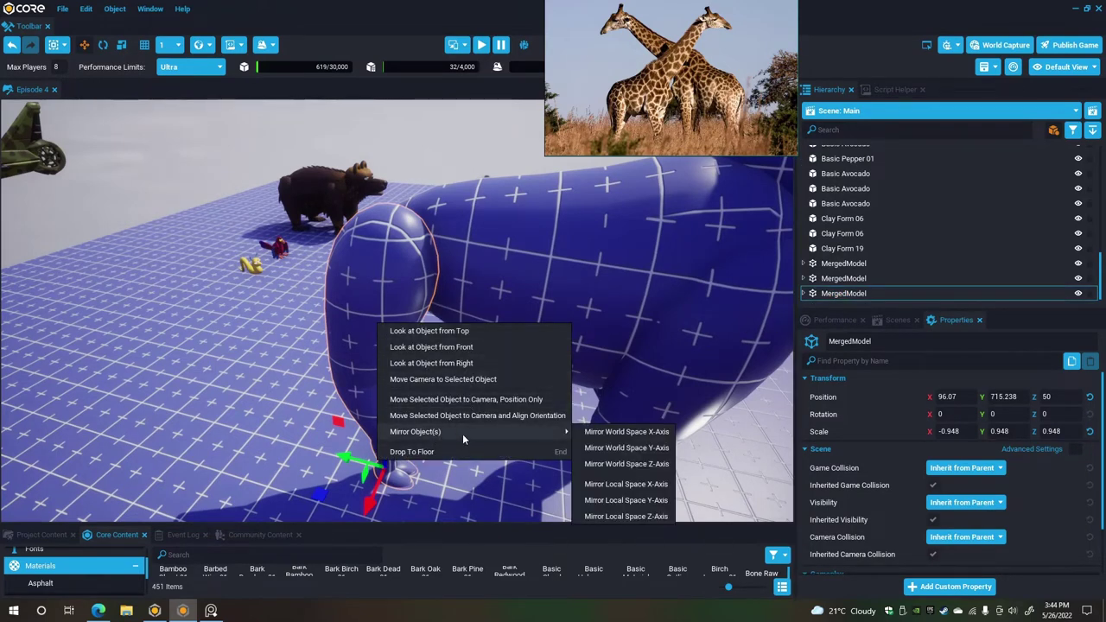
click(623, 434)
click(945, 397)
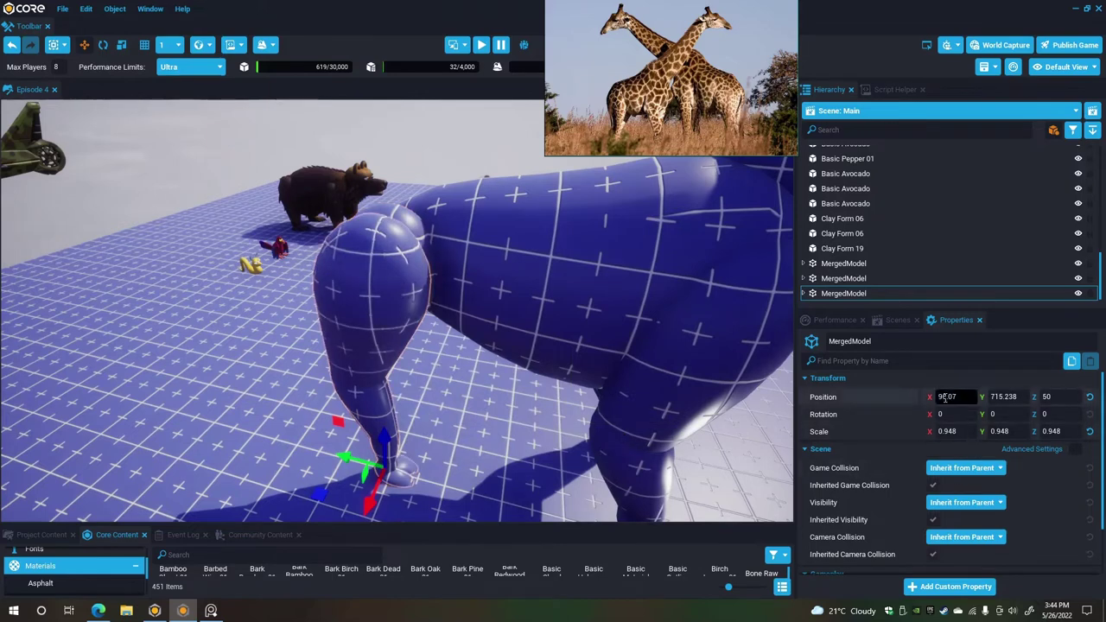
text(-96.07)
key(Return)
key(Escape)
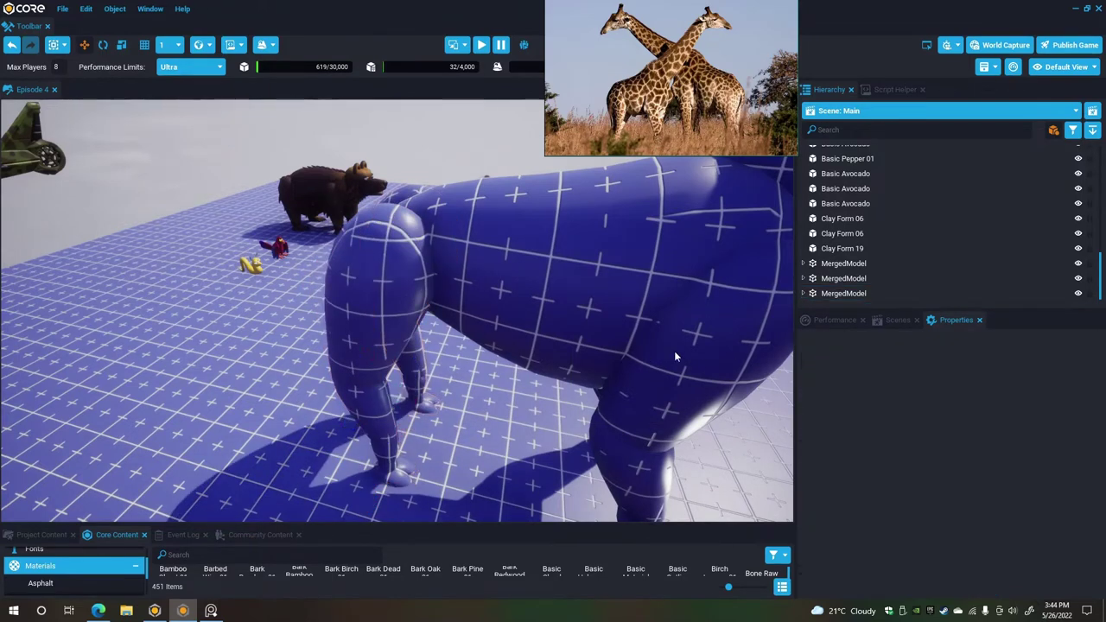
Unwrap the three leg merged models at the end of the hierarchy into separate shapes.
click(846, 293)
right_click(846, 293)
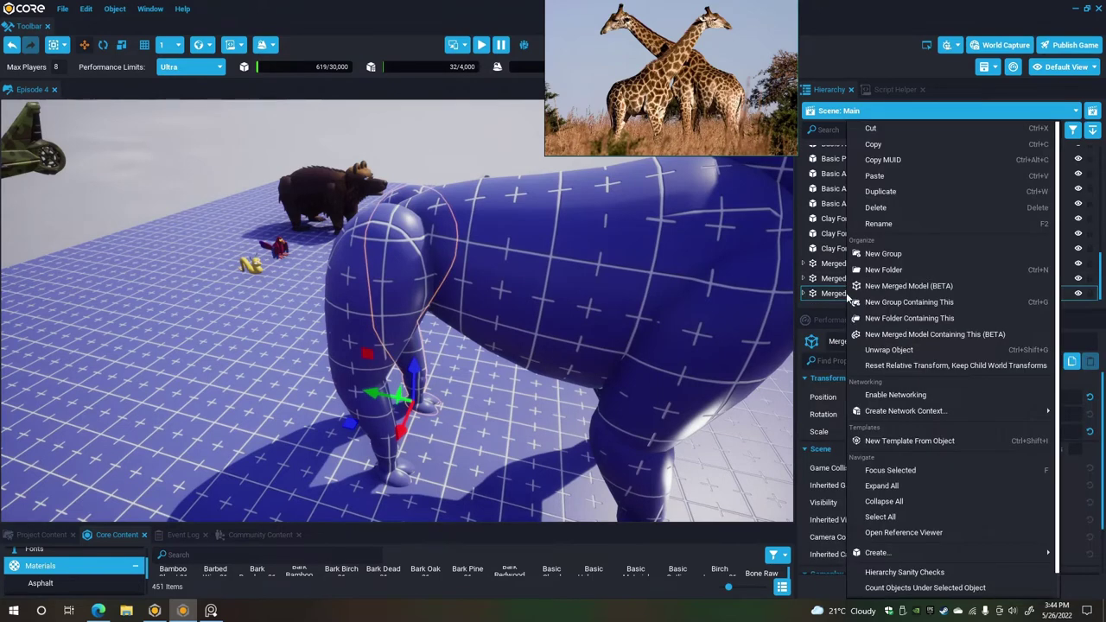
click(896, 350)
right_click(862, 278)
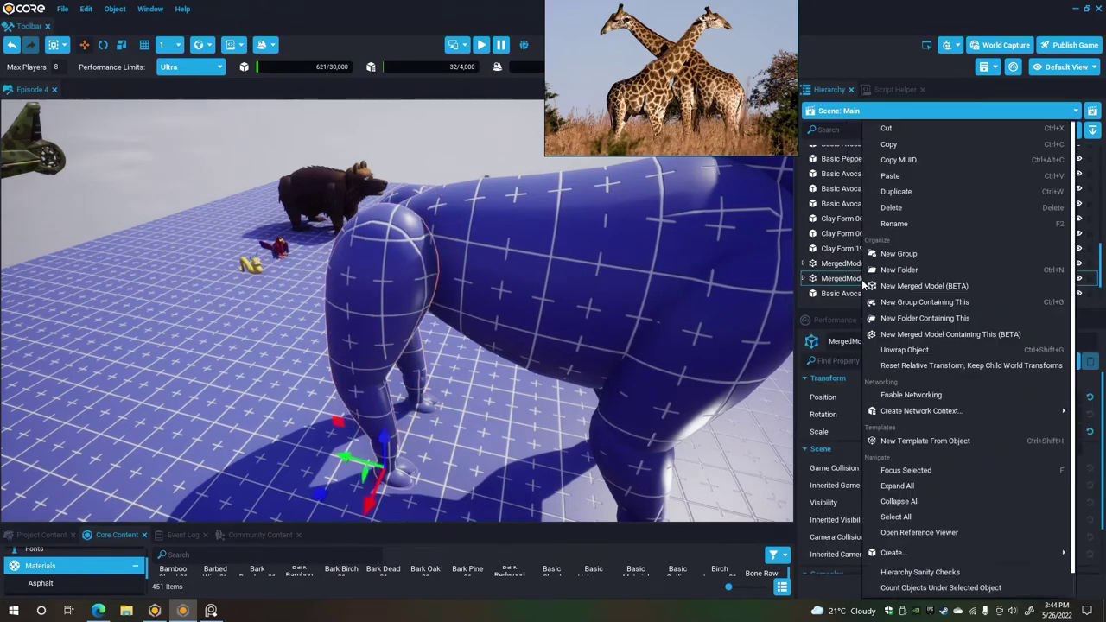
click(904, 351)
click(864, 262)
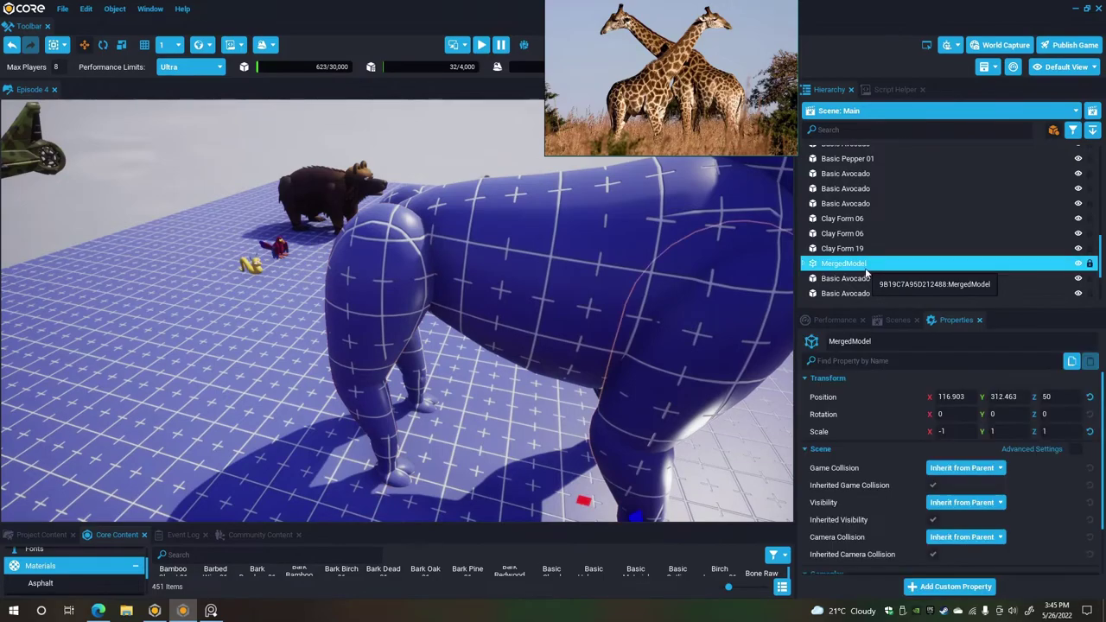
right_click(864, 263)
click(923, 350)
right_drag(674, 299, 336, 234)
alt+drag(337, 239, 222, 240)
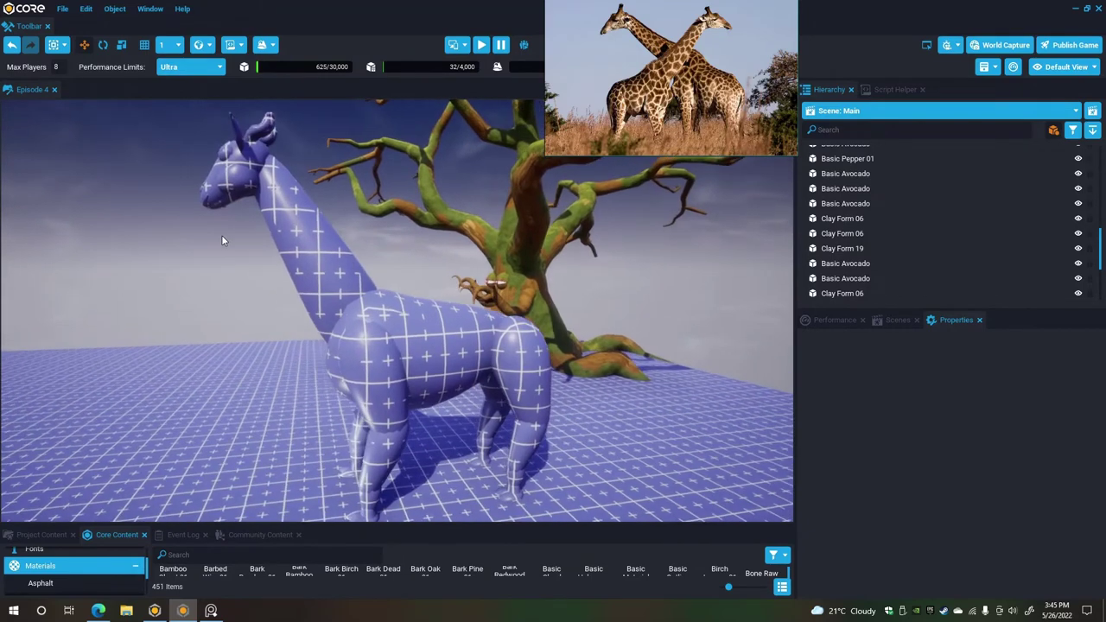
Go through the giraffe's shapes in the hierarchy to identify which belong to the legs and which to the body.
scroll(222, 240, up, 5)
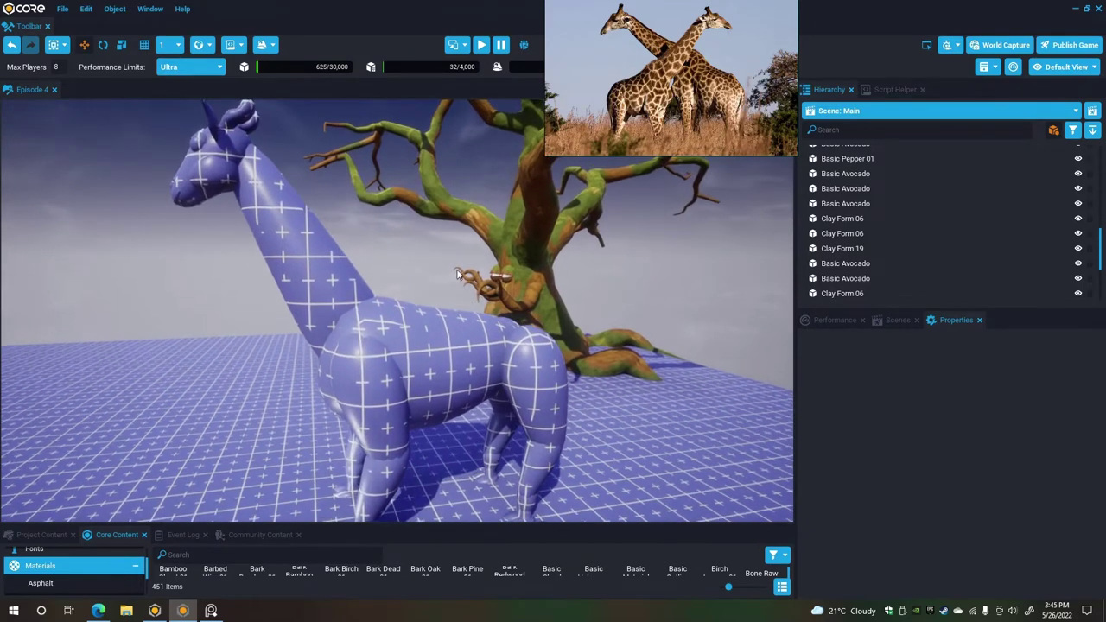
scroll(859, 292, up, 4)
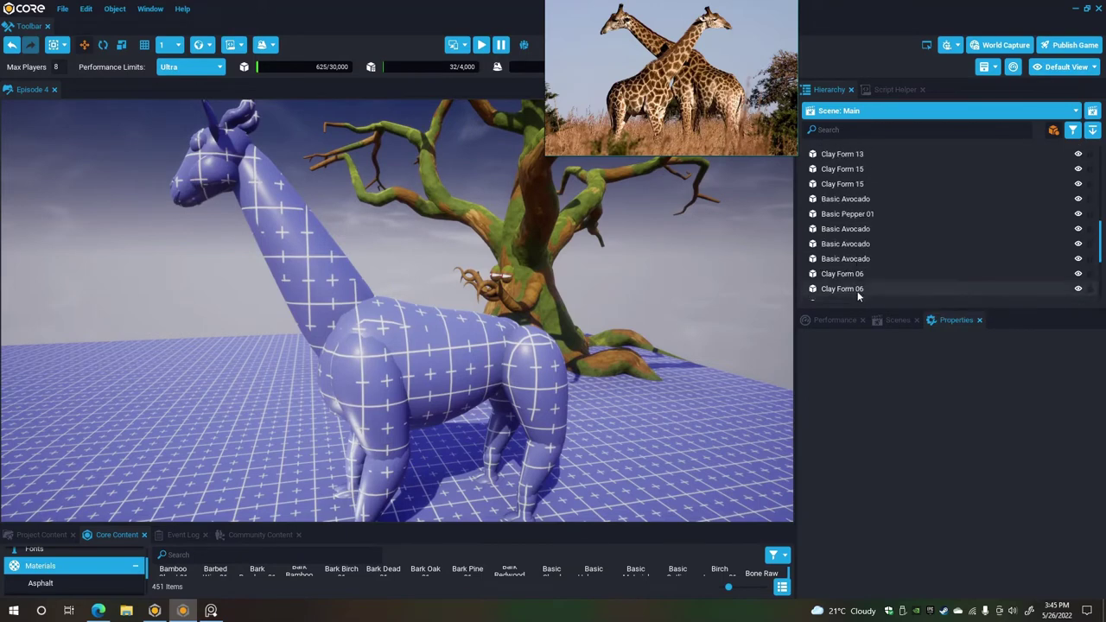
scroll(858, 295, up, 1)
click(860, 295)
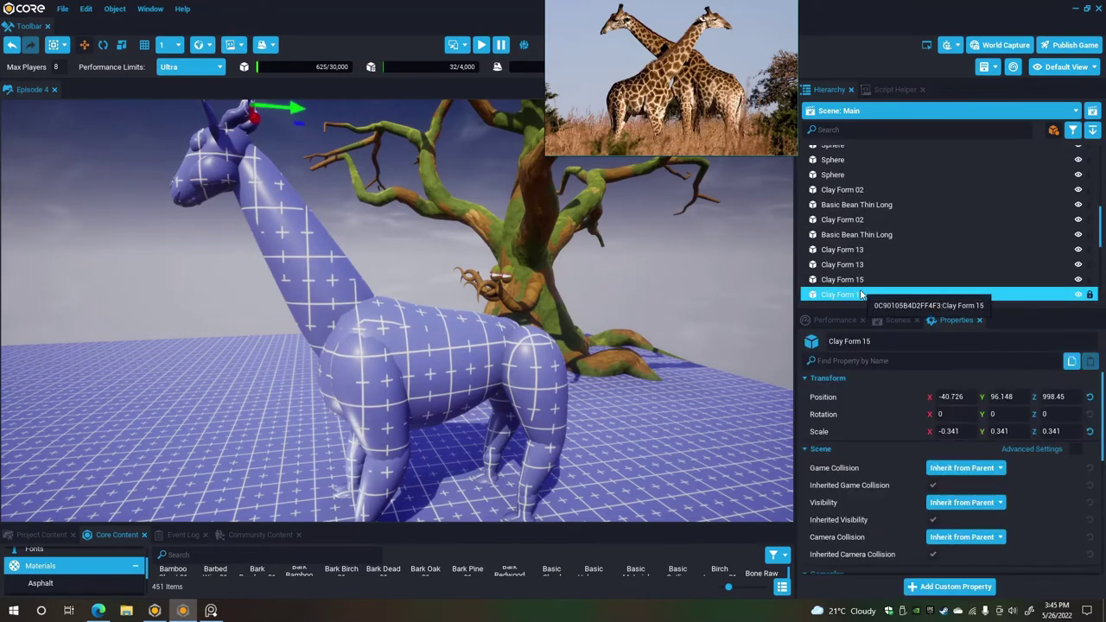
key(Down)
key(Down)
key(Down)
key(Down)
key(Down)
key(Down)
key(Down)
key(Down)
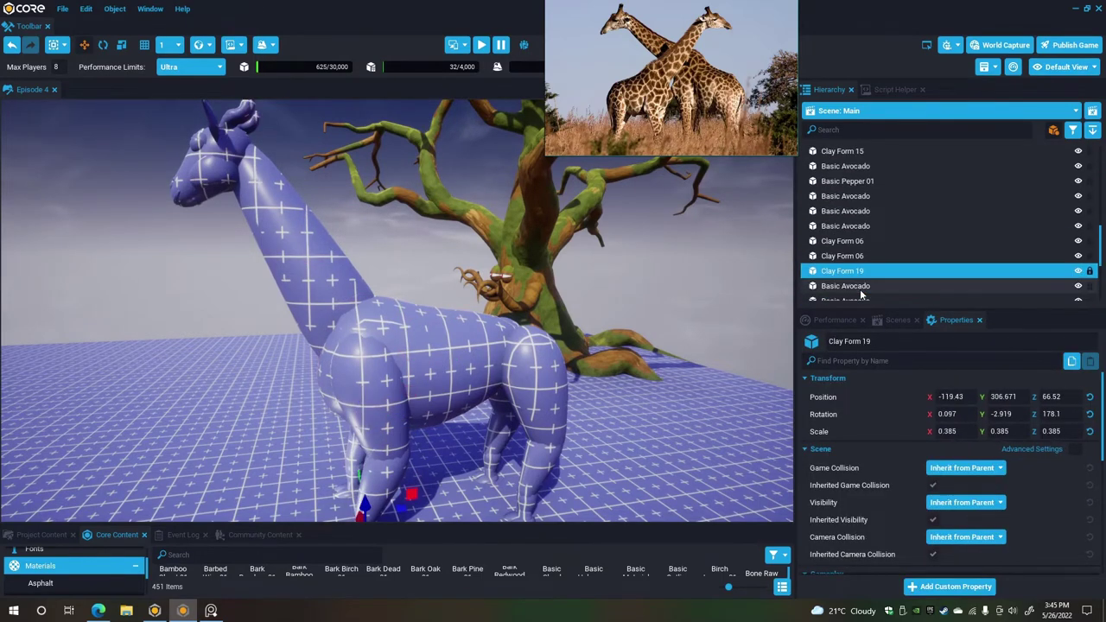
key(Up)
key(Up)
key(Up)
key(Up)
key(Up)
key(Up)
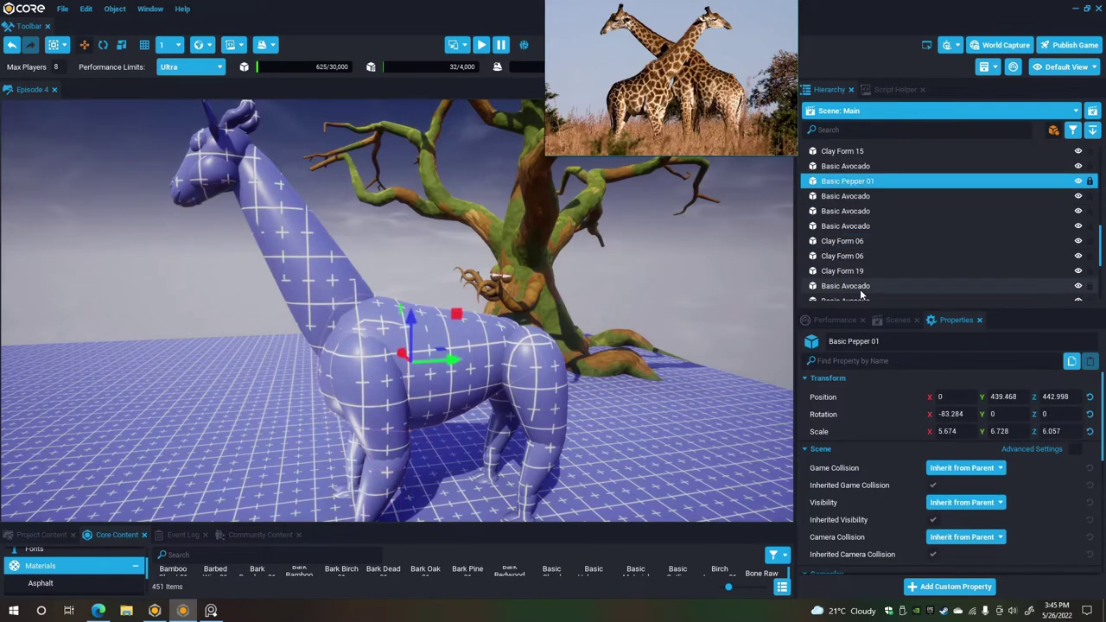
Select all body, neck and head shapes from Basic Pepper 01 up to the first Basic Avocado and adjust their height relative to the legs.
key(shift+Up)
key(shift+Up)
key(shift+Up)
key(shift+Up)
key(shift+Up)
key(shift+Up)
key(shift+Up)
key(shift+Up)
key(shift+Up)
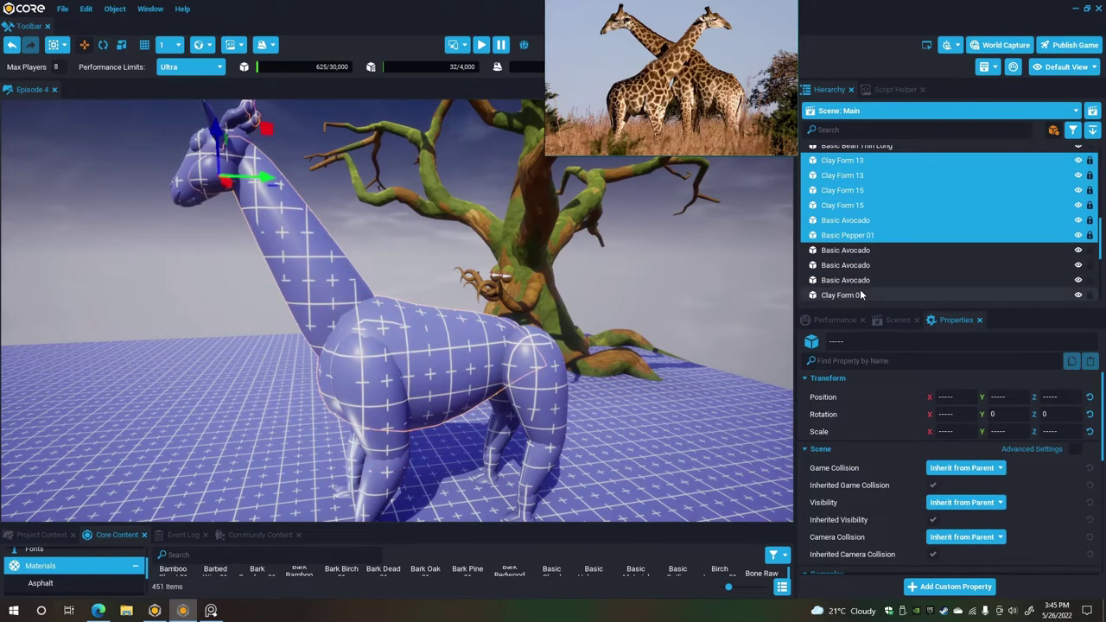
key(shift+Up)
key(shift+Up)
key(shift+Up)
key(shift+Up)
key(shift+Up)
key(shift+Up)
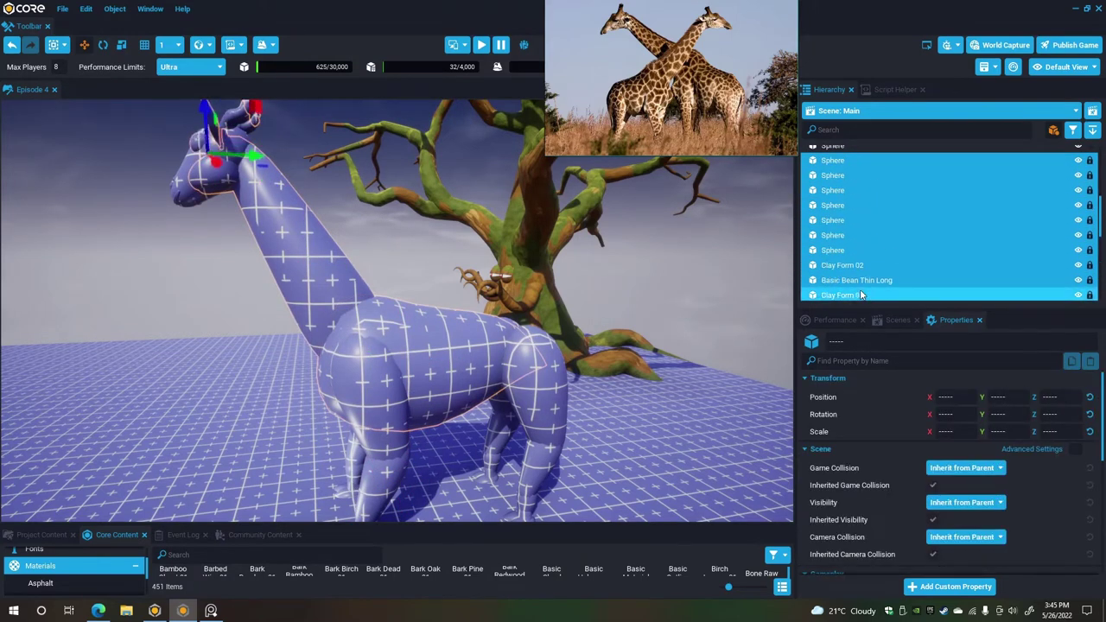
key(shift+Up)
key(shift+Up)
key(shift+Up)
key(shift+Up)
key(shift+Up)
key(shift+Up)
key(shift+Up)
key(shift+Up)
key(shift+Up)
key(shift+Up)
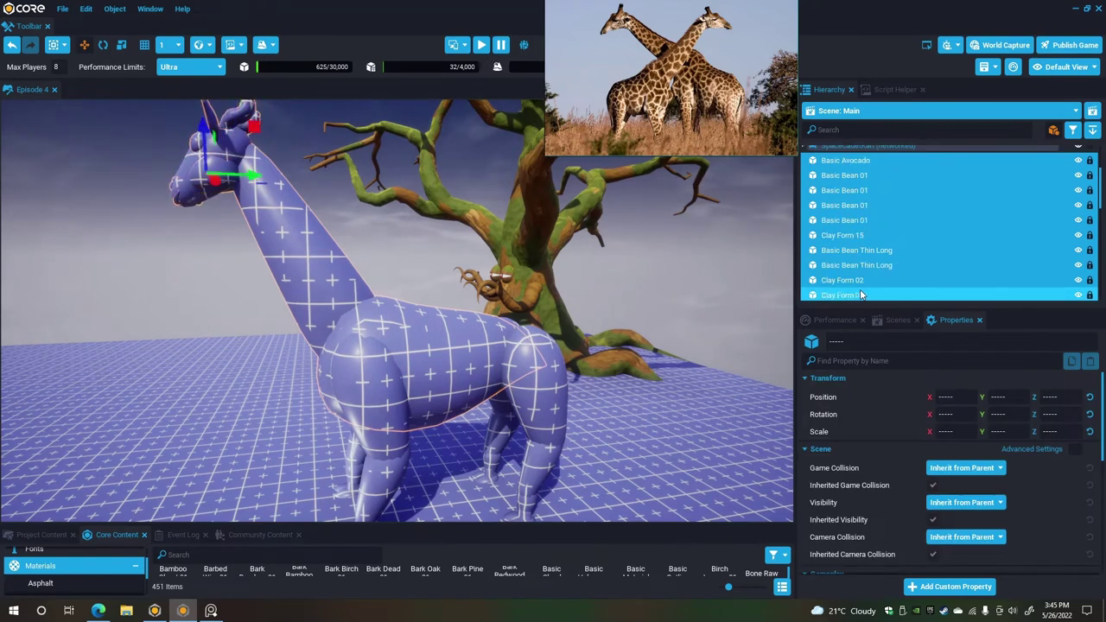
key(shift+Up)
key(shift+Up)
key(shift+Up)
key(shift+Up)
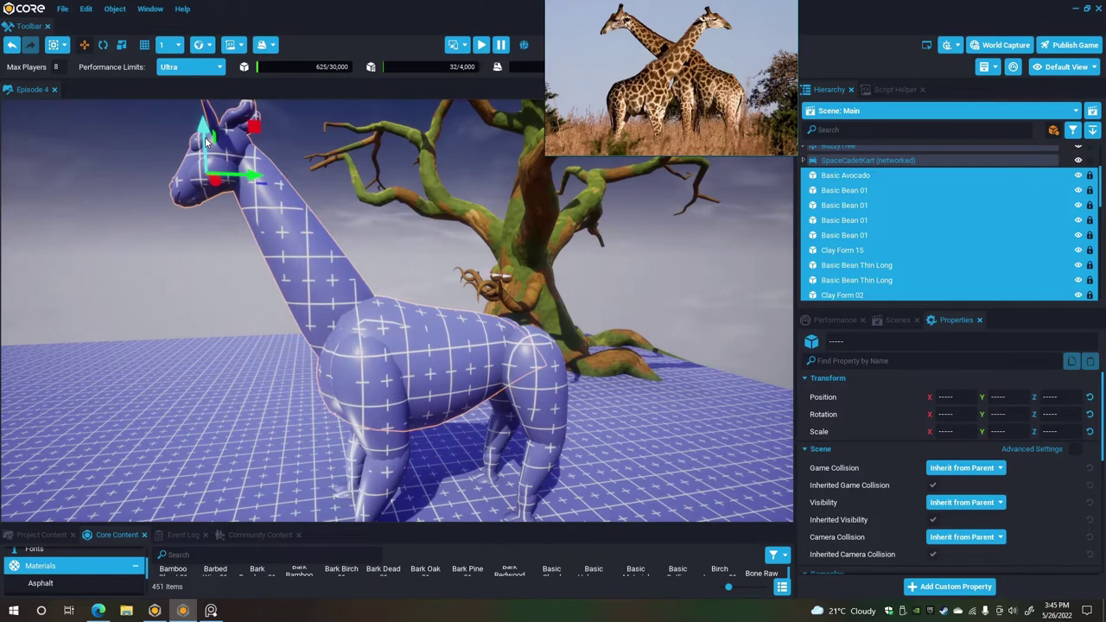
drag(207, 143, 447, 195)
mouse_move(447, 191)
right_down()
mouse_move(454, 175)
mouse_move(458, 201)
right_up()
alt+drag(457, 200, 463, 204)
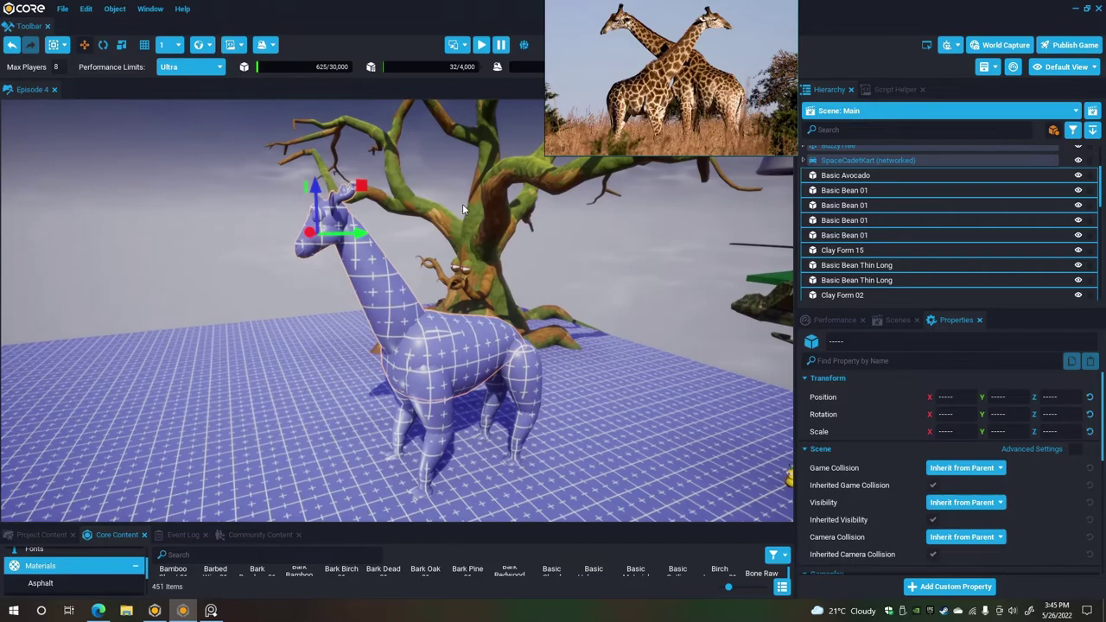
click(559, 231)
Place a Horn Curved Double - Horizontal from the 3D objects at the giraffe's rump as a tail.
right_drag(558, 233, 509, 266)
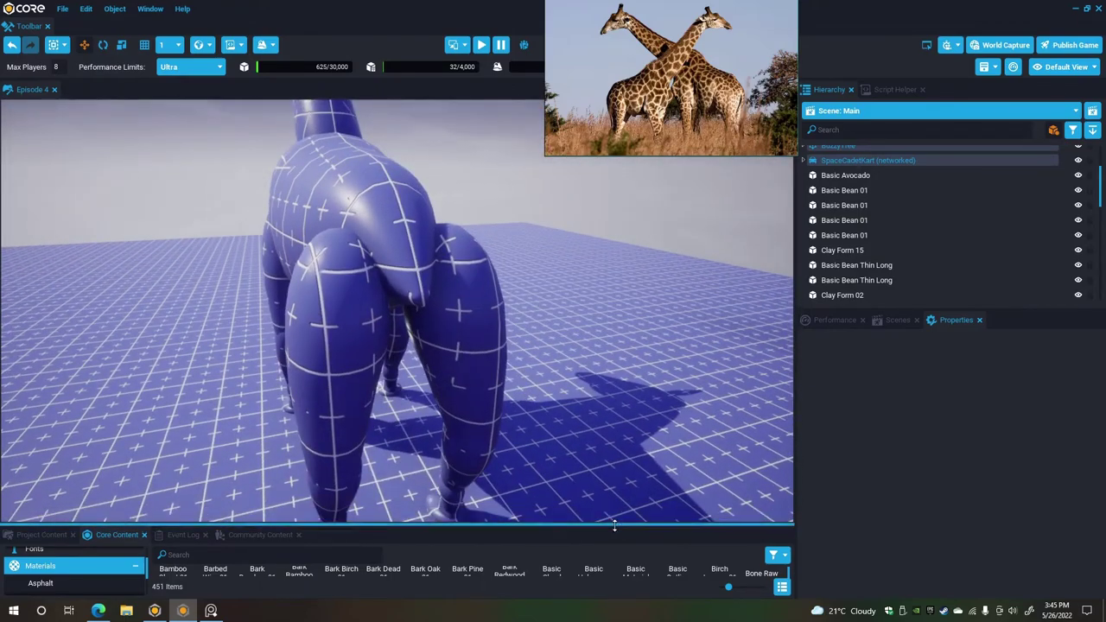
drag(615, 525, 630, 345)
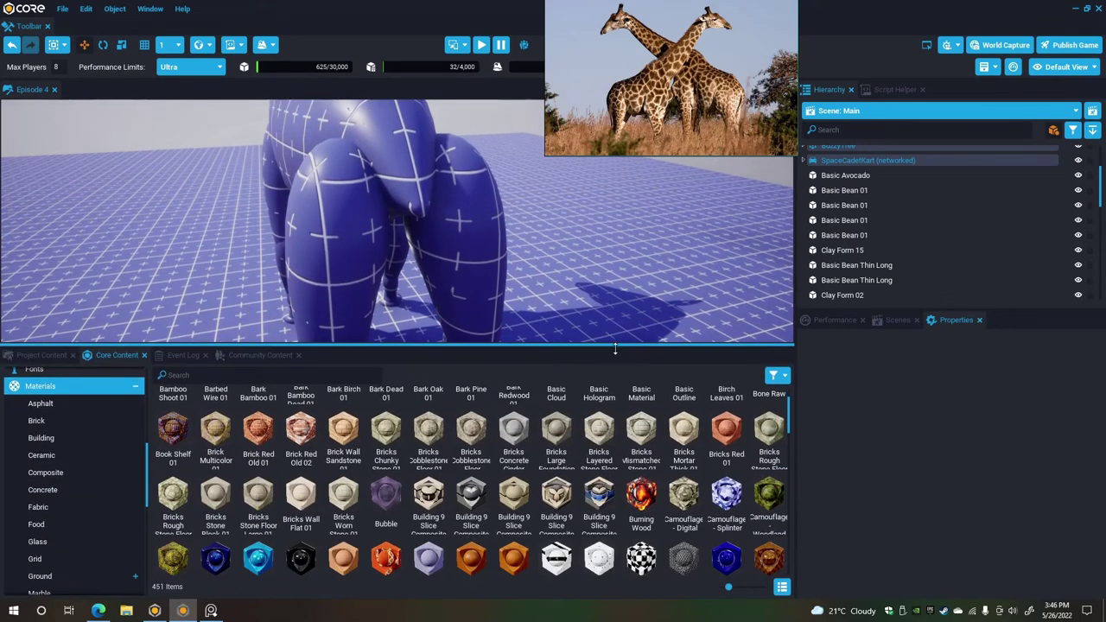
scroll(37, 476, up, 10)
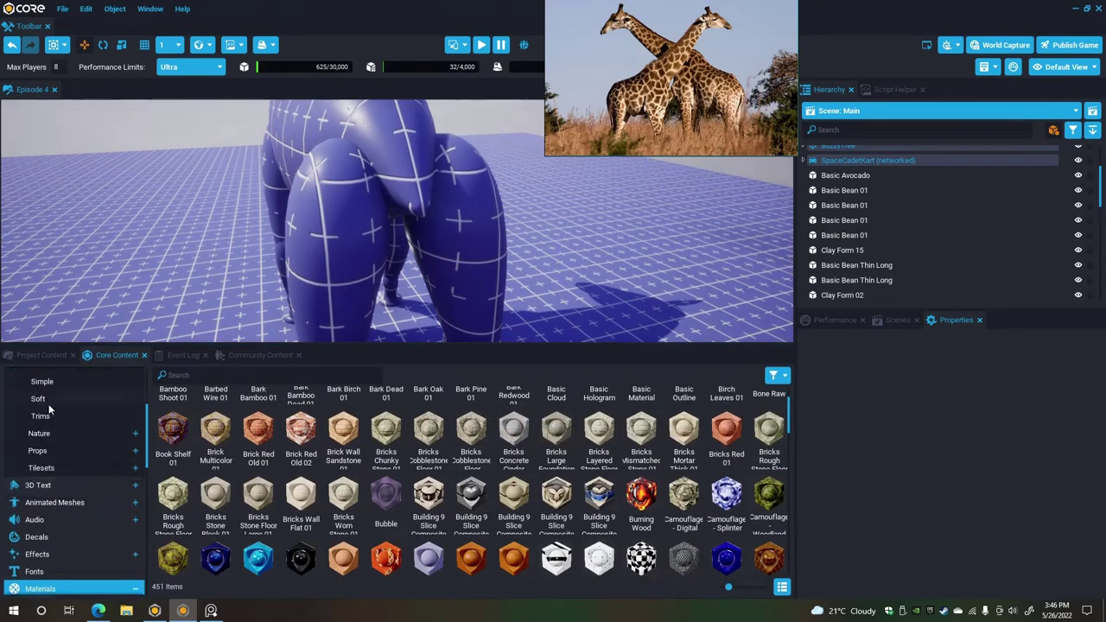
click(66, 464)
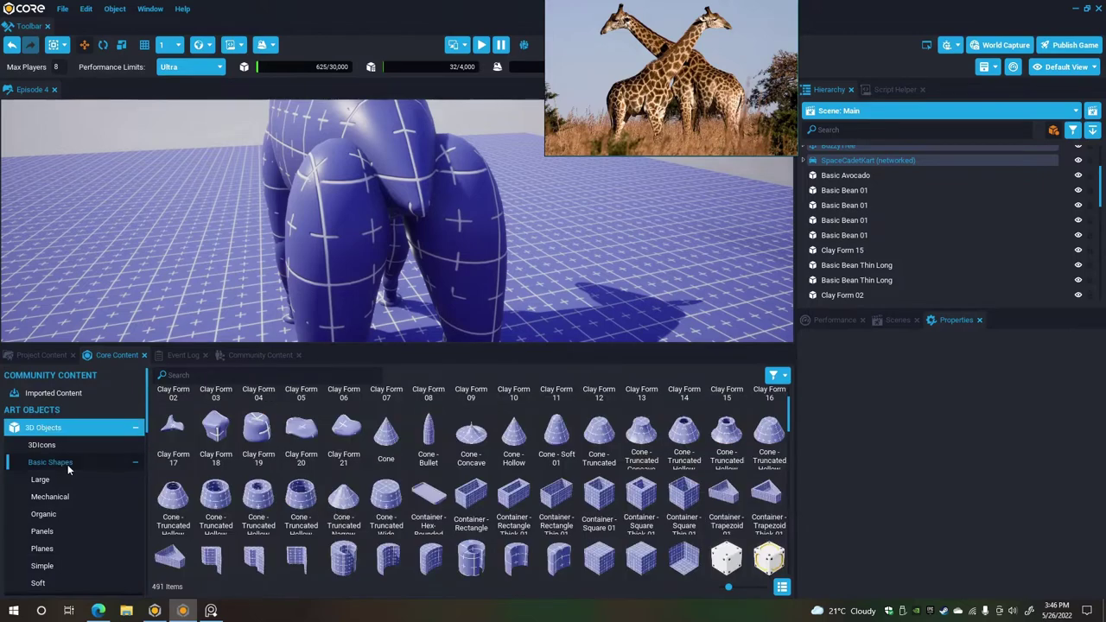
scroll(512, 469, down, 10)
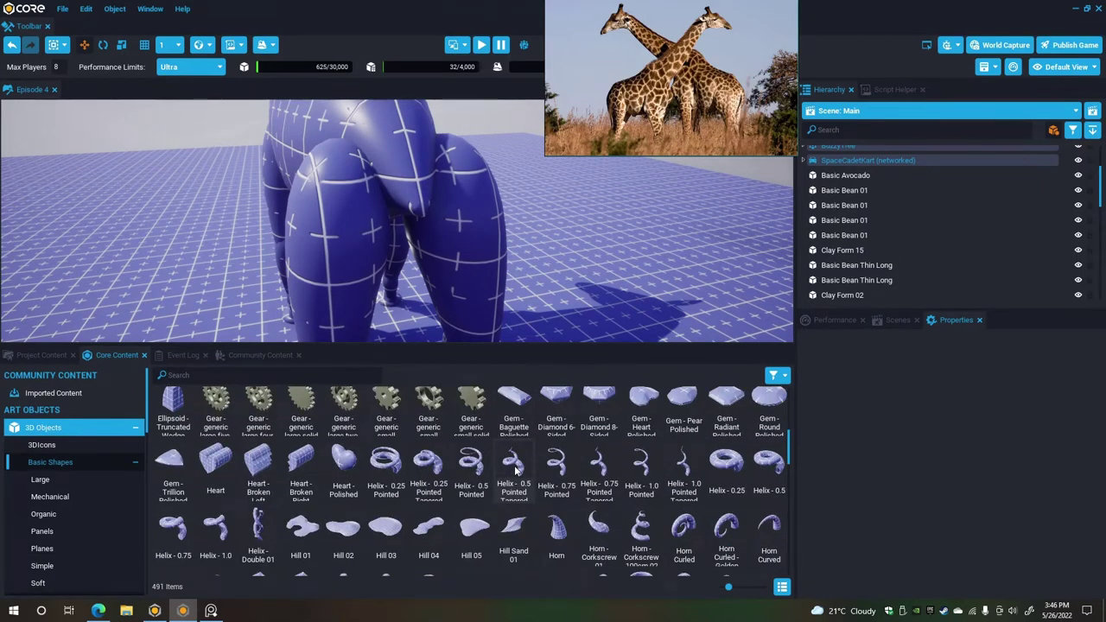
scroll(514, 467, down, 1)
scroll(516, 471, down, 1)
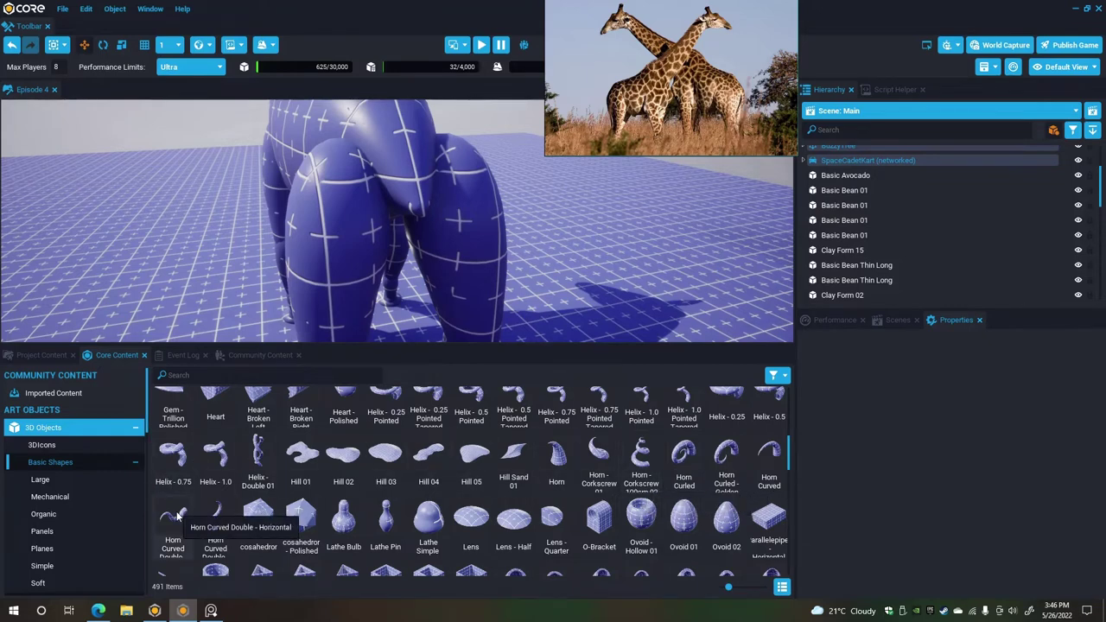
drag(177, 516, 414, 197)
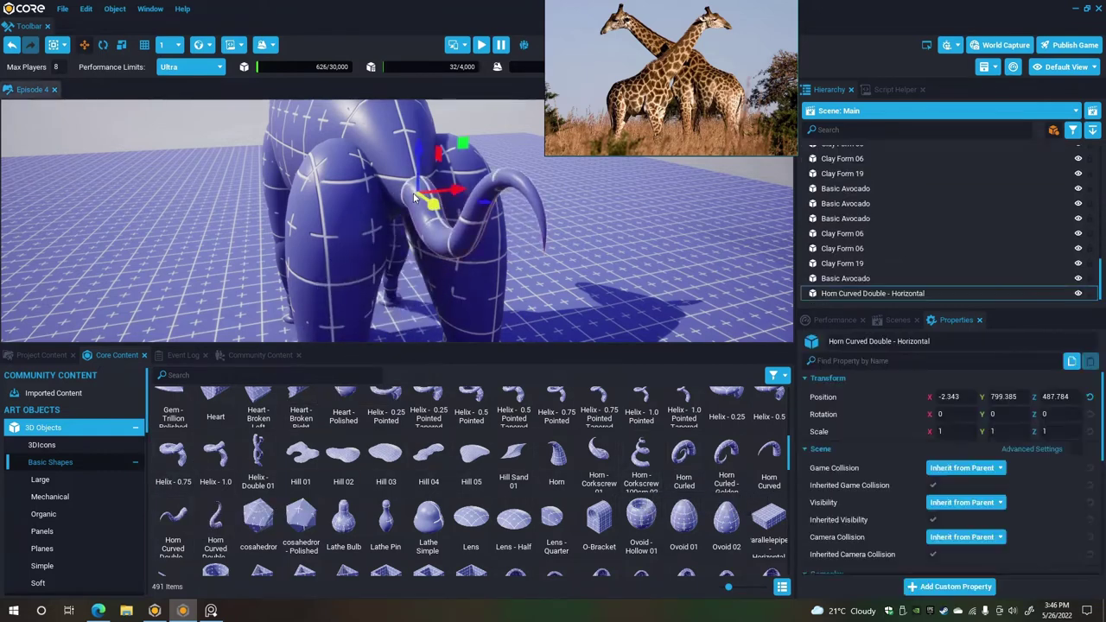
Rotate the tail horn to about 60° on X and scale it to about 1.11 × 1.42 × 1.11.
click(106, 46)
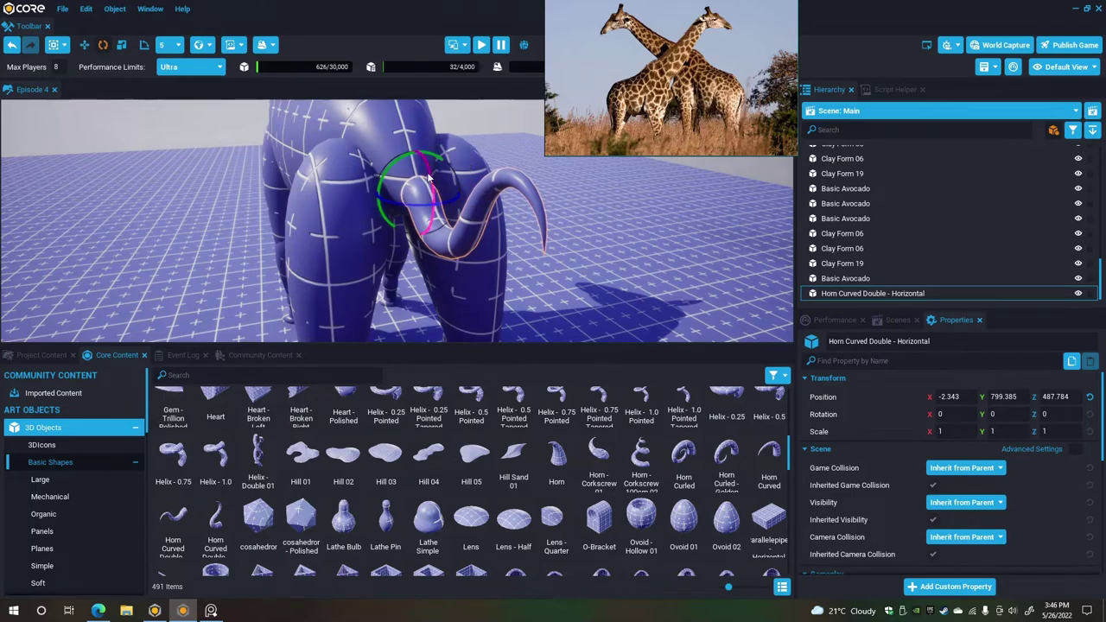
drag(430, 179, 435, 226)
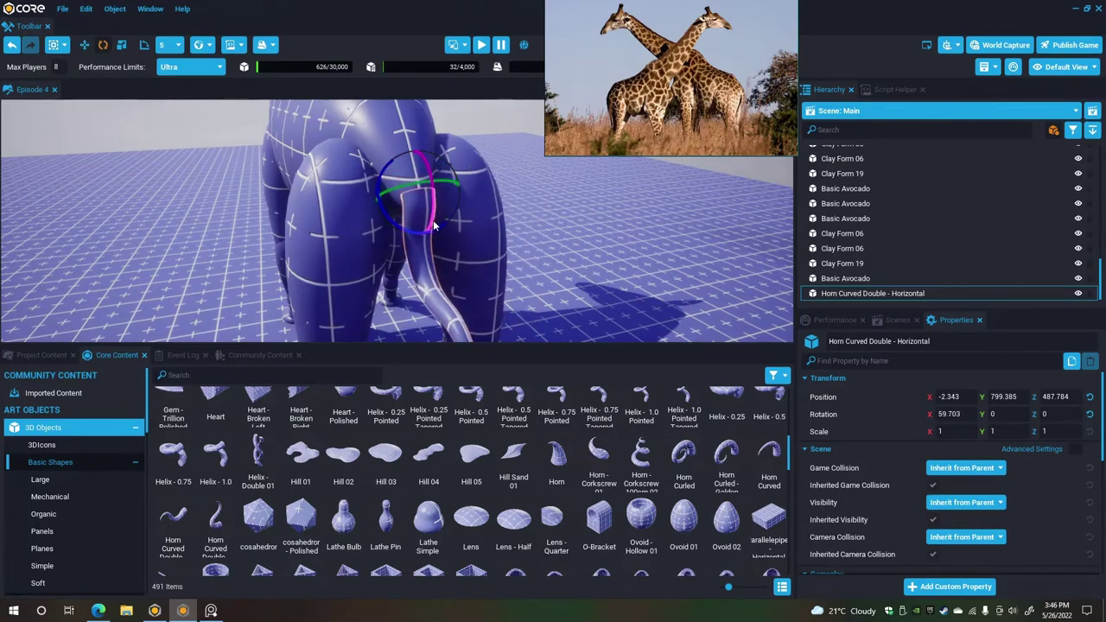
right_drag(400, 233, 612, 256)
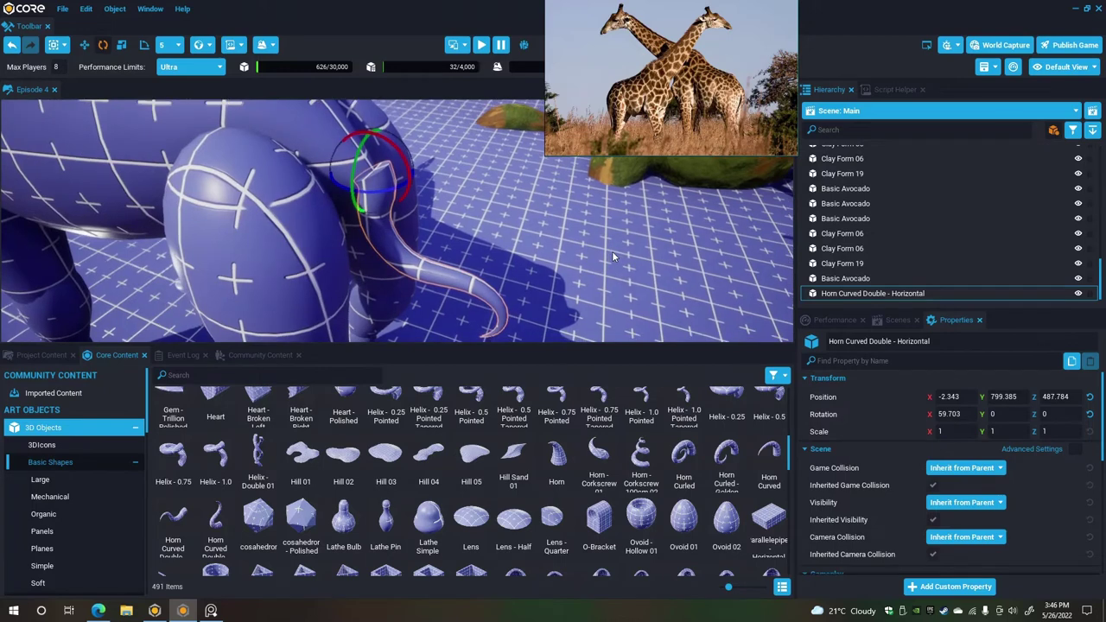
click(122, 46)
drag(384, 179, 406, 242)
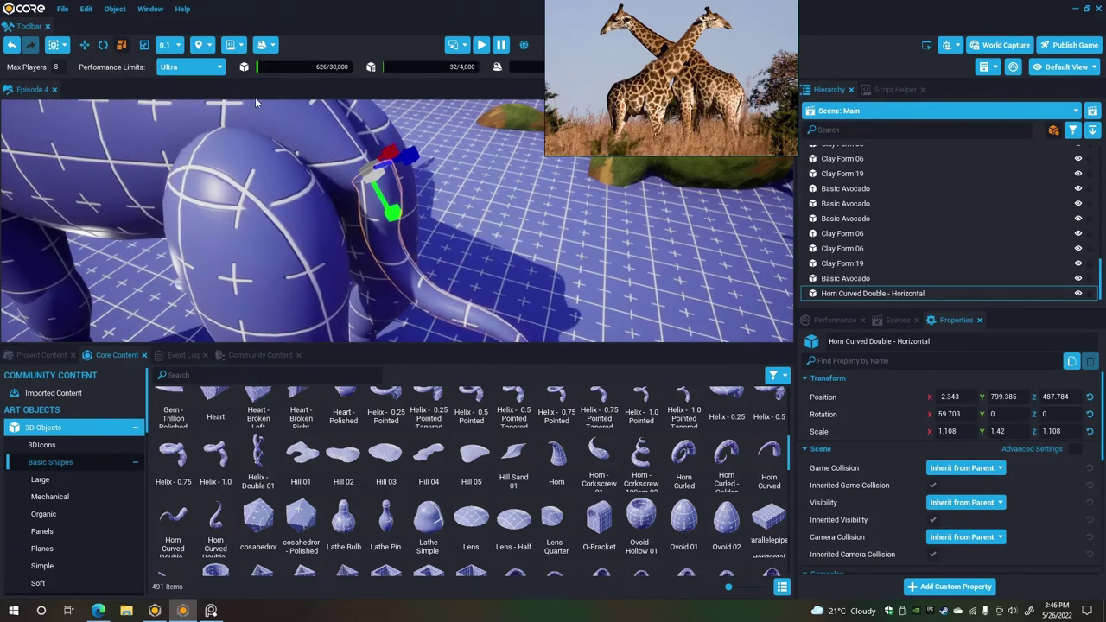
Move the tail horn closer to the rump, to about 771.9 on Y, and rotate it to about 31° on X.
click(84, 45)
drag(410, 179, 390, 176)
key(w)
right_drag(392, 176, 336, 177)
click(102, 44)
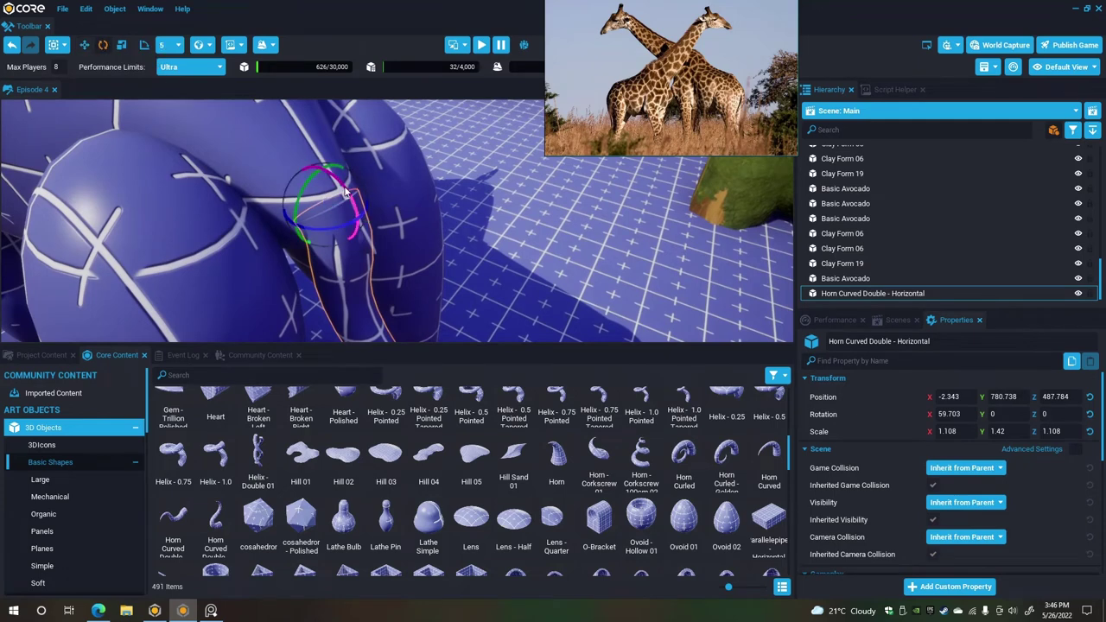
drag(346, 192, 339, 186)
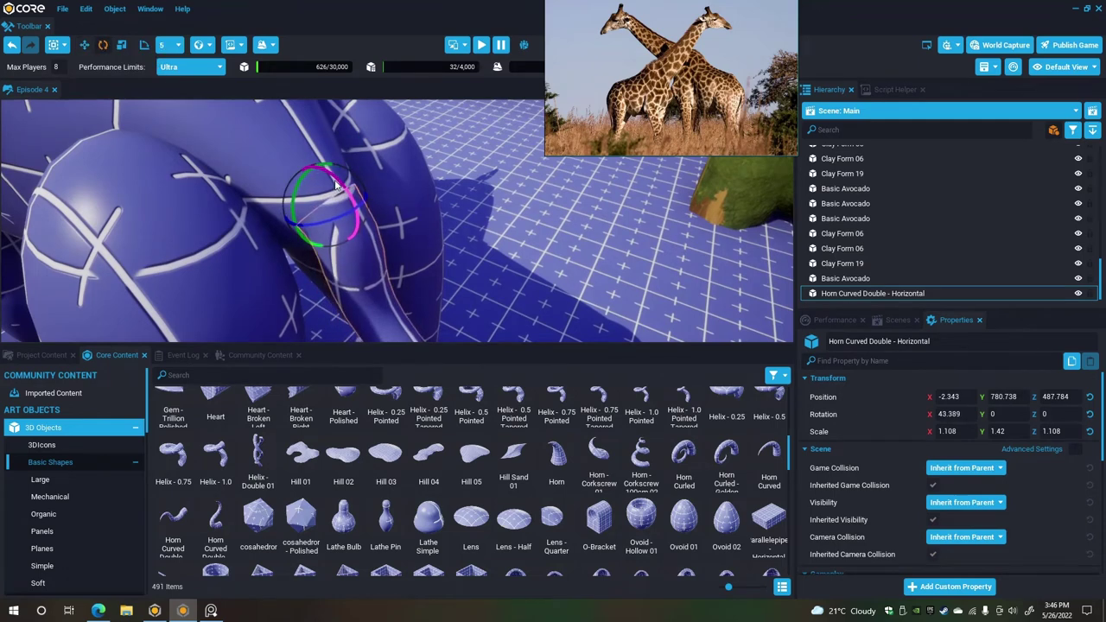
click(84, 46)
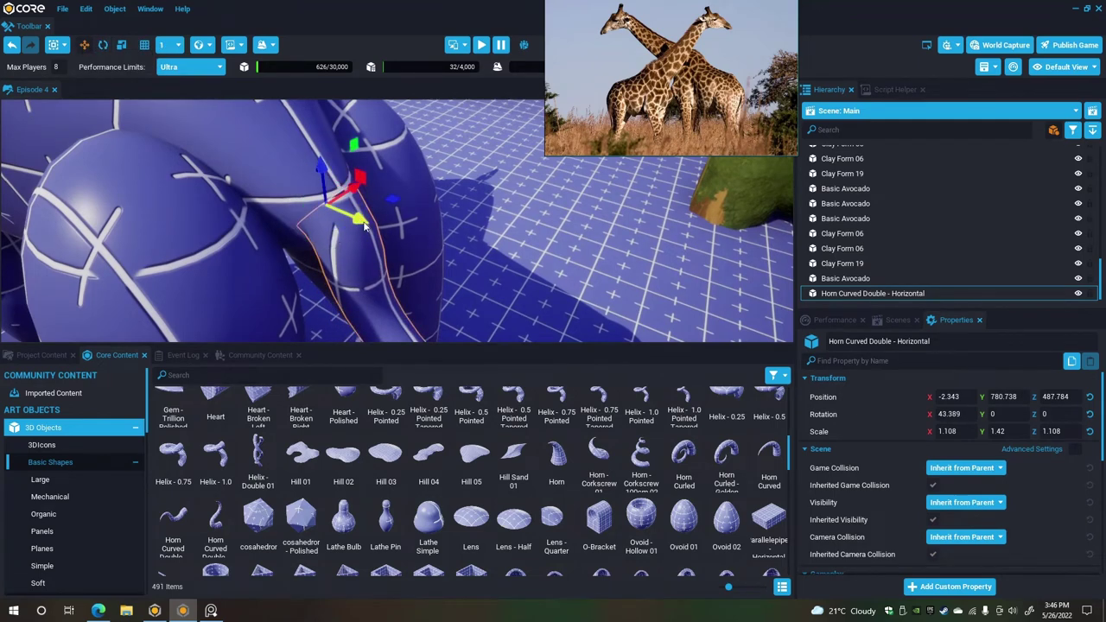
drag(351, 216, 350, 217)
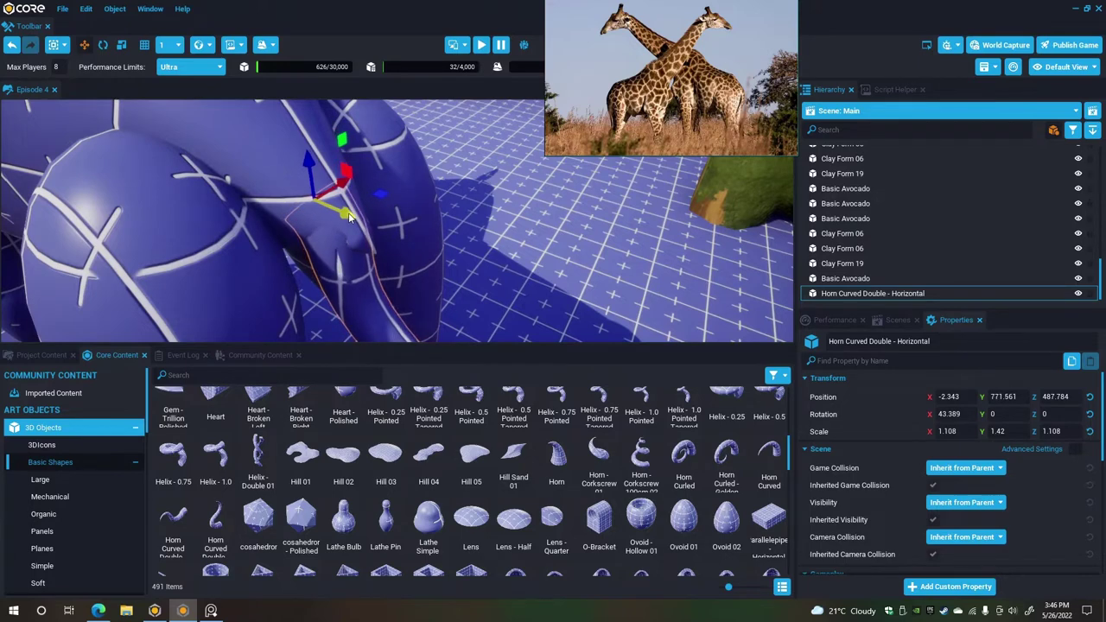
click(105, 47)
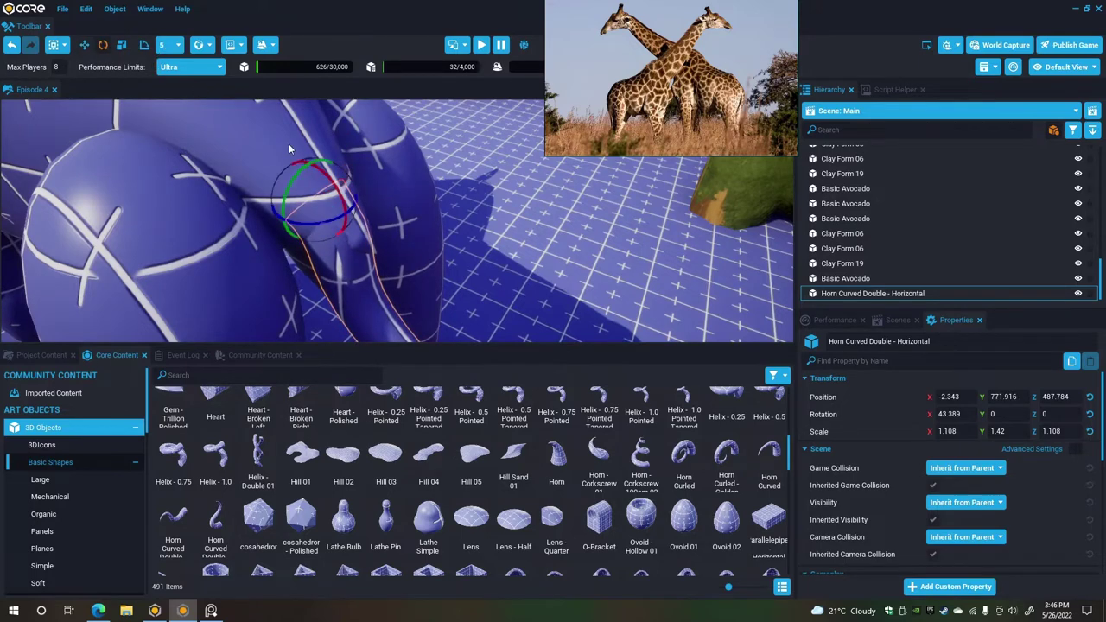
drag(341, 194, 335, 186)
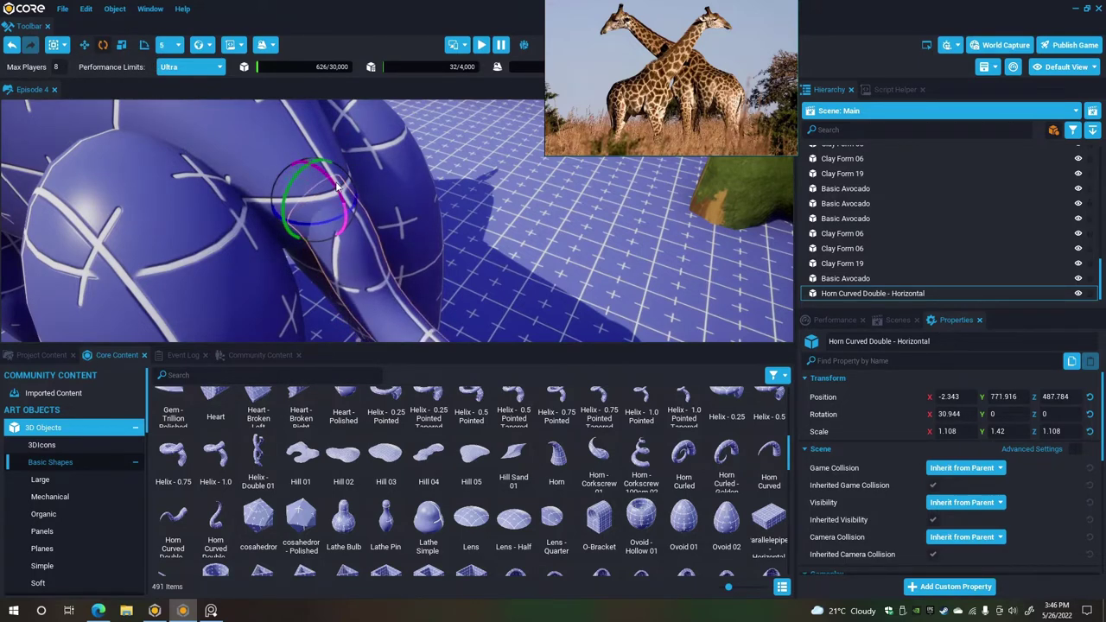
Center the tail horn between the hind legs by setting its X position to 0.
right_drag(337, 187, 276, 251)
key(Escape)
right_drag(358, 261, 337, 229)
click(385, 207)
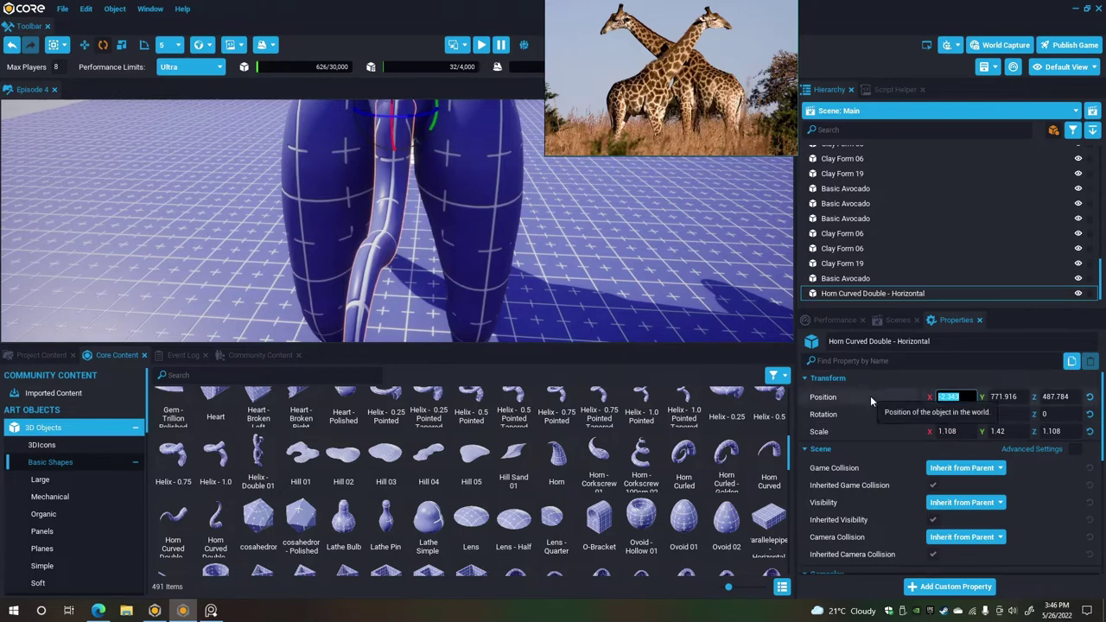
text(0)
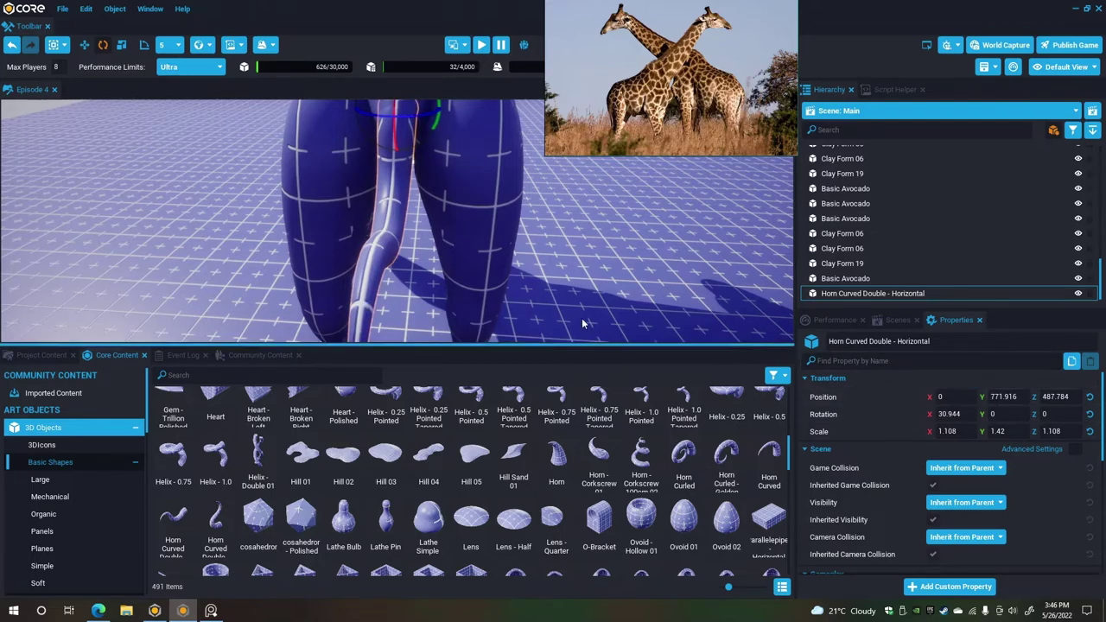
Examine the tail's curve and its attachment to the rump from behind and from the side.
scroll(579, 294, up, 4)
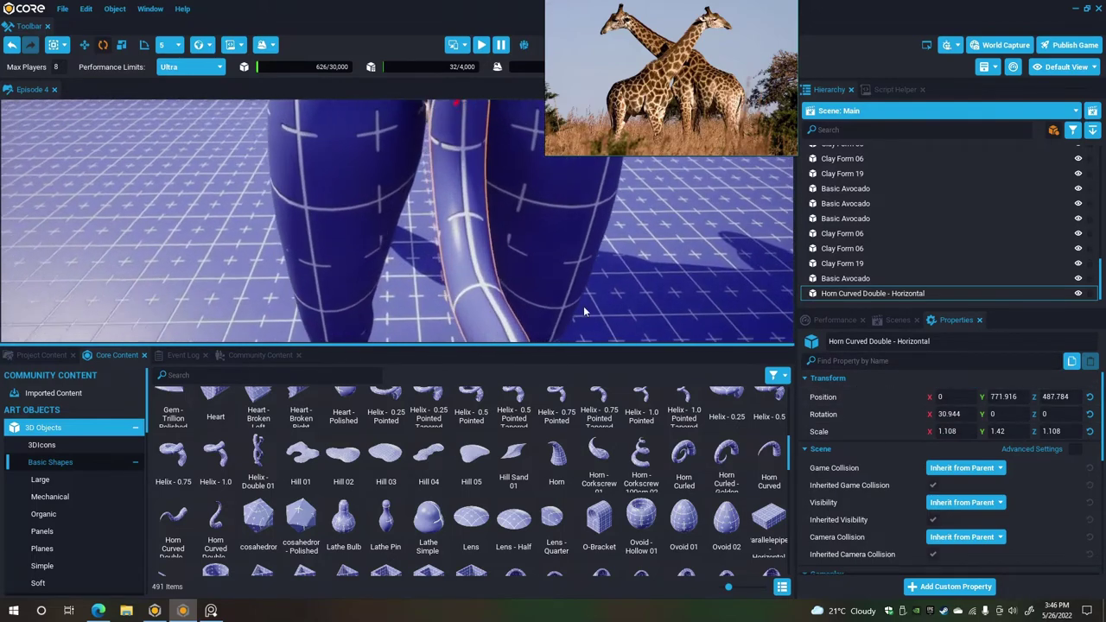
right_drag(583, 306, 439, 222)
scroll(527, 269, up, 2)
click(543, 295)
scroll(540, 179, down, 7)
scroll(439, 225, up, 5)
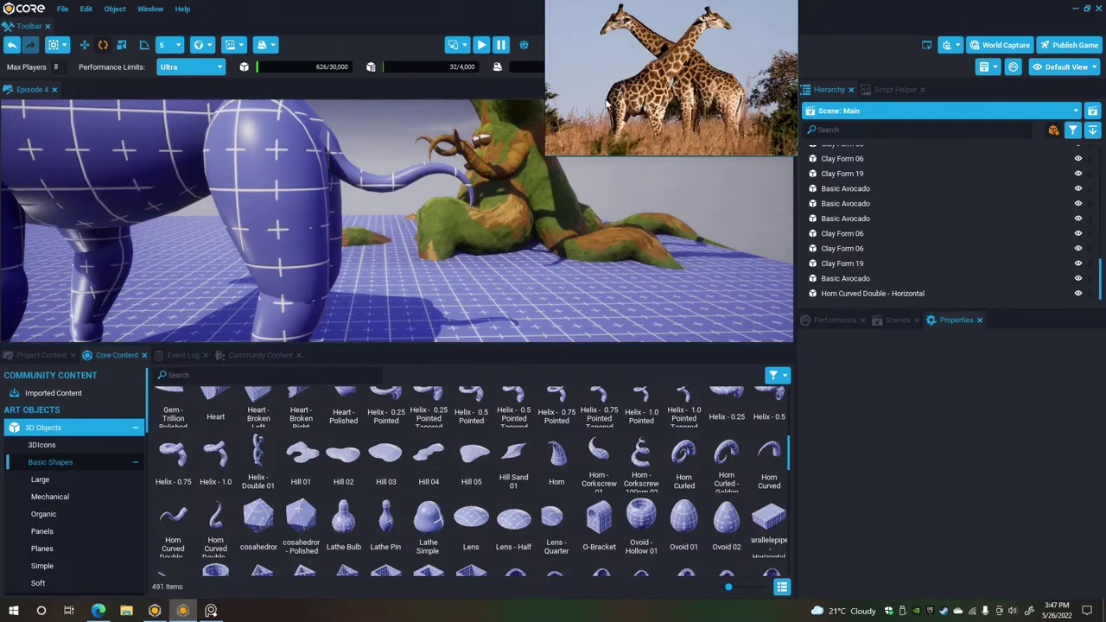
right_drag(367, 208, 334, 220)
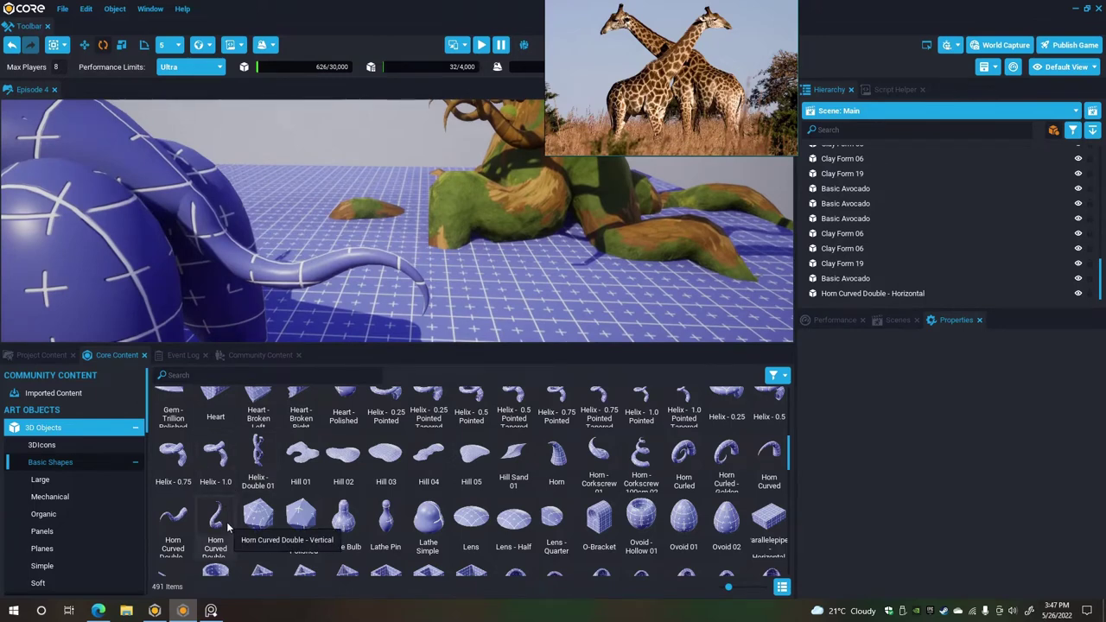
Replace the tail object's mesh with Horn Curved Double - Vertical.
click(313, 272)
click(936, 294)
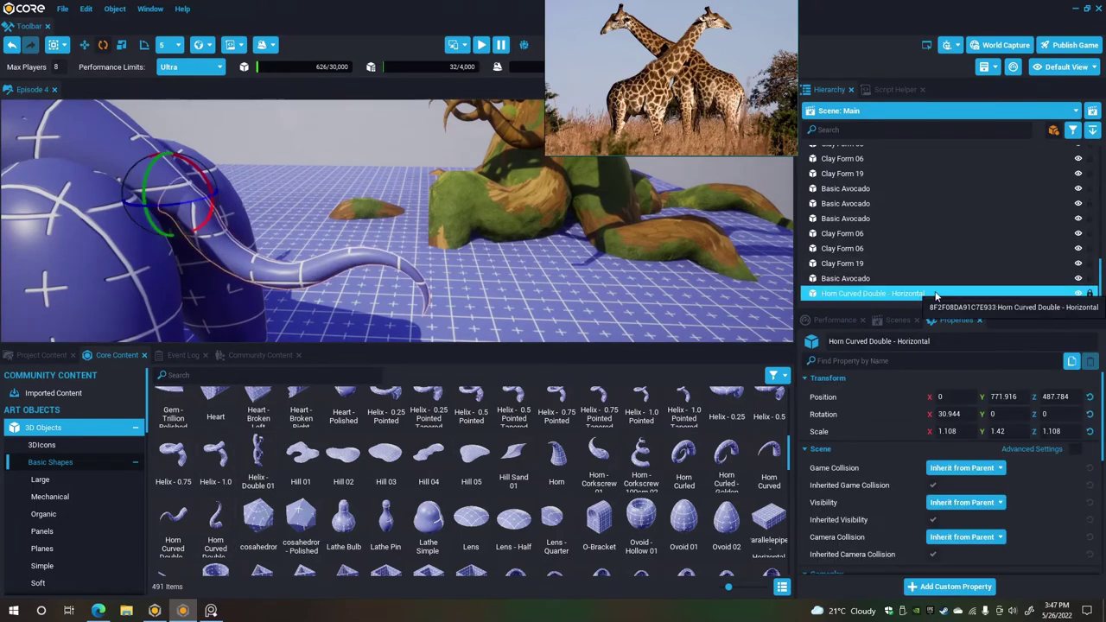
scroll(1002, 482, down, 3)
scroll(1002, 481, down, 2)
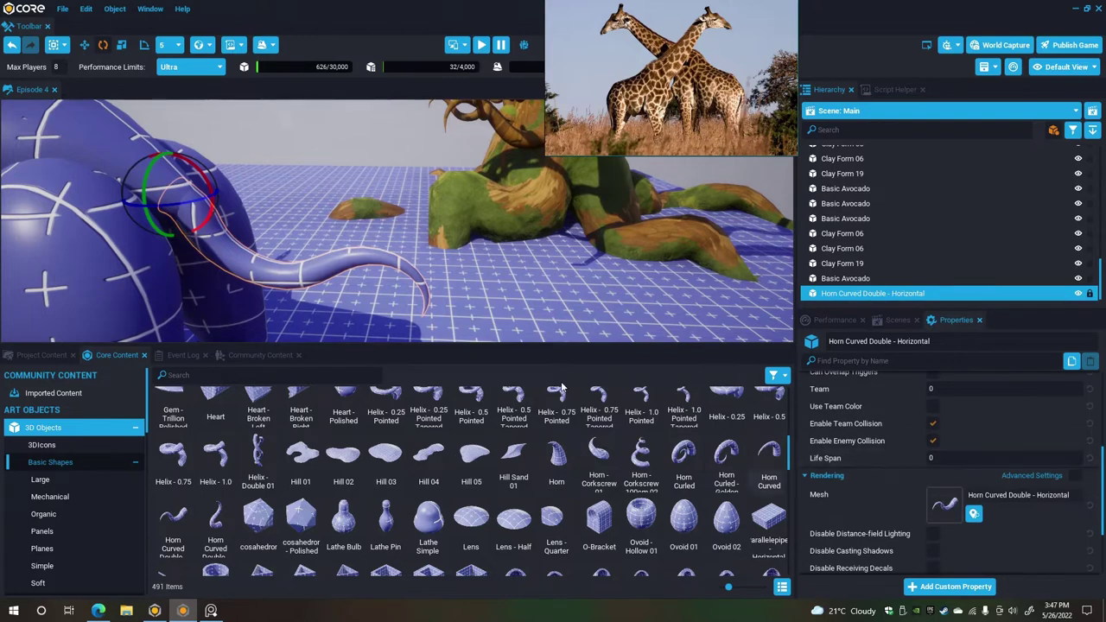
drag(219, 553, 936, 511)
Mirror the tail horn to flip its curve downward and rotate it about X toward the hind legs.
right_click(266, 212)
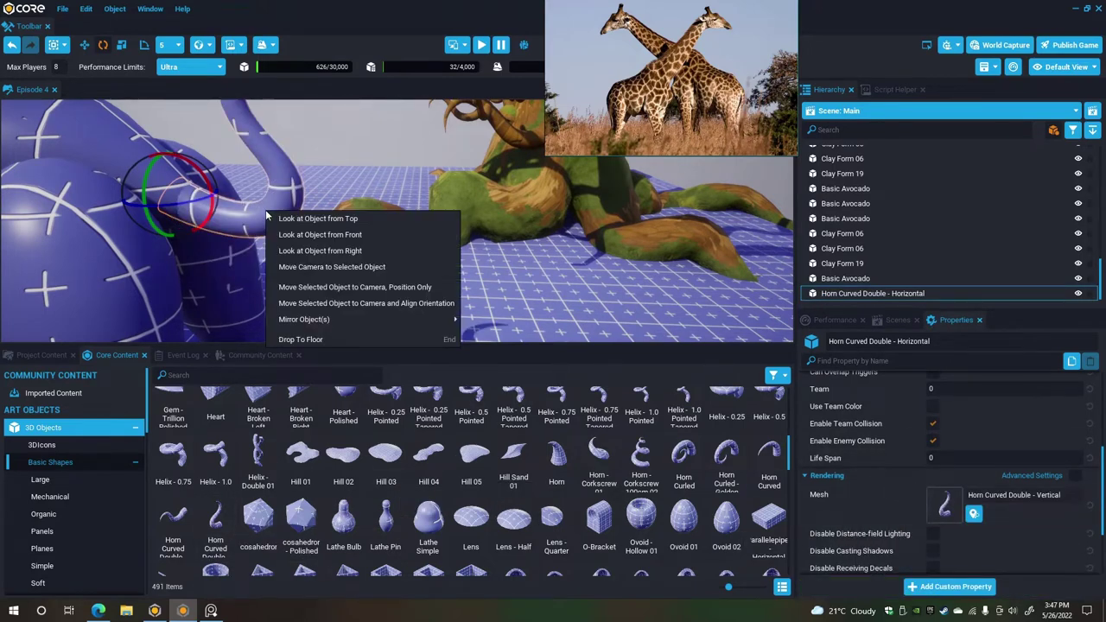
mouse_move(309, 318)
click(546, 352)
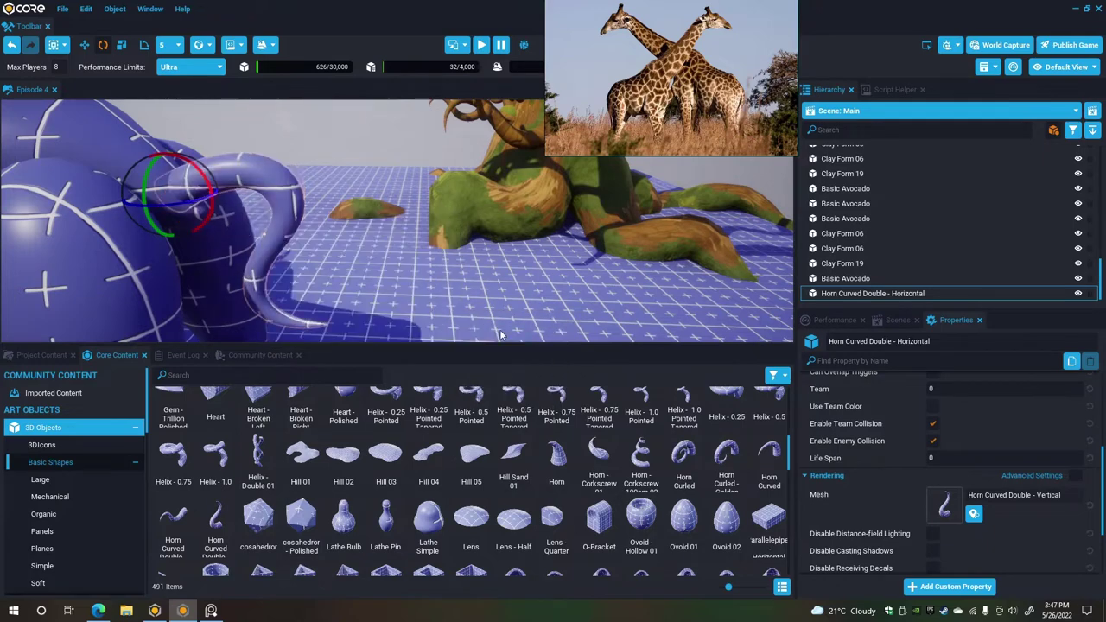
drag(192, 168, 215, 212)
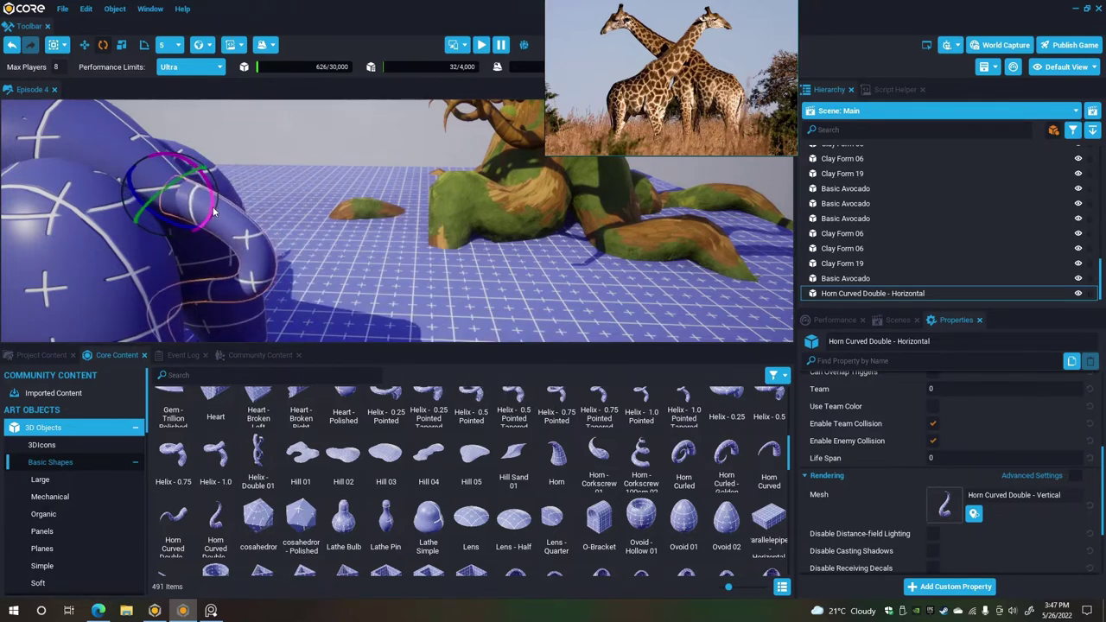
Lengthen the tail horn by stretching it along its Z axis.
right_drag(215, 212, 248, 216)
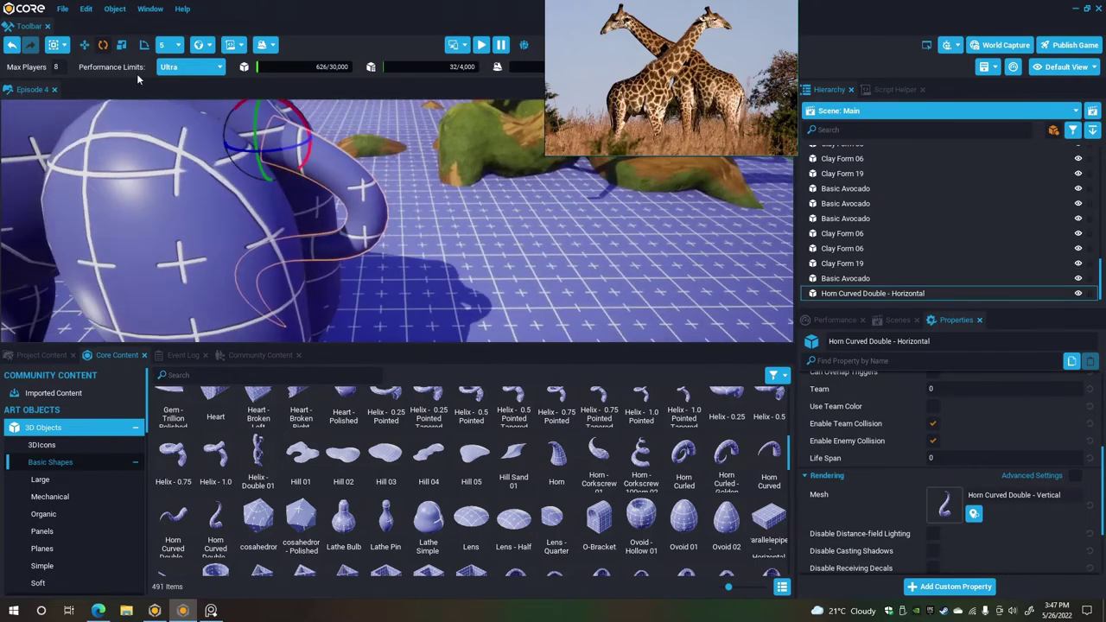
click(121, 45)
right_drag(285, 134, 288, 113)
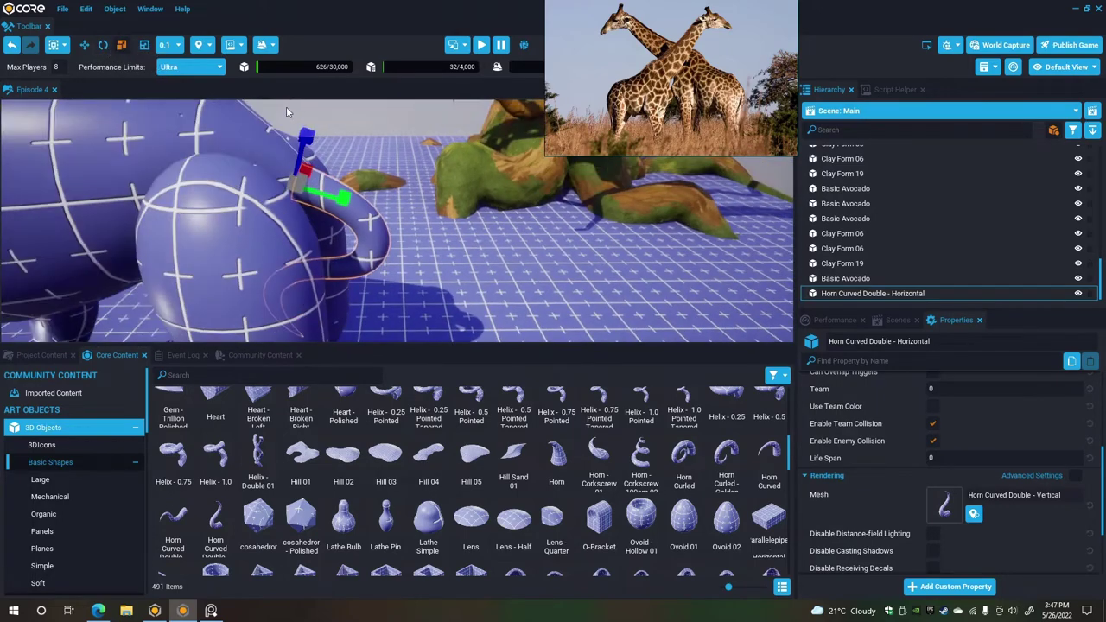
drag(306, 140, 295, 168)
Rotate the tail slightly outward about X and adjust its position at the rump.
click(85, 46)
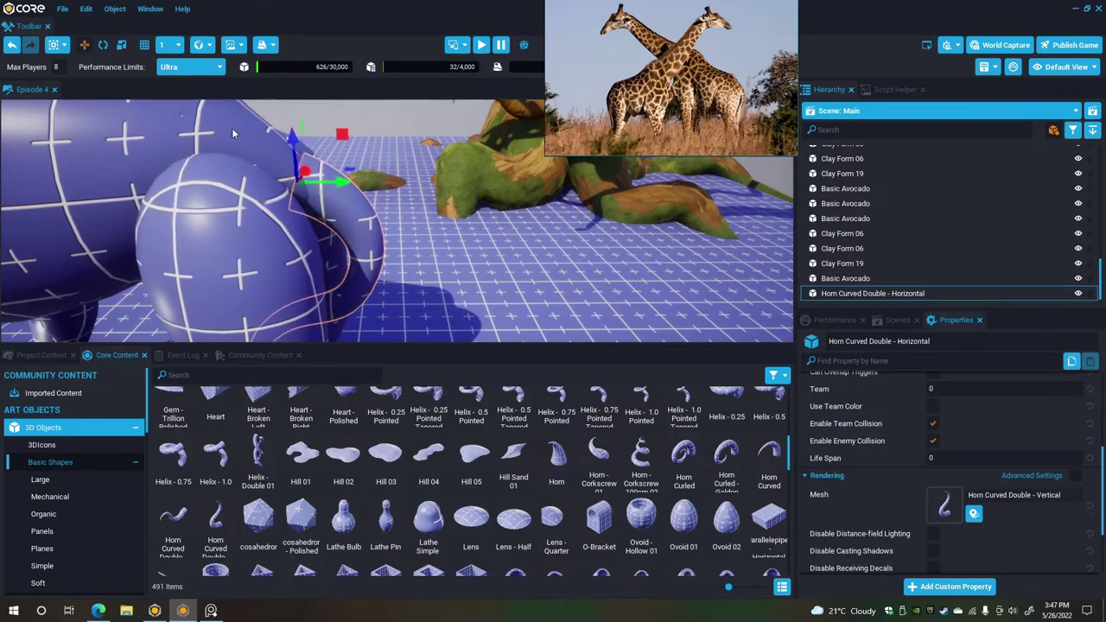
click(106, 43)
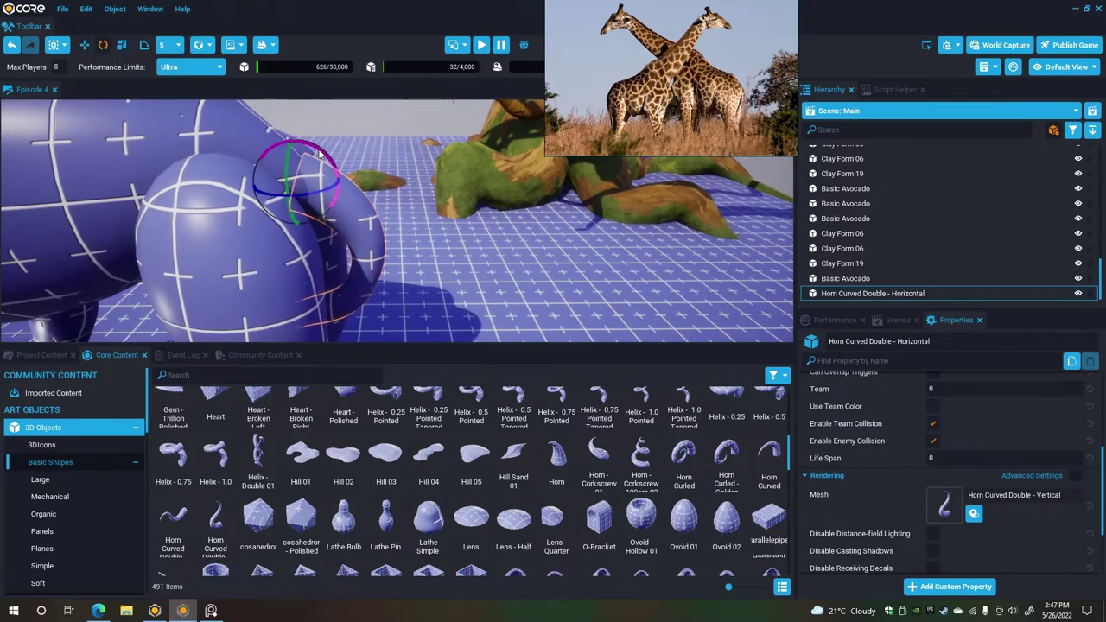
drag(320, 154, 87, 93)
click(85, 45)
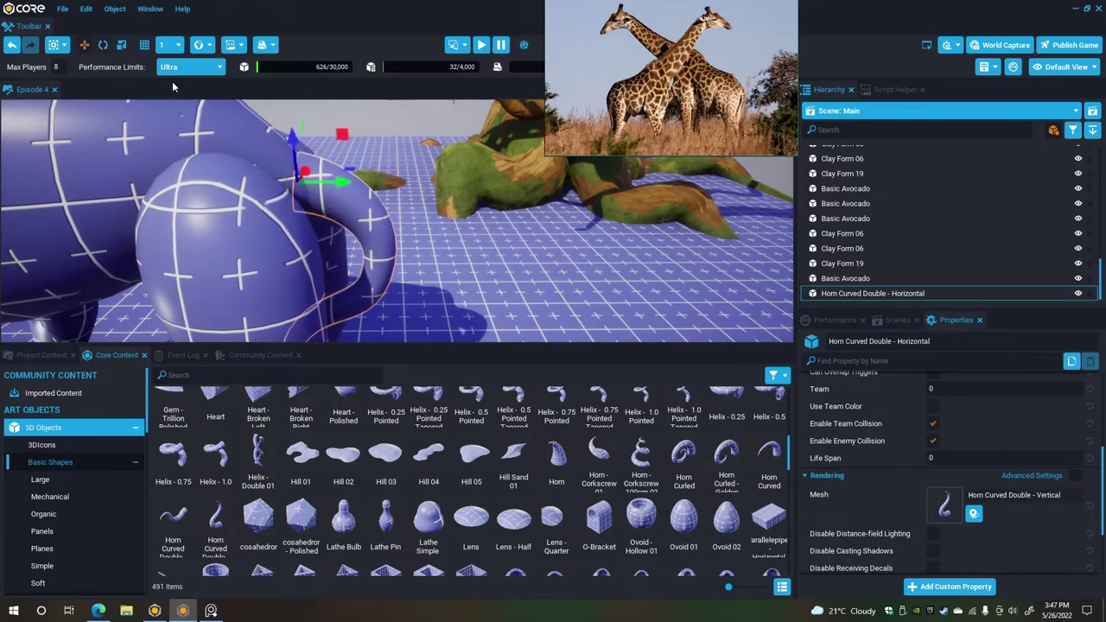
drag(279, 127, 147, 211)
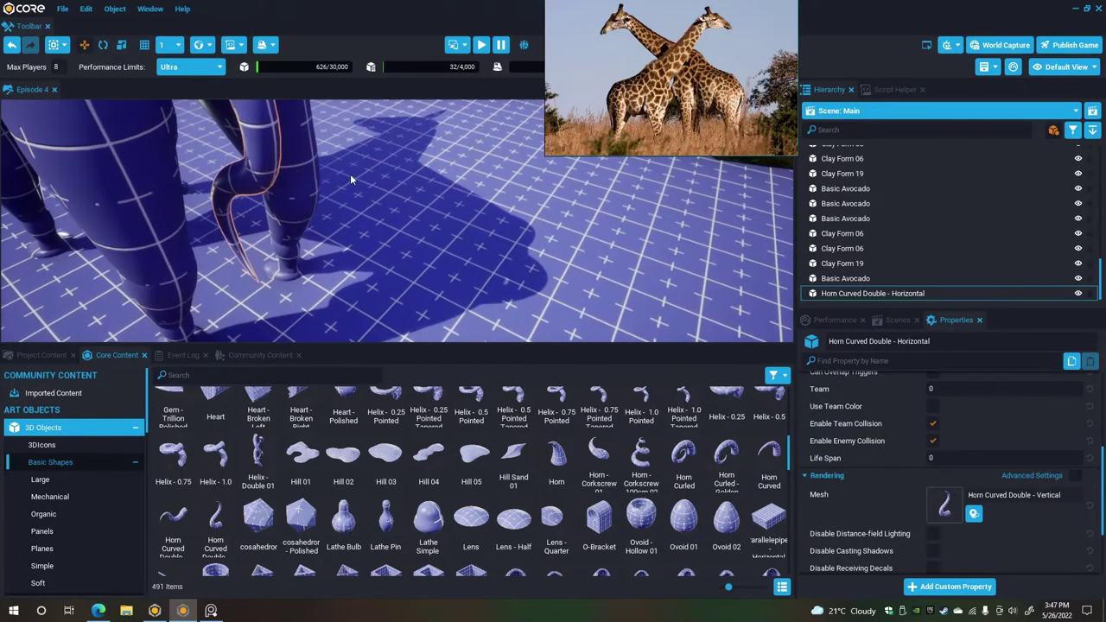
Examine the reshaped tail from behind the giraffe, checking its length and how it joins the rump.
alt+drag(350, 175, 21, 154)
key(s)
mouse_move(21, 154)
right_down()
mouse_move(13, 139)
mouse_move(20, 153)
right_up()
click(227, 158)
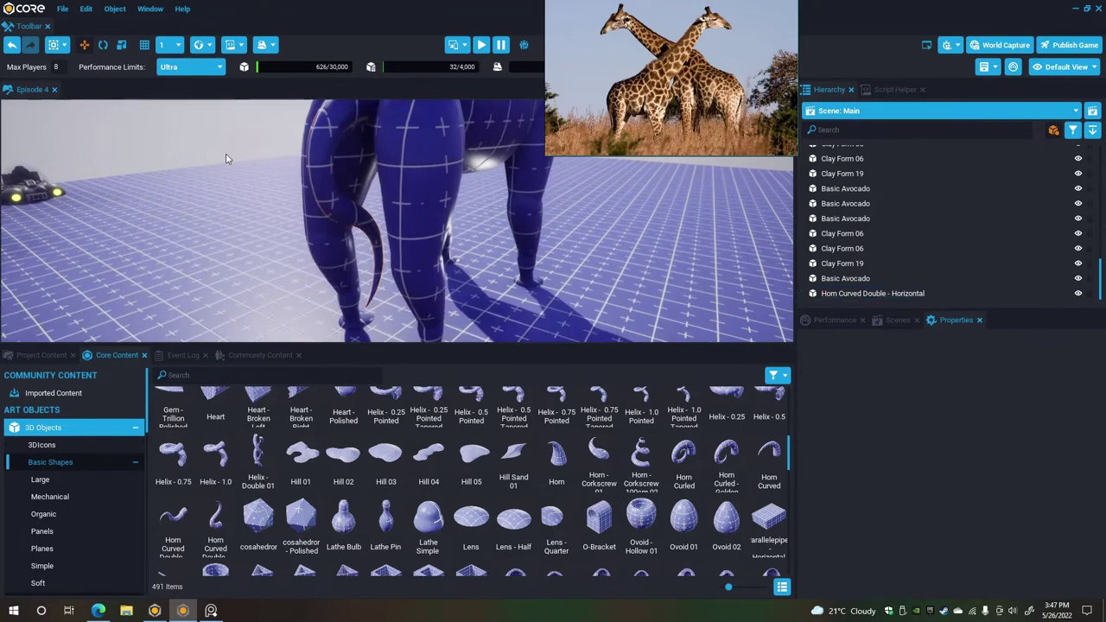
right_drag(316, 165, 313, 144)
alt+drag(313, 143, 296, 214)
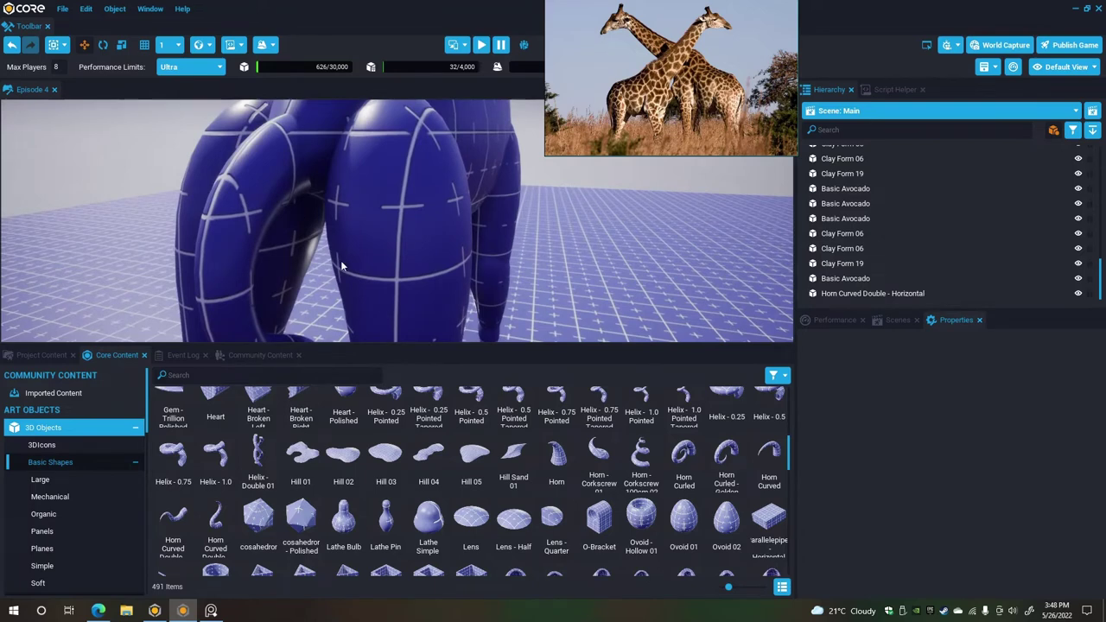
Add a Basic Apple from the basic shapes to the scene hierarchy.
scroll(492, 505, up, 4)
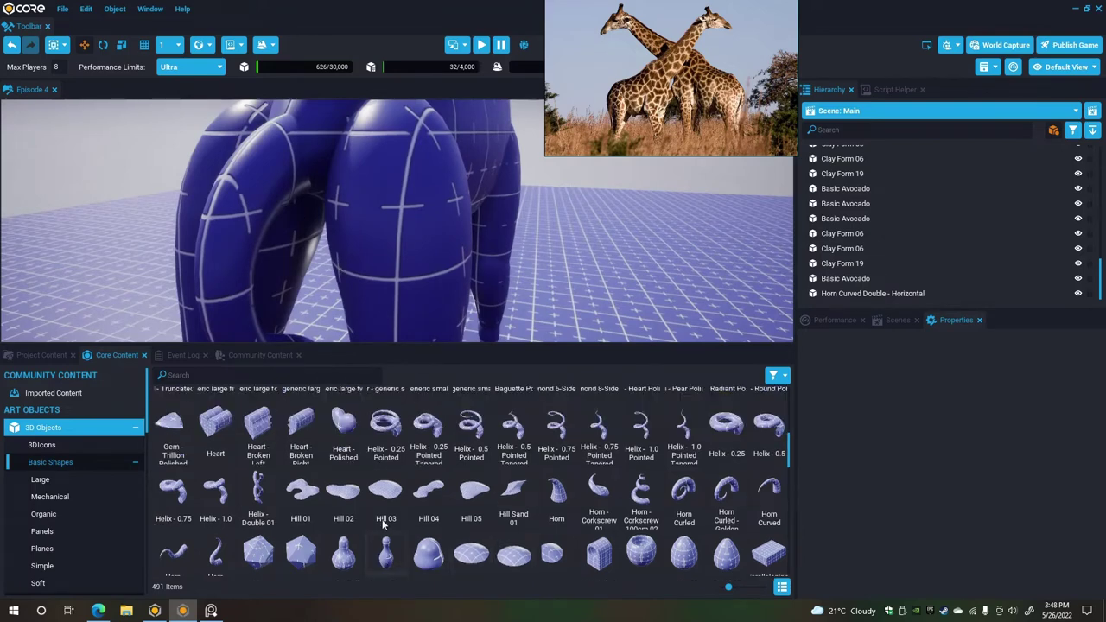
scroll(521, 455, up, 4)
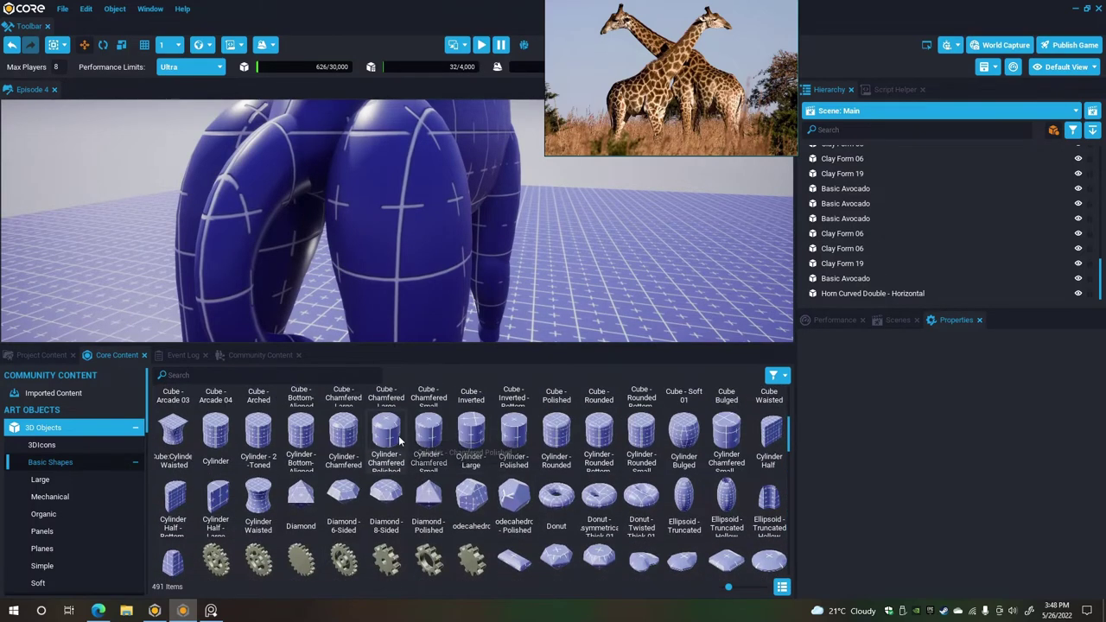
scroll(389, 441, up, 8)
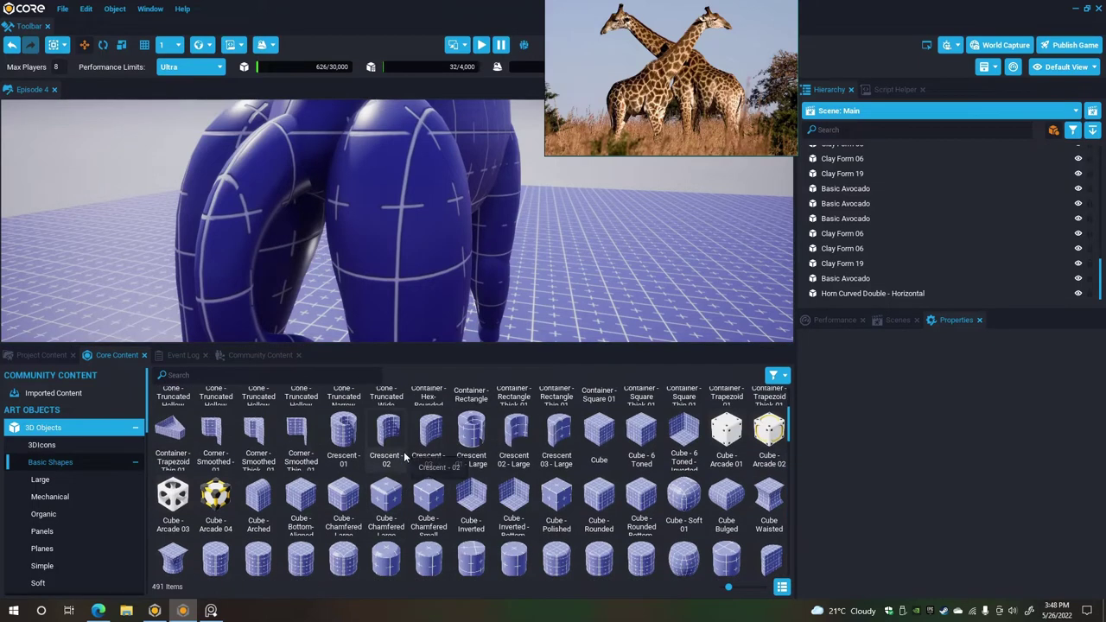
scroll(399, 469, up, 2)
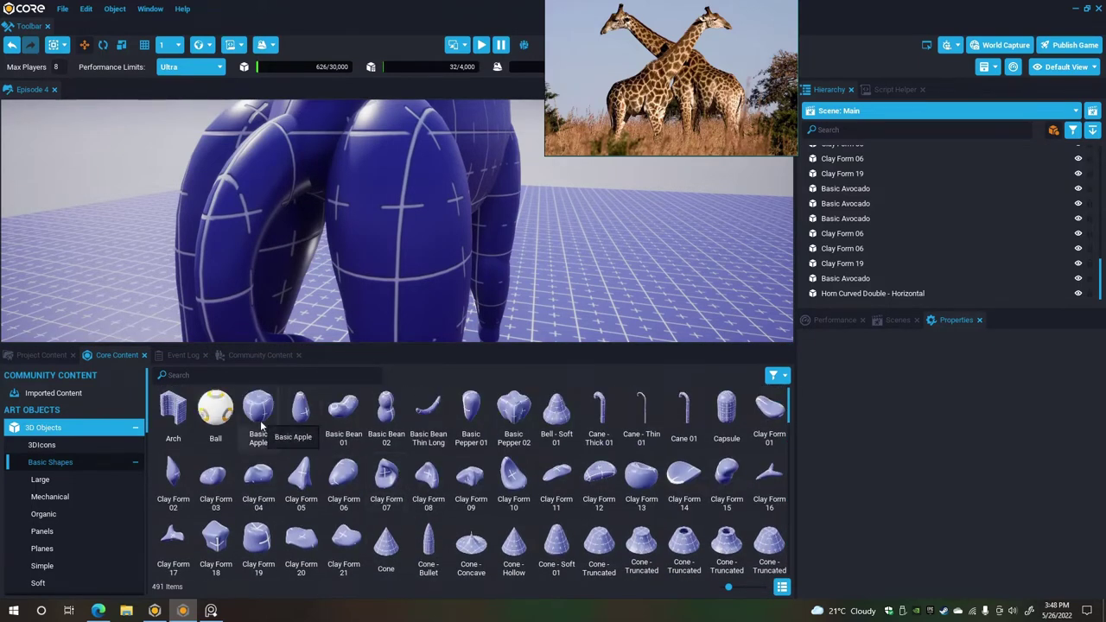
drag(260, 423, 863, 299)
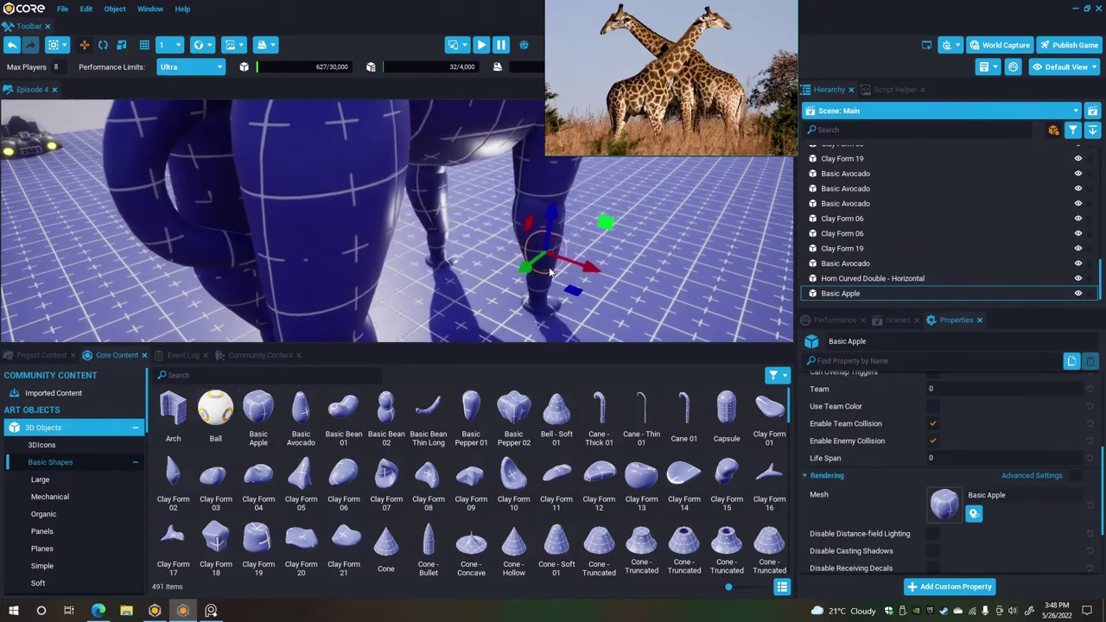
Move the Basic Apple back to the giraffe's hind leg and raise it to thigh height.
drag(529, 266, 366, 347)
mouse_move(403, 271)
right_down()
mouse_move(429, 335)
mouse_move(404, 270)
right_up()
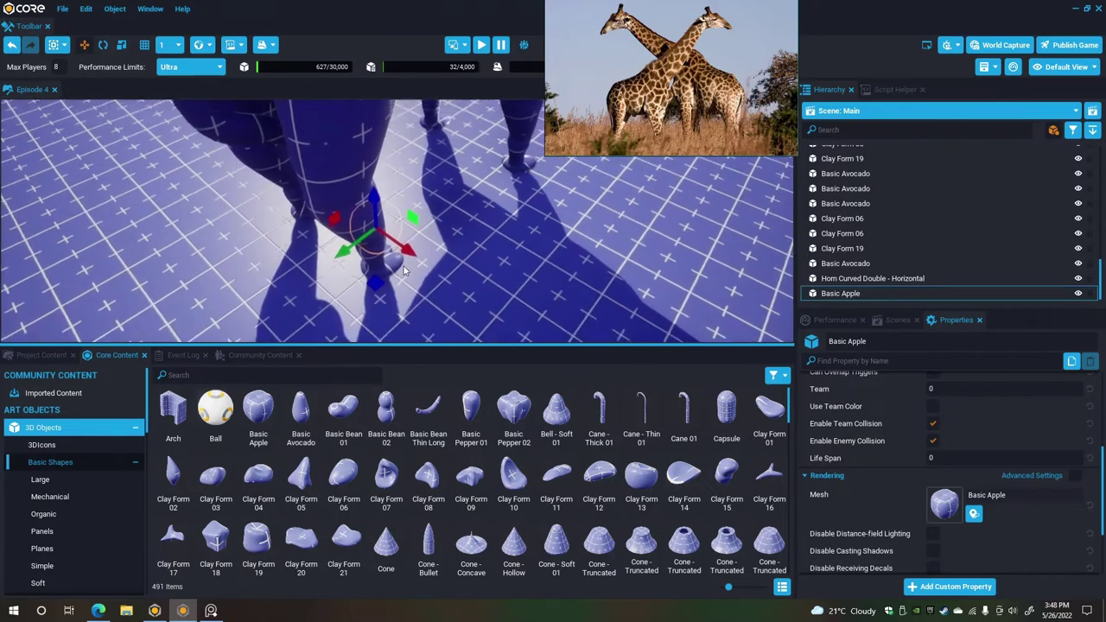
drag(372, 208, 351, 45)
right_drag(386, 187, 413, 149)
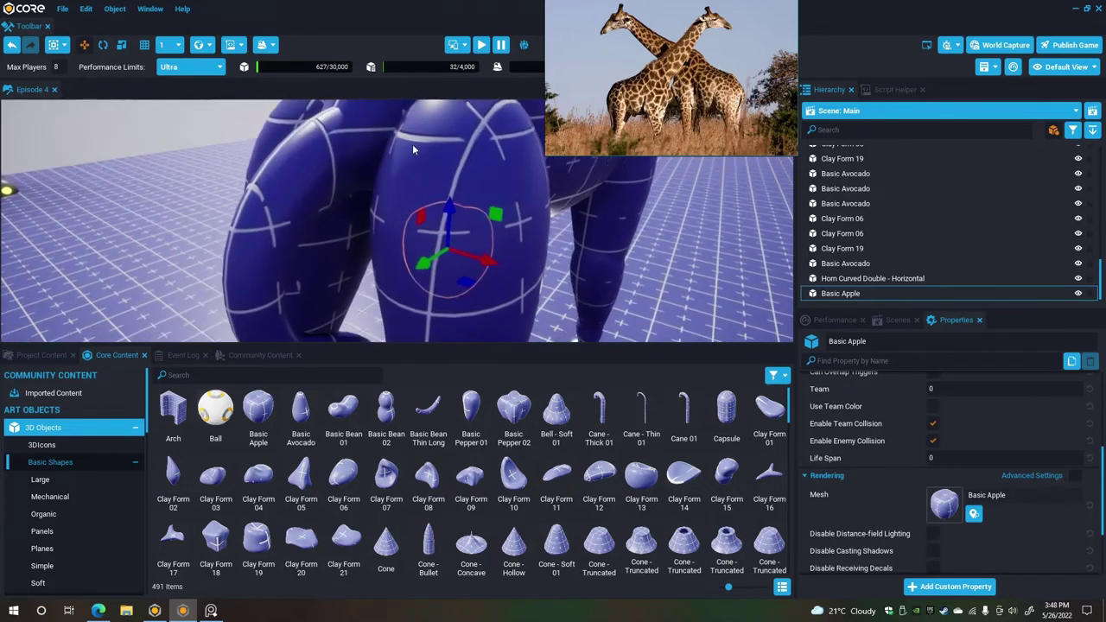
Rotate the Basic Apple to about 93.4° about X and move it up between the hind legs, to about Y 732, Z 445.
key(e)
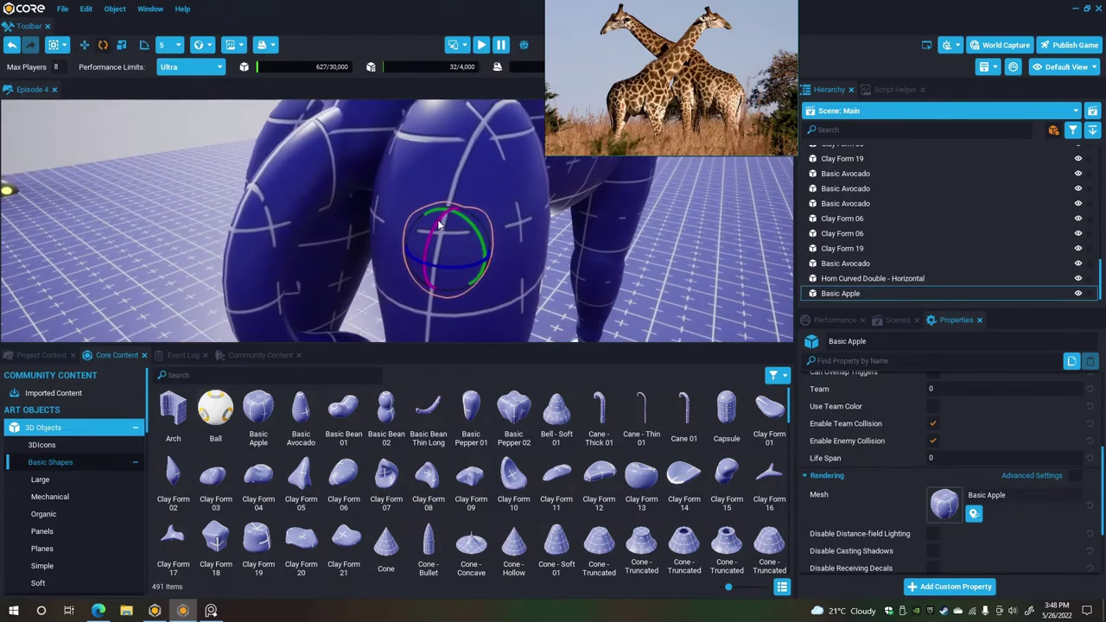
drag(439, 223, 412, 340)
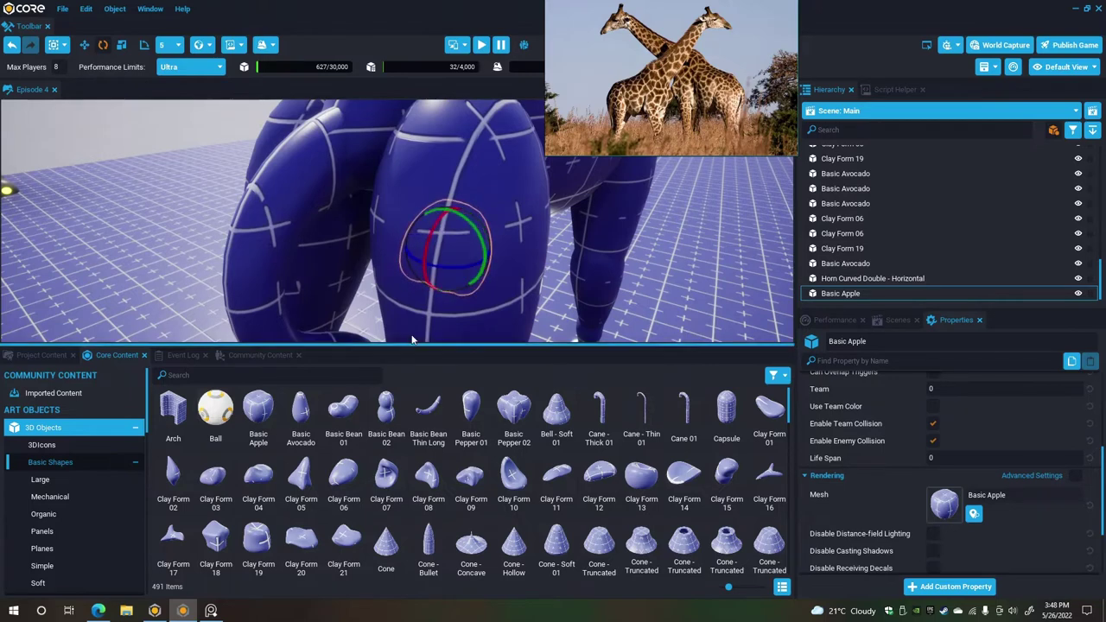
key(w)
drag(449, 284, 374, 198)
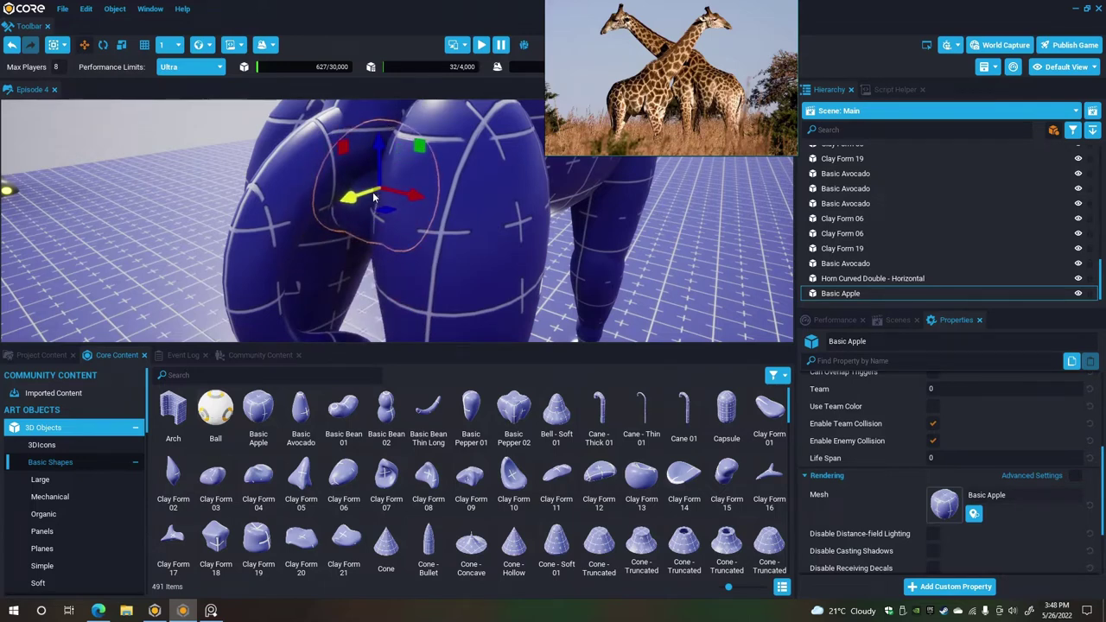
click(101, 45)
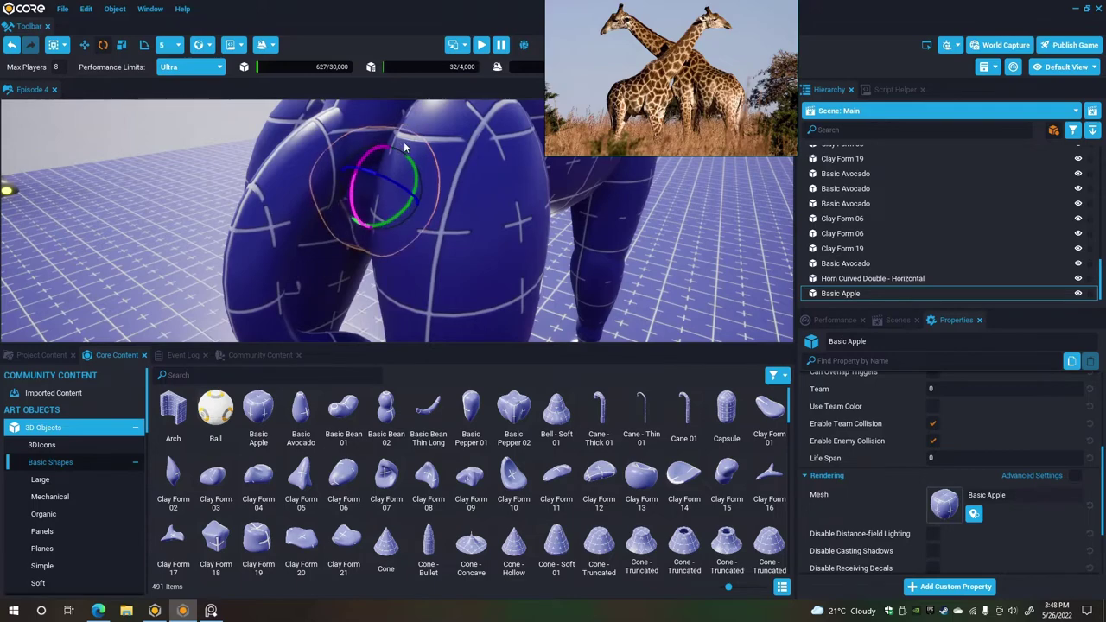
drag(406, 147, 372, 157)
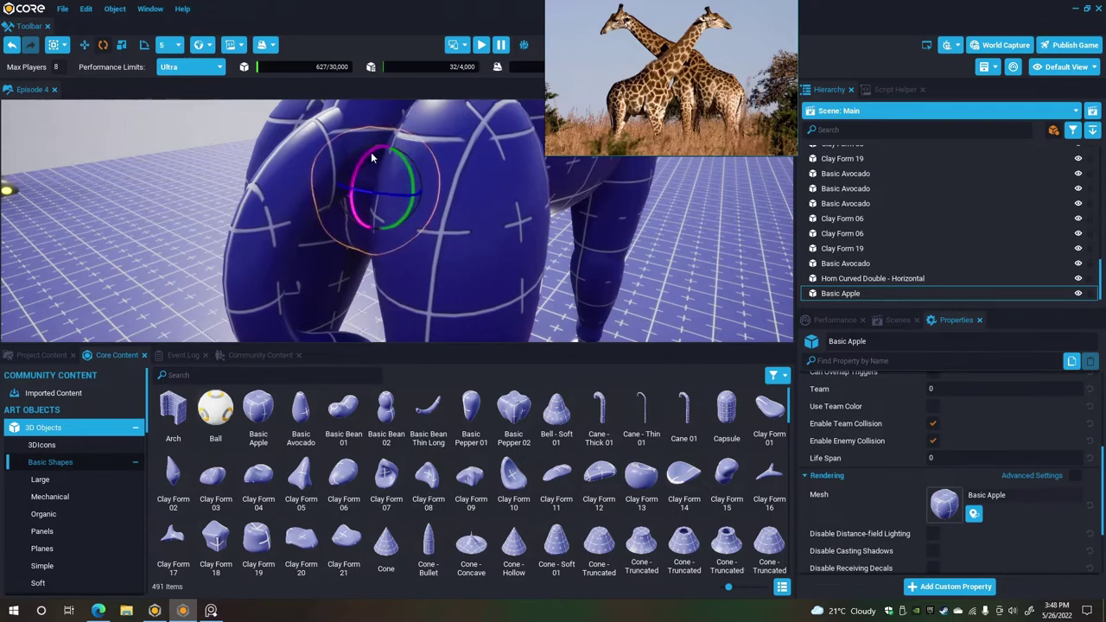
Scale the Basic Apple between the hind legs uniformly to about 1.183.
key(a)
right_drag(304, 242, 494, 240)
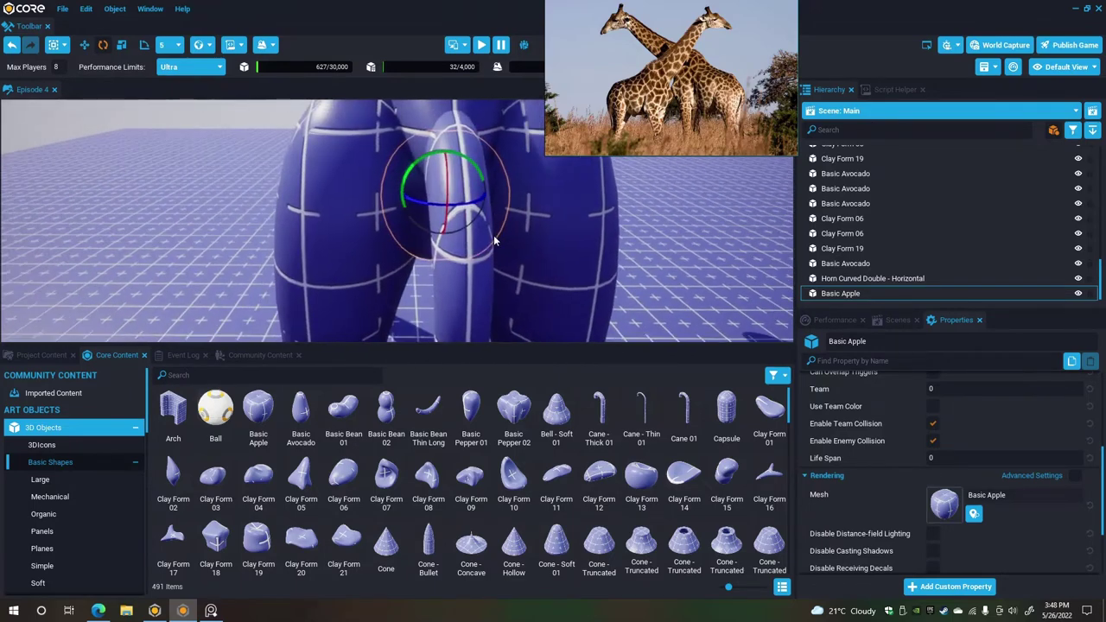
click(125, 46)
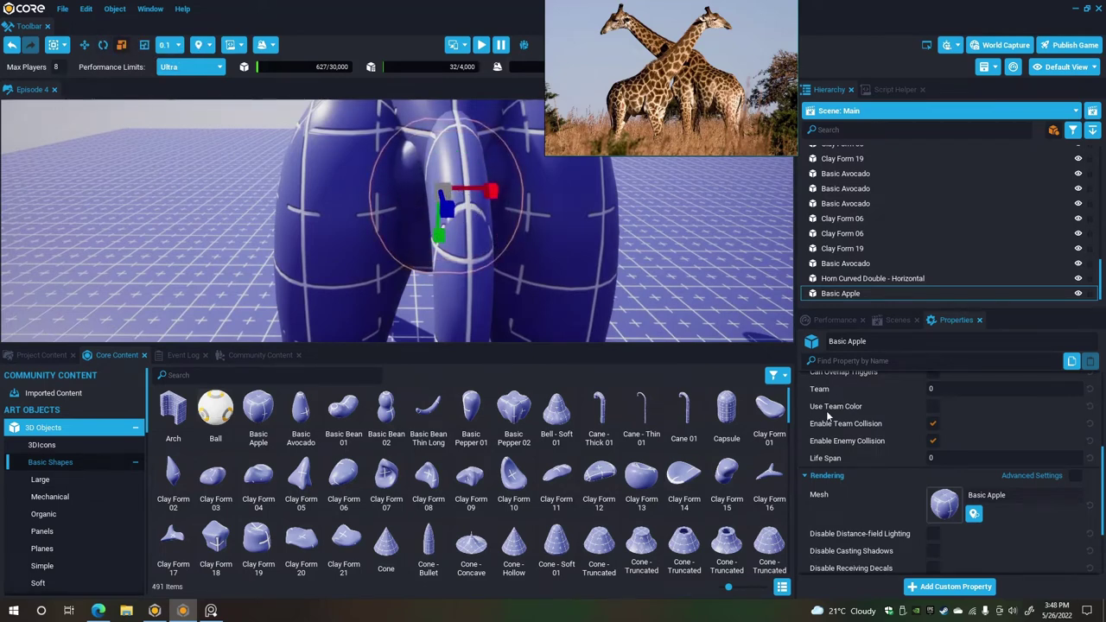
scroll(906, 487, up, 2)
scroll(906, 486, up, 3)
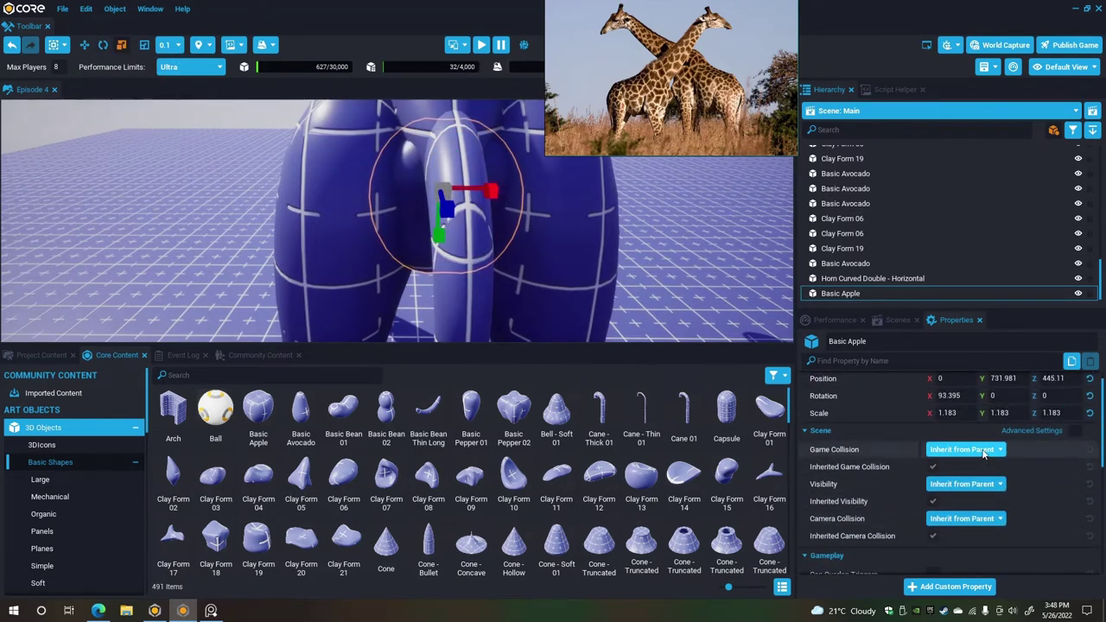
Reposition the Basic Apple between the hind legs to about Y 727, Z 436.
click(84, 45)
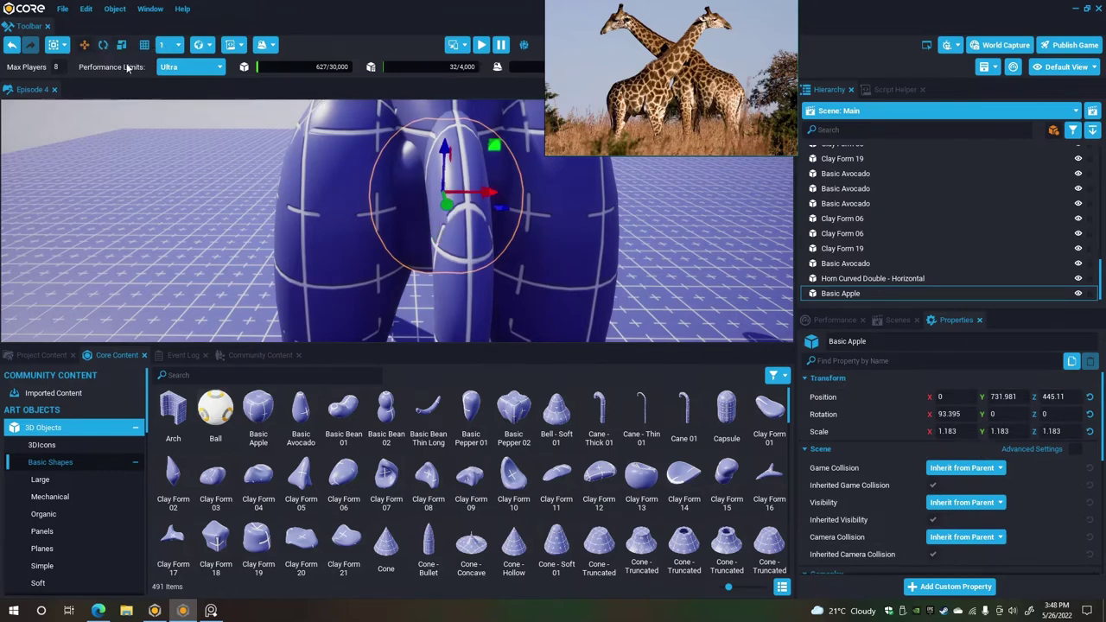
drag(445, 151, 445, 162)
right_drag(445, 162, 567, 208)
drag(427, 232, 421, 229)
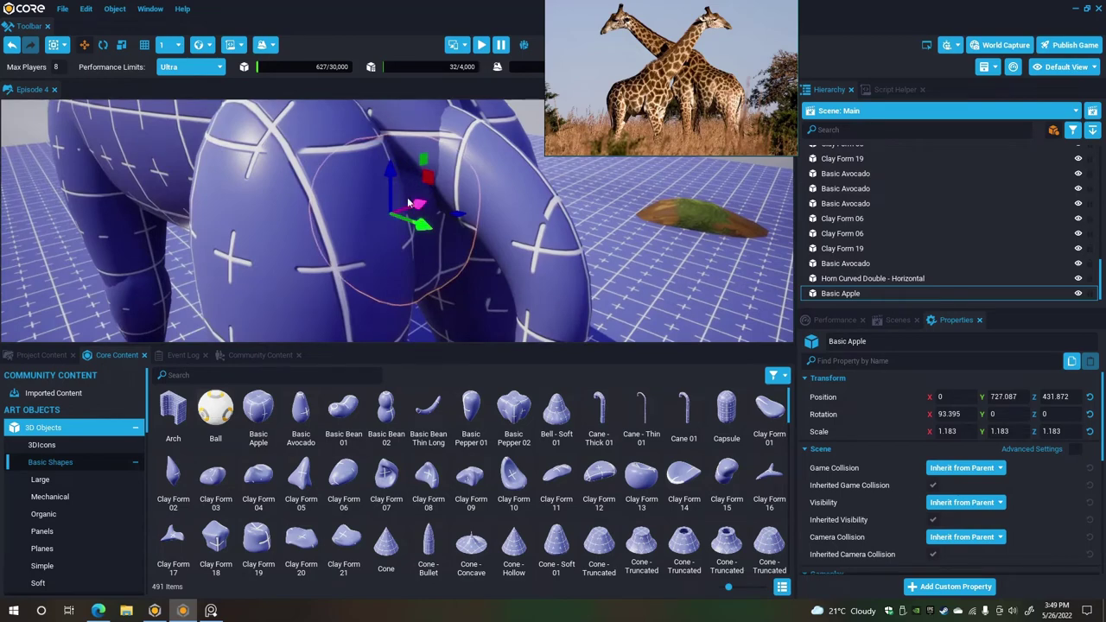
drag(391, 178, 392, 172)
right_drag(427, 179, 387, 132)
Stretch the Basic Apple to a Z scale of about 1.602 and shift it slightly forward toward the belly.
key(r)
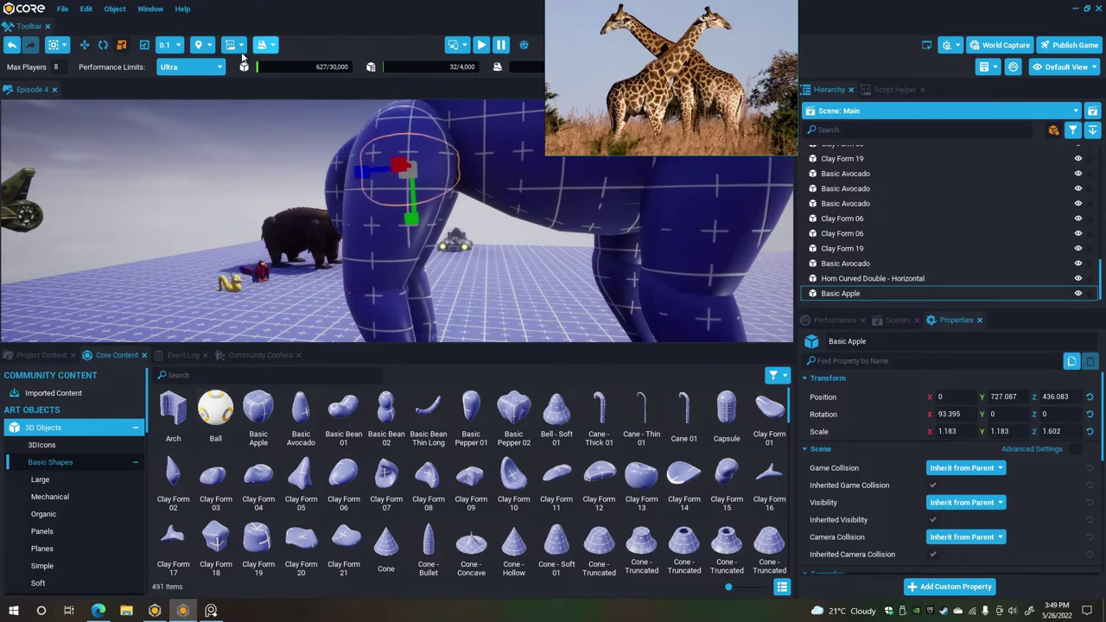
key(w)
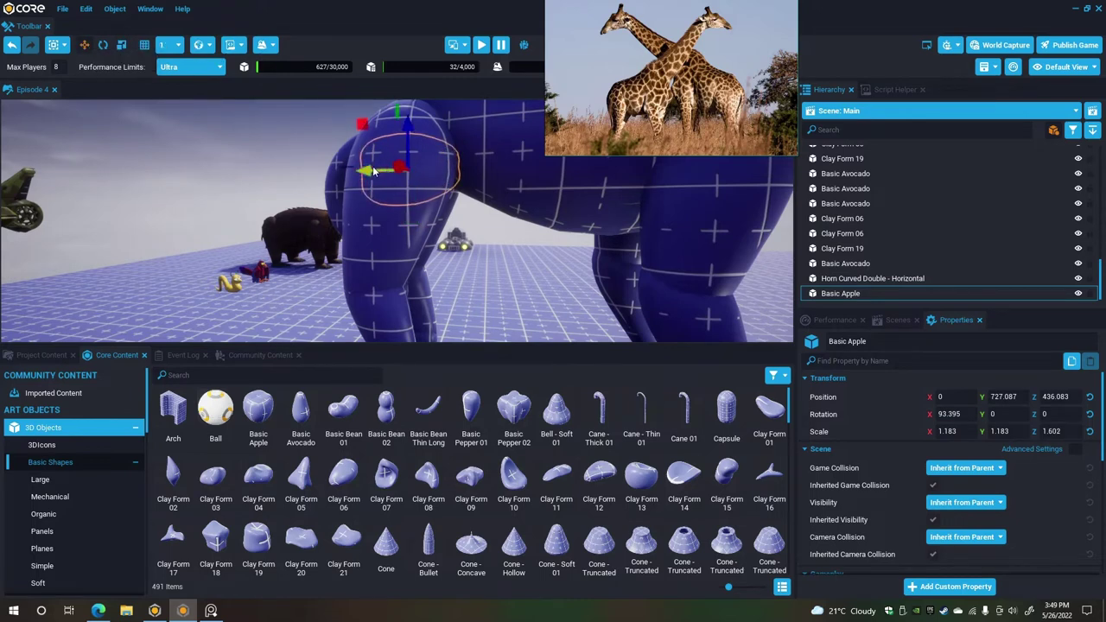
drag(373, 171, 386, 171)
Deselect the Basic Apple and enlarge the 3D viewport for a close view of a hoof.
right_drag(442, 240, 387, 263)
key(Escape)
scroll(259, 167, down, 8)
drag(493, 346, 493, 386)
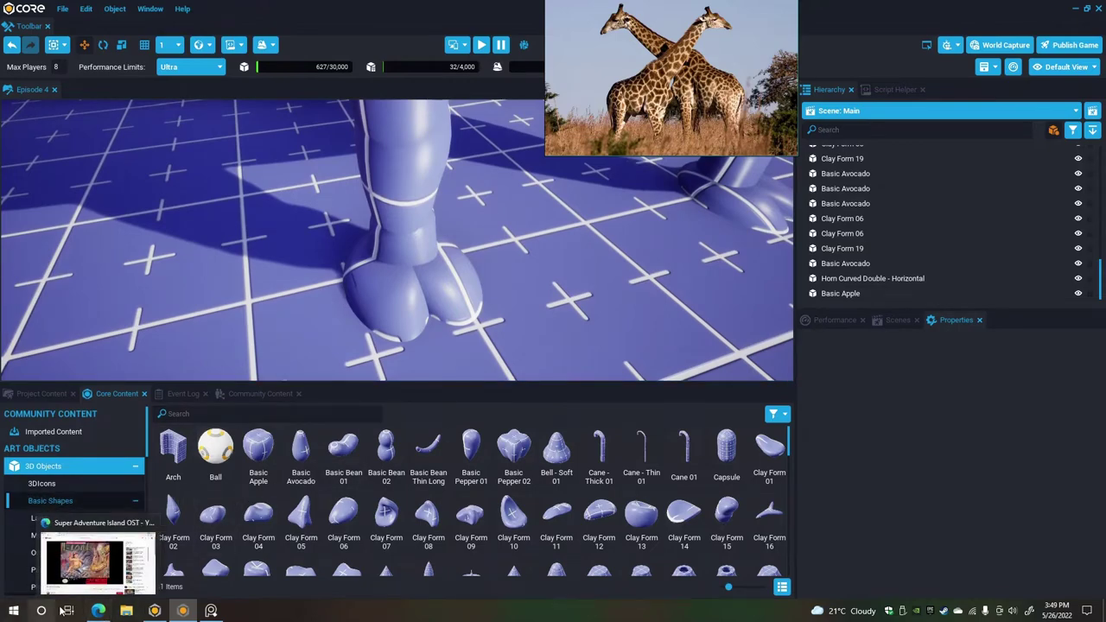
Switch to the Edge browser, search the web for giraffe feet as reference, and return to Core.
click(99, 610)
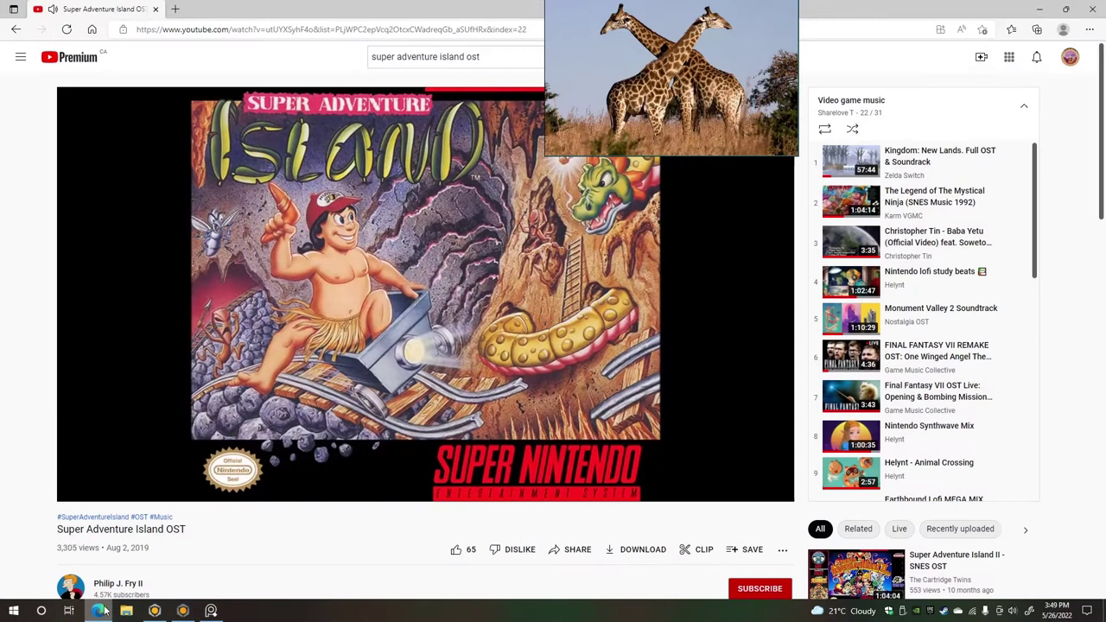
click(176, 9)
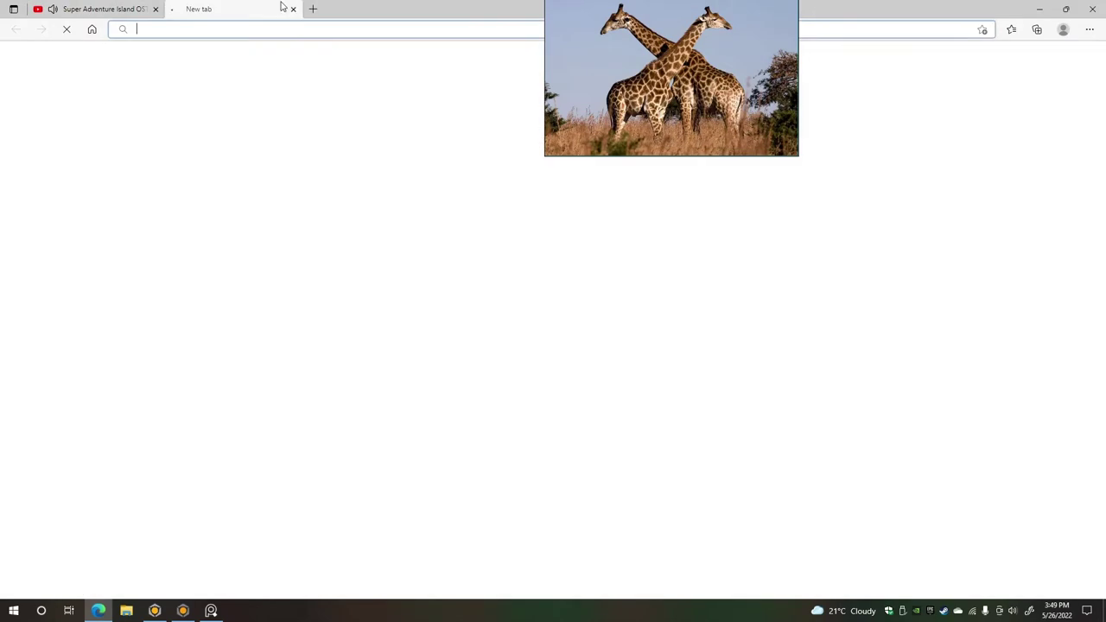
click(406, 80)
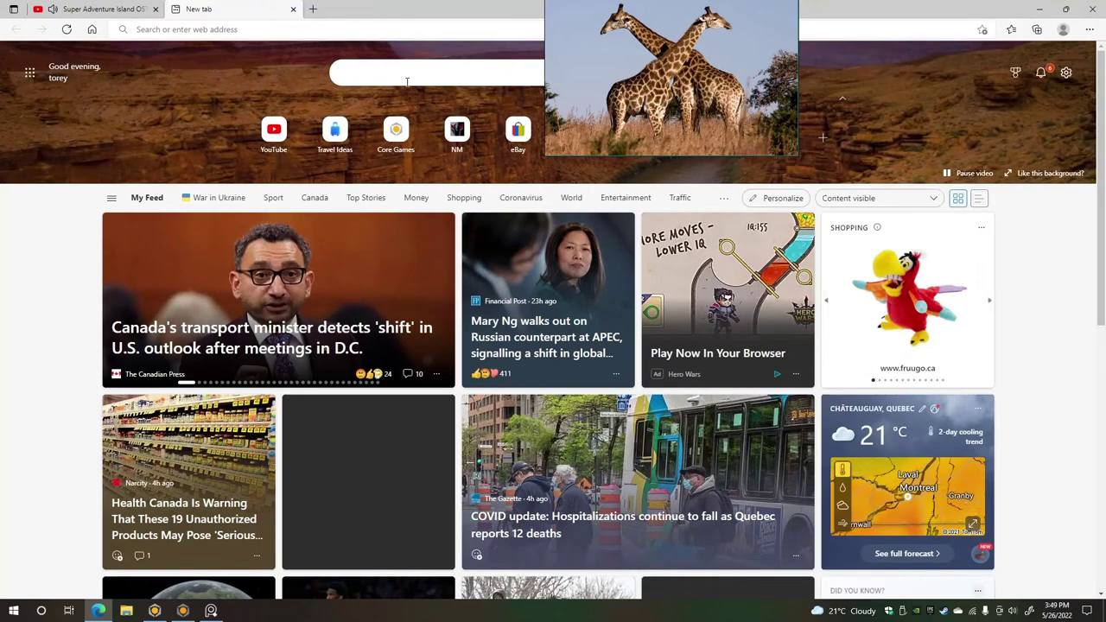
text(giraffe)
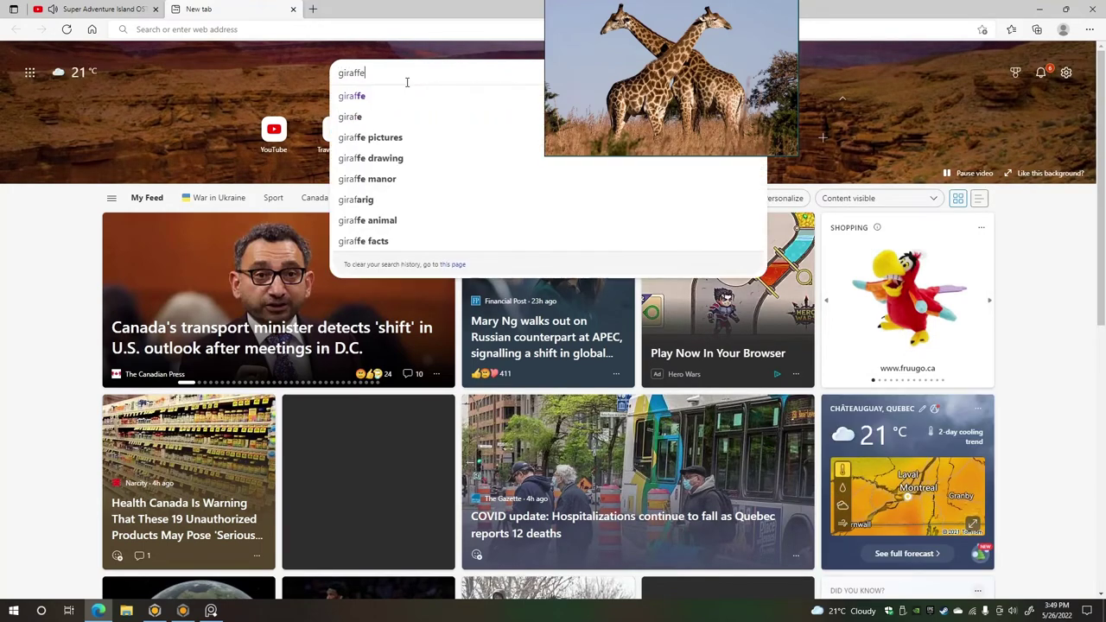
text( feet)
key(Return)
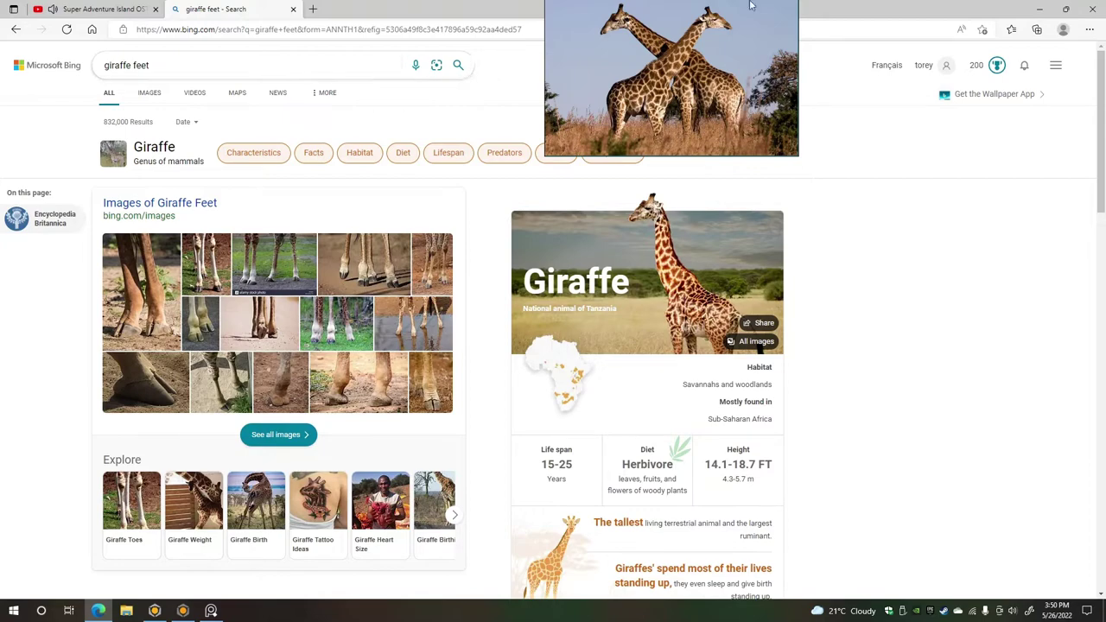
click(1041, 8)
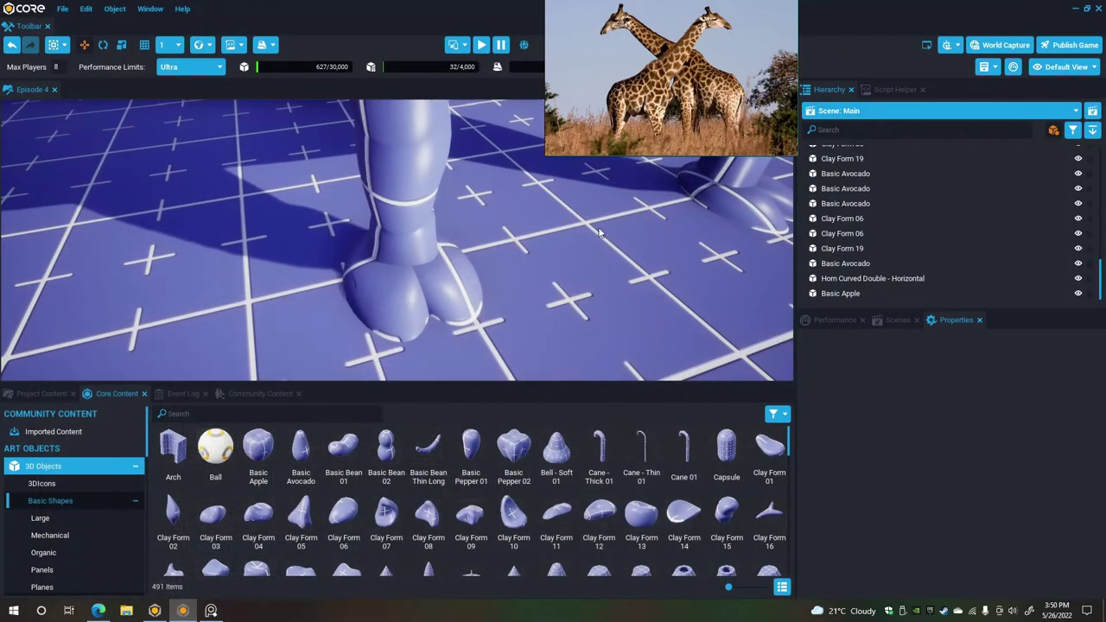
Filter the hierarchy for "clay form 06" and select all the matching hoof pieces.
right_drag(599, 230, 378, 242)
click(378, 242)
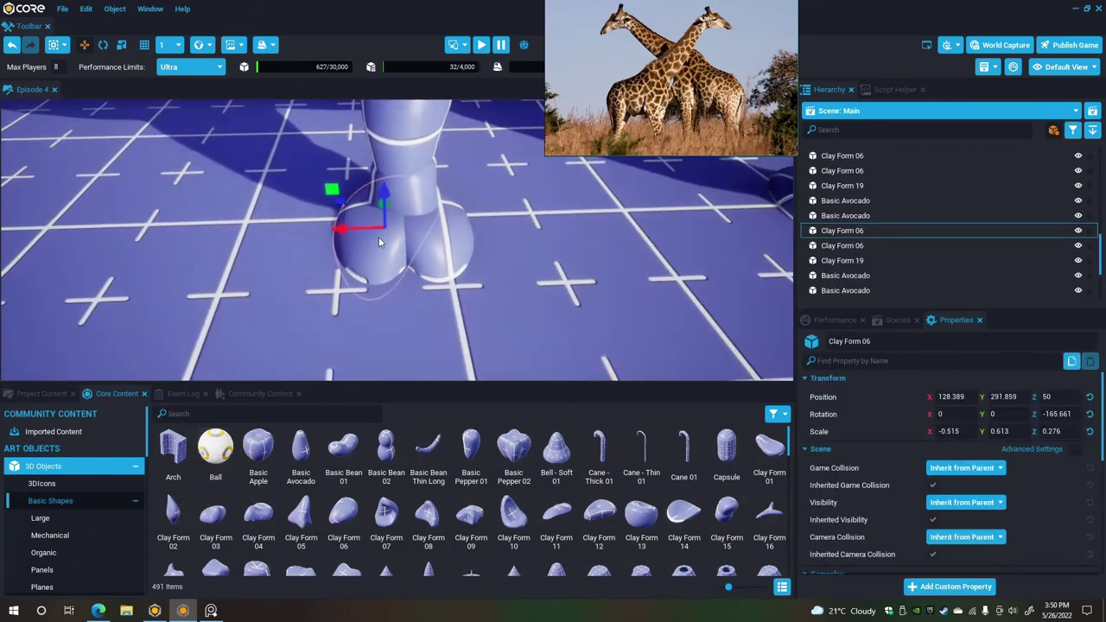
right_drag(295, 141, 295, 115)
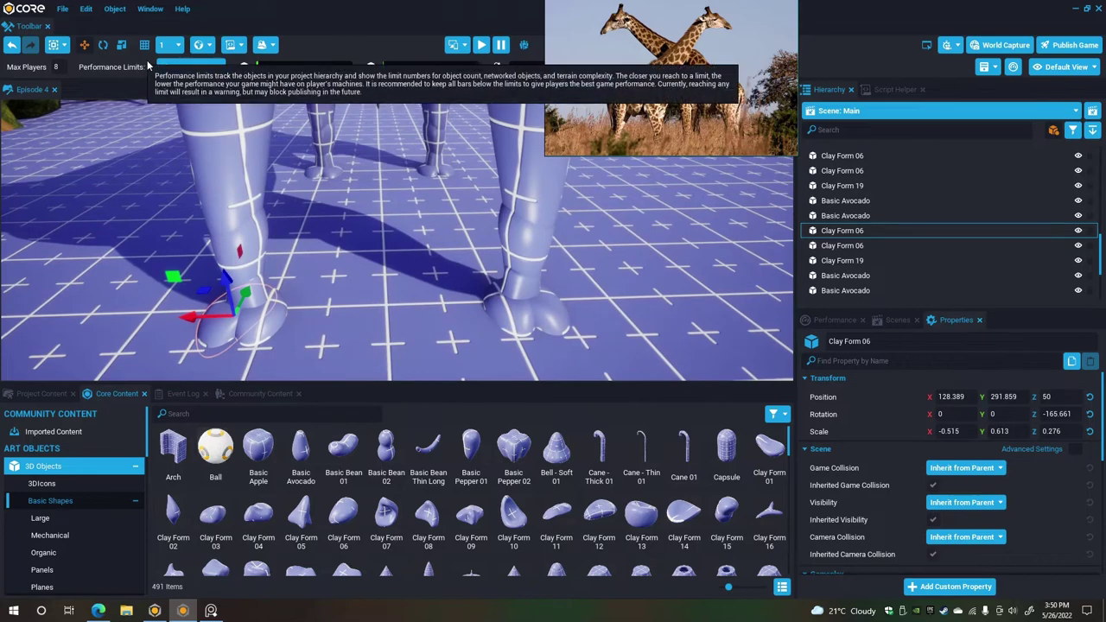
click(840, 129)
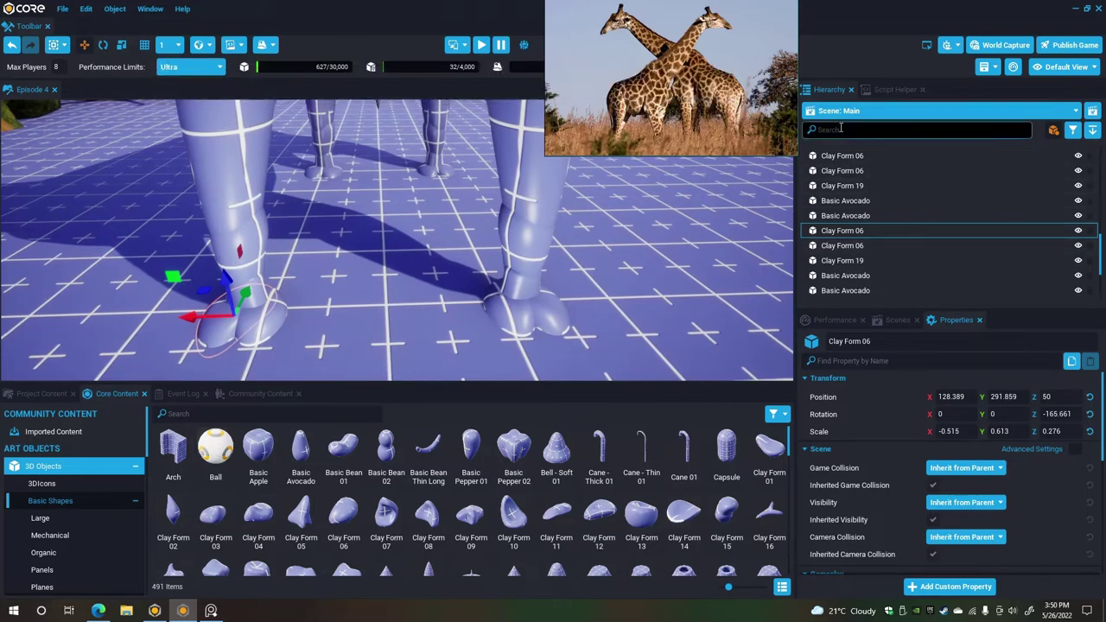
text(clay fo)
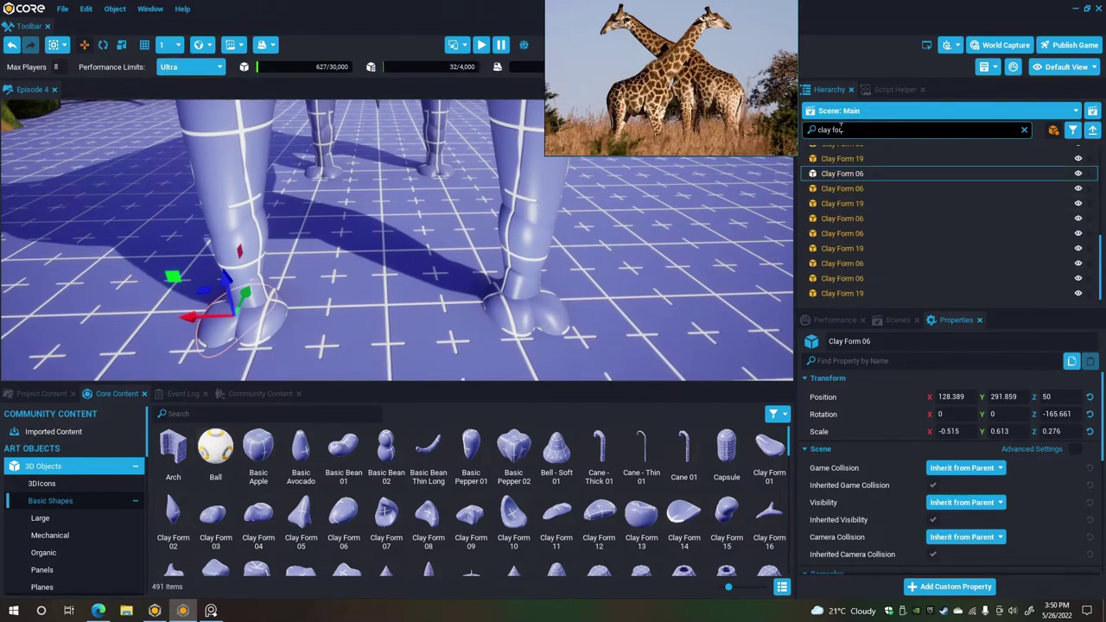
text(rm 06)
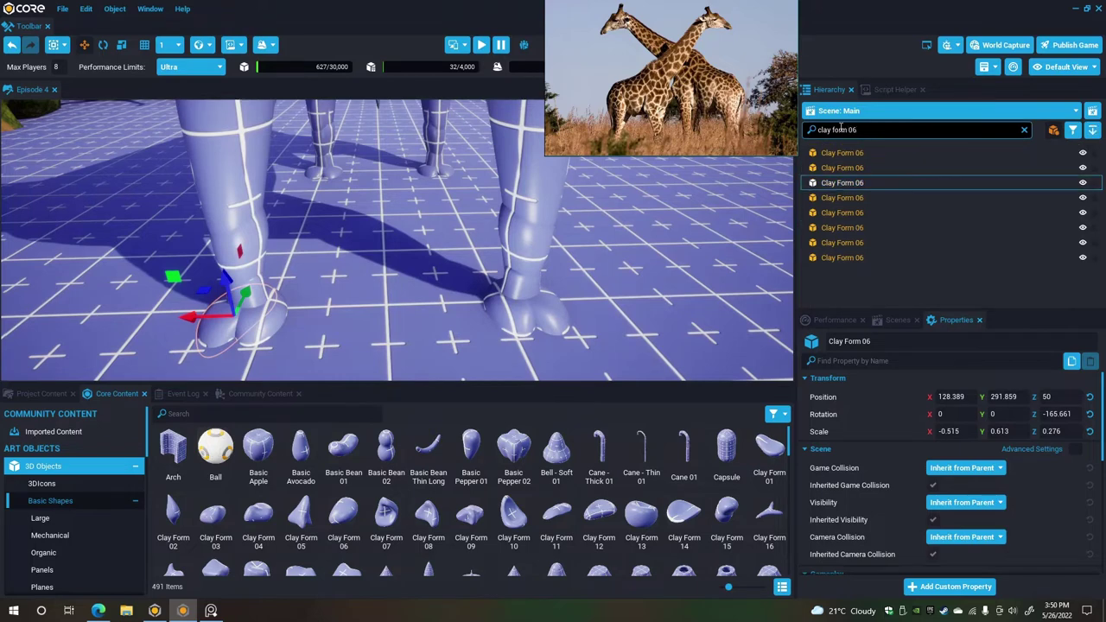
click(840, 153)
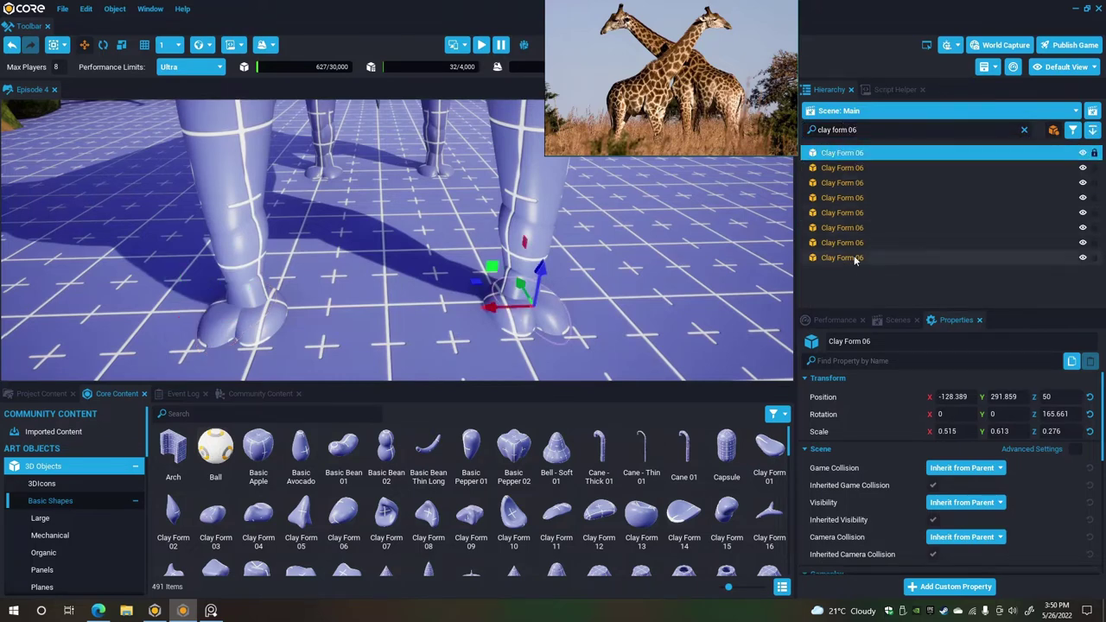
shift+click(834, 257)
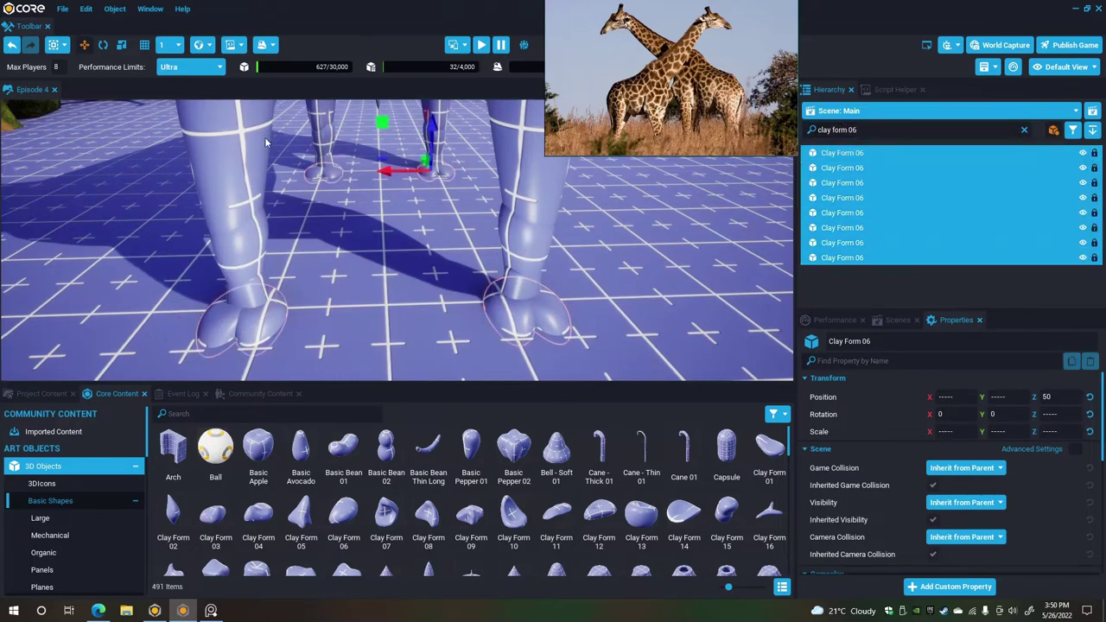
Scale the selected hoof pieces down slightly as a whole and stretch them taller along Z.
click(121, 46)
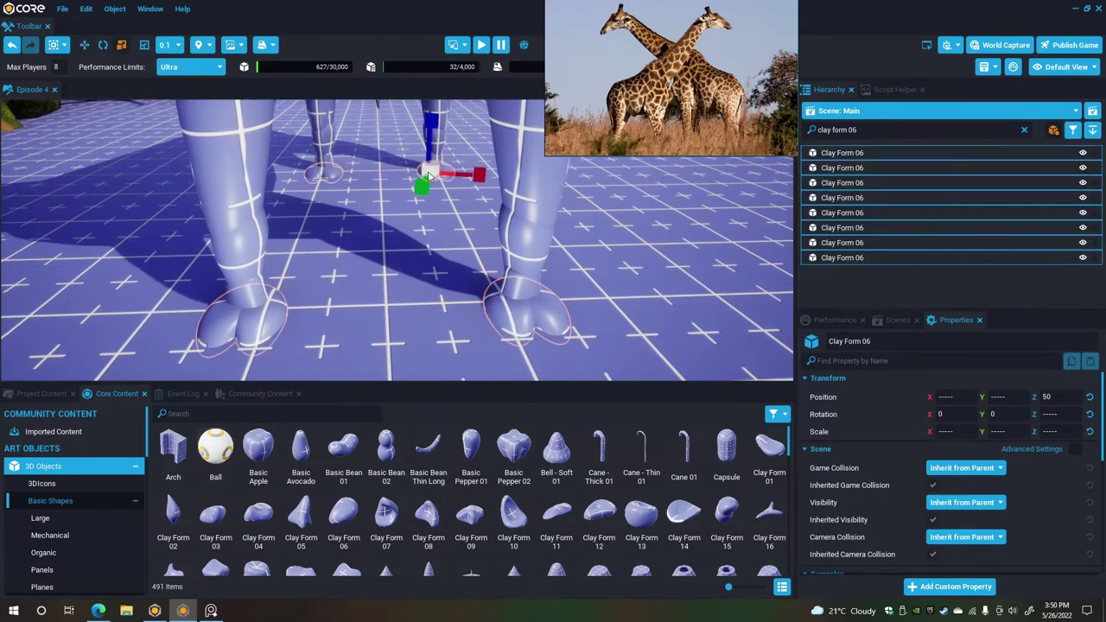
drag(423, 172, 402, 164)
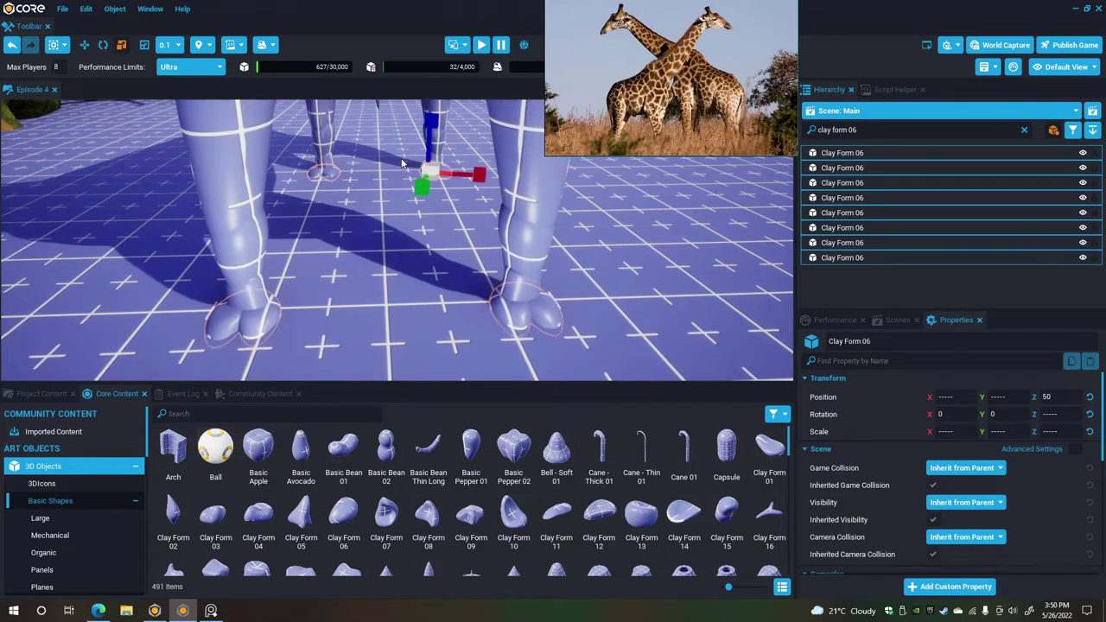
drag(435, 128, 434, 122)
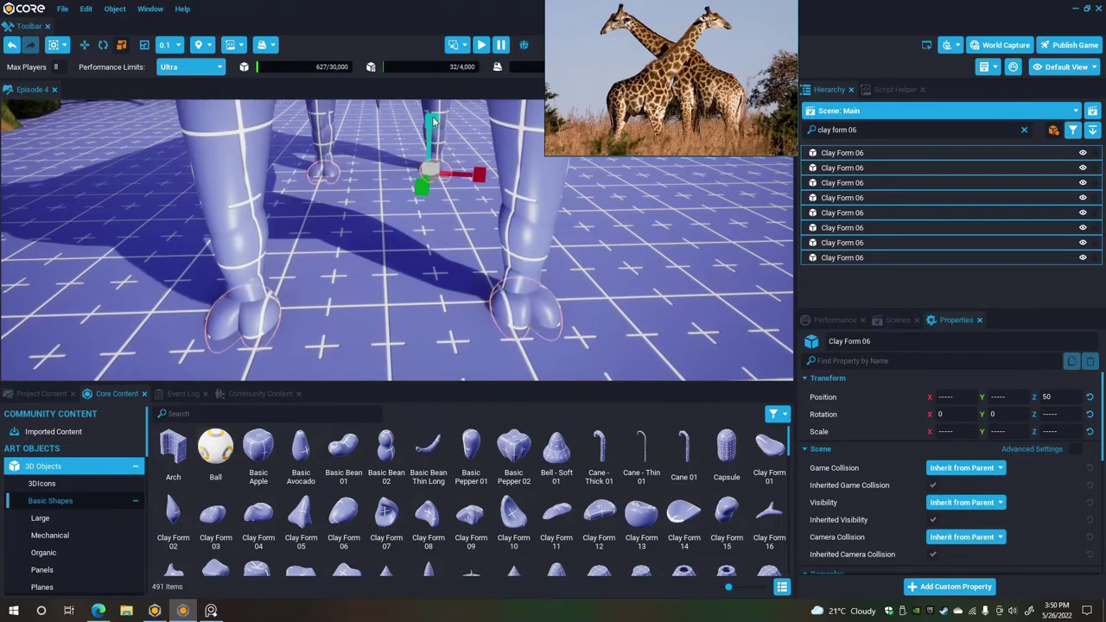
Raise the selected hoof pieces to a Z position of about 58.2.
click(85, 45)
alt+drag(334, 143, 224, 148)
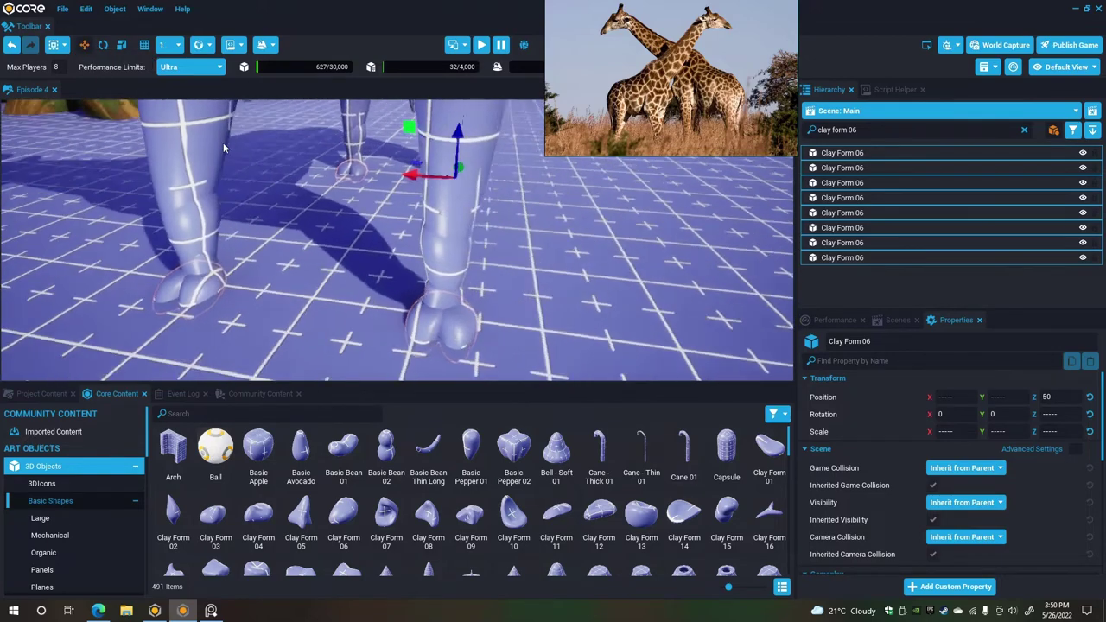
right_drag(223, 149, 262, 147)
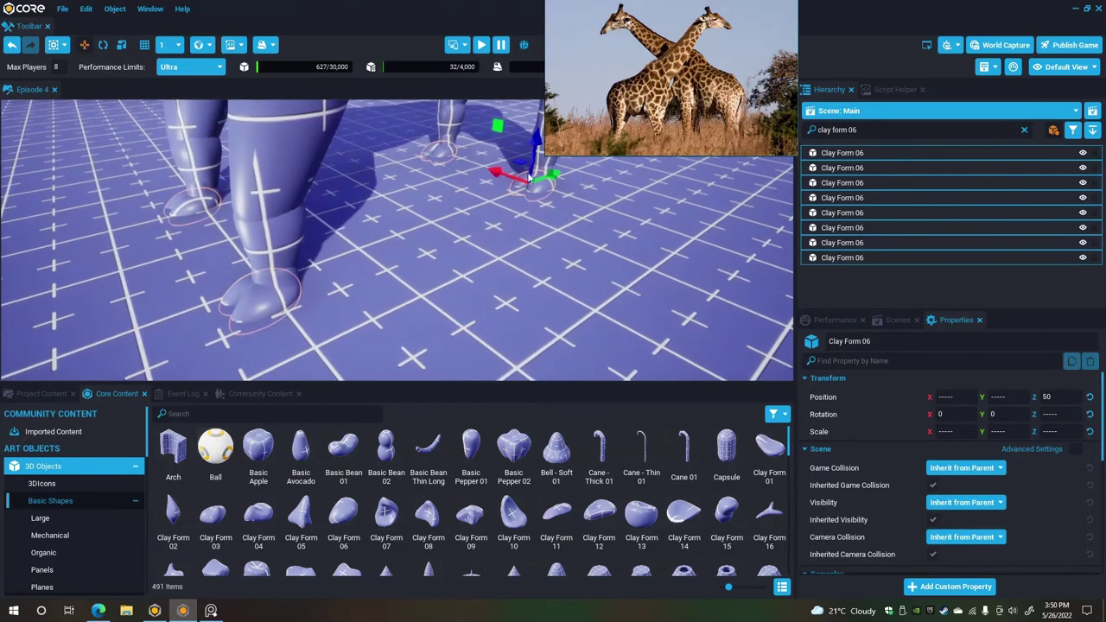
drag(551, 178, 527, 151)
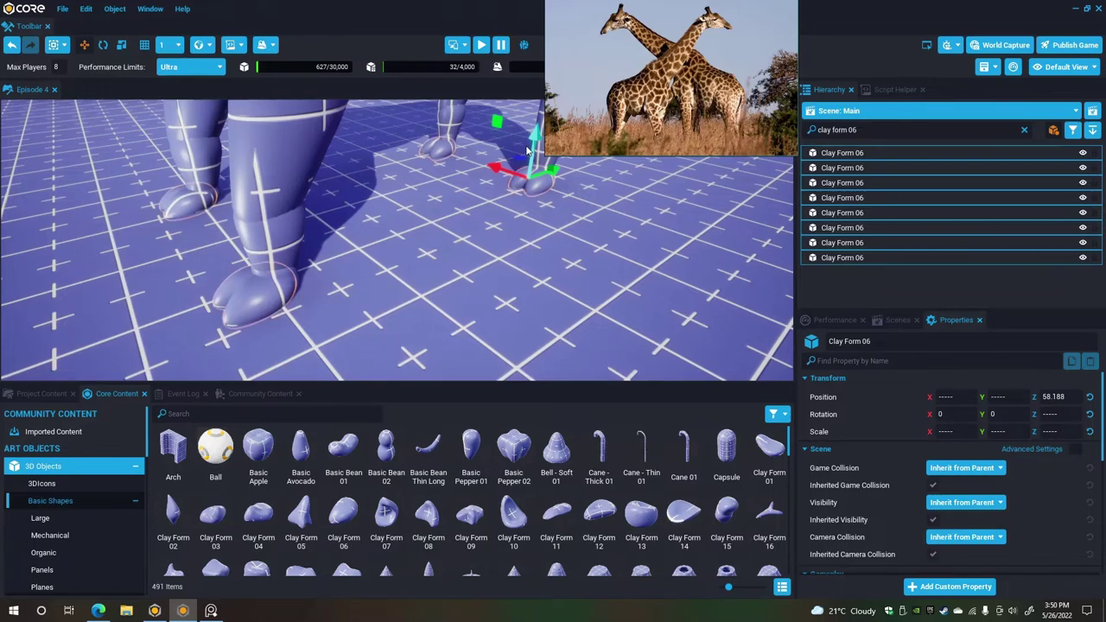
Deselect the hoof pieces and compare the reshaped hooves with the giraffe feet images in Edge.
right_drag(522, 213, 680, 216)
key(a)
key(a)
click(338, 202)
key(a)
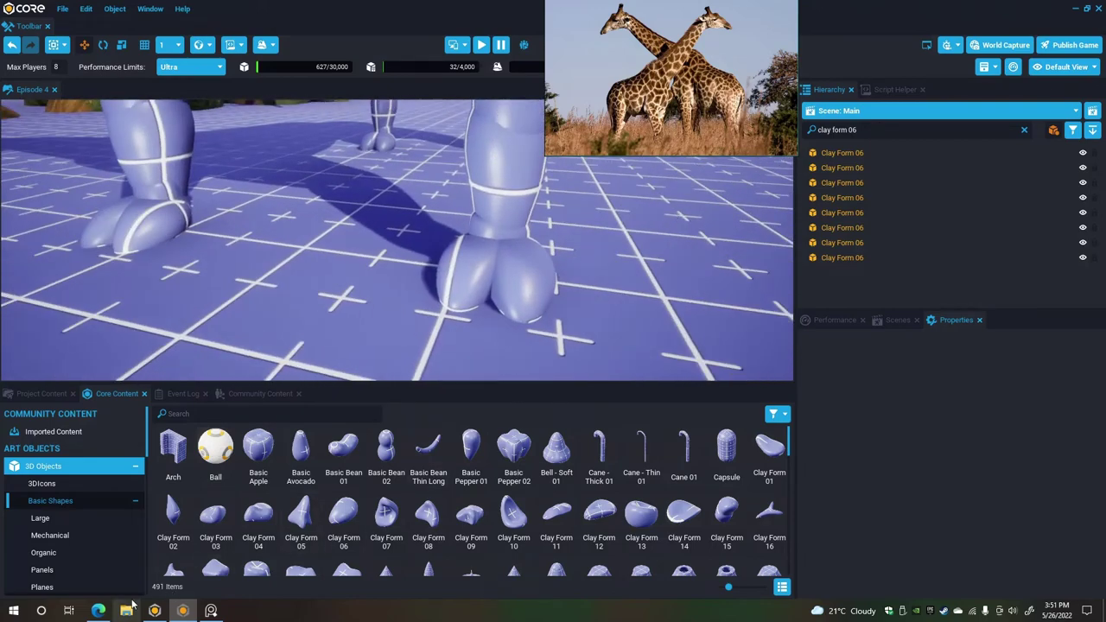
click(99, 610)
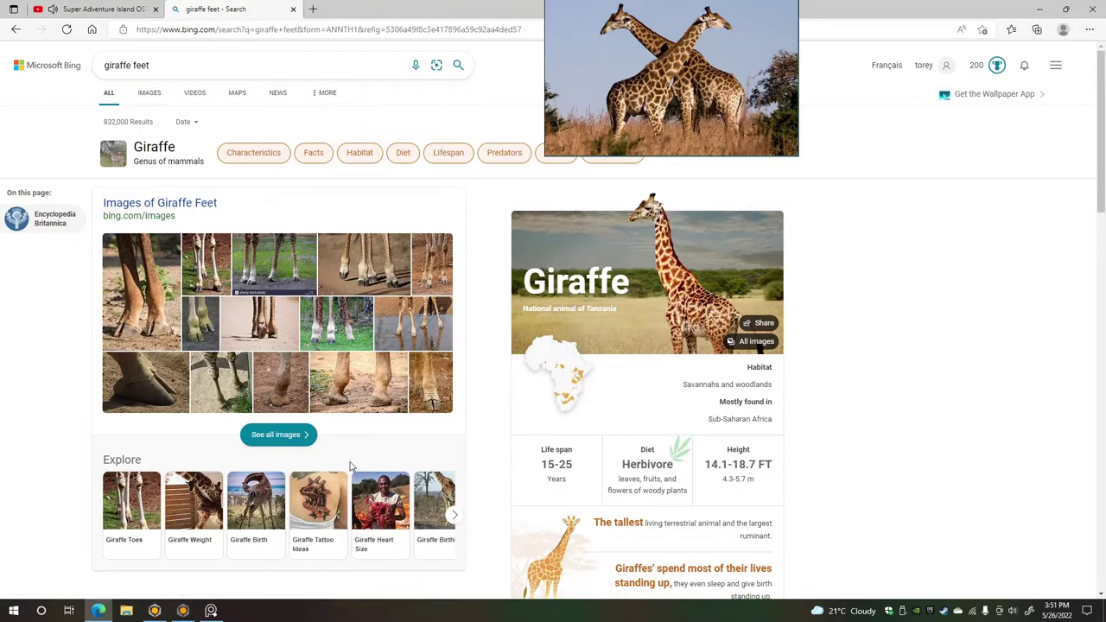
click(1049, 10)
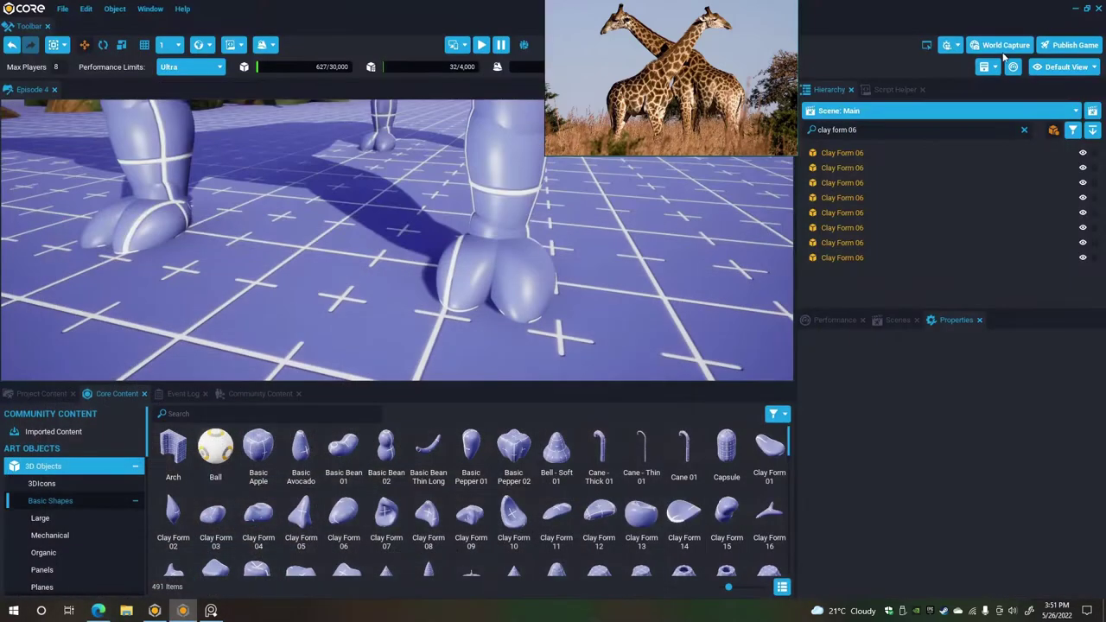
Add a Basic Bean Thin Long from the basic shapes at the lower end of the giraffe's tail.
drag(614, 383, 615, 492)
right_drag(451, 330, 653, 298)
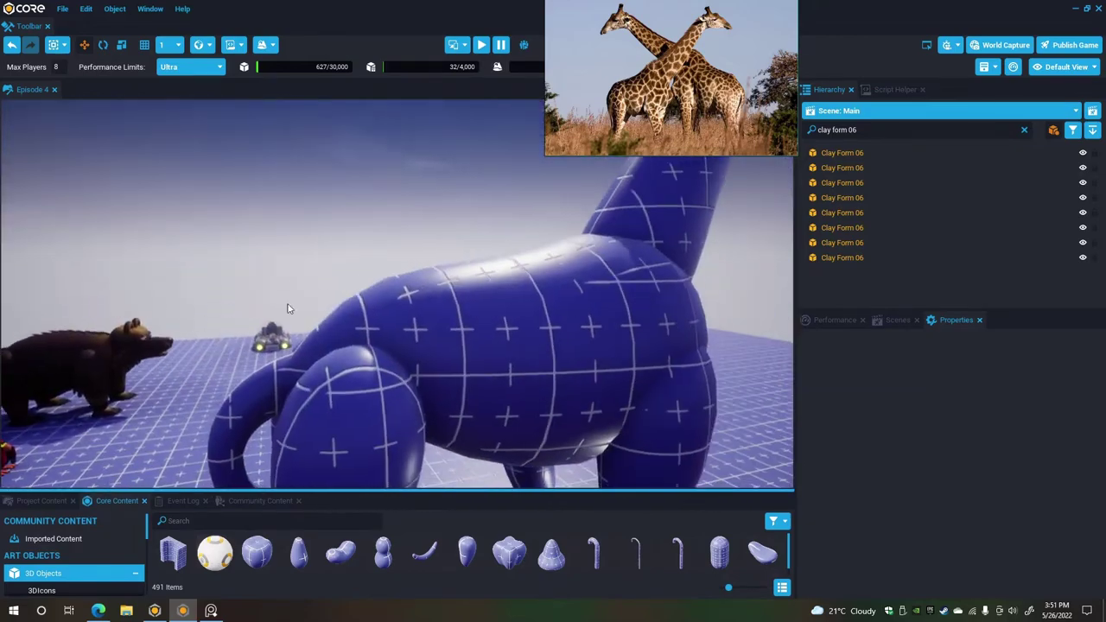
right_drag(287, 304, 568, 373)
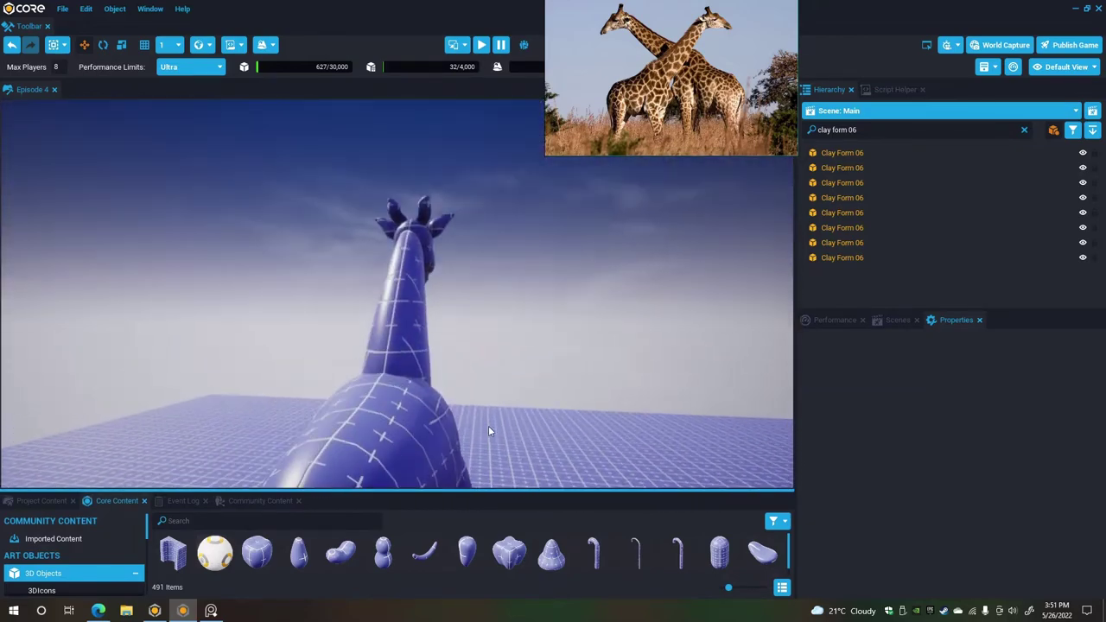
right_drag(488, 425, 472, 479)
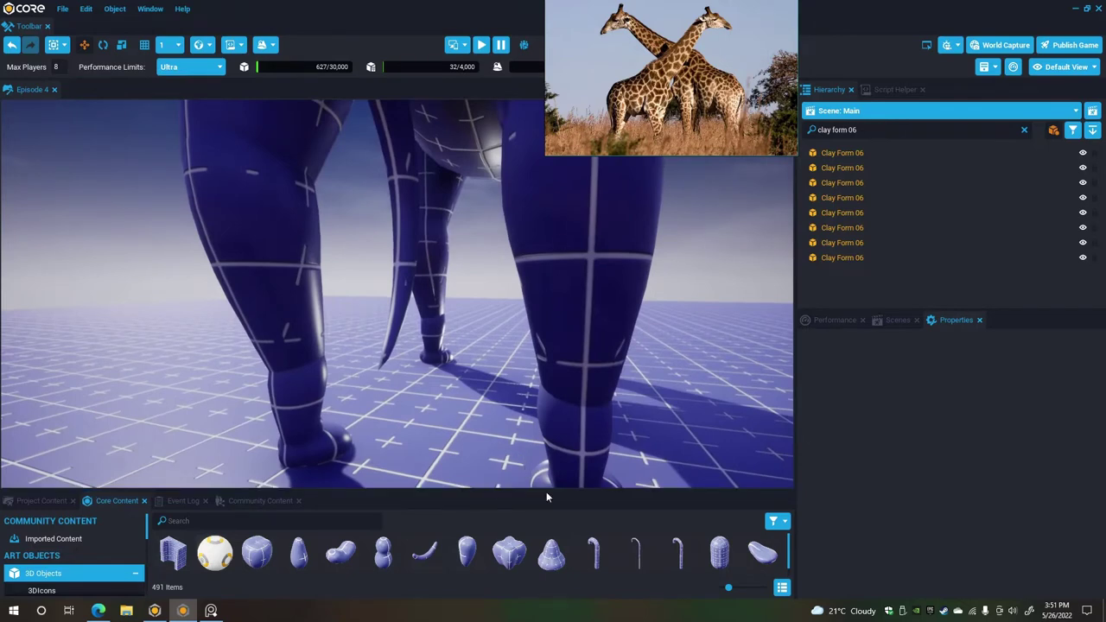
drag(546, 494, 548, 310)
scroll(549, 437, down, 2)
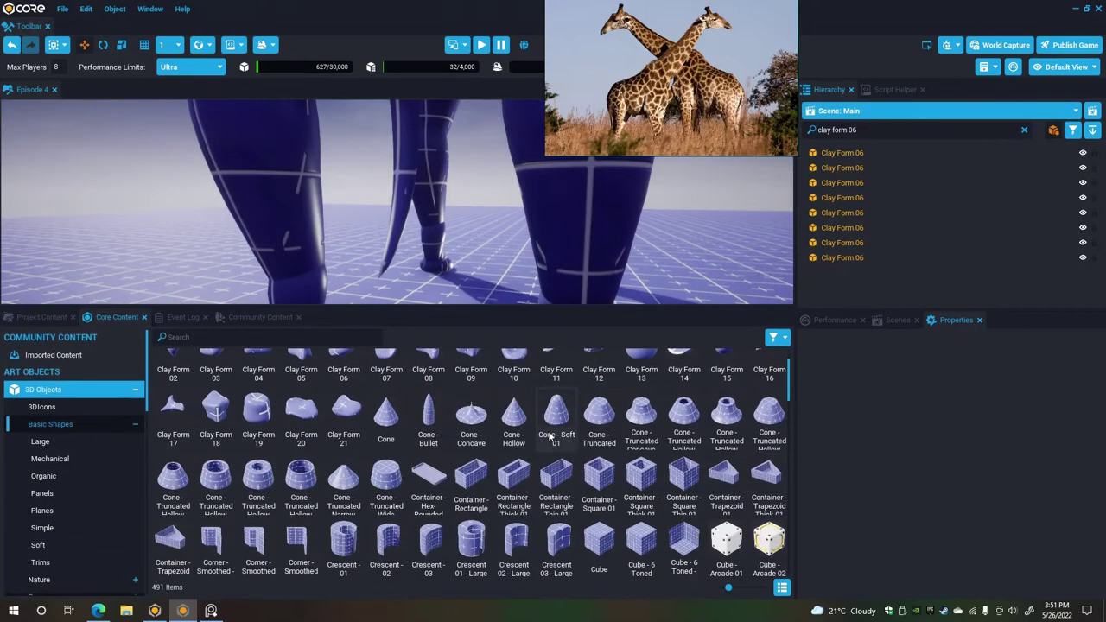
scroll(549, 438, down, 1)
scroll(549, 436, down, 7)
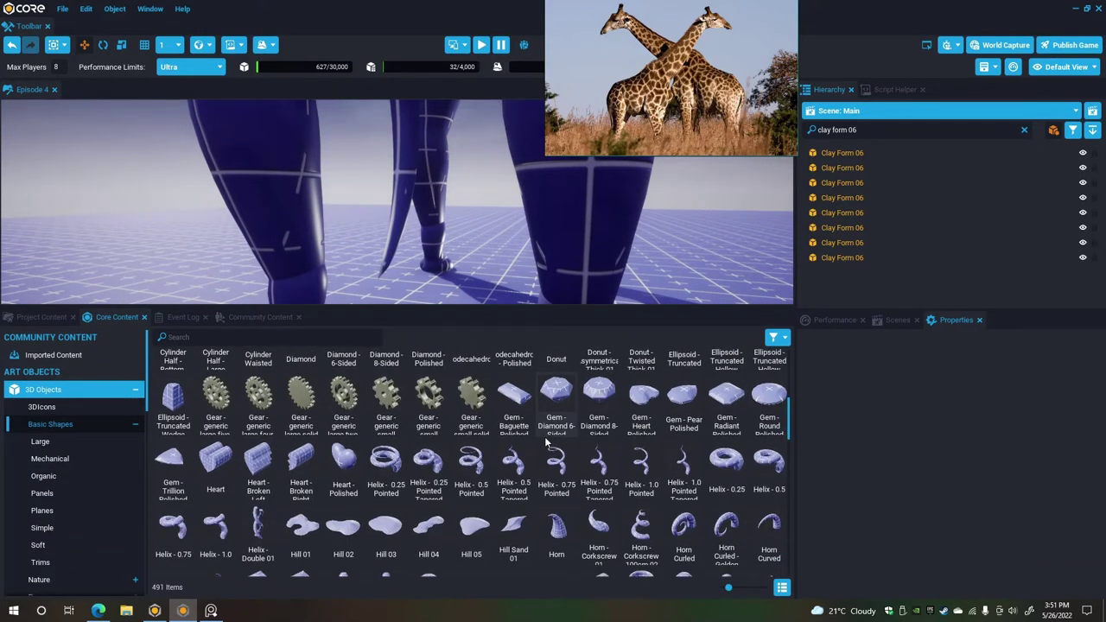
scroll(546, 443, down, 1)
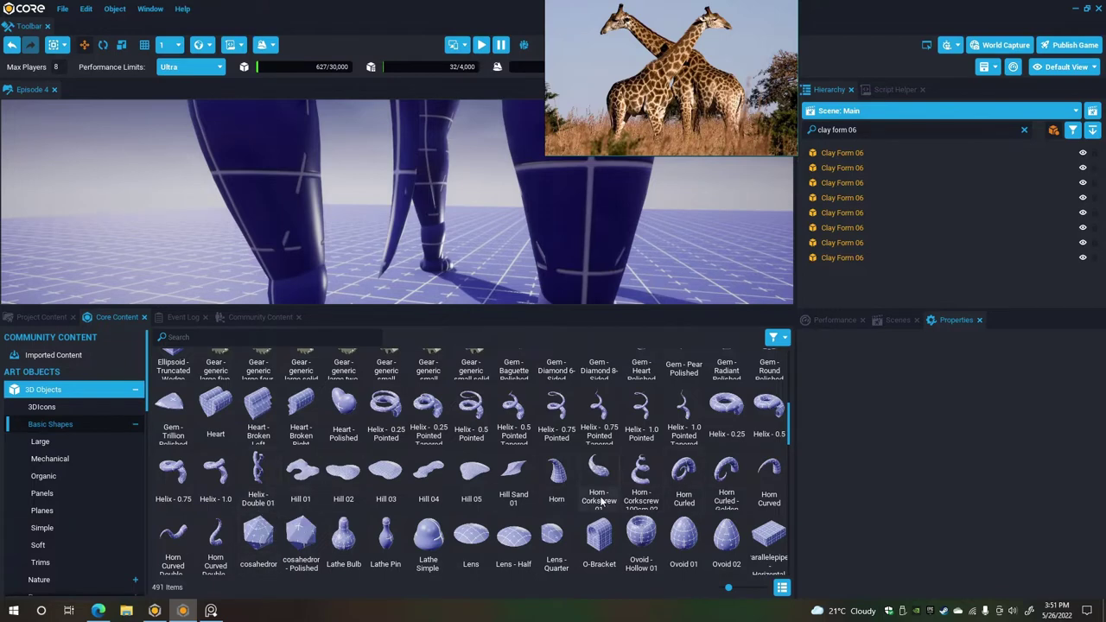
scroll(566, 483, up, 1)
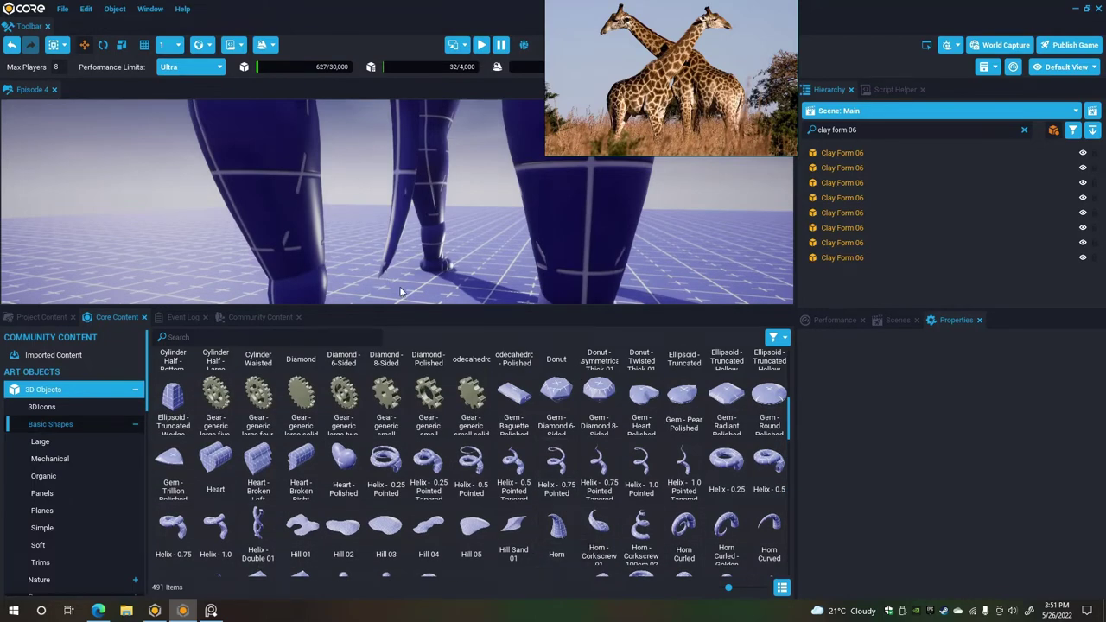
scroll(481, 406, up, 6)
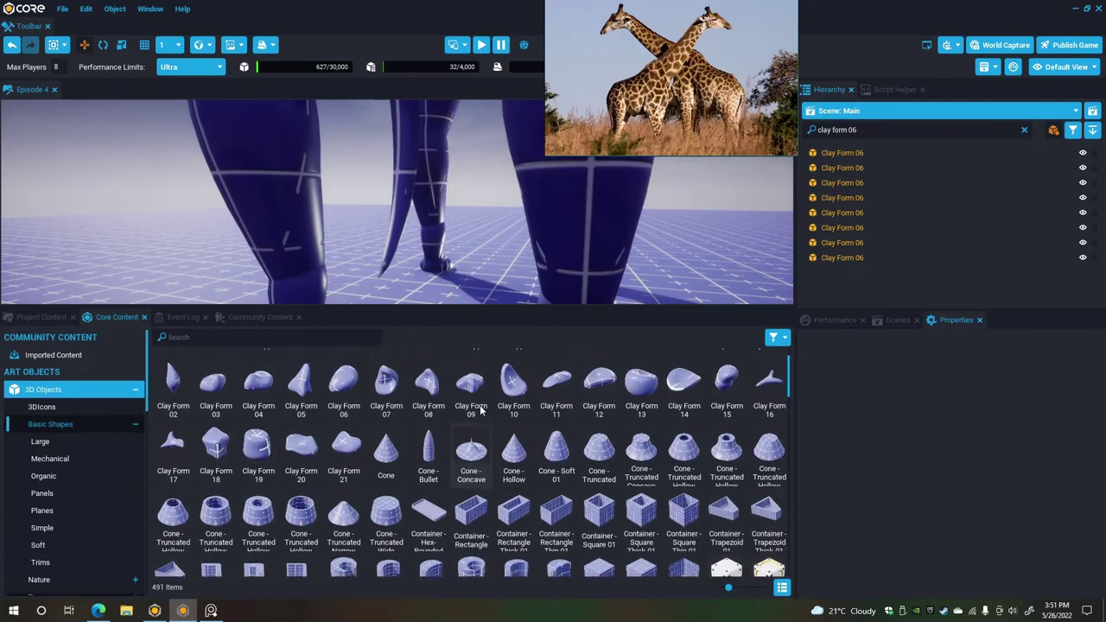
scroll(480, 405, up, 1)
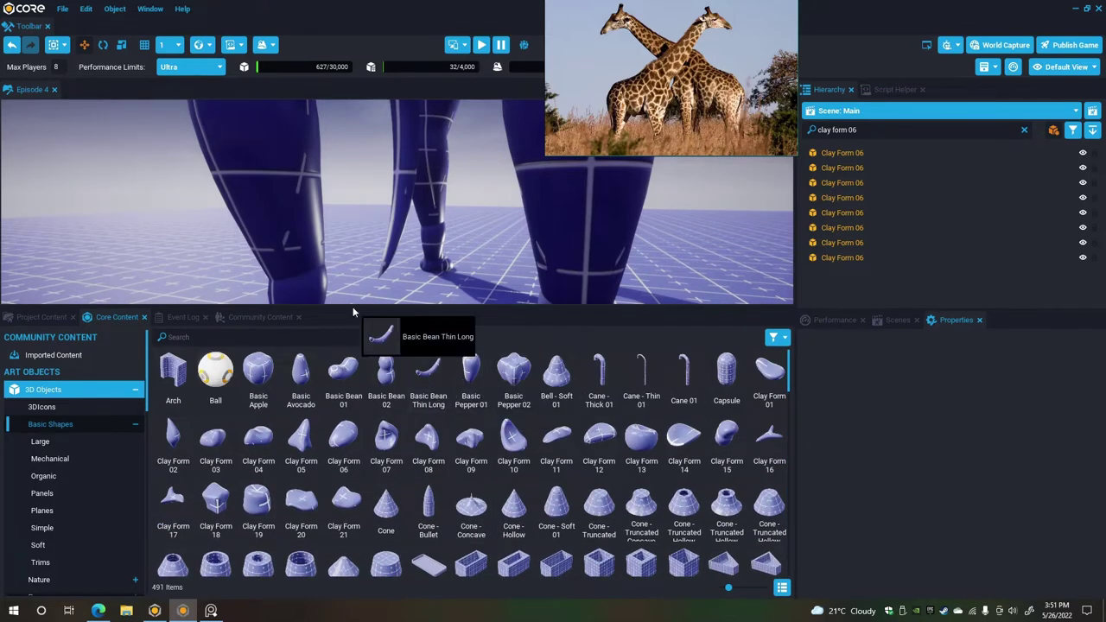
drag(353, 312, 390, 269)
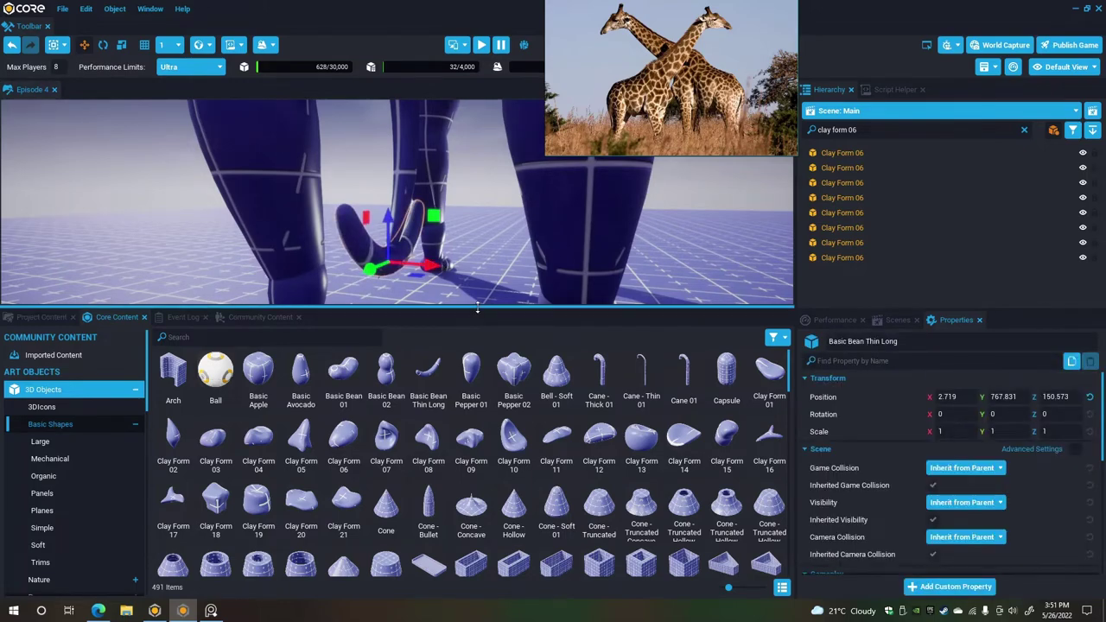
Scale the new bean uniformly to about 0.48 and rotate it to about 49.2 degrees around X.
drag(476, 310, 469, 510)
right_drag(470, 441, 308, 461)
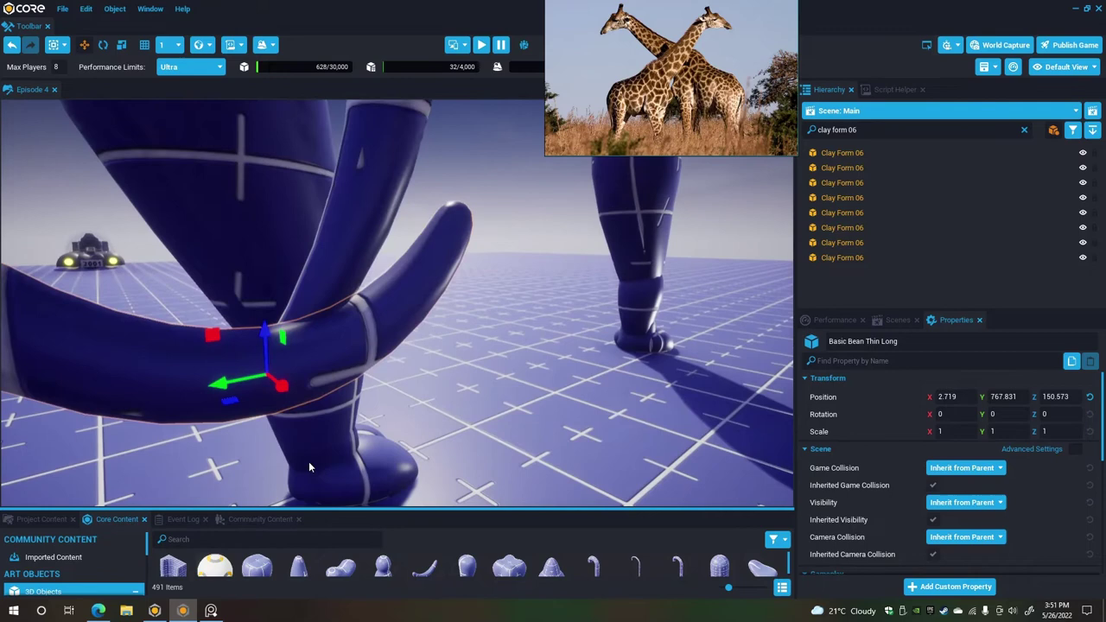
click(123, 45)
drag(292, 361, 147, 359)
click(104, 44)
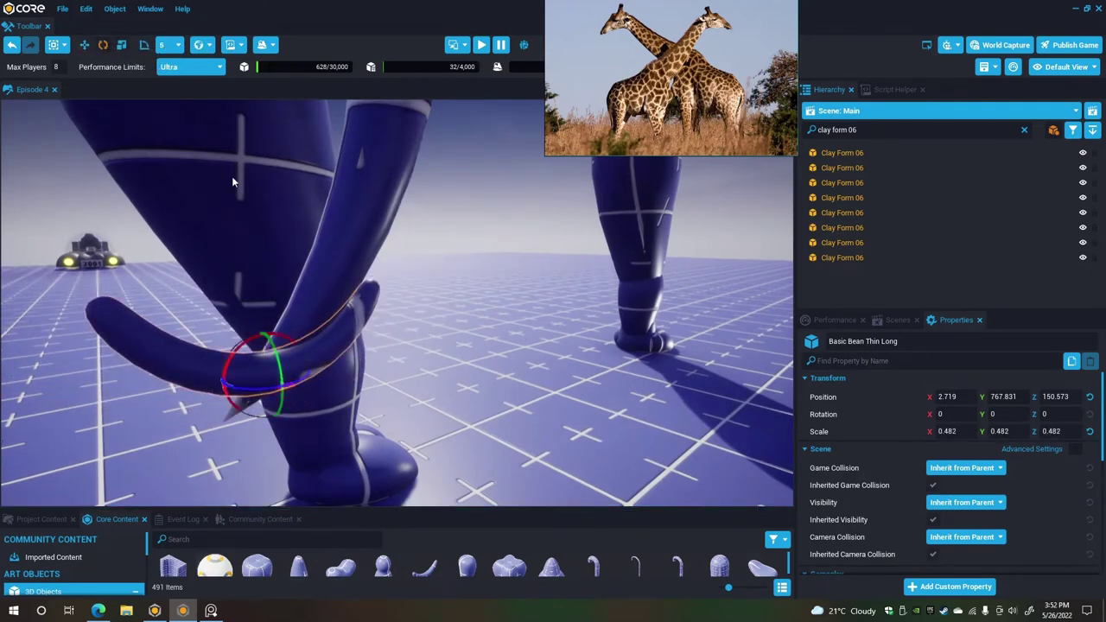
drag(248, 332, 143, 157)
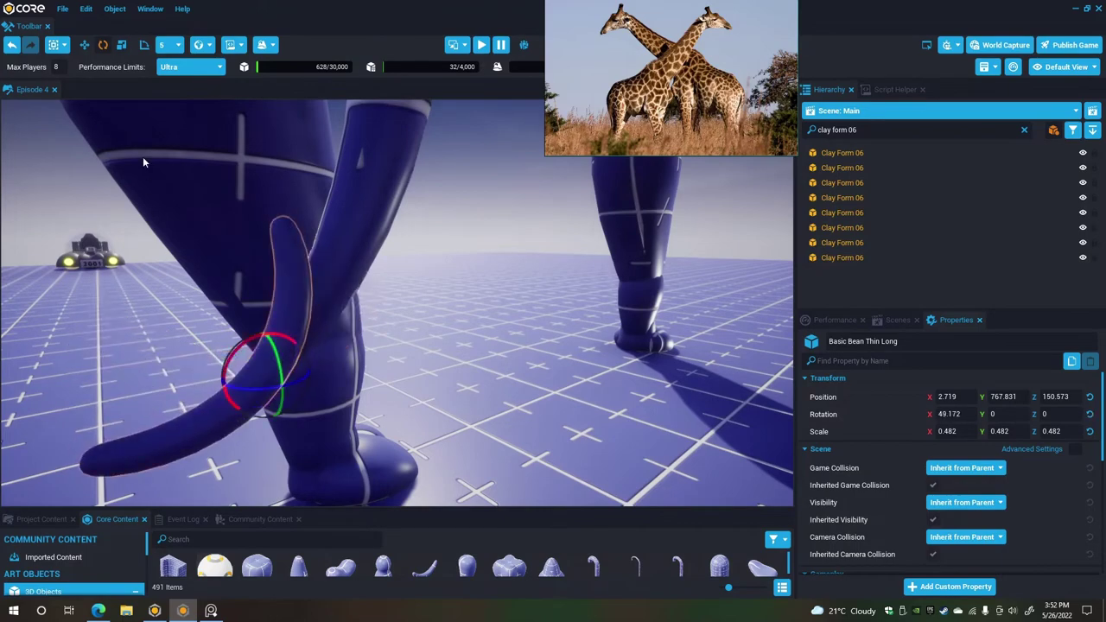
Lower the bean to a Z position of about 139 and reshape its scale to about 0.527, 0.527, 0.285.
click(84, 45)
drag(269, 335, 279, 400)
right_drag(285, 401, 577, 411)
alt+drag(577, 412, 406, 451)
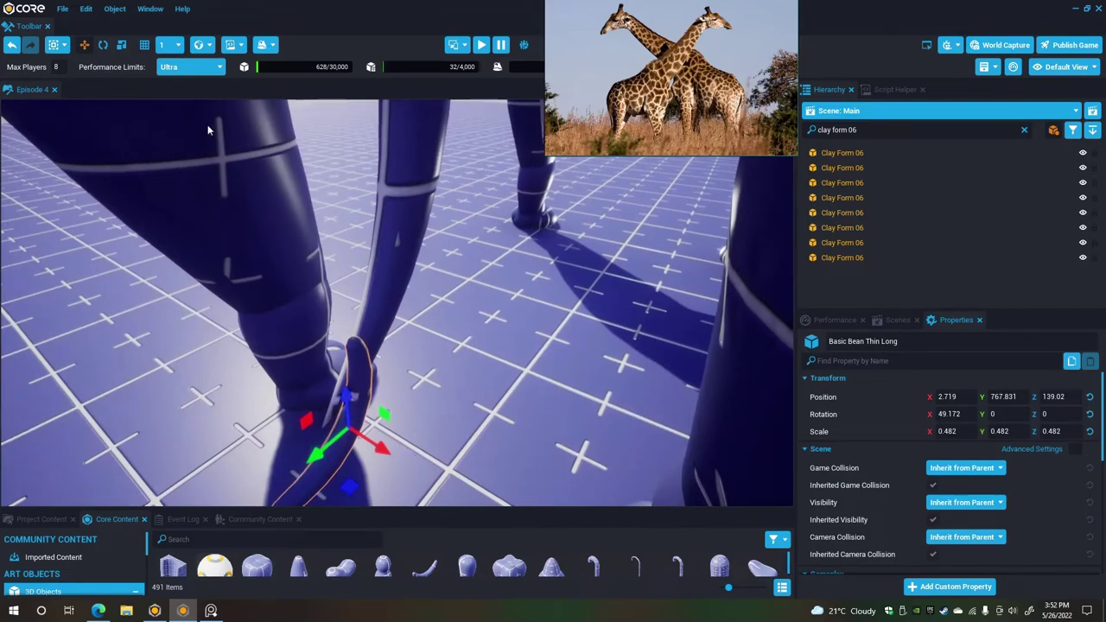
click(121, 45)
alt+drag(322, 466, 322, 400)
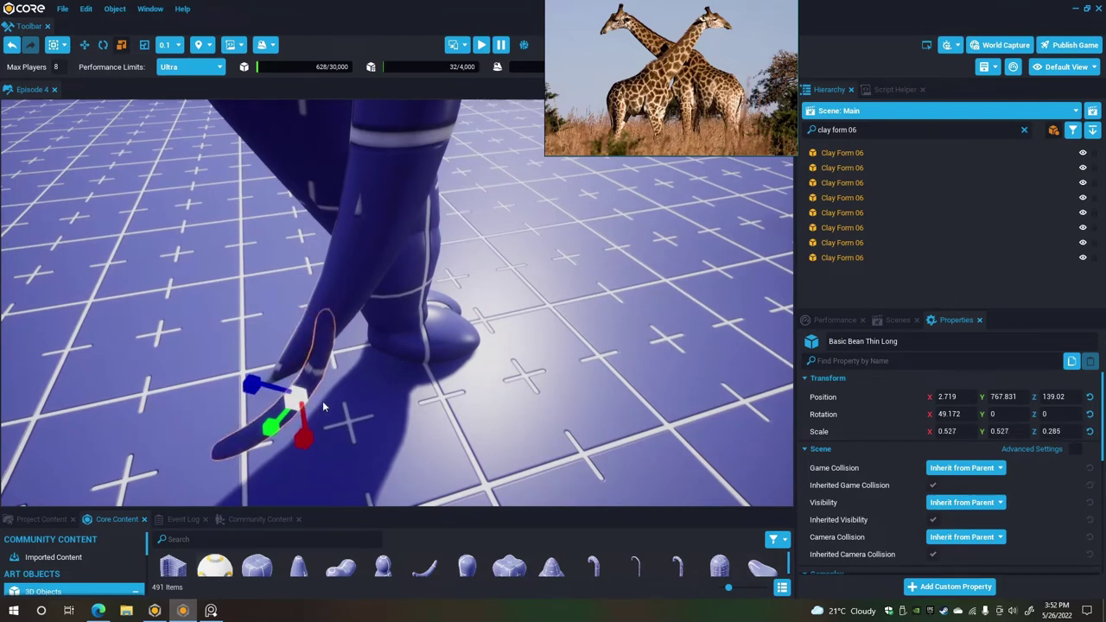
Rotate the bean to about 32.2 degrees around X and align it with the tail tip at about X -0.5, Z 149.
click(103, 45)
drag(300, 373, 286, 344)
click(84, 45)
alt+drag(332, 375, 608, 386)
drag(422, 329, 407, 310)
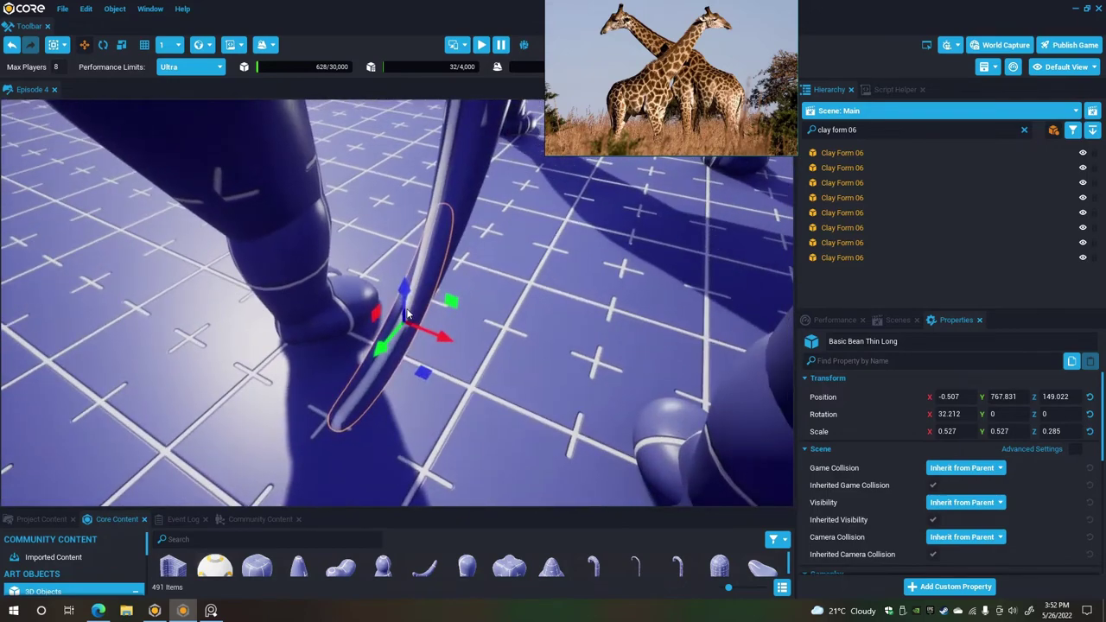
Turn the bean to about 9.4 degrees around Z and lower it slightly to a Z position of about 147.1.
click(103, 45)
drag(428, 340, 574, 242)
right_drag(573, 247, 520, 248)
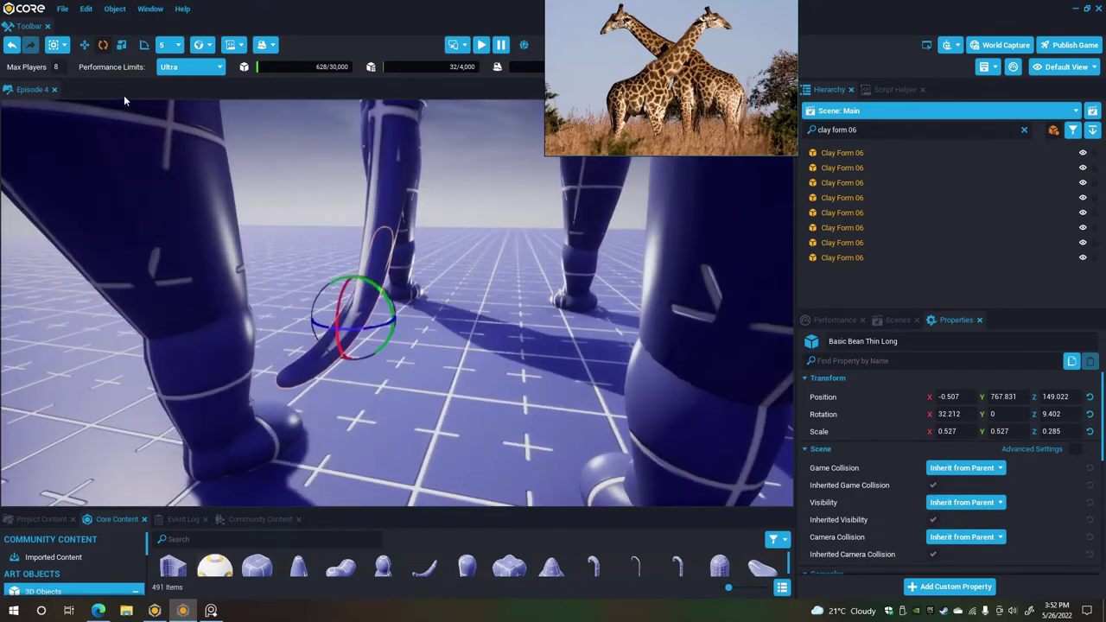
click(84, 45)
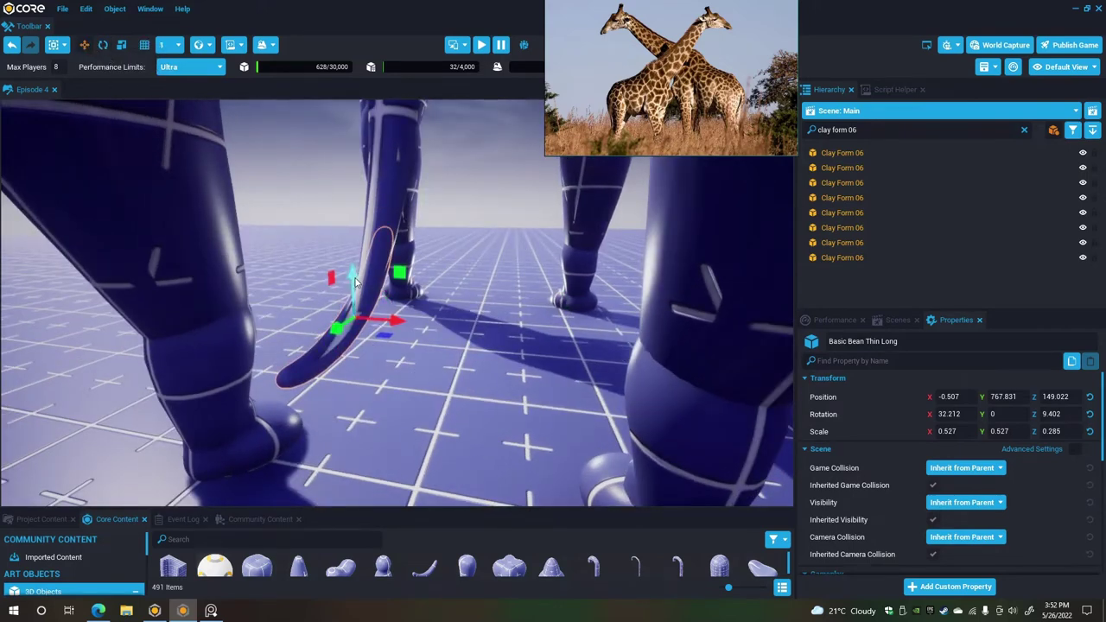
drag(354, 282, 353, 299)
key(e)
right_drag(371, 296, 372, 372)
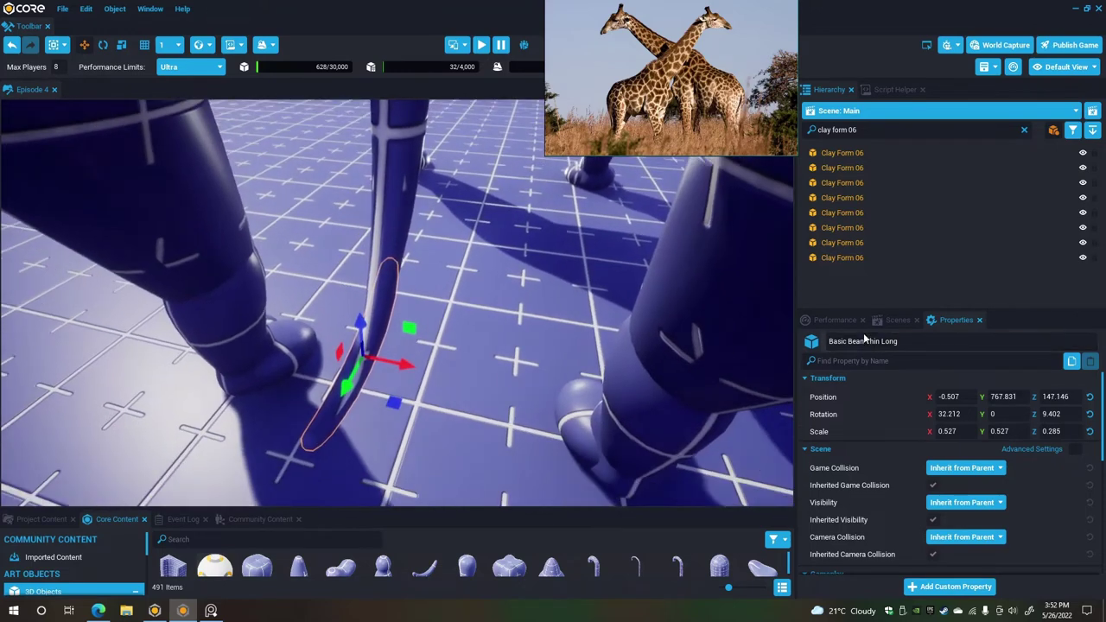
Clear the hierarchy filter and duplicate the tail-tip bean, setting the copy beside it at about X 5.4 with a Z rotation of about -4.2.
click(1024, 130)
click(333, 417)
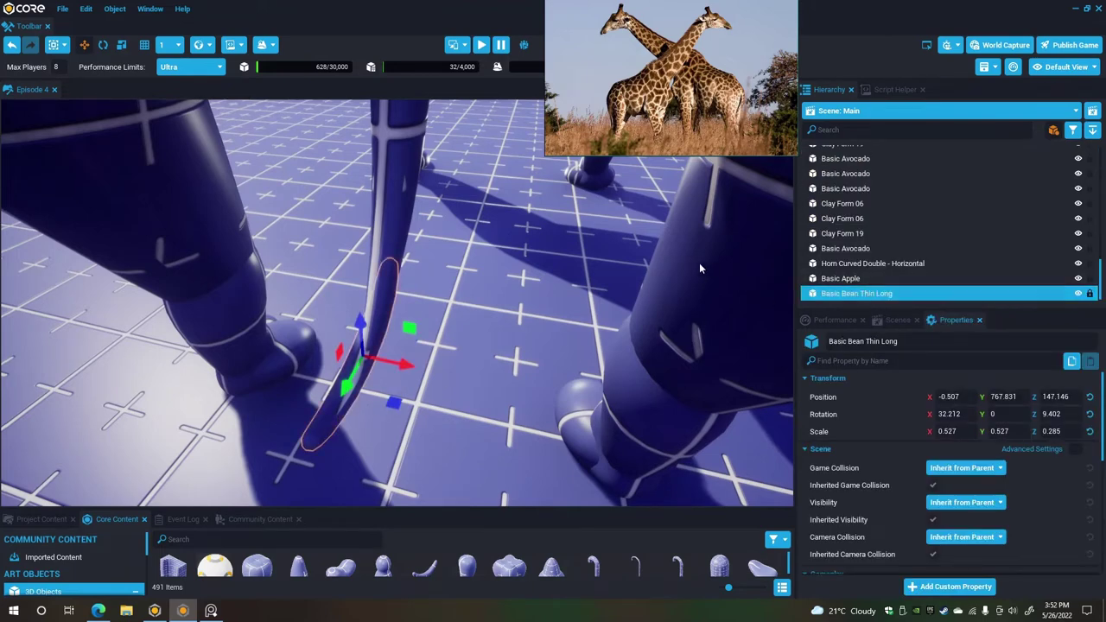
key(ctrl+w)
click(103, 45)
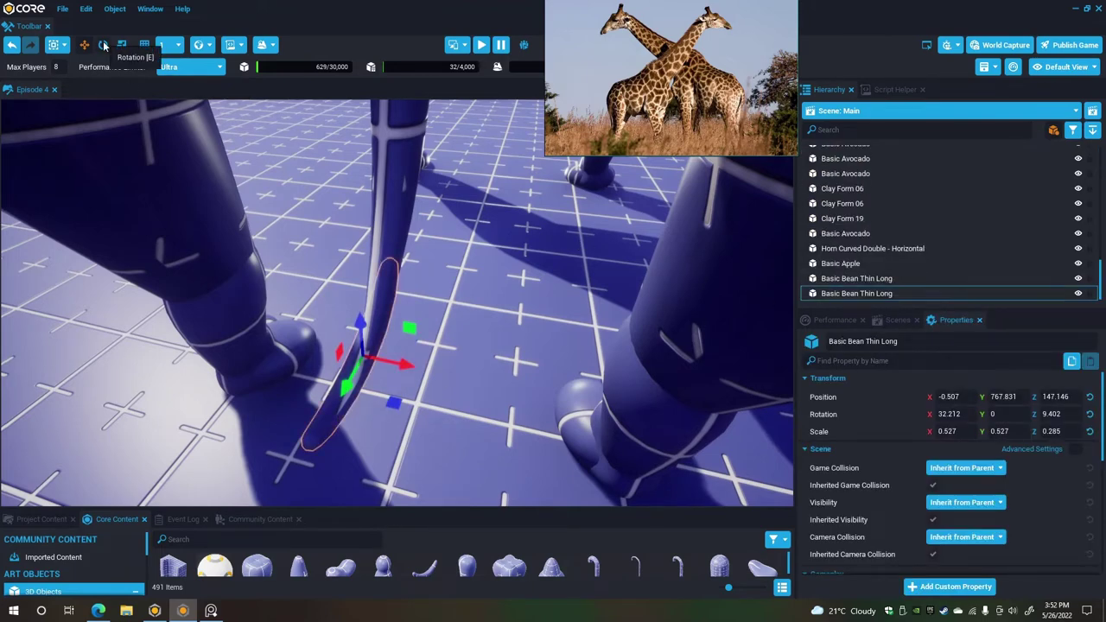
drag(395, 375, 422, 373)
click(85, 46)
Make a third tail strand from the second, rotated to about 41.5, 7.7, -9.5 and scaled to 0.49, 0.49, 0.265.
click(104, 46)
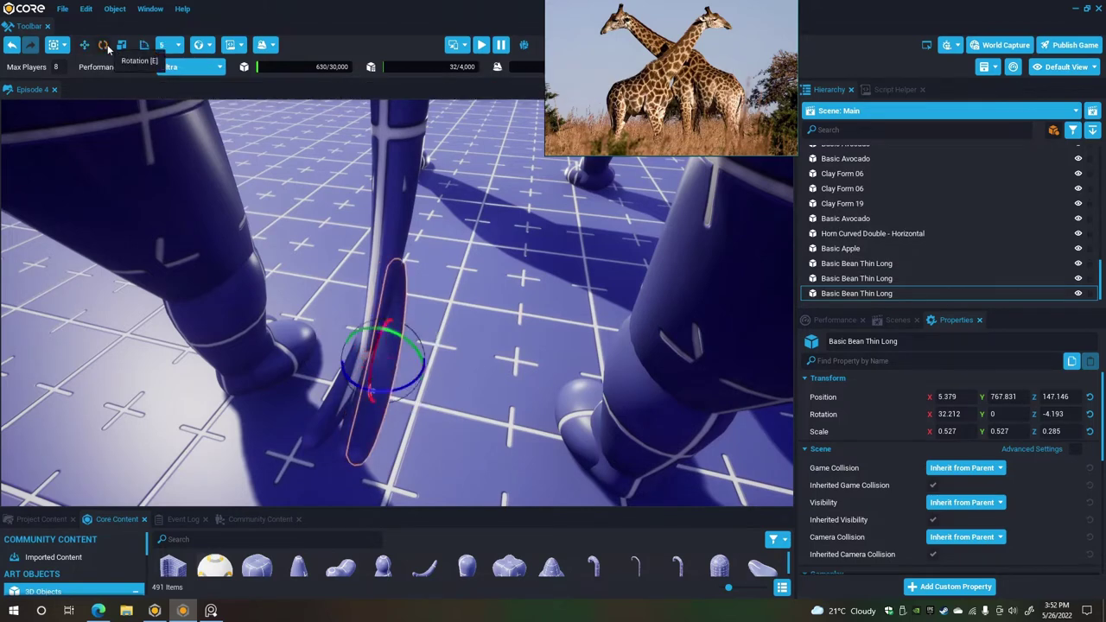
mouse_move(410, 380)
mouse_down()
mouse_move(426, 382)
mouse_move(353, 320)
mouse_move(379, 377)
mouse_move(420, 371)
mouse_up()
click(123, 45)
click(103, 45)
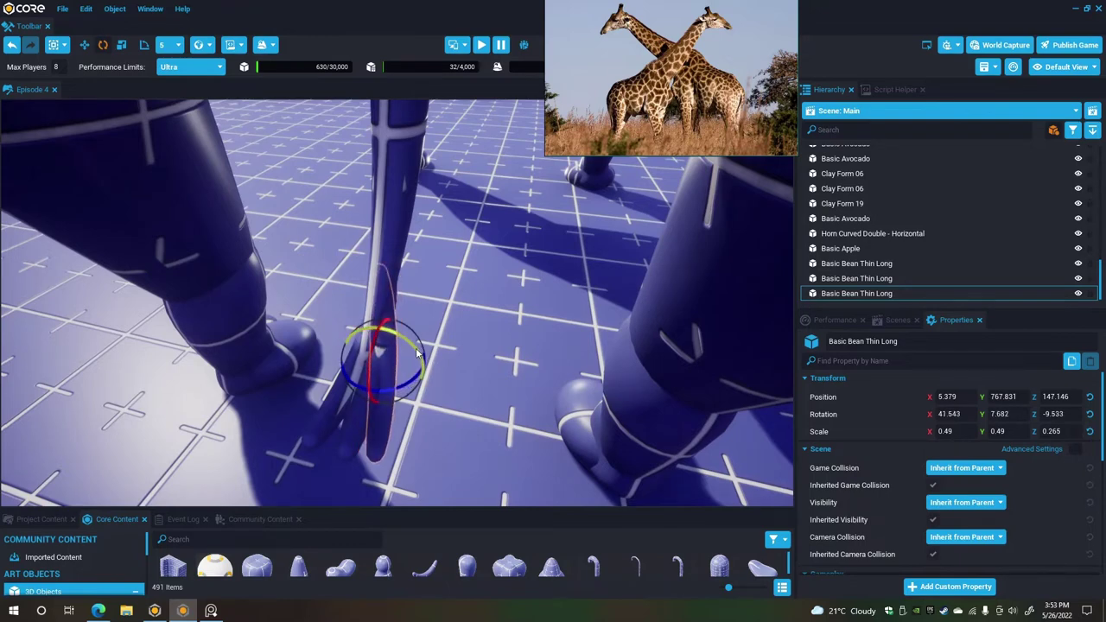
Duplicate the third tail strand, rotate the copy to about 51.5, -1.8, -9.8 and move it to about X 2.6, Z 140.4.
click(843, 299)
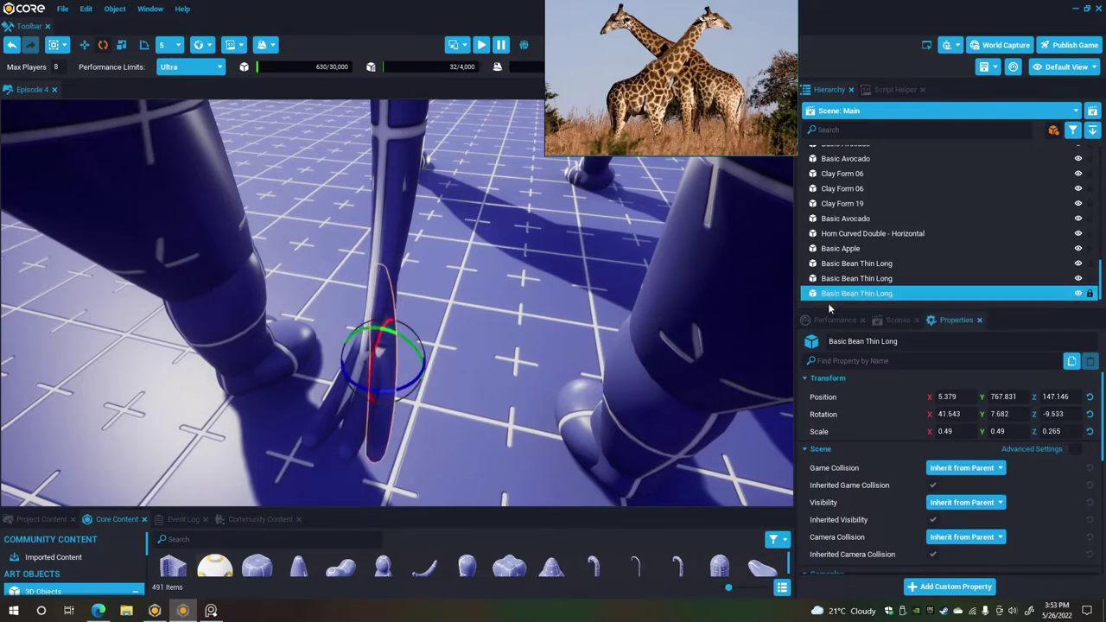
key(ctrl+w)
drag(404, 346, 369, 353)
click(85, 45)
drag(402, 389, 407, 390)
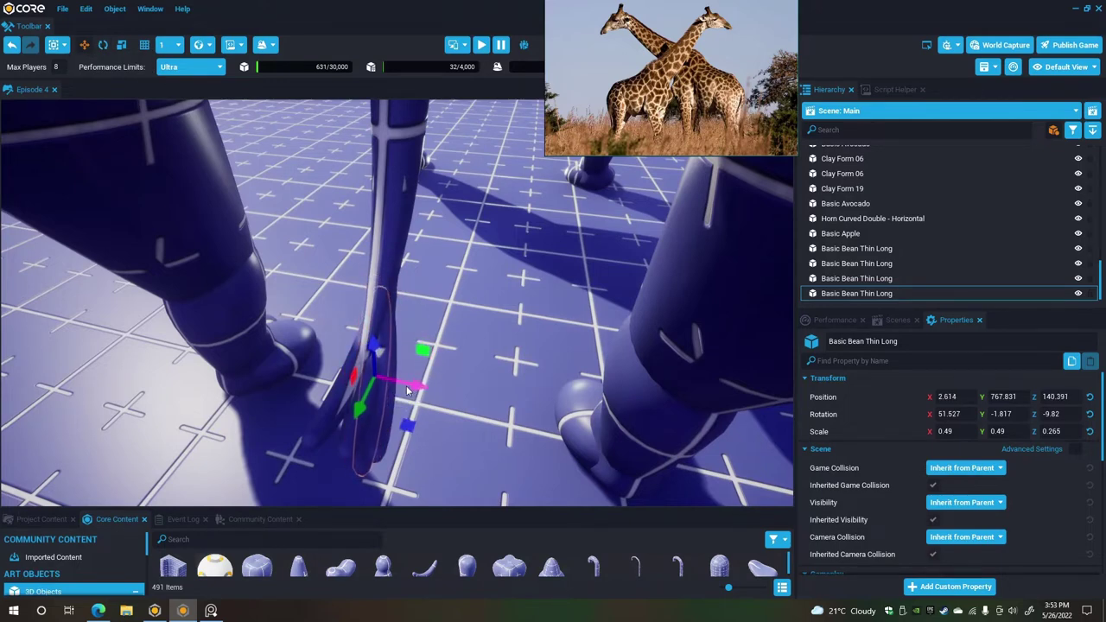
Duplicate the fourth tail strand, move the copy to about X -2.8 and rotate it to about 43, -16.5, 0.4.
right_drag(388, 395, 683, 354)
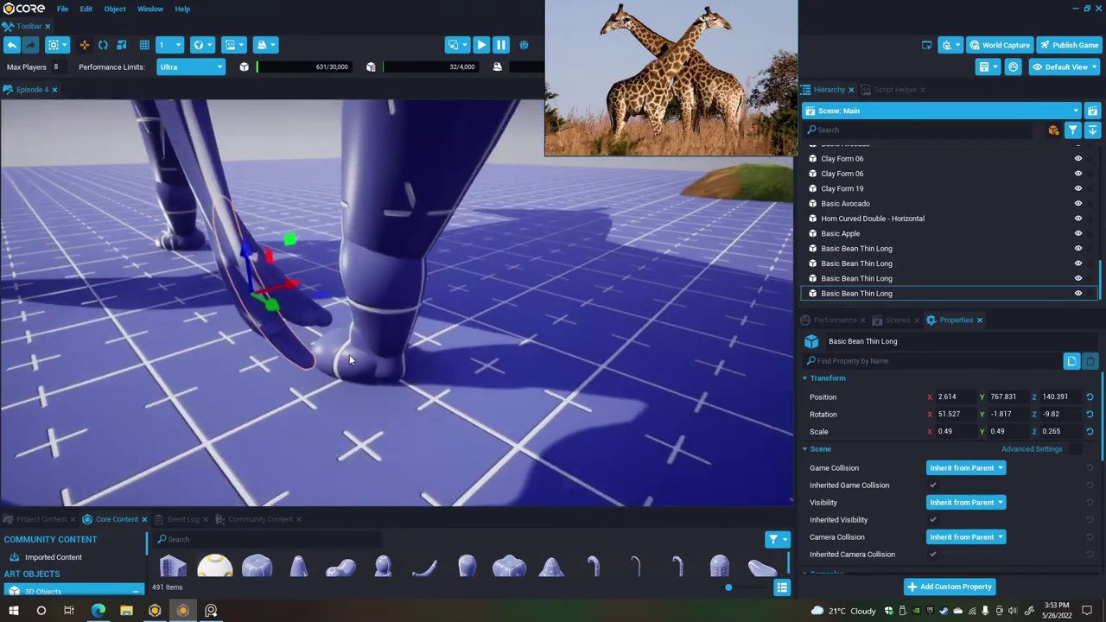
right_drag(348, 360, 500, 350)
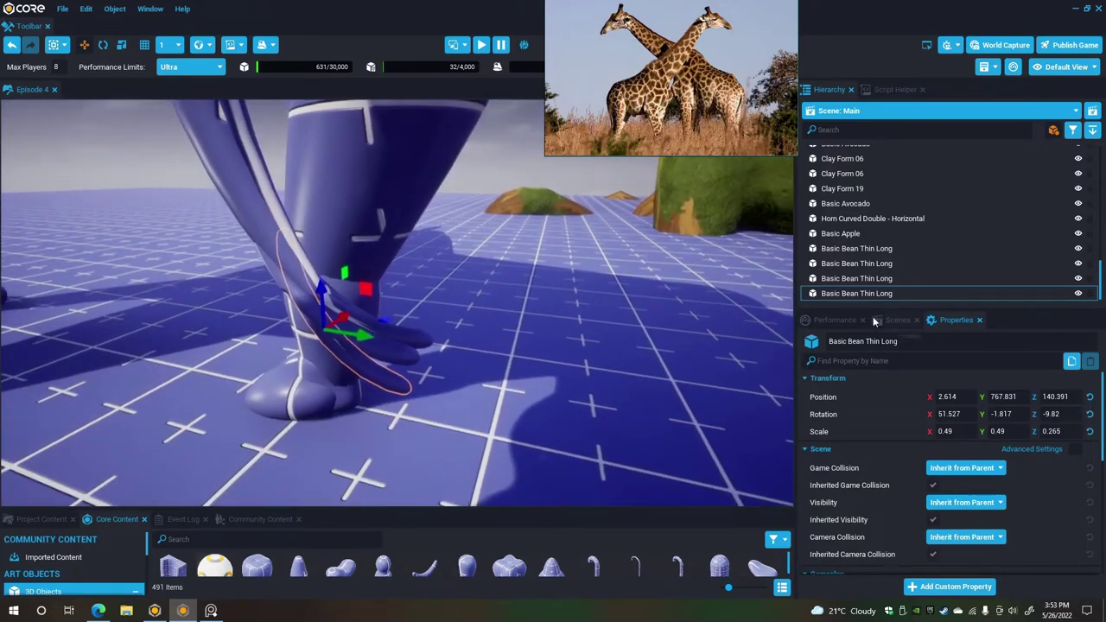
click(857, 292)
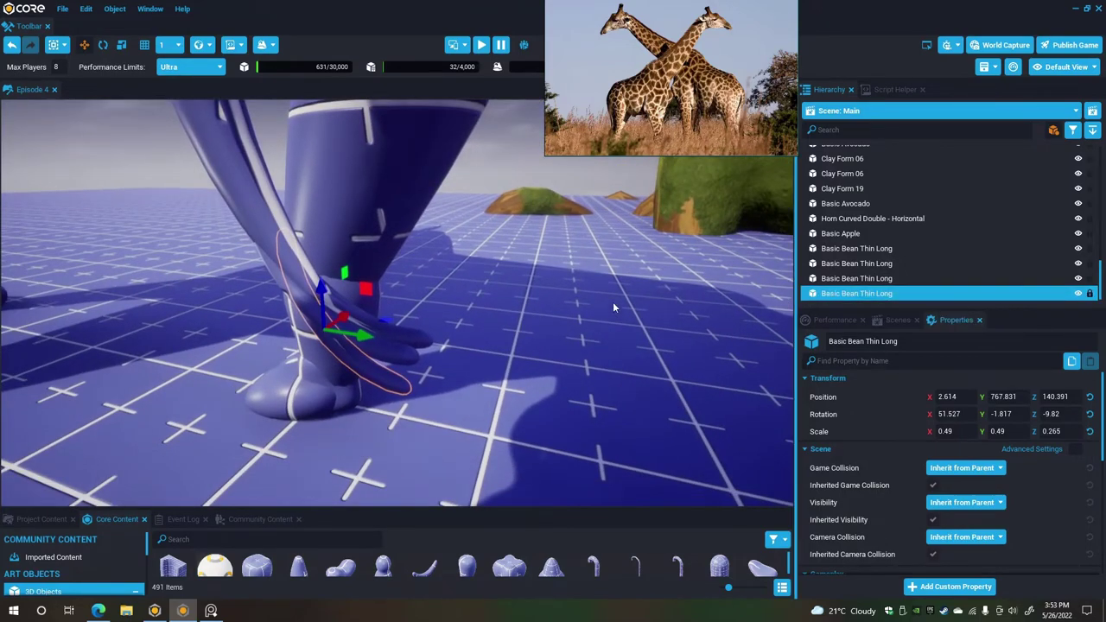
key(ctrl+w)
right_drag(612, 308, 159, 320)
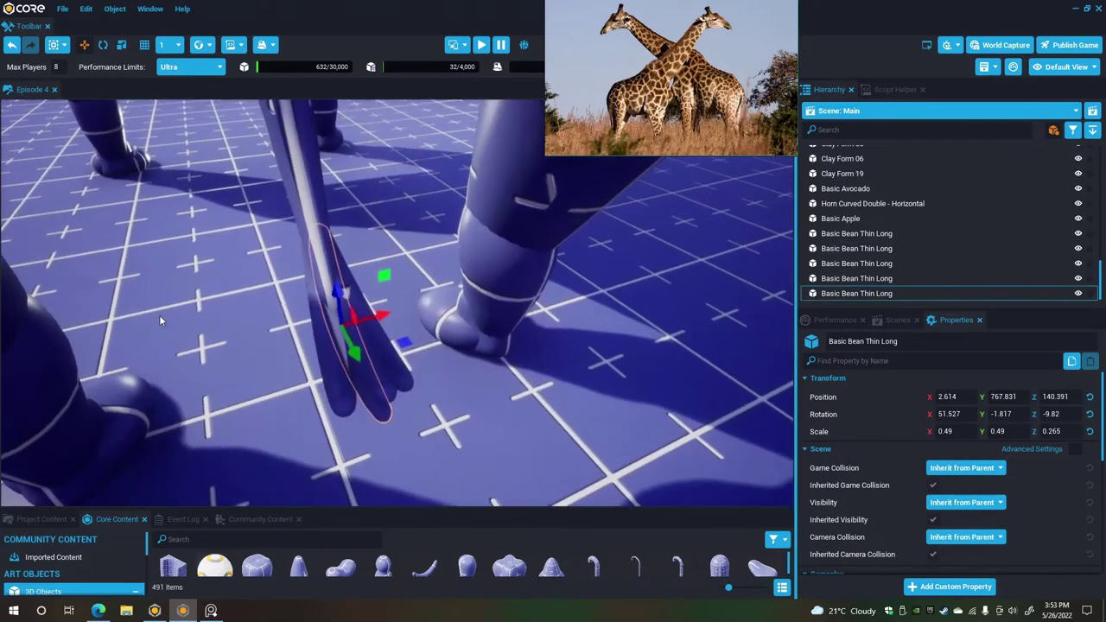
drag(375, 318, 347, 324)
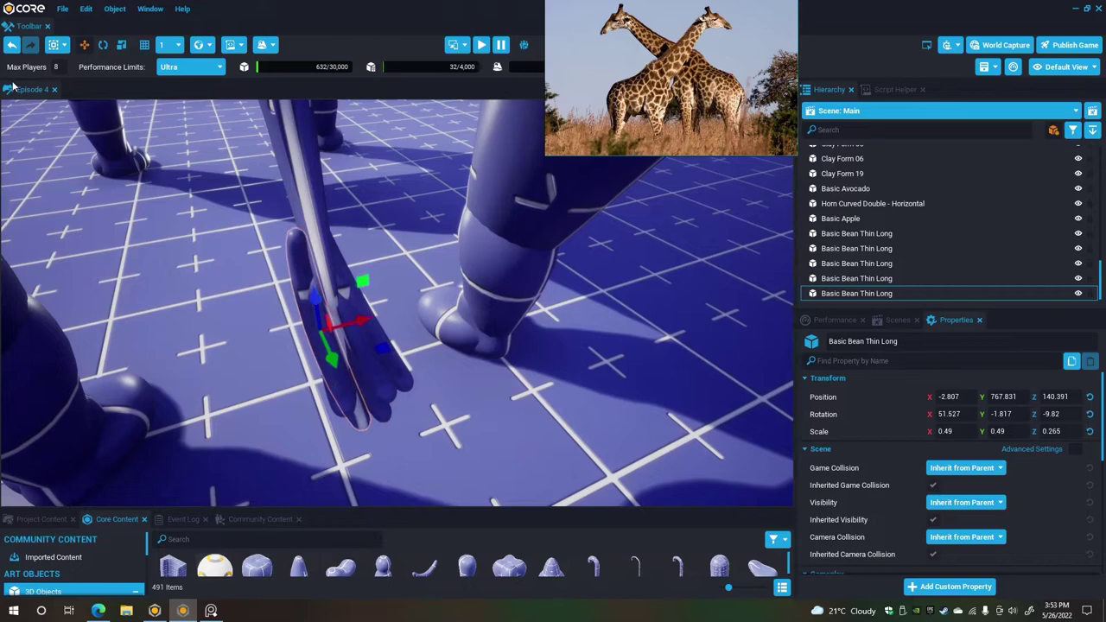
click(102, 45)
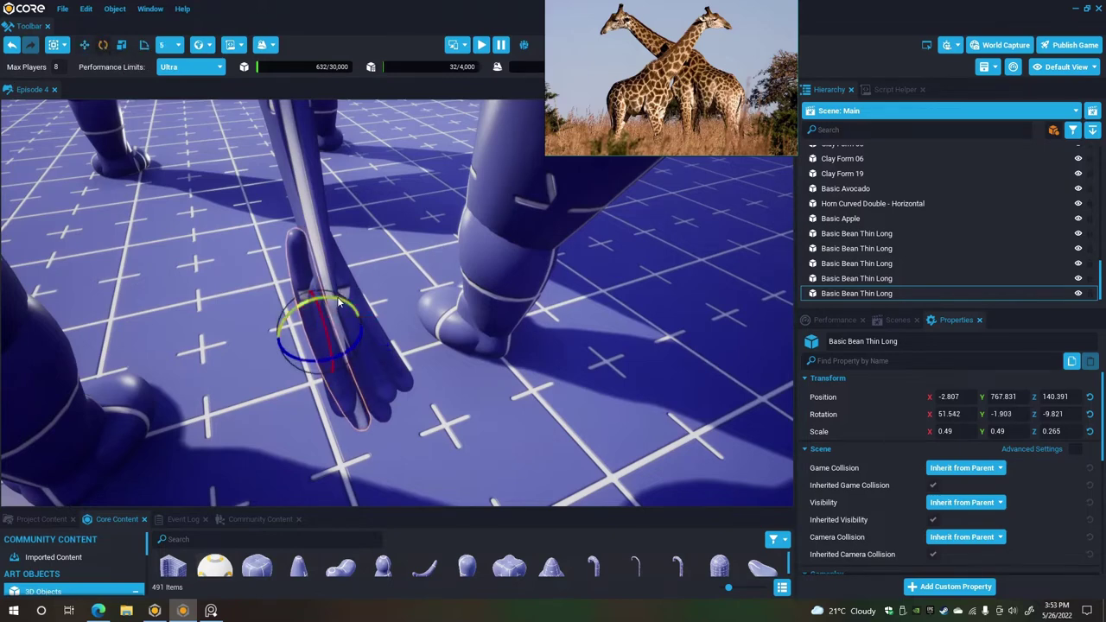
mouse_move(338, 302)
mouse_down()
mouse_move(340, 352)
mouse_move(320, 312)
mouse_up()
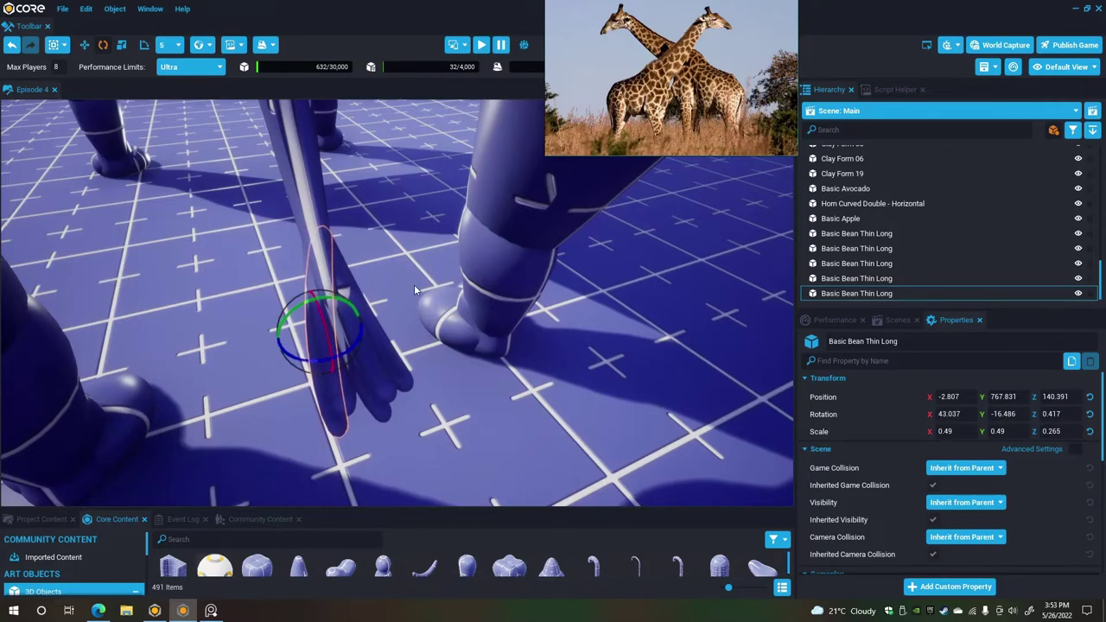
Apply the Camouflage - Woodland material to the giraffe's torso and turn off its smart material option.
right_drag(355, 229, 71, 227)
click(356, 230)
right_drag(467, 224, 543, 242)
right_drag(542, 236, 326, 289)
key(e)
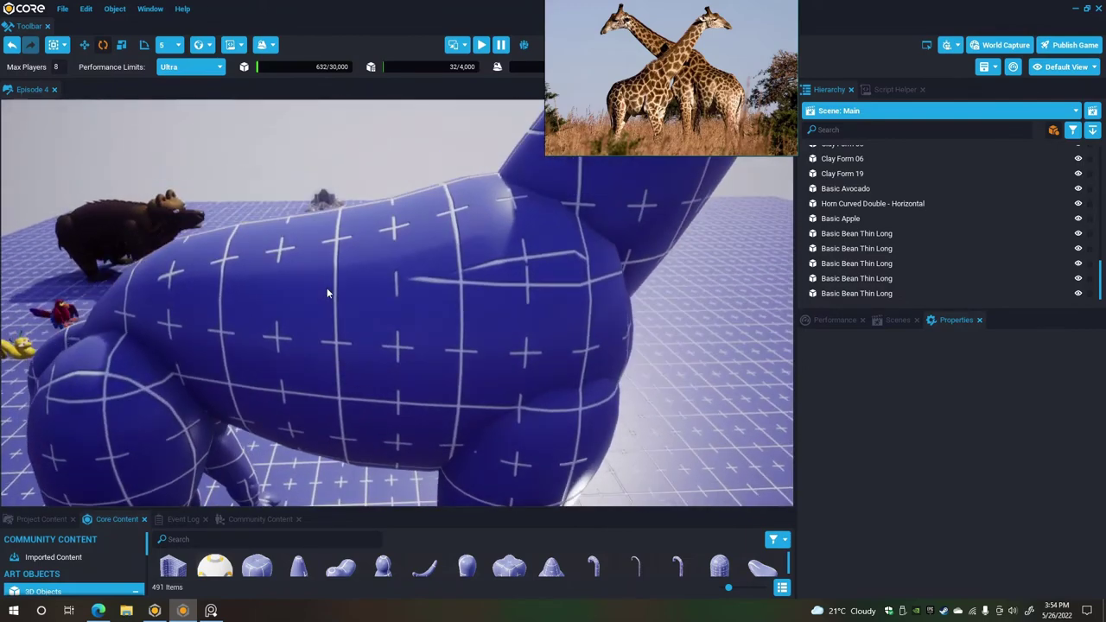
click(433, 346)
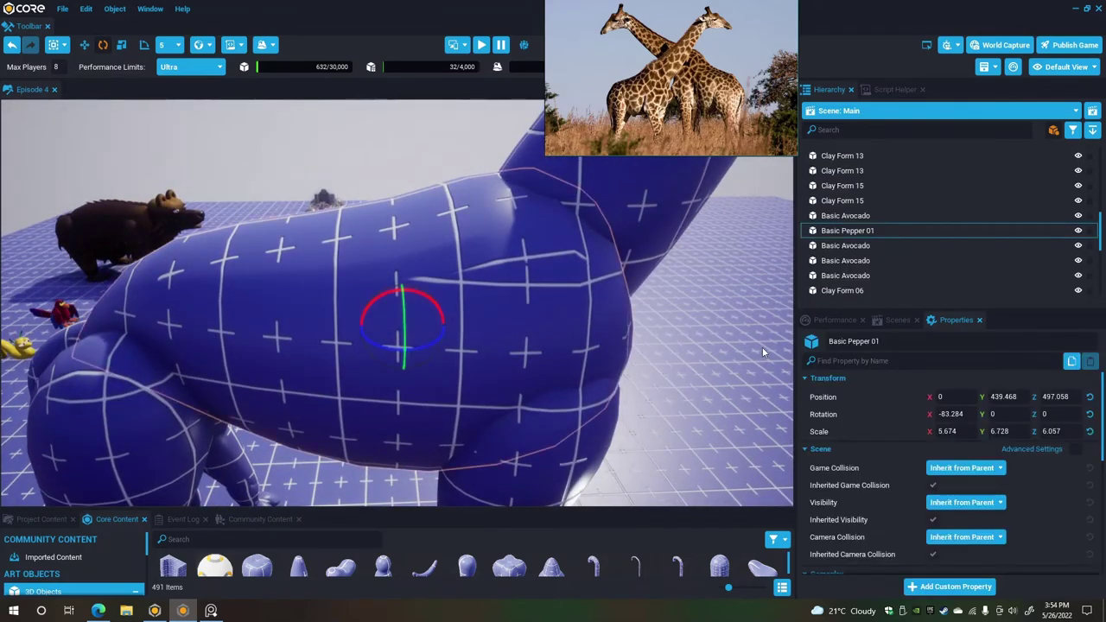
scroll(1048, 422, down, 5)
scroll(1002, 449, down, 4)
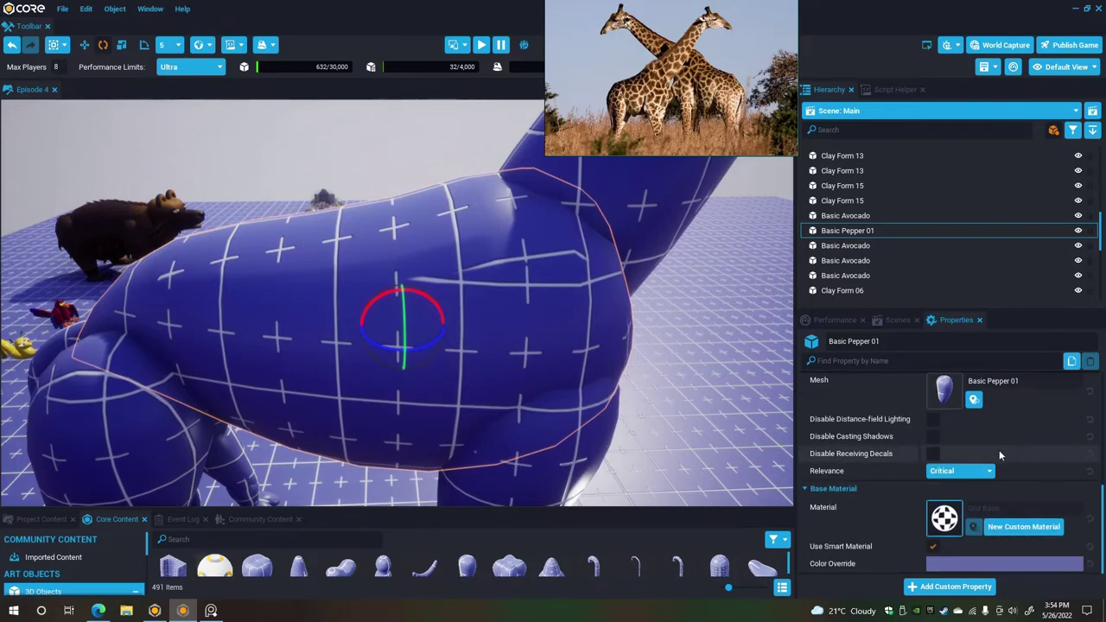
click(946, 518)
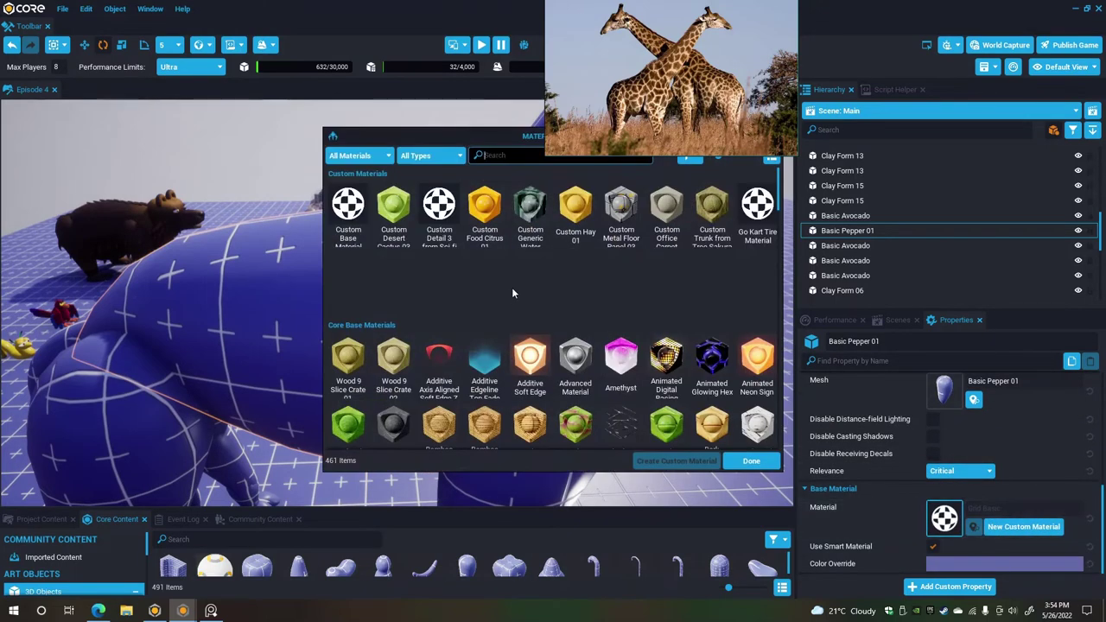
scroll(515, 290, down, 1)
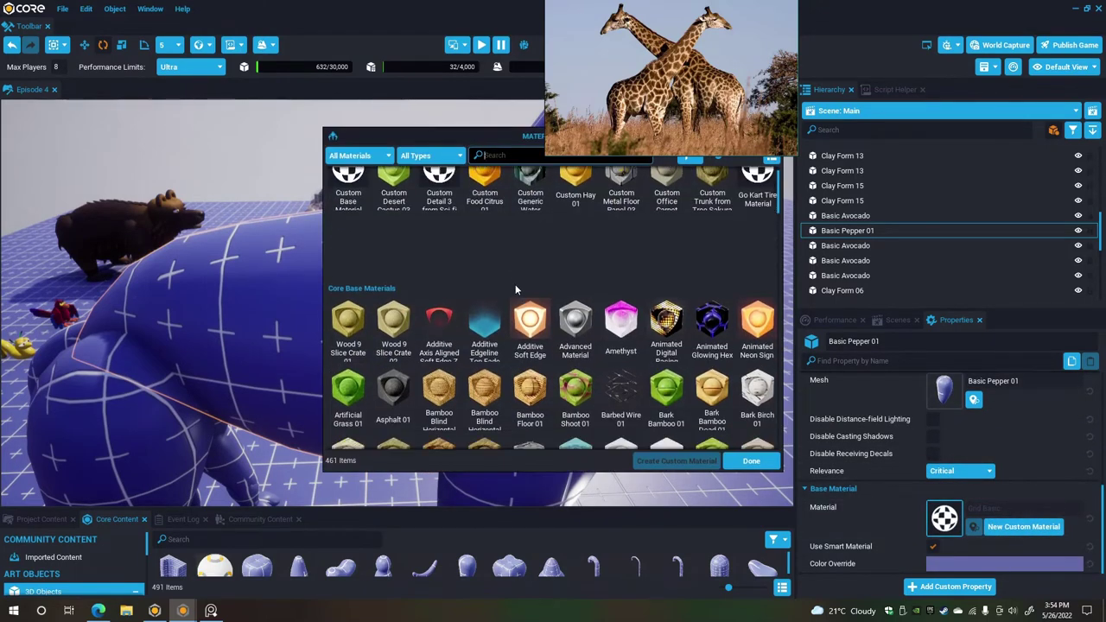
scroll(515, 290, down, 3)
scroll(516, 290, down, 10)
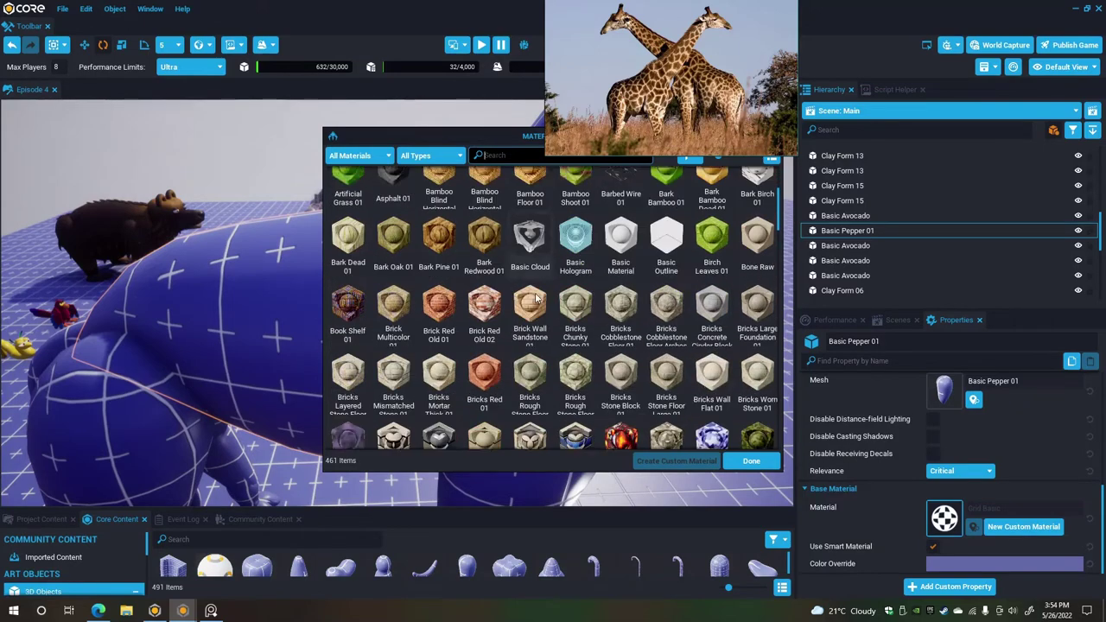
scroll(499, 175, up, 15)
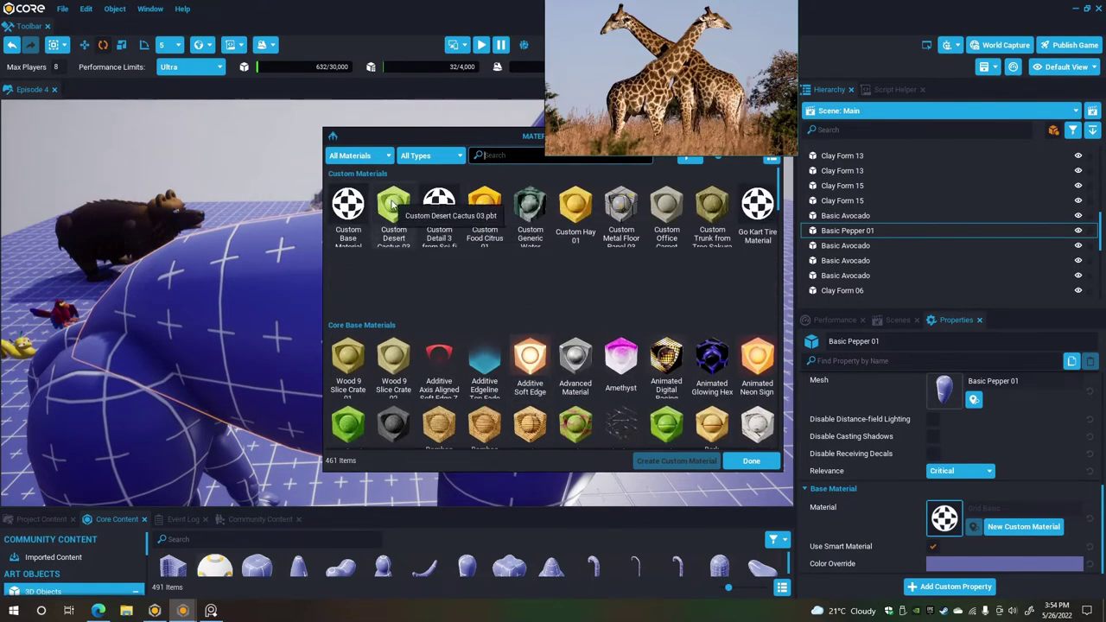
scroll(394, 205, down, 3)
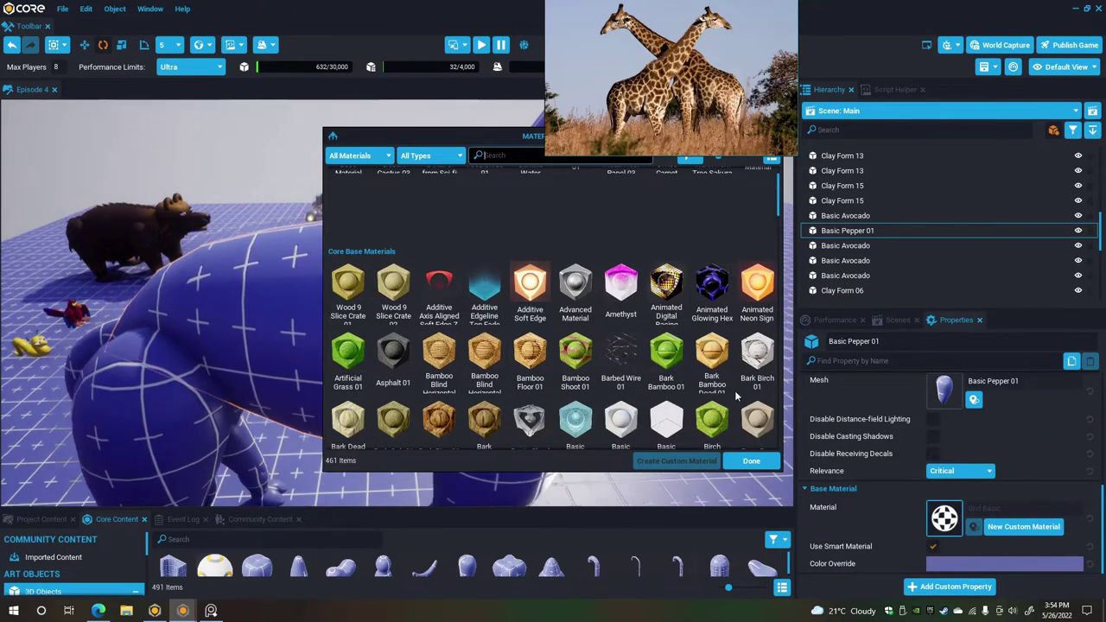
scroll(716, 380, down, 3)
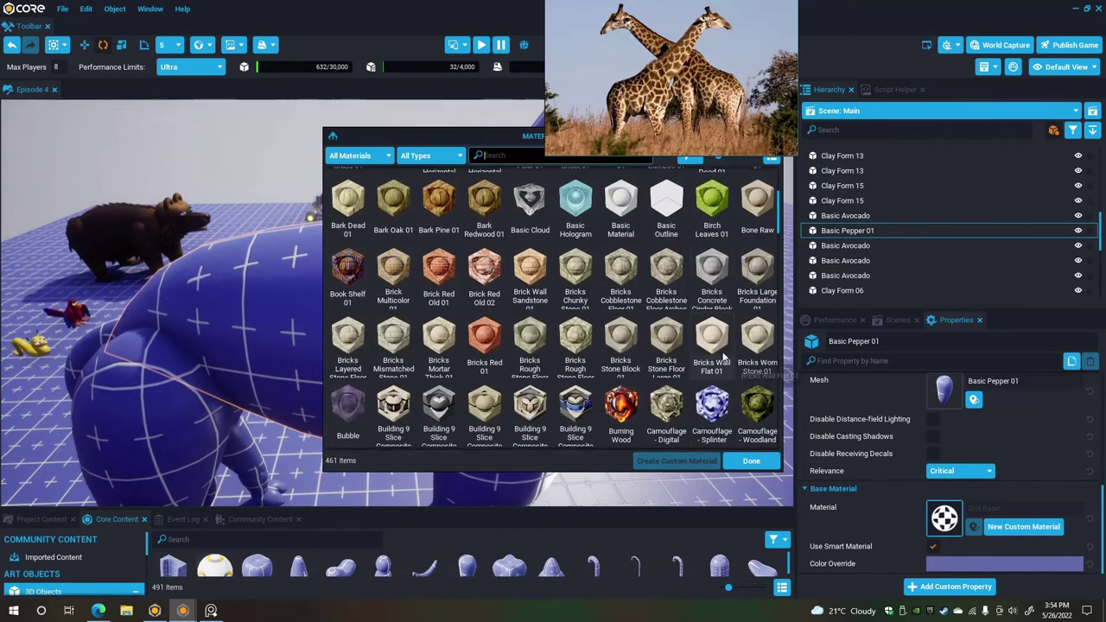
click(754, 389)
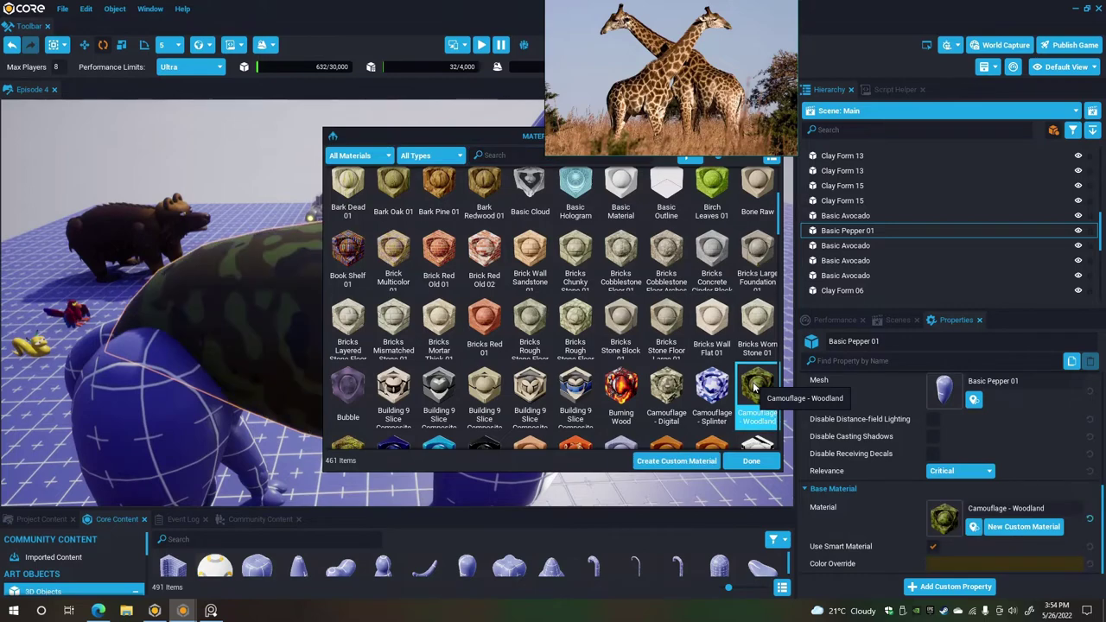
click(751, 461)
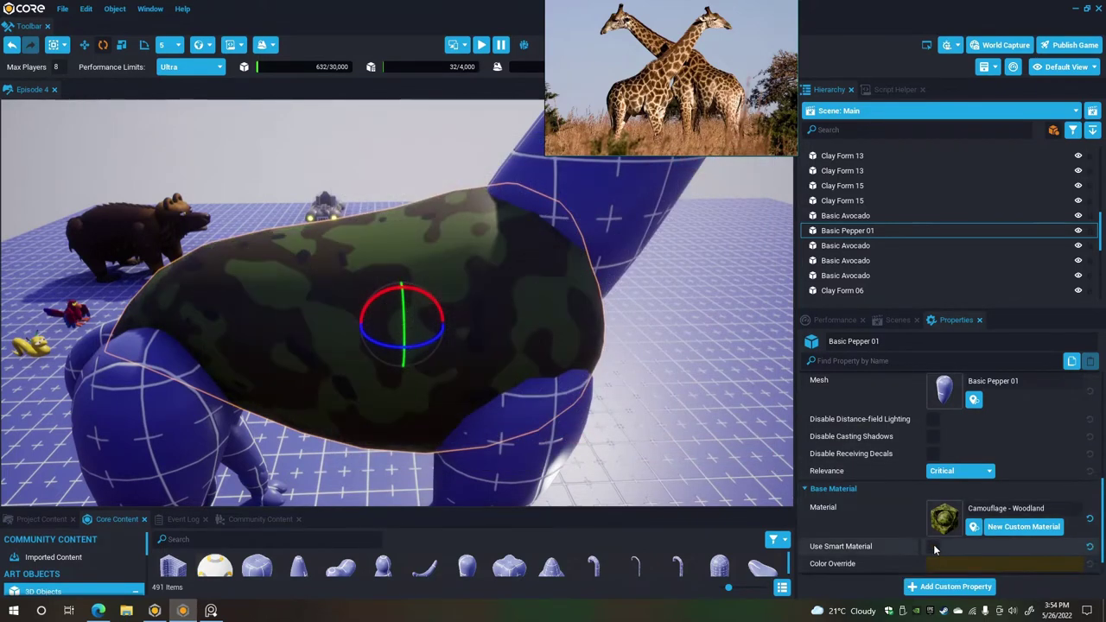
Create a custom material from the torso's Camouflage - Woodland material and open it for editing.
click(1018, 528)
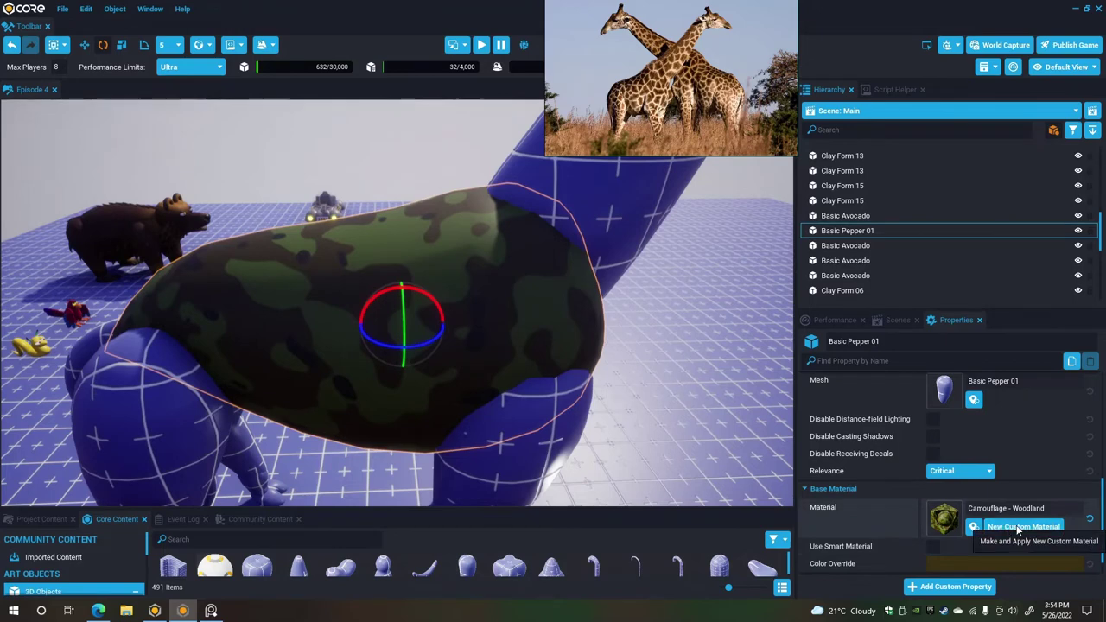
click(993, 528)
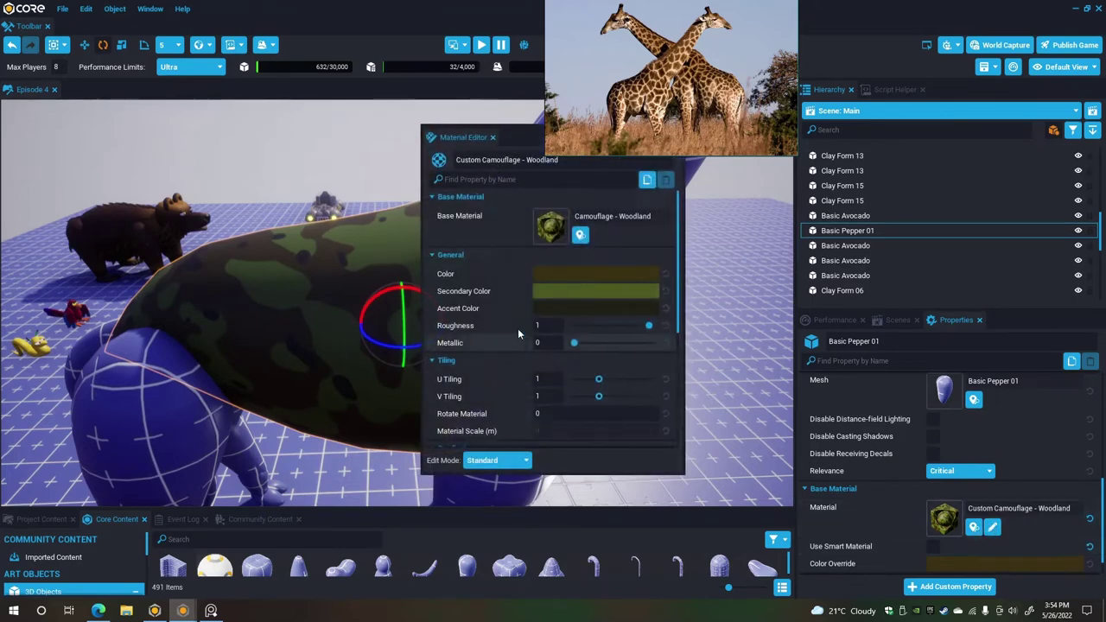
drag(529, 136, 662, 179)
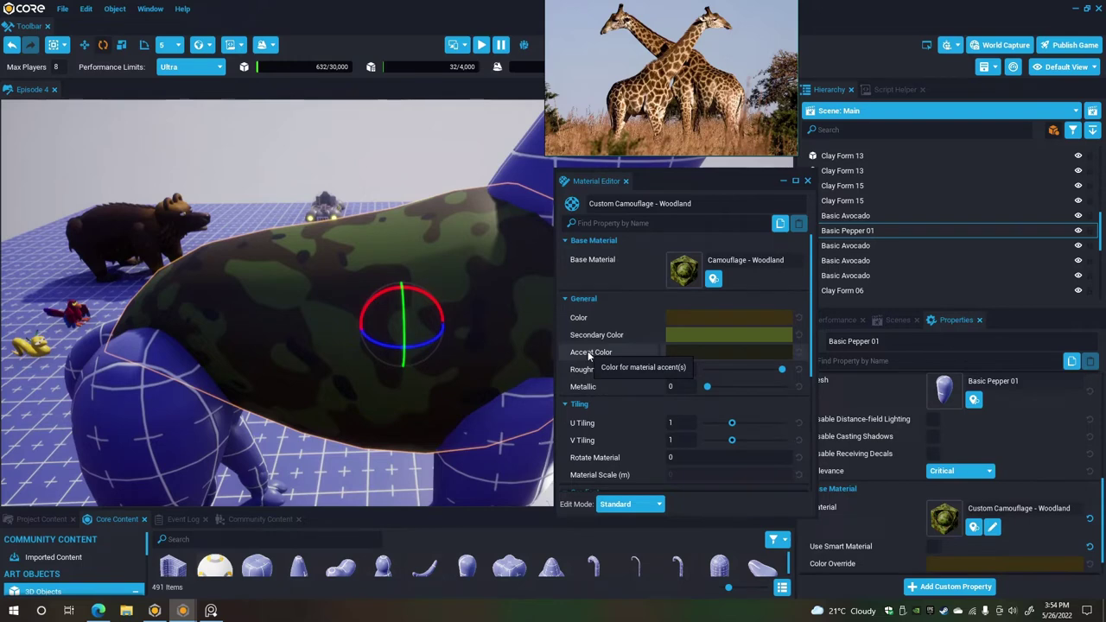
Set the custom material's accent color to dark brown, about sRGB 4E2B00, and save that color as a swatch.
click(702, 353)
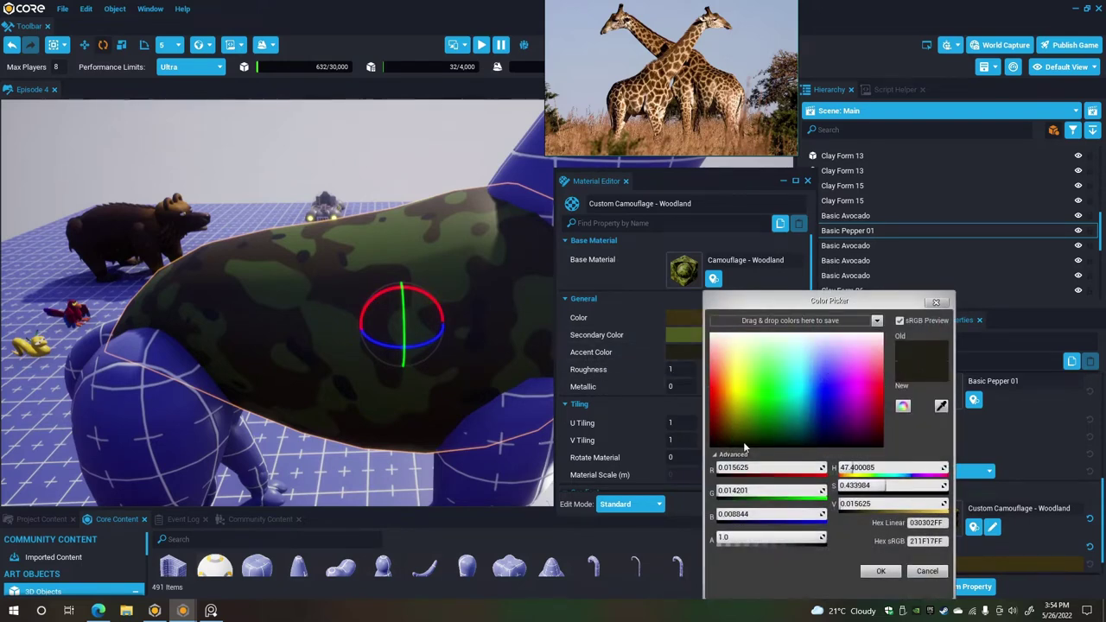
drag(851, 505, 857, 504)
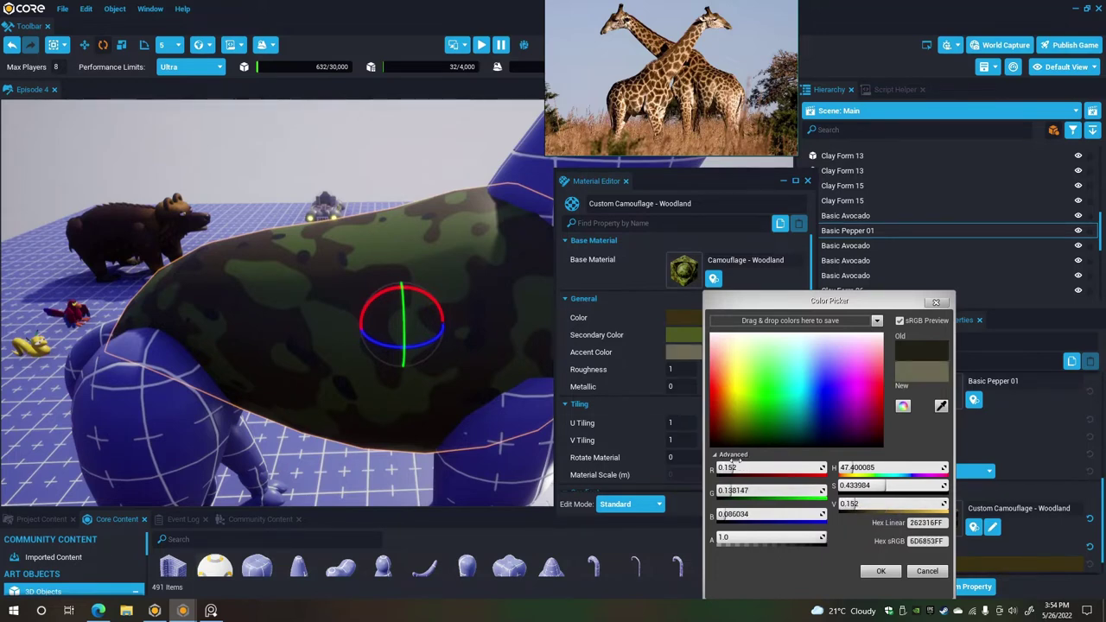
click(731, 425)
mouse_move(729, 426)
mouse_down()
mouse_move(718, 425)
mouse_move(719, 442)
mouse_up()
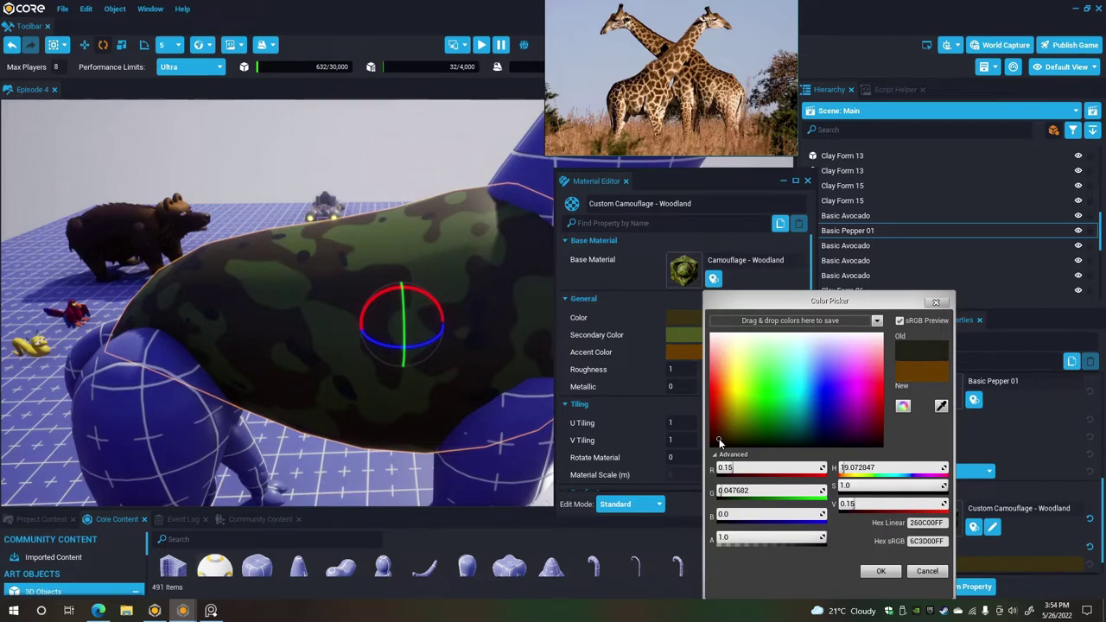
click(881, 572)
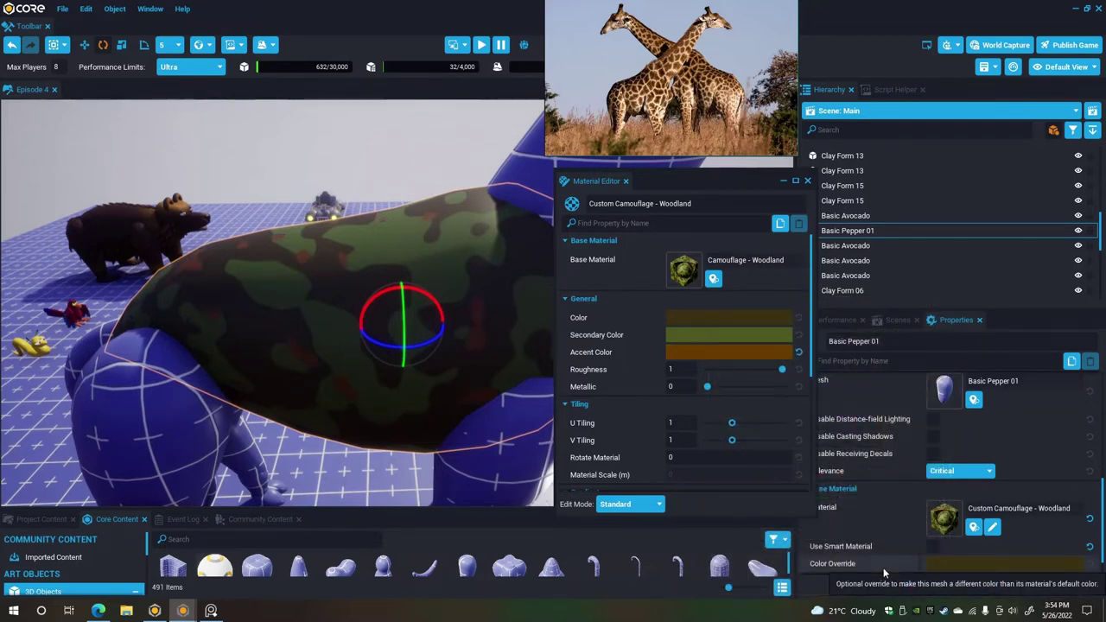
click(719, 350)
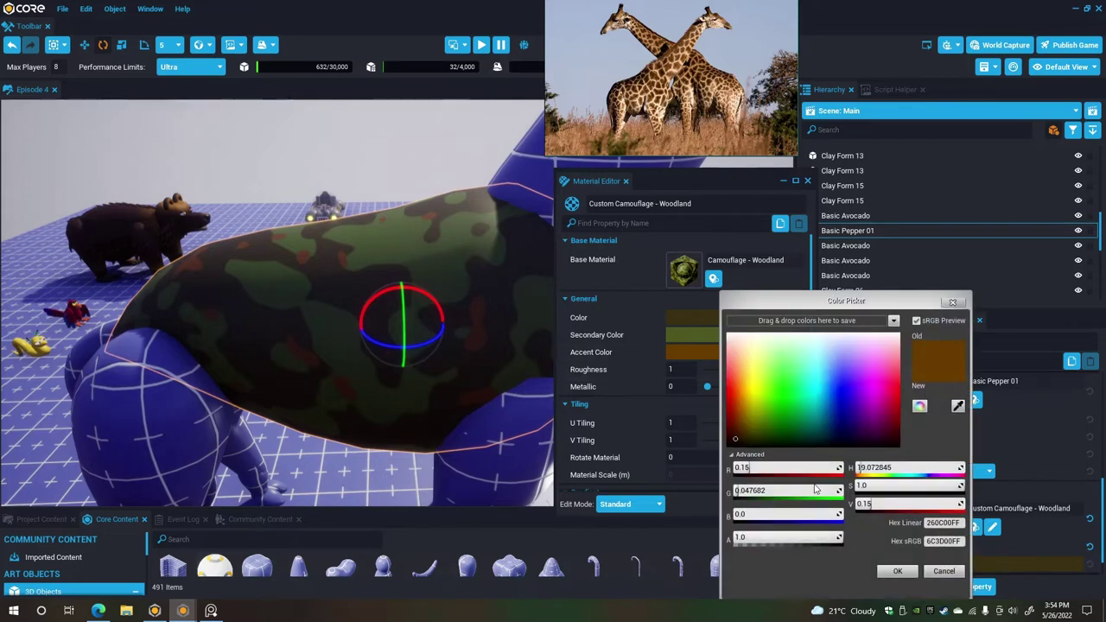
drag(869, 503, 863, 504)
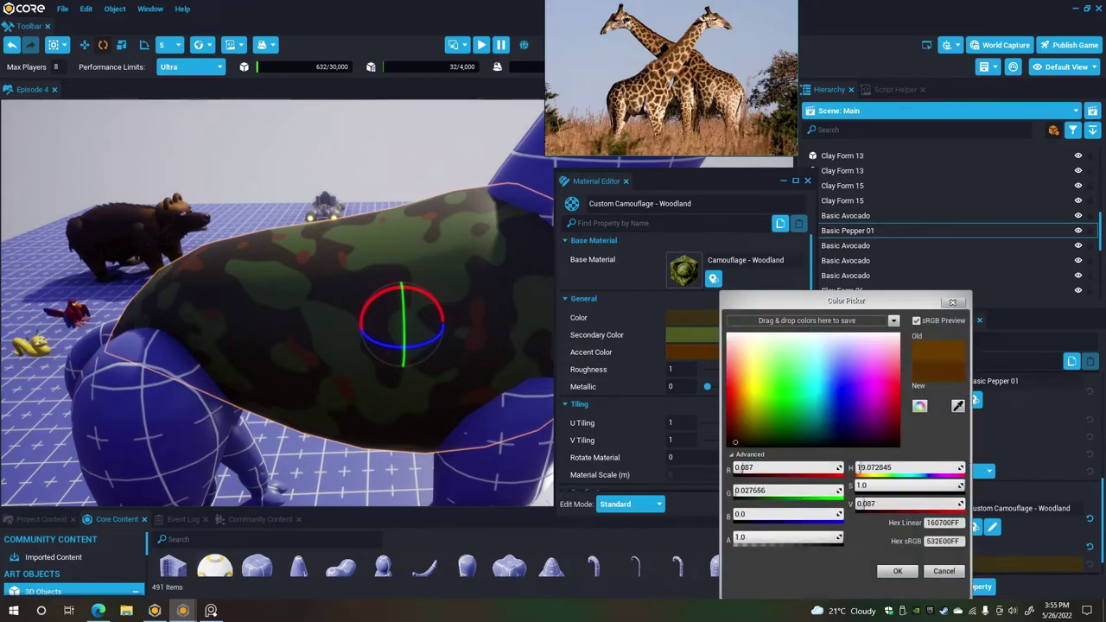
click(897, 572)
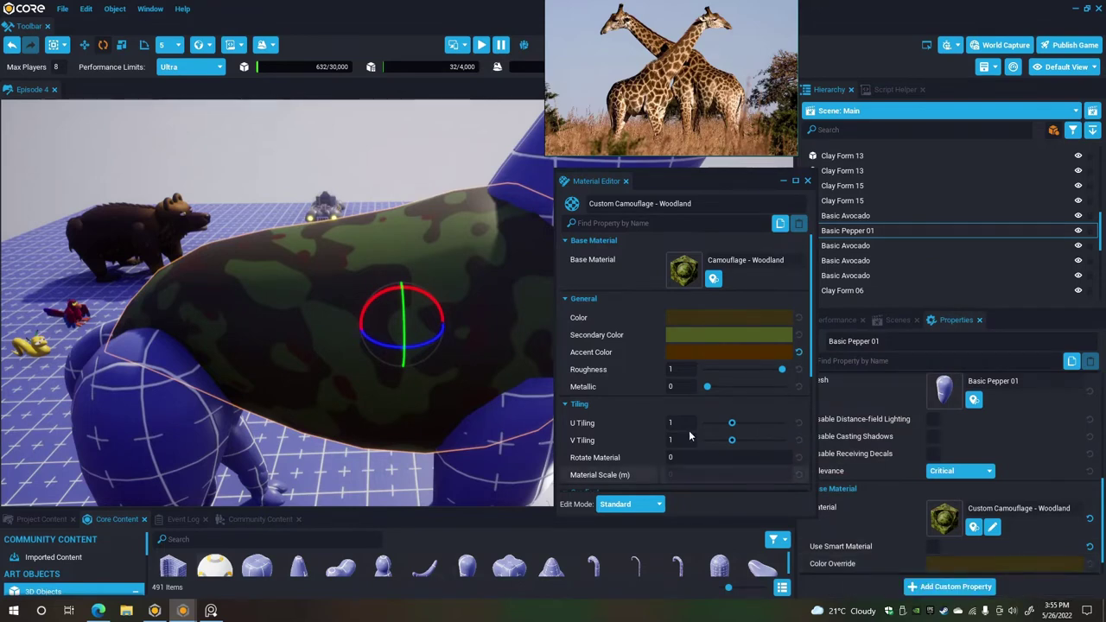
click(738, 356)
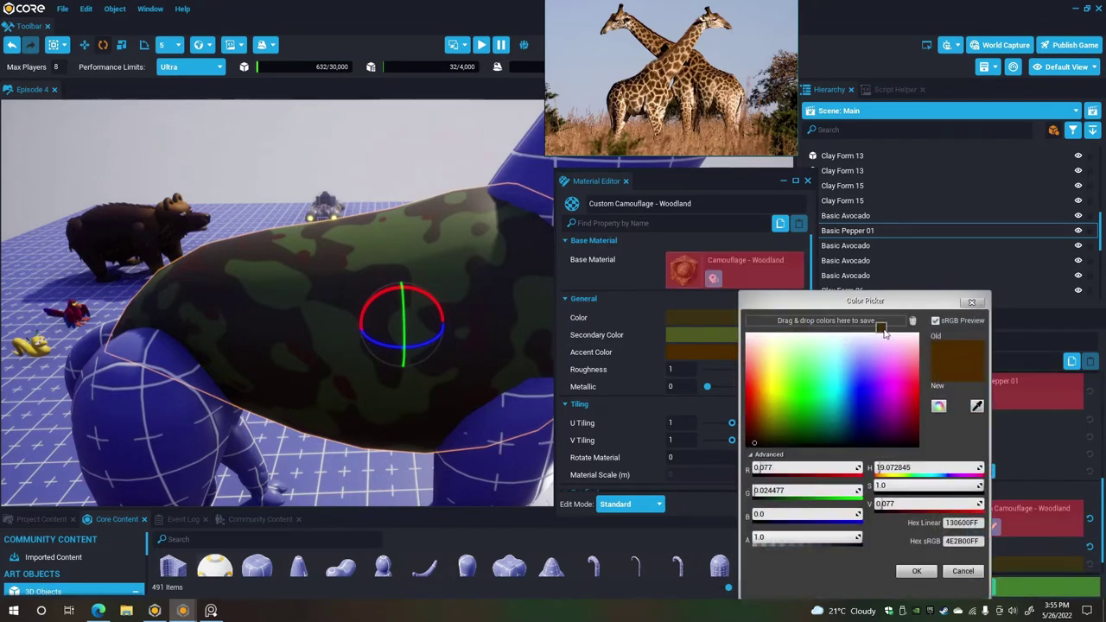
click(918, 571)
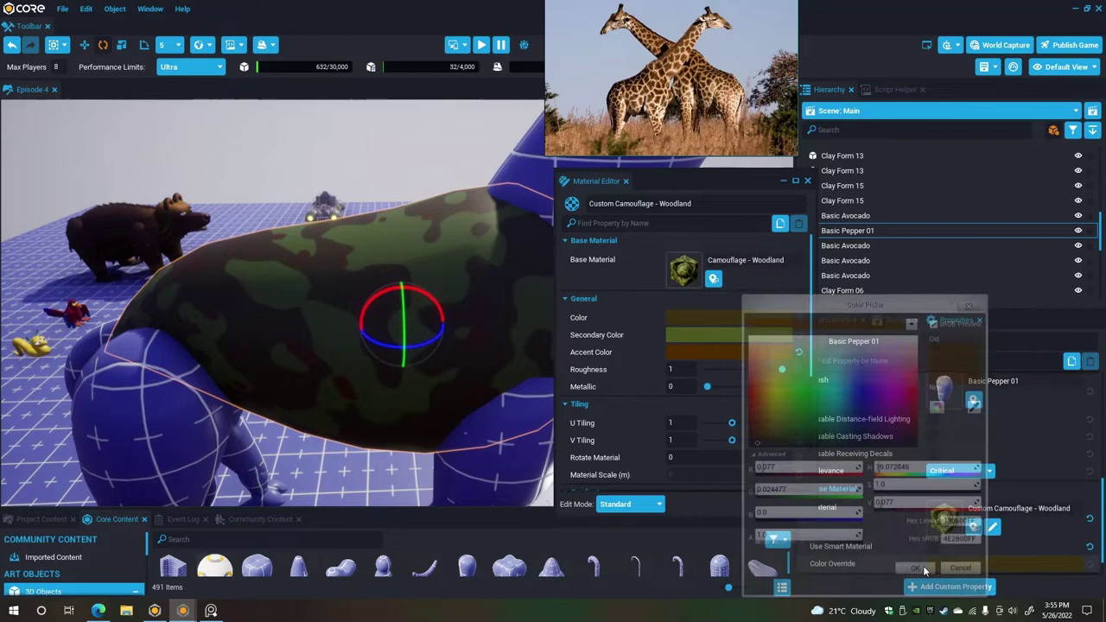
Try the saved dark brown swatch as the custom material's secondary color.
click(714, 334)
click(781, 322)
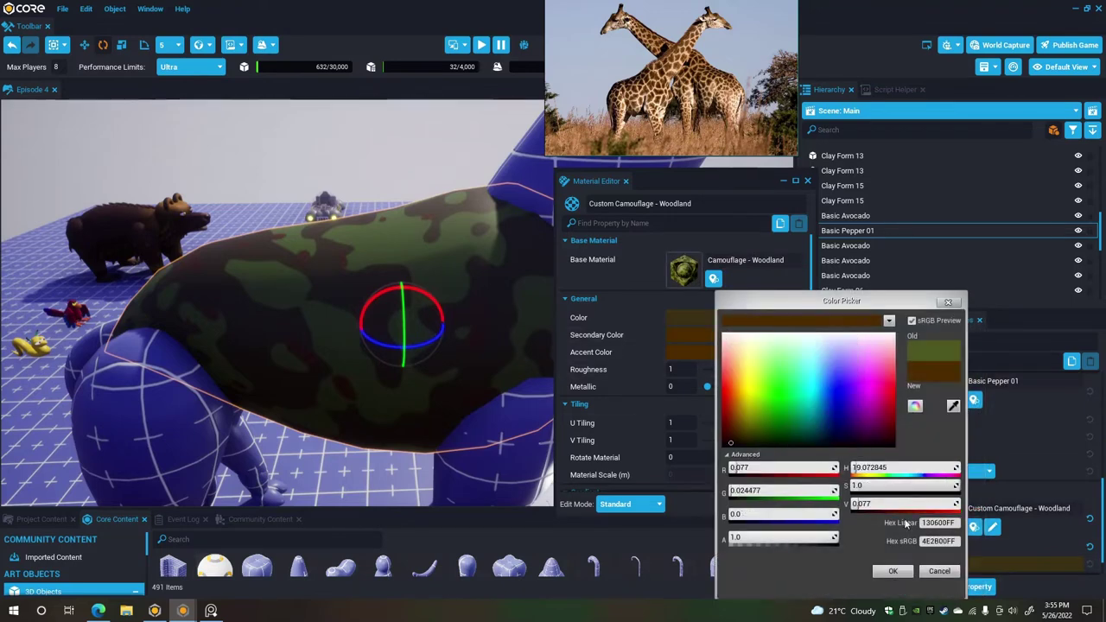
click(894, 572)
click(893, 573)
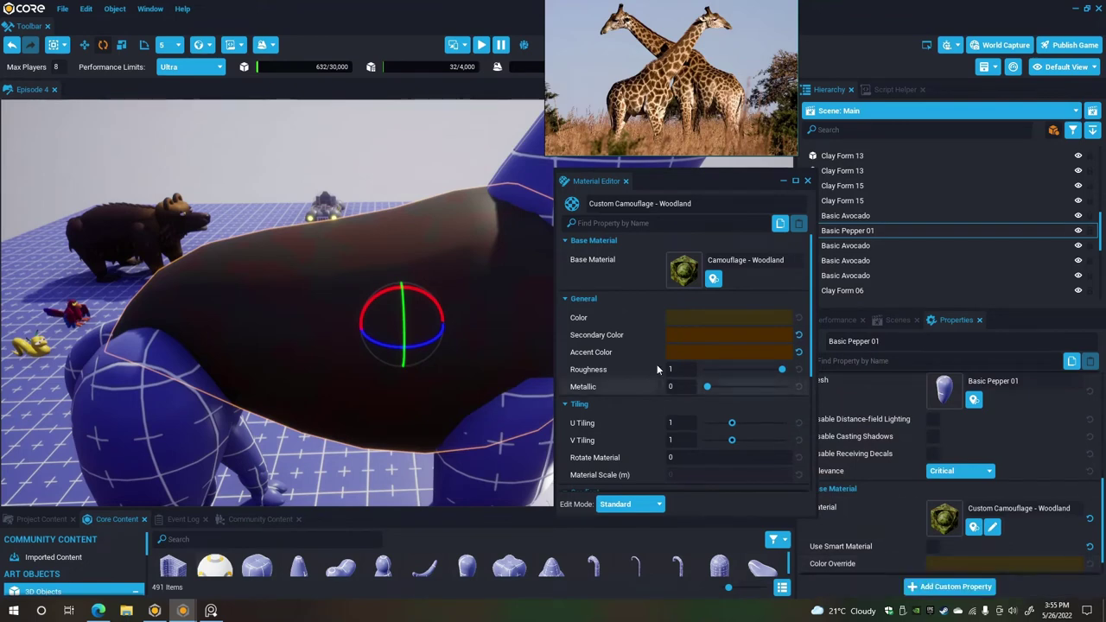
Set the custom material's secondary color to a light tan, about sRGB FFC57E.
click(695, 338)
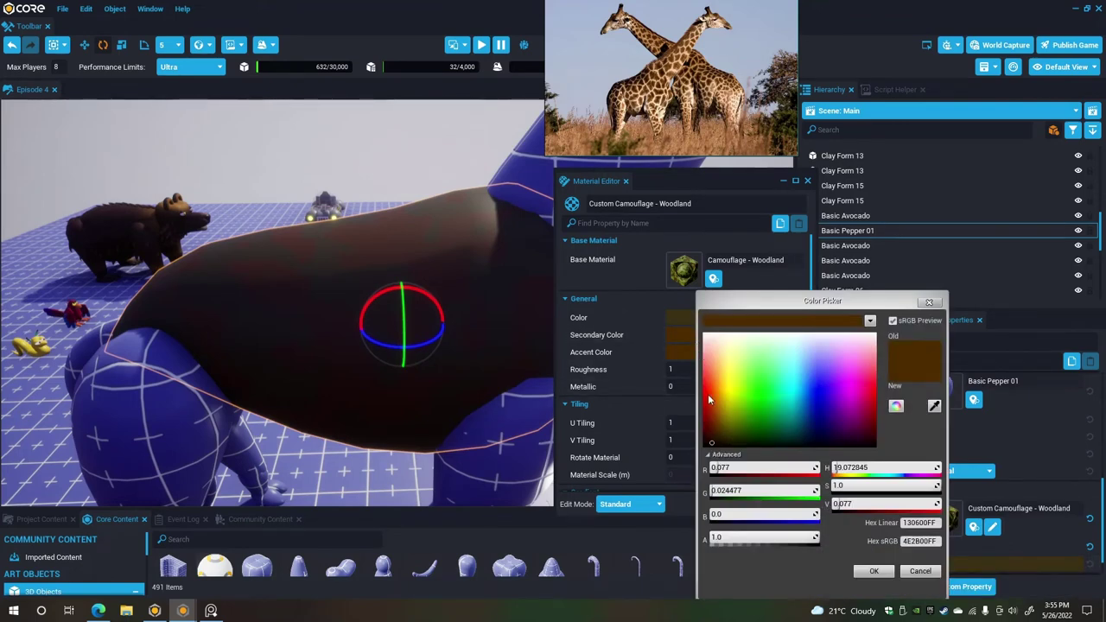
drag(714, 432, 716, 382)
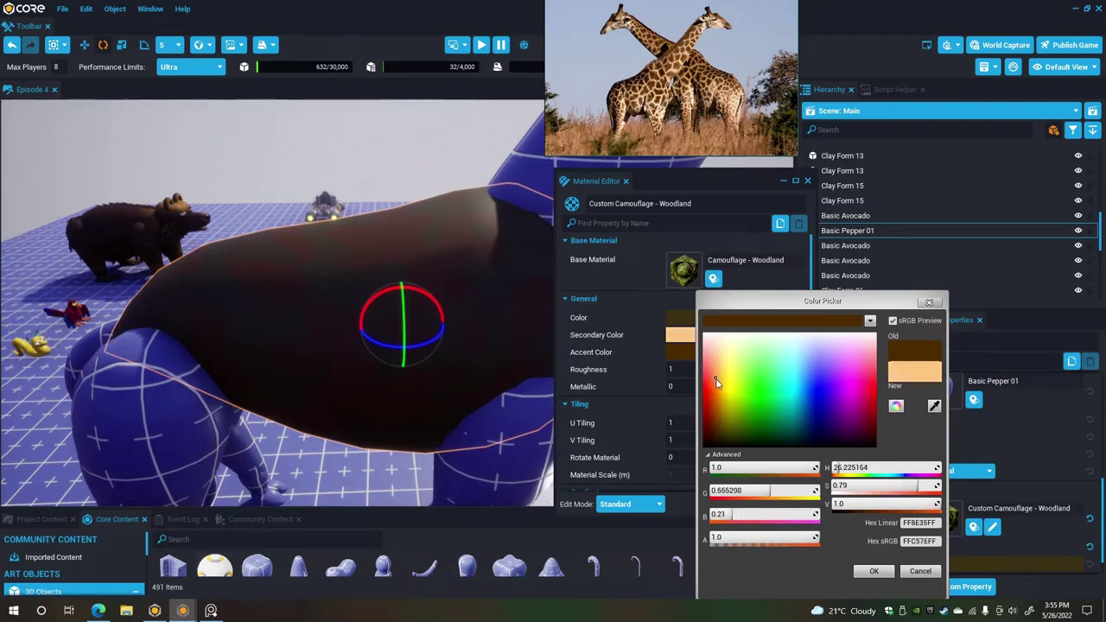
click(875, 571)
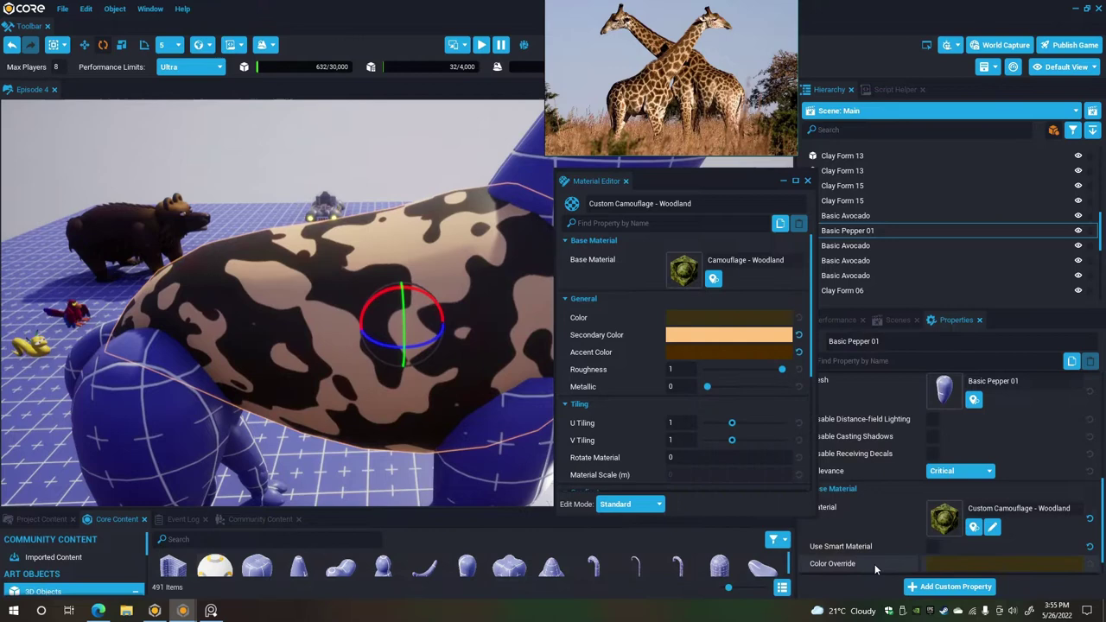
Set the custom material's main color to the saved dark brown swatch and close the material editor.
click(692, 317)
click(790, 322)
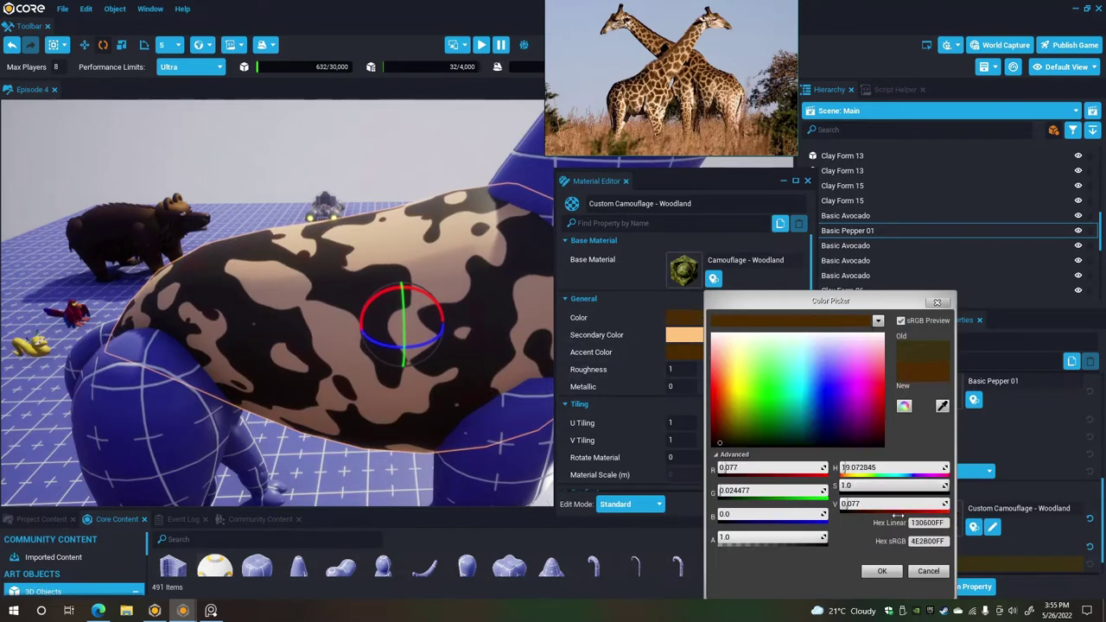
click(881, 571)
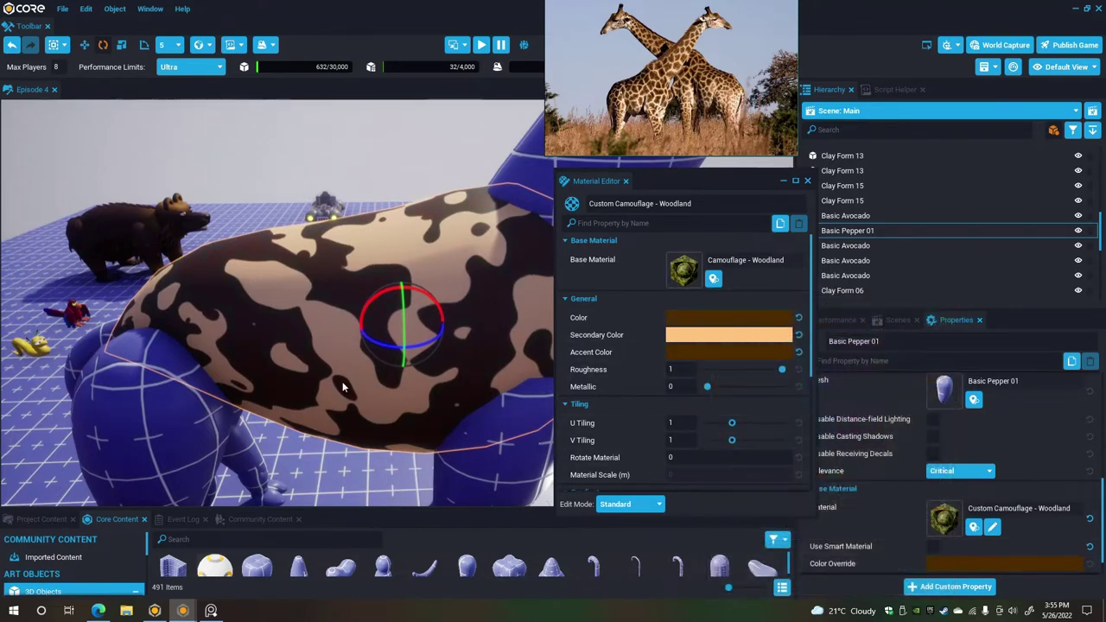
mouse_move(343, 380)
right_down()
mouse_move(311, 379)
mouse_move(327, 377)
right_up()
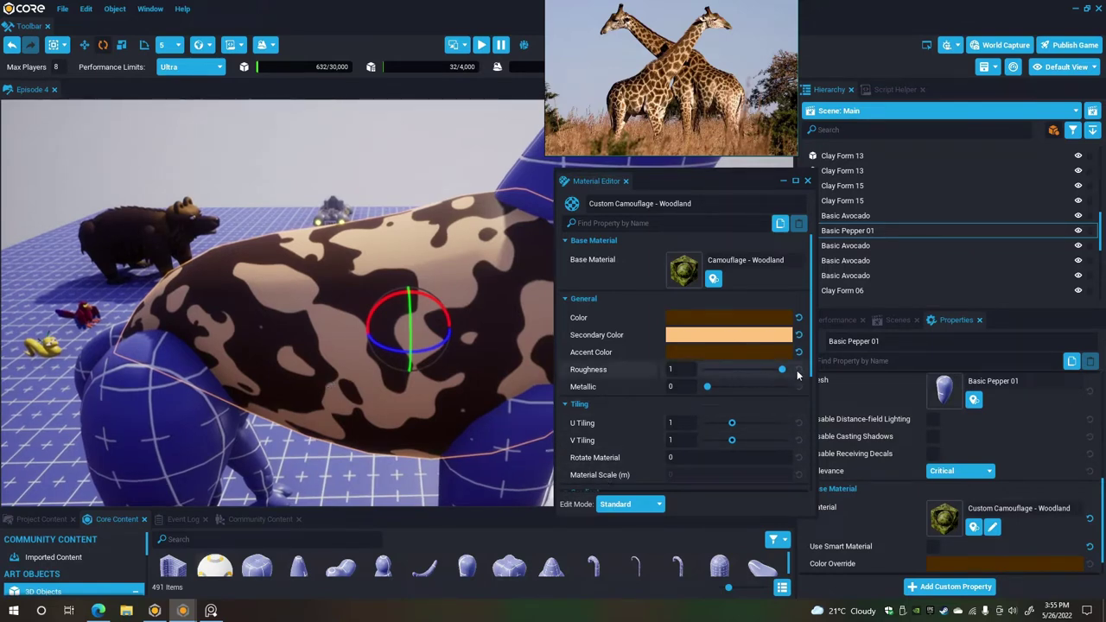
scroll(737, 402, down, 3)
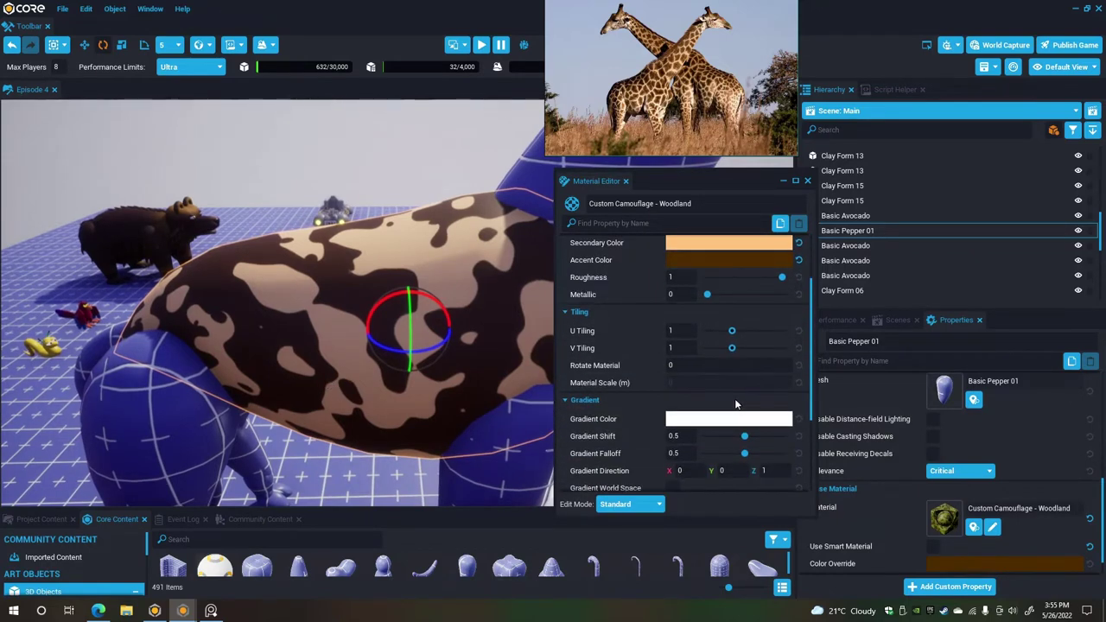
scroll(735, 403, down, 3)
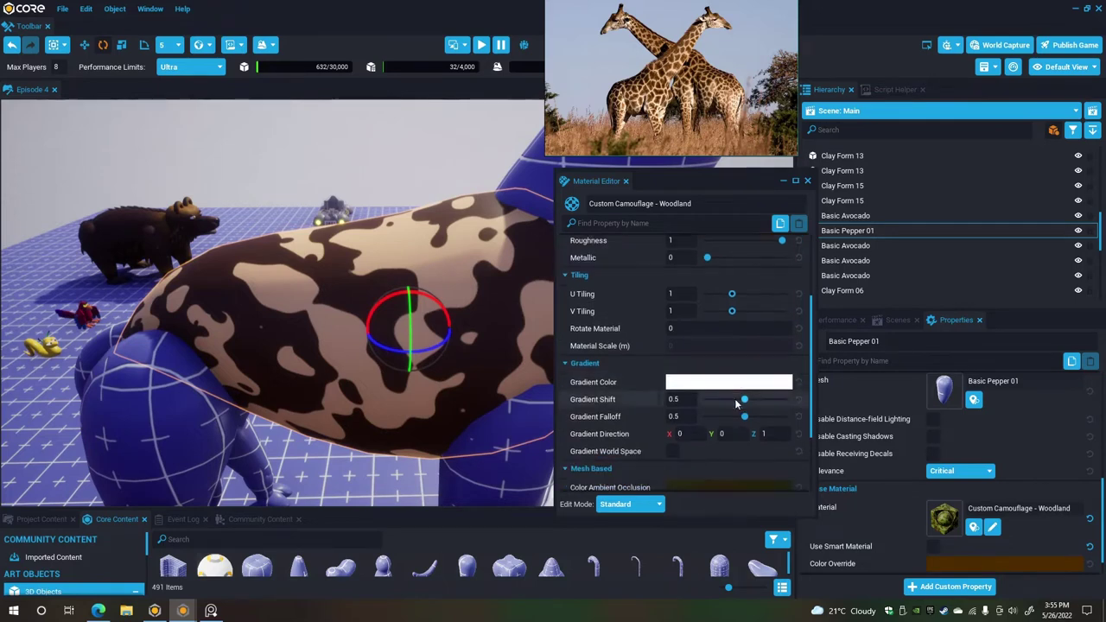
scroll(724, 416, down, 2)
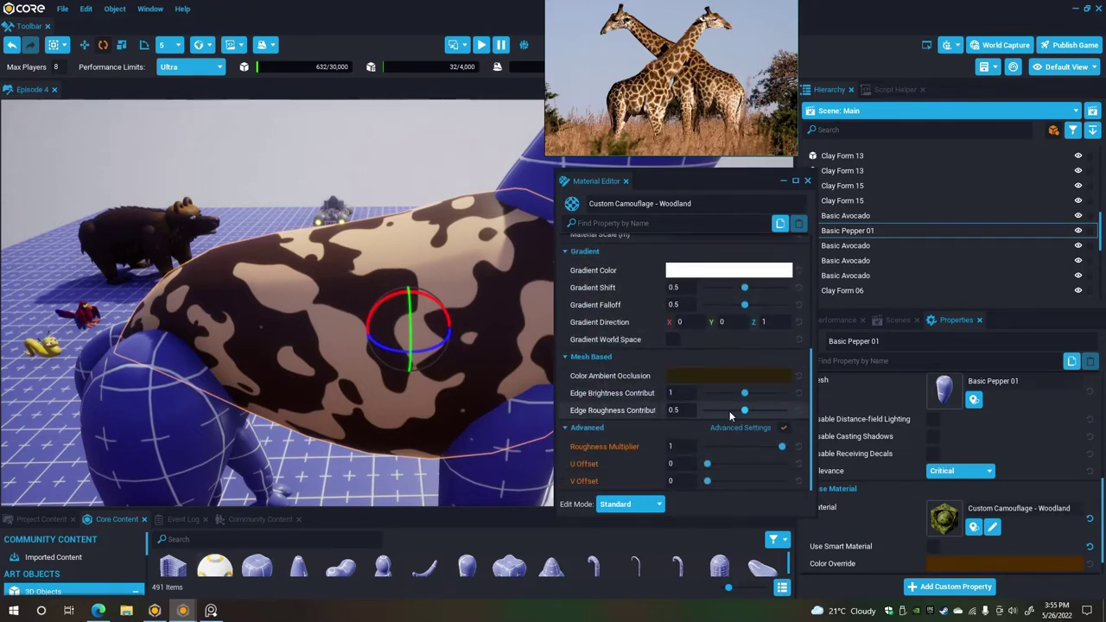
click(808, 180)
scroll(890, 553, down, 1)
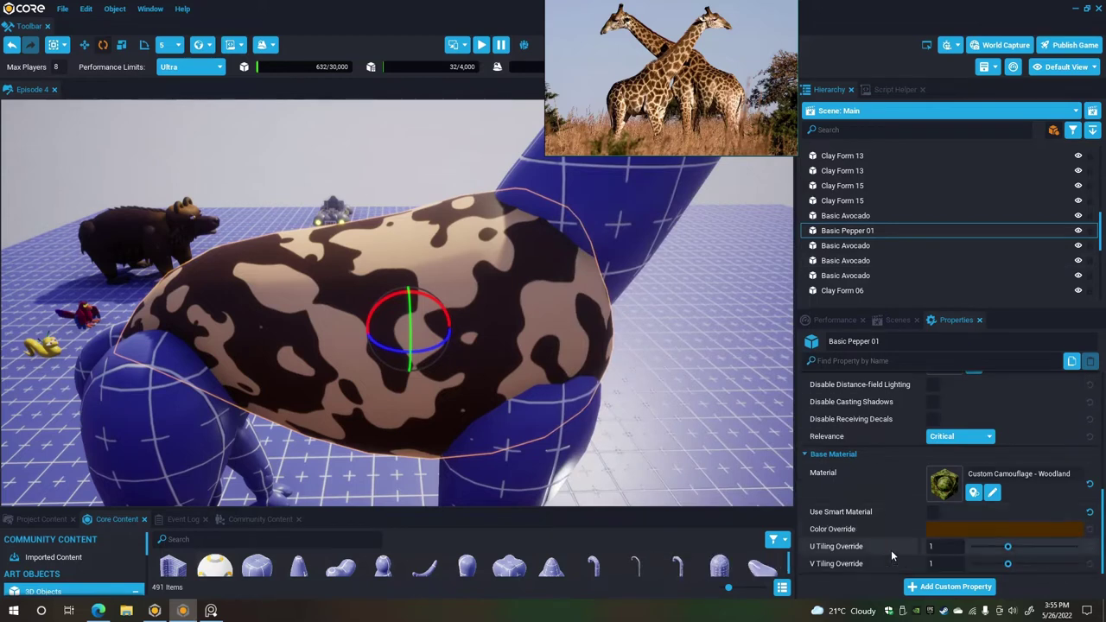
Enlarge the coat pattern on the giraffe's body by setting its tiling overrides to about 0.43 U and 0.41 V.
mouse_move(1009, 549)
mouse_down()
mouse_move(992, 550)
mouse_move(993, 567)
mouse_move(988, 547)
mouse_up()
click(992, 564)
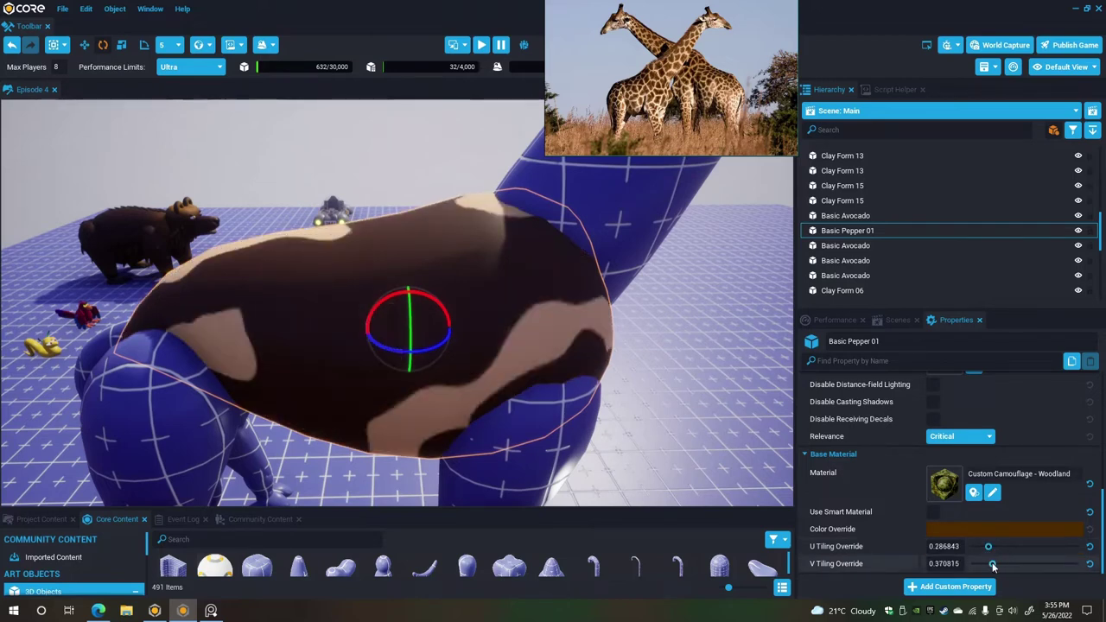
click(987, 547)
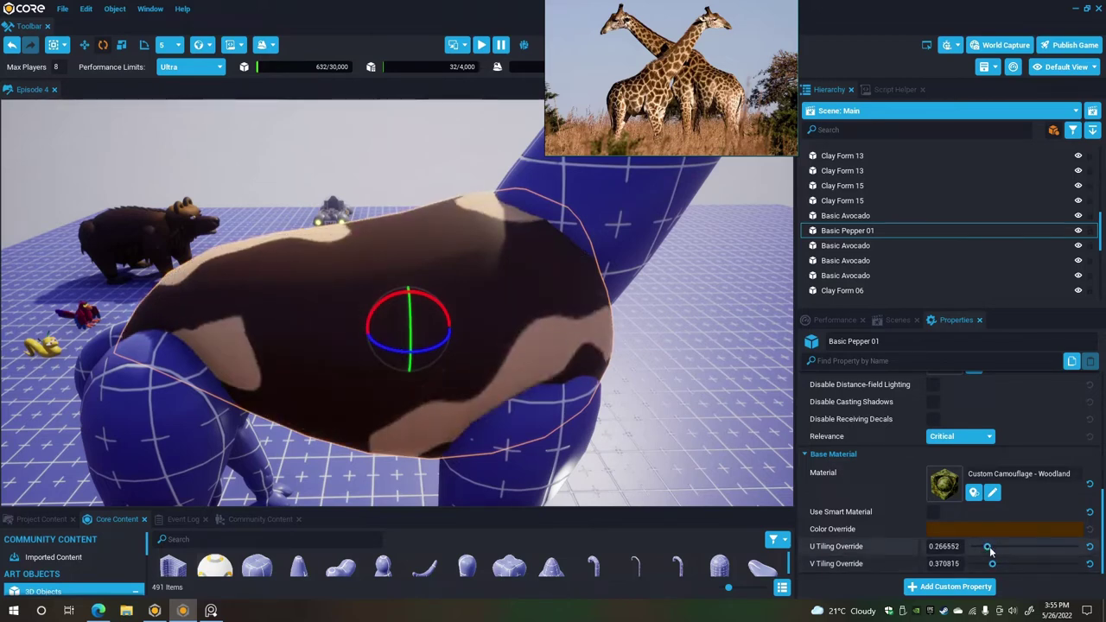
mouse_move(994, 546)
mouse_down()
mouse_move(976, 557)
mouse_move(998, 547)
mouse_up()
right_drag(635, 371, 579, 350)
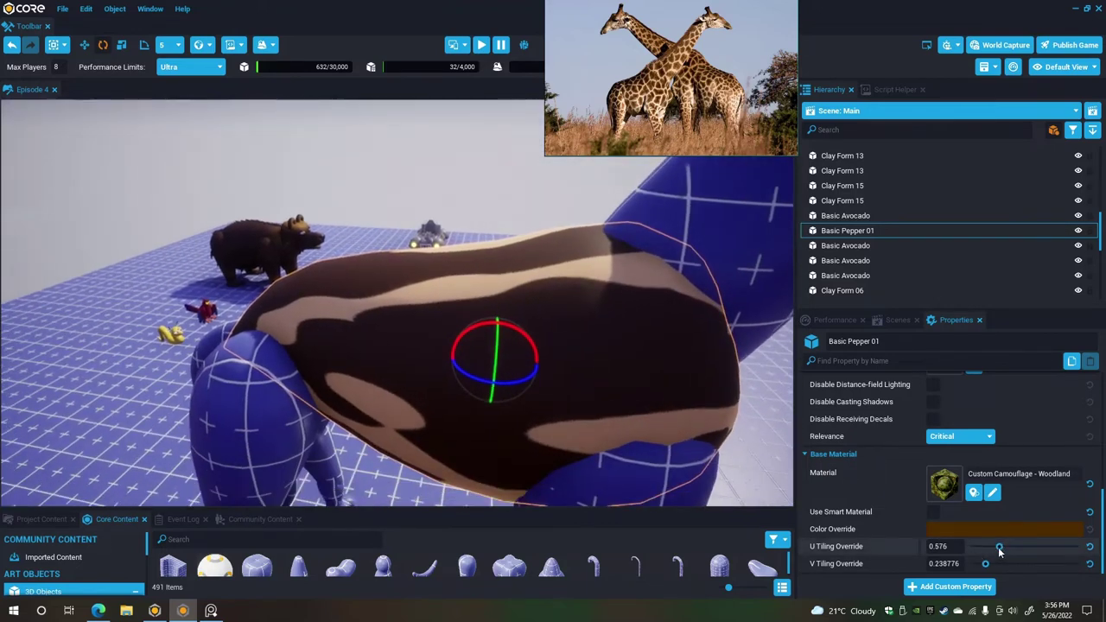
drag(1000, 548, 994, 563)
Examine the body's coat pattern from the front and both sides, close up and from a distance.
right_drag(484, 329, 226, 323)
alt+drag(224, 322, 121, 335)
alt+drag(458, 347, 161, 358)
alt+drag(518, 378, 673, 388)
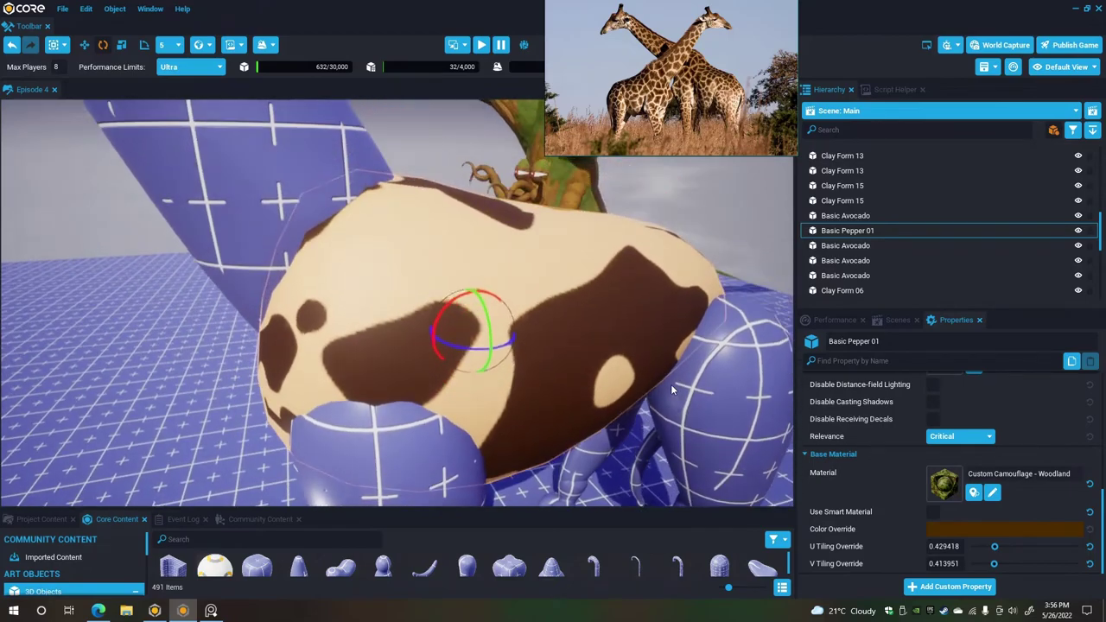
scroll(677, 389, up, 2)
scroll(675, 384, down, 8)
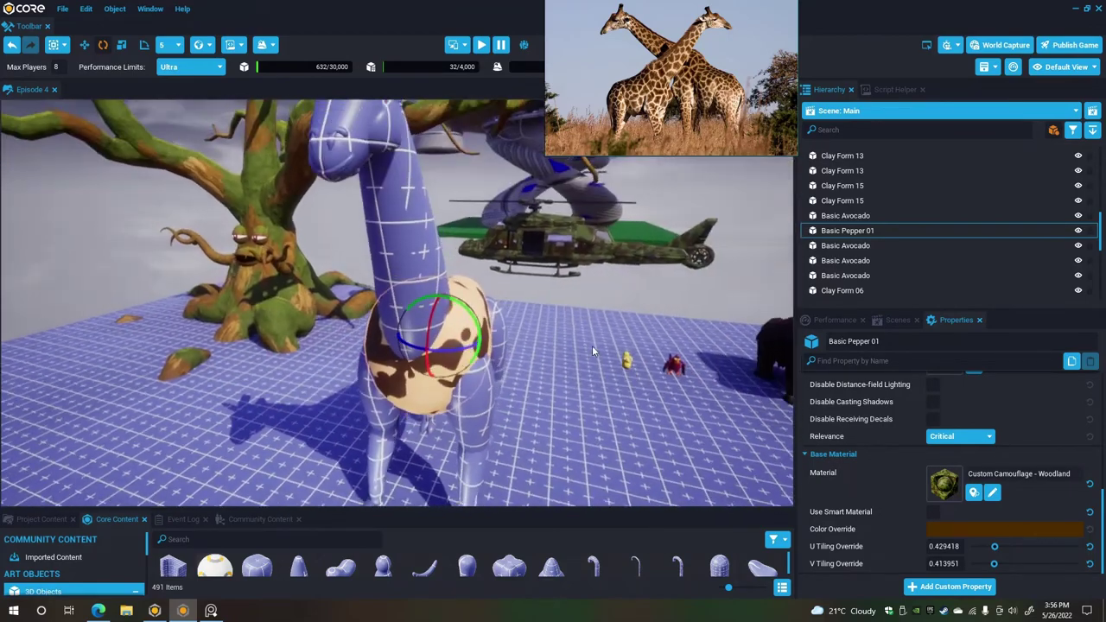
alt+drag(592, 346, 292, 380)
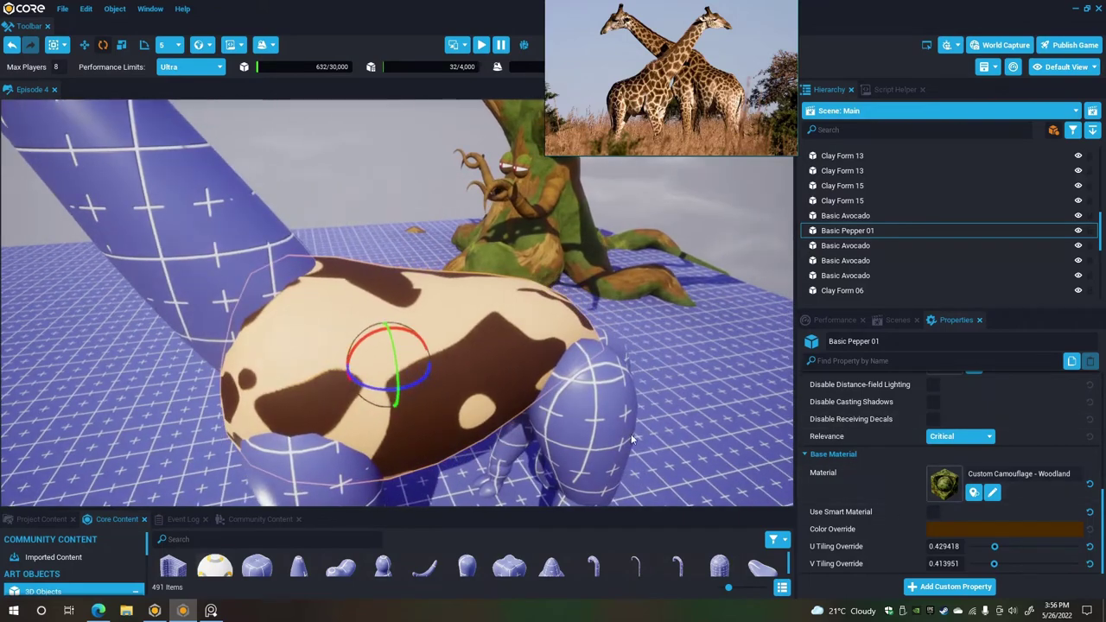
alt+drag(505, 344, 532, 358)
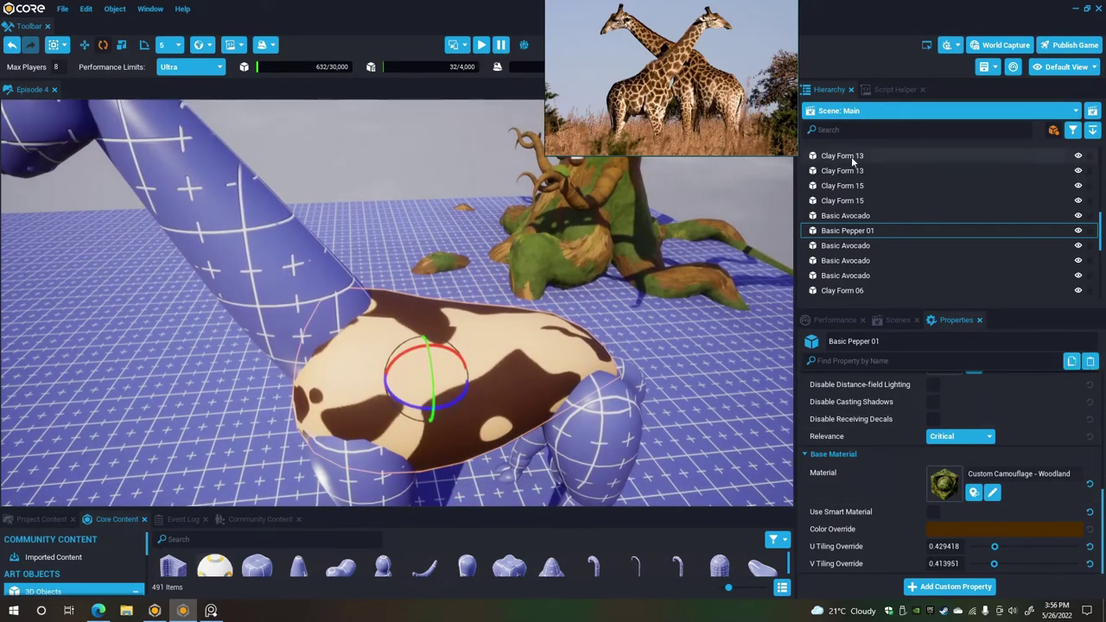
Paste the body's copied Material, Use Smart Material and Color Override values onto all pieces listed from the Basic Avocado below the body to the last Basic Bean Thin Long.
click(851, 244)
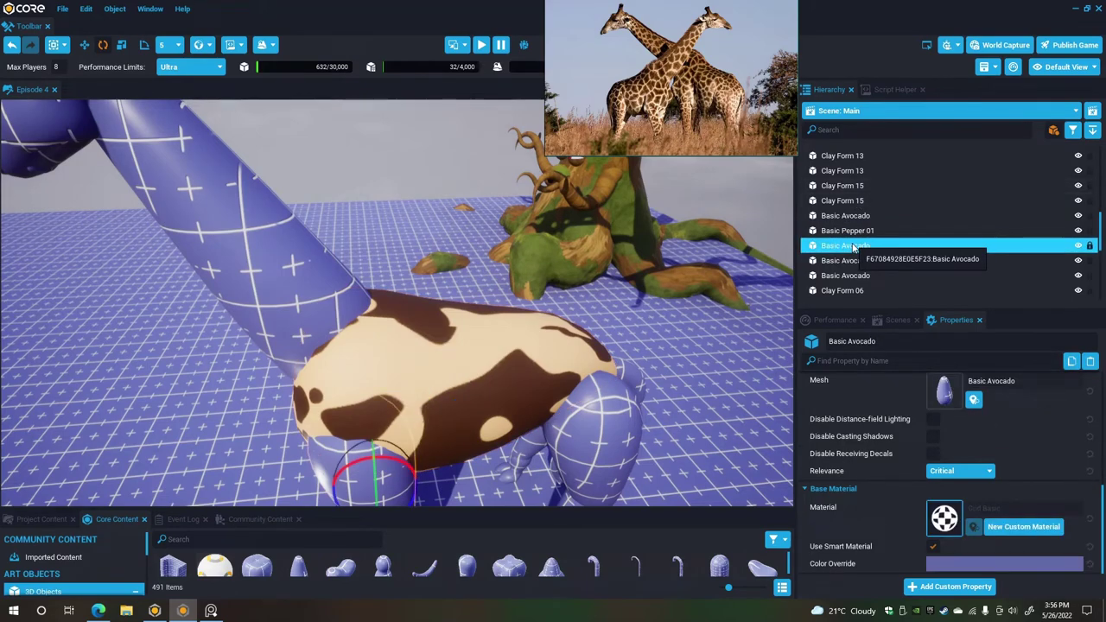
key(shift+Down)
key(shift+Down)
key(shift+Down)
key(shift+Down)
key(shift+Down)
key(shift+Down)
key(shift+Down)
key(shift+Down)
key(shift+Down)
key(shift+Down)
key(shift+Down)
key(shift+Down)
key(shift+Down)
key(shift+Down)
key(shift+Down)
key(shift+Down)
key(shift+Down)
key(shift+Down)
key(shift+Down)
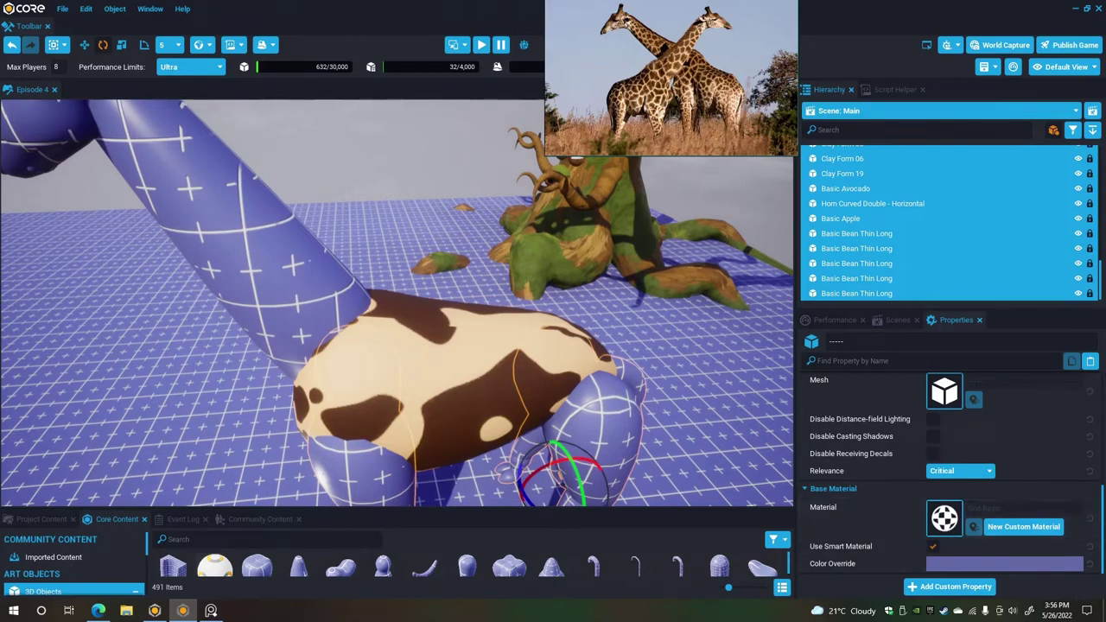
click(1090, 360)
scroll(484, 357, down, 5)
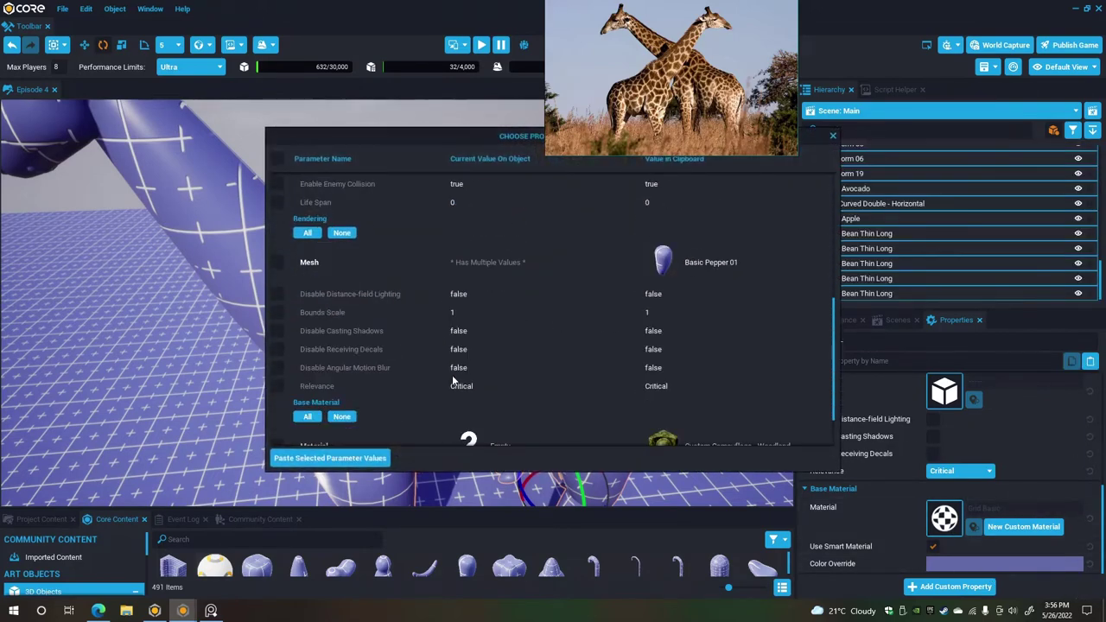
click(276, 381)
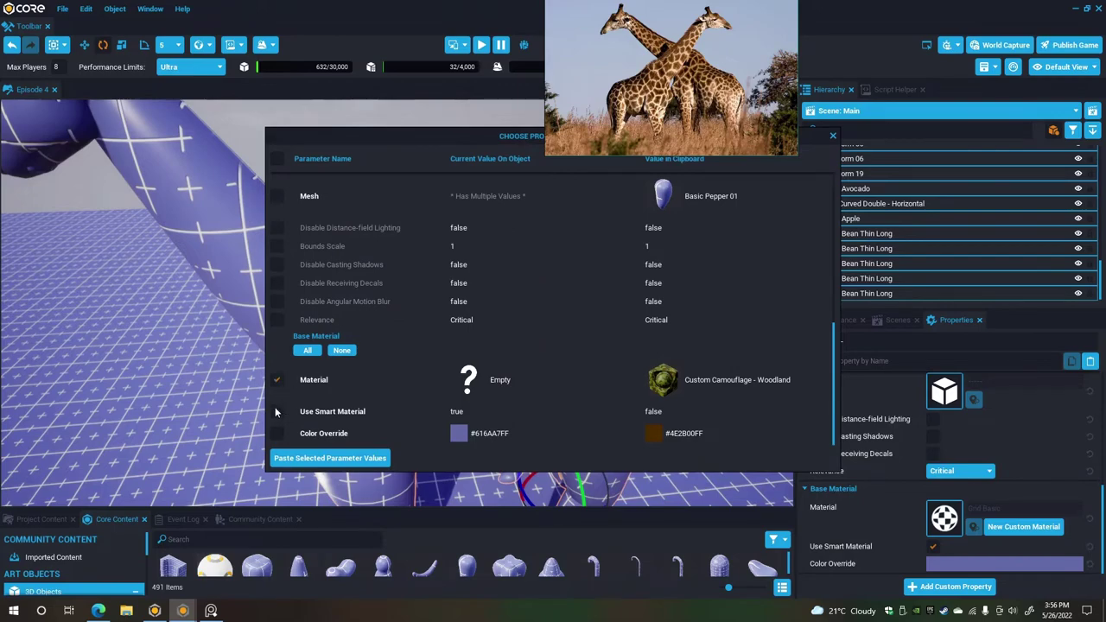
click(276, 411)
click(280, 434)
click(332, 458)
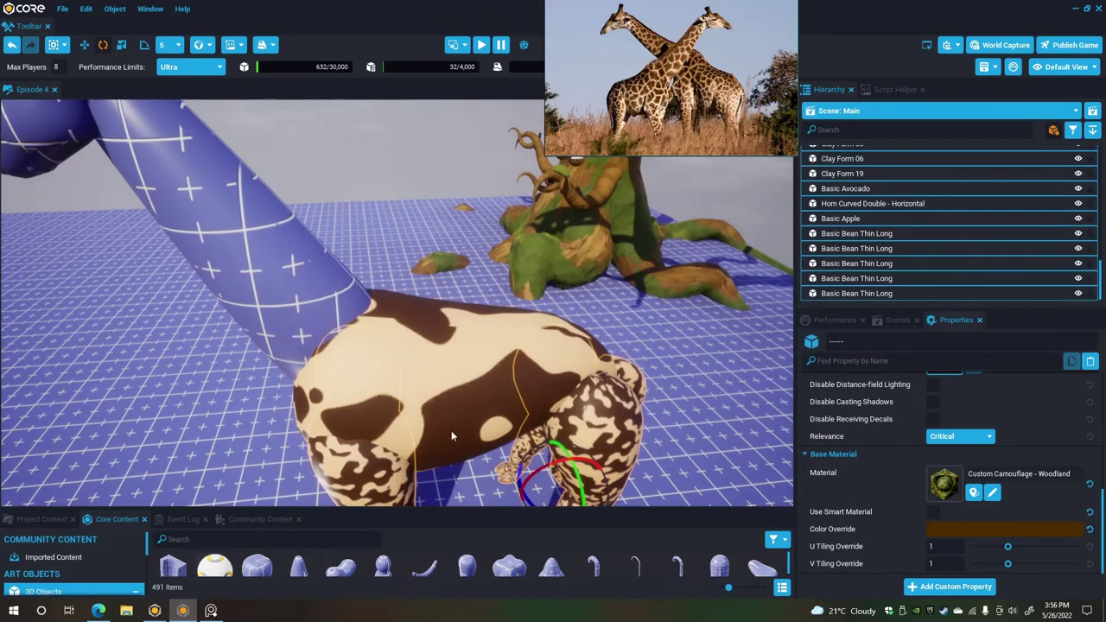
Set the tiling overrides of the selected leg pieces to about 0.25 U and 0.21 V.
right_drag(489, 453, 479, 406)
key(w)
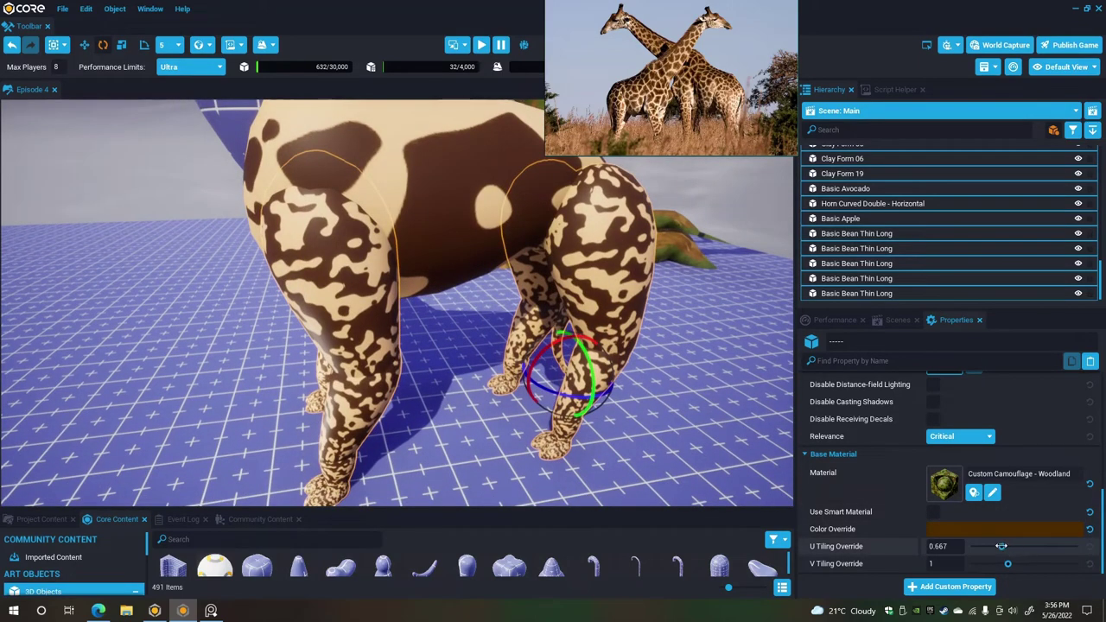
mouse_move(1002, 549)
mouse_down()
mouse_move(988, 564)
mouse_move(991, 547)
mouse_move(998, 560)
mouse_up()
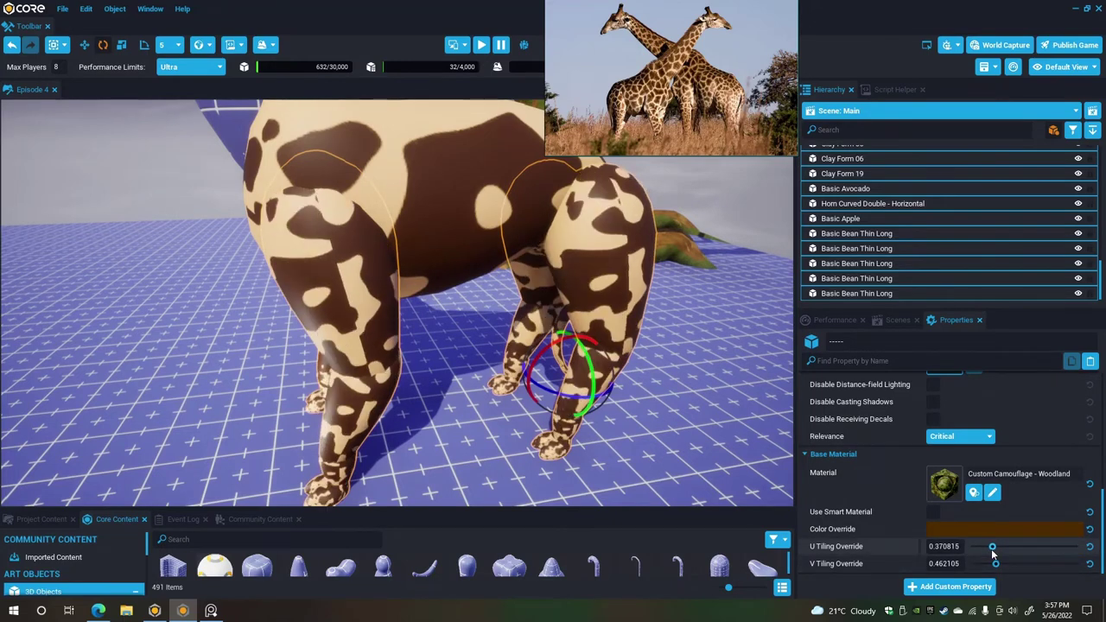
drag(995, 563, 989, 564)
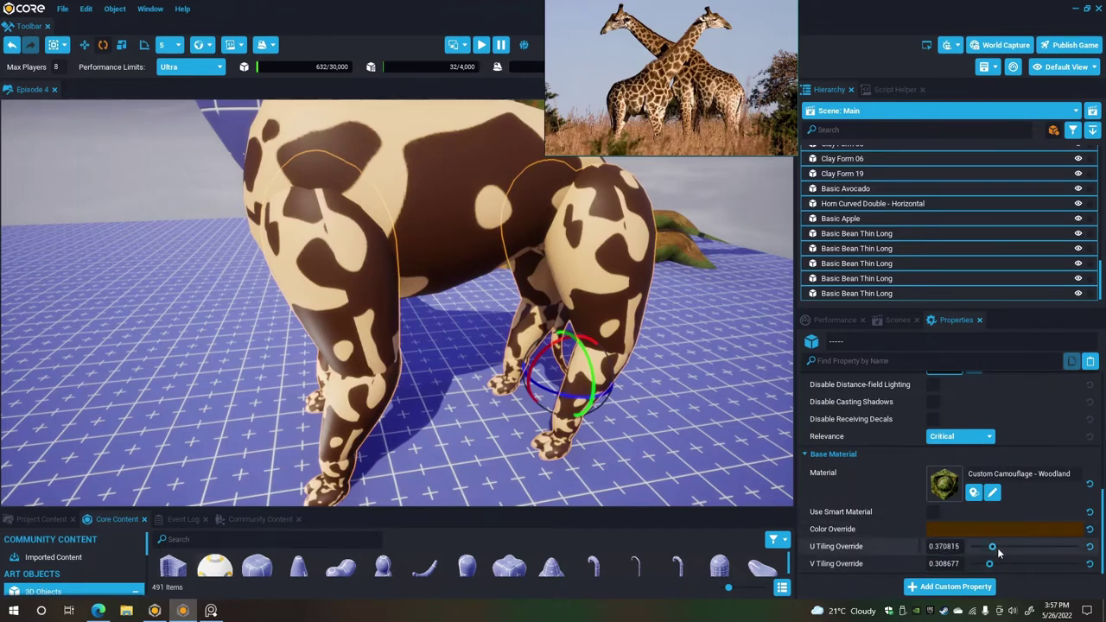
mouse_move(992, 547)
mouse_down()
mouse_move(995, 564)
mouse_move(982, 551)
mouse_move(991, 563)
mouse_up()
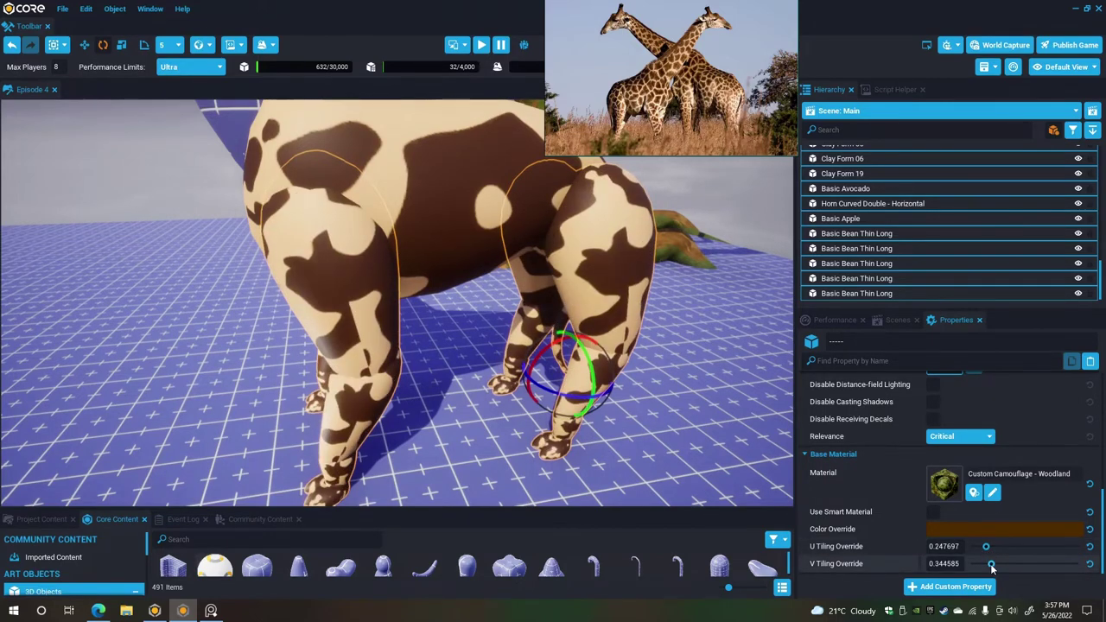
alt+drag(344, 387, 637, 388)
alt+drag(248, 390, 678, 389)
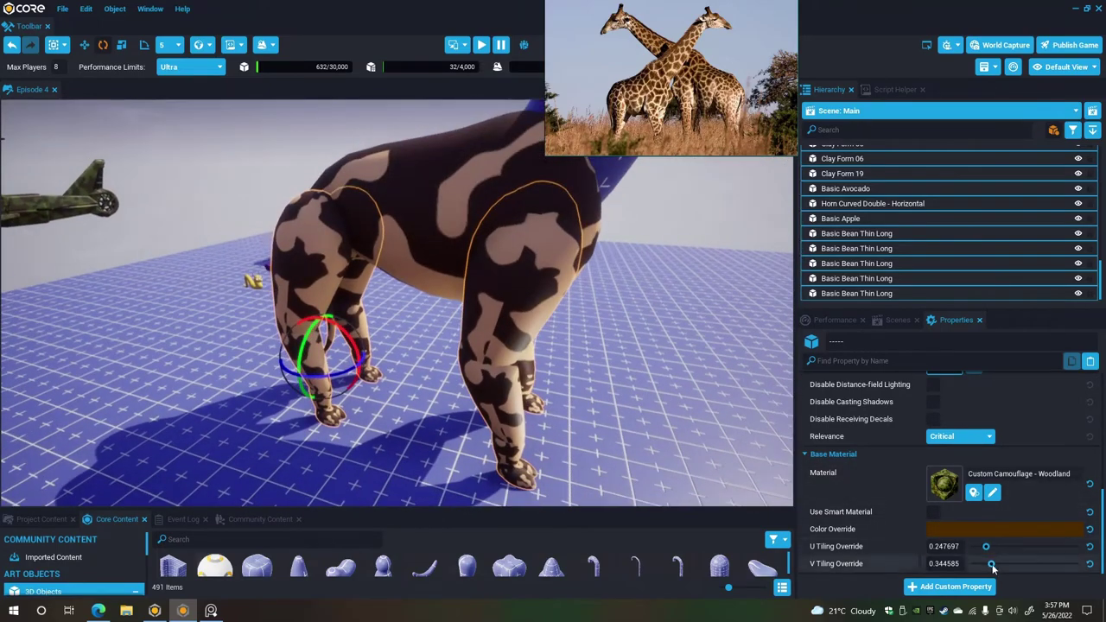
drag(988, 563, 987, 567)
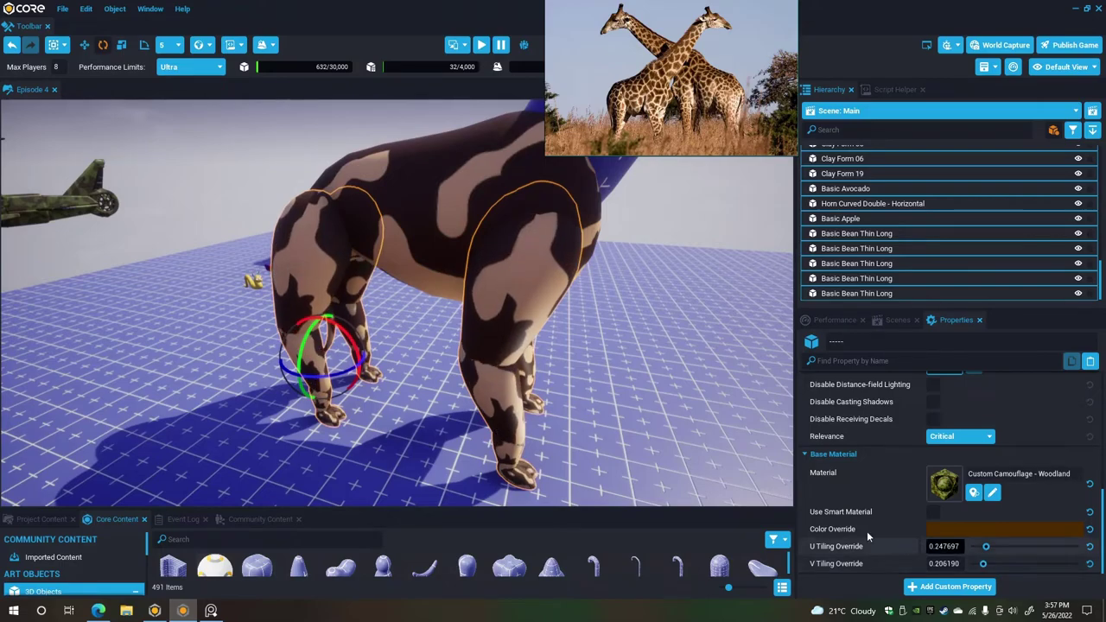
Paste the body's copied Material, Use Smart Material and Color Override values onto all neck and head pieces.
right_drag(421, 357, 224, 349)
scroll(968, 219, up, 6)
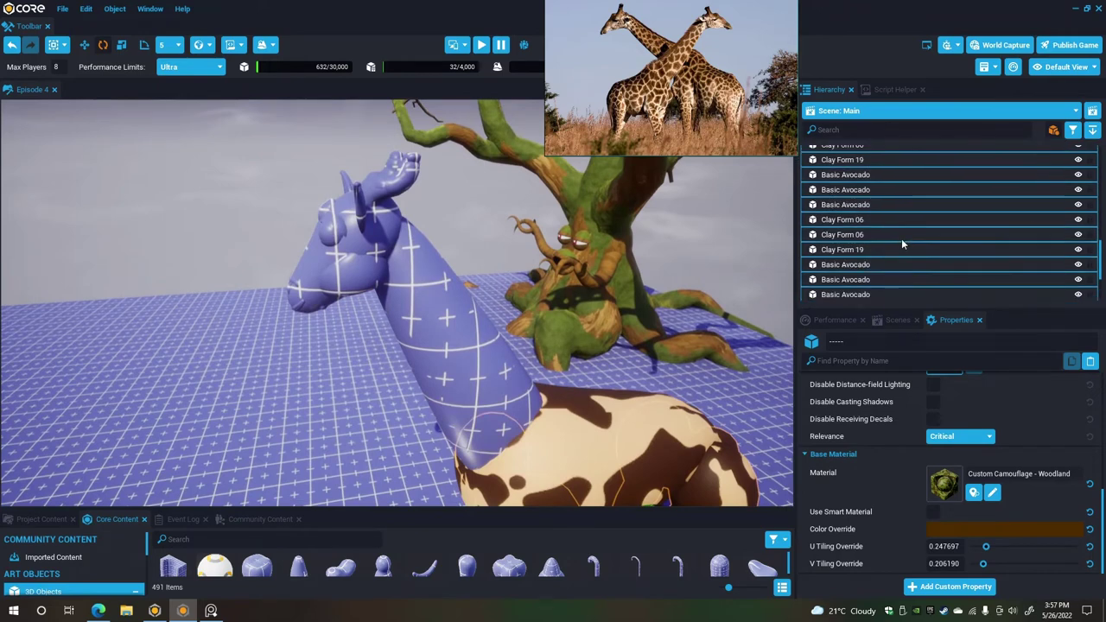
click(856, 234)
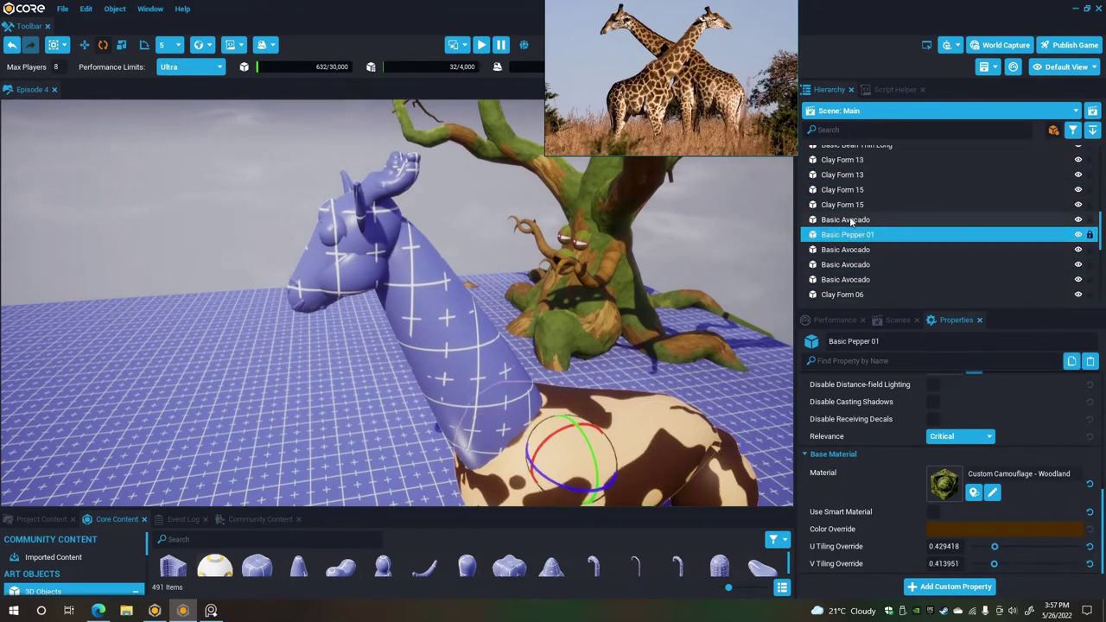
click(851, 220)
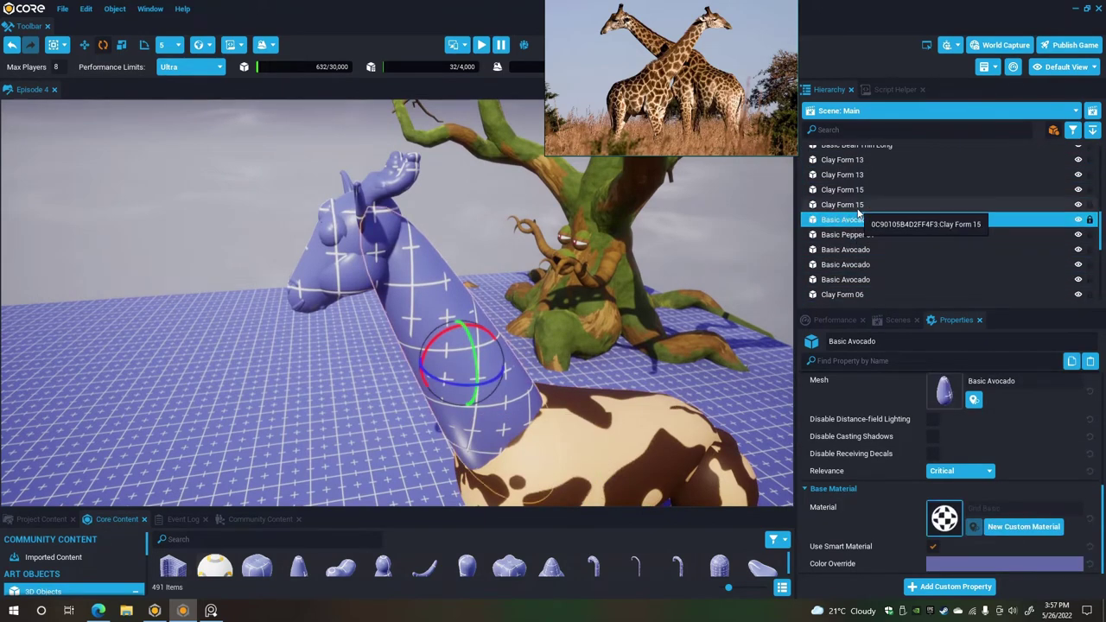
scroll(868, 198, up, 10)
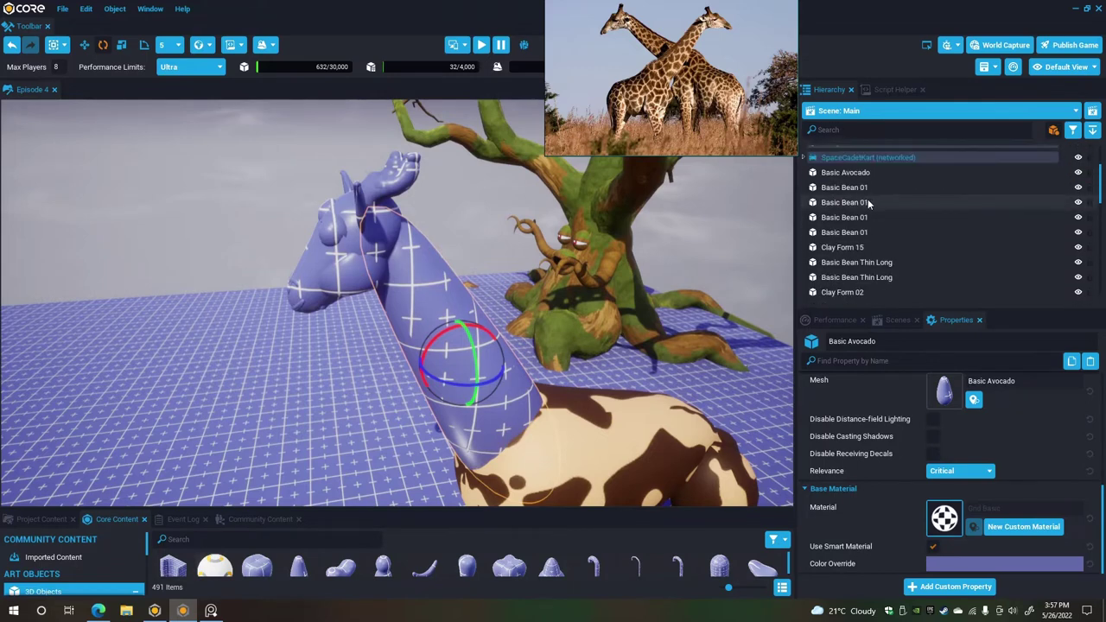
scroll(868, 202, up, 1)
shift+click(861, 194)
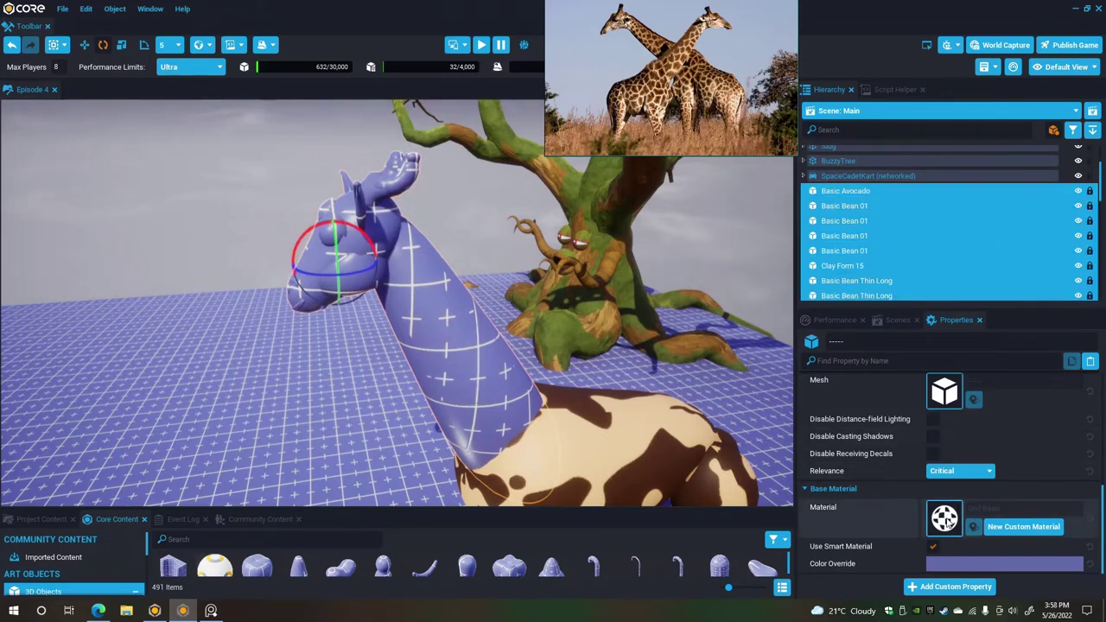
click(1090, 361)
scroll(425, 298, down, 5)
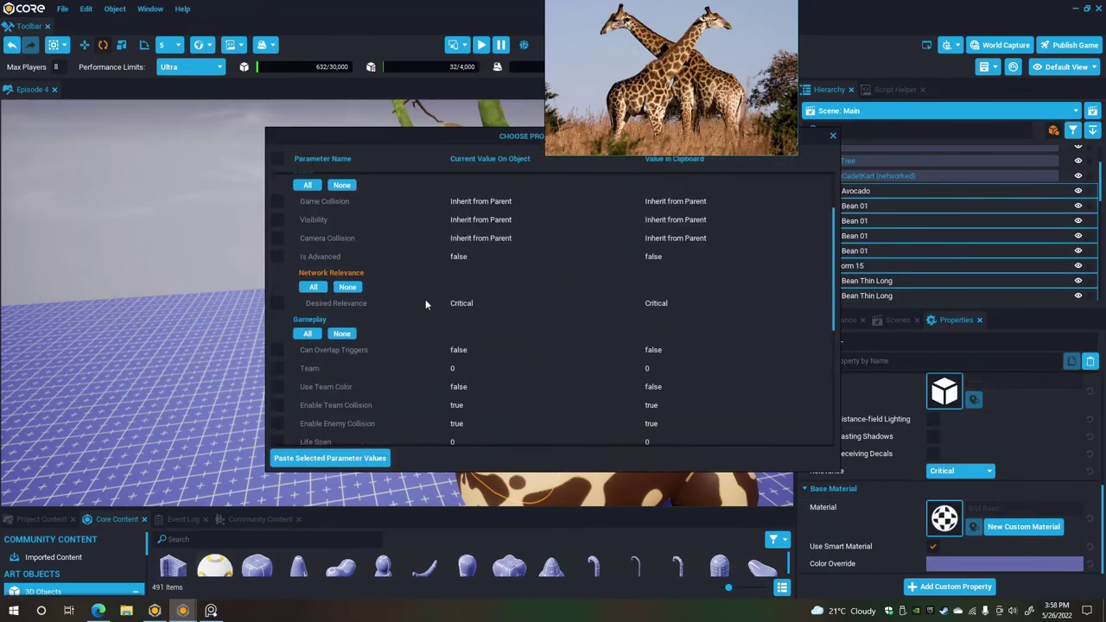
scroll(385, 318, down, 5)
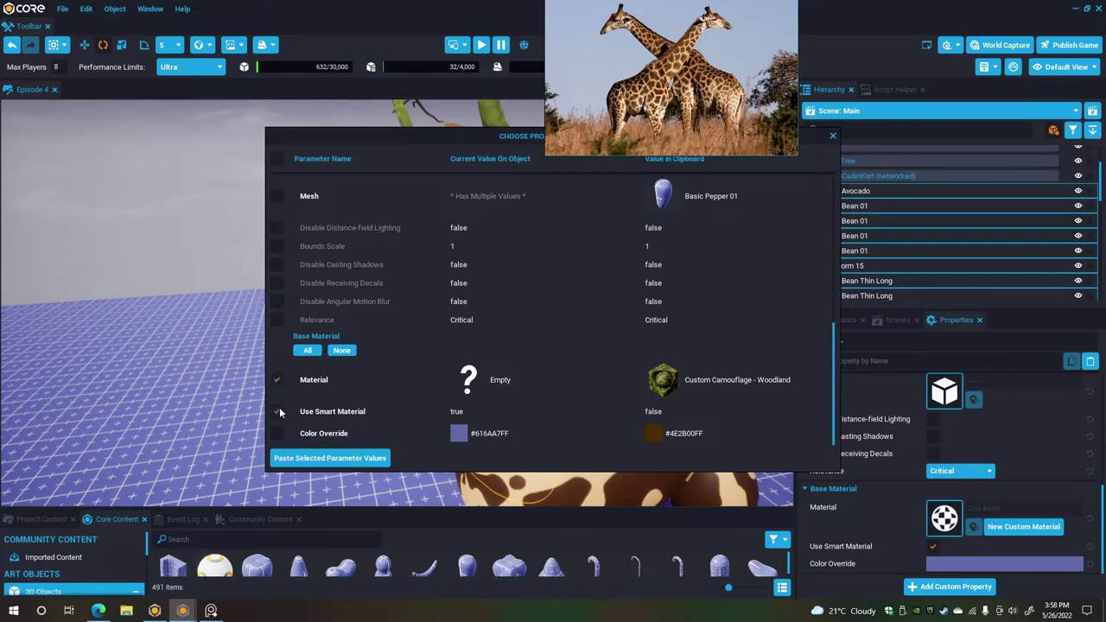
click(276, 433)
click(329, 458)
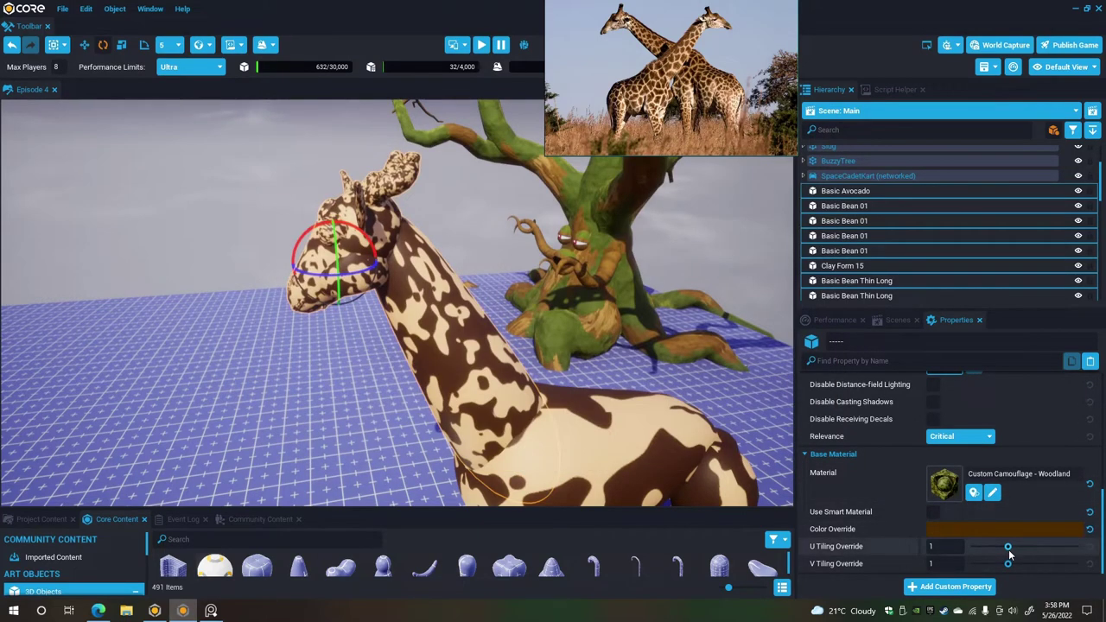
Set the neck and head pieces' tiling overrides to about 0.31 U and 0.40 V, and clear the selection.
mouse_move(1008, 547)
mouse_down()
mouse_move(1004, 566)
mouse_move(990, 547)
mouse_up()
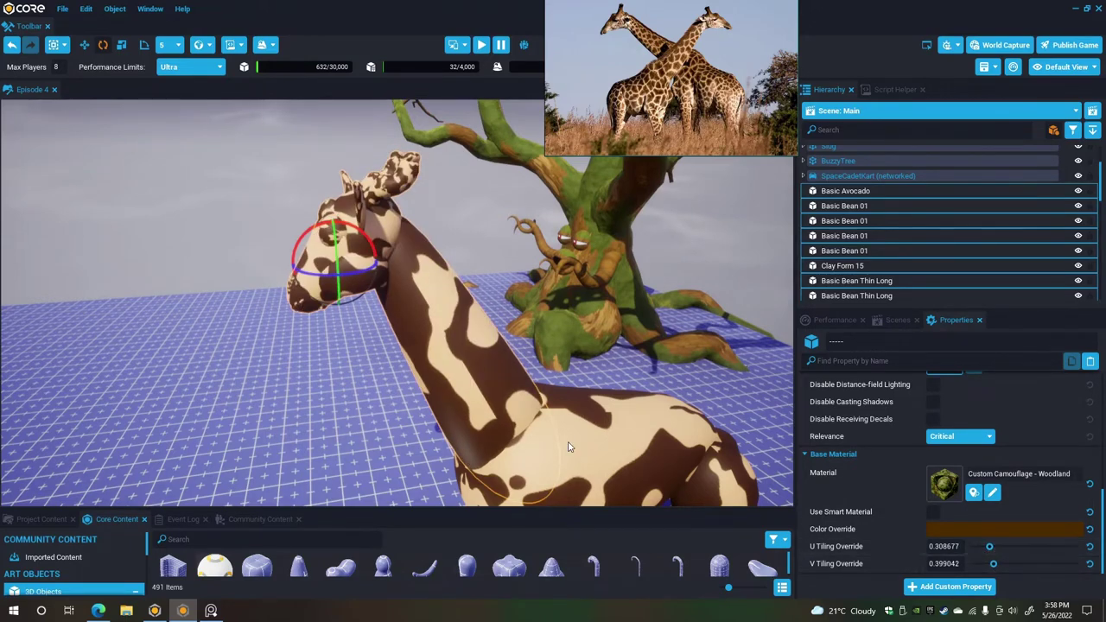
alt+drag(517, 410, 264, 416)
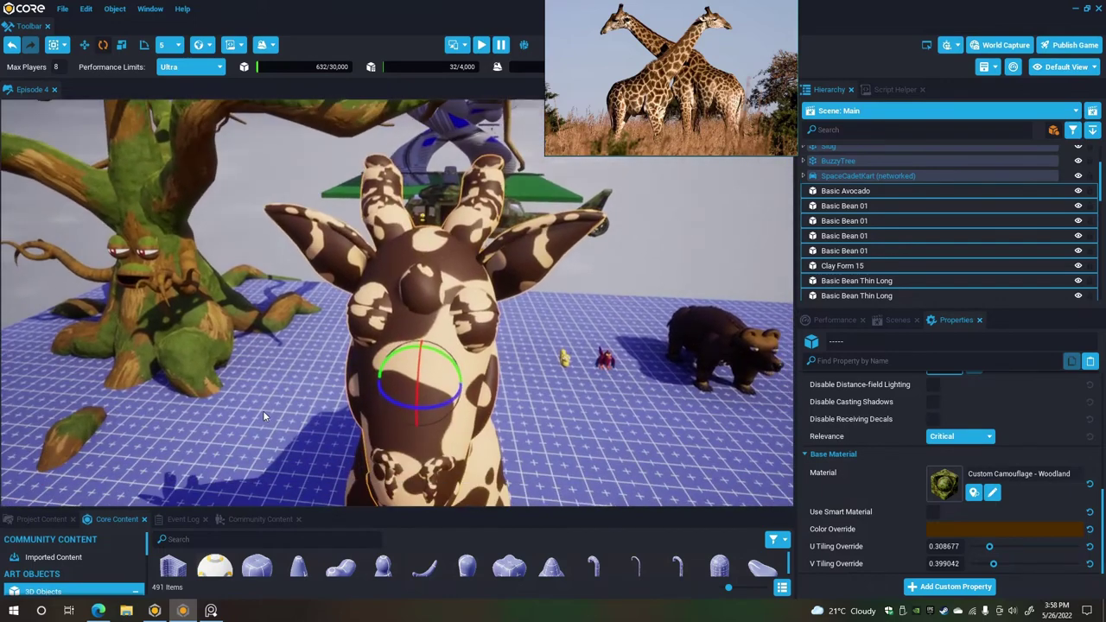
key(Escape)
Assign the Emissive Glow Opaque material to both Clay Form 02 nostril shapes on the snout.
alt+drag(369, 392, 446, 417)
click(446, 417)
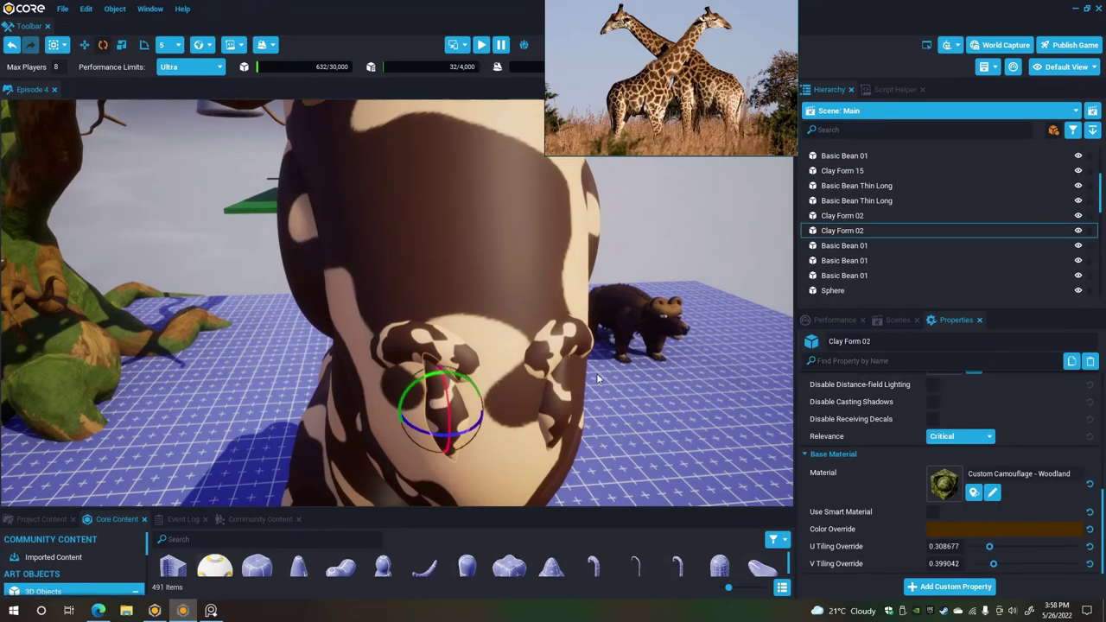
click(847, 215)
ctrl+click(846, 230)
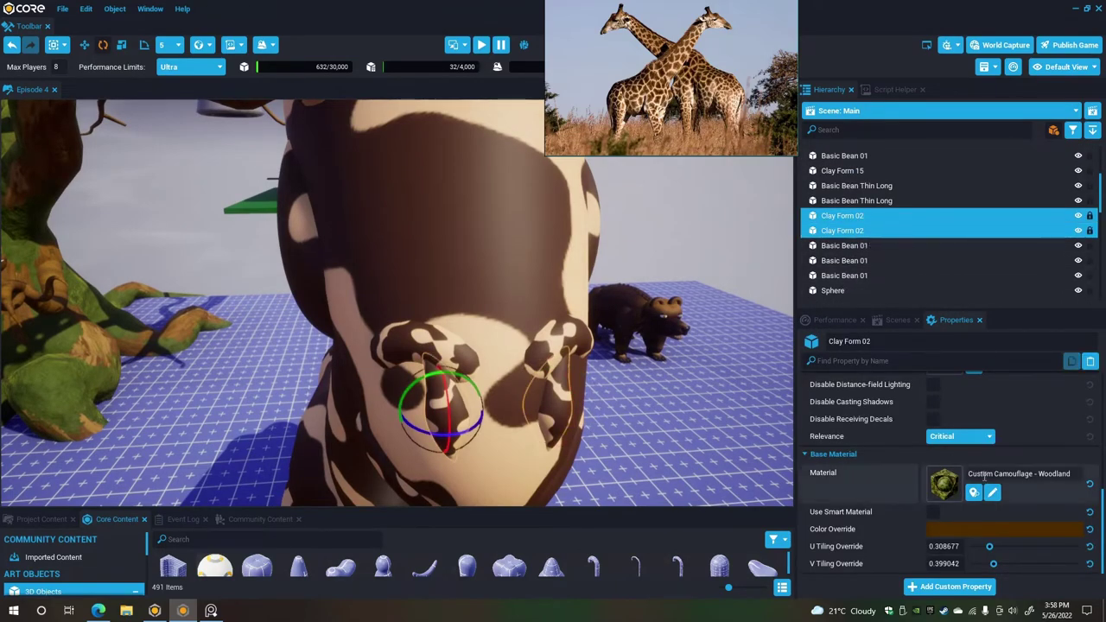
click(950, 489)
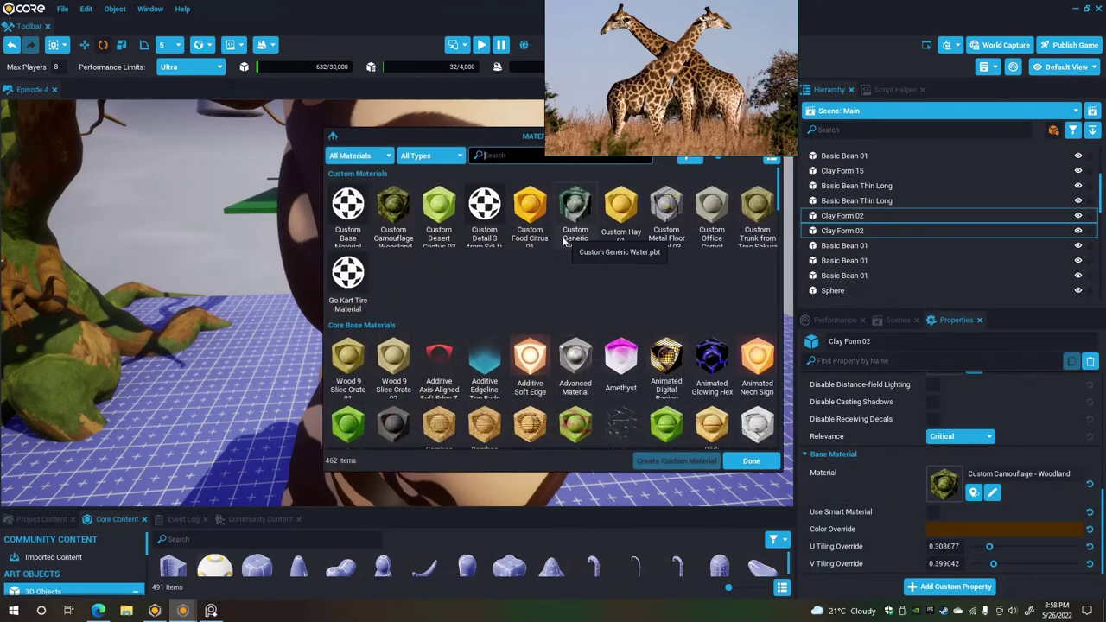
text(emi)
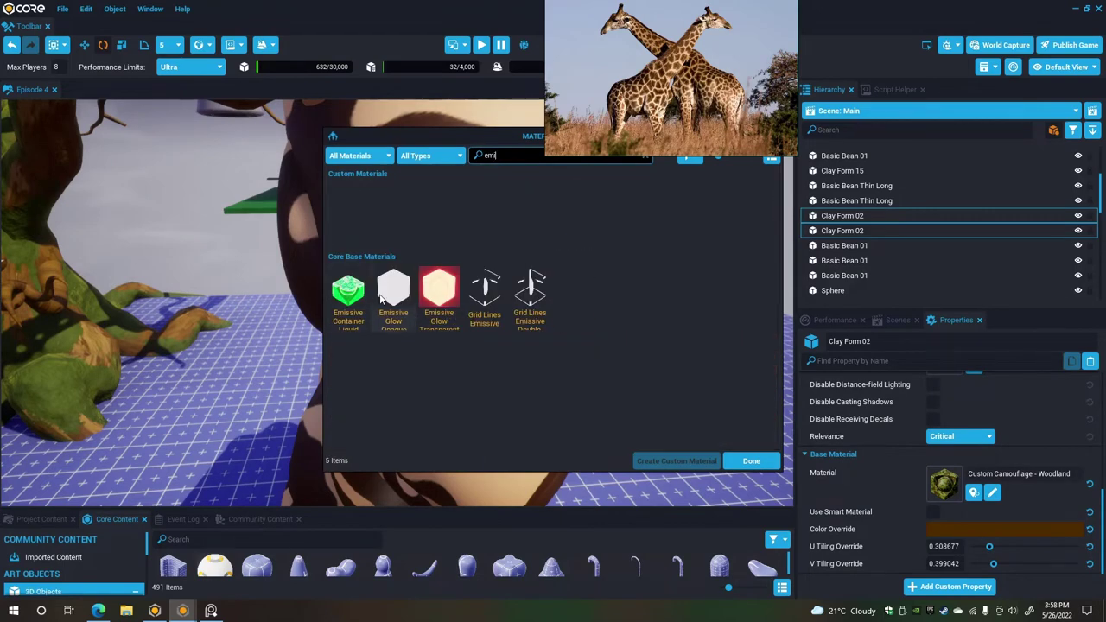
click(394, 290)
click(751, 461)
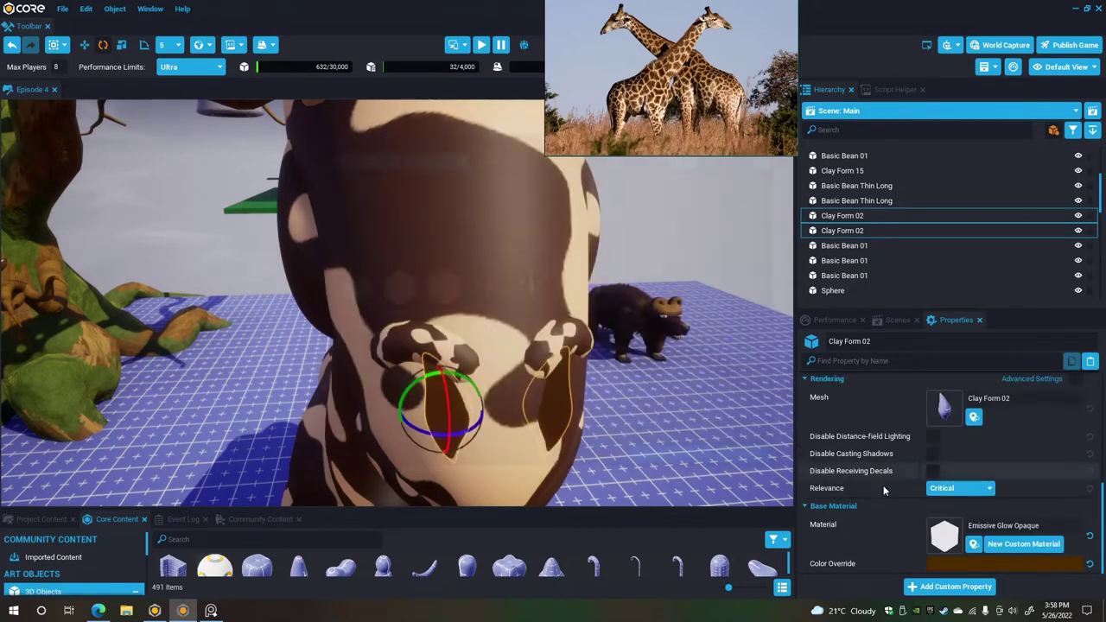
Set the nostrils' color override to black, hex 000000, and clear the selection.
click(1002, 567)
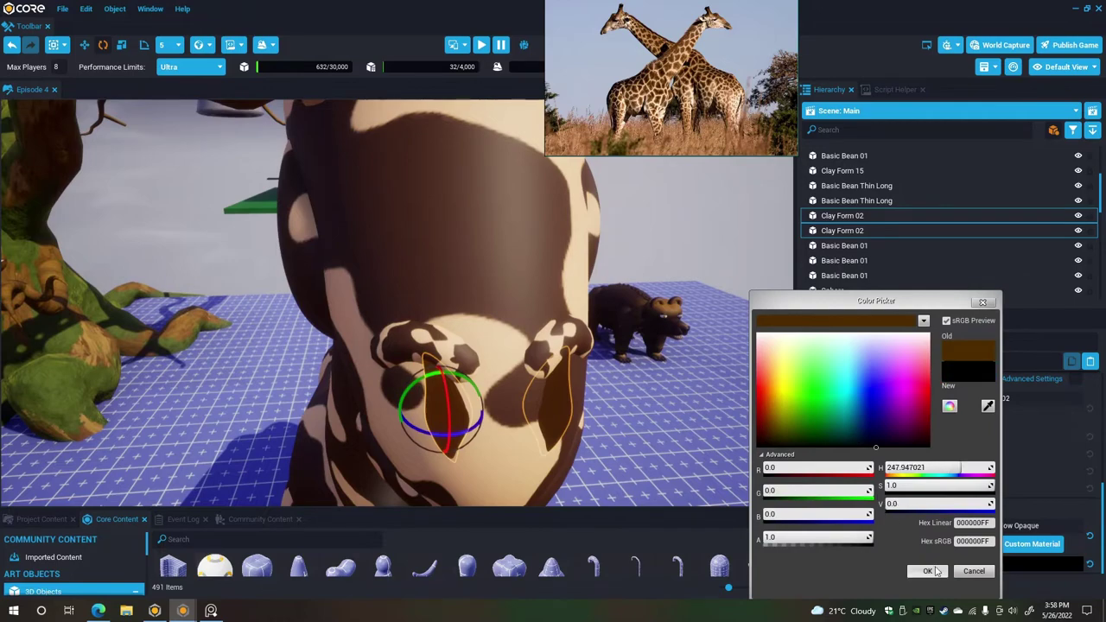
click(926, 571)
mouse_move(573, 349)
right_down()
mouse_move(519, 355)
mouse_move(570, 338)
mouse_move(573, 349)
mouse_move(554, 317)
mouse_move(563, 360)
right_up()
key(Escape)
key(s)
key(d)
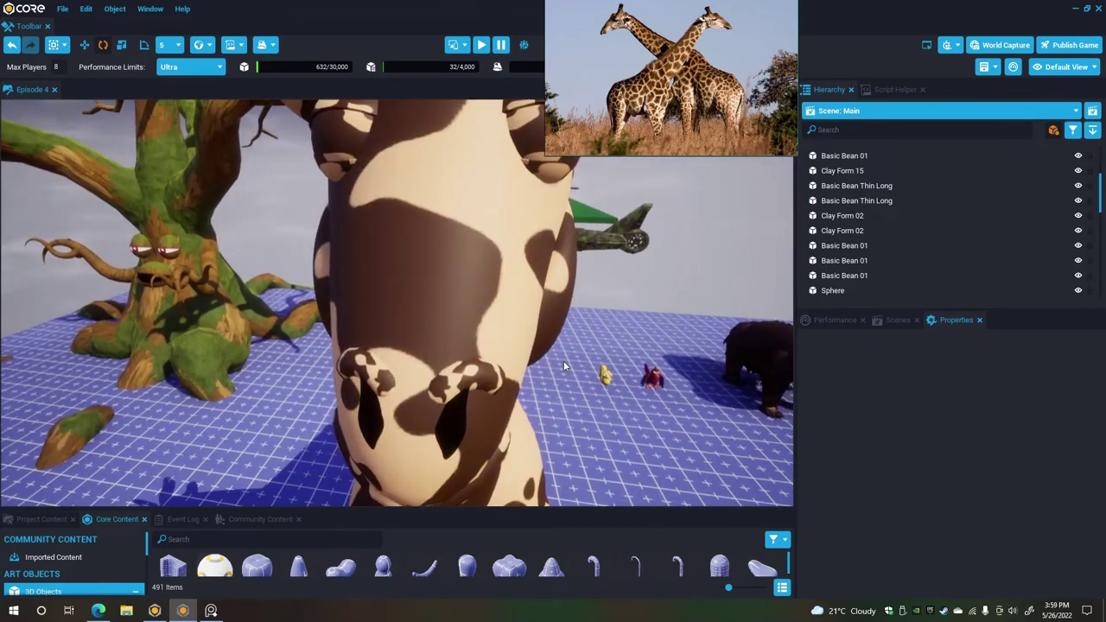
Set the tiling overrides of the two Basic Bean 01 nostril rims to about 0.21 U and 0.29 V.
click(365, 369)
click(856, 247)
ctrl+click(858, 261)
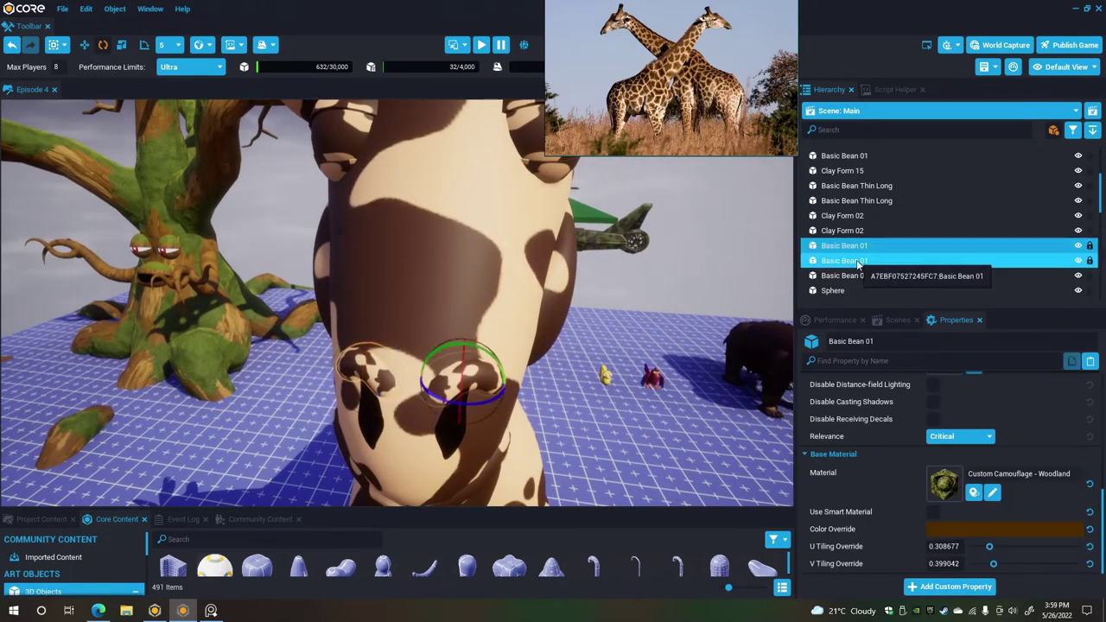
drag(989, 547, 985, 548)
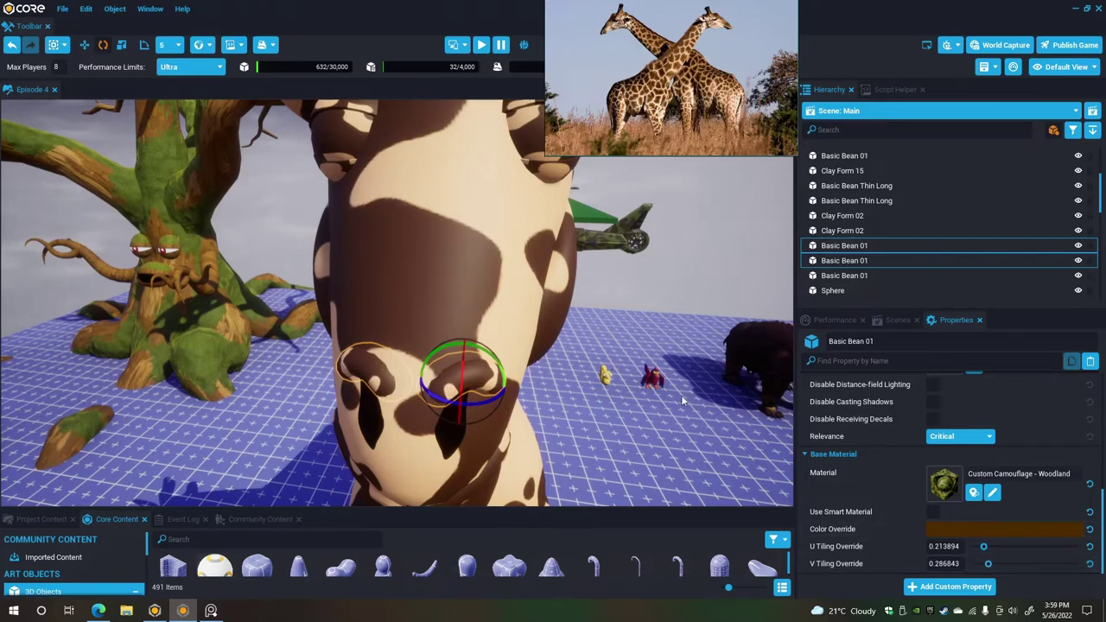
right_drag(681, 394, 703, 277)
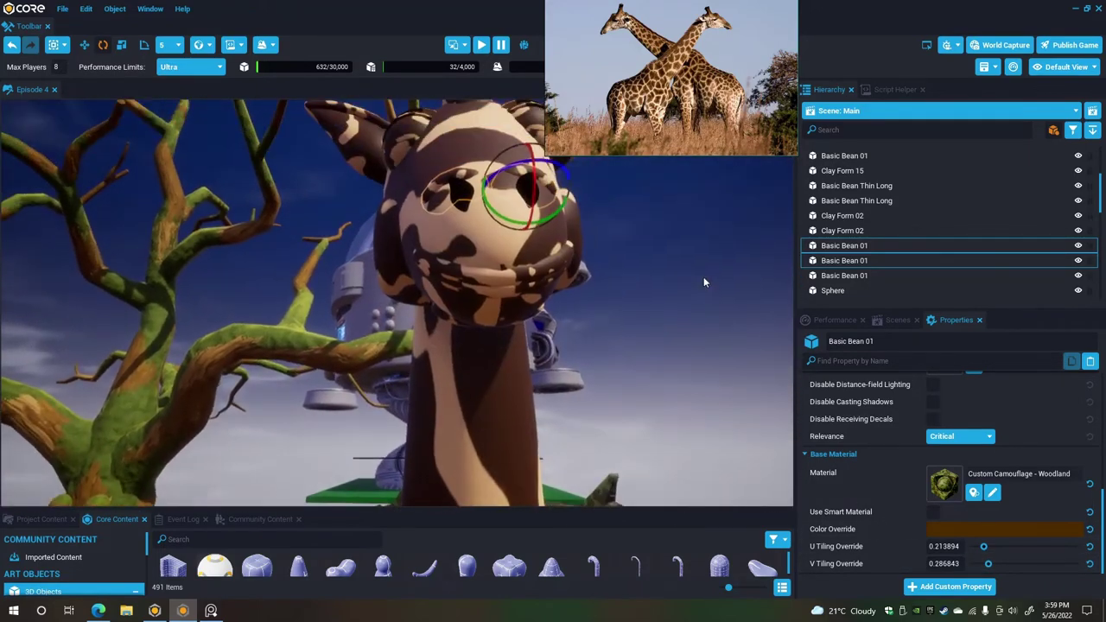
Give both Basic Bean Thin Long lips a dark red color override, sRGB 991D00, with tiling of about 0.72 U and 1.11 V, and deselect them.
click(529, 286)
ctrl+click(881, 201)
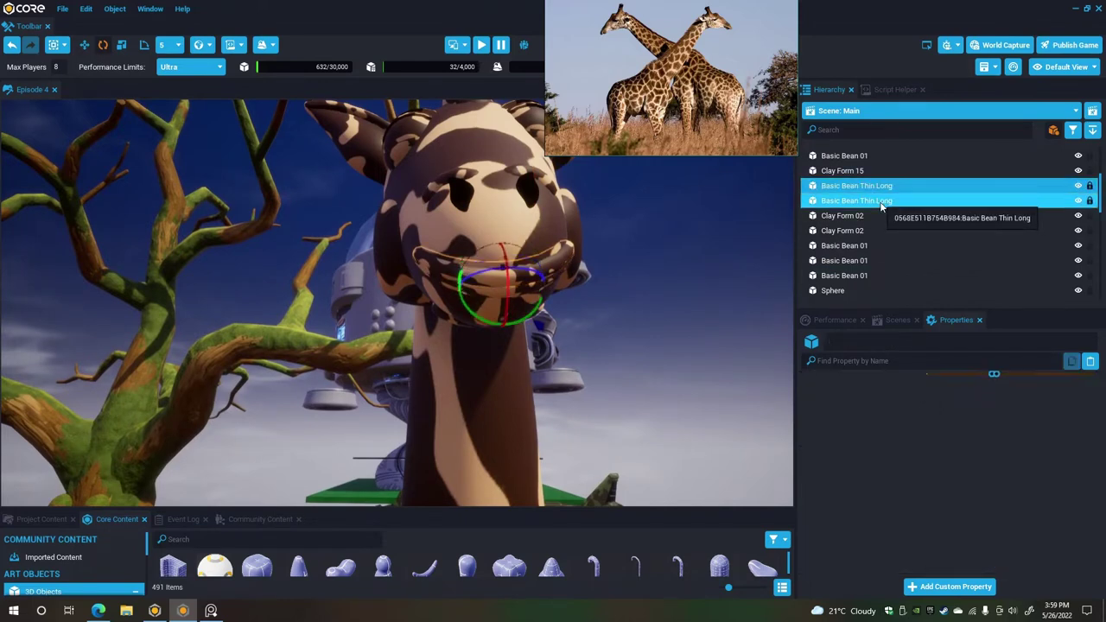
click(987, 547)
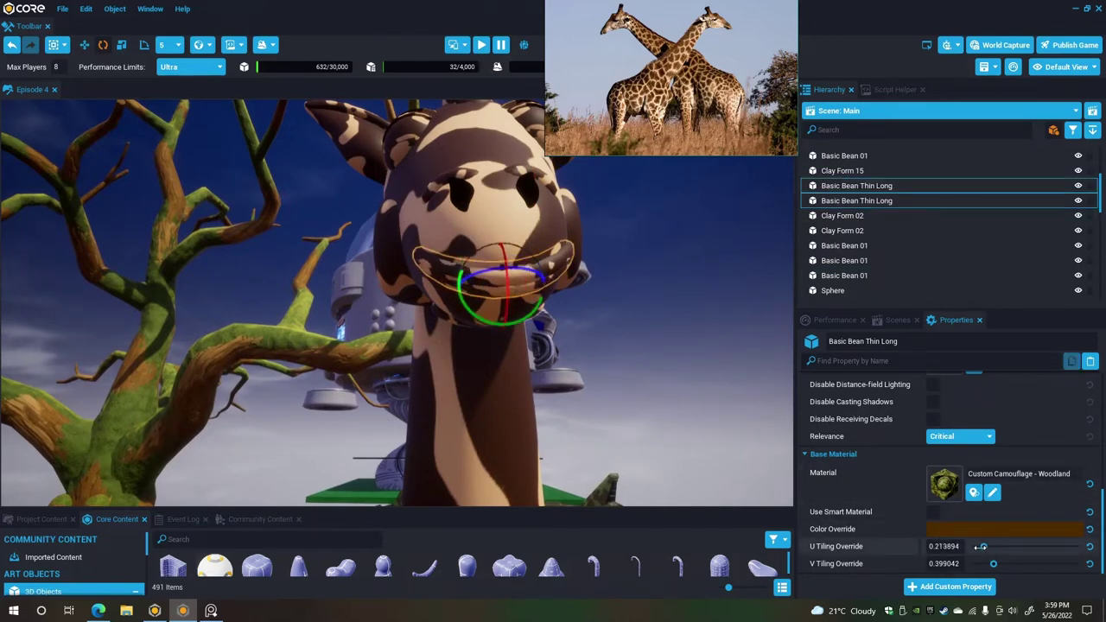
drag(982, 546, 1005, 547)
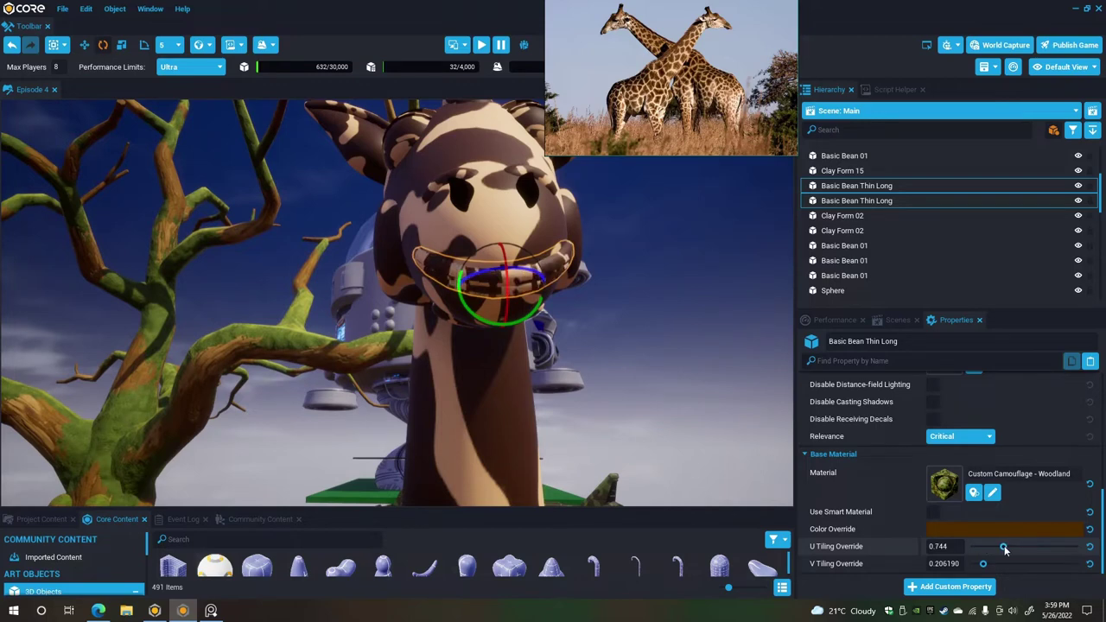
alt+drag(680, 335, 525, 333)
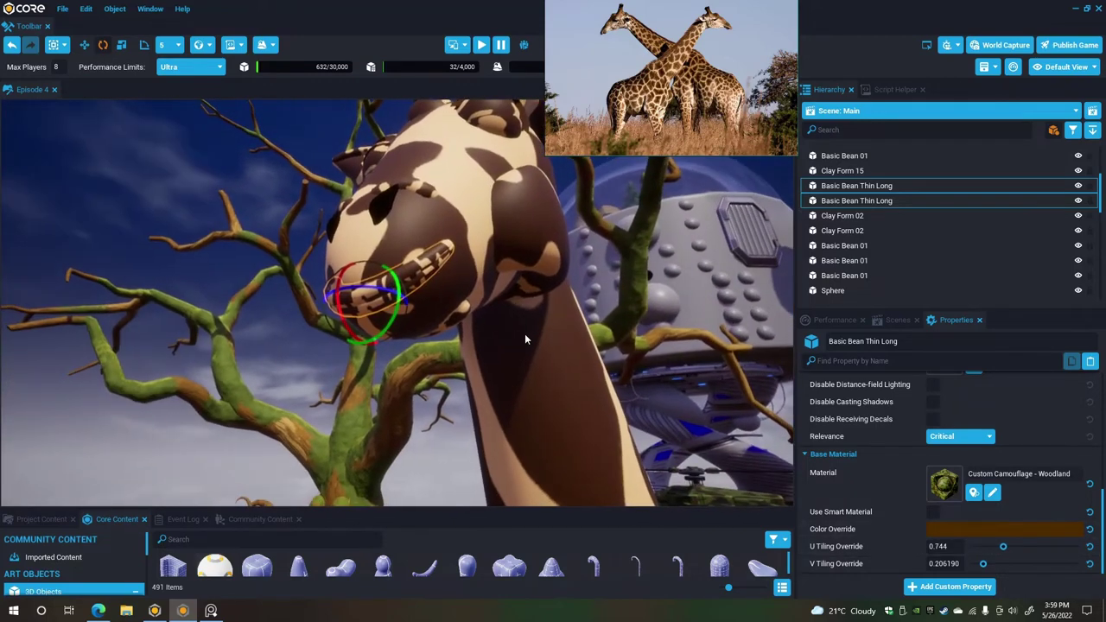
drag(982, 562, 1015, 563)
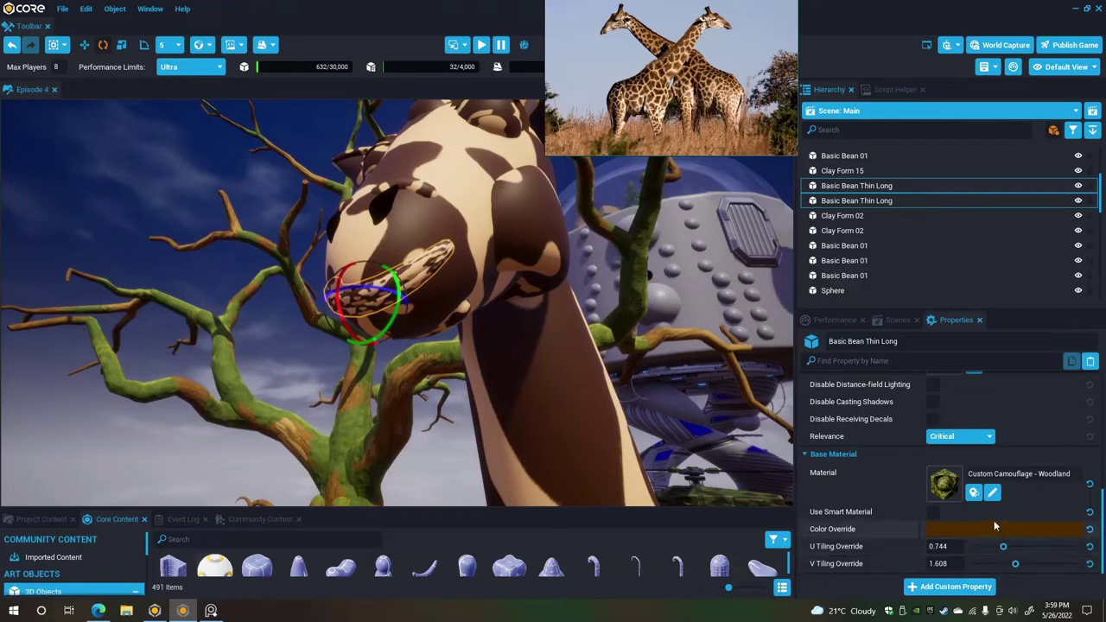
click(994, 522)
drag(771, 383, 749, 432)
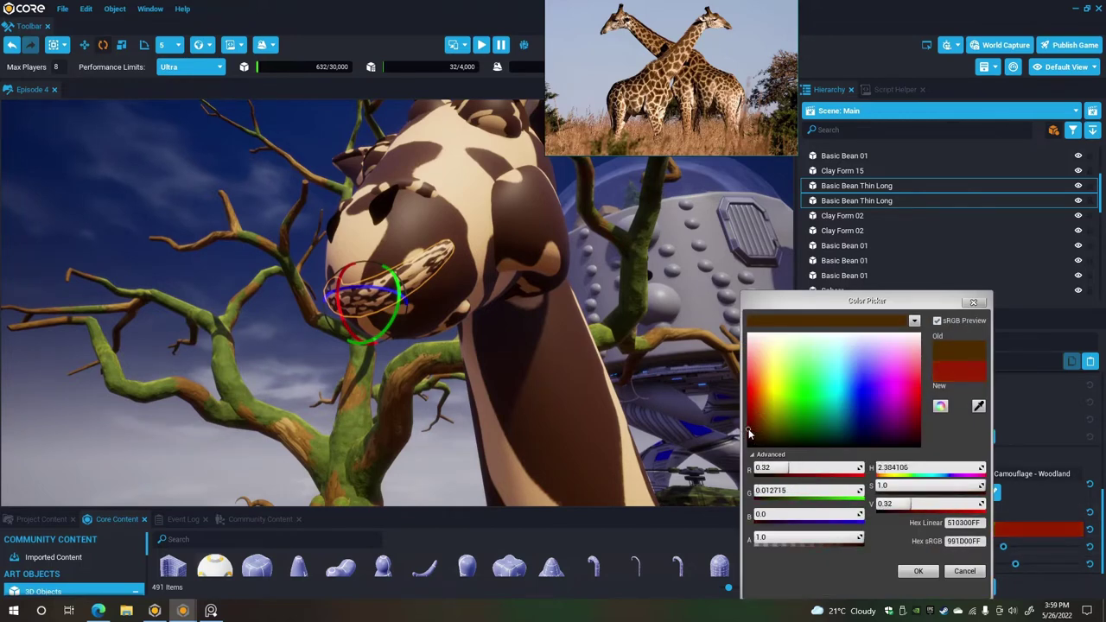
click(919, 577)
alt+drag(625, 378, 546, 384)
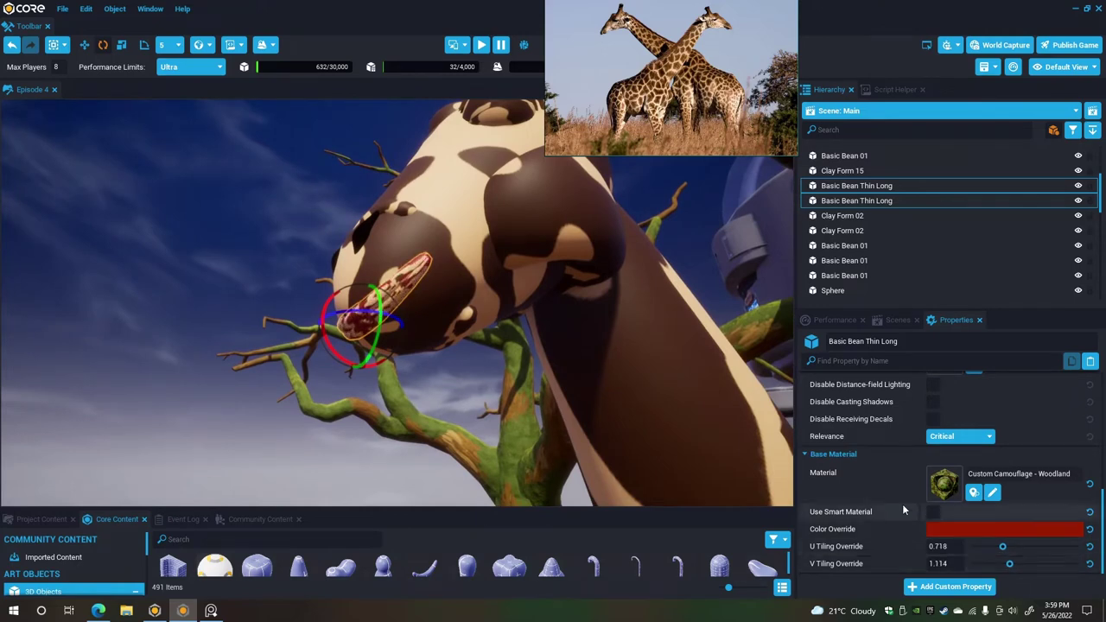
alt+drag(771, 415, 804, 444)
right_drag(804, 439, 835, 440)
click(667, 426)
Examine the giraffe's head from the front and compare its coloring with the close-up face reference photo.
right_drag(667, 427, 708, 427)
alt+drag(708, 427, 556, 445)
scroll(550, 413, up, 2)
scroll(556, 445, down, 4)
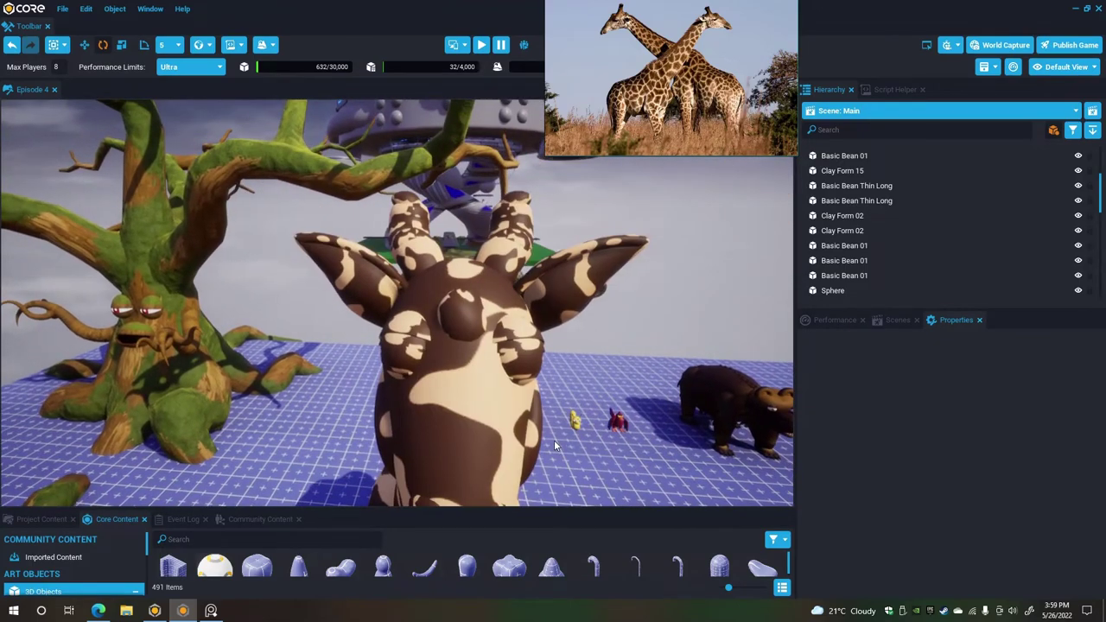
scroll(554, 440, up, 3)
scroll(560, 435, down, 2)
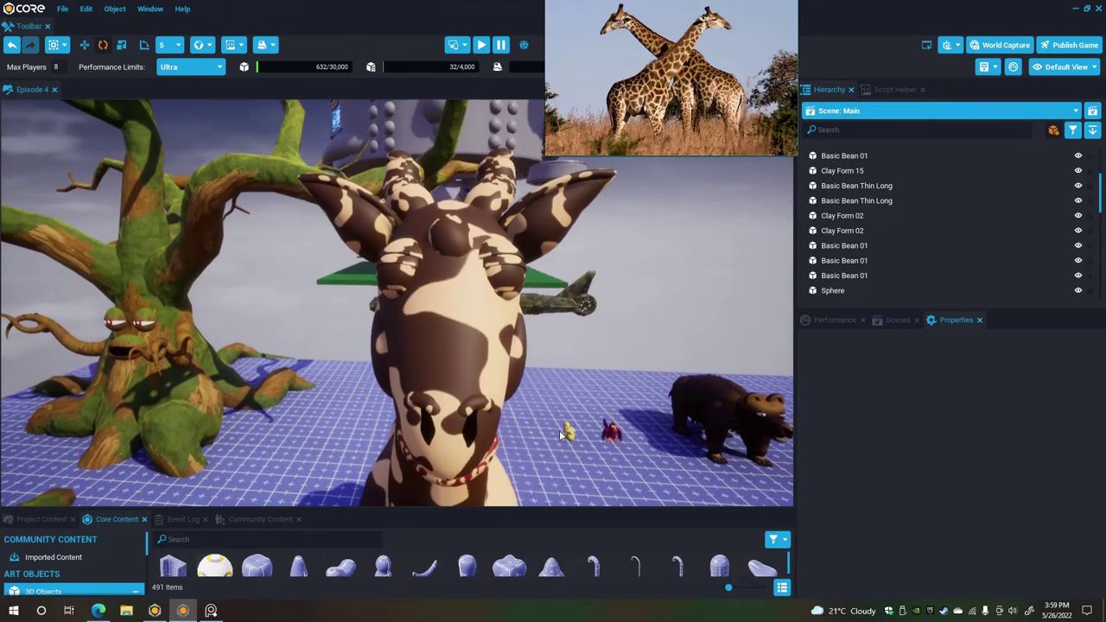
scroll(560, 436, up, 1)
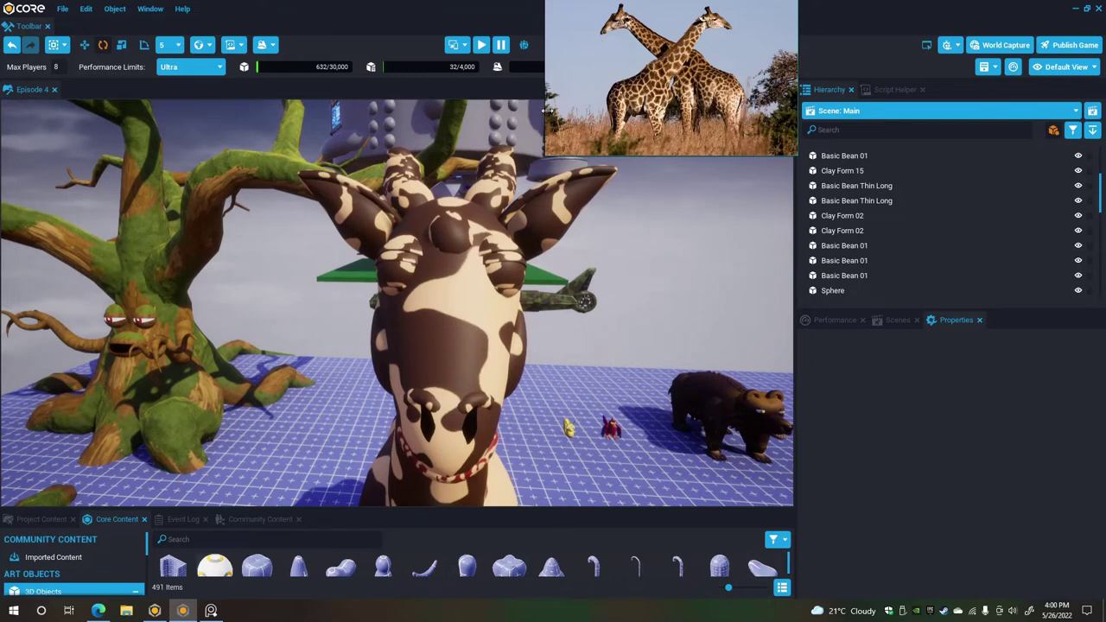
drag(546, 110, 350, 127)
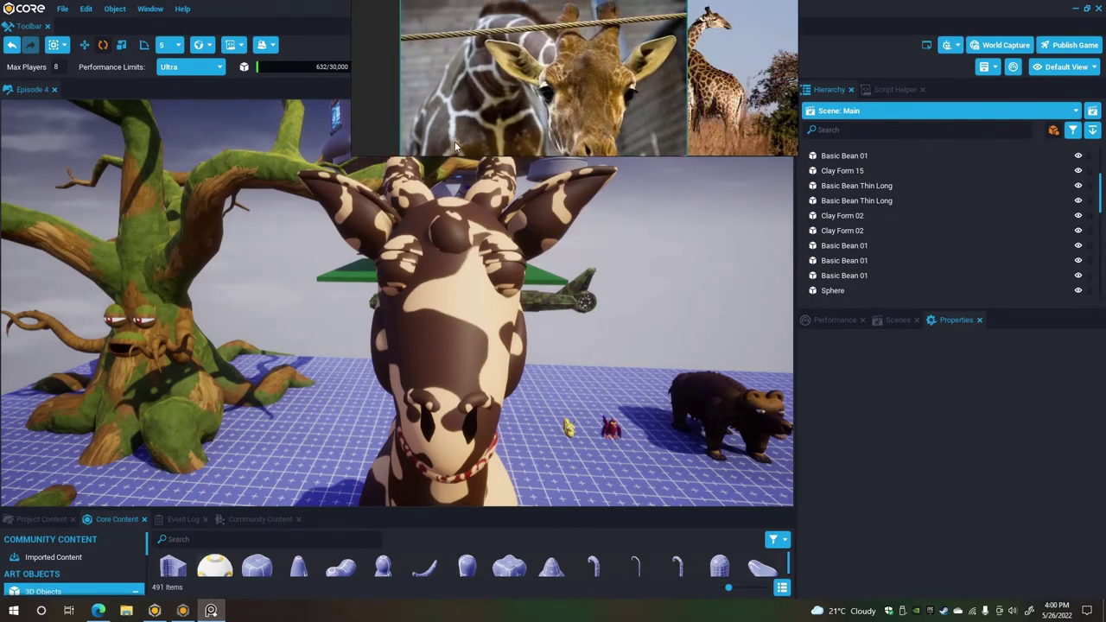
drag(441, 136, 439, 133)
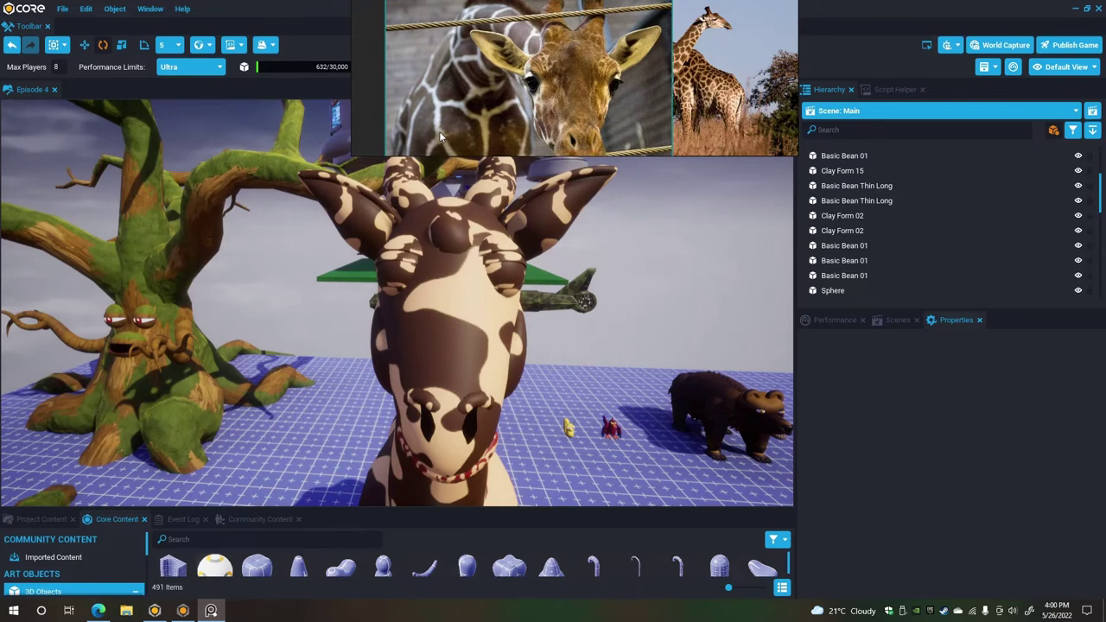
drag(439, 135, 432, 131)
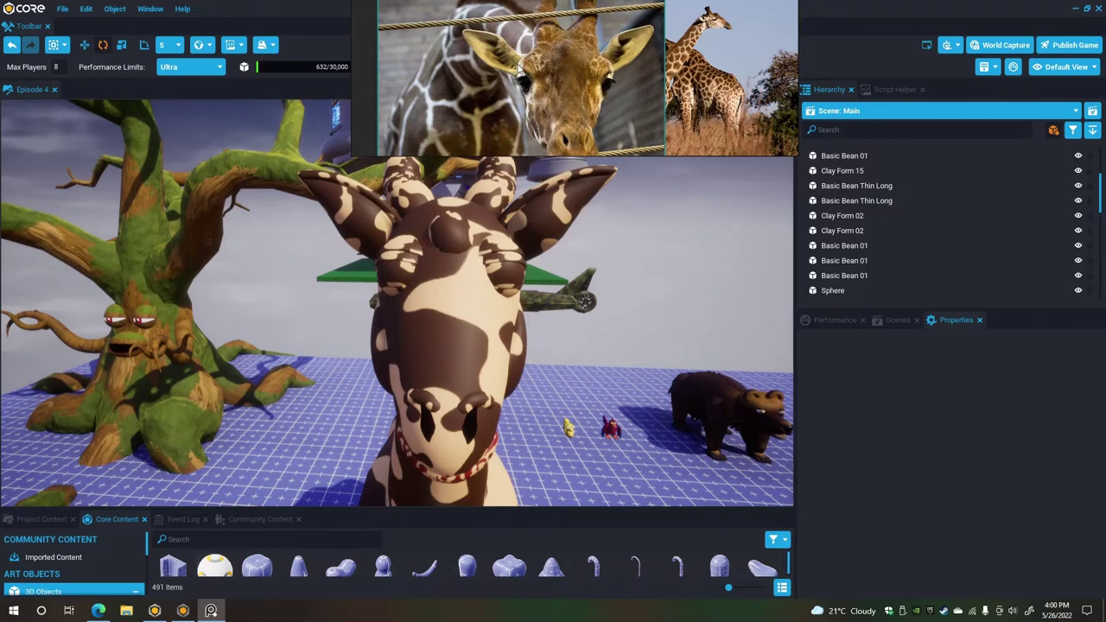
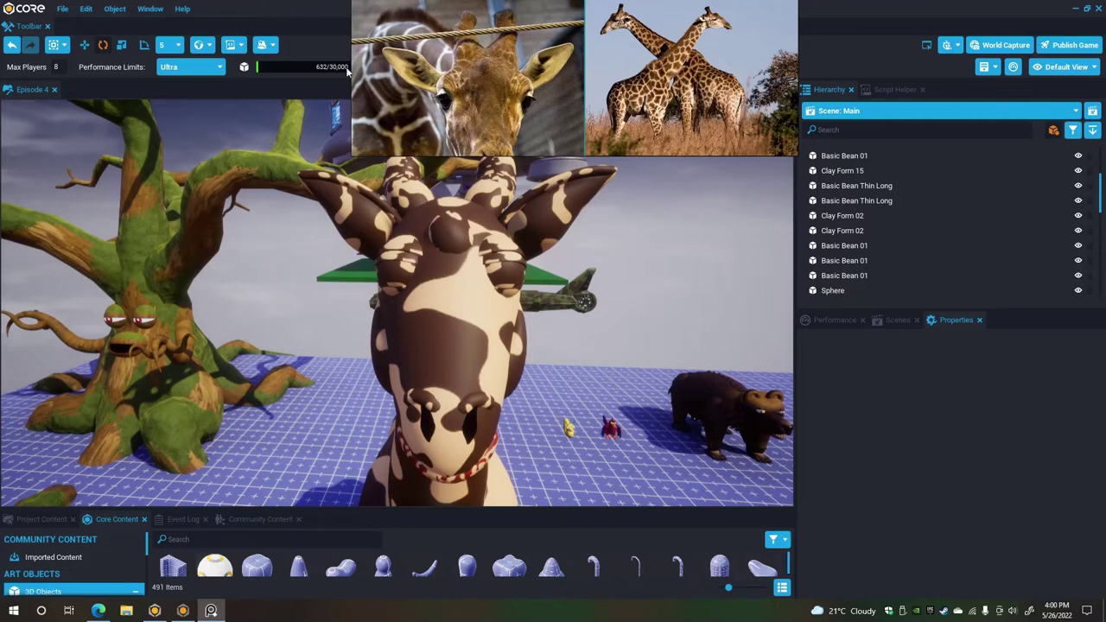
drag(353, 57, 590, 70)
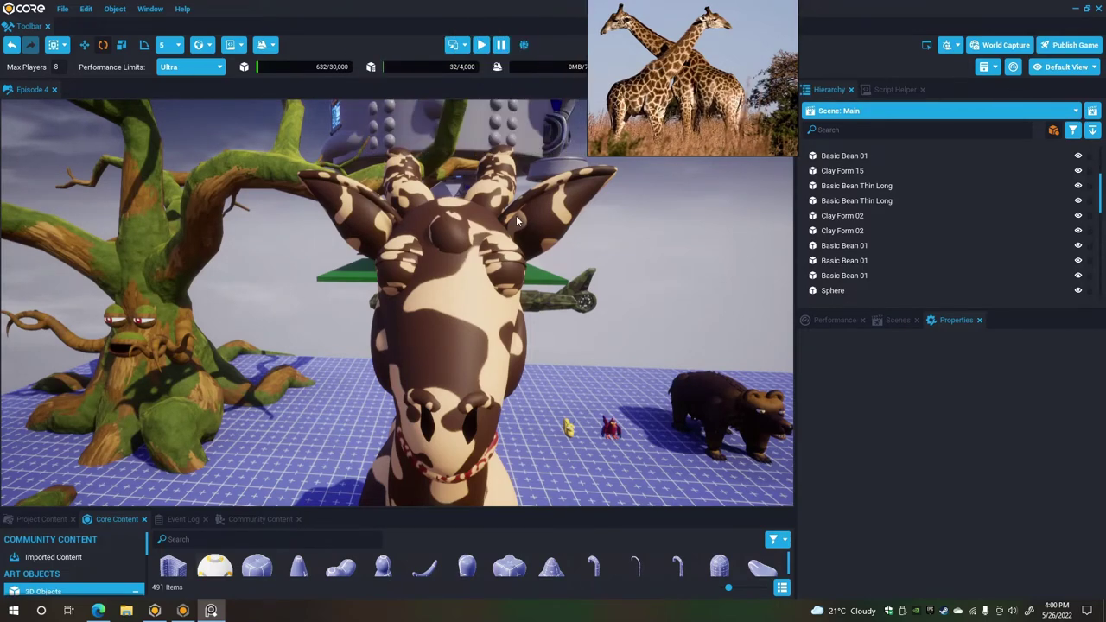
Set the V tiling override of the Basic Avocado head to about 0.13 to reshape the spots along the face.
right_drag(516, 217, 521, 248)
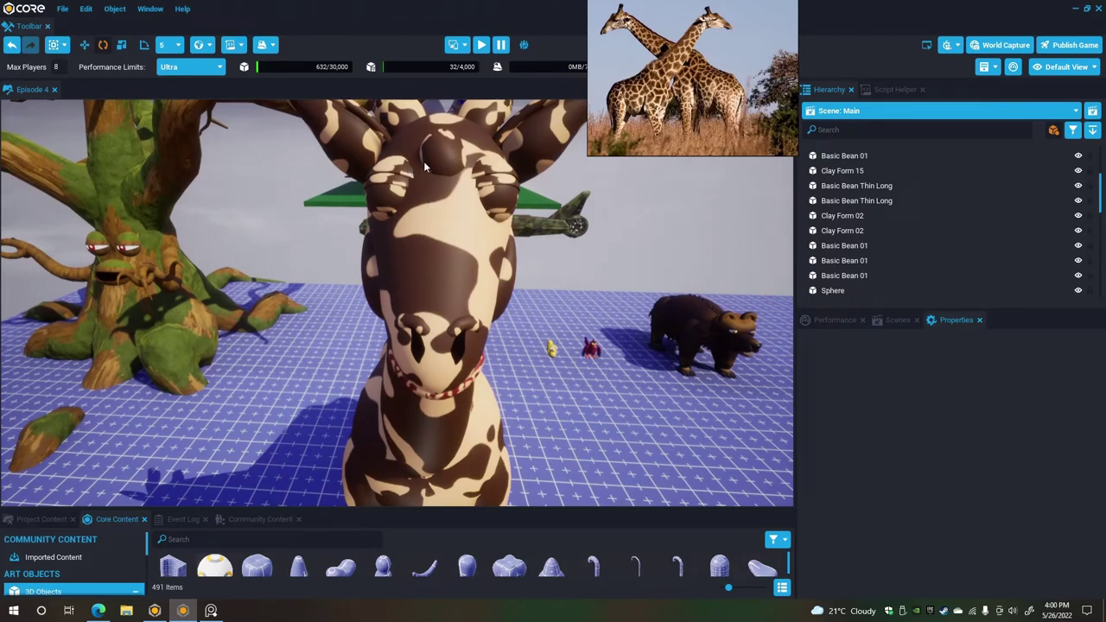
right_drag(447, 128, 249, 178)
alt+drag(250, 179, 430, 181)
right_drag(431, 186, 407, 248)
click(407, 248)
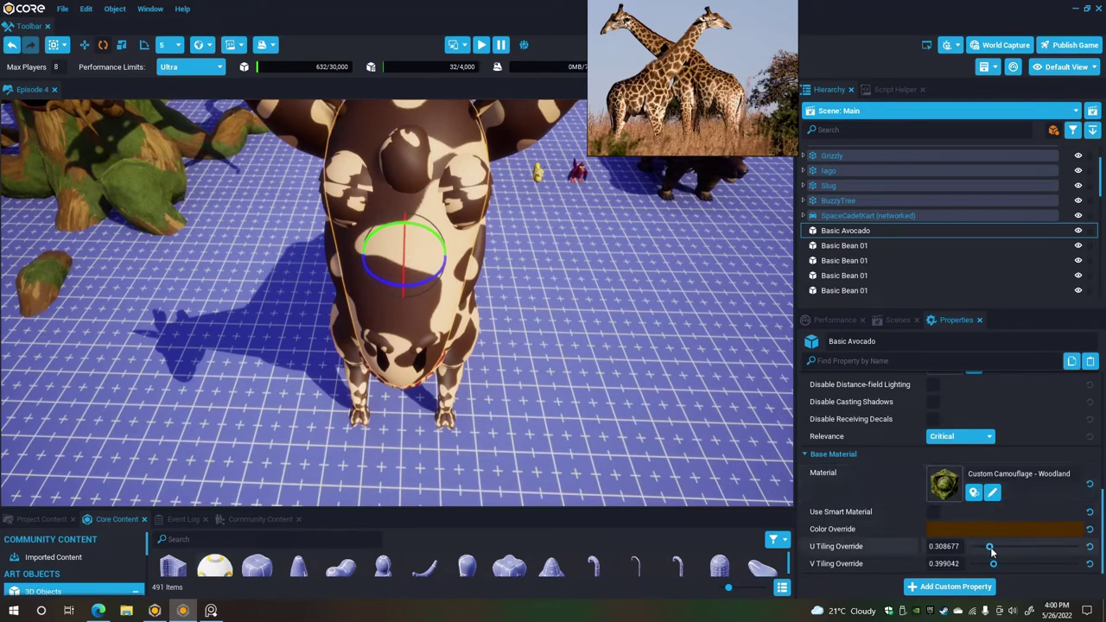
mouse_move(991, 551)
mouse_down()
mouse_move(981, 546)
mouse_move(990, 563)
mouse_move(977, 563)
mouse_move(990, 546)
mouse_move(976, 563)
mouse_move(988, 546)
mouse_up()
right_drag(633, 337, 626, 278)
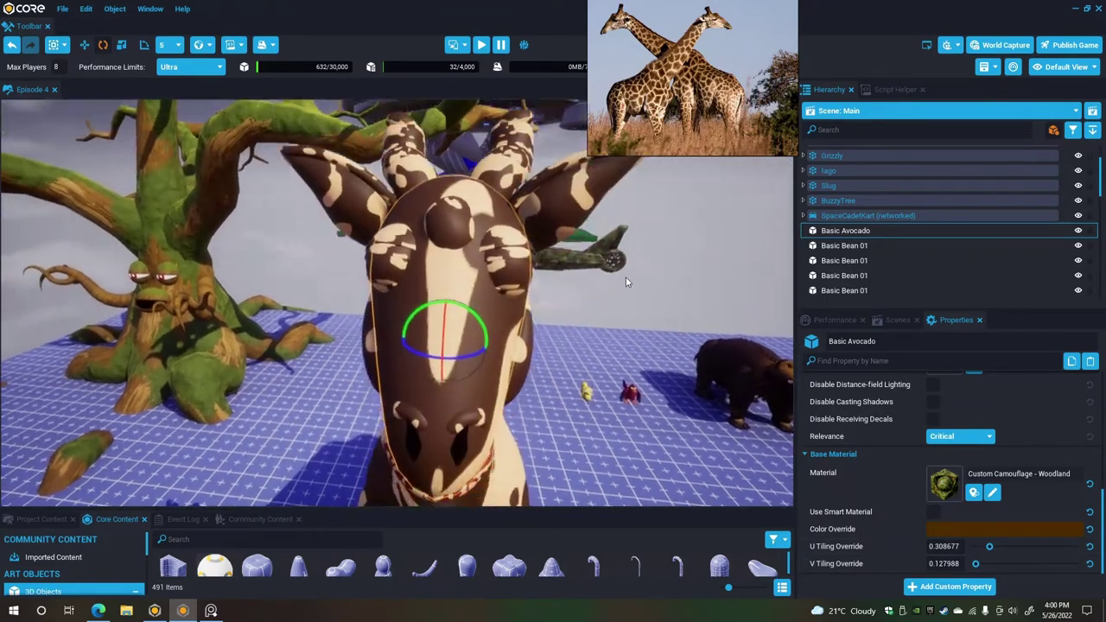
mouse_move(628, 282)
alt+mouse_down()
mouse_move(423, 279)
mouse_move(639, 278)
mouse_move(626, 292)
alt+mouse_up()
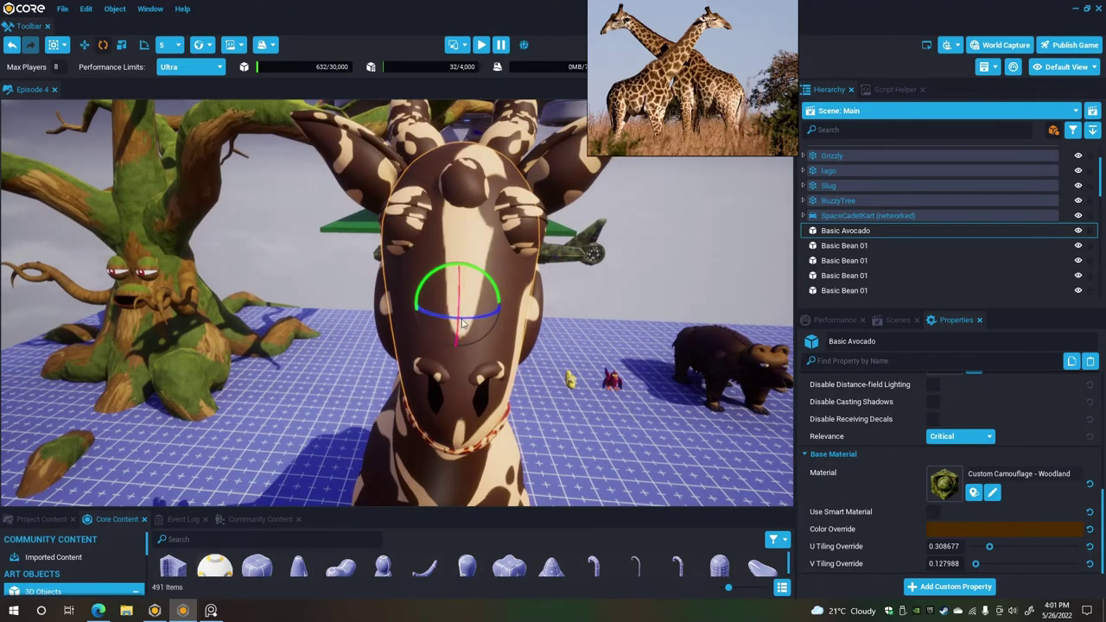
scroll(473, 210, down, 4)
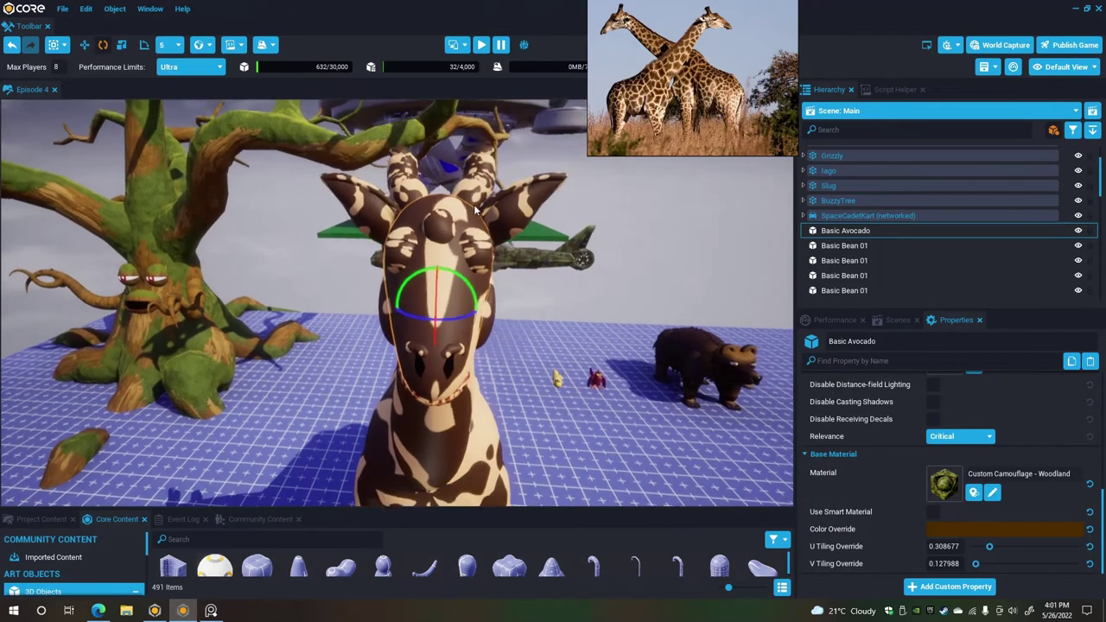
Set the tiling overrides of both Clay Form 13 cheeks to about 0.38 U and 0.74 V, and clear the selection.
mouse_move(473, 209)
alt+mouse_down()
mouse_move(481, 226)
mouse_move(554, 234)
mouse_move(717, 234)
alt+mouse_up()
mouse_move(496, 233)
alt+mouse_down()
mouse_move(643, 214)
mouse_move(646, 222)
alt+mouse_up()
click(398, 339)
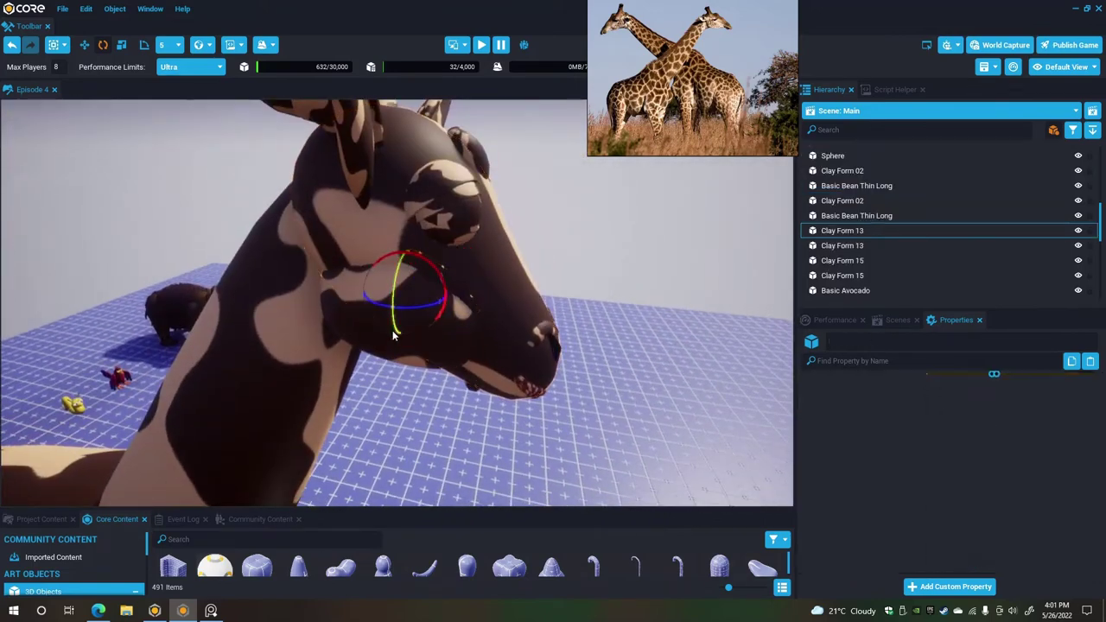
shift+click(866, 247)
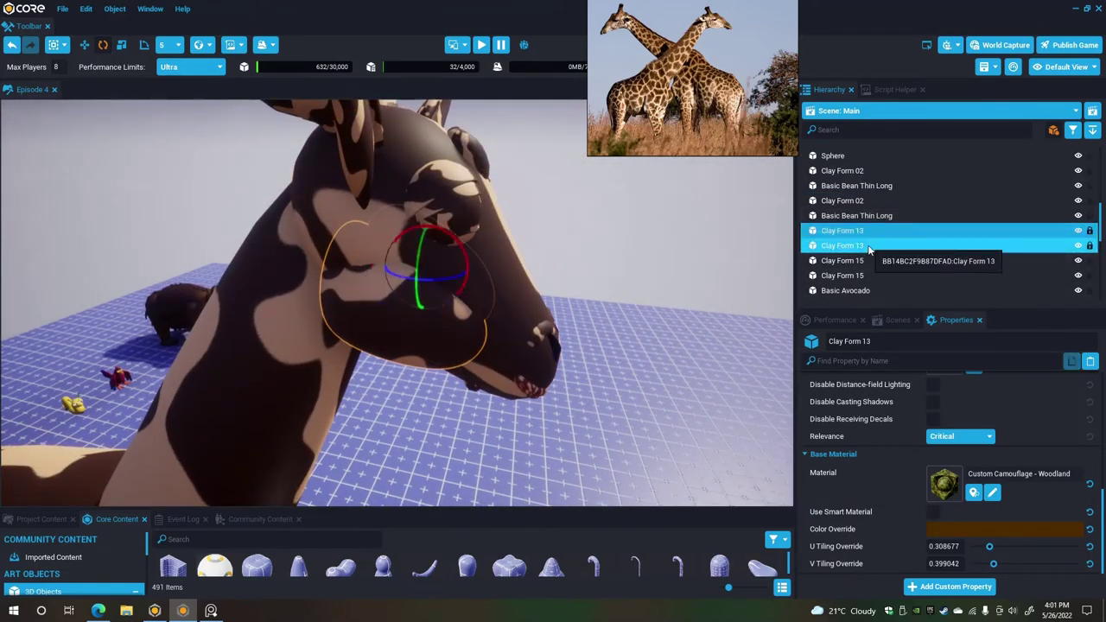
drag(989, 547, 1004, 564)
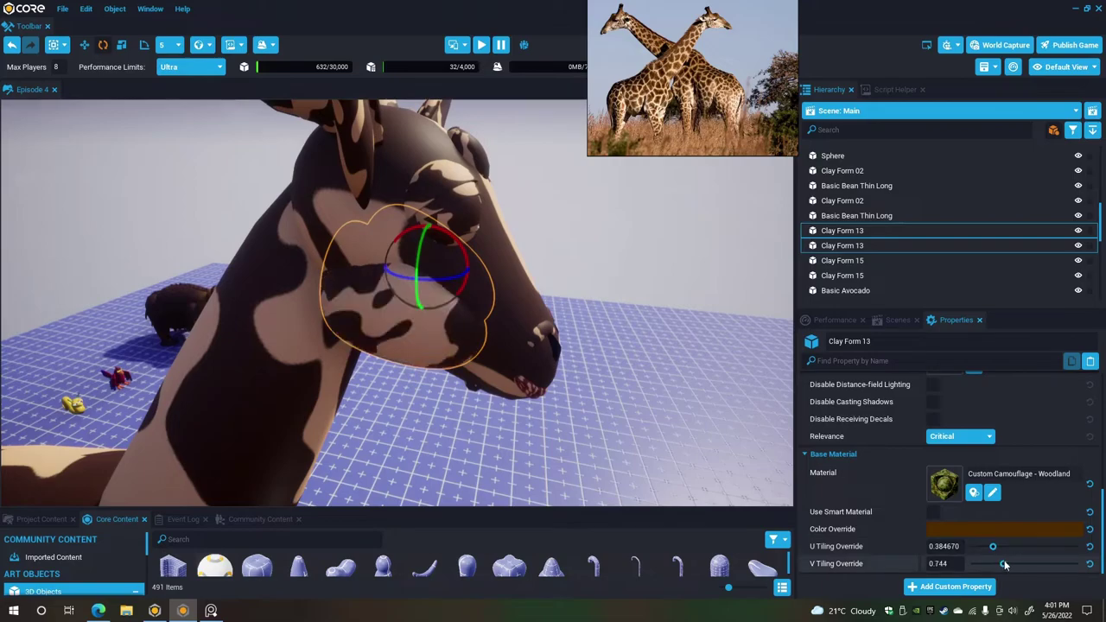
alt+drag(570, 385, 167, 394)
scroll(167, 393, up, 1)
right_drag(167, 393, 166, 393)
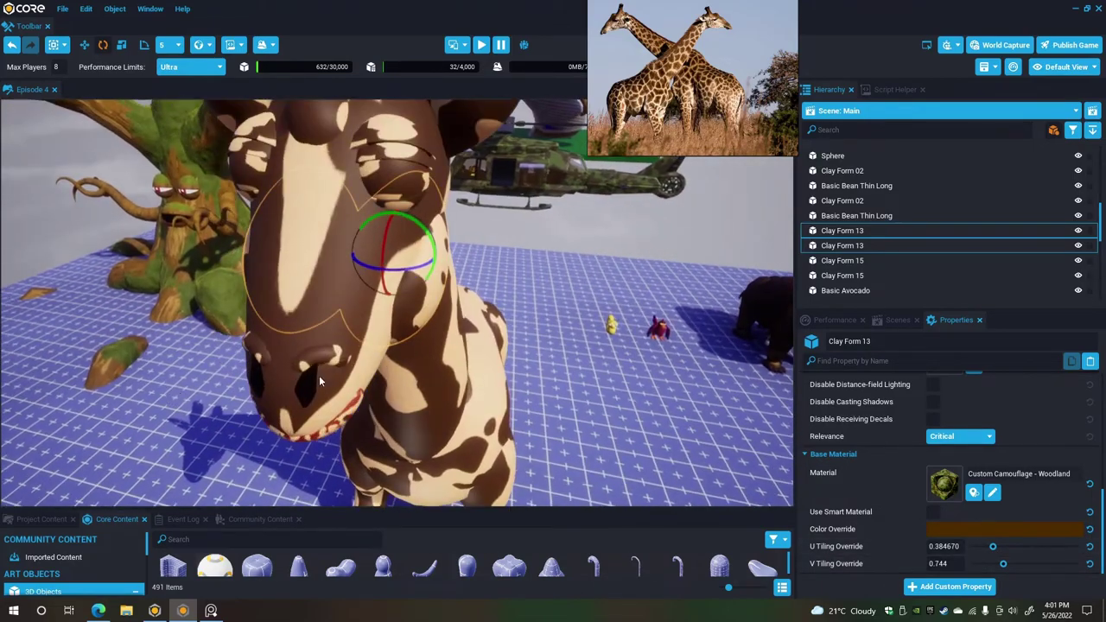
key(Escape)
Set the tiling overrides of the Clay Form 15 forehead bump to about 0.89 U and 0.43 V.
right_drag(397, 346, 403, 342)
alt+drag(403, 346, 563, 330)
scroll(564, 329, down, 2)
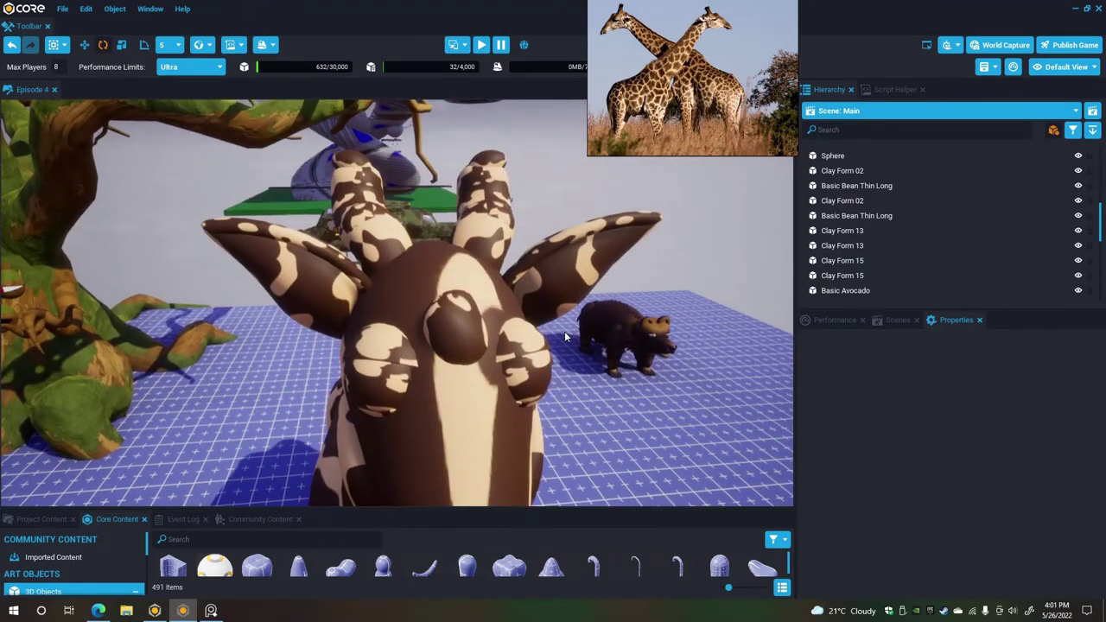
scroll(564, 331, up, 3)
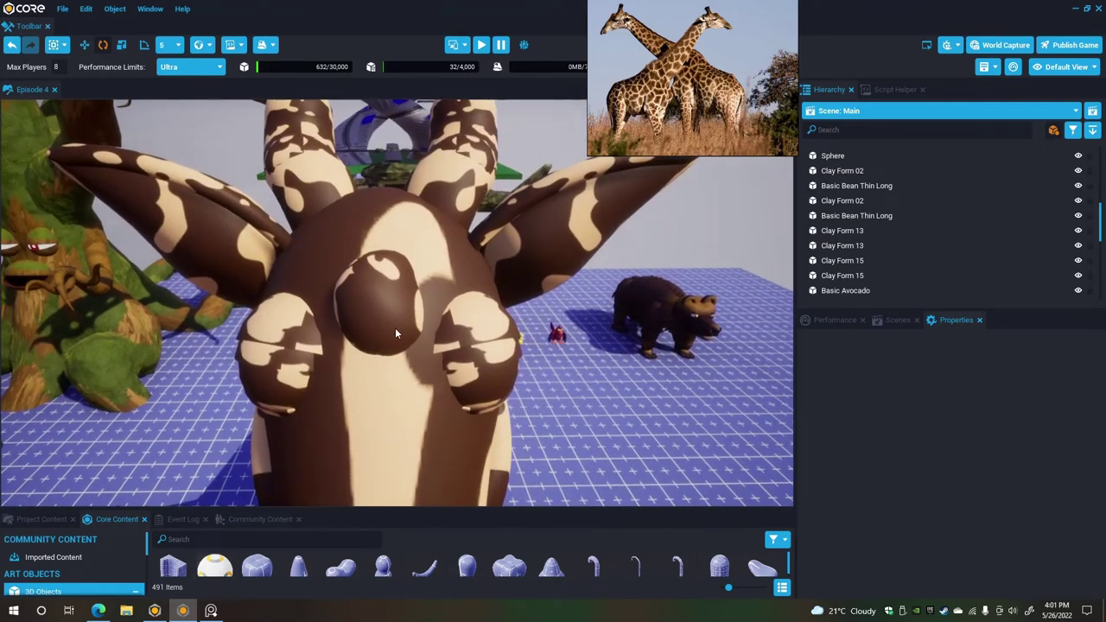
click(390, 318)
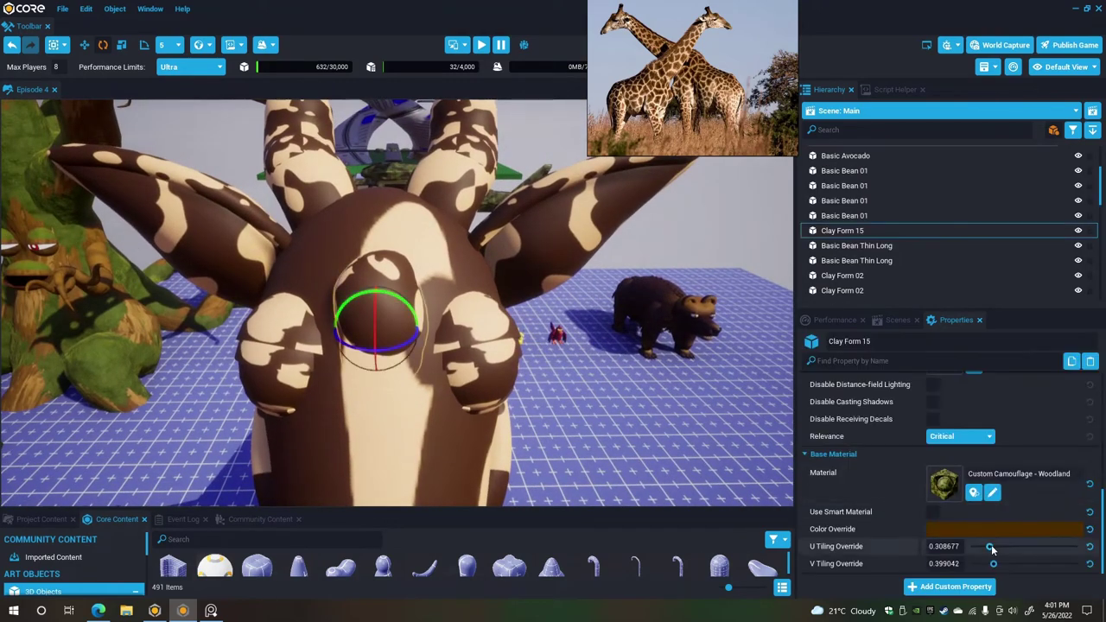
mouse_move(991, 549)
mouse_down()
mouse_move(1014, 568)
mouse_move(979, 566)
mouse_move(986, 547)
mouse_move(1007, 548)
mouse_move(979, 563)
mouse_move(1007, 563)
mouse_up()
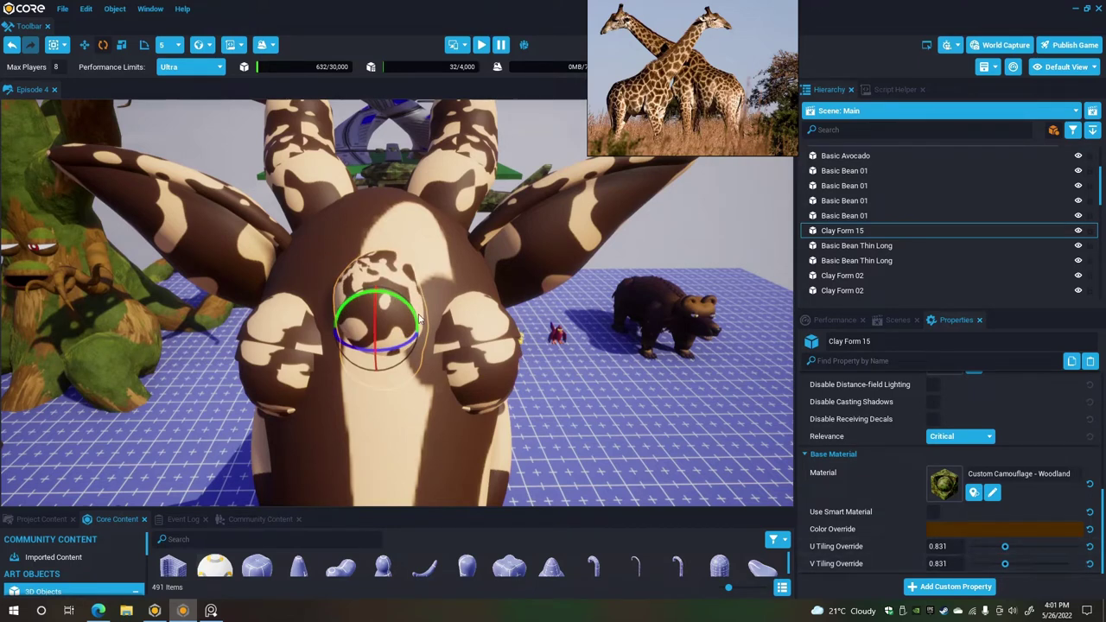
drag(1005, 546, 993, 564)
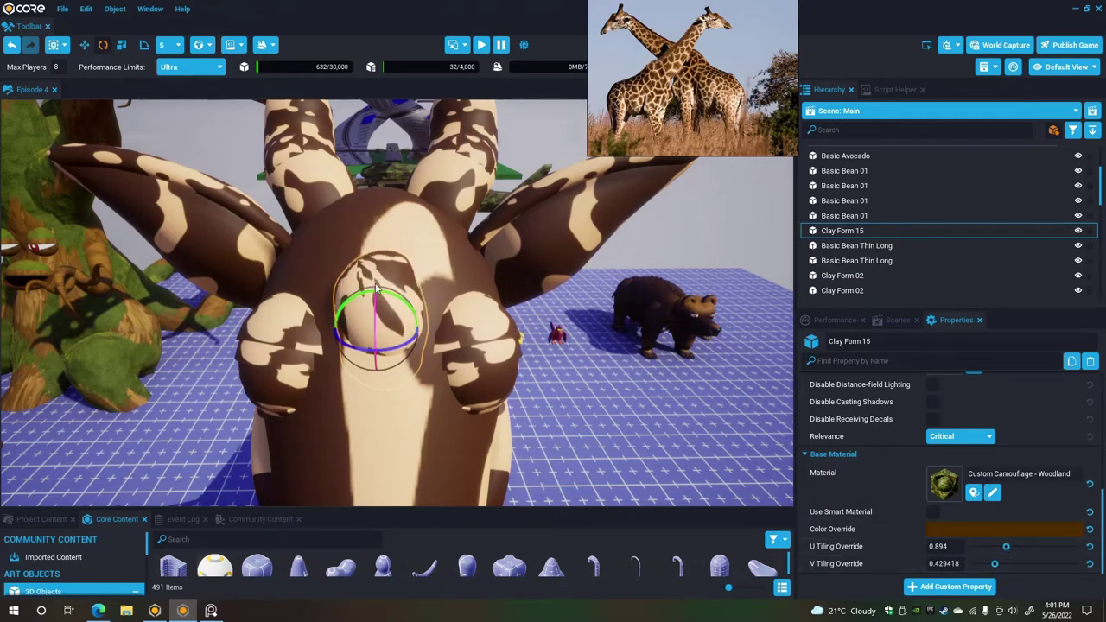
Rotate the forehead bump slightly to align its spot pattern with the light face stripe, and clear the selection.
drag(401, 344, 385, 346)
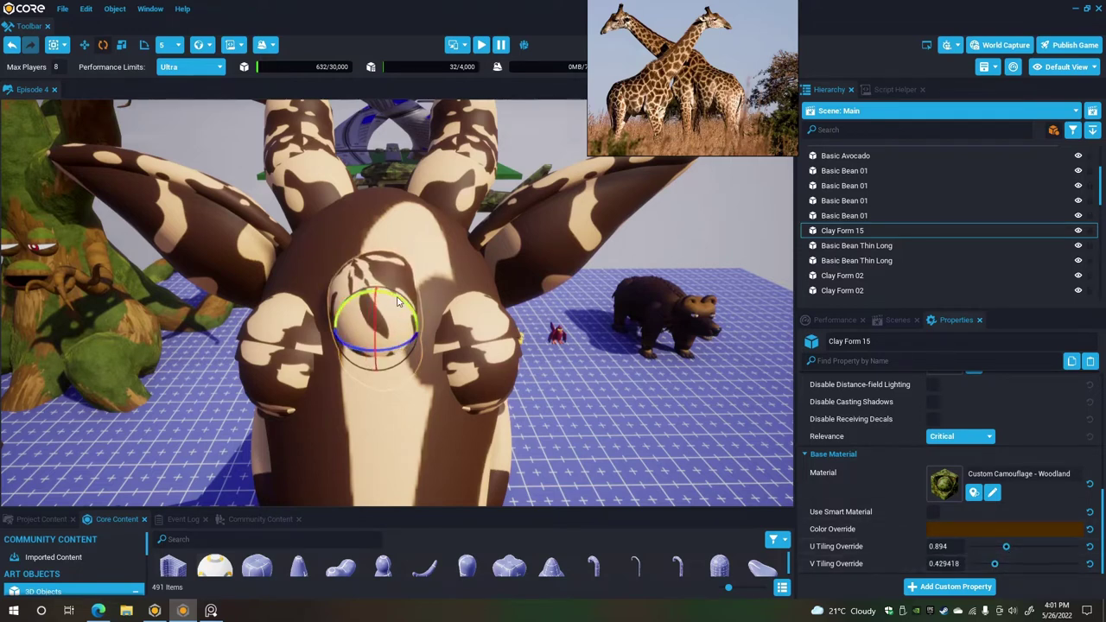
drag(398, 297, 378, 309)
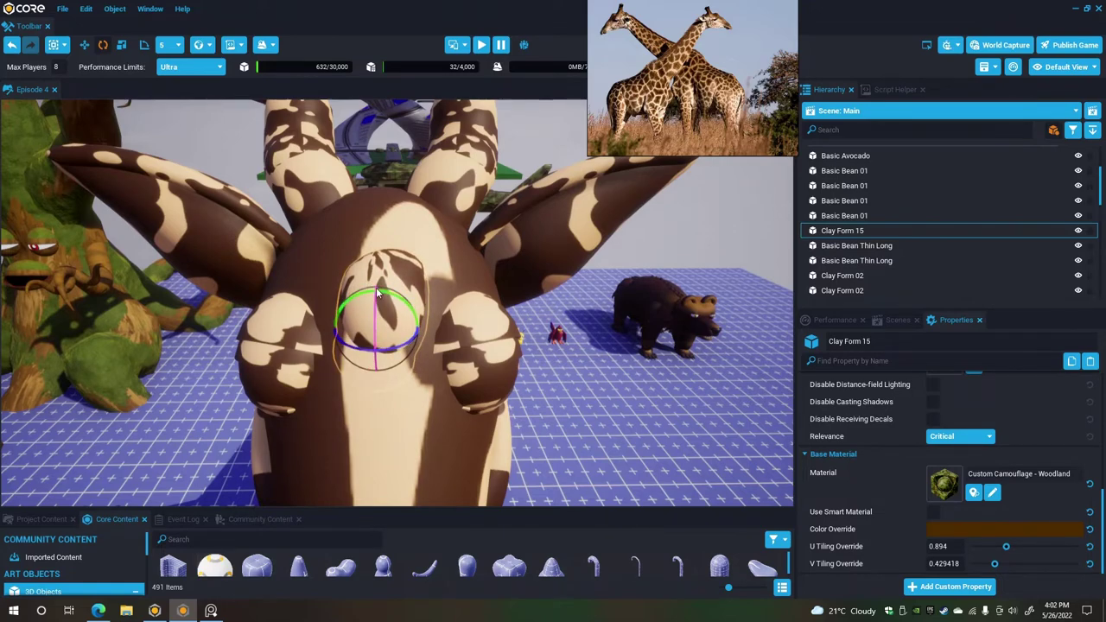
scroll(376, 308, down, 5)
key(Escape)
right_drag(382, 309, 376, 243)
alt+drag(377, 243, 368, 273)
scroll(371, 291, down, 3)
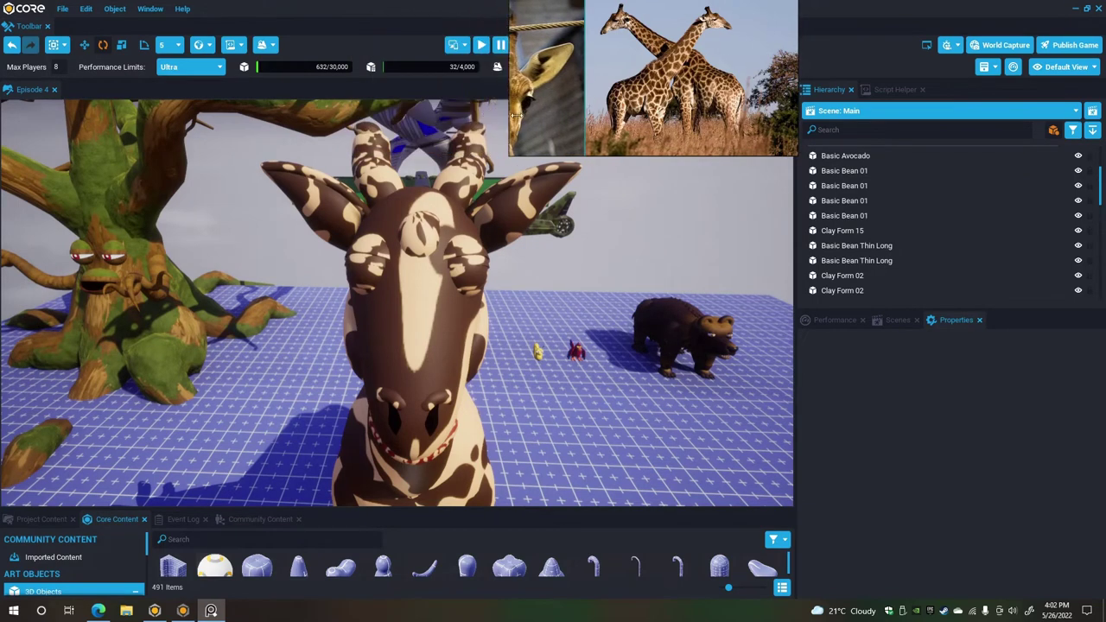
Set the tiling overrides of both Clay Form 02 ears to about 1.04 U and 1.44 V for smaller spots.
scroll(392, 193, up, 2)
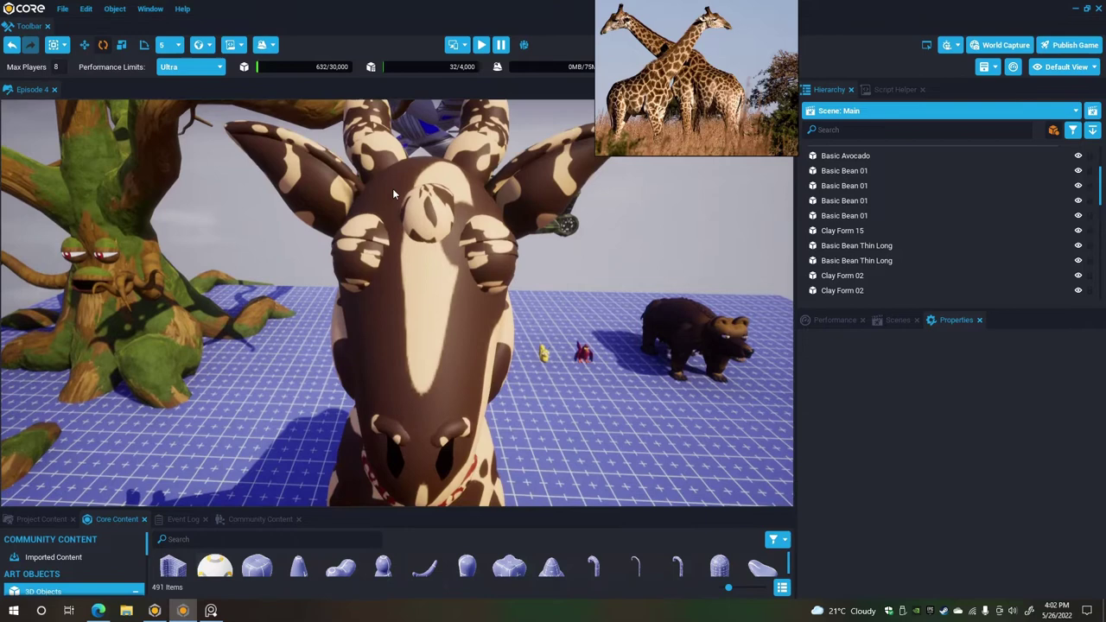
click(328, 192)
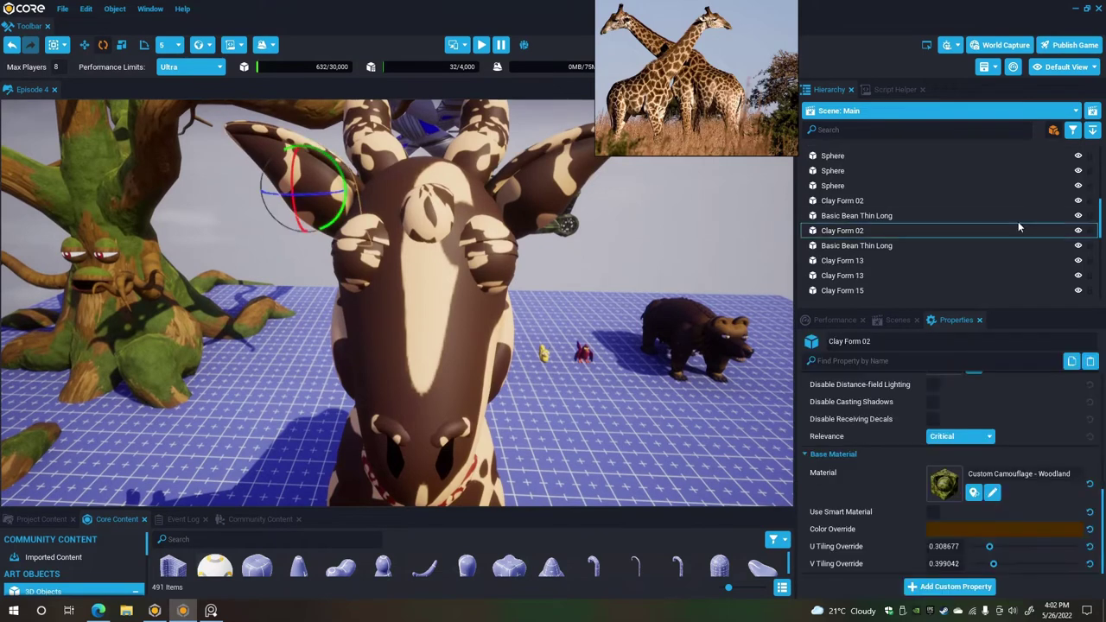
click(873, 217)
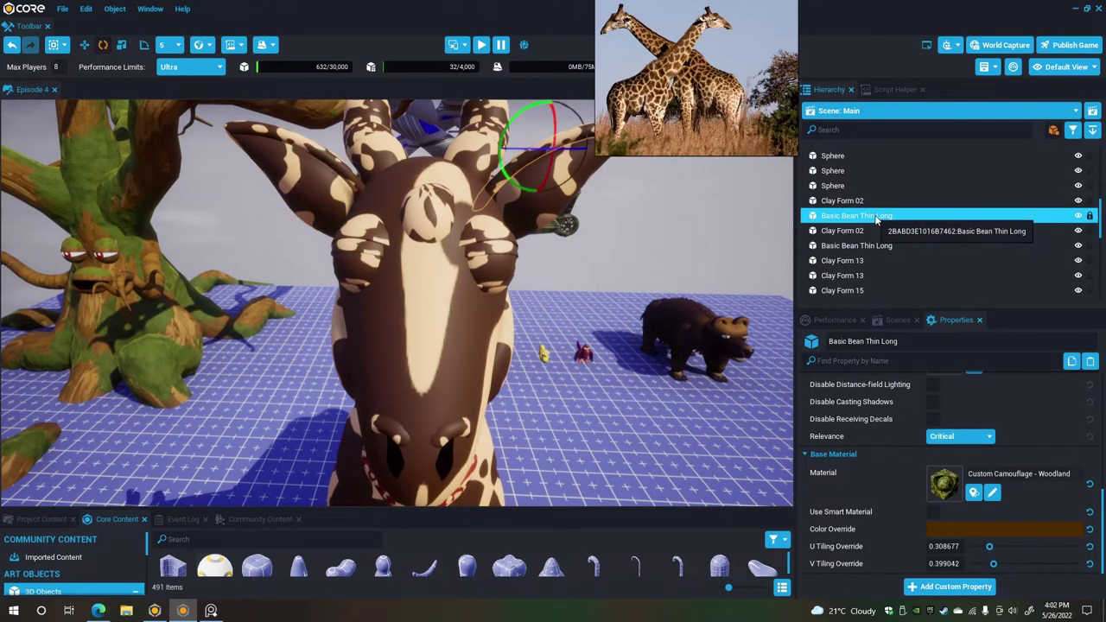
drag(876, 219, 882, 237)
click(867, 217)
shift+click(864, 206)
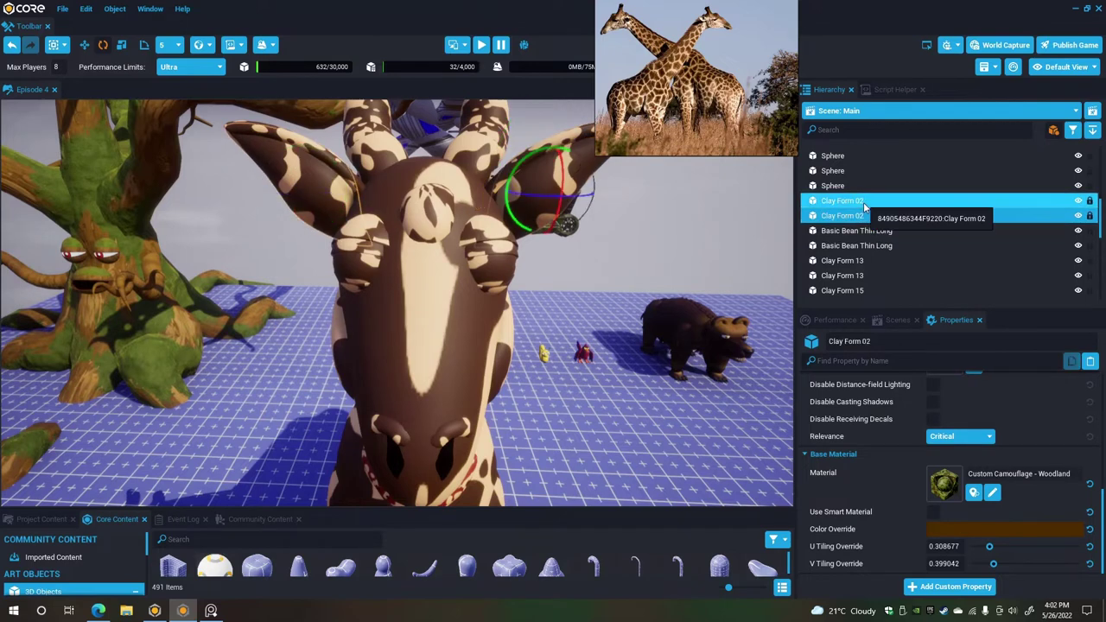
drag(989, 547, 1020, 566)
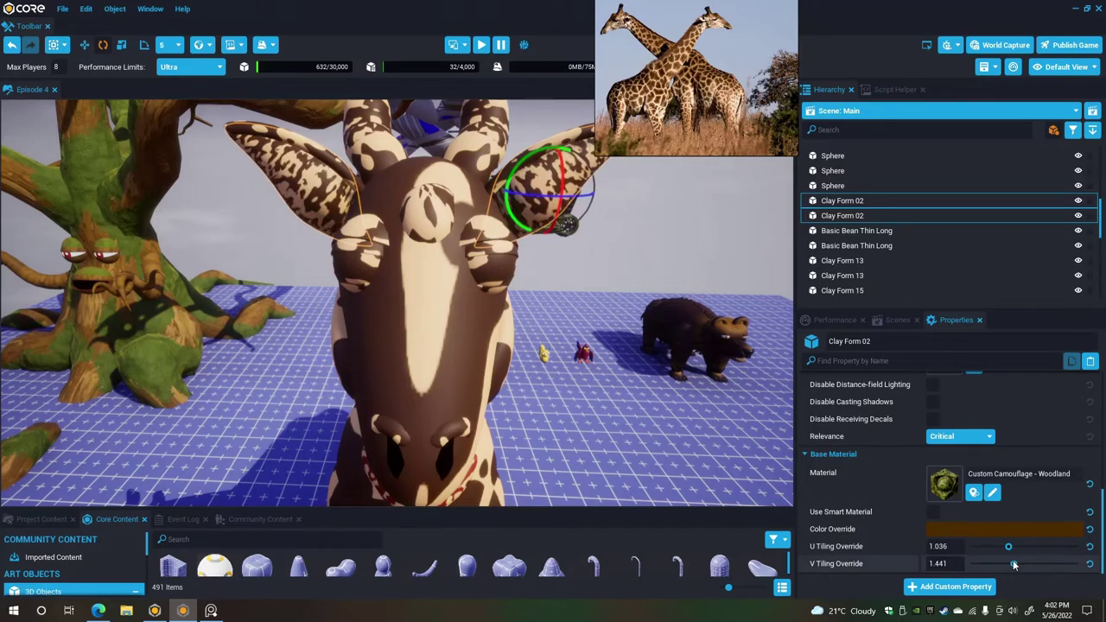
Set the tiling overrides of both Basic Bean Thin Long ear rims to about 0.67 U and 2.5 V, and clear the selection.
alt+drag(648, 367, 603, 347)
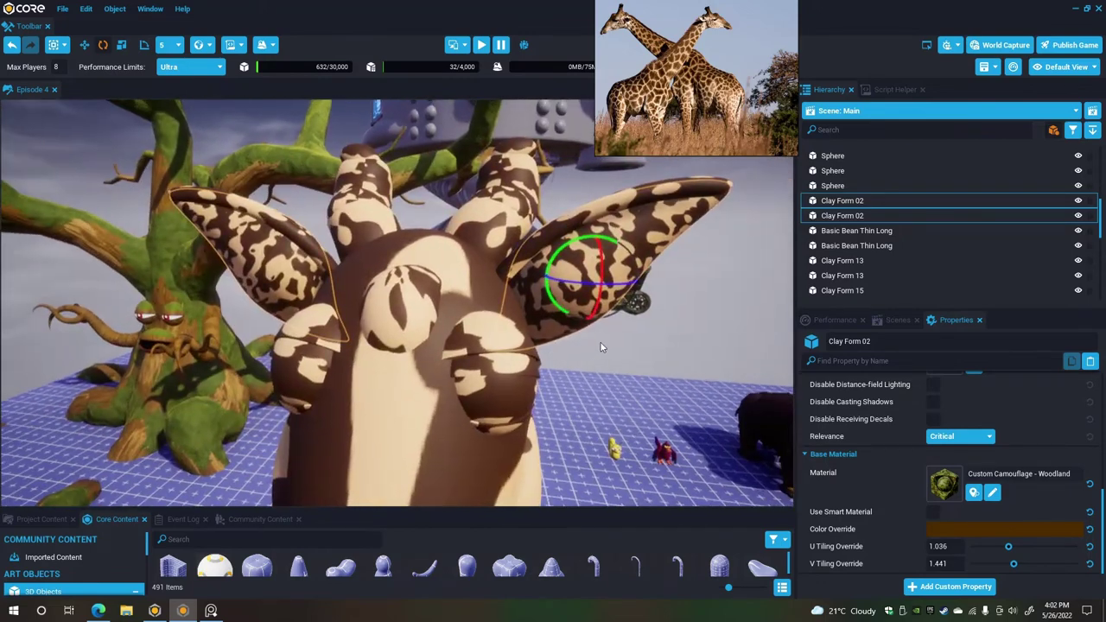
click(864, 231)
shift+click(855, 246)
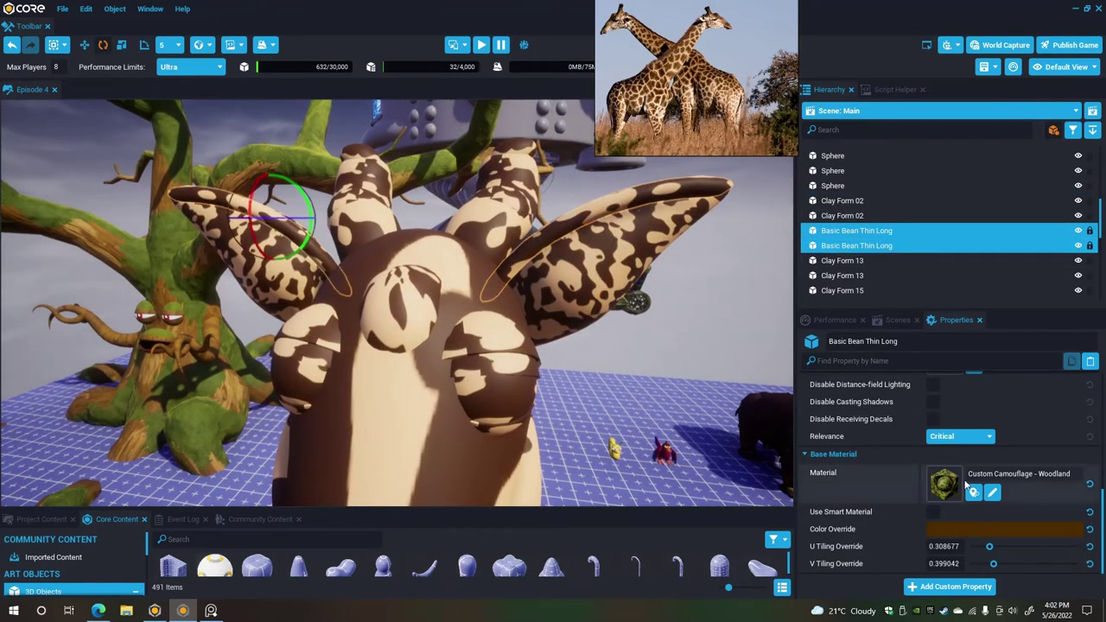
mouse_move(989, 546)
mouse_down()
mouse_move(1022, 564)
mouse_move(1001, 547)
mouse_up()
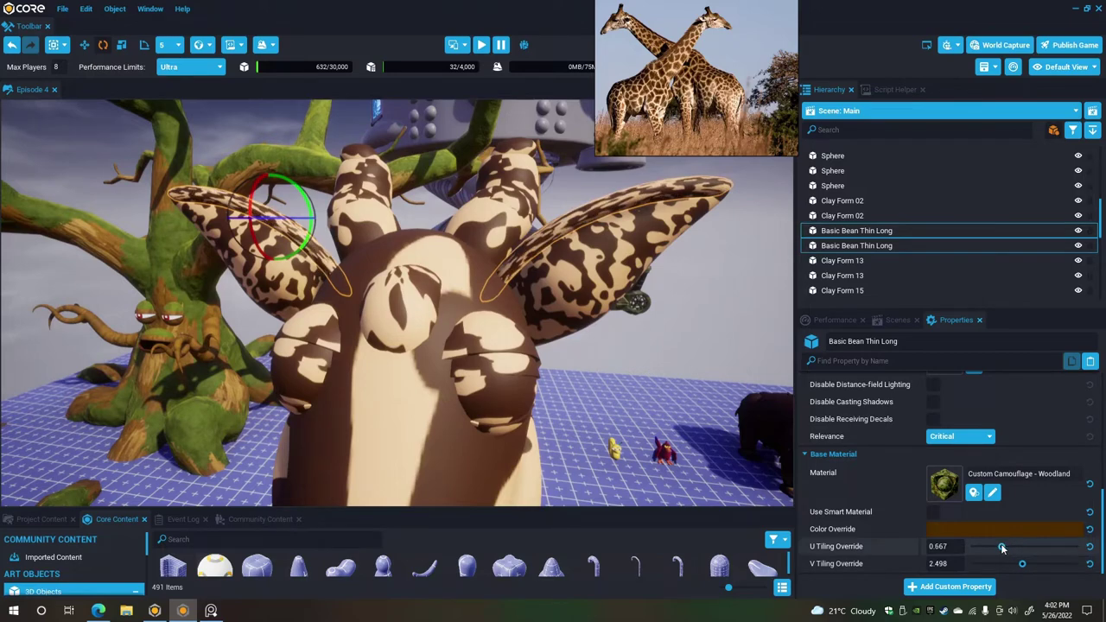
key(s)
right_drag(581, 371, 483, 341)
click(572, 369)
Check the reference photo of the giraffe's face, and give the first eyeball sphere the Emissive Glow Opaque material in black.
key(s)
scroll(476, 320, up, 6)
key(d)
key(d)
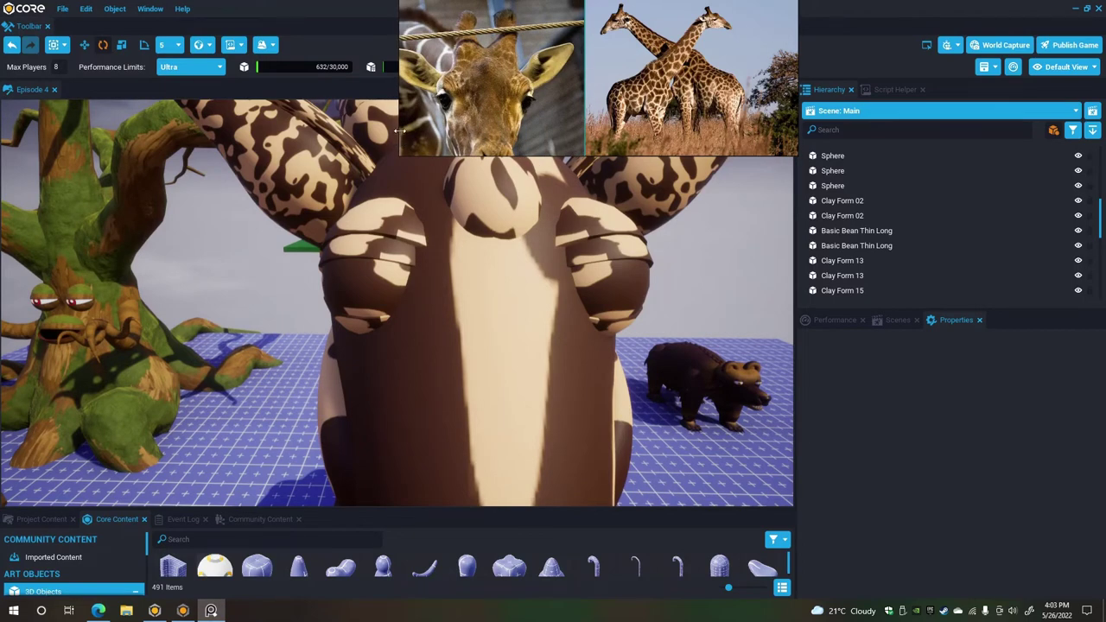
drag(400, 129, 594, 149)
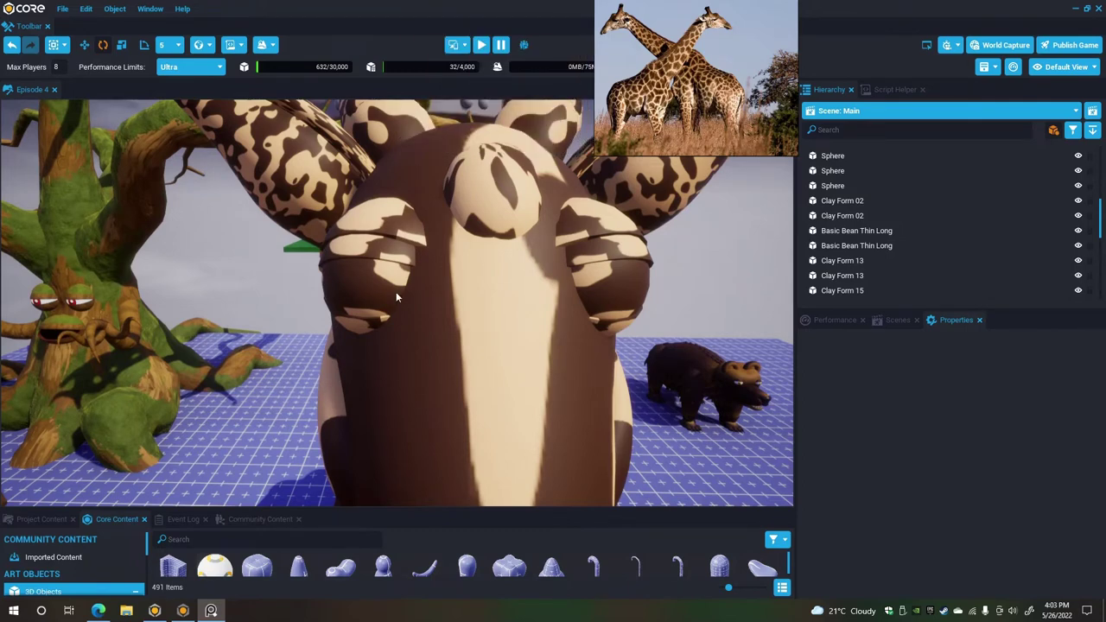
click(346, 288)
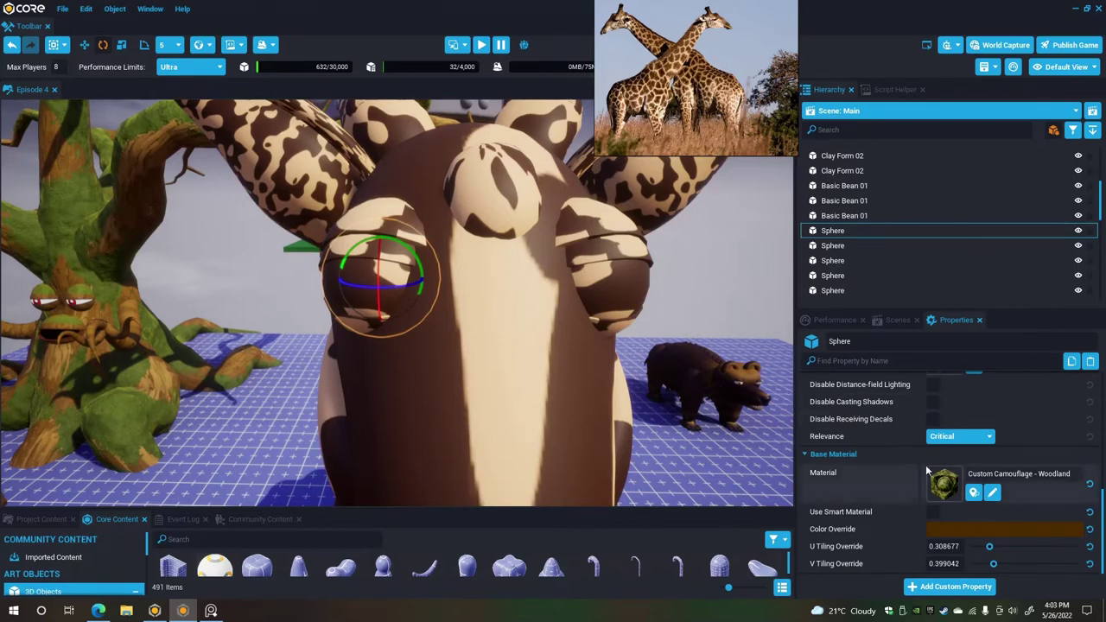
click(951, 489)
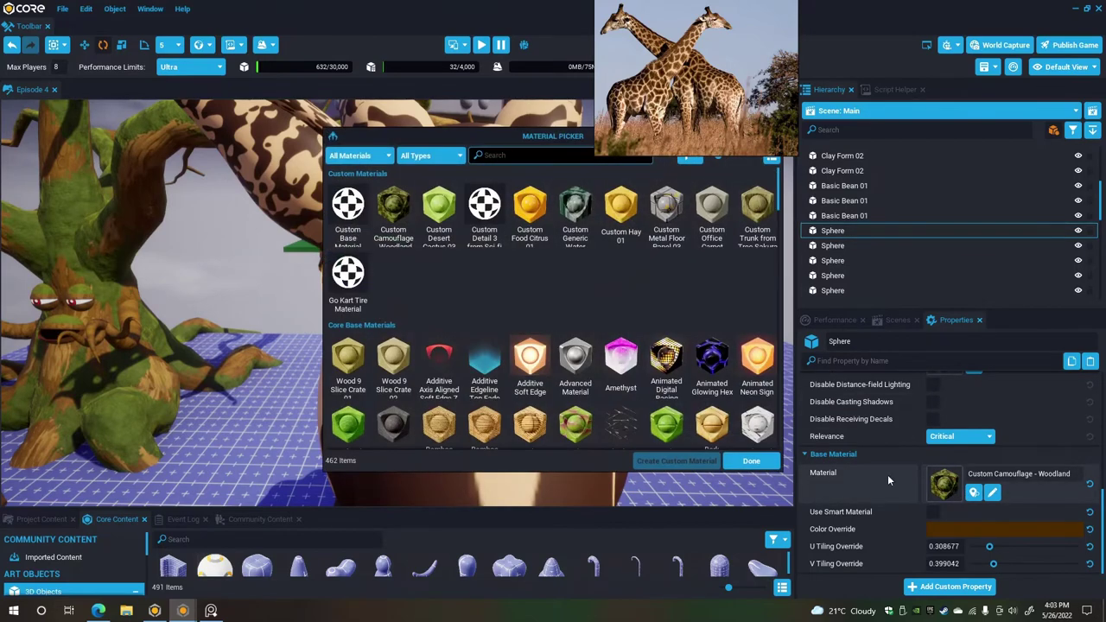
text(emi)
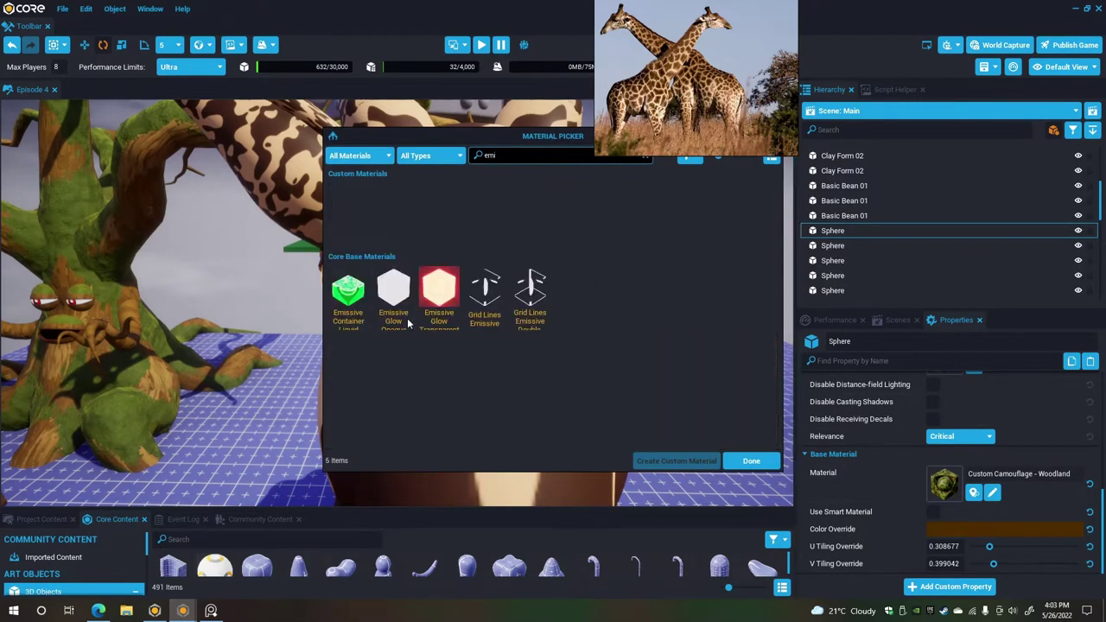
click(393, 294)
click(754, 459)
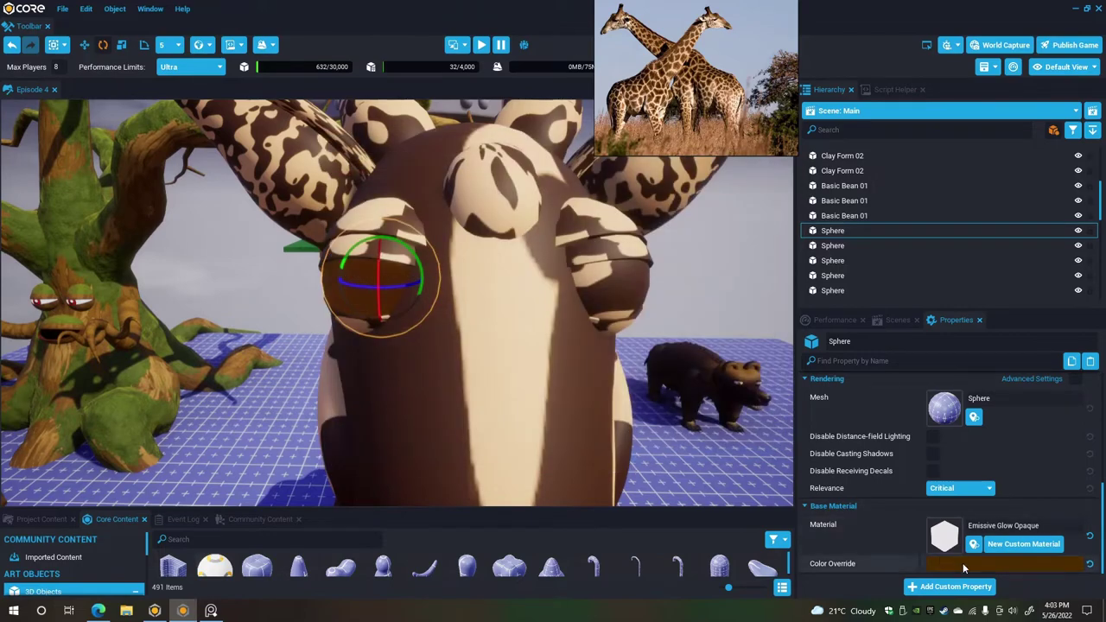
click(963, 562)
click(887, 571)
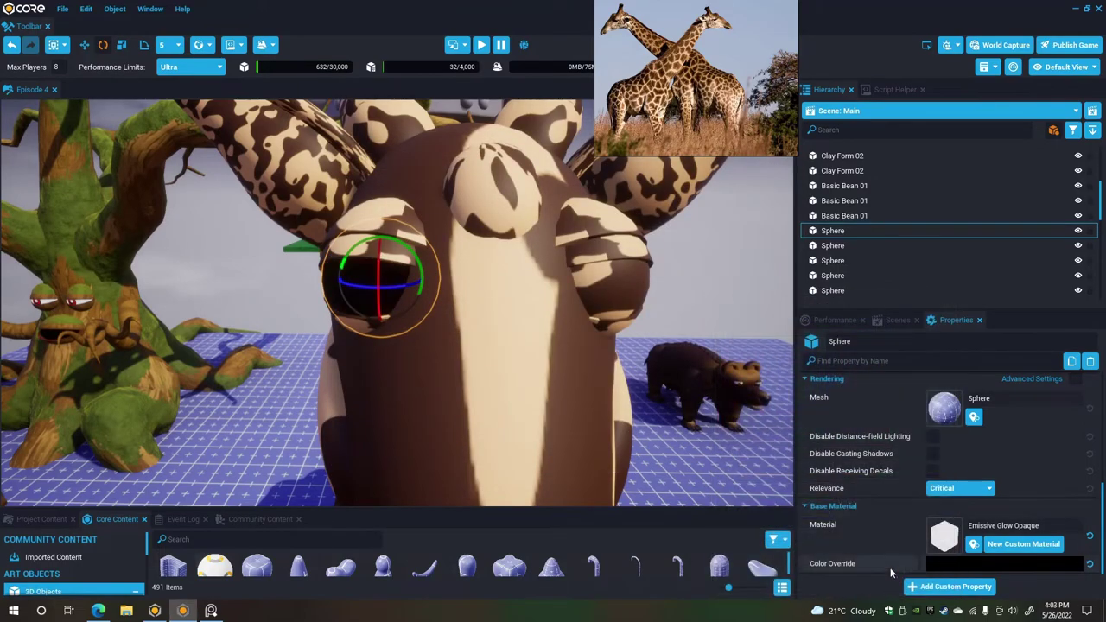
Apply the Emissive Glow Opaque material in black to the other eyeball sphere, and clear the selection.
click(609, 290)
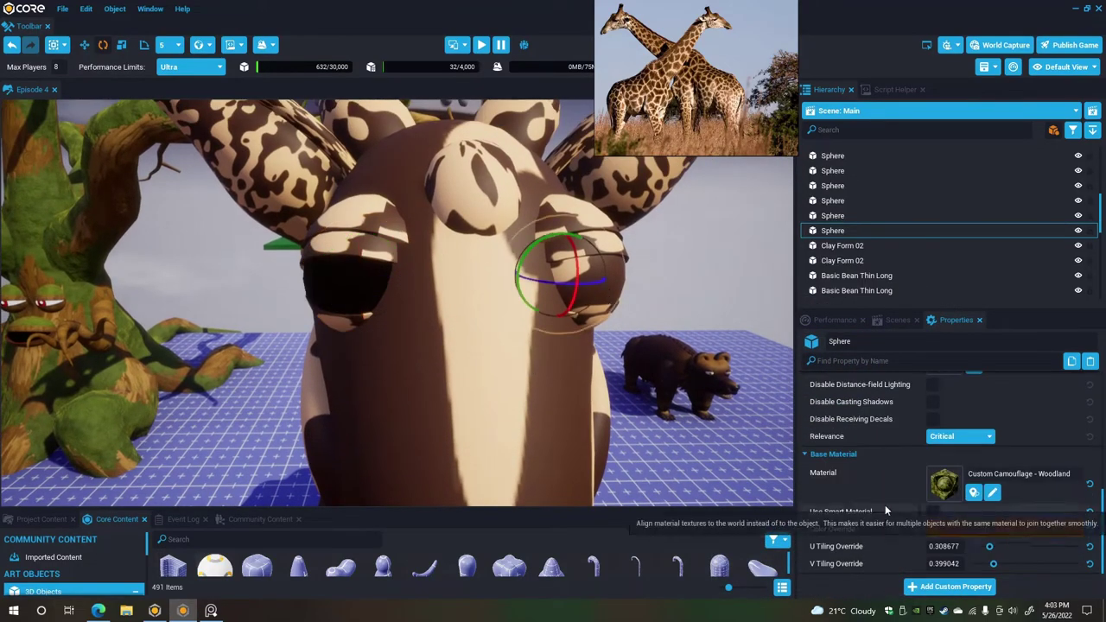
click(943, 484)
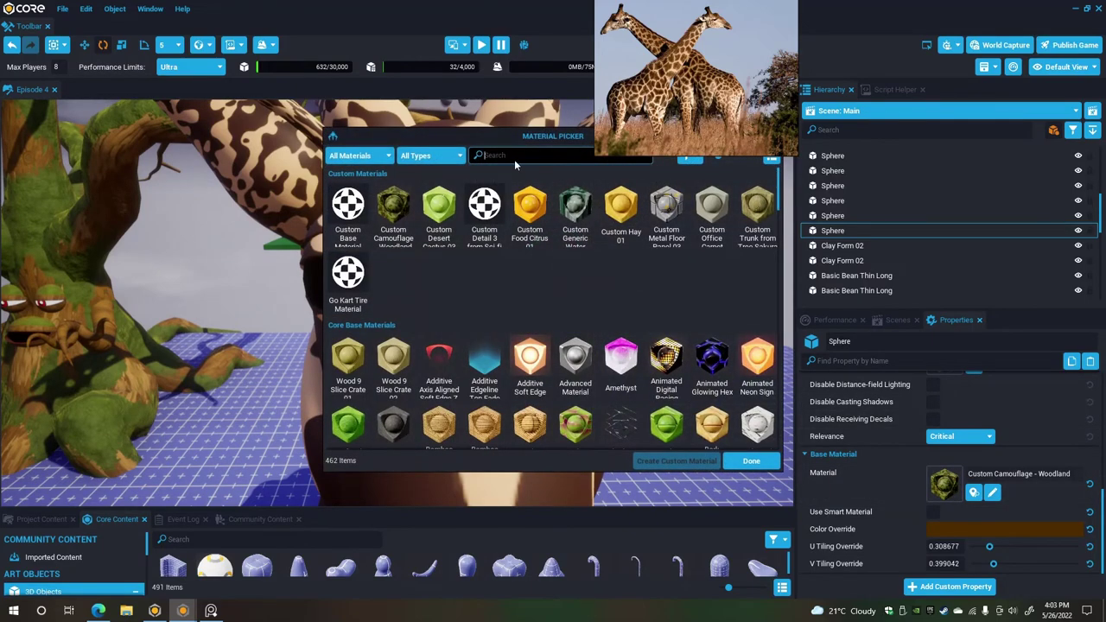
text(emi)
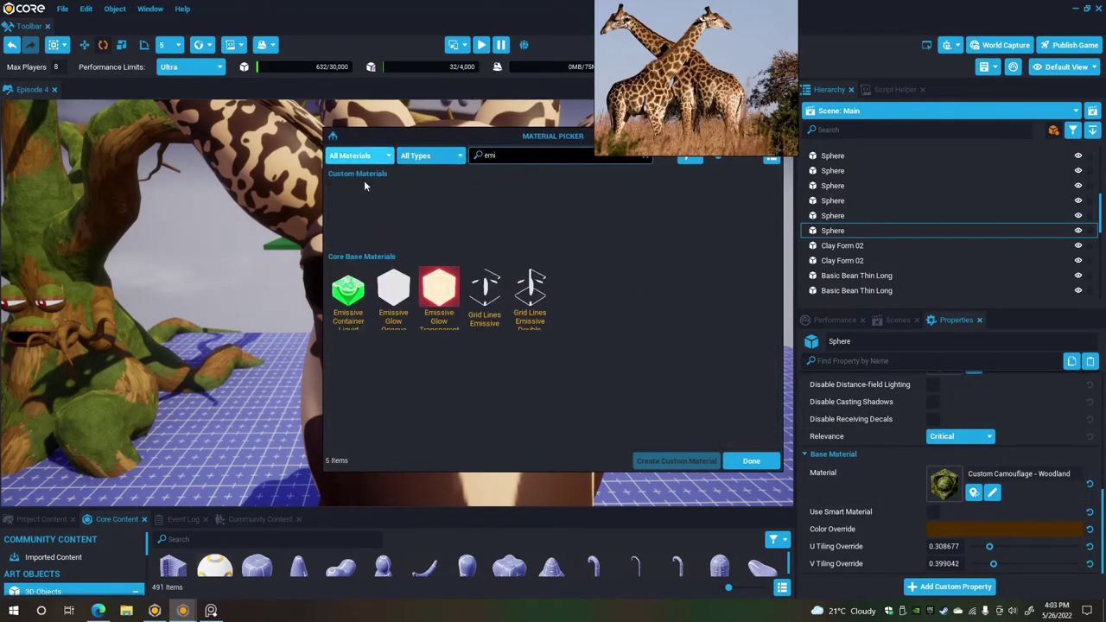
click(394, 292)
click(751, 460)
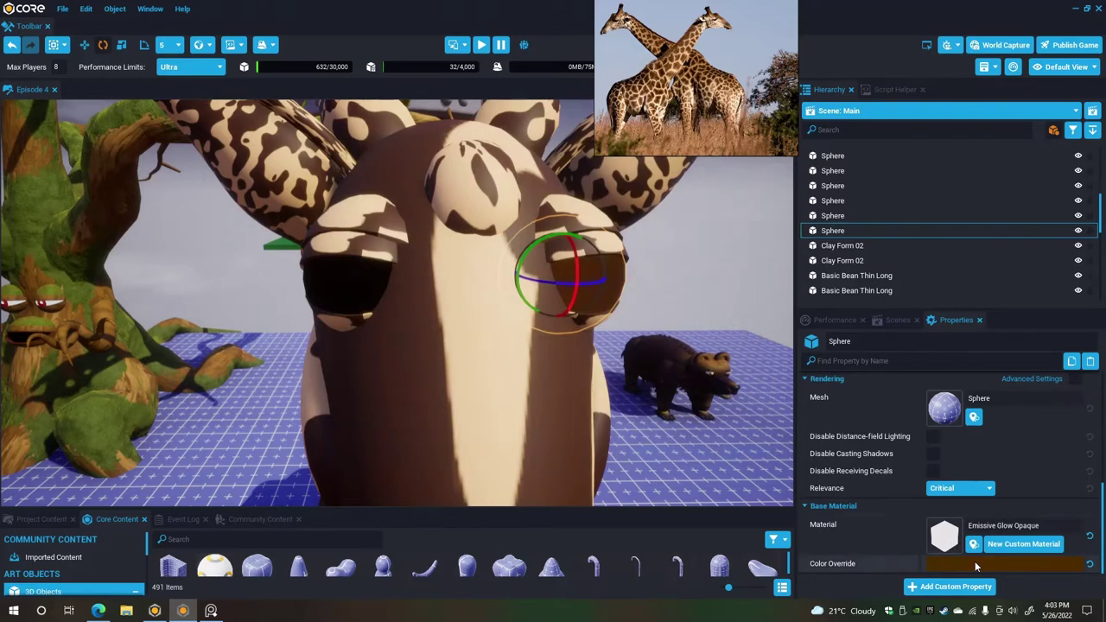
click(975, 561)
drag(817, 444, 838, 448)
click(899, 571)
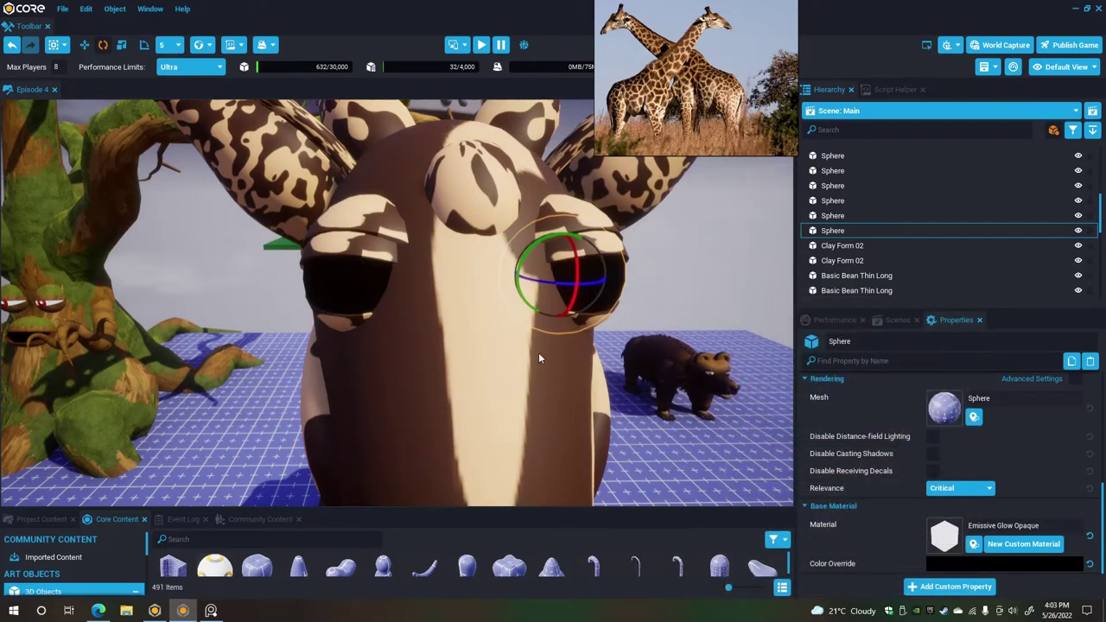
key(Escape)
Examine the giraffe's face, eyes and ears from the front, both at a distance and close up.
right_drag(538, 352, 241, 355)
key(s)
key(d)
alt+drag(242, 360, 489, 346)
right_drag(516, 338, 517, 337)
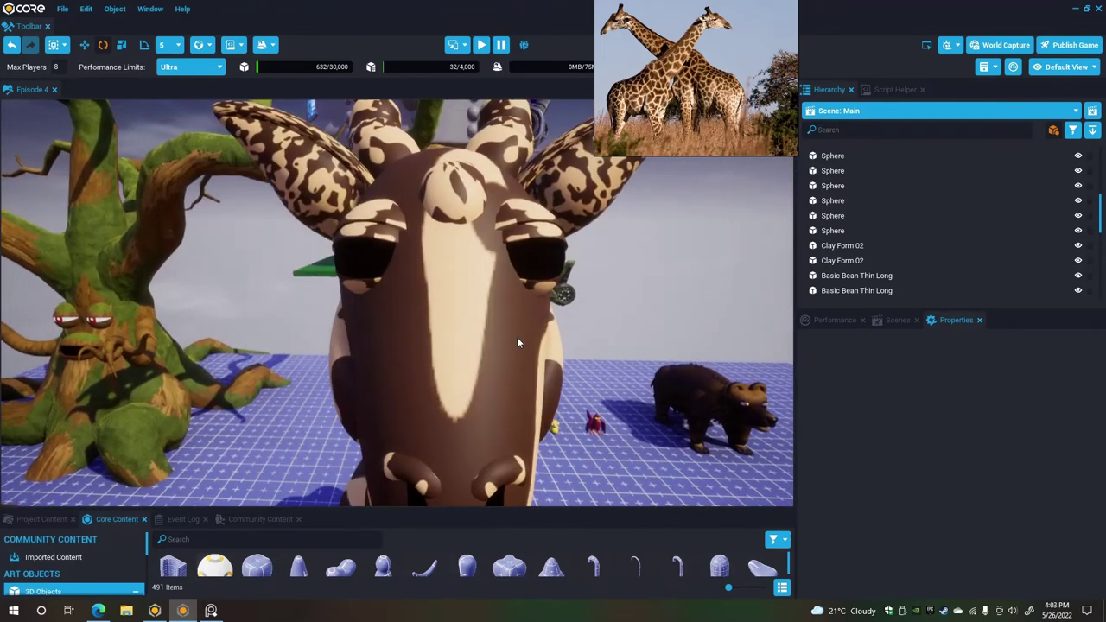
scroll(517, 338, down, 5)
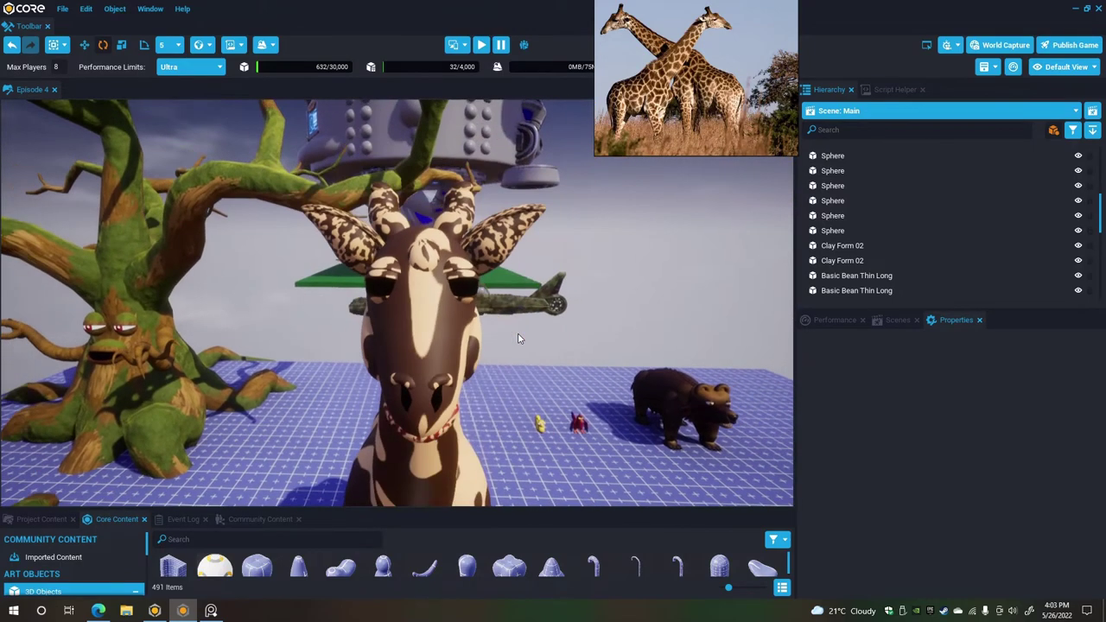
right_drag(518, 338, 463, 338)
alt+drag(464, 338, 508, 337)
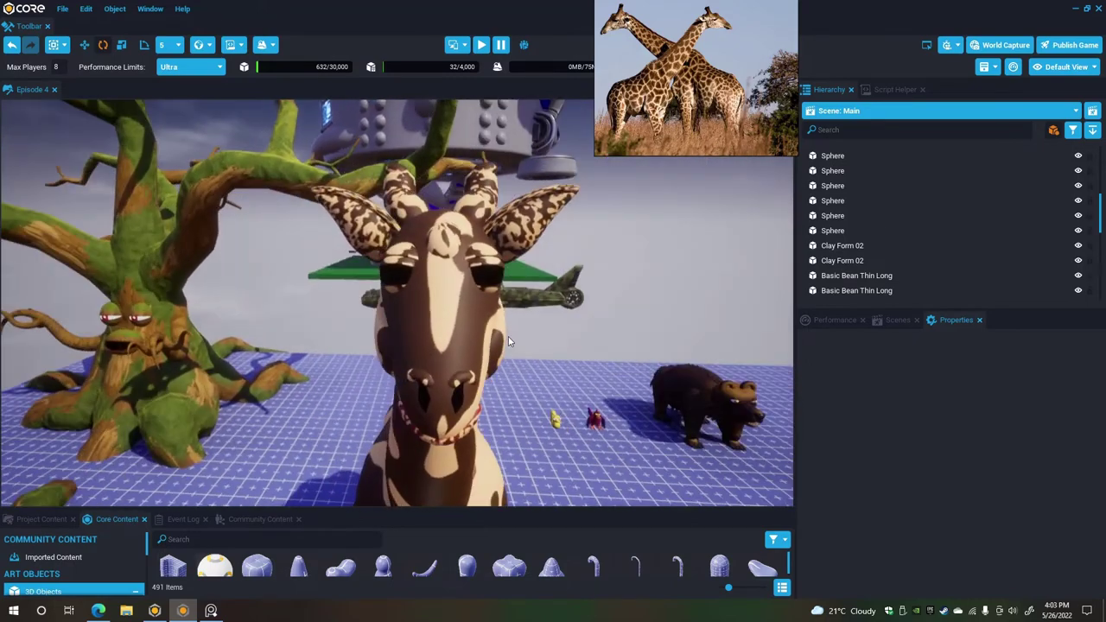
scroll(509, 342, up, 4)
key(w)
right_drag(509, 347, 513, 353)
key(d)
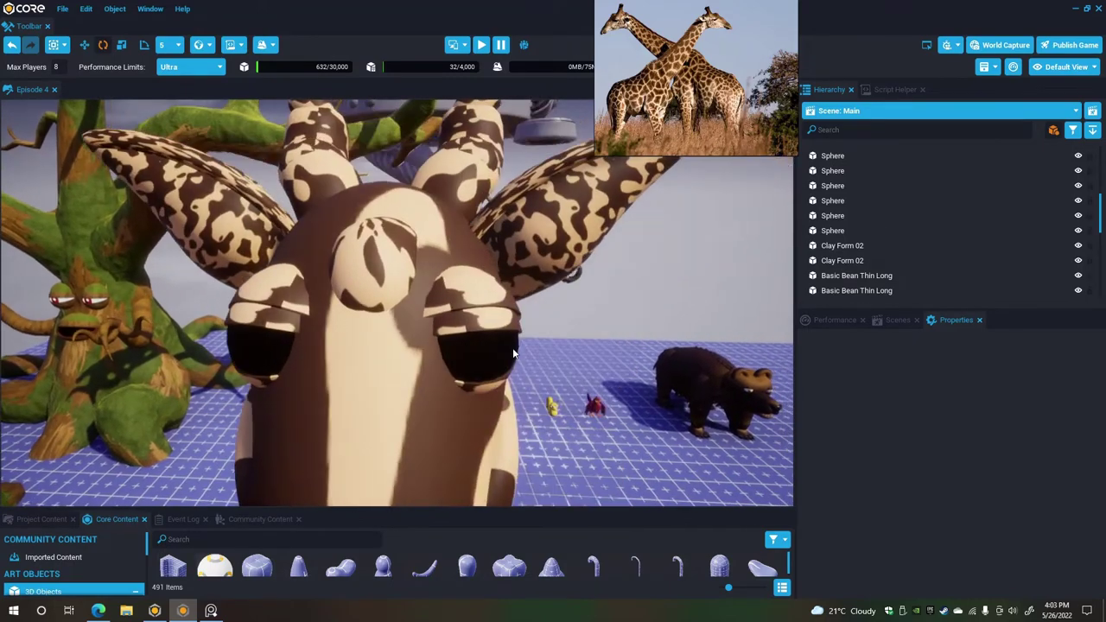
Group all the head parts in the hierarchy, from the first Basic Avocado through the last Clay Form 15, into a new group.
click(246, 351)
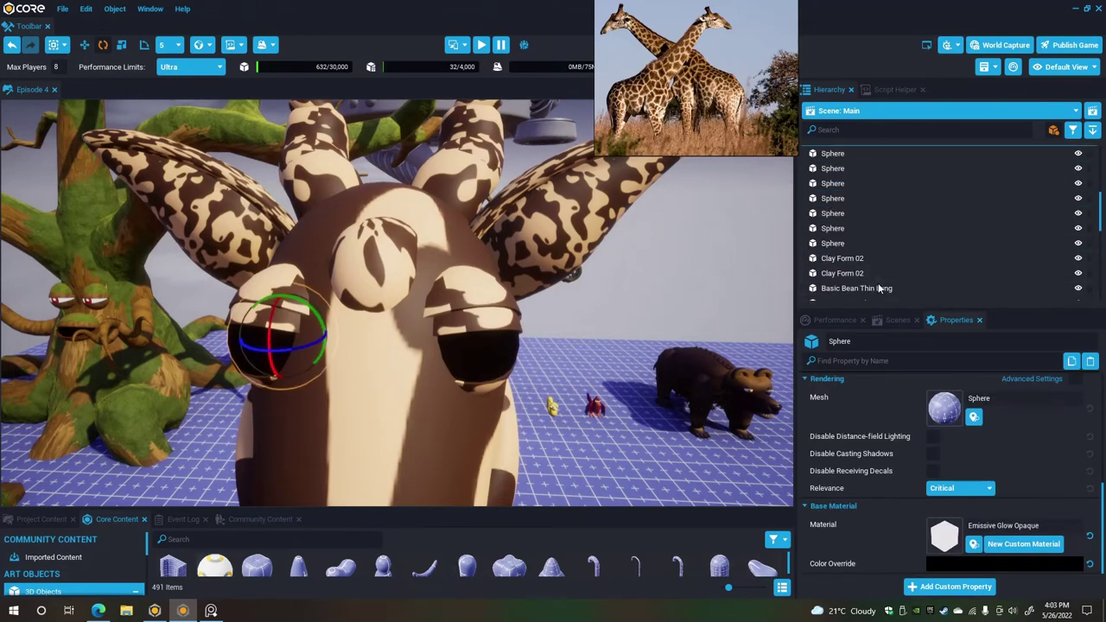
scroll(878, 282, up, 5)
scroll(638, 234, down, 5)
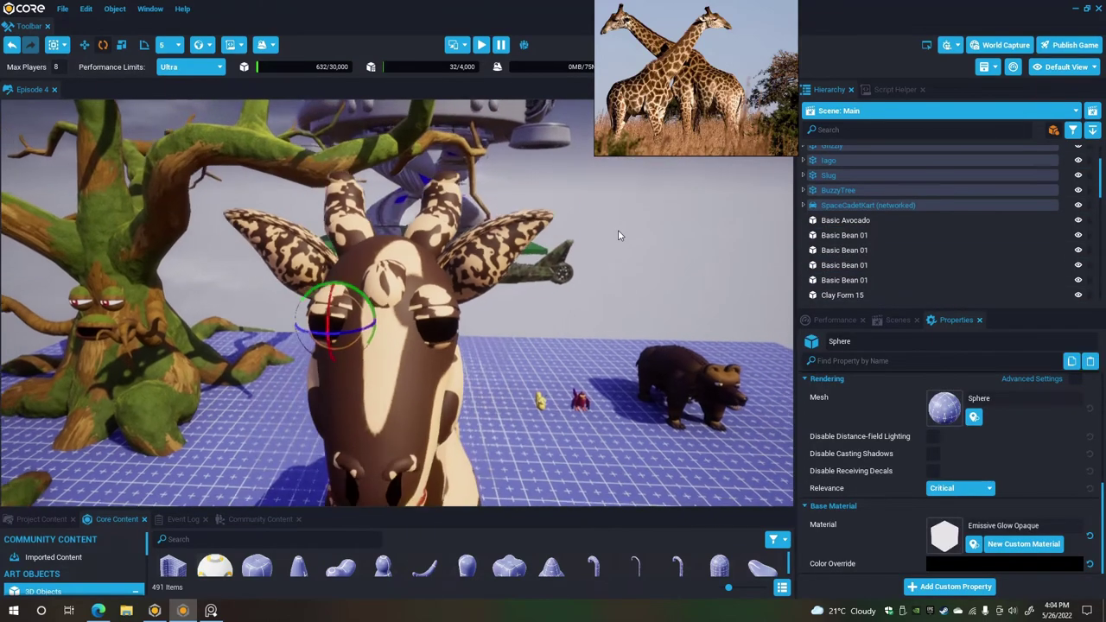
click(850, 222)
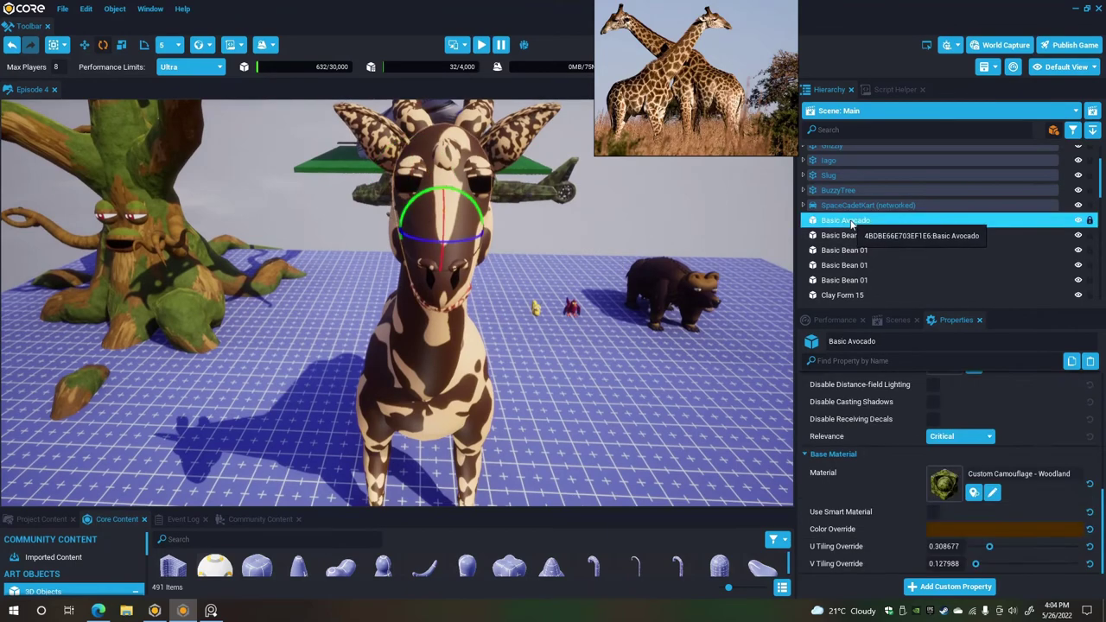
key(shift+Down)
key(shift+Down)
key(shift+Down)
key(shift+Down)
key(shift+Down)
key(shift+Down)
key(shift+Down)
key(shift+Down)
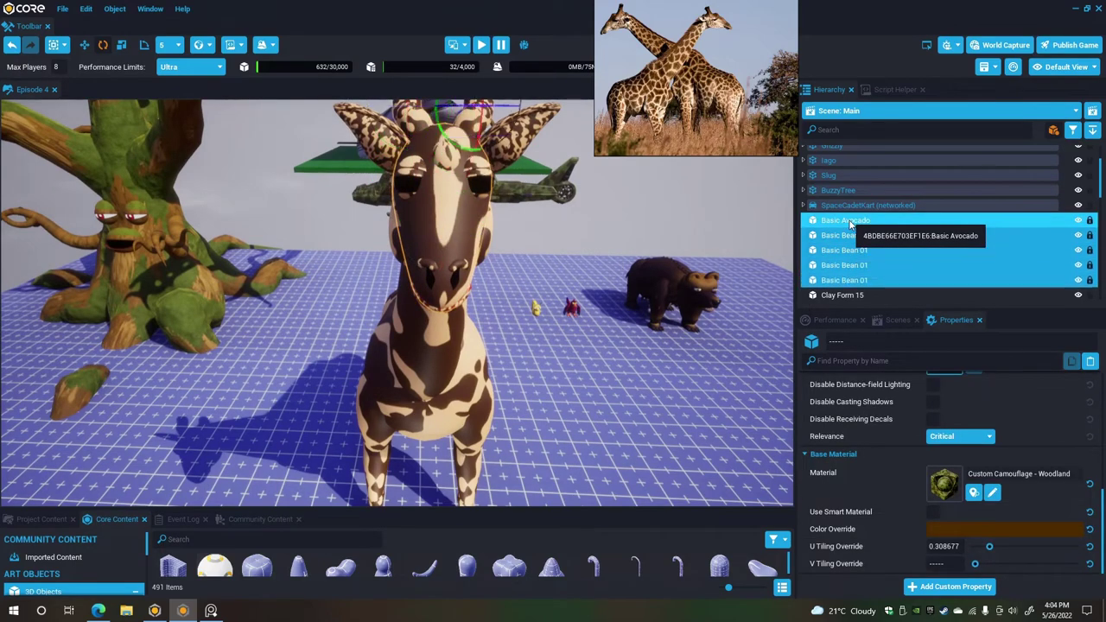
key(shift+Down)
key(shift+Down)
key(shift+Down)
key(shift+Down)
key(shift+Down)
key(shift+Down)
key(shift+Down)
key(shift+Down)
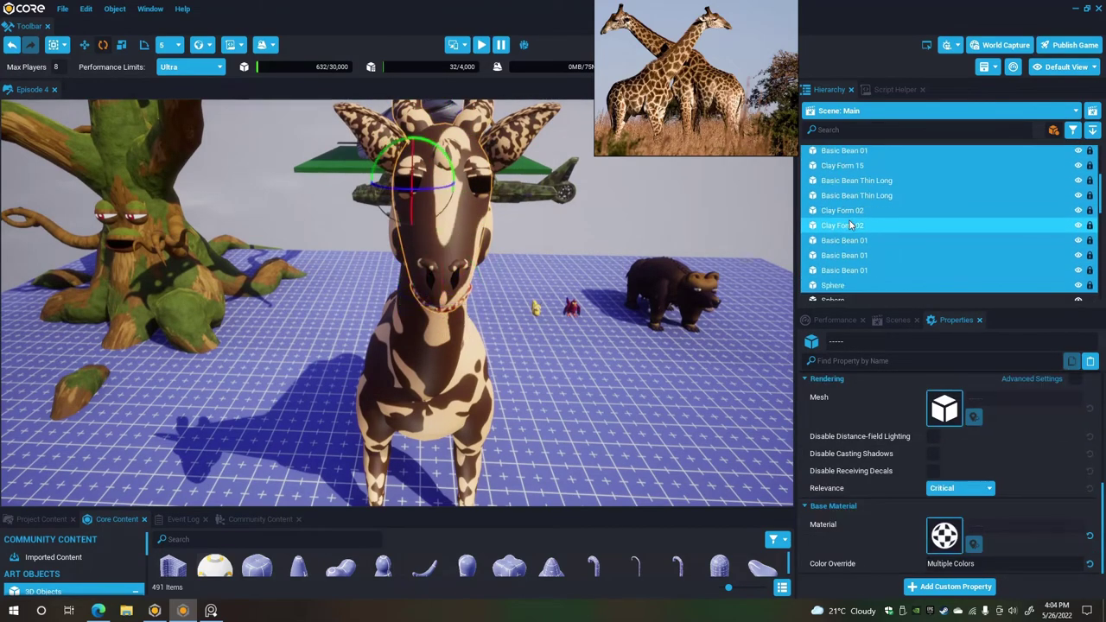
key(shift+Down)
key(shift+Down)
key(shift+Down)
key(shift+Down)
key(shift+Down)
key(shift+Down)
key(shift+Down)
key(shift+Down)
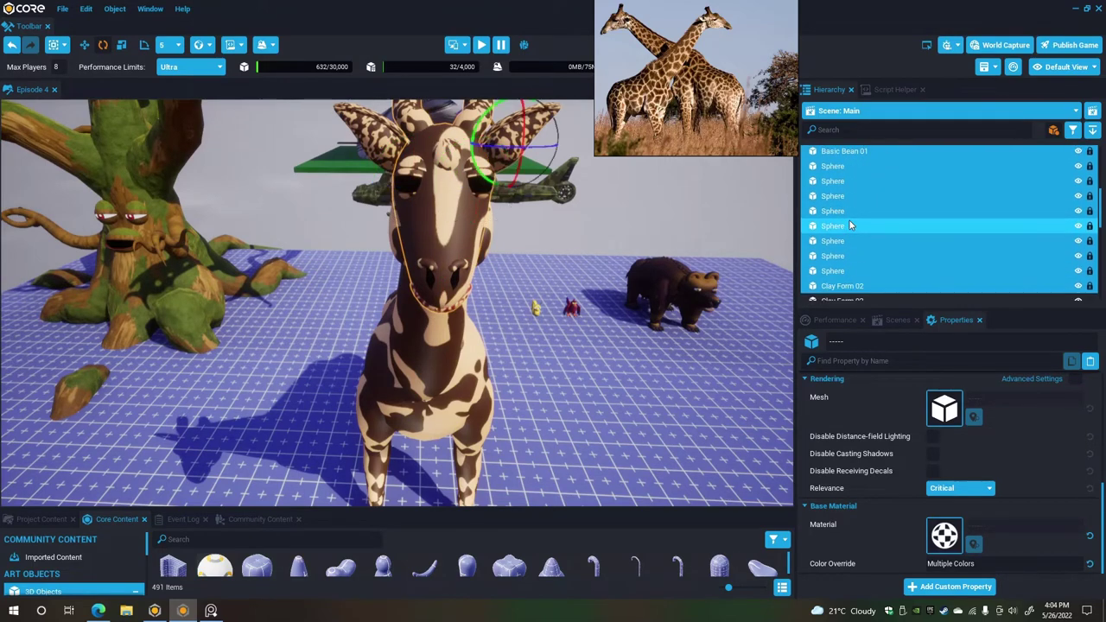
key(shift+Down)
key(shift+Down)
key(shift+Down)
key(shift+Down)
key(shift+Down)
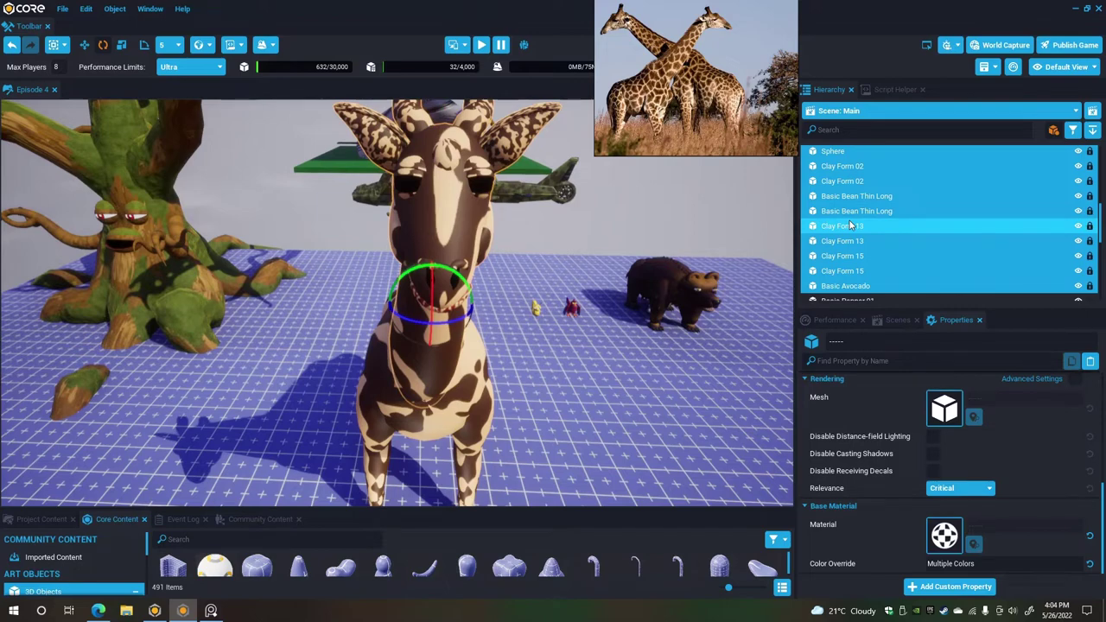
key(shift+Down)
right_click(847, 218)
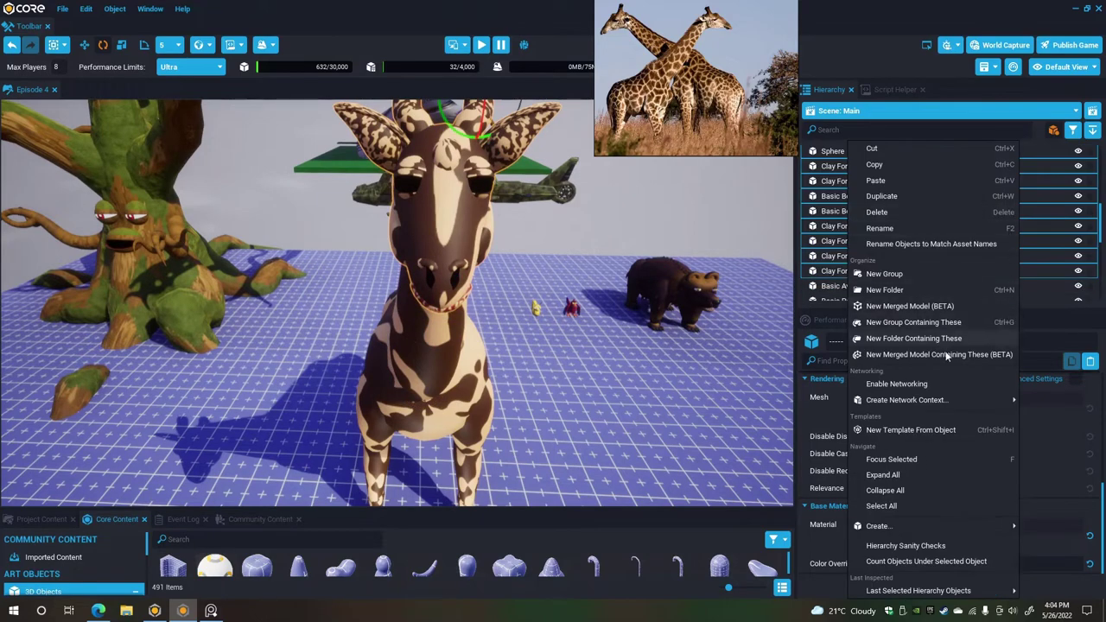
click(936, 326)
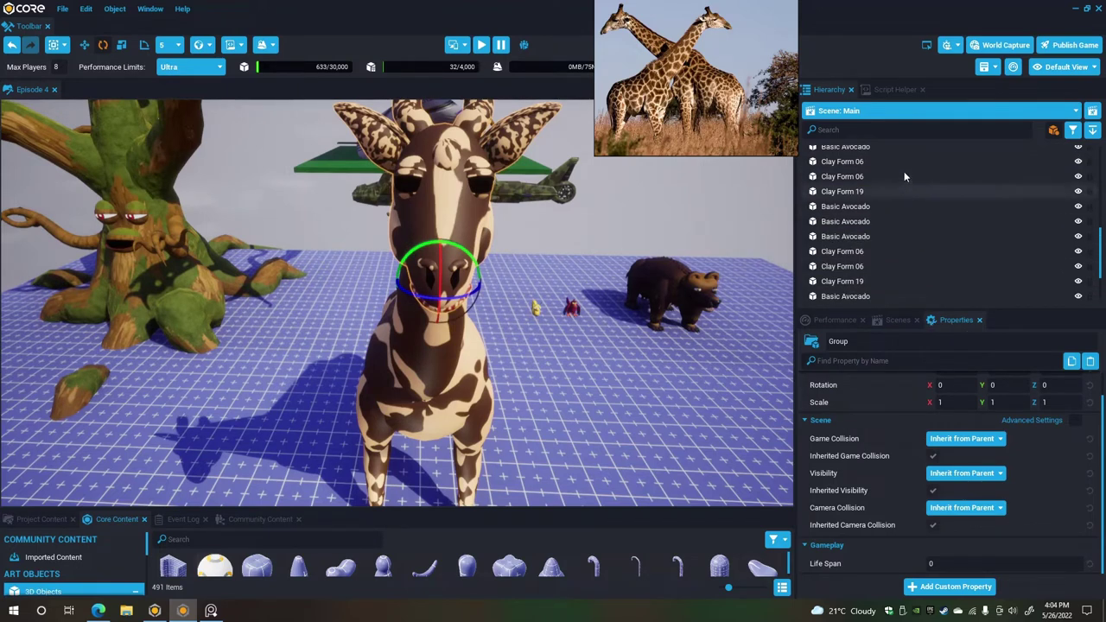
Rename the new group of head parts as "head".
scroll(903, 173, up, 5)
double_click(880, 201)
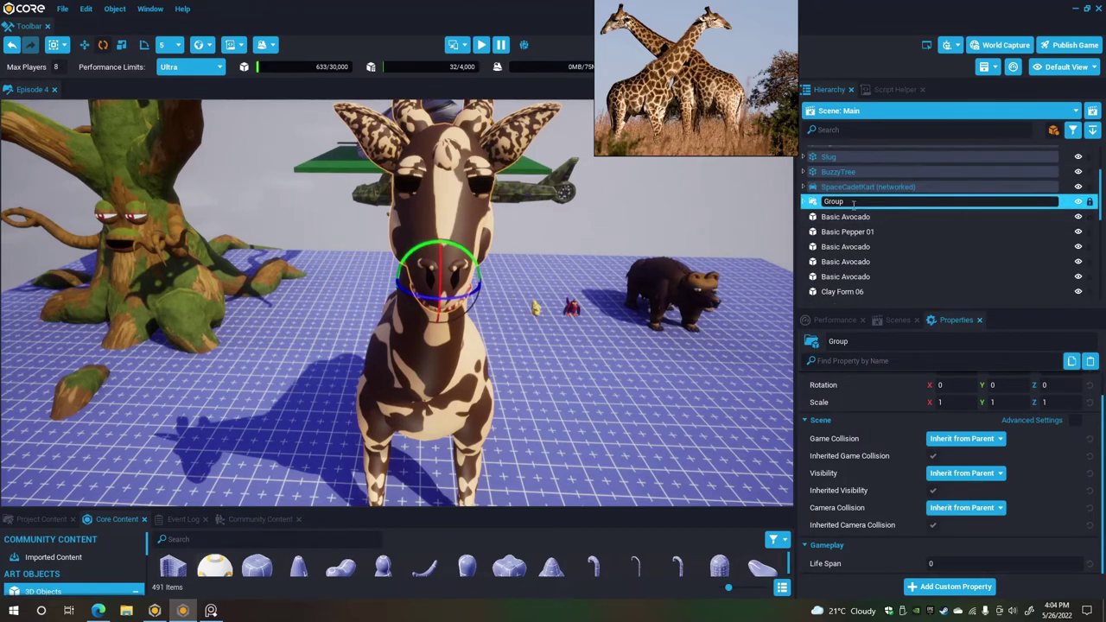
drag(853, 204, 817, 205)
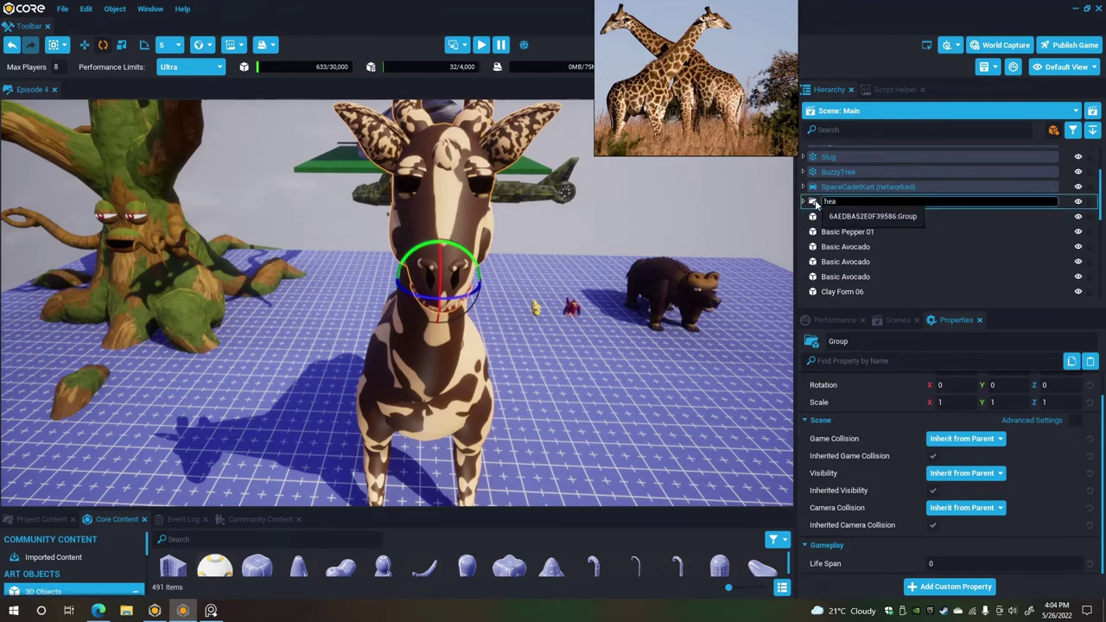
key(Return)
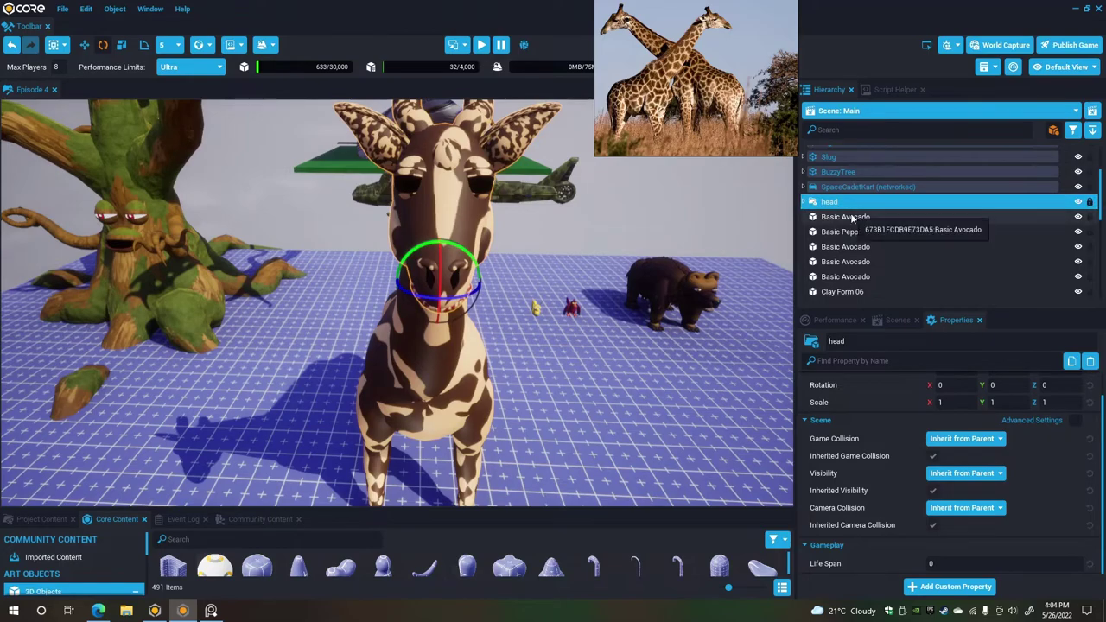
Group the neck's Basic Avocado and the torso's Basic Pepper 01 into a new group named "body".
click(851, 217)
alt+drag(596, 261, 230, 262)
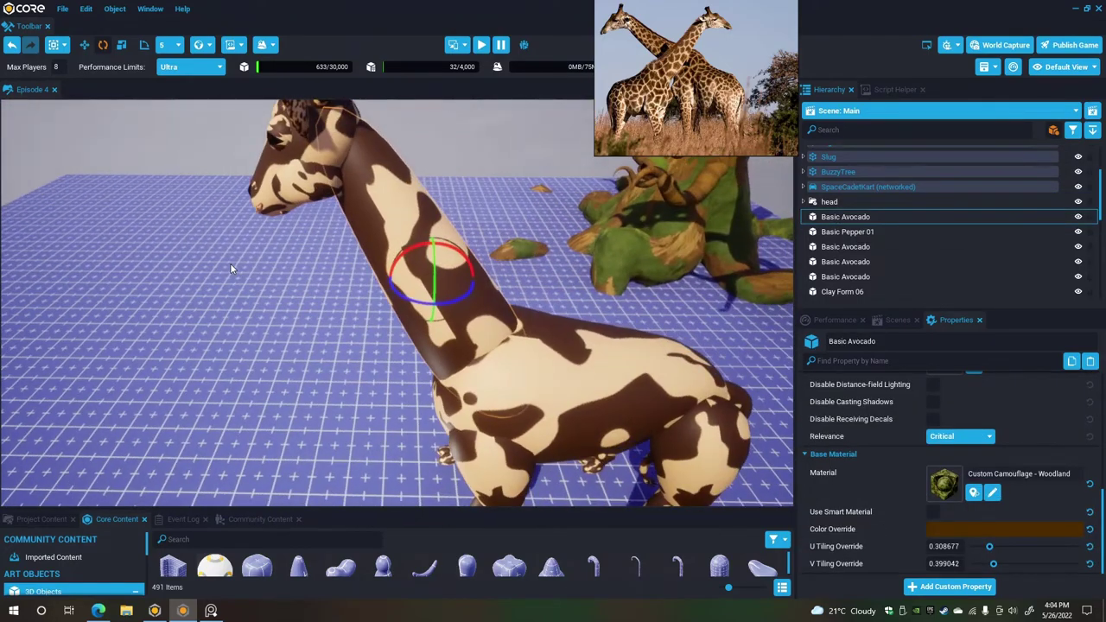
click(844, 237)
click(846, 231)
click(845, 217)
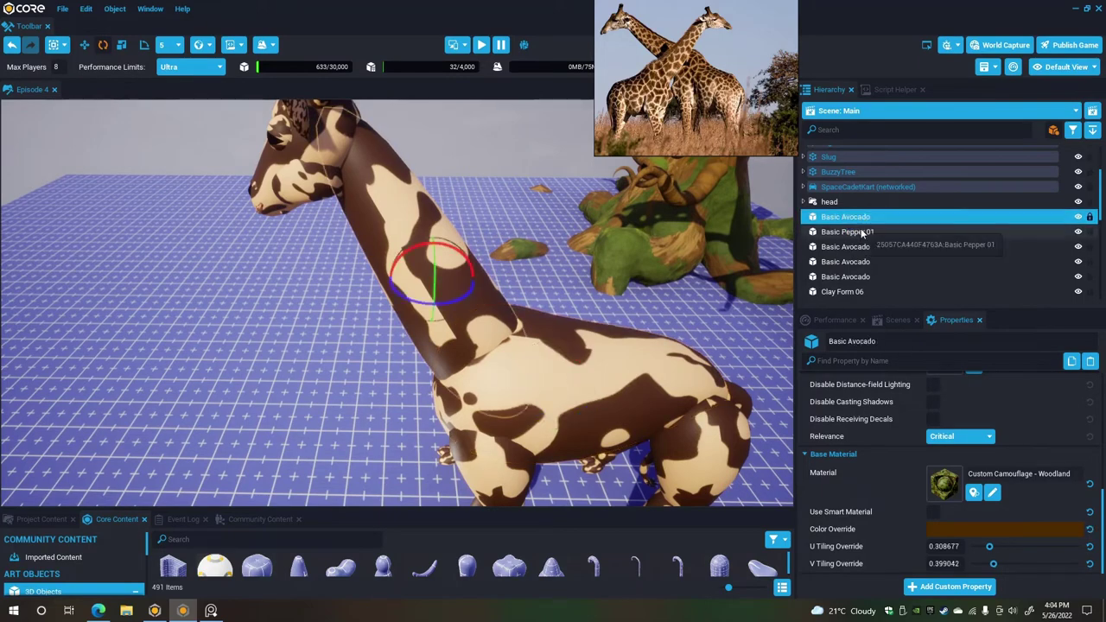
ctrl+click(861, 233)
right_click(862, 232)
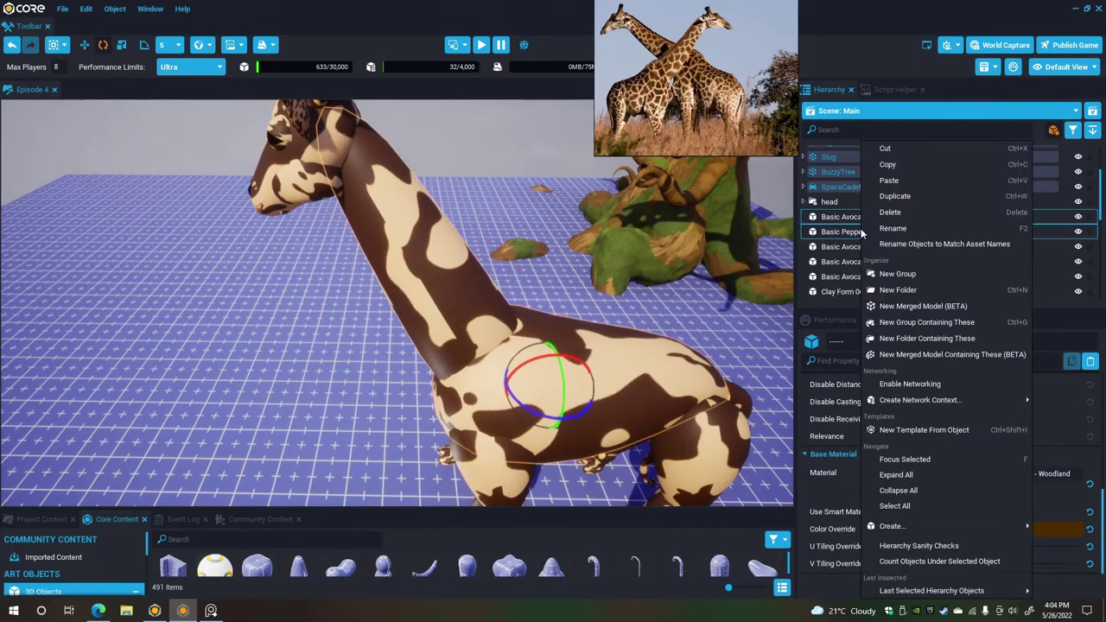
click(926, 322)
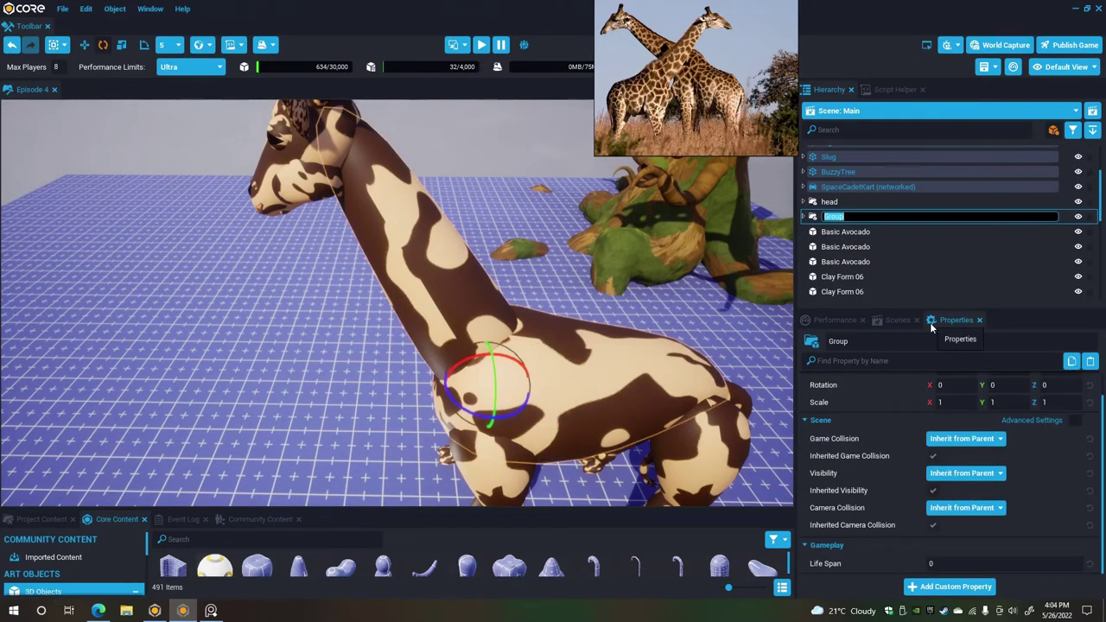
key(Return)
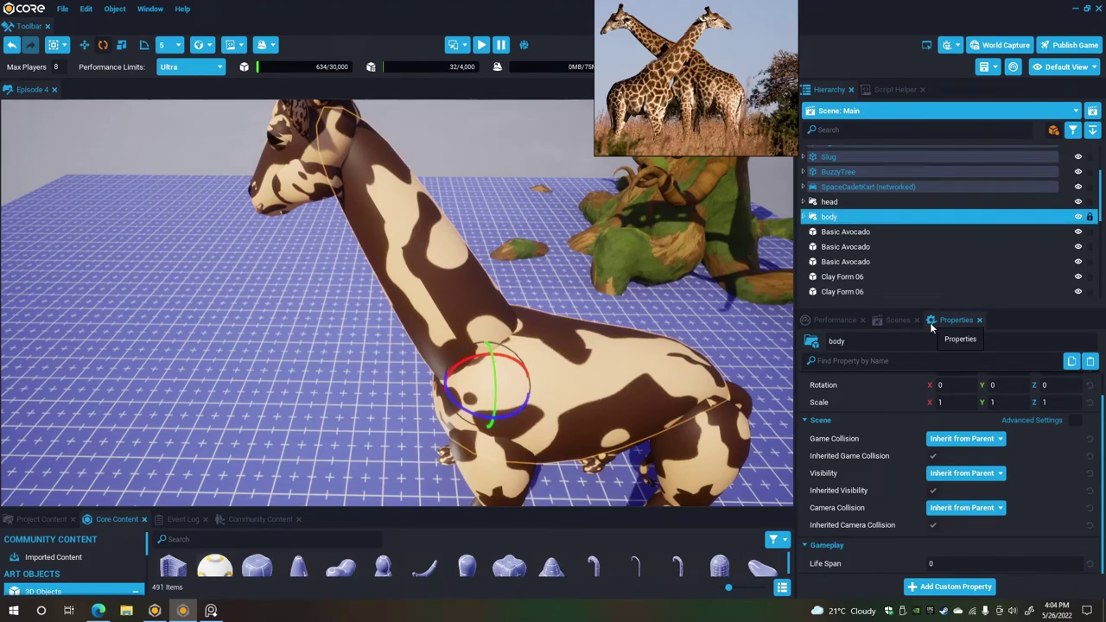
Group all the front leg parts listed below the body group into a new group named "frontlegs".
key(Down)
key(shift+Down)
key(shift+Down)
key(shift+Down)
key(shift+Down)
key(shift+Down)
key(shift+Down)
key(shift+Down)
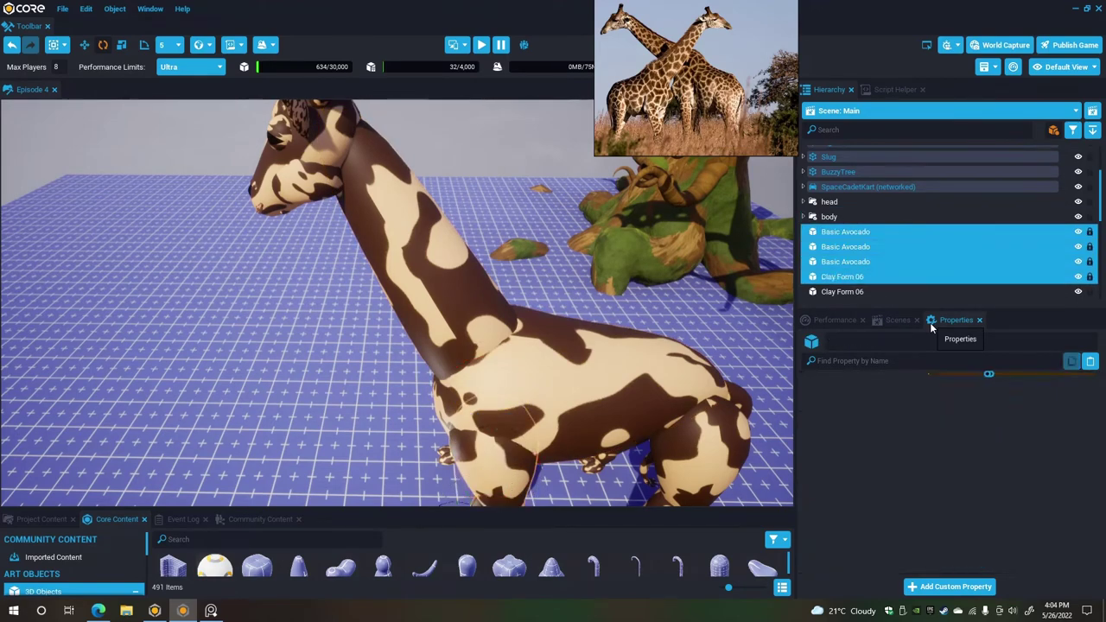
key(shift+Down)
key(shift+Down)
key(shift+Down)
key(shift+Down)
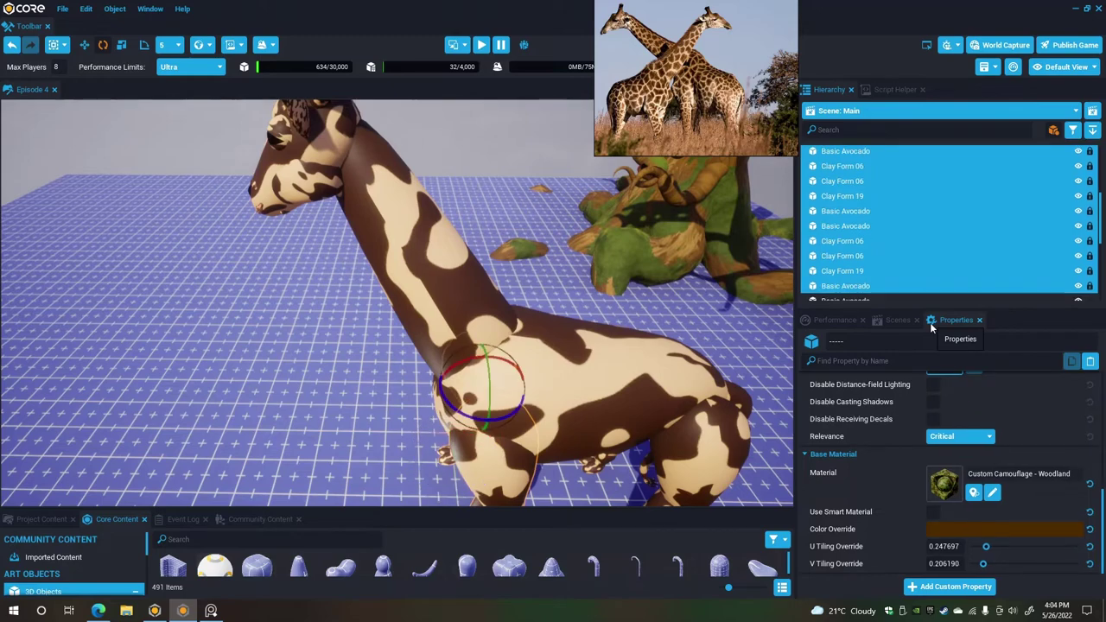
key(shift+Up)
key(shift+Up)
key(shift+Up)
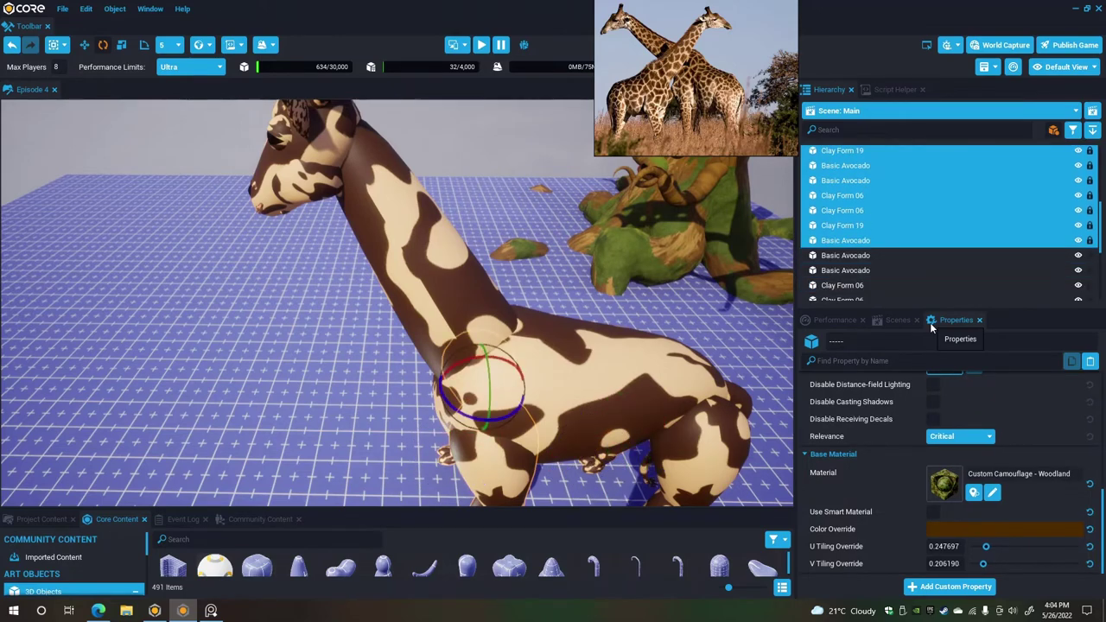
right_click(892, 227)
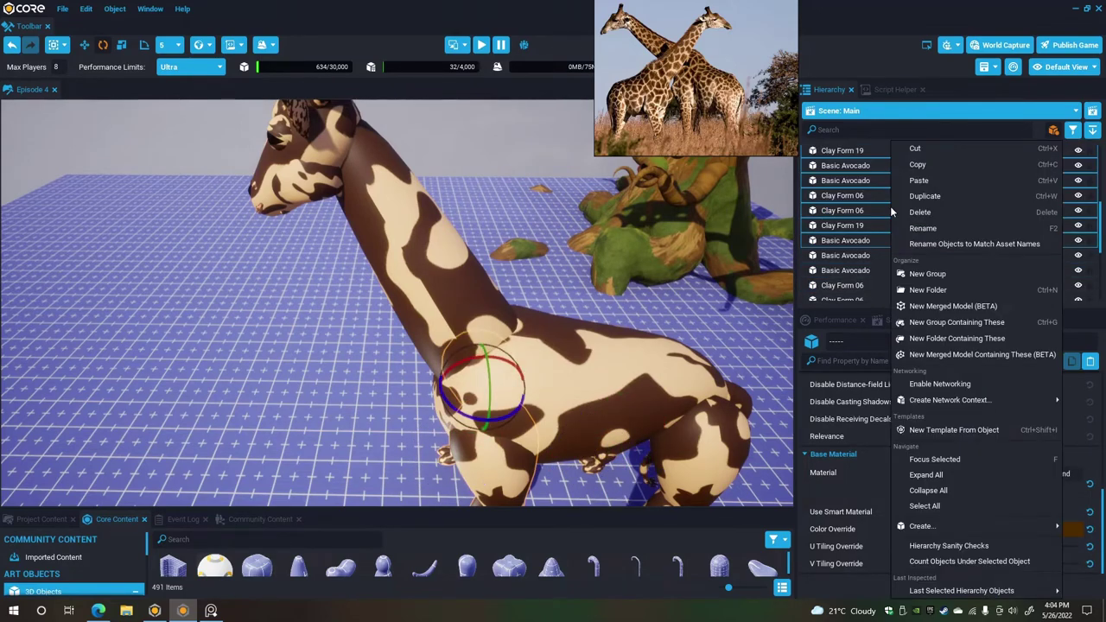
click(975, 323)
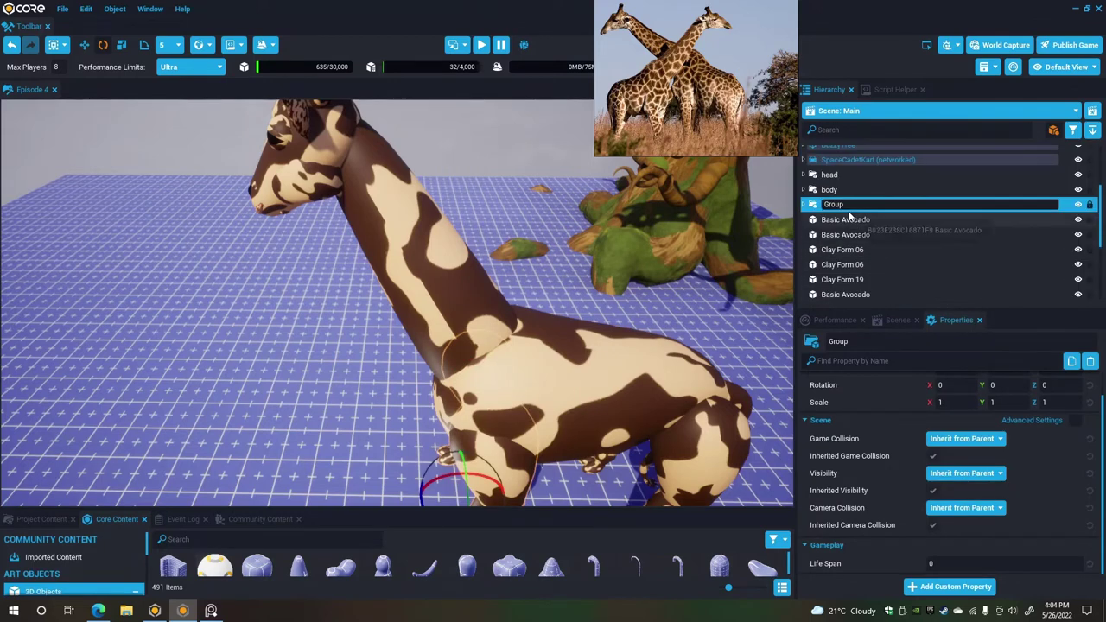
double_click(851, 204)
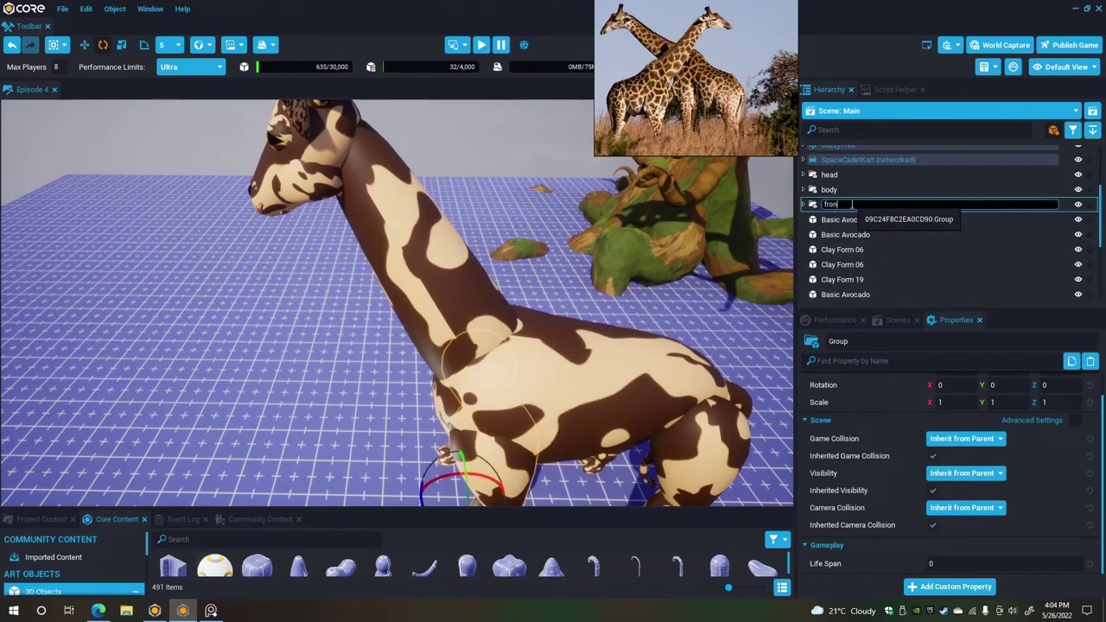
text(frontlegs)
key(Return)
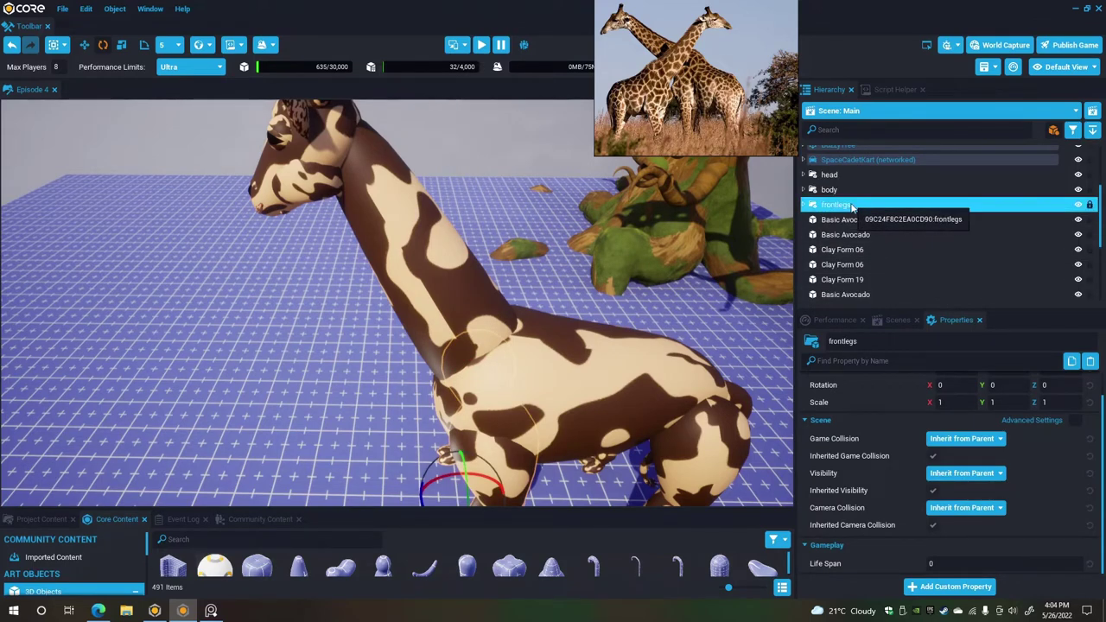
Group the hind leg parts, from the Basic Avocado below frontlegs through the last one before the Horn Curved Double, as "backlegs".
right_drag(567, 241, 666, 237)
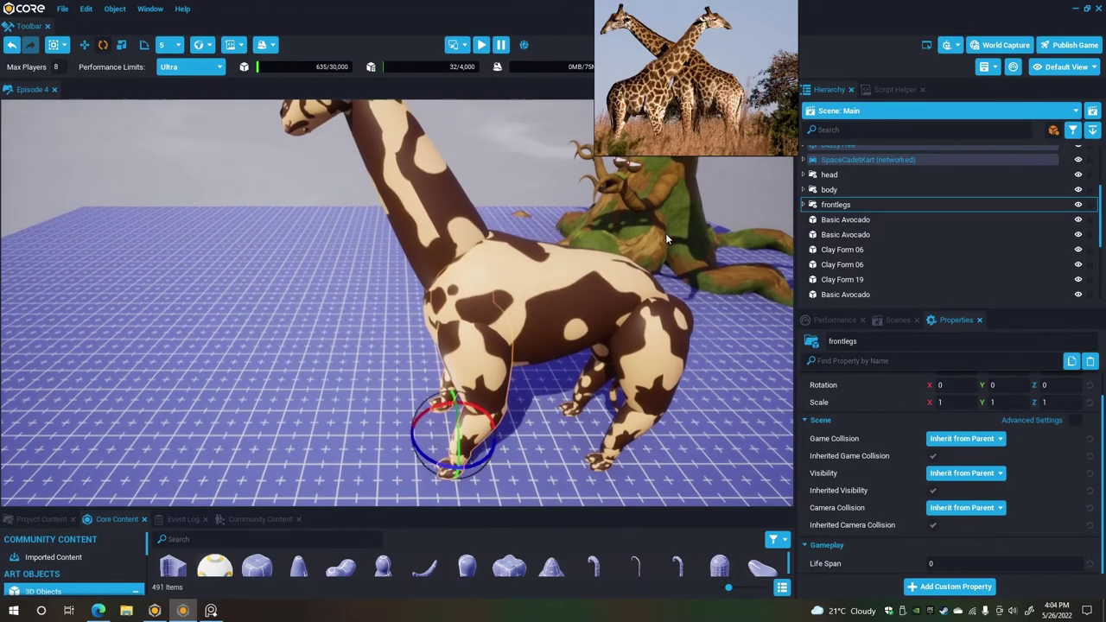
click(845, 219)
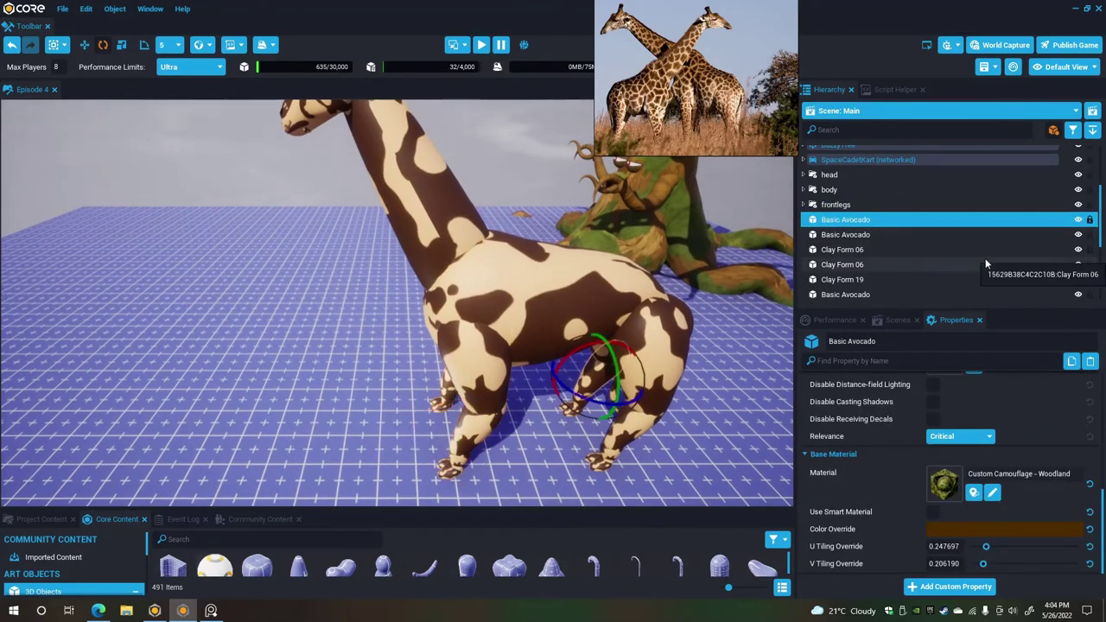
key(shift+Down)
key(shift+Down)
key(shift+Down)
key(shift+Down)
key(shift+Down)
key(shift+Down)
key(shift+Down)
key(shift+Down)
key(shift+Down)
key(shift+Down)
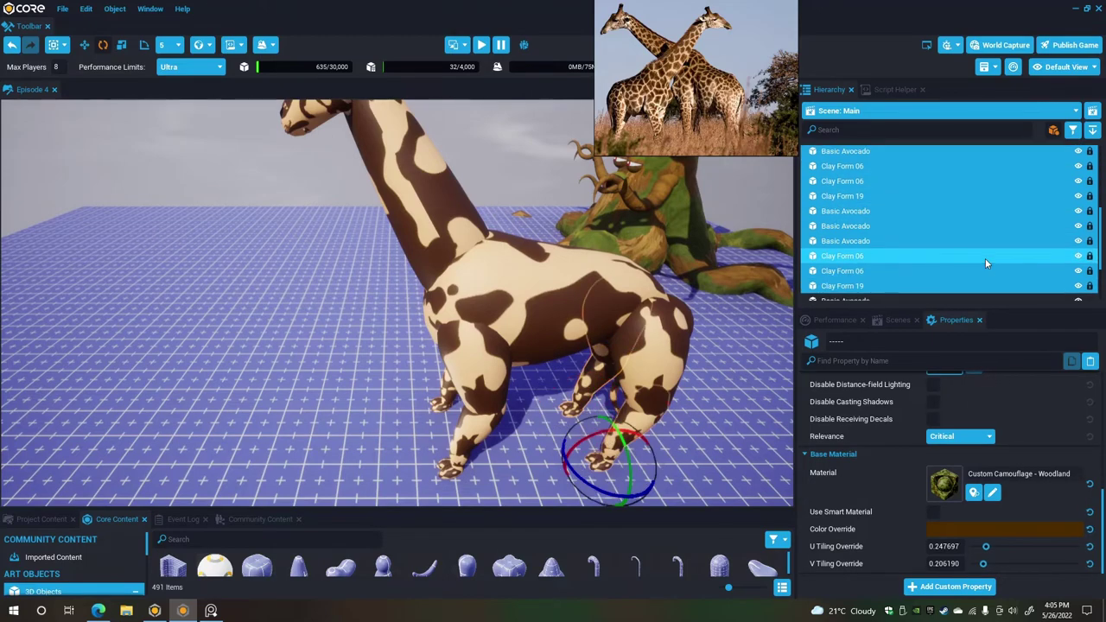
key(shift+Down)
key(shift+Down)
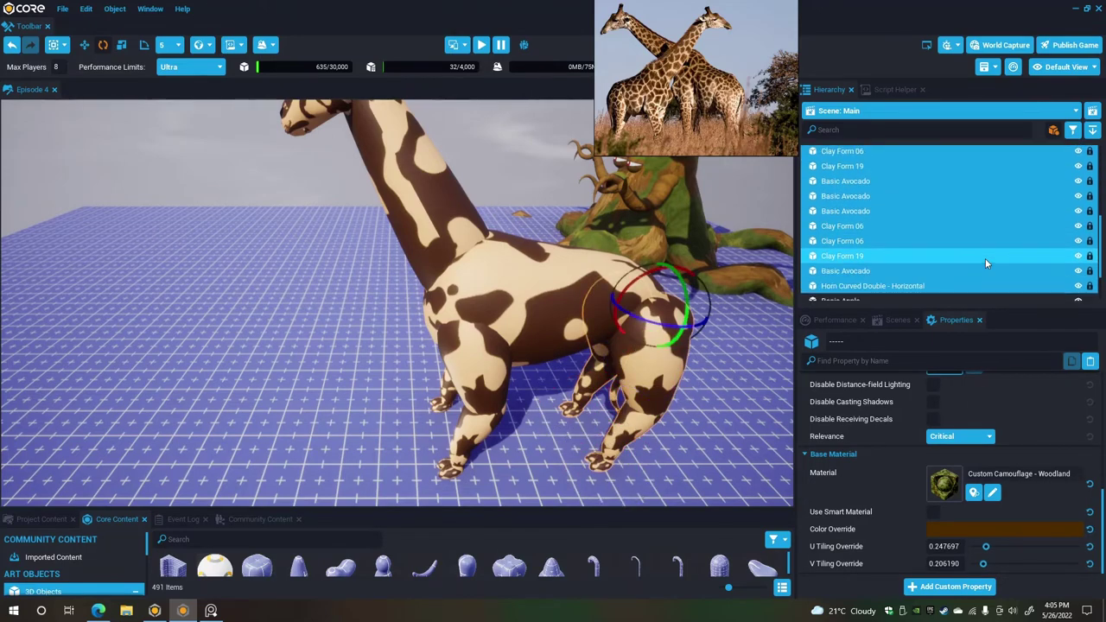
key(shift+Up)
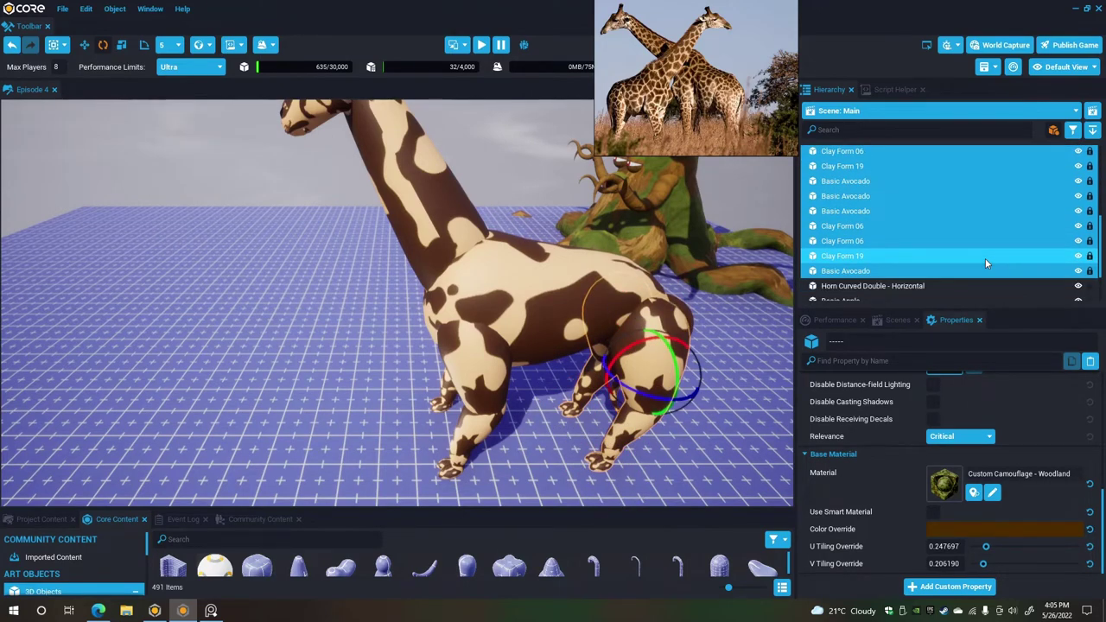
right_click(984, 256)
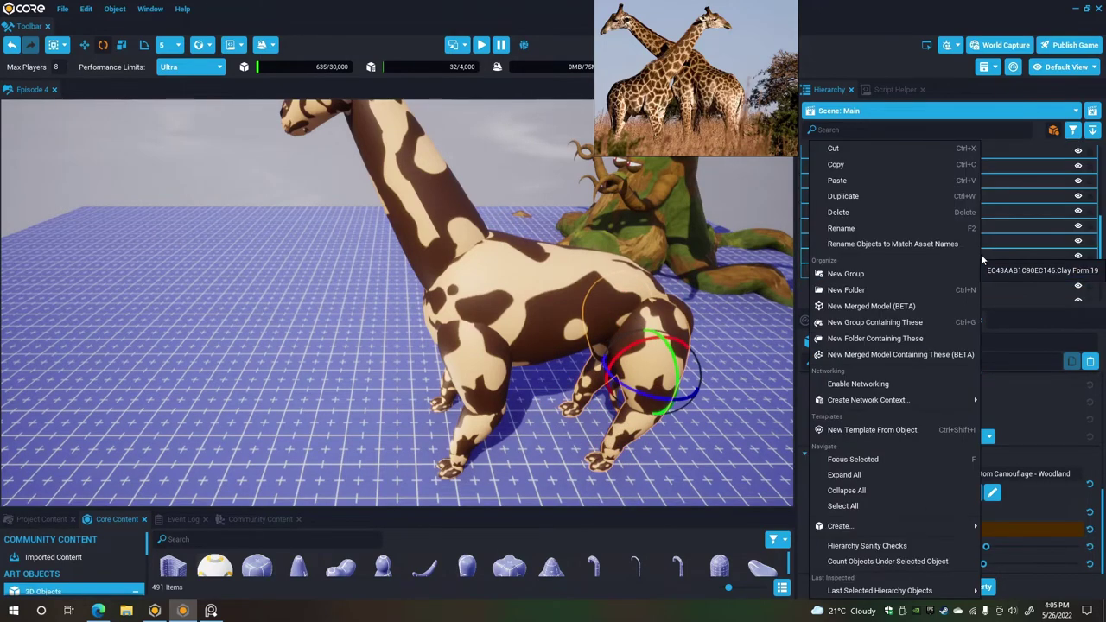
click(897, 322)
text(backlegs)
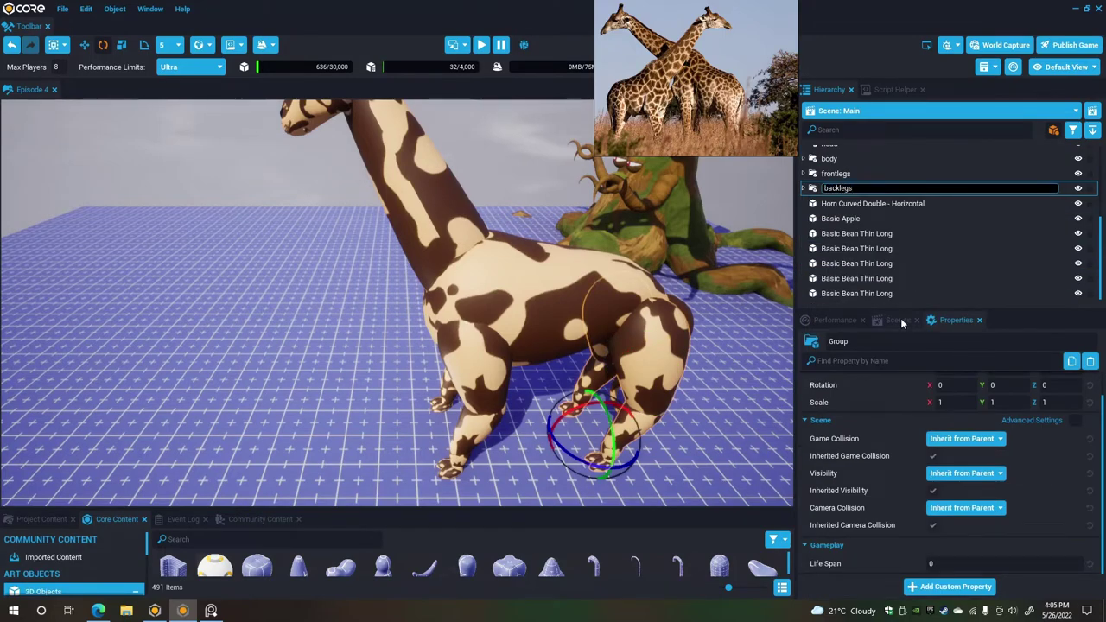
key(Return)
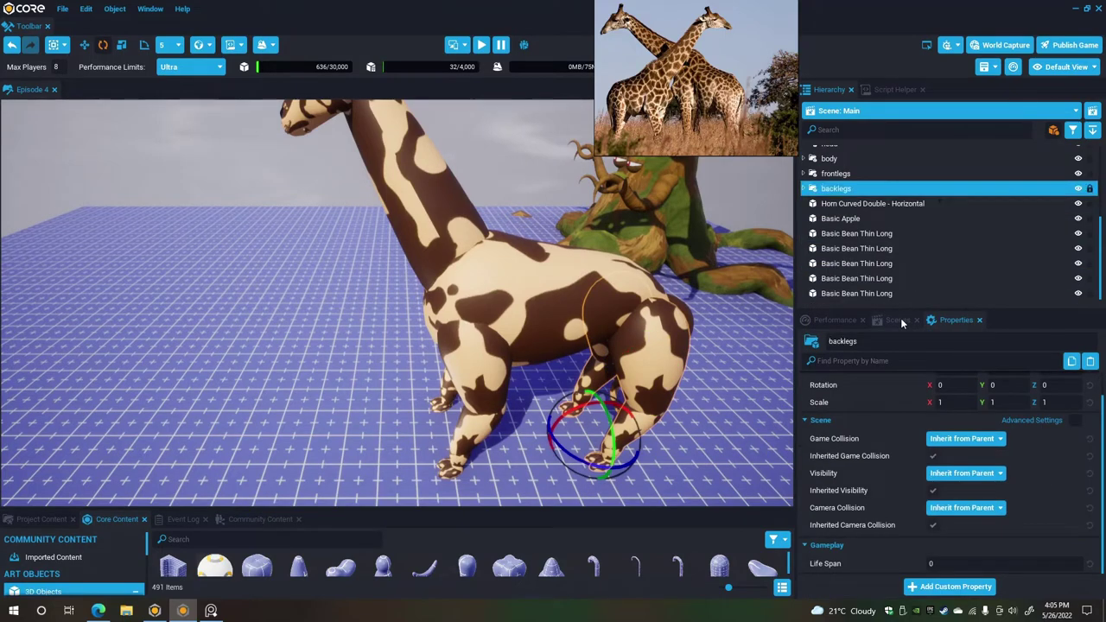
Group the tail parts, from Horn Curved Double - Horizontal through the last Basic Bean Thin Long, into a new group named "tail".
click(838, 203)
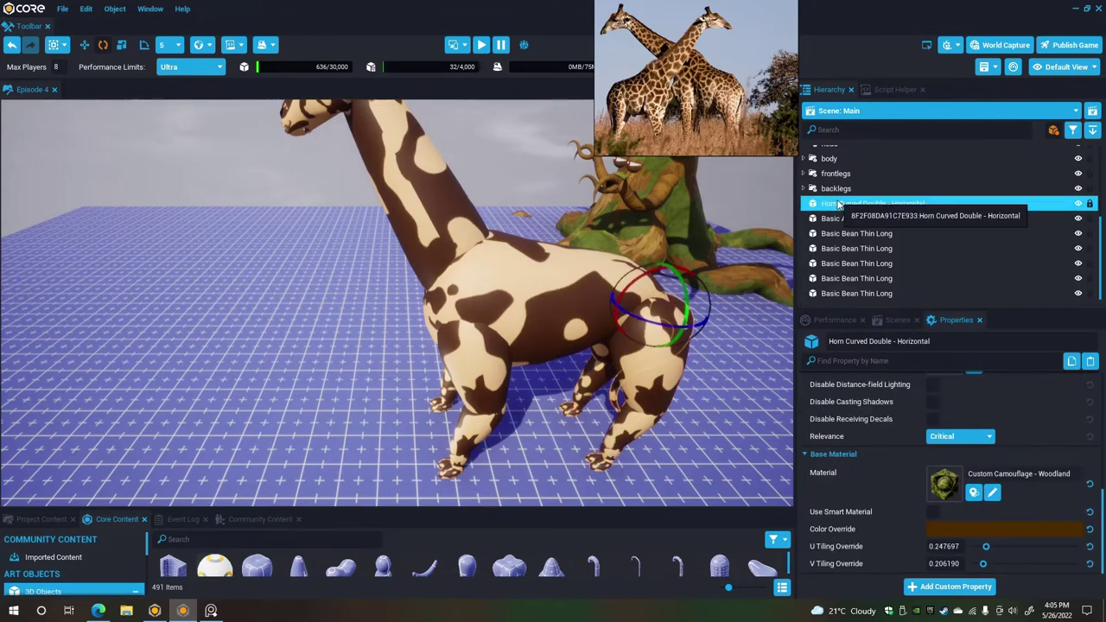
key(shift+Down)
key(shift+Down)
key(shift+Down)
key(shift+Down)
key(shift+Down)
key(shift+Down)
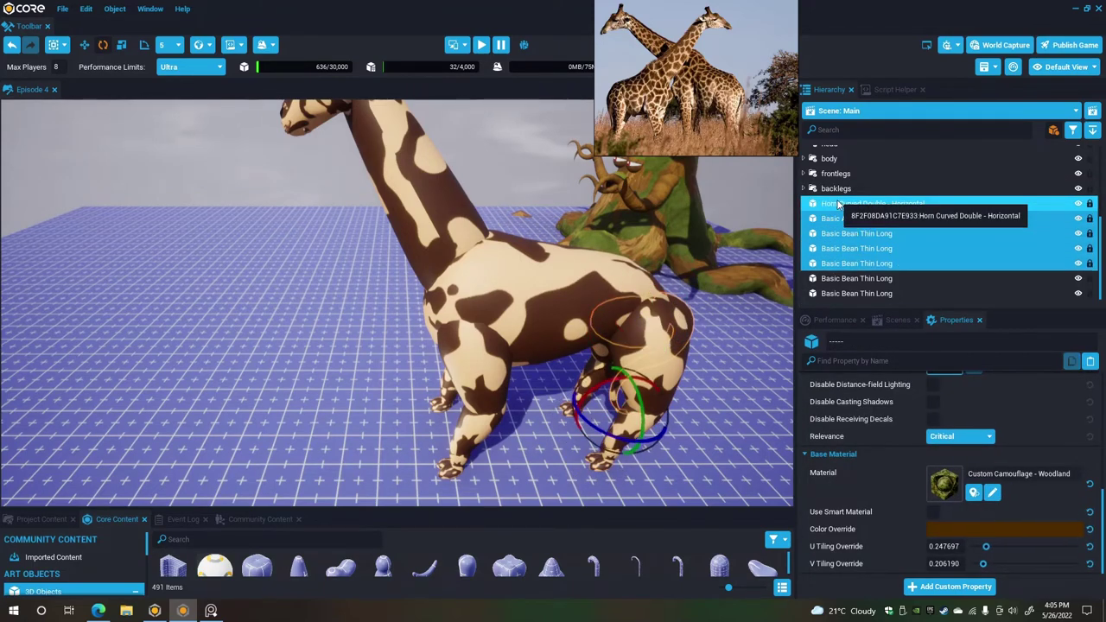
right_click(883, 278)
click(939, 322)
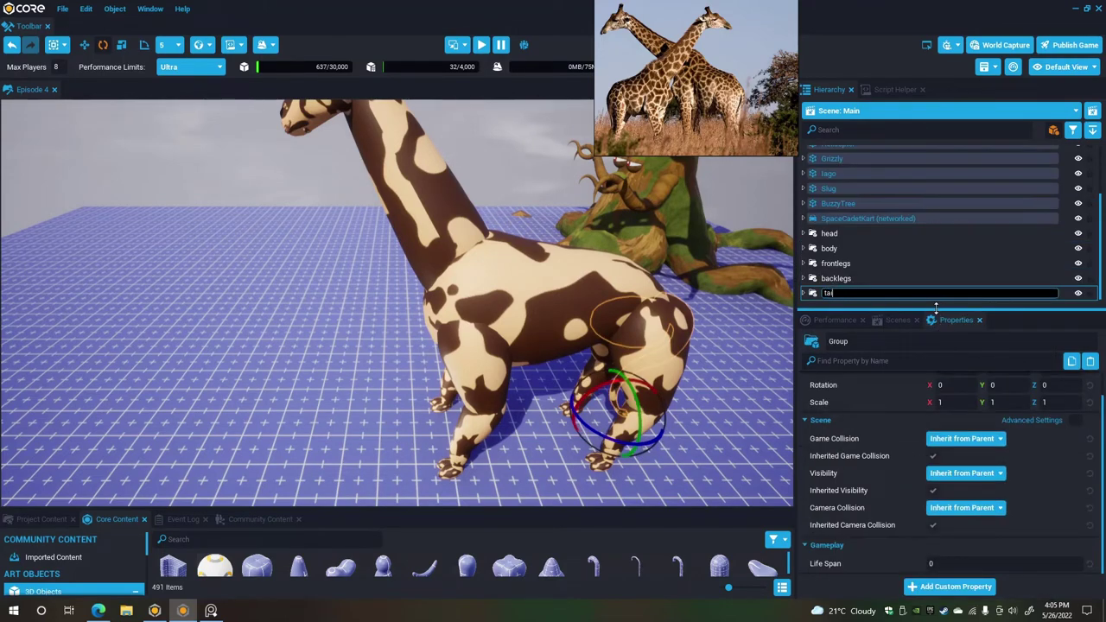
key(Return)
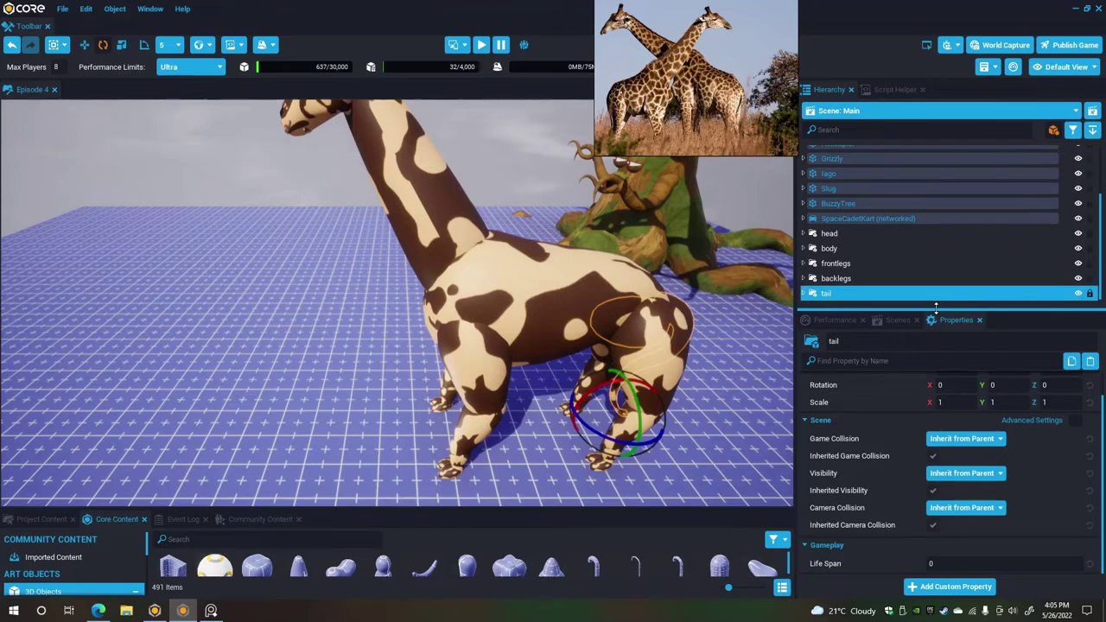
Duplicate each of the giraffe's two black eyeball spheres inside the head group.
click(280, 230)
right_drag(280, 230, 506, 218)
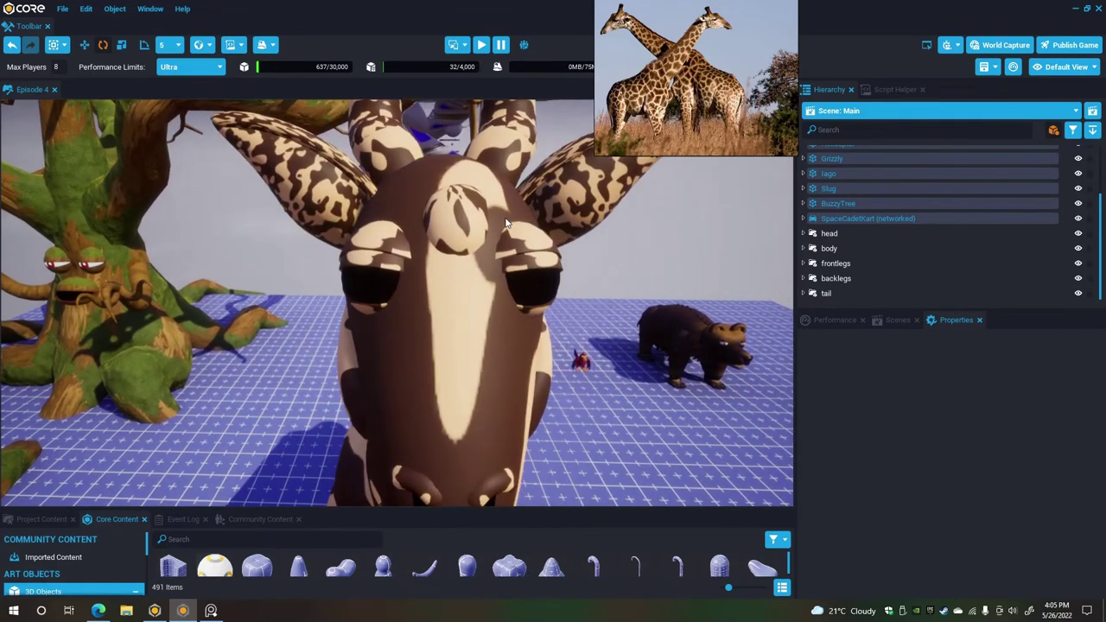
click(371, 270)
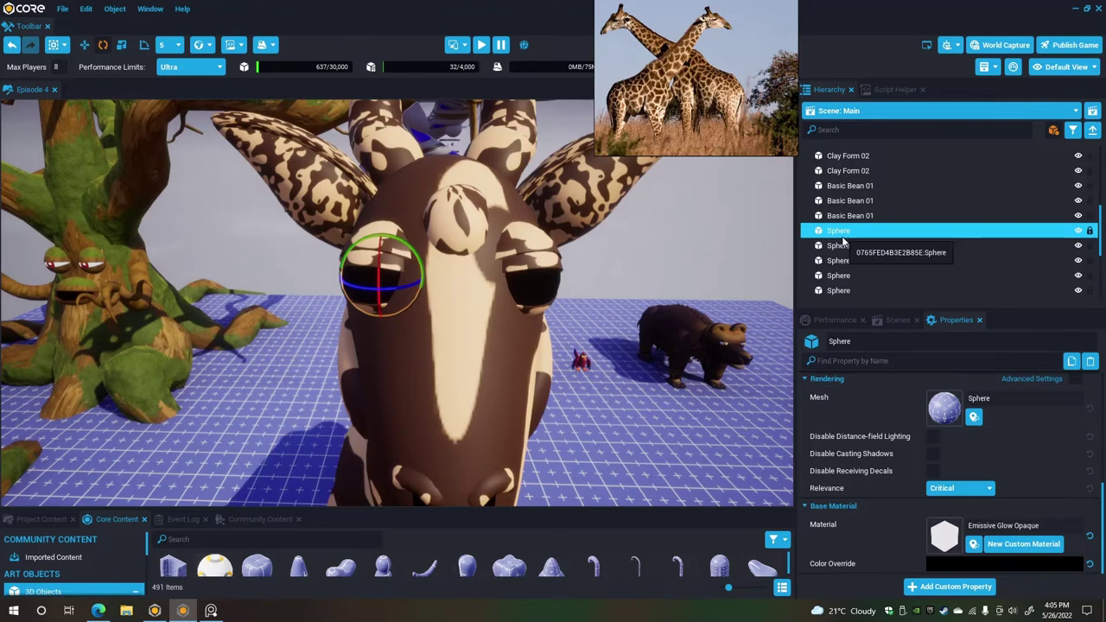
click(547, 285)
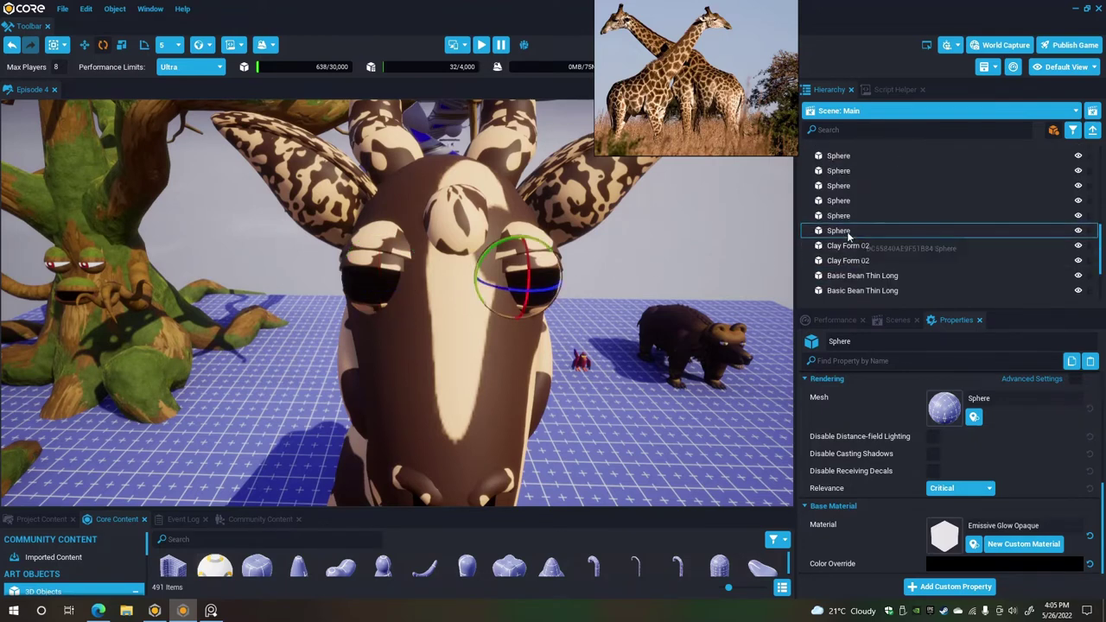
key(ctrl+w)
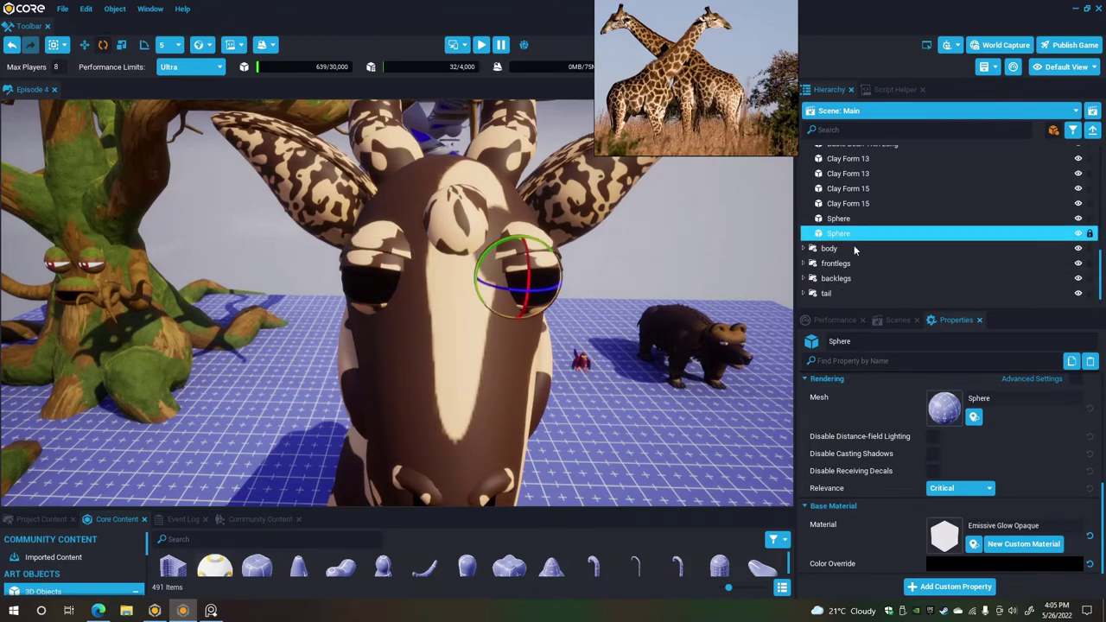
Set the color override of the giraffe's two selected eye spheres, listed last in the head group, to white.
click(847, 222)
shift+click(850, 235)
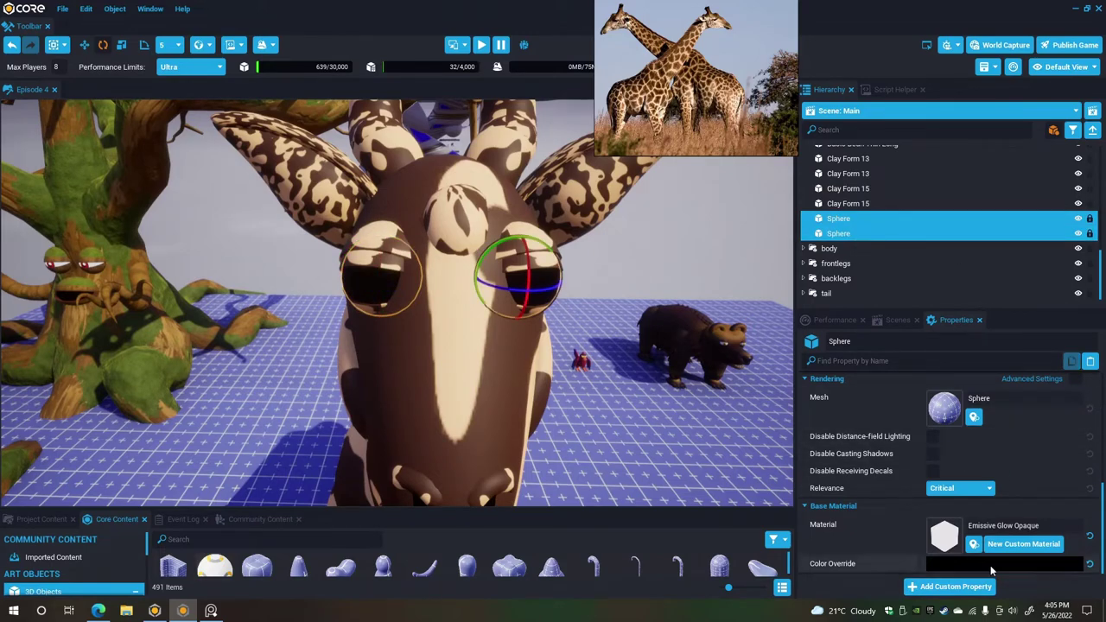
click(1019, 566)
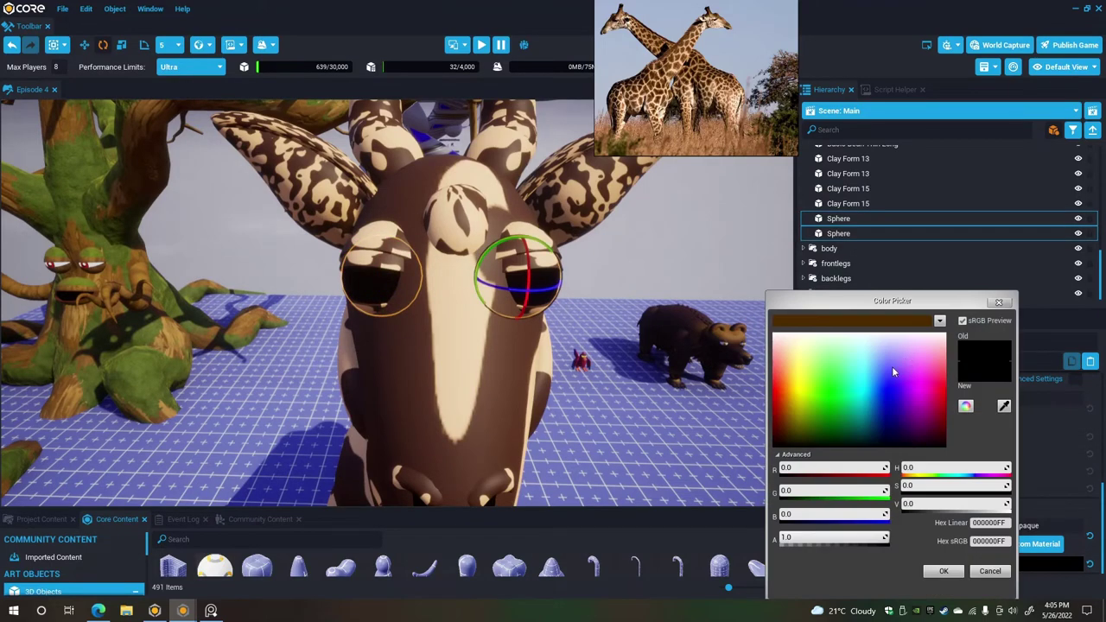
click(943, 571)
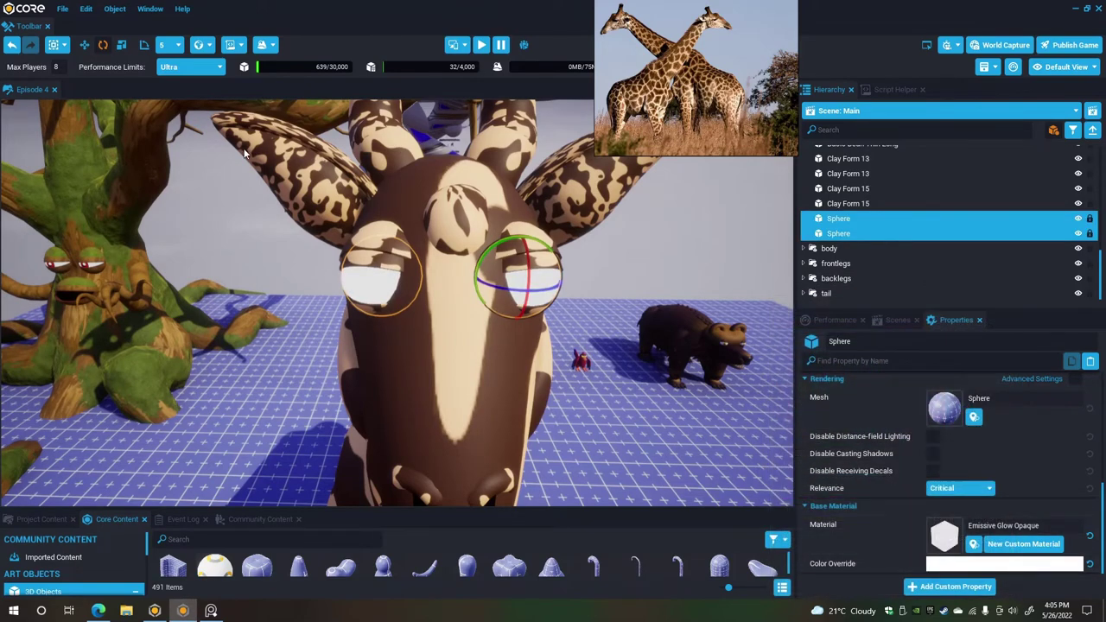
Scale the two white spheres down uniformly and position them as small highlights on the front of the black eyes.
click(124, 44)
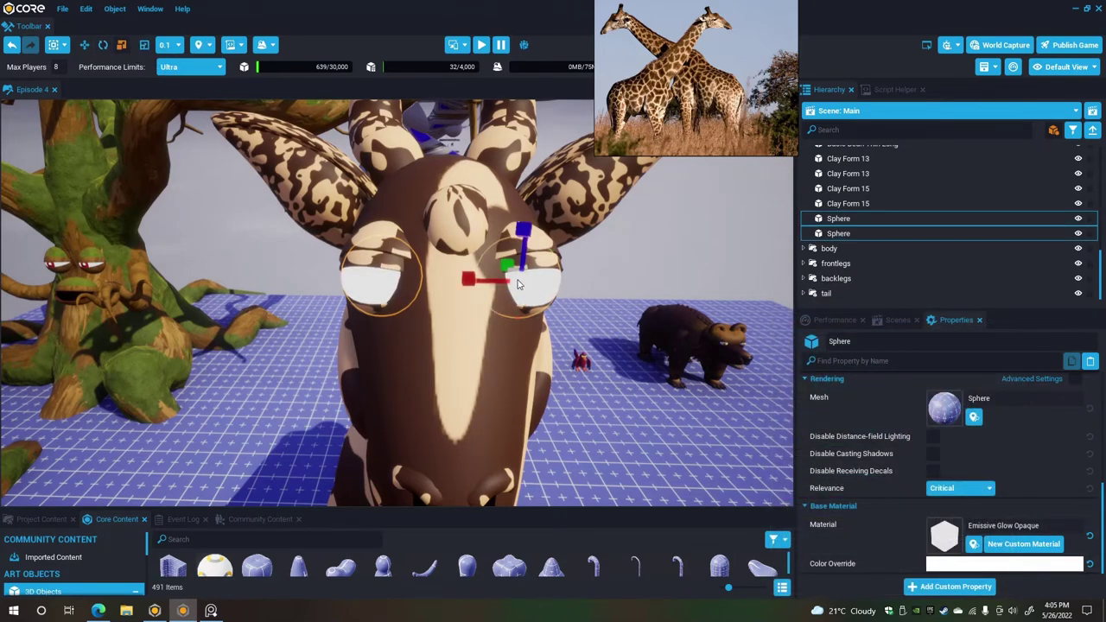
drag(518, 285, 499, 273)
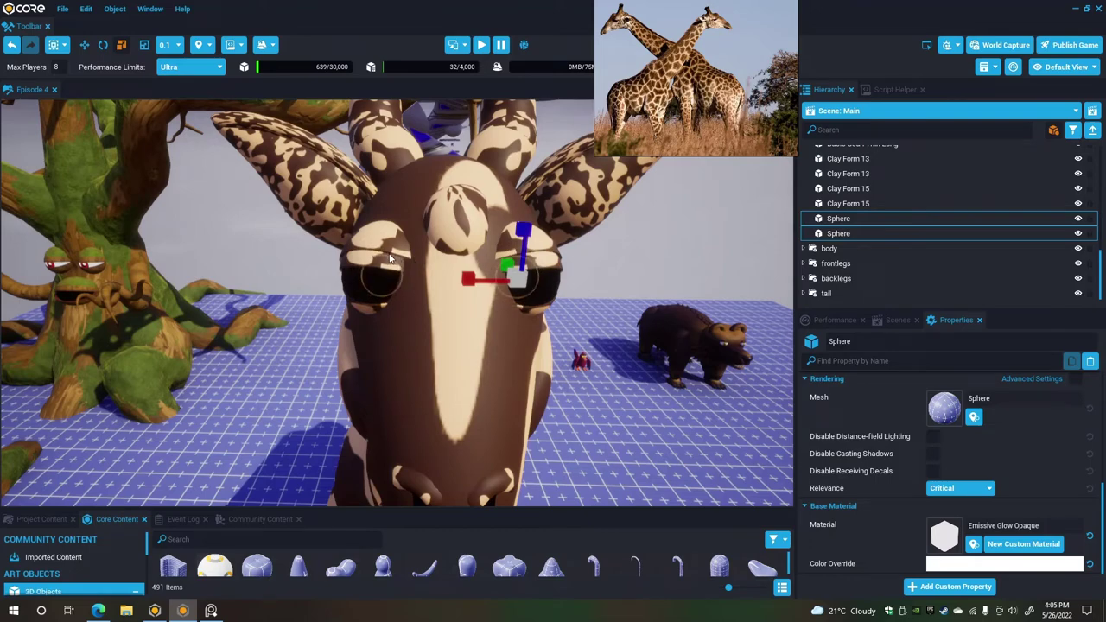
click(86, 46)
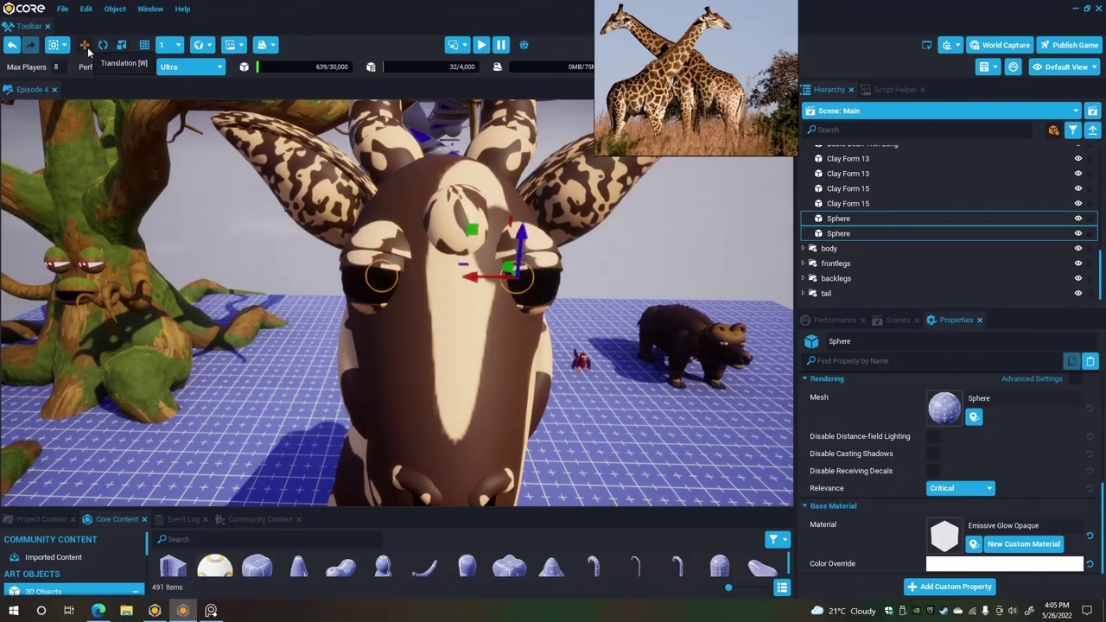
alt+drag(395, 216, 445, 285)
scroll(468, 335, down, 4)
key(Escape)
Adjust the U and V tiling overrides of the camouflage material on both lower horn Basic Bean 01 segments.
scroll(436, 298, down, 4)
scroll(278, 335, up, 2)
scroll(278, 334, up, 2)
right_drag(444, 285, 447, 298)
key(d)
key(s)
alt+drag(447, 298, 507, 348)
scroll(506, 348, down, 1)
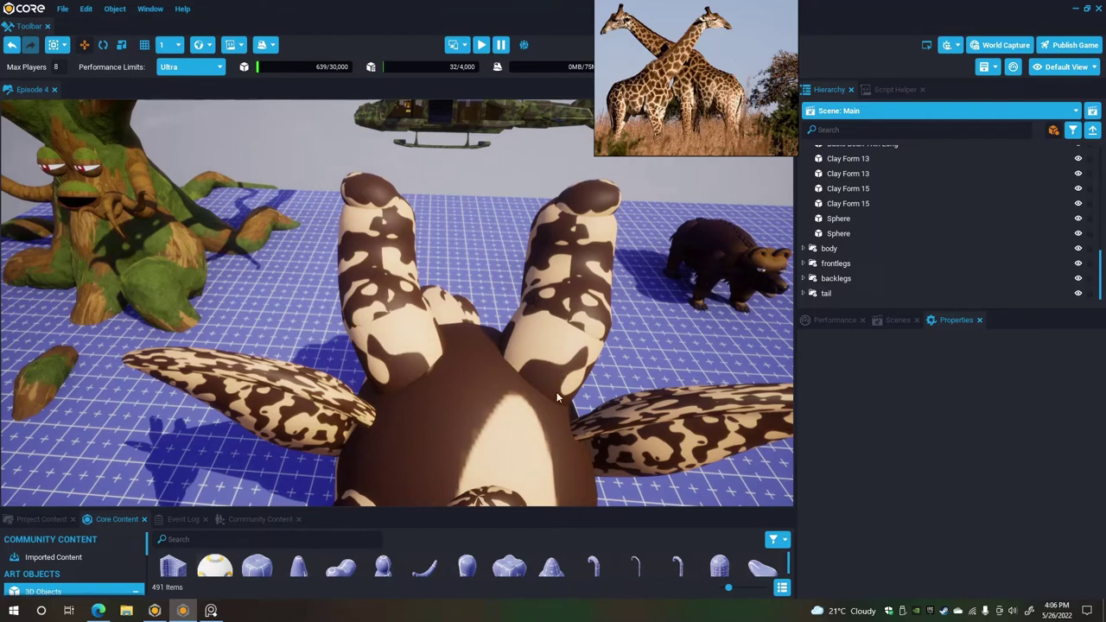
scroll(527, 394, down, 3)
right_drag(527, 395, 520, 385)
scroll(520, 384, up, 2)
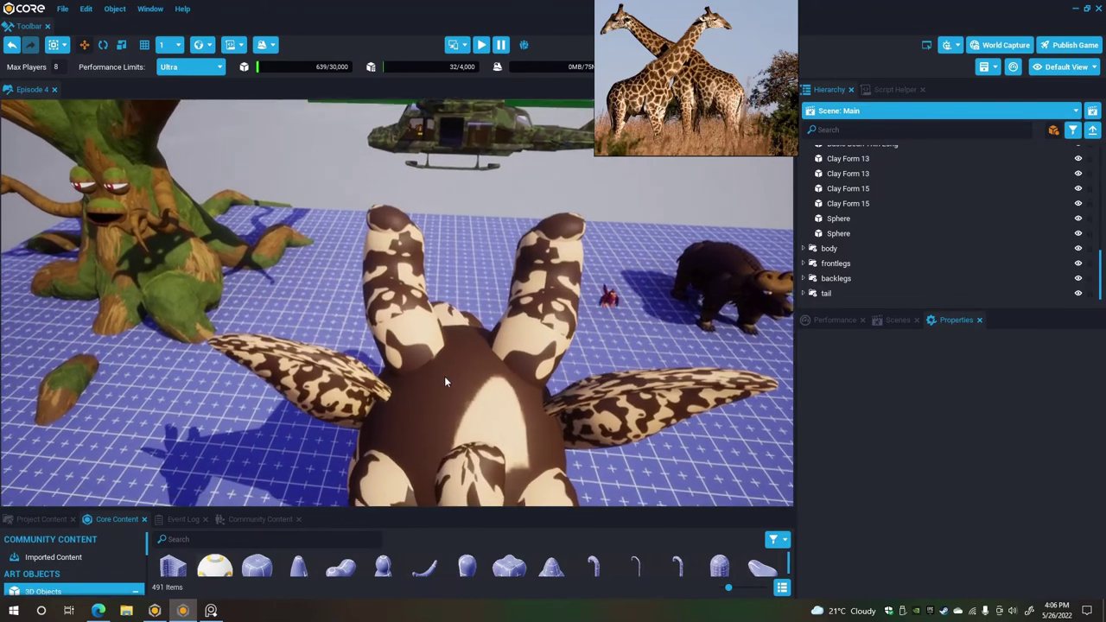
click(409, 344)
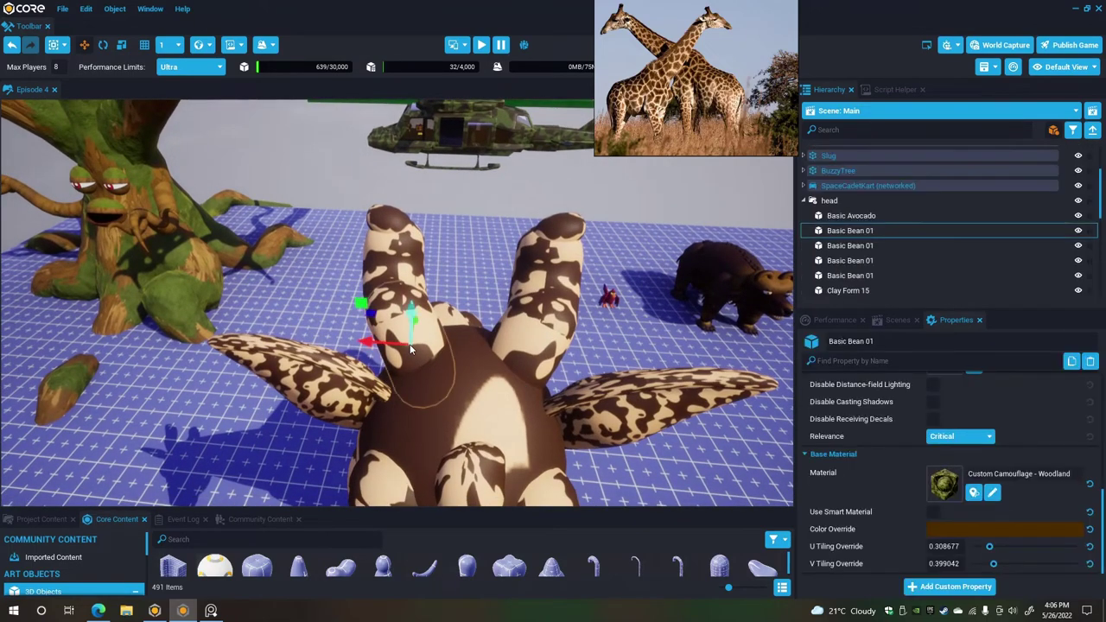
click(848, 246)
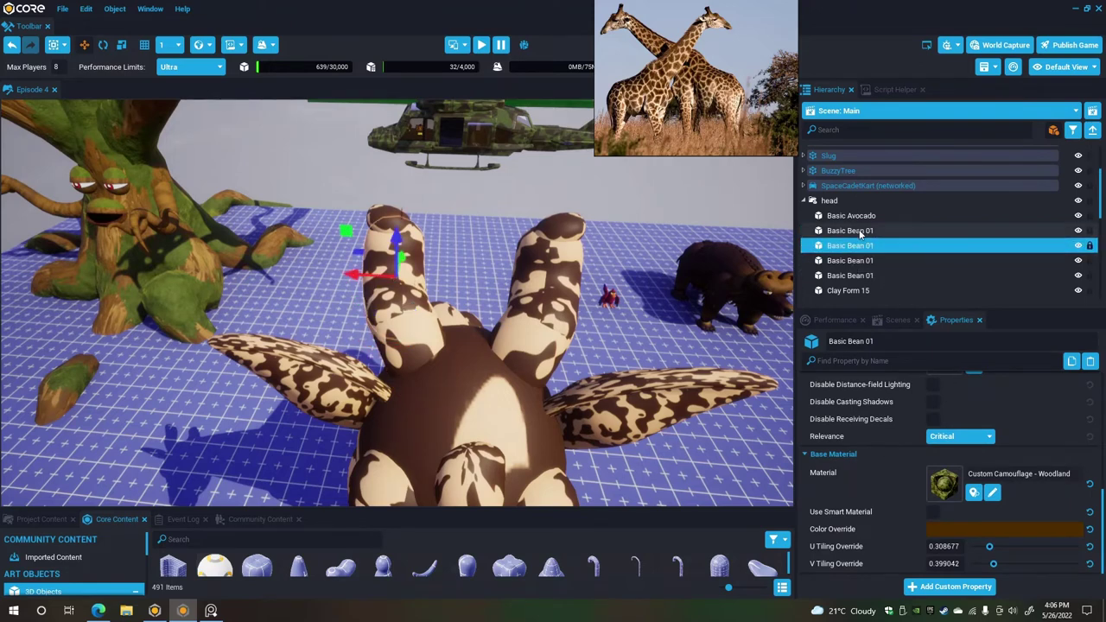
click(859, 231)
click(862, 261)
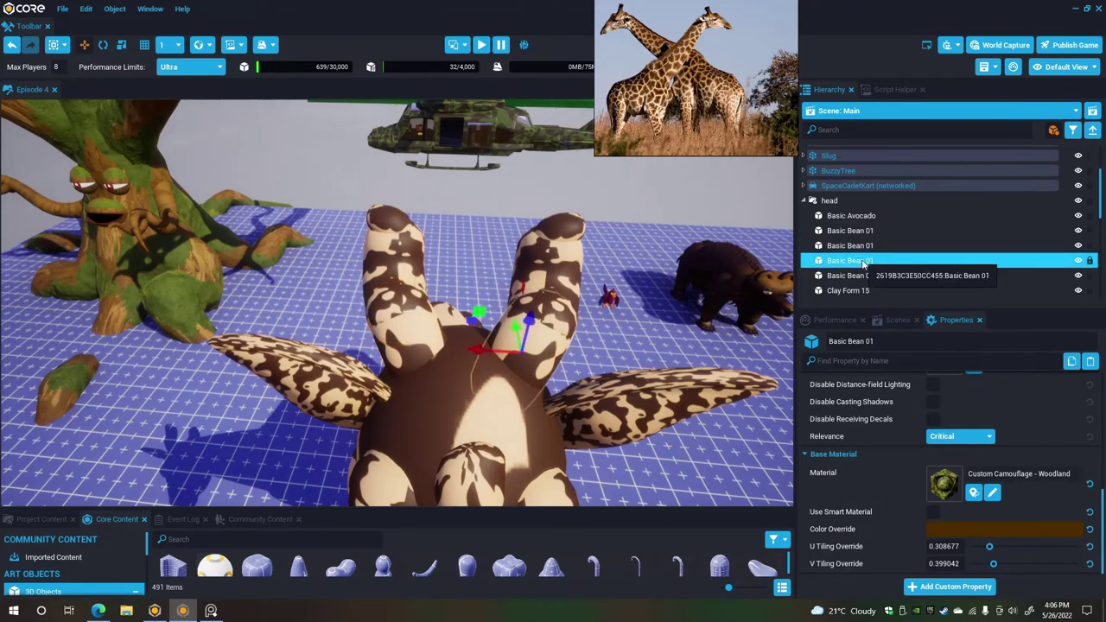
click(861, 247)
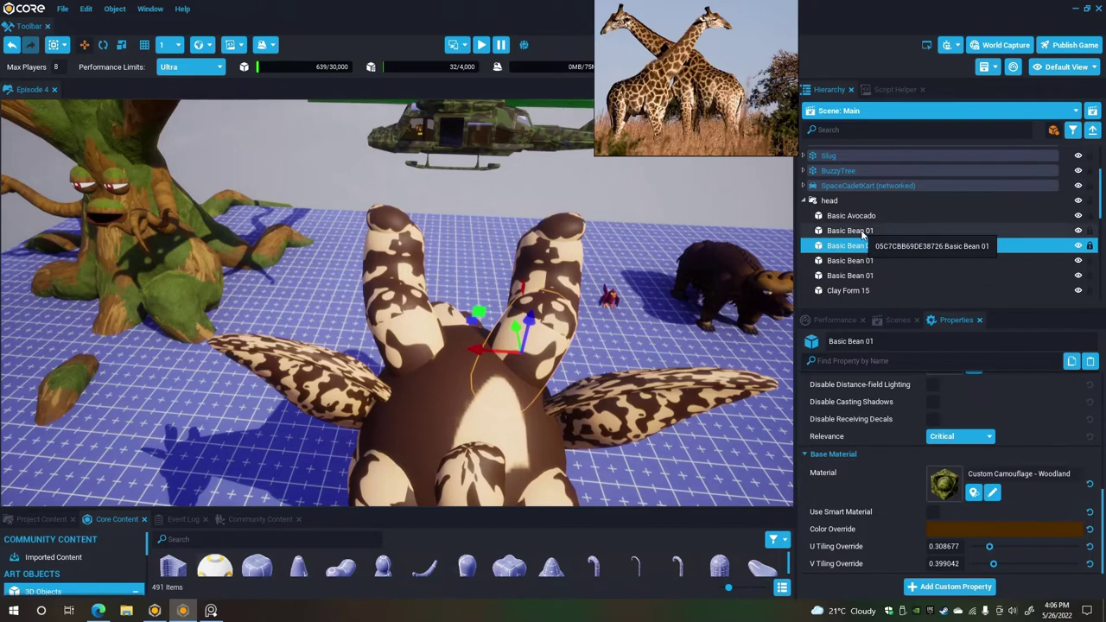
ctrl+click(861, 232)
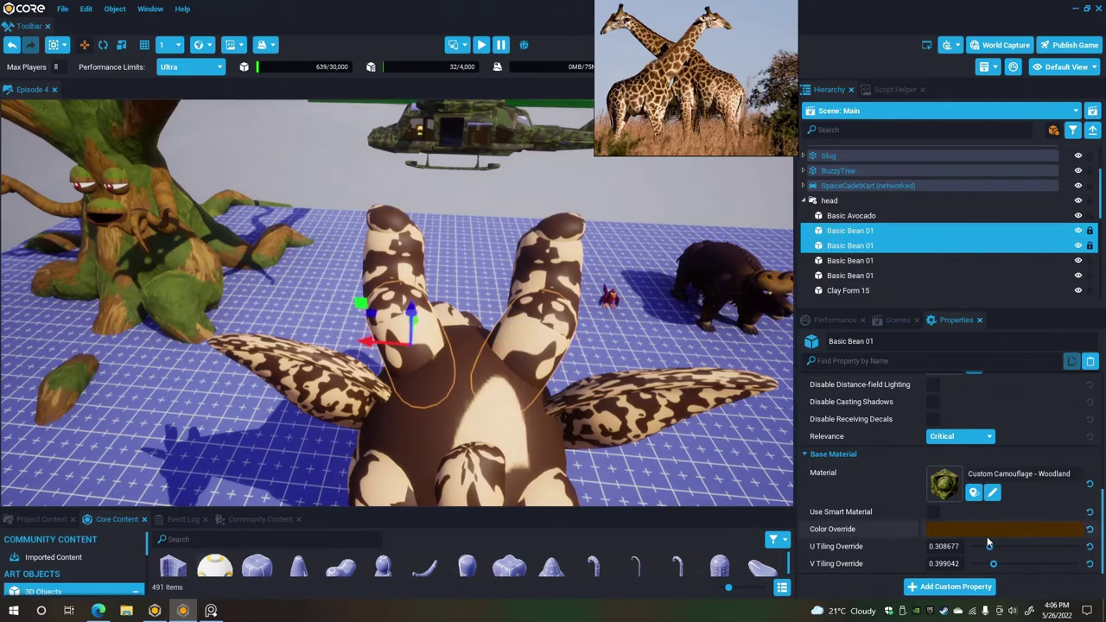
drag(990, 548, 986, 548)
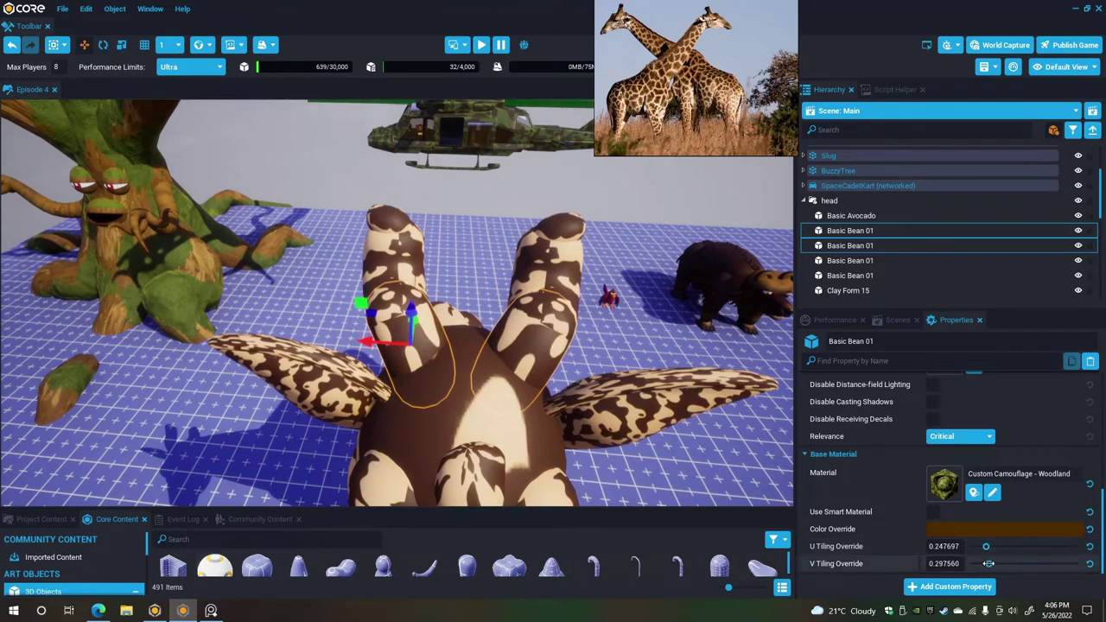
key(ctrl+z)
key(ctrl+z)
Apply the Custom Hay 01 material to both upper horn segments with U tiling 0.125 and V tiling 1.863.
click(855, 261)
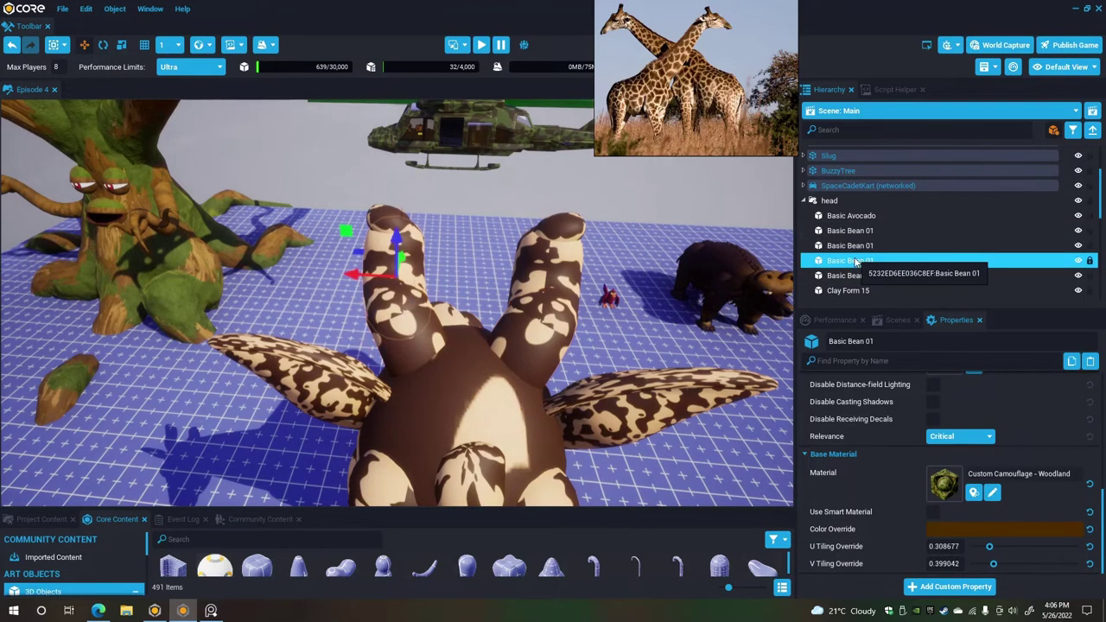
ctrl+click(870, 275)
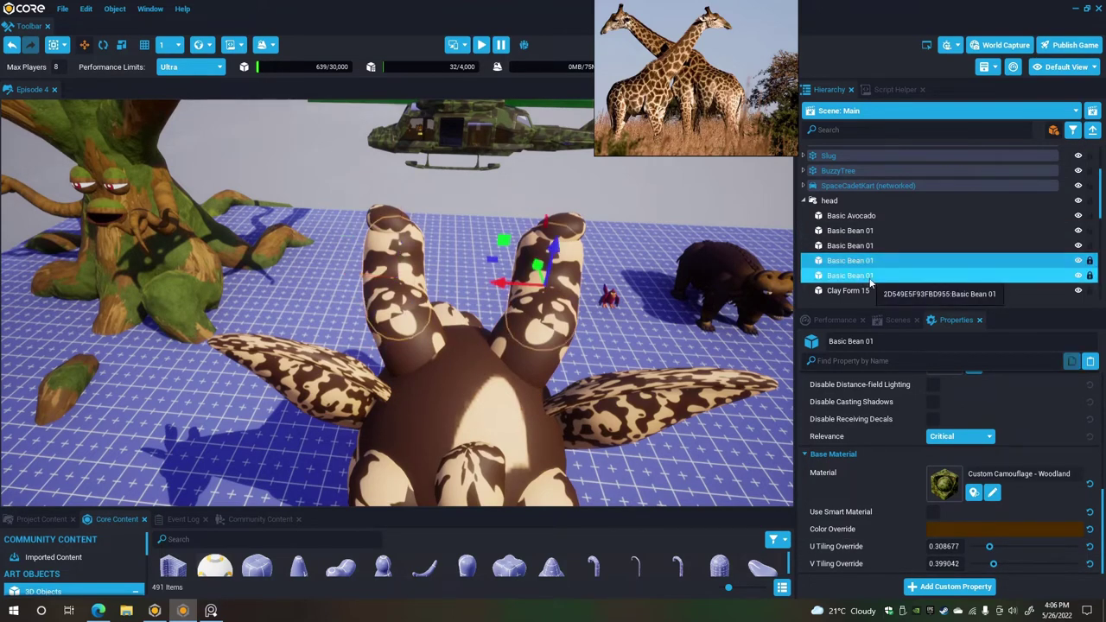
scroll(887, 287, down, 1)
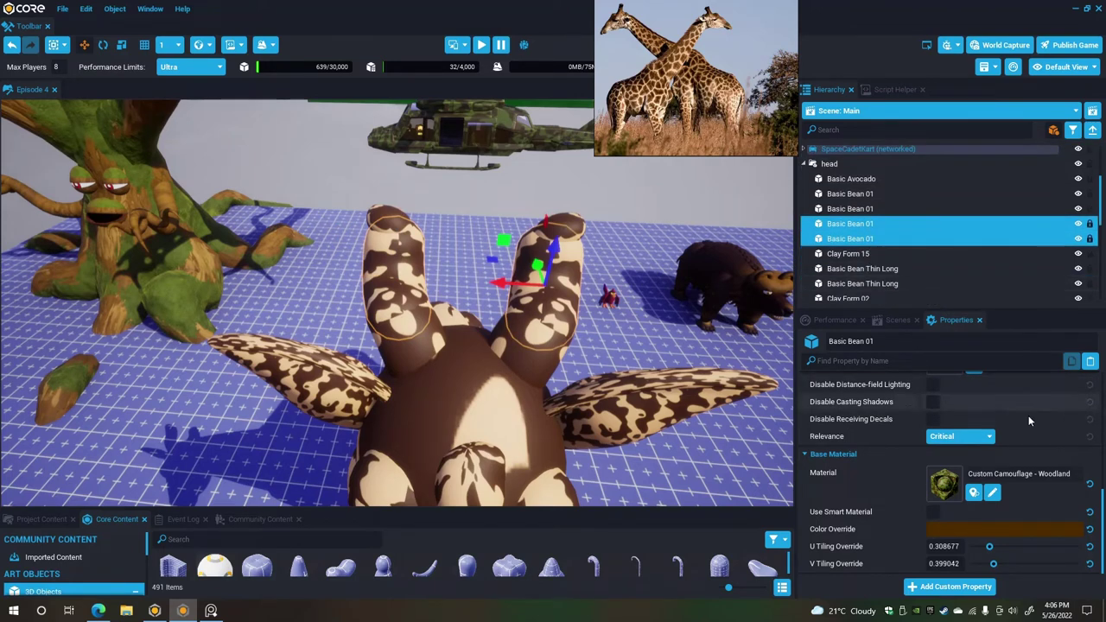
click(946, 486)
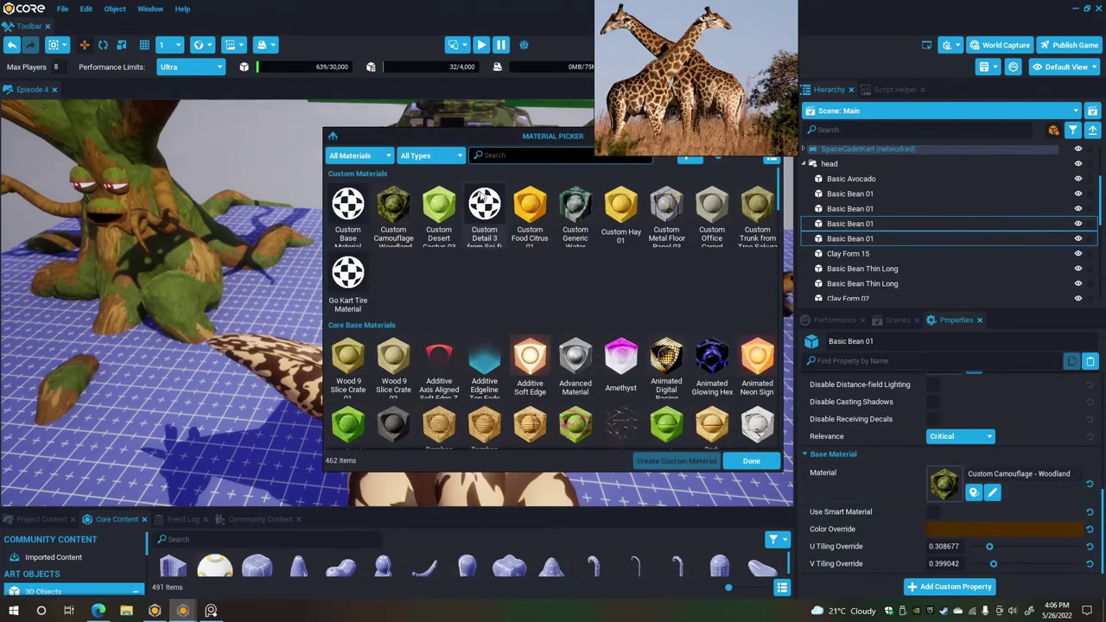
drag(497, 139, 756, 161)
click(892, 229)
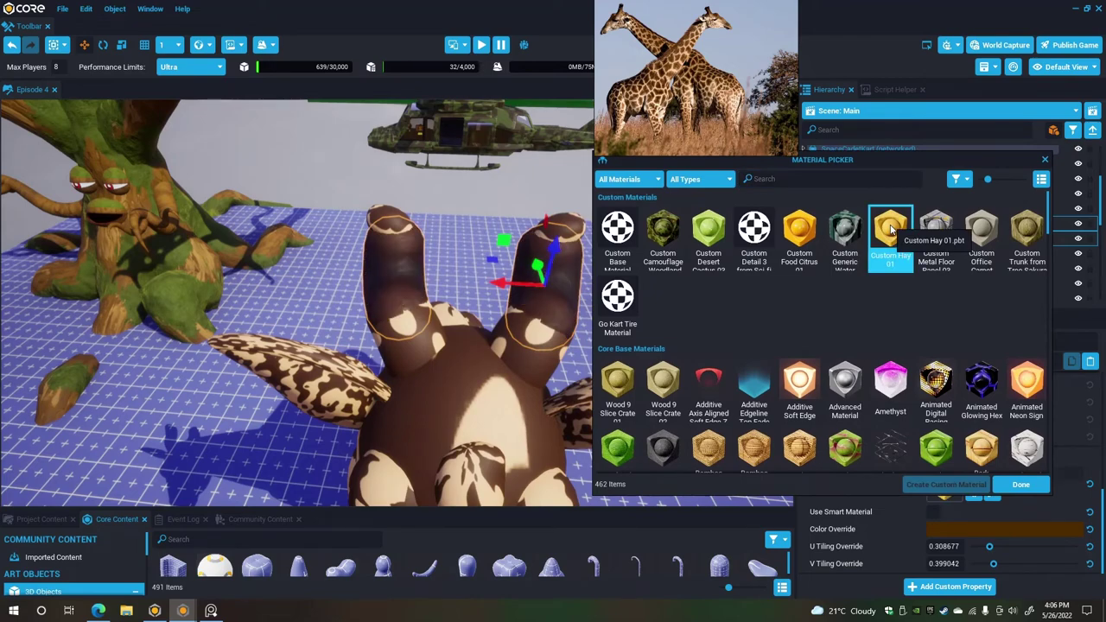
right_drag(280, 353, 431, 356)
right_drag(259, 145, 598, 350)
right_drag(278, 341, 102, 346)
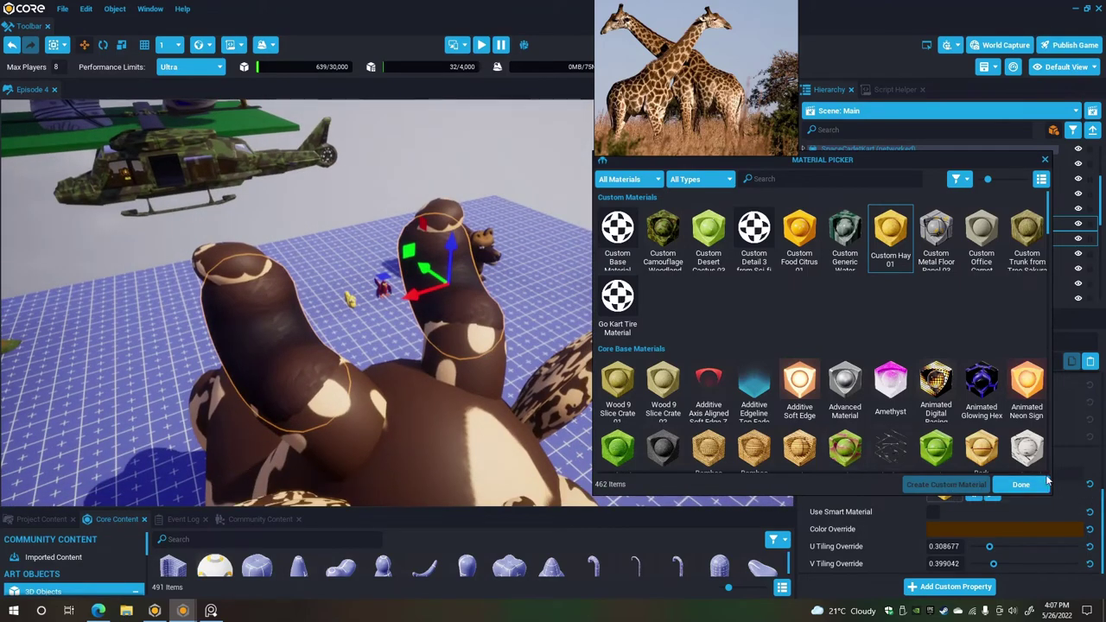
click(1021, 485)
drag(989, 548, 992, 547)
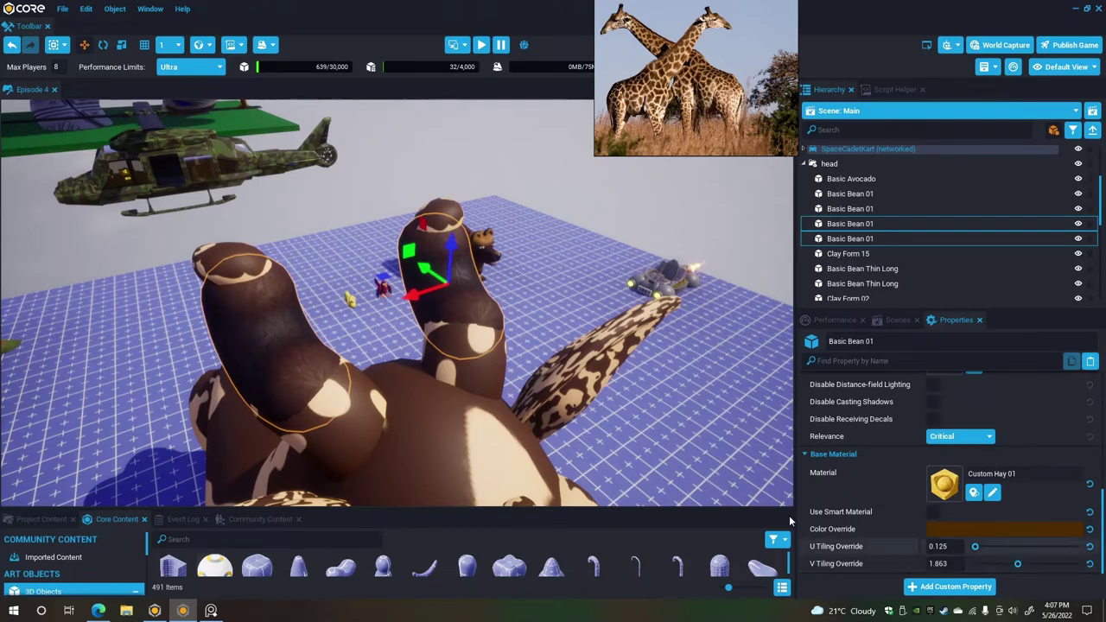
Select both horn-tip Clay Form 15 pieces and move them directly below the Basic Bean 01 objects in the head group.
alt+drag(455, 383, 791, 374)
click(851, 253)
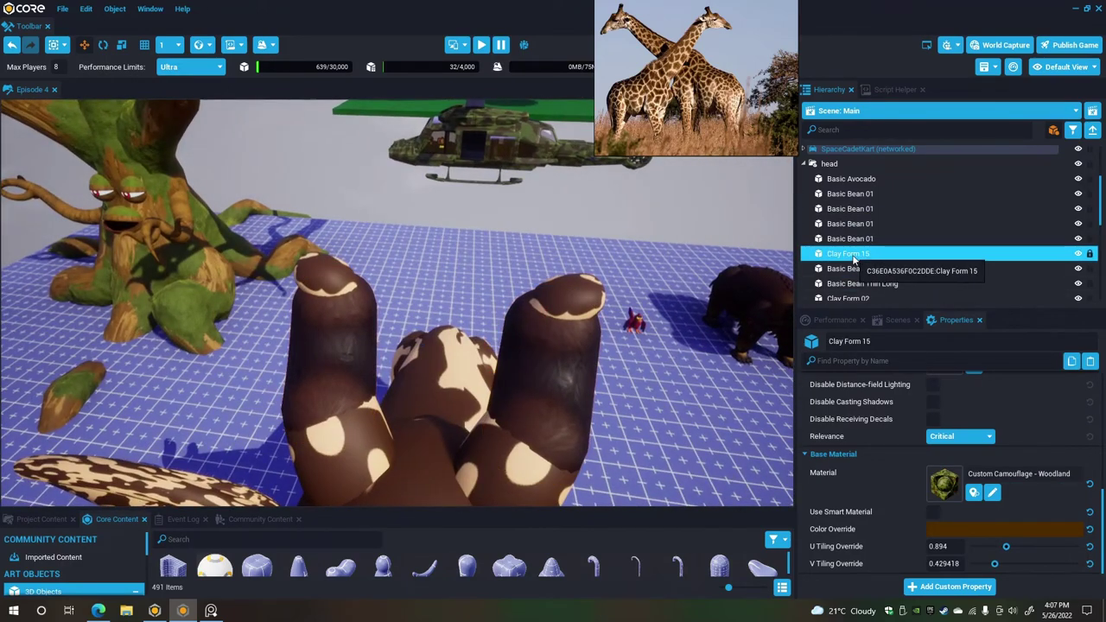
scroll(882, 294, down, 1)
click(864, 282)
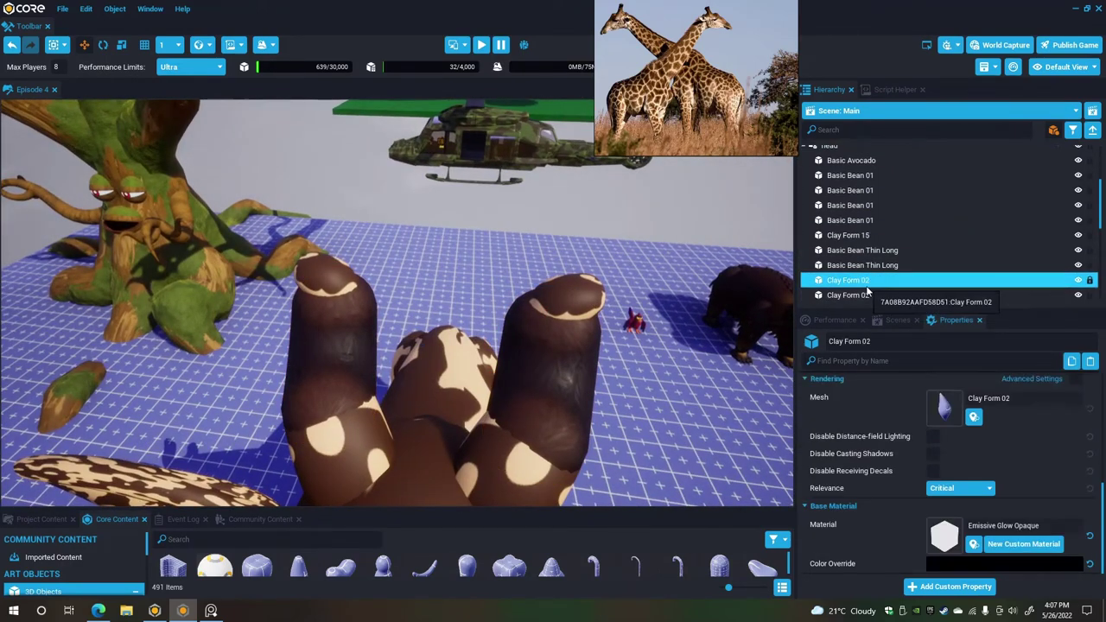
click(316, 273)
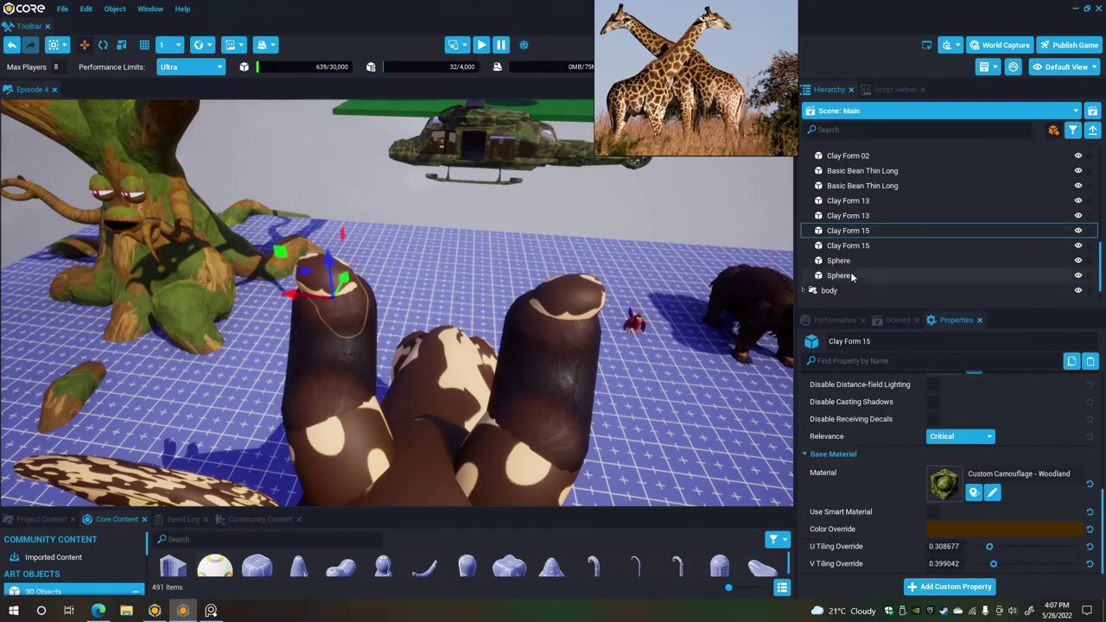
ctrl+click(870, 232)
drag(870, 231, 876, 197)
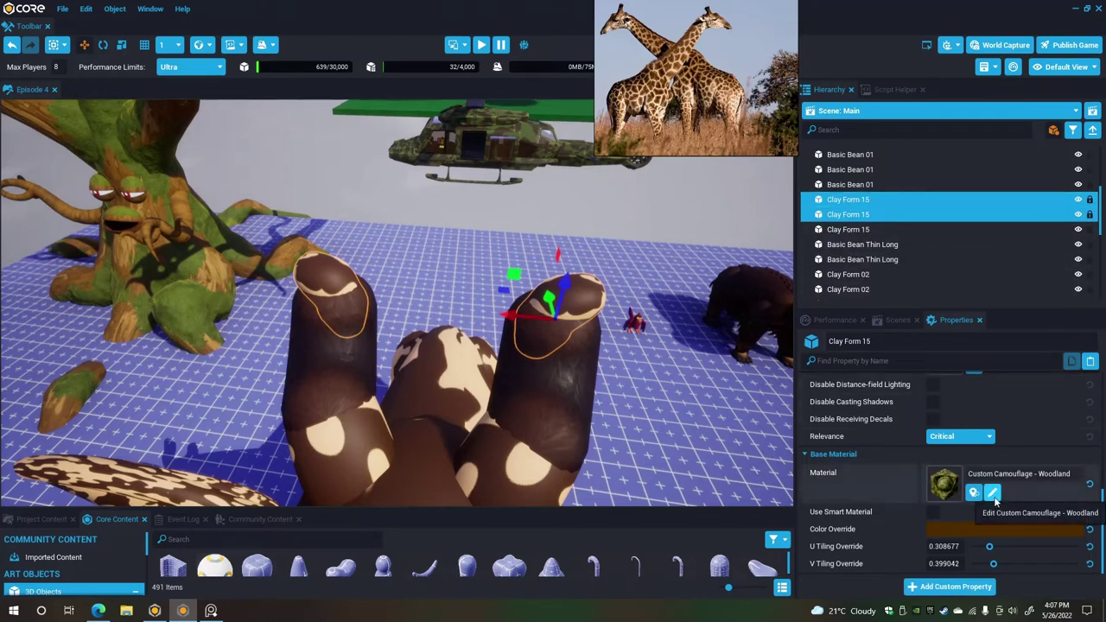
Apply the Custom Hay 01 material to both horn-tip pieces.
click(947, 492)
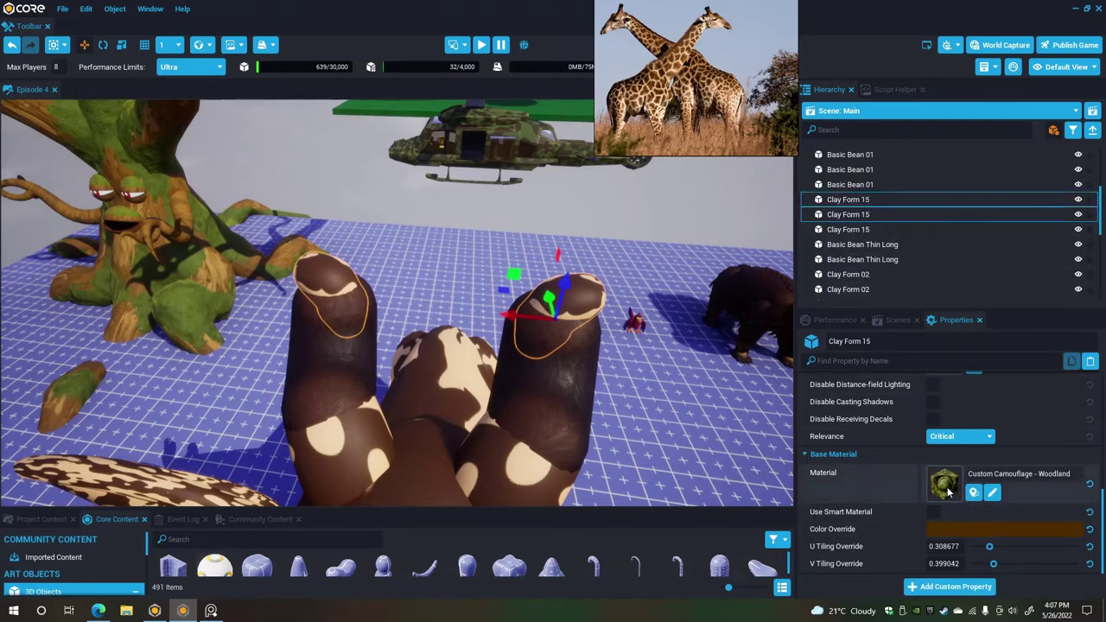
click(948, 491)
click(626, 211)
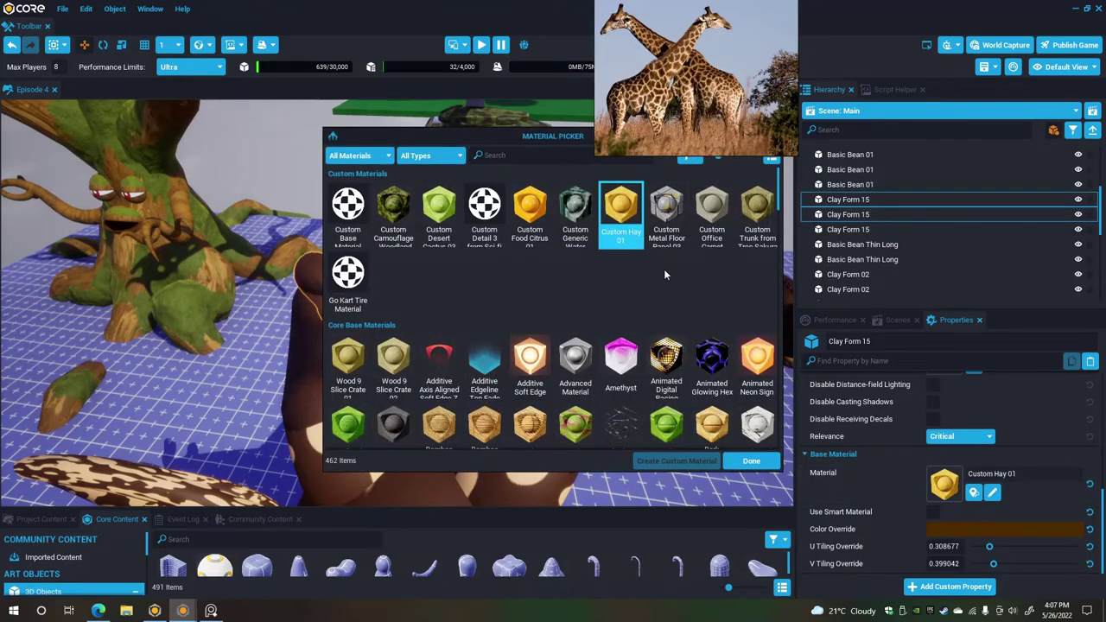
click(750, 460)
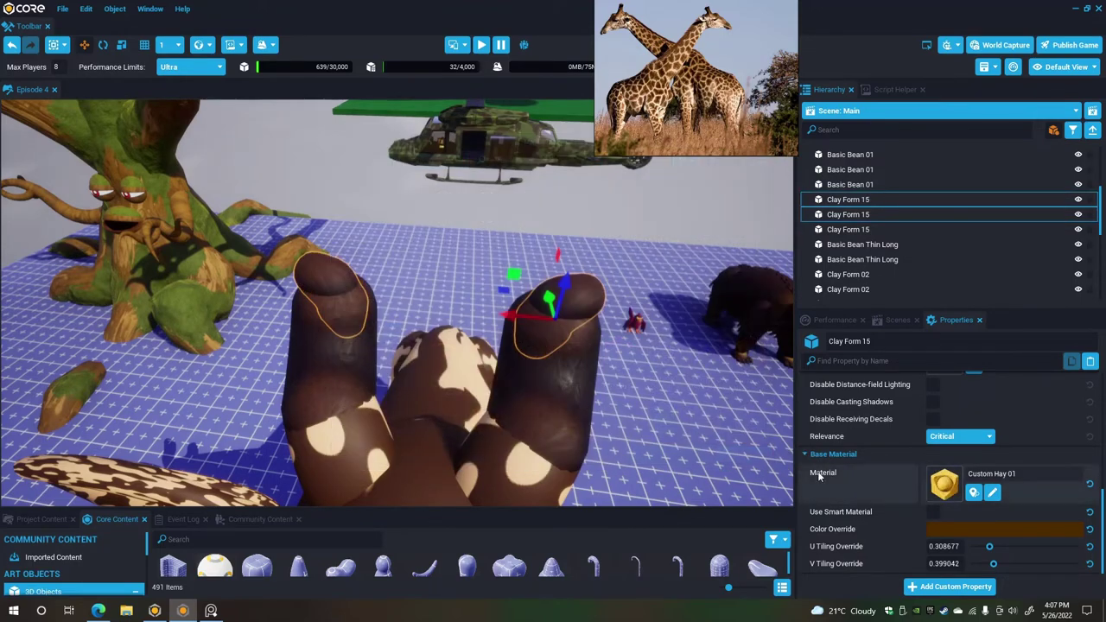
Darken the color override of both horn tips to a very dark brown with a brightness value of 0.02.
click(954, 529)
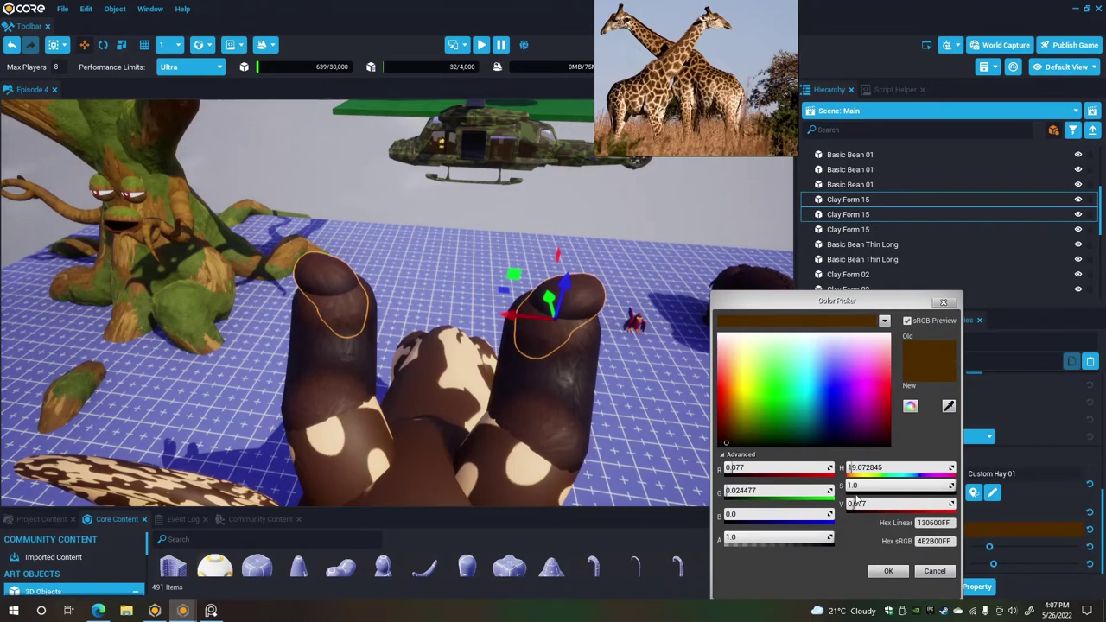
drag(851, 504, 840, 504)
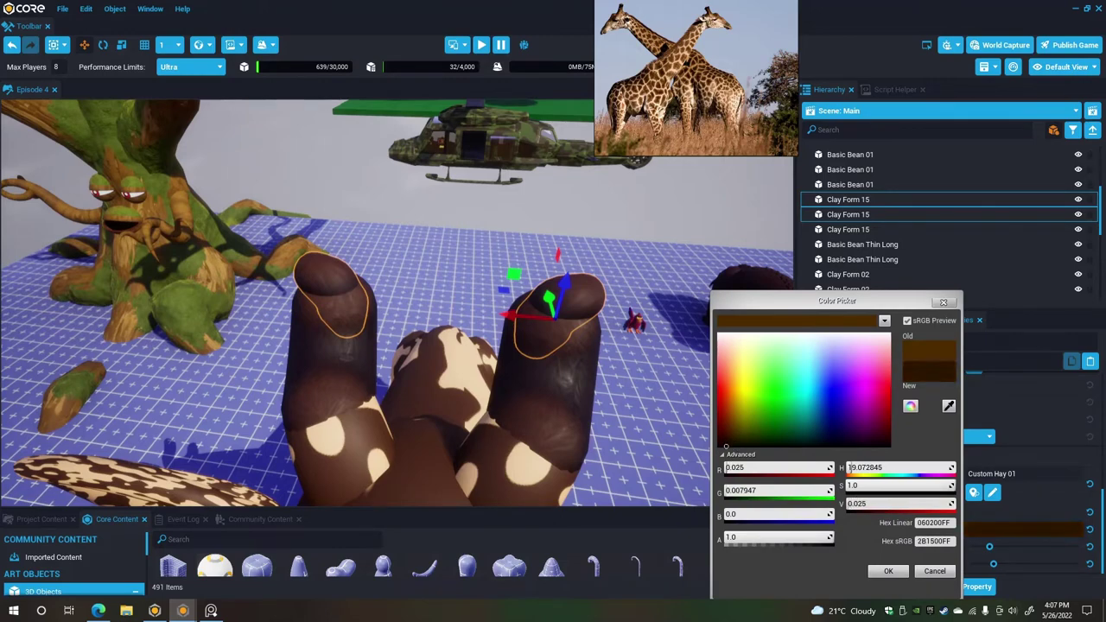
click(885, 570)
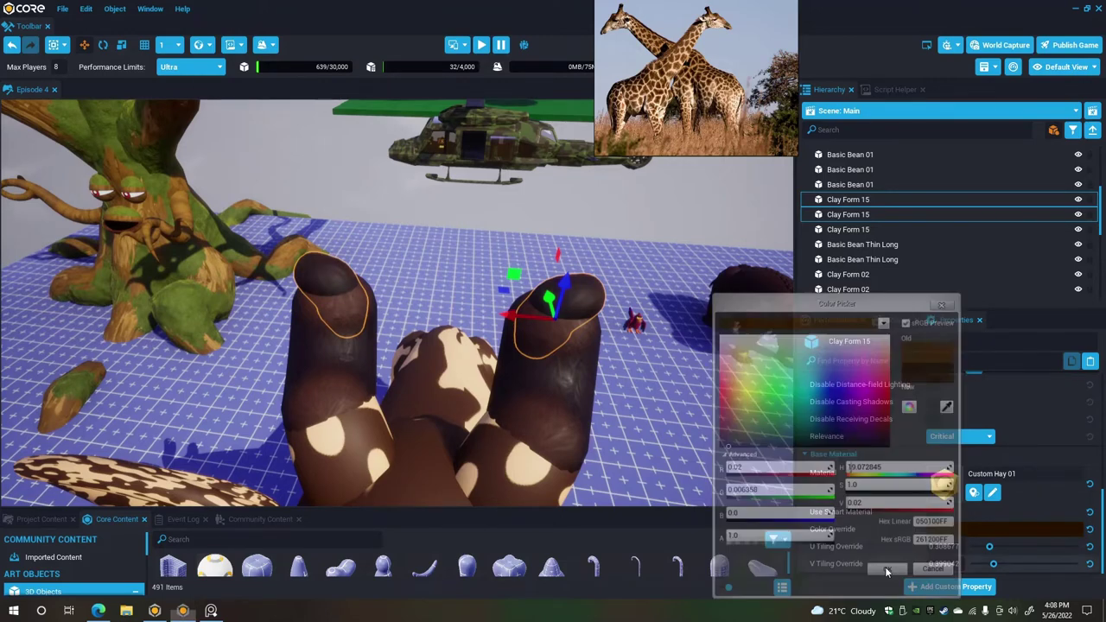
scroll(658, 392, down, 2)
click(659, 393)
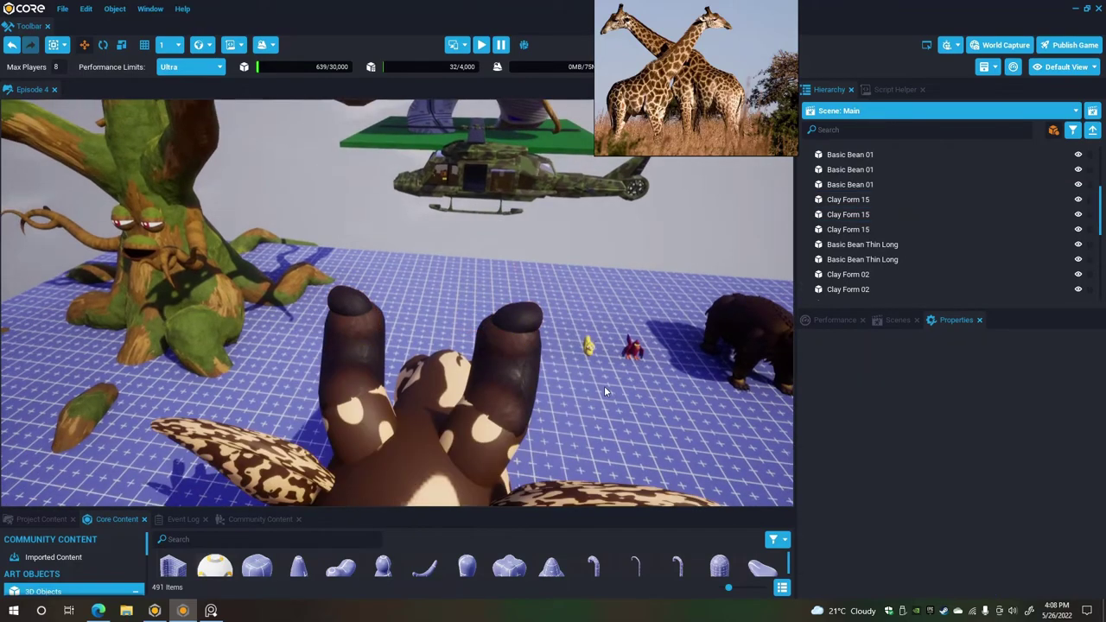
Apply the Custom Hay 01 material to both ears, covering the two Clay Form 02 and two Basic Bean Thin Long pieces.
right_drag(604, 385, 642, 374)
key(a)
key(s)
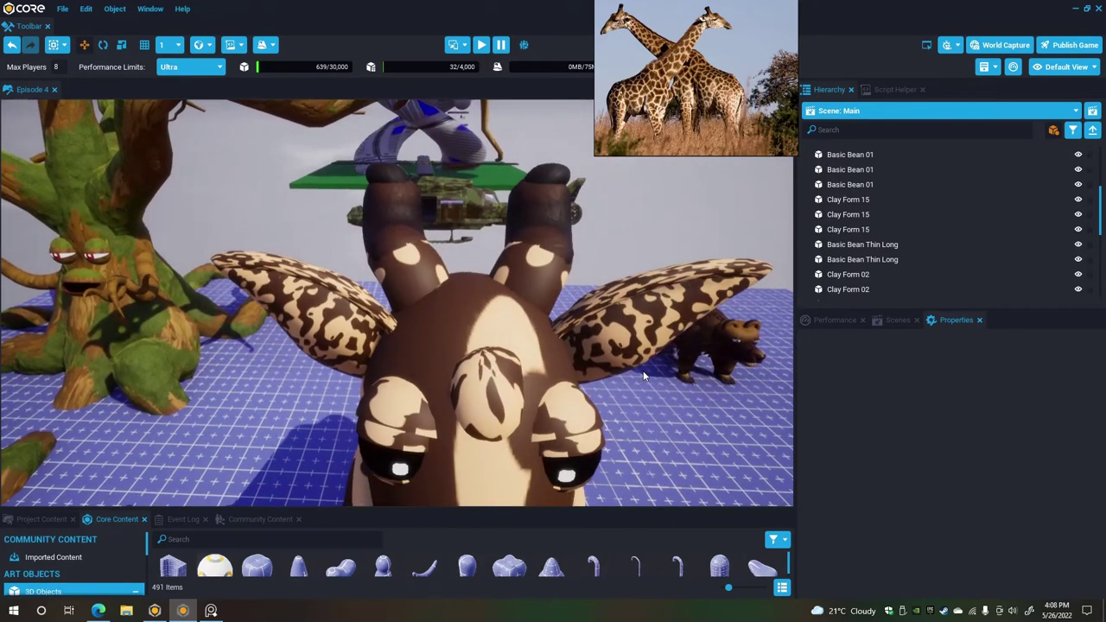
click(345, 315)
click(872, 220)
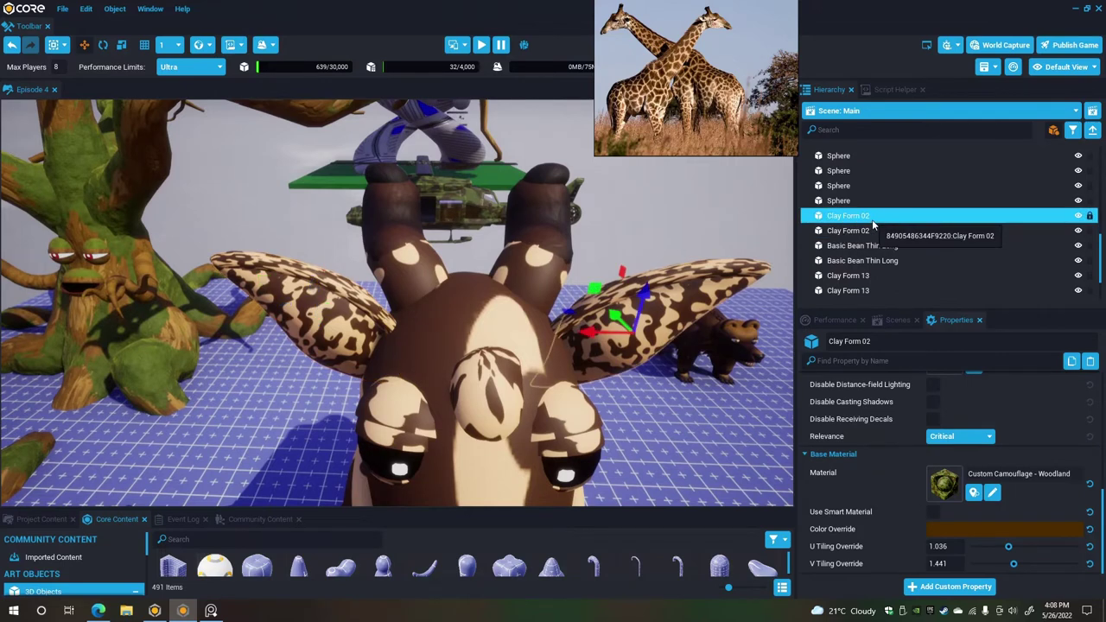
ctrl+click(873, 230)
ctrl+click(881, 246)
ctrl+click(891, 260)
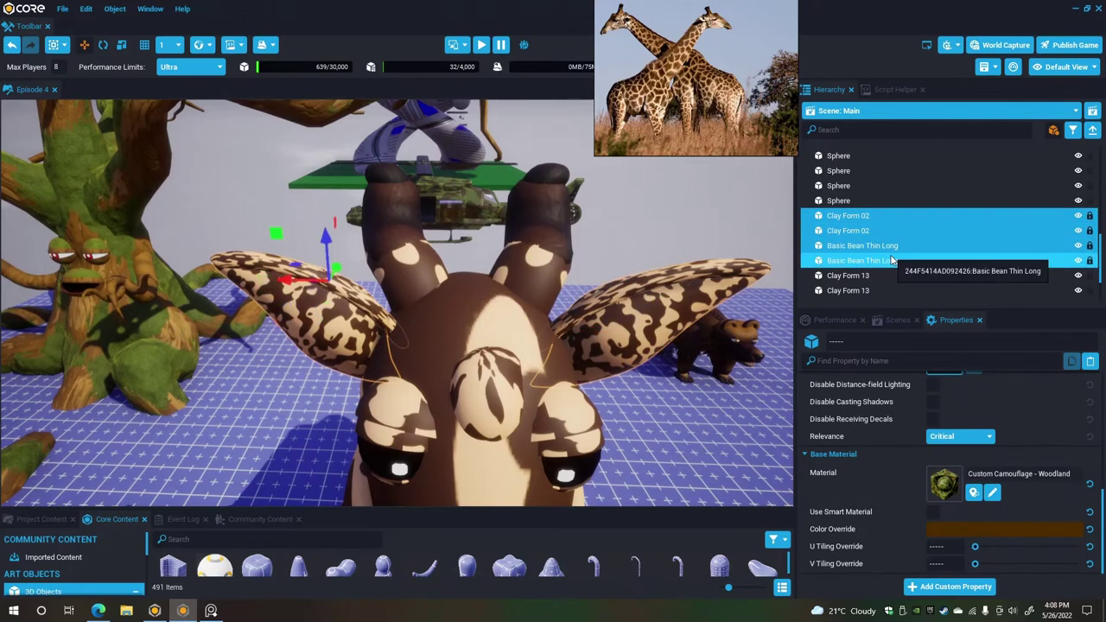
click(951, 491)
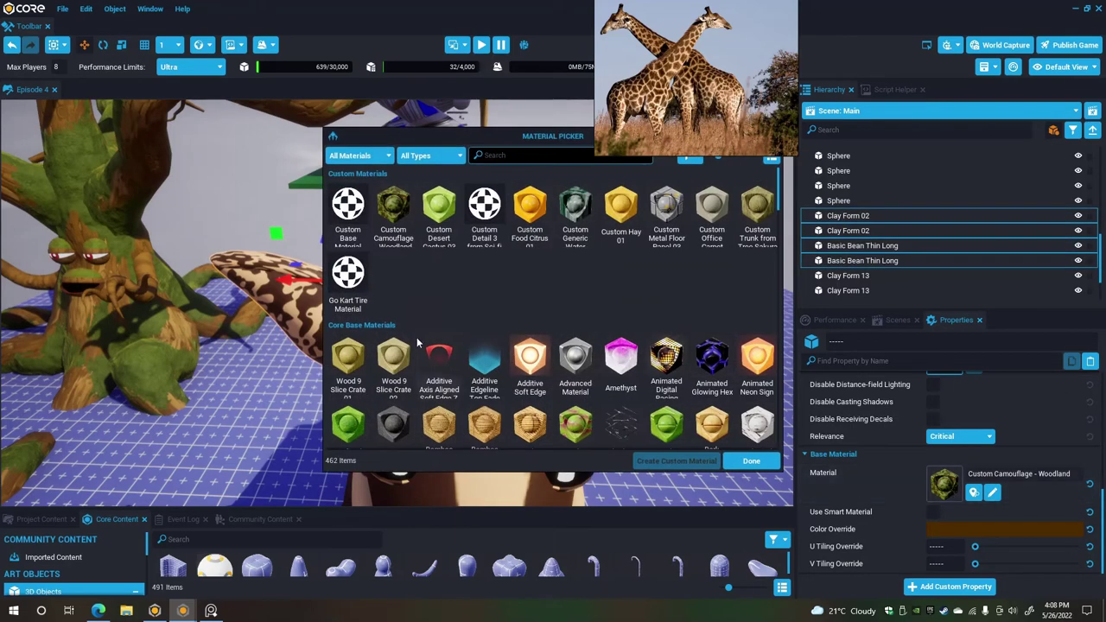
click(631, 214)
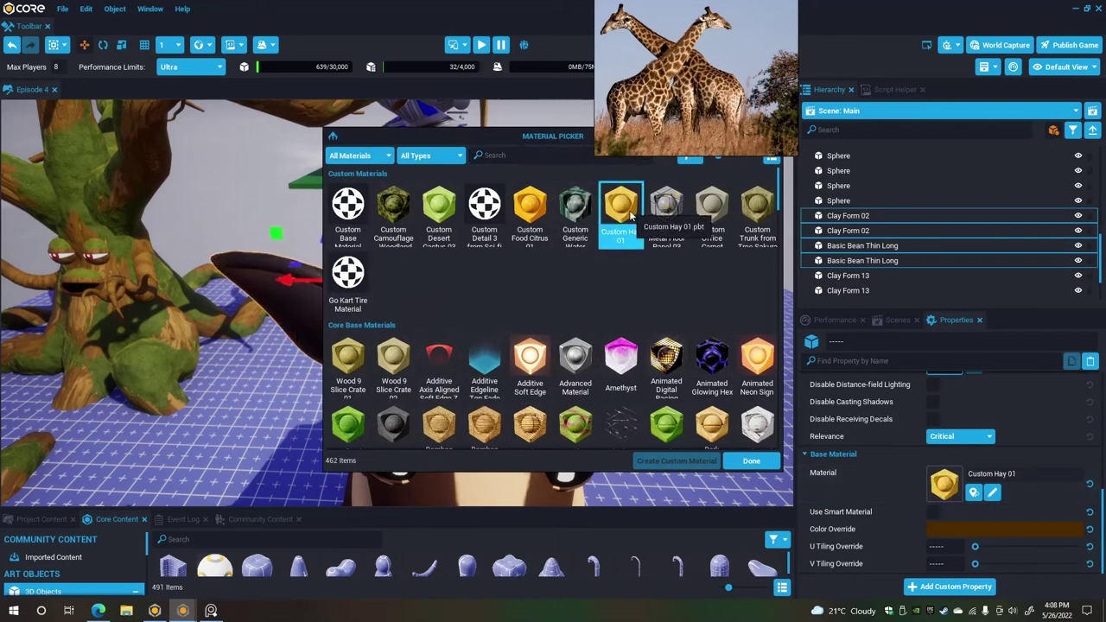
click(750, 461)
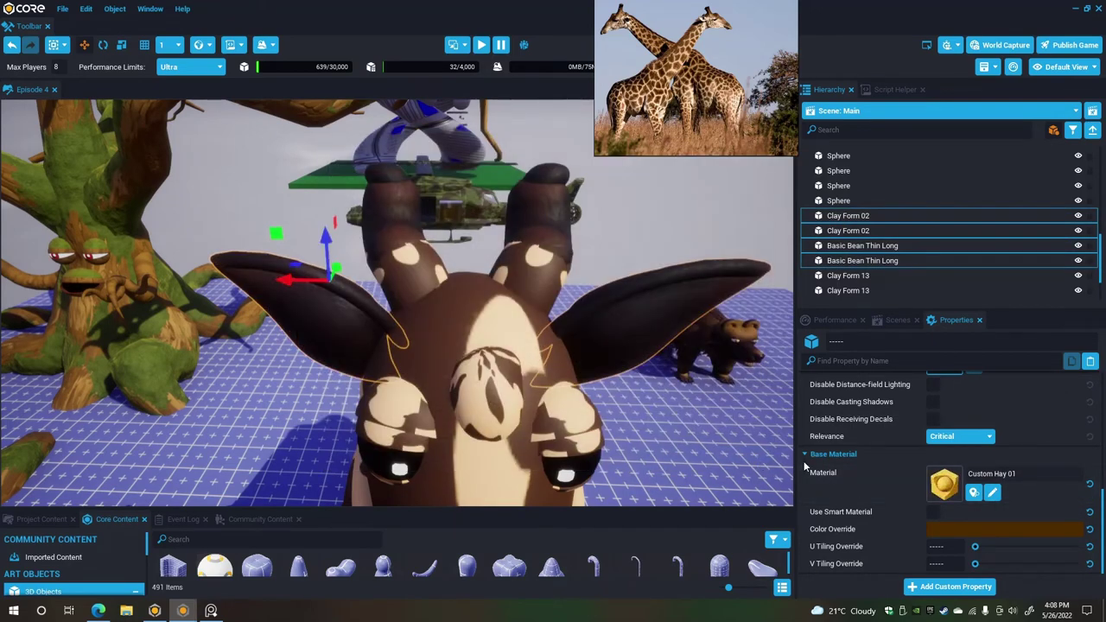
Brighten the color override of the selected ear pieces to orange with a brightness value of 0.72.
click(988, 540)
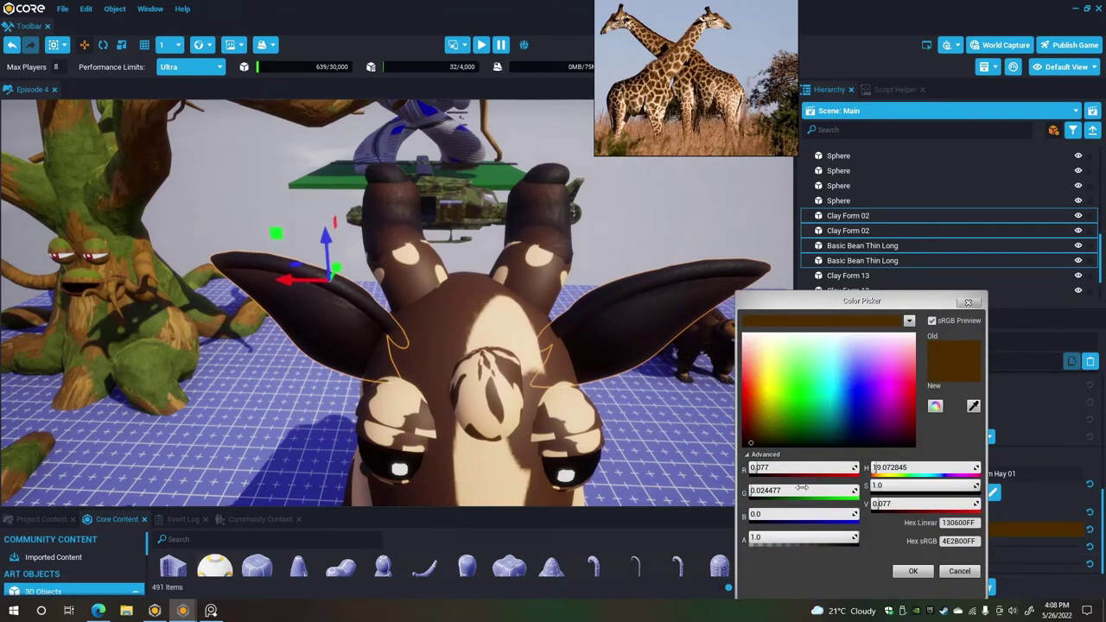
drag(881, 504, 914, 504)
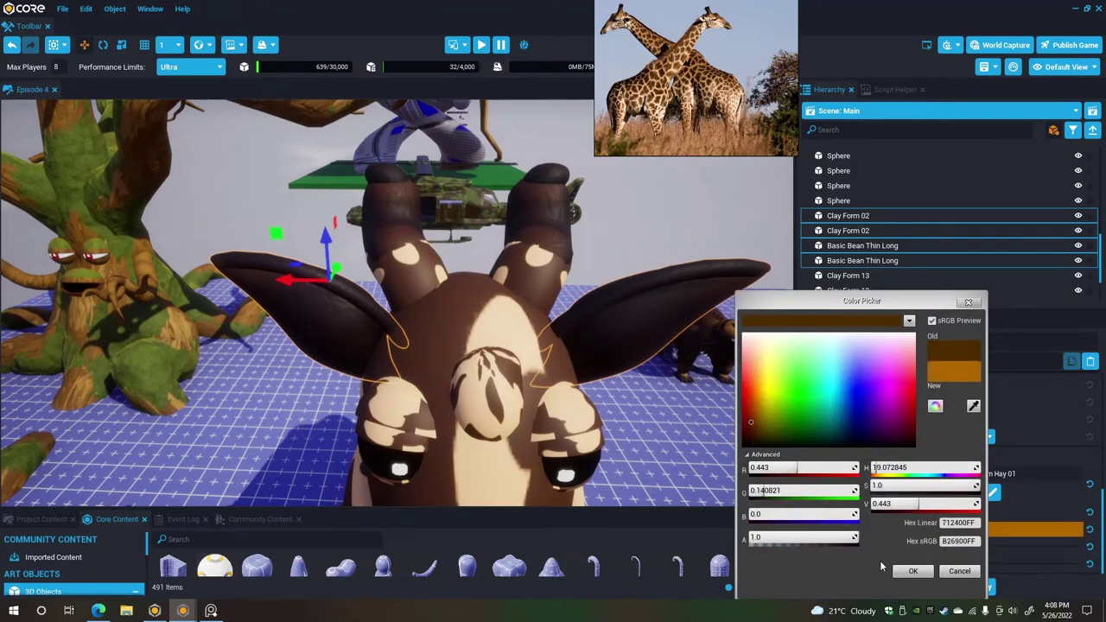
click(914, 571)
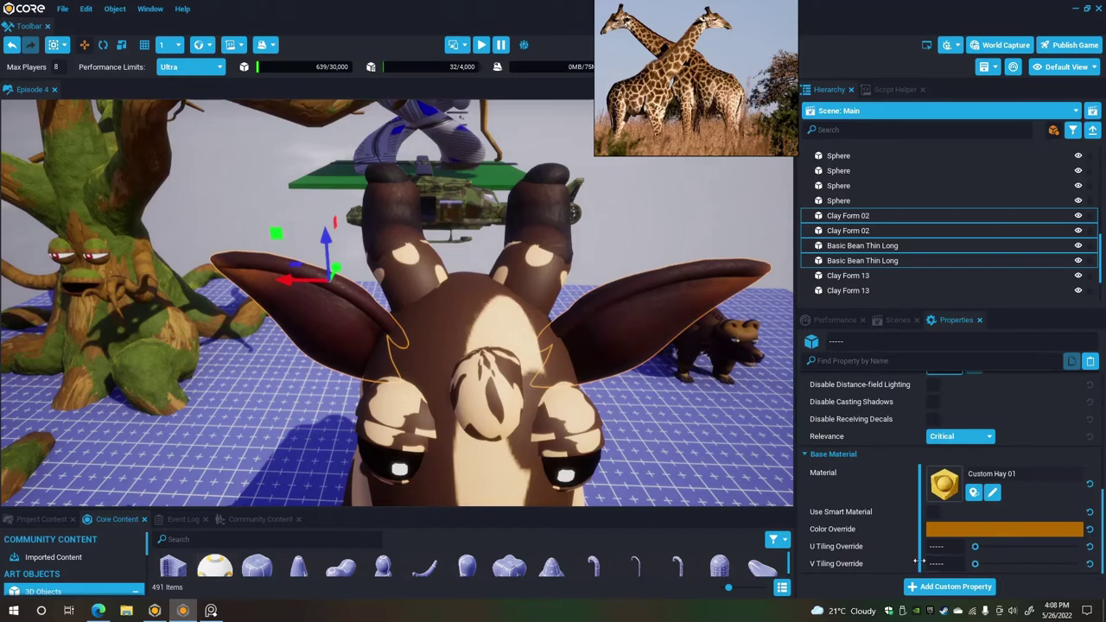
click(955, 528)
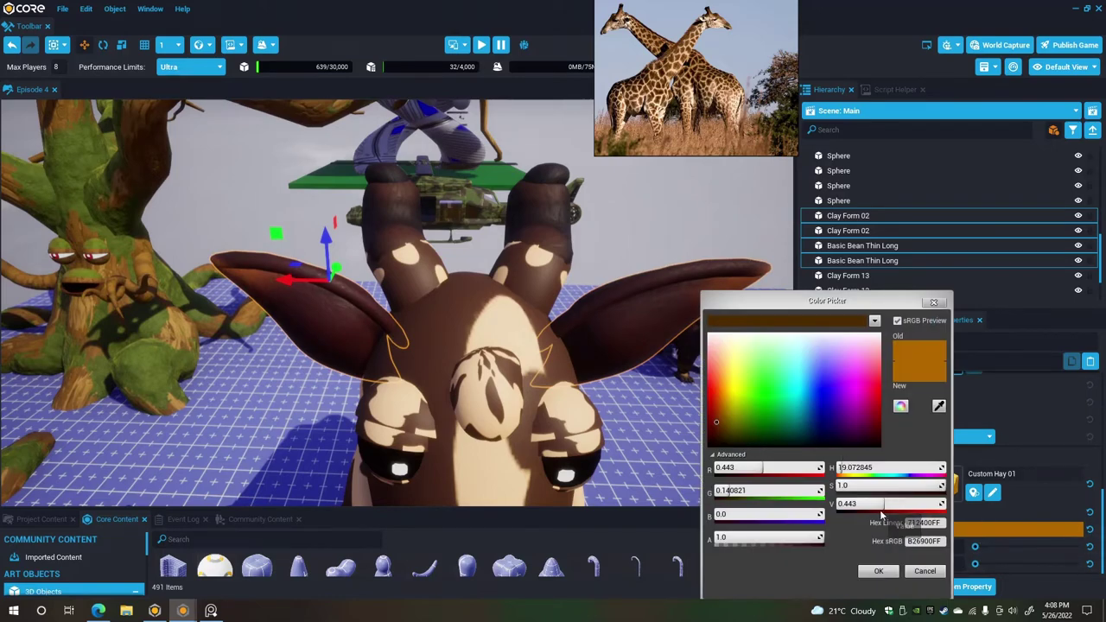
drag(884, 504, 915, 504)
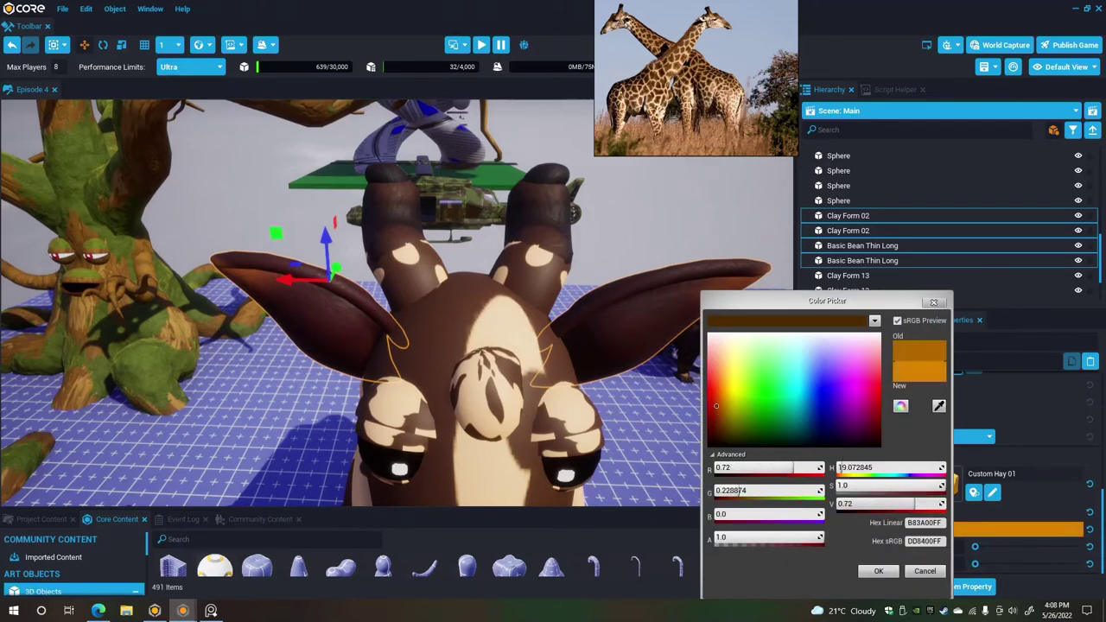
click(878, 571)
Rotate the Basic Pepper 01 piece of the giraffe's body slightly, then deselect it.
right_drag(623, 406, 300, 375)
right_drag(510, 381, 413, 291)
key(Escape)
key(w)
scroll(413, 291, up, 6)
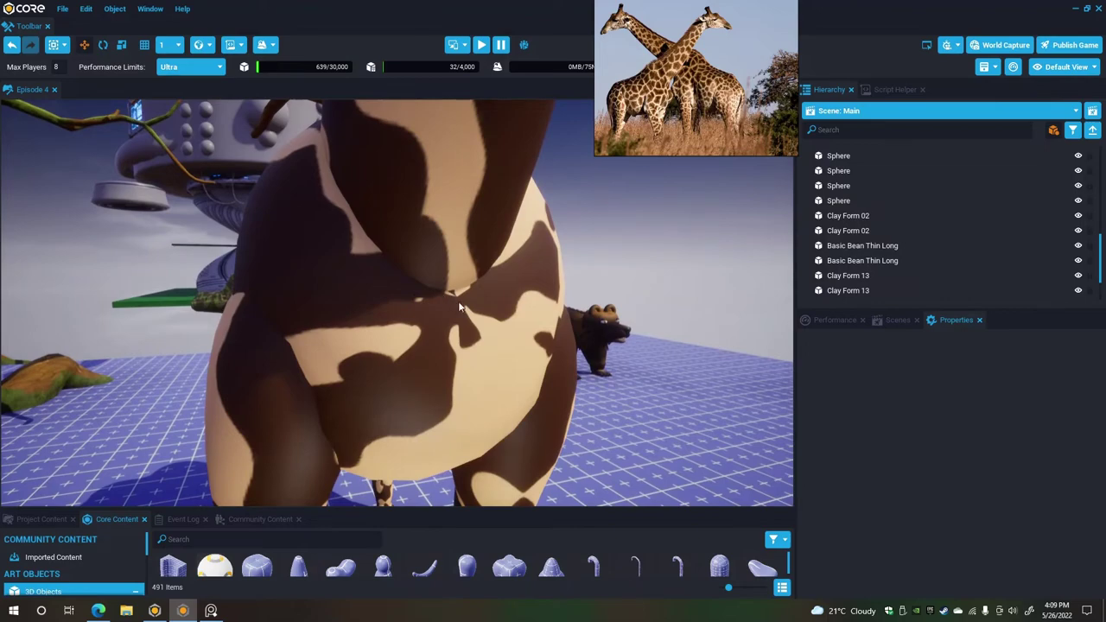
right_drag(455, 314, 594, 316)
click(525, 312)
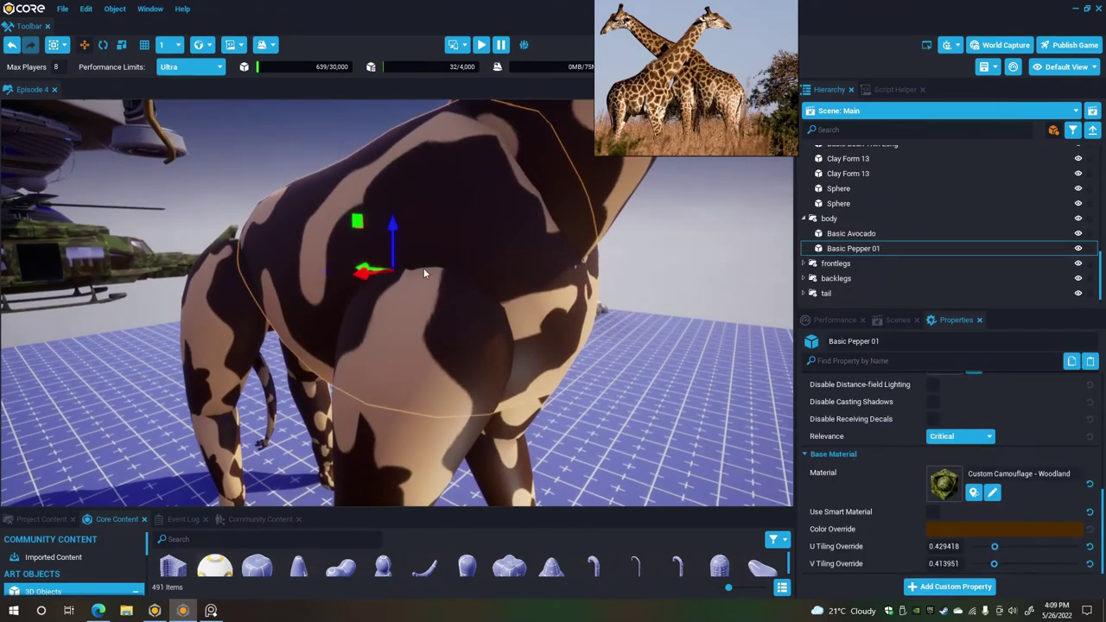
right_drag(493, 246, 531, 272)
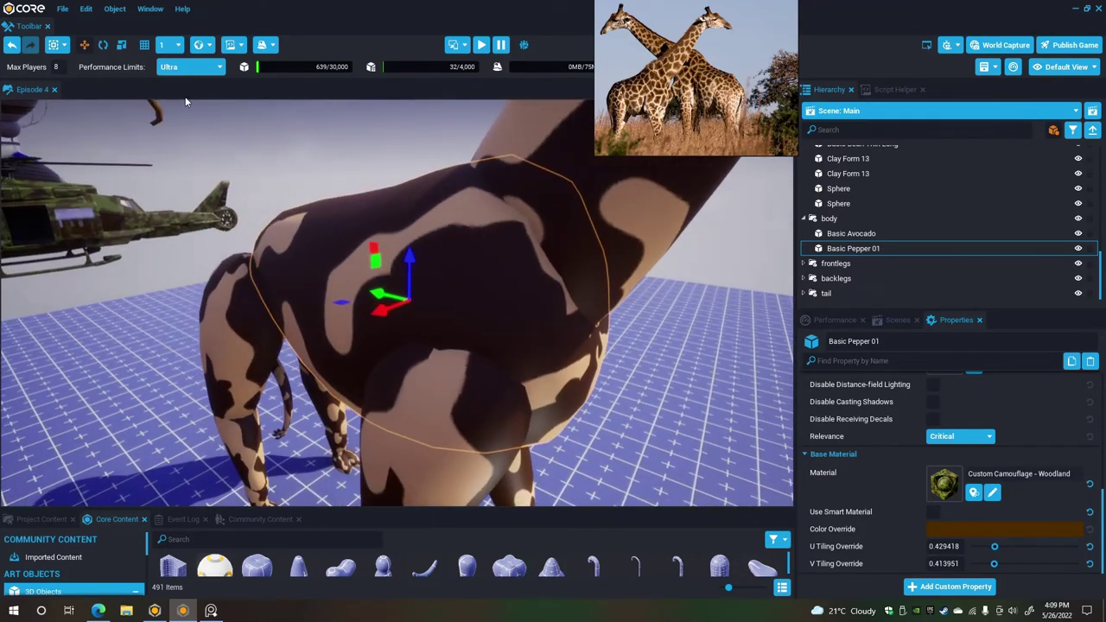
click(102, 44)
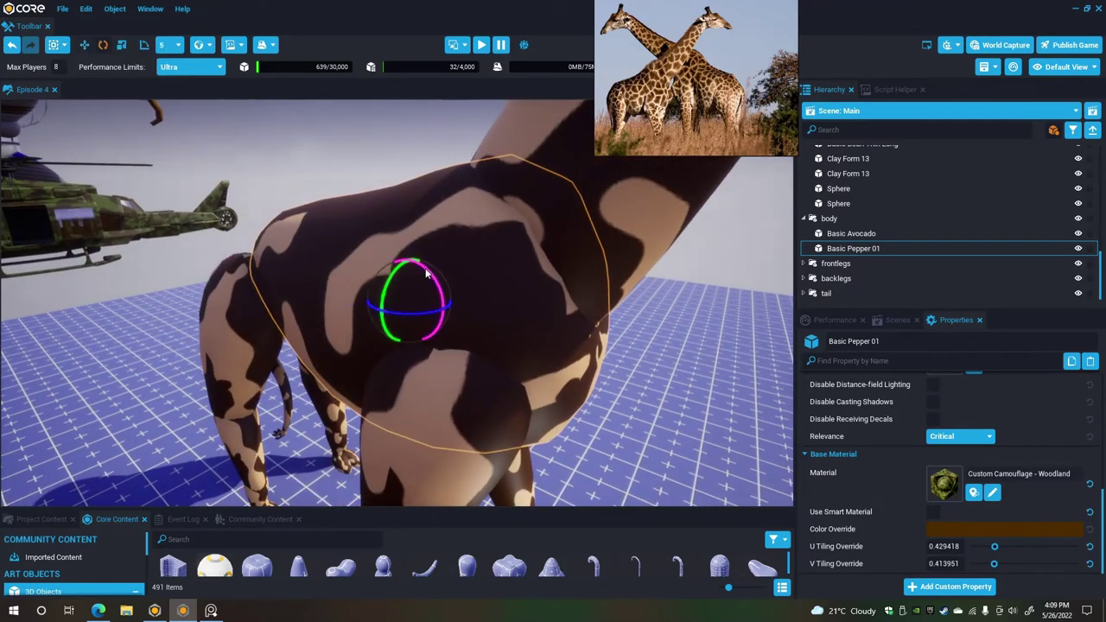
drag(426, 273, 419, 271)
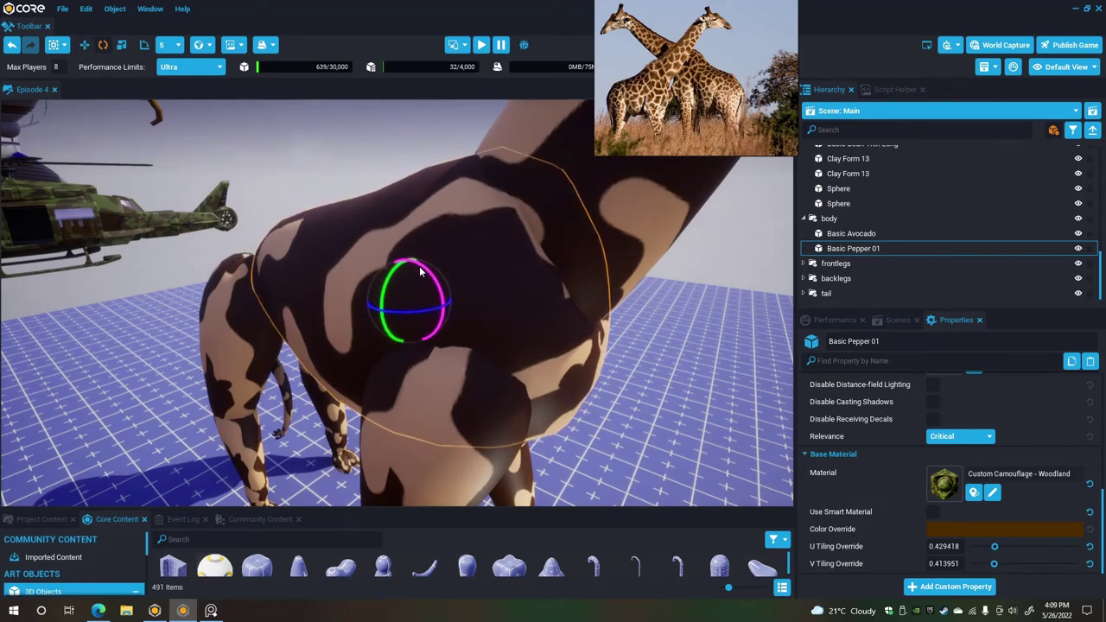
right_drag(419, 269, 448, 313)
key(Escape)
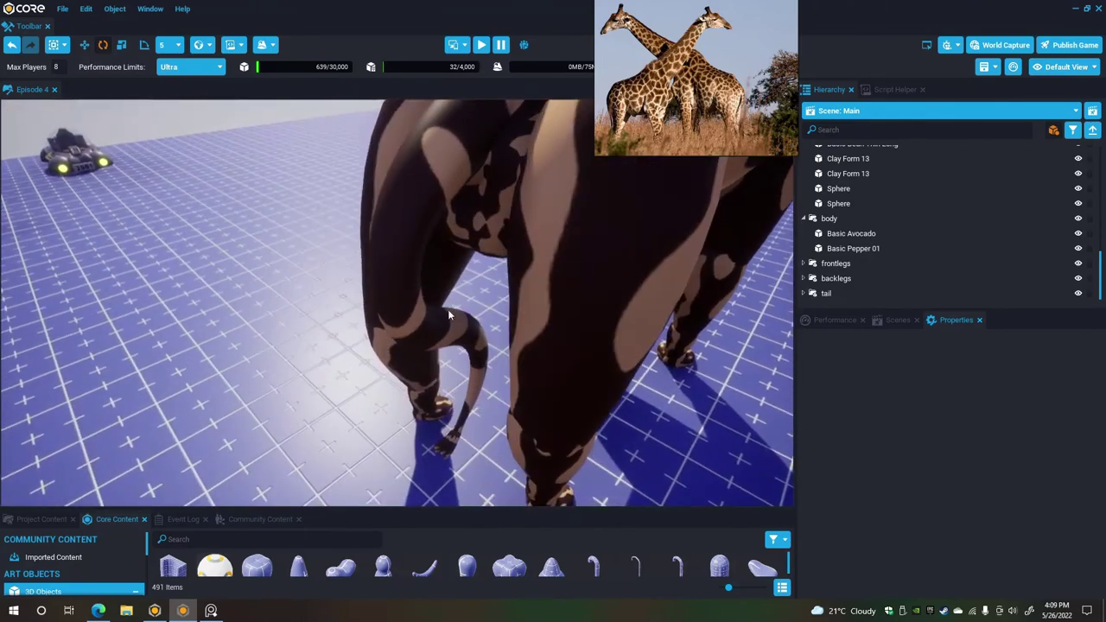
Move the Basic Apple object out of the tail group into the body group, below Basic Pepper 01.
click(448, 313)
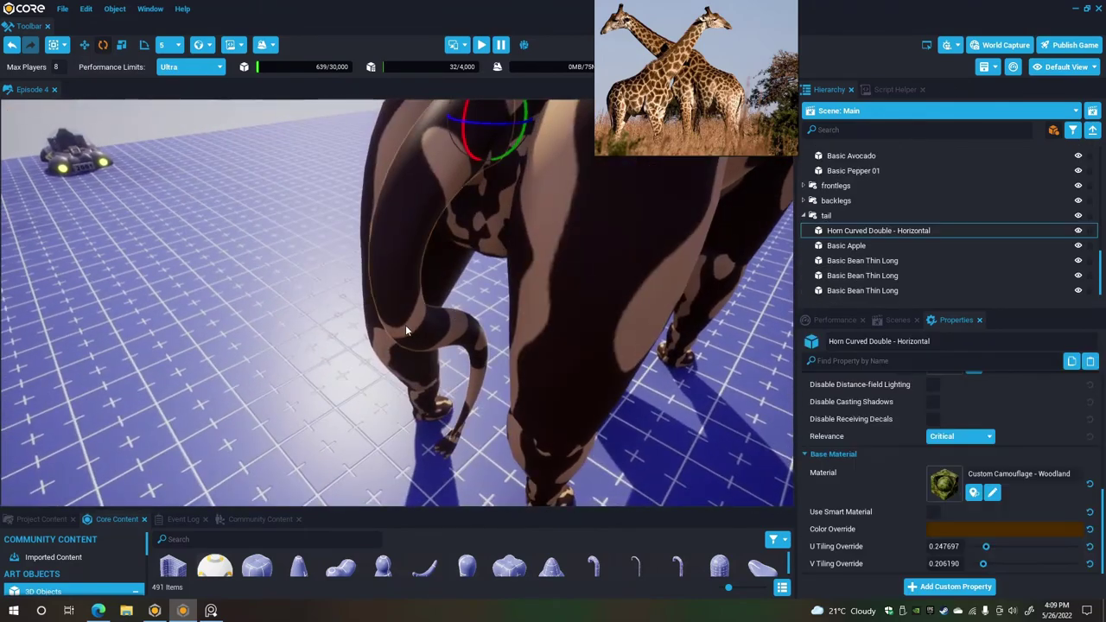
click(864, 215)
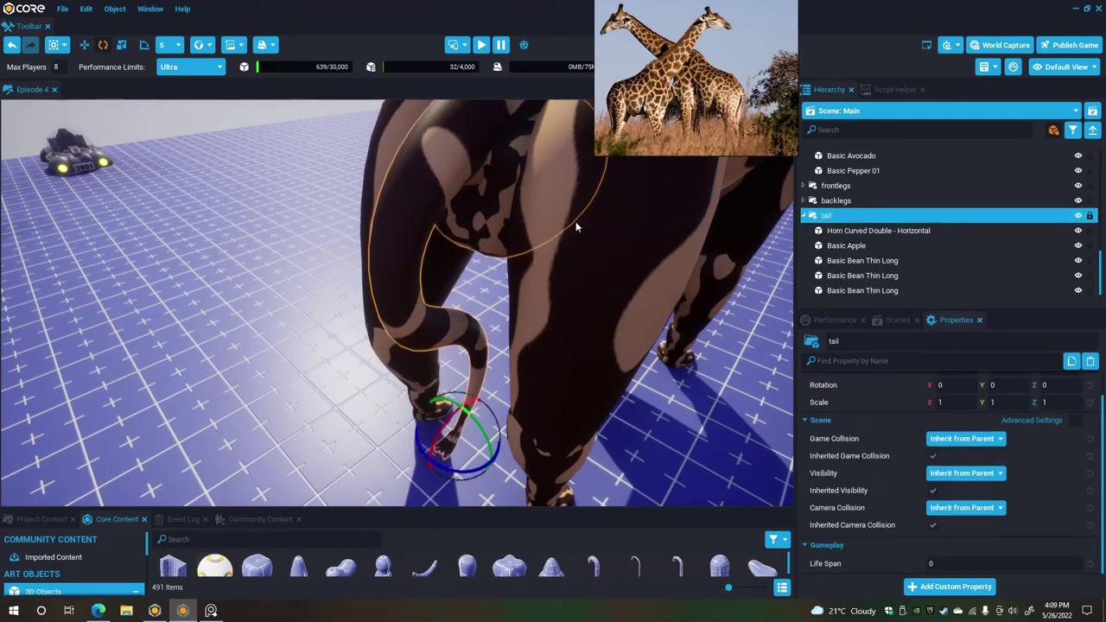
right_drag(575, 226, 515, 185)
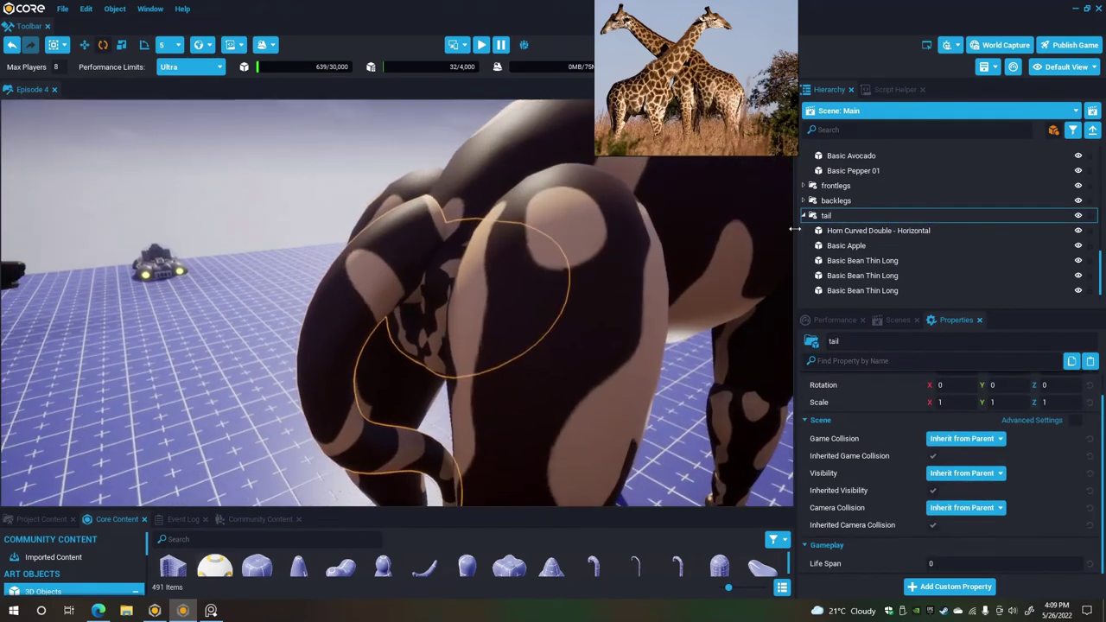
click(879, 246)
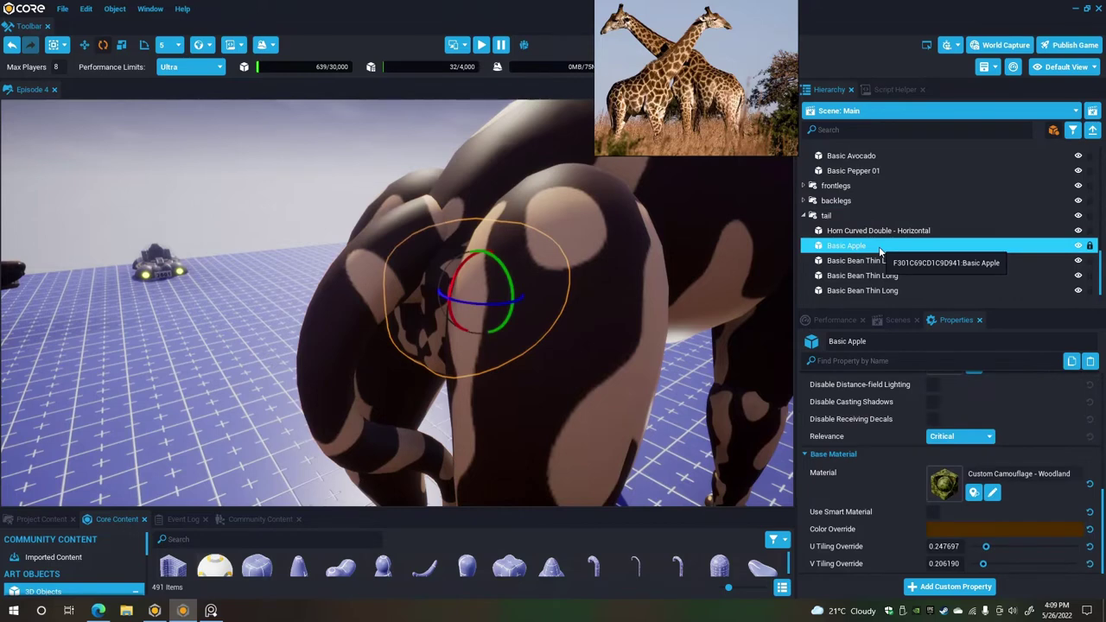
drag(878, 246, 863, 197)
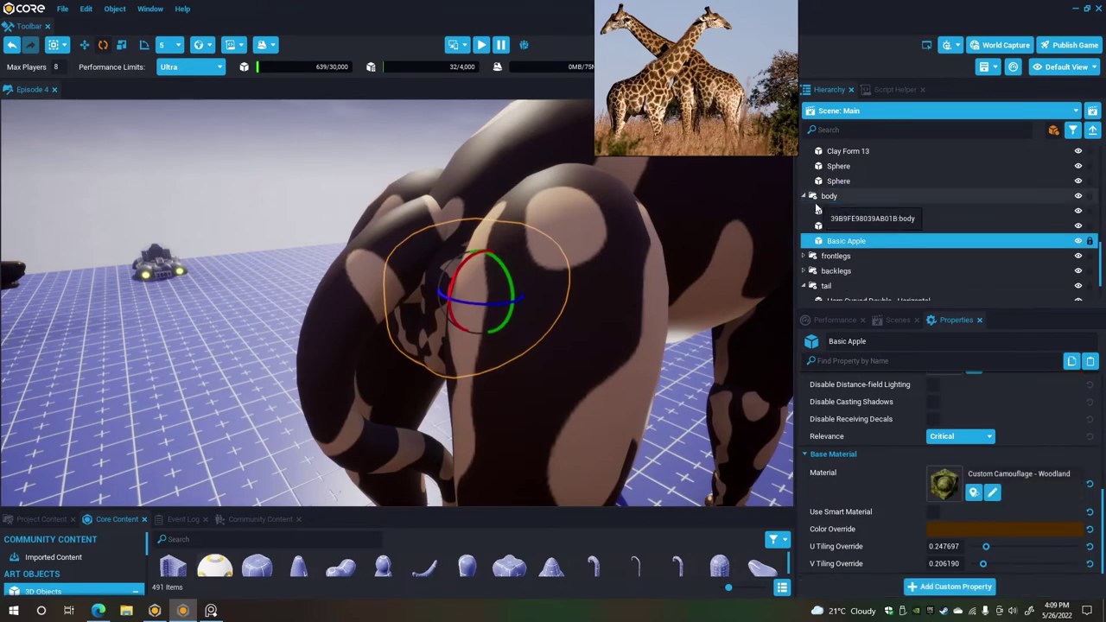
Select the tail group and lower it slightly along the vertical axis.
click(852, 267)
mouse_move(534, 236)
right_down()
mouse_move(524, 208)
mouse_move(538, 250)
right_up()
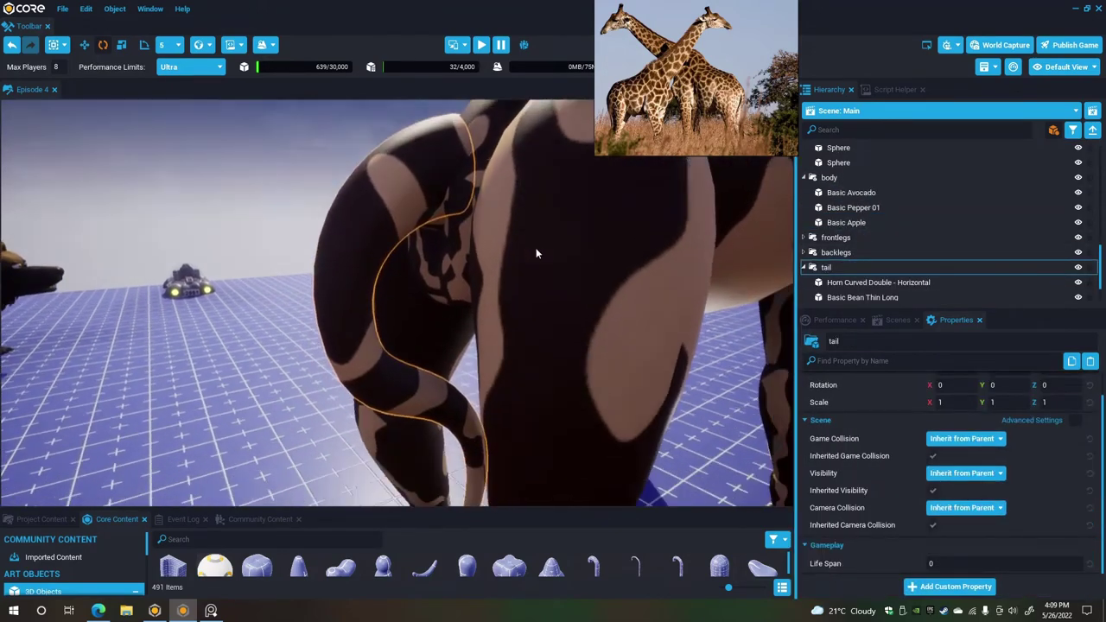
scroll(527, 246, down, 4)
click(84, 44)
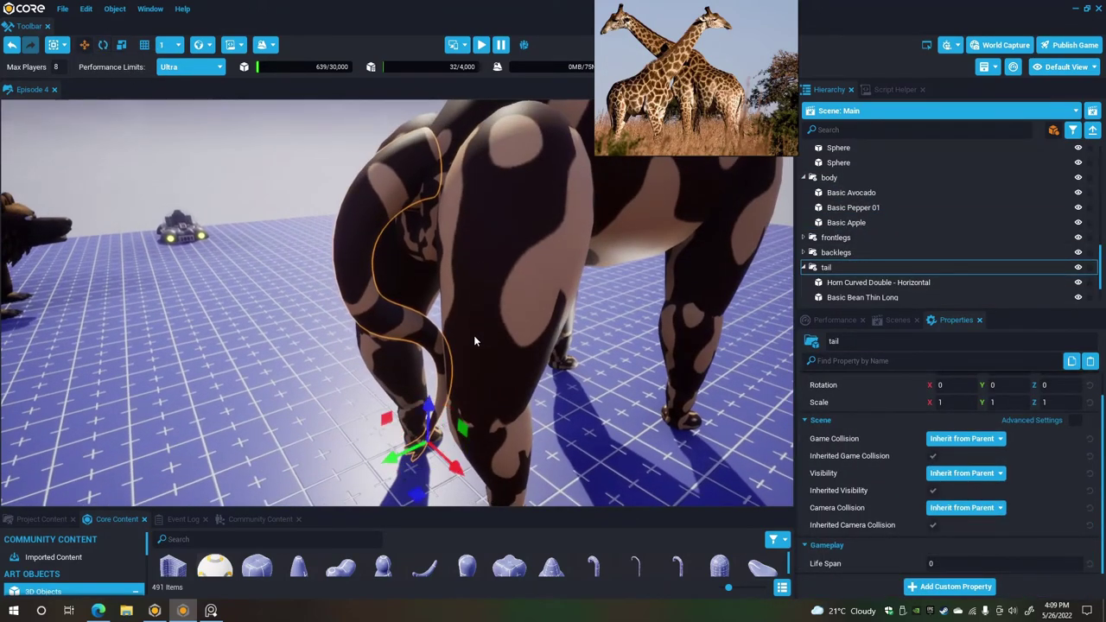
drag(432, 406, 434, 416)
Examine where the tail joins the giraffe's body from the side and from behind.
right_drag(434, 415, 467, 392)
scroll(672, 395, up, 5)
scroll(439, 389, down, 6)
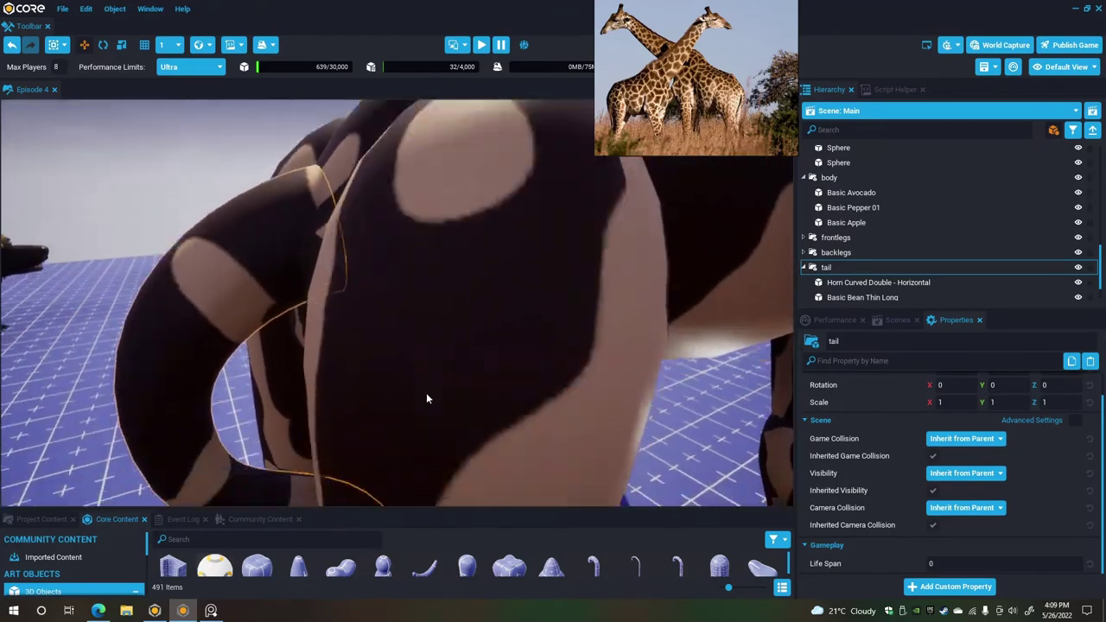
scroll(434, 400, down, 3)
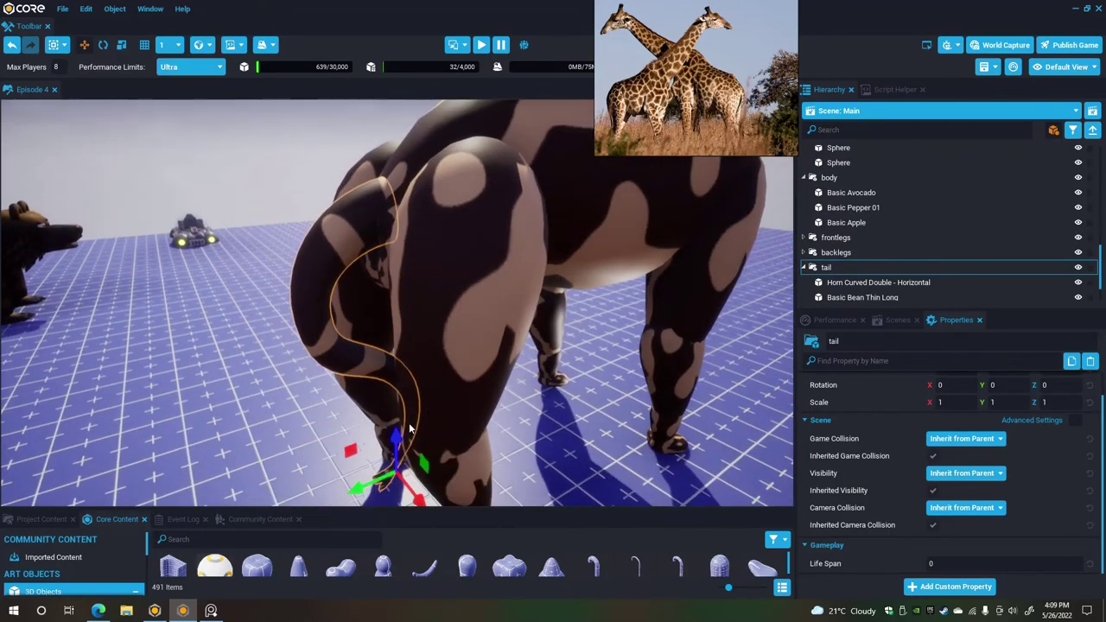
right_drag(398, 441, 472, 430)
scroll(549, 406, up, 4)
alt+drag(472, 426, 728, 420)
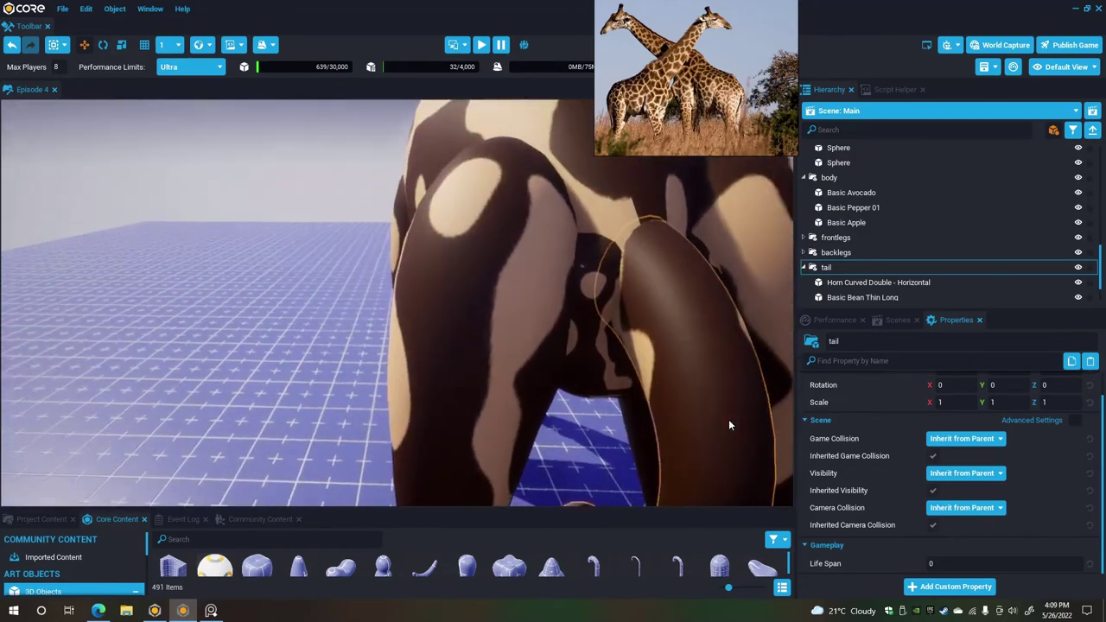
scroll(729, 421, down, 1)
click(522, 377)
Apply the Custom Hay 01 material to all five Basic Bean Thin Long pieces of the tail tip.
scroll(589, 376, down, 5)
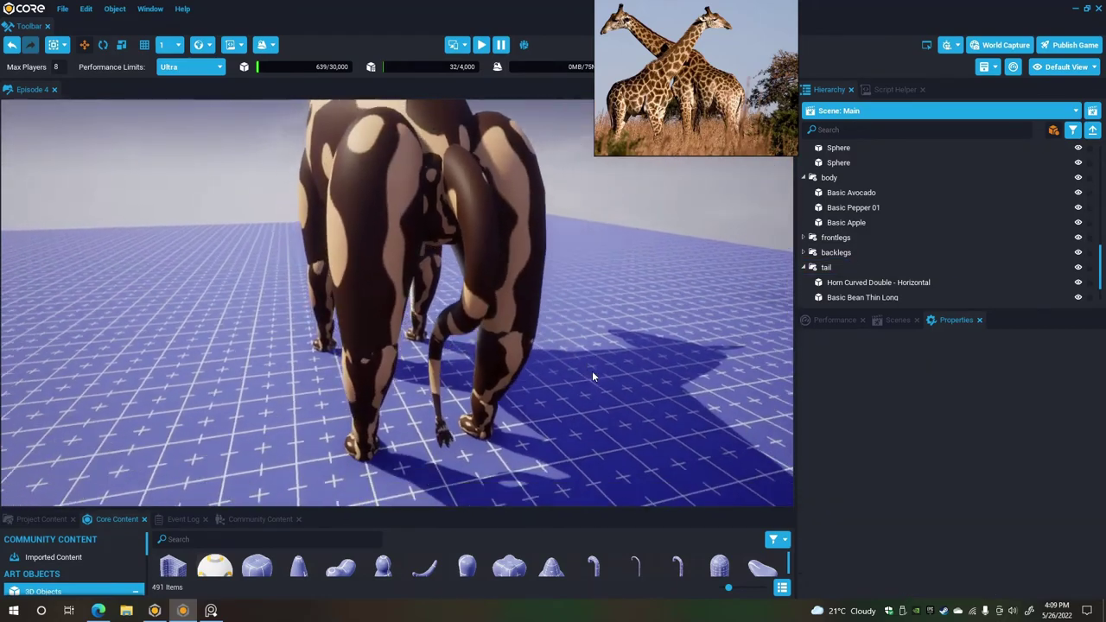
scroll(593, 363, down, 2)
scroll(600, 363, up, 5)
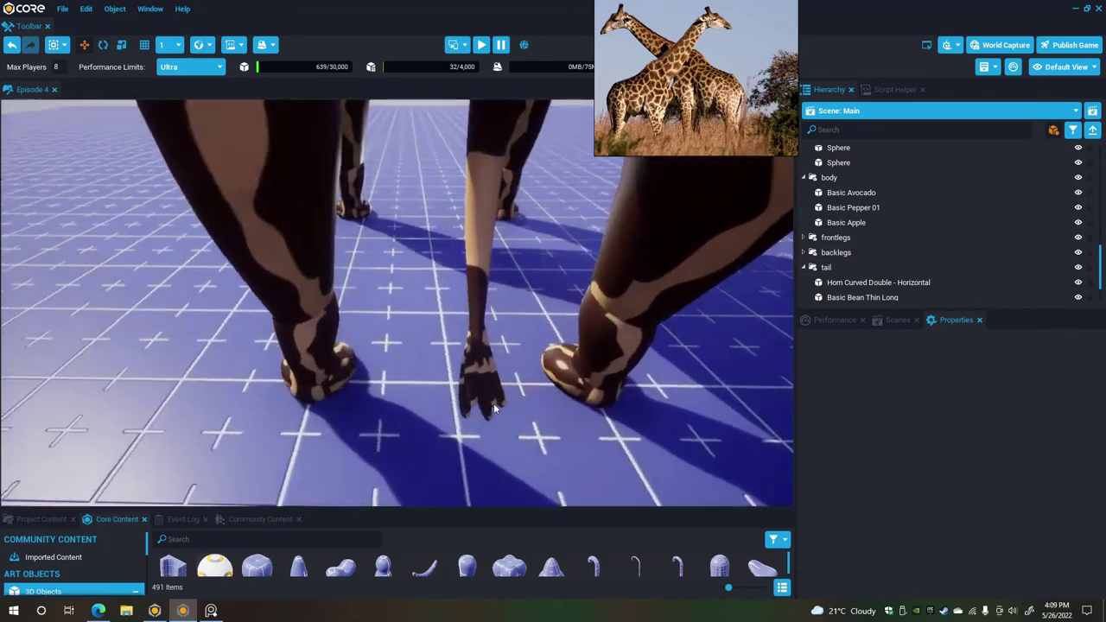
click(485, 392)
click(864, 233)
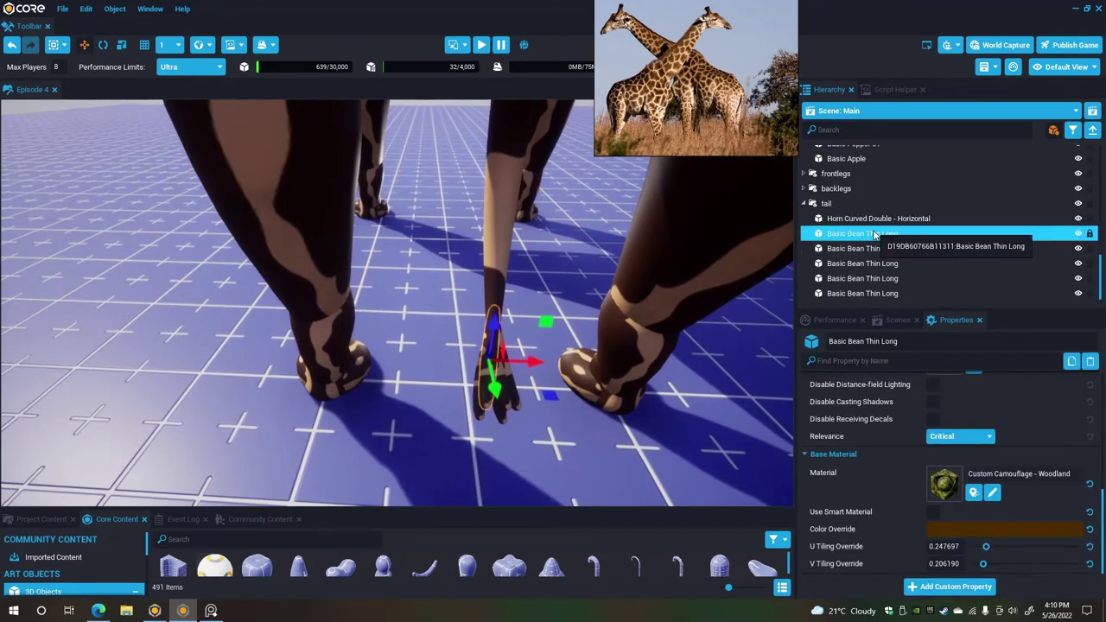
shift+click(904, 294)
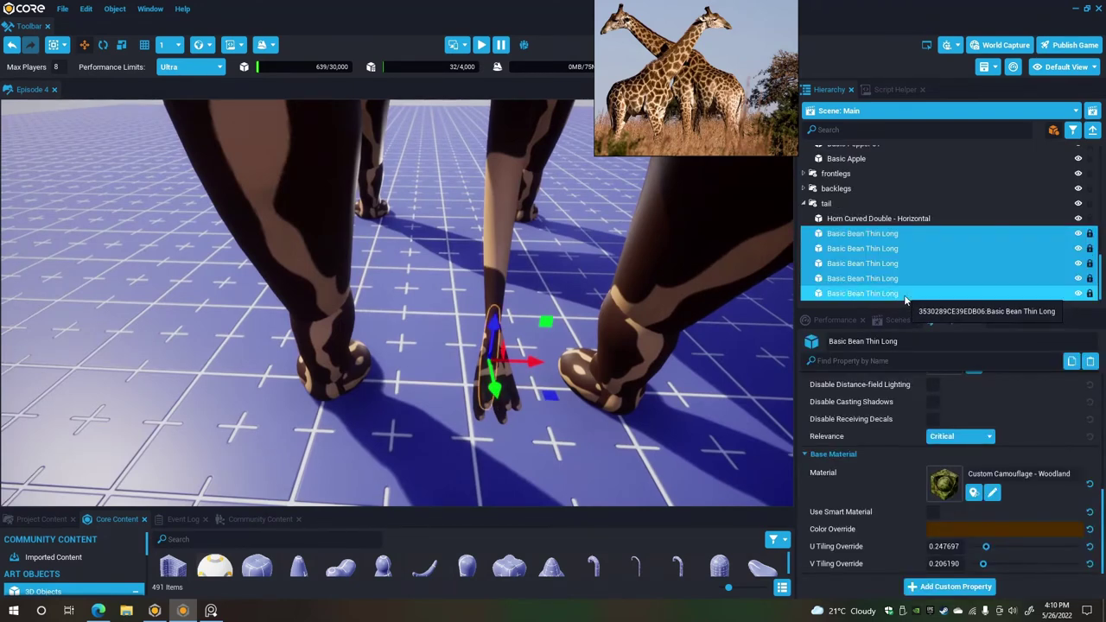
click(946, 486)
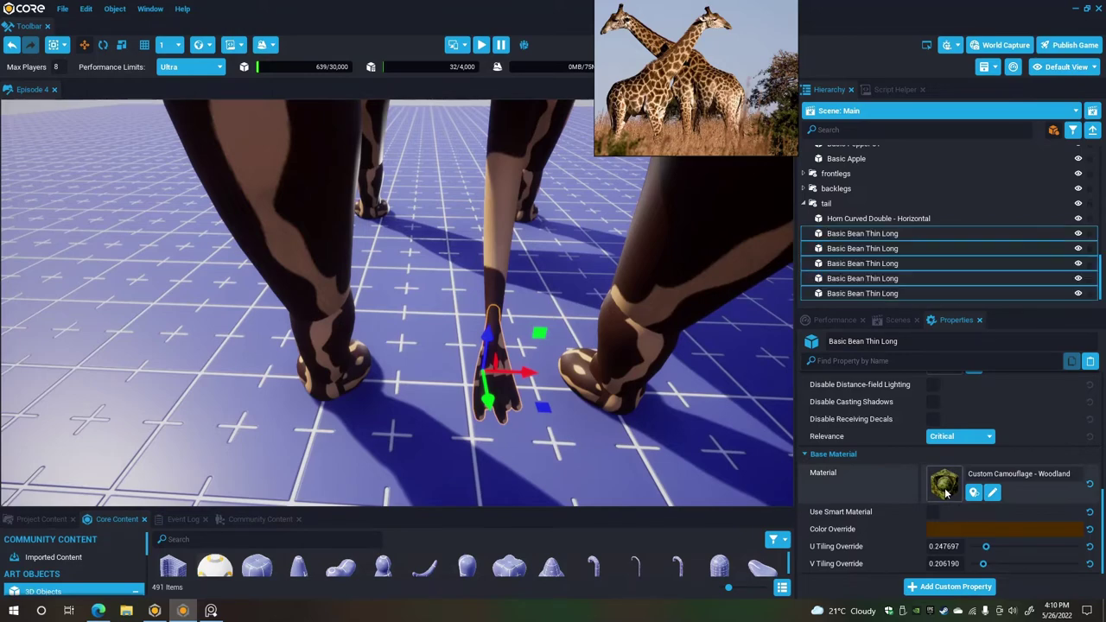
click(622, 208)
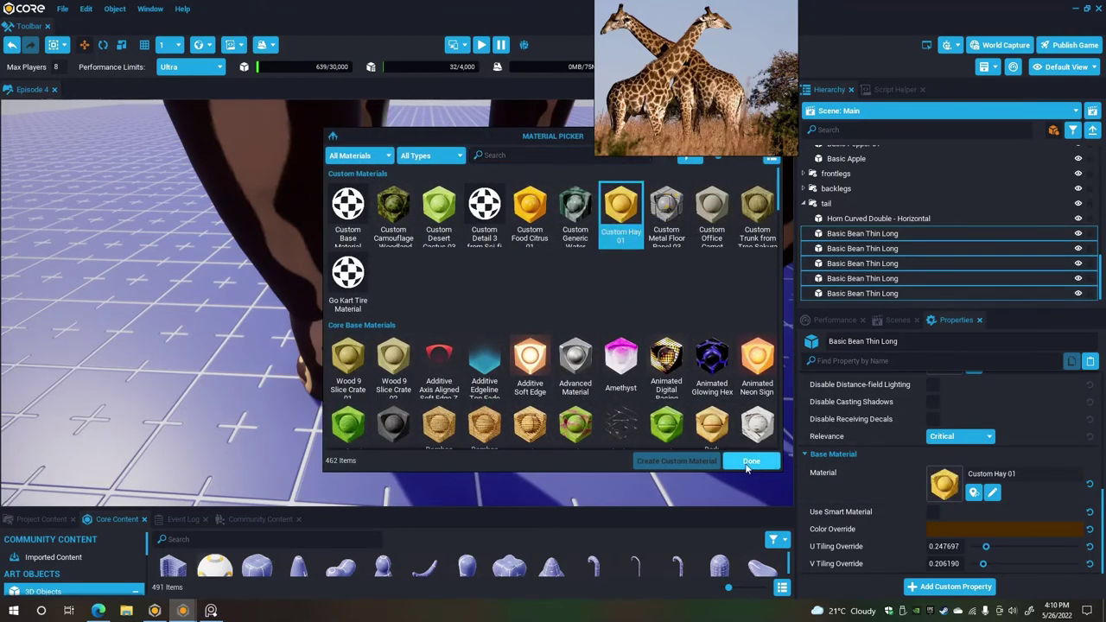
click(751, 460)
Inspect the Custom Hay 01 material's settings and look through the available materials for the tail tip pieces.
mouse_move(434, 289)
right_down()
mouse_move(433, 275)
mouse_move(434, 290)
right_up()
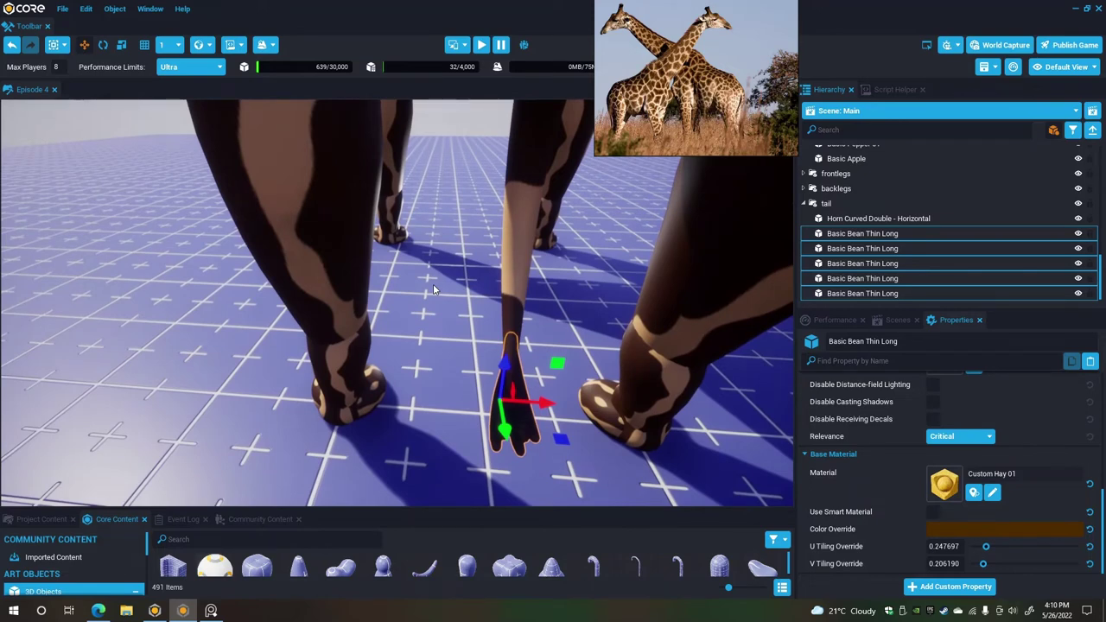
click(998, 491)
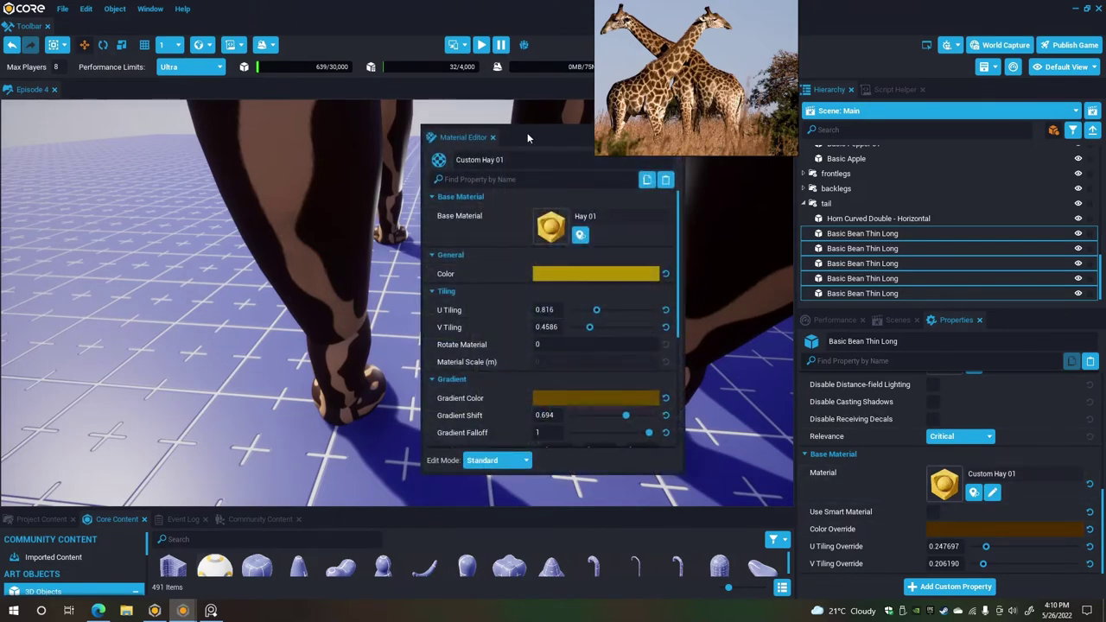
drag(528, 137, 429, 212)
click(557, 213)
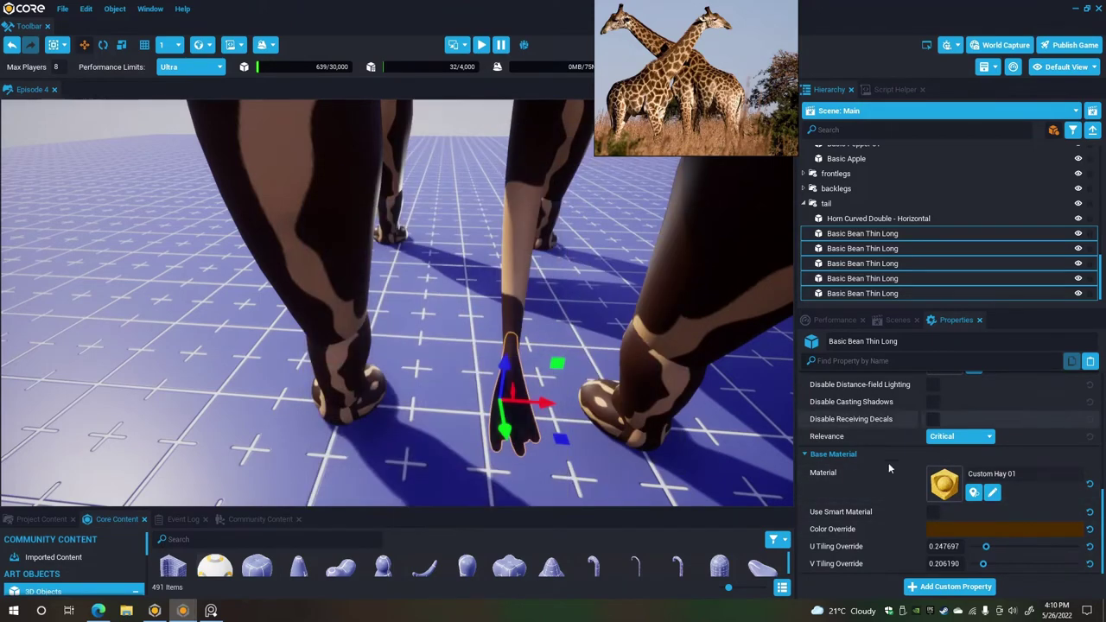
click(974, 491)
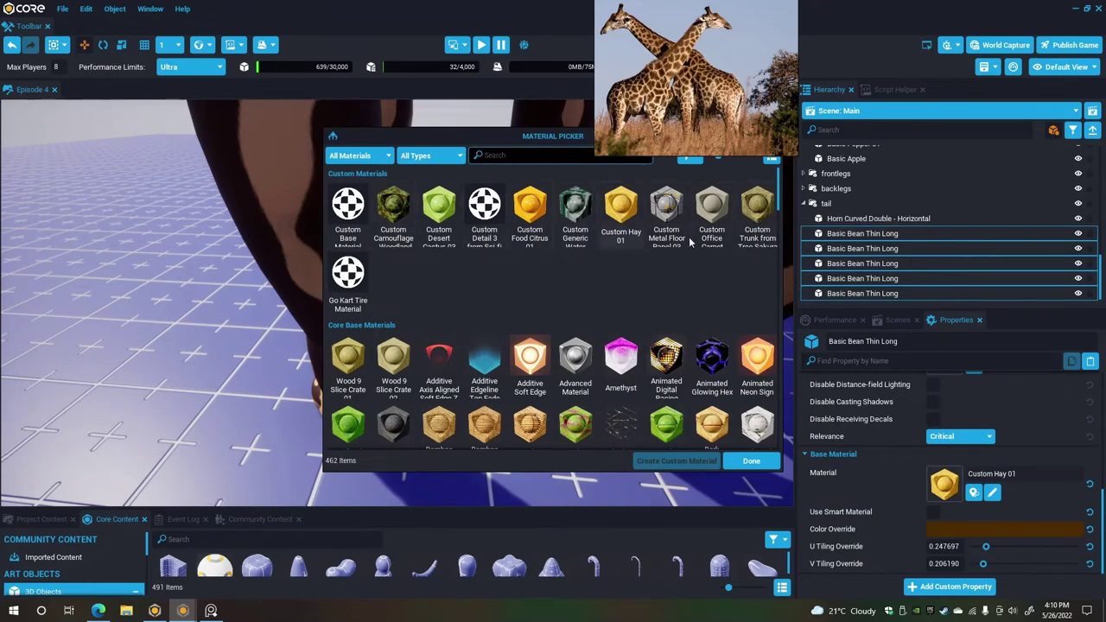
scroll(661, 304, down, 2)
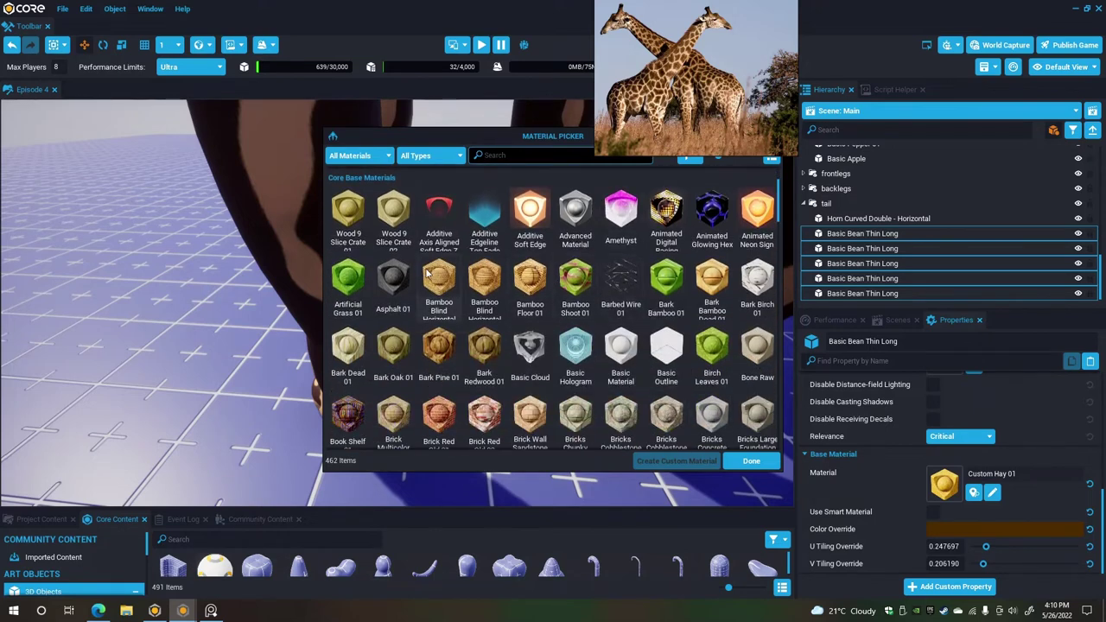
scroll(646, 333, up, 2)
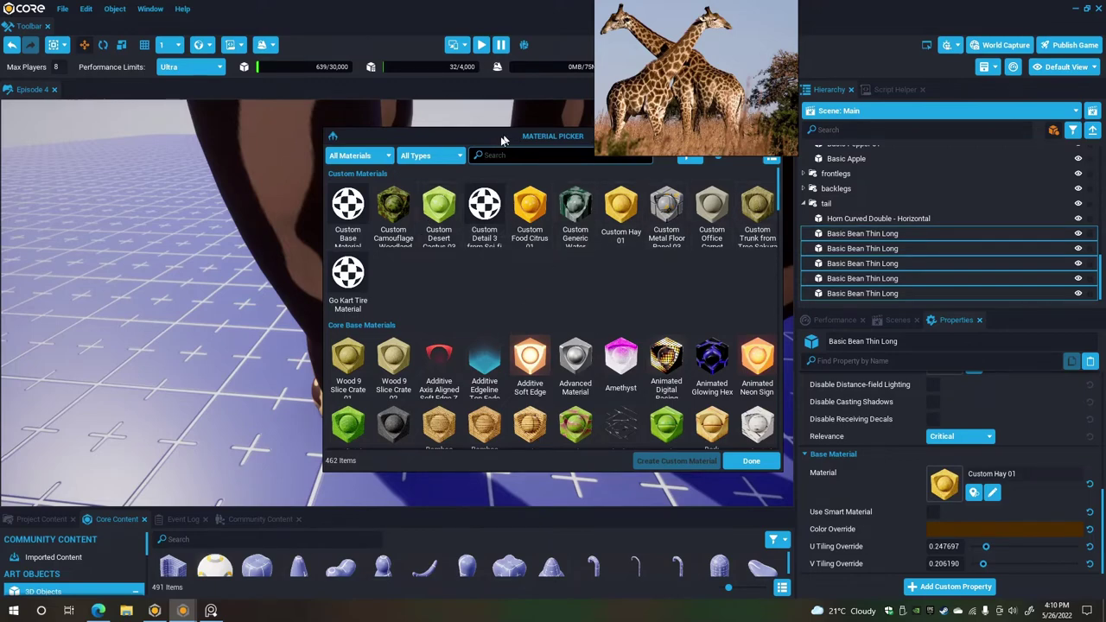
drag(502, 140, 516, 208)
click(679, 199)
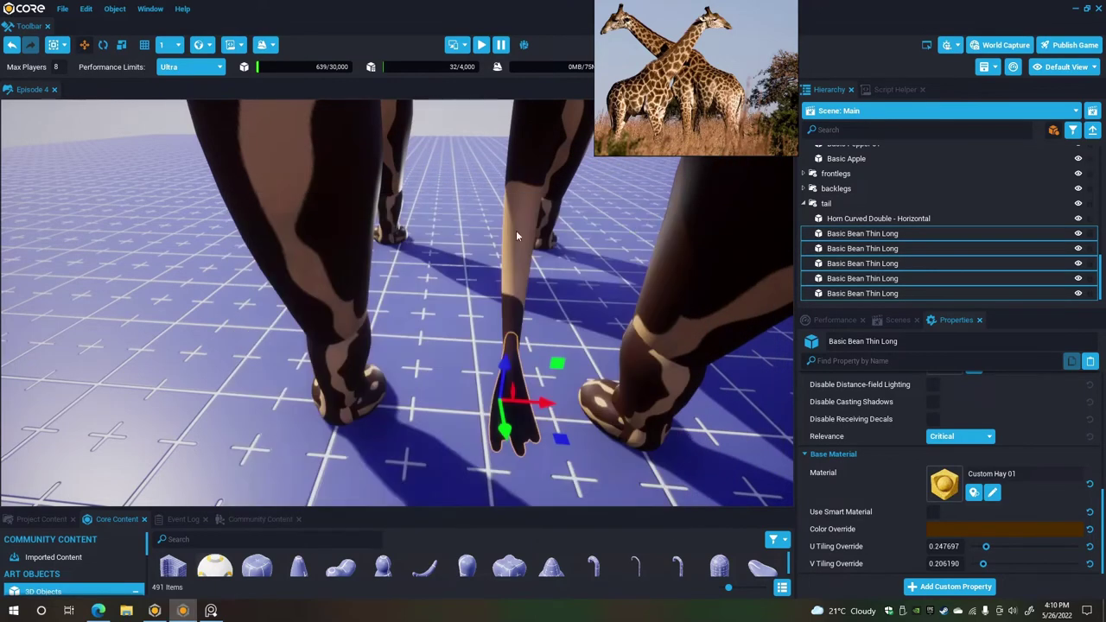
Set the tail tip pieces' Color Override to orange, sRGB F79400, set U Tiling Override to 0.576, and adjust V Tiling Override.
right_drag(516, 230, 653, 499)
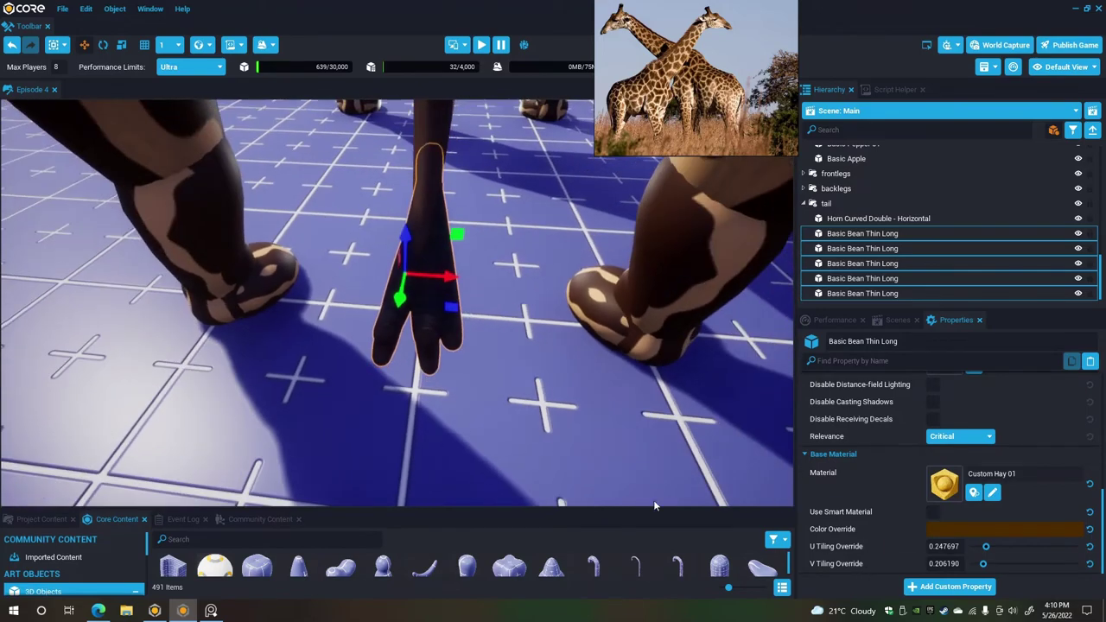
right_drag(451, 379, 109, 366)
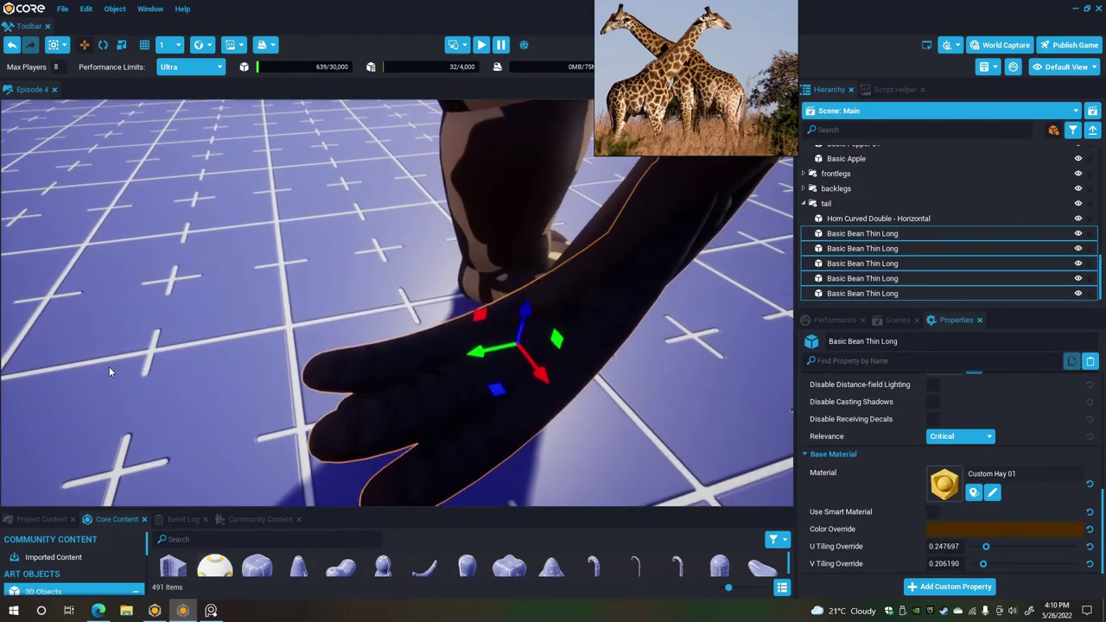
click(1037, 527)
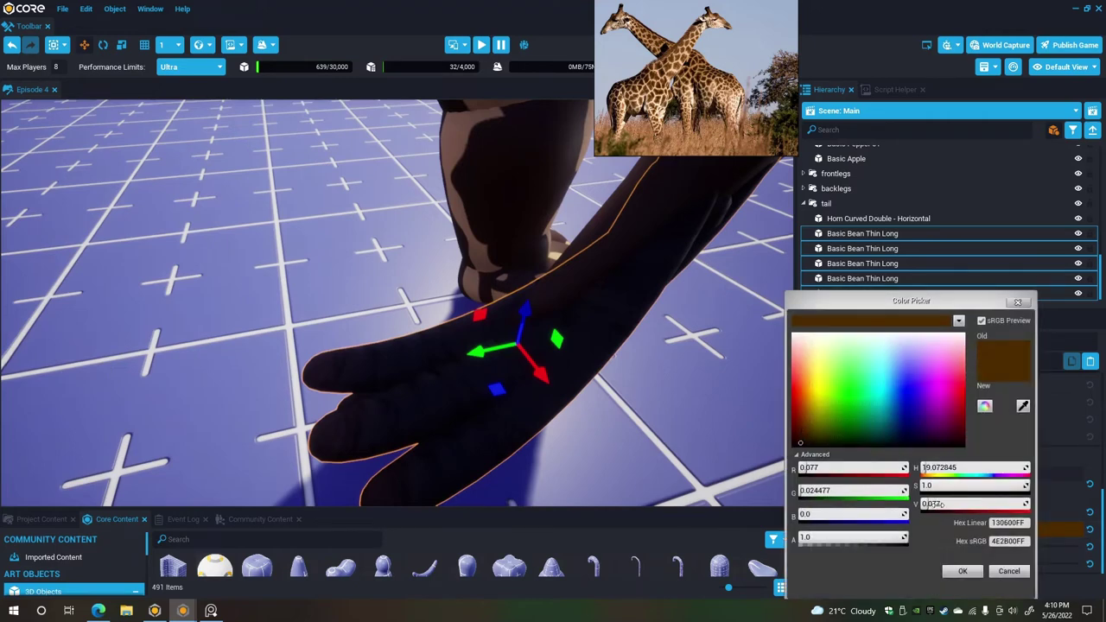
drag(938, 505, 1023, 505)
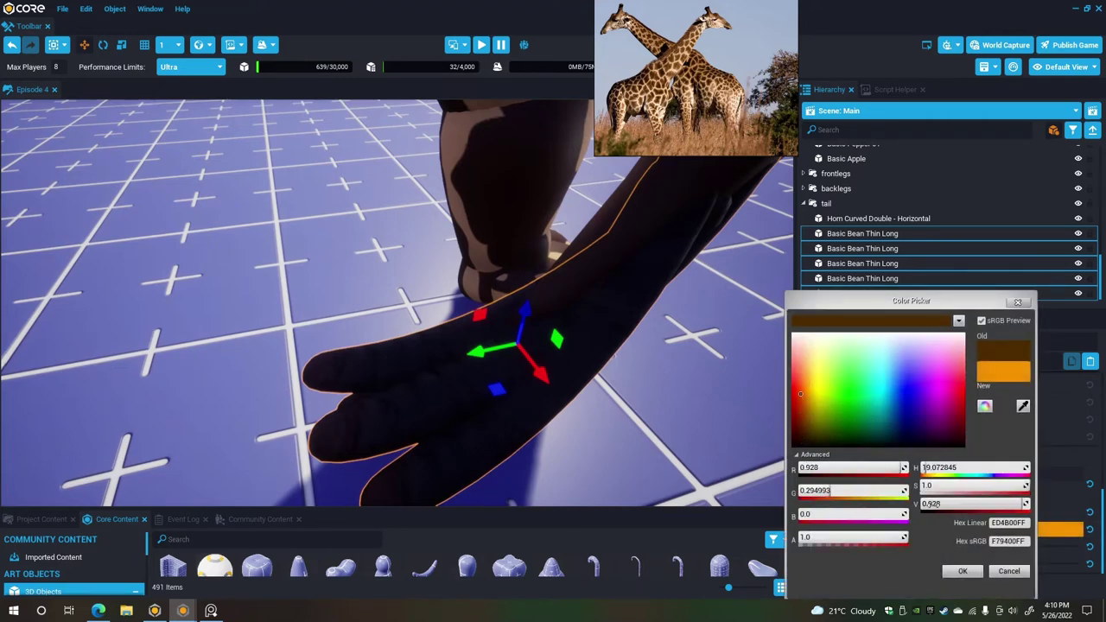
click(962, 571)
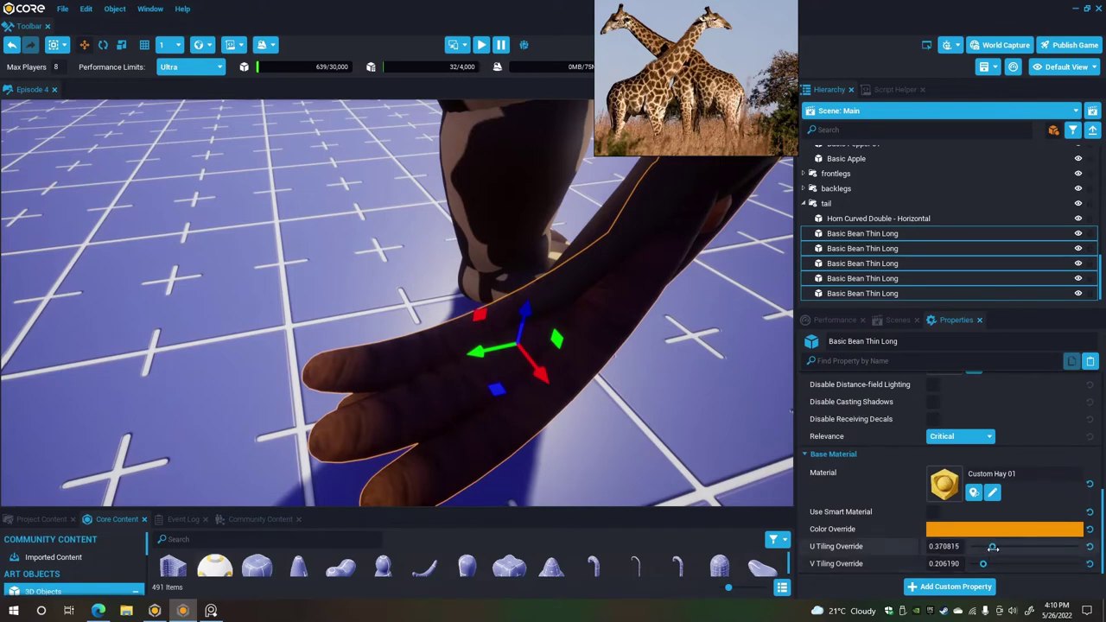
drag(993, 547, 1006, 563)
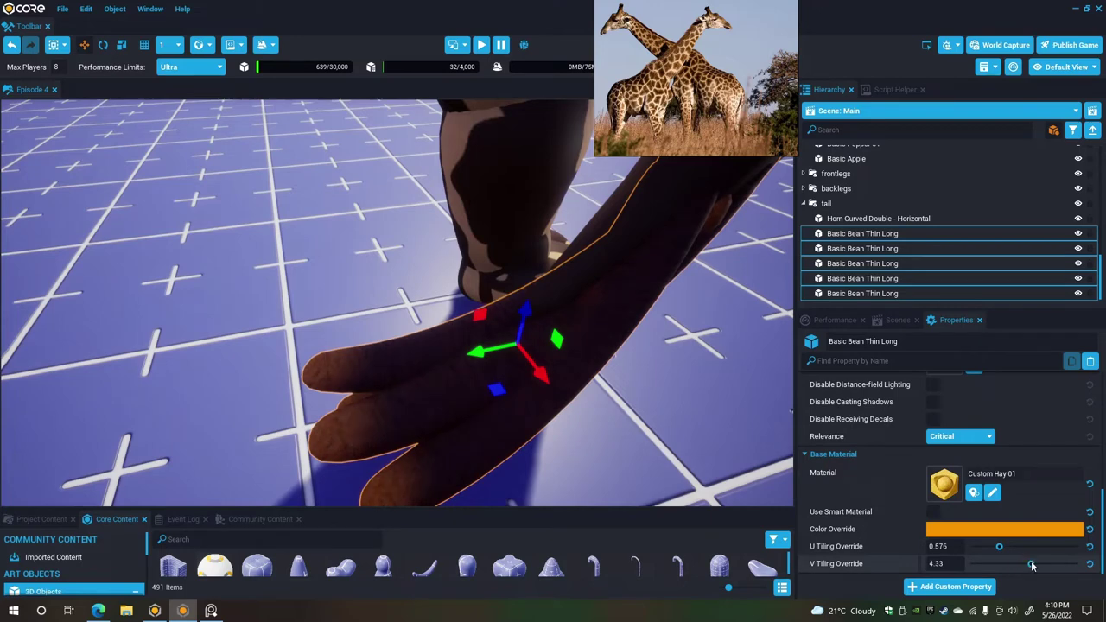
drag(974, 563, 967, 565)
Deselect the tail tip and examine the giraffe's tail, body, belly and legs down to the hooves.
right_drag(665, 436, 769, 421)
click(691, 403)
right_drag(677, 401, 469, 324)
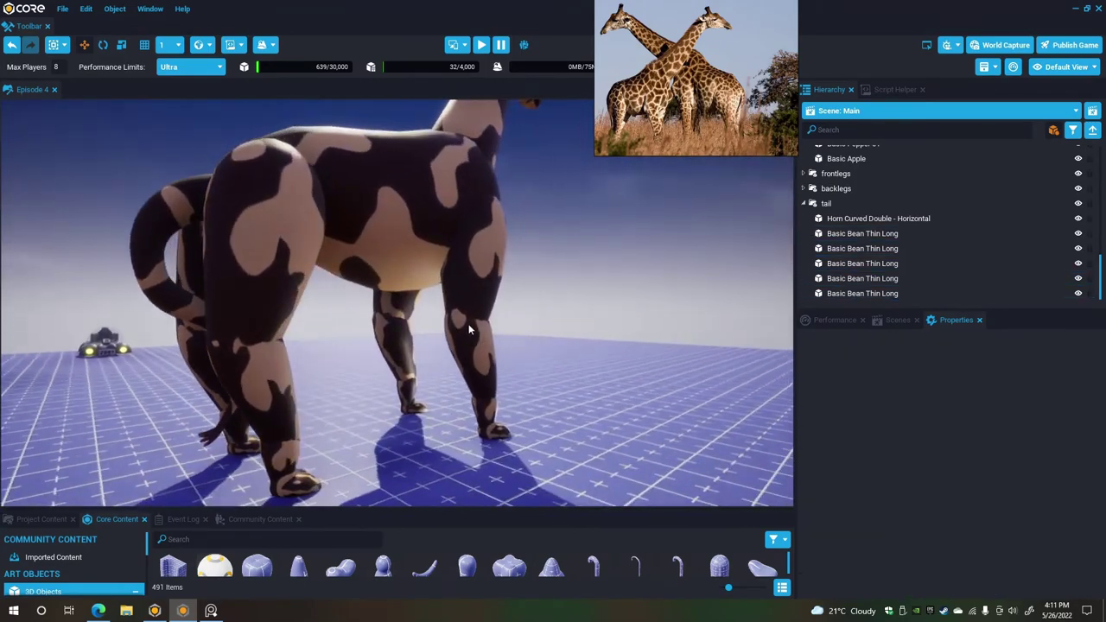
alt+drag(469, 329, 428, 341)
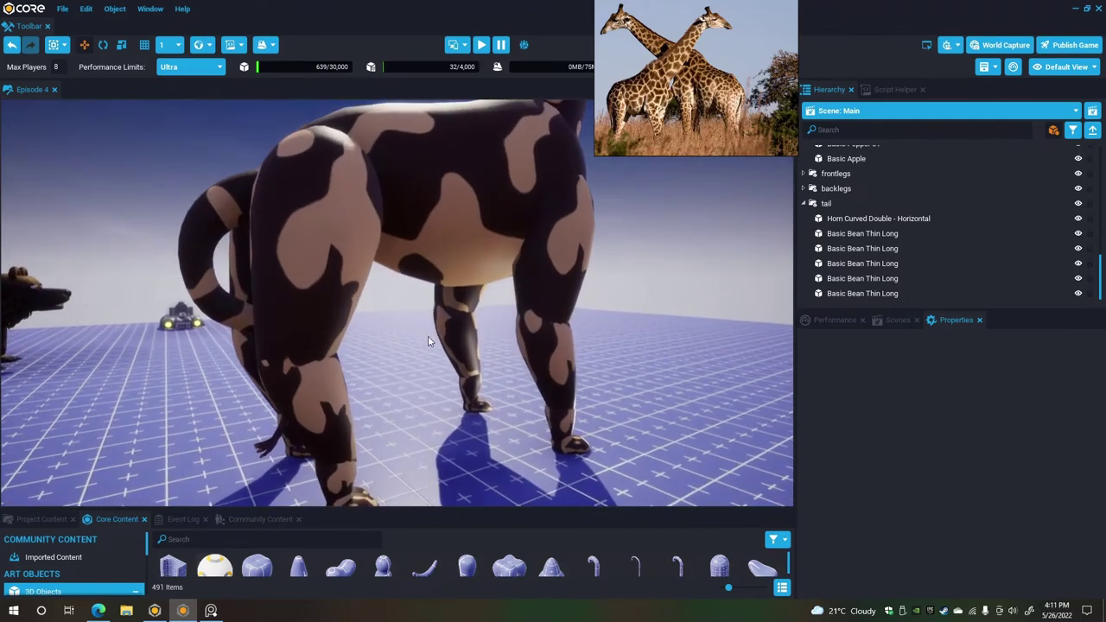
scroll(428, 341, up, 2)
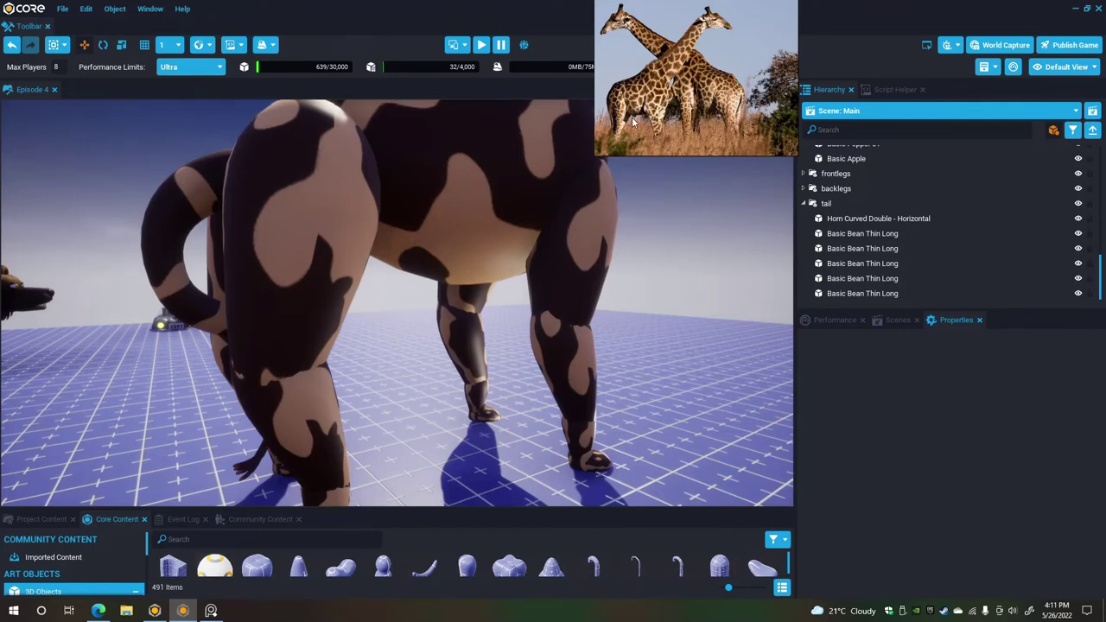
right_drag(552, 135, 462, 259)
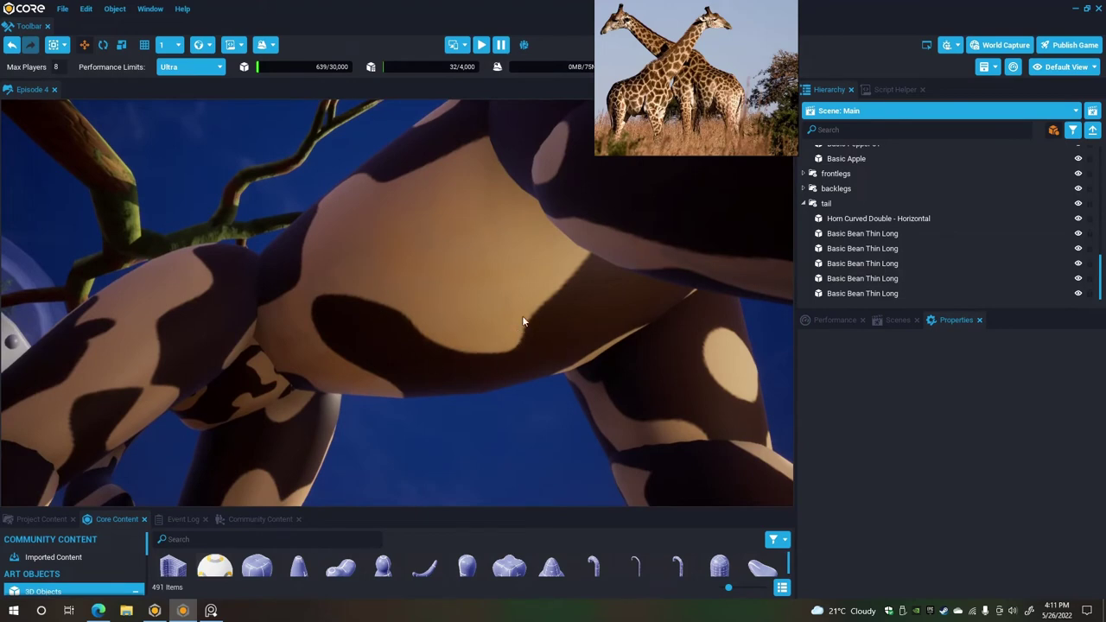
right_drag(477, 319, 556, 418)
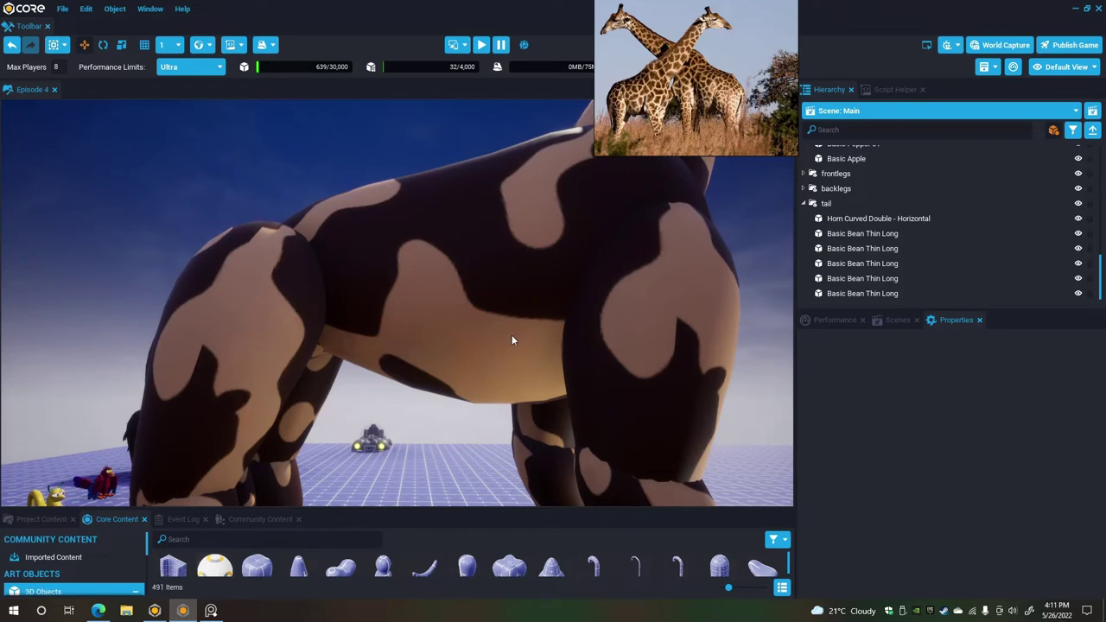
right_drag(511, 335, 468, 316)
right_drag(580, 347, 538, 394)
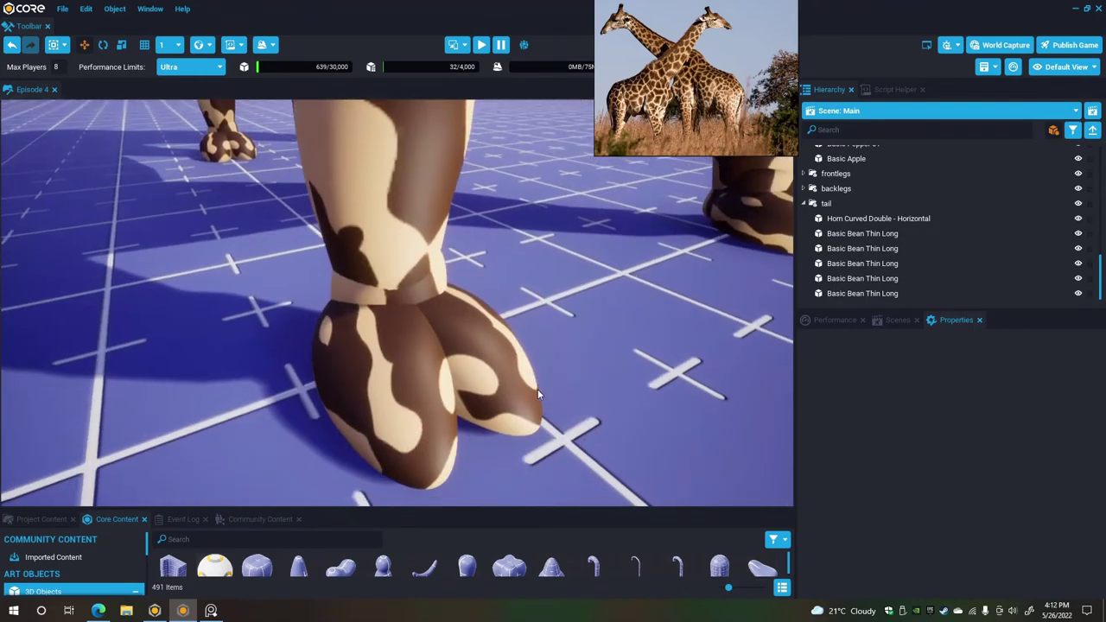
Select a front hoof piece and try to find its matching pieces by searching the hierarchy for "clayform 06".
click(398, 378)
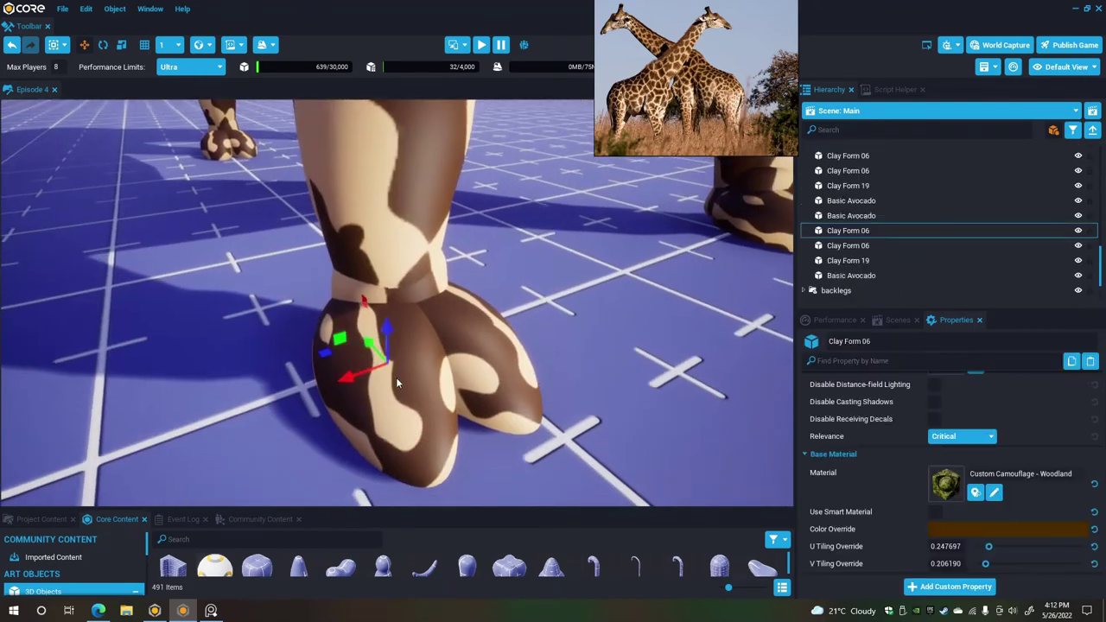
click(871, 129)
text(cl)
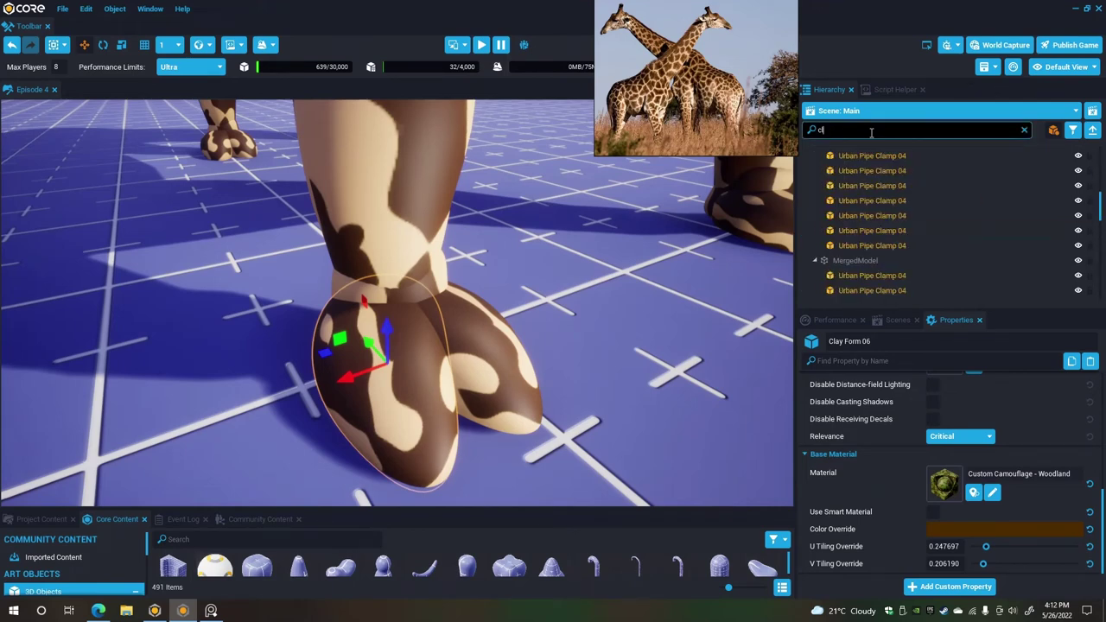
text(ayform)
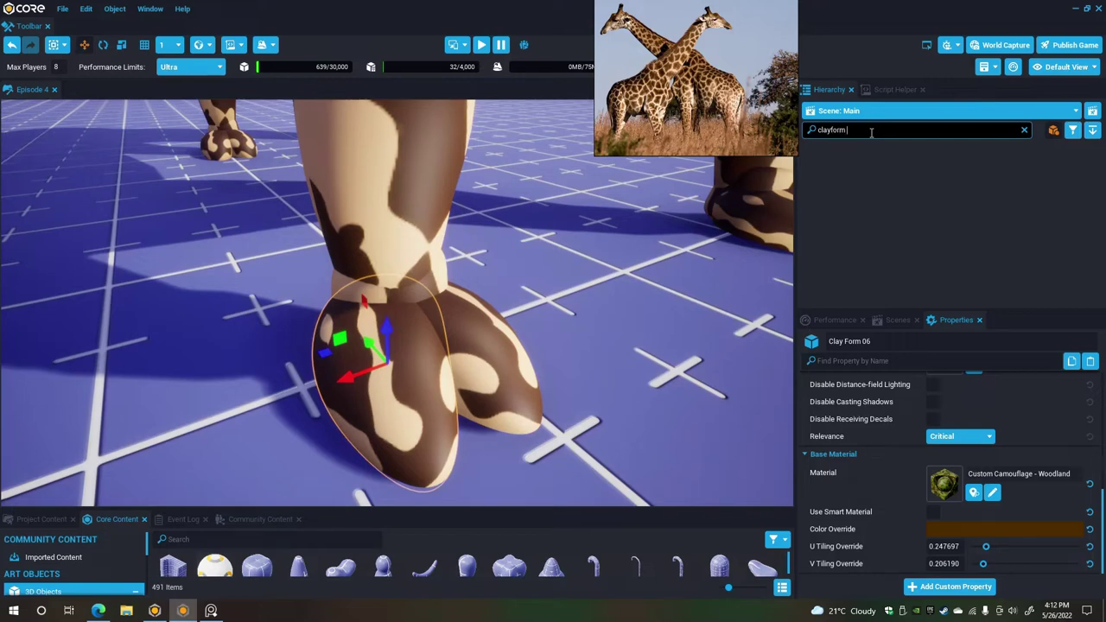
text( 06)
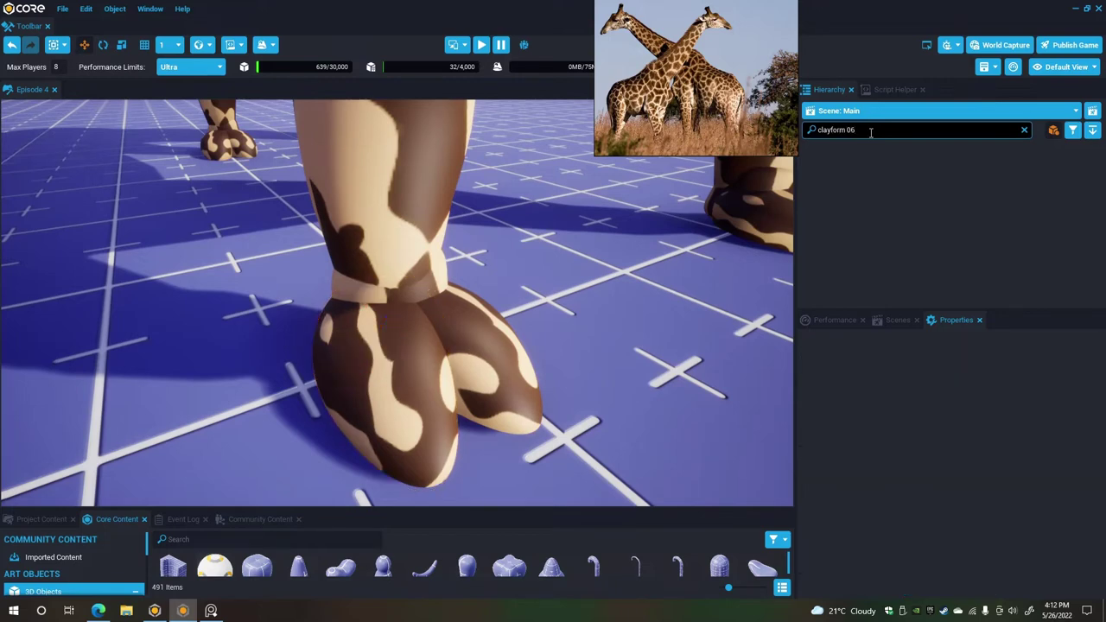
right_drag(590, 298, 587, 318)
click(383, 316)
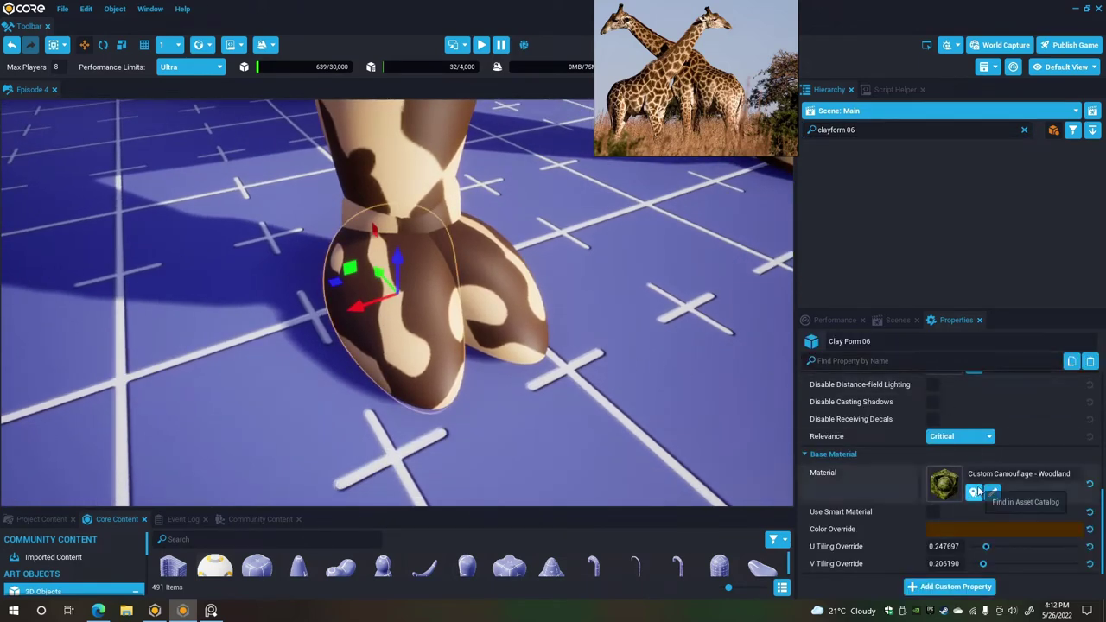
scroll(942, 484, up, 2)
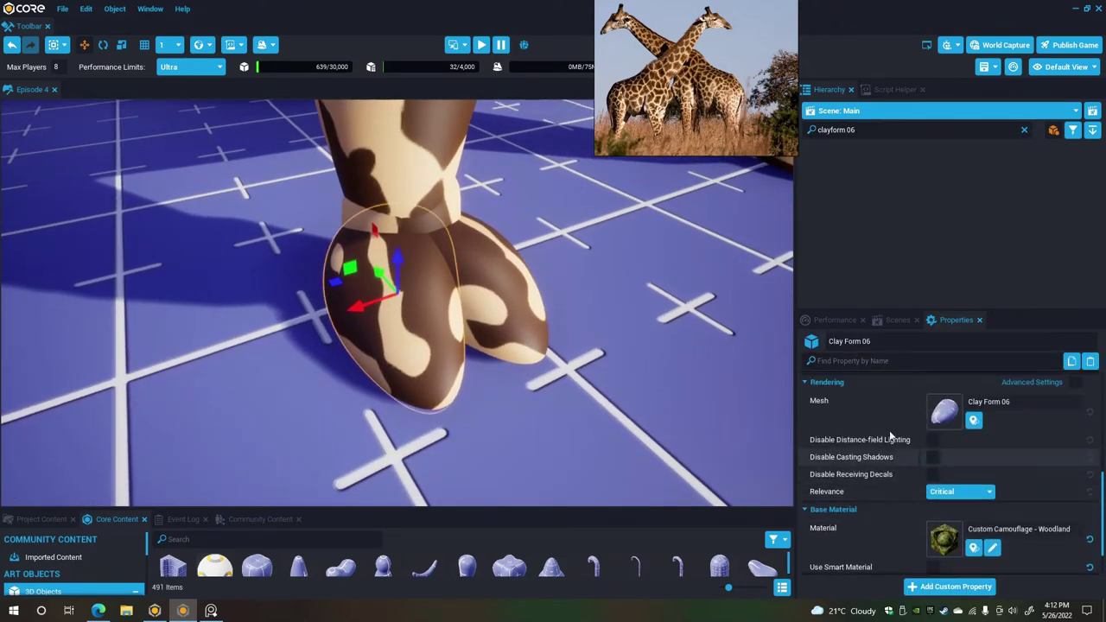
click(1023, 133)
Collapse the head, body, frontlegs, backlegs and tail groups in the hierarchy.
scroll(921, 257, down, 5)
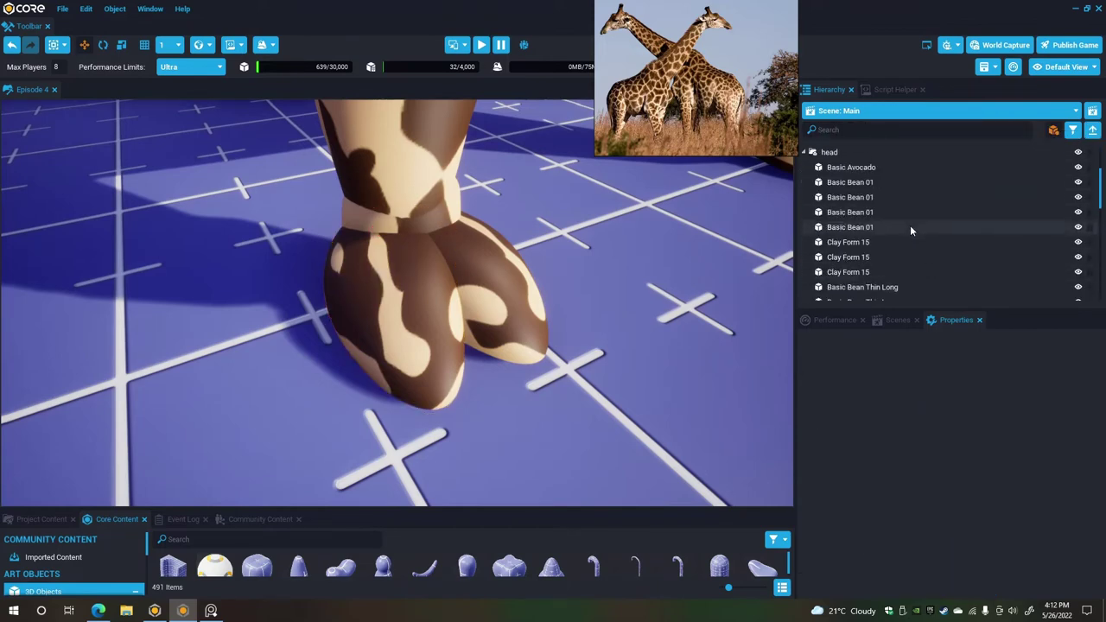
scroll(910, 227, up, 2)
click(802, 170)
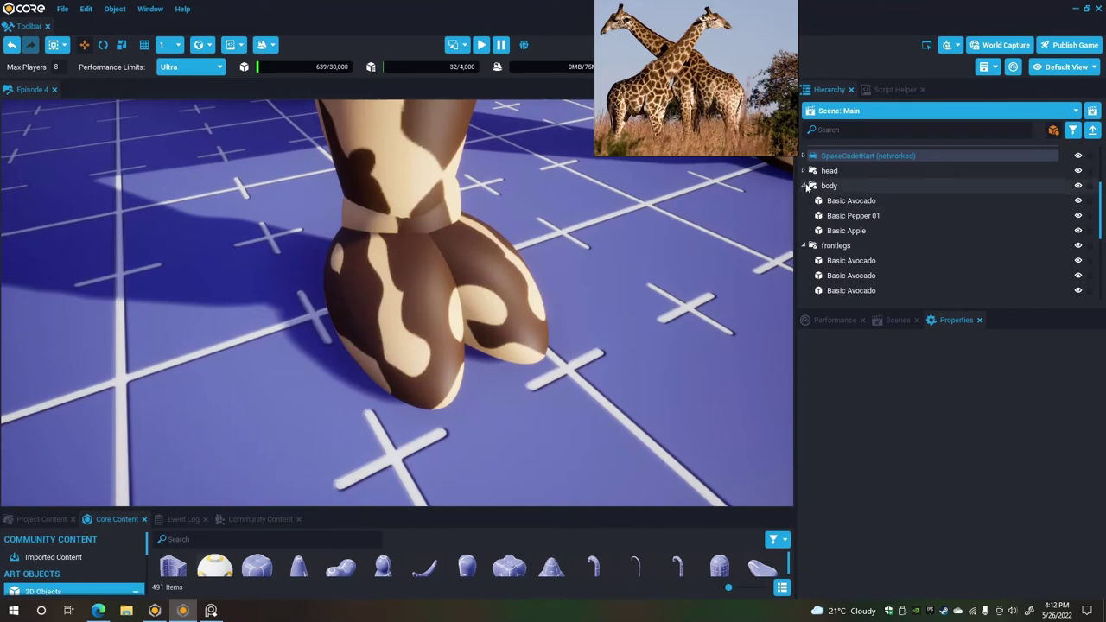
click(804, 185)
click(804, 200)
click(803, 216)
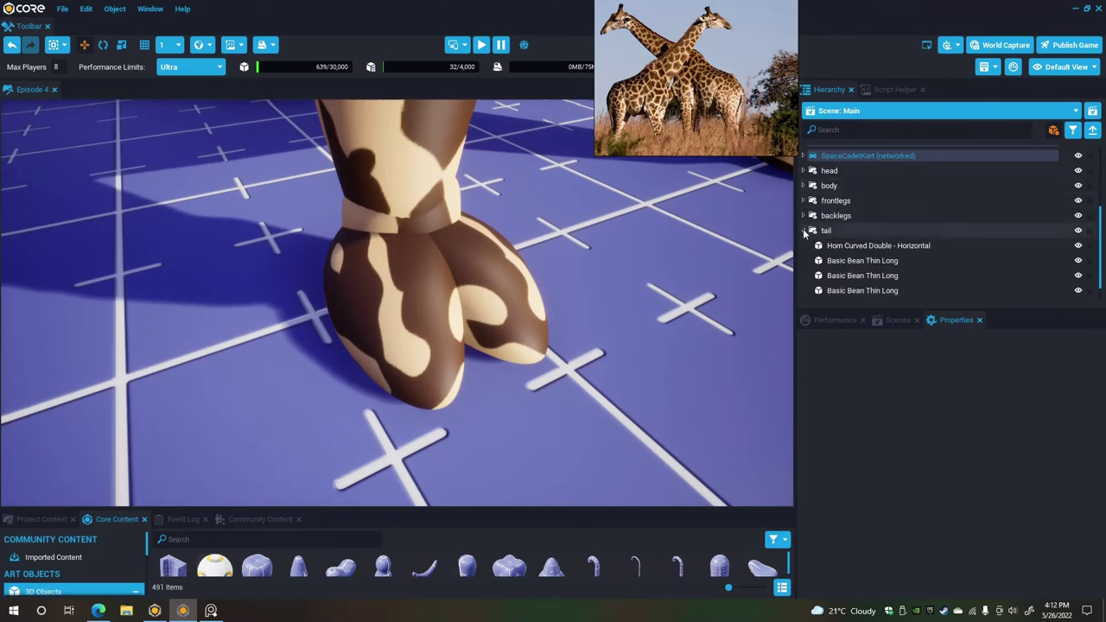
click(803, 231)
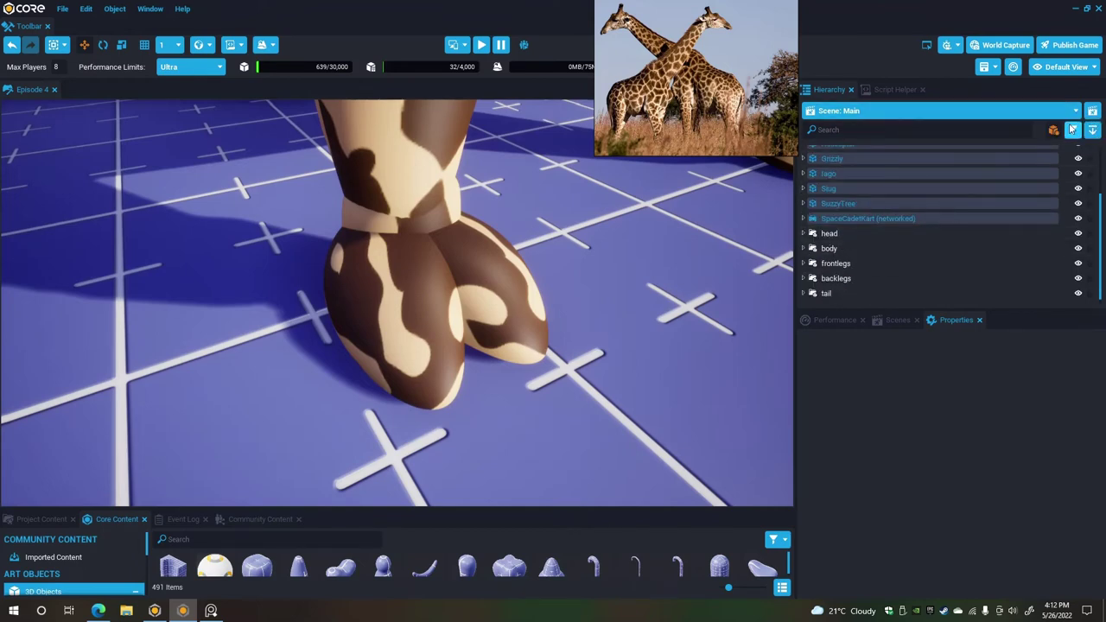
Search the hierarchy for "clay form 06" and select all eight hoof pieces in the frontlegs and backlegs groups to show their base material.
click(878, 130)
text(cl)
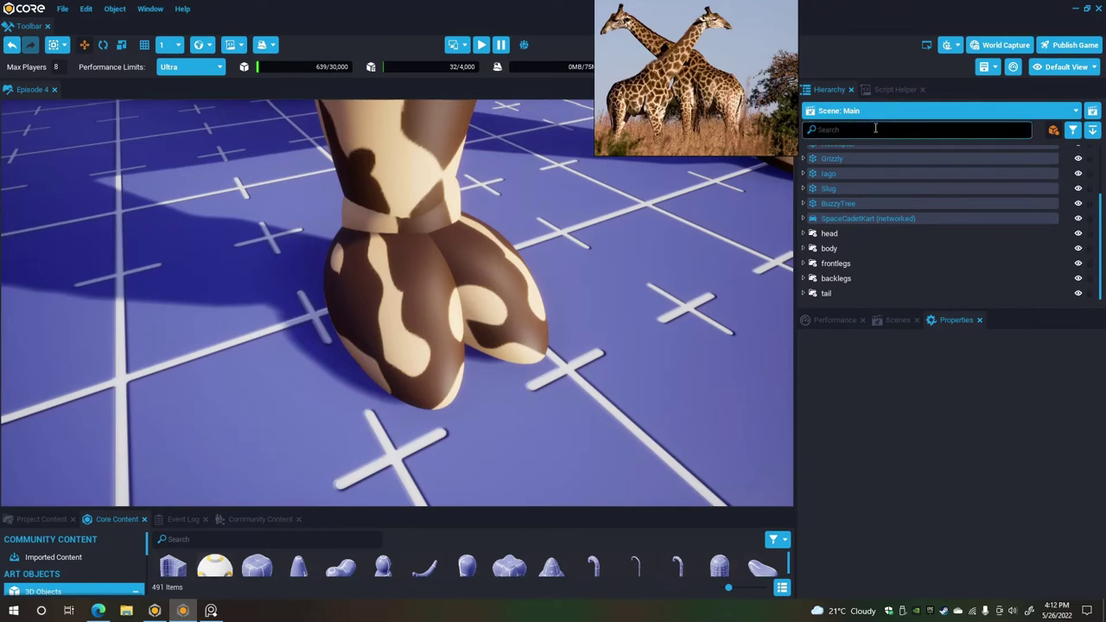
text(ay form)
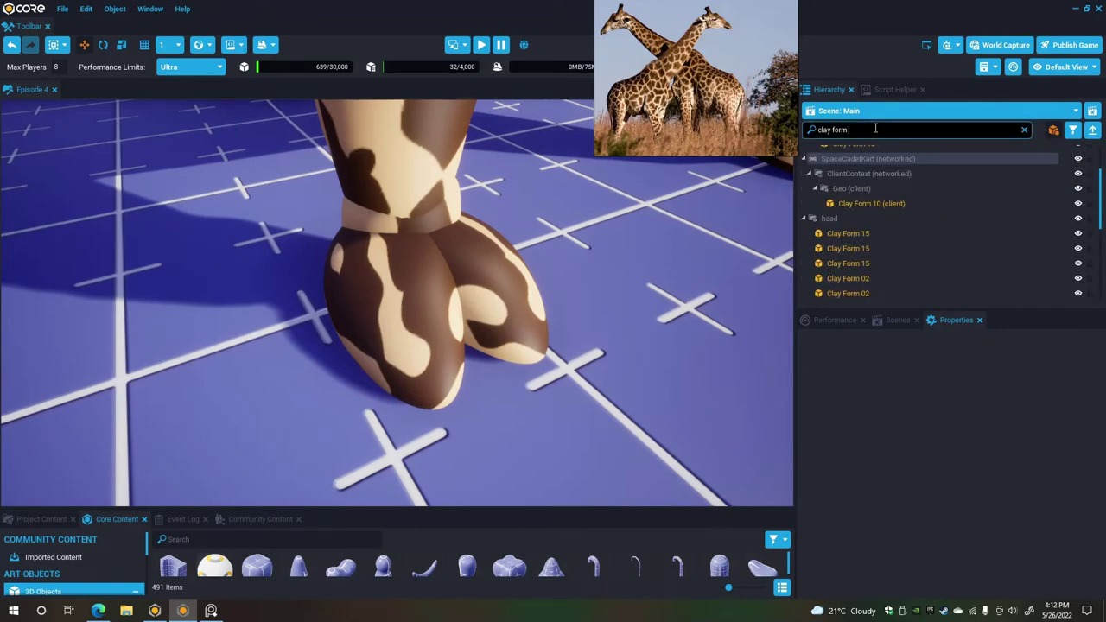
text( 06)
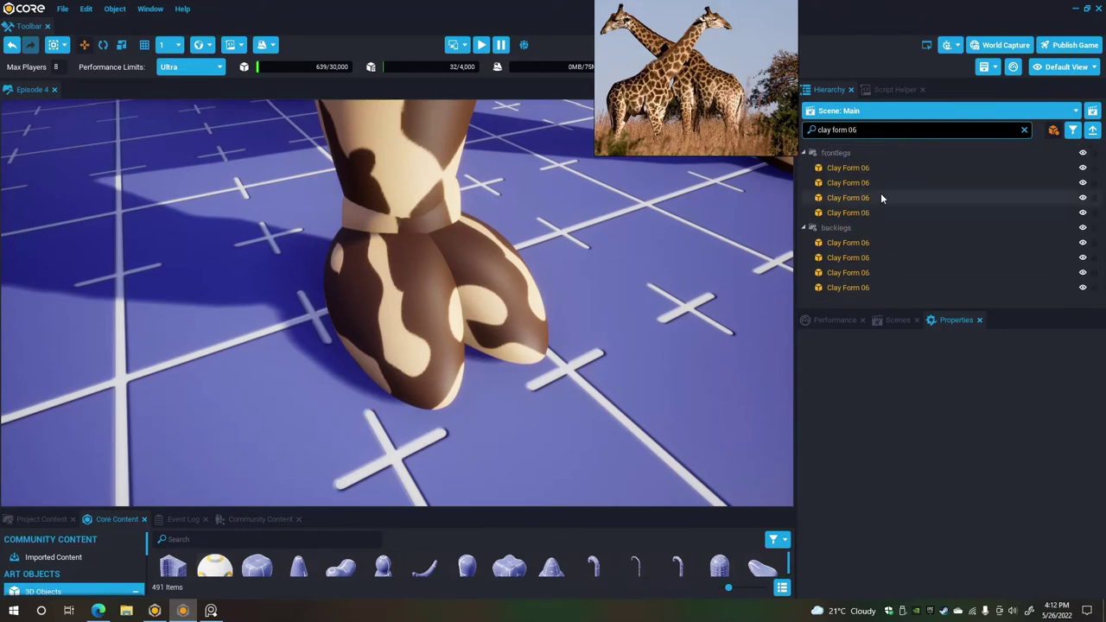
click(867, 172)
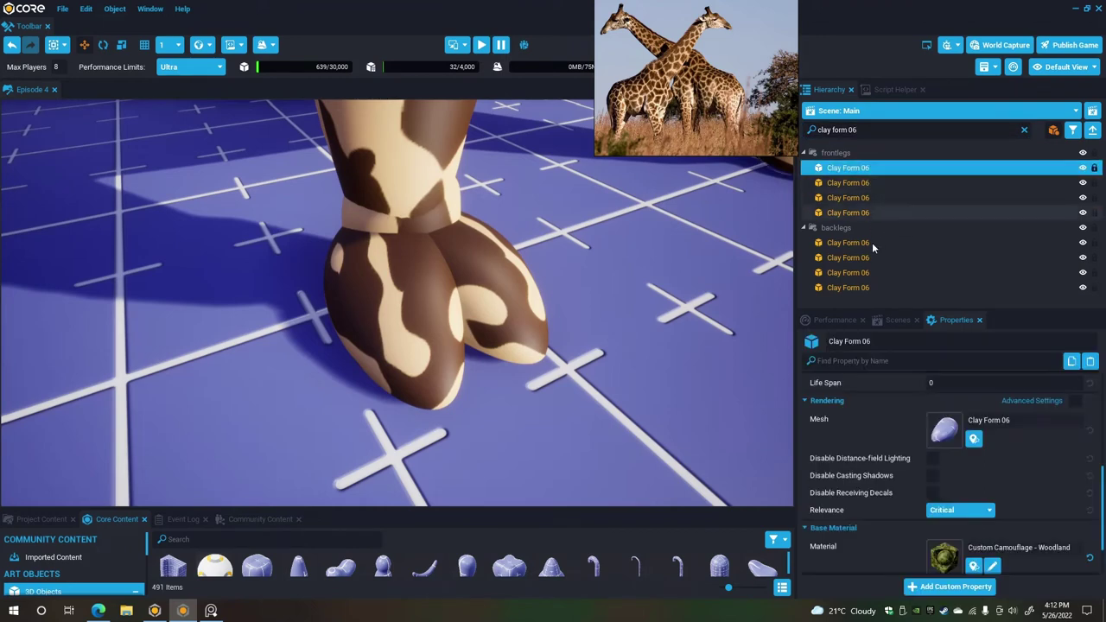
shift+click(869, 287)
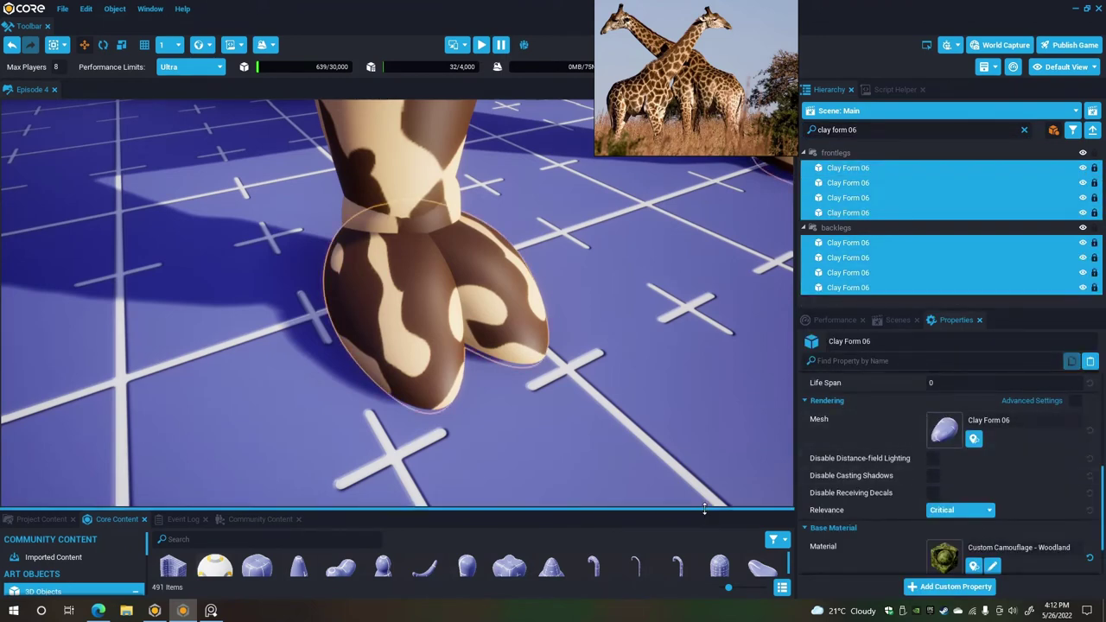
drag(705, 509, 700, 471)
scroll(944, 545, down, 2)
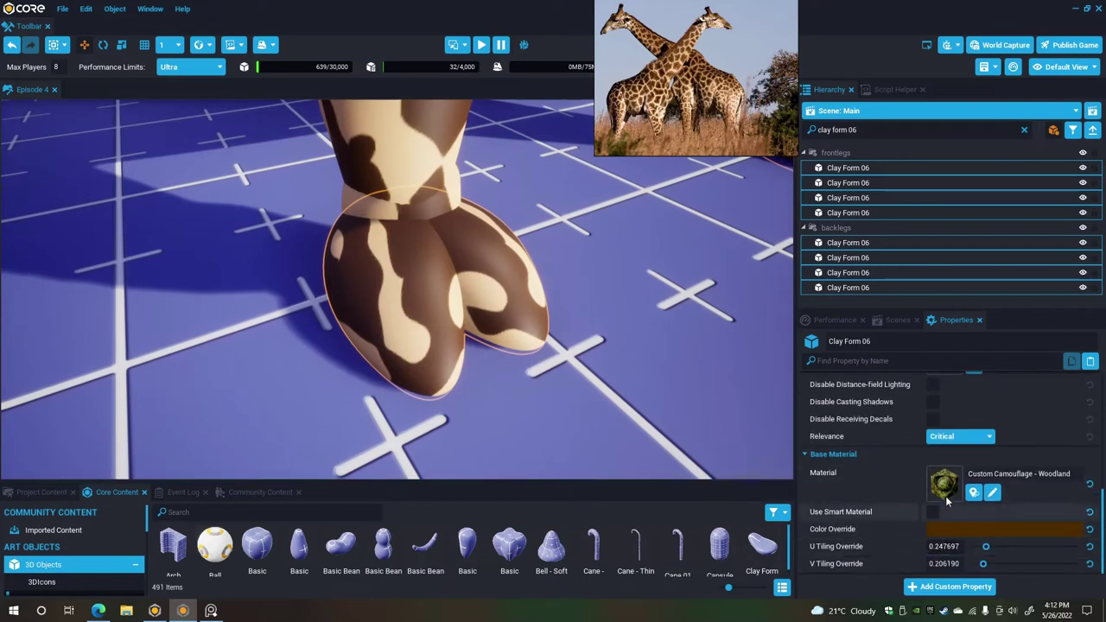
Apply the Bark Oak 01 material to the selected hoof pieces with U tiling 0.198764 and V tiling 0.535.
click(944, 489)
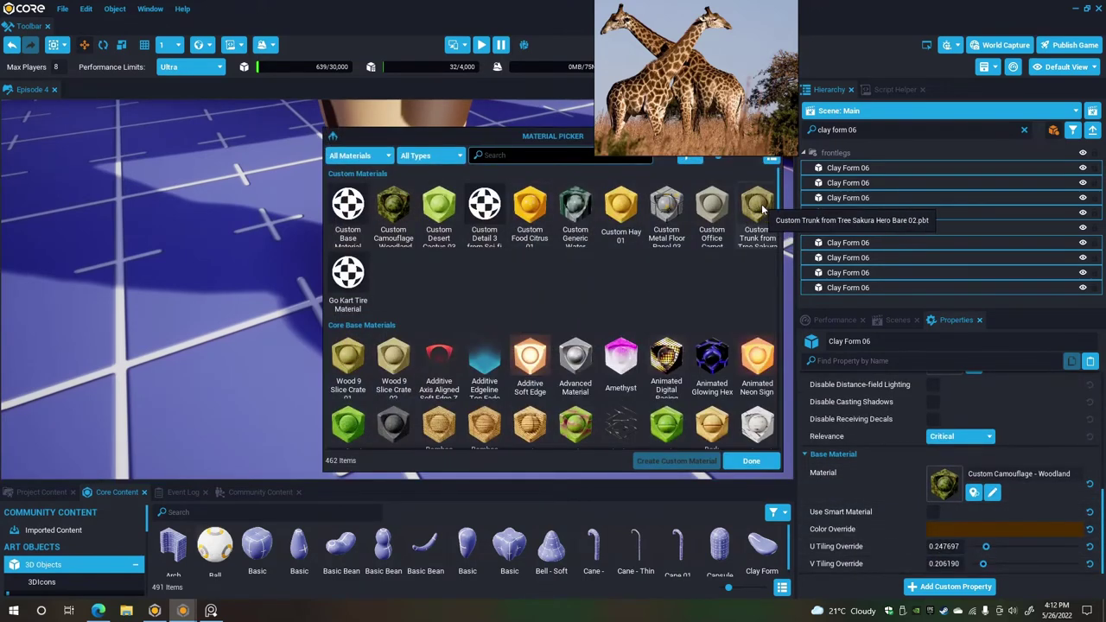
scroll(497, 372, down, 2)
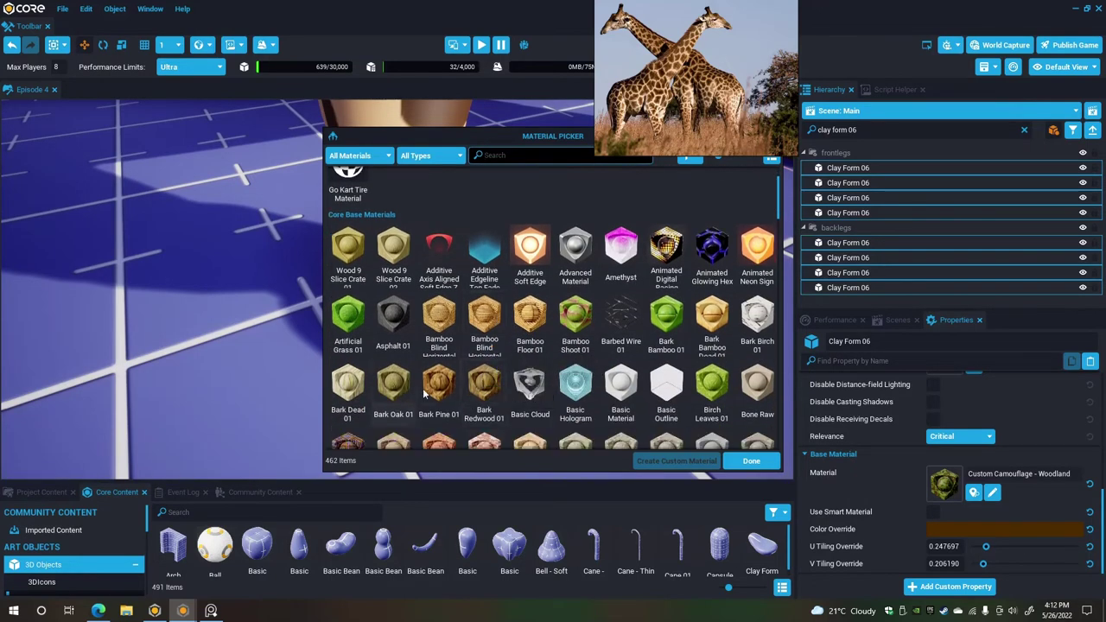
click(391, 389)
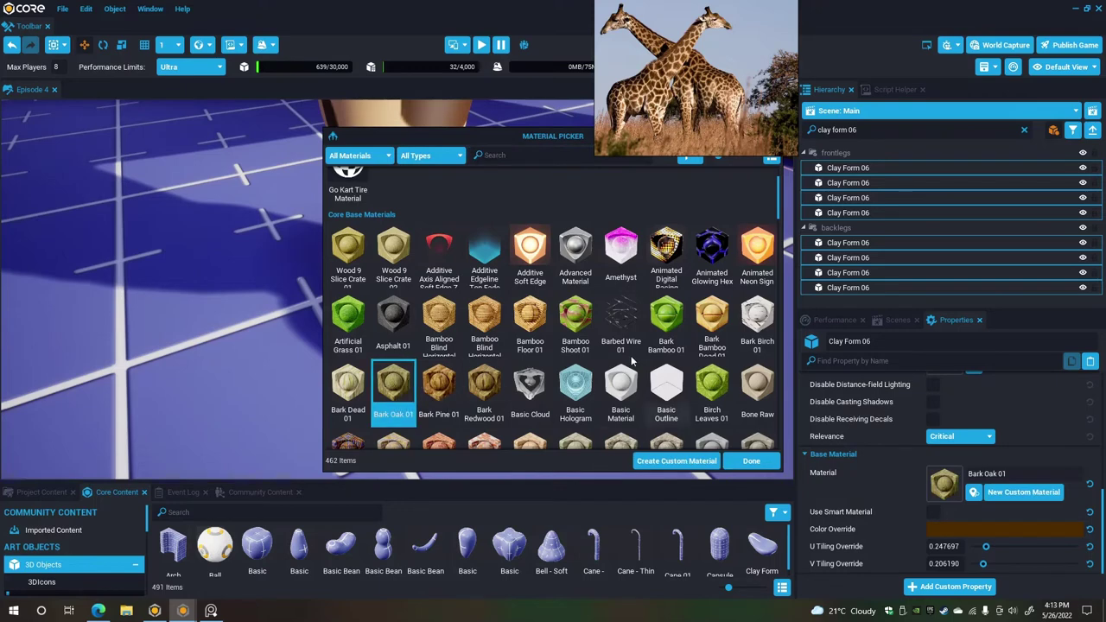
drag(526, 143, 761, 168)
click(984, 486)
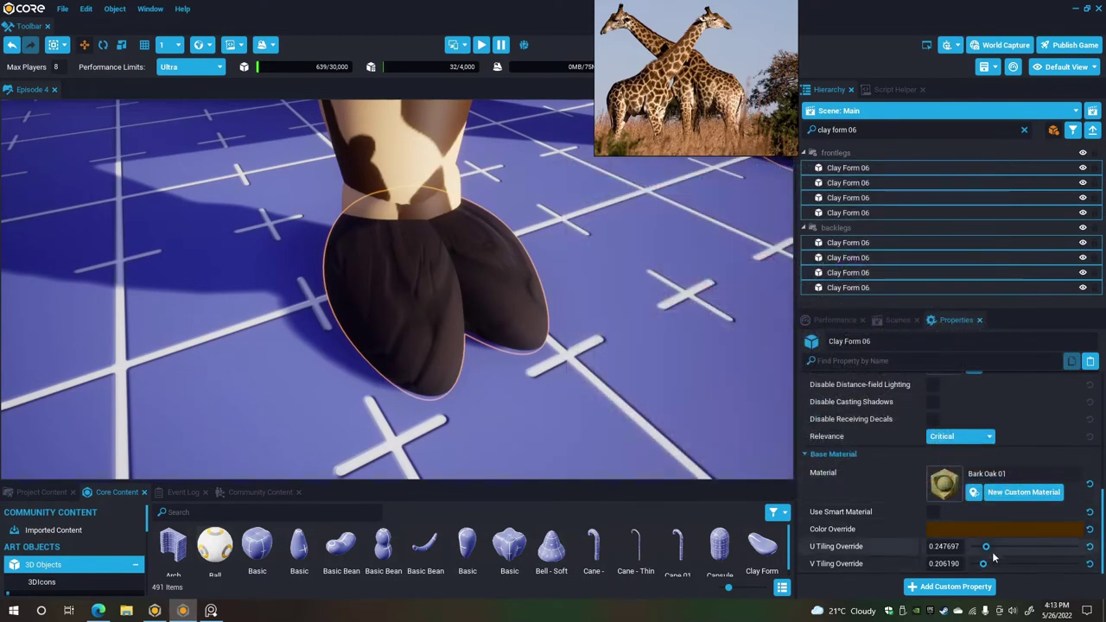
mouse_move(983, 547)
mouse_down()
mouse_move(999, 548)
mouse_move(998, 566)
mouse_move(1012, 563)
mouse_move(987, 548)
mouse_up()
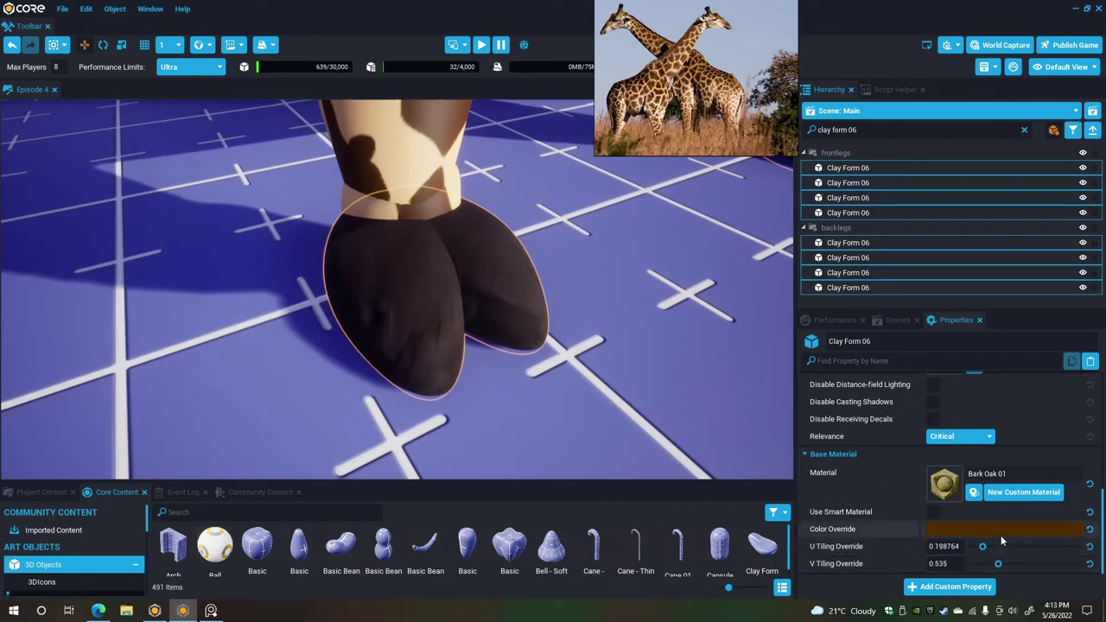
Lighten the hoof pieces' color override to a brown with value 0.213 (sRGB hex 7F4900FF).
click(998, 532)
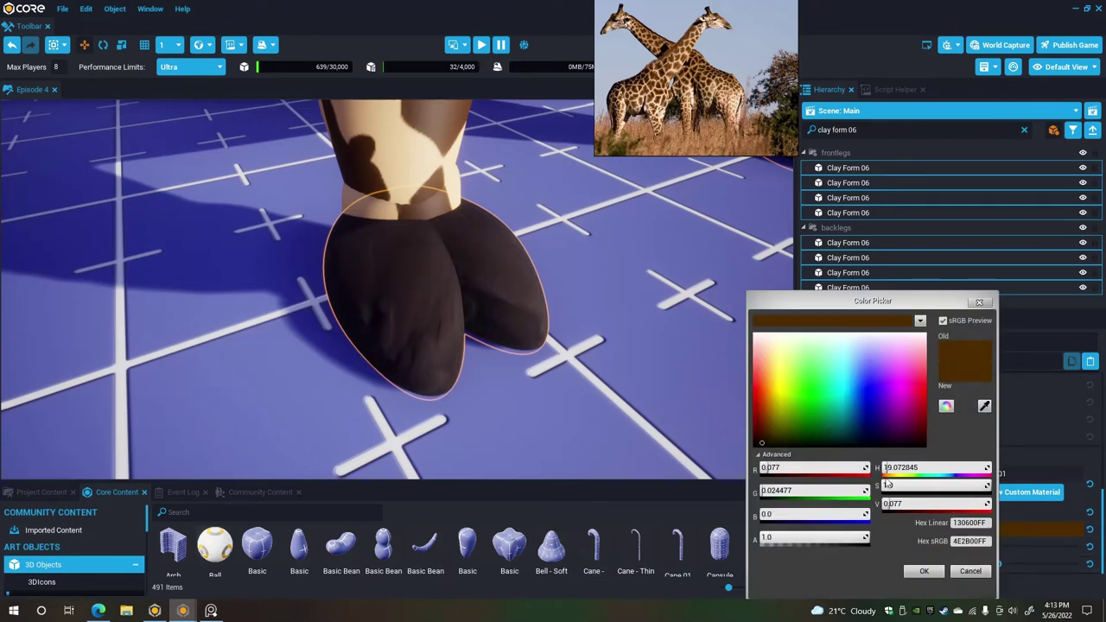
drag(888, 505, 905, 504)
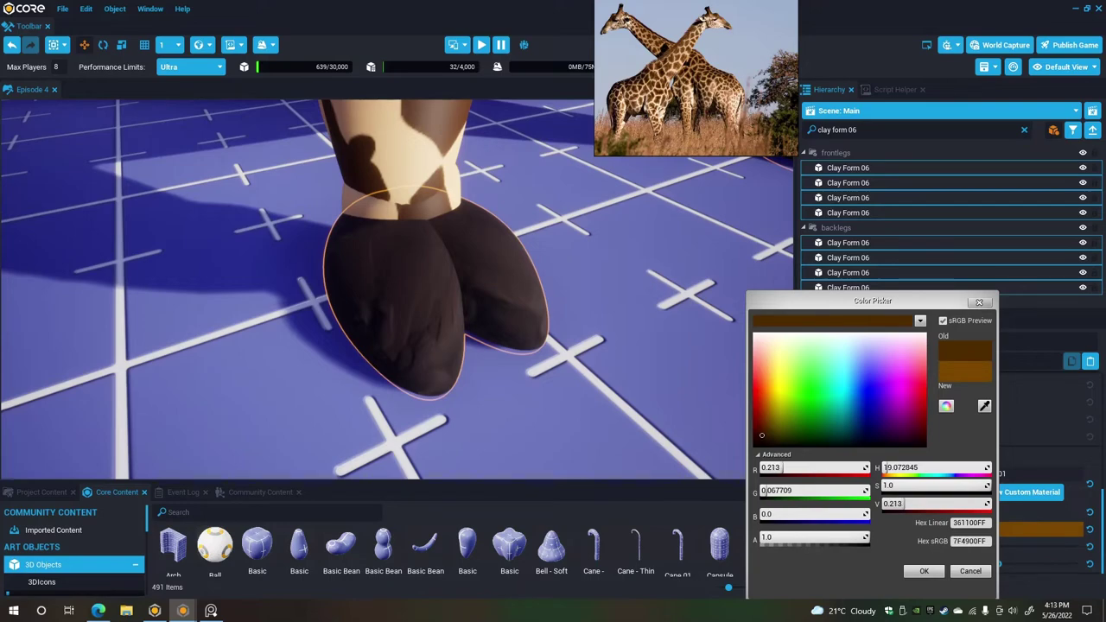
click(929, 571)
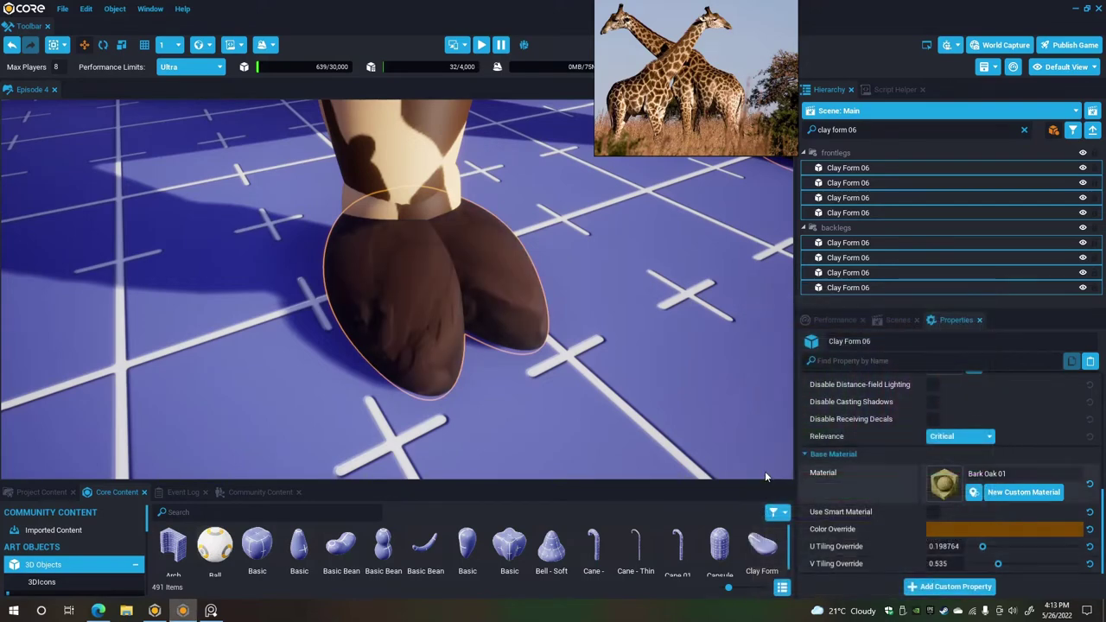
right_drag(678, 384, 745, 328)
alt+drag(744, 326, 778, 311)
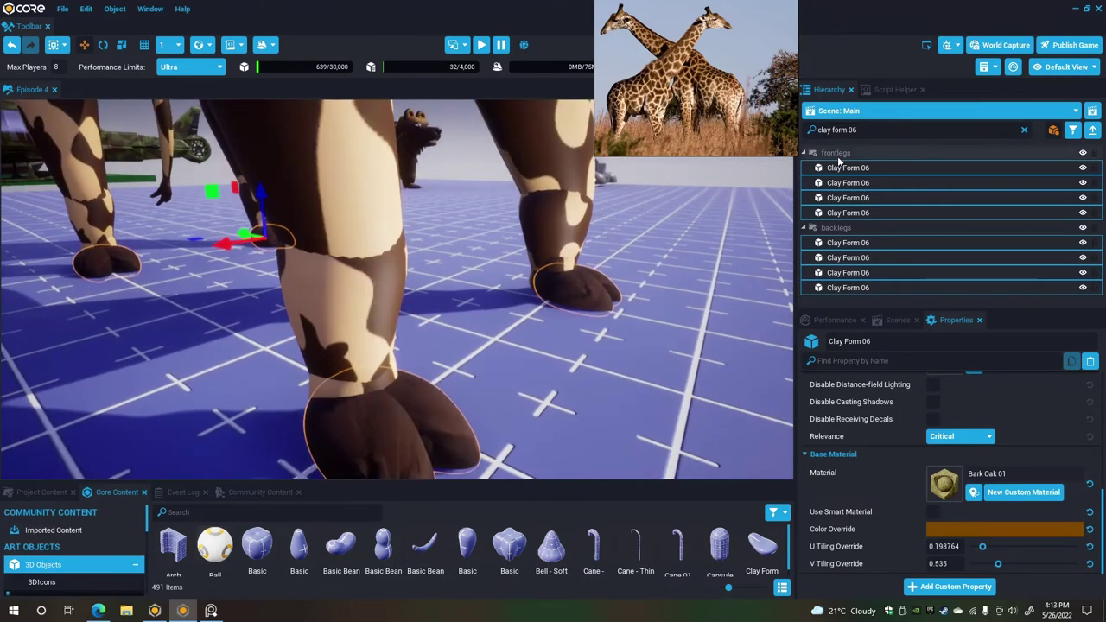
Select the ankle piece behind the front hoof and search the hierarchy for "clay form 19" to find its matching pieces.
click(1025, 130)
click(316, 389)
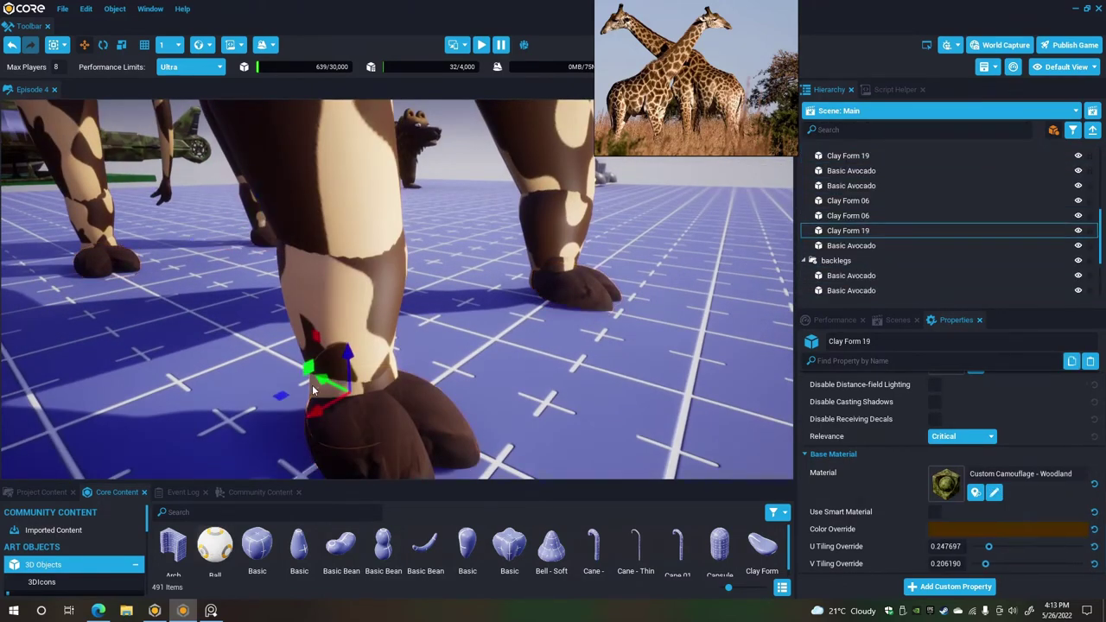
click(870, 128)
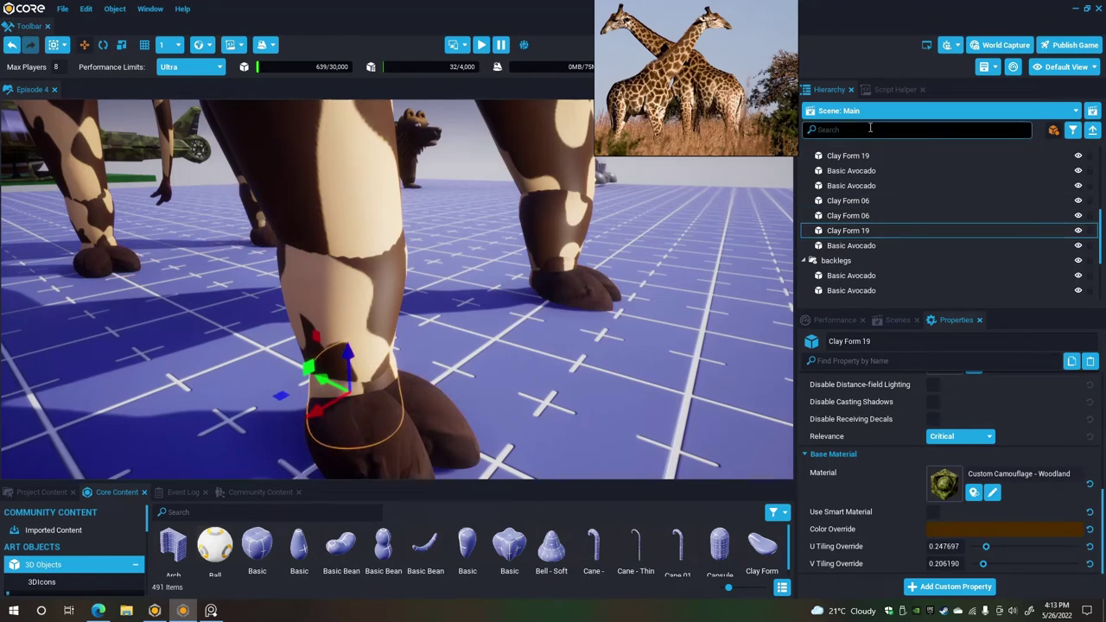
text(clay fo)
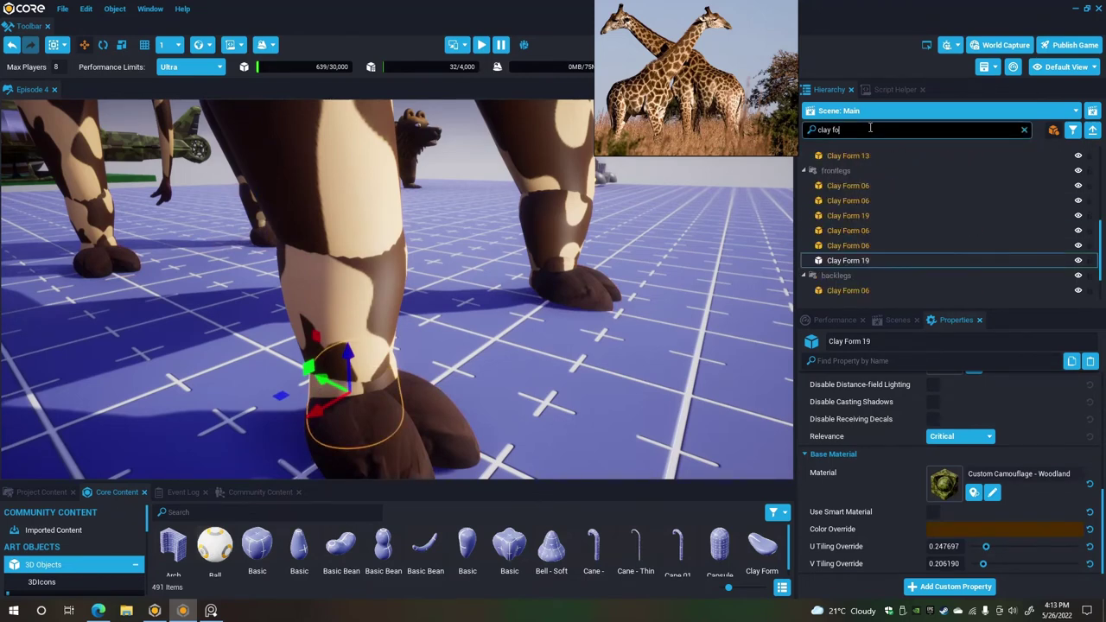
text(rm 19)
key(Return)
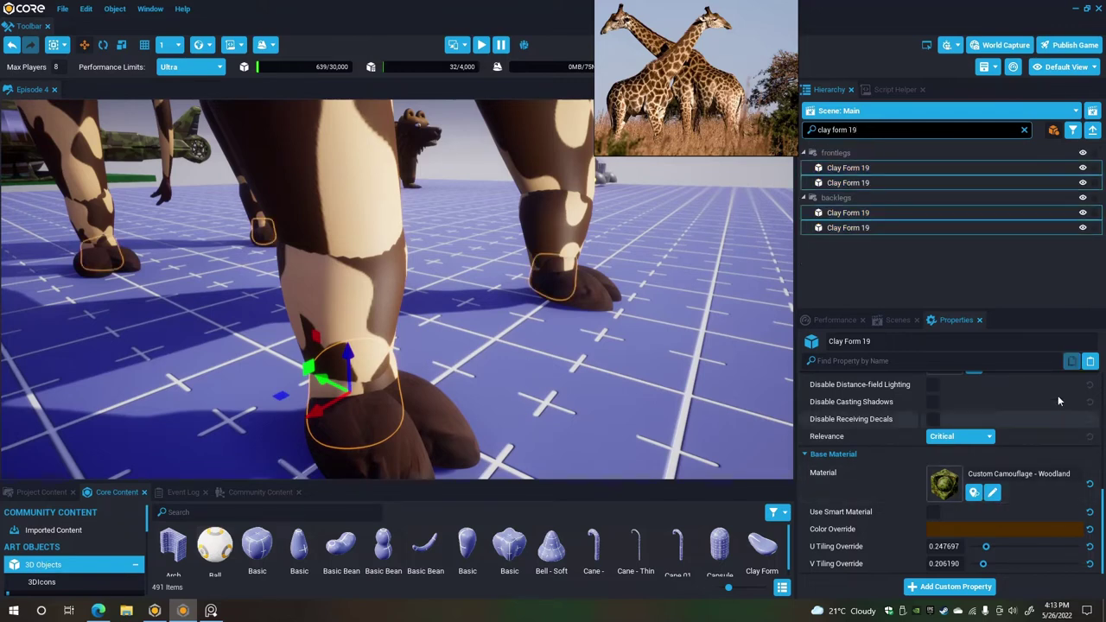
Copy a hoof piece's properties and paste its material, color override and U and V tiling onto all four Clay Form 19 pieces.
click(446, 425)
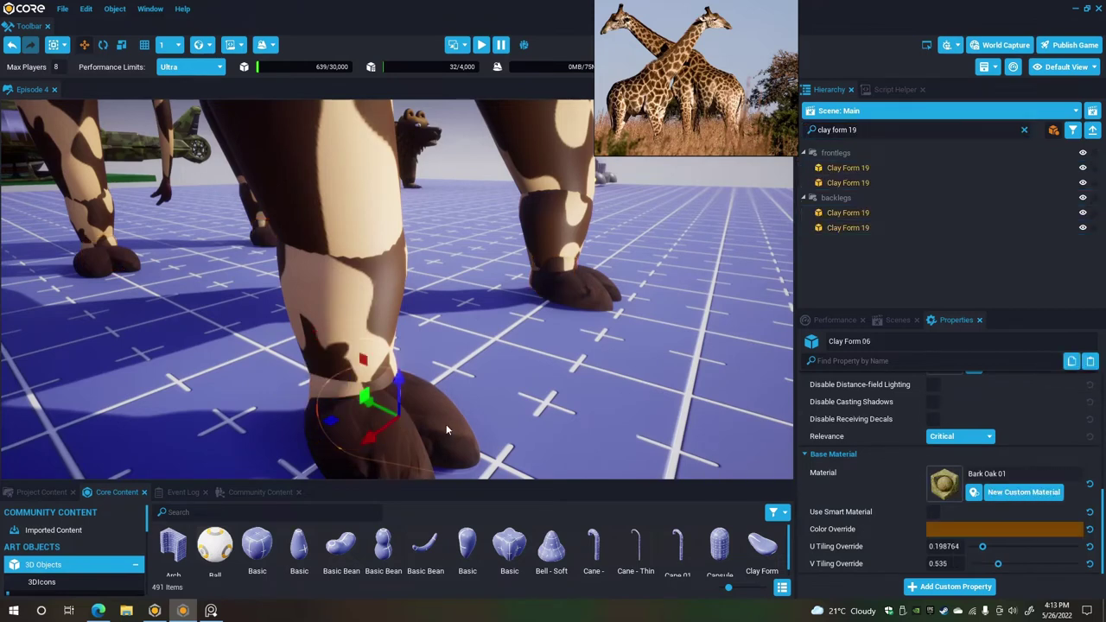
click(1070, 363)
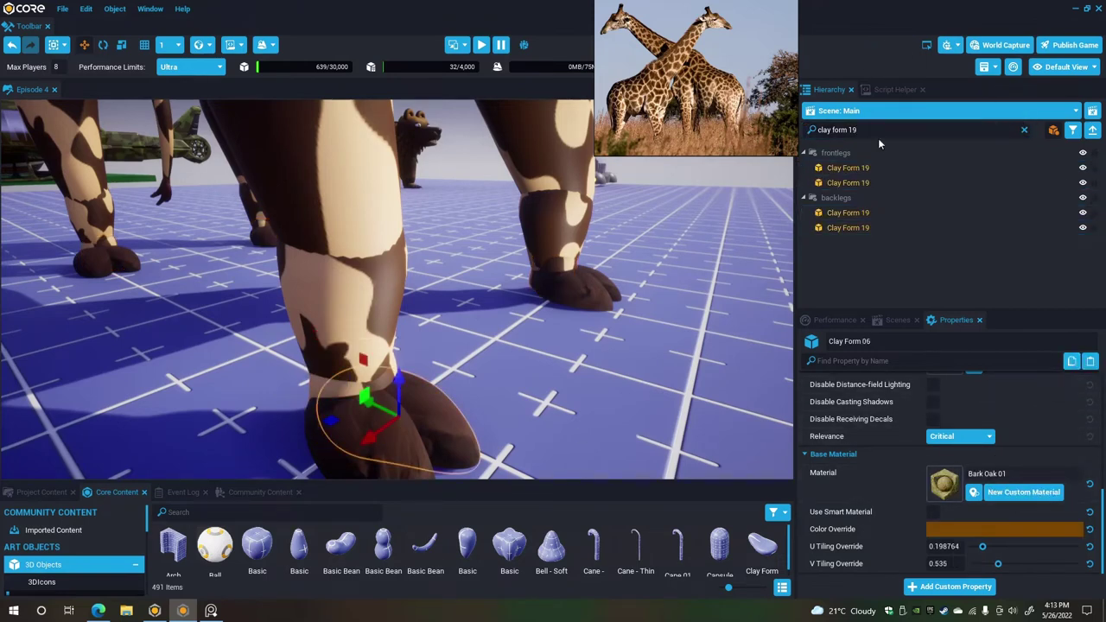
click(848, 168)
shift+click(877, 227)
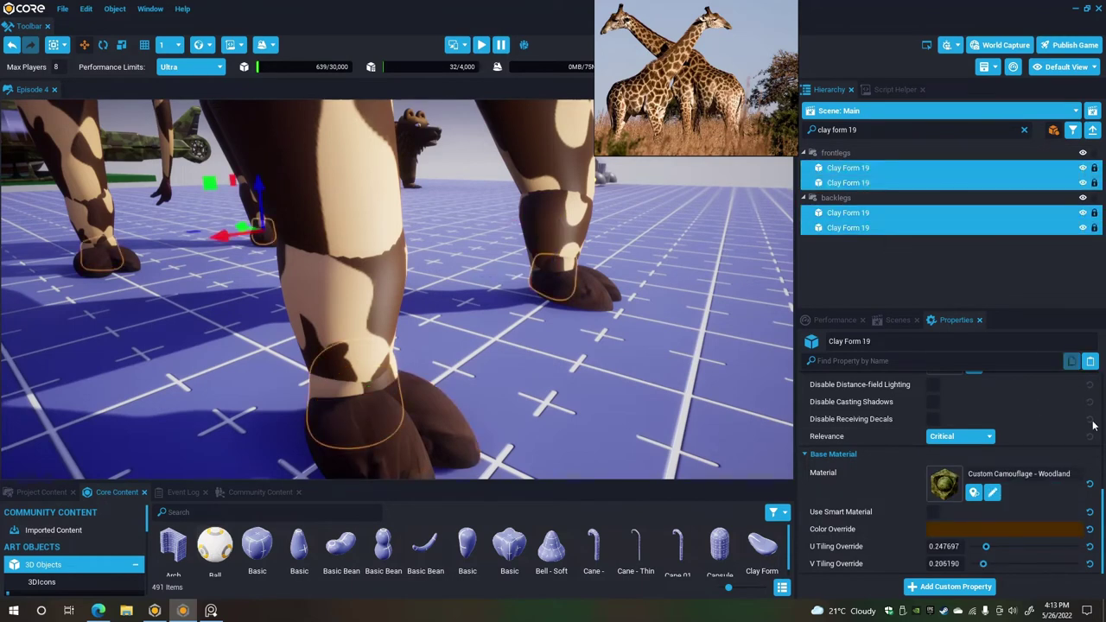
click(1090, 362)
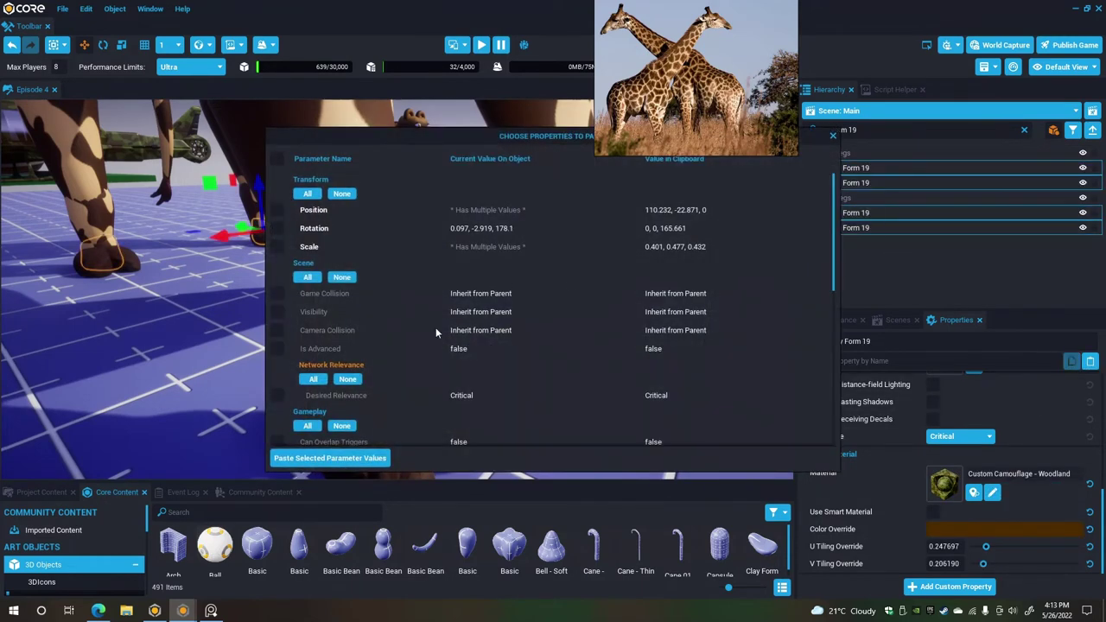
scroll(435, 327, down, 5)
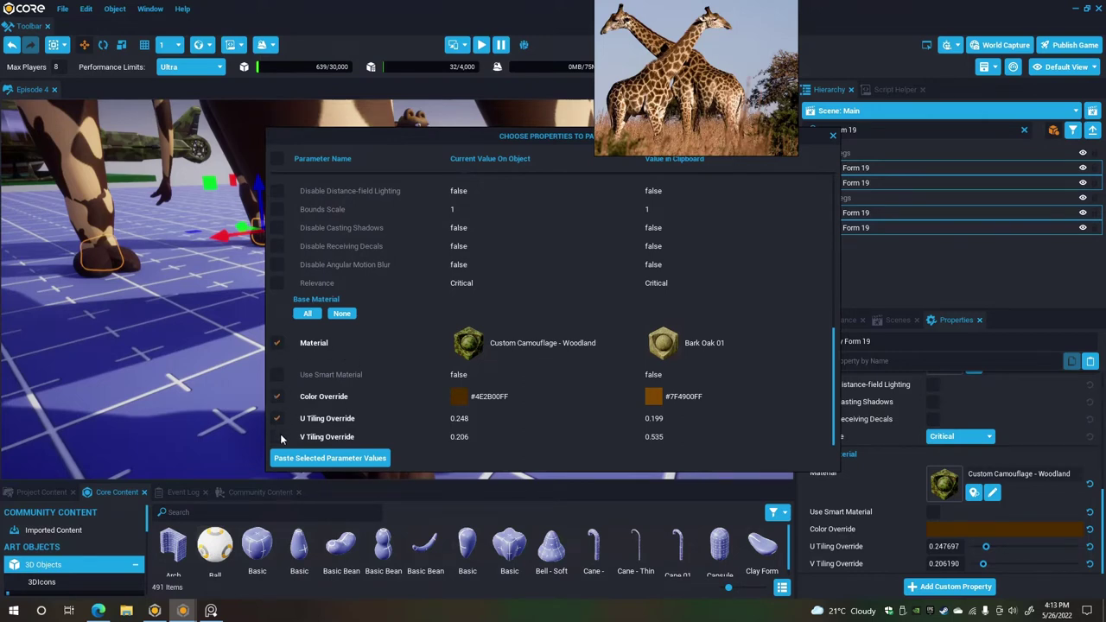
click(314, 458)
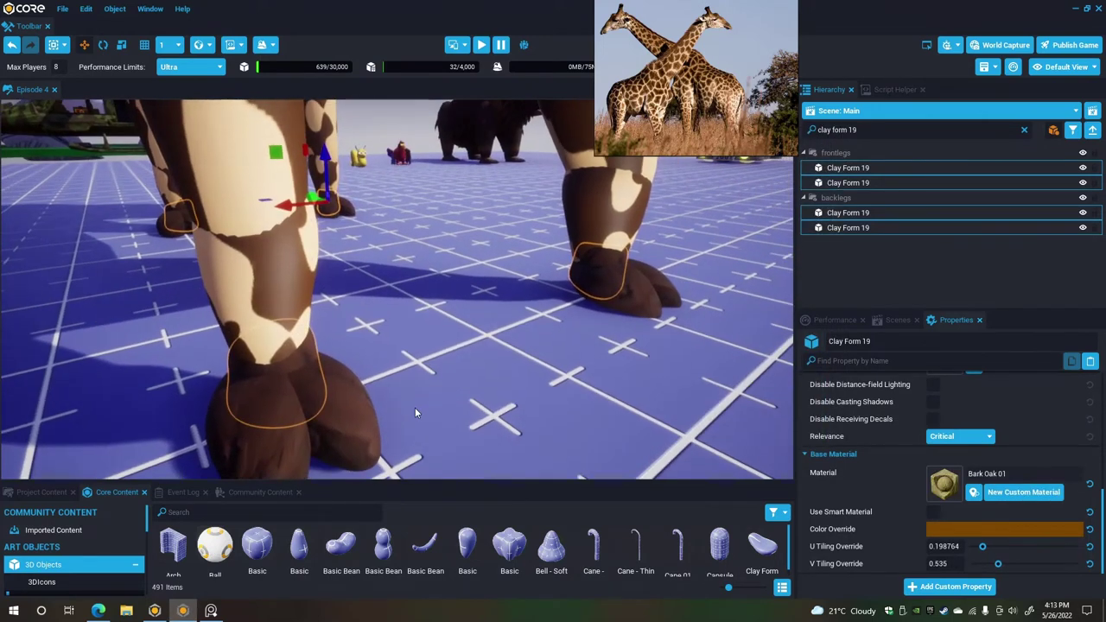
Set the color override of the four Clay Form 19 pieces to value 0.479 (sRGB hex B86D00FF) and save that color as a swatch.
click(415, 407)
alt+drag(419, 400, 724, 355)
right_drag(724, 361, 751, 389)
click(871, 171)
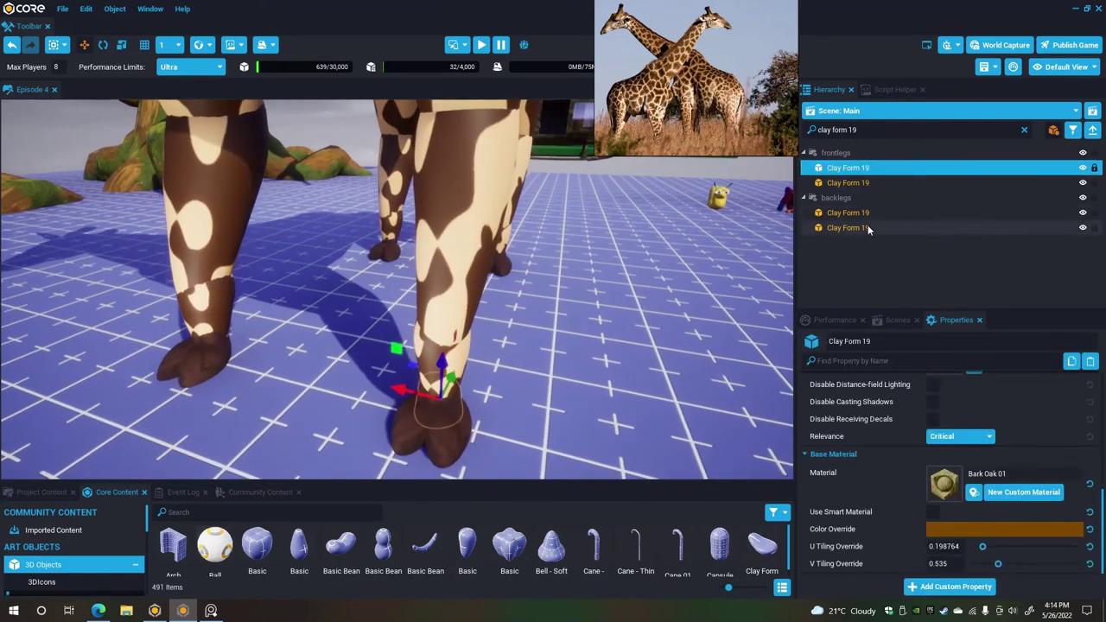
shift+click(868, 228)
click(990, 526)
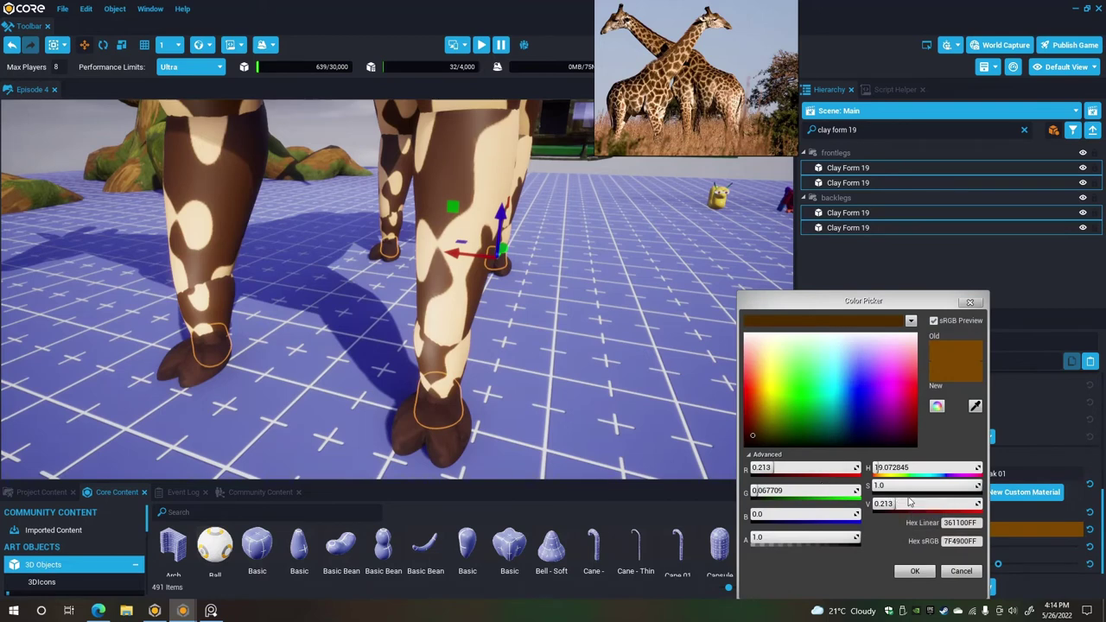
drag(899, 503, 912, 504)
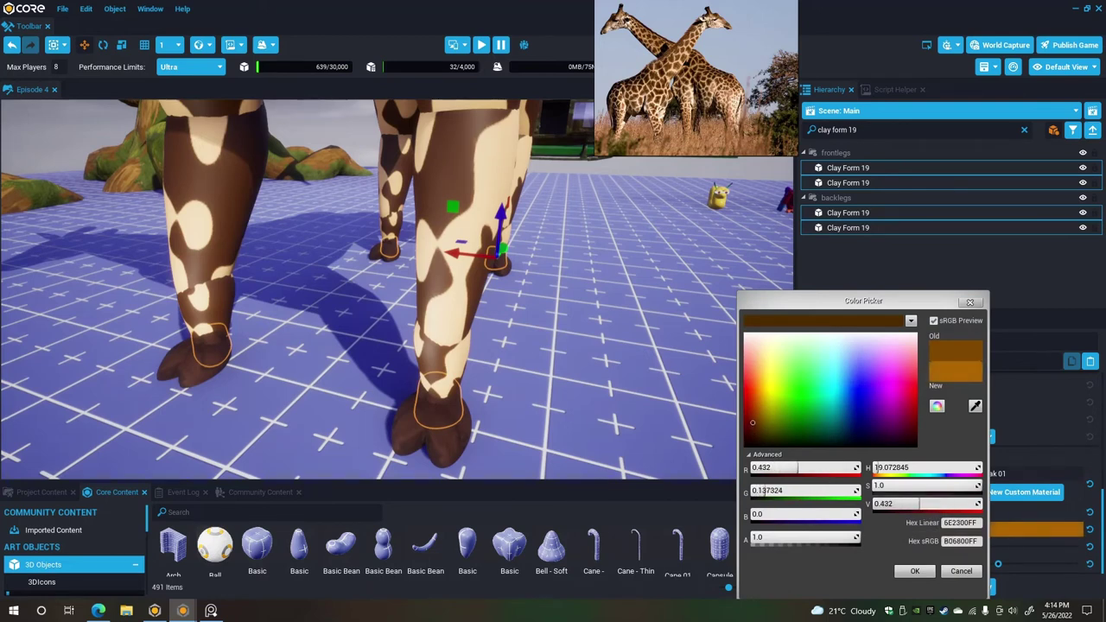
click(915, 572)
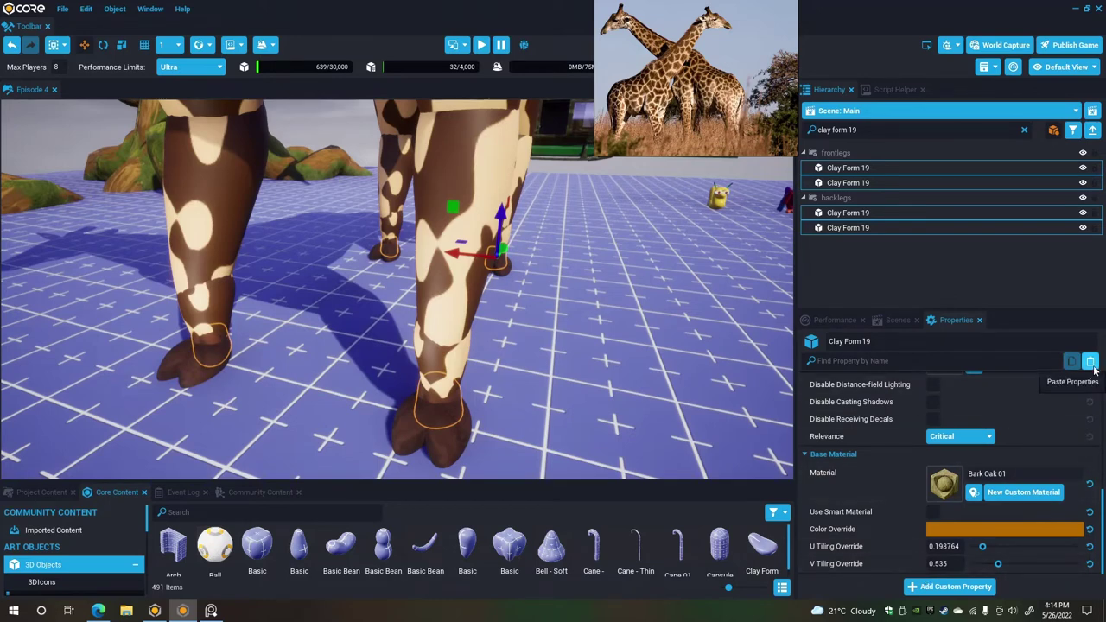
click(995, 529)
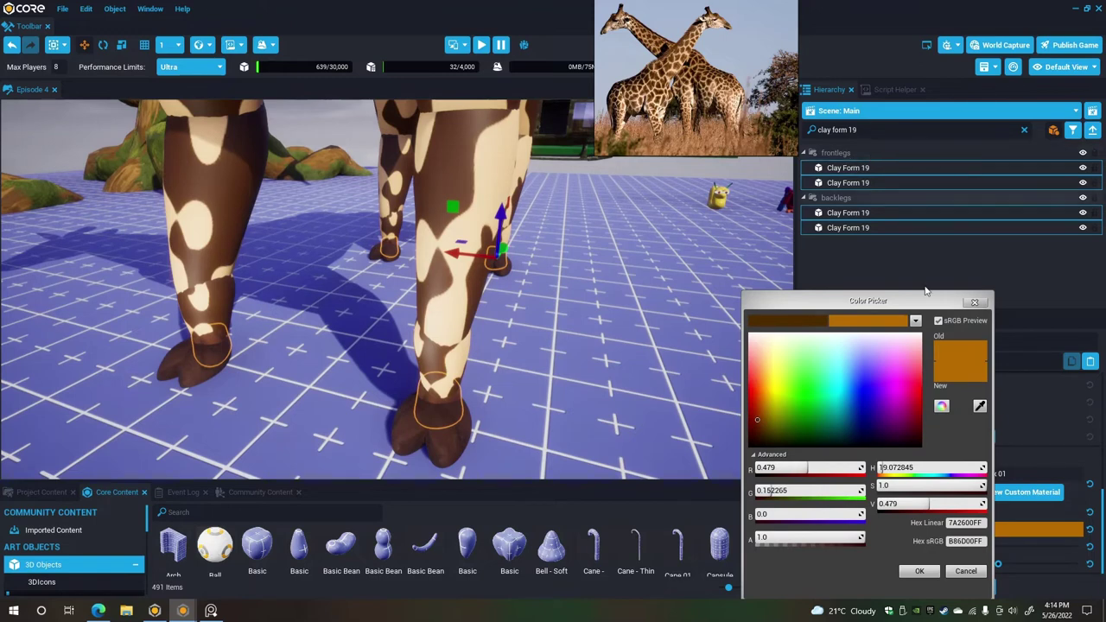
click(972, 304)
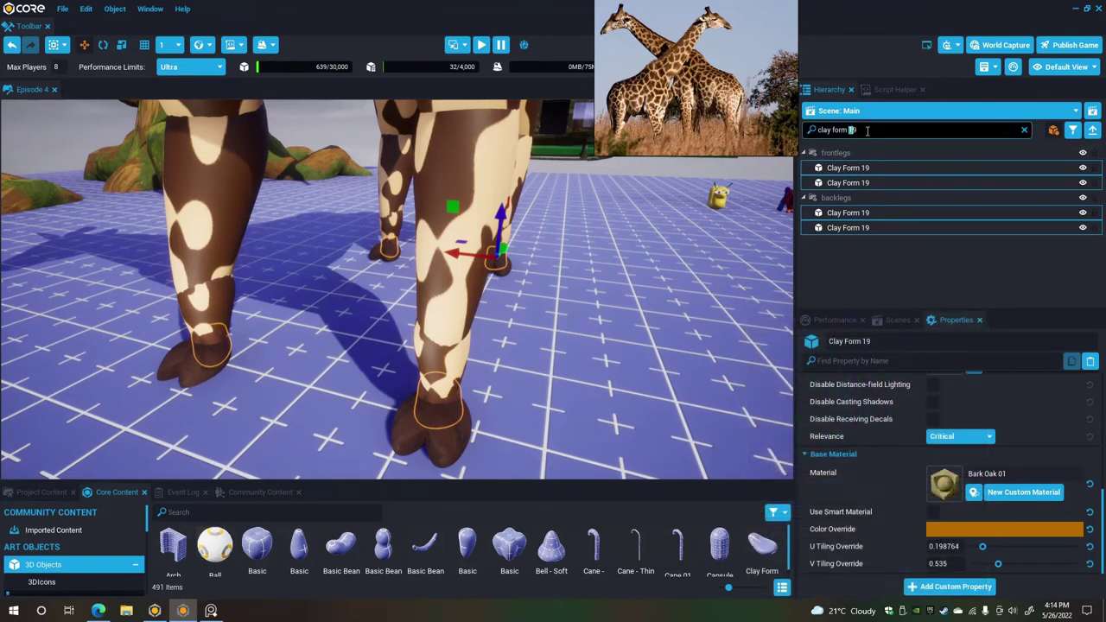
Search the hierarchy for "clay form 06" and select all eight hoof pieces in the frontlegs and backlegs groups.
text(06)
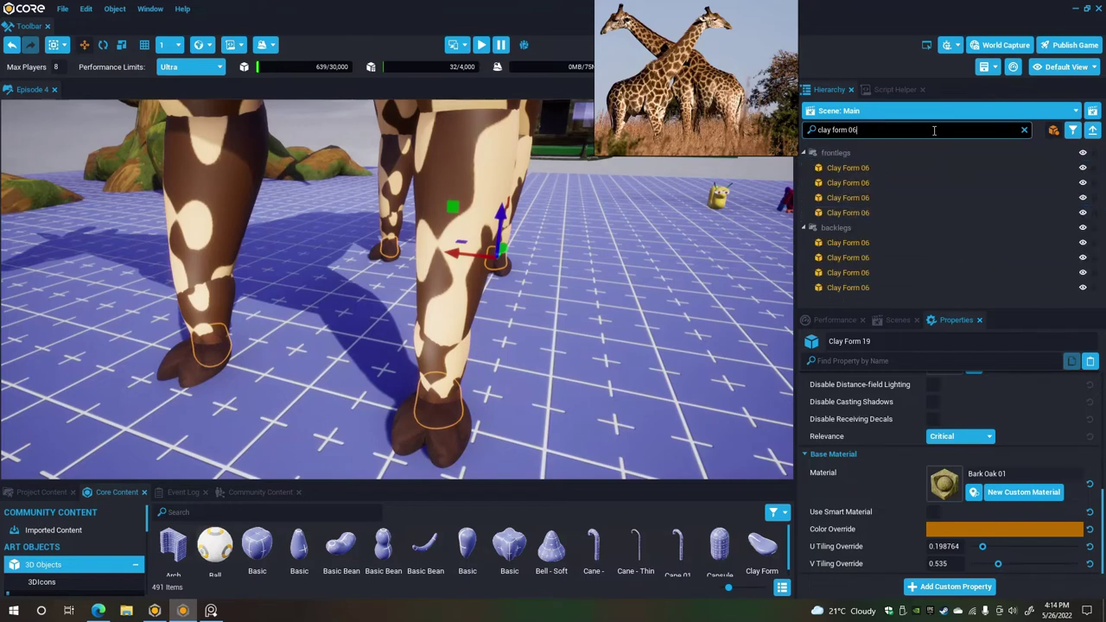
click(848, 168)
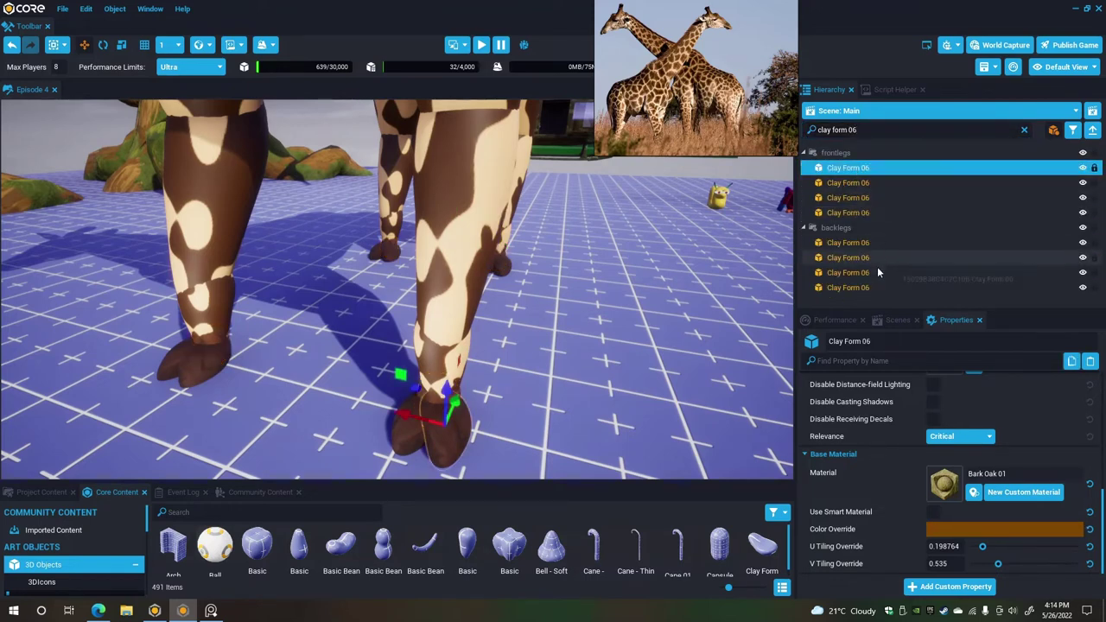
shift+click(877, 288)
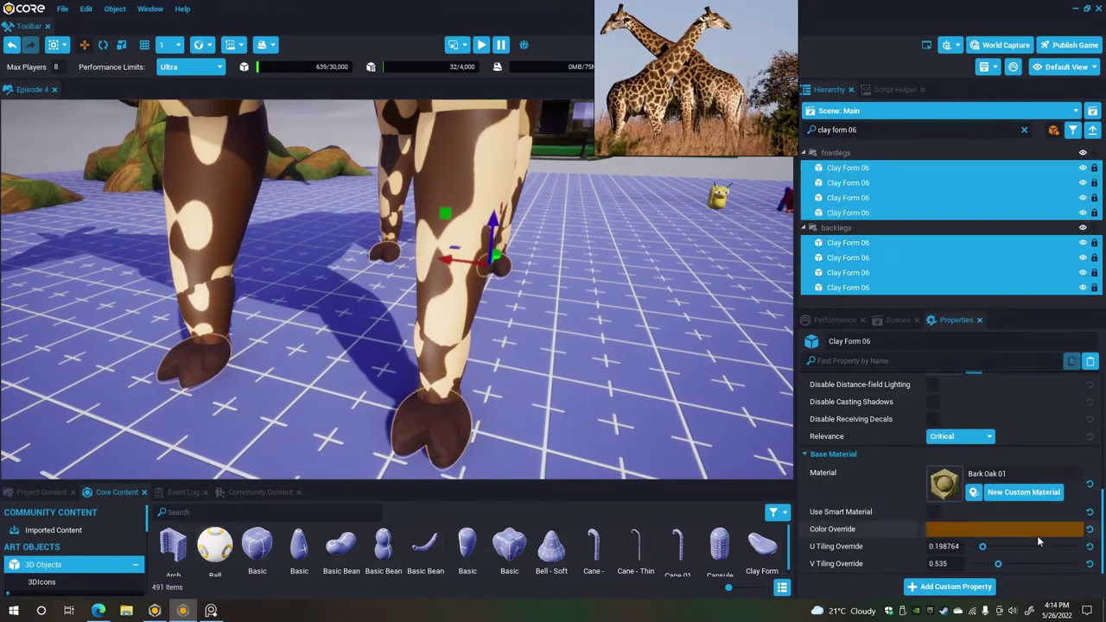
click(1090, 361)
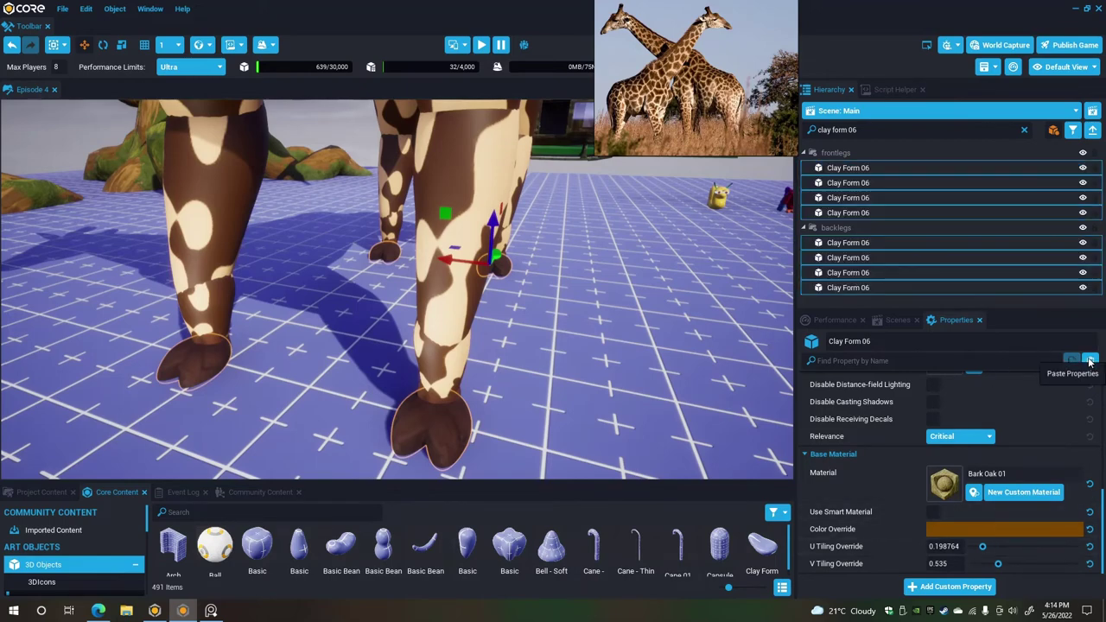
scroll(400, 424, down, 10)
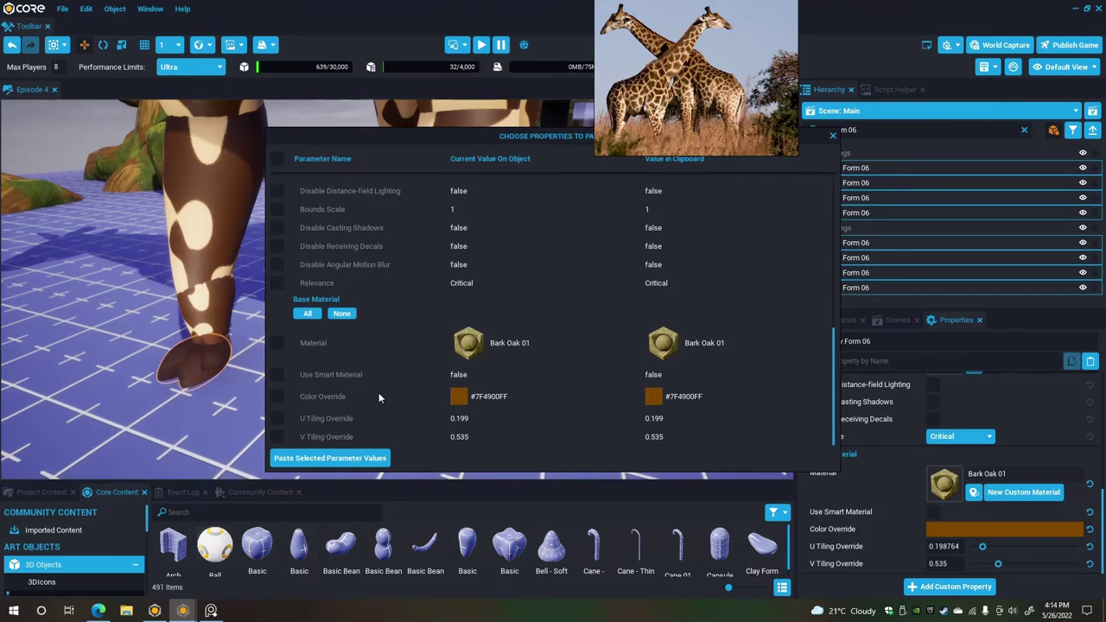
click(832, 135)
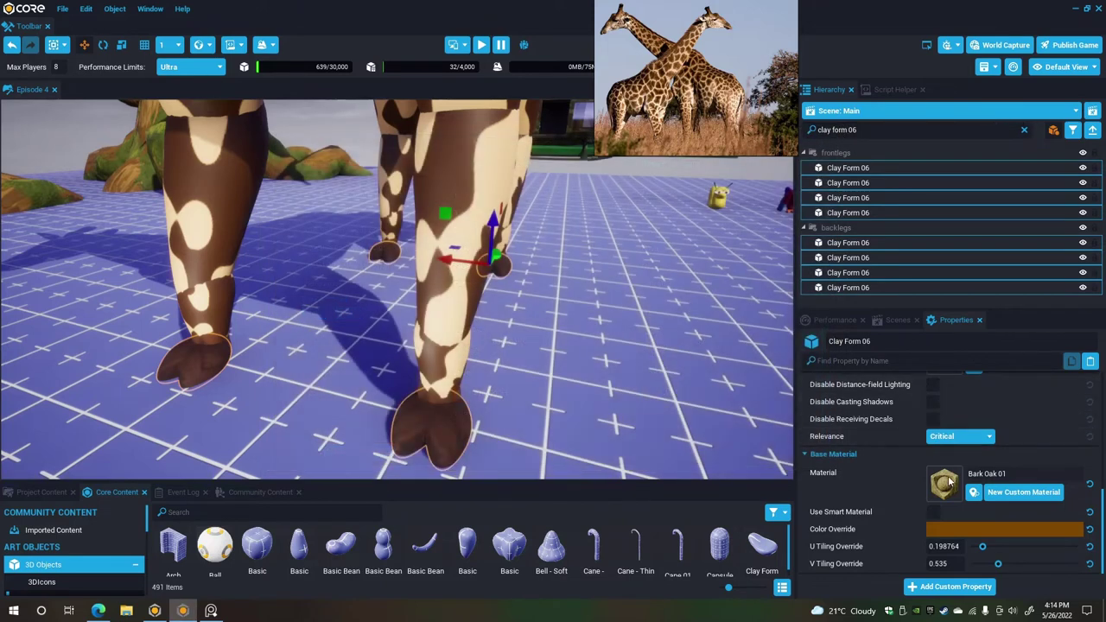
Apply the saved lighter brown swatch as the color override of the eight hoof pieces and deselect them.
click(978, 533)
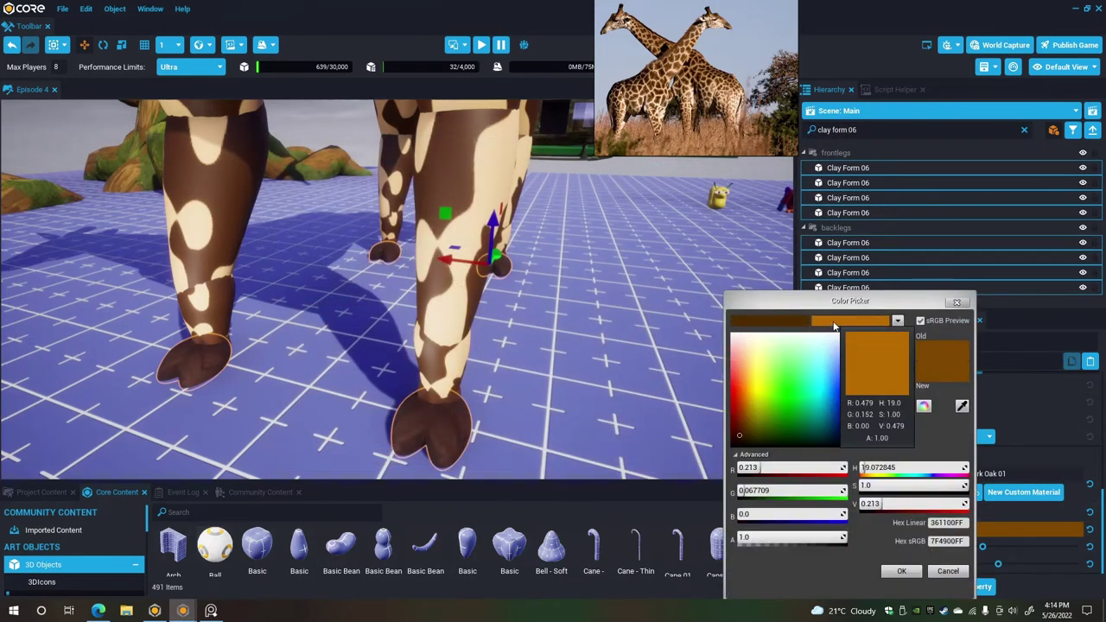
click(908, 575)
right_drag(533, 330, 455, 323)
click(568, 341)
alt+drag(455, 321, 390, 315)
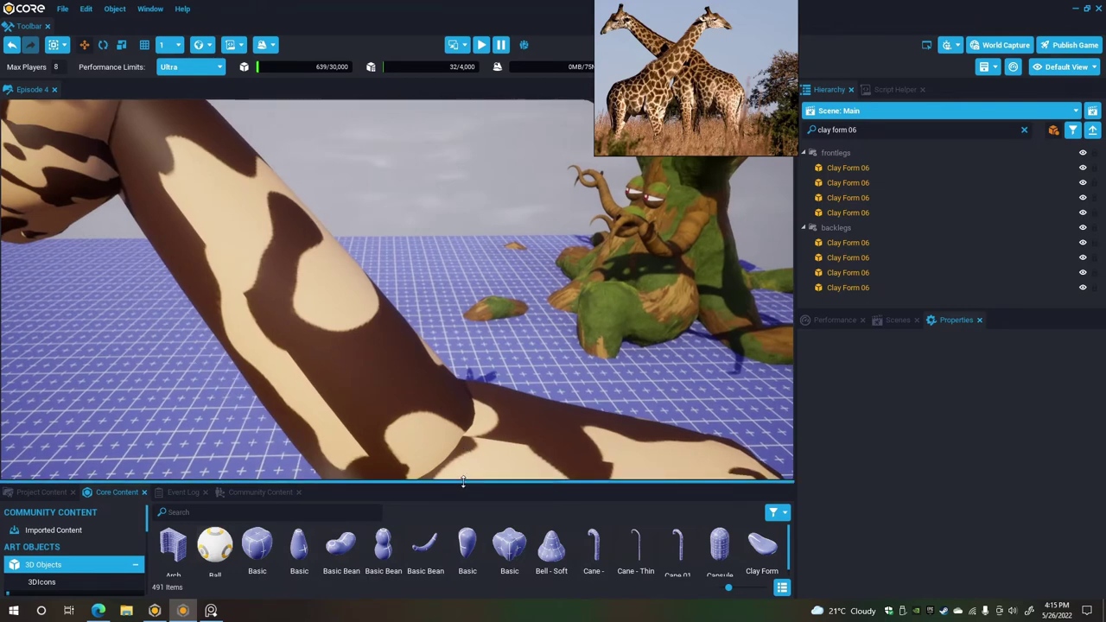
Enlarge the Core Content browser to show more basic shapes and clear the hierarchy search.
drag(467, 481, 456, 346)
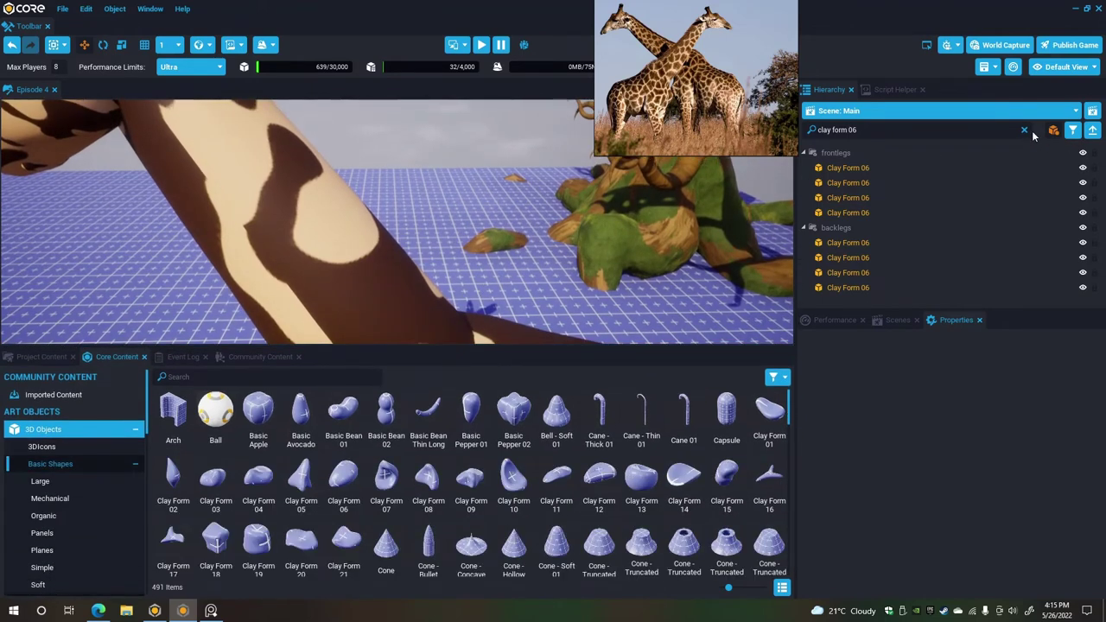
click(1025, 132)
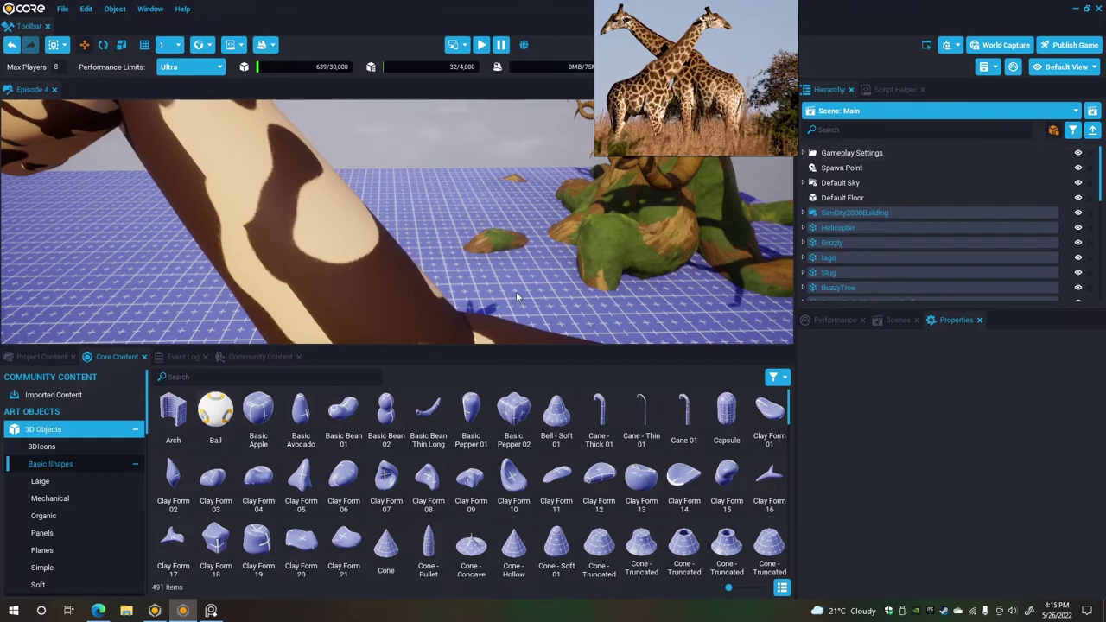
Look through the basic shapes in Core Content for a suitable mane shape and shrink the content browser again.
scroll(415, 449, down, 3)
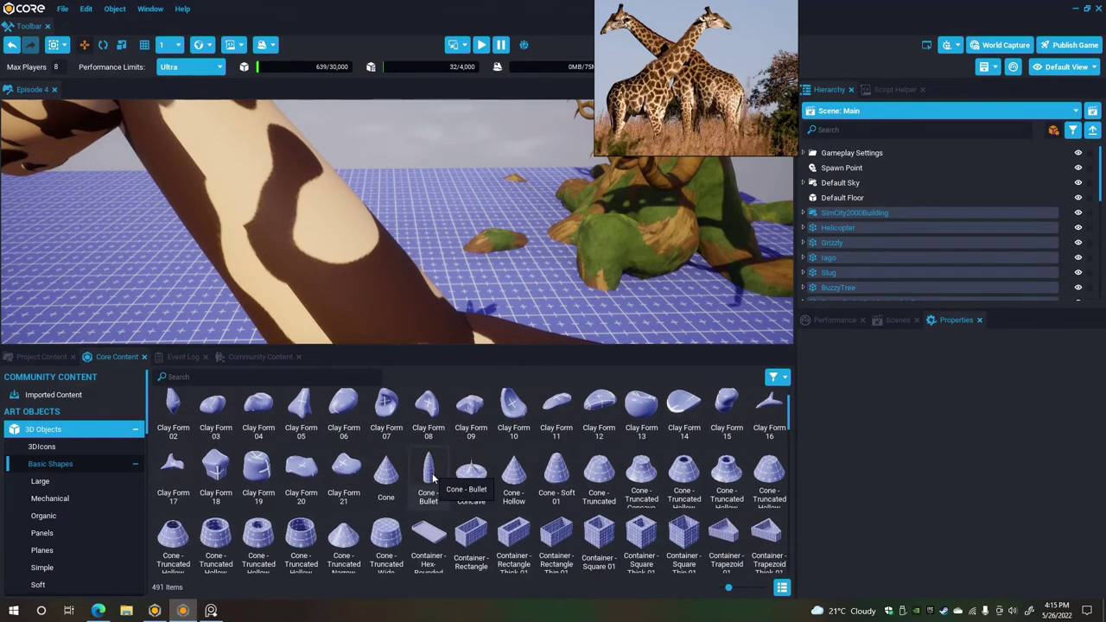
scroll(415, 464, down, 3)
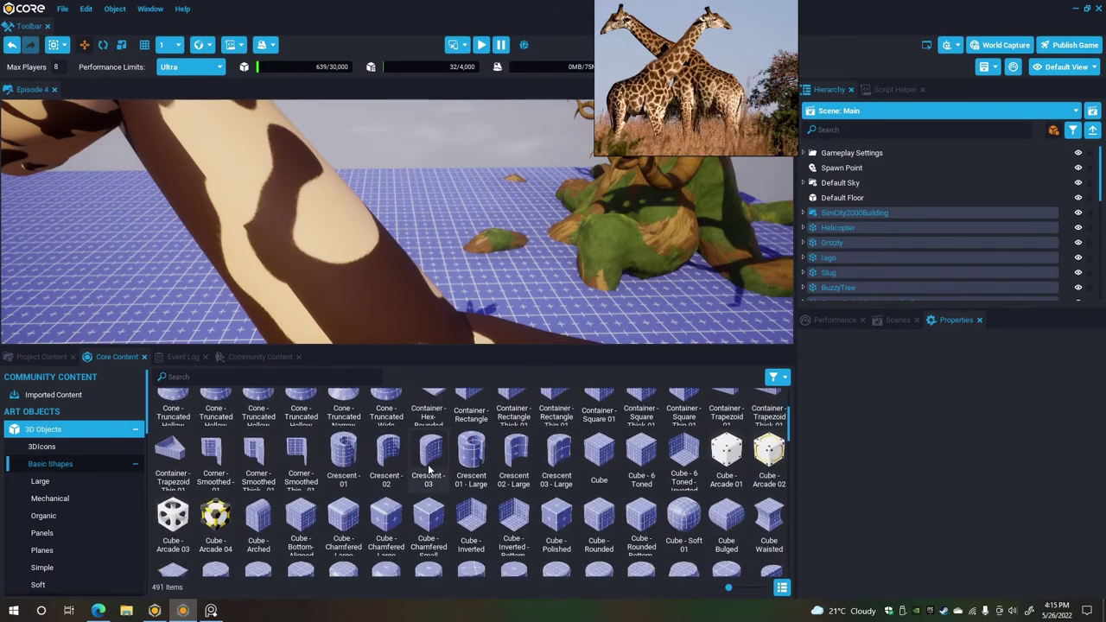
scroll(397, 464, down, 6)
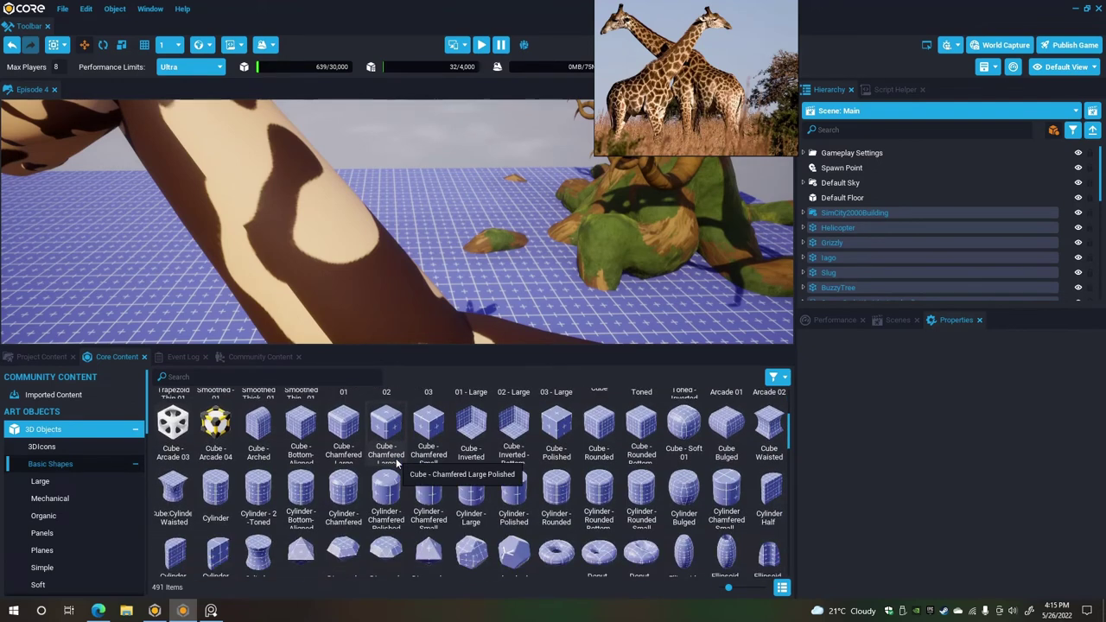
scroll(395, 462, down, 3)
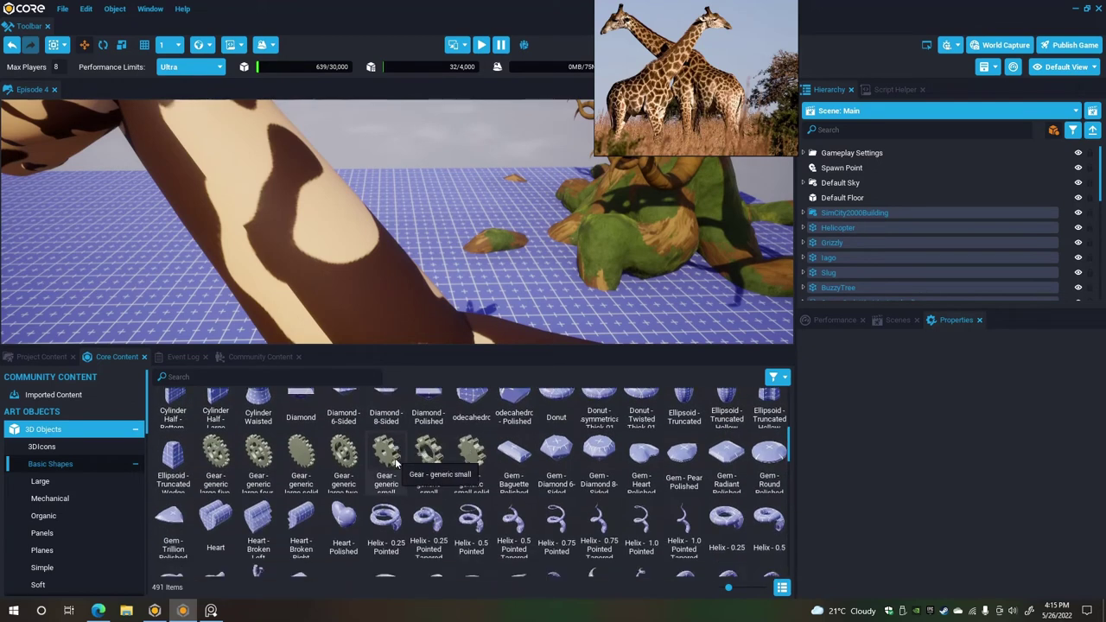
scroll(415, 458, down, 1)
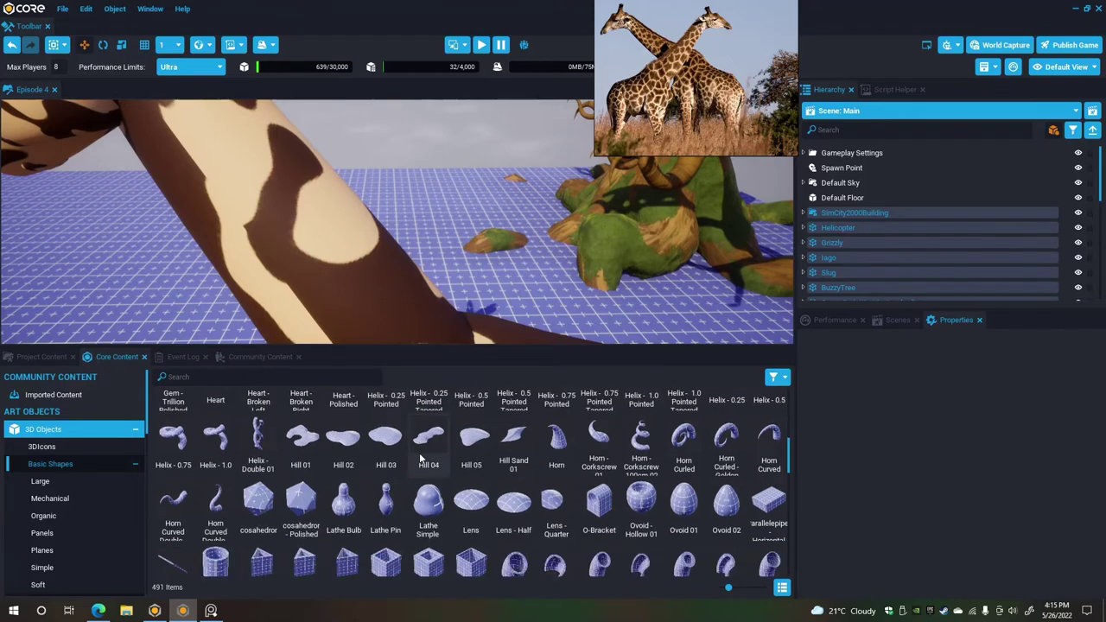
scroll(411, 448, down, 1)
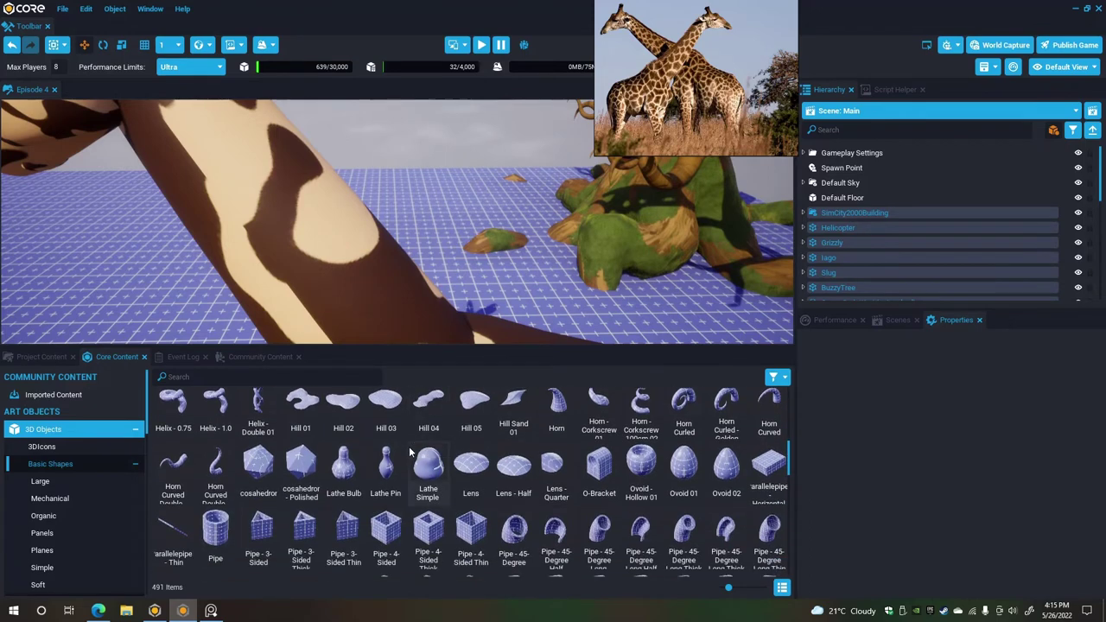
scroll(409, 453, down, 1)
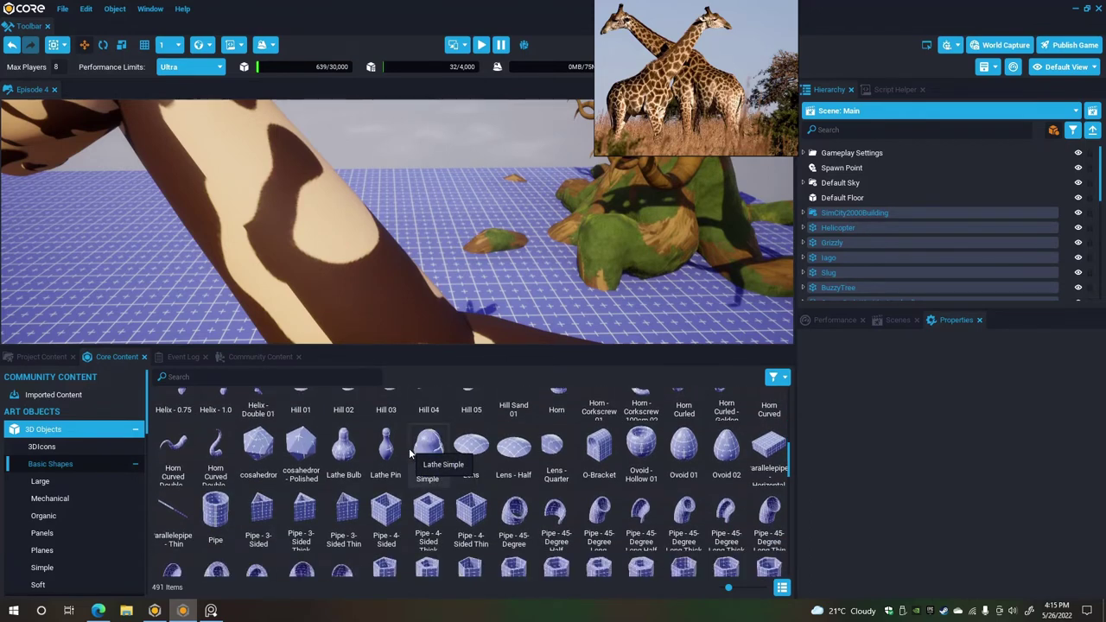
scroll(407, 454, down, 2)
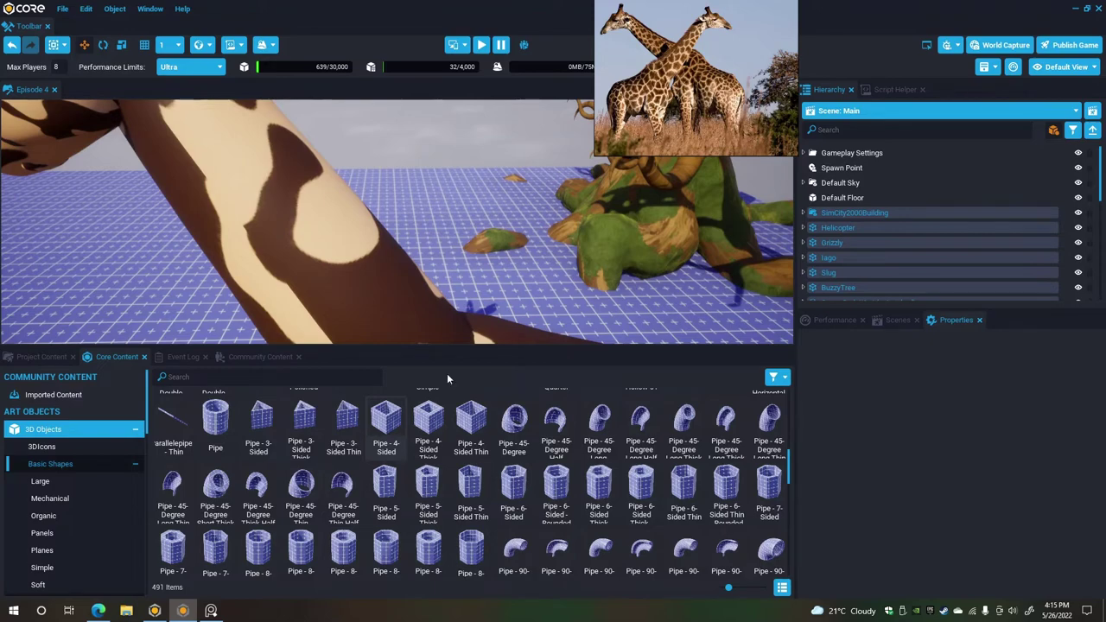
scroll(447, 374, down, 3)
drag(453, 355, 414, 566)
Duplicate the giraffe's neck piece, the Basic Avocado in the body group.
right_drag(334, 419, 286, 424)
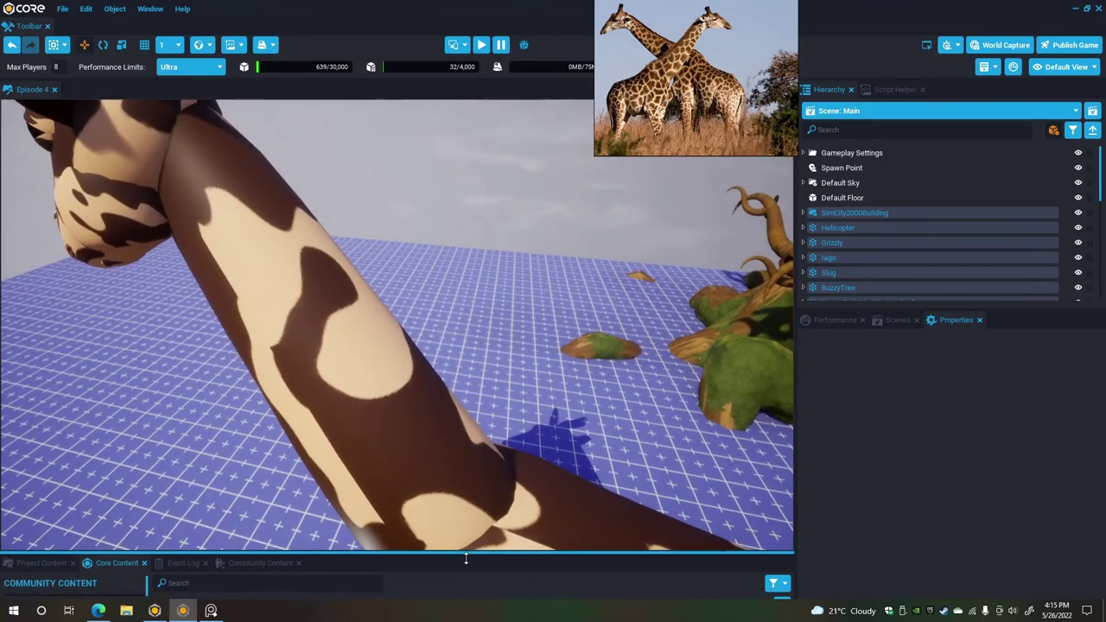
click(316, 413)
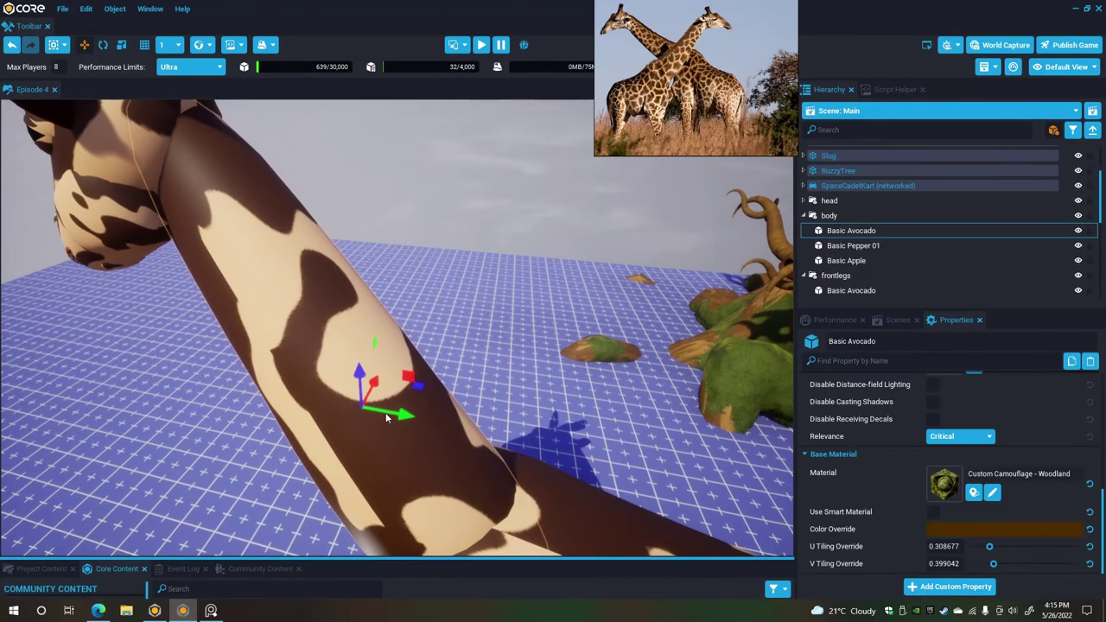
click(877, 231)
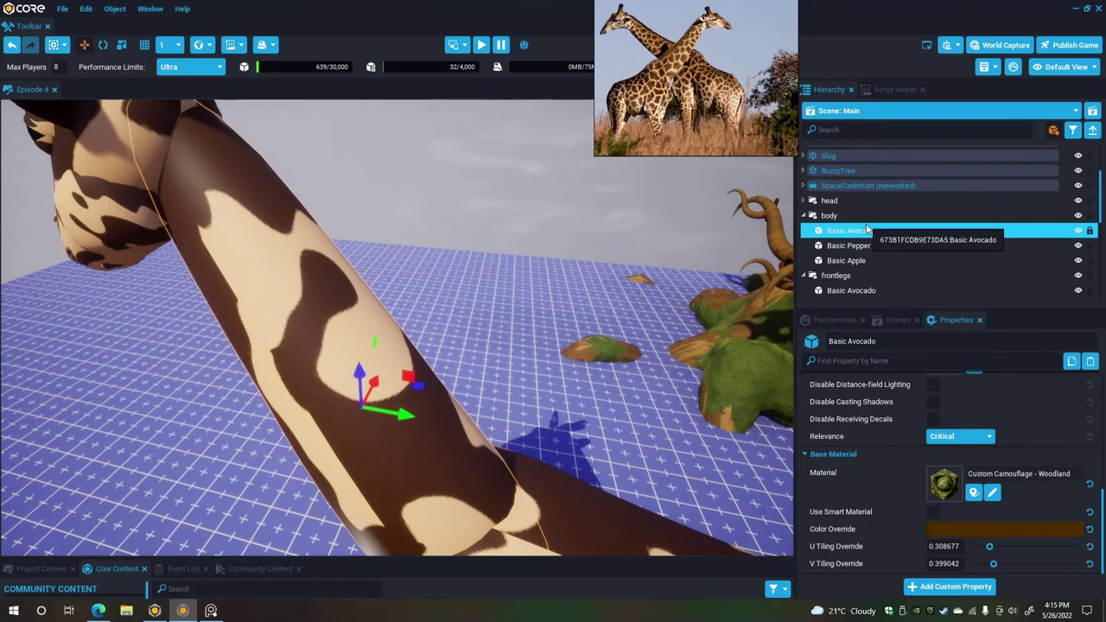
key(ctrl+w)
Scale the neck copy down, narrow it into a thin strip and move it up to protrude along the back of the neck.
click(122, 48)
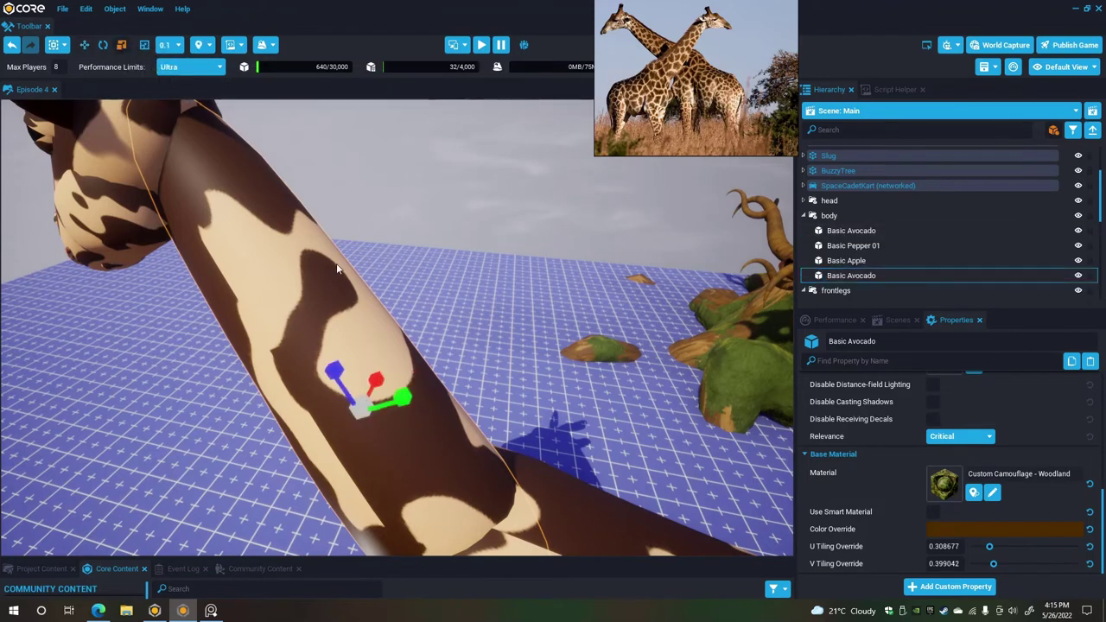
drag(365, 413, 351, 413)
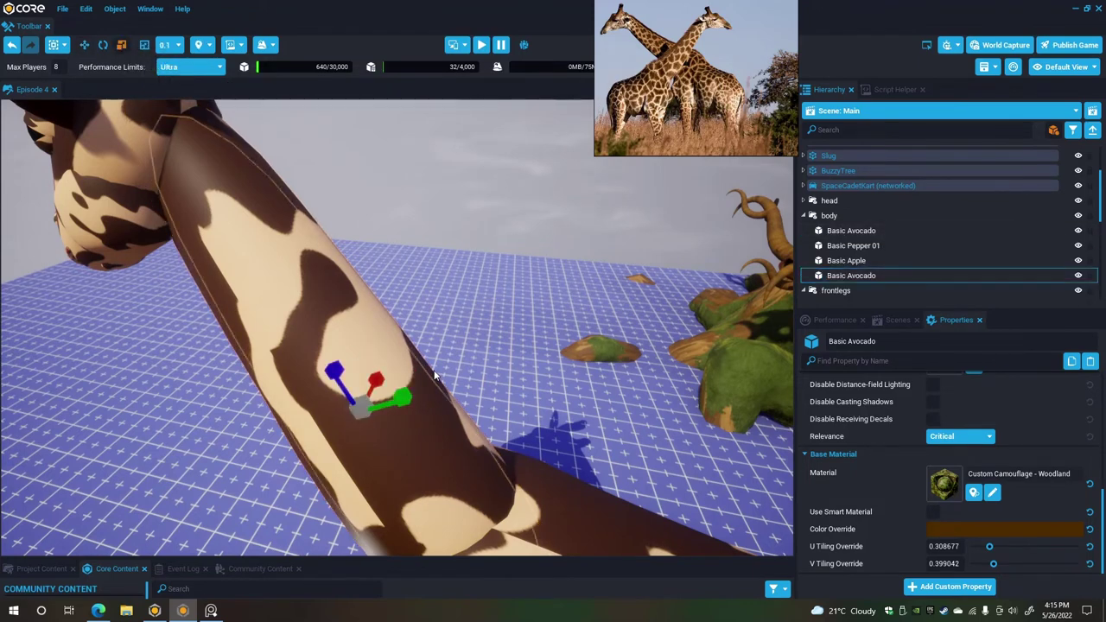
right_drag(435, 374, 346, 371)
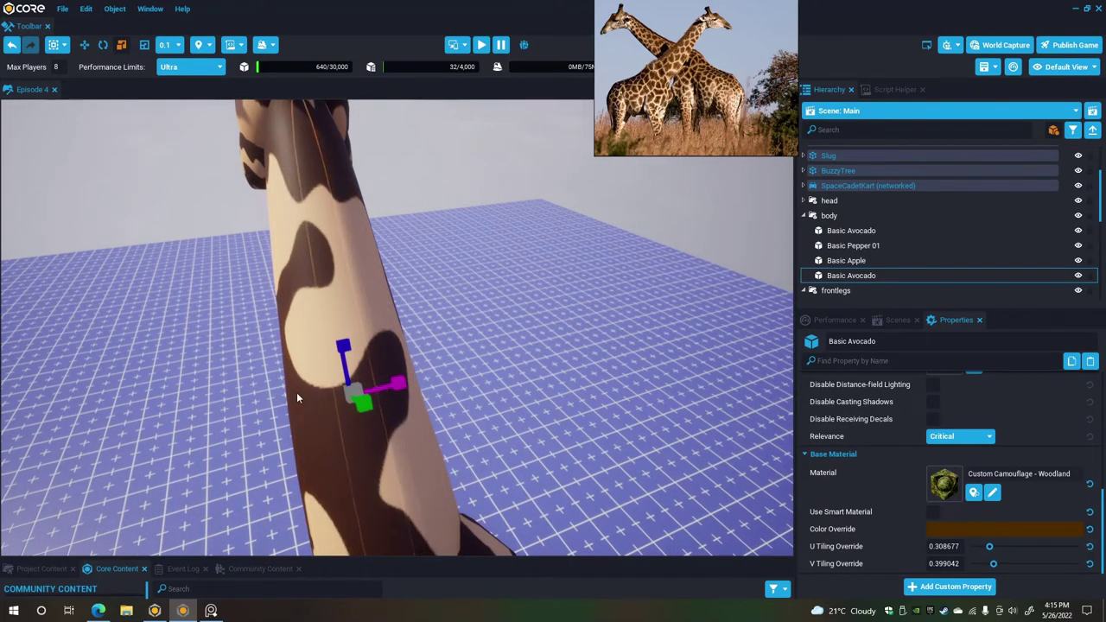
drag(296, 398, 296, 397)
right_drag(410, 287, 410, 287)
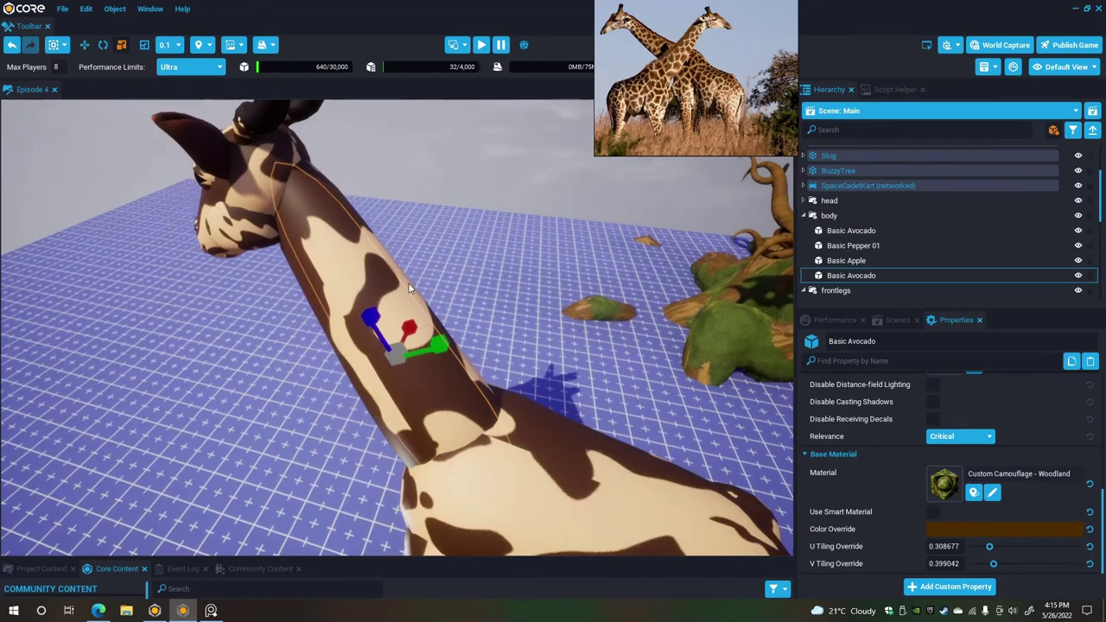
click(97, 48)
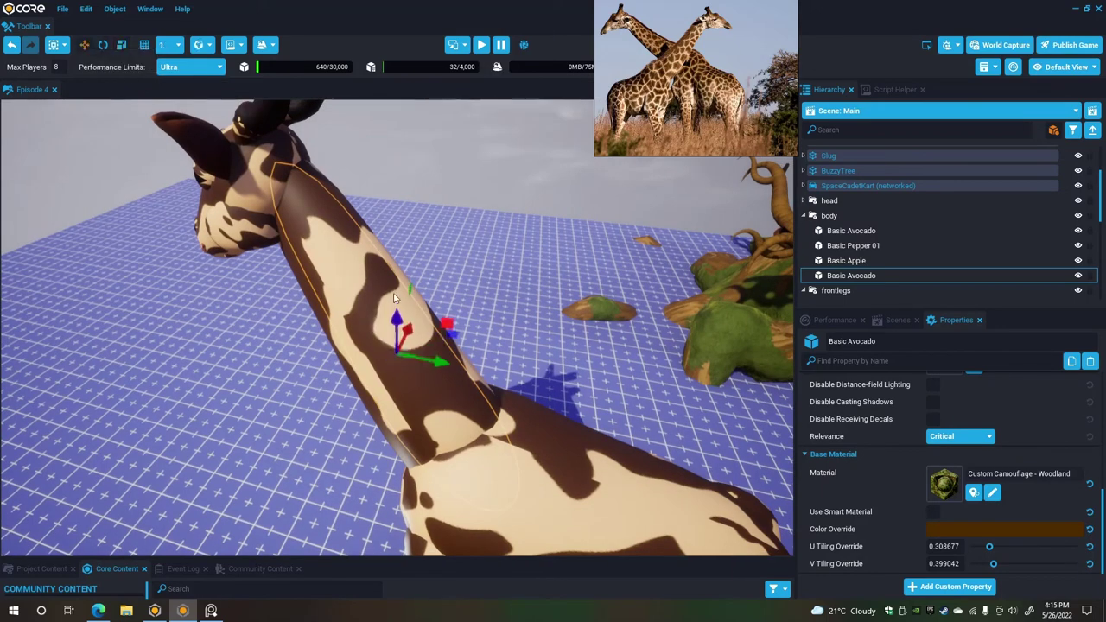
drag(395, 315, 8, 464)
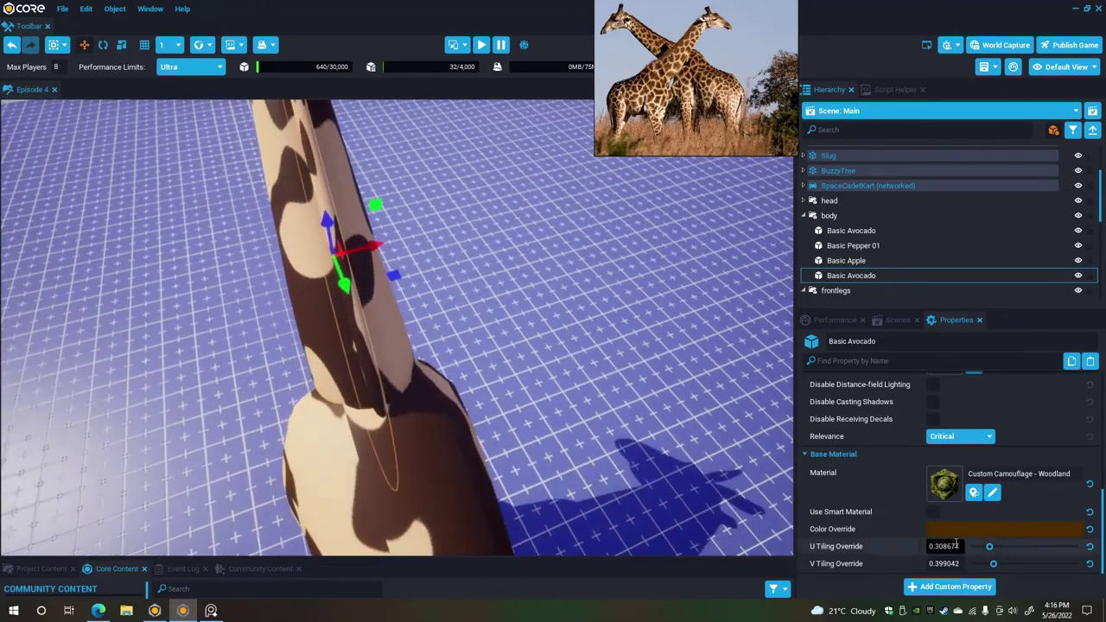
Apply the Custom Hay 01 material to the neck mane strip and nudge the strip slightly upward.
click(943, 484)
click(624, 214)
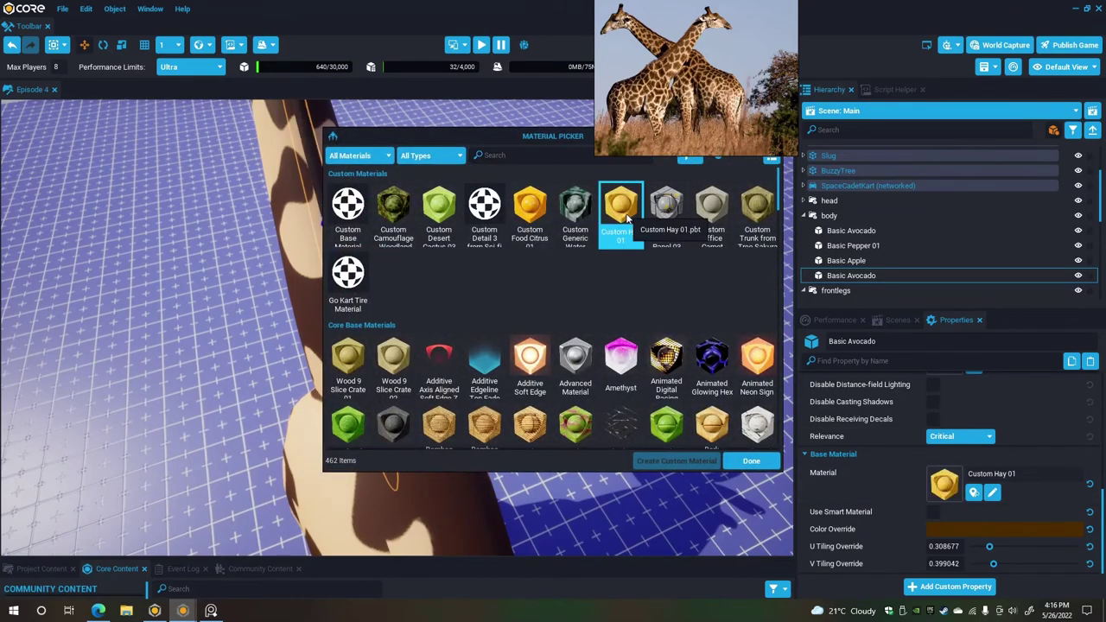
click(772, 460)
alt+drag(761, 453, 539, 300)
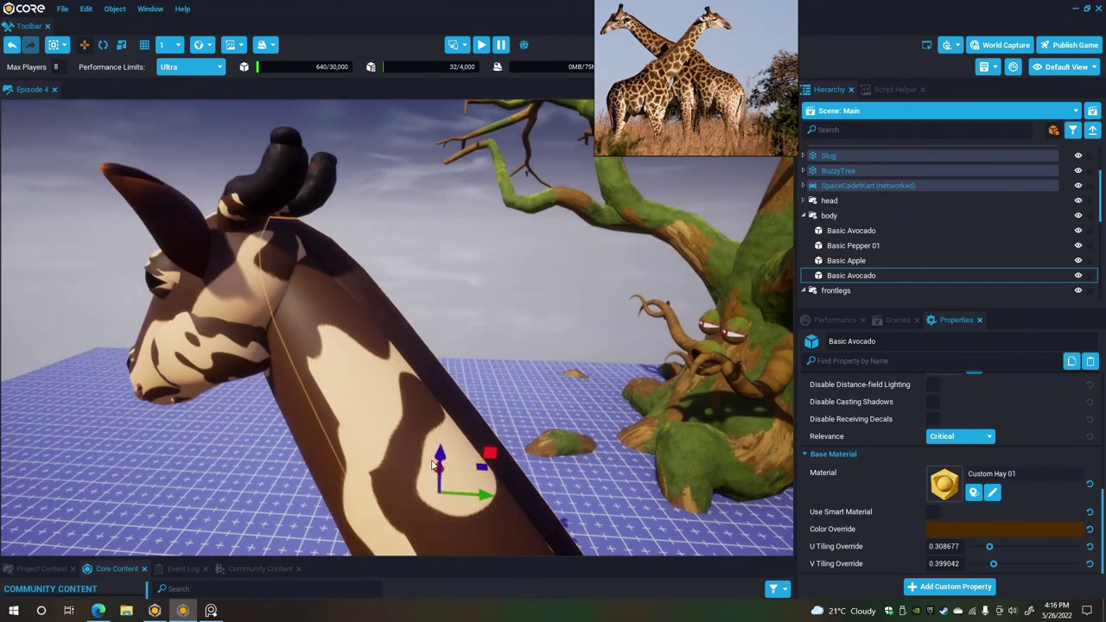
drag(438, 463, 439, 458)
right_drag(439, 457, 850, 530)
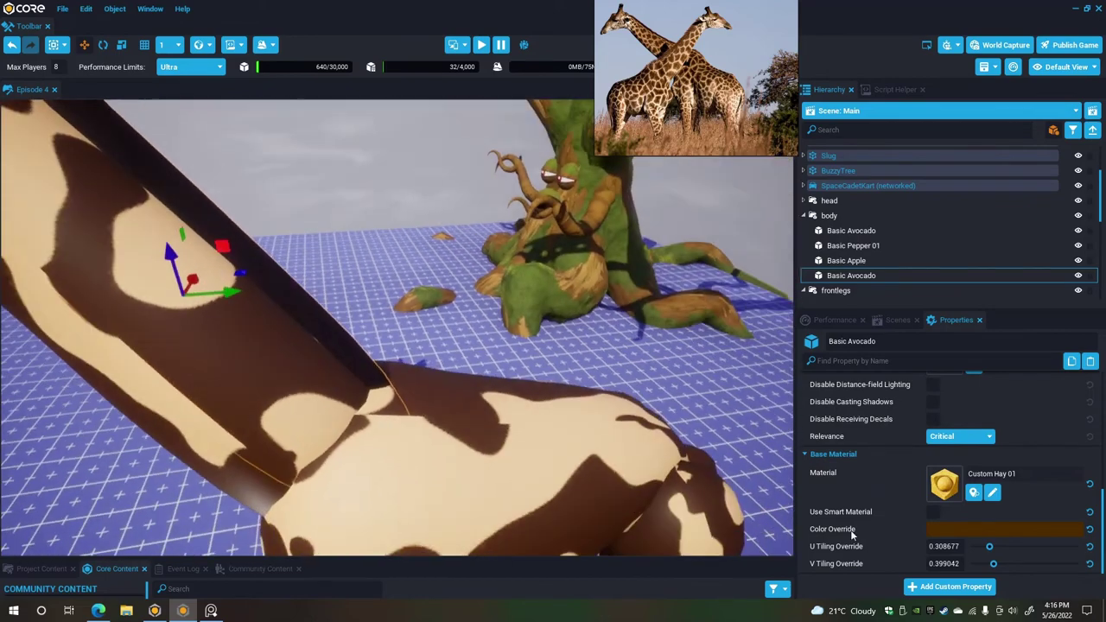
Apply the saved lighter brown swatch as the mane strip's color override and set its U tiling to 0.125 and V tiling to 6.482.
click(965, 528)
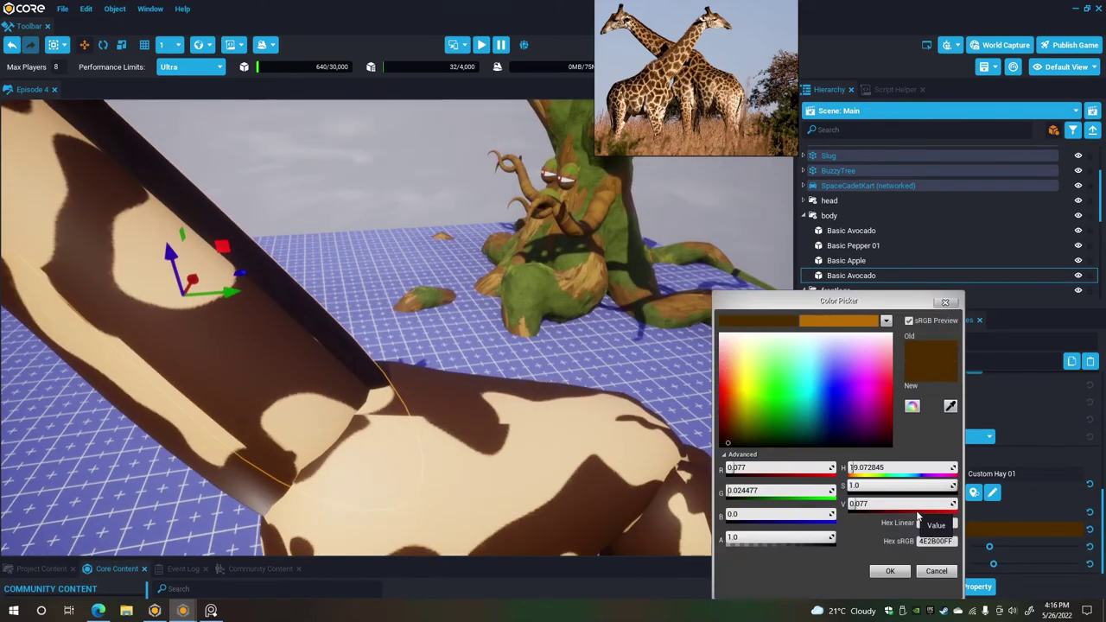
click(853, 326)
click(890, 571)
alt+drag(743, 466, 545, 404)
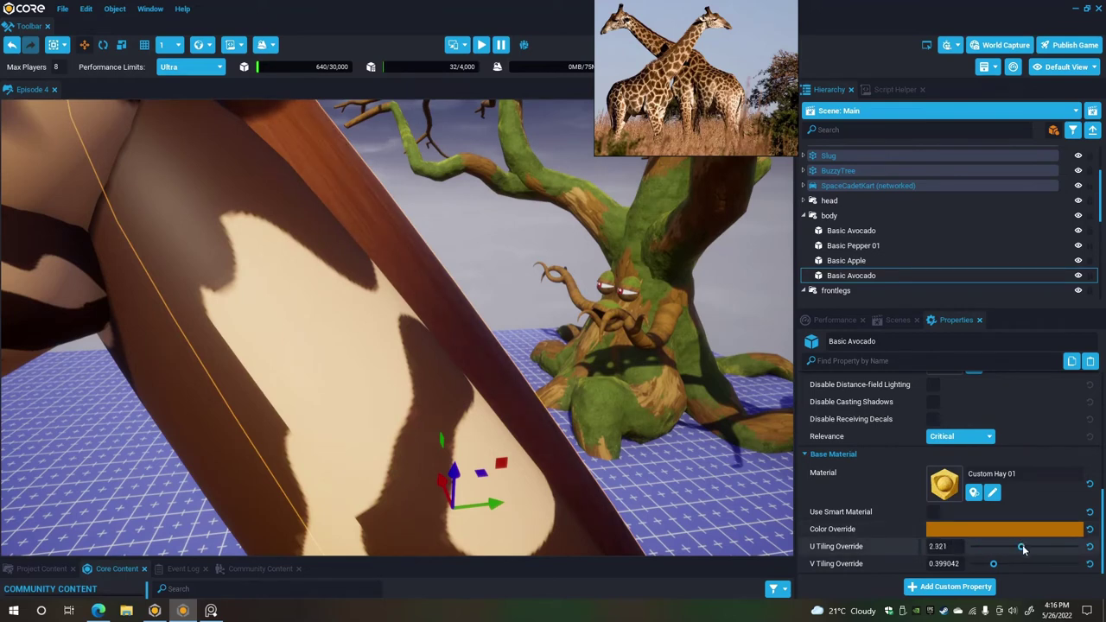
drag(1022, 564, 1023, 563)
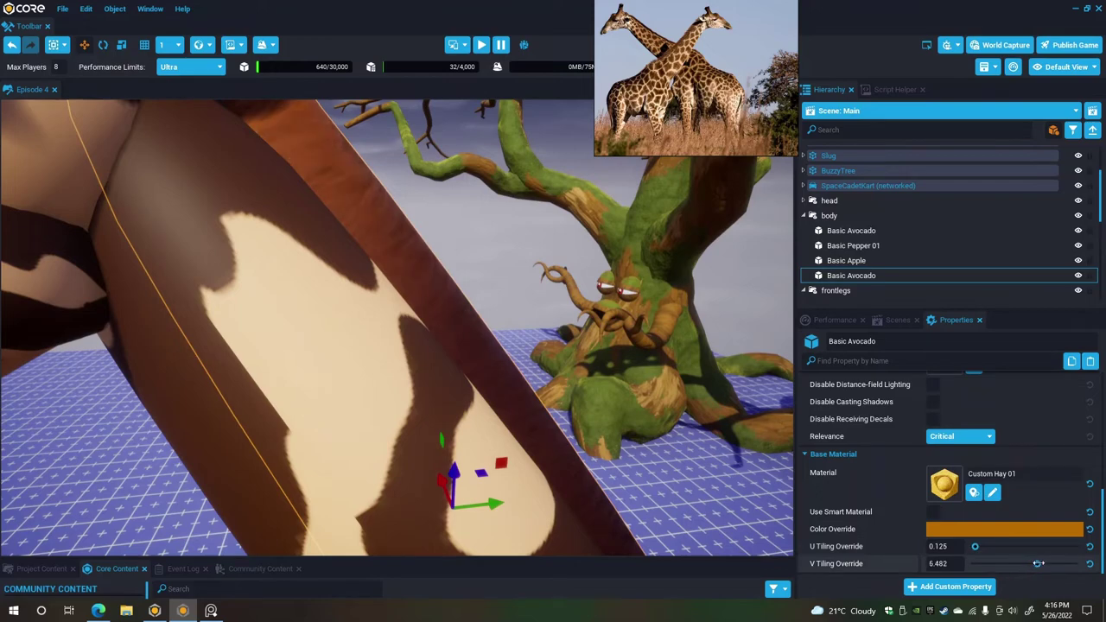
Duplicate the giraffe's torso piece, the Basic Pepper 01 in the body group.
right_drag(666, 430, 643, 468)
click(430, 464)
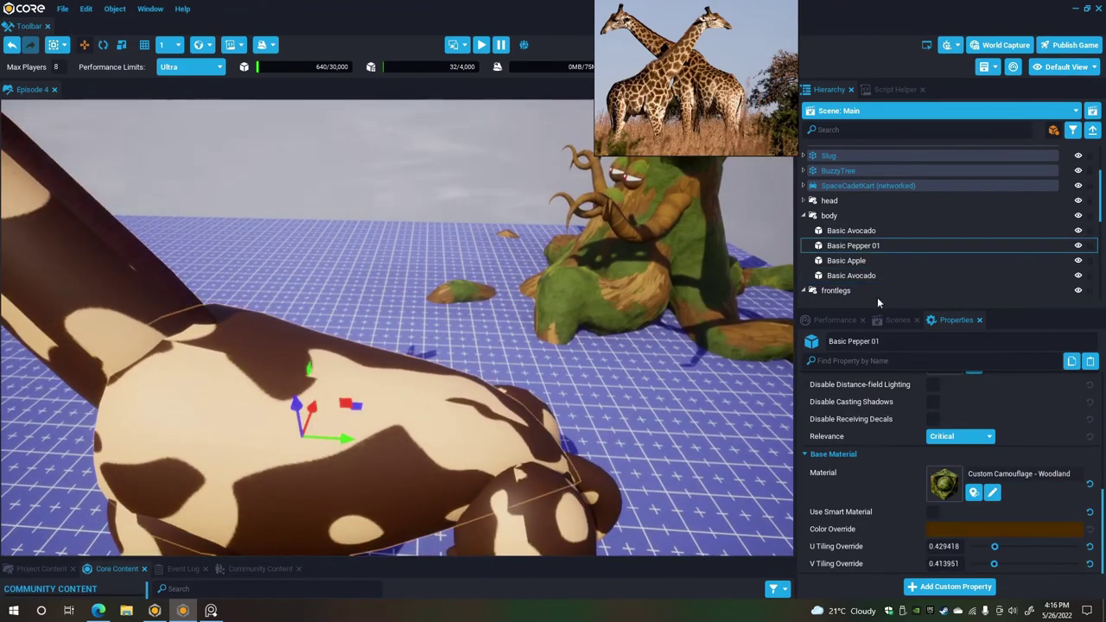
click(861, 246)
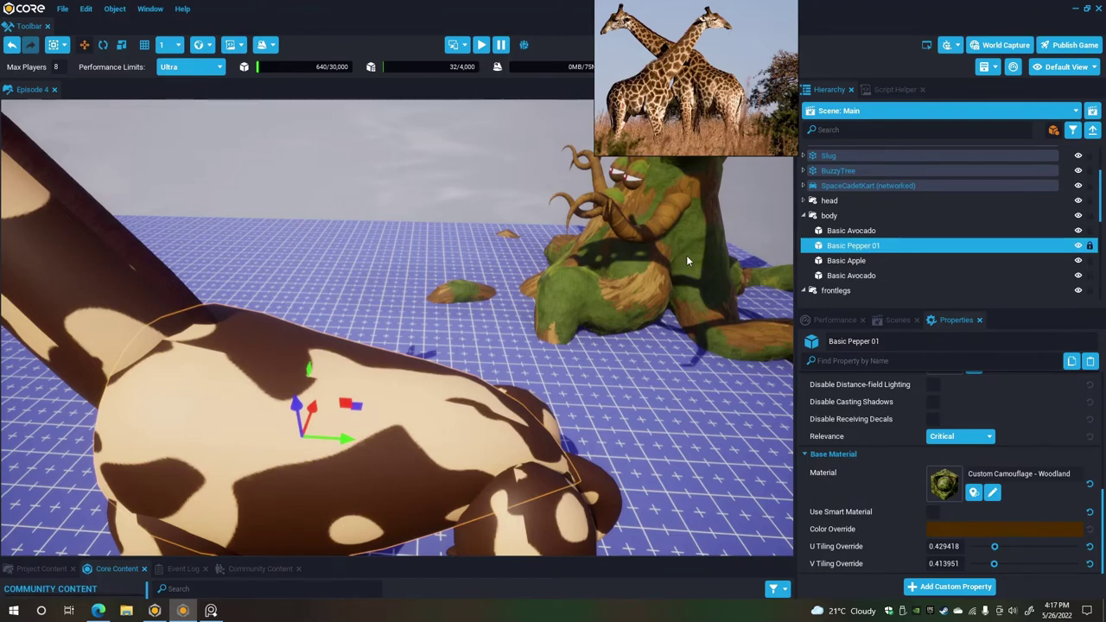
key(ctrl+w)
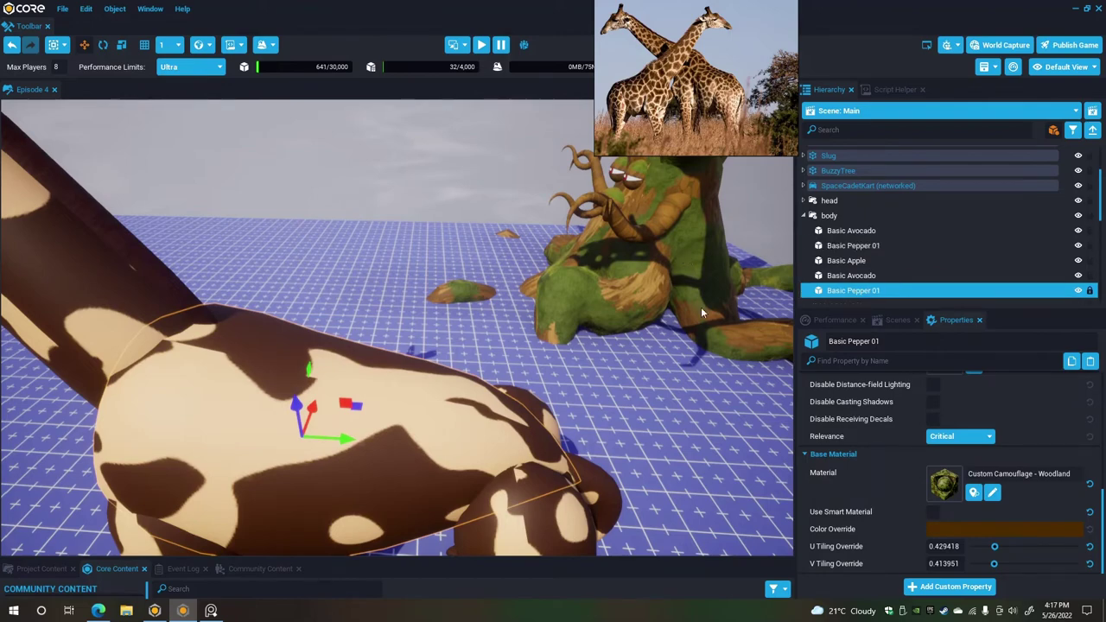
Narrow the torso copy into a thin strip, raise it above the back and shift it slightly toward the rear.
right_drag(458, 324, 197, 243)
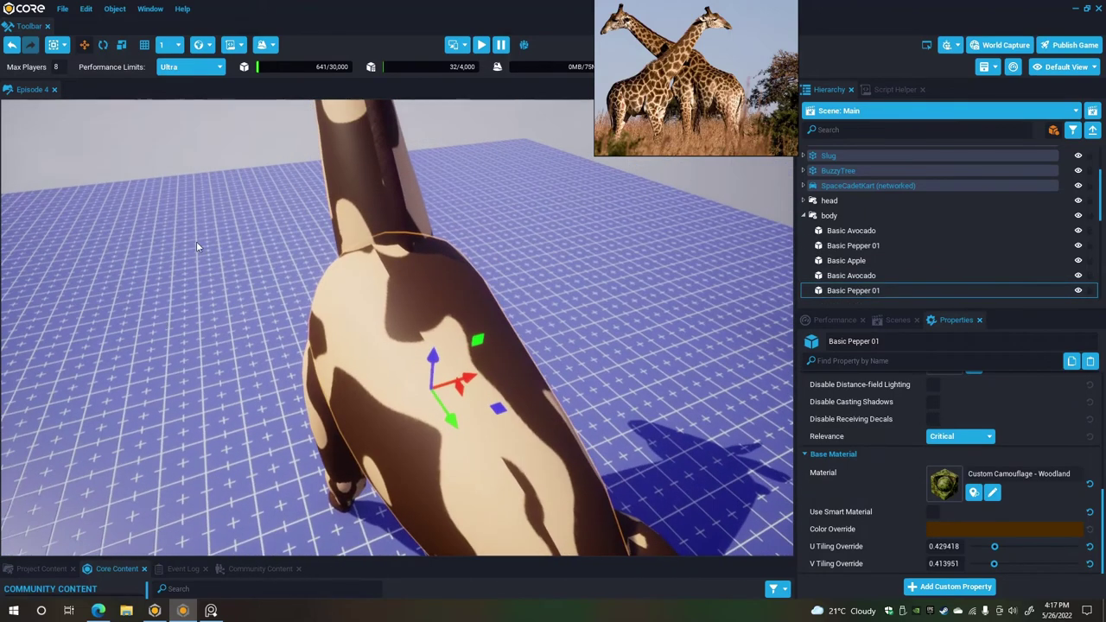
click(121, 45)
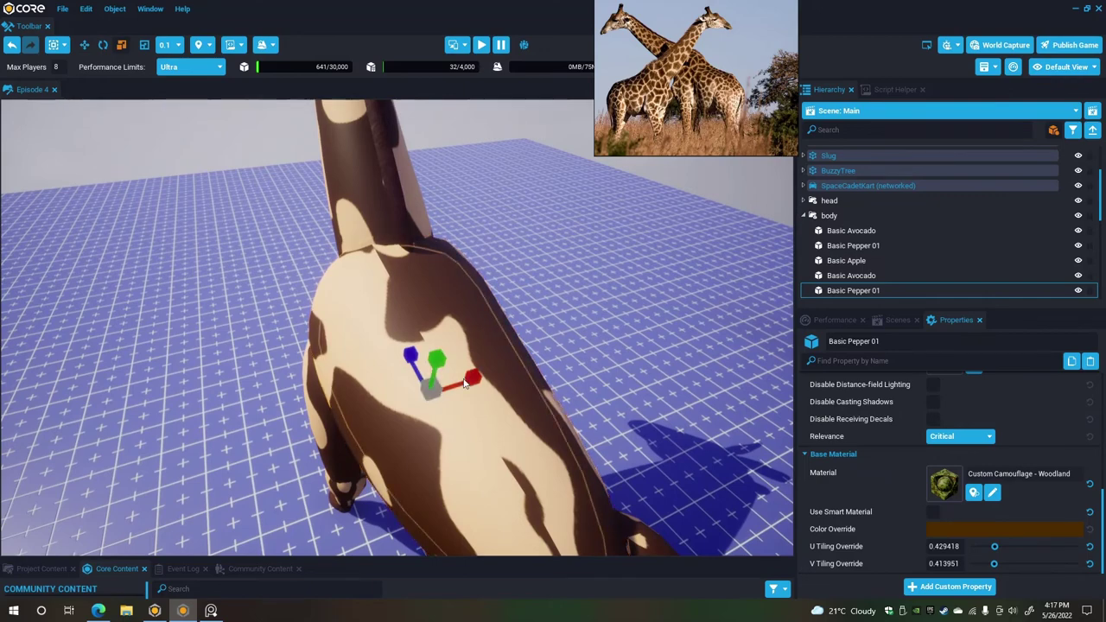
right_drag(464, 384, 435, 363)
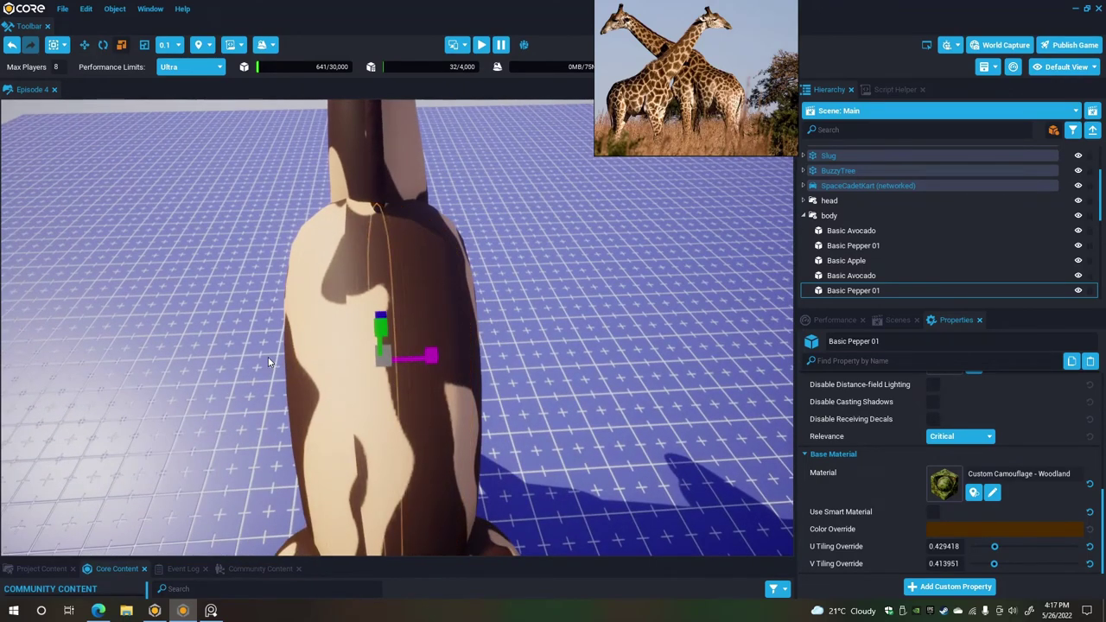
alt+drag(269, 362, 267, 171)
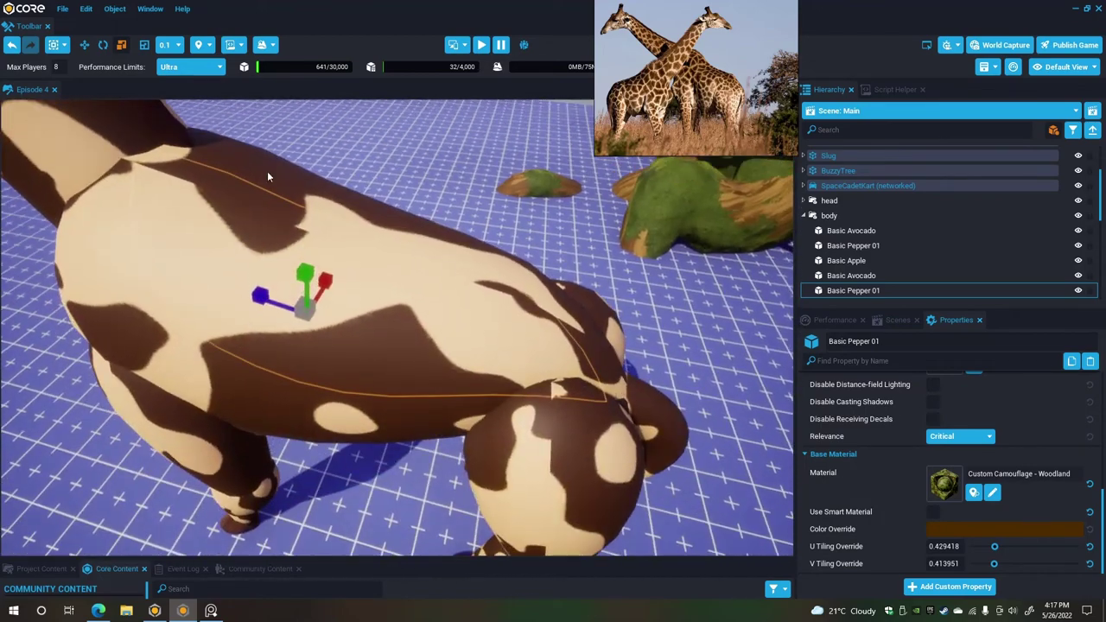
click(89, 47)
drag(298, 276, 291, 253)
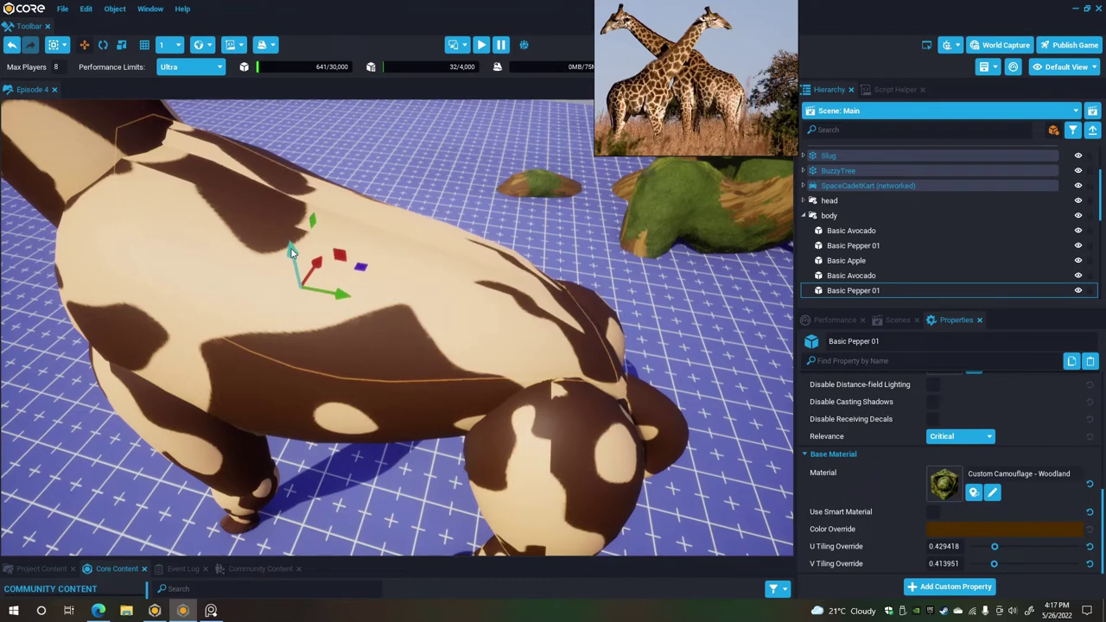
drag(326, 296, 337, 301)
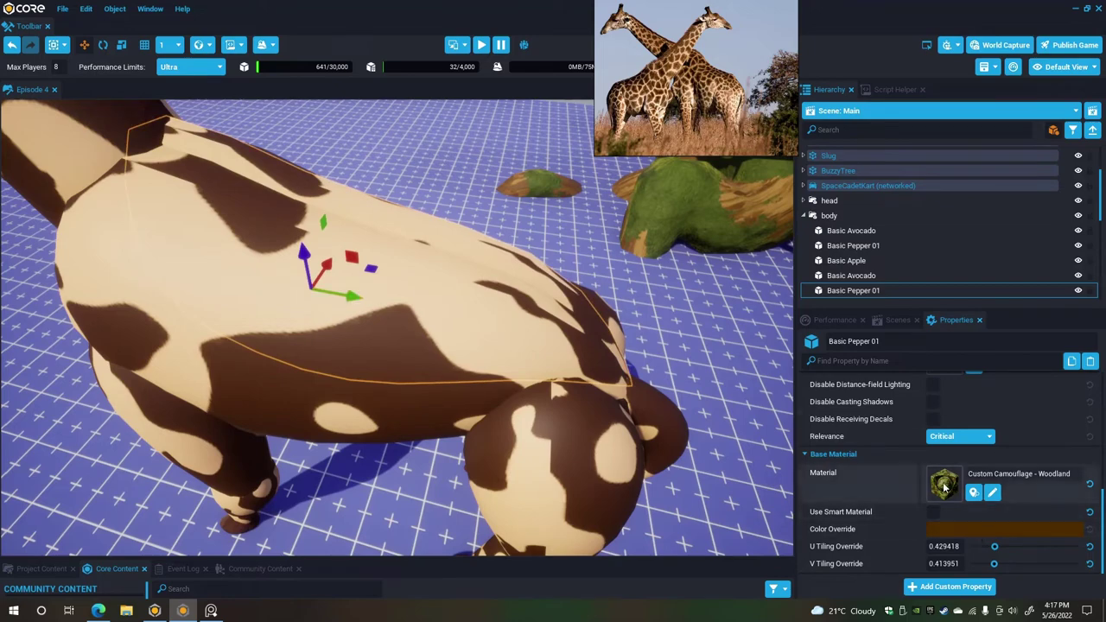
Copy the neck mane strip's Custom Hay 01 material, color override and U and V tiling values onto the back strip.
right_drag(391, 213, 342, 203)
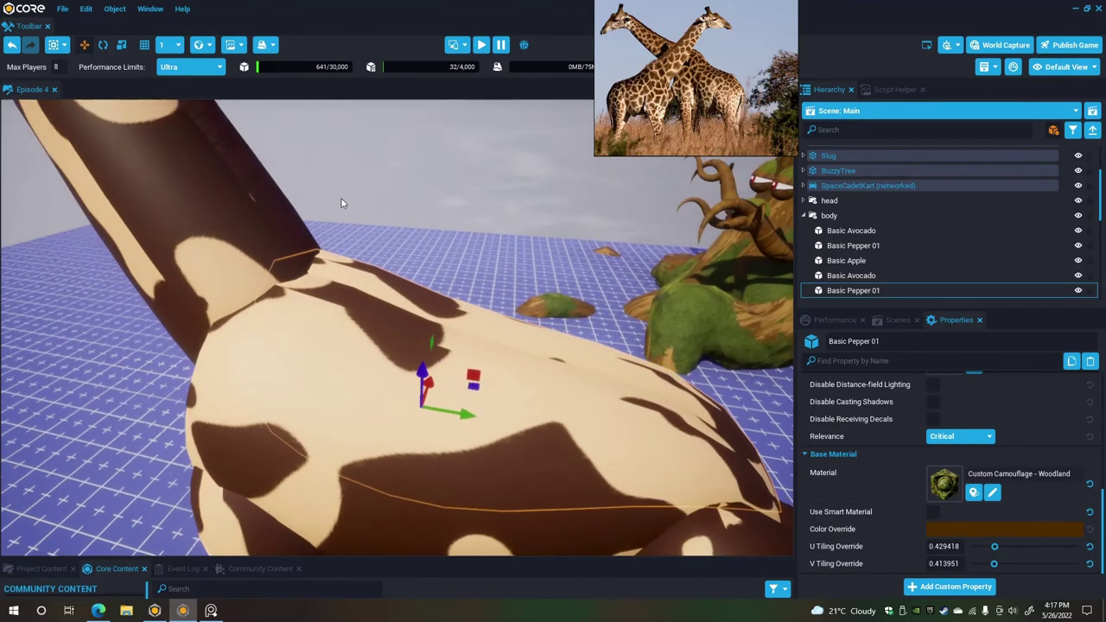
click(284, 210)
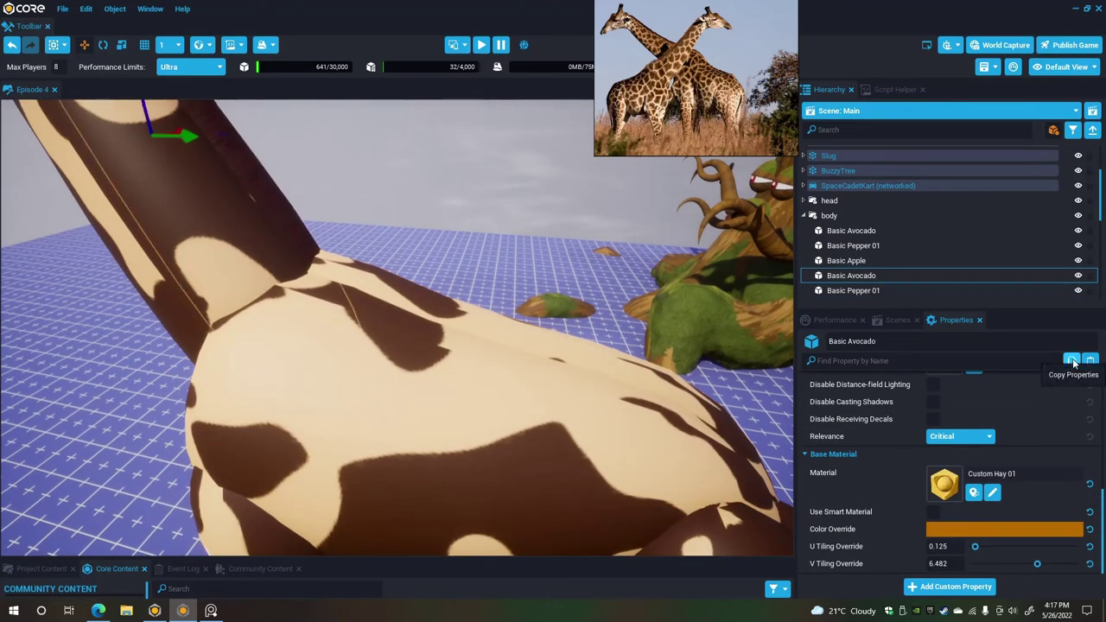
click(570, 356)
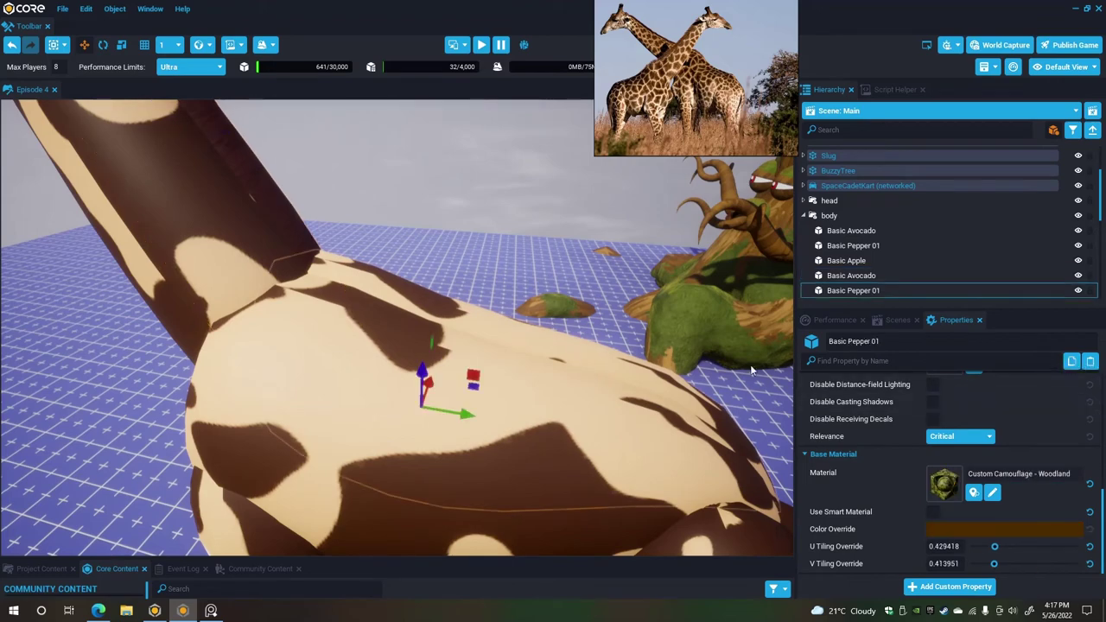
click(1092, 361)
scroll(512, 277, down, 10)
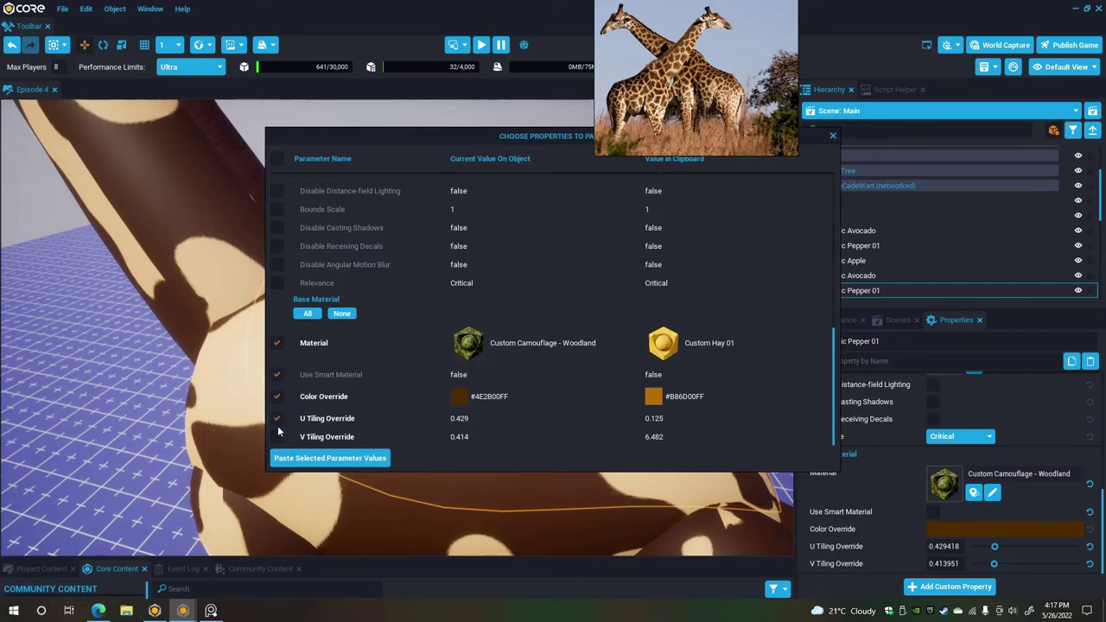
click(319, 458)
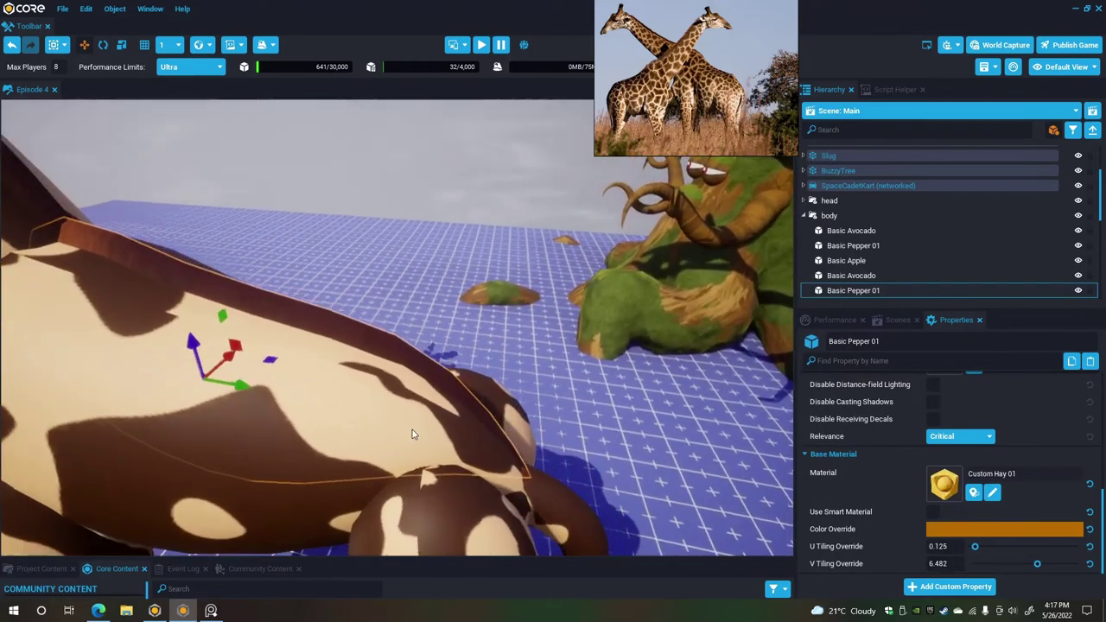
Inspect the back mane strip from the side and from behind, including where it meets the tail.
alt+drag(412, 430, 382, 426)
click(471, 403)
alt+drag(471, 402, 179, 325)
right_drag(180, 330, 57, 338)
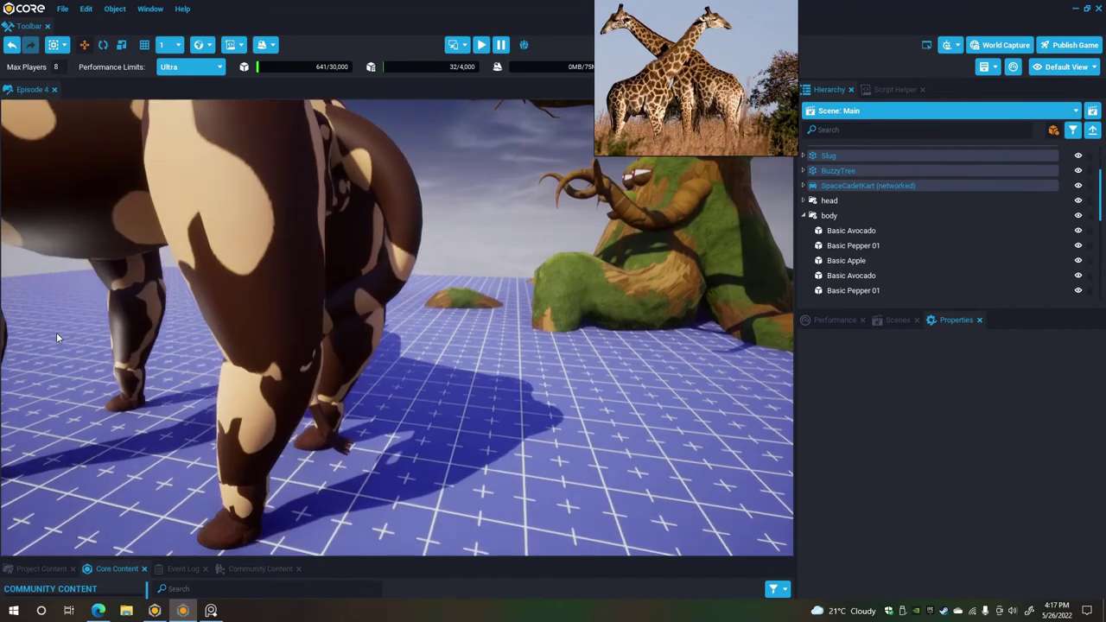
key(e)
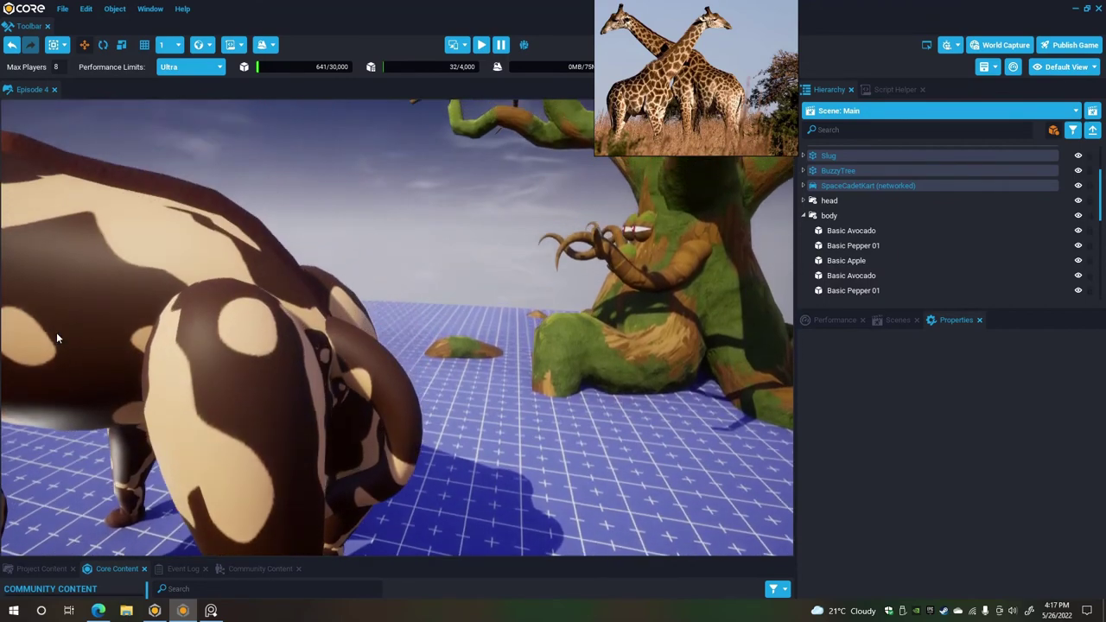
key(w)
right_drag(57, 338, 161, 349)
key(a)
key(e)
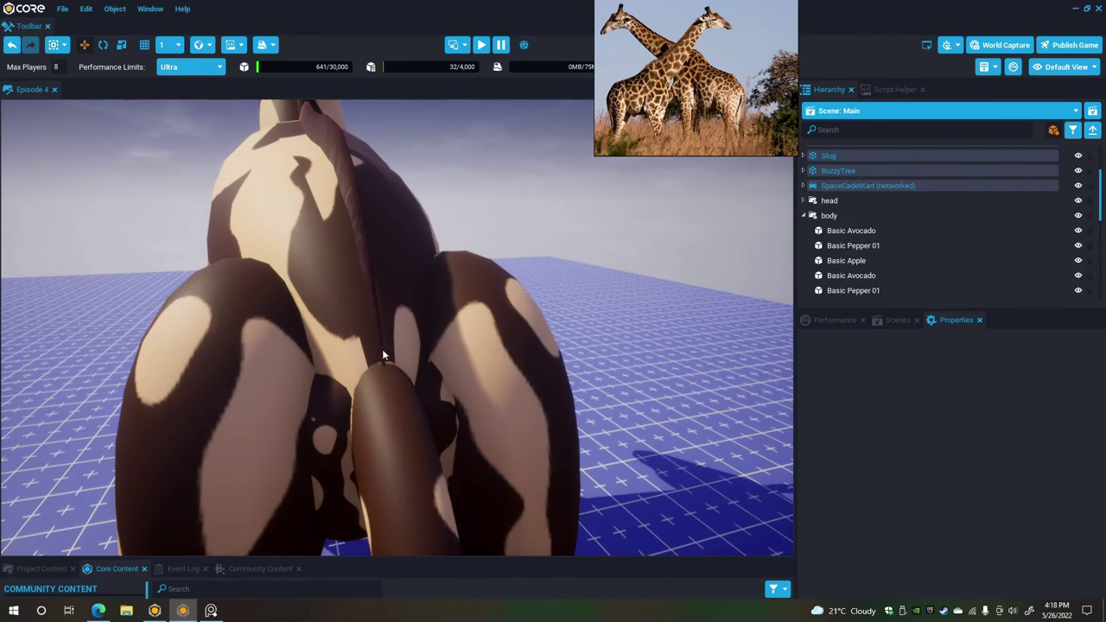
right_drag(394, 352, 391, 341)
key(d)
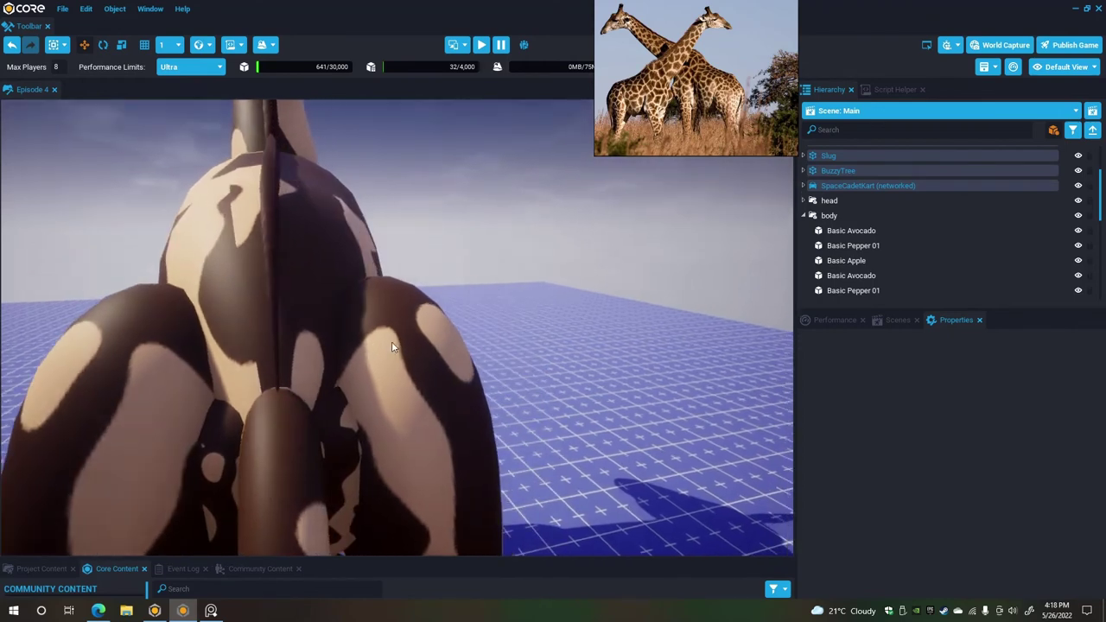
Enlarge the reference photo around the giraffe's body and legs and compare it with the whole model.
drag(715, 152, 704, 293)
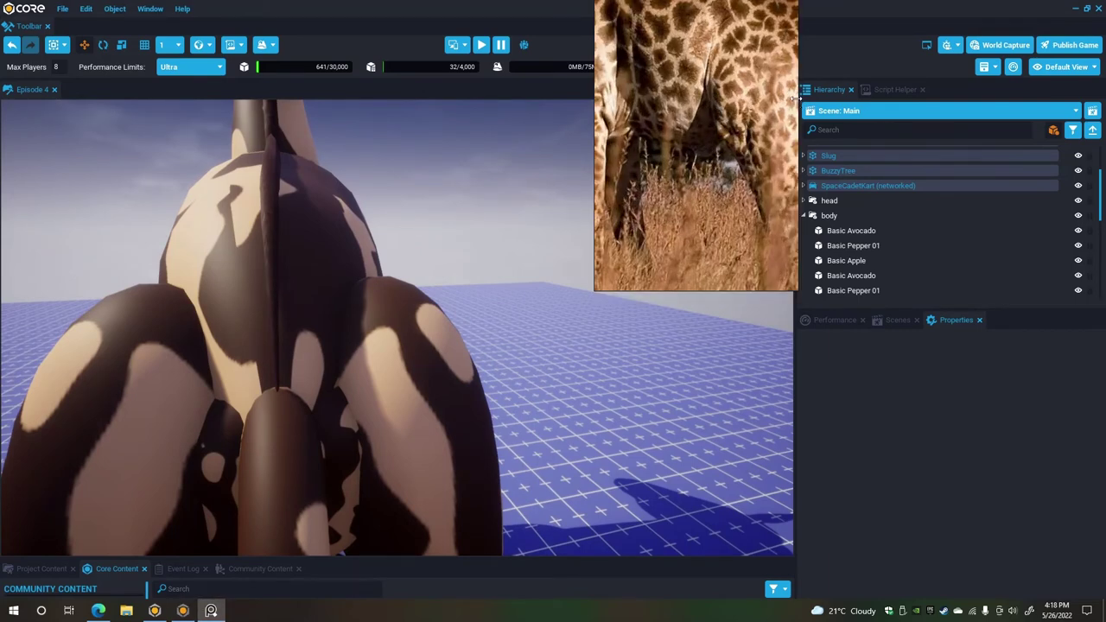
drag(793, 97, 886, 98)
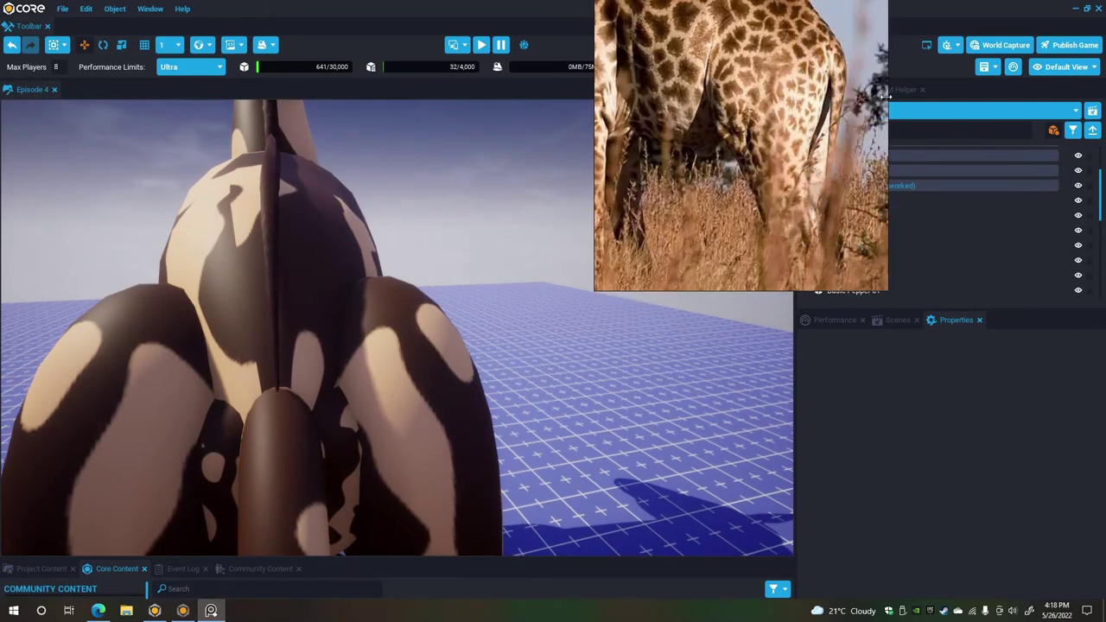
drag(882, 97, 766, 98)
right_drag(224, 234, 481, 209)
alt+drag(223, 239, 343, 266)
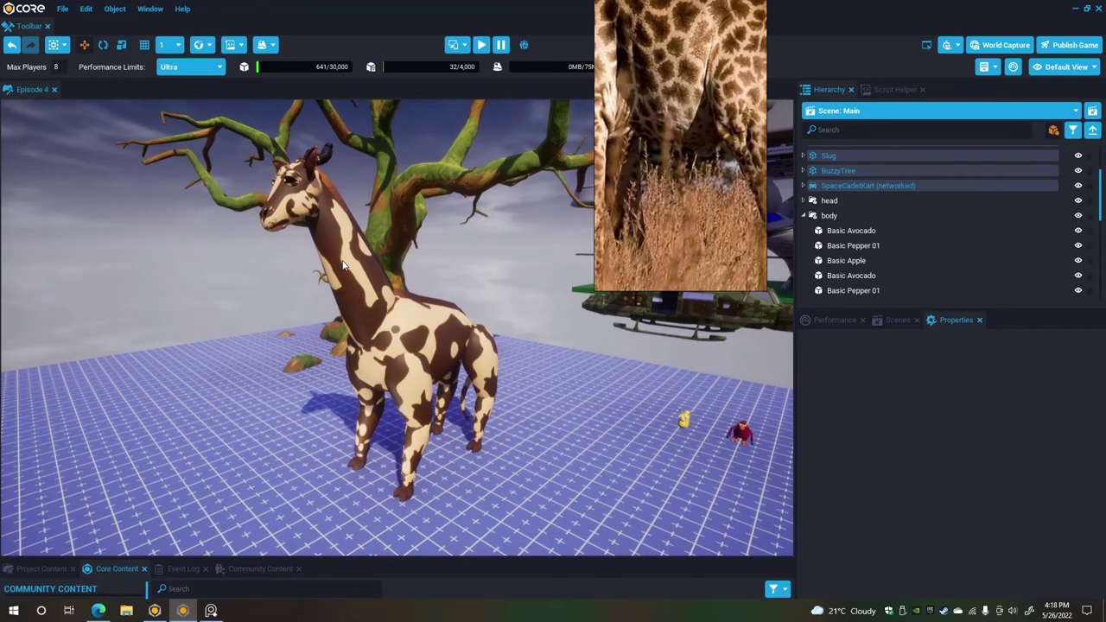
right_drag(310, 348, 387, 344)
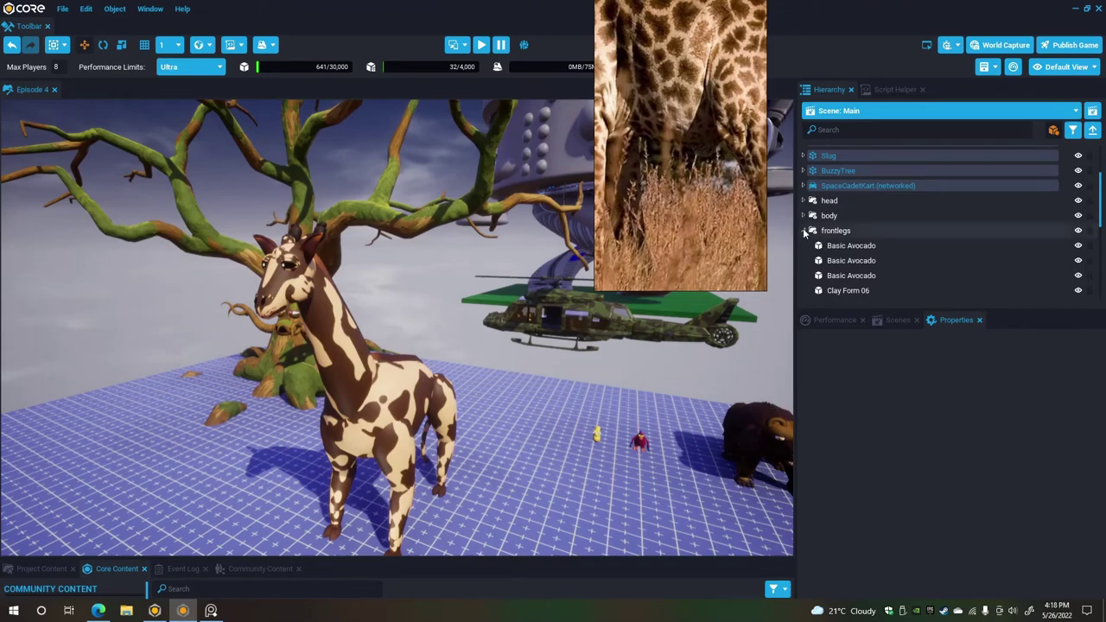
Expand the frontlegs group and check which Basic Avocado entries correspond to the front leg parts.
click(802, 231)
click(804, 246)
right_drag(389, 233, 527, 250)
key(s)
key(w)
click(313, 313)
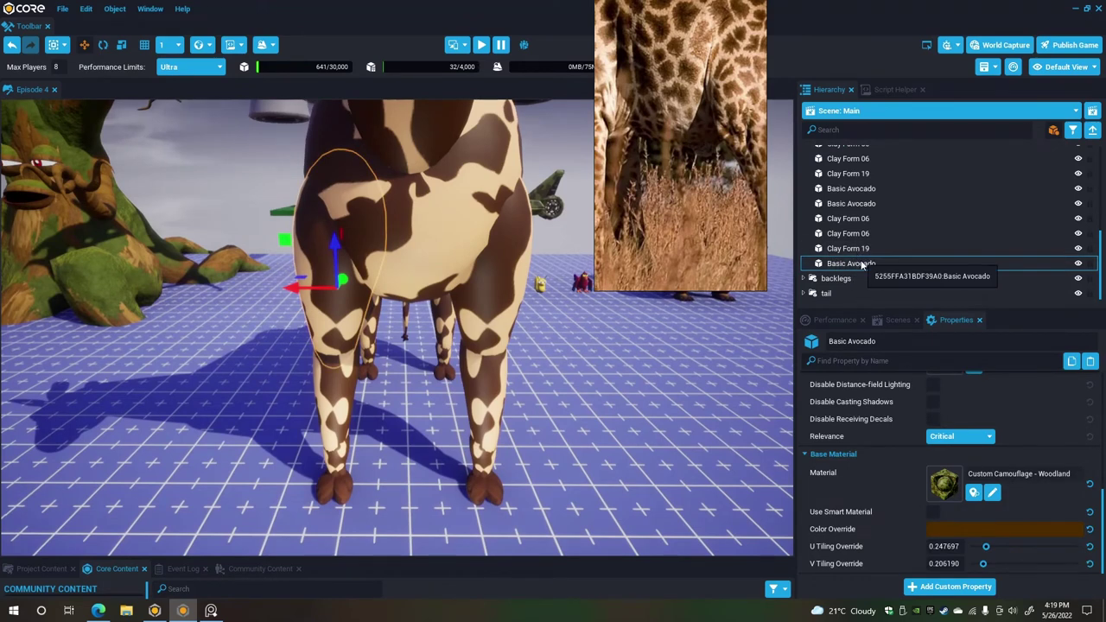
click(871, 207)
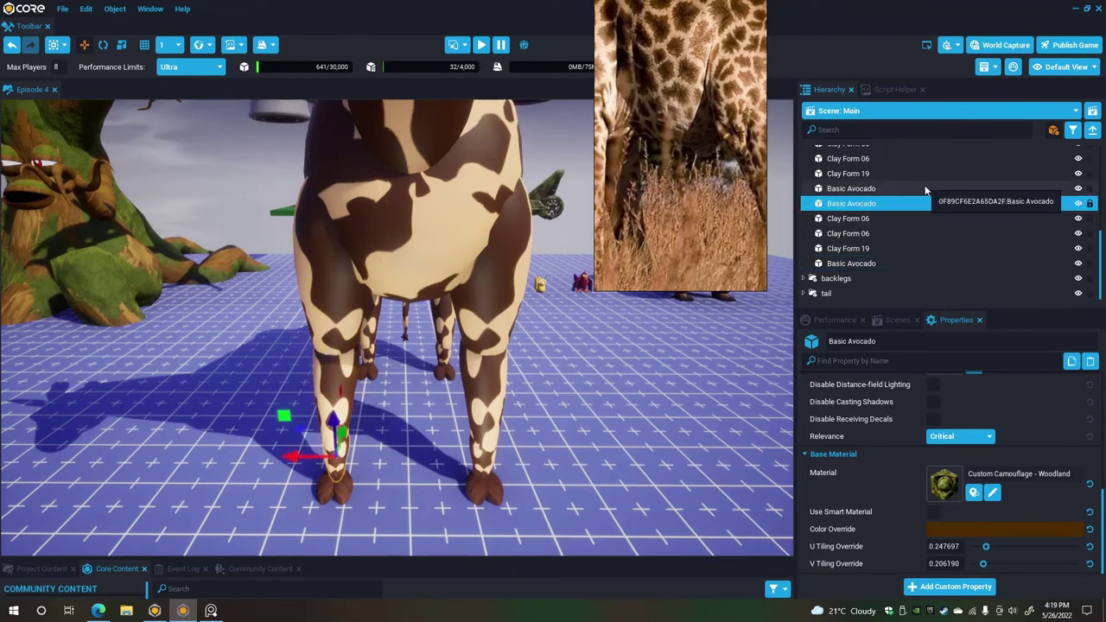
scroll(924, 189, up, 5)
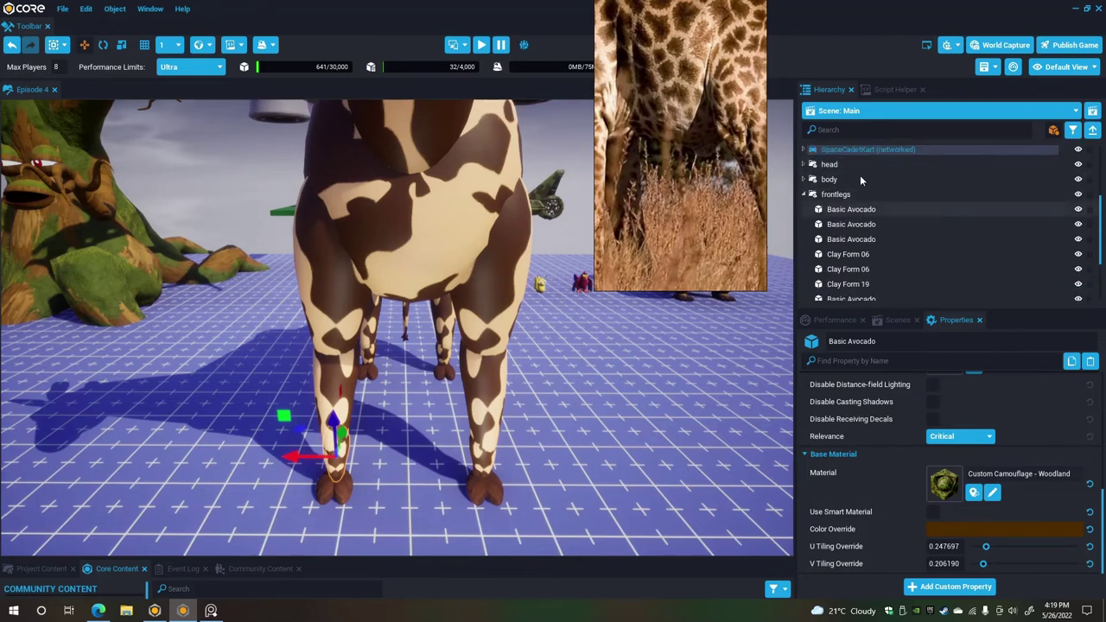
Filter the hierarchy for "basic avocado".
click(851, 131)
text(bas)
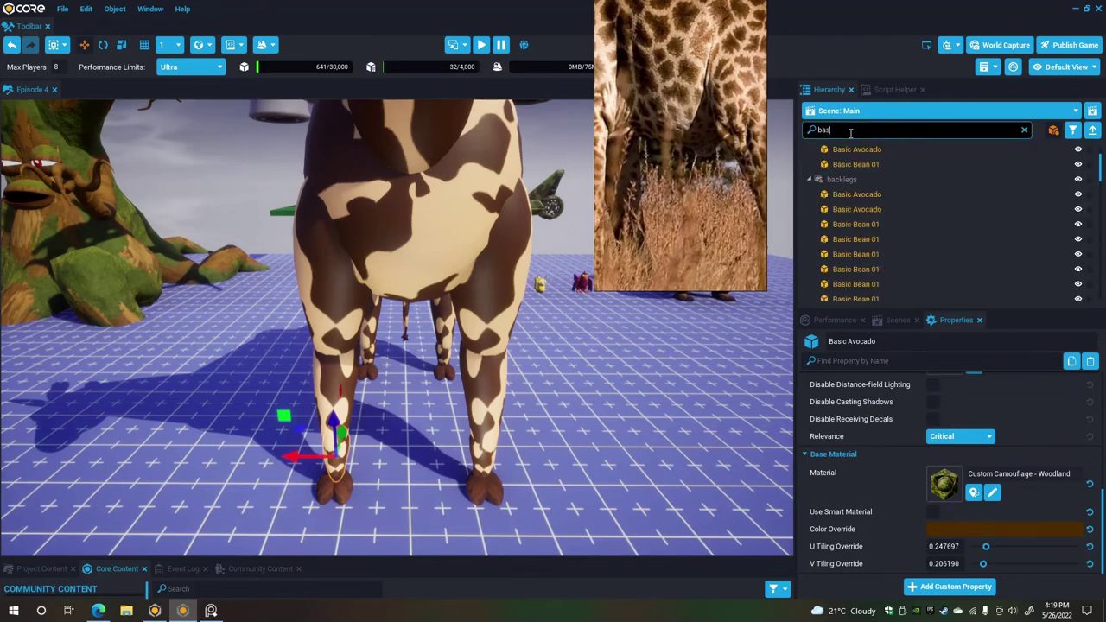
text(ic avocado)
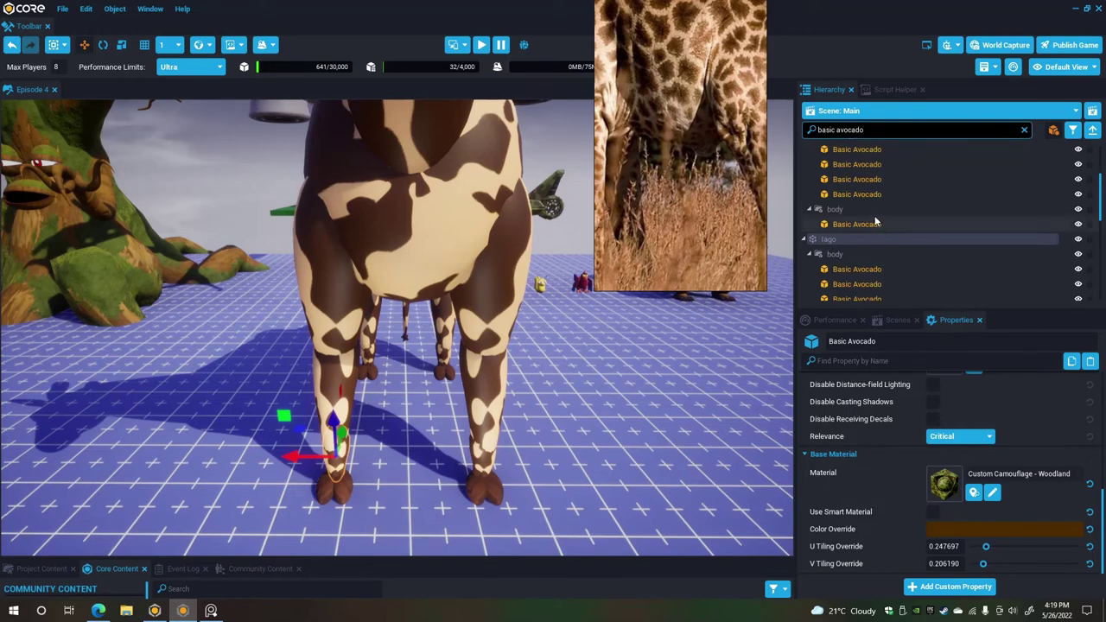
scroll(880, 217, up, 1)
scroll(878, 216, up, 3)
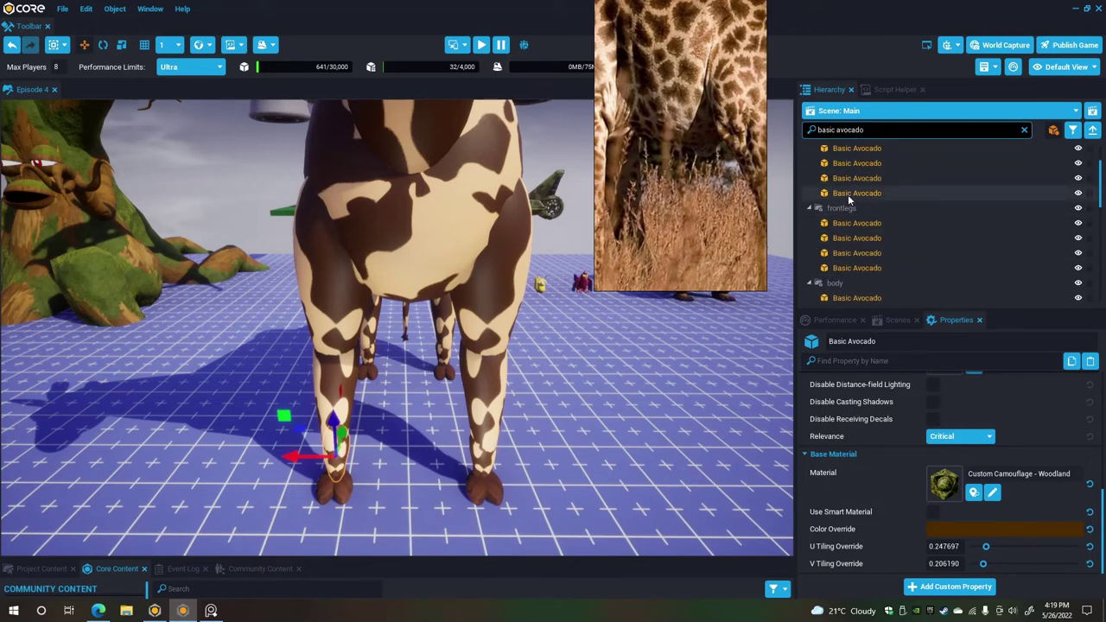
scroll(848, 194, up, 3)
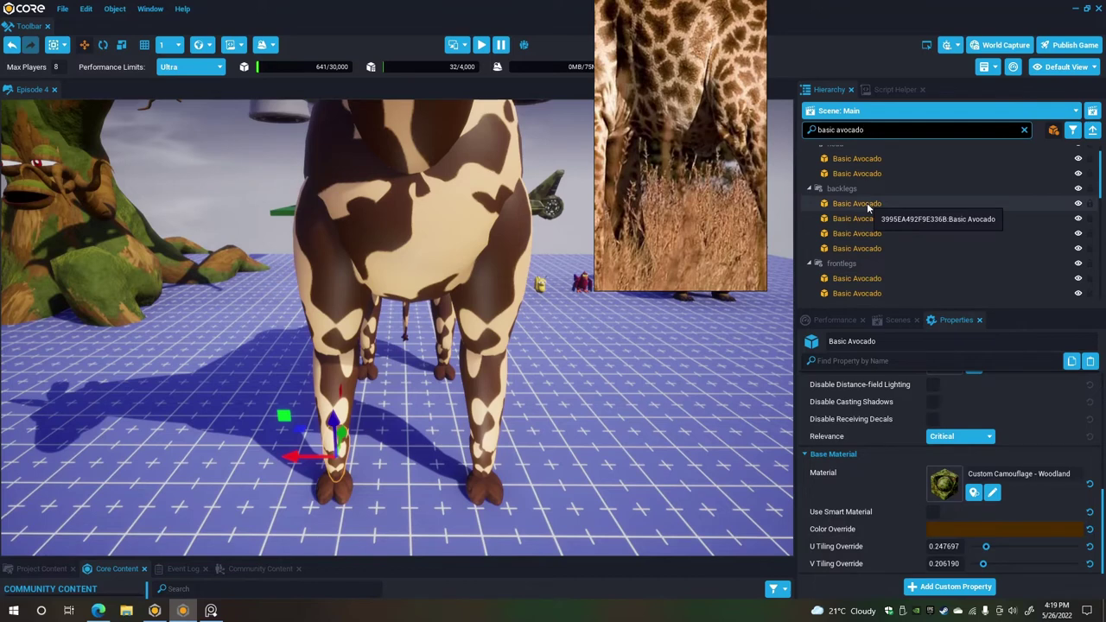
click(873, 204)
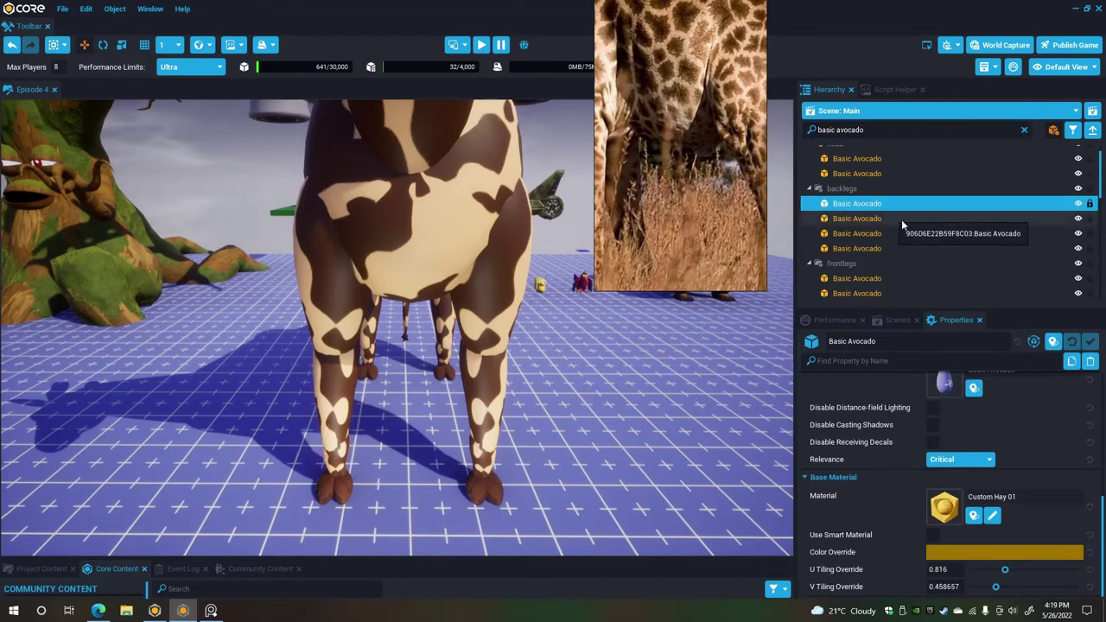
scroll(905, 224, down, 3)
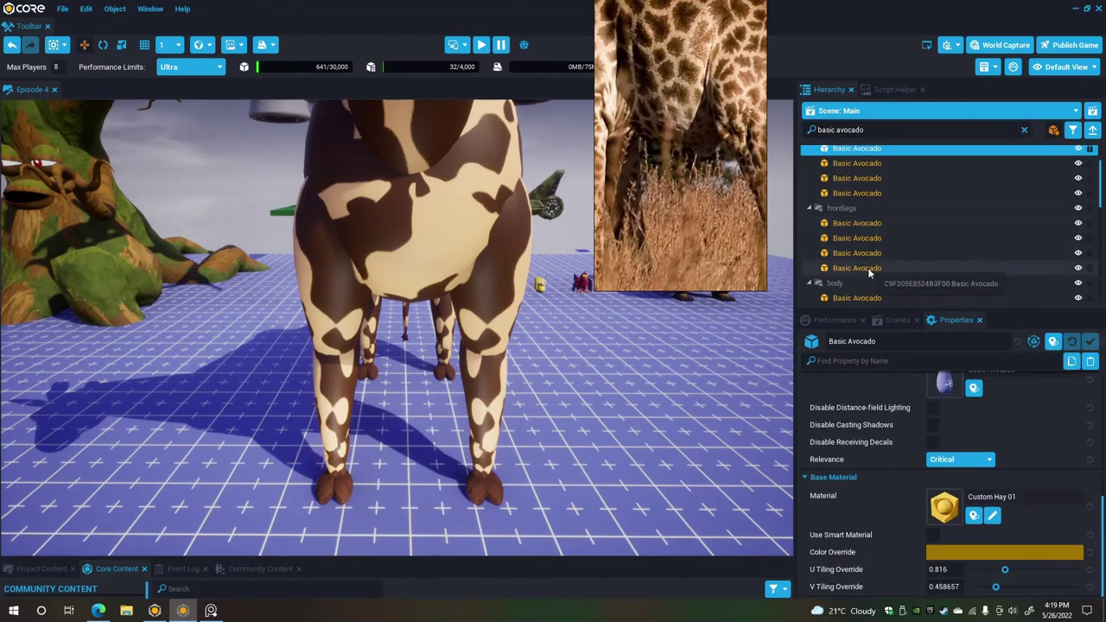
shift+click(862, 267)
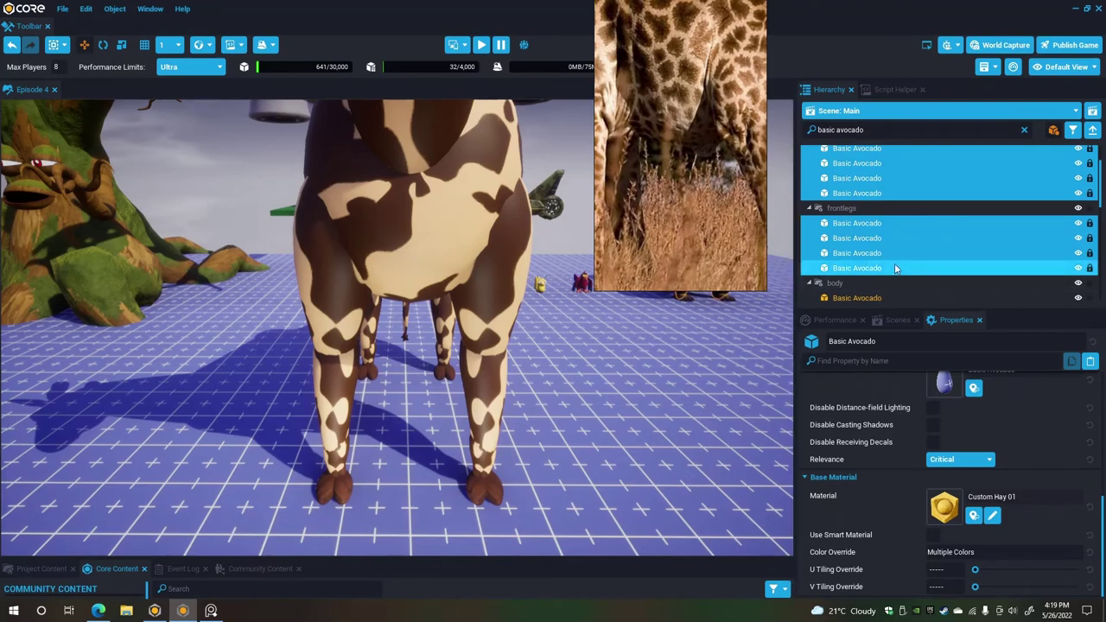
right_drag(404, 276, 515, 240)
right_drag(440, 262, 302, 287)
scroll(942, 250, down, 5)
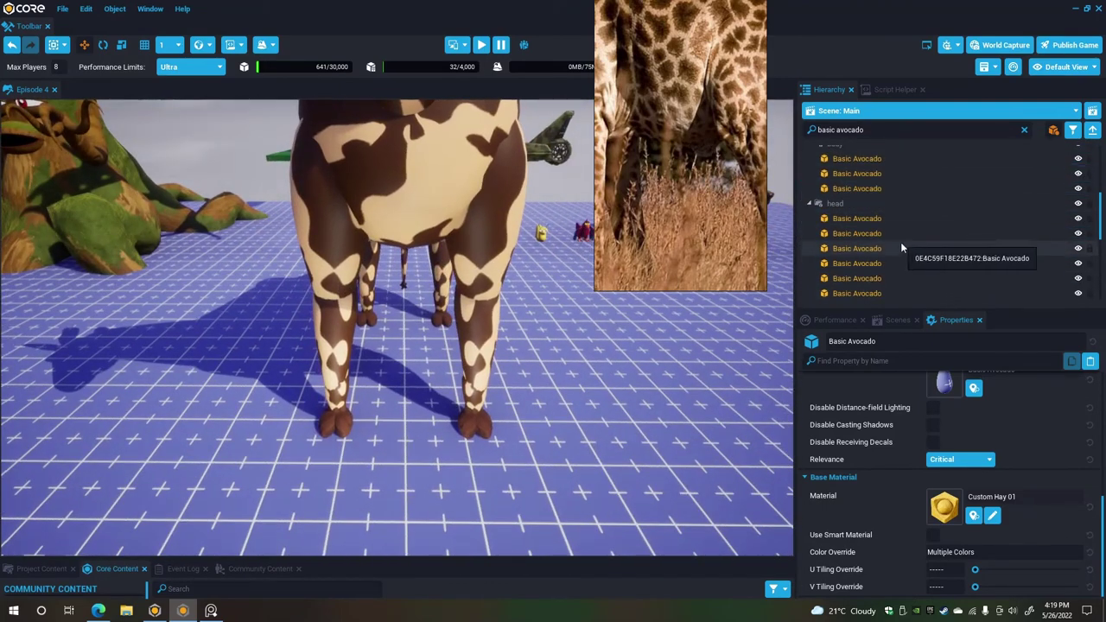
scroll(900, 247, up, 4)
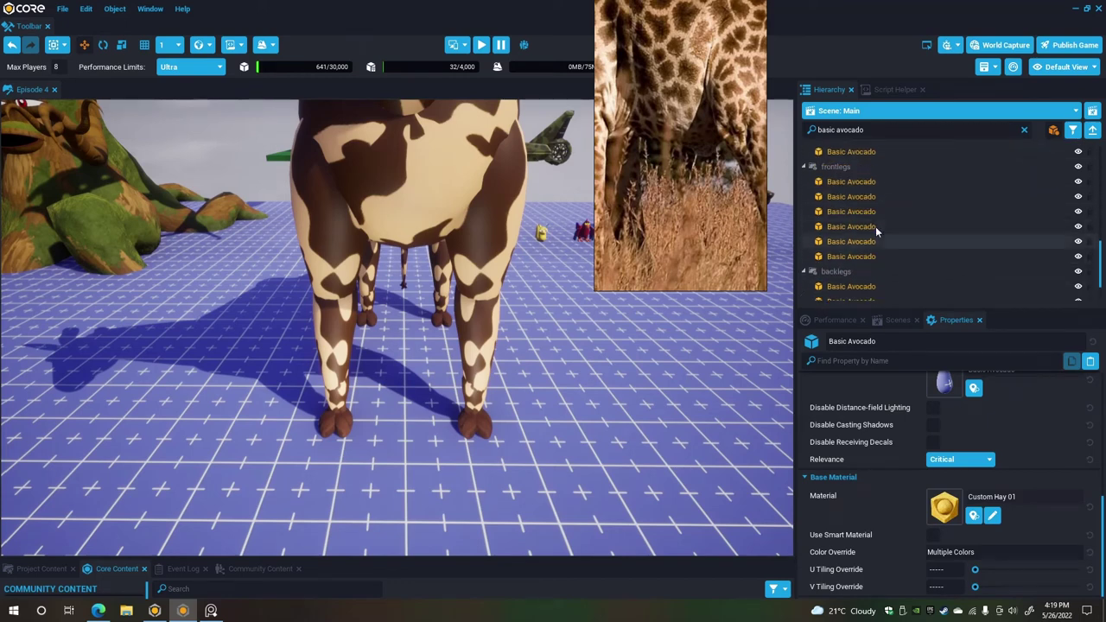
Select all Basic Avocado pieces in the giraffe's frontlegs and backlegs groups and scale them narrower across their width.
click(848, 183)
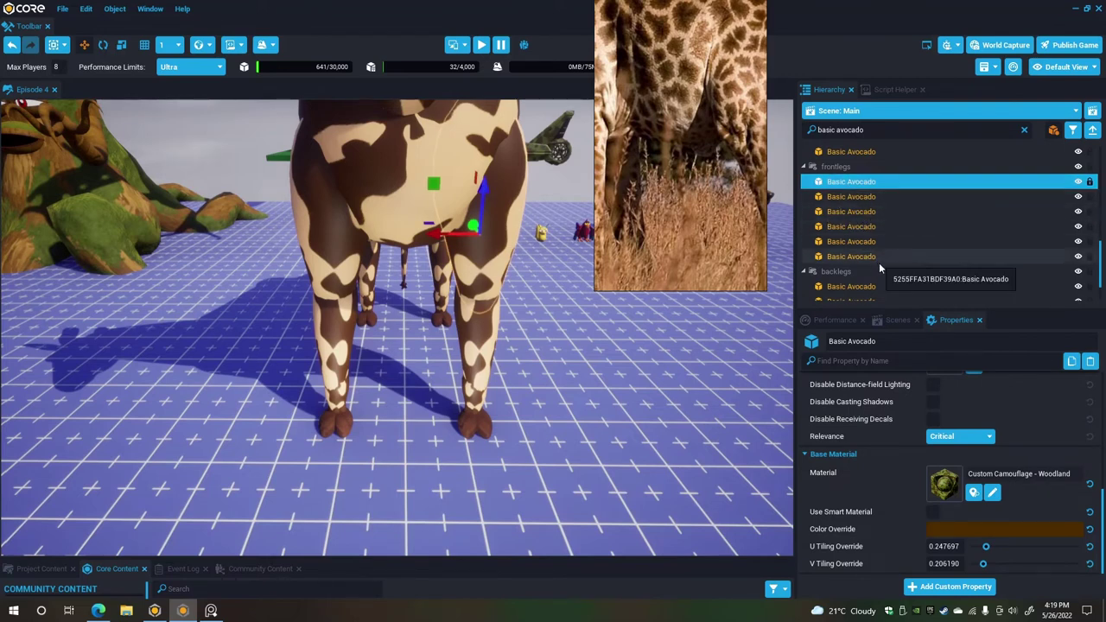
scroll(882, 262, down, 2)
shift+click(878, 293)
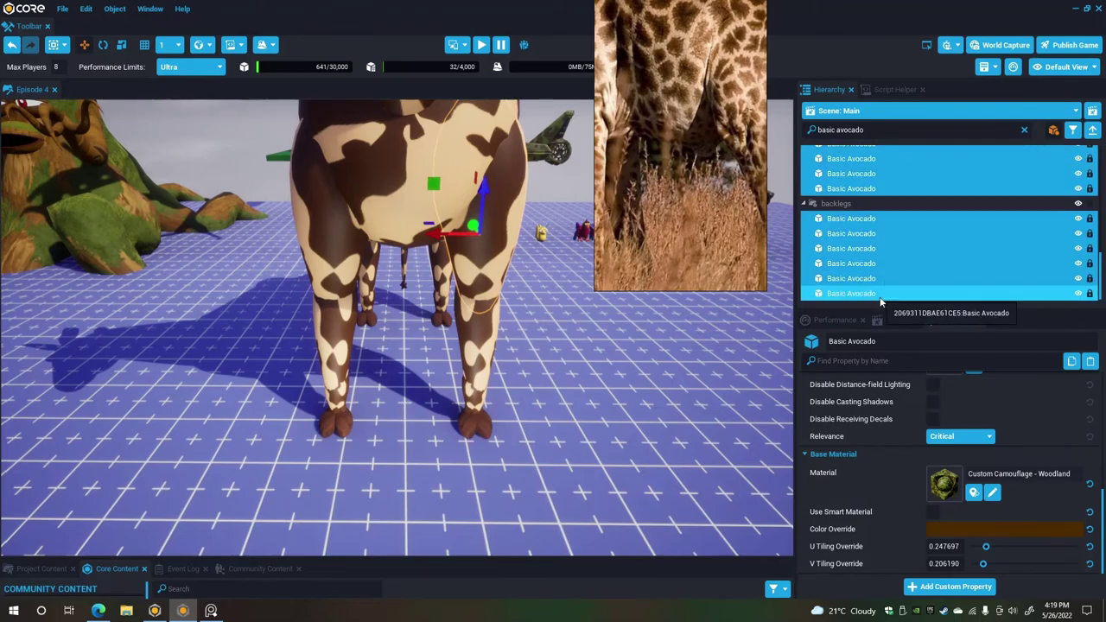
key(d)
right_drag(589, 347, 586, 265)
key(w)
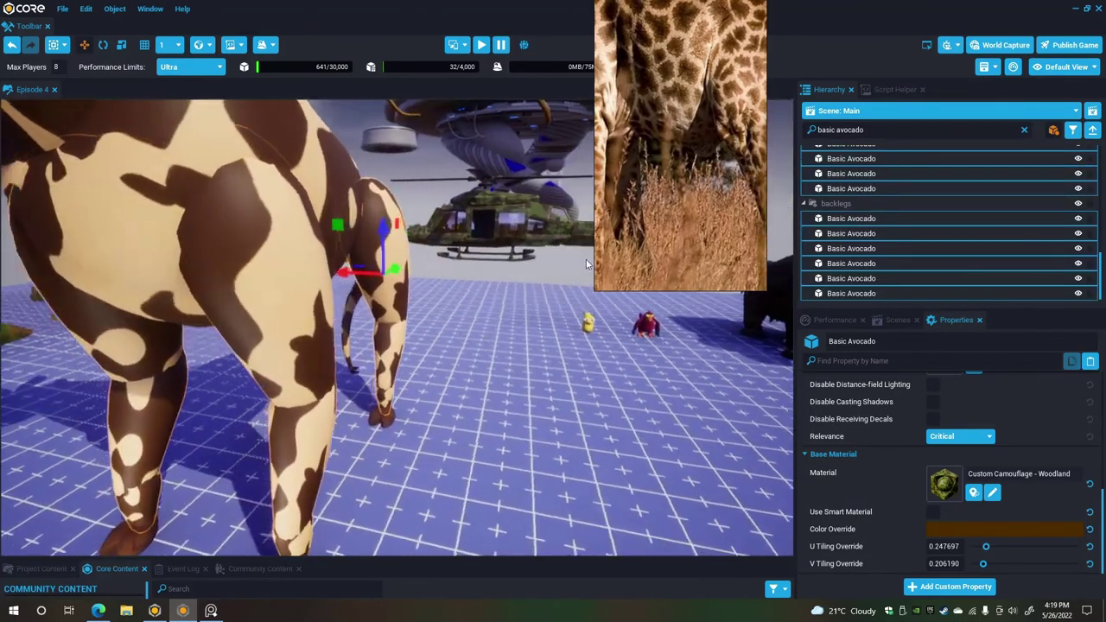
alt+drag(586, 263, 671, 257)
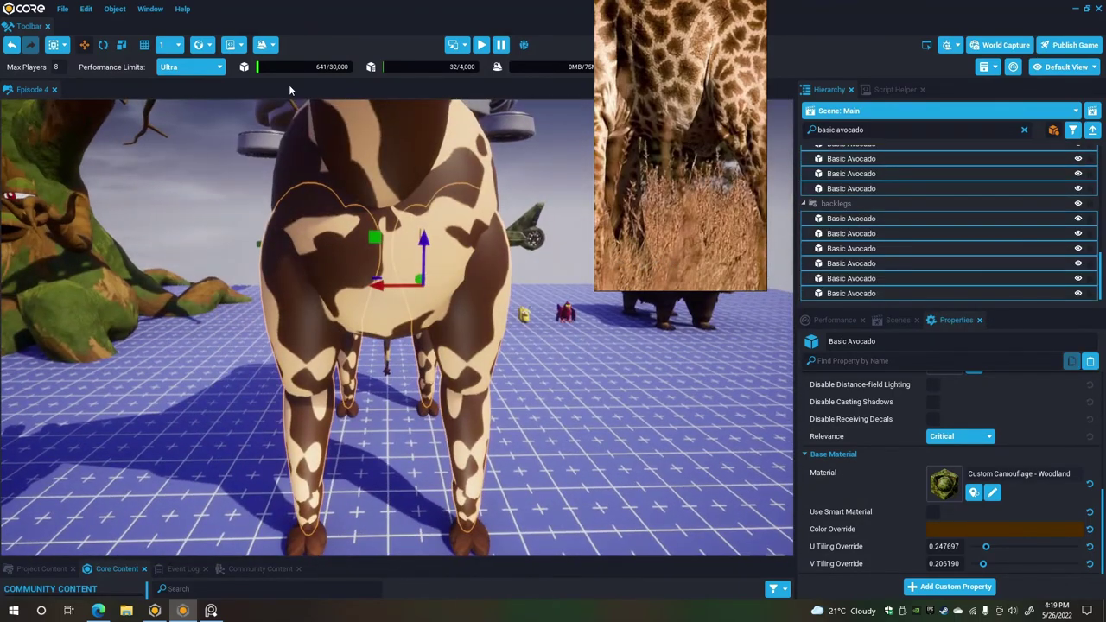
scroll(353, 180, down, 2)
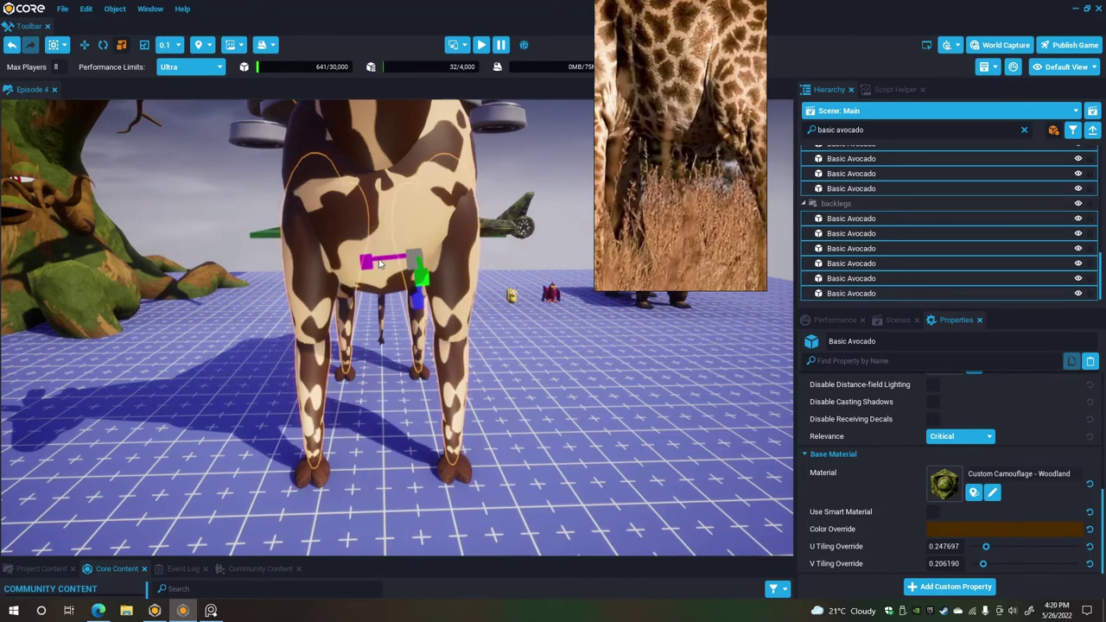
right_click(595, 266)
right_drag(520, 265, 467, 246)
Deselect the leg pieces, clear the hierarchy filter and collapse all its groups.
key(Escape)
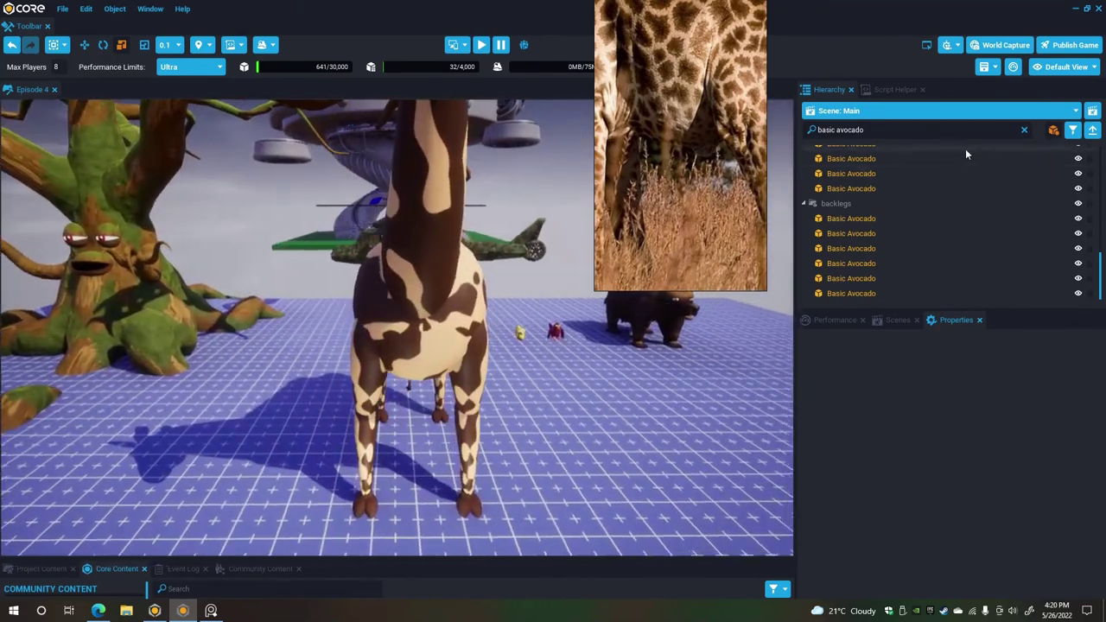
right_drag(350, 299, 432, 296)
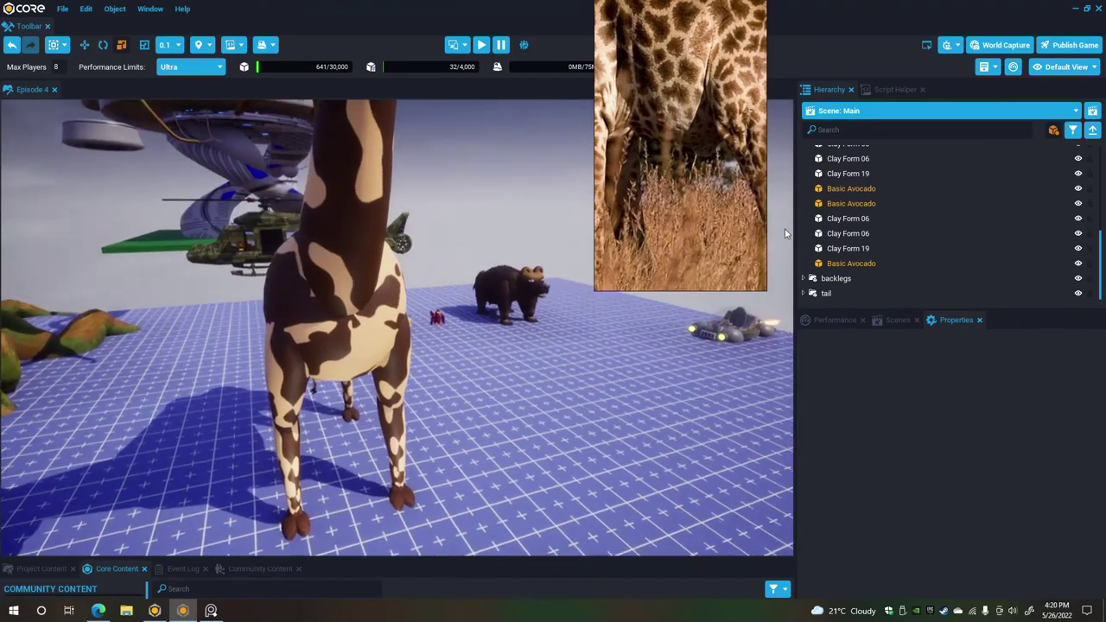
click(1093, 130)
Scale the tail group down uniformly to 0.823 and raise it toward the giraffe's rump.
alt+drag(484, 283, 525, 260)
right_drag(525, 266, 484, 285)
click(827, 294)
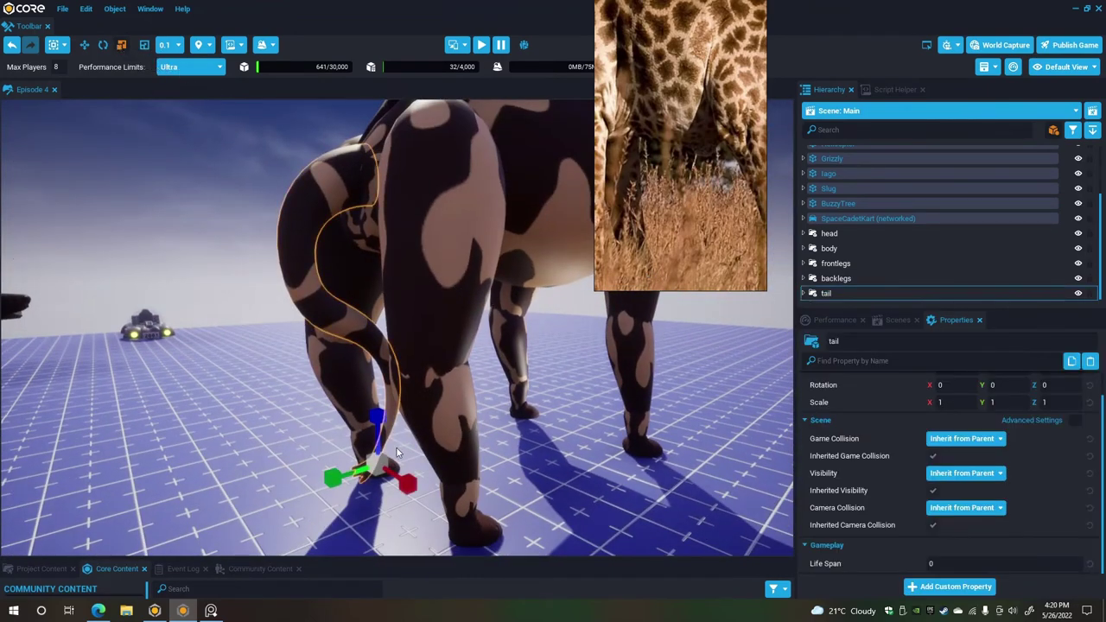
drag(387, 464, 360, 458)
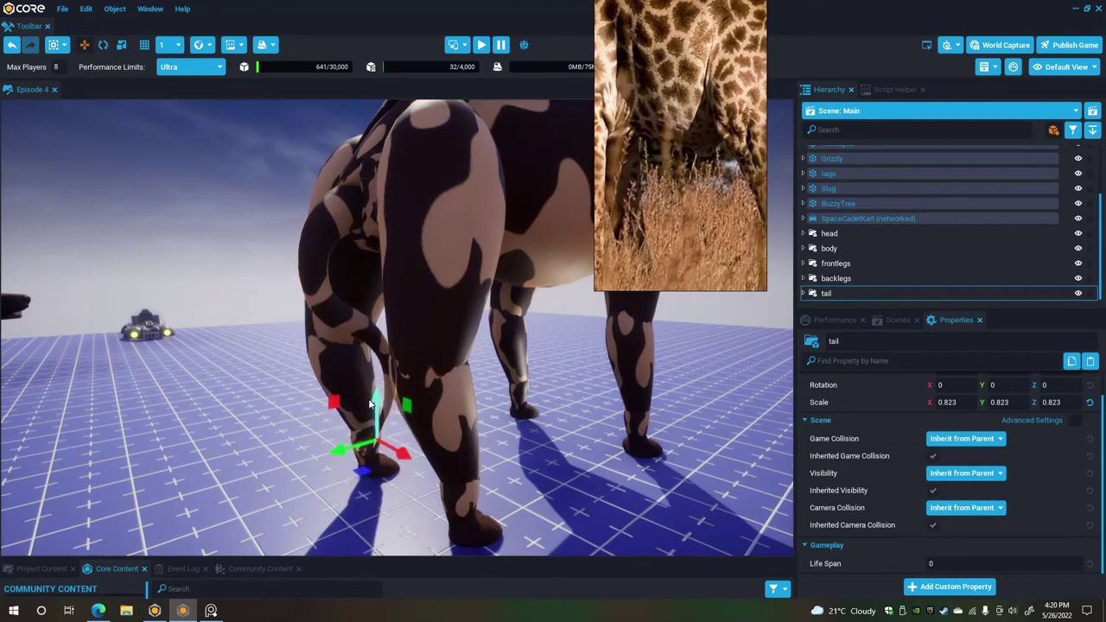
drag(361, 382, 360, 378)
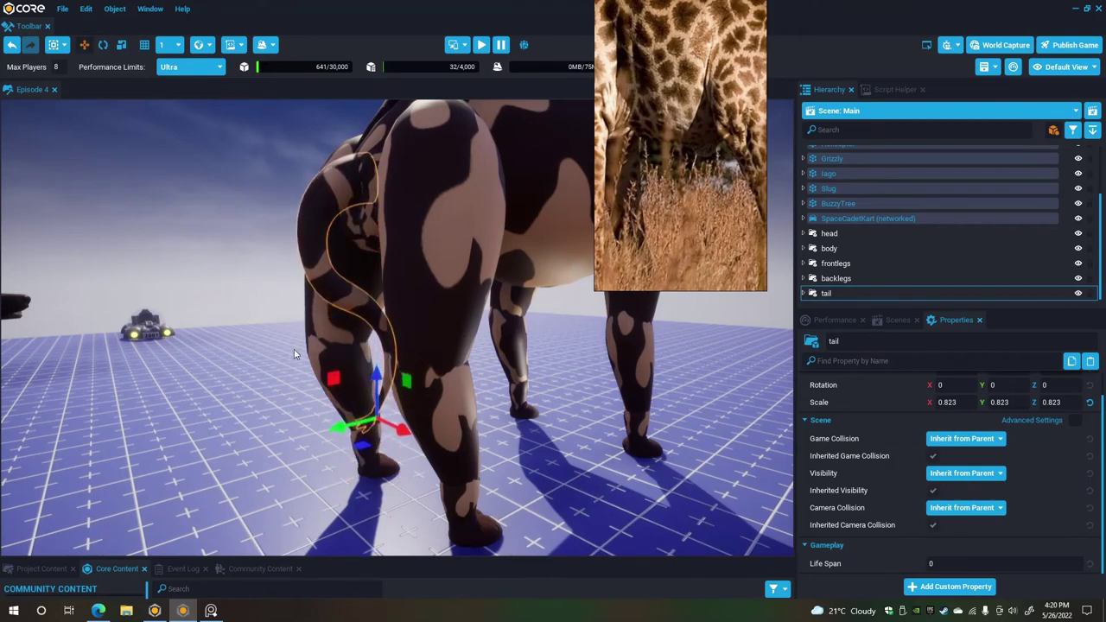
Set the camouflage material tiling of the Basic Apple at the giraffe's rump to U 0.125 and V 0.247697.
alt+drag(294, 349, 608, 322)
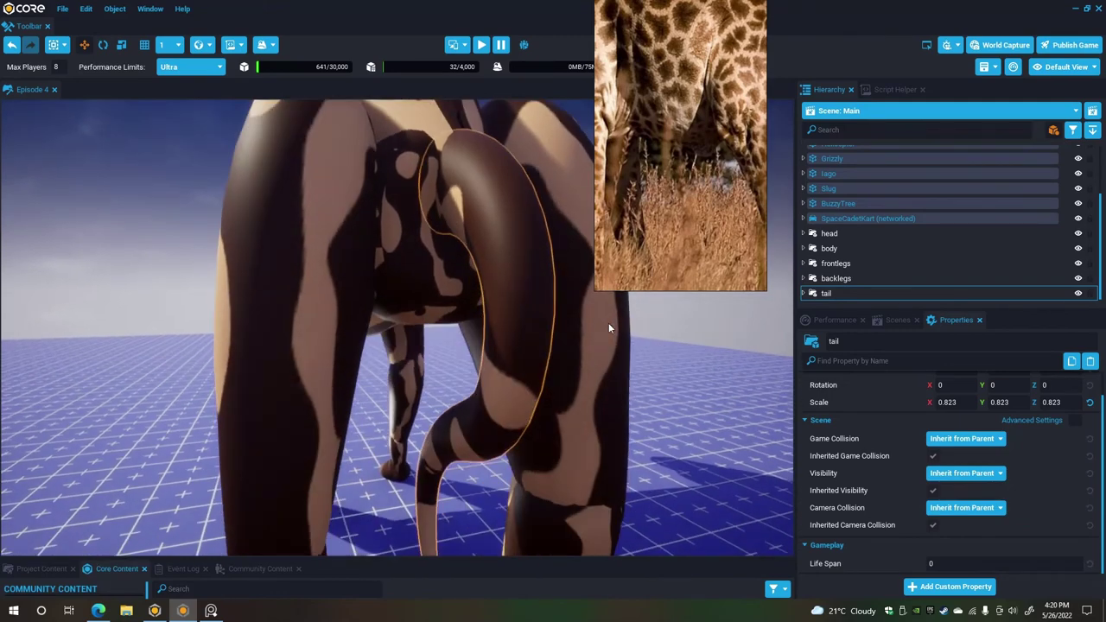
alt+drag(288, 286, 482, 326)
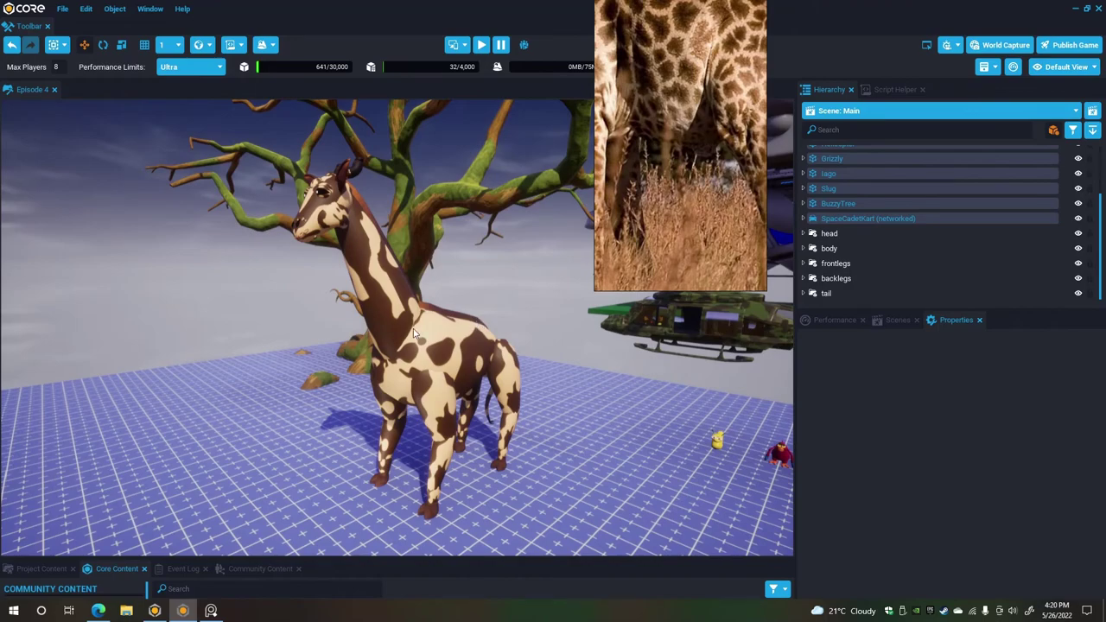
alt+drag(413, 332, 353, 321)
click(339, 344)
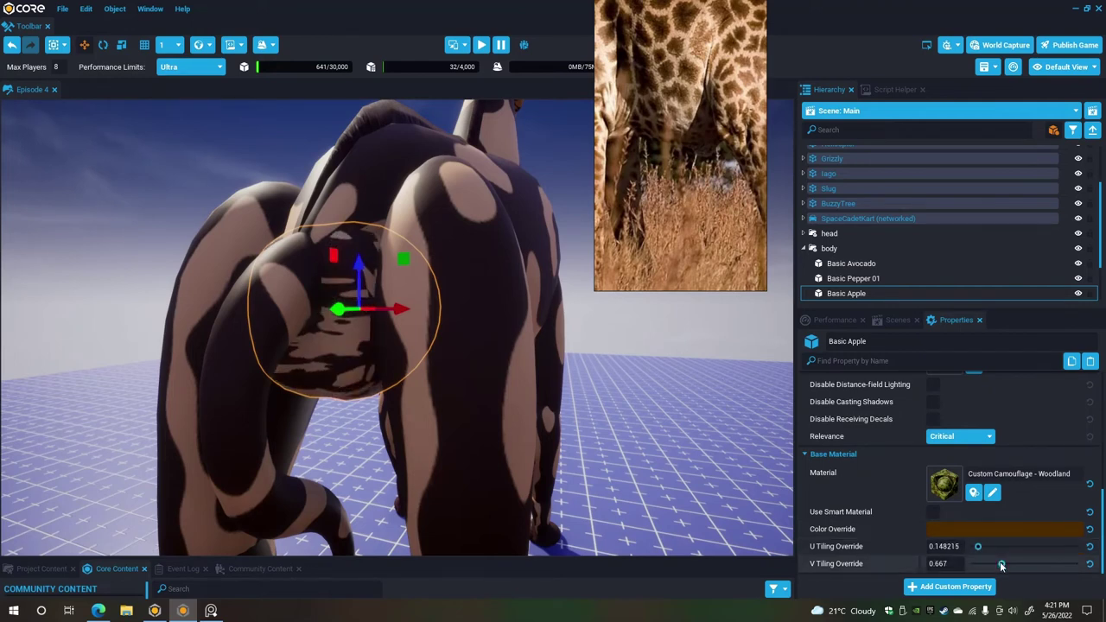
right_drag(713, 459, 726, 430)
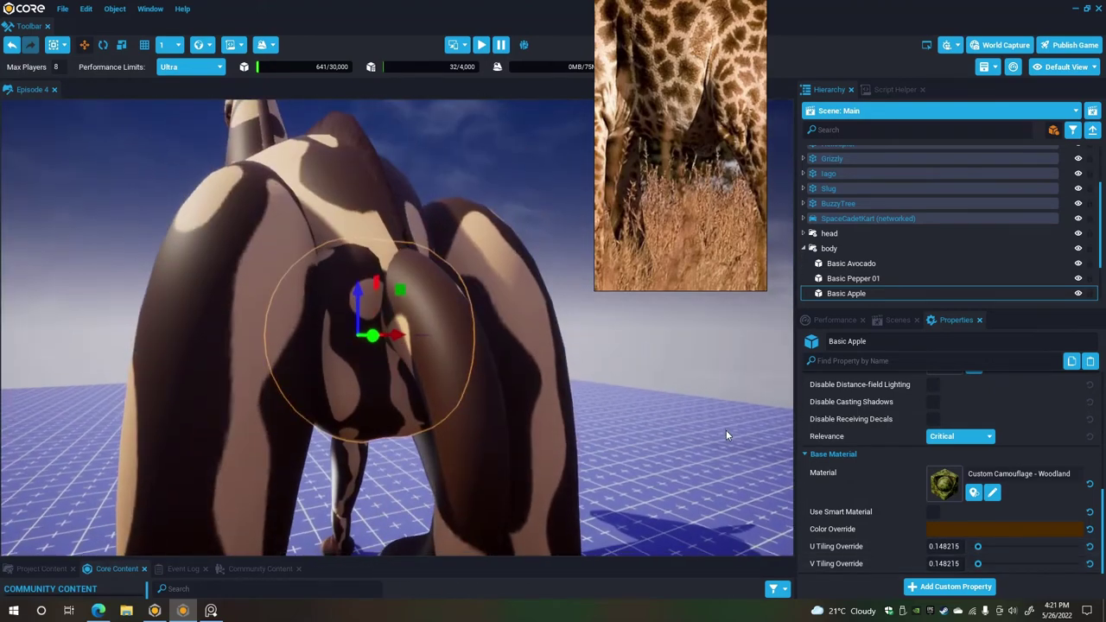
alt+drag(725, 431, 715, 455)
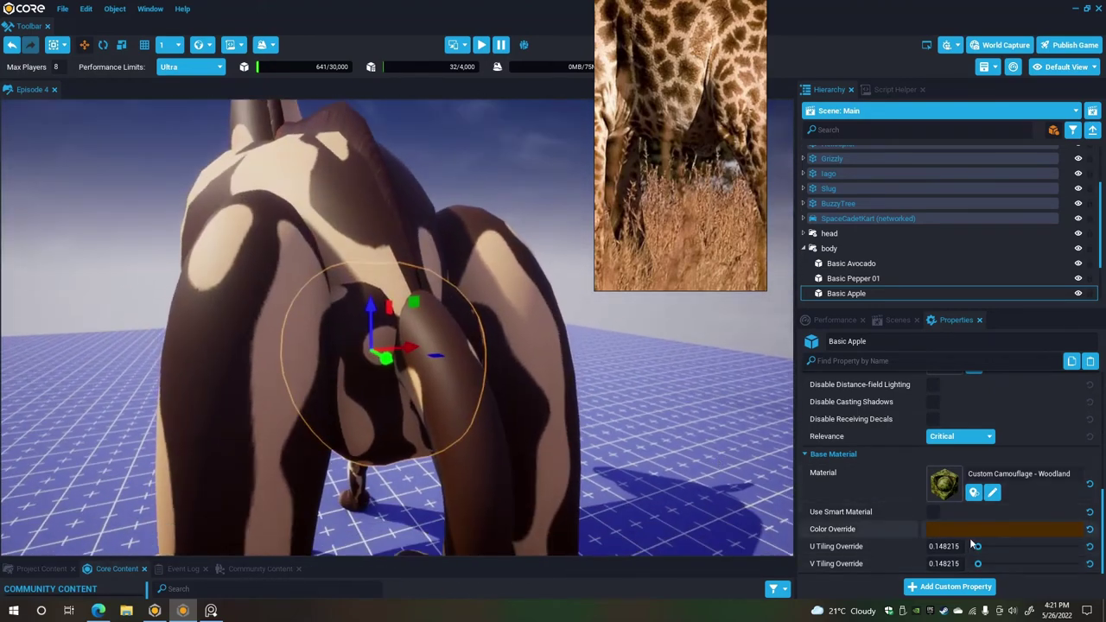
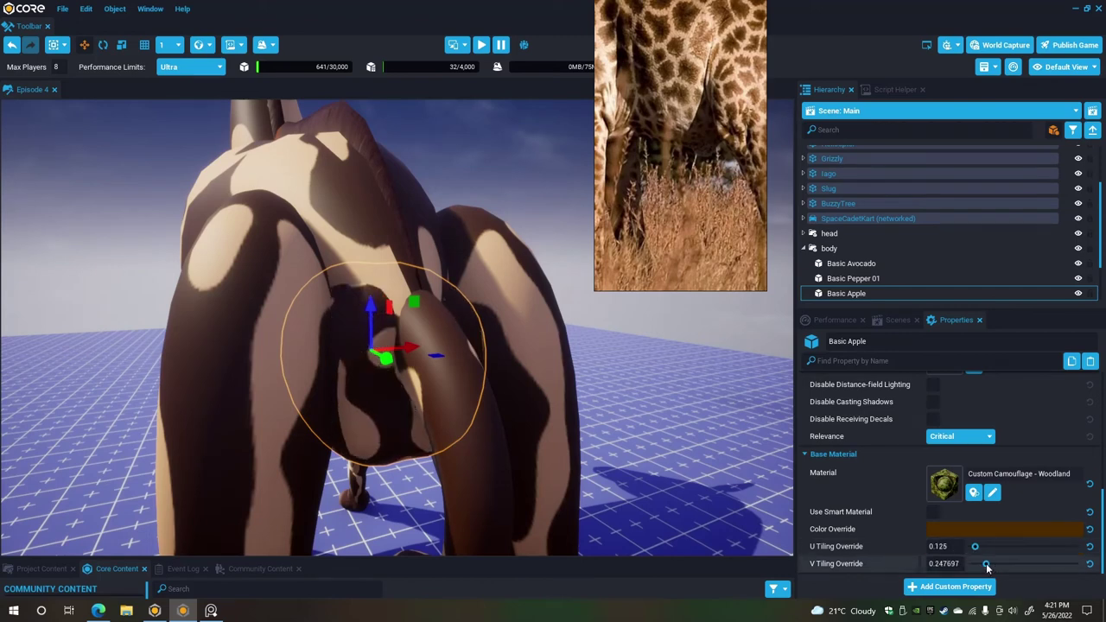
Deselect the rump piece and preview the game, walking the character around the giraffe to check it from all sides.
right_drag(696, 449, 162, 355)
key(w)
key(s)
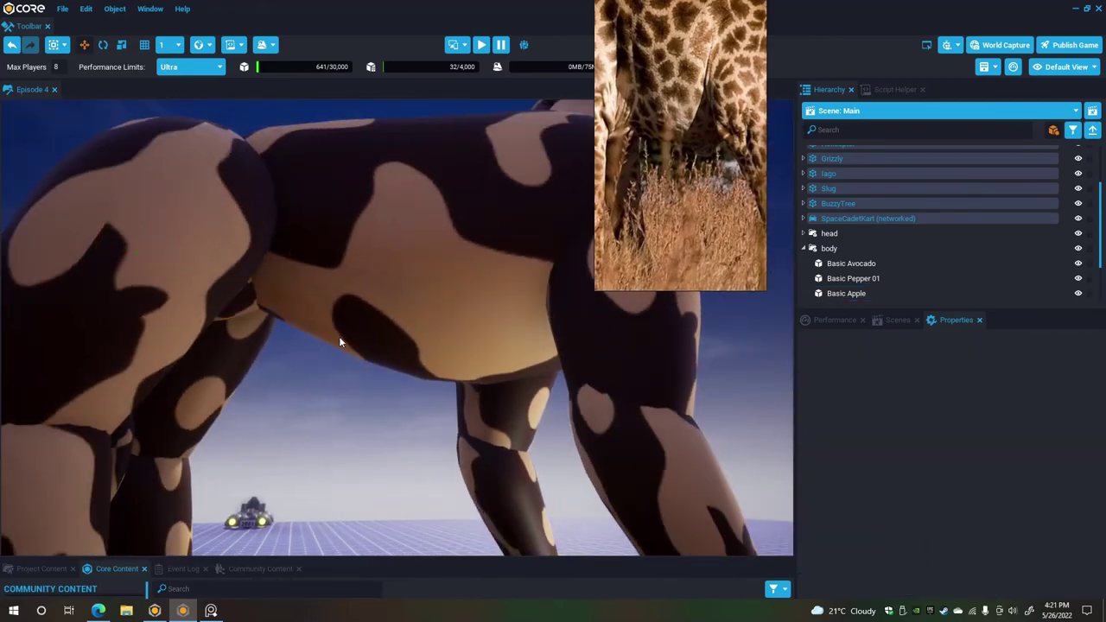
right_drag(339, 343, 423, 413)
key(q)
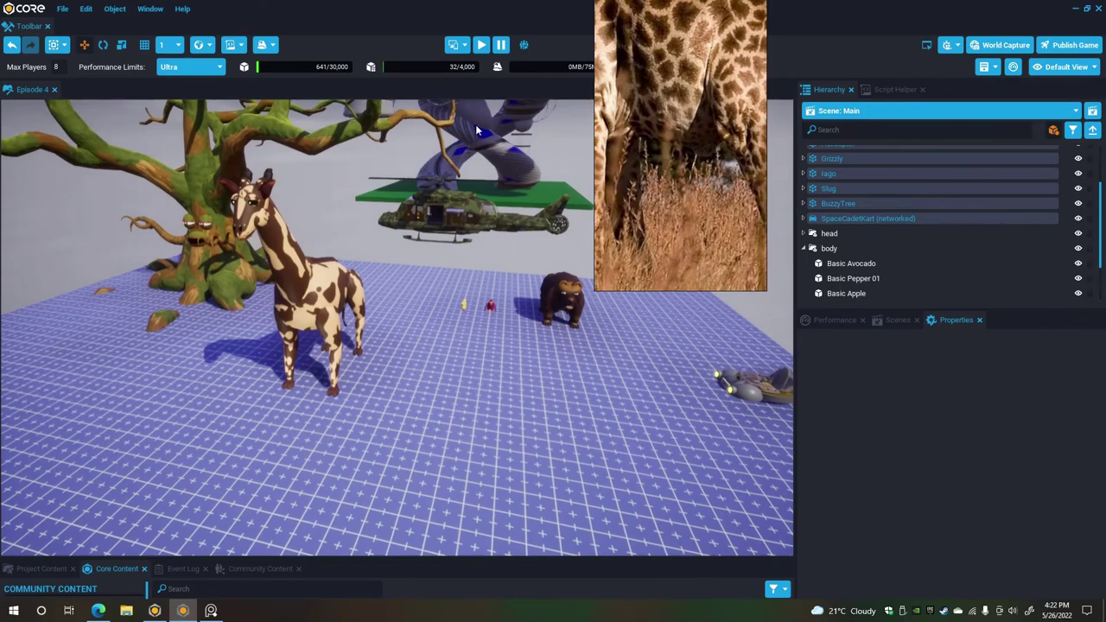
click(481, 49)
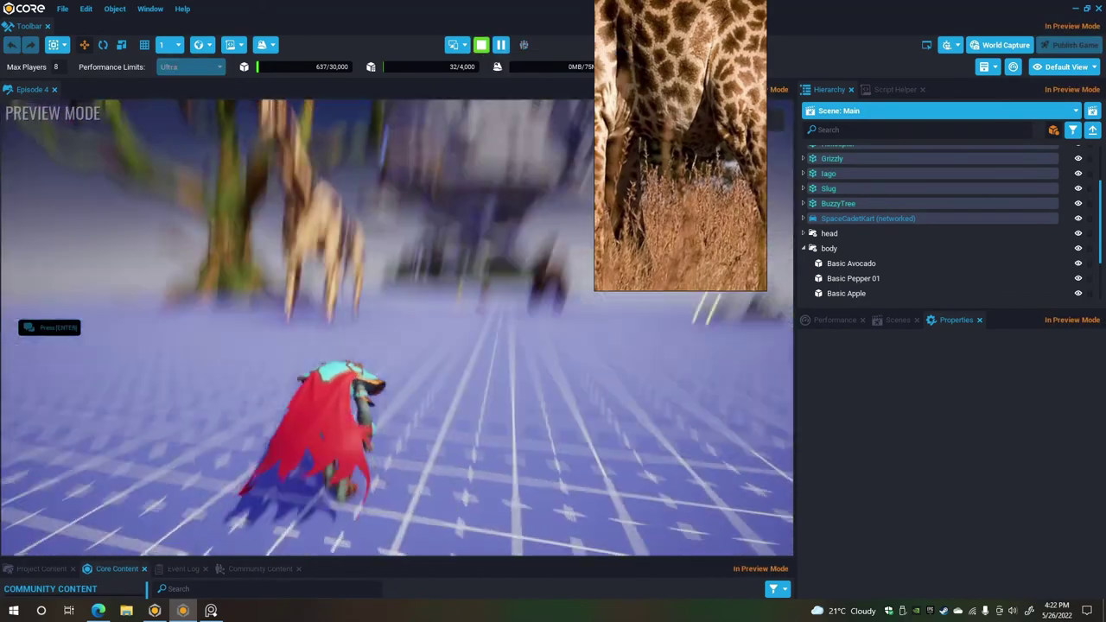
key(w)
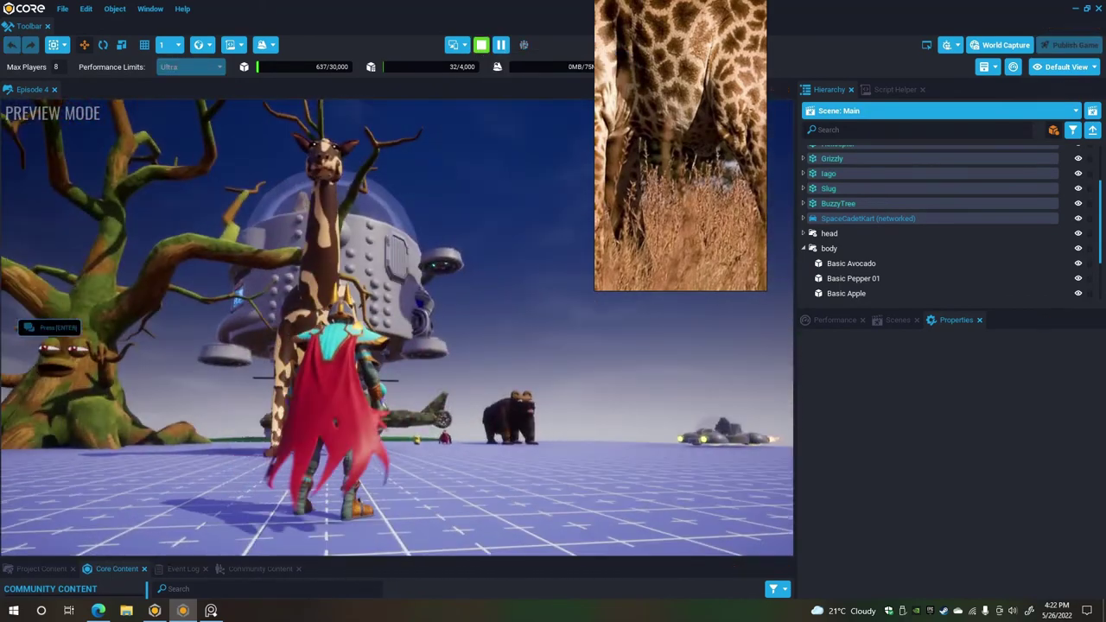
key(w)
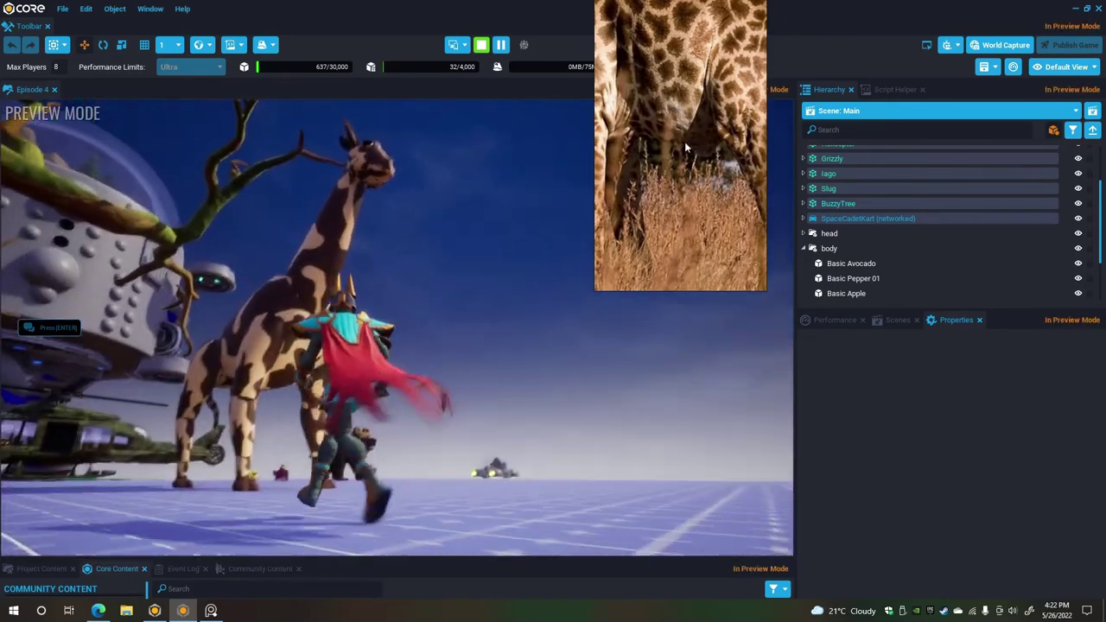
key(a)
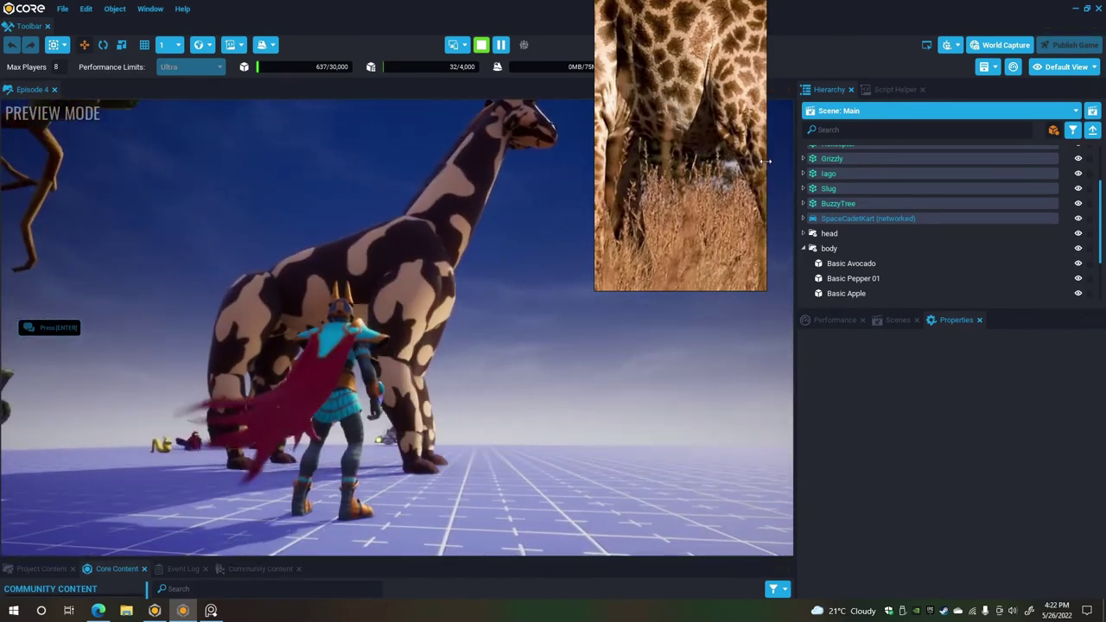
key(a)
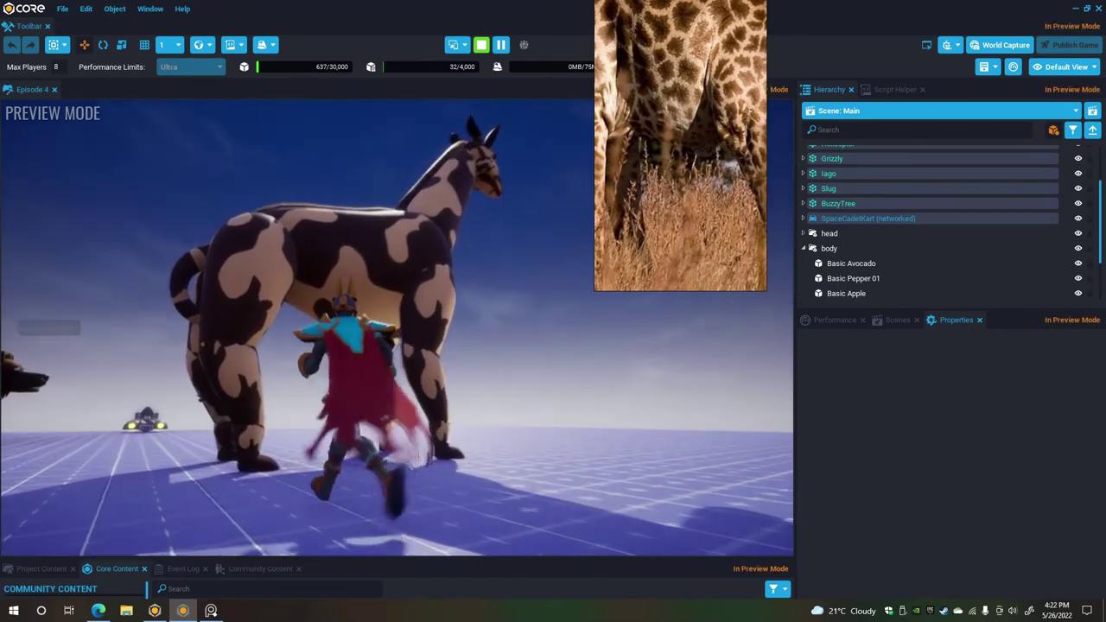
key(a)
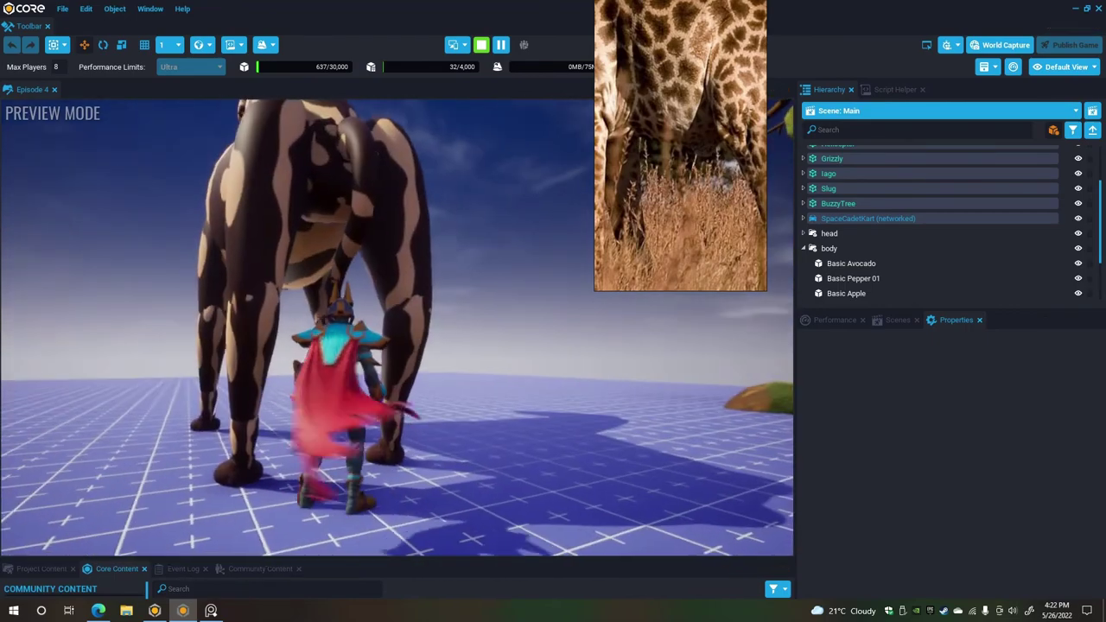
key(a)
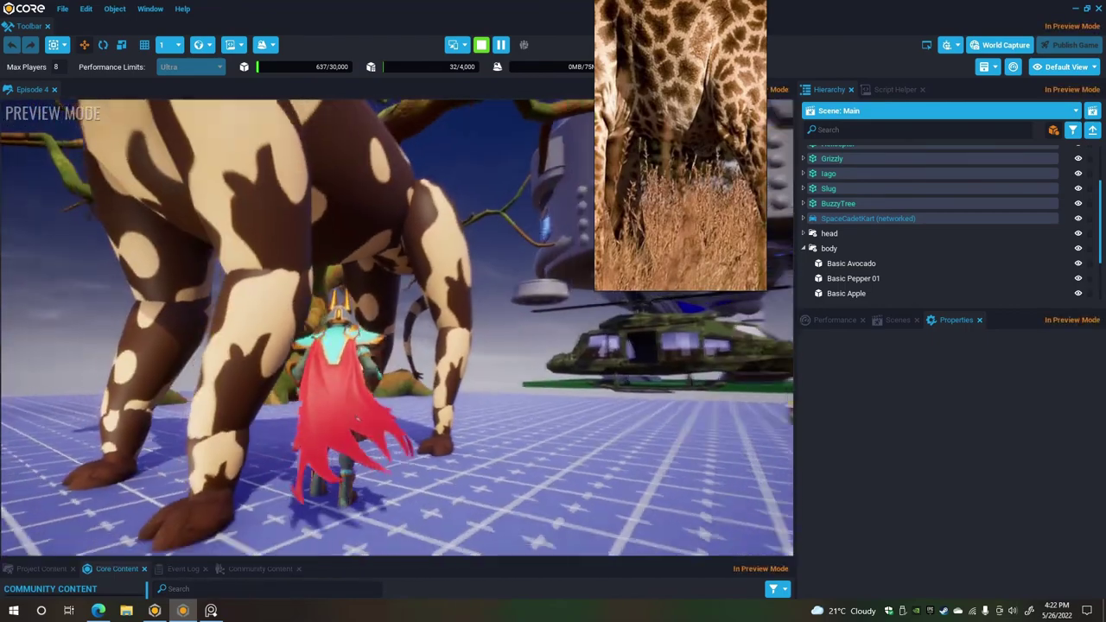
key(d)
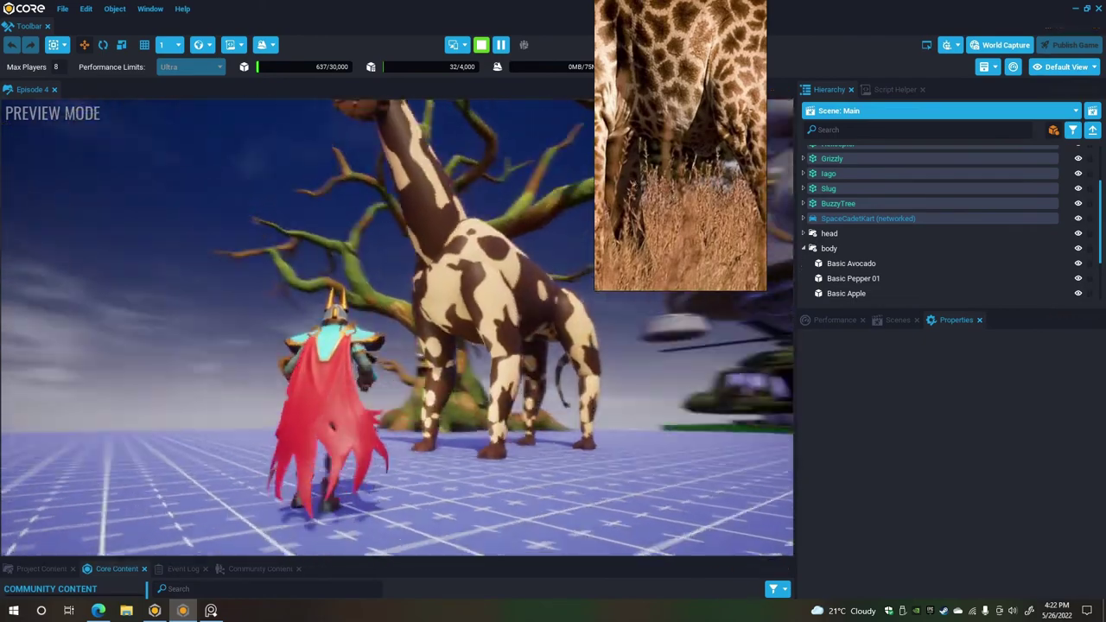
key(a)
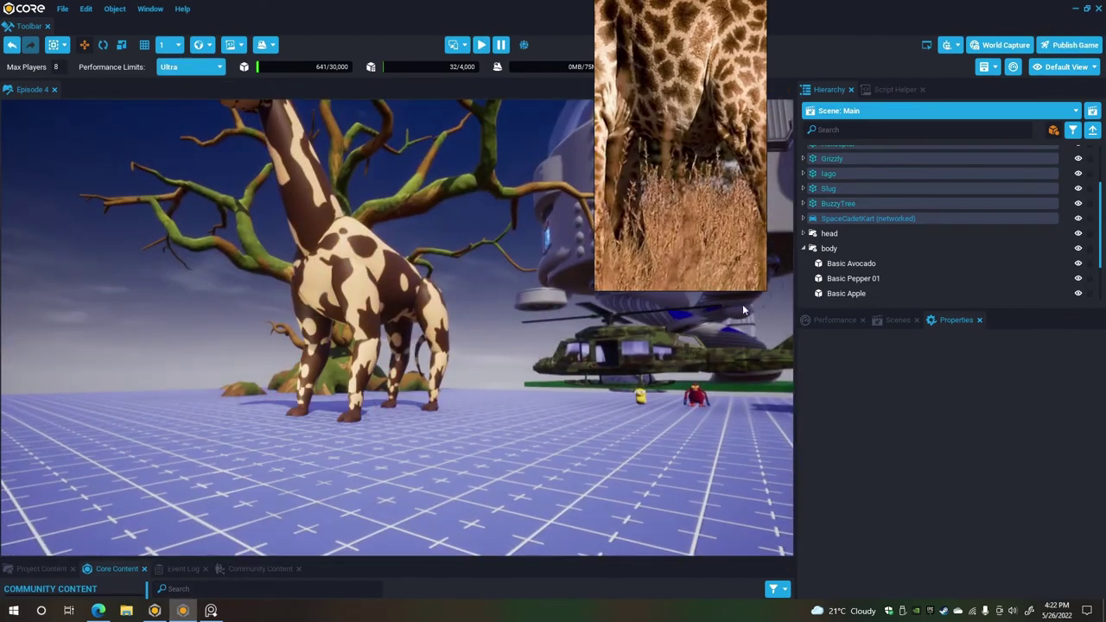
Combine the head, body, frontlegs, backlegs and tail groups into a merged model named Giraffe and create a new template from it.
click(804, 248)
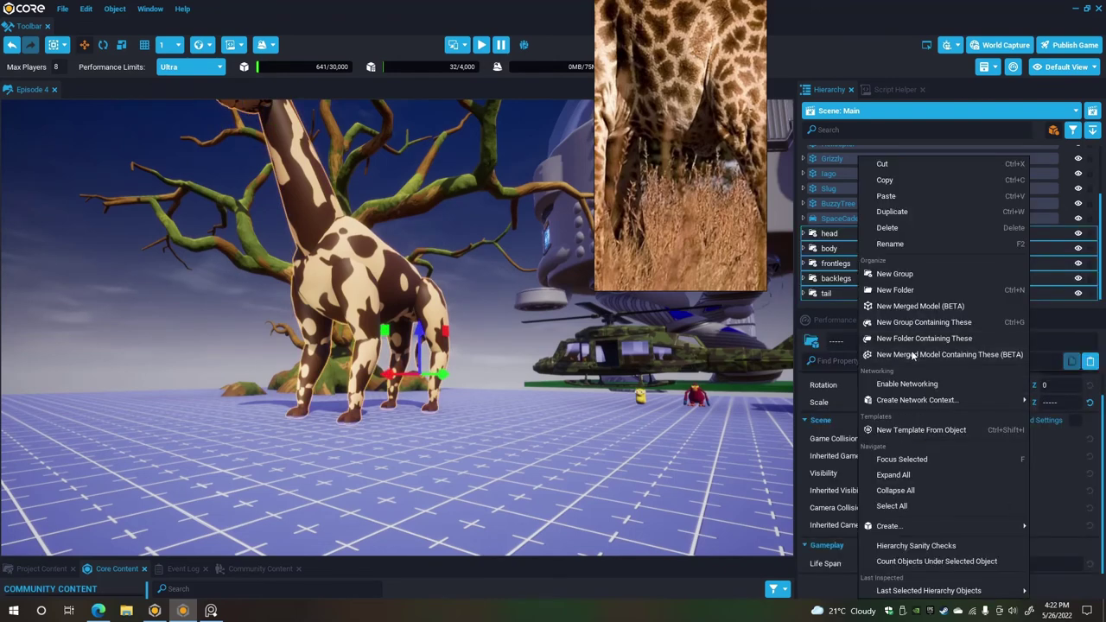
click(912, 354)
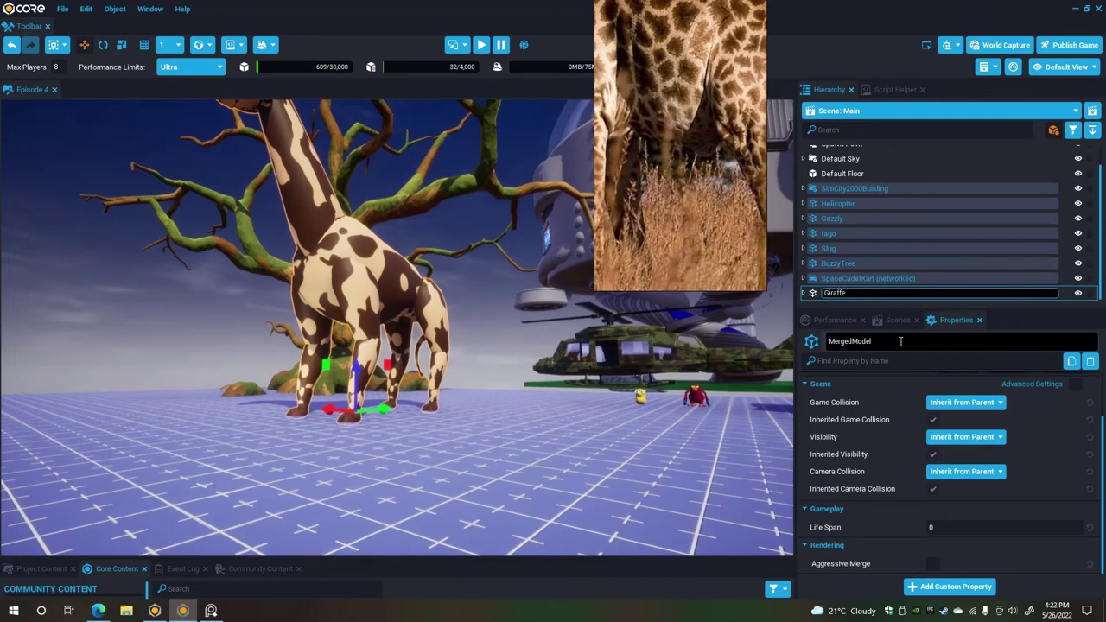
right_click(859, 294)
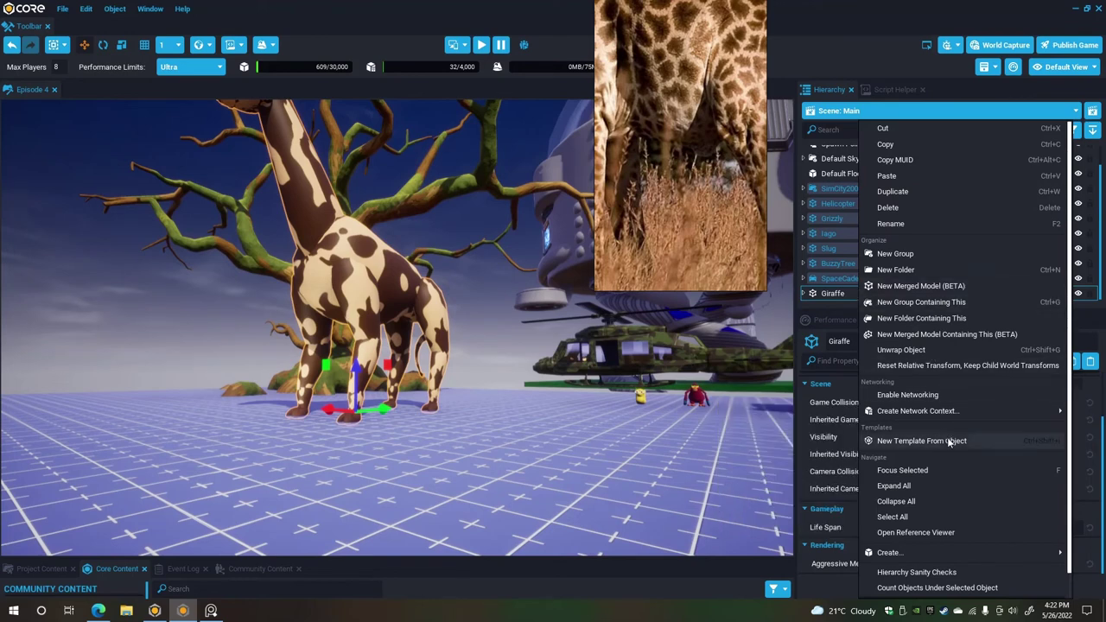
click(921, 441)
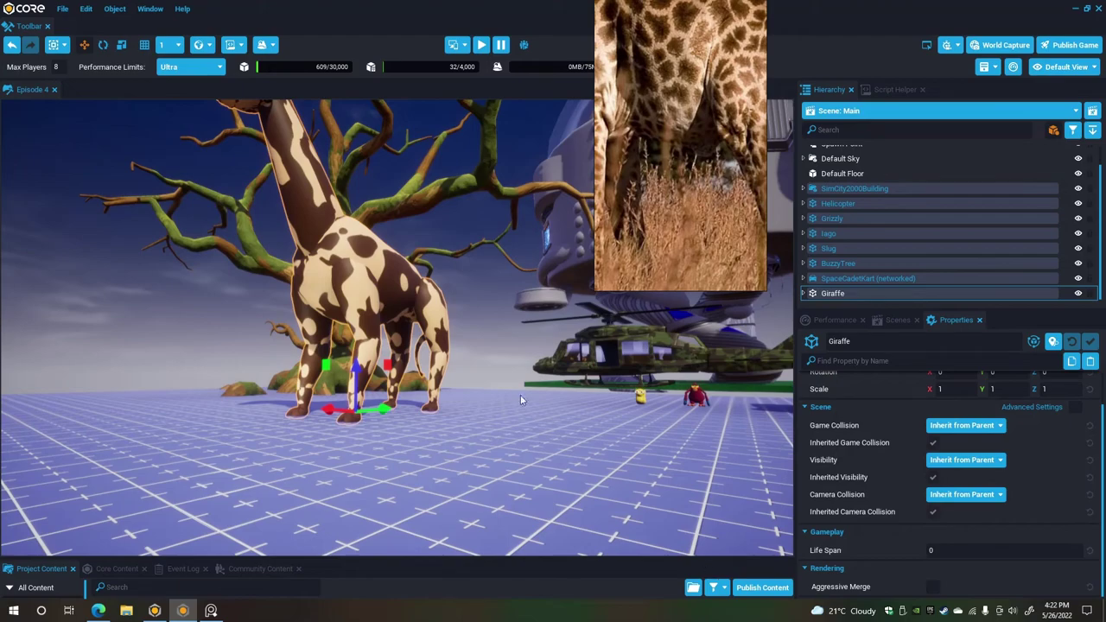
right_drag(569, 348, 625, 455)
click(610, 405)
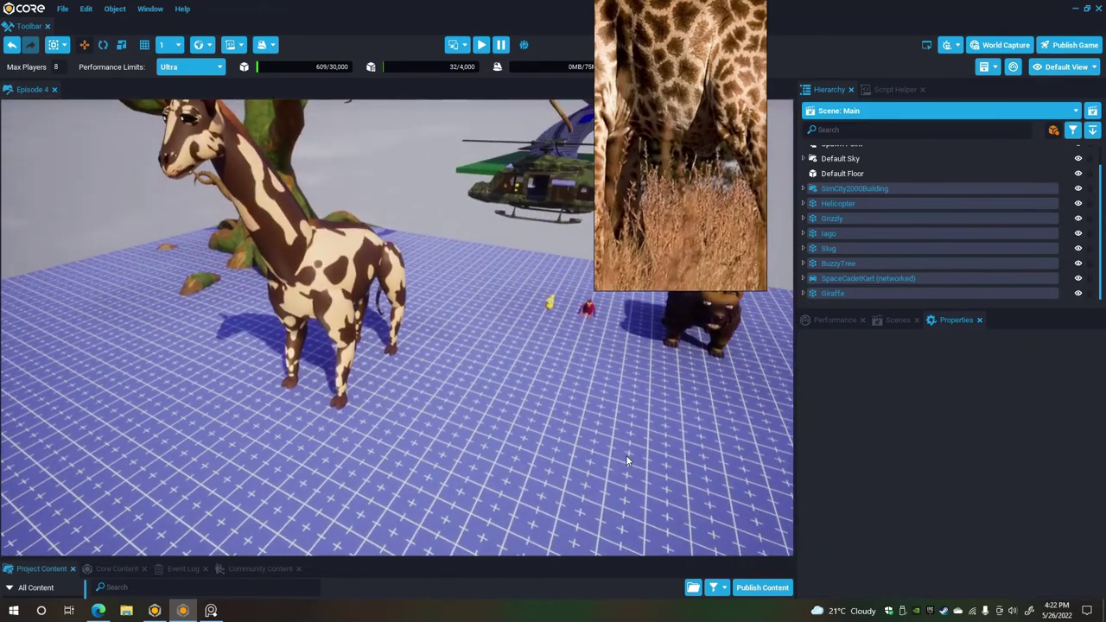
Enlarge the viewport slightly and close the giraffe reference photo without saving its scene.
drag(617, 558, 619, 569)
right_drag(550, 493, 607, 400)
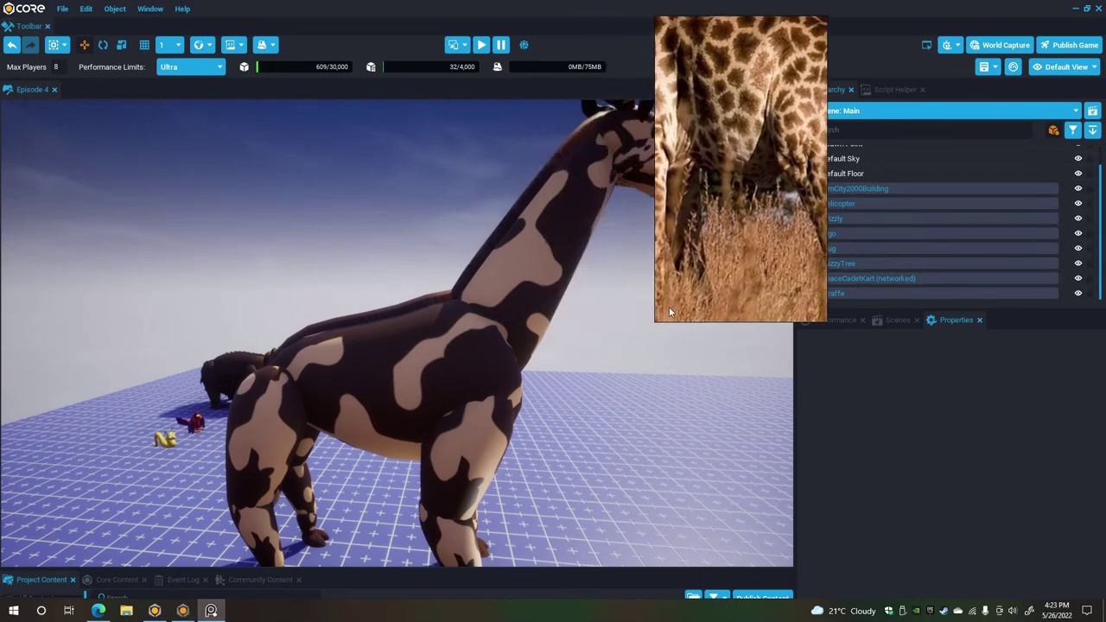
right_drag(587, 299, 100, 350)
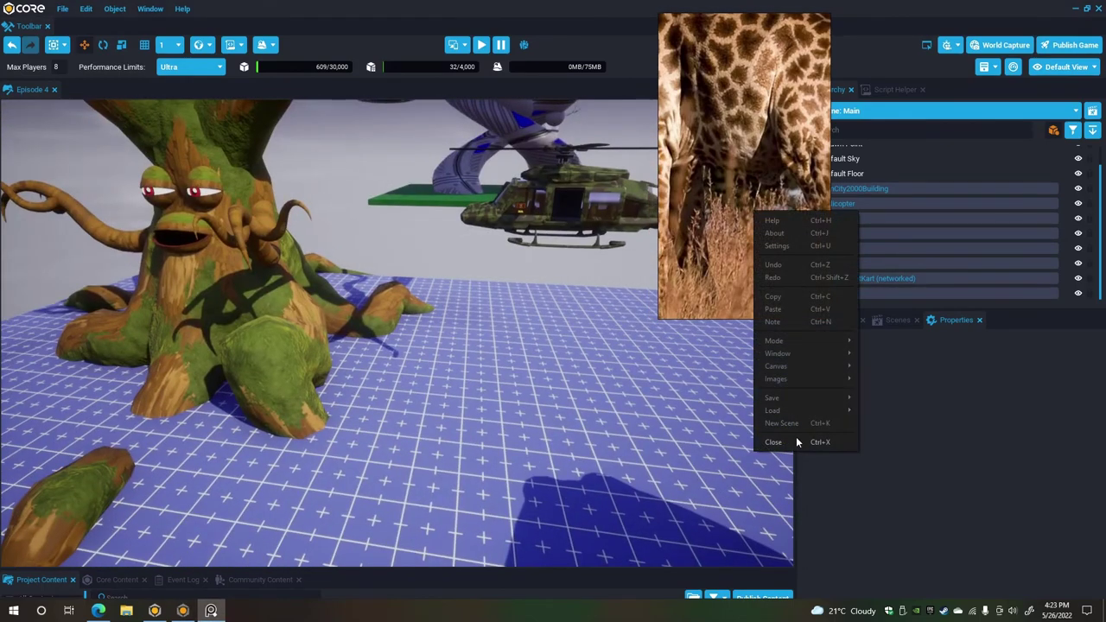
click(799, 442)
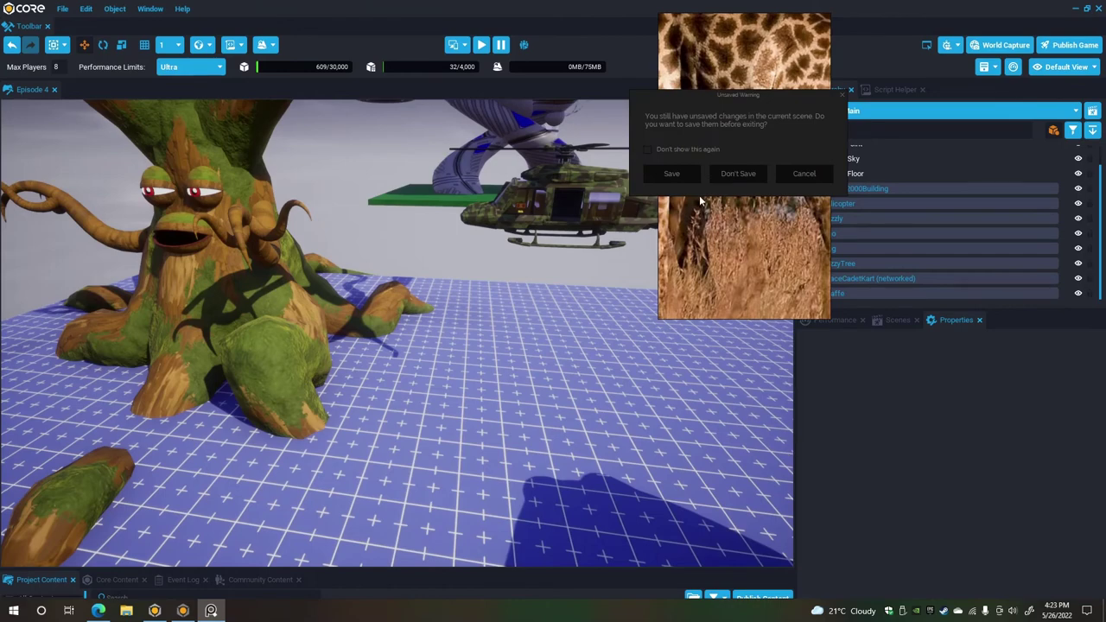
click(739, 179)
Examine the BuzzyTree model's face up close and the material properties of its Tree Sakura Hero Bare 02 trunk.
key(a)
key(w)
right_drag(484, 371, 458, 419)
key(a)
key(s)
key(a)
key(w)
click(459, 420)
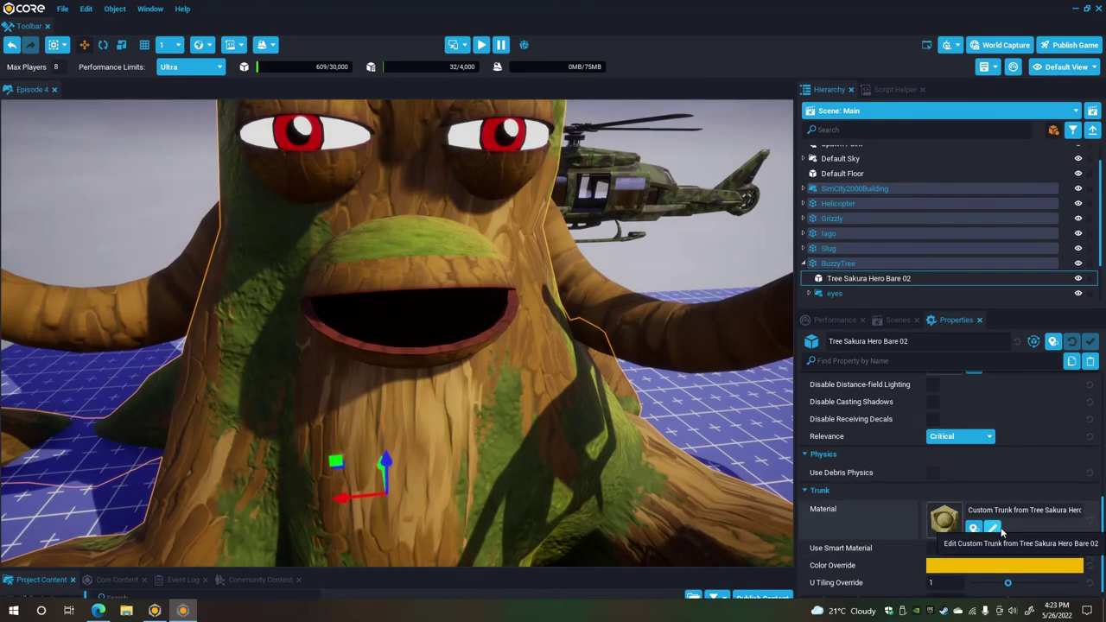
key(s)
right_drag(622, 345, 654, 344)
alt+drag(654, 348, 461, 456)
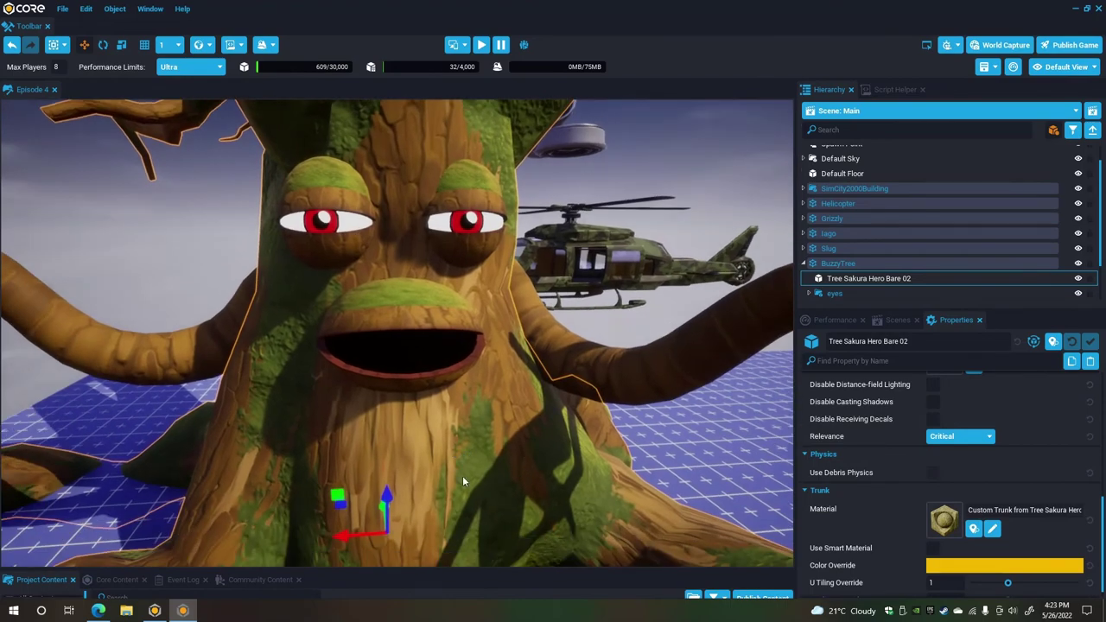
alt+drag(368, 360, 562, 371)
click(451, 356)
Inspect the yellow Slug model from the side and front, including its curved horn body piece and that piece's material.
key(d)
right_drag(562, 371, 291, 375)
alt+drag(290, 370, 374, 380)
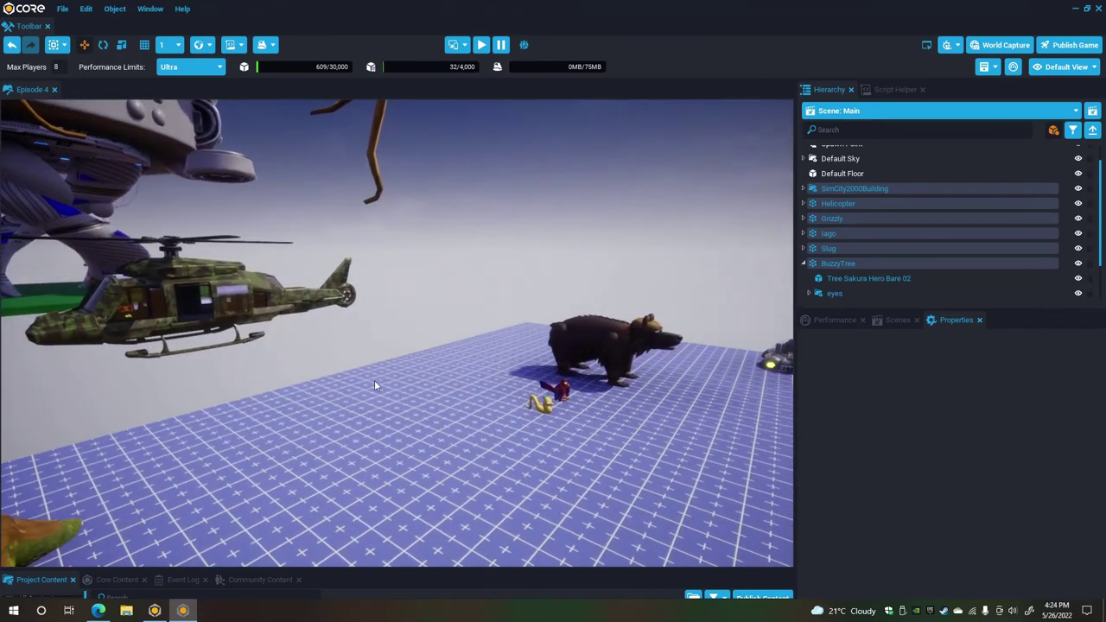
right_drag(374, 381, 472, 383)
key(w)
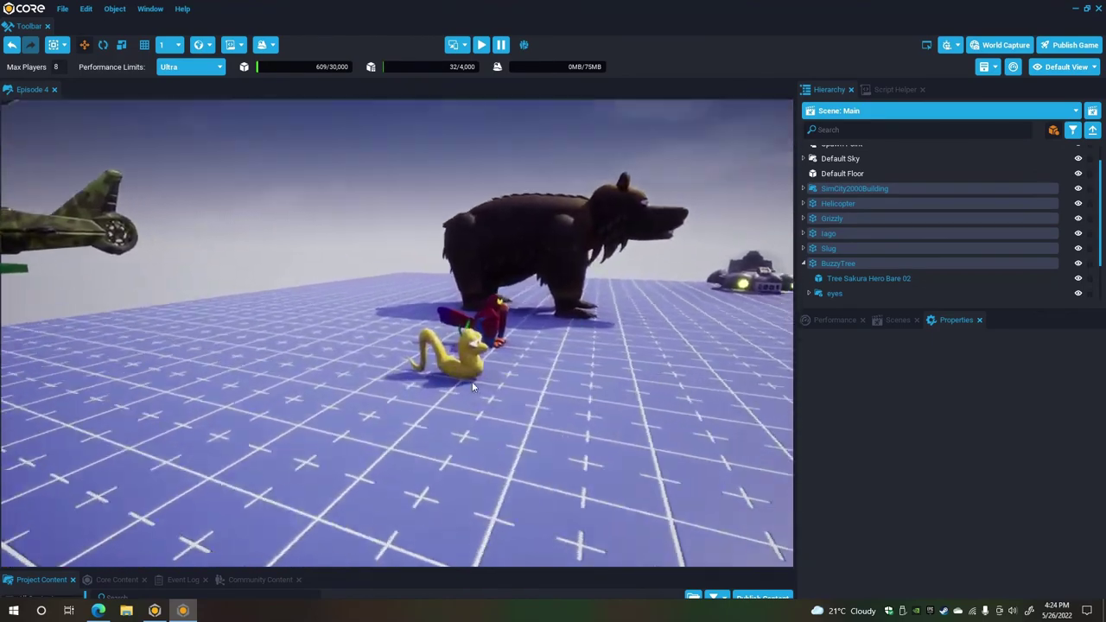
scroll(473, 386, up, 10)
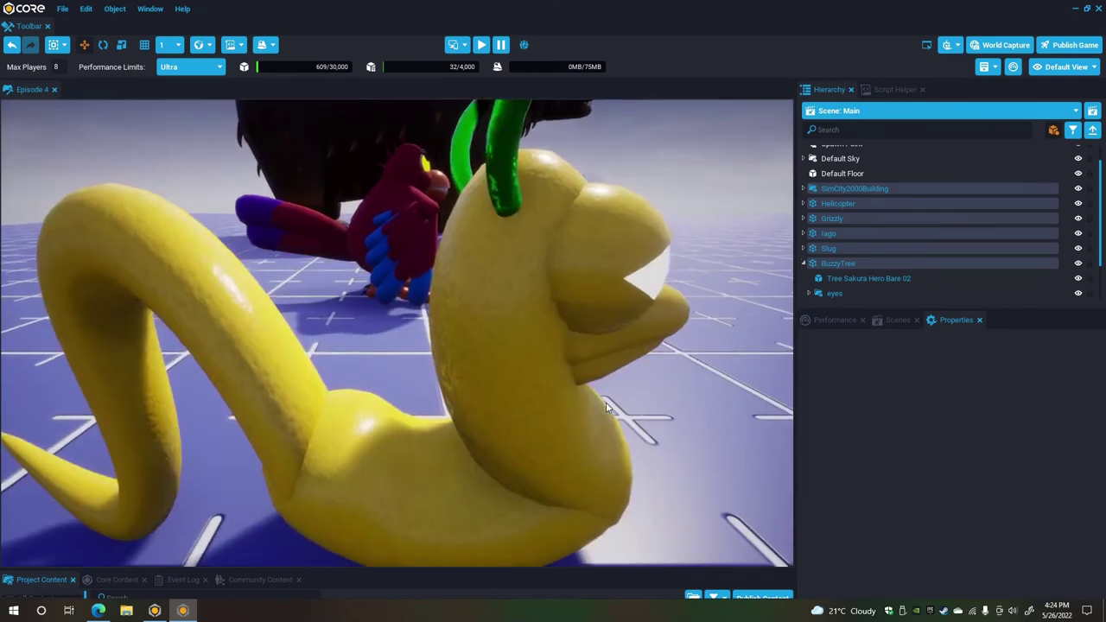
scroll(607, 403, down, 5)
scroll(608, 406, up, 3)
click(597, 412)
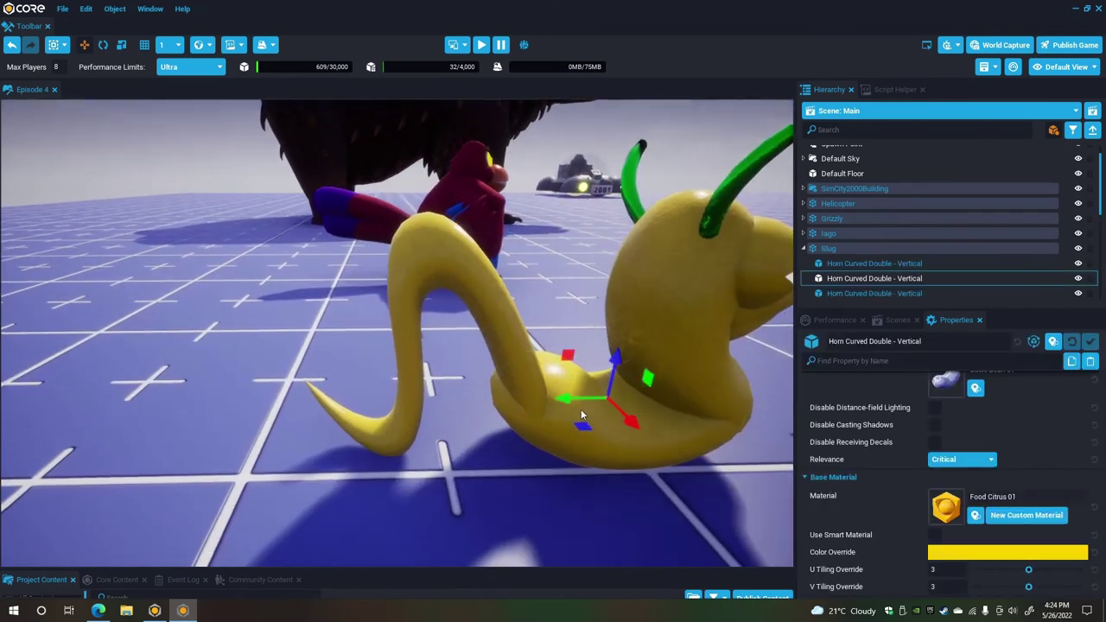
scroll(668, 464, down, 3)
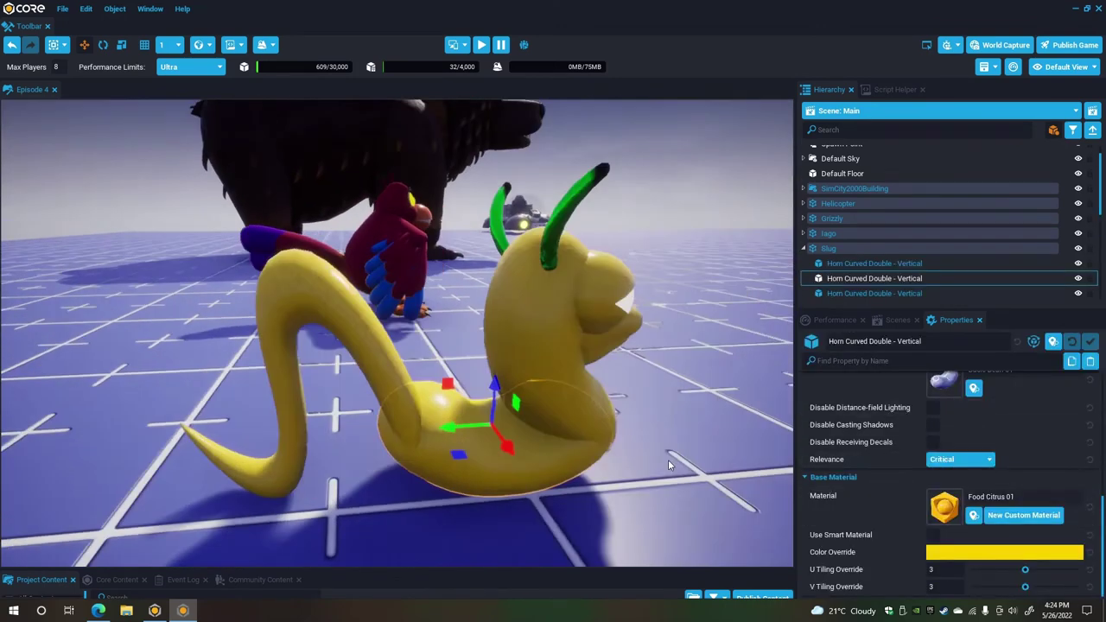
right_drag(668, 461, 667, 461)
right_drag(448, 317, 424, 337)
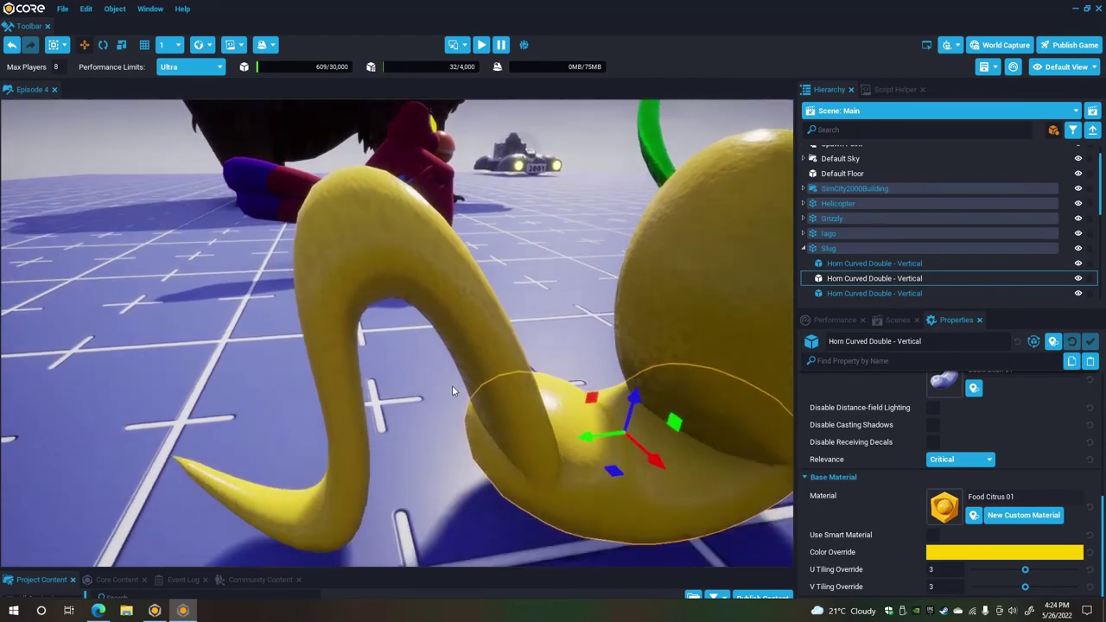
right_drag(459, 390, 460, 389)
right_drag(274, 389, 220, 337)
alt+drag(221, 338, 203, 329)
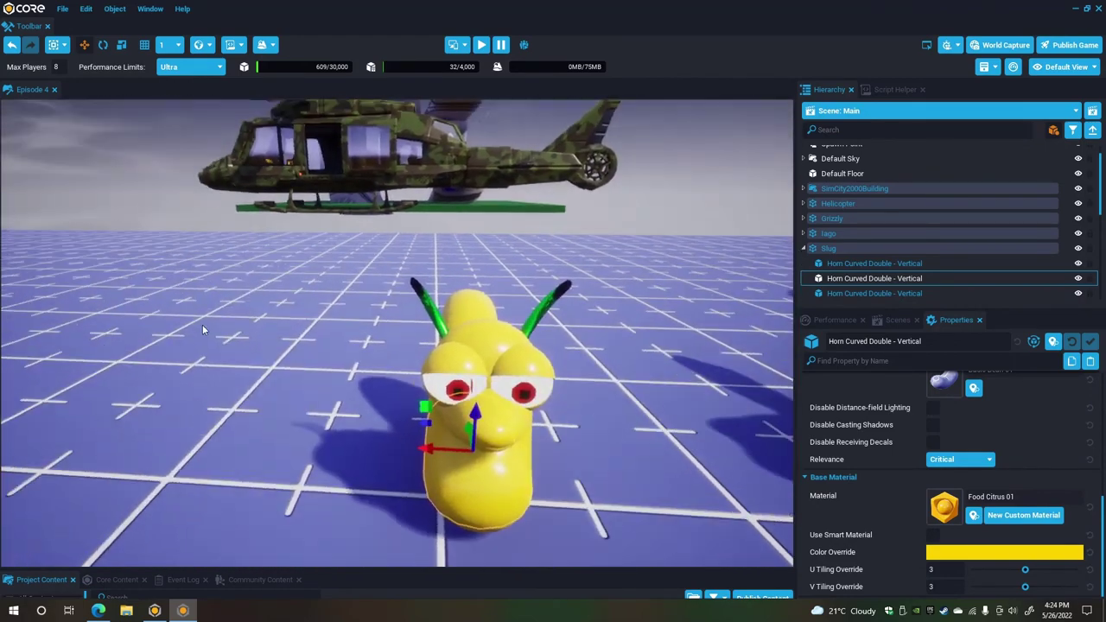
click(226, 321)
Examine the red Iago parrot model up close around its eyes, brows and beak.
right_drag(555, 333, 629, 377)
scroll(597, 365, up, 3)
scroll(598, 366, down, 3)
scroll(602, 373, down, 1)
alt+drag(630, 378, 226, 354)
key(w)
right_drag(227, 354, 215, 374)
key(s)
key(w)
alt+drag(216, 373, 336, 297)
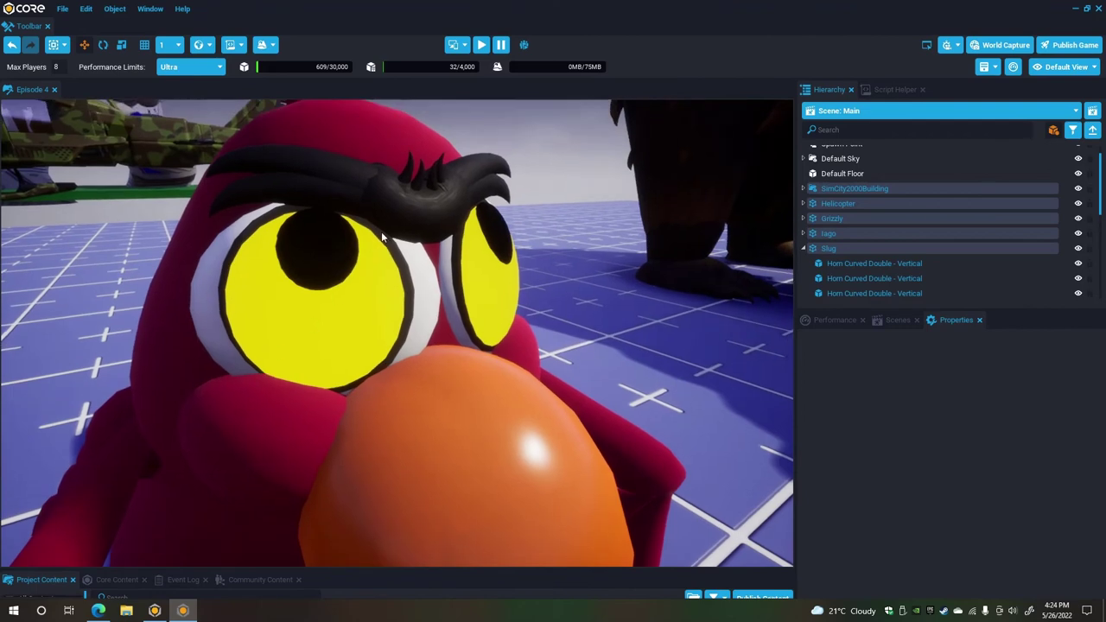
Examine the Iago parrot from its face down to its wings, orange feet and black claws.
right_drag(381, 231, 378, 231)
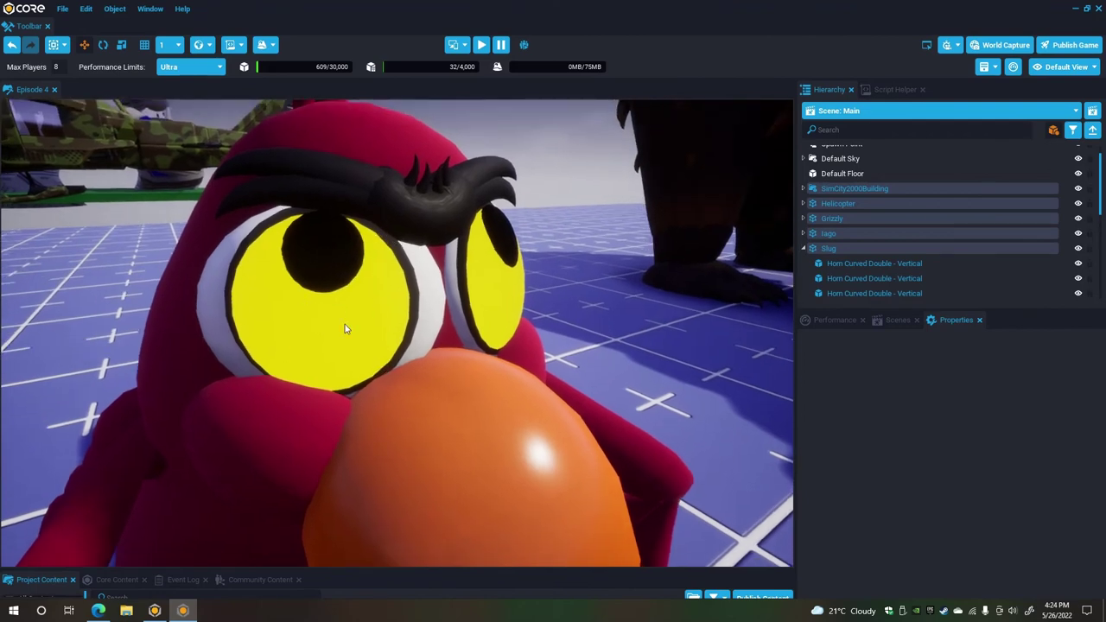
scroll(285, 285, down, 5)
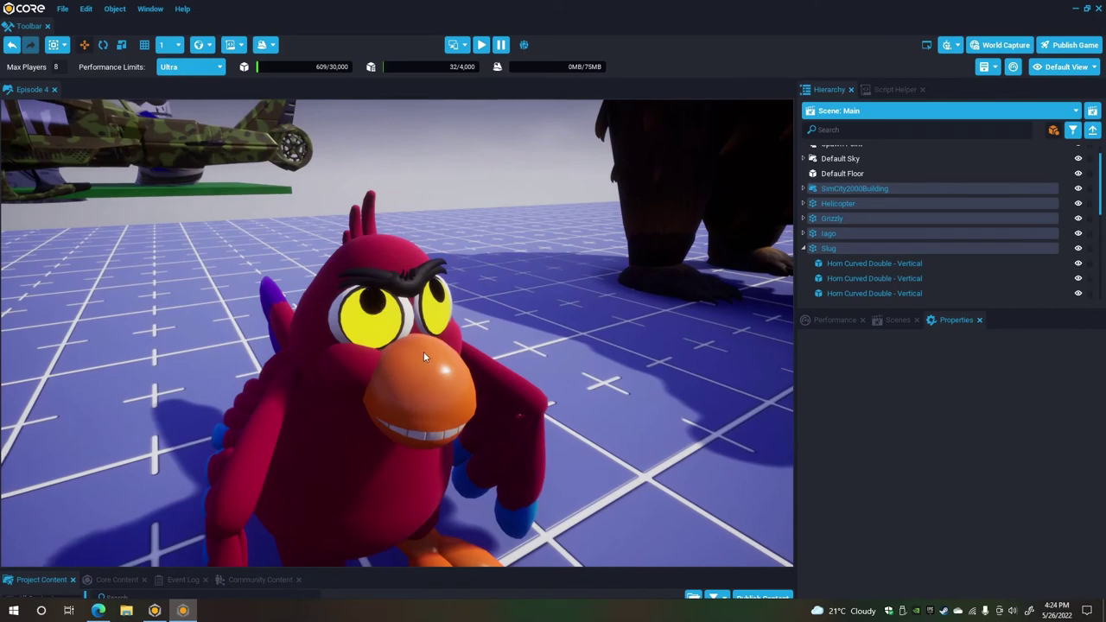
key(s)
key(d)
right_drag(423, 352, 295, 422)
key(w)
key(q)
key(w)
key(e)
key(s)
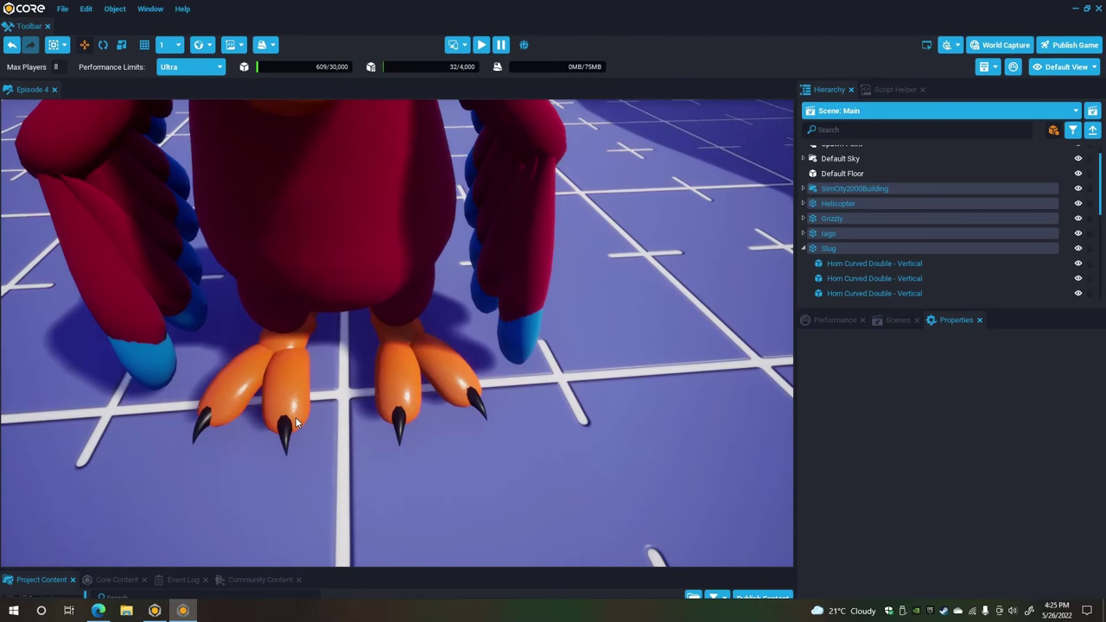
Inspect one of the parrot's orange toes to see which shape it is built from.
click(389, 392)
click(532, 368)
right_drag(509, 364, 400, 337)
key(e)
key(w)
scroll(400, 337, down, 4)
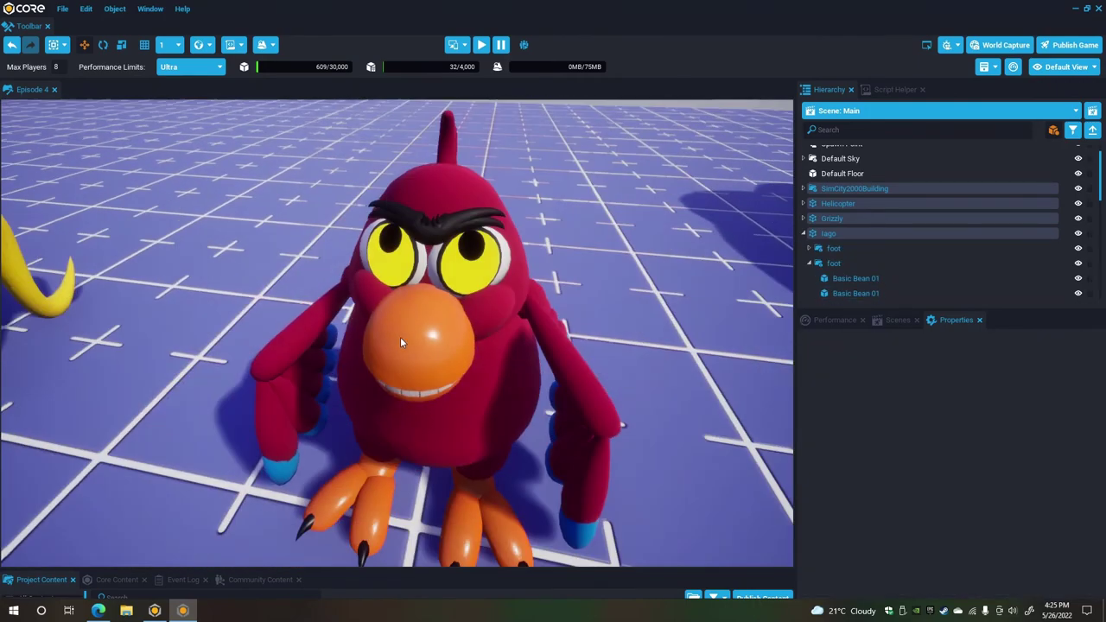
Inspect the parrot's orange beak piece and its Food Citrus 01 material from several angles.
click(415, 338)
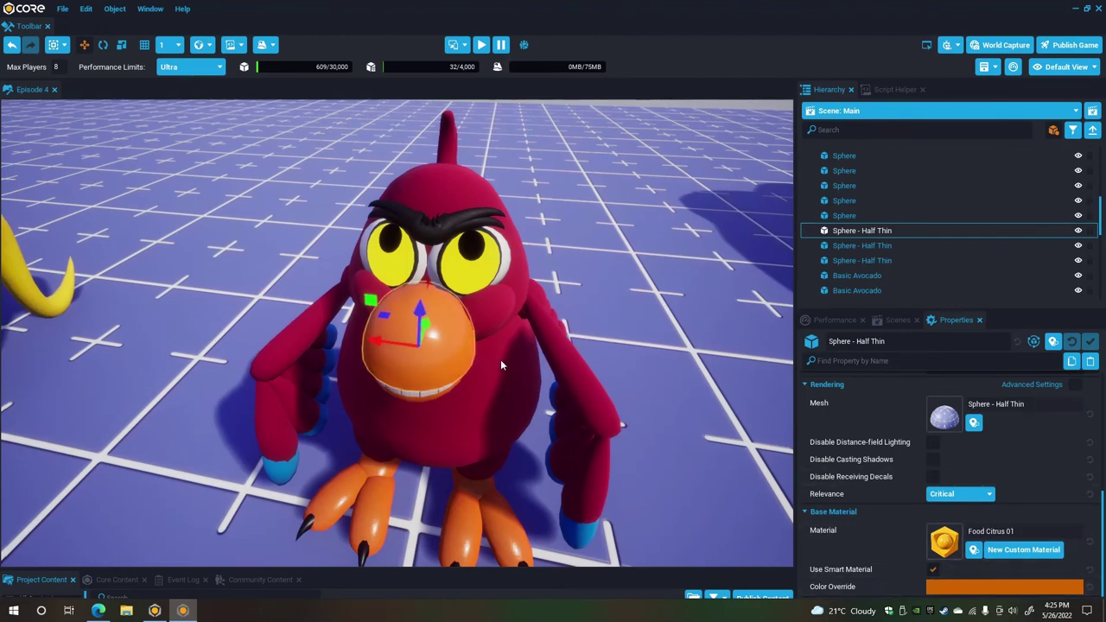
key(w)
right_drag(500, 359, 528, 377)
key(s)
mouse_move(527, 376)
alt+mouse_down()
mouse_move(520, 368)
mouse_move(523, 379)
alt+mouse_up()
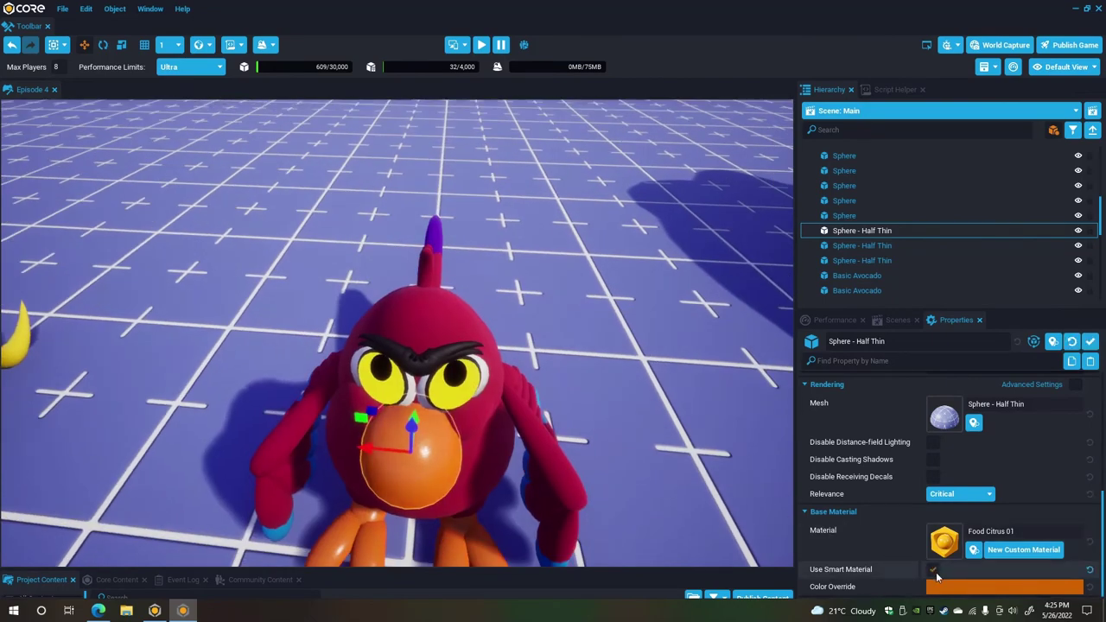
mouse_move(475, 432)
alt+mouse_down()
mouse_move(472, 379)
mouse_move(483, 450)
alt+mouse_up()
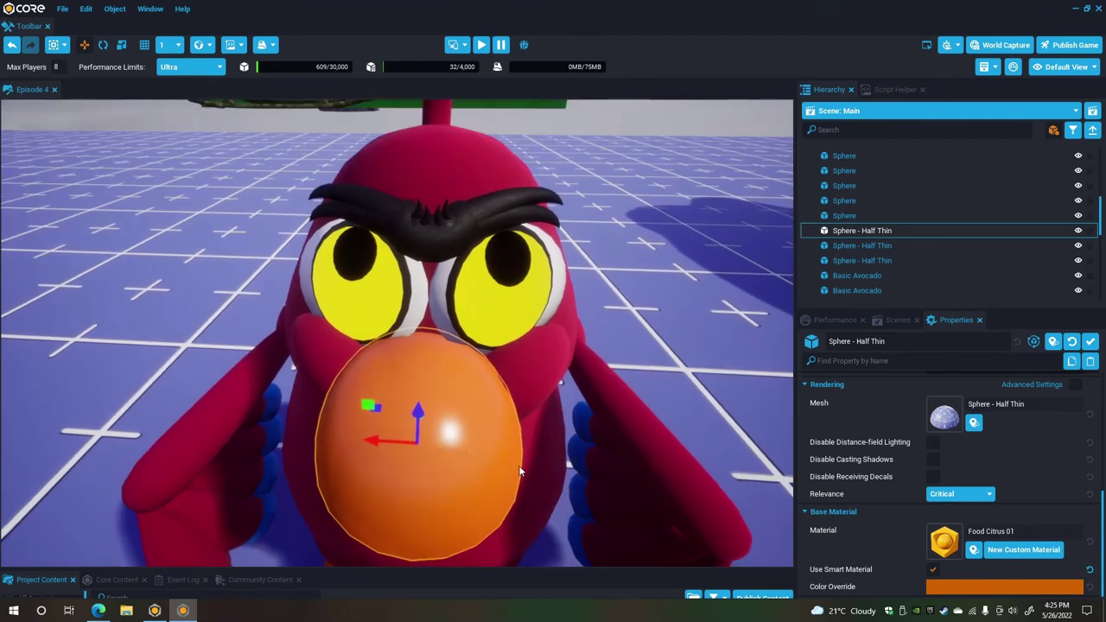
right_drag(519, 467, 516, 461)
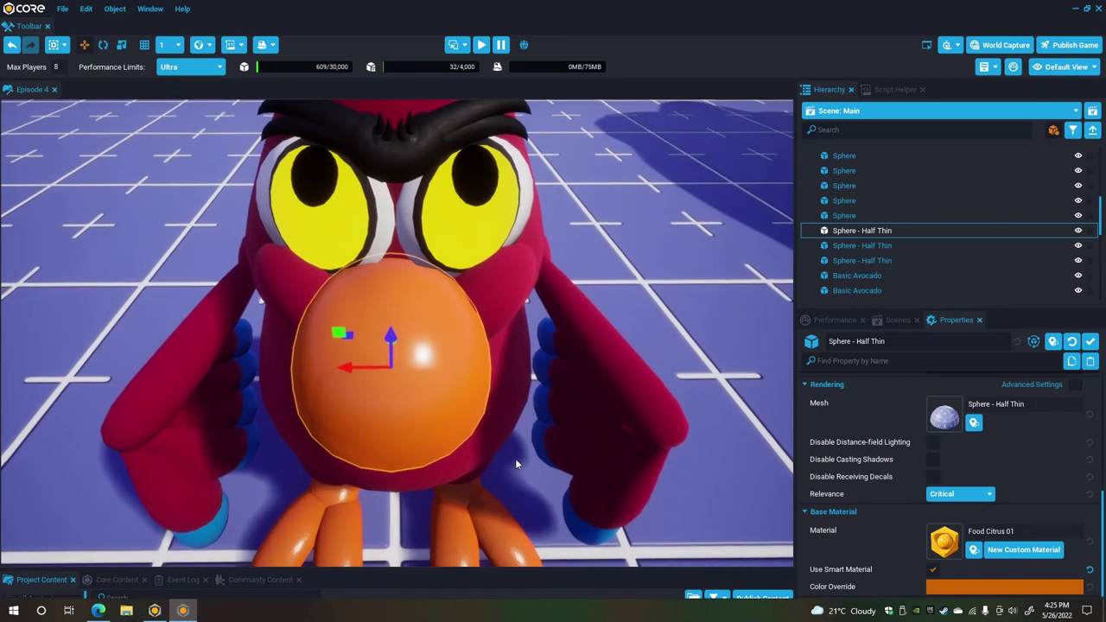
scroll(518, 457, down, 2)
key(Escape)
scroll(497, 407, down, 5)
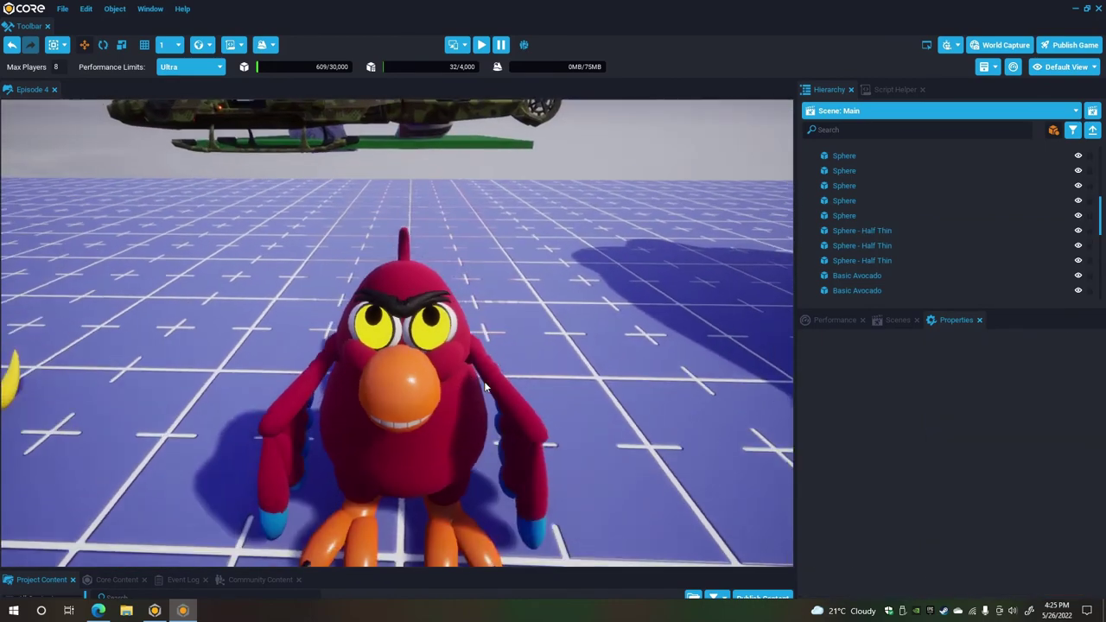
Inspect the Basic Pepper 01 pieces that form the parrot's wing and tail feathers, including their carpet material.
right_drag(484, 387, 323, 388)
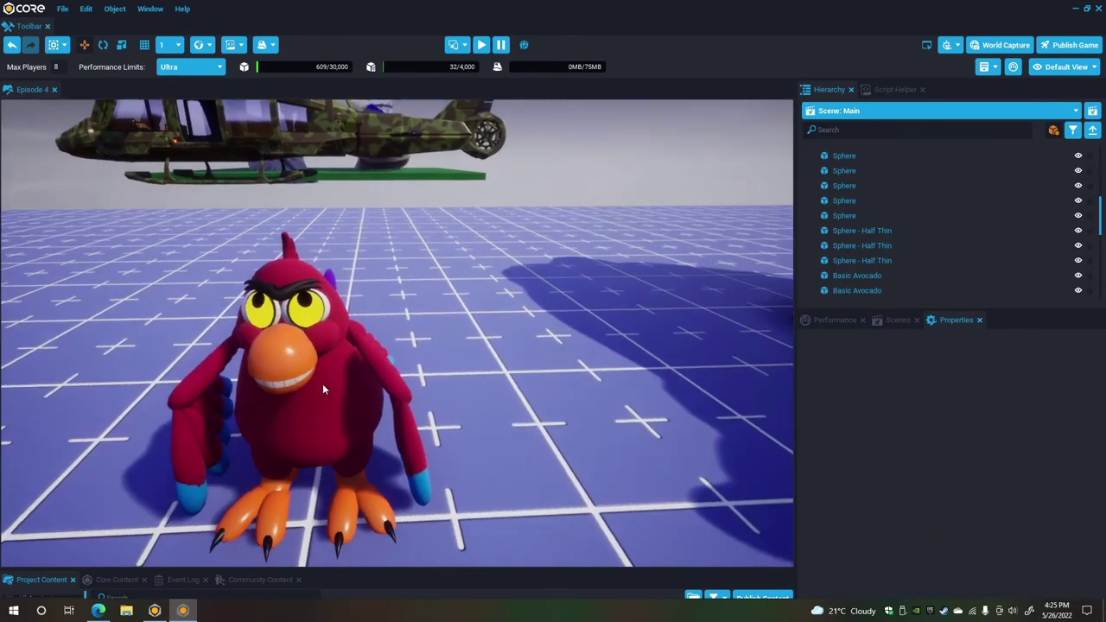
alt+drag(323, 383, 321, 429)
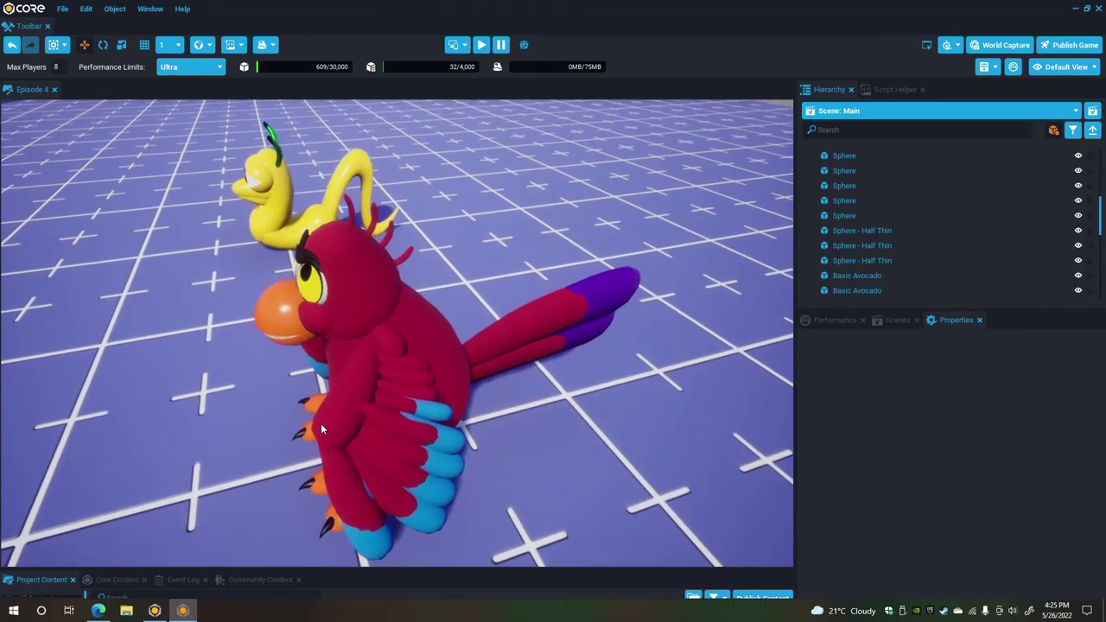
click(412, 490)
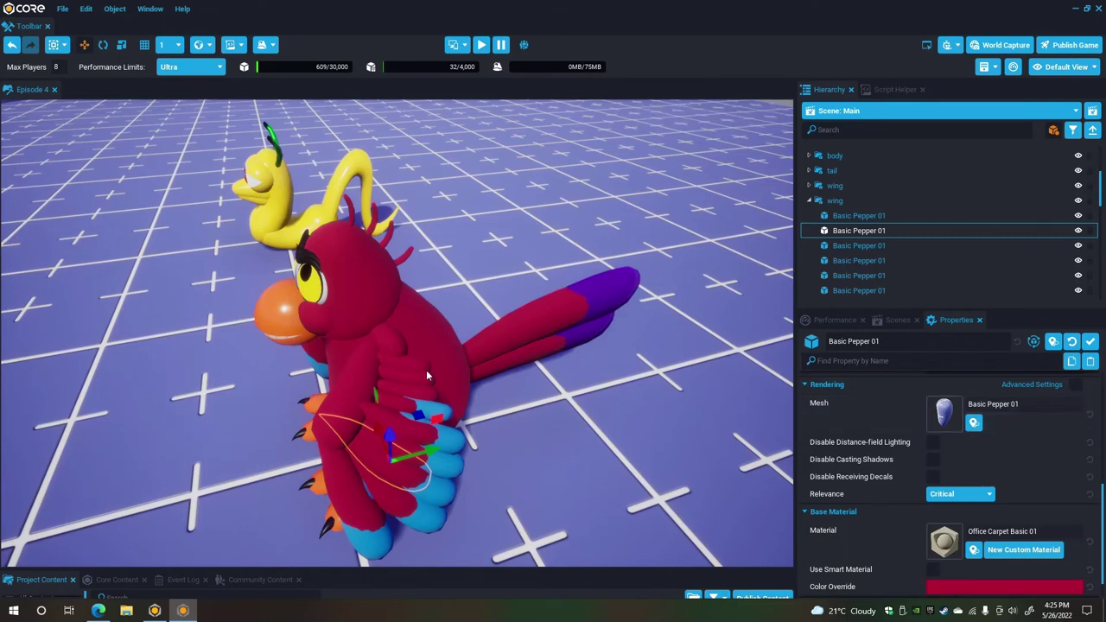
click(394, 350)
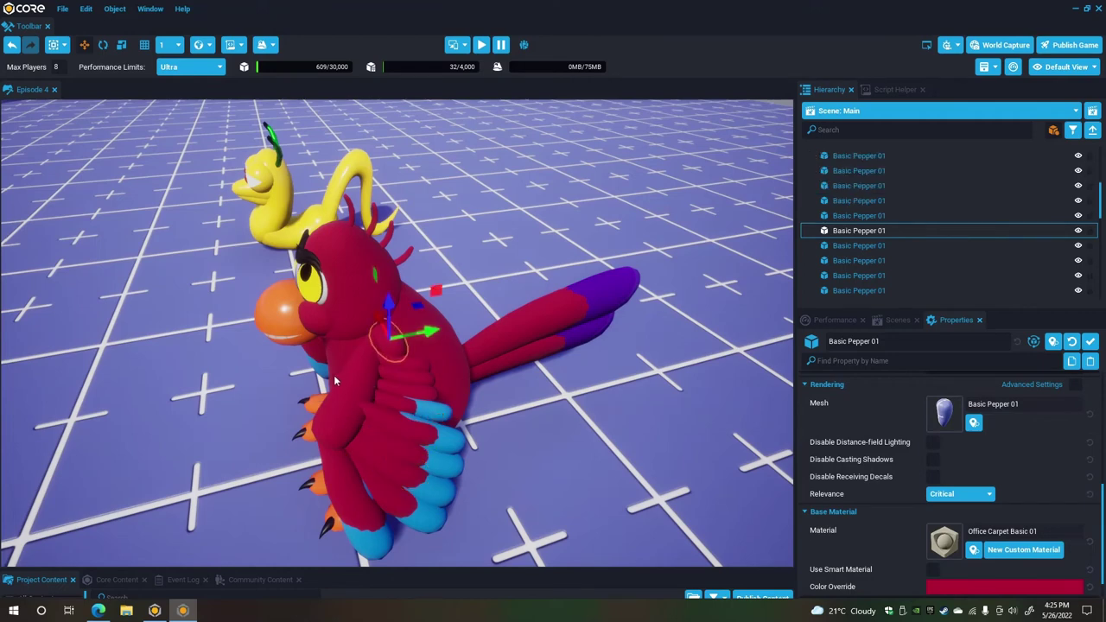
click(362, 380)
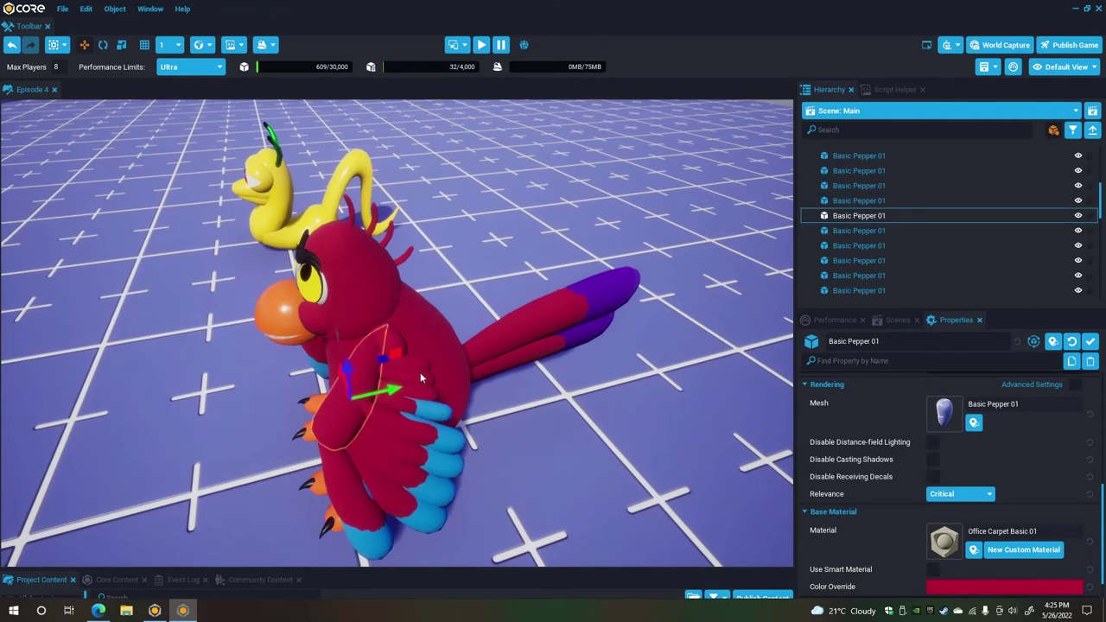
click(342, 461)
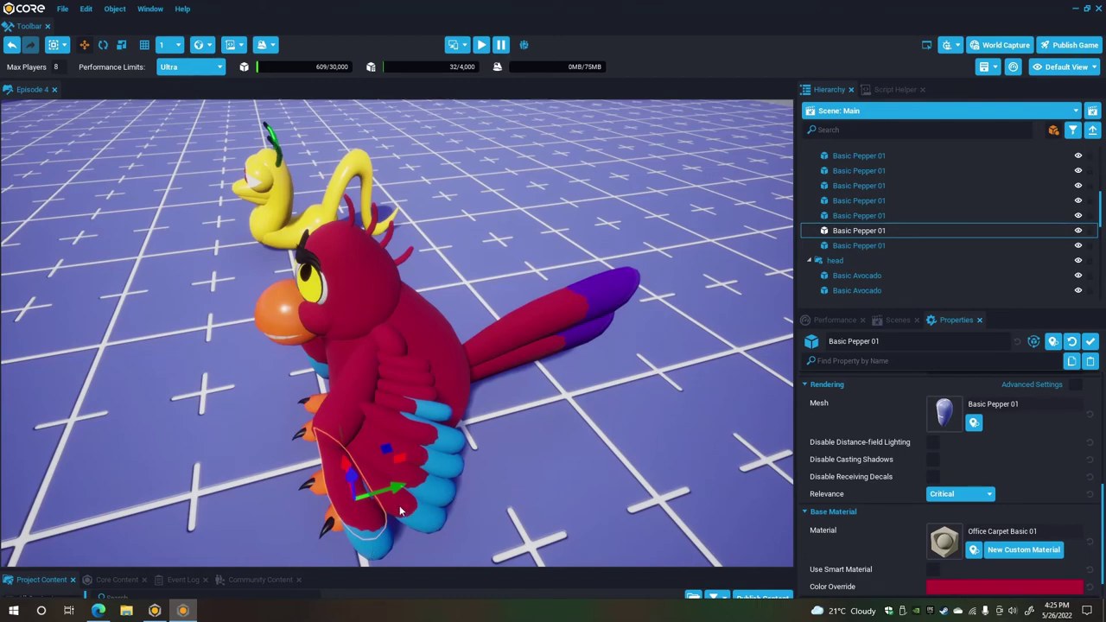
alt+drag(484, 521, 421, 443)
key(f)
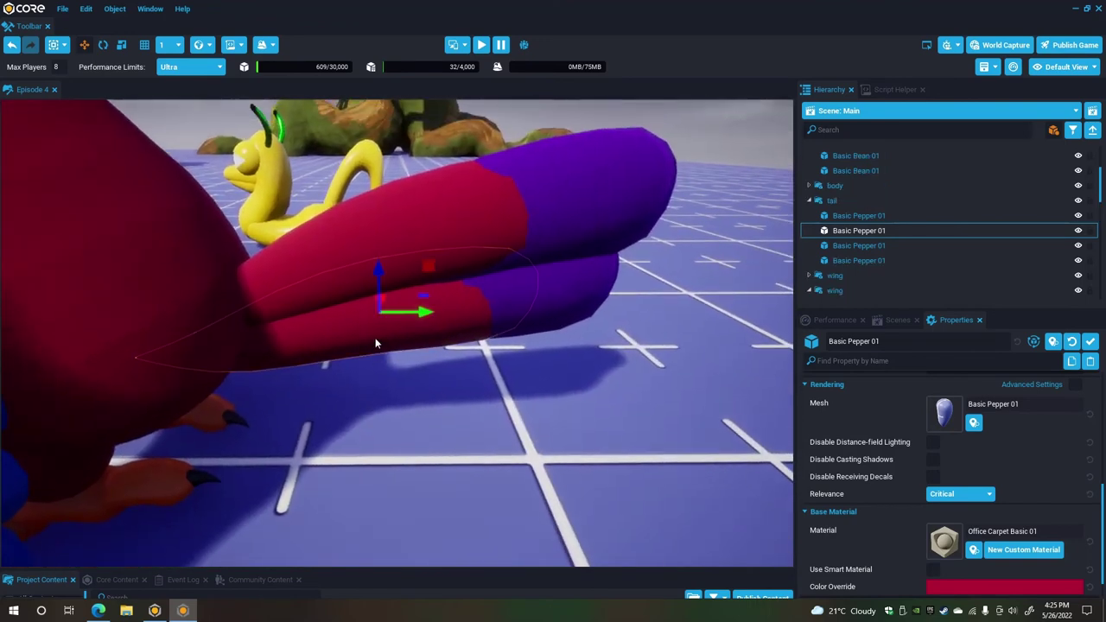
click(553, 288)
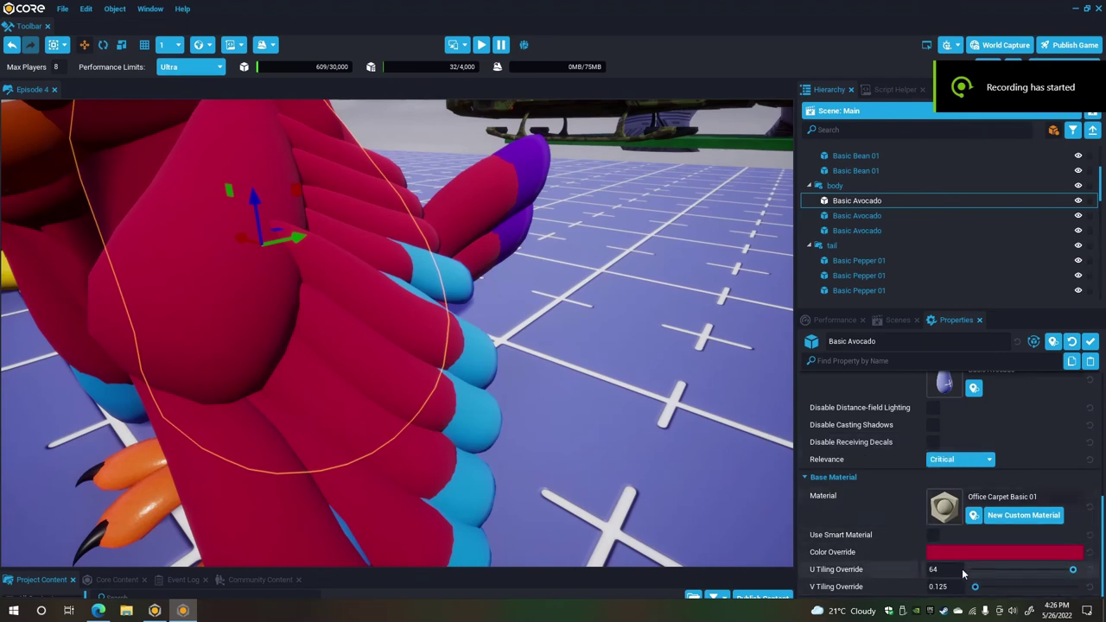
Look over the parrot's Basic Avocado body piece from the side and front along with its material tiling.
mouse_move(519, 380)
right_down()
mouse_move(450, 278)
mouse_move(407, 319)
mouse_move(550, 375)
mouse_move(505, 385)
right_up()
key(a)
key(s)
key(d)
key(s)
scroll(498, 386, up, 5)
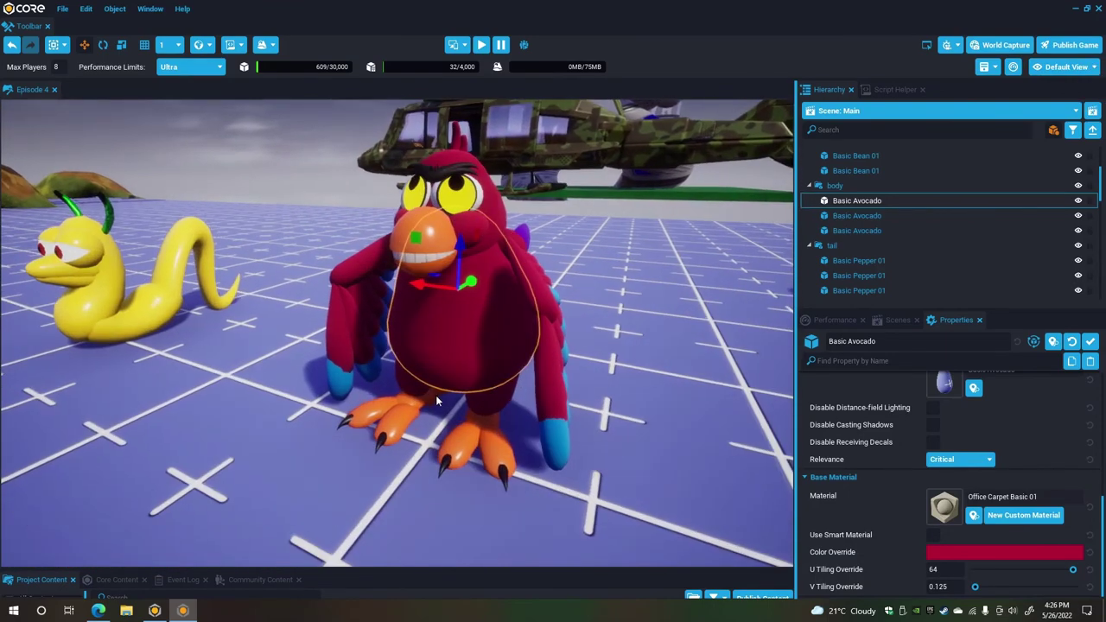
Deselect the parrot's body piece and examine the Grizzly bear's face from the front and side.
key(e)
right_drag(435, 395, 93, 439)
scroll(509, 432, down, 3)
key(Escape)
key(s)
key(d)
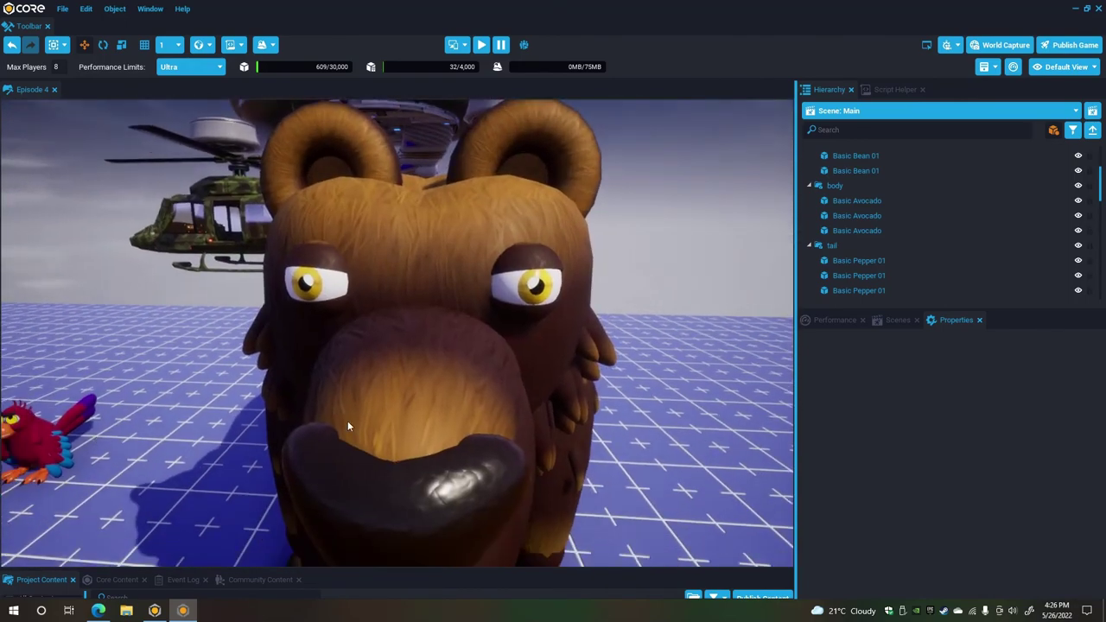
right_drag(348, 423, 37, 425)
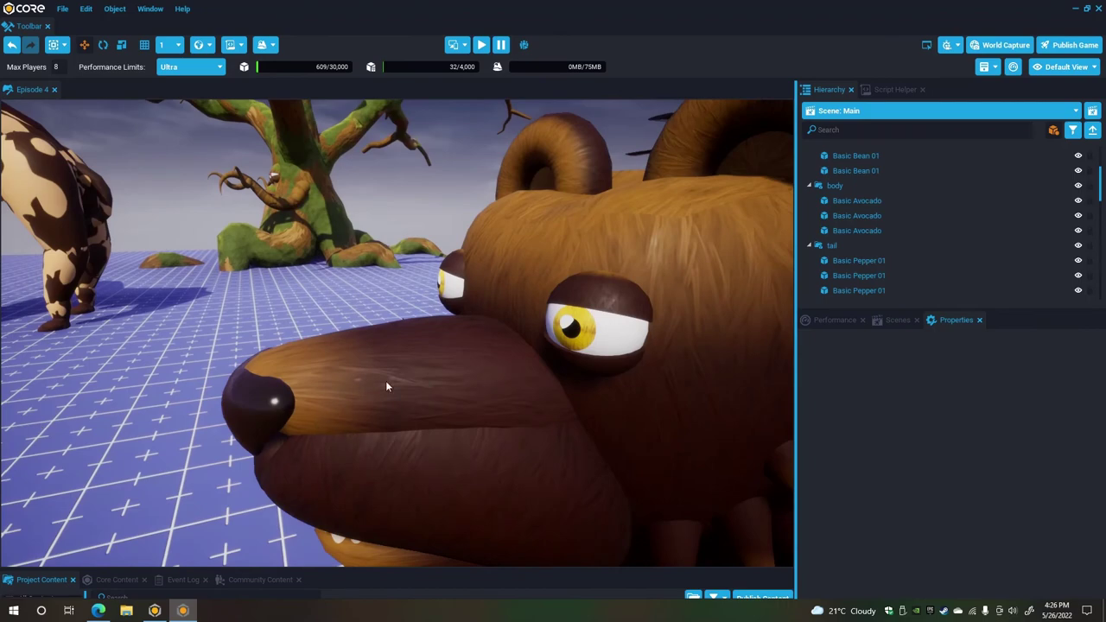
right_drag(386, 386, 517, 399)
Inspect the Grizzly's snout and cheek pieces, their Custom Hay 01 material and the toothed mouth.
click(424, 387)
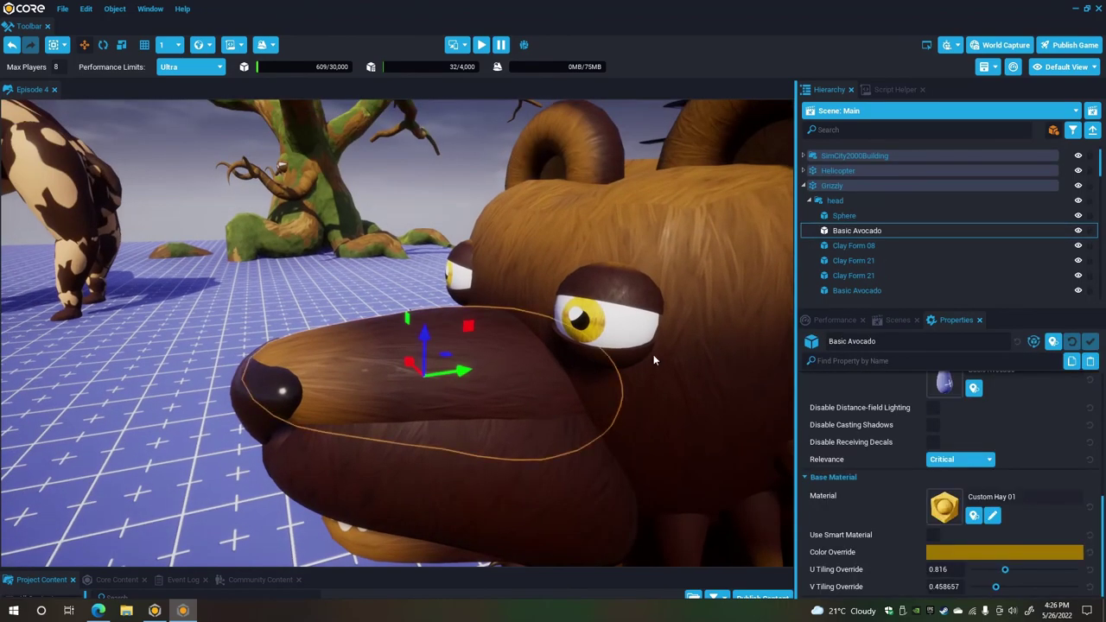
right_drag(657, 346, 489, 306)
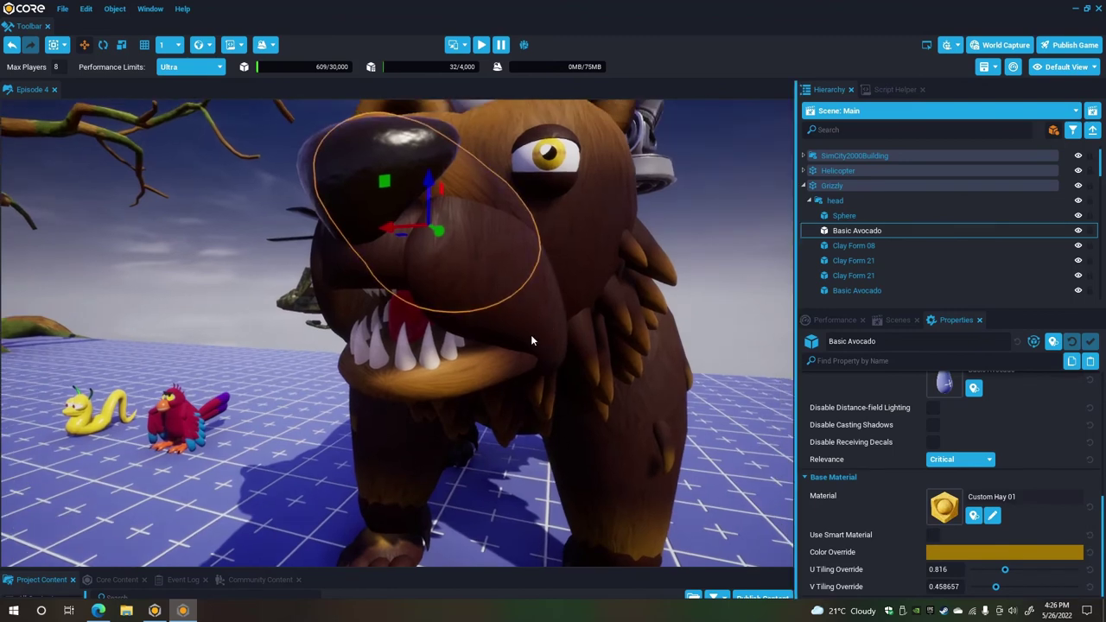
click(509, 343)
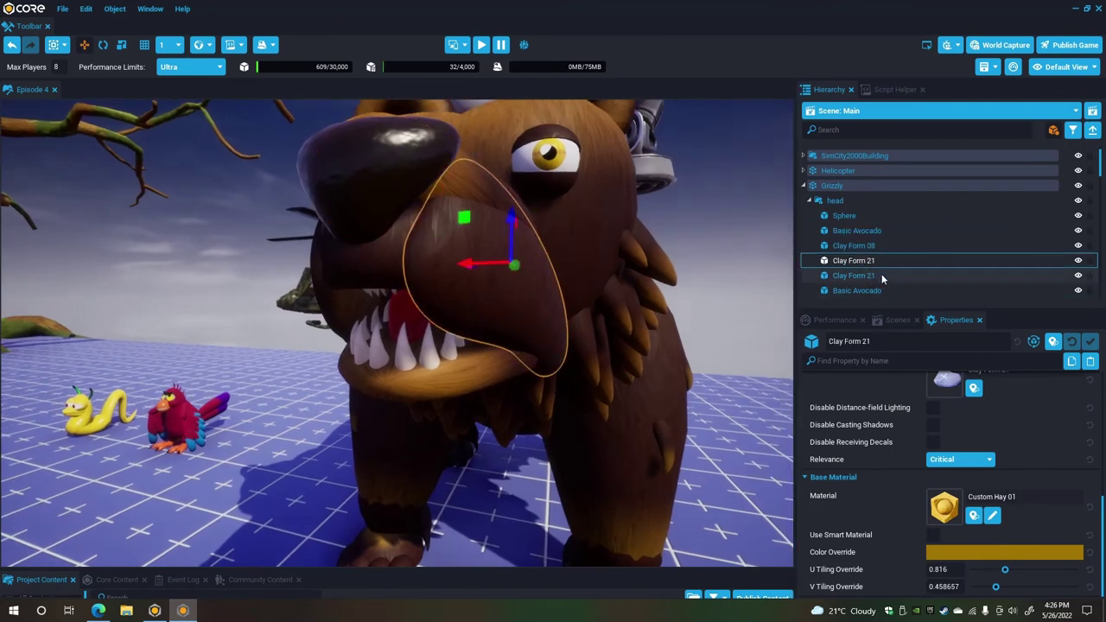
right_drag(352, 382, 367, 444)
click(426, 414)
key(d)
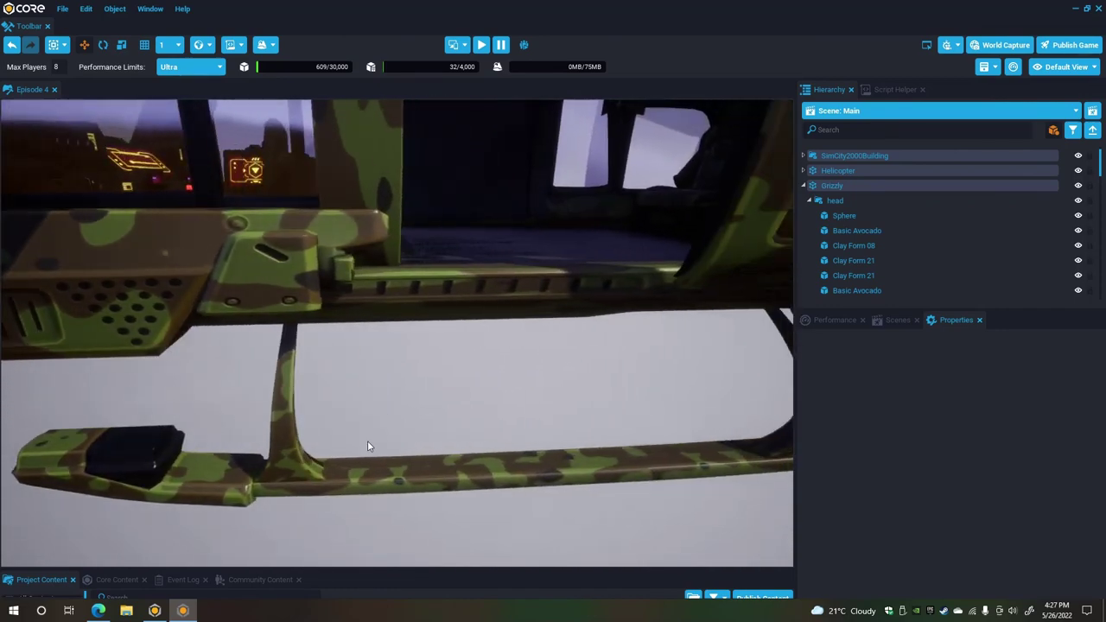
Inspect the helicopter's landing skid, its Storage Rack Bottom End 01 piece and that piece's mesh and camouflage material.
click(430, 468)
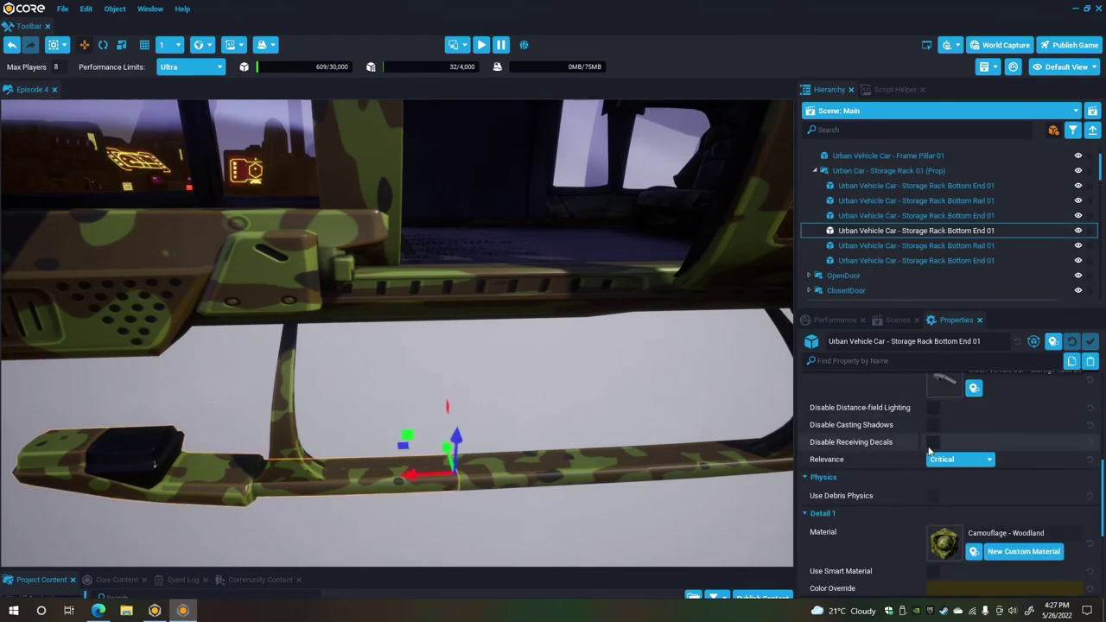
scroll(905, 435, up, 3)
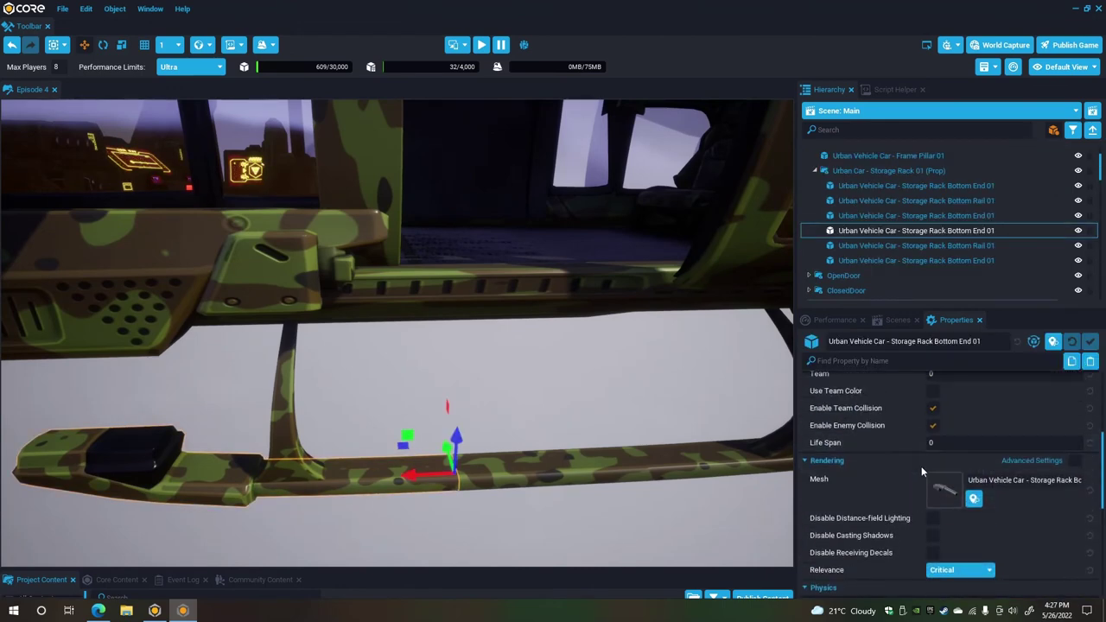
right_drag(484, 526, 523, 486)
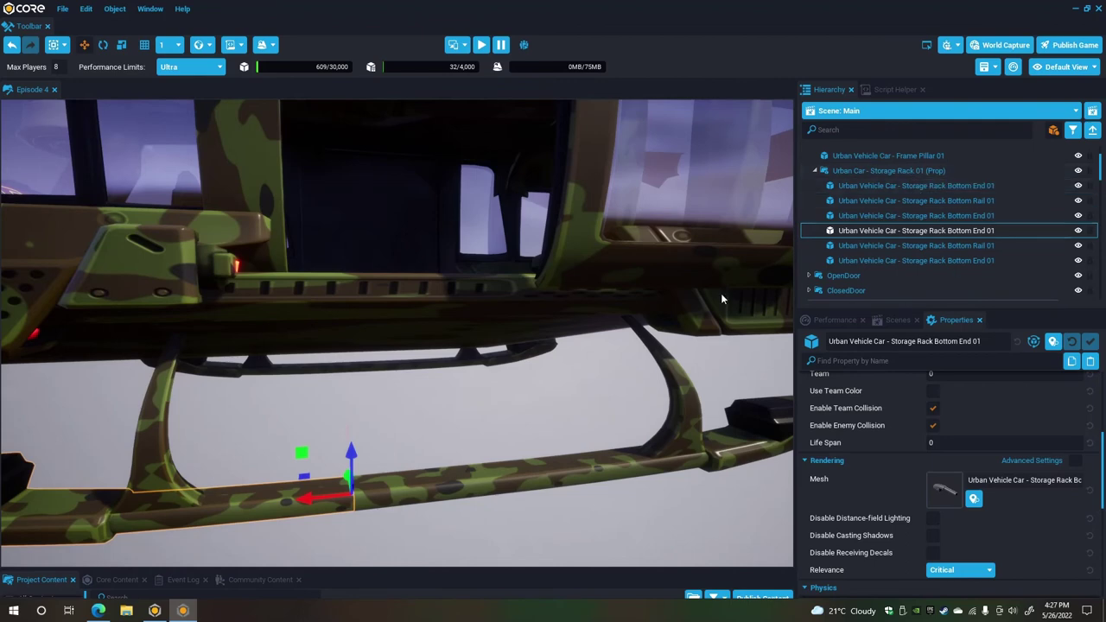
right_drag(629, 294, 602, 304)
key(w)
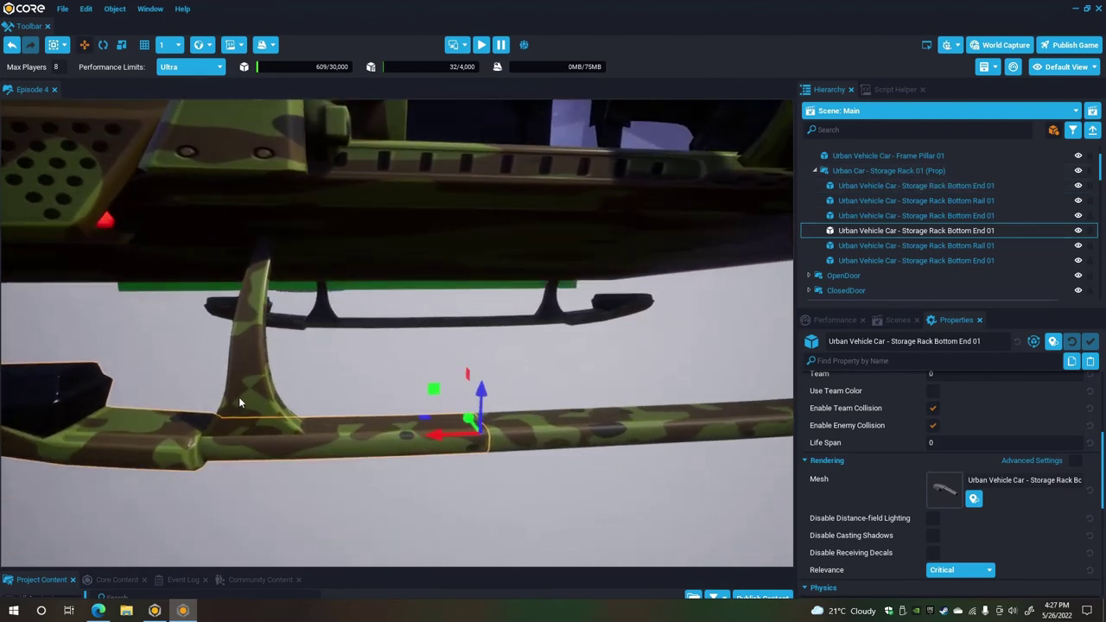
right_drag(257, 364, 716, 332)
right_drag(414, 366, 364, 375)
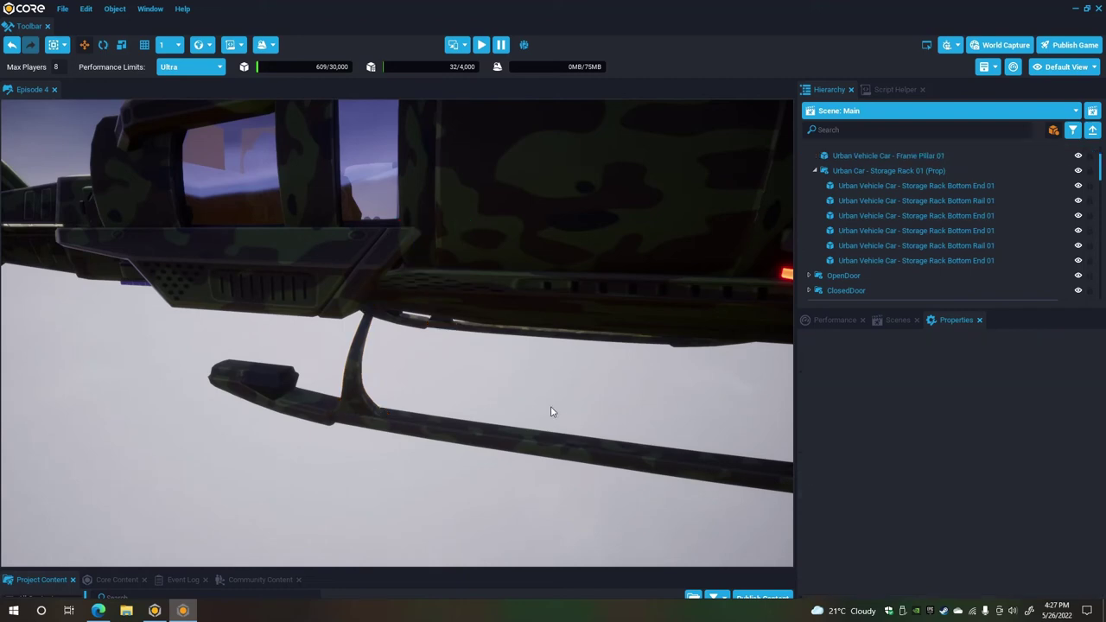
Examine the helicopter's cabin interior, including its seats, cockpit controls and the Frame 01 floor pieces.
right_drag(551, 412, 590, 414)
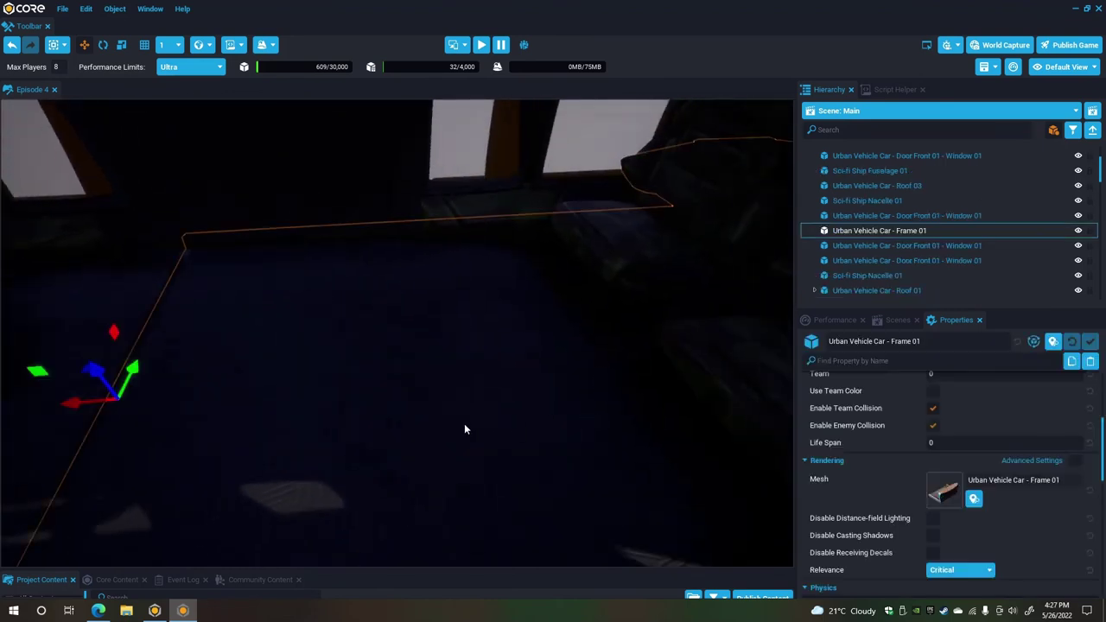
right_drag(424, 399, 596, 352)
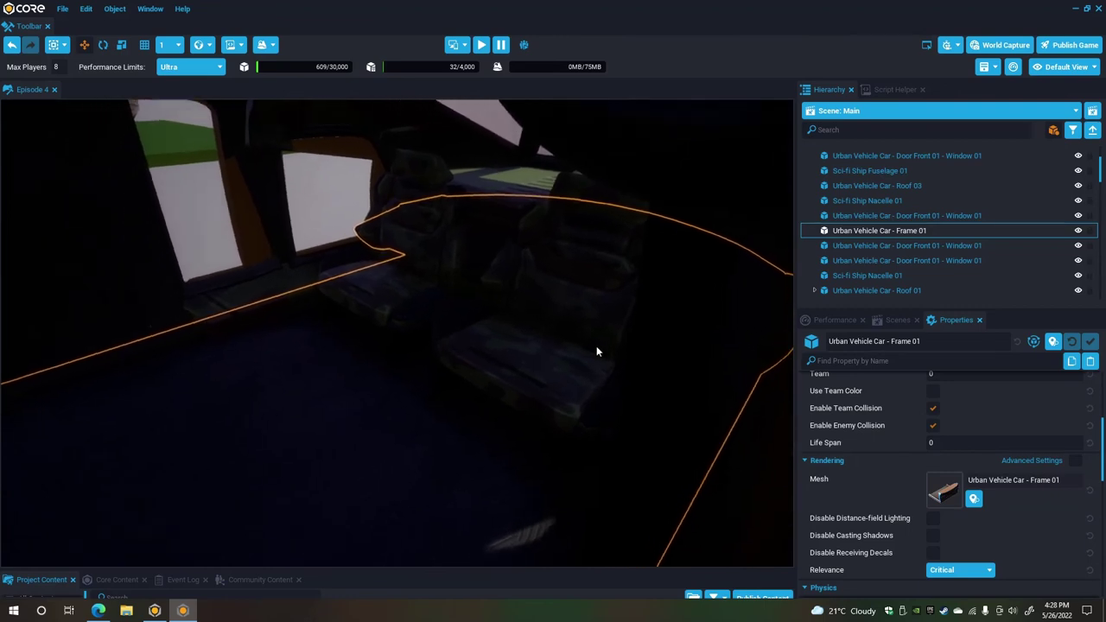
right_drag(482, 346, 245, 347)
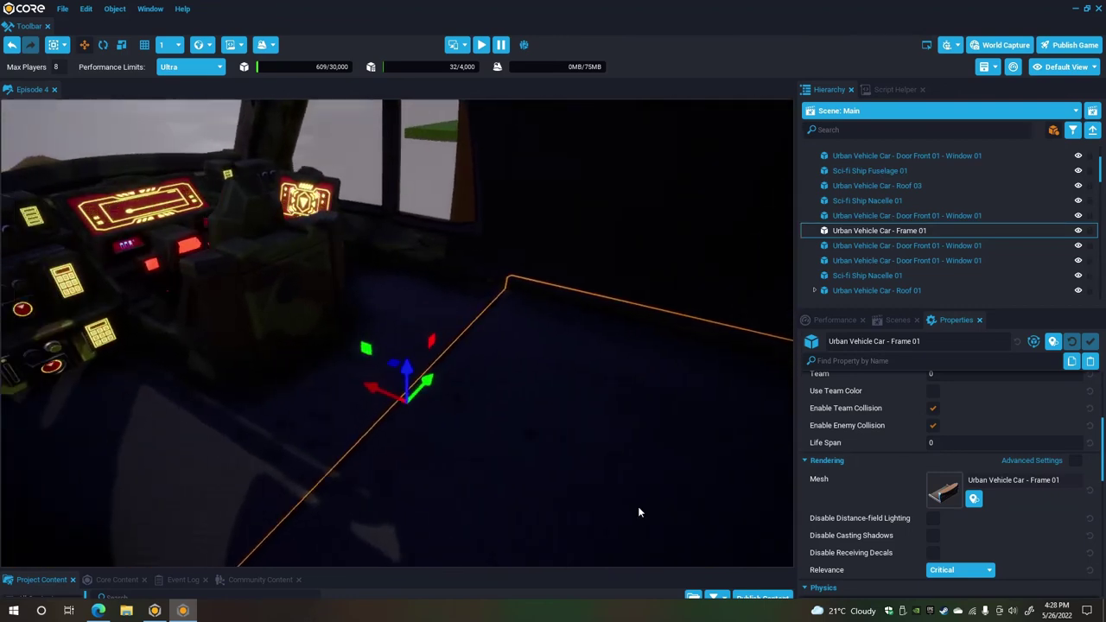
click(213, 407)
click(213, 413)
right_drag(480, 475, 617, 445)
key(s)
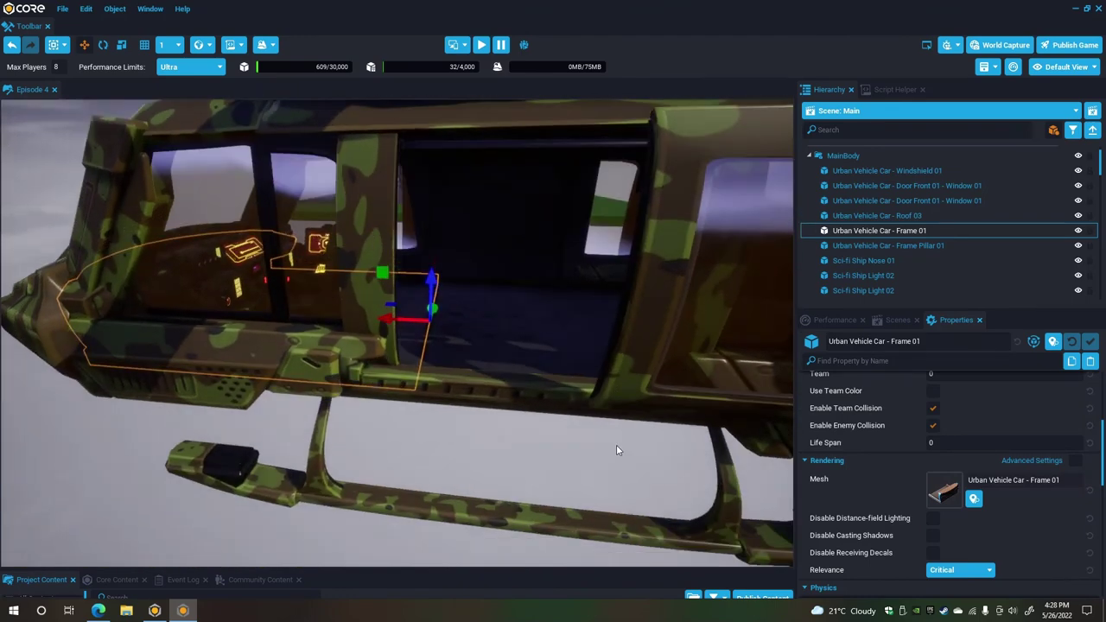
Deselect the Frame 01 piece and examine the helicopter's open side doorway and its overhead rail from outside.
scroll(616, 447, up, 4)
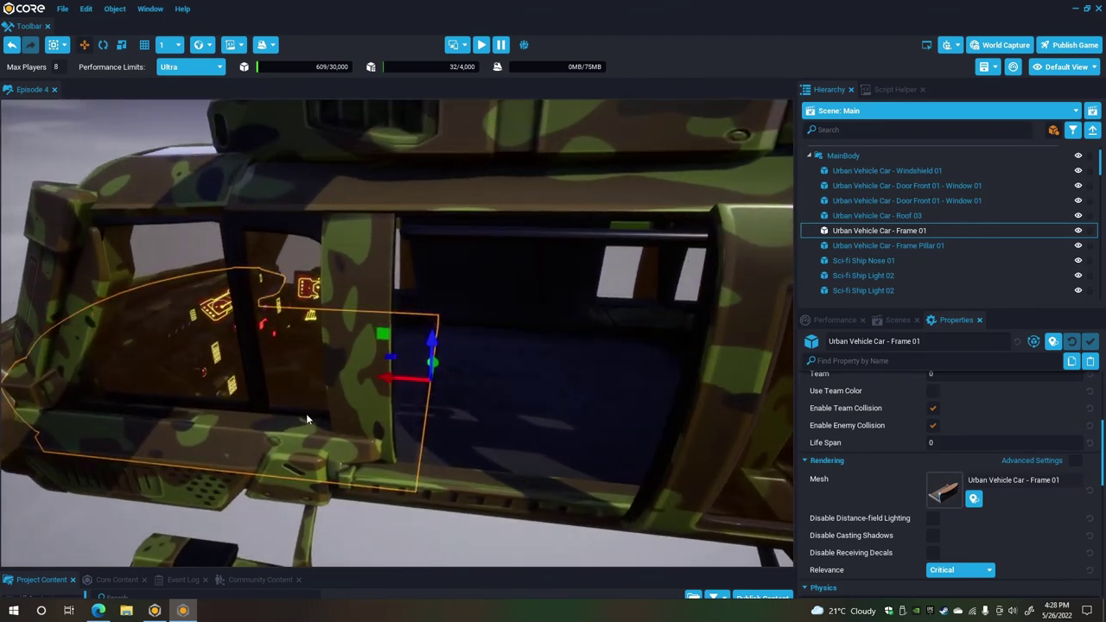
scroll(511, 418, up, 5)
right_drag(511, 418, 198, 405)
click(566, 434)
right_drag(480, 439, 488, 413)
key(q)
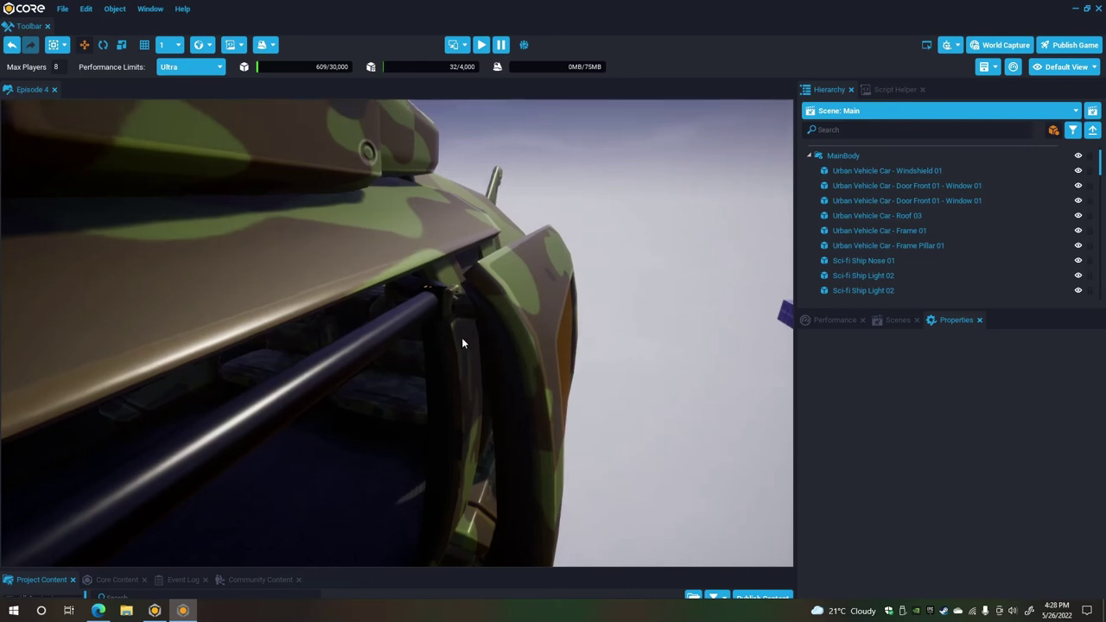
right_drag(426, 326, 359, 318)
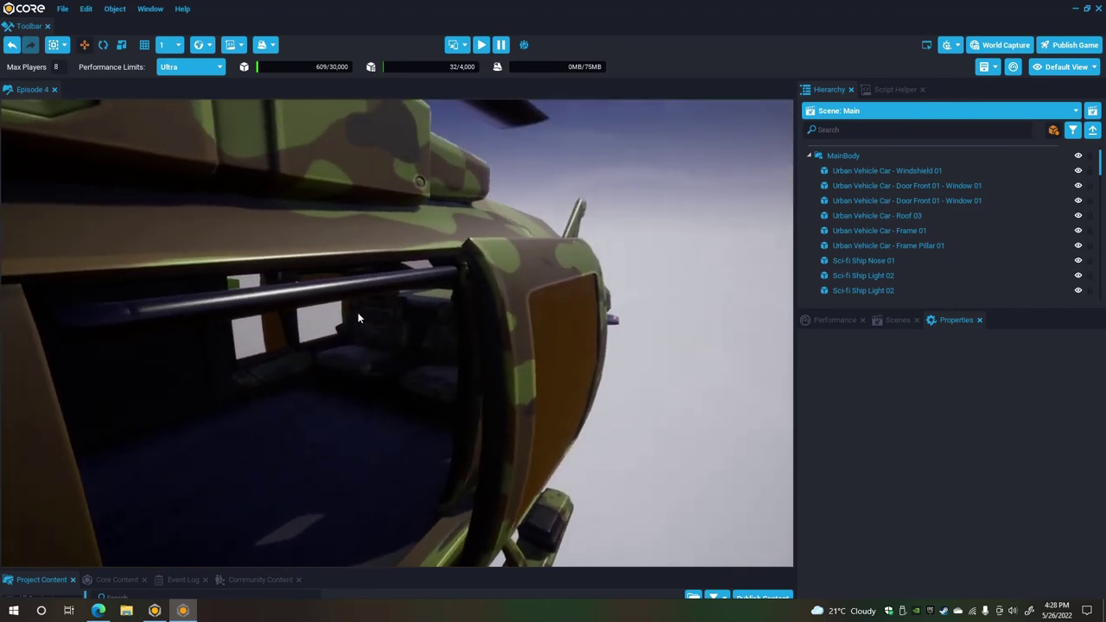
Examine the helicopter's cabin from inside, including the ceiling, front seats, windows and curved door frames.
right_drag(270, 300, 235, 315)
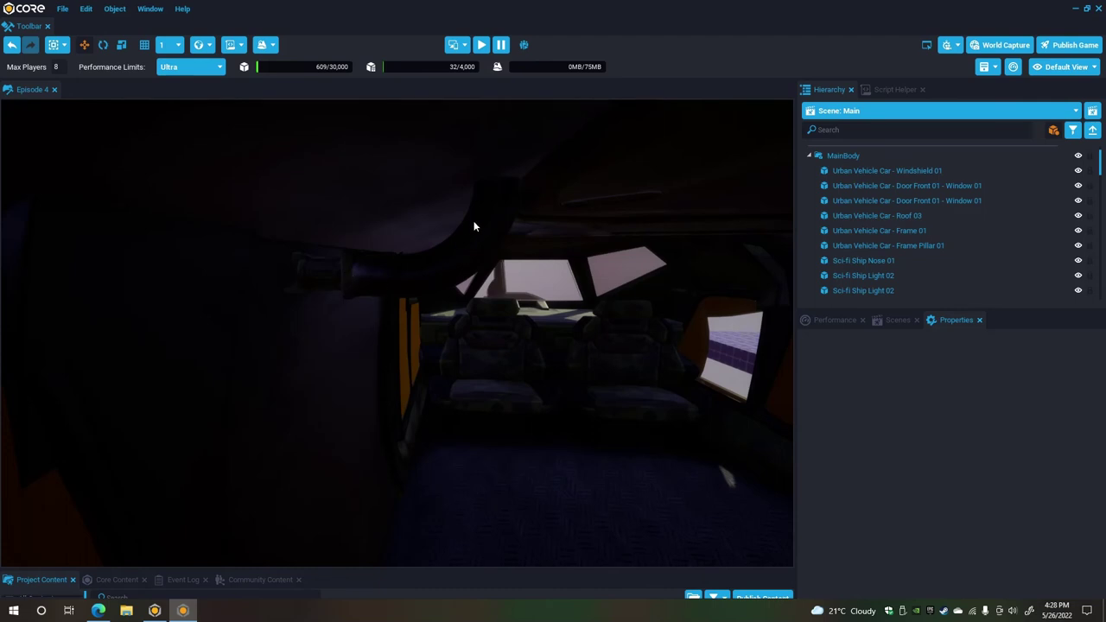
right_drag(491, 280, 500, 283)
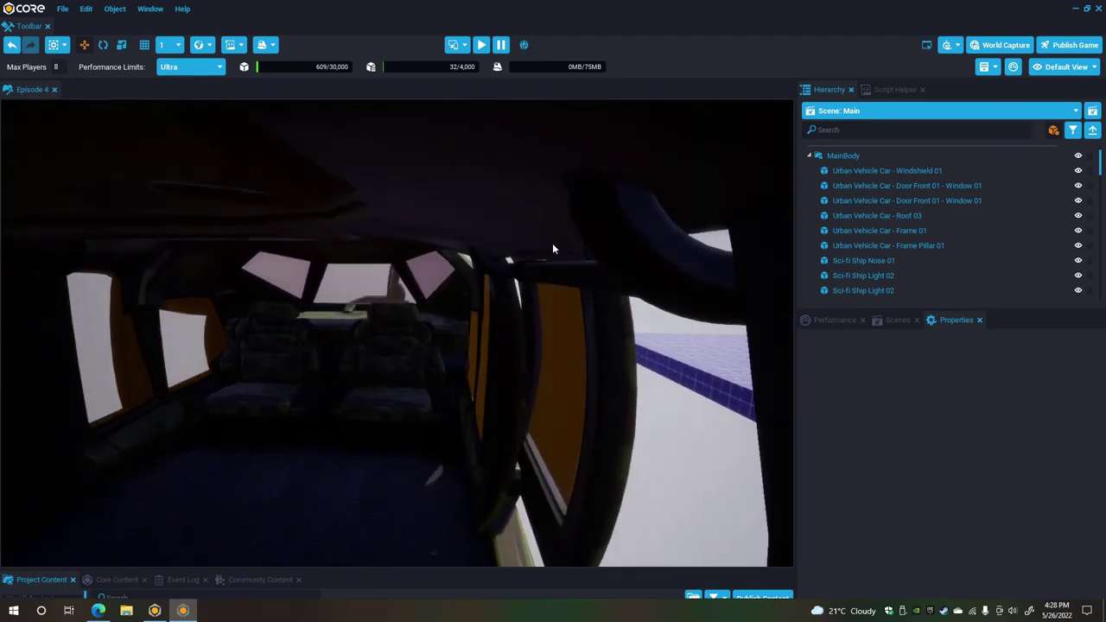
right_drag(591, 233, 559, 230)
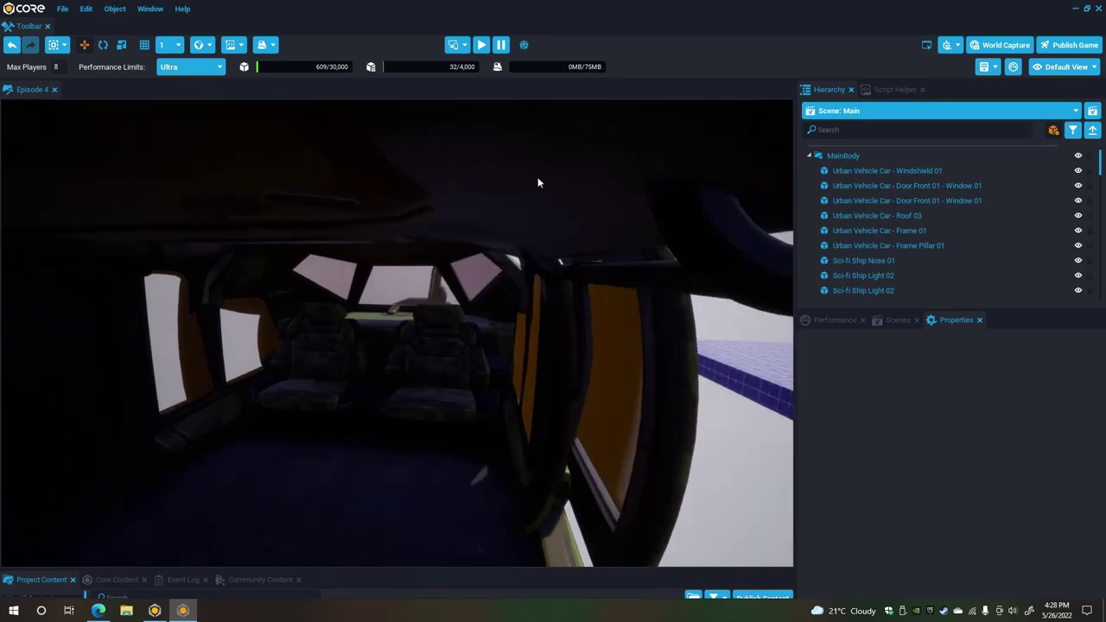
right_drag(538, 182, 204, 268)
right_drag(461, 265, 427, 261)
Inspect the Sci-fi Ship Engine 02 piece that forms the helicopter's tail boom.
click(404, 262)
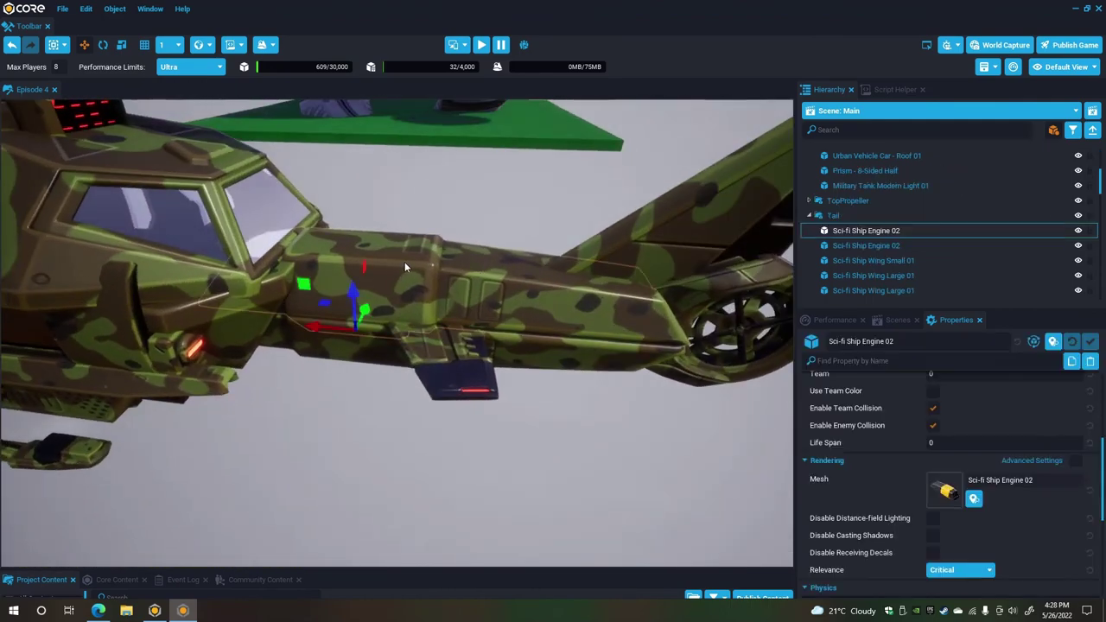
right_drag(580, 316, 316, 293)
key(Escape)
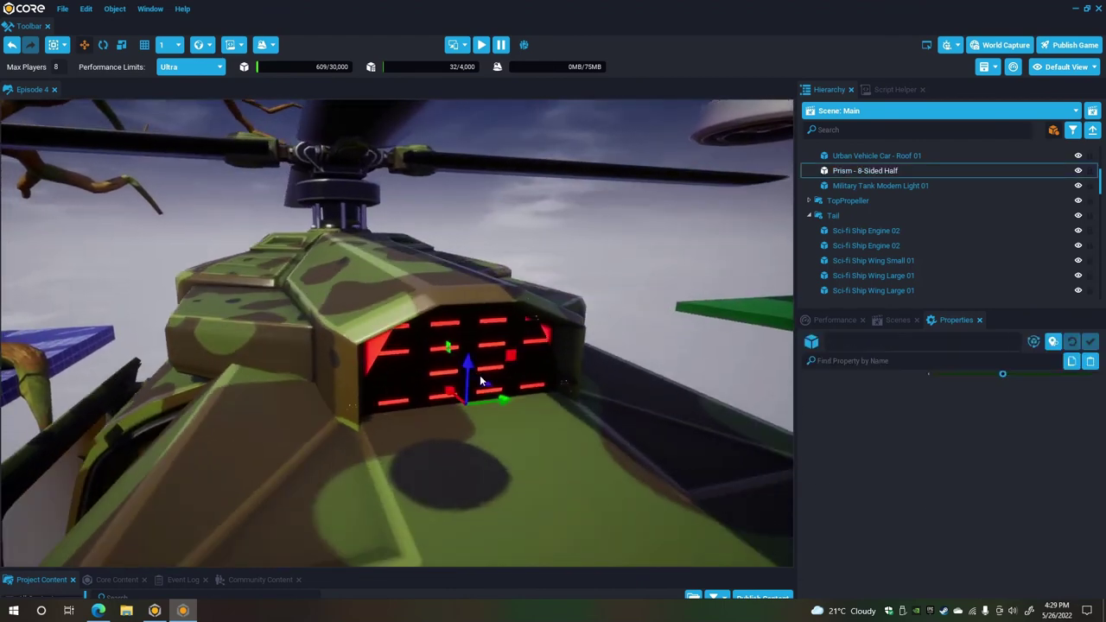
Inspect the mesh and Metal Grates 01 material of the grille prism below the rotor, and deselect it.
scroll(874, 183, up, 1)
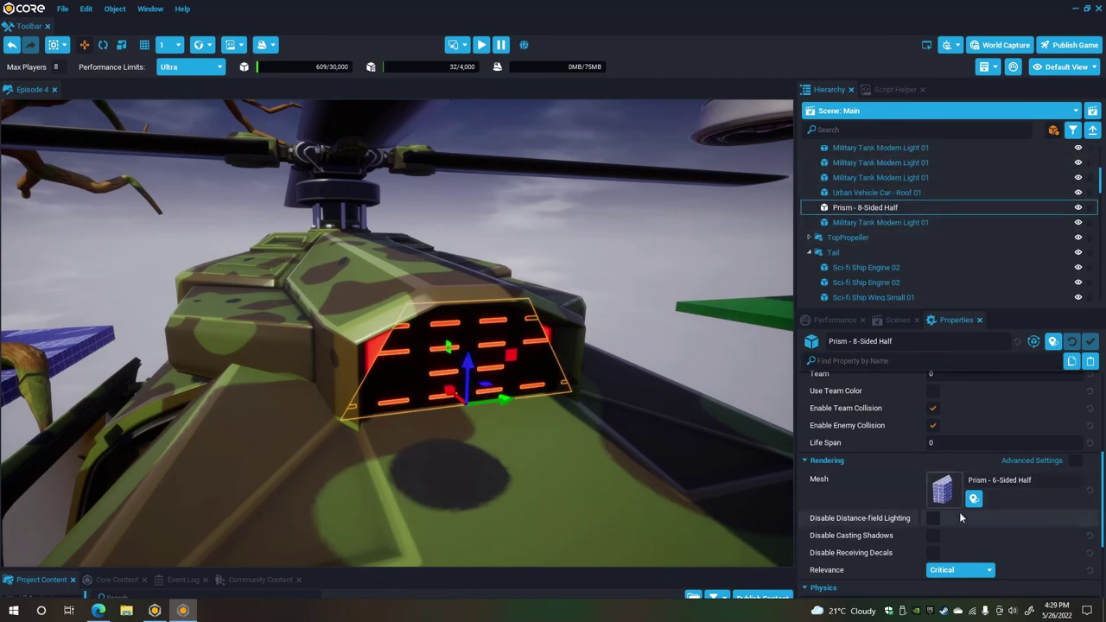
scroll(959, 516, down, 4)
right_drag(669, 373, 698, 372)
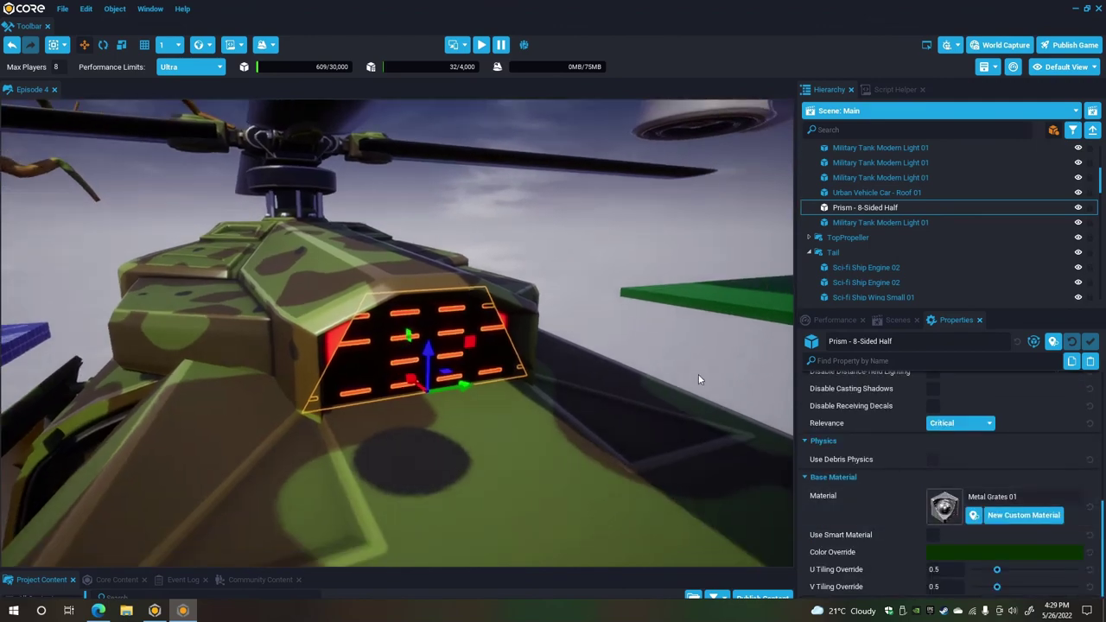
click(699, 373)
Examine the dome-topped building's body, inspecting its Cylinder - Polished piece and the rows of spheres, and deselect it.
key(s)
right_drag(534, 393, 498, 372)
alt+drag(498, 371, 264, 442)
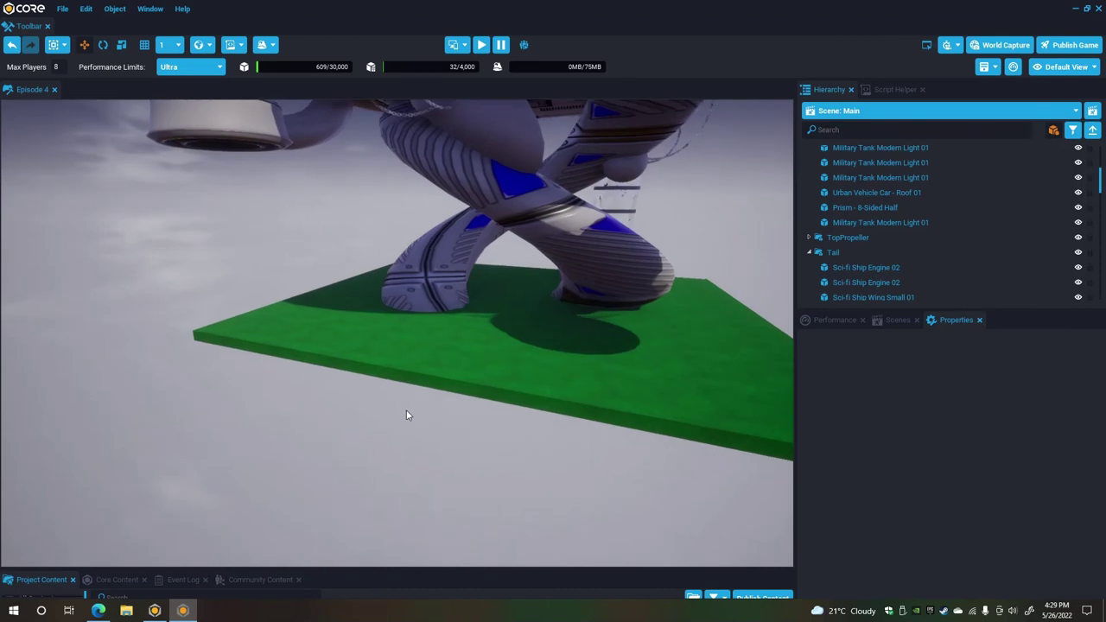
alt+drag(407, 415, 543, 340)
right_drag(543, 340, 539, 381)
alt+drag(538, 380, 428, 413)
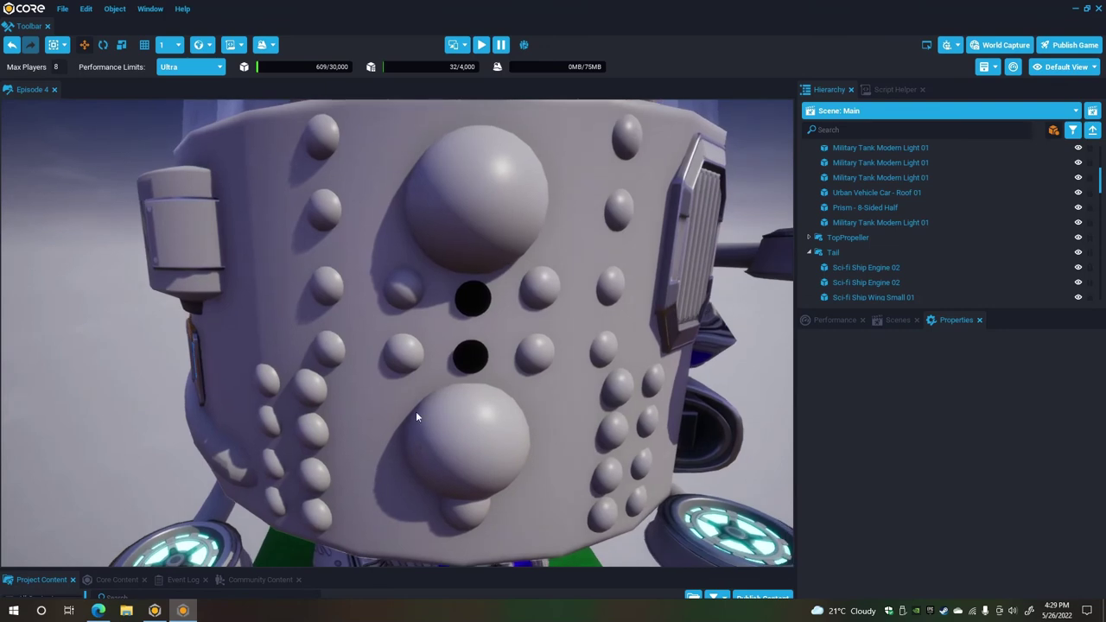
click(355, 466)
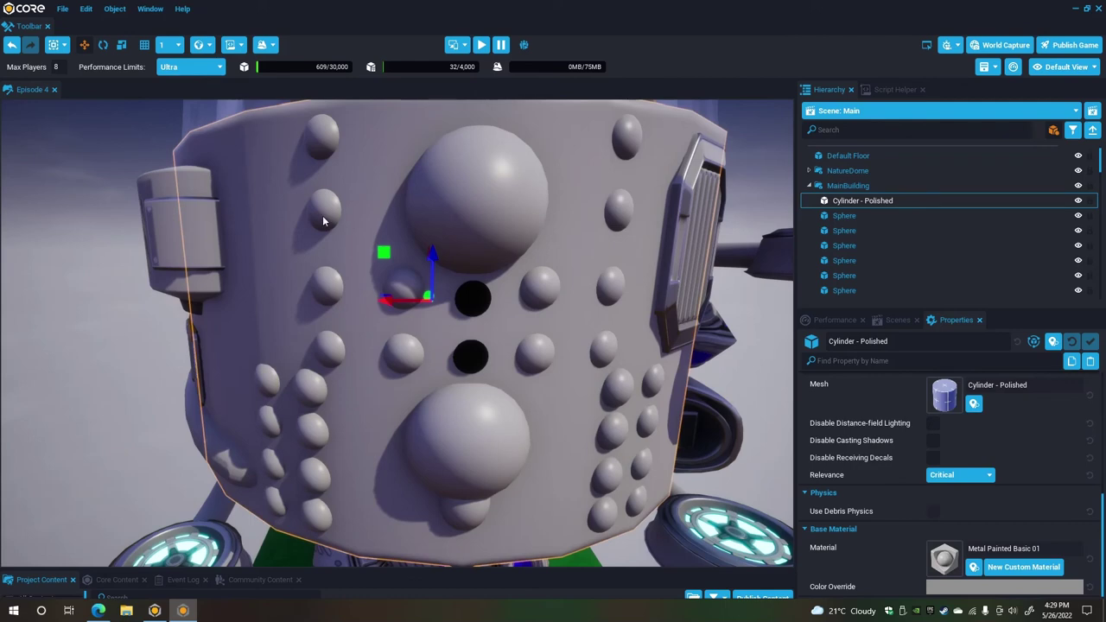
right_drag(413, 461, 347, 516)
click(427, 453)
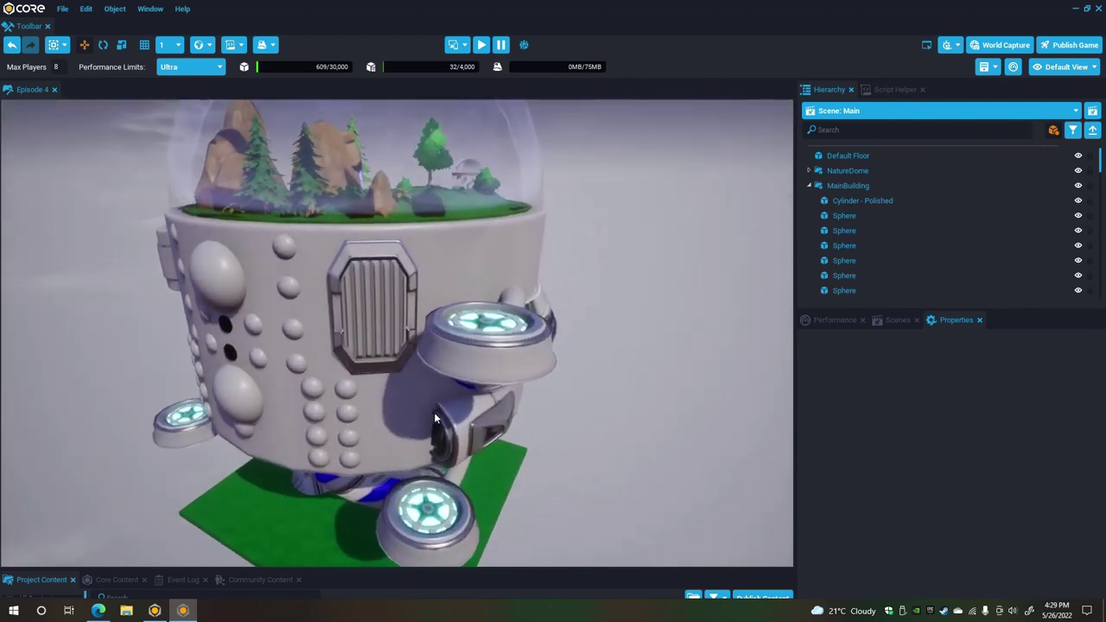
Start a preview of the game beside the Space Cadet Kart and walk the character around it.
right_drag(509, 475, 510, 134)
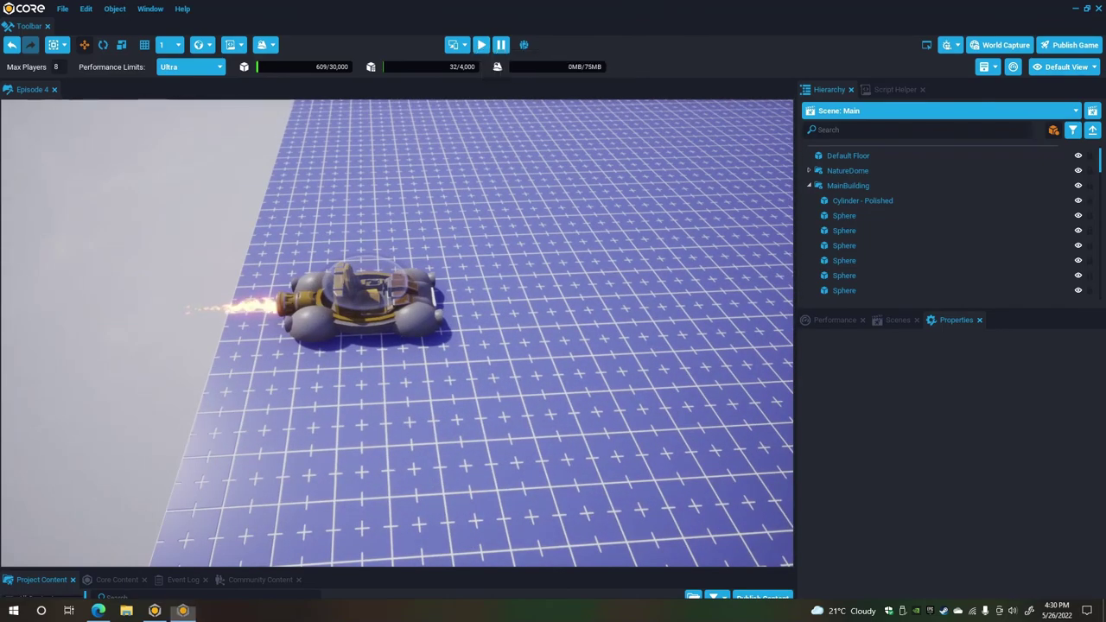
key(equal)
key(w)
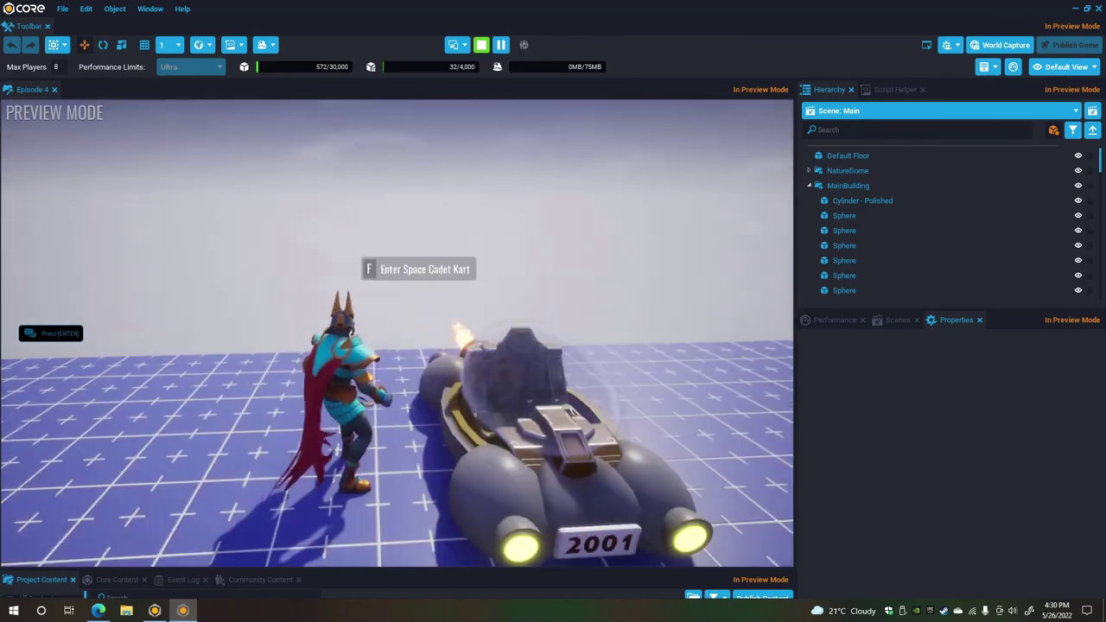
key(s)
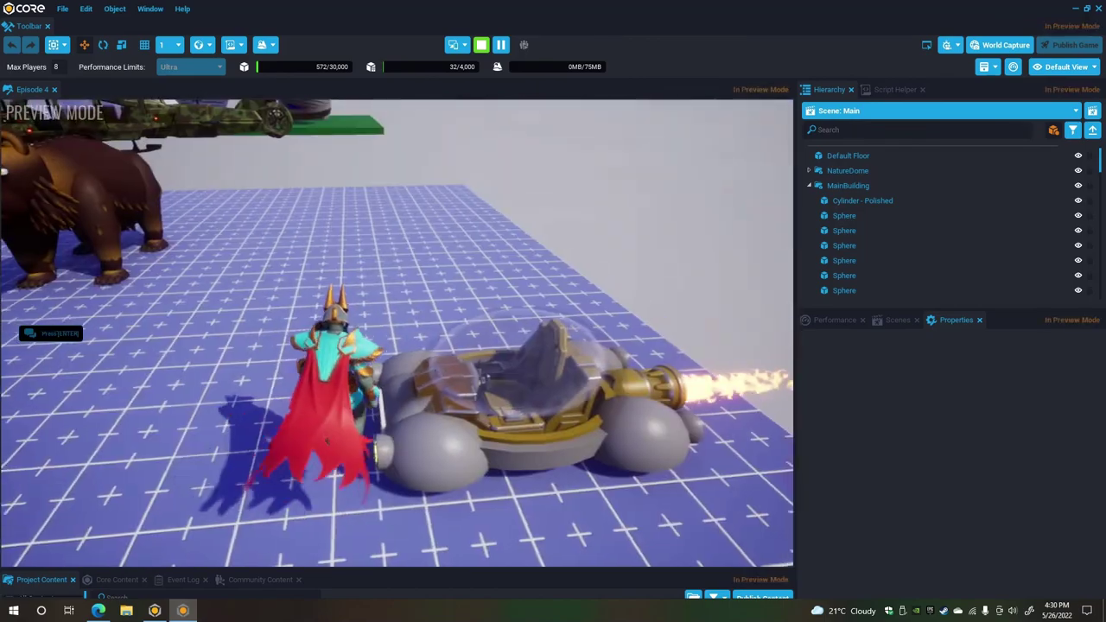
key(s)
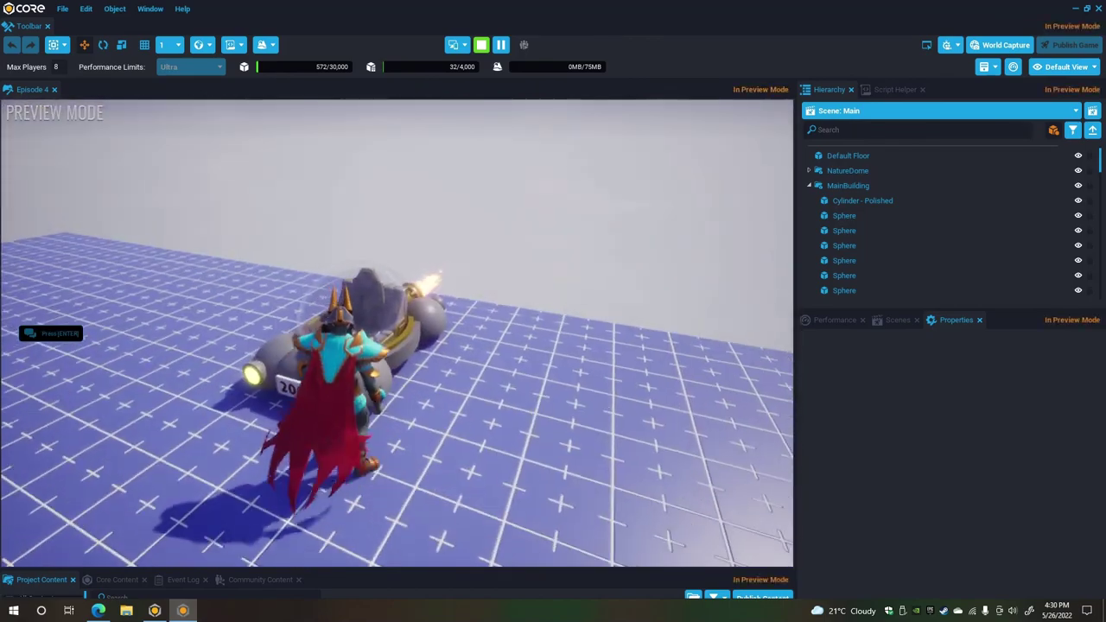
key(w)
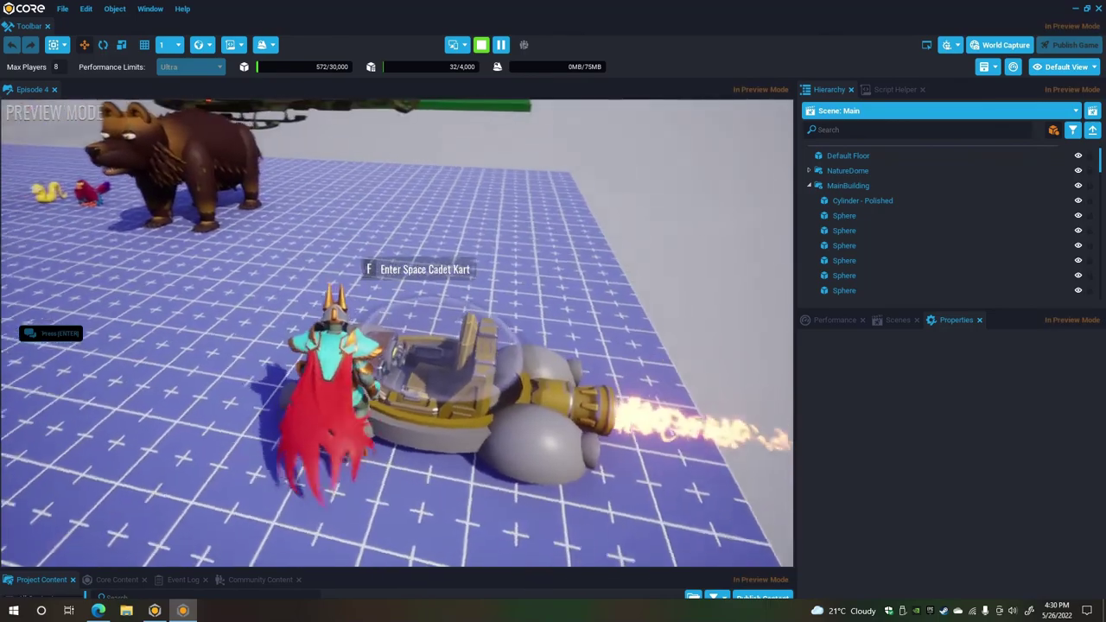
Enter the Space Cadet Kart, drive it around the floor past the giraffe, and end the preview.
key(f)
key(w)
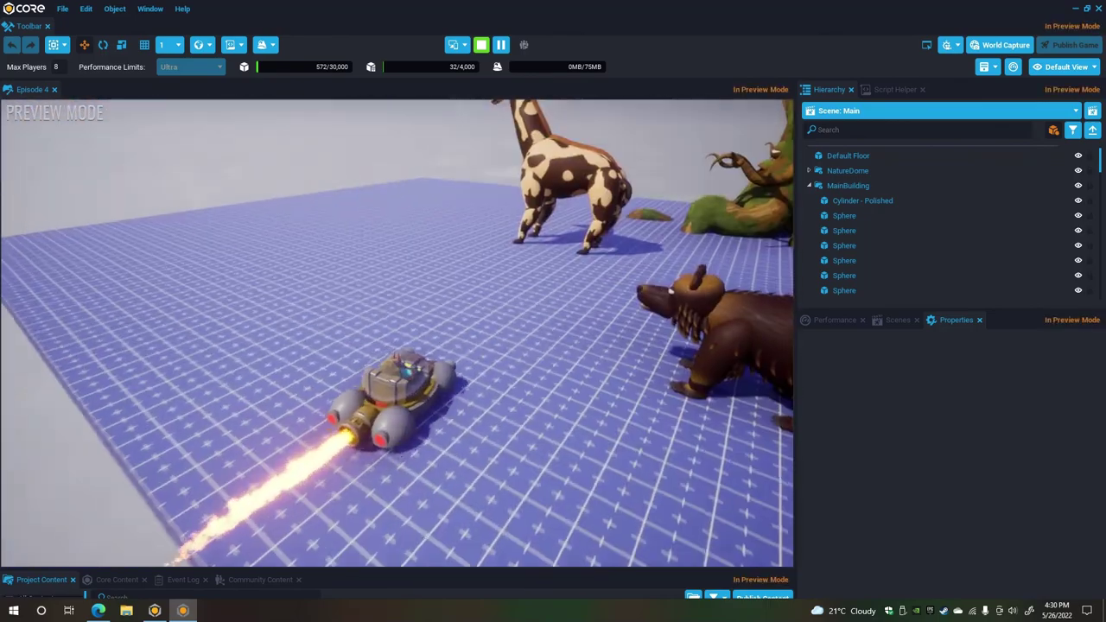
key(a)
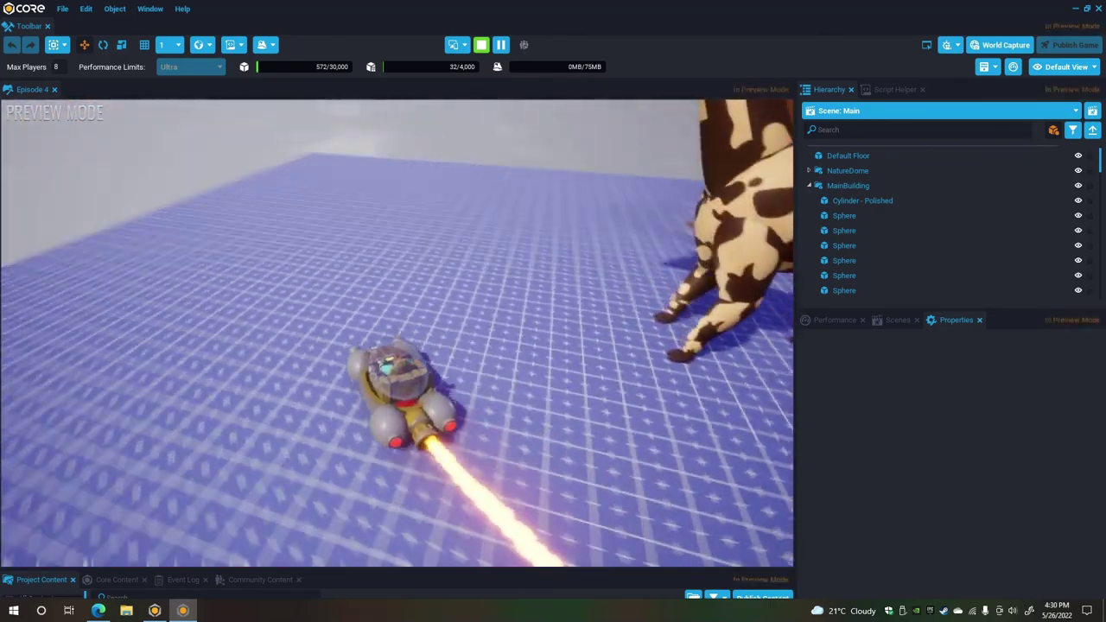
key(d)
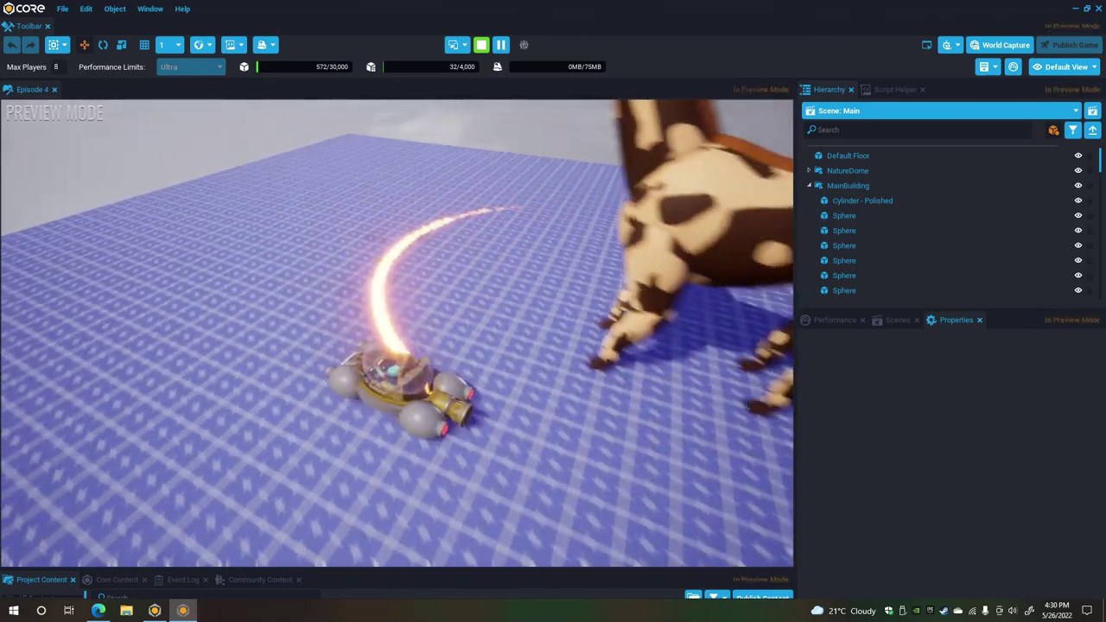
key(a)
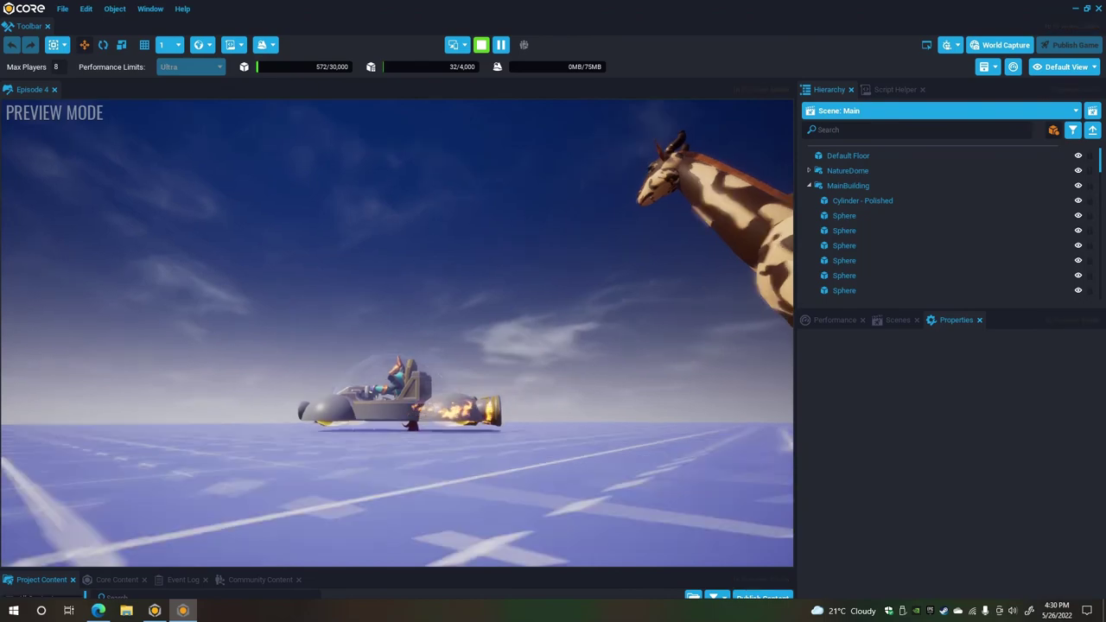
key(Escape)
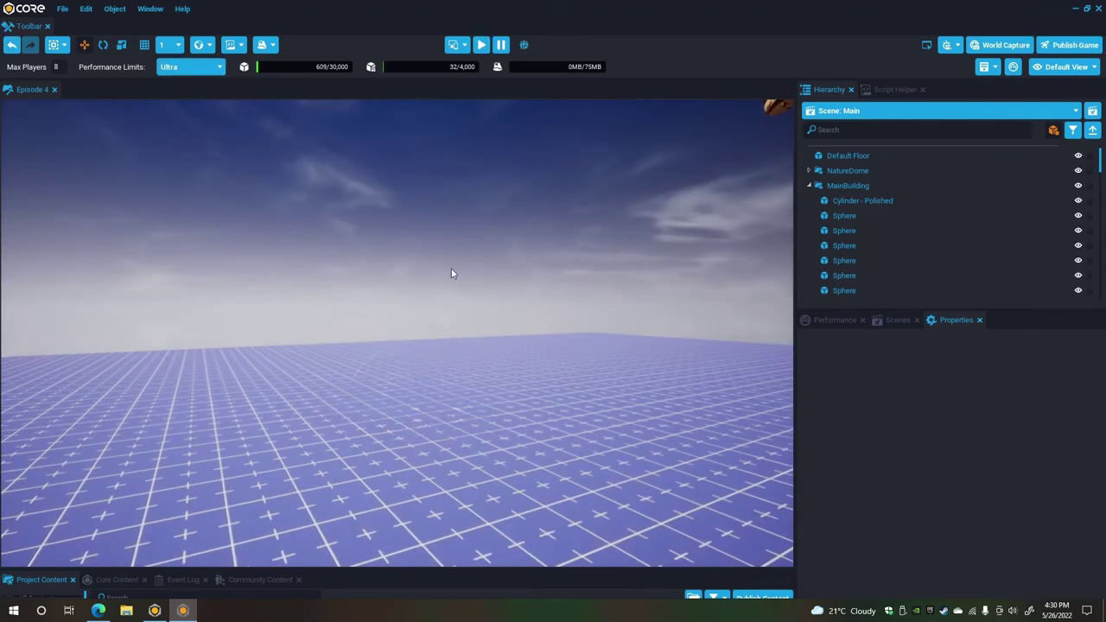
Inspect the SpaceCadetKart's structure in the hierarchy and check the properties of its Wheels group.
right_drag(499, 286, 370, 310)
scroll(369, 310, up, 2)
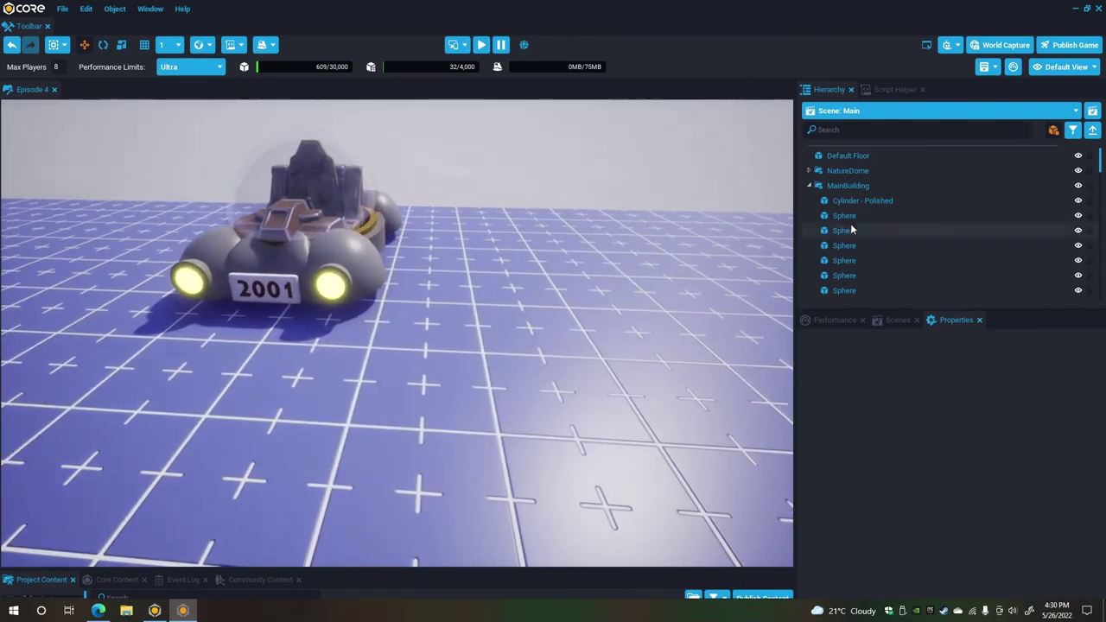
click(309, 264)
scroll(885, 265, up, 3)
scroll(885, 261, up, 1)
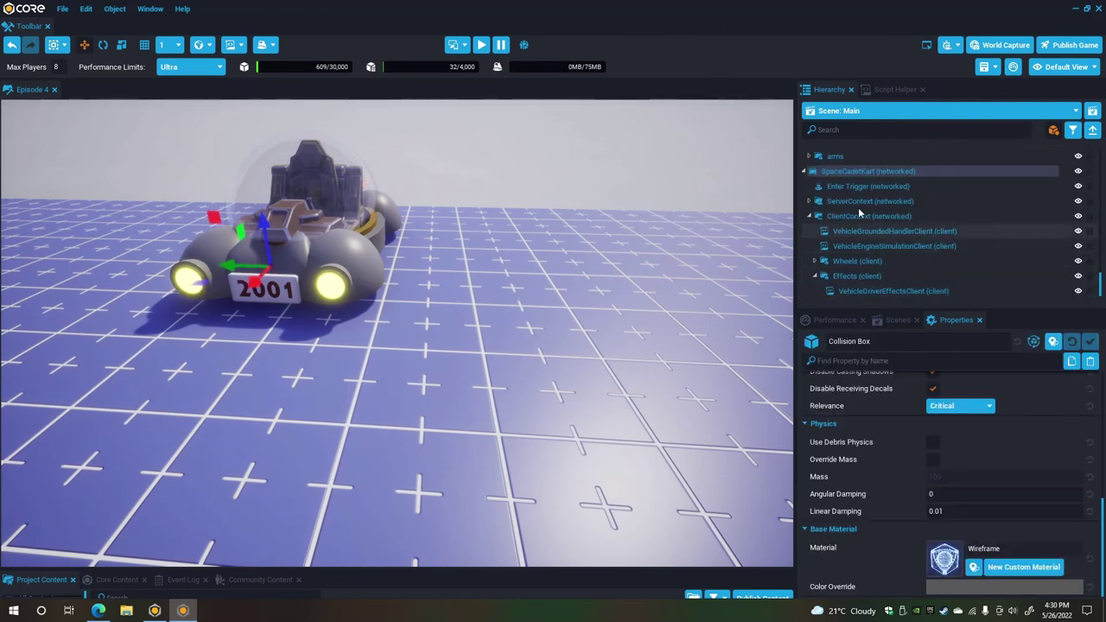
scroll(894, 266, down, 1)
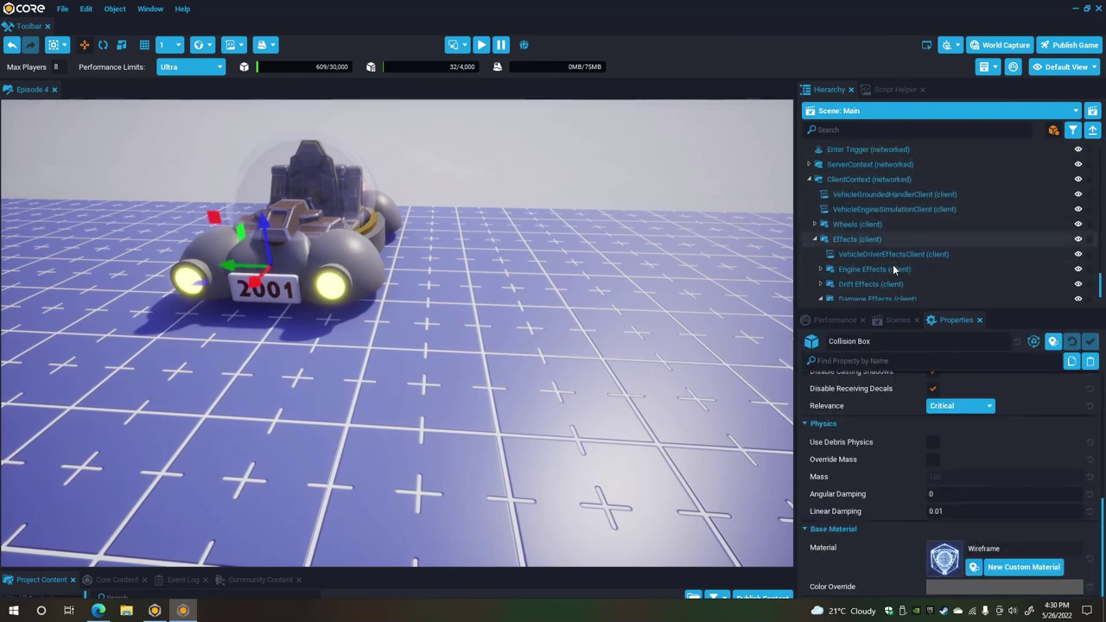
click(866, 222)
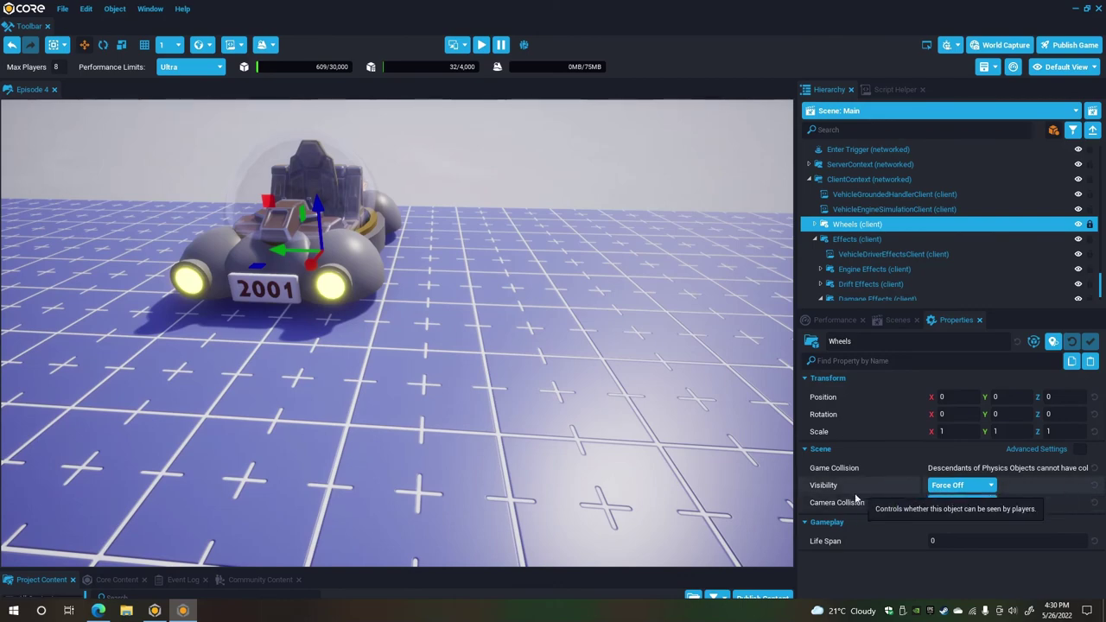
Deselect the Wheels group and examine the kart's underside and wheel area from low side angles.
key(d)
right_drag(509, 297, 371, 415)
key(e)
key(q)
key(e)
click(412, 406)
right_drag(532, 390, 659, 290)
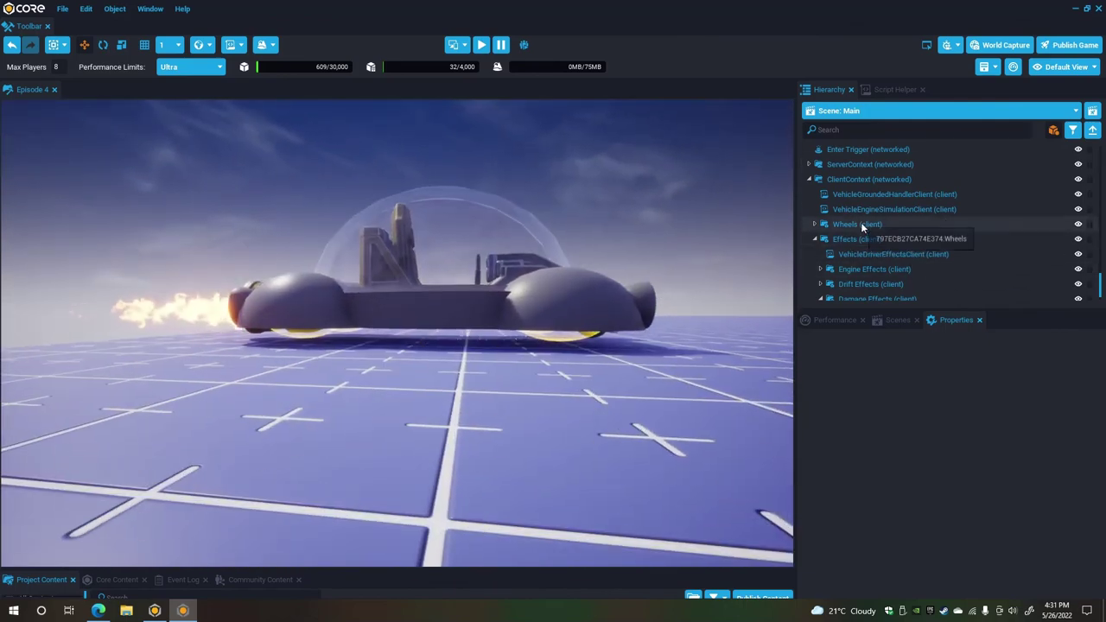
Collapse every group in the hierarchy and view the giraffe together with the other models.
click(1093, 131)
right_drag(505, 285, 588, 359)
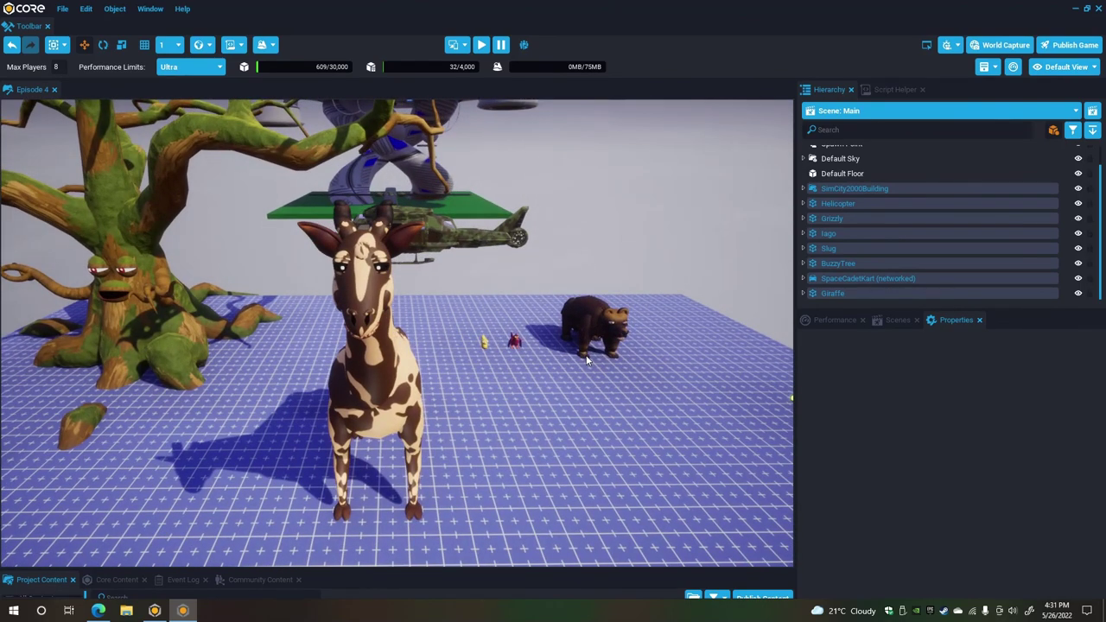